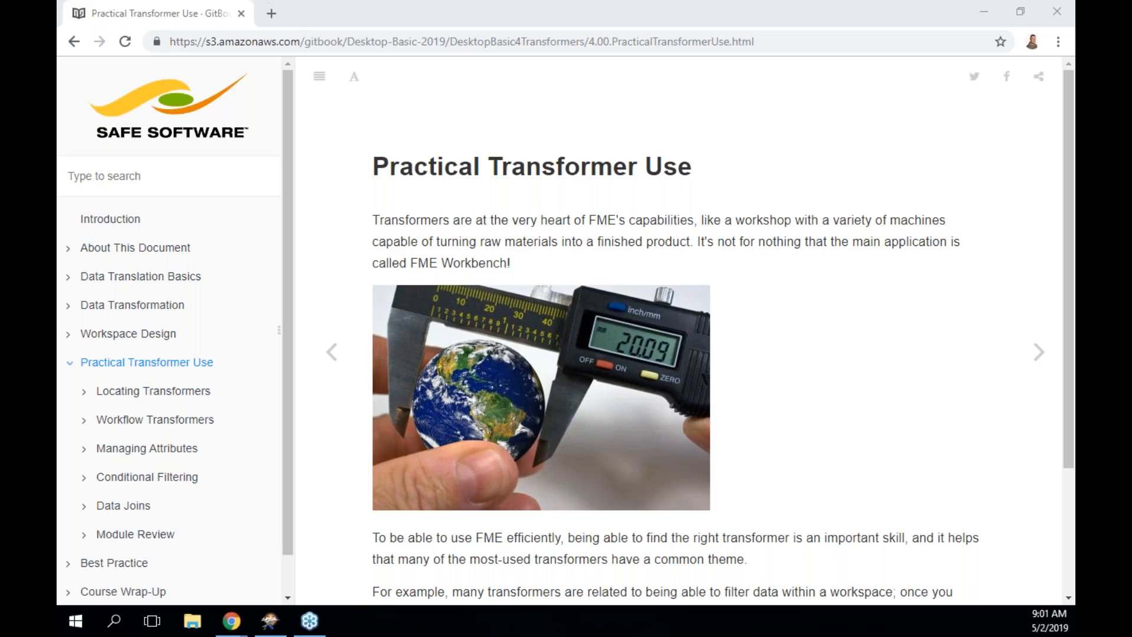
Advance the training manual from the Practical Transformer Use intro to the Locating Transformers page.
{"action": "scroll", "coordinate": [706, 447], "scroll_direction": "down", "scroll_amount": 3}
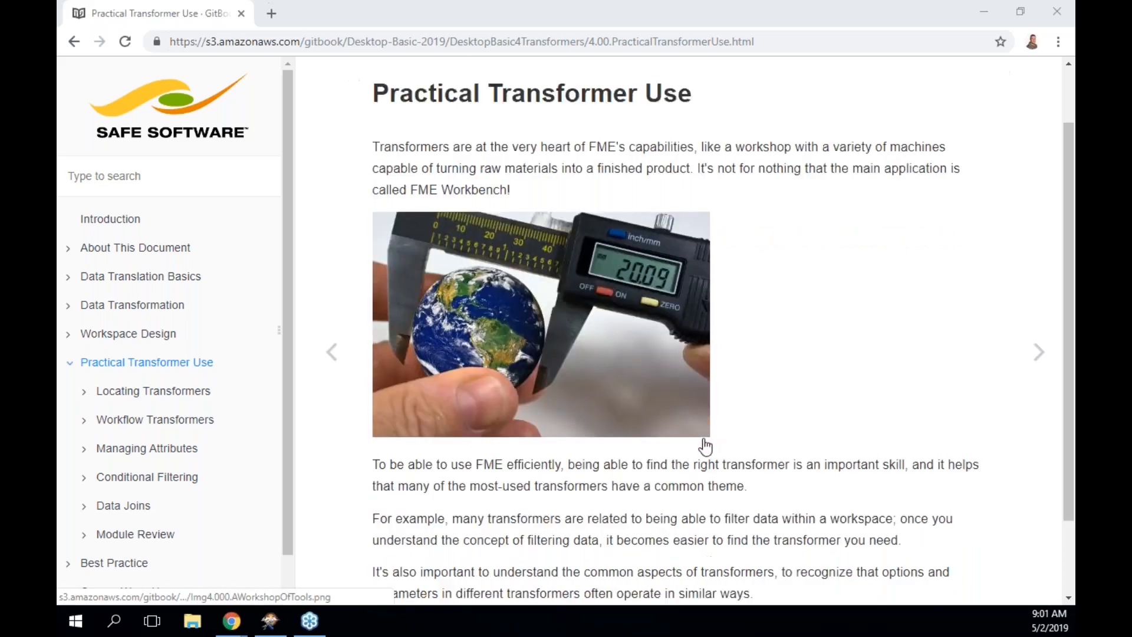
{"action": "left_click", "coordinate": [1038, 357]}
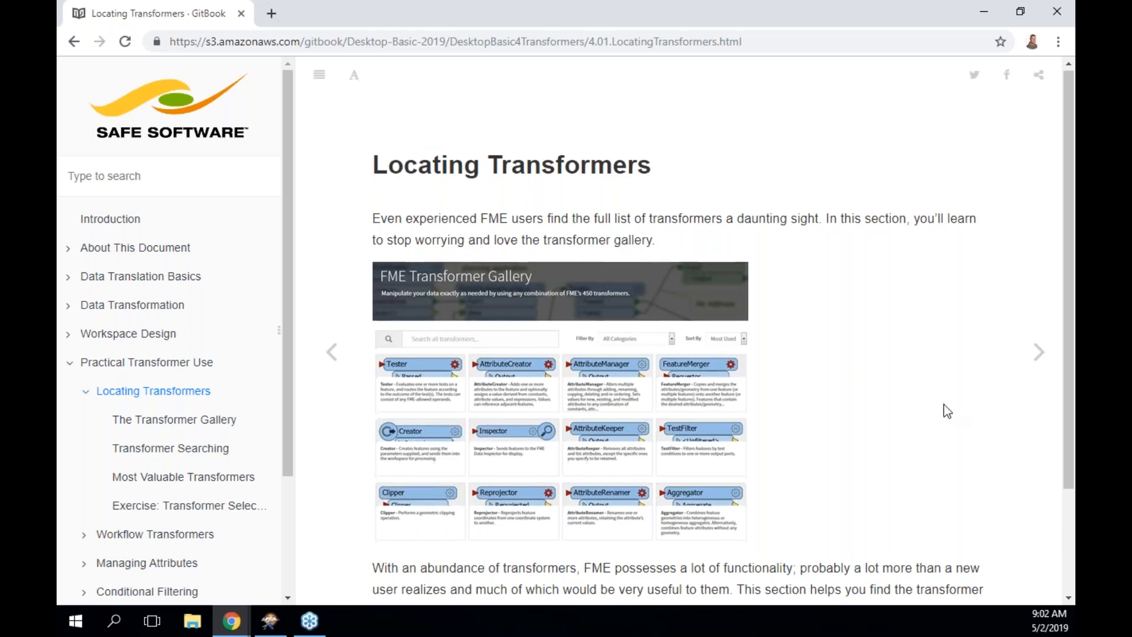
Go on to The Transformer Gallery page and collapse the manual's table of contents sidebar.
{"action": "scroll", "coordinate": [947, 411], "scroll_direction": "down", "scroll_amount": 2}
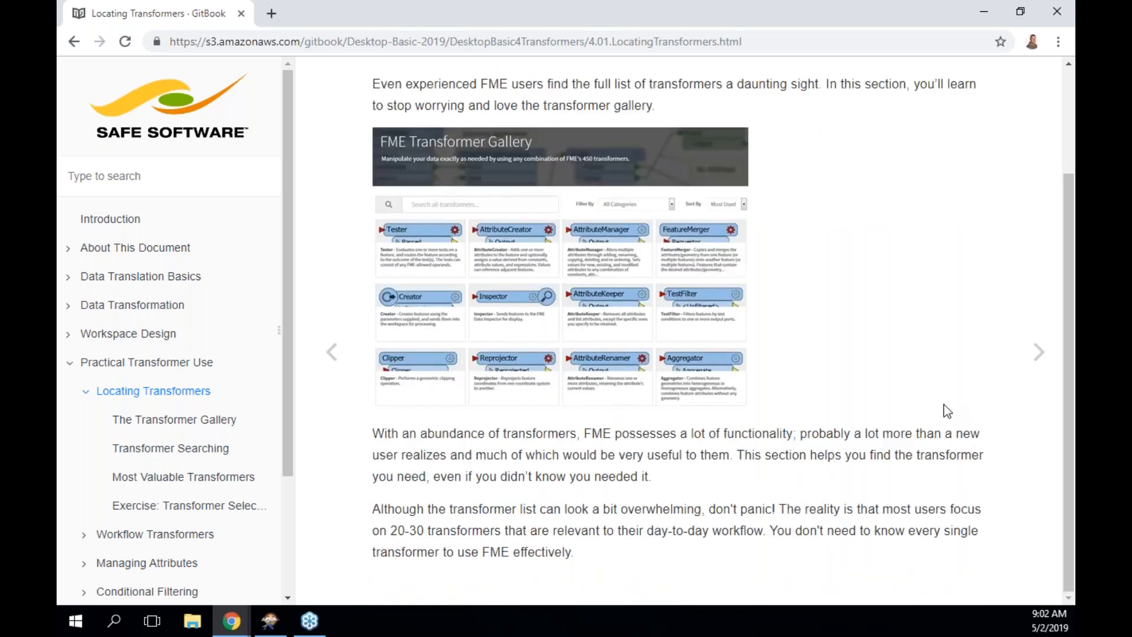
{"action": "left_click", "coordinate": [1038, 358]}
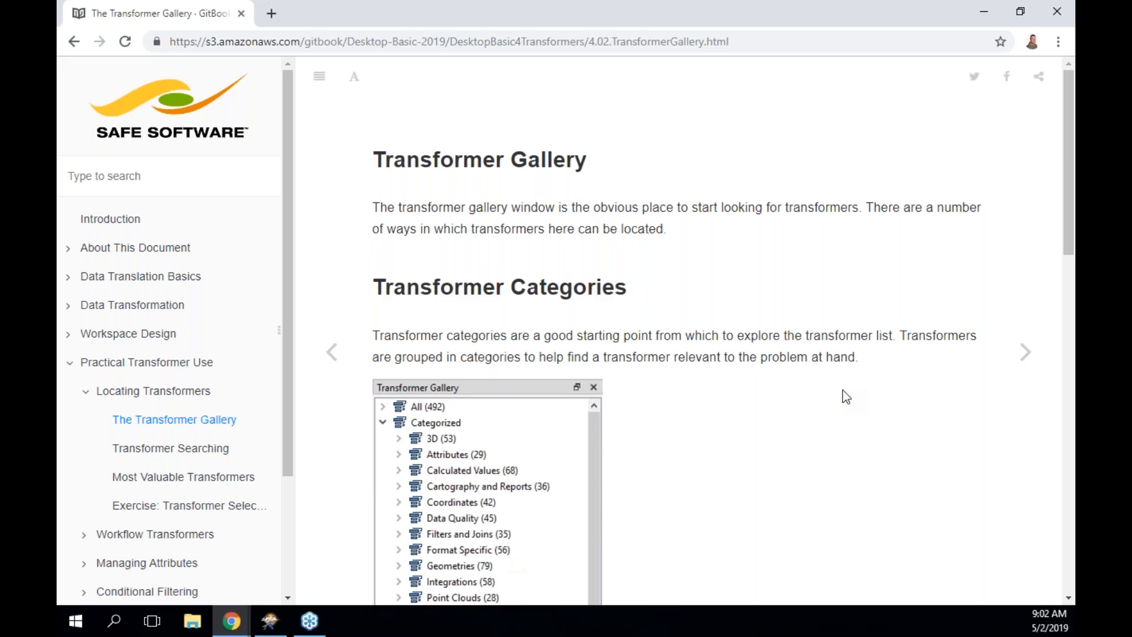
{"action": "scroll", "coordinate": [844, 394], "scroll_direction": "down", "scroll_amount": 1}
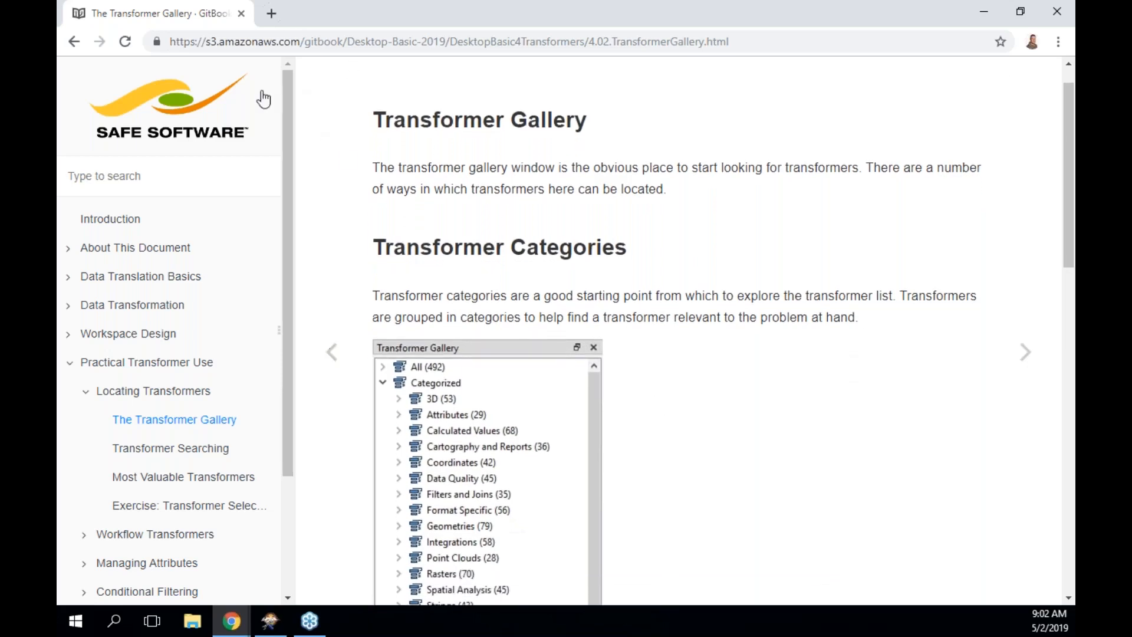
{"action": "scroll", "coordinate": [374, 231], "scroll_direction": "up", "scroll_amount": 1}
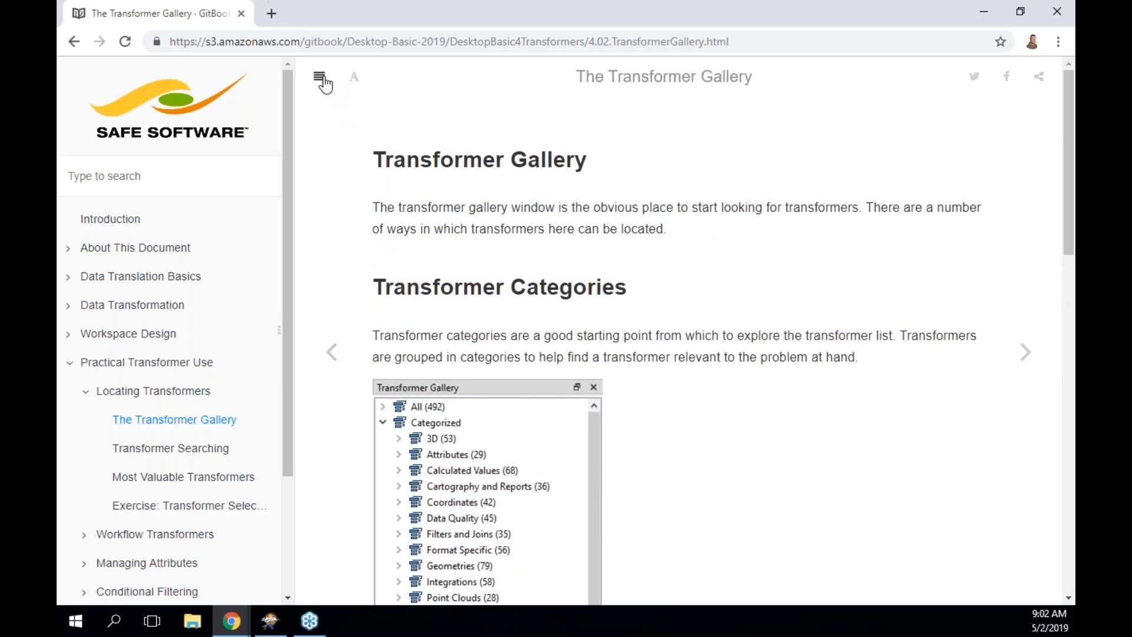
{"action": "left_click", "coordinate": [320, 77]}
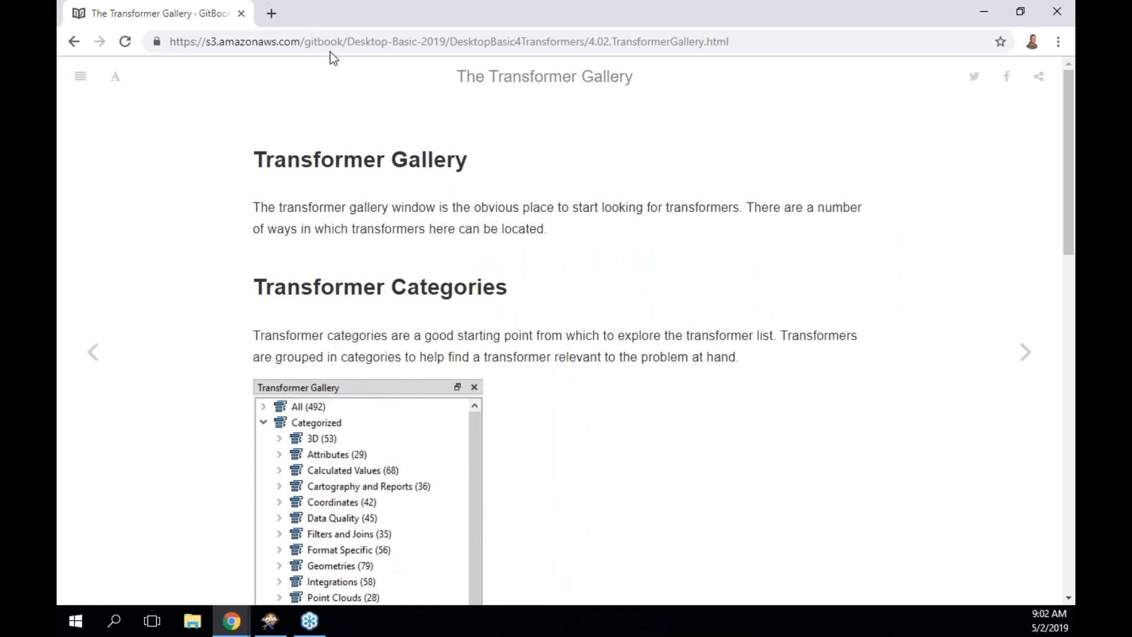
Snap the browser to the right half and dock the Transformer Gallery panel on Workbench's left.
{"action": "left_click_drag", "start_coordinate": [448, 15], "coordinate": [1073, 107]}
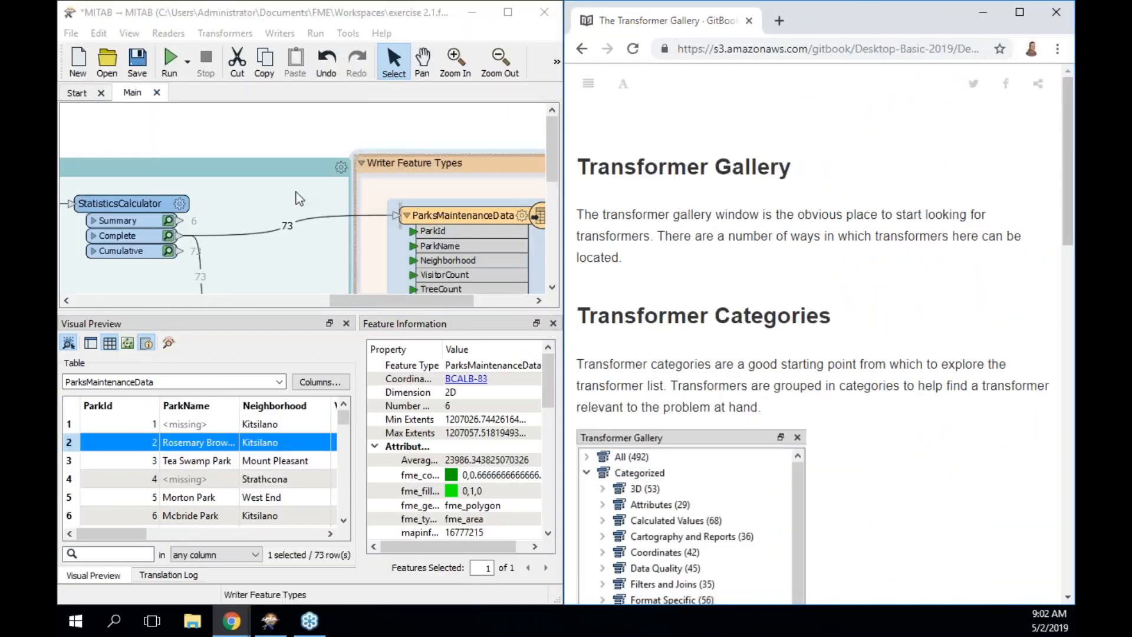
{"action": "left_click", "coordinate": [558, 61]}
{"action": "left_click", "coordinate": [558, 61]}
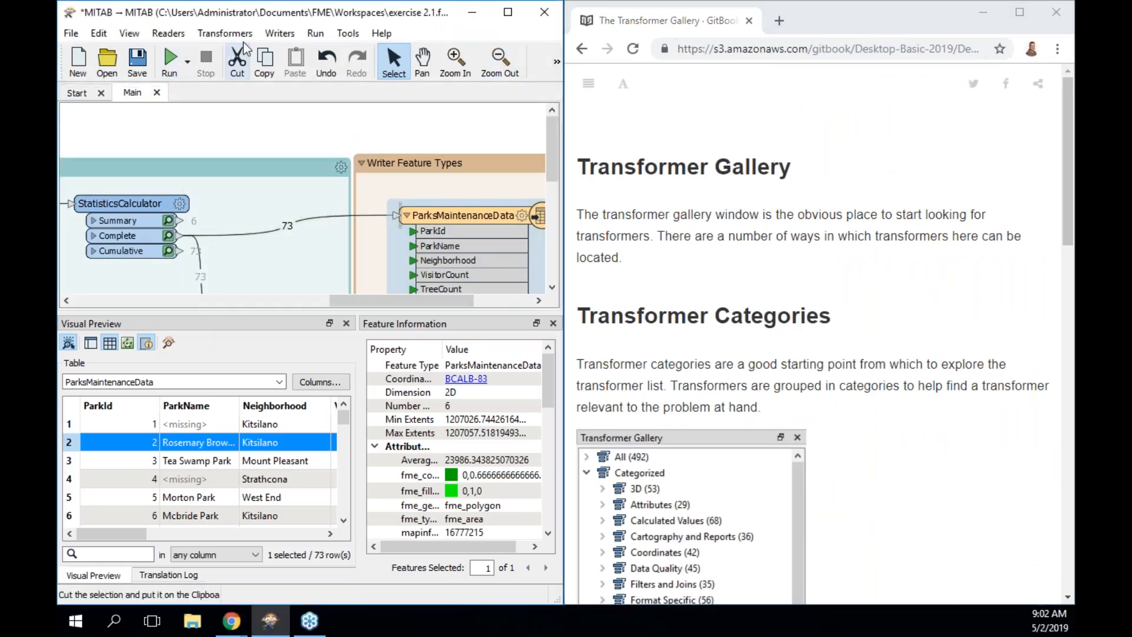
{"action": "left_click", "coordinate": [129, 33]}
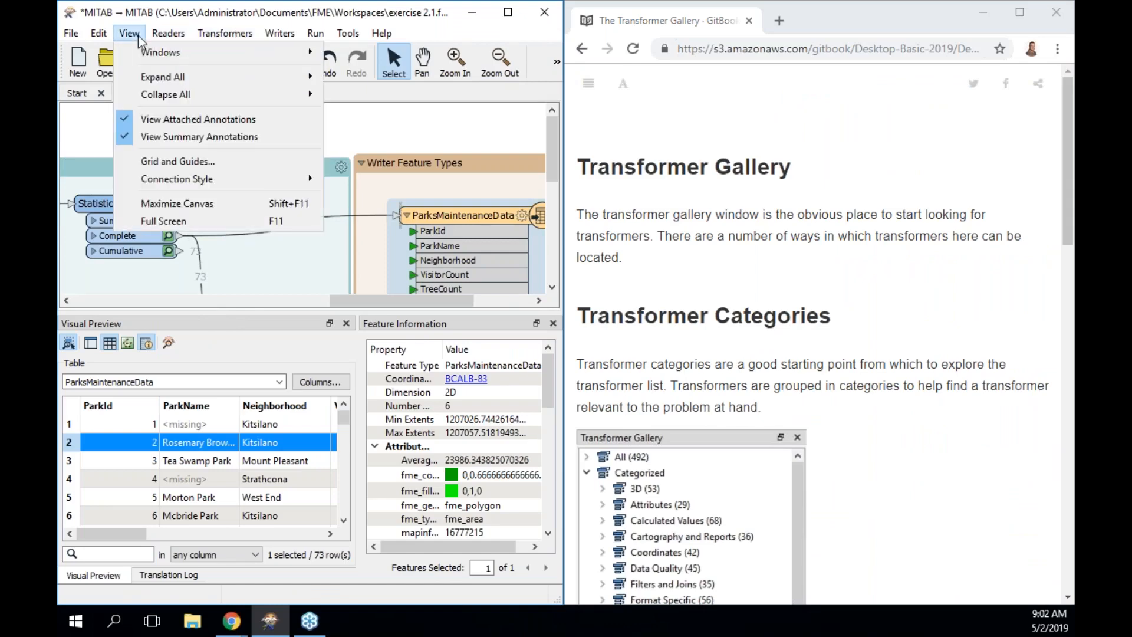
{"action": "mouse_move", "coordinate": [160, 55]}
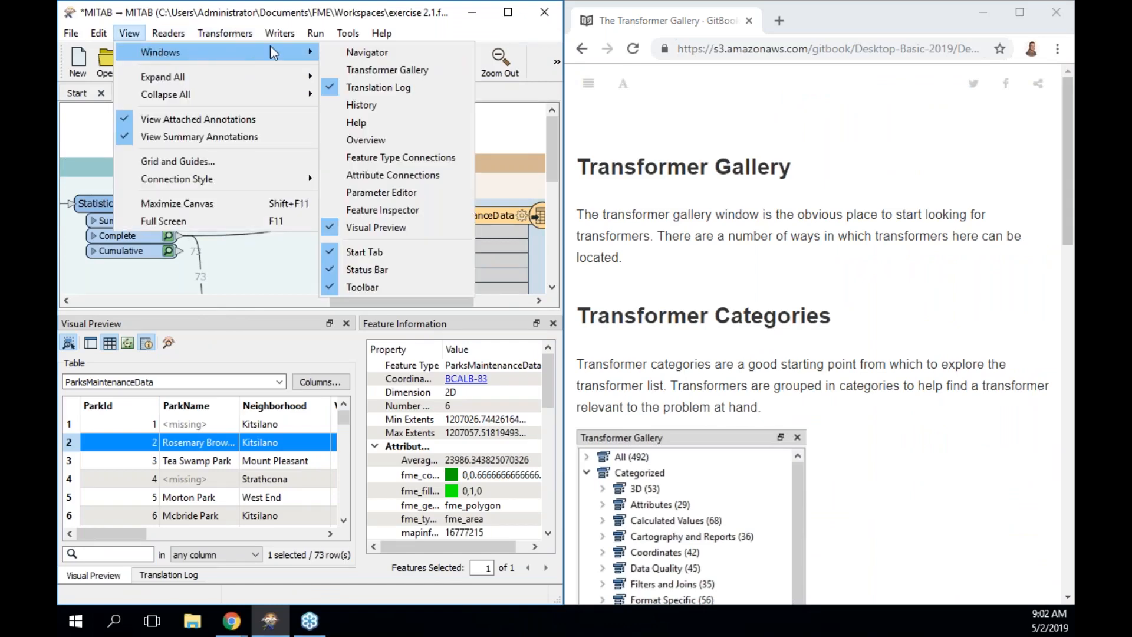
{"action": "left_click", "coordinate": [380, 69]}
{"action": "left_click_drag", "start_coordinate": [470, 323], "coordinate": [65, 207]}
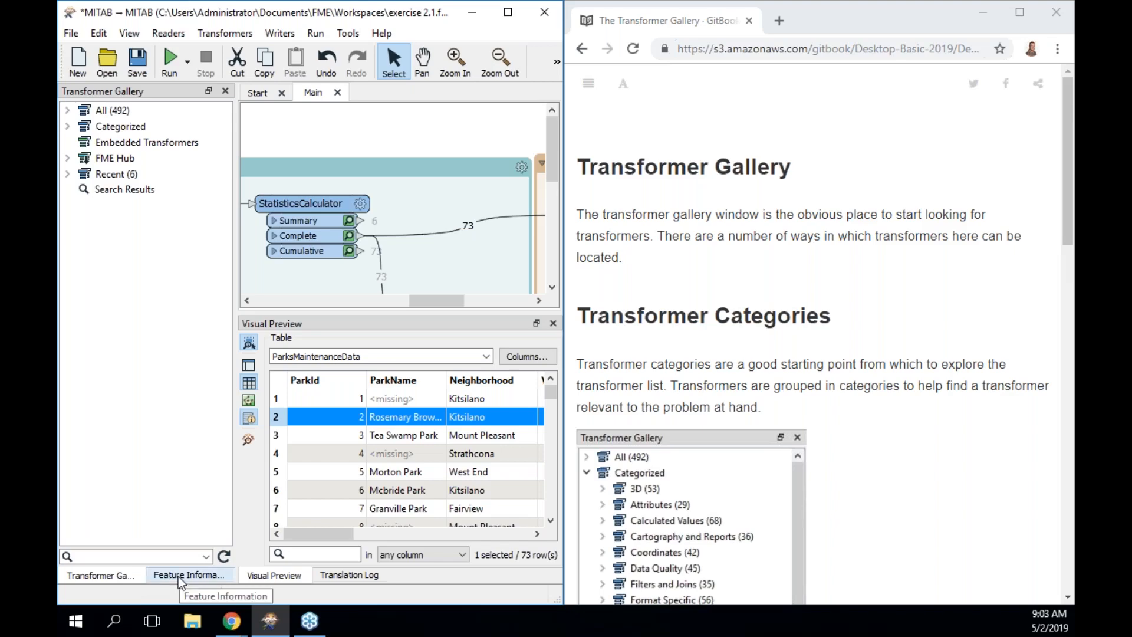
Expand the All (492) transformer list and step down from 2DArcReplacer toward 3DAffiner.
{"action": "scroll", "coordinate": [899, 479], "scroll_direction": "down", "scroll_amount": 3}
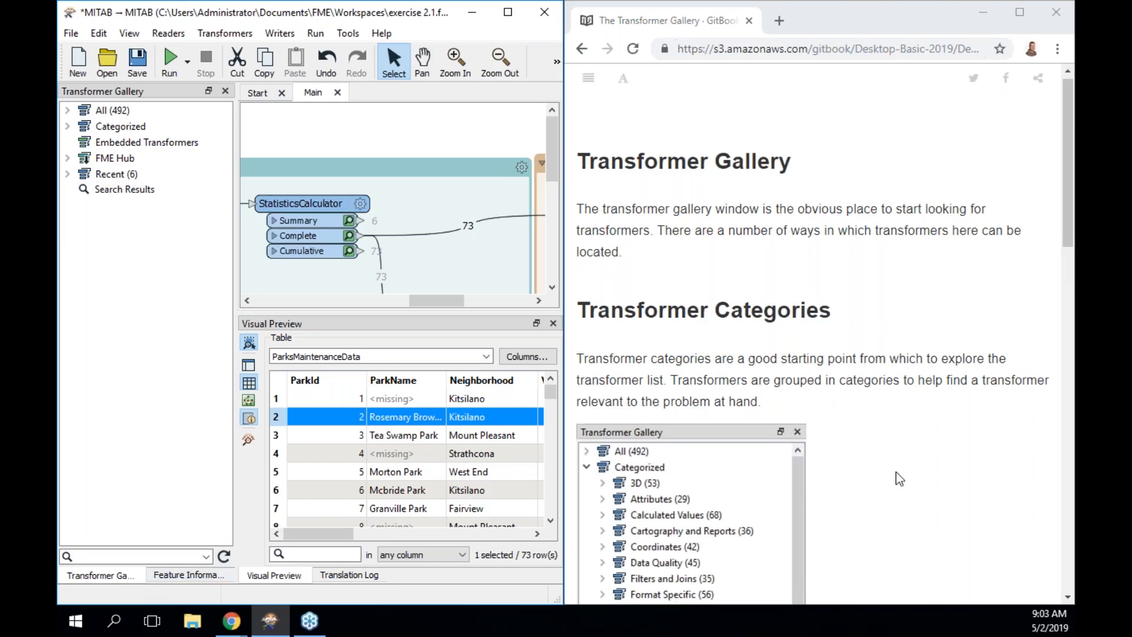
{"action": "left_click", "coordinate": [69, 111]}
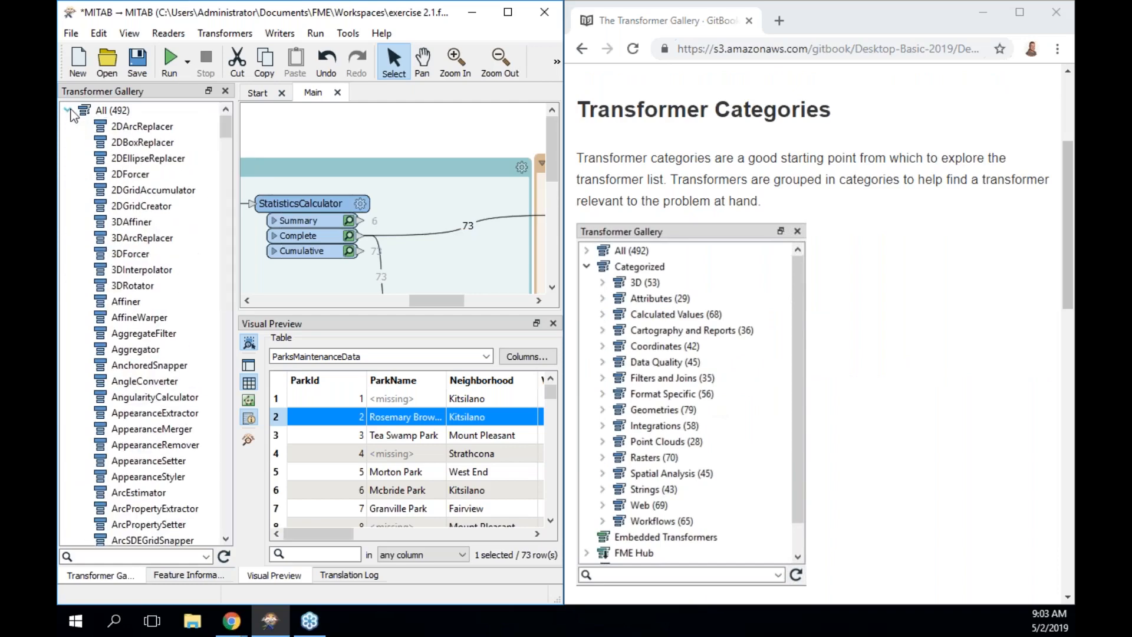
{"action": "left_click", "coordinate": [68, 111]}
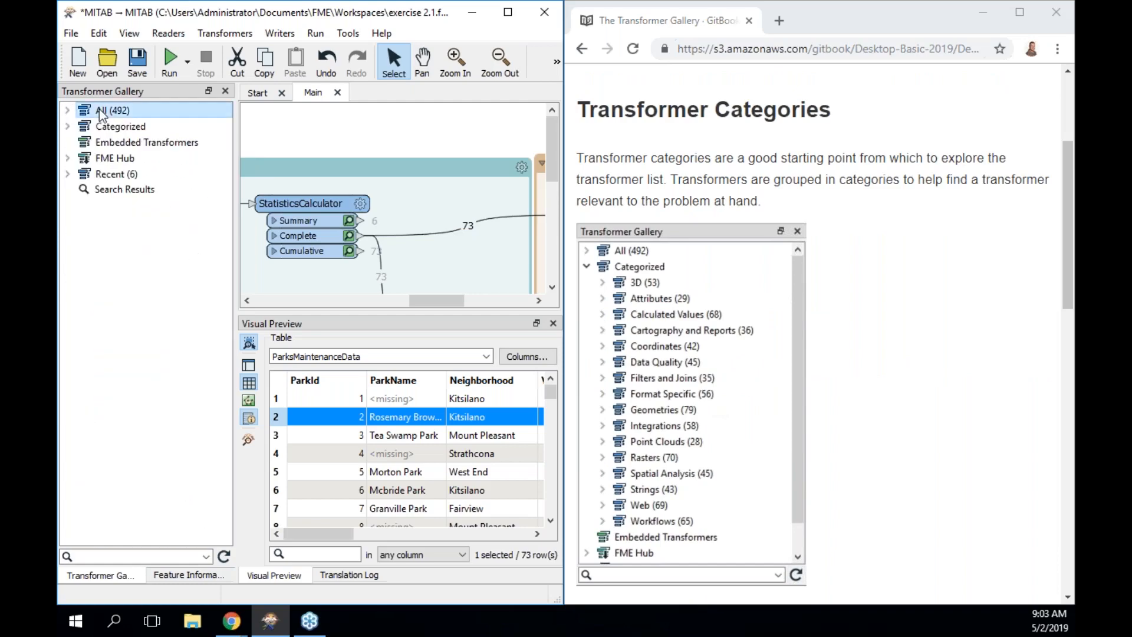
{"action": "left_click", "coordinate": [67, 128]}
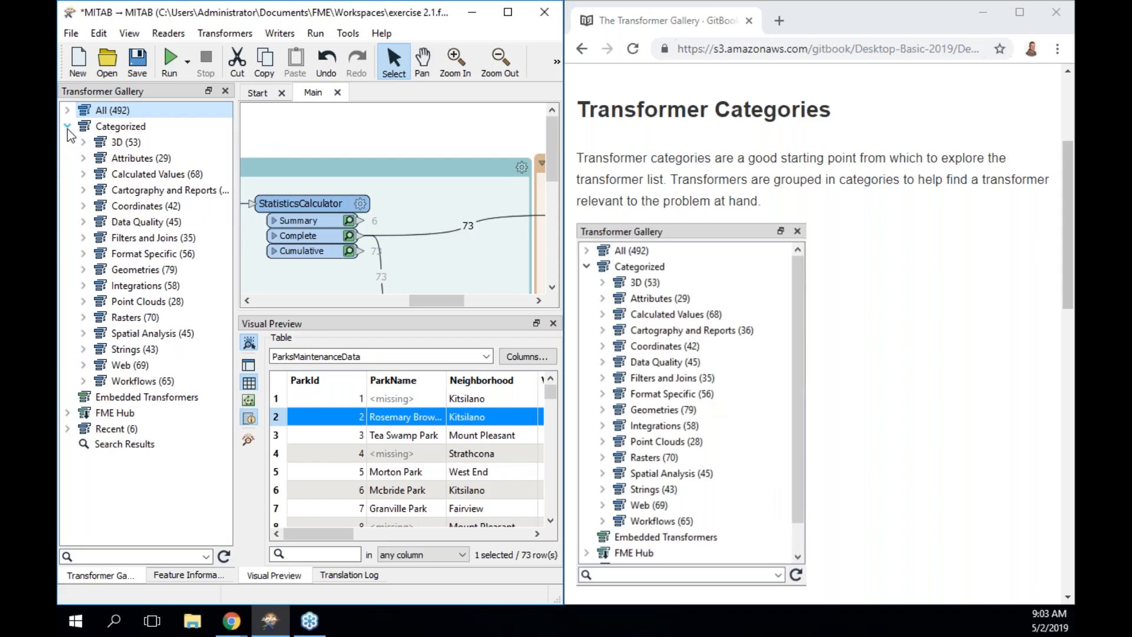
{"action": "left_click", "coordinate": [68, 110]}
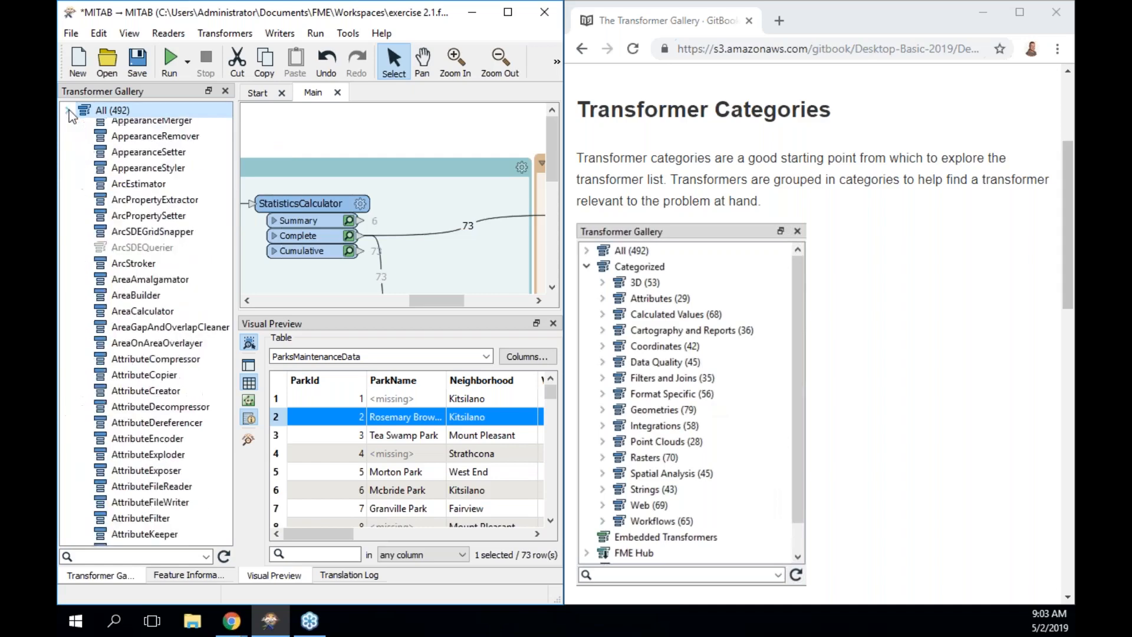
{"action": "left_click", "coordinate": [121, 126]}
{"action": "key", "text": "Down"}
{"action": "key", "text": "Down"}
{"action": "key", "text": "Down"}
{"action": "key", "text": "Down"}
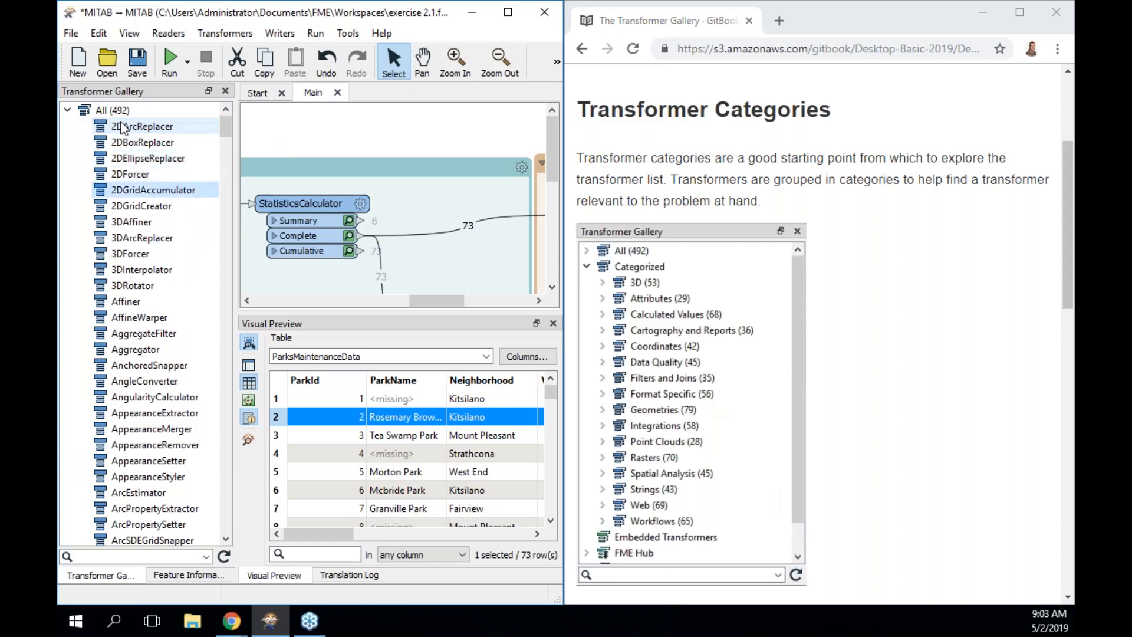
{"action": "key", "text": "Down"}
{"action": "key", "text": "Down"}
{"action": "left_click", "coordinate": [124, 34]}
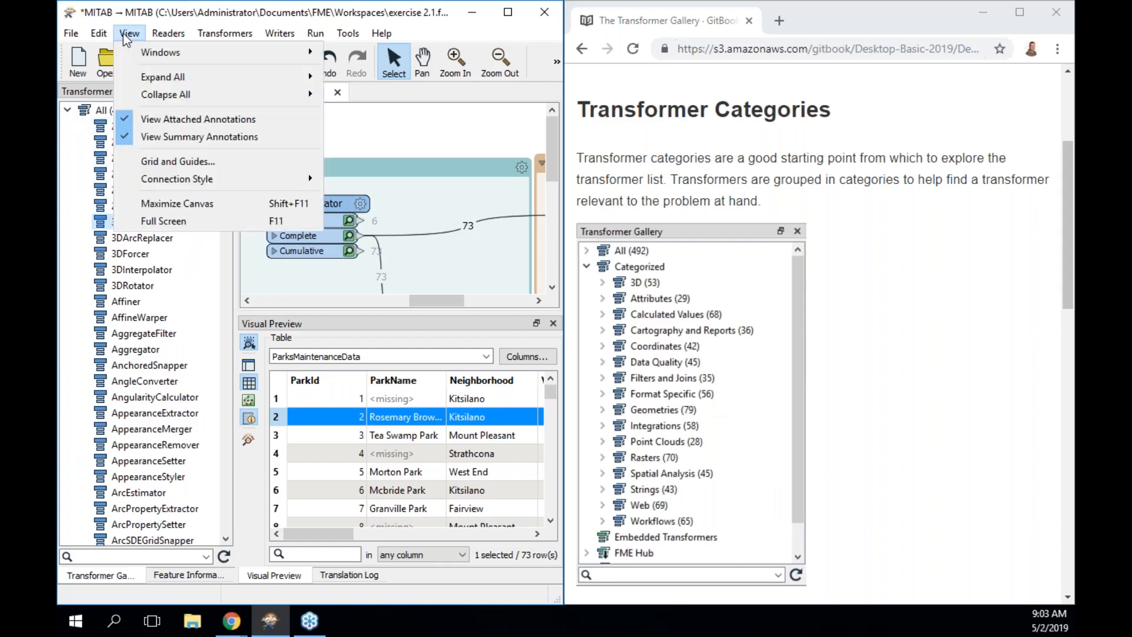
Open the Transformer Gallery help panel and view help for 3DRotator and 2DArcReplacer.
{"action": "mouse_move", "coordinate": [209, 53]}
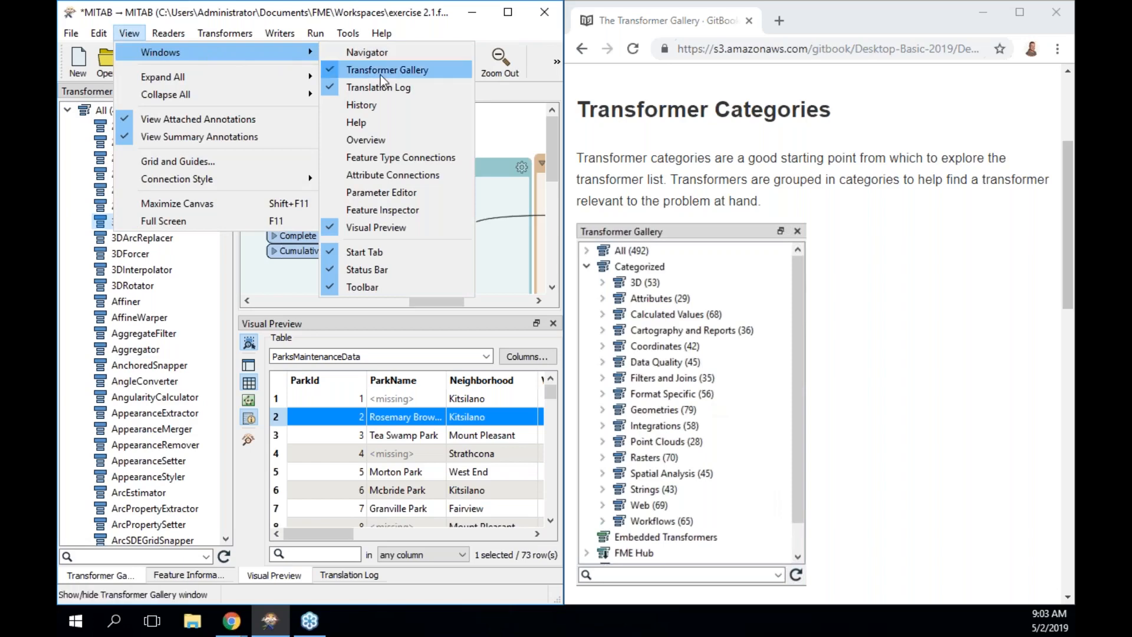
{"action": "left_click", "coordinate": [384, 122]}
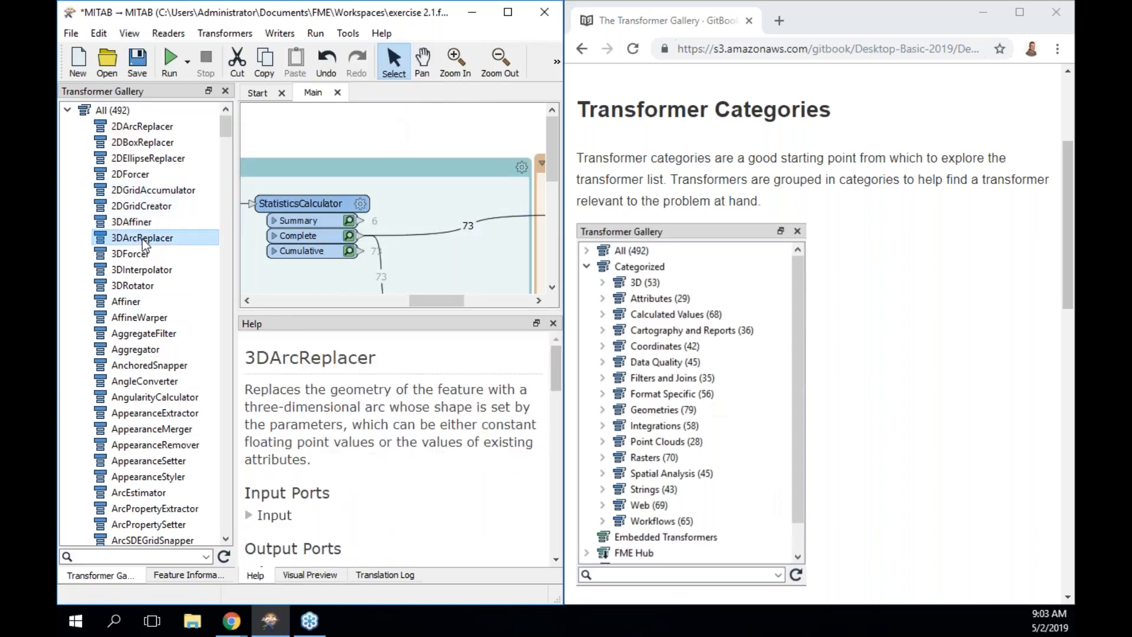
{"action": "key", "text": "Down"}
{"action": "key", "text": "Down"}
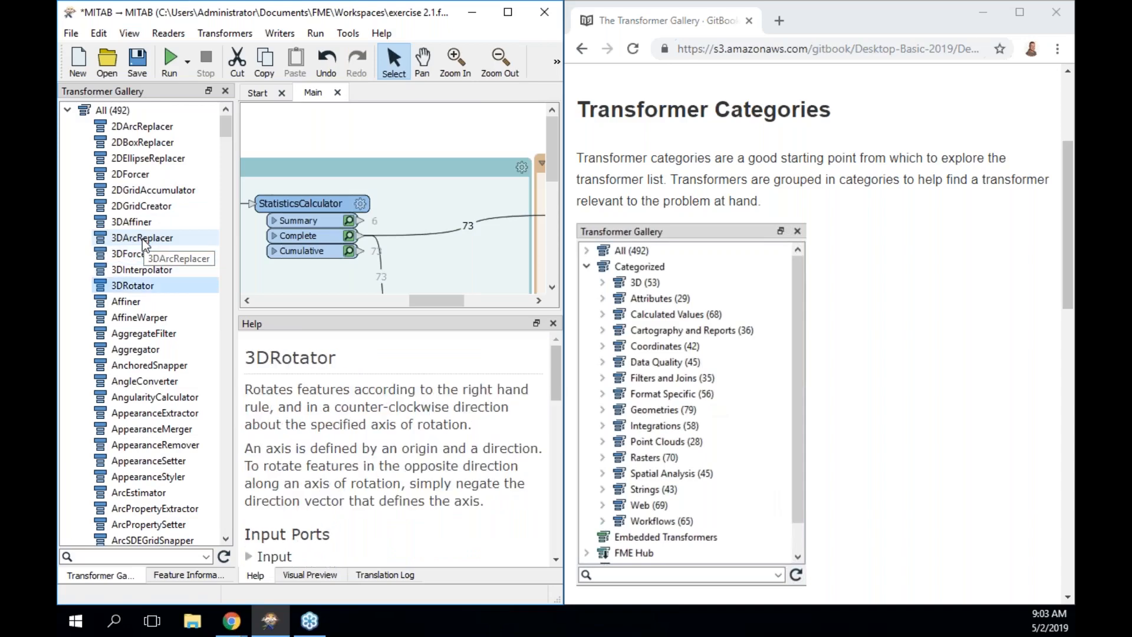
{"action": "left_click", "coordinate": [154, 128]}
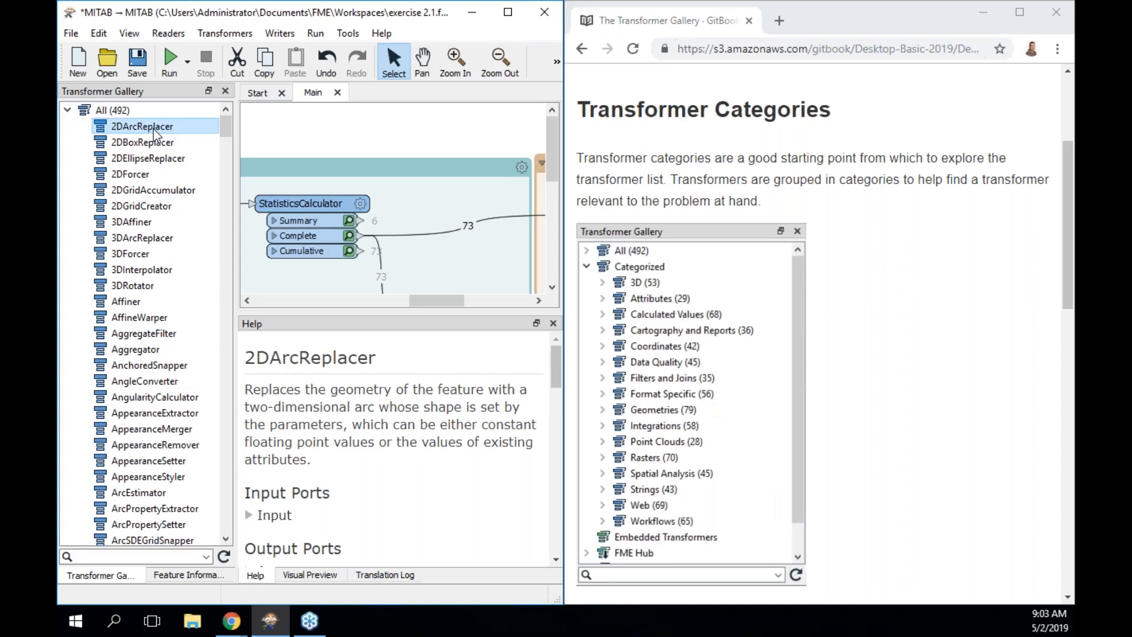
Read help for 2DBoxReplacer, 2DGridAccumulator, 2DEllipseReplacer and 3DArcReplacer, then collapse All (492).
{"action": "key", "text": "Down"}
{"action": "key", "text": "Down"}
{"action": "key", "text": "Down"}
{"action": "key", "text": "Down"}
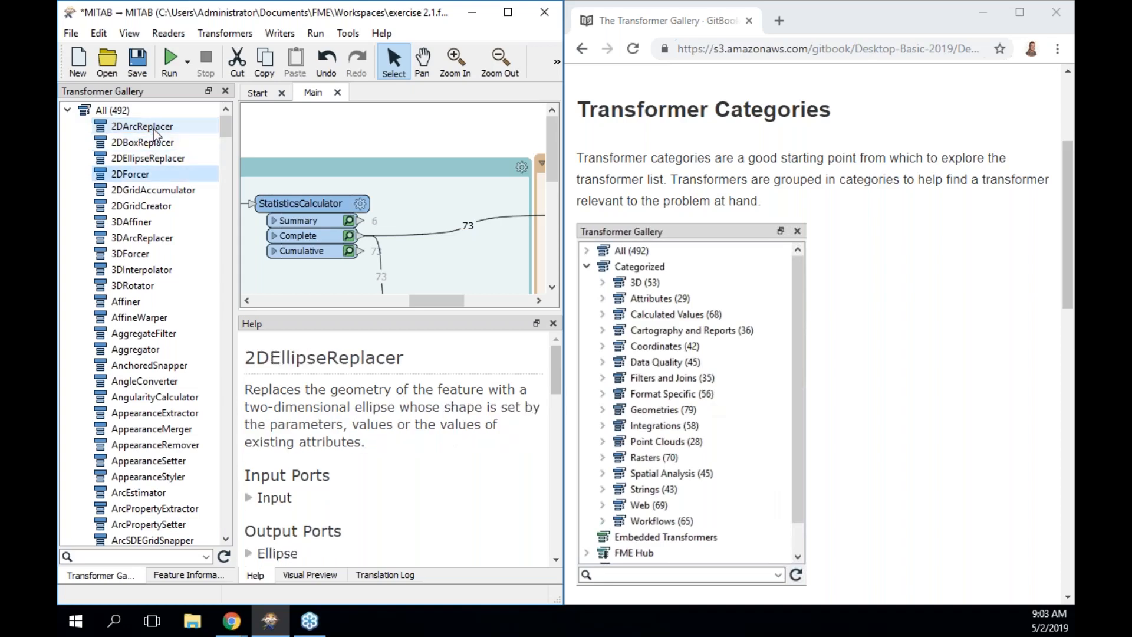
{"action": "key", "text": "Down"}
{"action": "key", "text": "Down"}
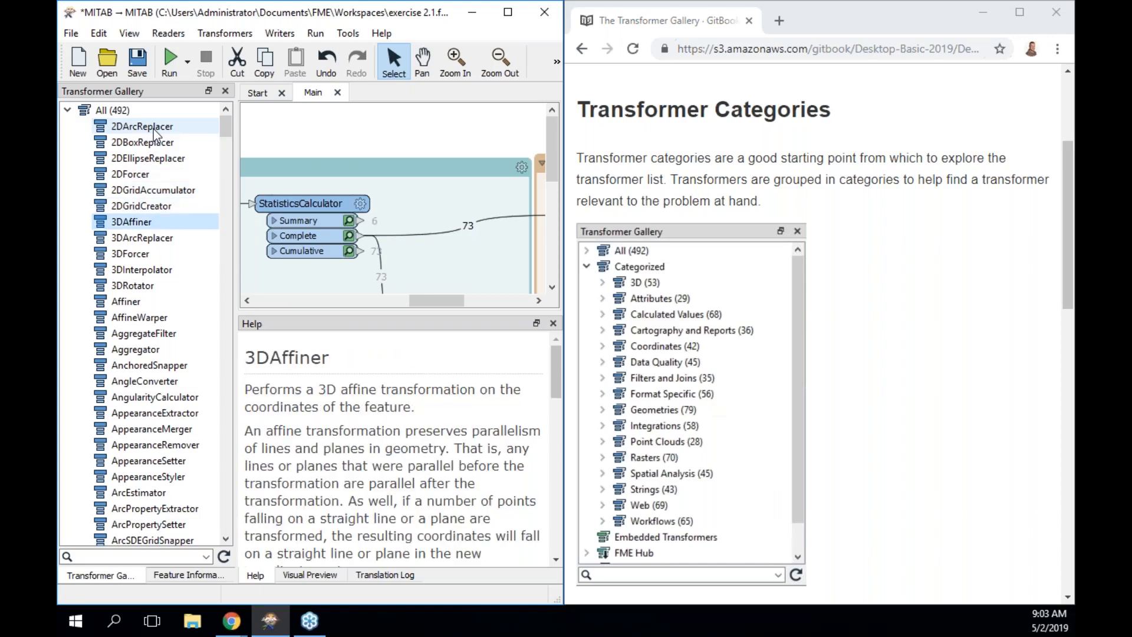
{"action": "left_click", "coordinate": [160, 162]}
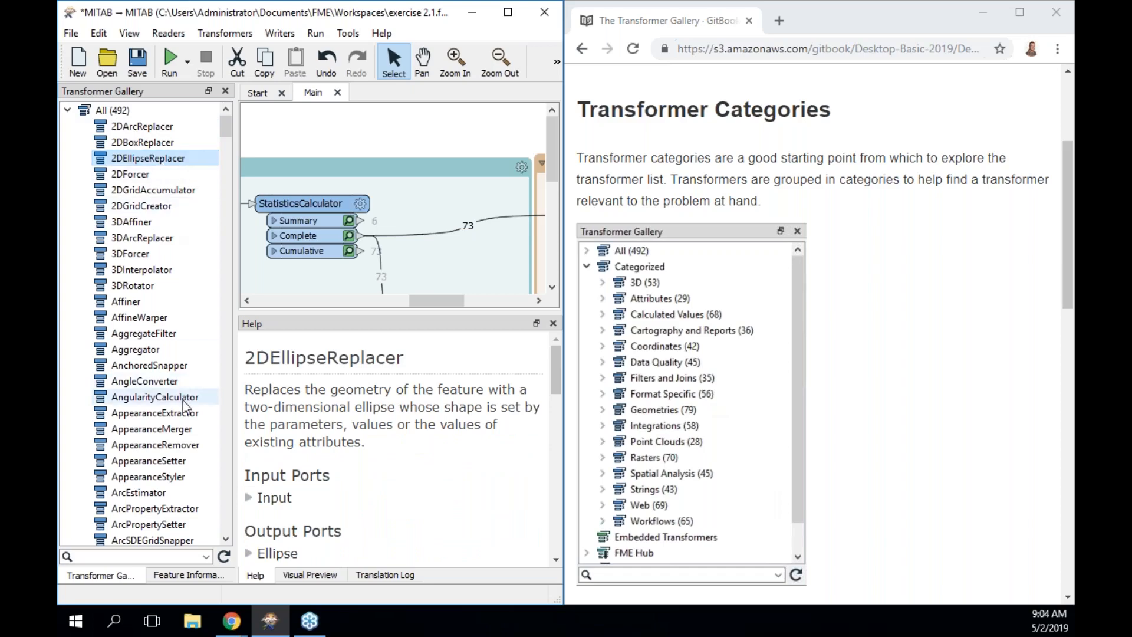
{"action": "left_click", "coordinate": [173, 238]}
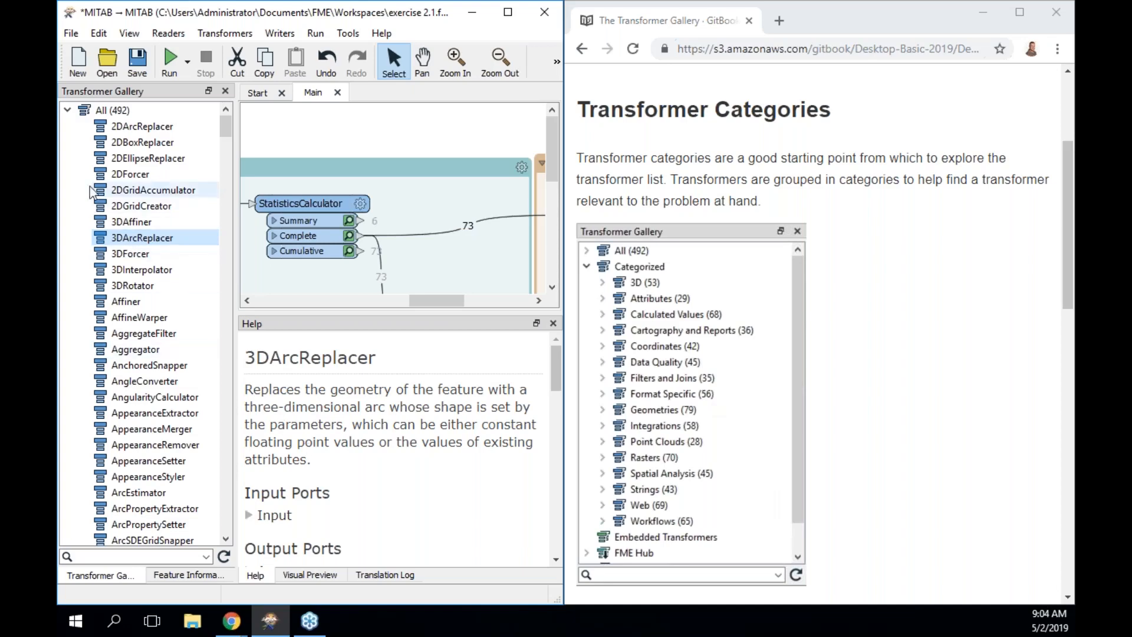
{"action": "left_click", "coordinate": [69, 110]}
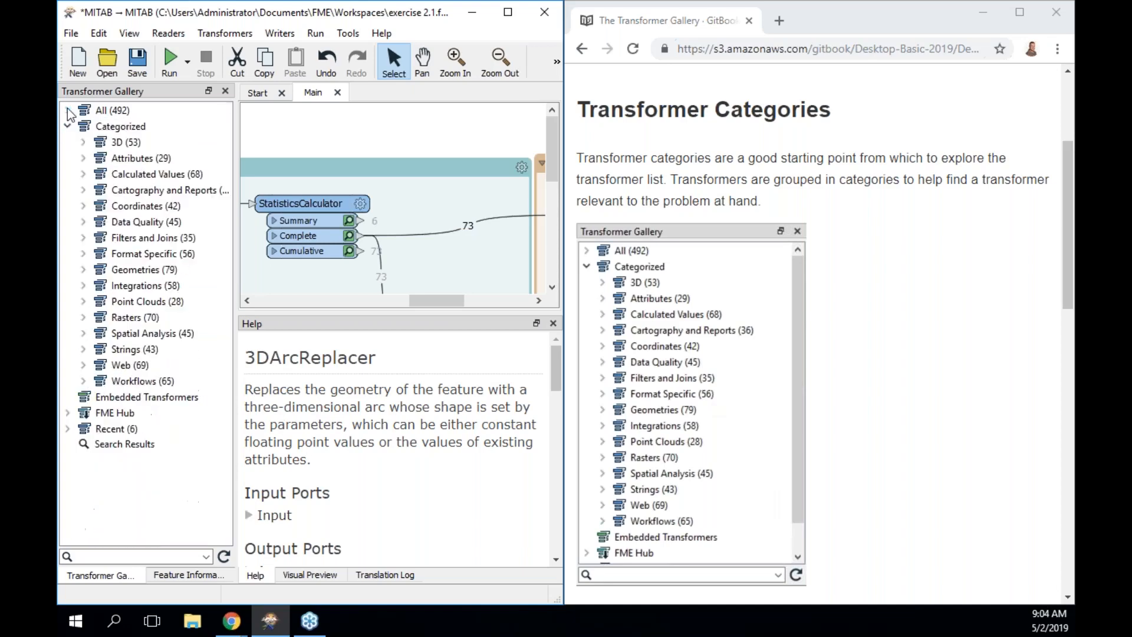
View category help for 3D and Point Clouds, ending on the Rasters category description.
{"action": "left_click", "coordinate": [125, 146]}
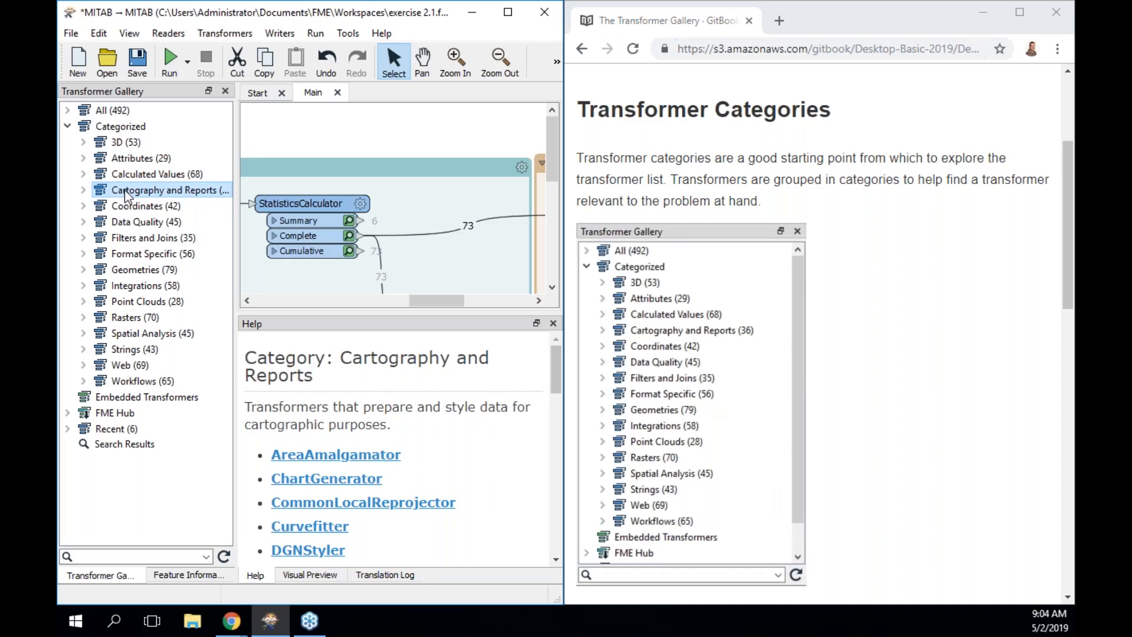
{"action": "left_click", "coordinate": [139, 302]}
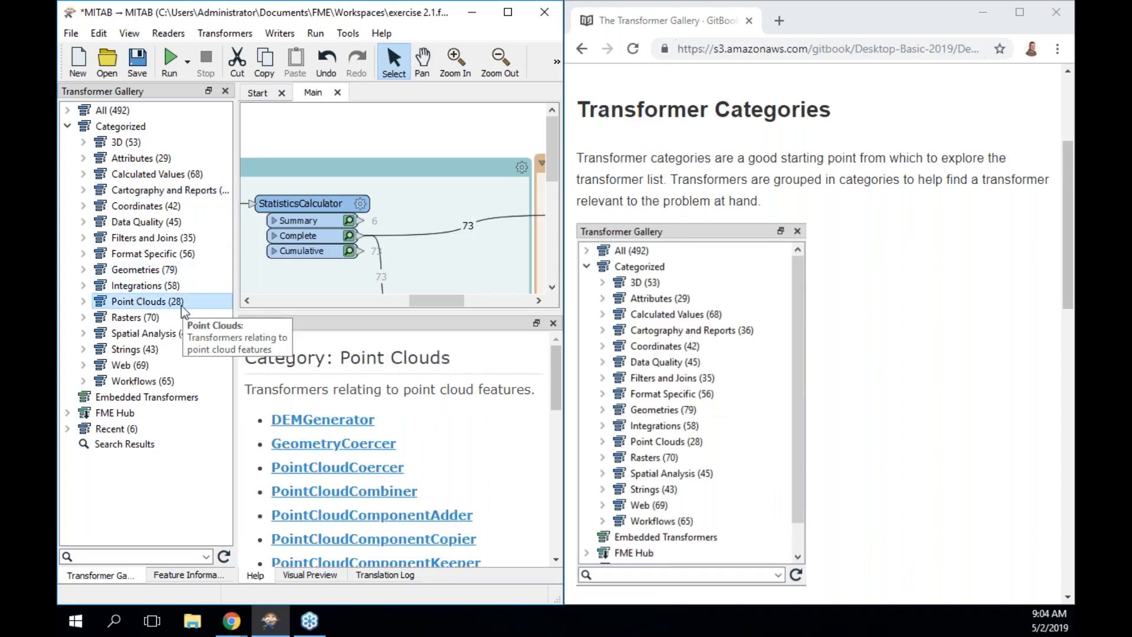
{"action": "left_click", "coordinate": [158, 318]}
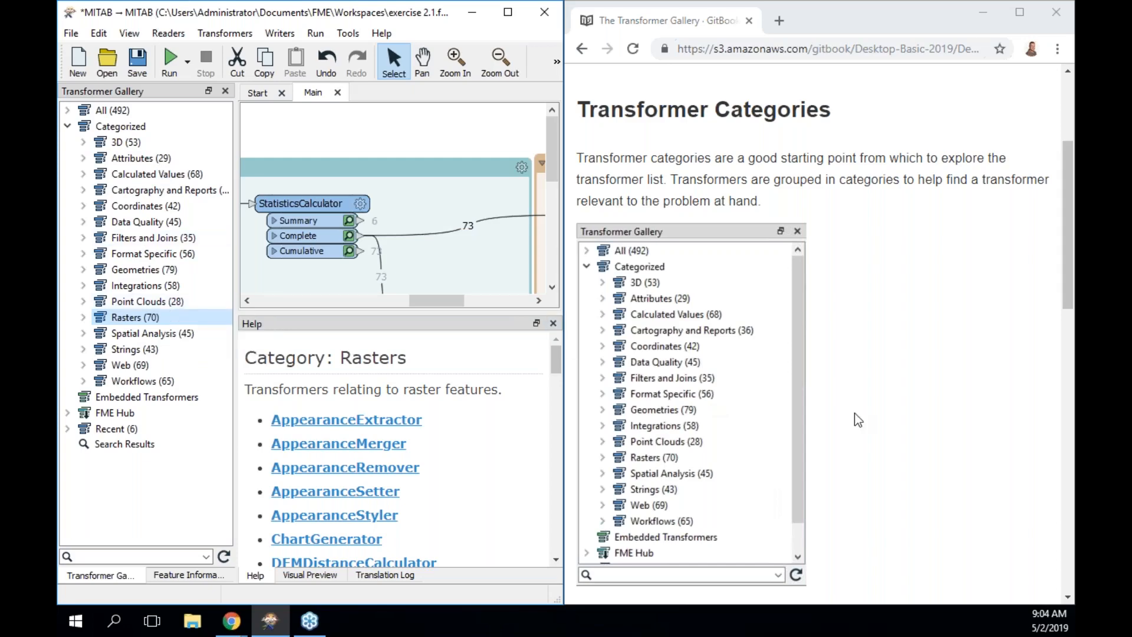
{"action": "scroll", "coordinate": [855, 413], "scroll_direction": "down", "scroll_amount": 6}
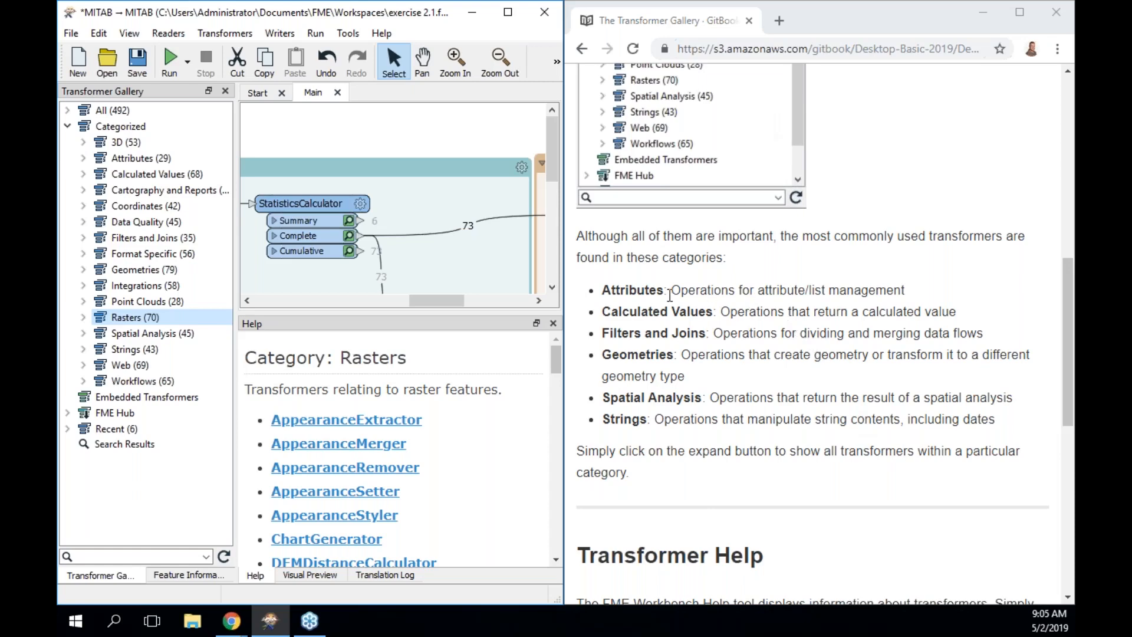
Browse the Attributes and Calculated Values categories and show AttributeManager's help.
{"action": "double_click", "coordinate": [614, 290]}
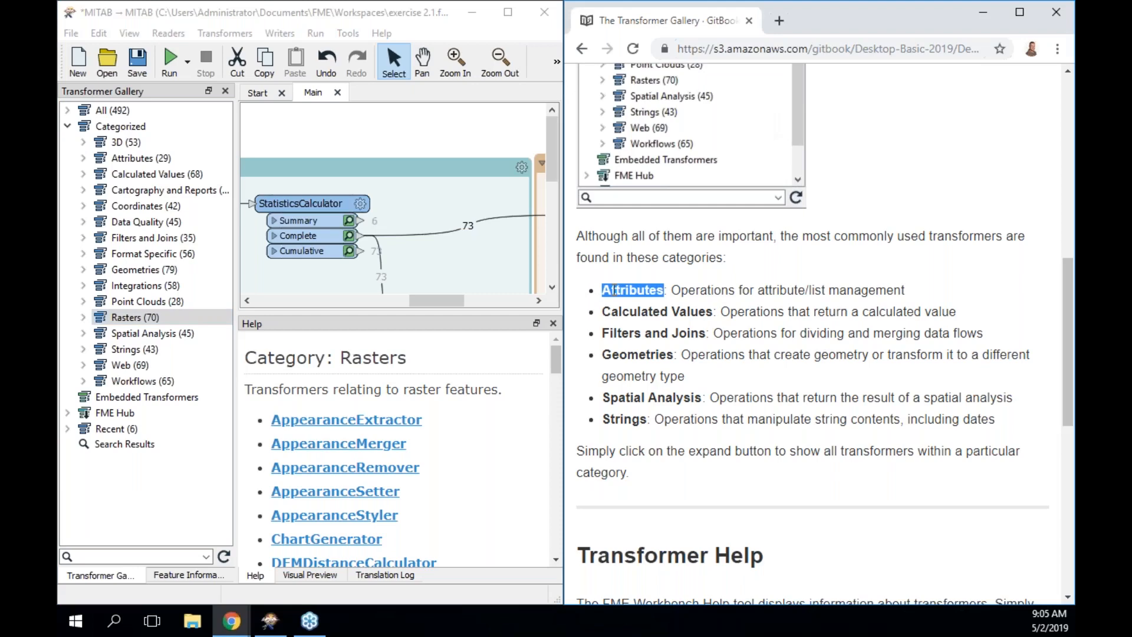
{"action": "left_click", "coordinate": [83, 173]}
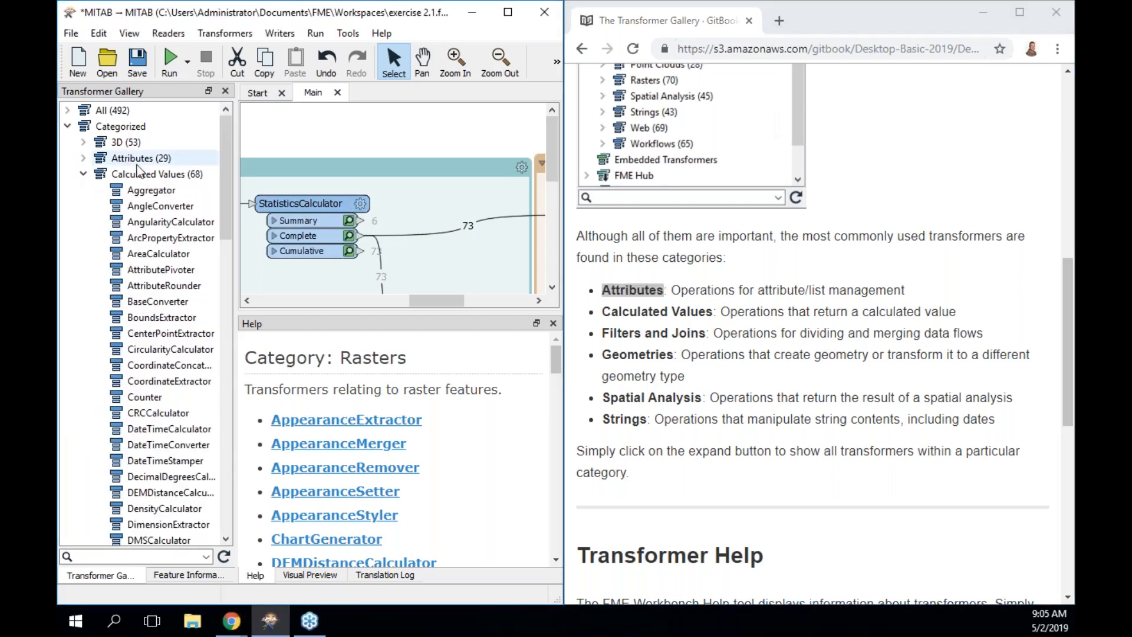
{"action": "left_click", "coordinate": [83, 173]}
{"action": "left_click", "coordinate": [83, 158]}
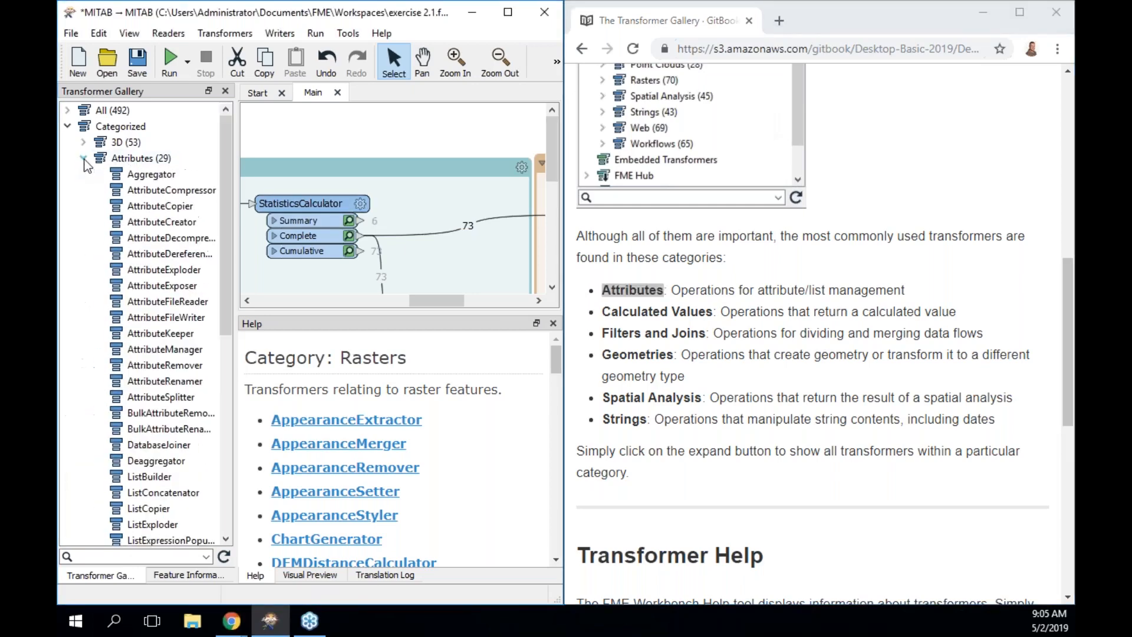
{"action": "left_click", "coordinate": [197, 350]}
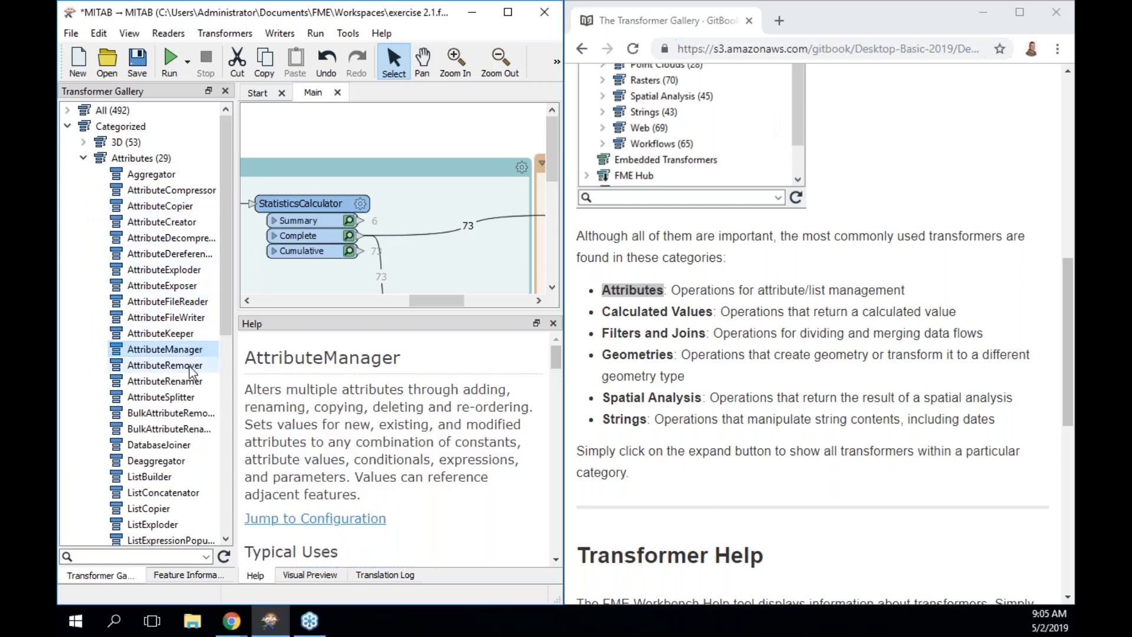
{"action": "left_click", "coordinate": [83, 158]}
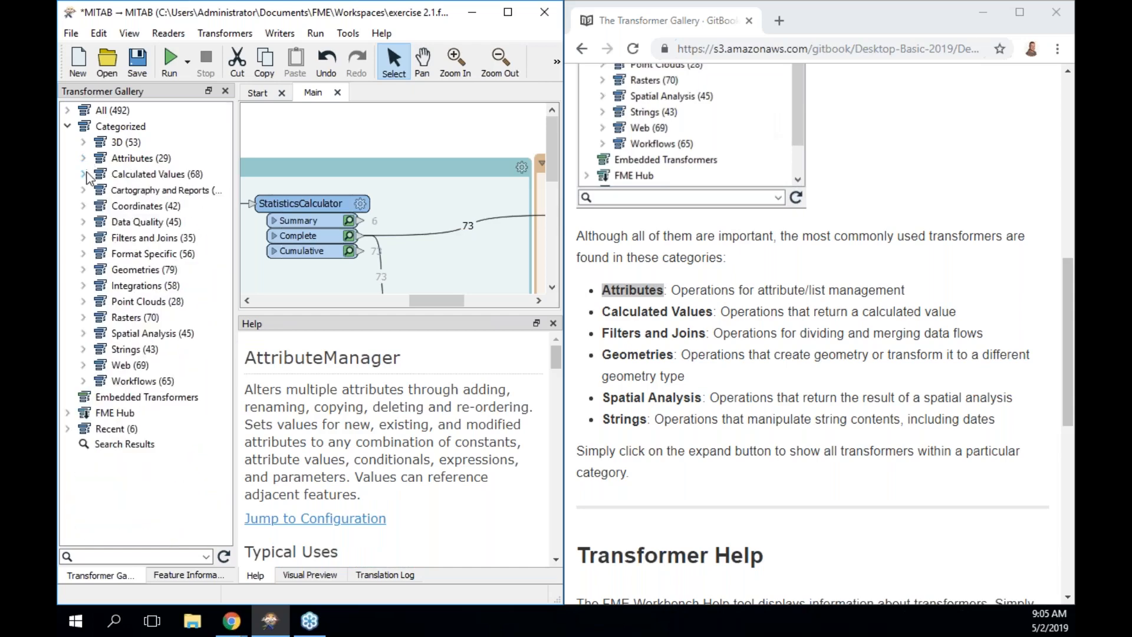
{"action": "left_click", "coordinate": [84, 174]}
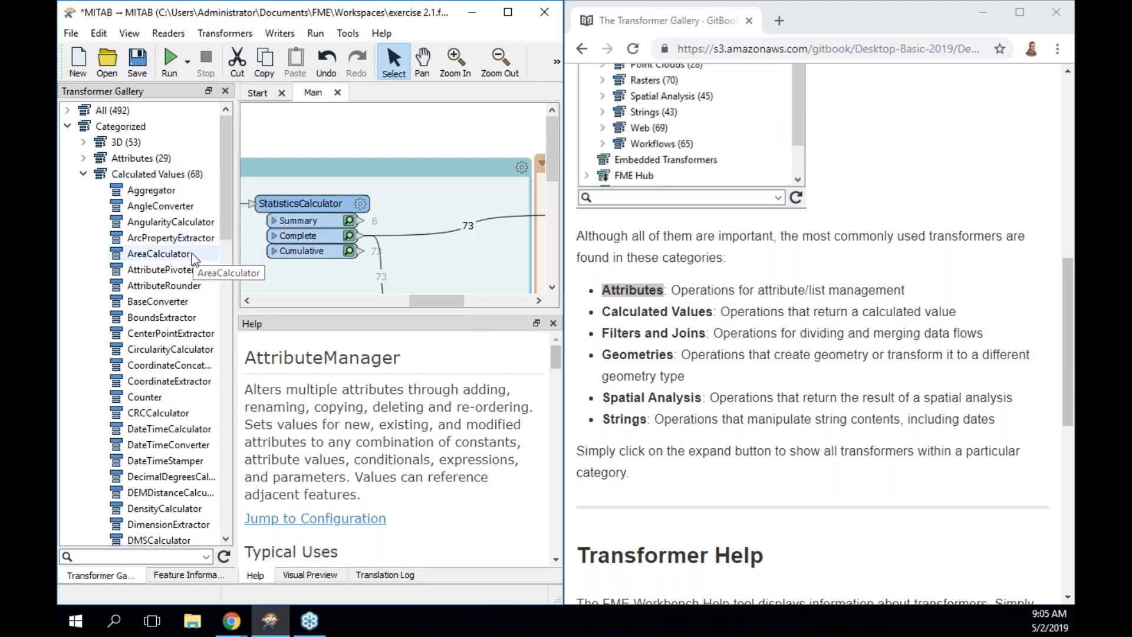
{"action": "left_click", "coordinate": [84, 174]}
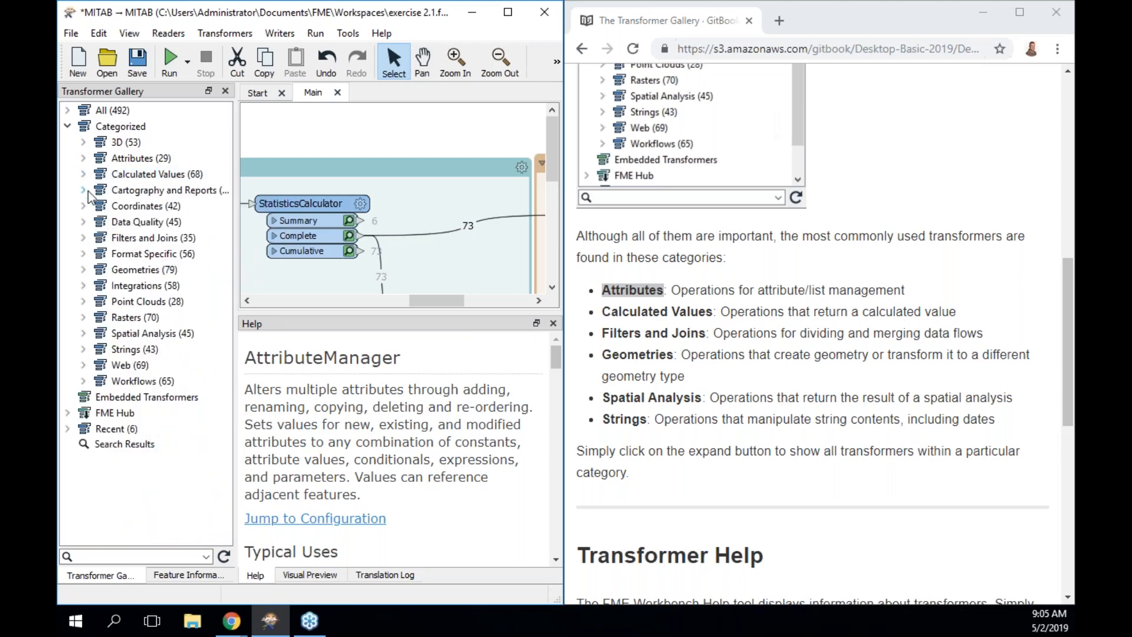
Expand Filters and Joins and Geometries to review their transformers, then collapse Geometries.
{"action": "left_click", "coordinate": [84, 237]}
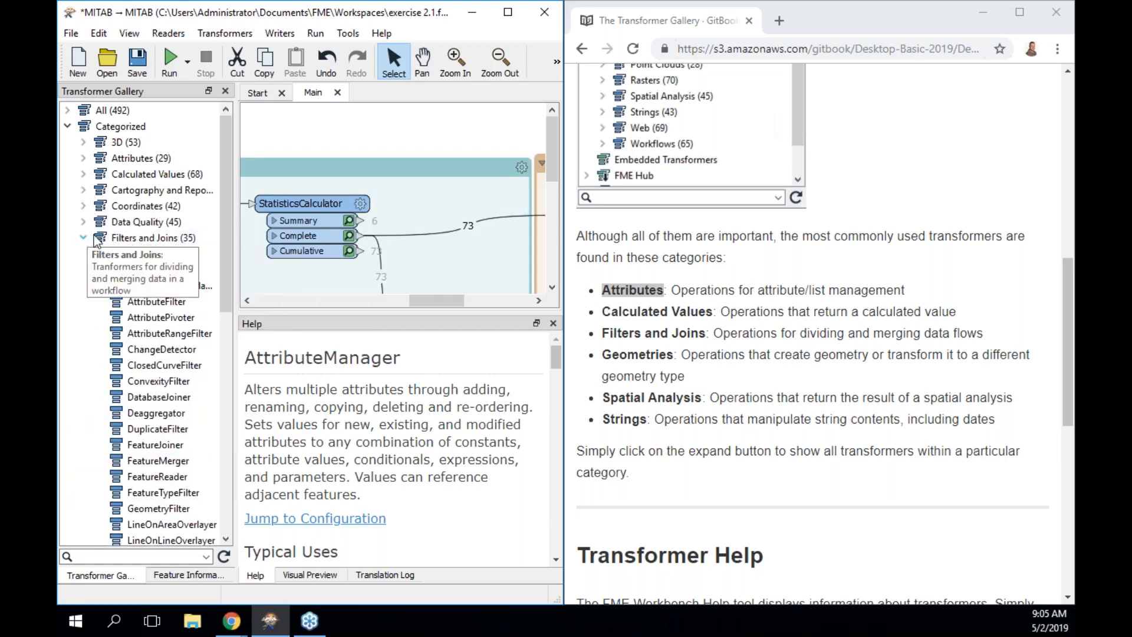
{"action": "left_click_drag", "start_coordinate": [228, 219], "coordinate": [230, 358]}
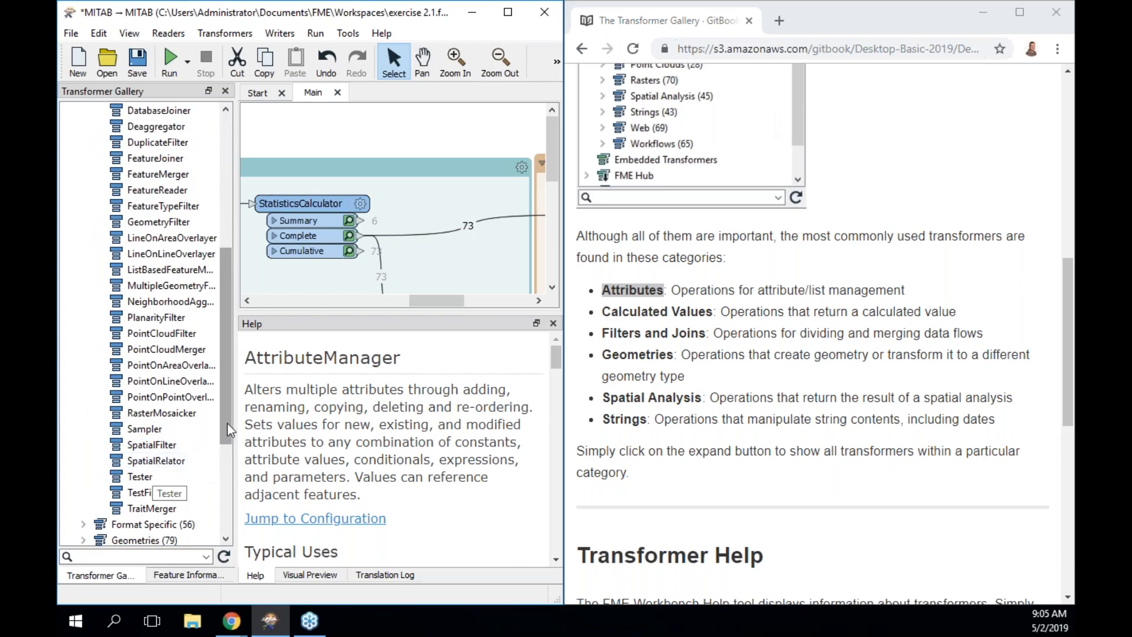
{"action": "left_click_drag", "start_coordinate": [227, 421], "coordinate": [224, 511]}
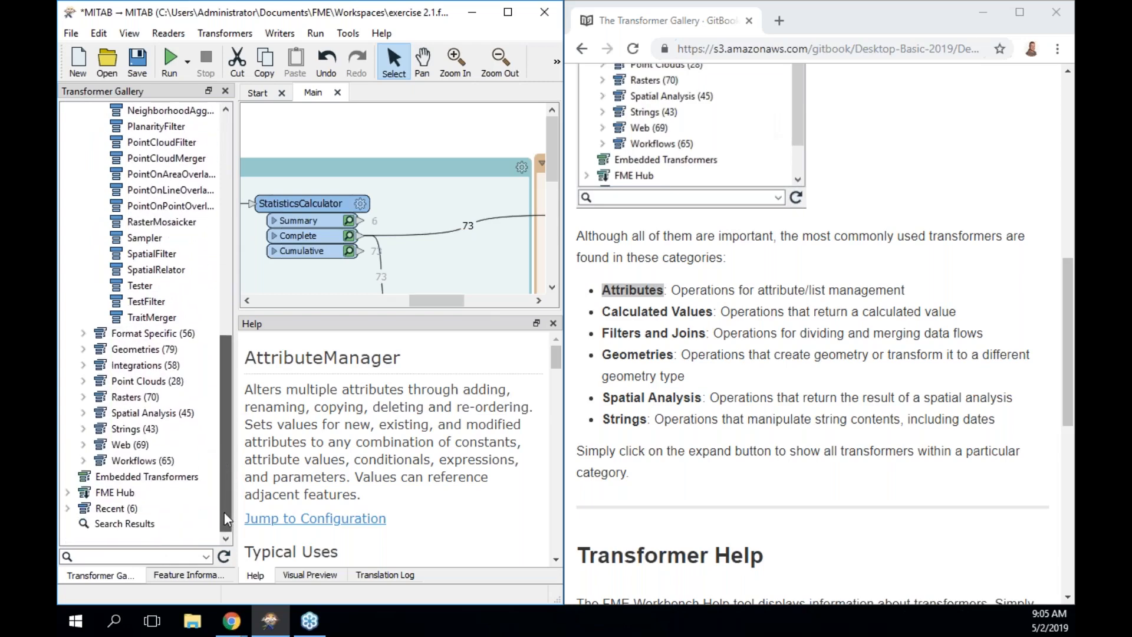
{"action": "left_click", "coordinate": [82, 351]}
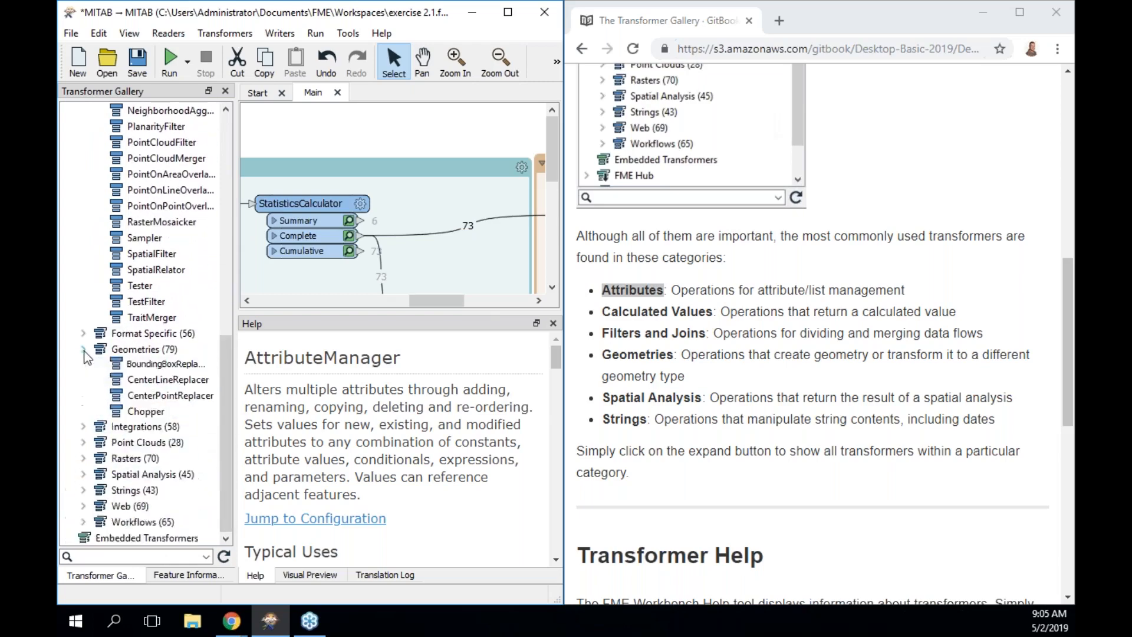
{"action": "left_click_drag", "start_coordinate": [226, 265], "coordinate": [226, 315]}
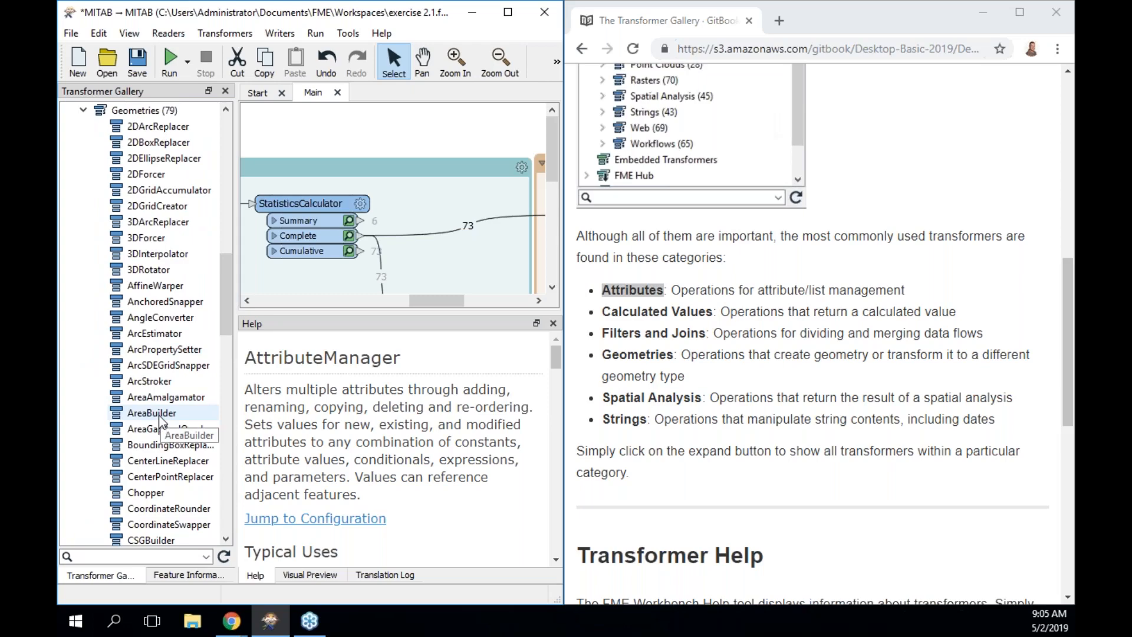
{"action": "left_click", "coordinate": [84, 111]}
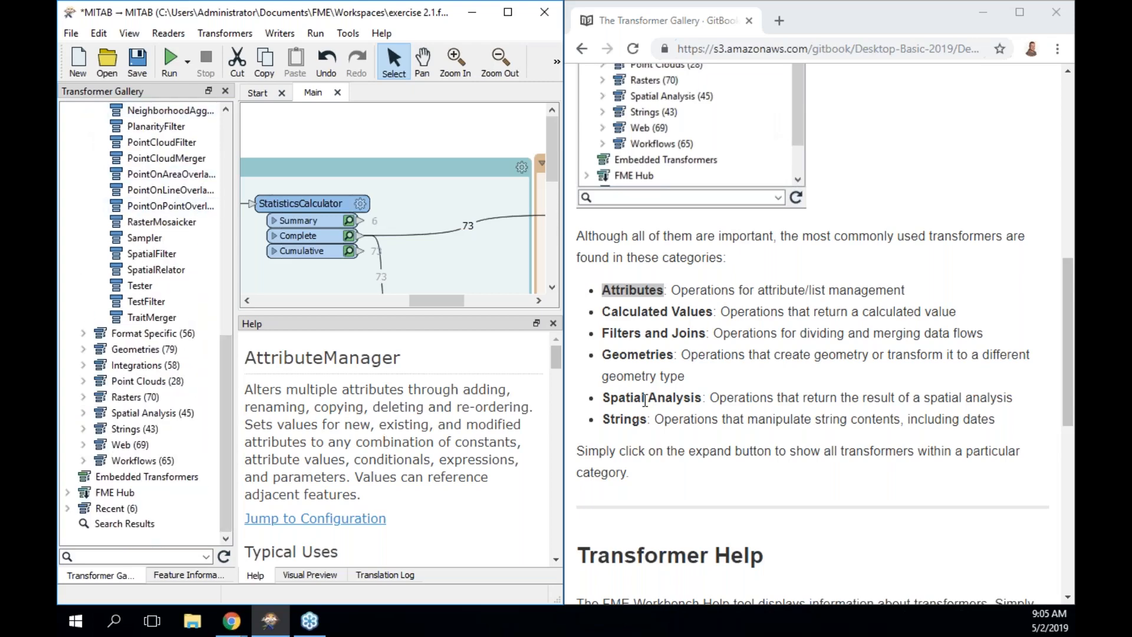
Review the Spatial Analysis transformers, then list the Strings category through TextEncoder.
{"action": "left_click", "coordinate": [83, 413]}
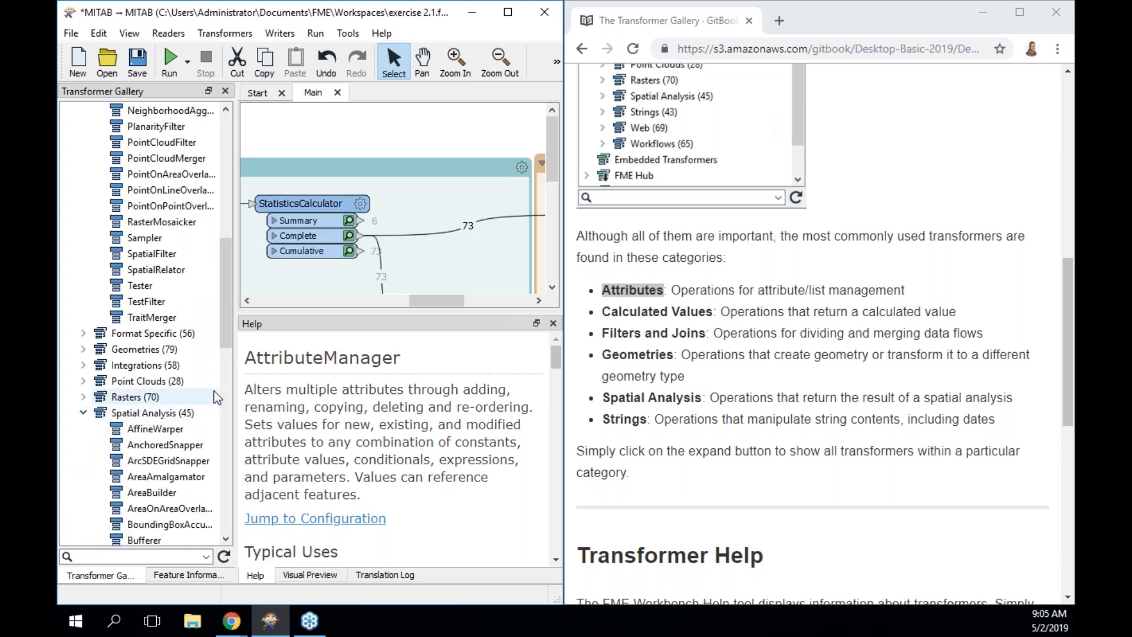
{"action": "left_click_drag", "start_coordinate": [221, 324], "coordinate": [223, 448]}
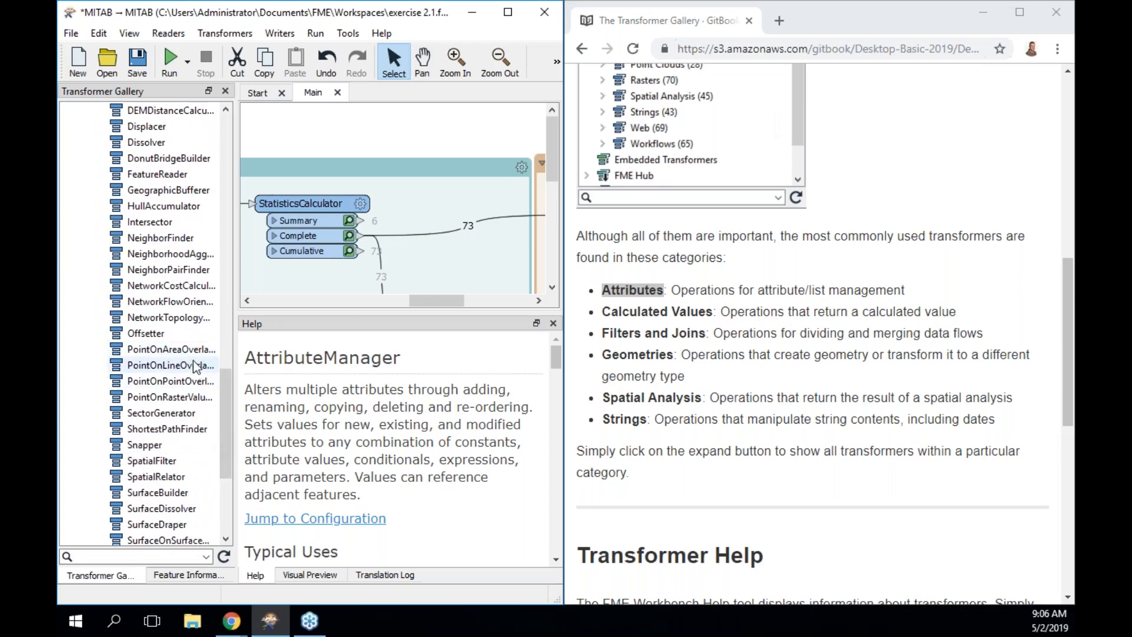
{"action": "left_click_drag", "start_coordinate": [222, 395], "coordinate": [232, 292]}
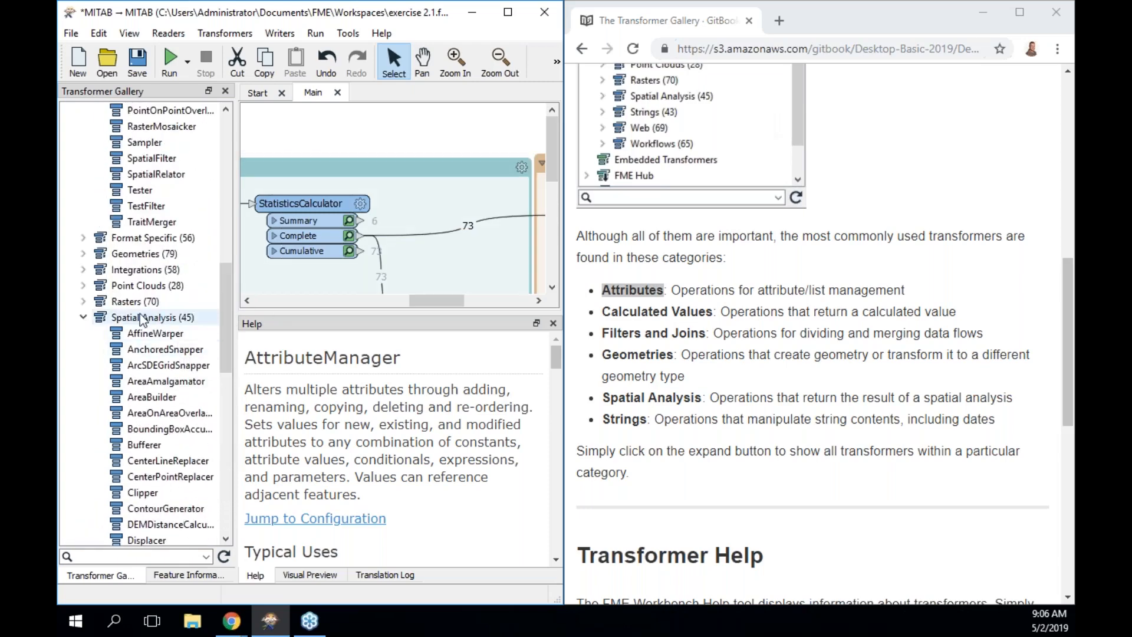
{"action": "left_click", "coordinate": [84, 317]}
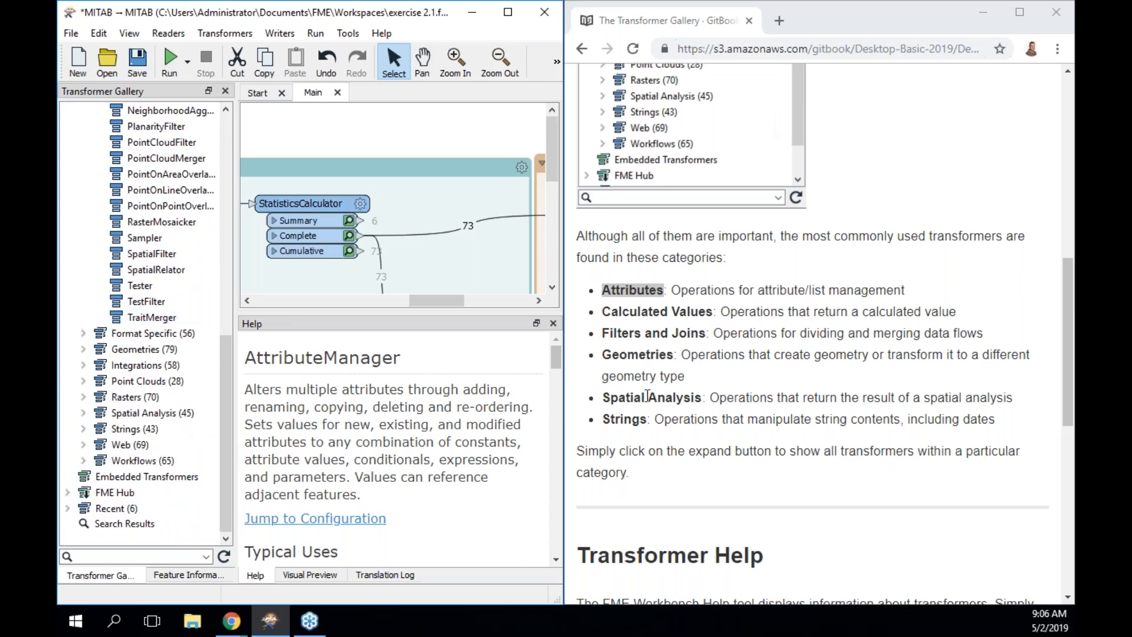
{"action": "left_click", "coordinate": [84, 428]}
{"action": "left_click_drag", "start_coordinate": [226, 333], "coordinate": [221, 474]}
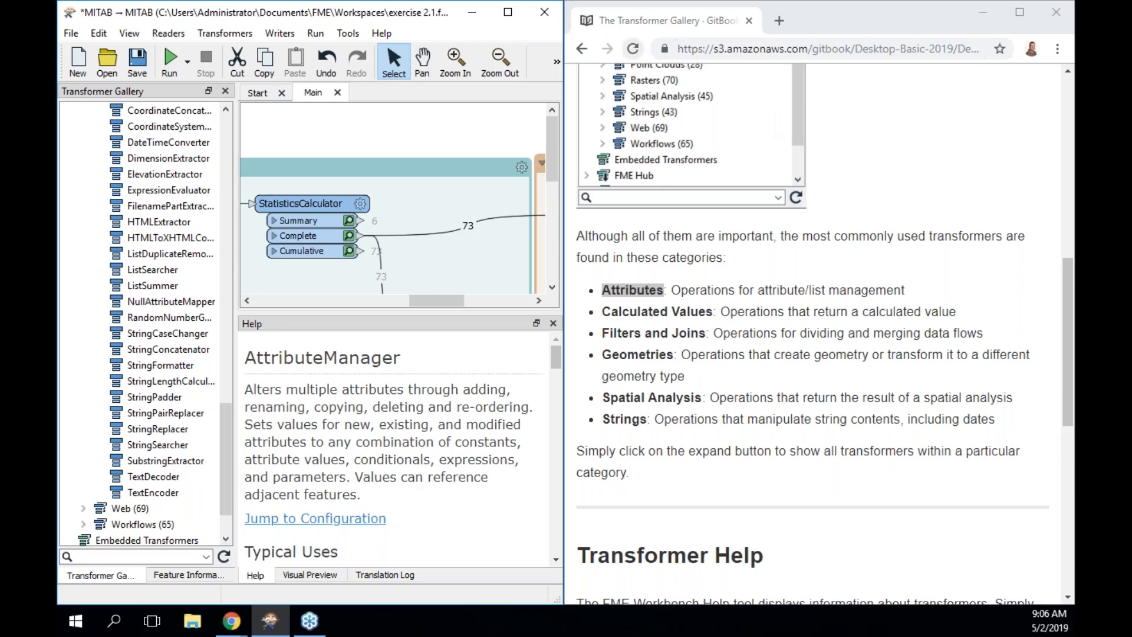
{"action": "scroll", "coordinate": [869, 527], "scroll_direction": "down", "scroll_amount": 4}
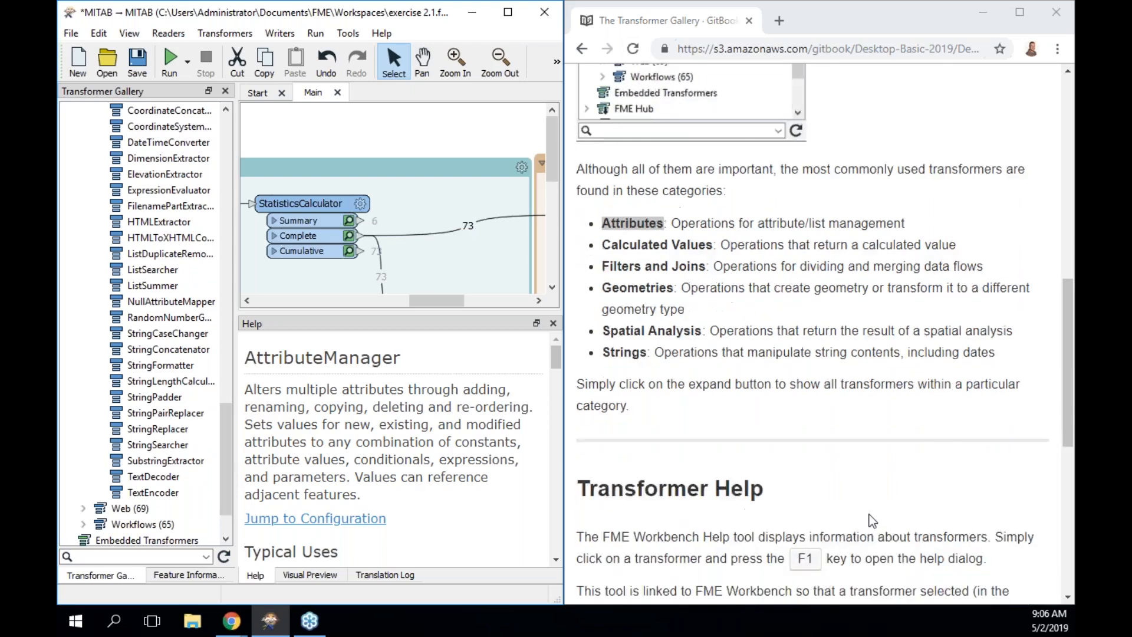
Select StatisticsCalculator and close Visual Preview and Translation Log to reveal its help.
{"action": "scroll", "coordinate": [870, 518], "scroll_direction": "down", "scroll_amount": 3}
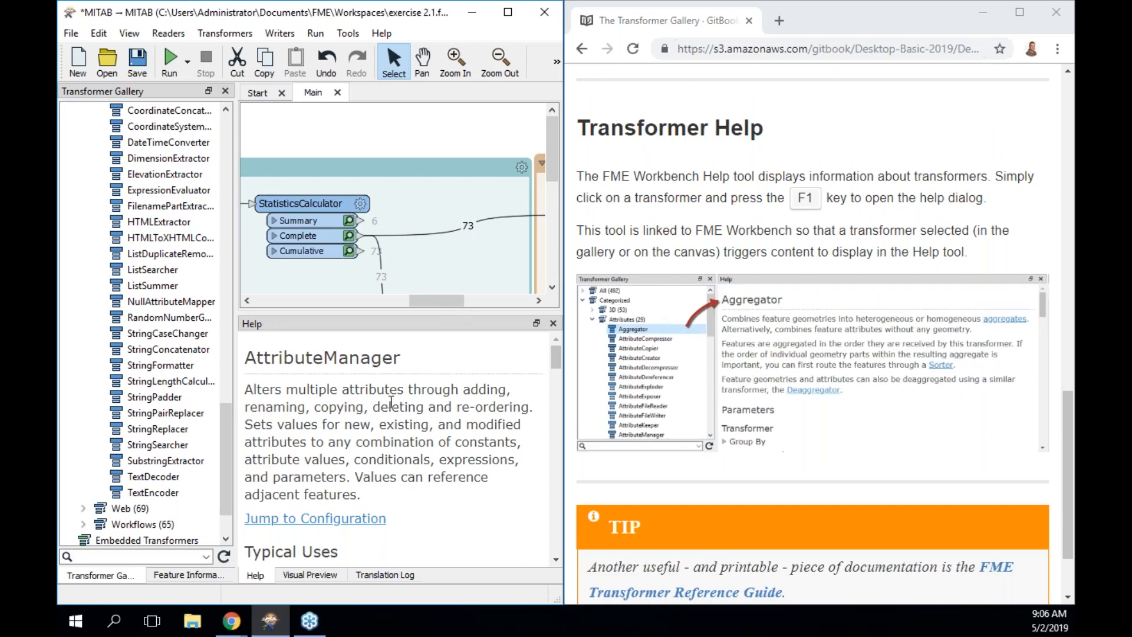
{"action": "left_click", "coordinate": [349, 251]}
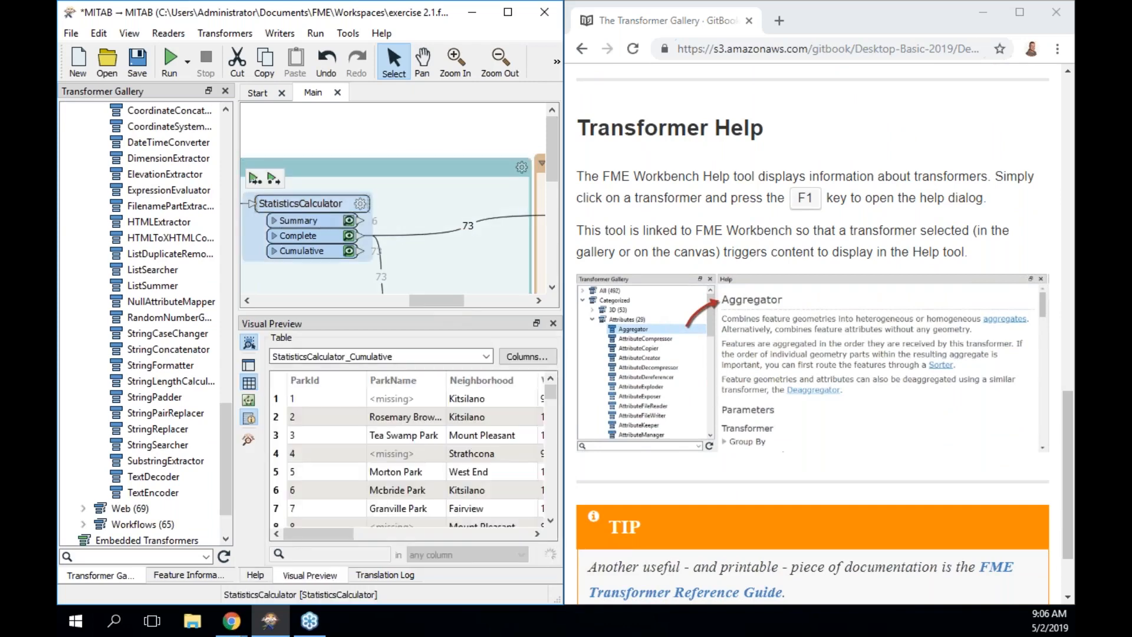
{"action": "left_click", "coordinate": [553, 323]}
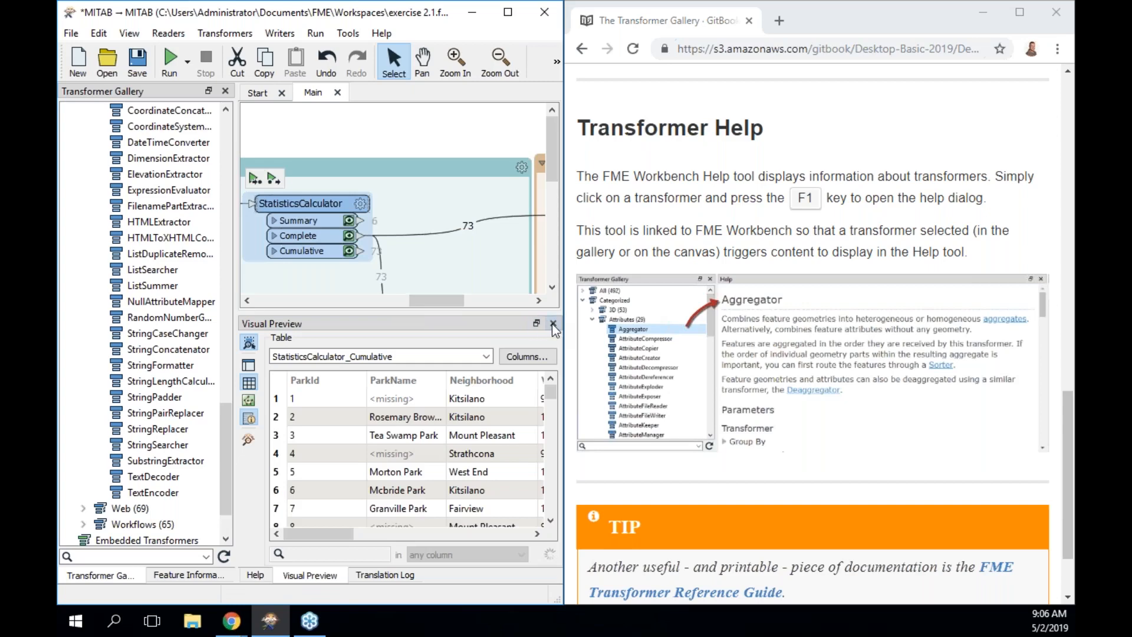
{"action": "left_click", "coordinate": [553, 324]}
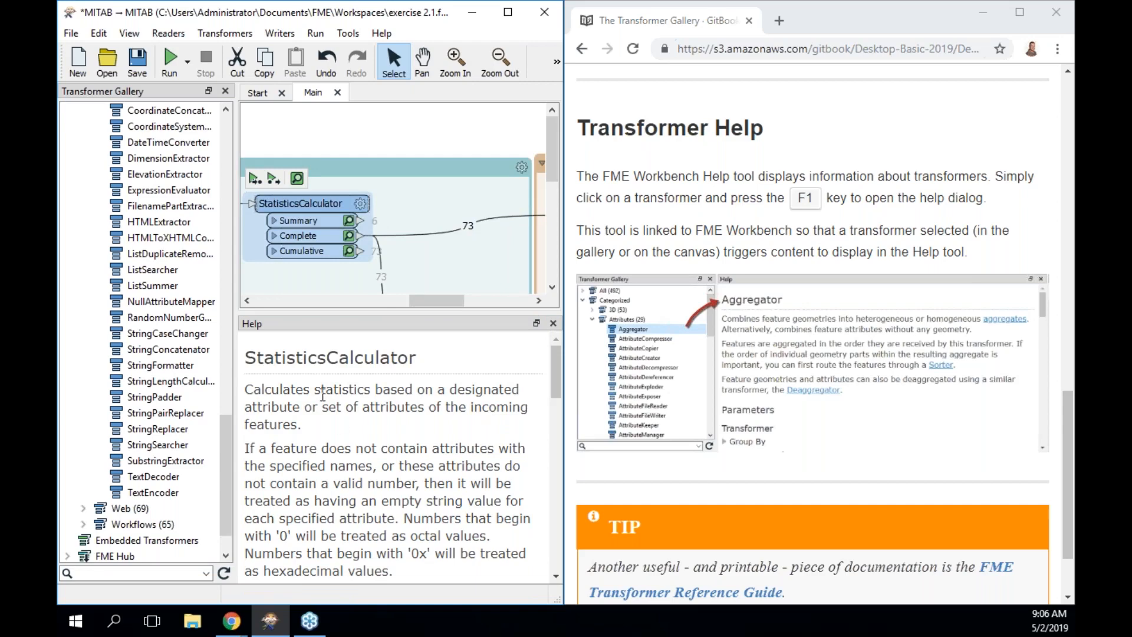
{"action": "left_click_drag", "start_coordinate": [449, 301], "coordinate": [512, 305]}
Show the ParksMaintenanceData writer's MapInfo TAB help and advance the manual to Transformer Searching.
{"action": "left_click", "coordinate": [335, 220]}
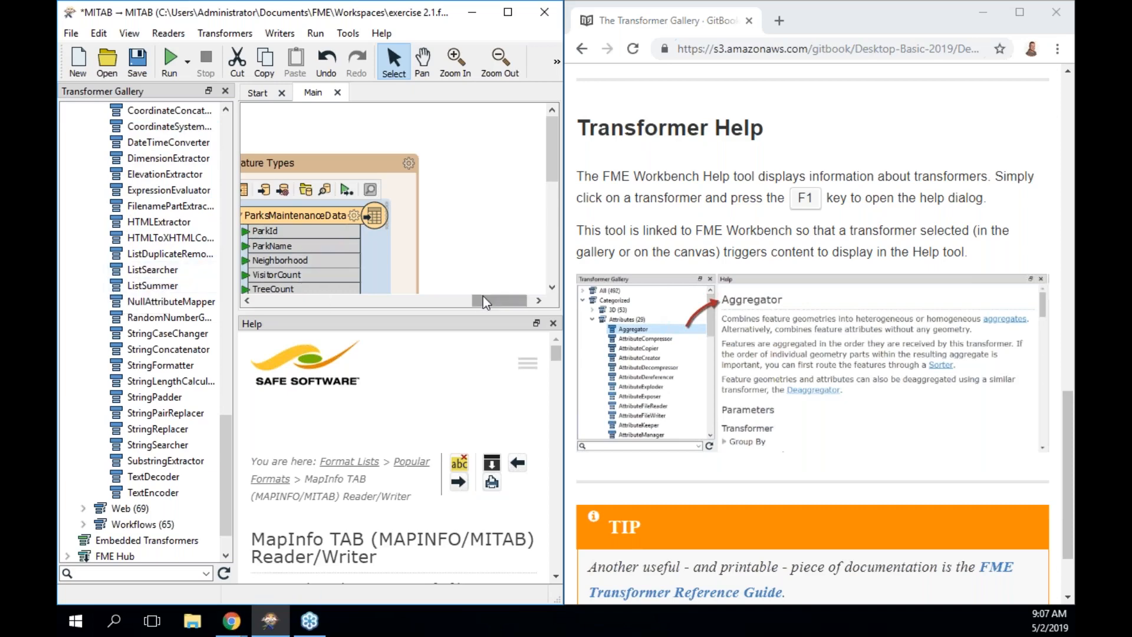
{"action": "left_click_drag", "start_coordinate": [483, 298], "coordinate": [420, 305]}
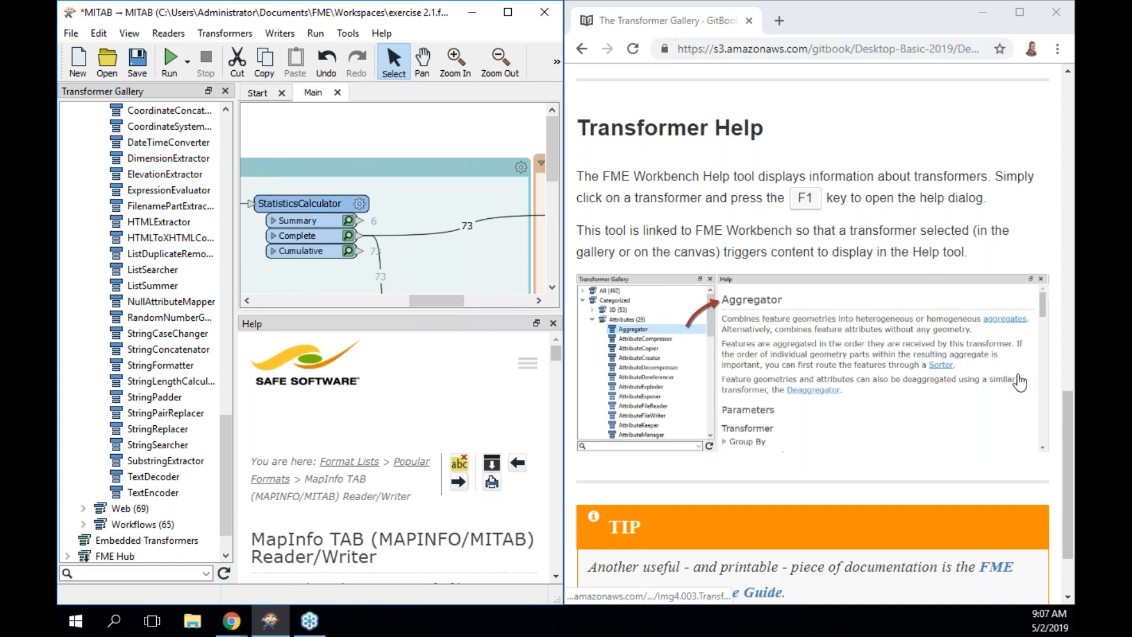
{"action": "left_click_drag", "start_coordinate": [1066, 425], "coordinate": [1066, 515]}
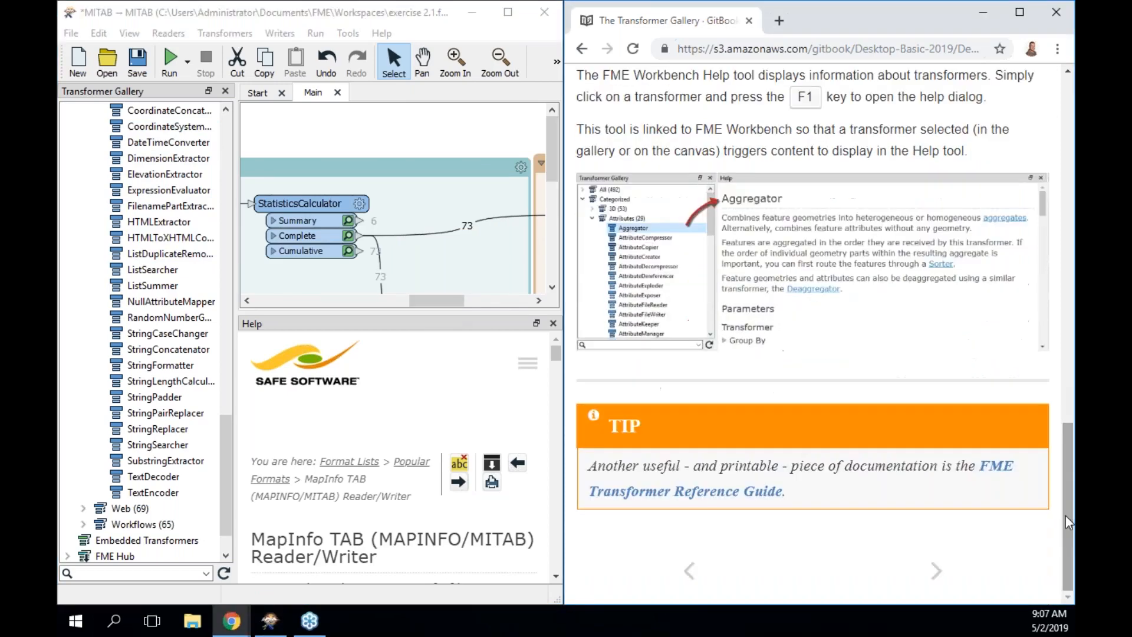
{"action": "left_click", "coordinate": [939, 571]}
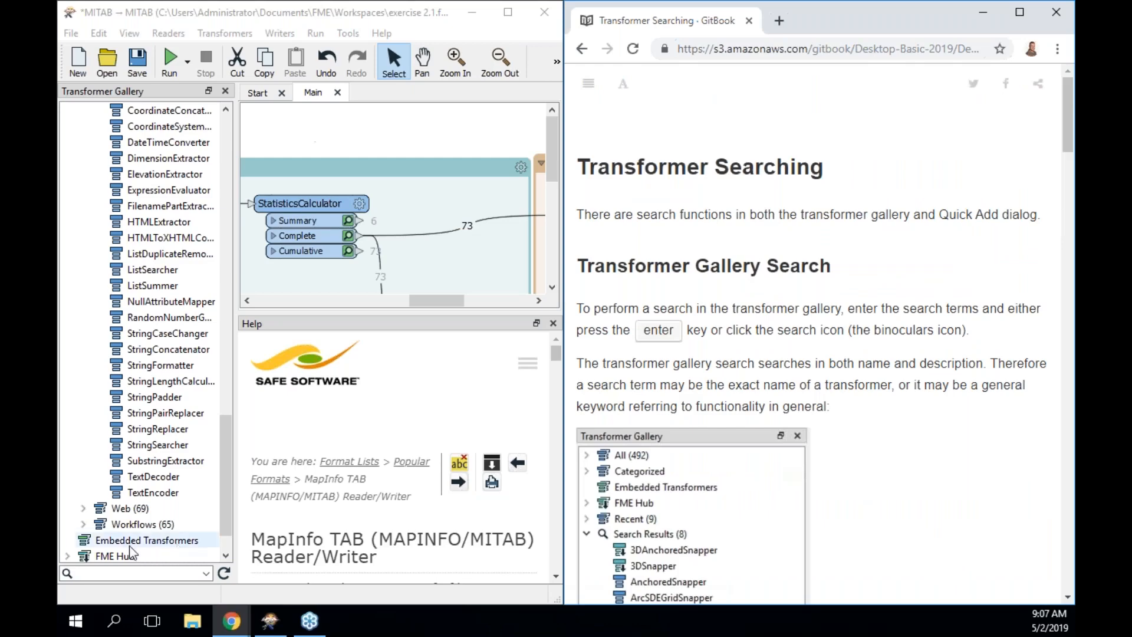
Search the gallery for 'statis', then type 'statis' on the canvas for Quick Add results.
{"action": "left_click", "coordinate": [115, 570]}
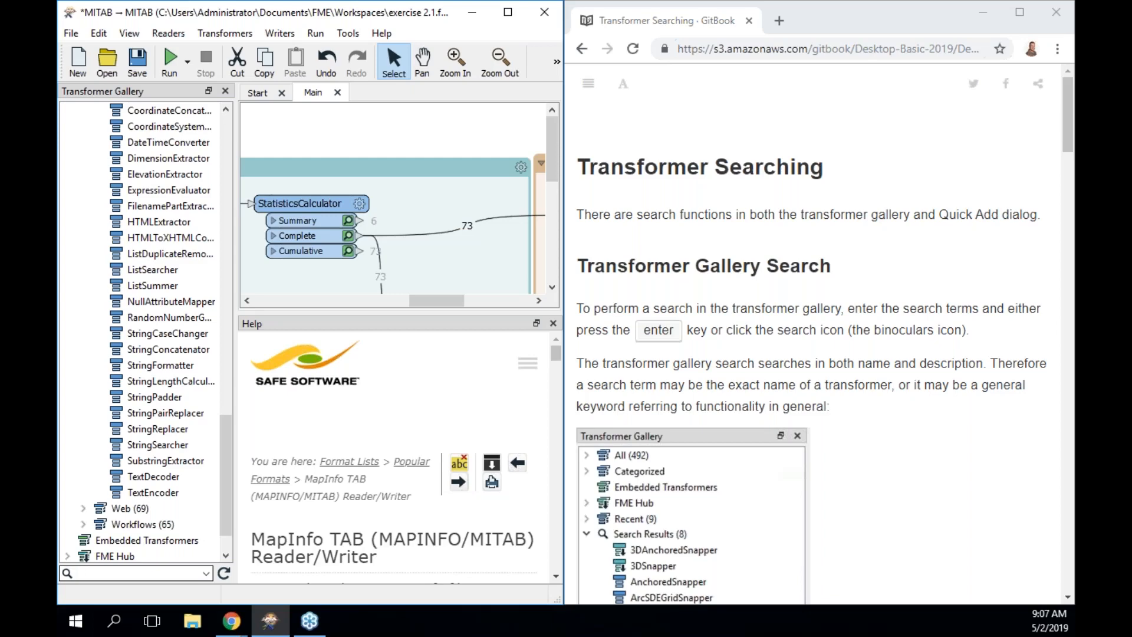
{"action": "type", "text": "how do I"}
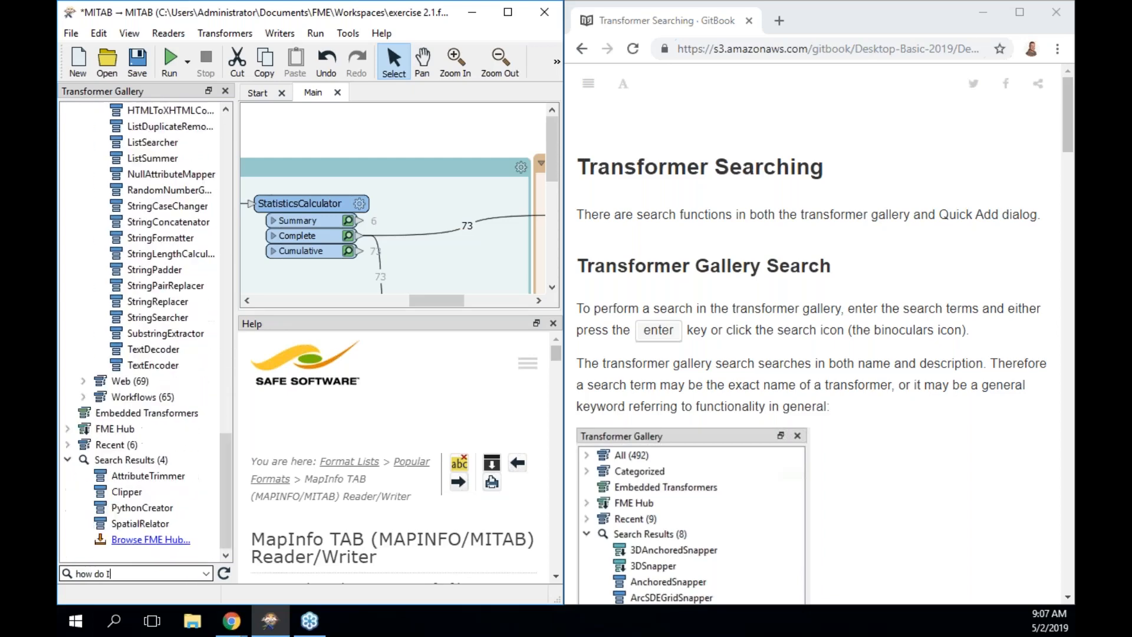
{"action": "key", "text": "BackSpace"}
{"action": "key", "text": "BackSpace"}
{"action": "key", "text": "BackSpace"}
{"action": "key", "text": "BackSpace"}
{"action": "key", "text": "BackSpace"}
{"action": "key", "text": "BackSpace"}
{"action": "key", "text": "BackSpace"}
{"action": "key", "text": "BackSpace"}
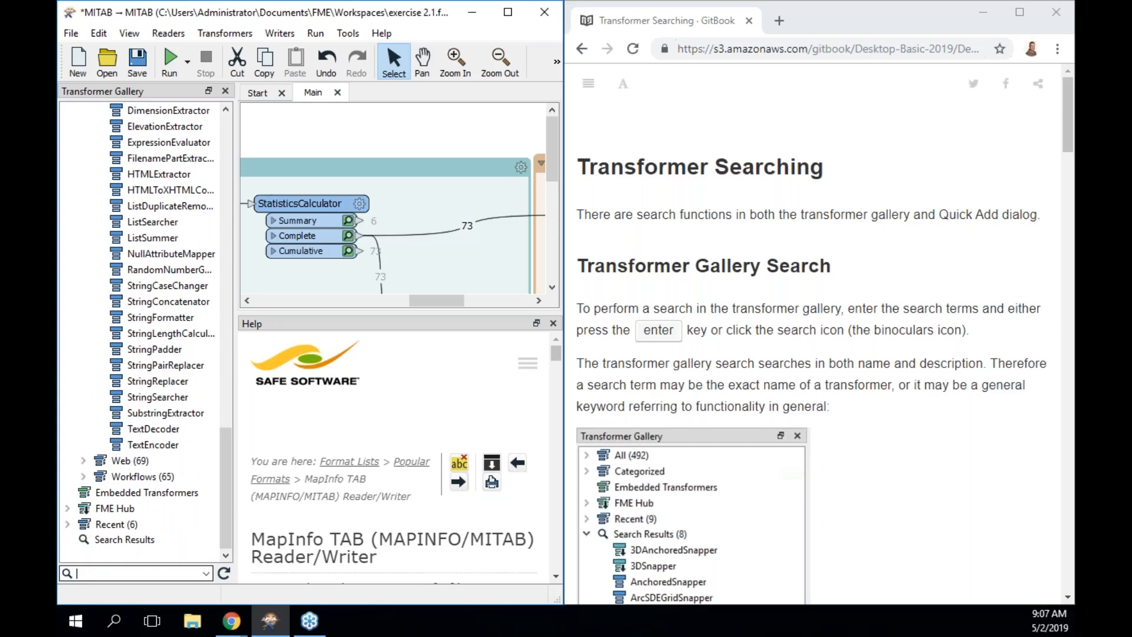
{"action": "type", "text": "statis"}
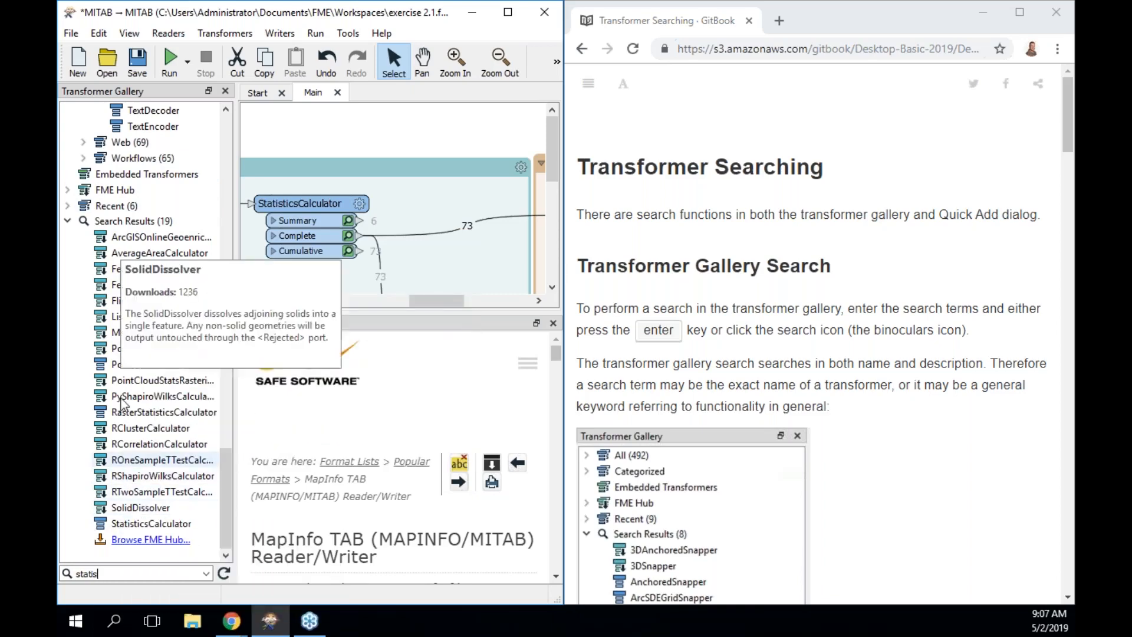
{"action": "mouse_move", "coordinate": [143, 245]}
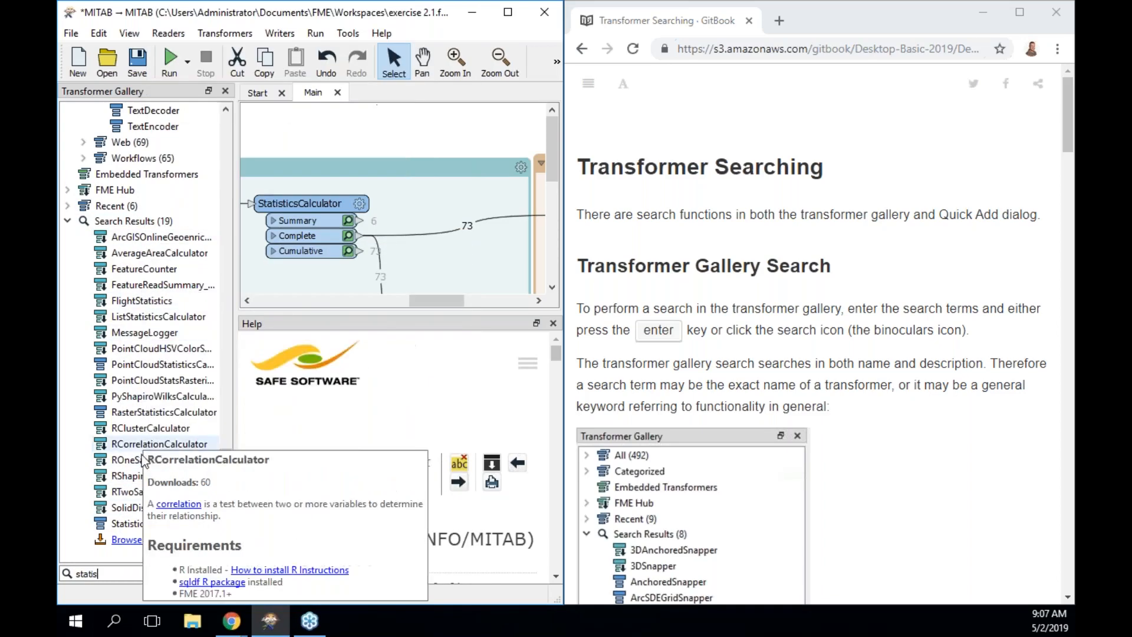
{"action": "mouse_move", "coordinate": [207, 506]}
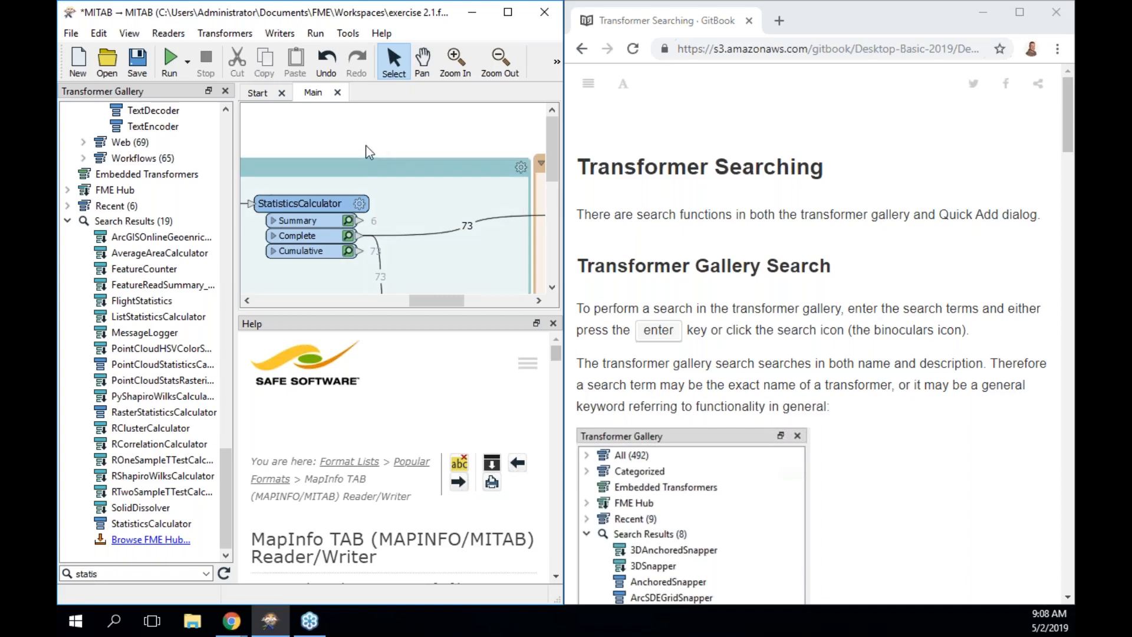
{"action": "type", "text": "statis"}
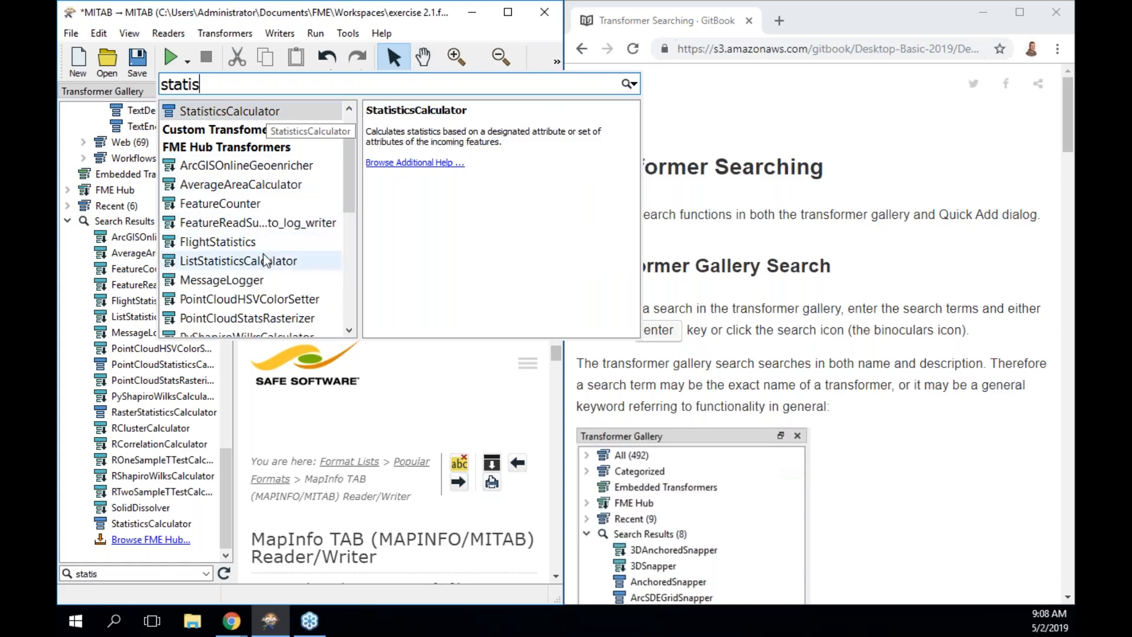
Clear the Quick Add 'statis' text and scroll the manual to the 'clip' Clipper example.
{"action": "mouse_move", "coordinate": [263, 270]}
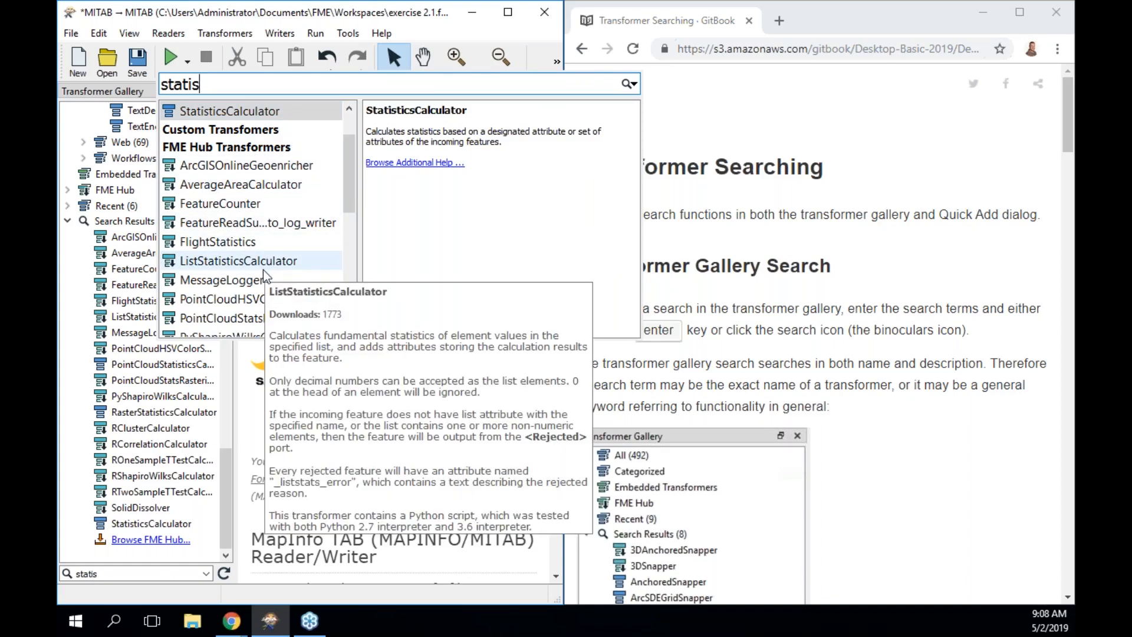
{"action": "mouse_move", "coordinate": [305, 184]}
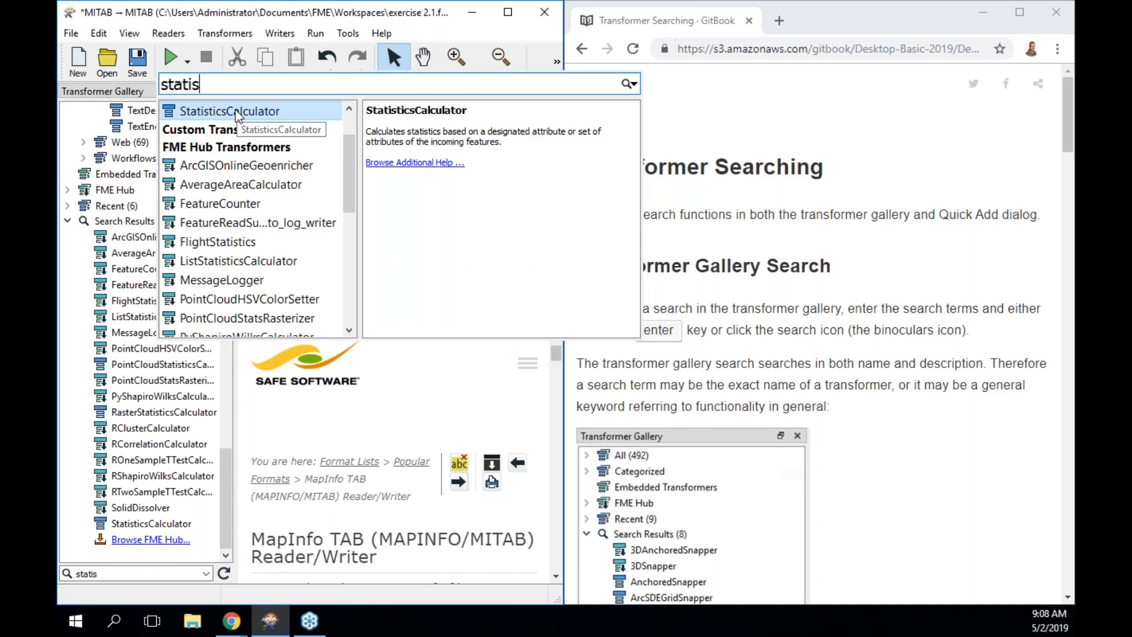
{"action": "key", "text": "BackSpace"}
{"action": "key", "text": "BackSpace"}
{"action": "key", "text": "BackSpace"}
{"action": "key", "text": "BackSpace"}
{"action": "key", "text": "BackSpace"}
{"action": "key", "text": "BackSpace"}
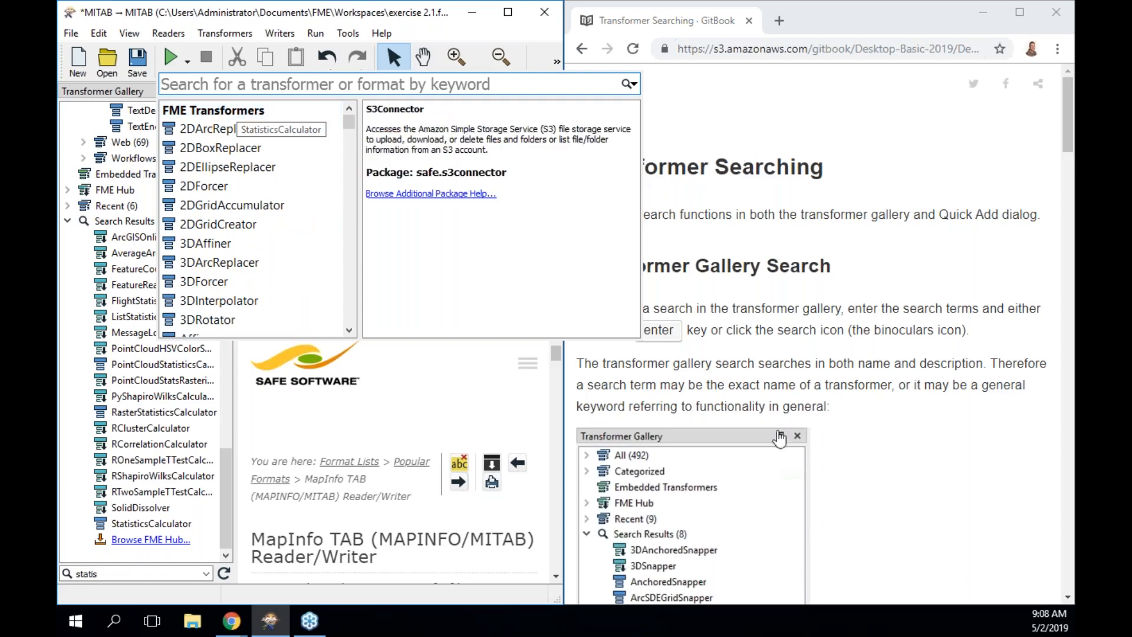
{"action": "left_click", "coordinate": [851, 407]}
{"action": "scroll", "coordinate": [851, 407], "scroll_direction": "down", "scroll_amount": 10}
{"action": "scroll", "coordinate": [851, 407], "scroll_direction": "down", "scroll_amount": 3}
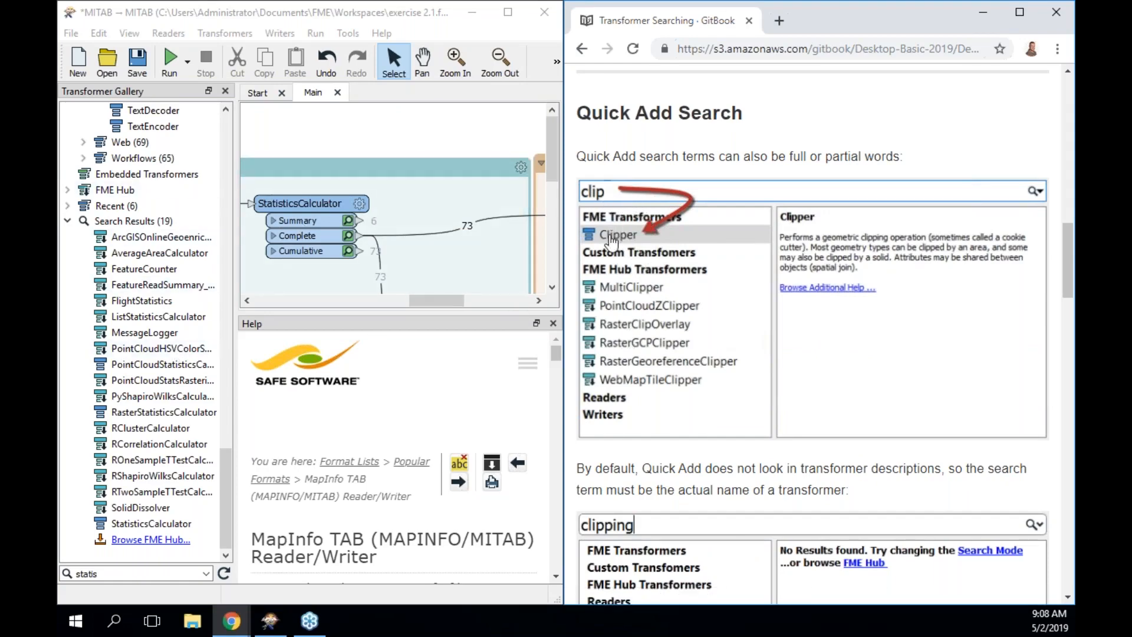
Scroll the manual past the clipping examples to the 'datecalculator' alias example for DateTimeCalculator.
{"action": "scroll", "coordinate": [627, 316], "scroll_direction": "down", "scroll_amount": 3}
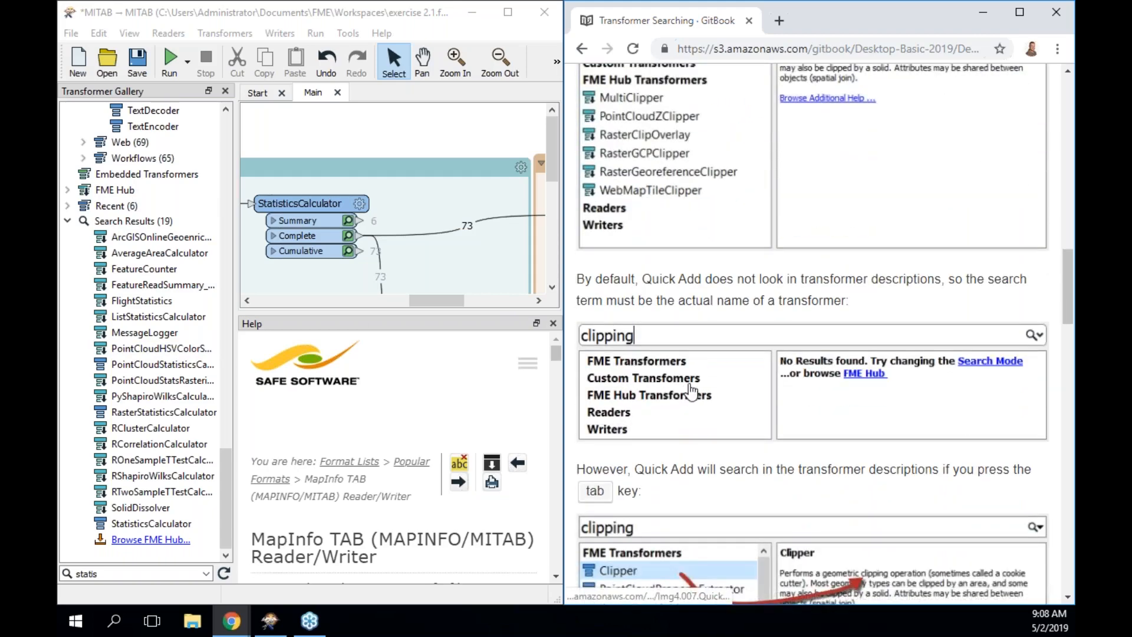
{"action": "scroll", "coordinate": [727, 400], "scroll_direction": "down", "scroll_amount": 4}
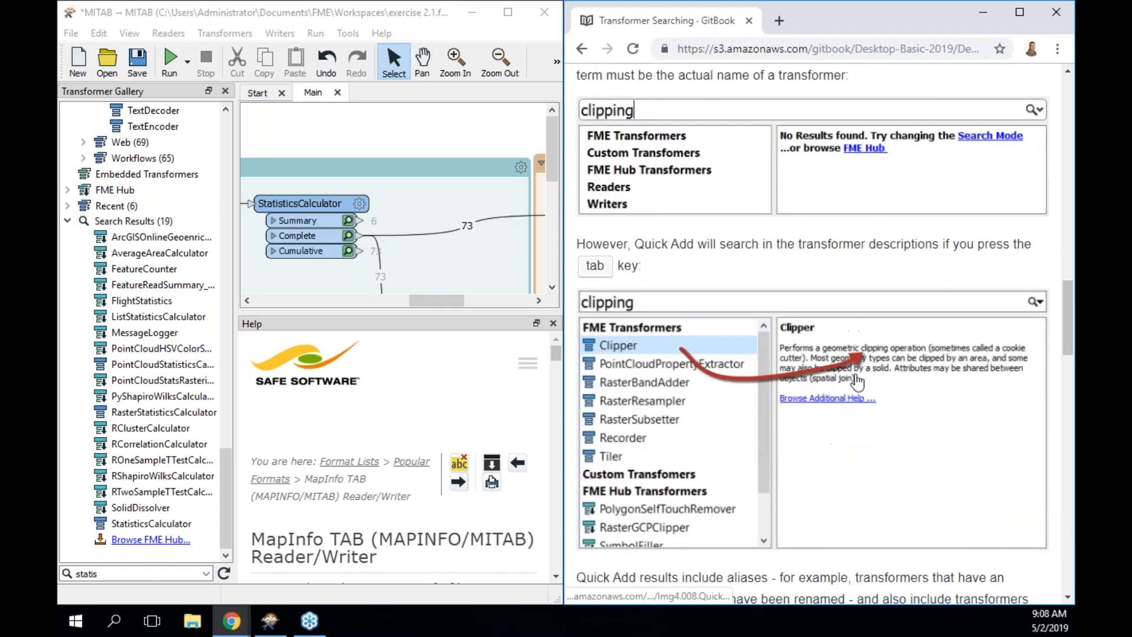
{"action": "scroll", "coordinate": [858, 377], "scroll_direction": "down", "scroll_amount": 6}
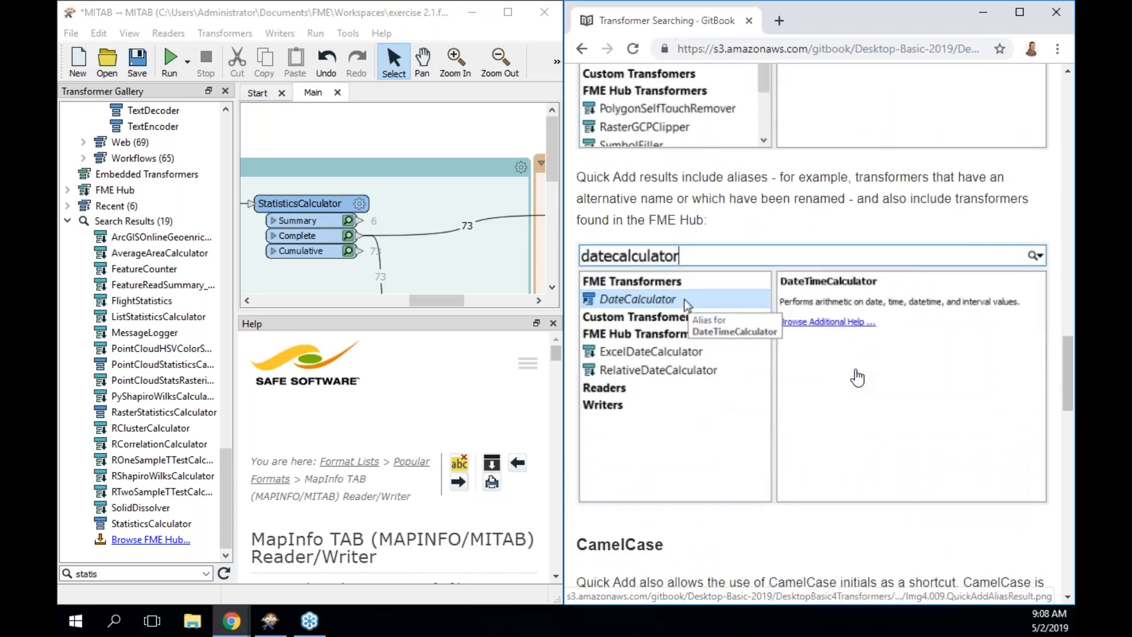
{"action": "scroll", "coordinate": [857, 378], "scroll_direction": "down", "scroll_amount": 1}
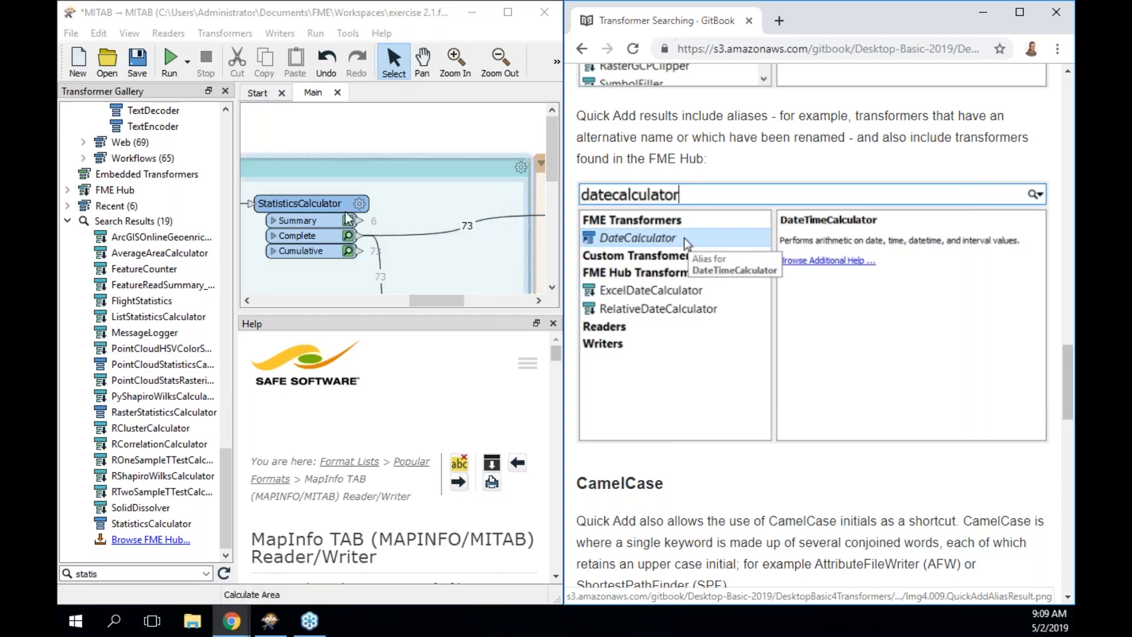
Search Quick Add for 'linejoiner' and then 'grep' to find LineJoiner and Grepper.
{"action": "left_click", "coordinate": [346, 148]}
{"action": "type", "text": "linejo"}
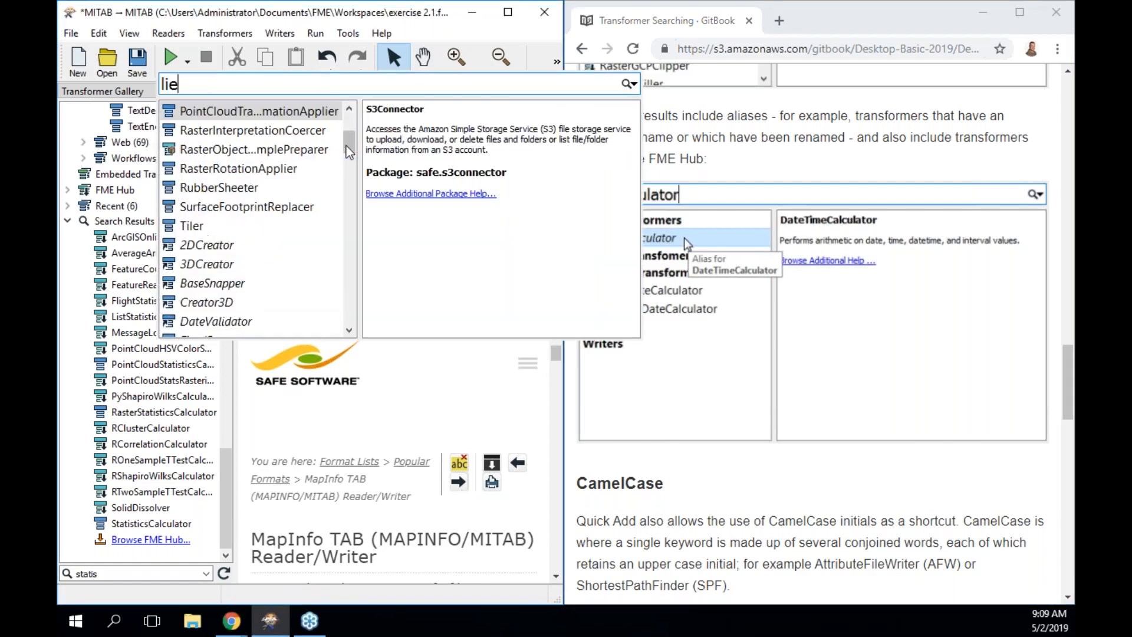
{"action": "key", "text": "BackSpace"}
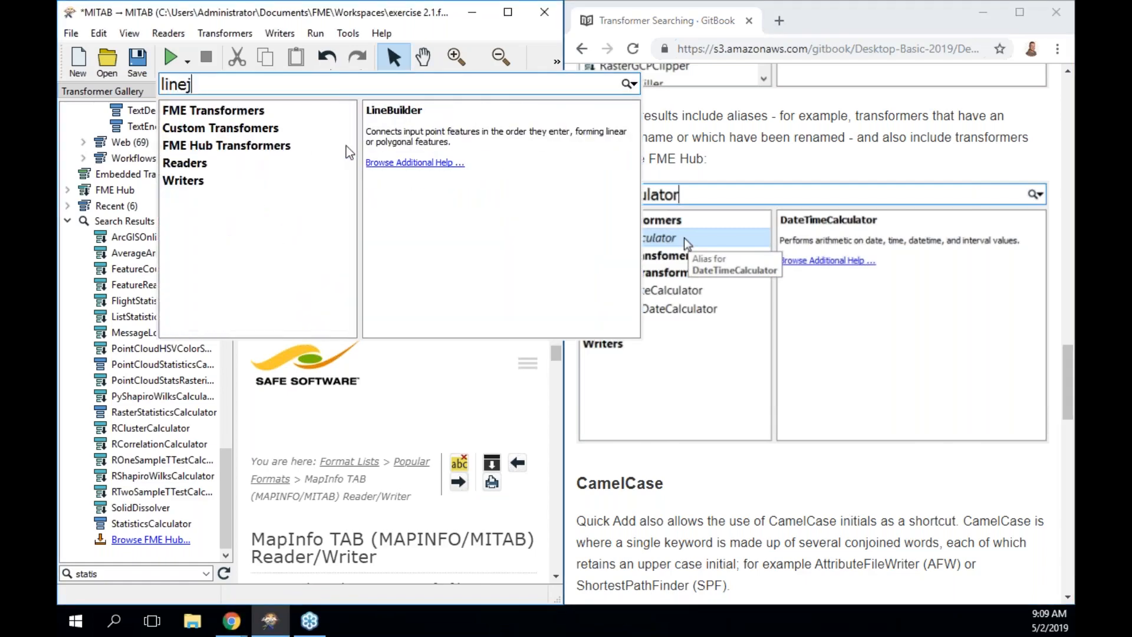
{"action": "type", "text": "oiner"}
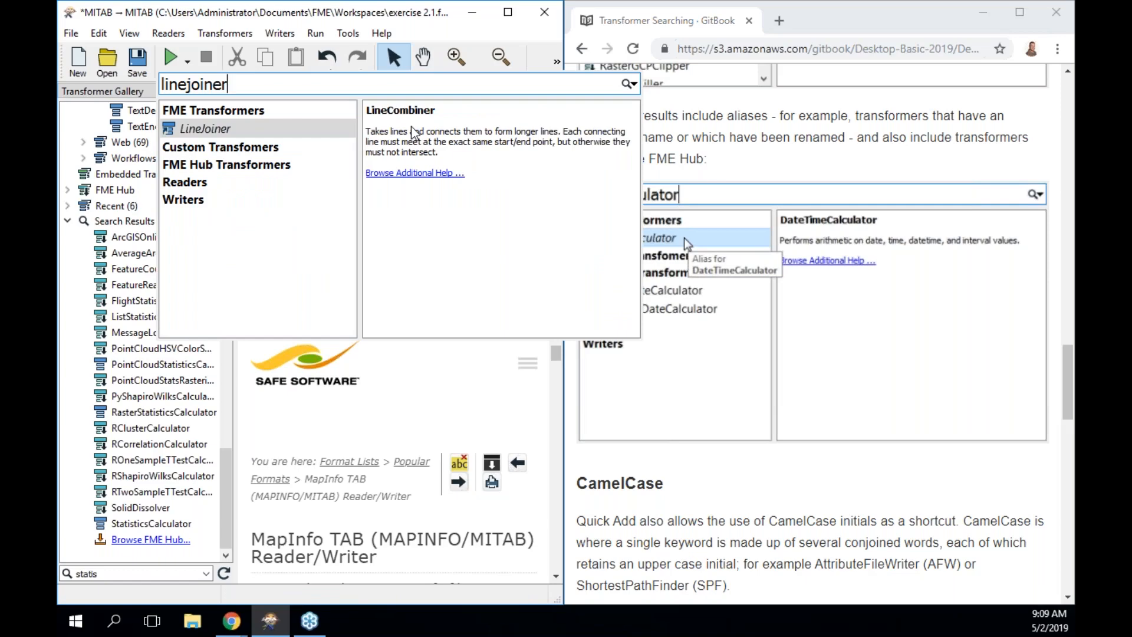
{"action": "key", "text": "BackSpace"}
{"action": "key", "text": "BackSpace"}
{"action": "key", "text": "BackSpace"}
{"action": "key", "text": "BackSpace"}
{"action": "key", "text": "BackSpace"}
{"action": "key", "text": "BackSpace"}
{"action": "key", "text": "BackSpace"}
{"action": "key", "text": "BackSpace"}
{"action": "key", "text": "BackSpace"}
{"action": "key", "text": "BackSpace"}
{"action": "type", "text": "grep"}
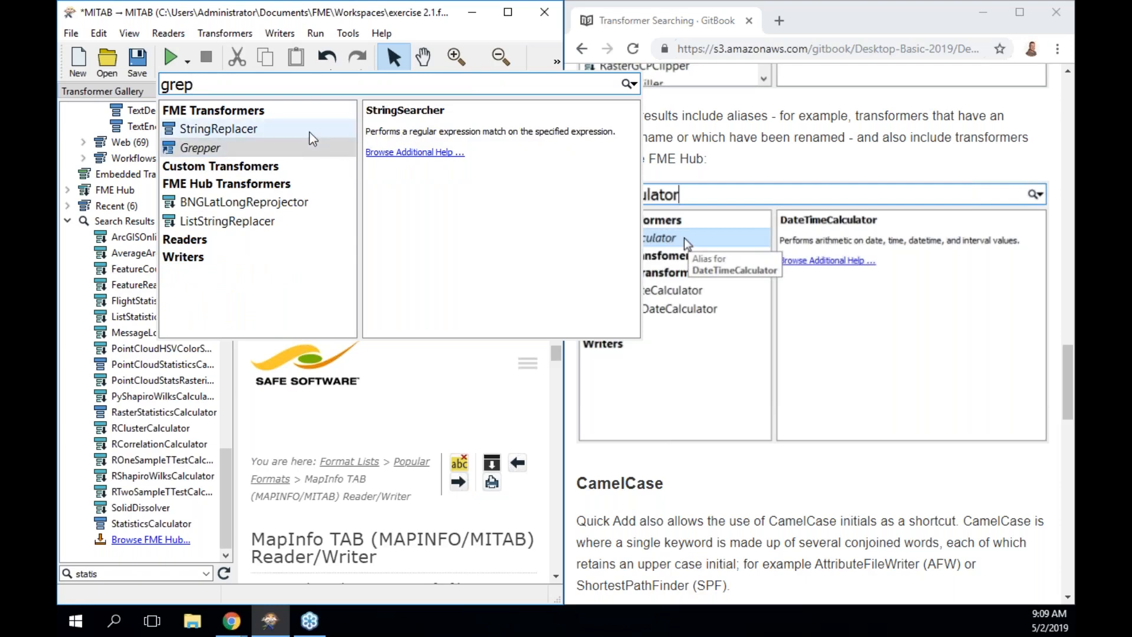
Return to the manual and scroll to the CamelCase 'poao' PointOnAreaOverlayer example.
{"action": "left_click", "coordinate": [733, 164]}
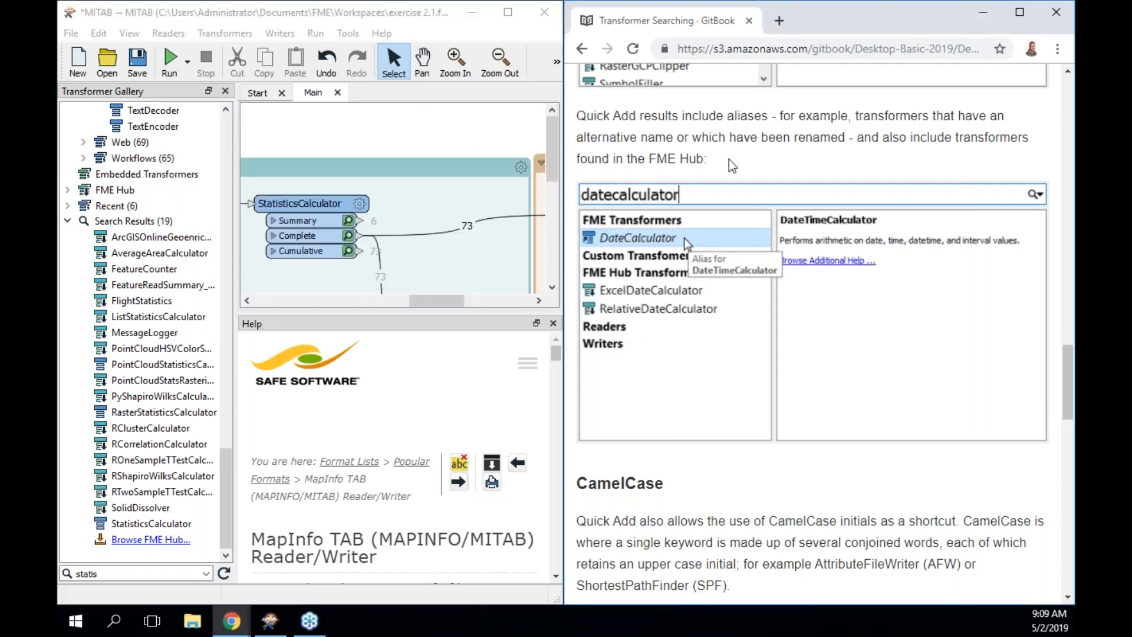
{"action": "scroll", "coordinate": [742, 433], "scroll_direction": "down", "scroll_amount": 2}
{"action": "scroll", "coordinate": [743, 434], "scroll_direction": "down", "scroll_amount": 4}
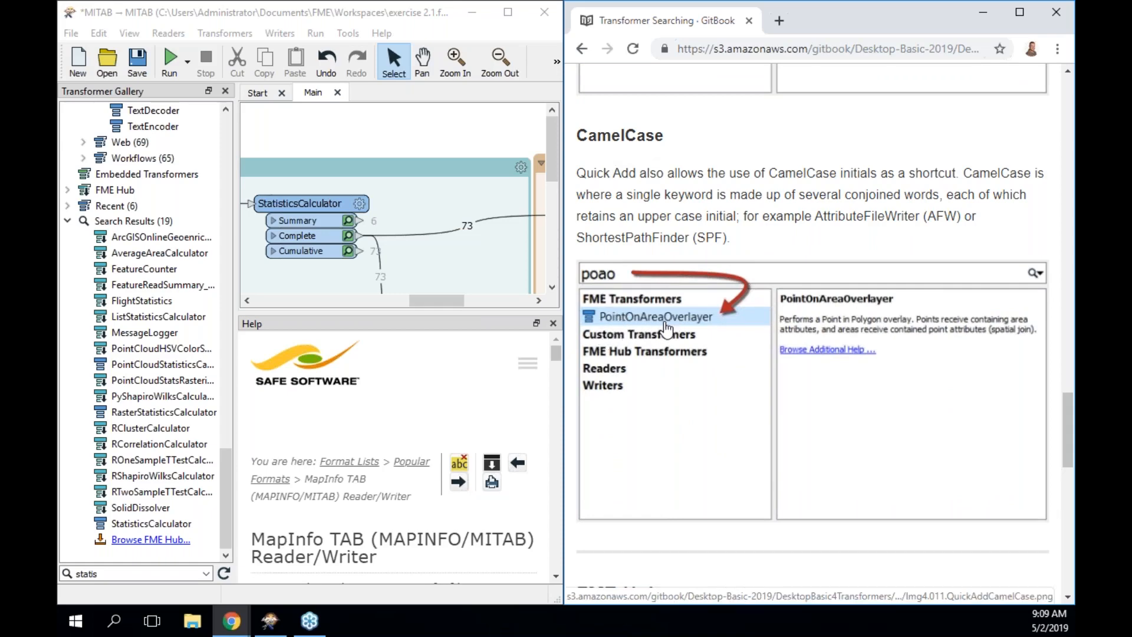
{"action": "left_click", "coordinate": [322, 144]}
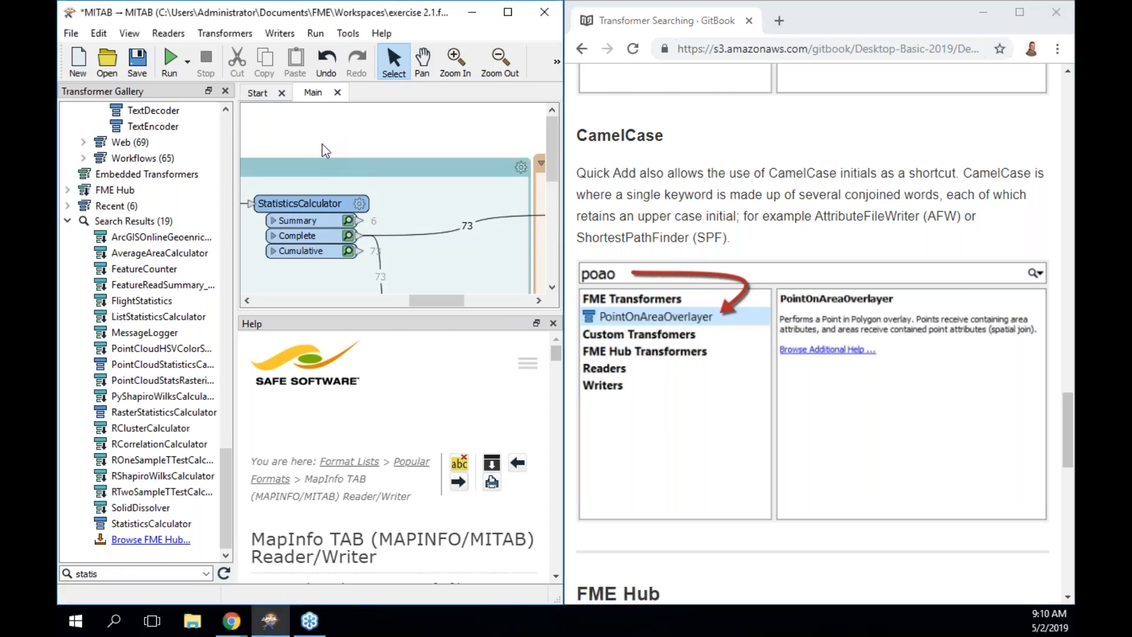
{"action": "type", "text": "rb"}
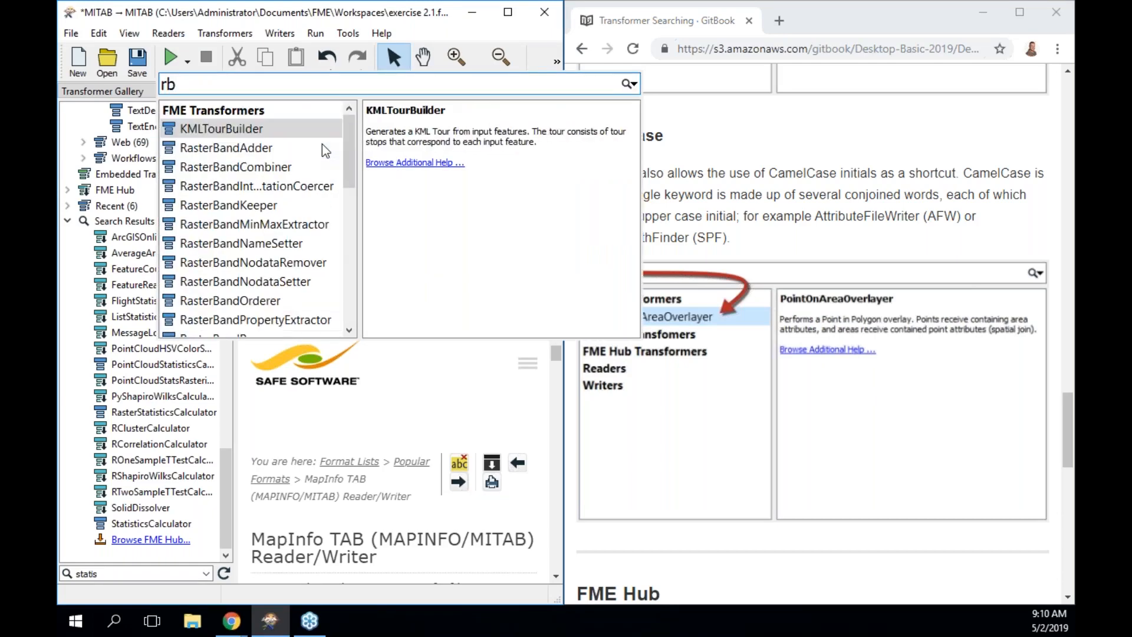
{"action": "type", "text": "c"}
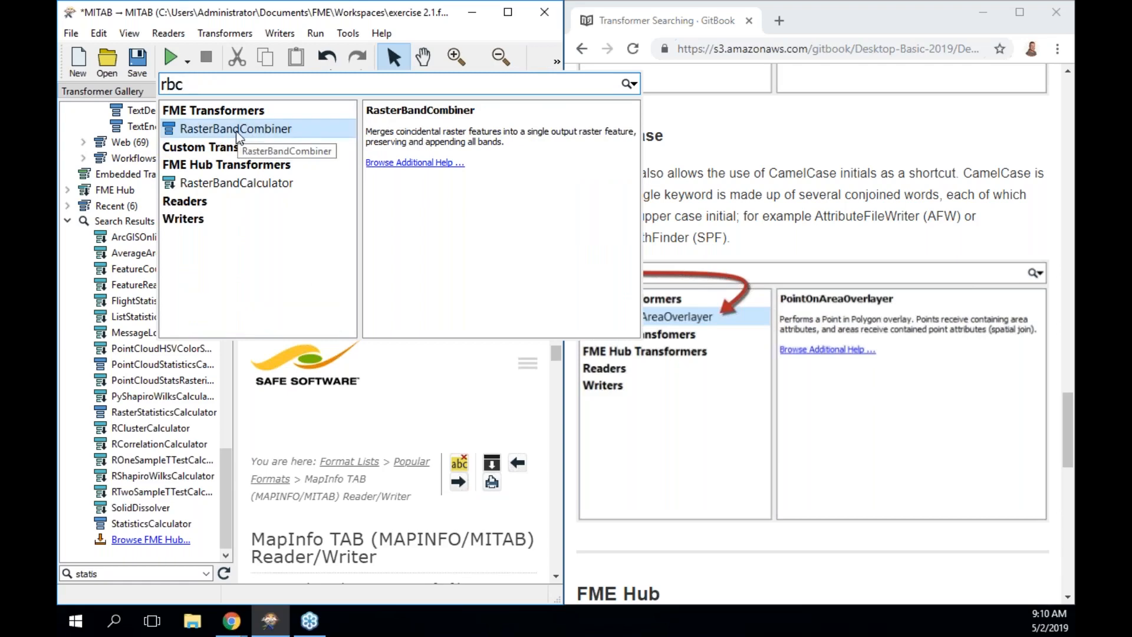
{"action": "key", "text": "BackSpace"}
{"action": "key", "text": "BackSpace"}
{"action": "key", "text": "BackSpace"}
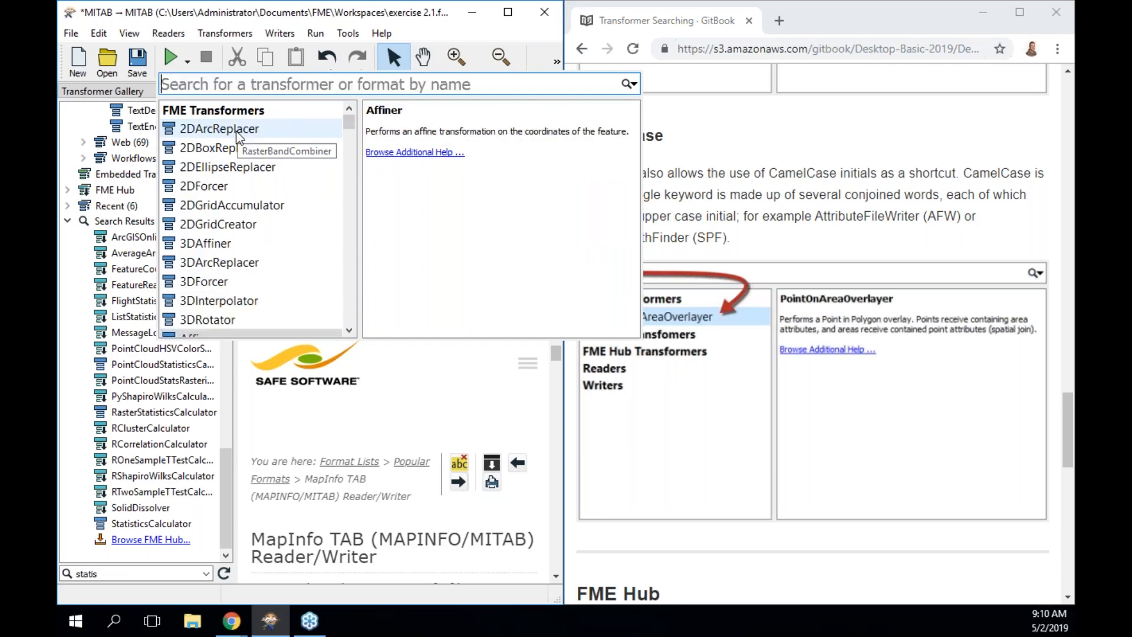
{"action": "type", "text": "raseter"}
{"action": "key", "text": "BackSpace"}
{"action": "key", "text": "BackSpace"}
{"action": "key", "text": "BackSpace"}
{"action": "key", "text": "BackSpace"}
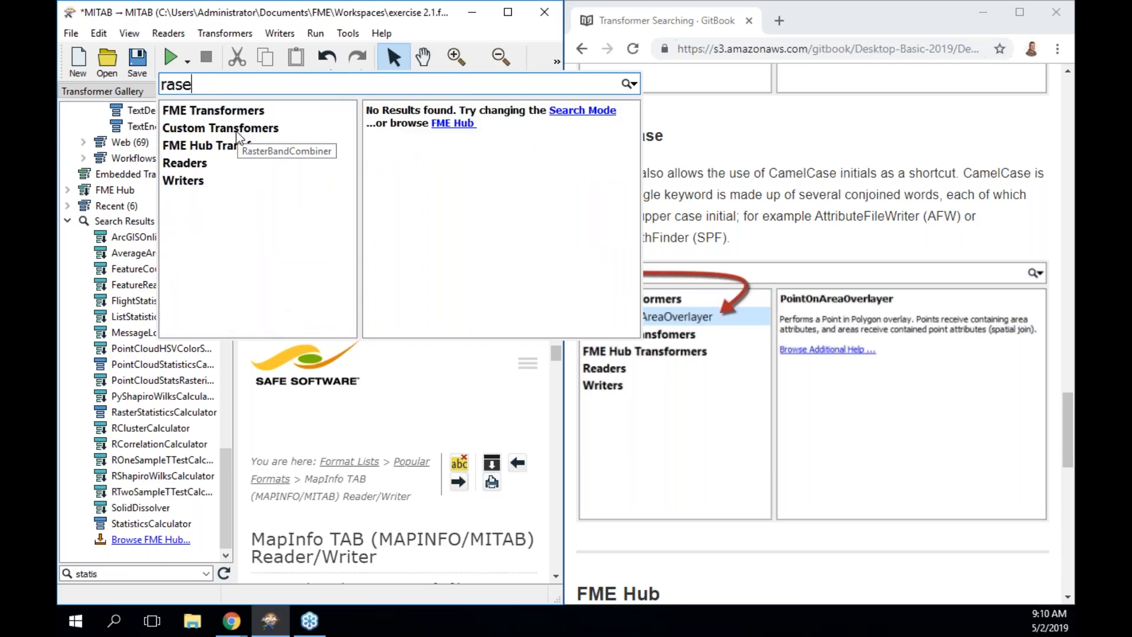
{"action": "type", "text": "ter"}
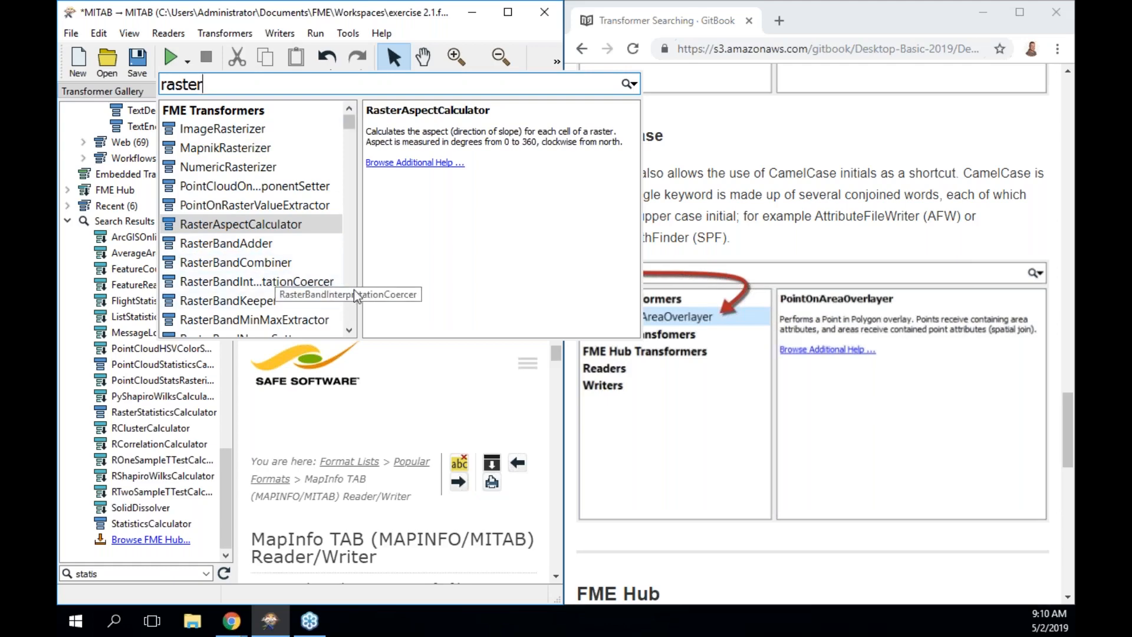
{"action": "left_click", "coordinate": [694, 190]}
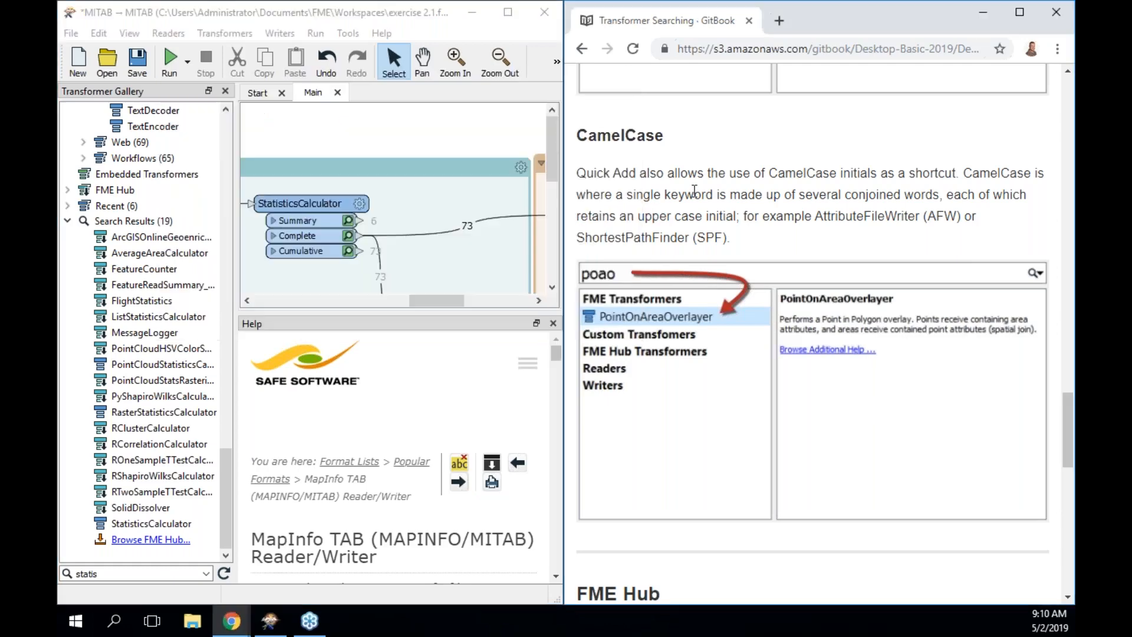
Scroll the manual to the FME Hub section's 'messagelogger' example, then return to the FME workspace.
{"action": "scroll", "coordinate": [695, 190], "scroll_direction": "down", "scroll_amount": 6}
{"action": "scroll", "coordinate": [694, 191], "scroll_direction": "down", "scroll_amount": 3}
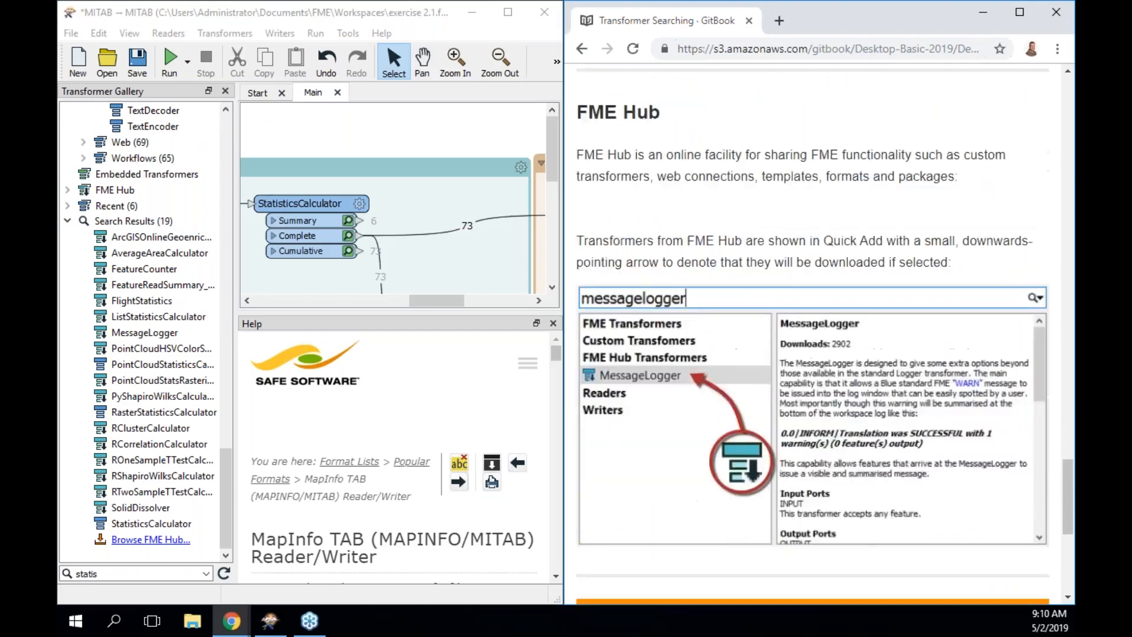
{"action": "scroll", "coordinate": [695, 191], "scroll_direction": "up", "scroll_amount": 1}
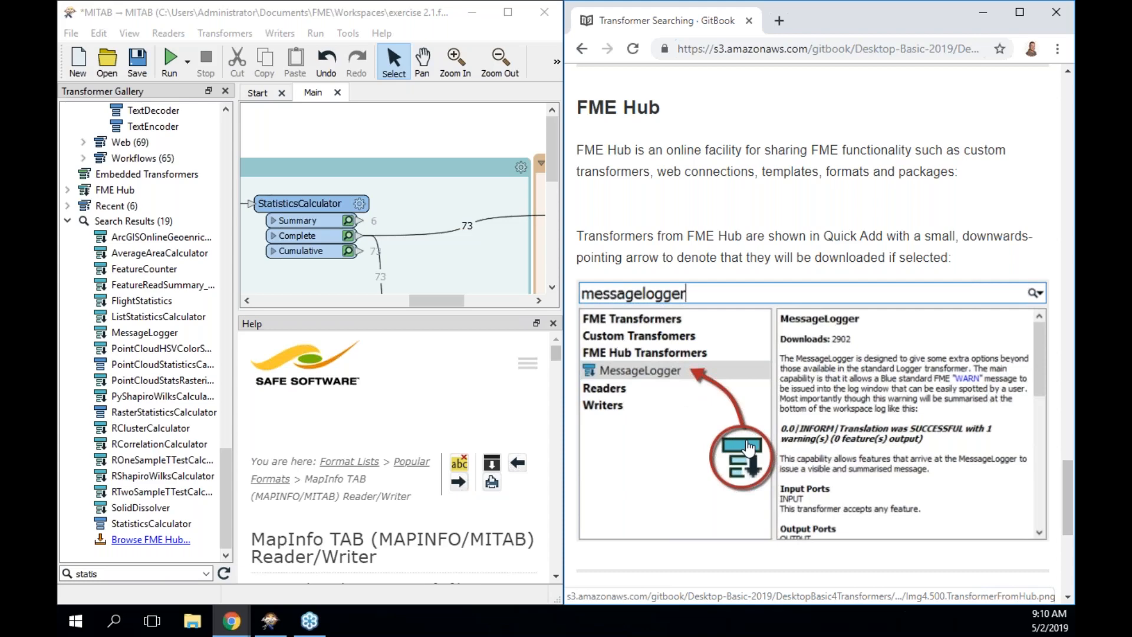
{"action": "left_click", "coordinate": [315, 130]}
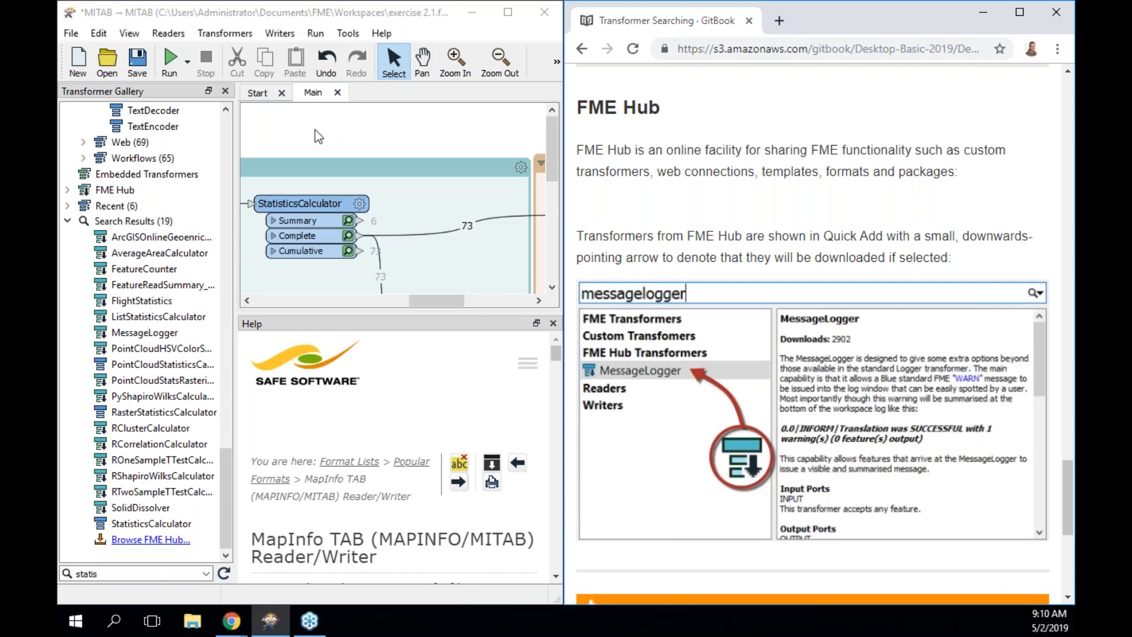
{"action": "type", "text": "label"}
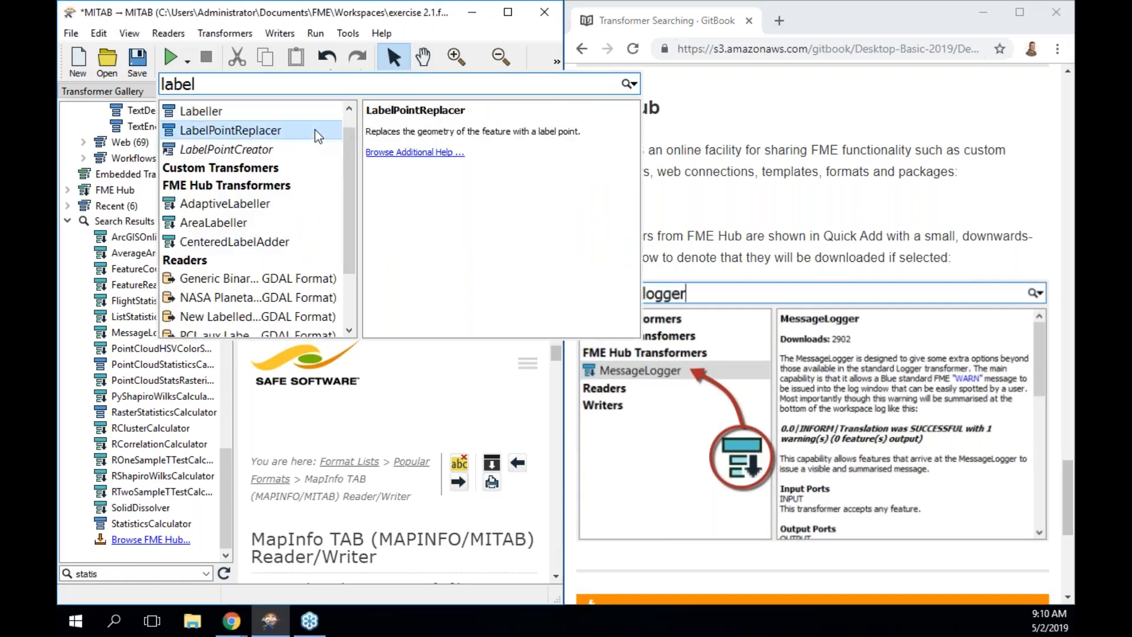
{"action": "key", "text": "Down"}
{"action": "key", "text": "Down"}
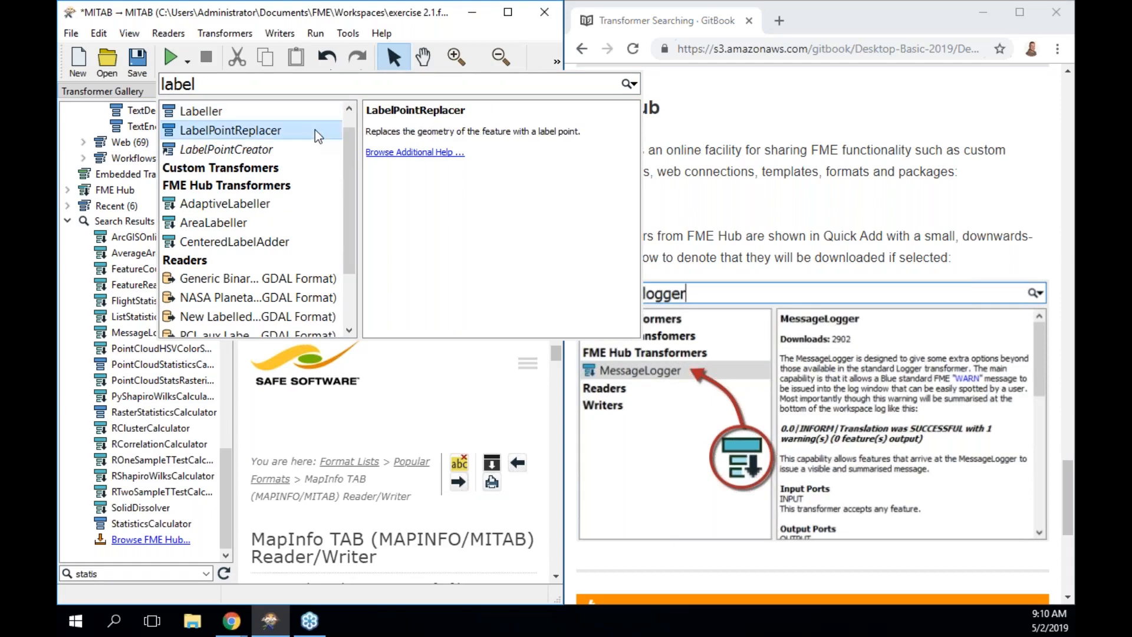
{"action": "key", "text": "Down"}
{"action": "key", "text": "Down"}
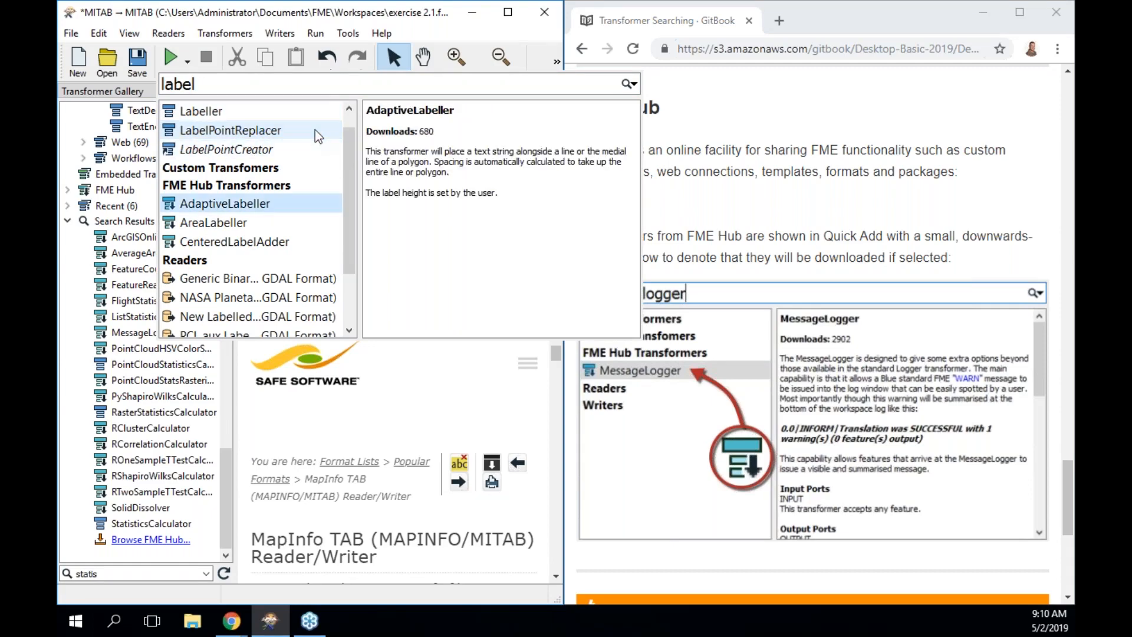
{"action": "key", "text": "Down"}
{"action": "key", "text": "Down"}
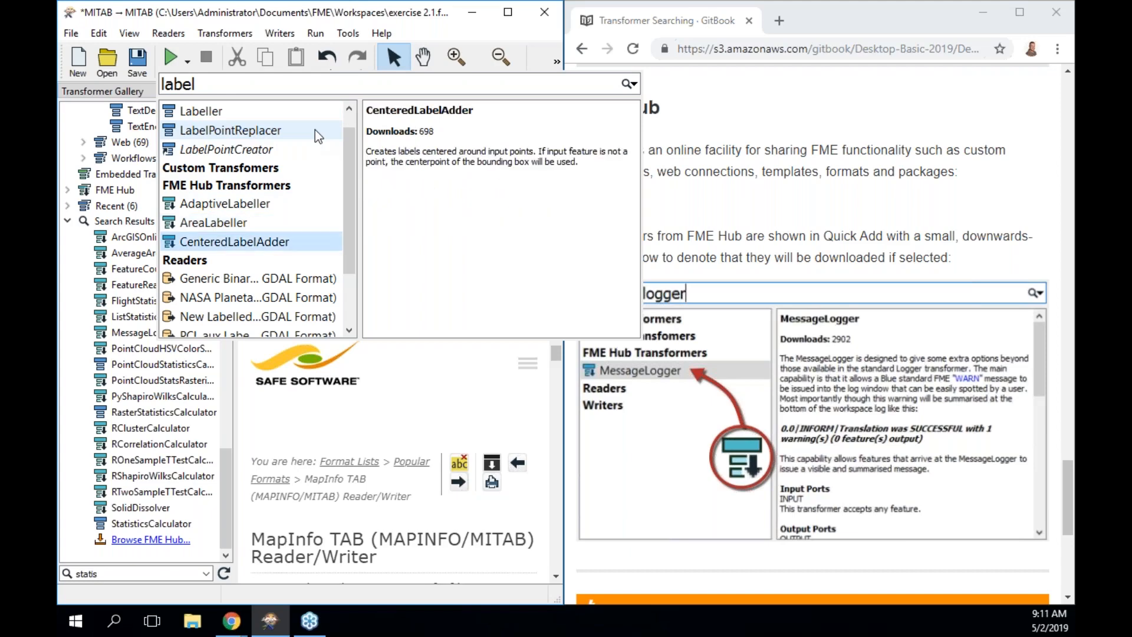
{"action": "key", "text": "Up"}
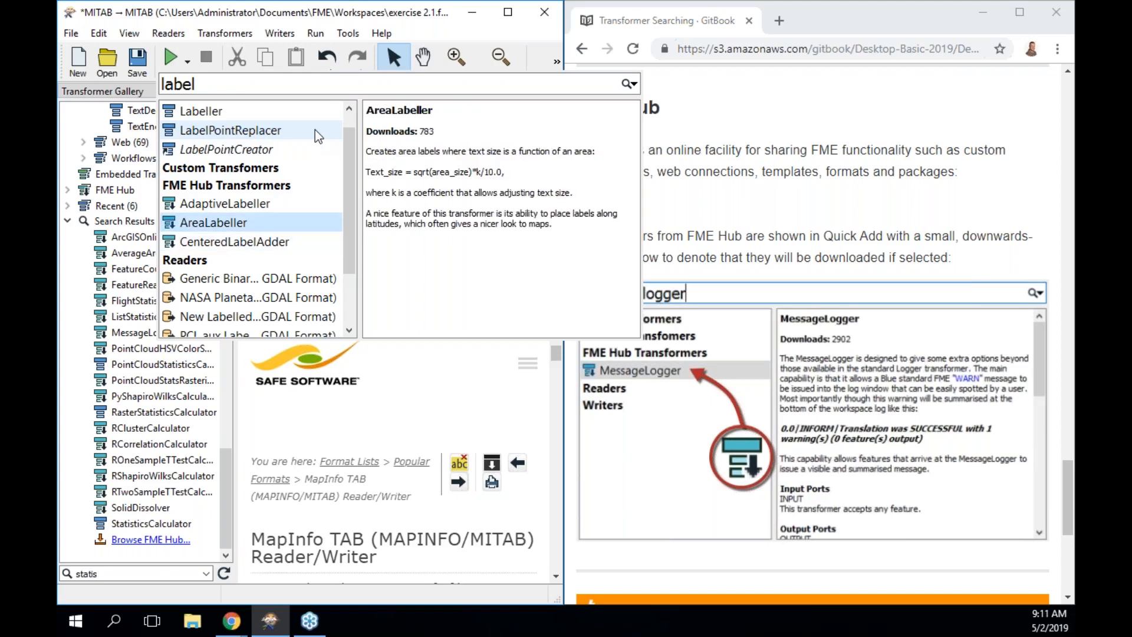
{"action": "key", "text": "Up"}
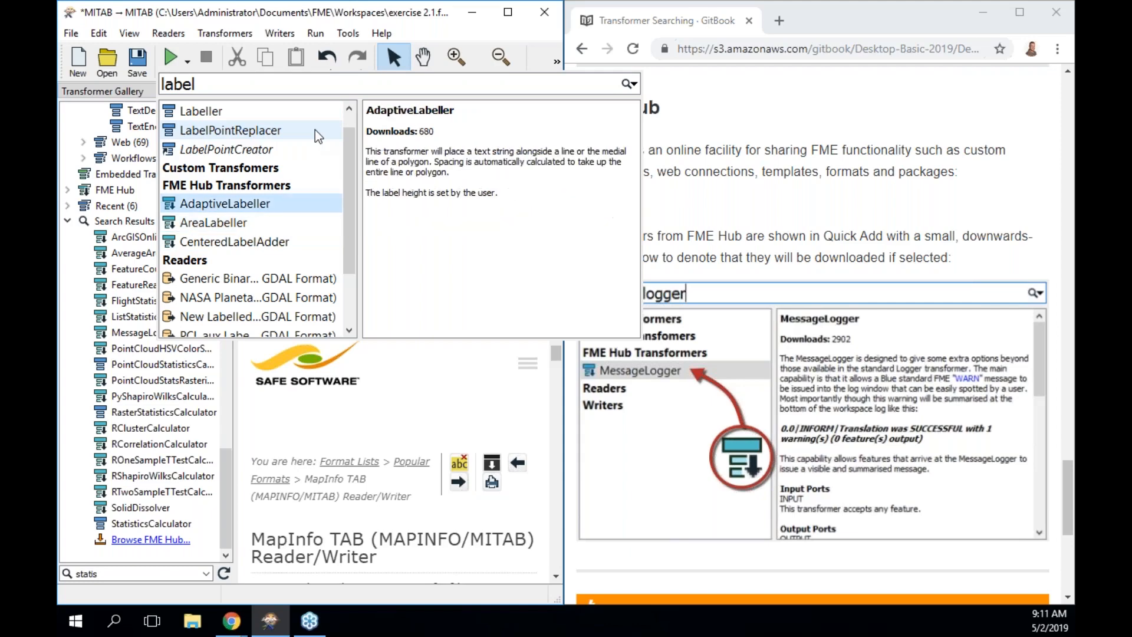
{"action": "key", "text": "Up"}
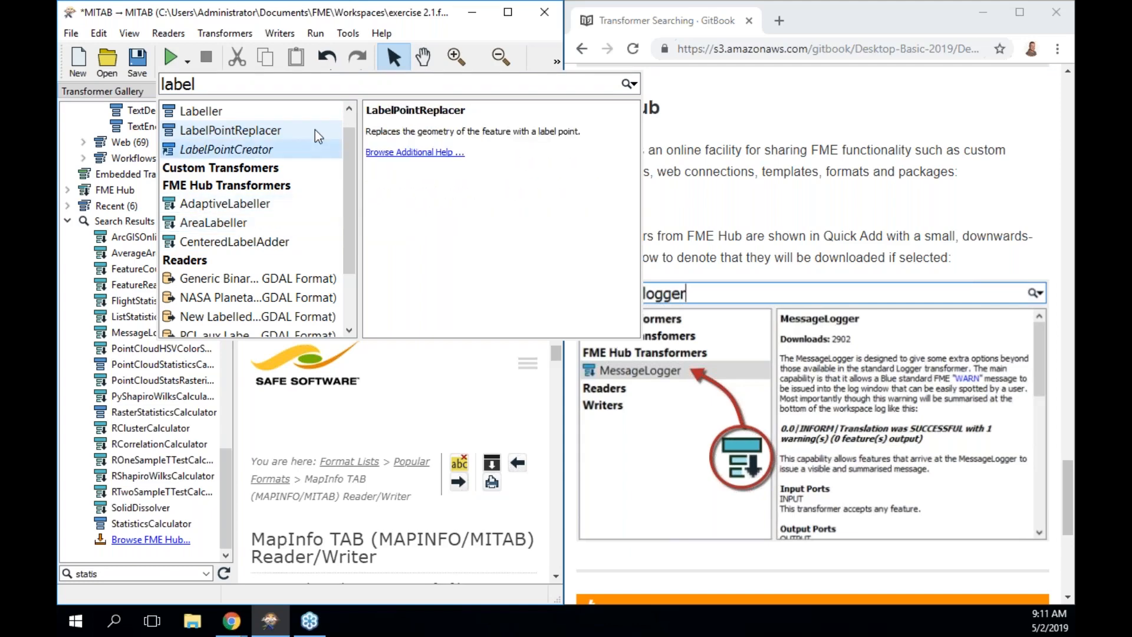
{"action": "key", "text": "Up"}
{"action": "key", "text": "Up"}
{"action": "key", "text": "Down"}
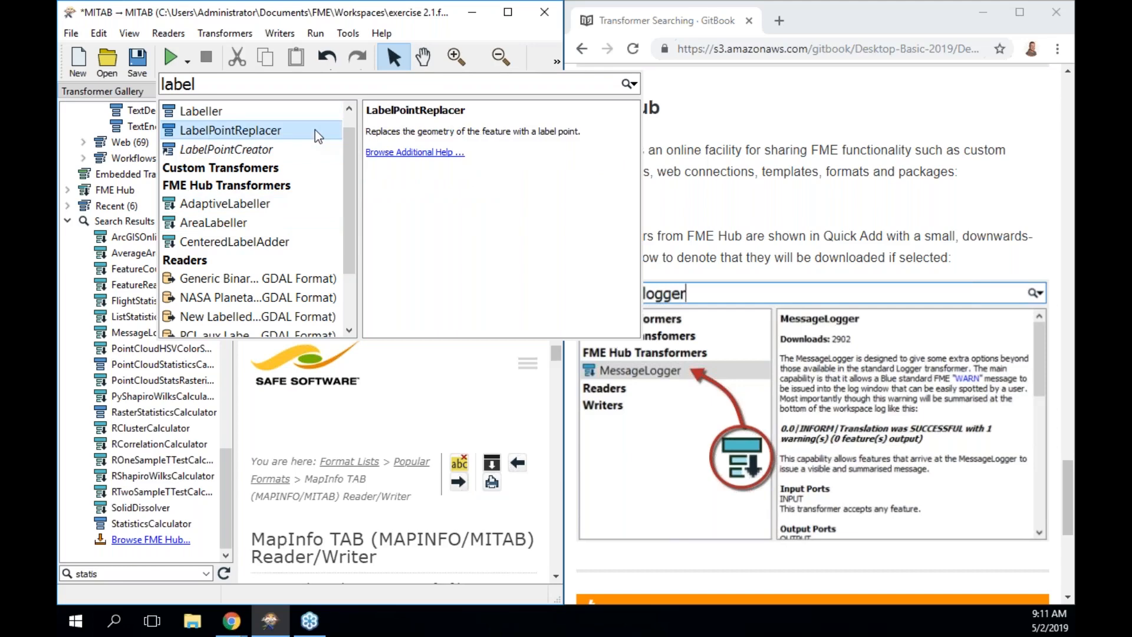
{"action": "key", "text": "Down"}
{"action": "key", "text": "Down"}
{"action": "key", "text": "Down"}
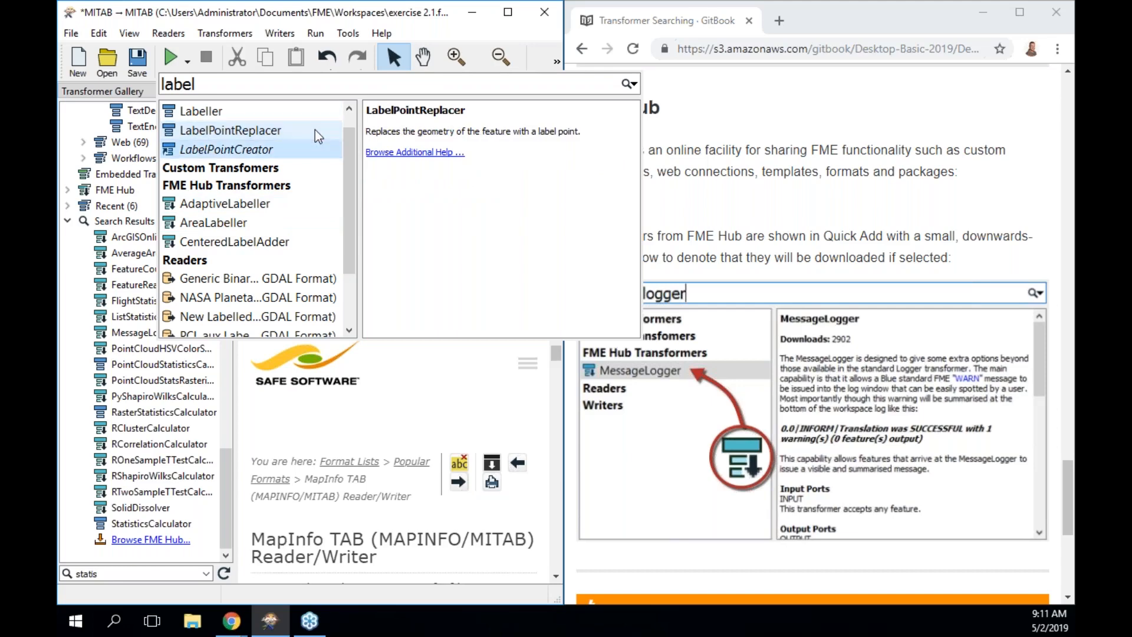
{"action": "key", "text": "Up"}
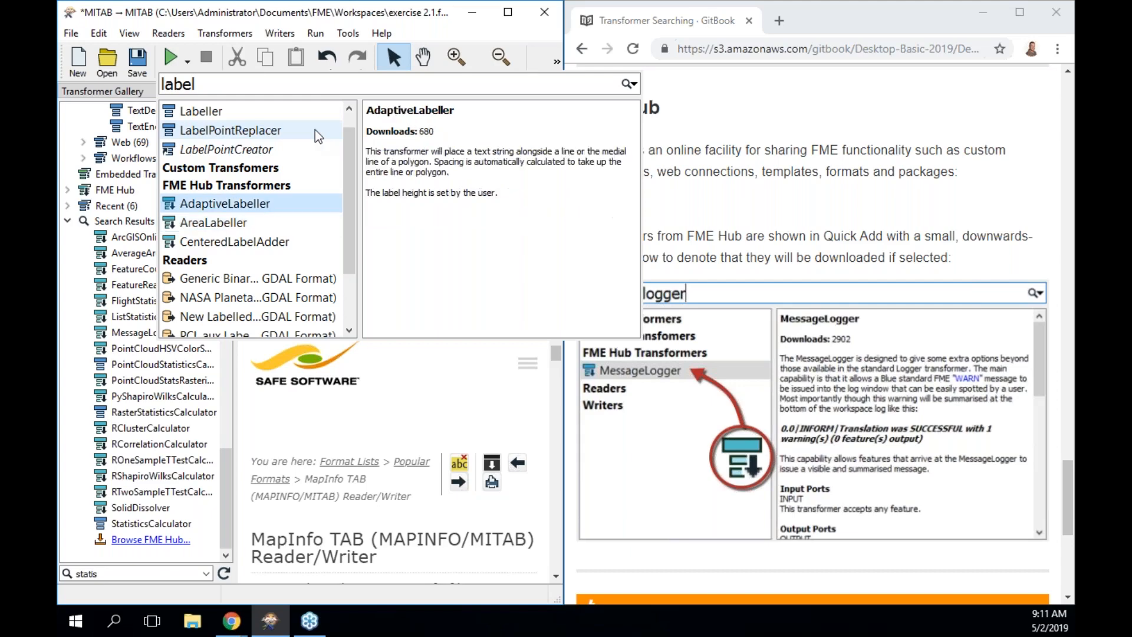
{"action": "key", "text": "Down"}
{"action": "key", "text": "Down"}
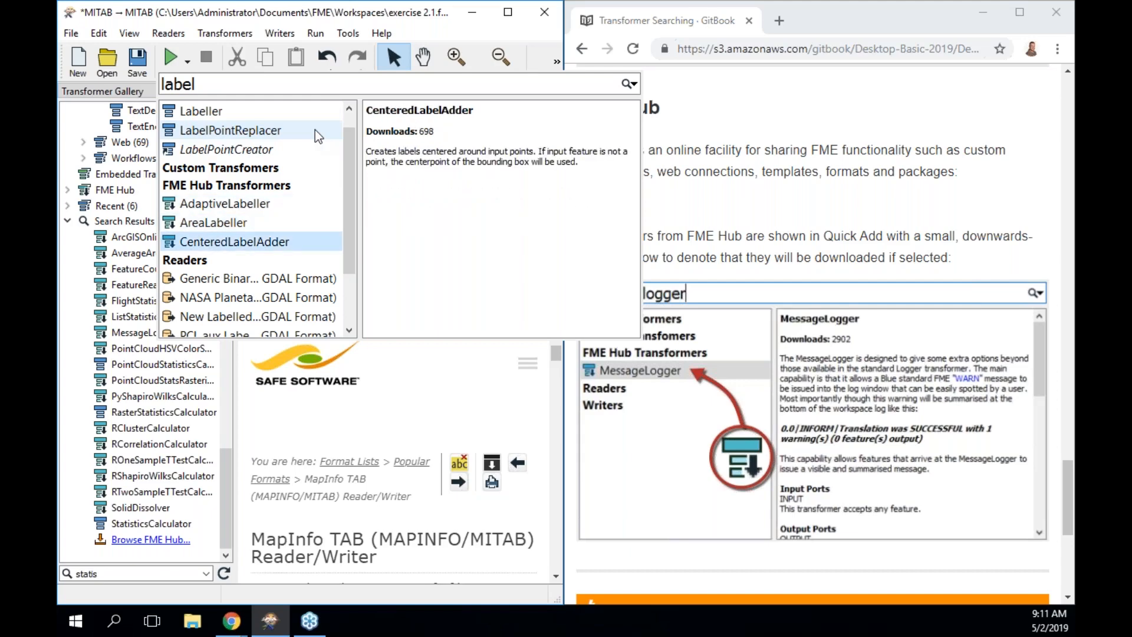
{"action": "left_click", "coordinate": [798, 172]}
Go to the manual's Most Valuable Transformers page and scroll to its Top 30 table.
{"action": "scroll", "coordinate": [798, 172], "scroll_direction": "down", "scroll_amount": 6}
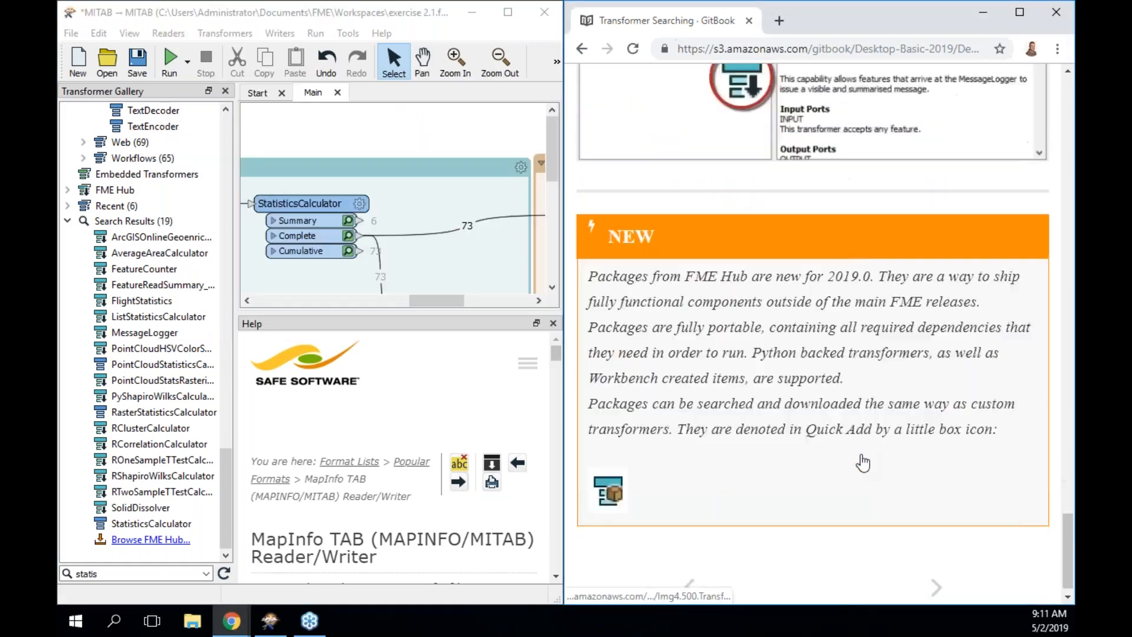
{"action": "key", "text": "Right"}
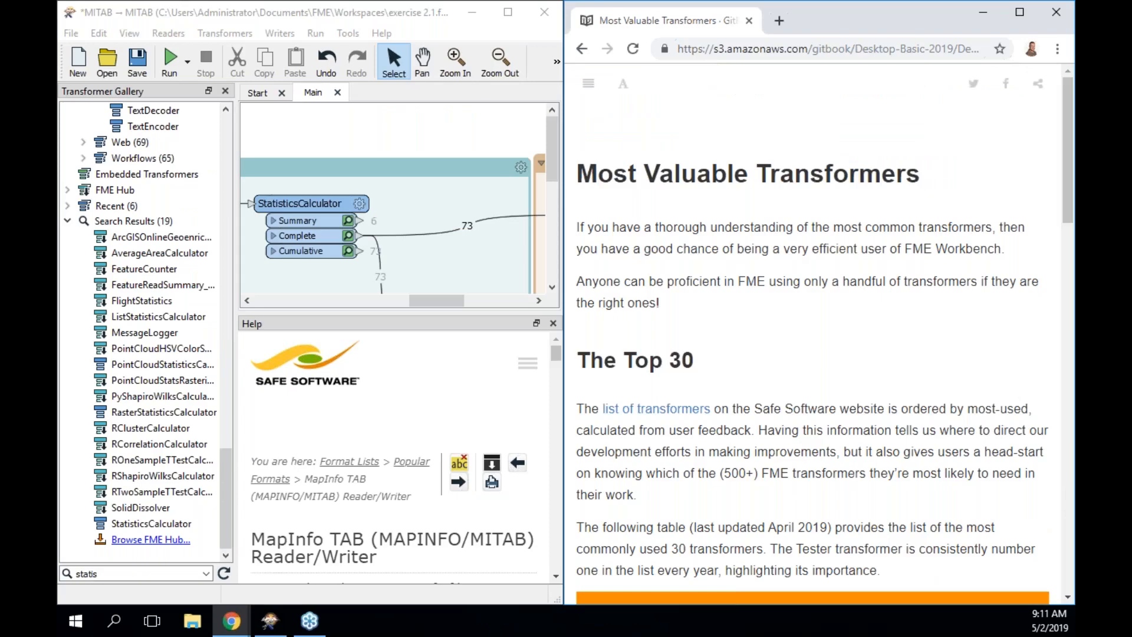
{"action": "scroll", "coordinate": [851, 345], "scroll_direction": "down", "scroll_amount": 3}
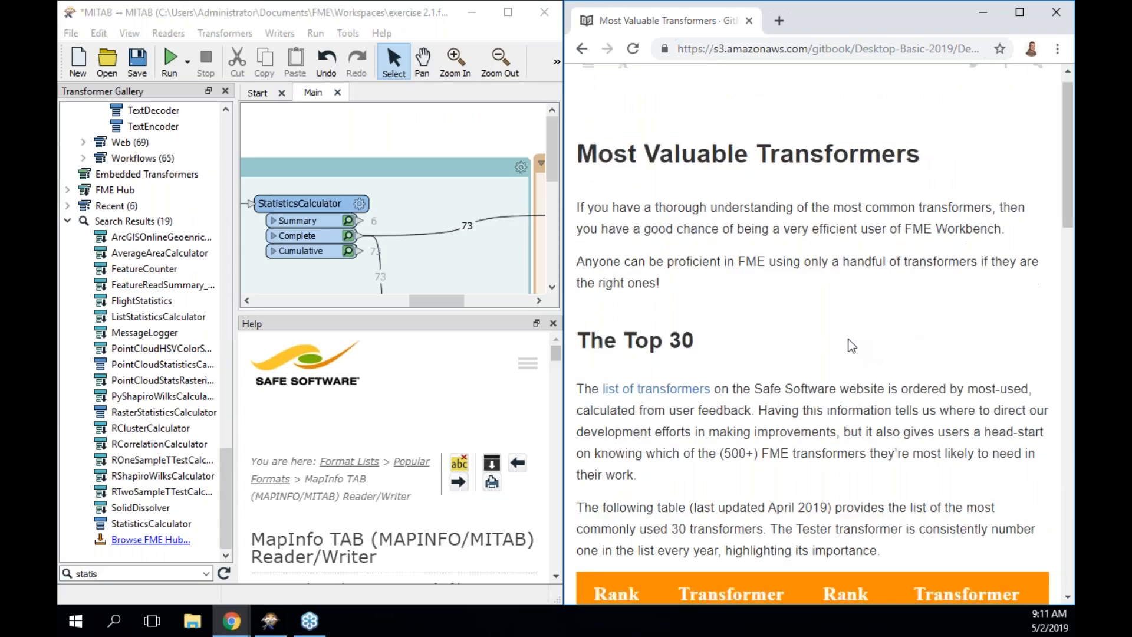
{"action": "scroll", "coordinate": [851, 345], "scroll_direction": "down", "scroll_amount": 2}
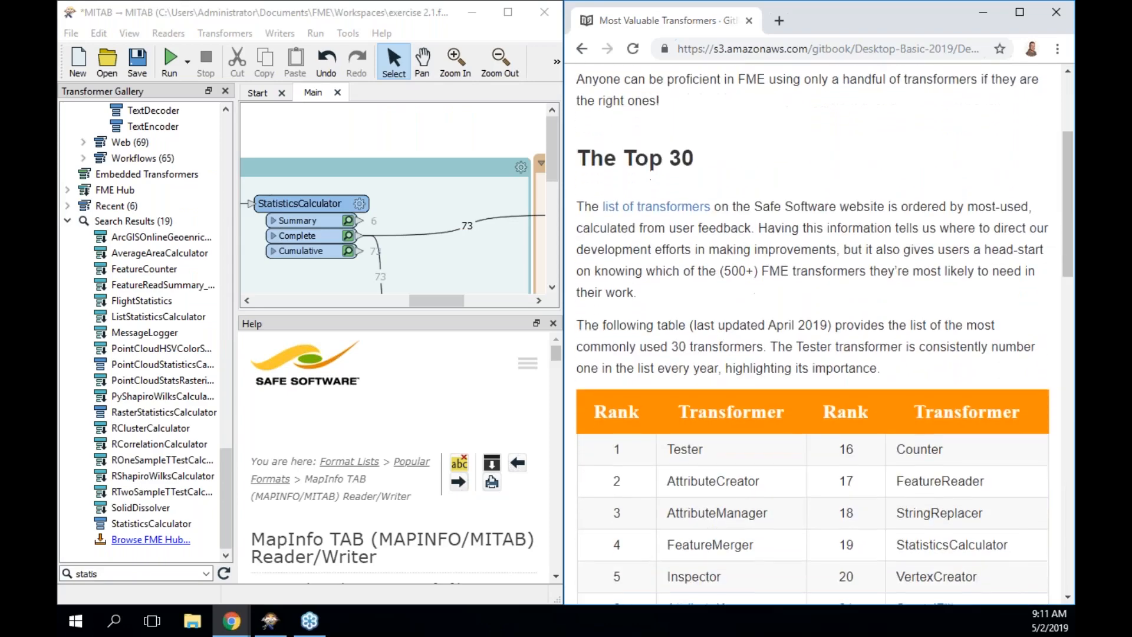
{"action": "scroll", "coordinate": [851, 345], "scroll_direction": "down", "scroll_amount": 2}
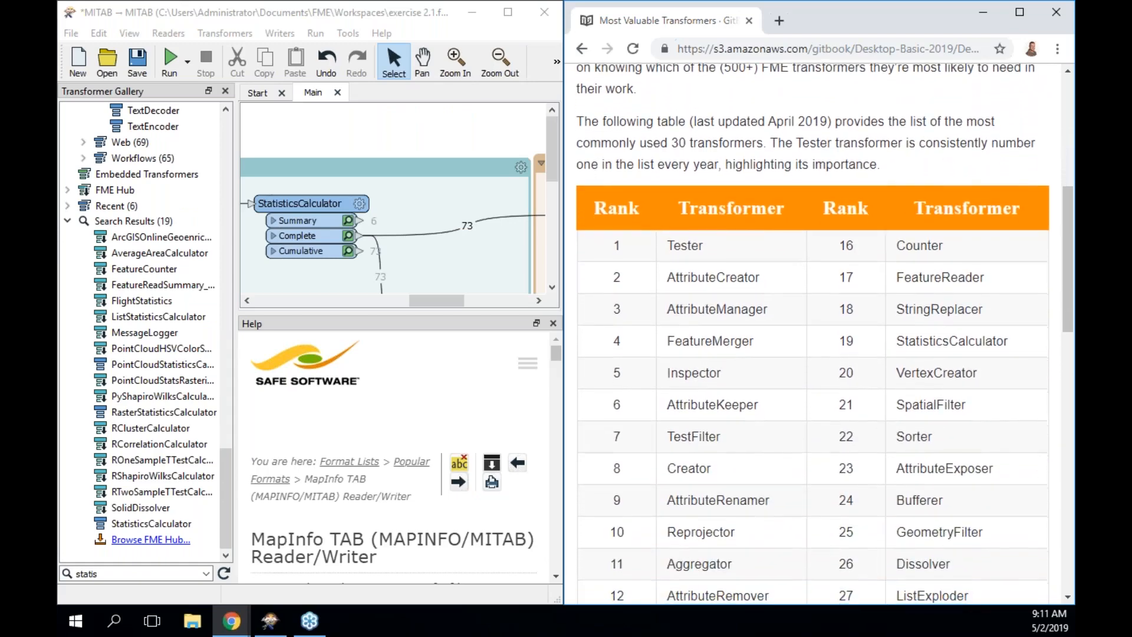
Highlight Tester, AttributeCreator and AttributeManager, the top three transformers in the table.
{"action": "double_click", "coordinate": [698, 313]}
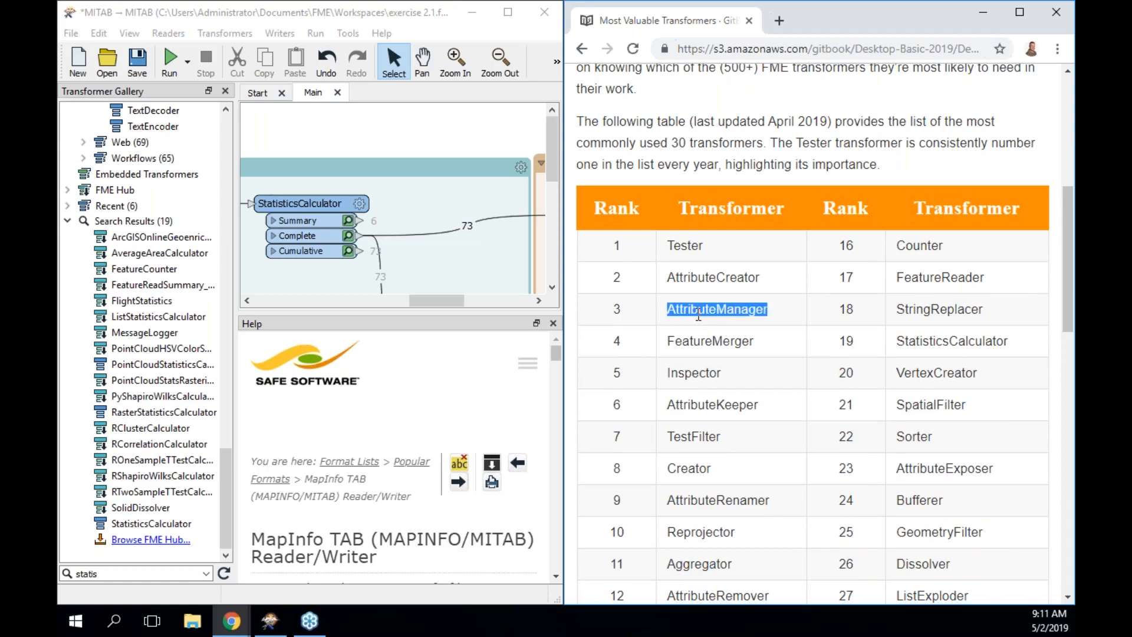
{"action": "double_click", "coordinate": [683, 247]}
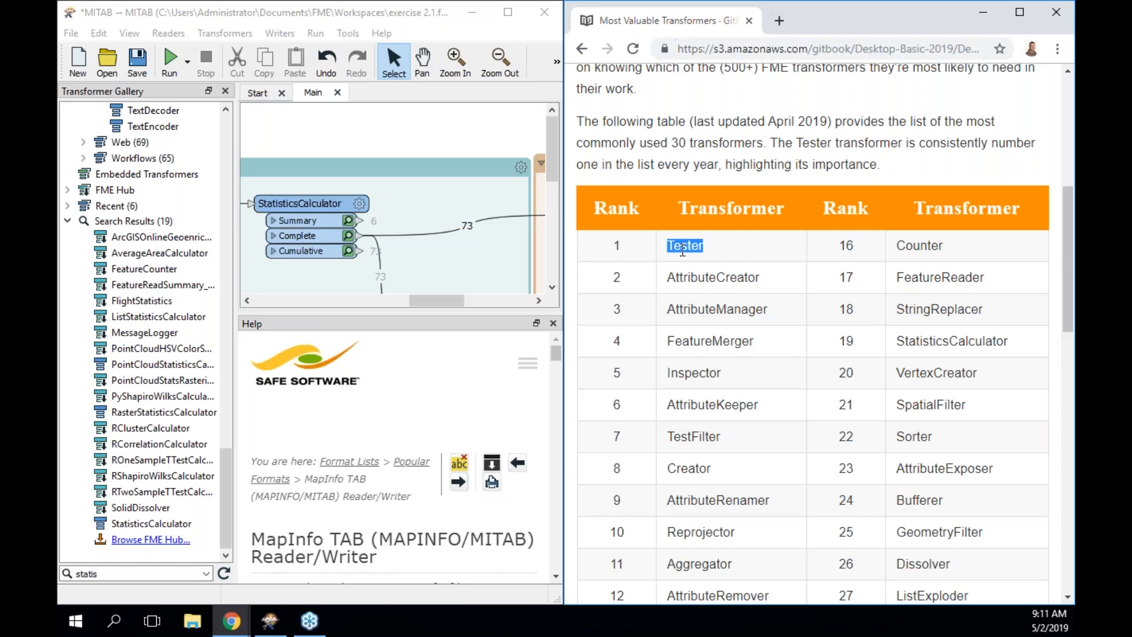
{"action": "double_click", "coordinate": [706, 309]}
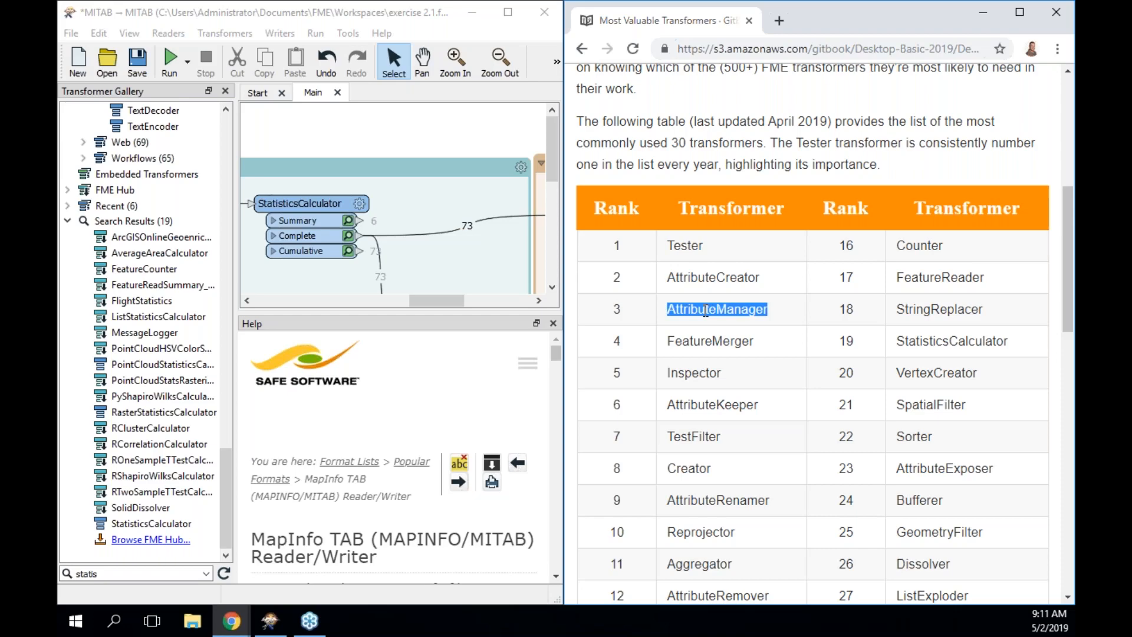
{"action": "double_click", "coordinate": [719, 280]}
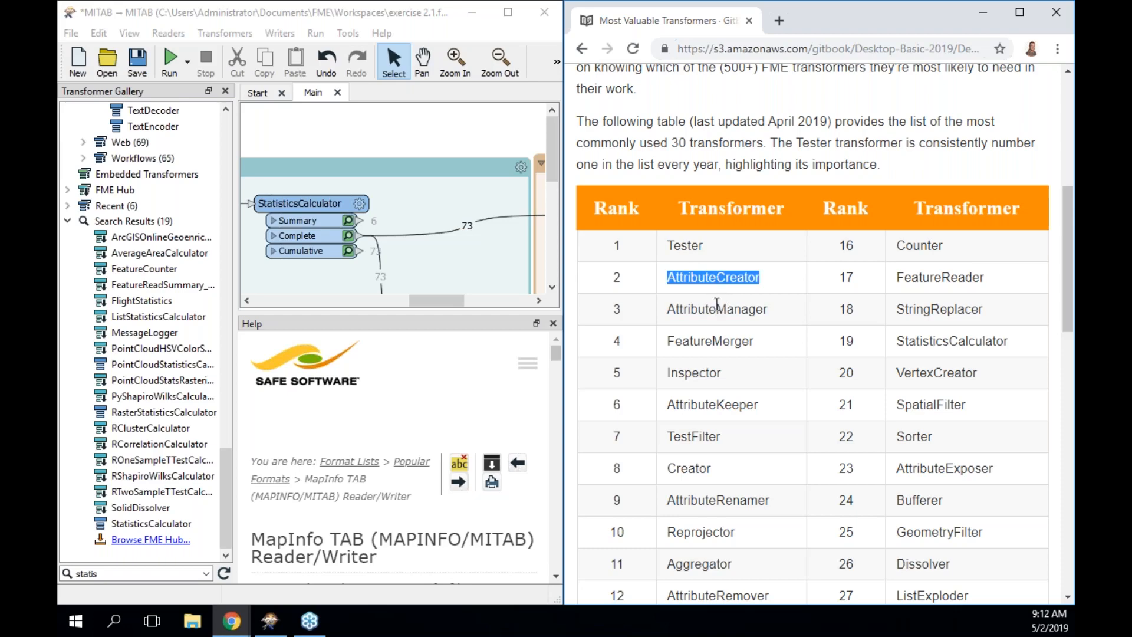
{"action": "double_click", "coordinate": [716, 307]}
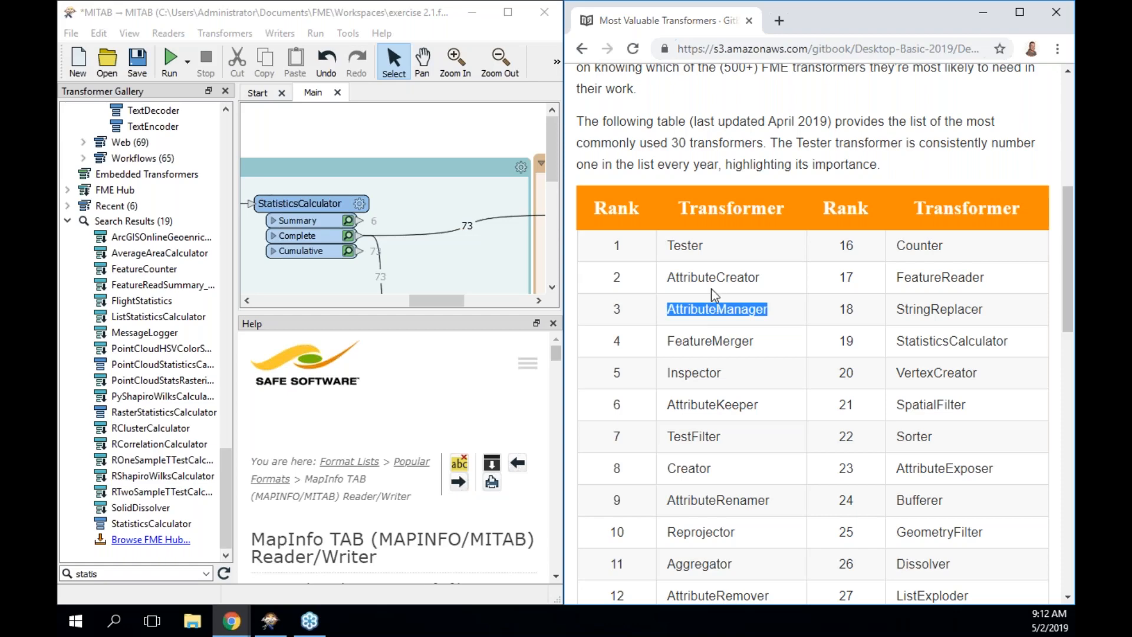
{"action": "double_click", "coordinate": [710, 280]}
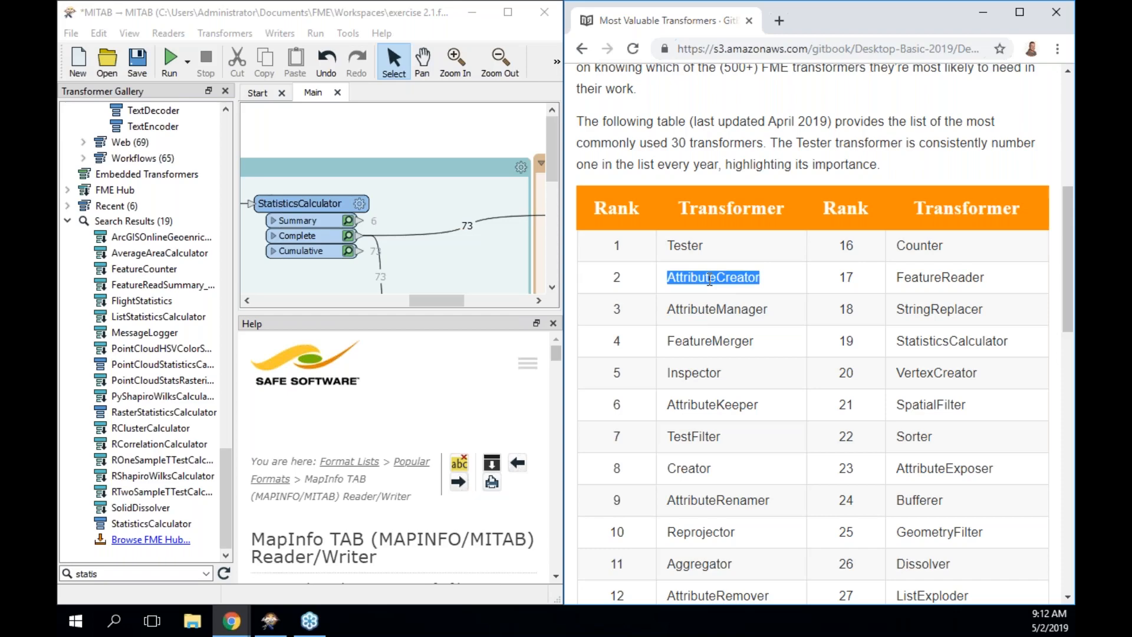
{"action": "scroll", "coordinate": [709, 280], "scroll_direction": "down", "scroll_amount": 2}
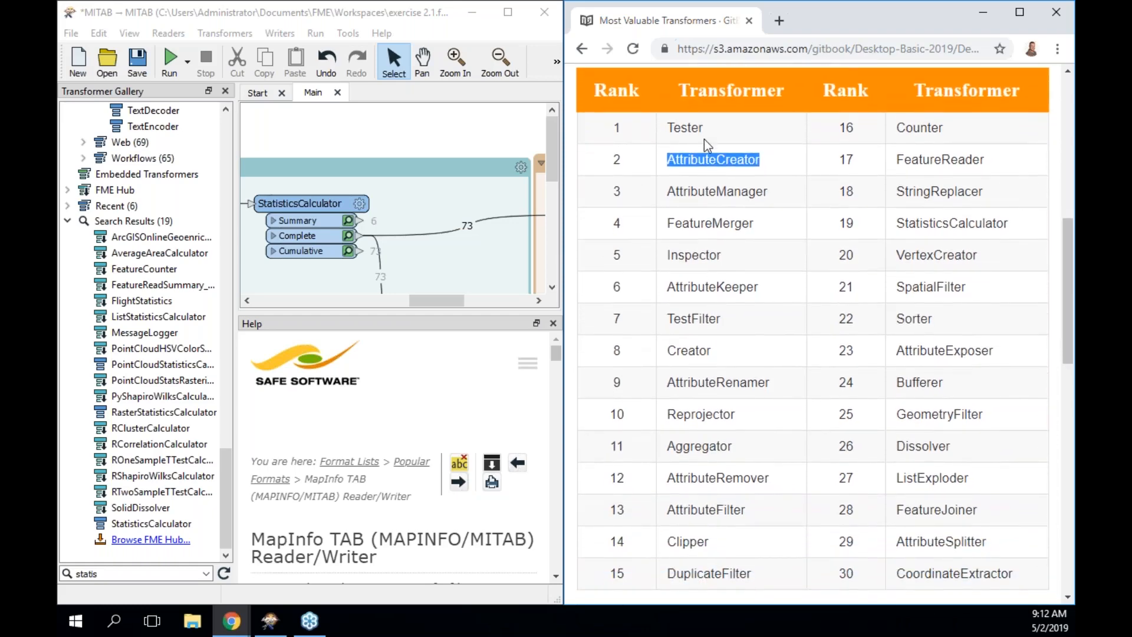
{"action": "scroll", "coordinate": [706, 185], "scroll_direction": "down", "scroll_amount": 1}
{"action": "scroll", "coordinate": [706, 186], "scroll_direction": "up", "scroll_amount": 1}
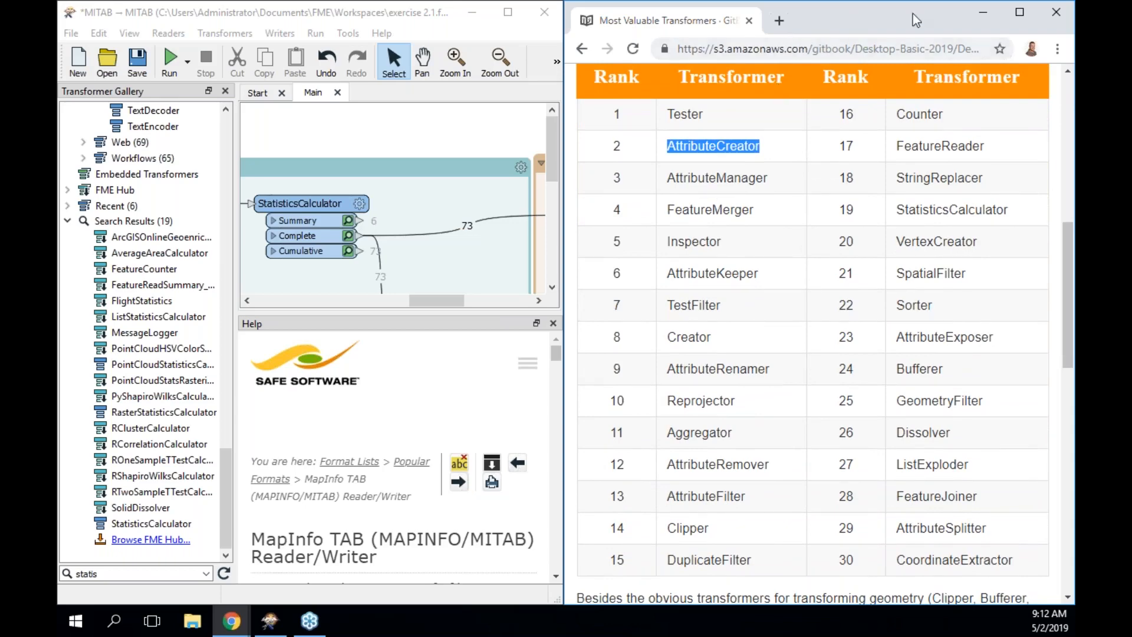
{"action": "left_click", "coordinate": [1018, 24]}
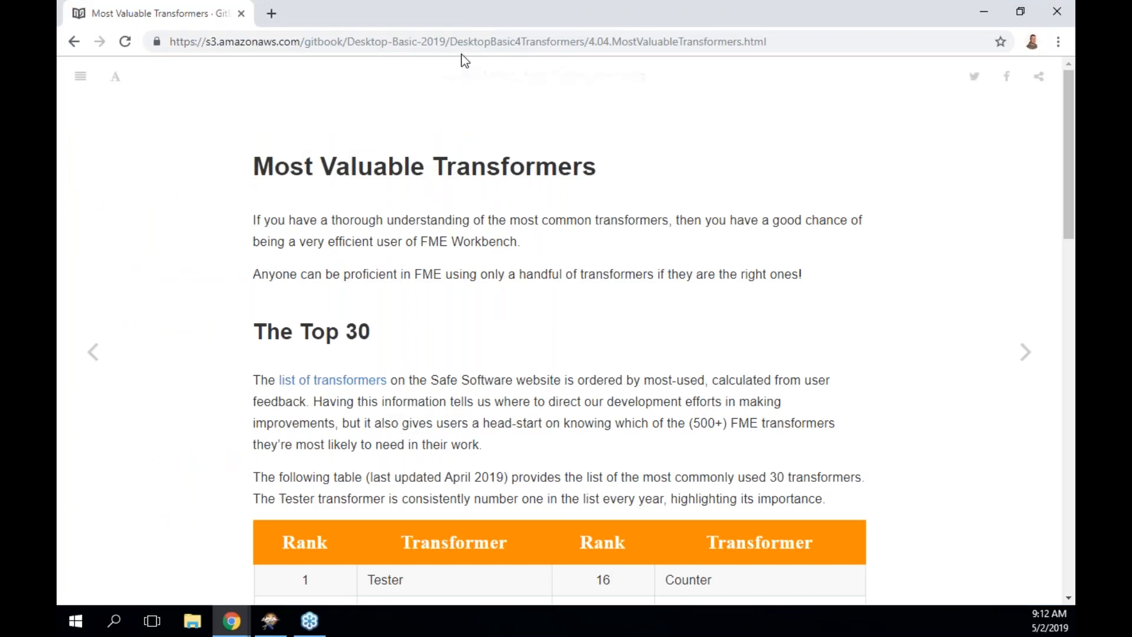
{"action": "left_click", "coordinate": [271, 13]}
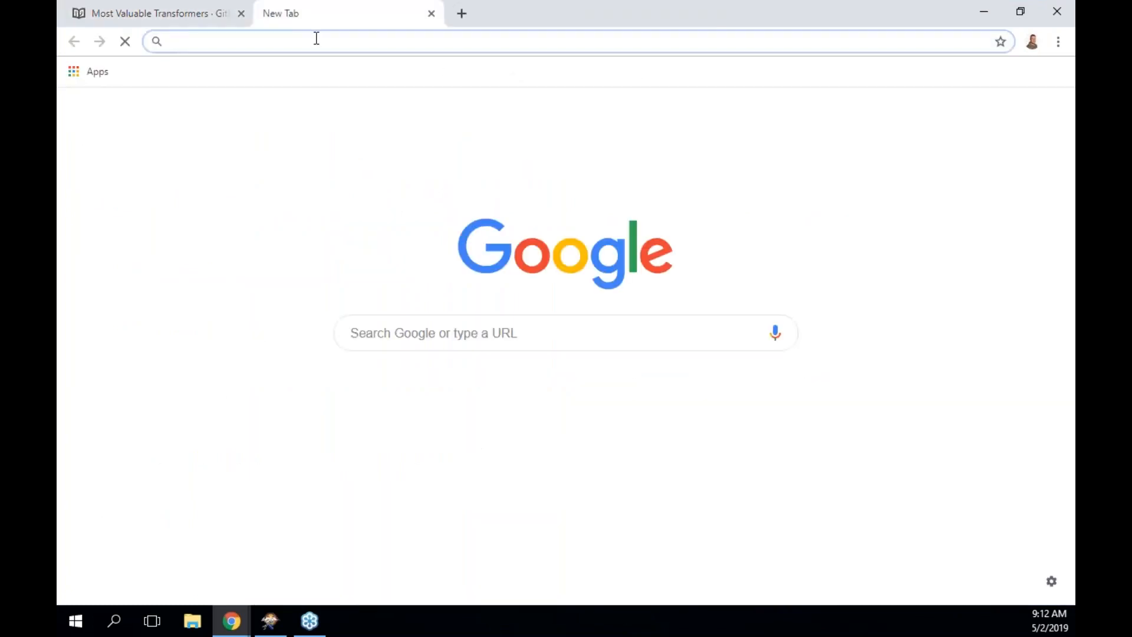
{"action": "type", "text": "ww"}
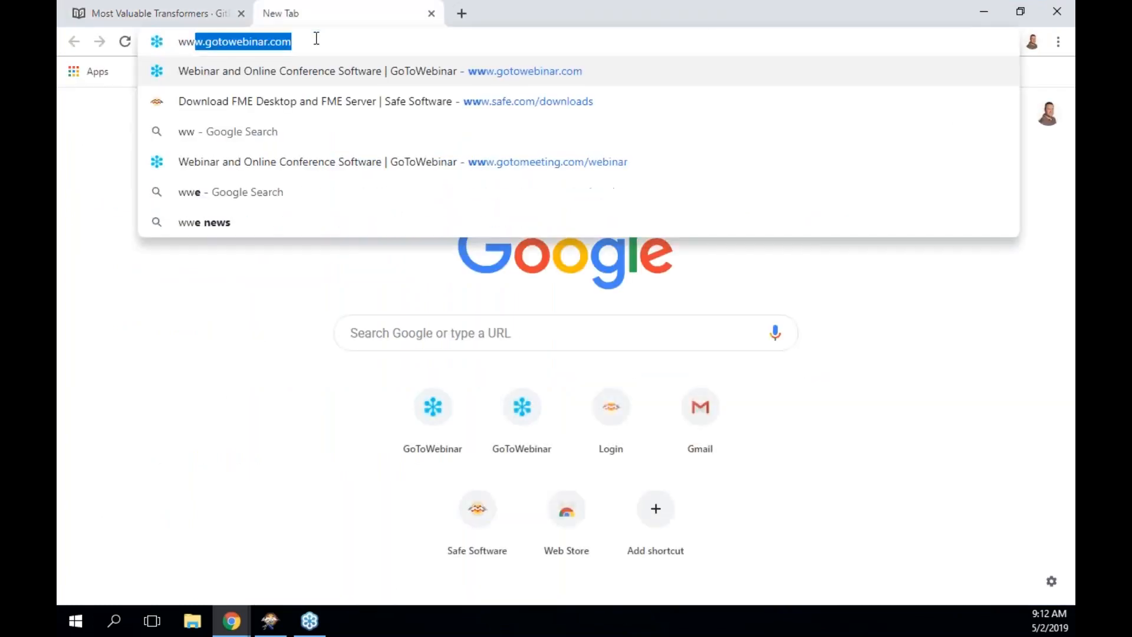
{"action": "type", "text": "w.safe.com/"}
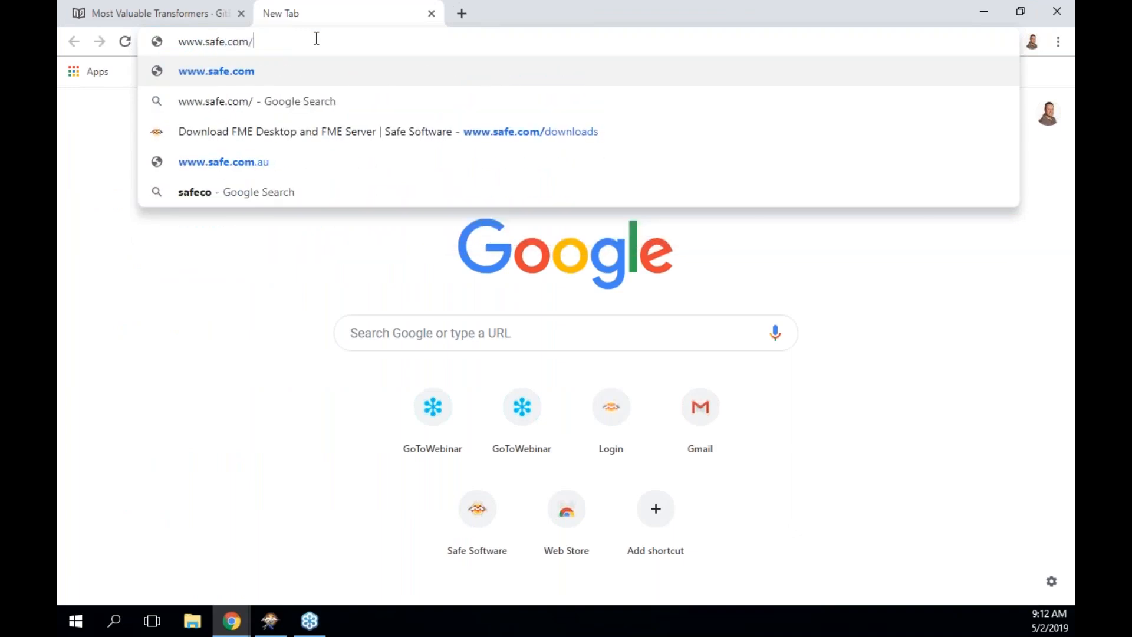
{"action": "type", "text": "train"}
{"action": "key", "text": "BackSpace"}
{"action": "key", "text": "BackSpace"}
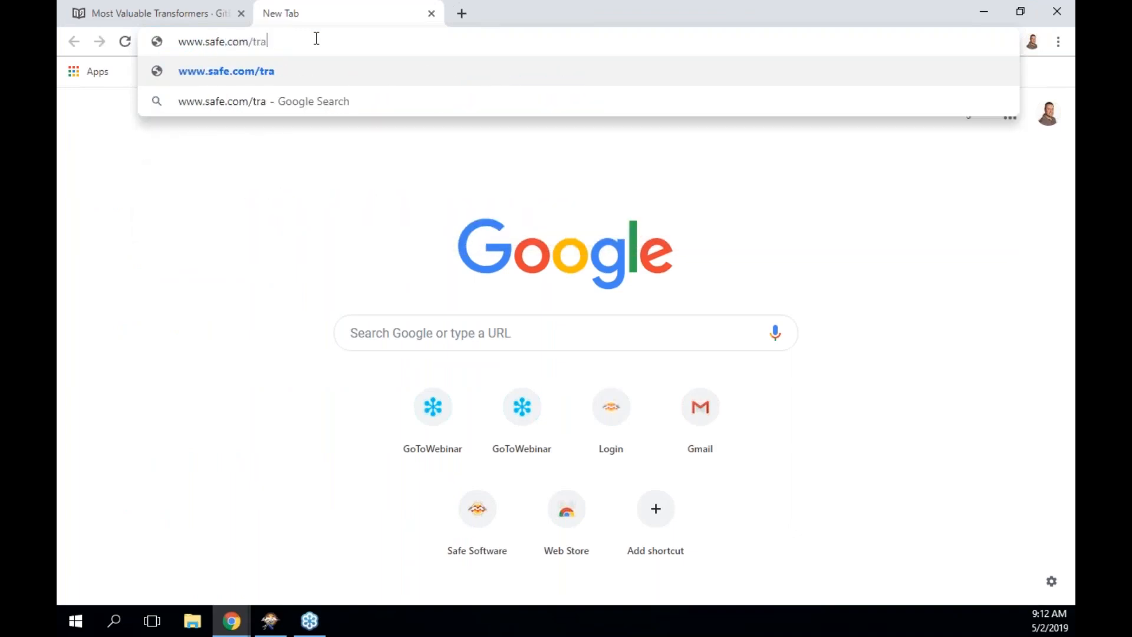
{"action": "type", "text": "nsfromers"}
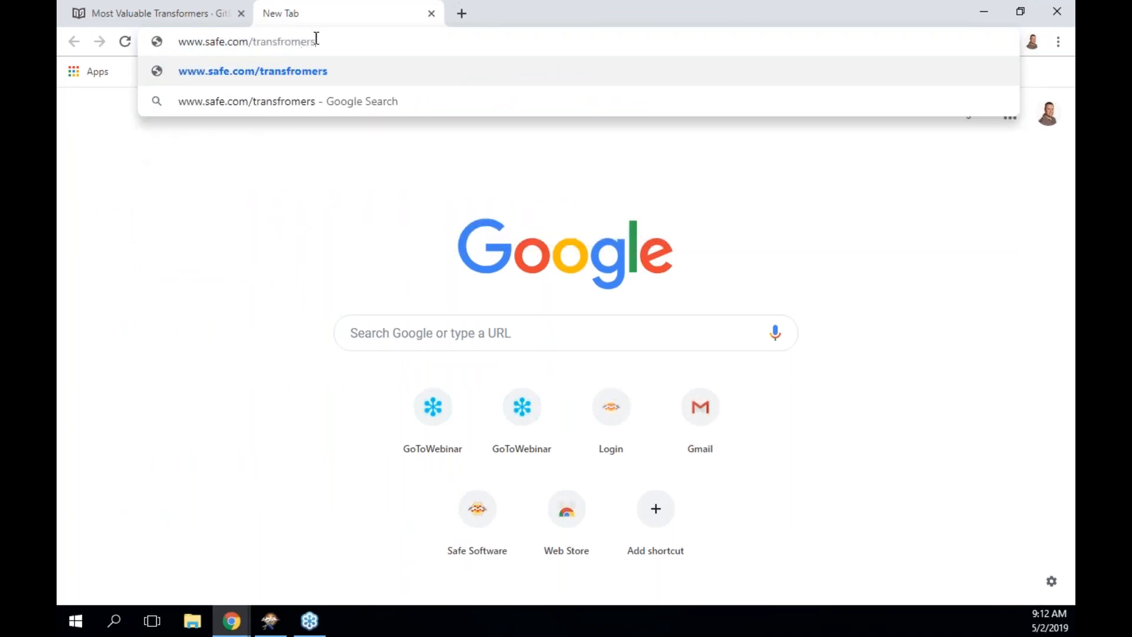
{"action": "key", "text": "BackSpace"}
{"action": "key", "text": "BackSpace"}
{"action": "key", "text": "BackSpace"}
{"action": "key", "text": "BackSpace"}
{"action": "key", "text": "BackSpace"}
{"action": "key", "text": "BackSpace"}
{"action": "type", "text": "or"}
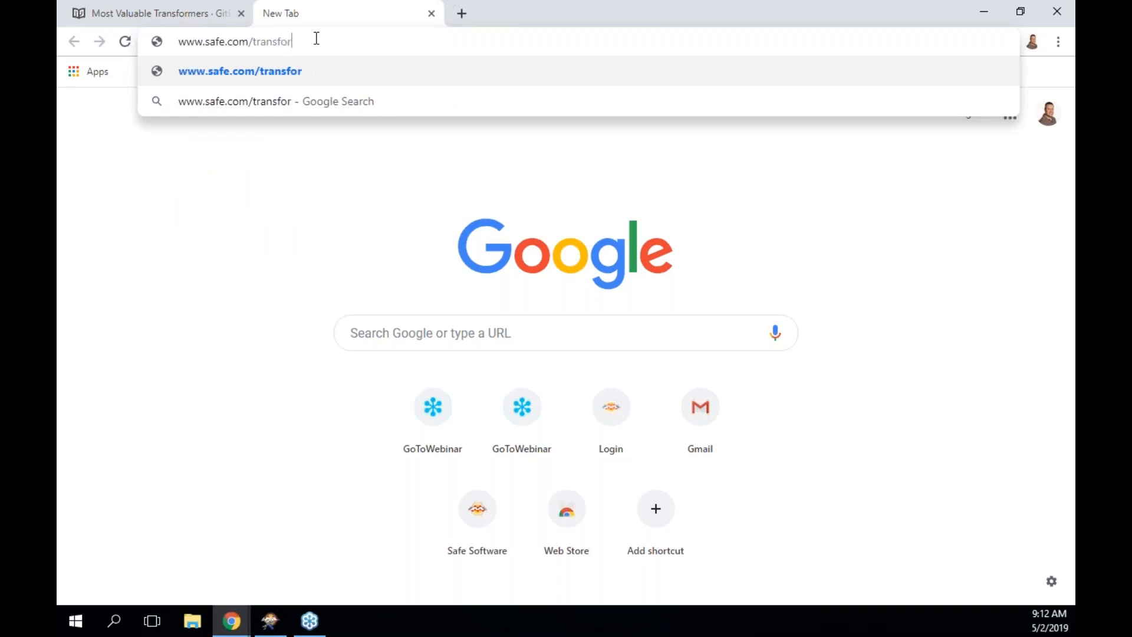
{"action": "type", "text": "mers"}
{"action": "key", "text": "Return"}
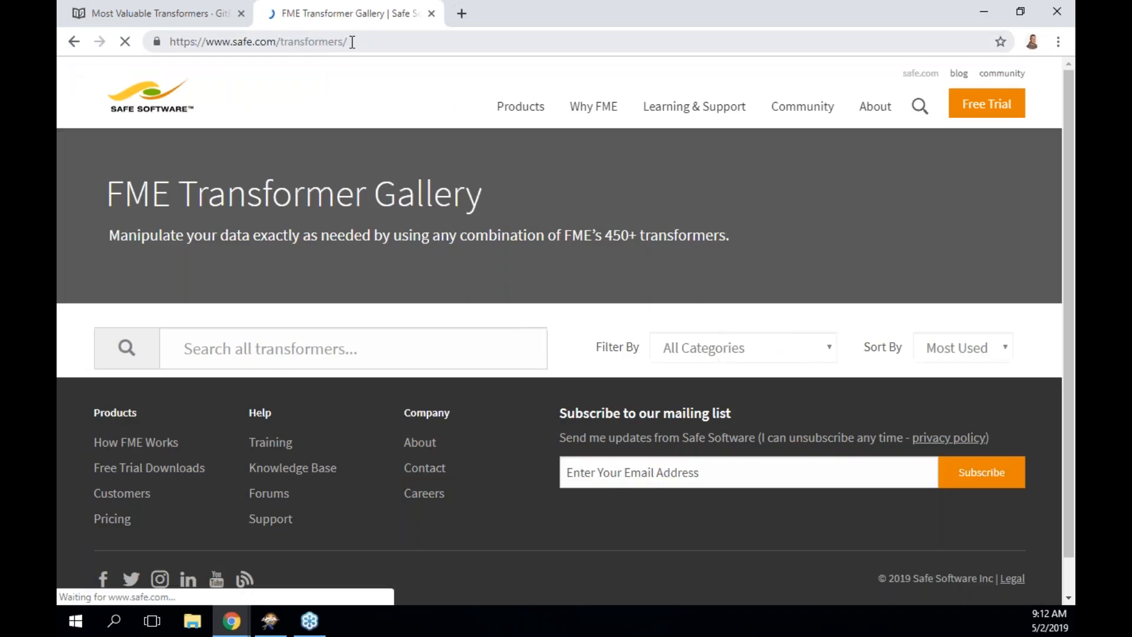
{"action": "left_click", "coordinate": [352, 42]}
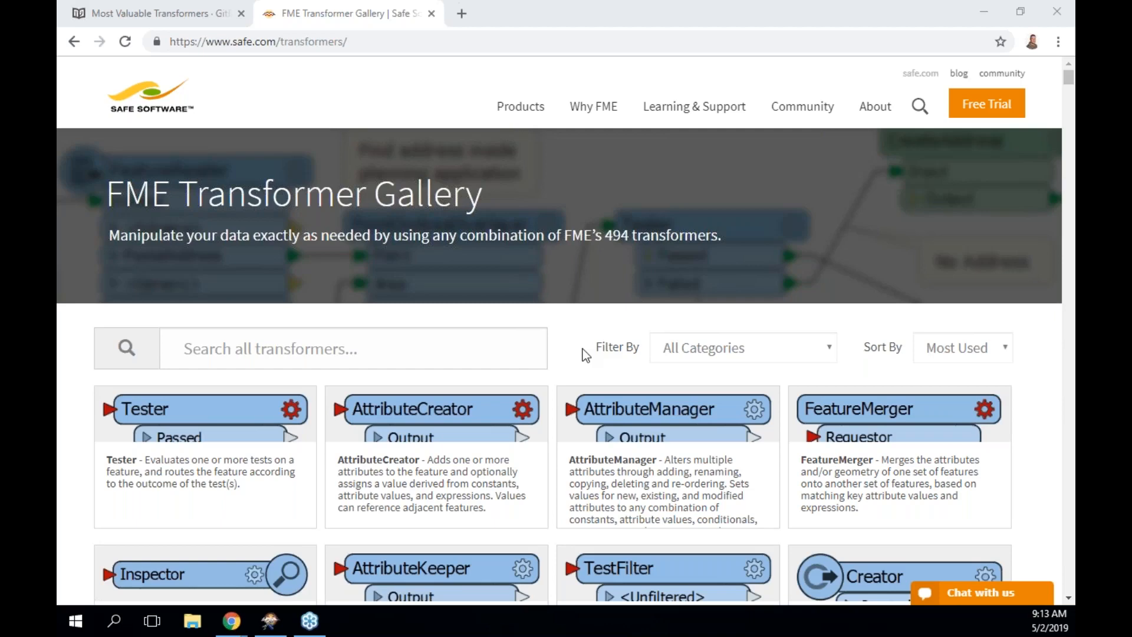
Scroll the gallery to the Most Used cards: Tester, AttributeCreator, AttributeManager, FeatureMerger.
{"action": "scroll", "coordinate": [586, 354], "scroll_direction": "down", "scroll_amount": 2}
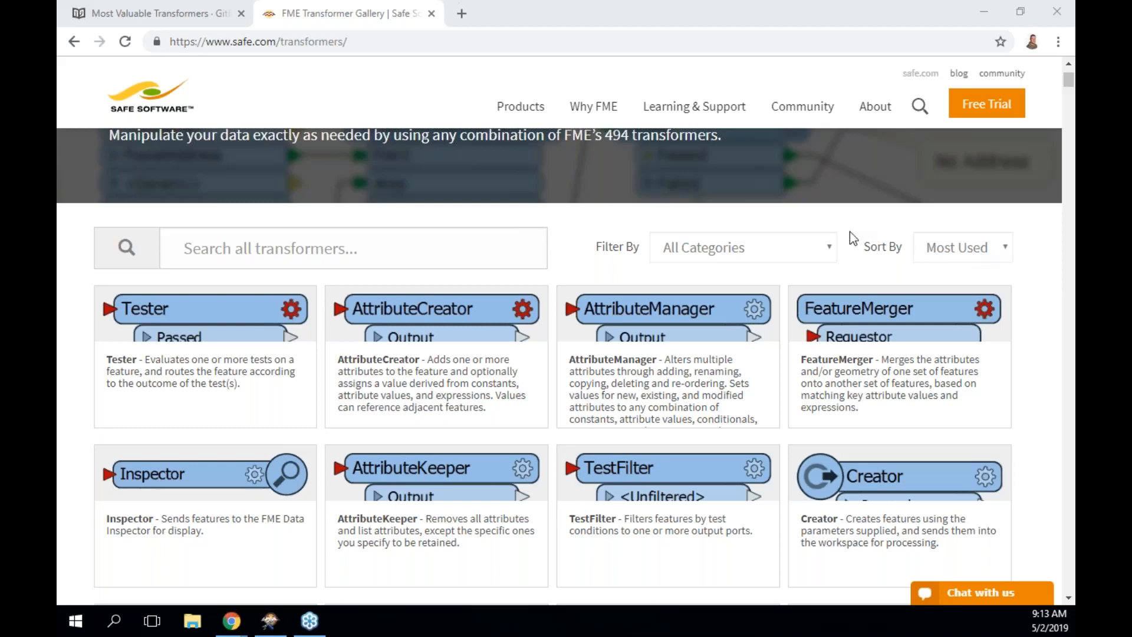
{"action": "left_click", "coordinate": [831, 247]}
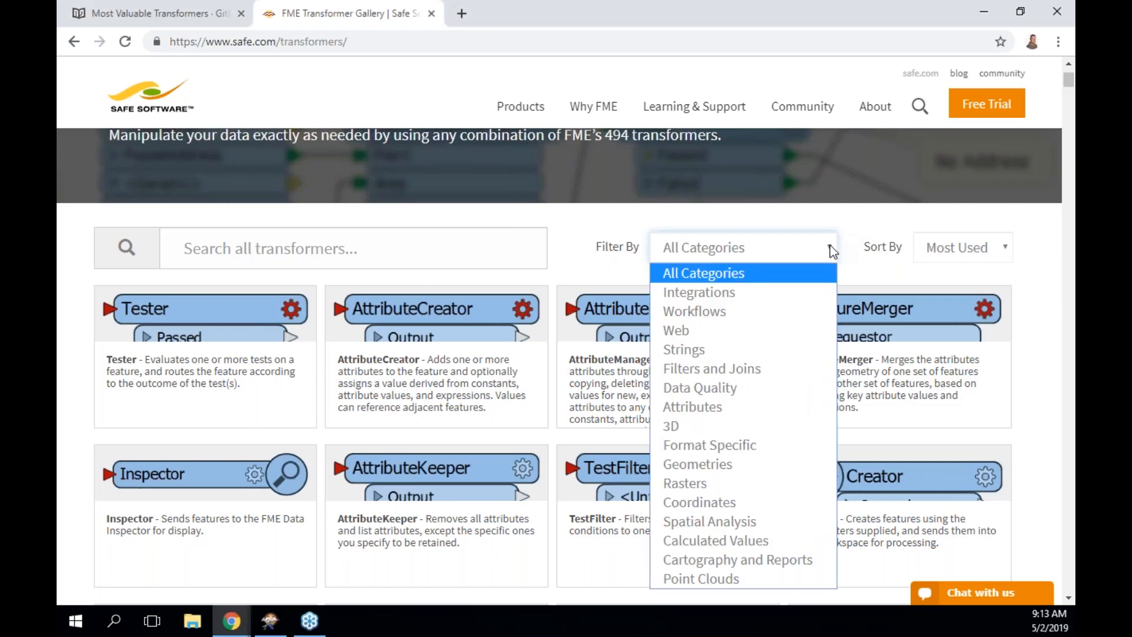
Filter the gallery to Rasters, reset it to All Categories, then switch back to FME Workbench.
{"action": "left_click", "coordinate": [752, 483]}
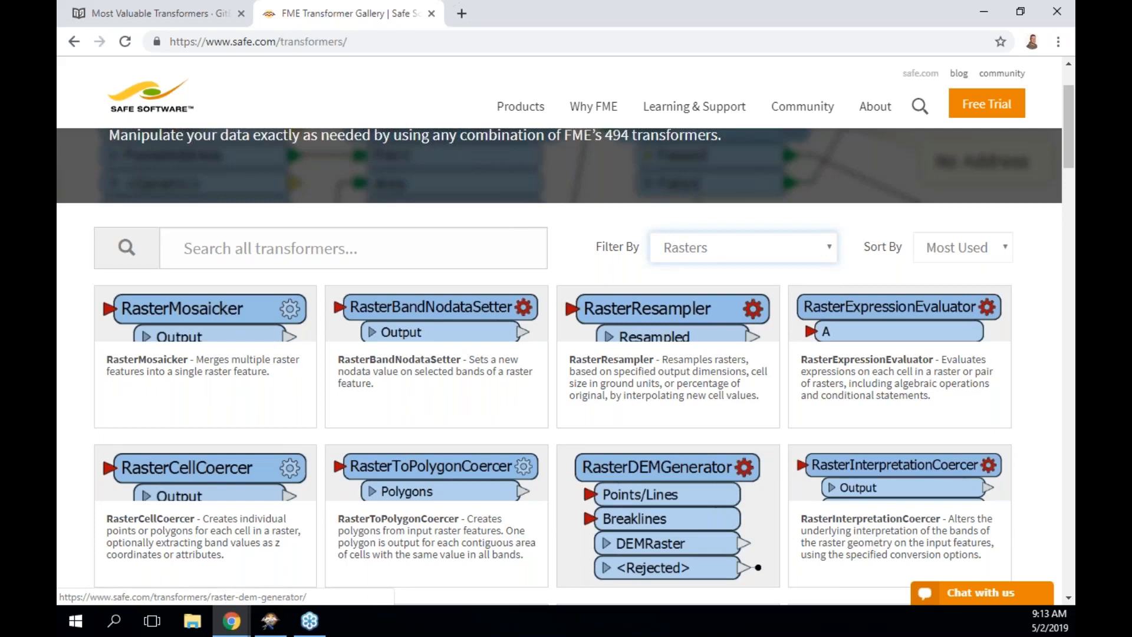
{"action": "left_click", "coordinate": [829, 252]}
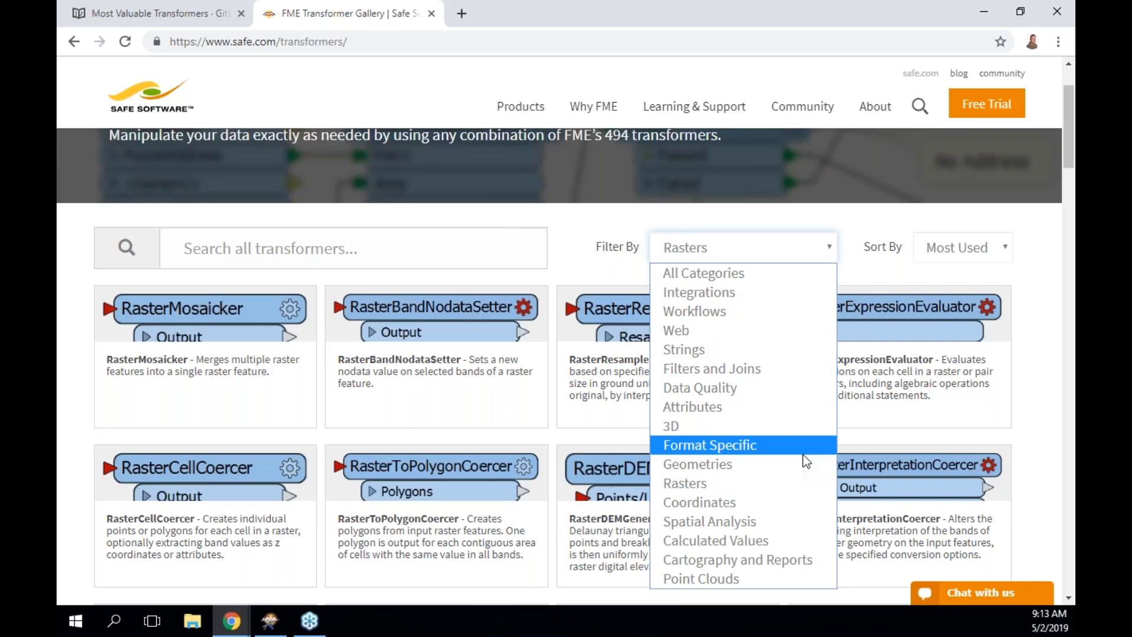
{"action": "left_click", "coordinate": [772, 280]}
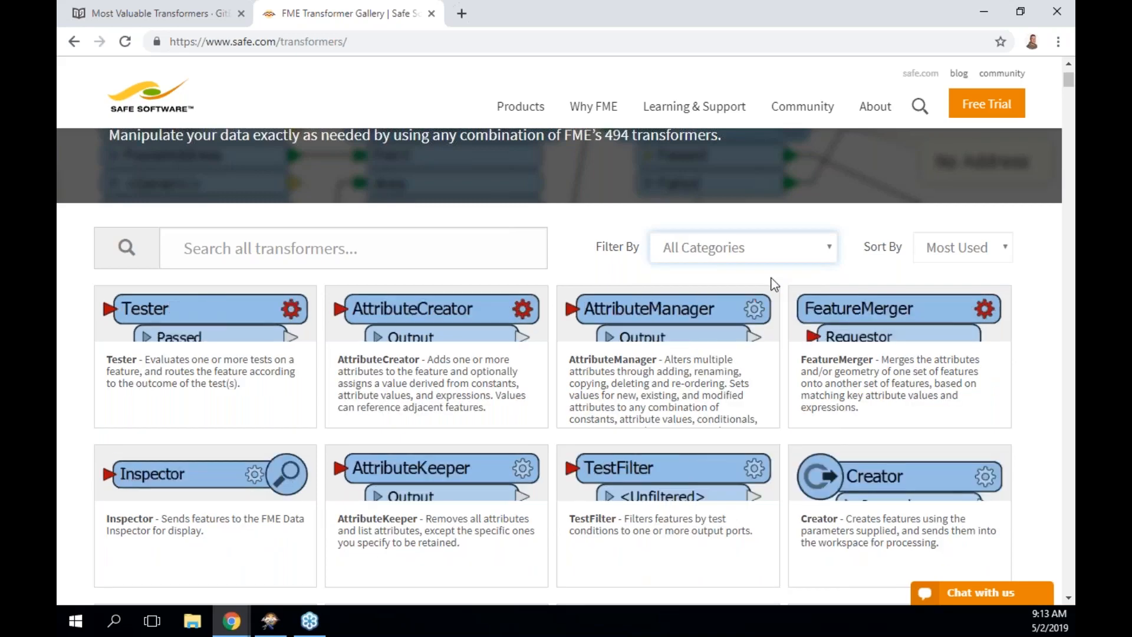
{"action": "scroll", "coordinate": [774, 285], "scroll_direction": "down", "scroll_amount": 1}
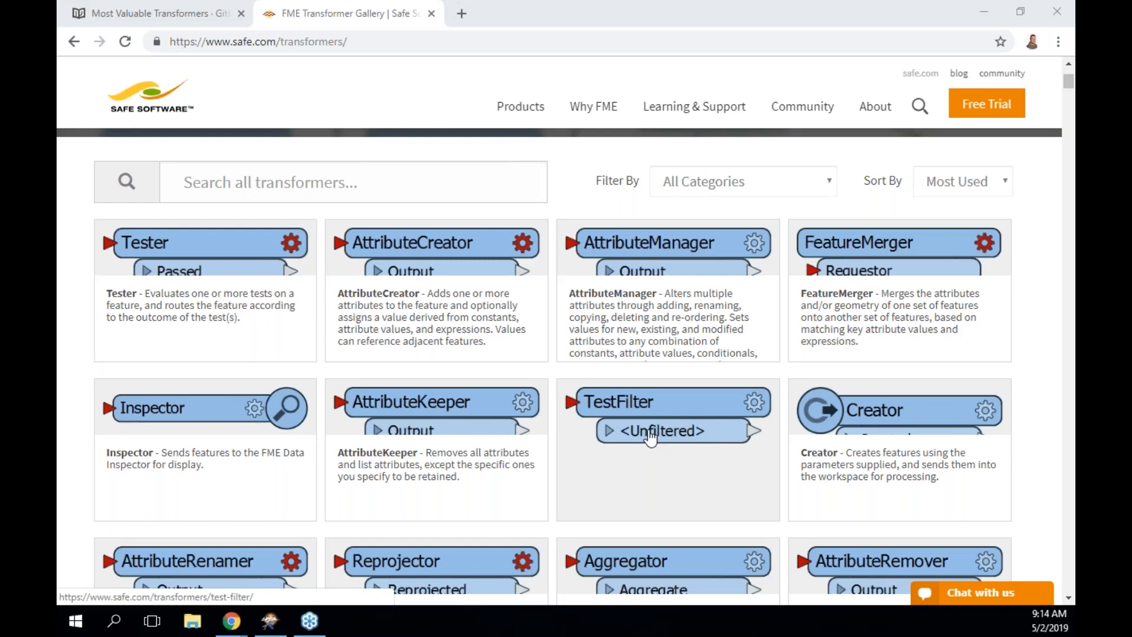
{"action": "left_click", "coordinate": [231, 621]}
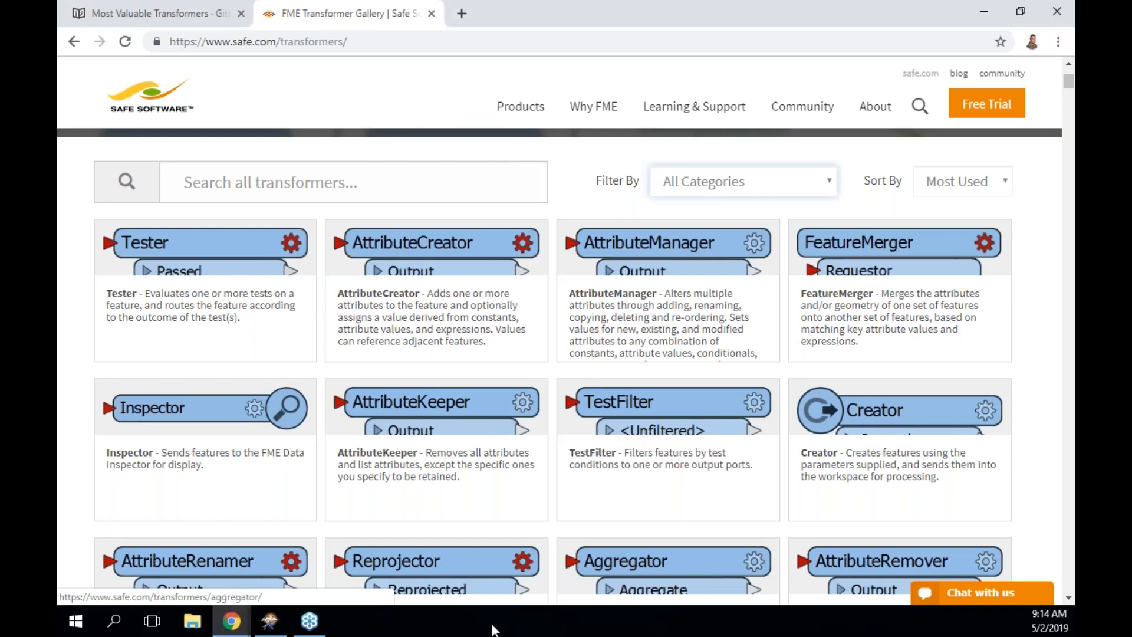
{"action": "left_click", "coordinate": [259, 623]}
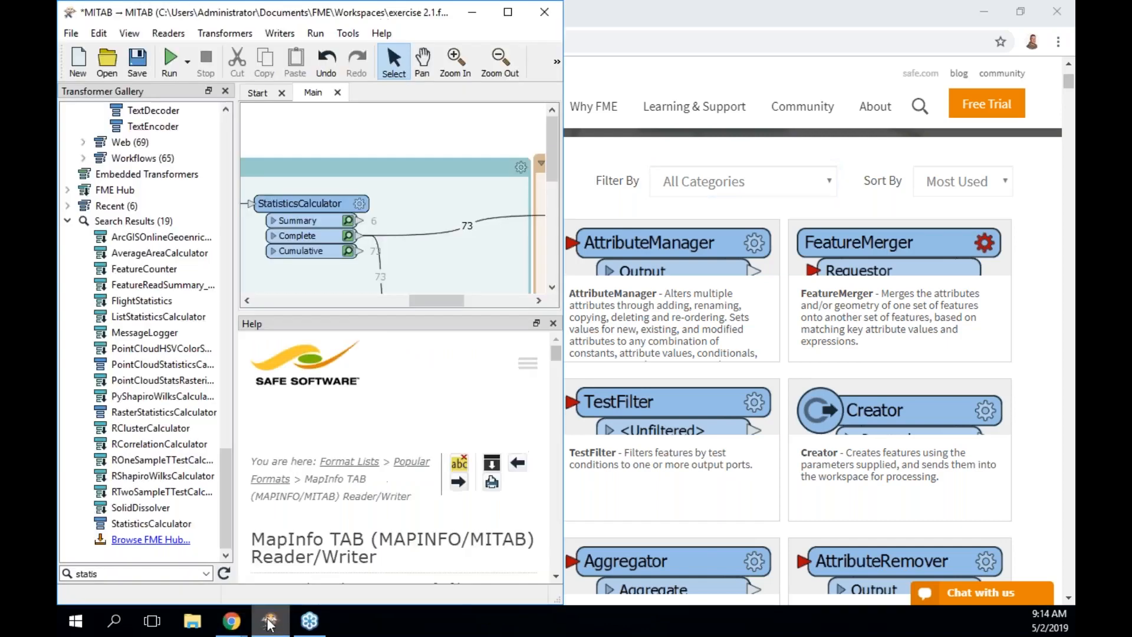
Maximize Workbench and nudge the Tester_Not_DogPark transformer slightly down and right.
{"action": "left_click", "coordinate": [507, 11]}
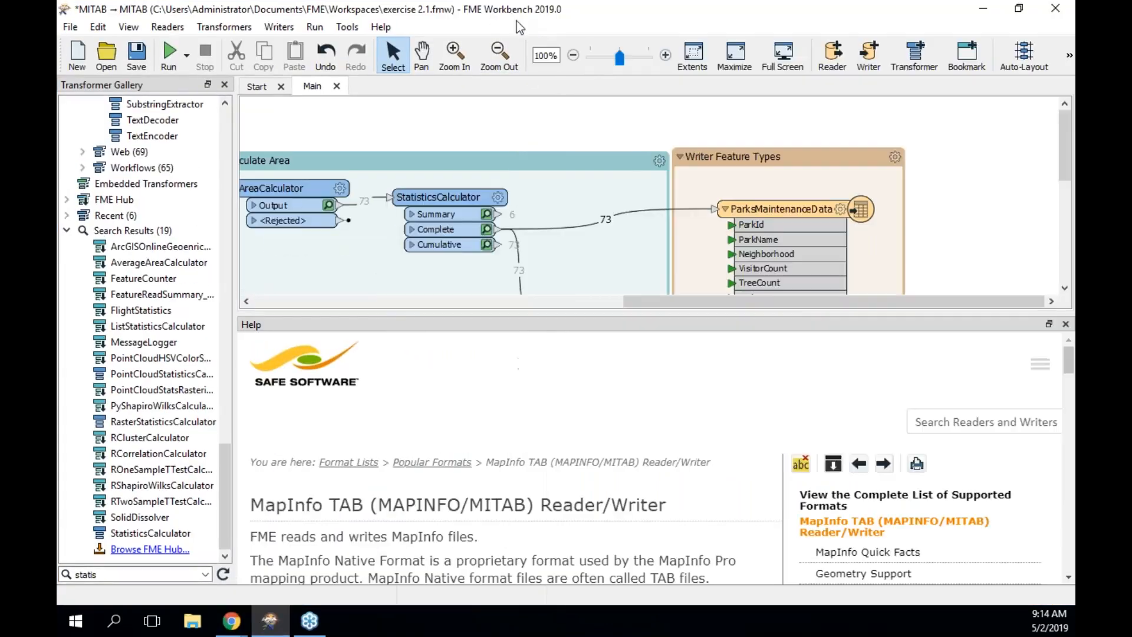
{"action": "left_click_drag", "start_coordinate": [795, 299], "coordinate": [511, 298]}
{"action": "left_click_drag", "start_coordinate": [1063, 144], "coordinate": [1053, 161]}
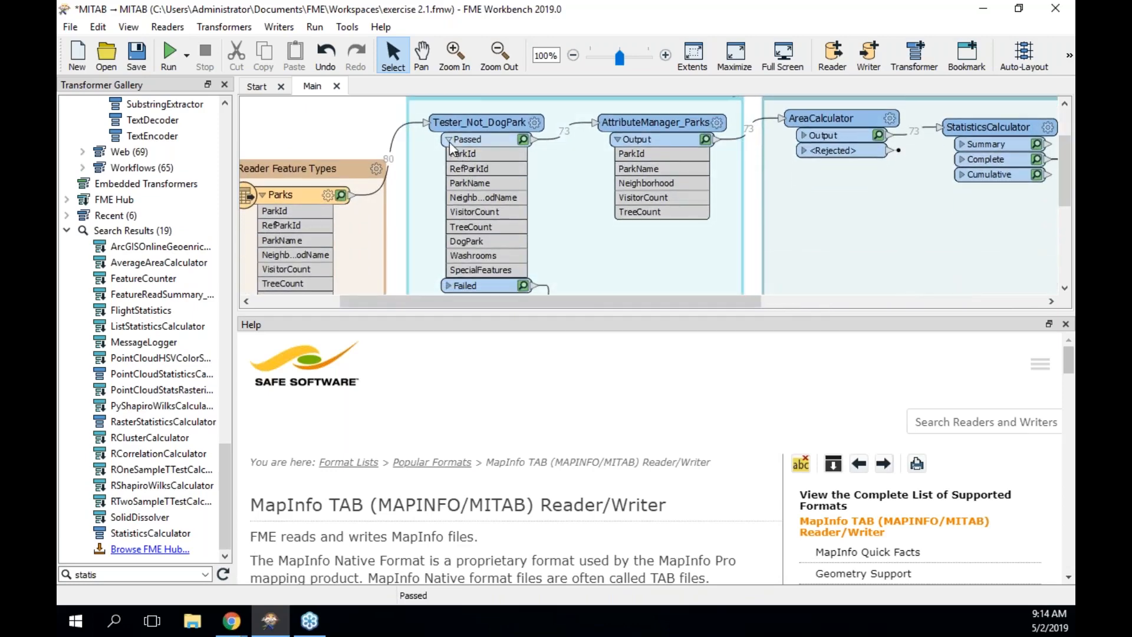
{"action": "left_click", "coordinate": [496, 130]}
{"action": "left_click_drag", "start_coordinate": [497, 135], "coordinate": [504, 151]}
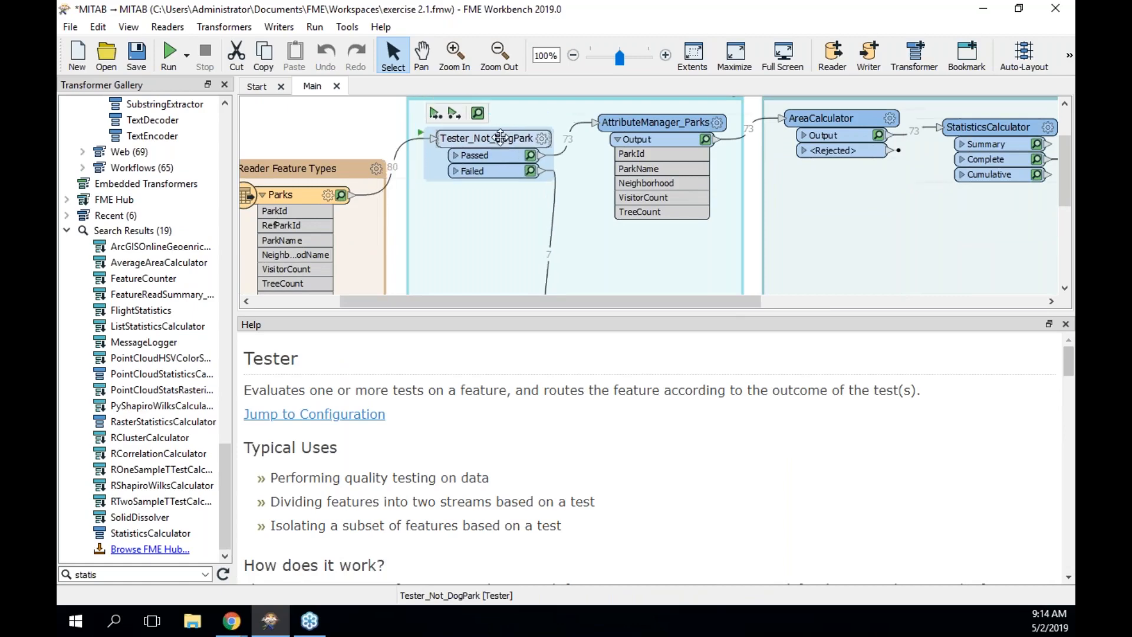
{"action": "left_click", "coordinate": [461, 221]}
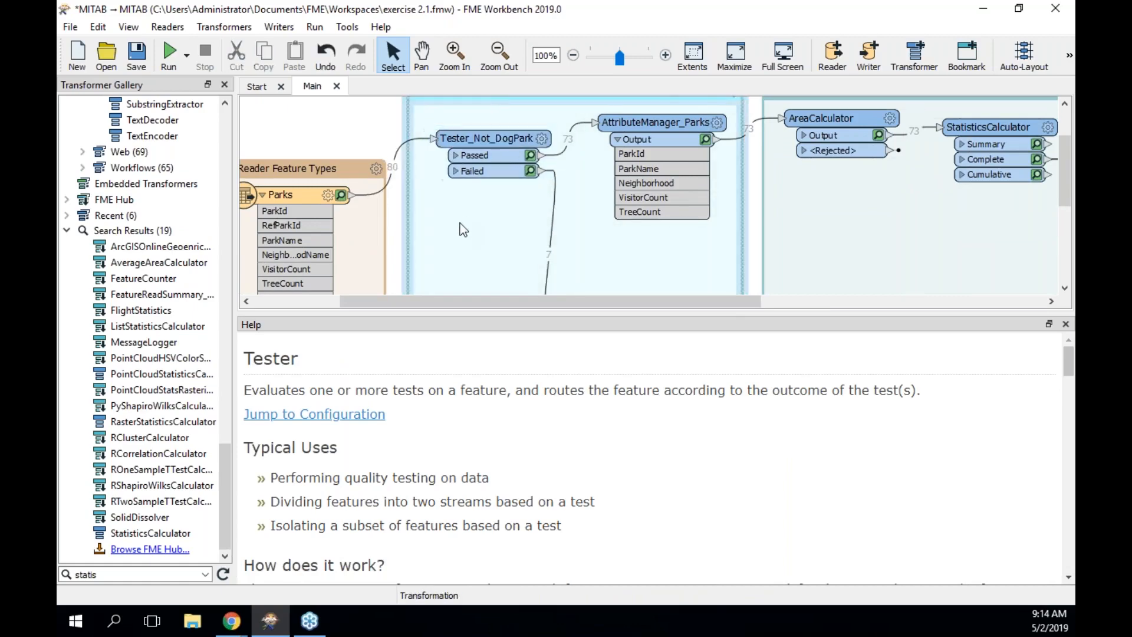
Add an AttributeFilter transformer via Quick Add, then delete it.
{"action": "type", "text": "attribu"}
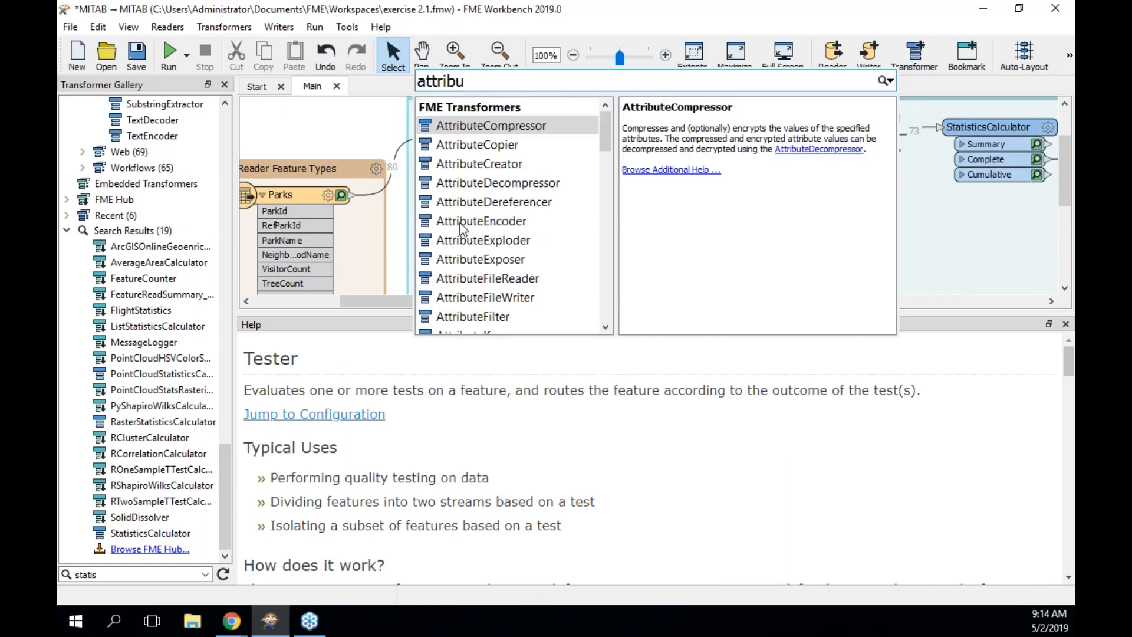
{"action": "type", "text": "tefil"}
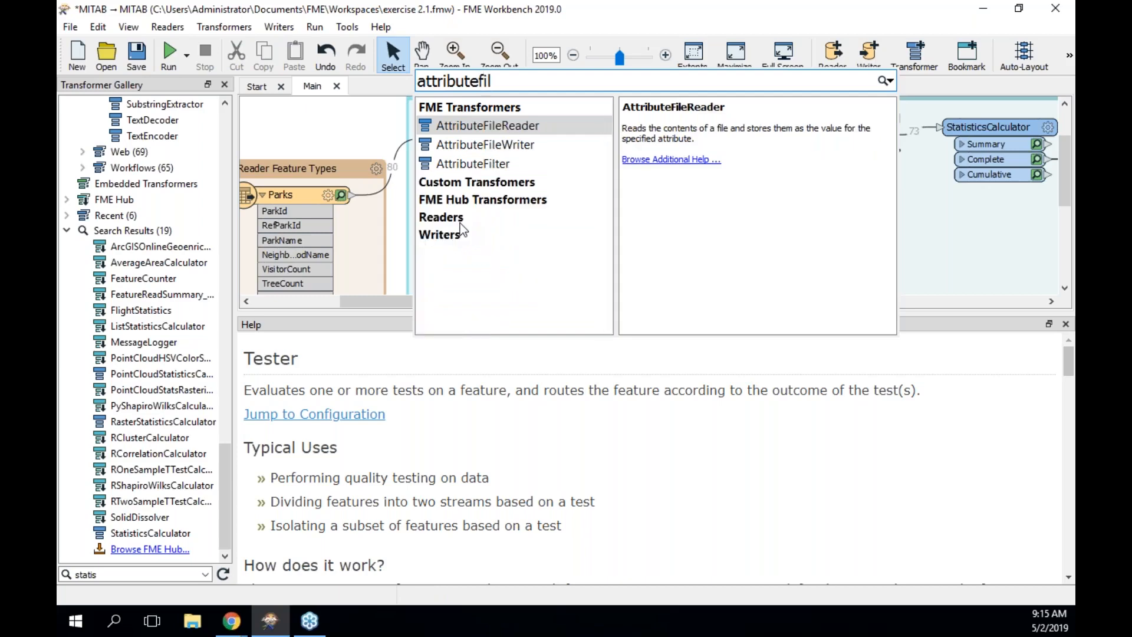
{"action": "key", "text": "Down"}
{"action": "key", "text": "Down"}
{"action": "key", "text": "Return"}
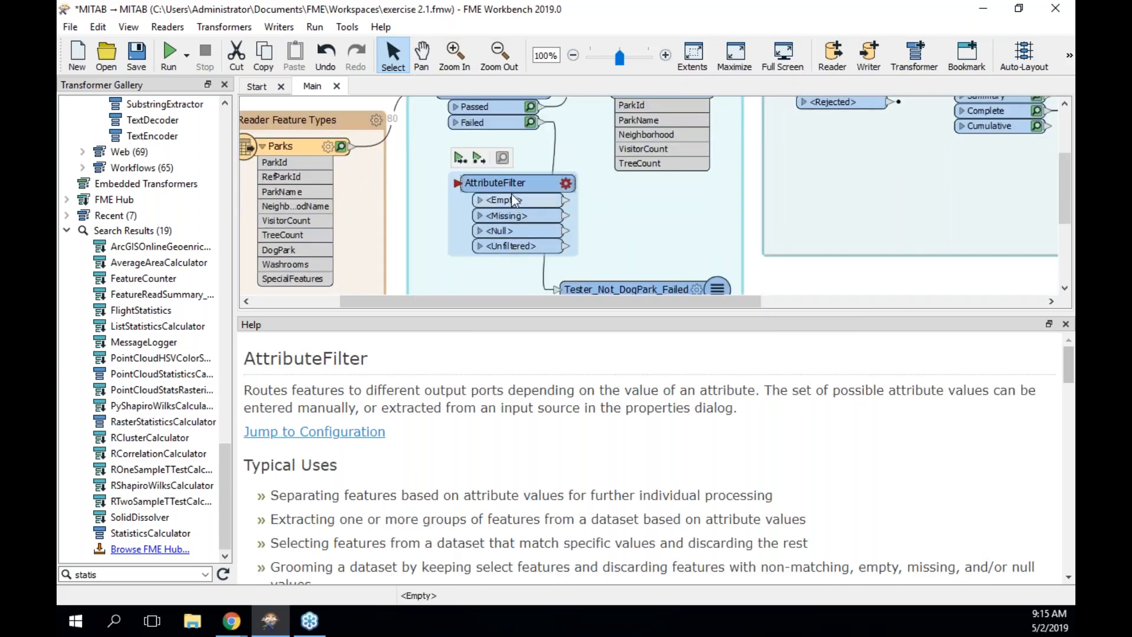
{"action": "left_click_drag", "start_coordinate": [502, 252], "coordinate": [479, 177]}
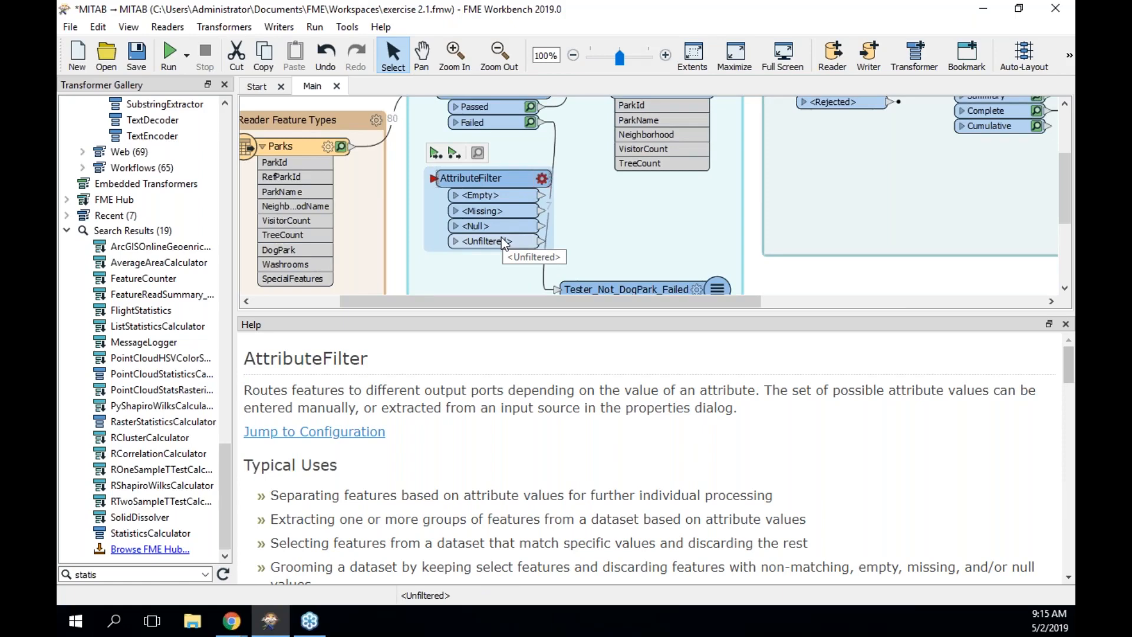
{"action": "key", "text": "Delete"}
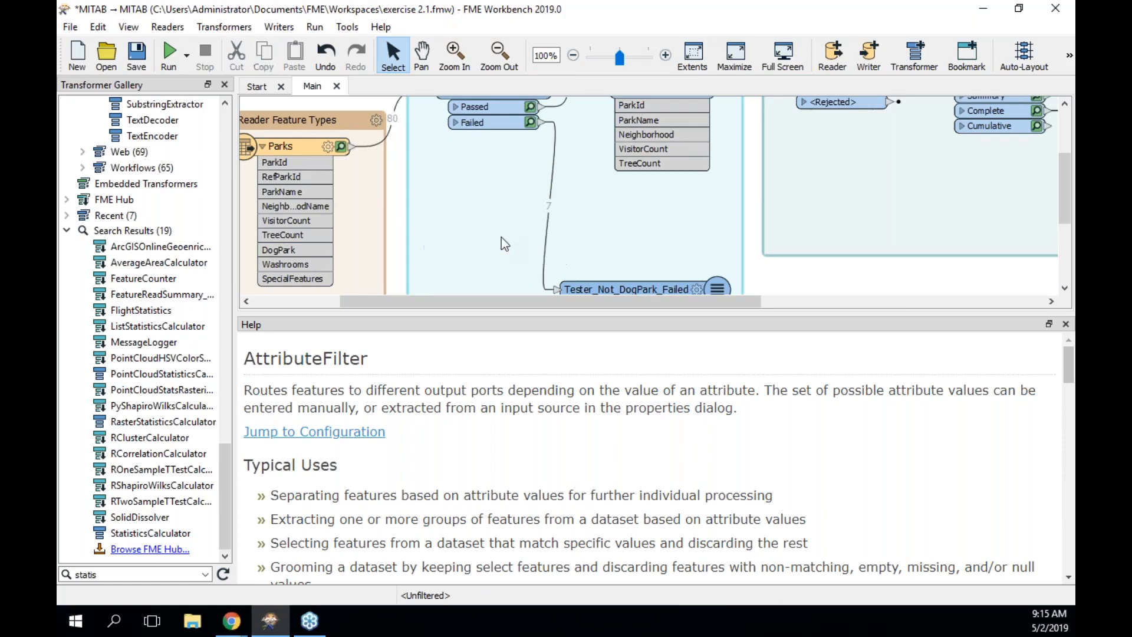
Add a TestFilter beside the Parks reader and open its parameters.
{"action": "type", "text": "fest"}
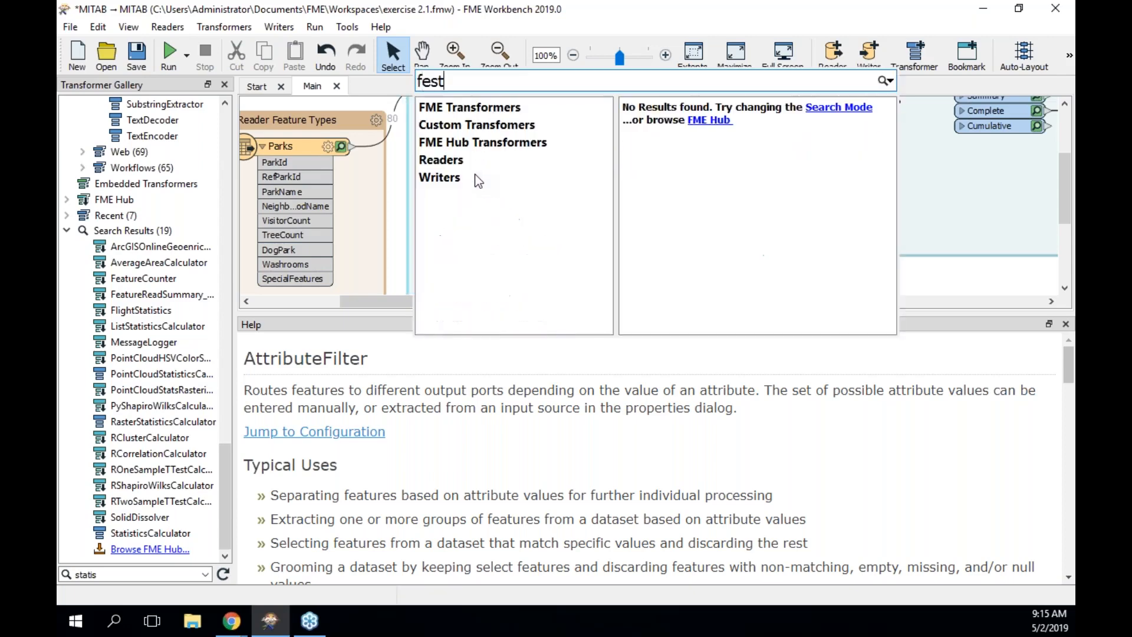
{"action": "key", "text": "BackSpace"}
{"action": "key", "text": "BackSpace"}
{"action": "key", "text": "BackSpace"}
{"action": "key", "text": "BackSpace"}
{"action": "type", "text": "testfi"}
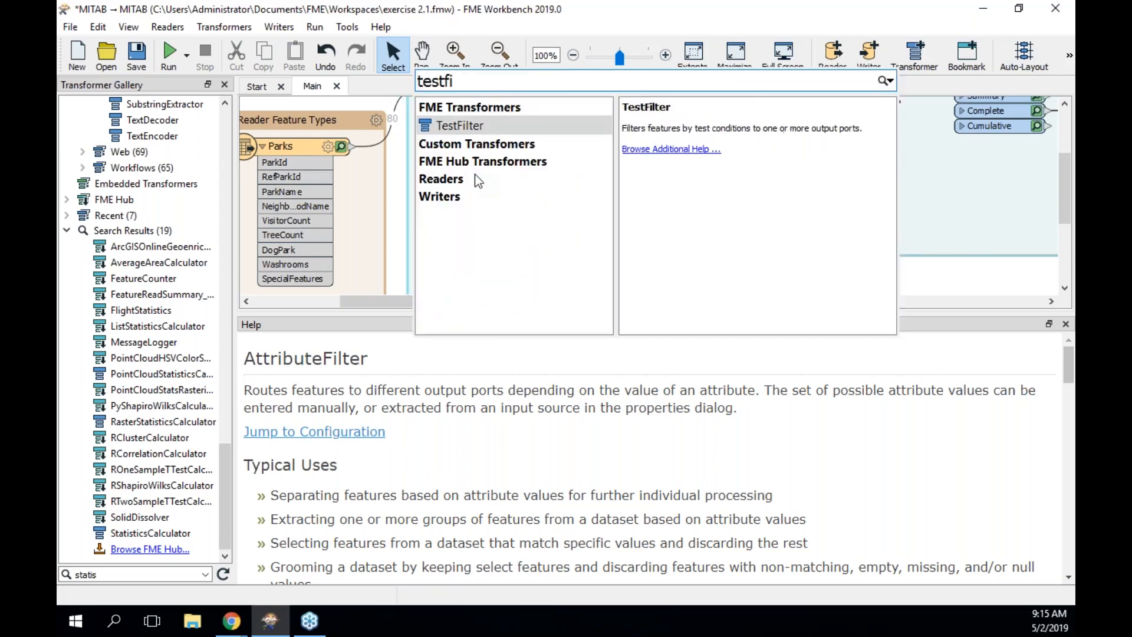
{"action": "key", "text": "Return"}
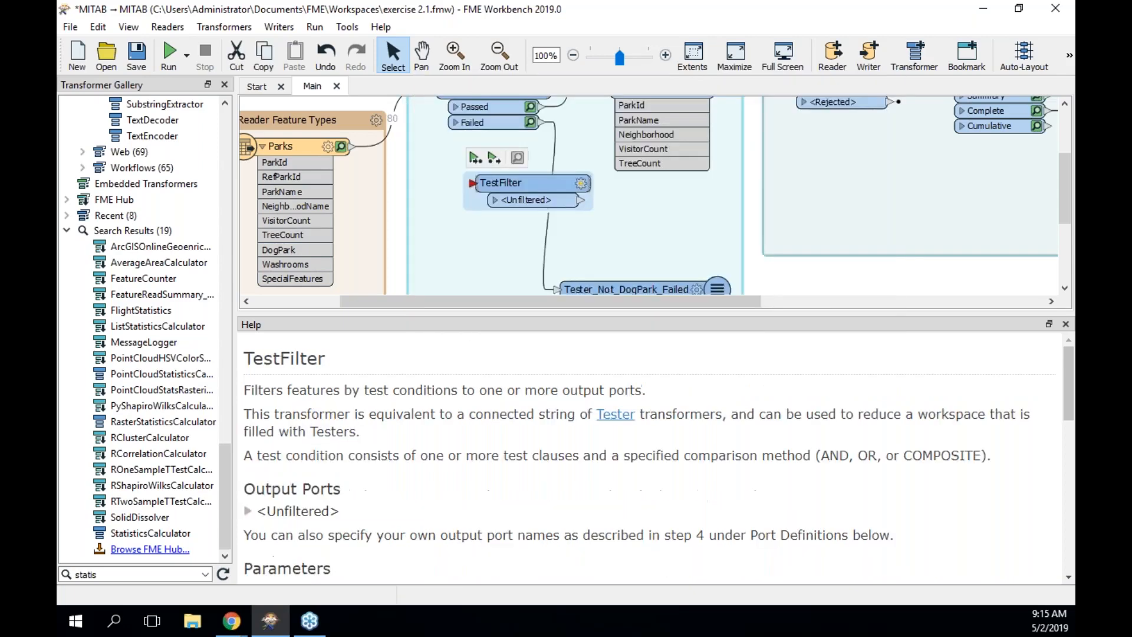
{"action": "left_click_drag", "start_coordinate": [497, 185], "coordinate": [350, 146]}
{"action": "double_click", "coordinate": [466, 193]}
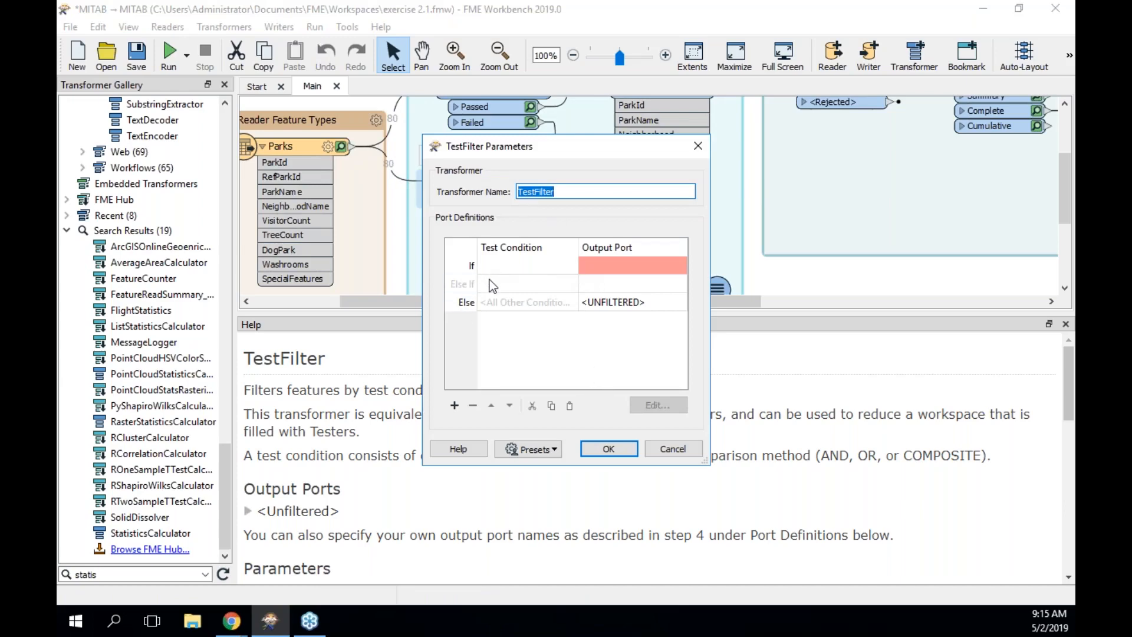
Add a TestFilter condition DogPark = N routed to a NotDogPark output port.
{"action": "left_click", "coordinate": [544, 270]}
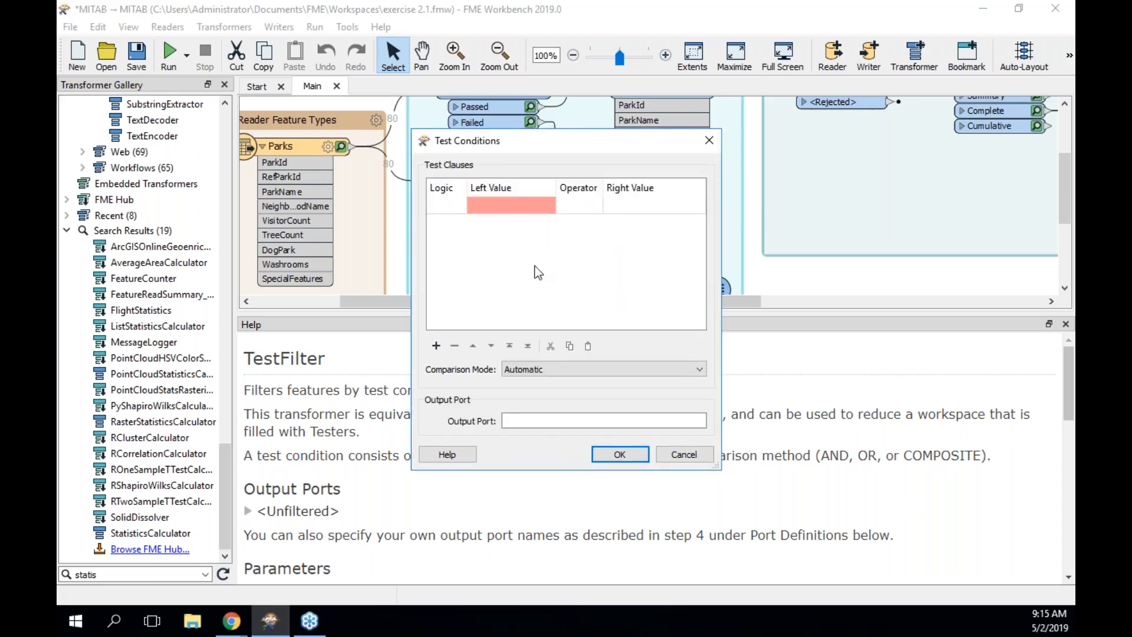
{"action": "left_click", "coordinate": [517, 207]}
{"action": "type", "text": "do"}
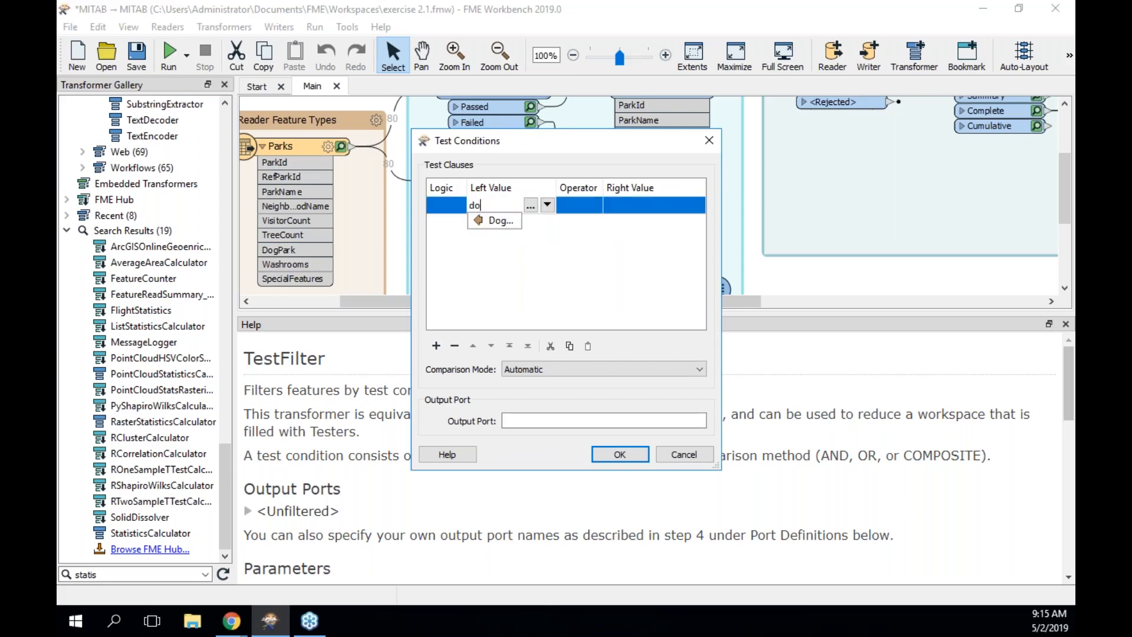
{"action": "key", "text": "Down"}
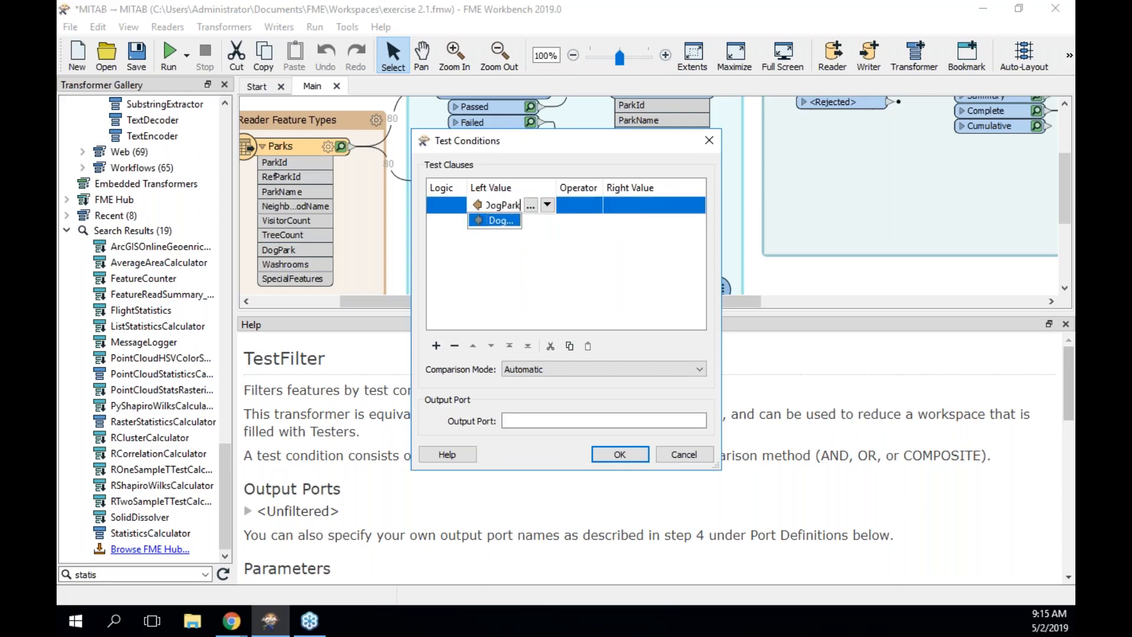
{"action": "left_click", "coordinate": [574, 204]}
{"action": "left_click", "coordinate": [622, 203]}
{"action": "type", "text": "N"}
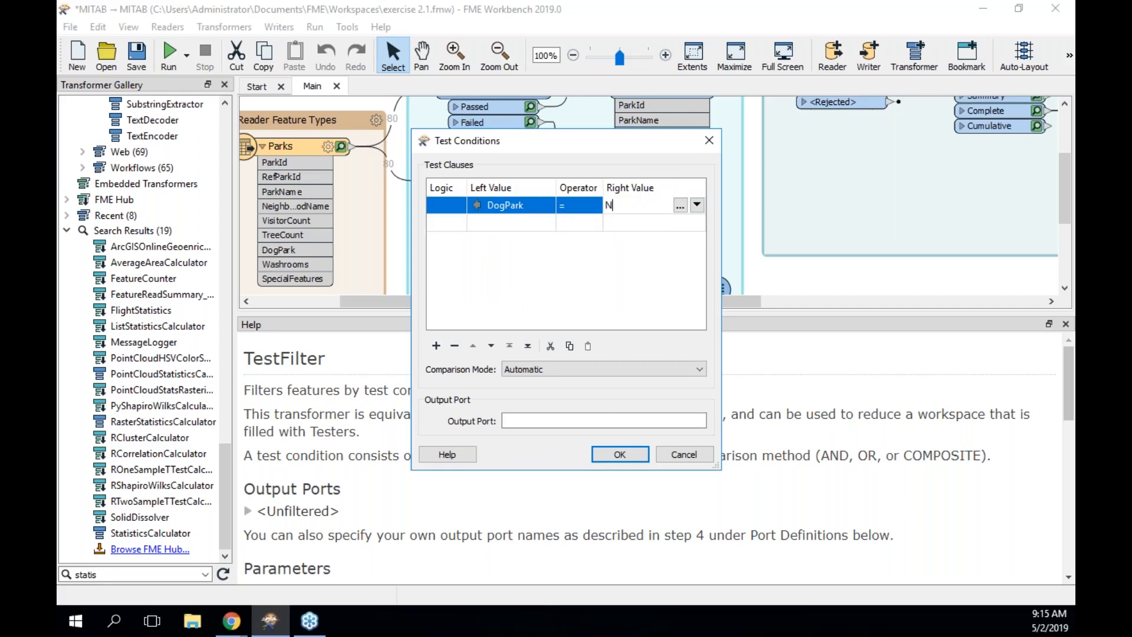
{"action": "left_click", "coordinate": [561, 421]}
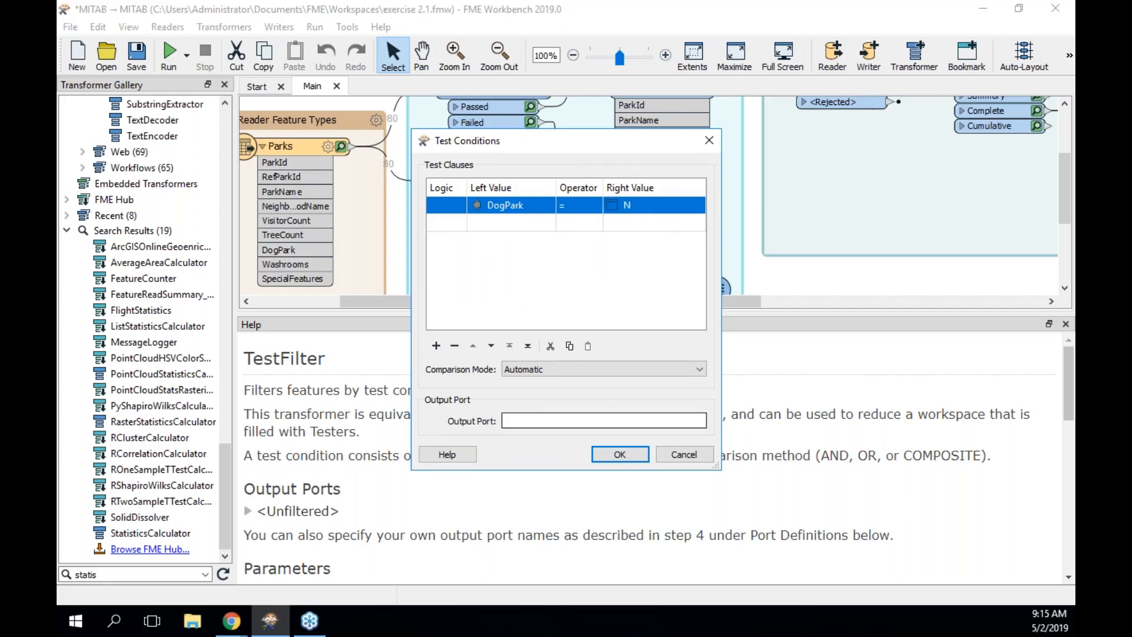
{"action": "type", "text": "NotDogPark"}
{"action": "left_click", "coordinate": [628, 452]}
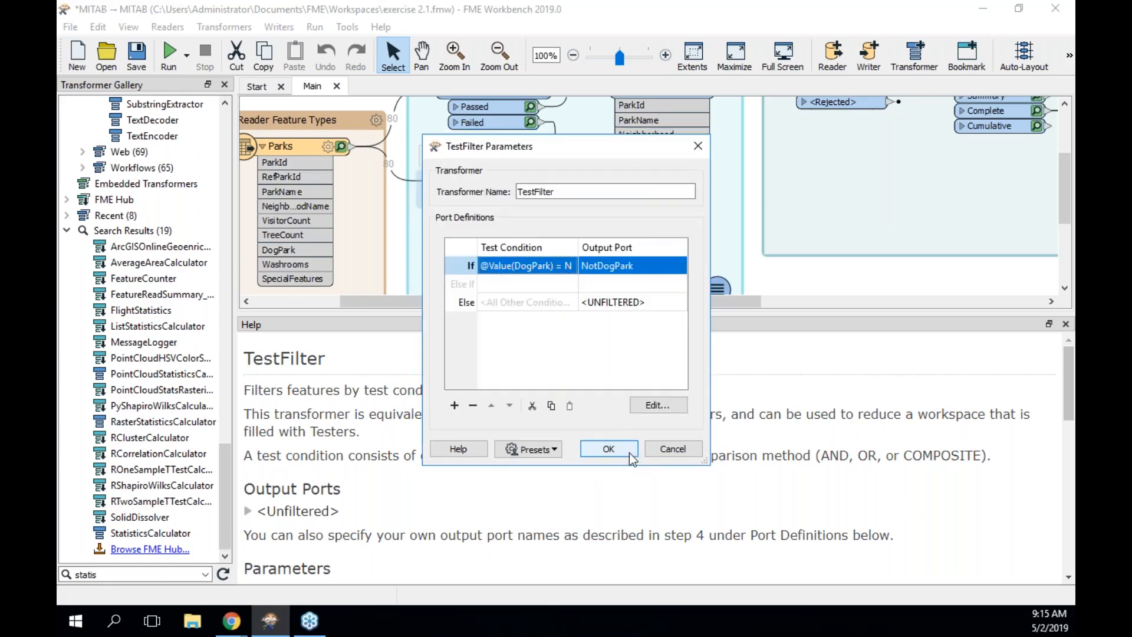
Rename the Else port to DogPark and the transformer to TestFilter_Park_type.
{"action": "left_click", "coordinate": [635, 303]}
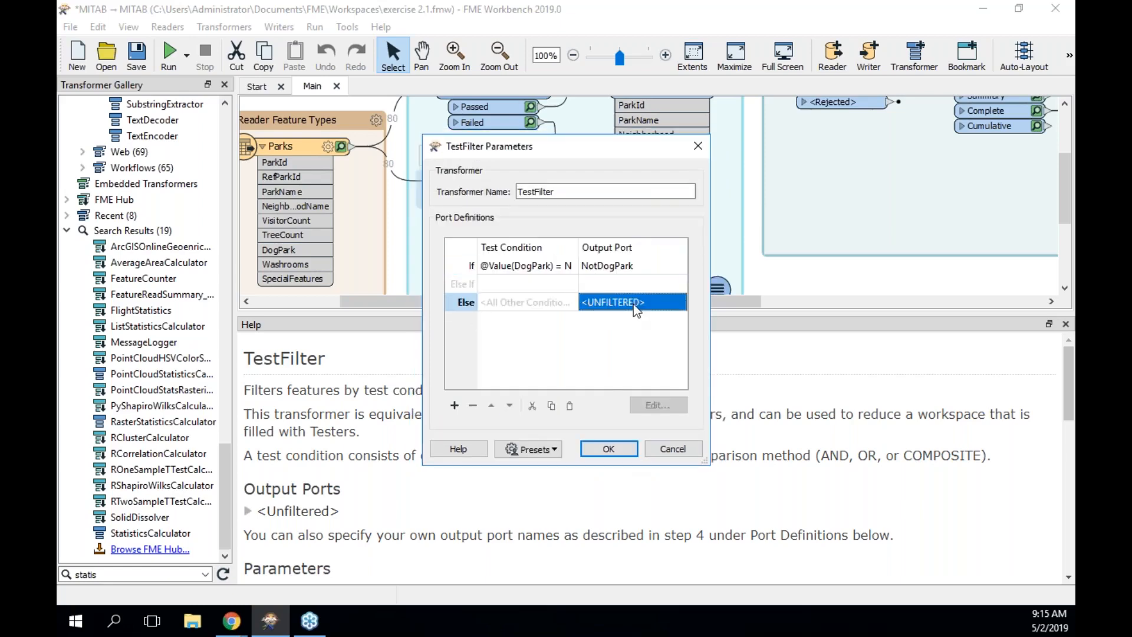
{"action": "left_click", "coordinate": [633, 303]}
{"action": "type", "text": "Do"}
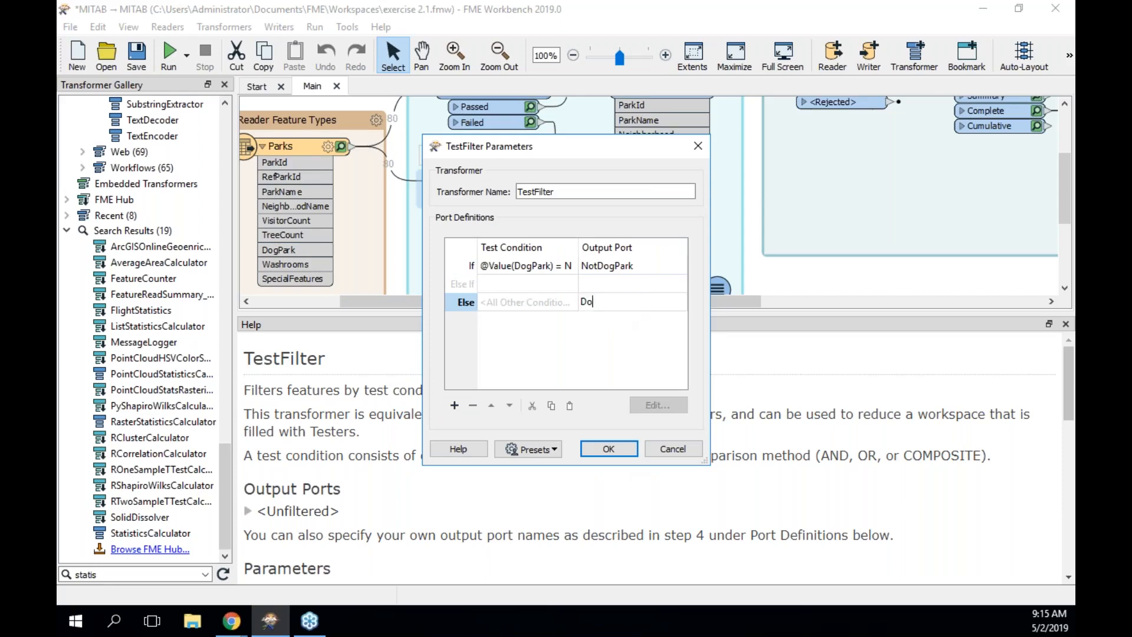
{"action": "type", "text": "gPark"}
{"action": "double_click", "coordinate": [602, 188]}
{"action": "left_click", "coordinate": [602, 189]}
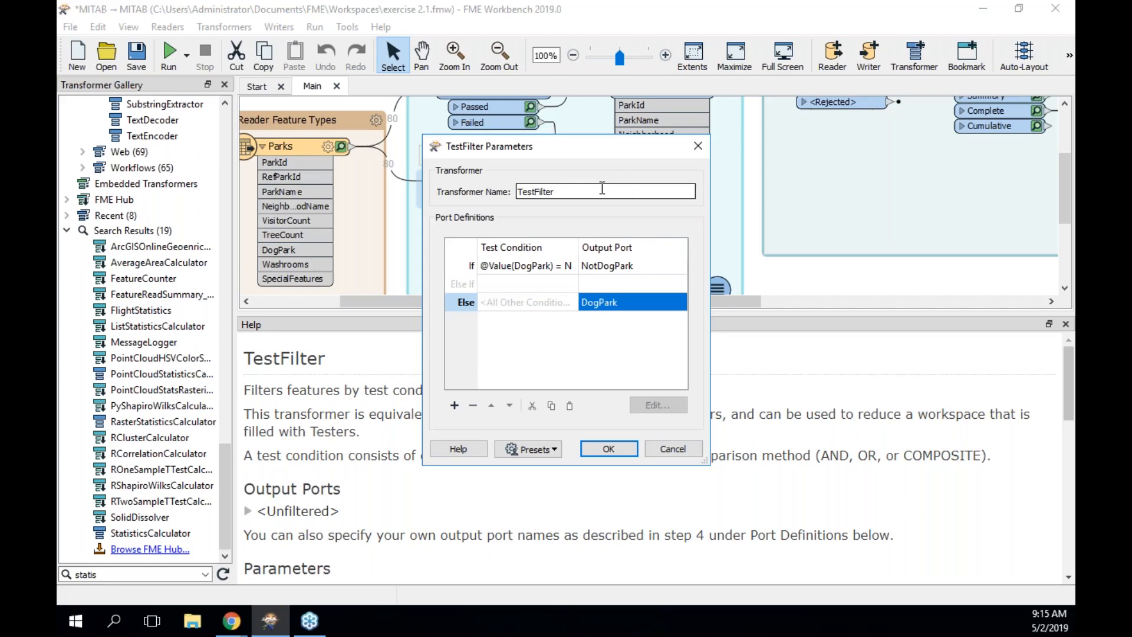
{"action": "type", "text": "Park type"}
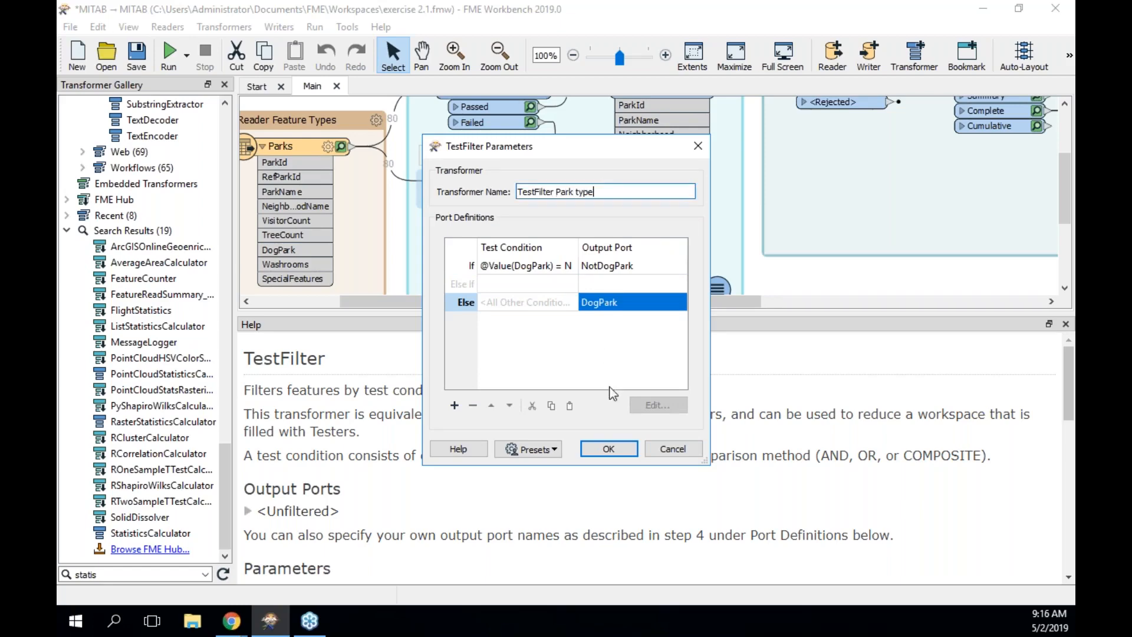
{"action": "left_click", "coordinate": [616, 450]}
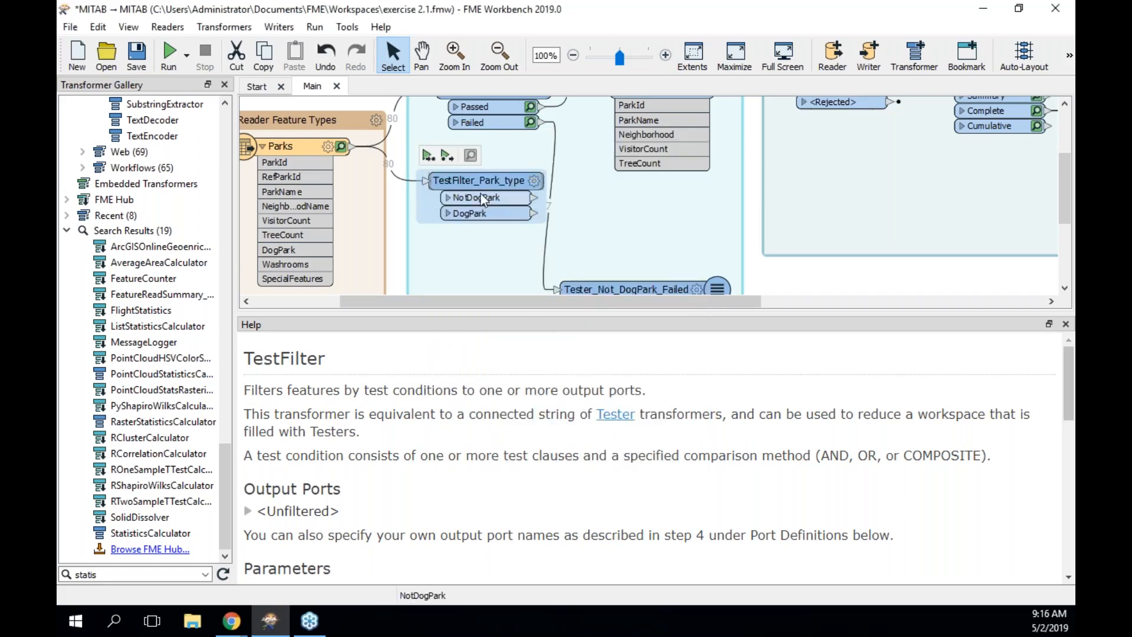
{"action": "left_click_drag", "start_coordinate": [482, 199], "coordinate": [482, 208]}
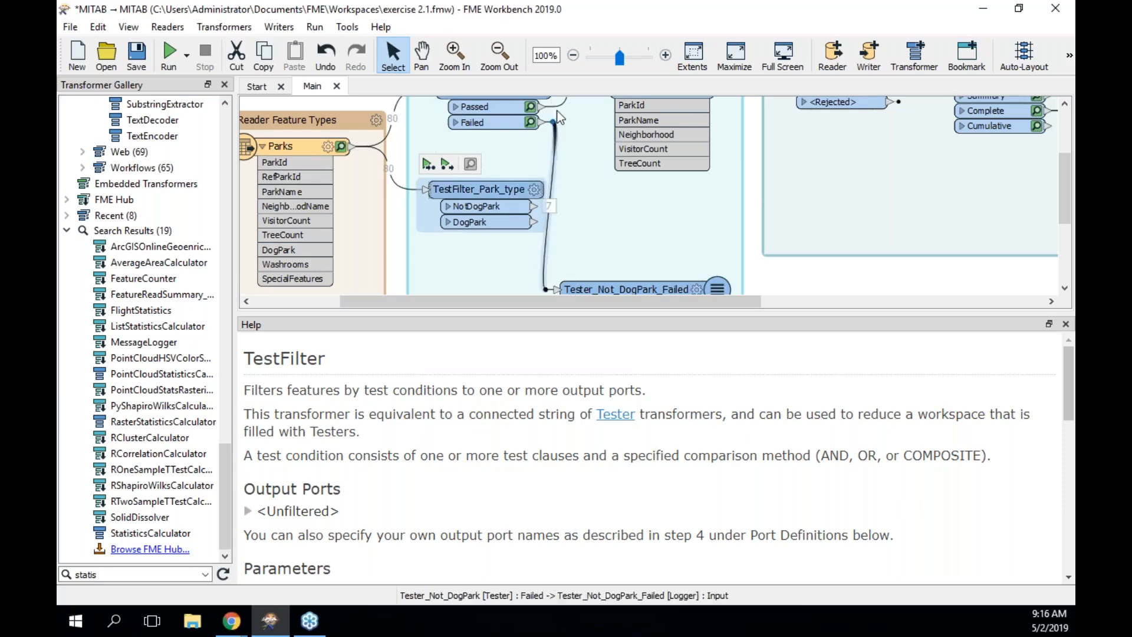
Widen the TestFilter_Park_type node, then switch to the FME Transformer Gallery in Chrome.
{"action": "scroll", "coordinate": [552, 195], "scroll_direction": "up", "scroll_amount": 1}
{"action": "scroll", "coordinate": [500, 125], "scroll_direction": "up", "scroll_amount": 1}
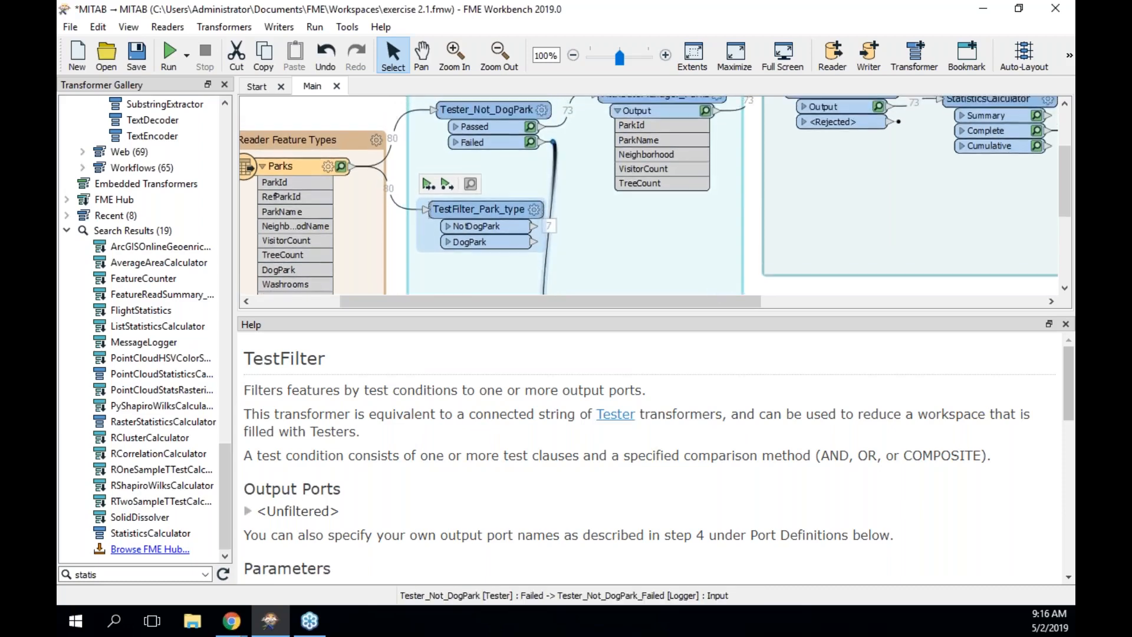
{"action": "mouse_move", "coordinate": [500, 125]}
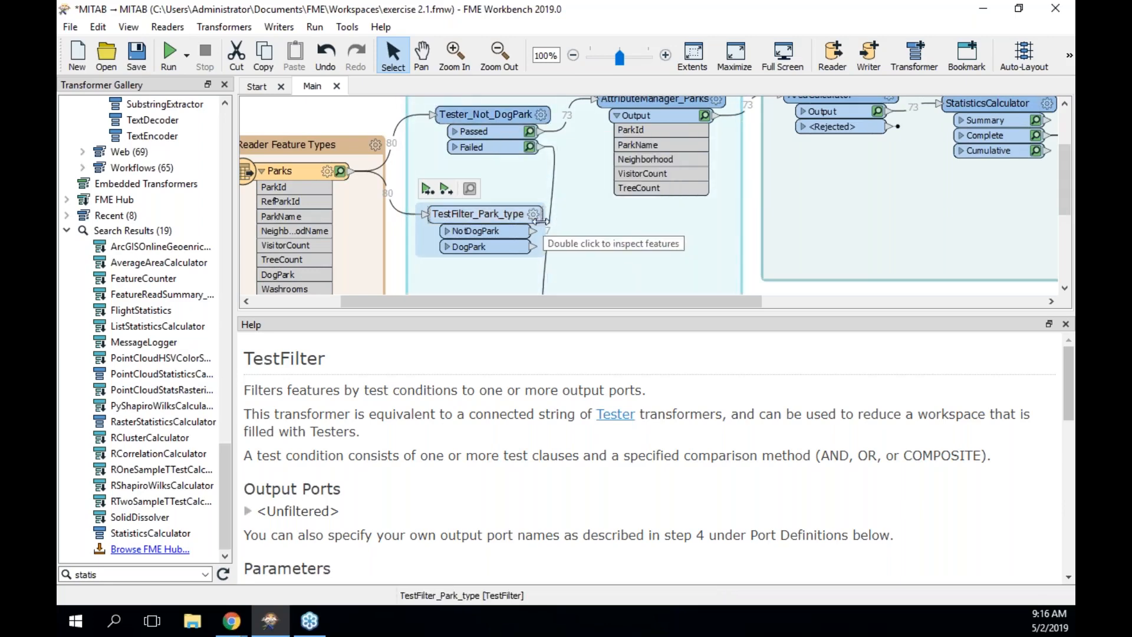
{"action": "left_click_drag", "start_coordinate": [541, 220], "coordinate": [551, 220]}
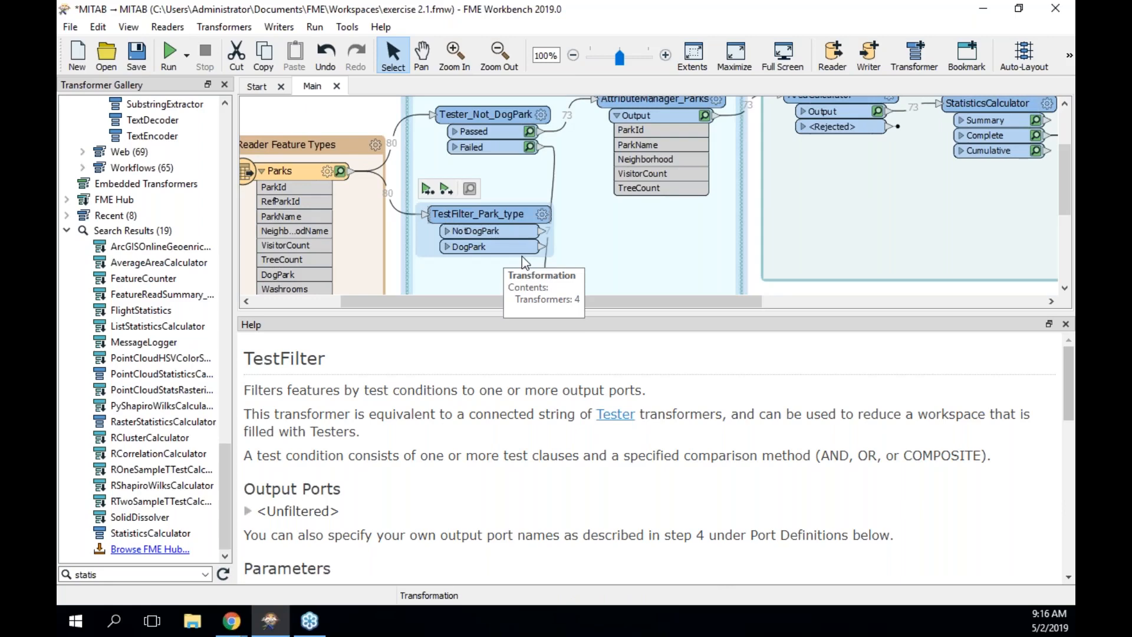
{"action": "left_click", "coordinate": [239, 624]}
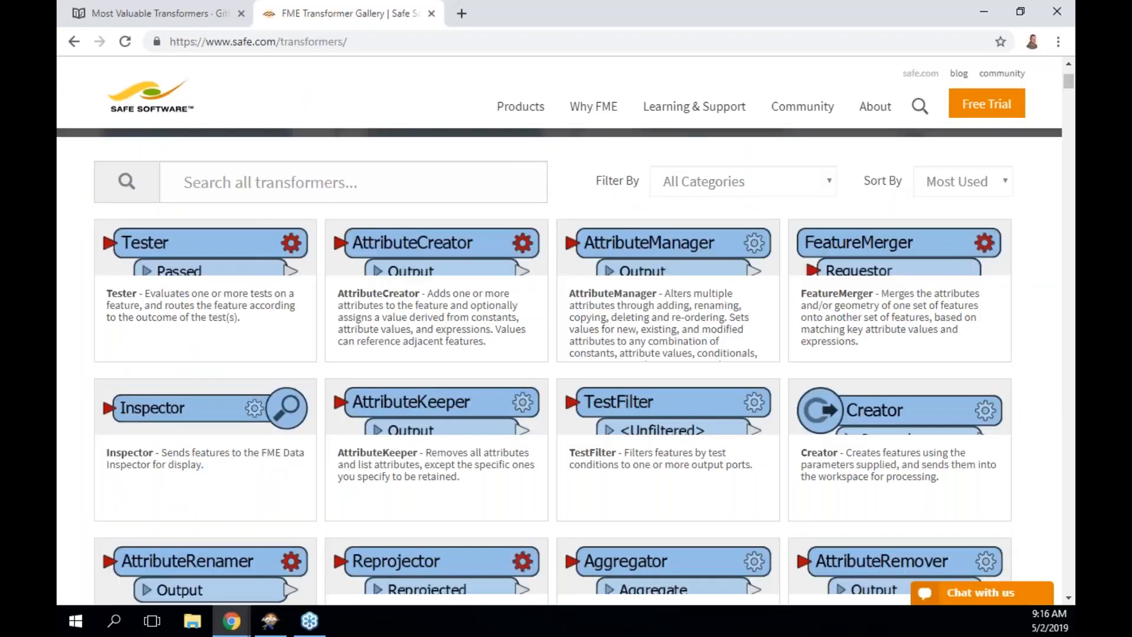
{"action": "left_click", "coordinate": [298, 575]}
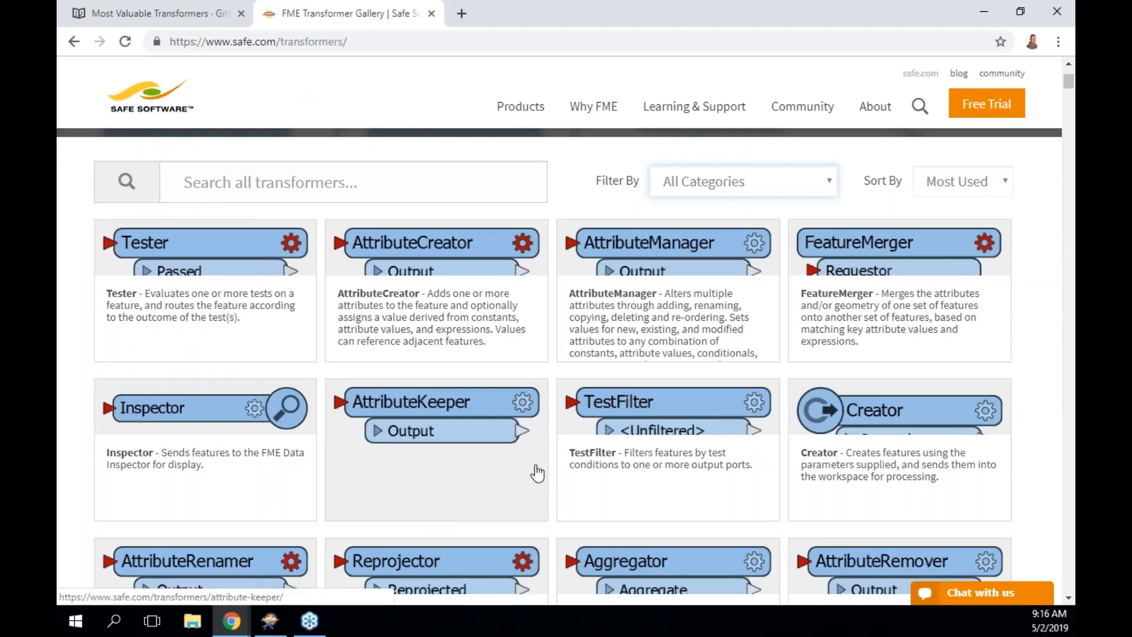
{"action": "scroll", "coordinate": [470, 489], "scroll_direction": "down", "scroll_amount": 1}
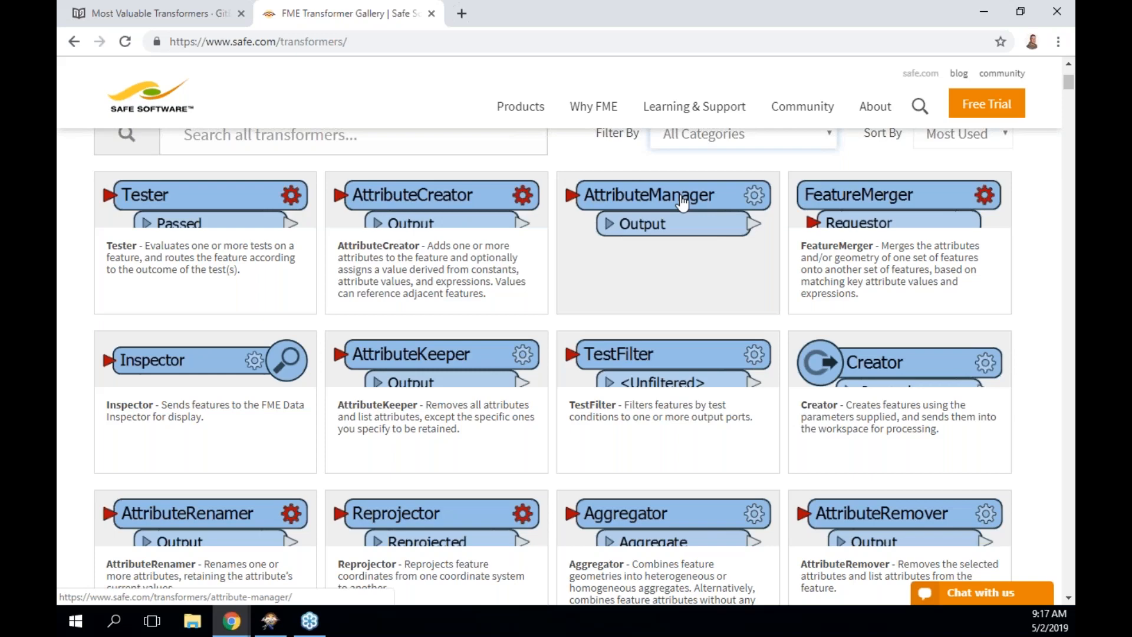
{"action": "scroll", "coordinate": [590, 265], "scroll_direction": "down", "scroll_amount": 1}
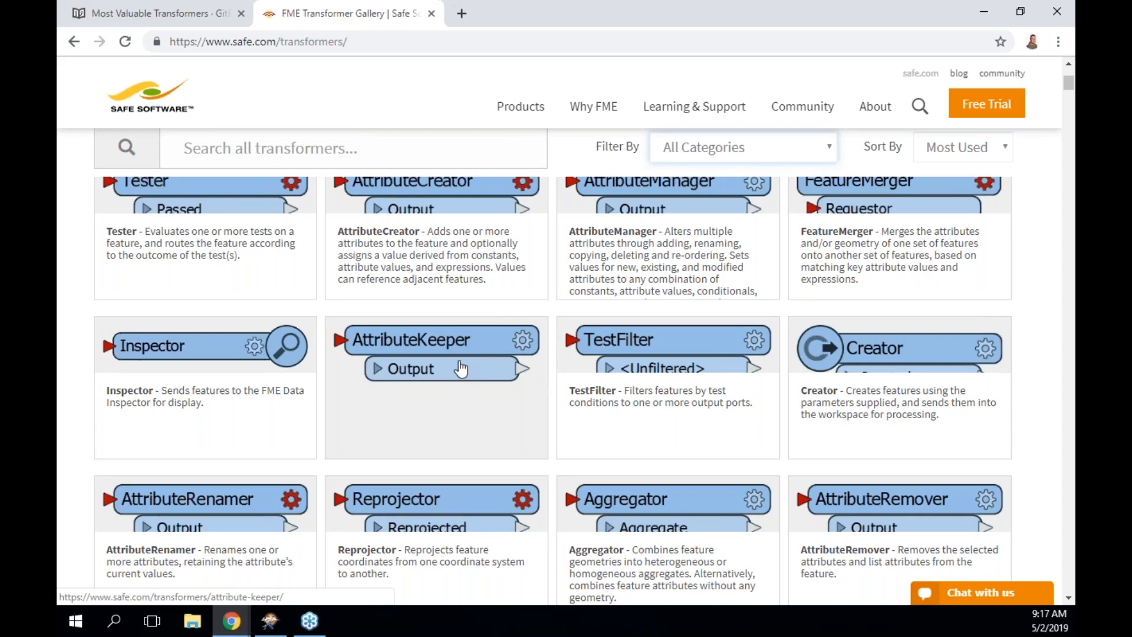
{"action": "scroll", "coordinate": [460, 368], "scroll_direction": "down", "scroll_amount": 3}
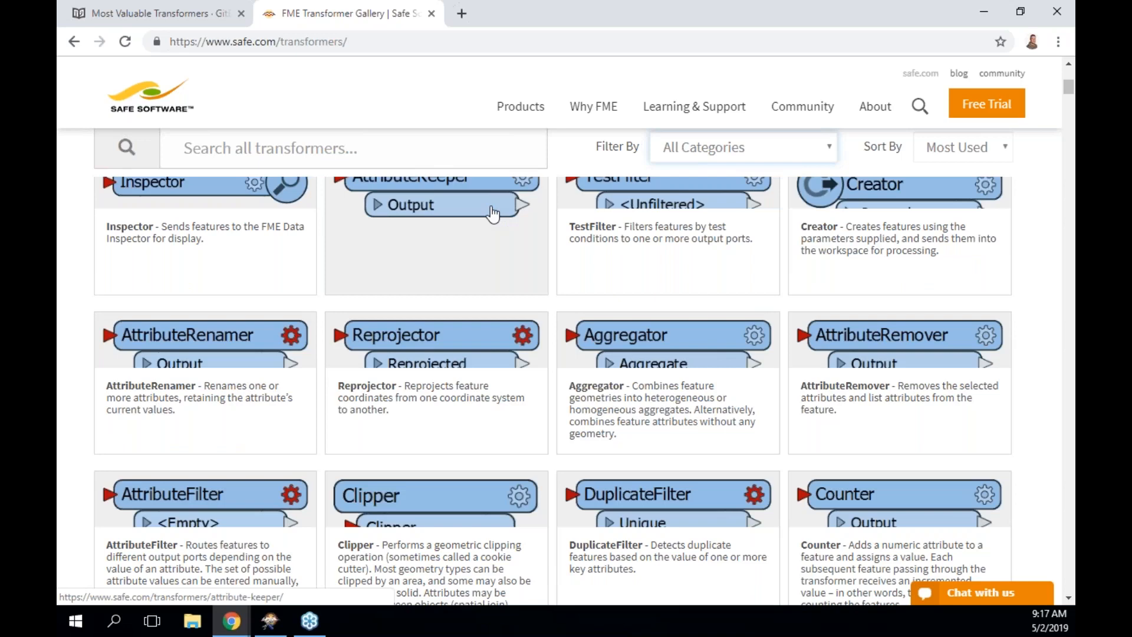
{"action": "scroll", "coordinate": [471, 224], "scroll_direction": "up", "scroll_amount": 1}
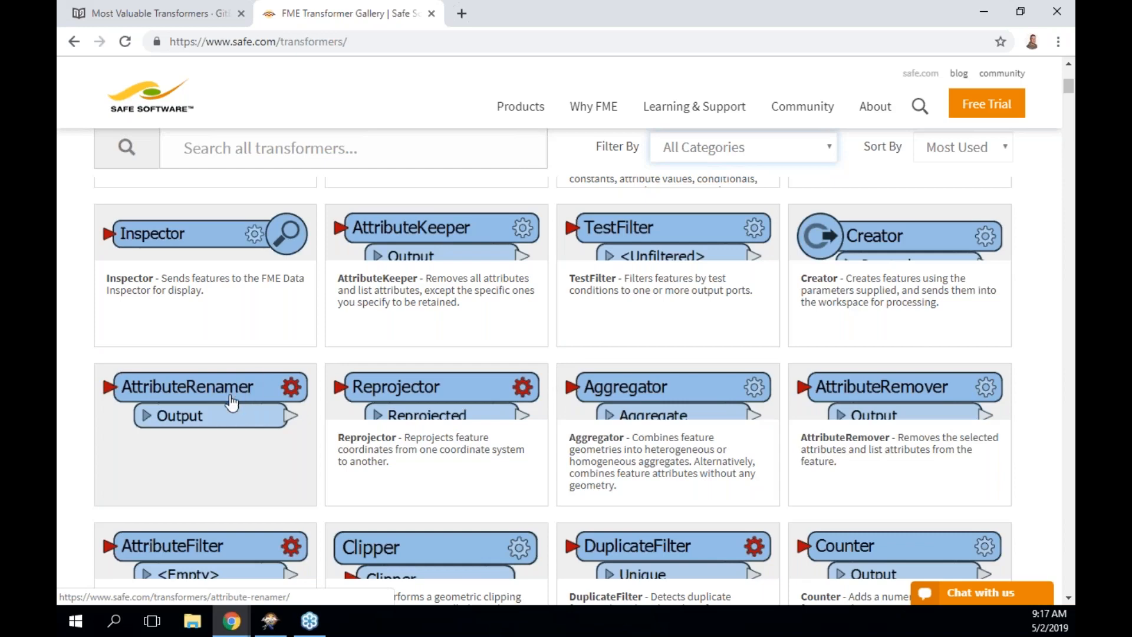
{"action": "scroll", "coordinate": [225, 442], "scroll_direction": "up", "scroll_amount": 1}
{"action": "scroll", "coordinate": [695, 220], "scroll_direction": "up", "scroll_amount": 2}
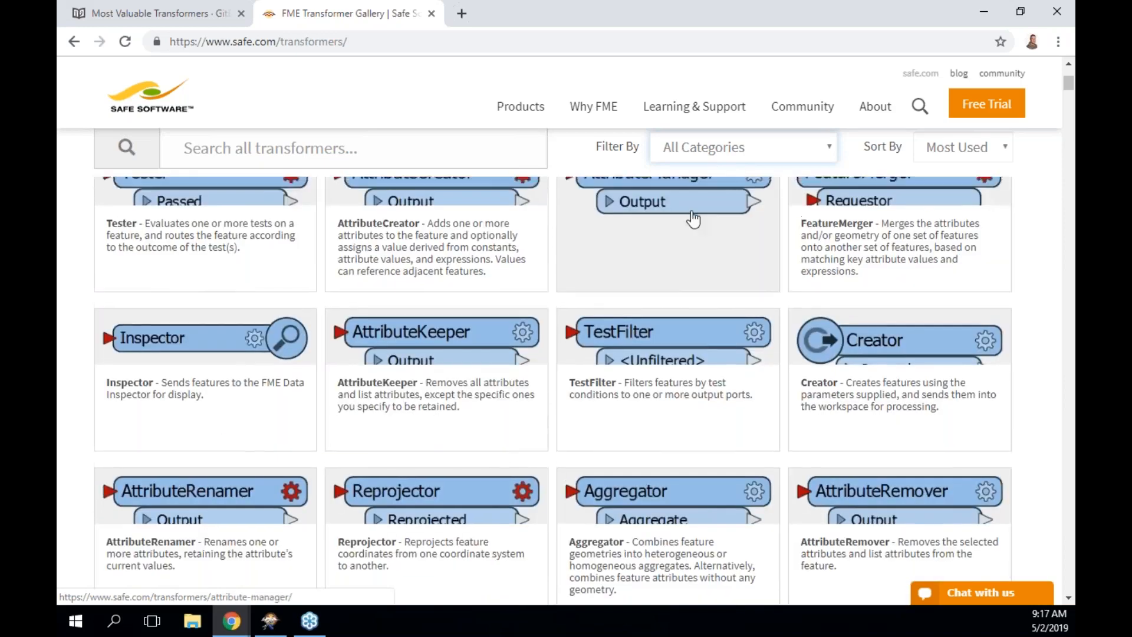
{"action": "scroll", "coordinate": [697, 331], "scroll_direction": "up", "scroll_amount": 2}
{"action": "scroll", "coordinate": [698, 314], "scroll_direction": "down", "scroll_amount": 3}
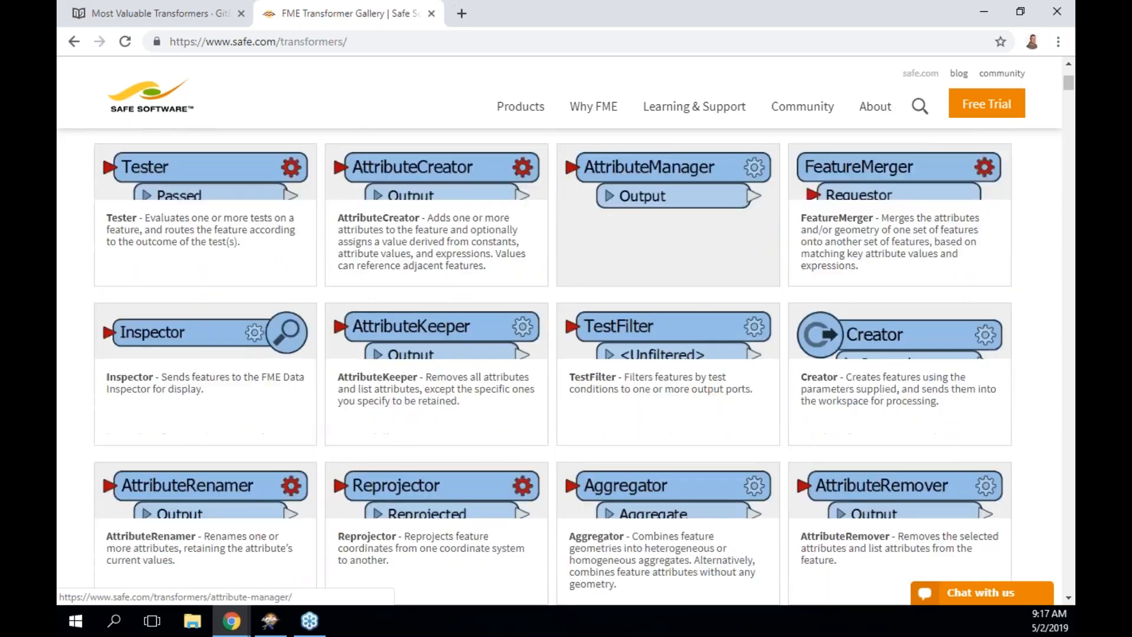
{"action": "scroll", "coordinate": [699, 314], "scroll_direction": "down", "scroll_amount": 1}
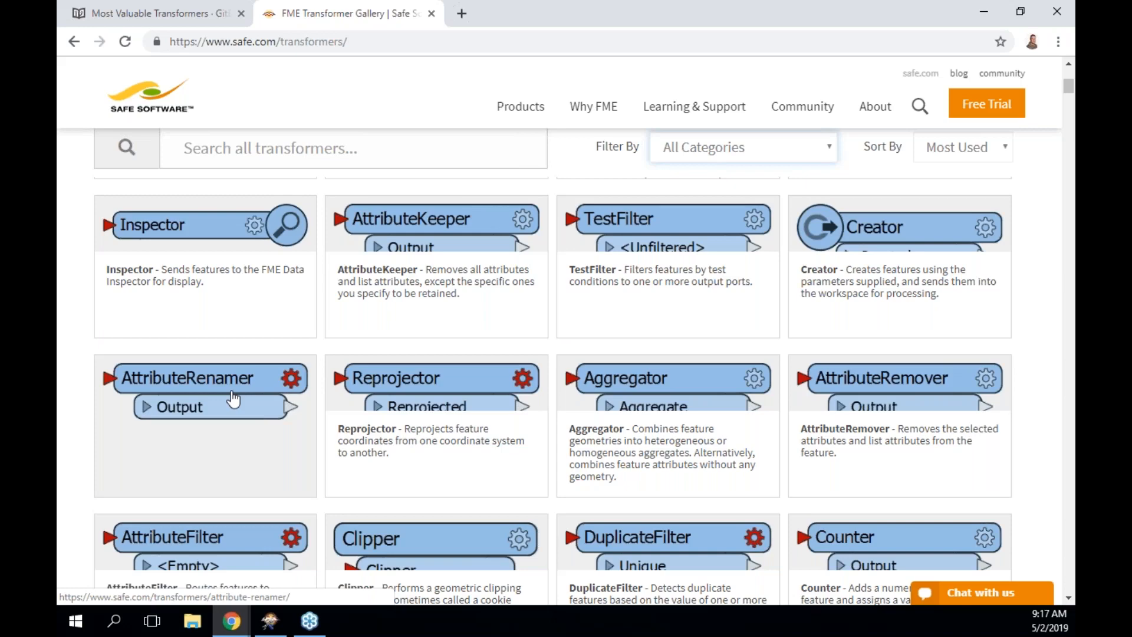
{"action": "scroll", "coordinate": [234, 399], "scroll_direction": "up", "scroll_amount": 3}
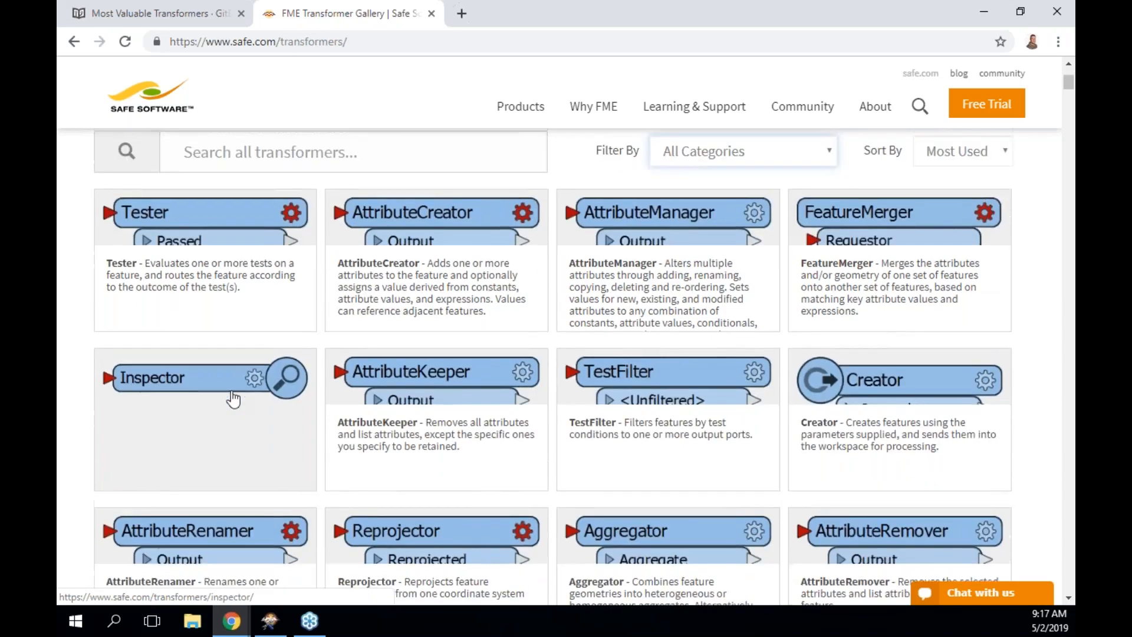
{"action": "scroll", "coordinate": [695, 253], "scroll_direction": "down", "scroll_amount": 2}
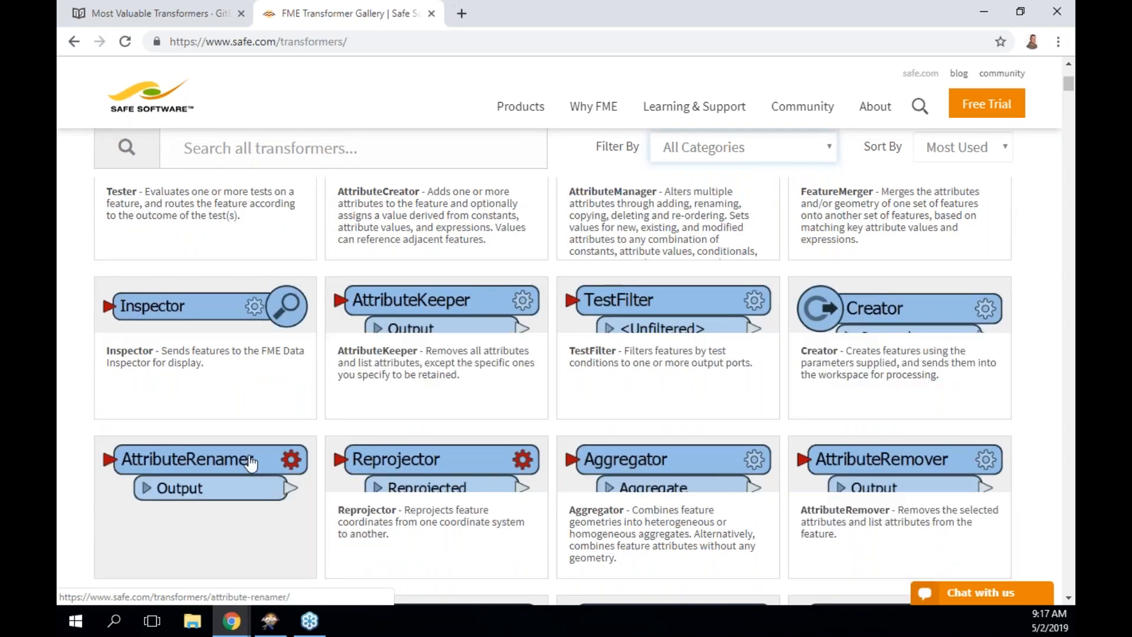
{"action": "scroll", "coordinate": [251, 463], "scroll_direction": "down", "scroll_amount": 2}
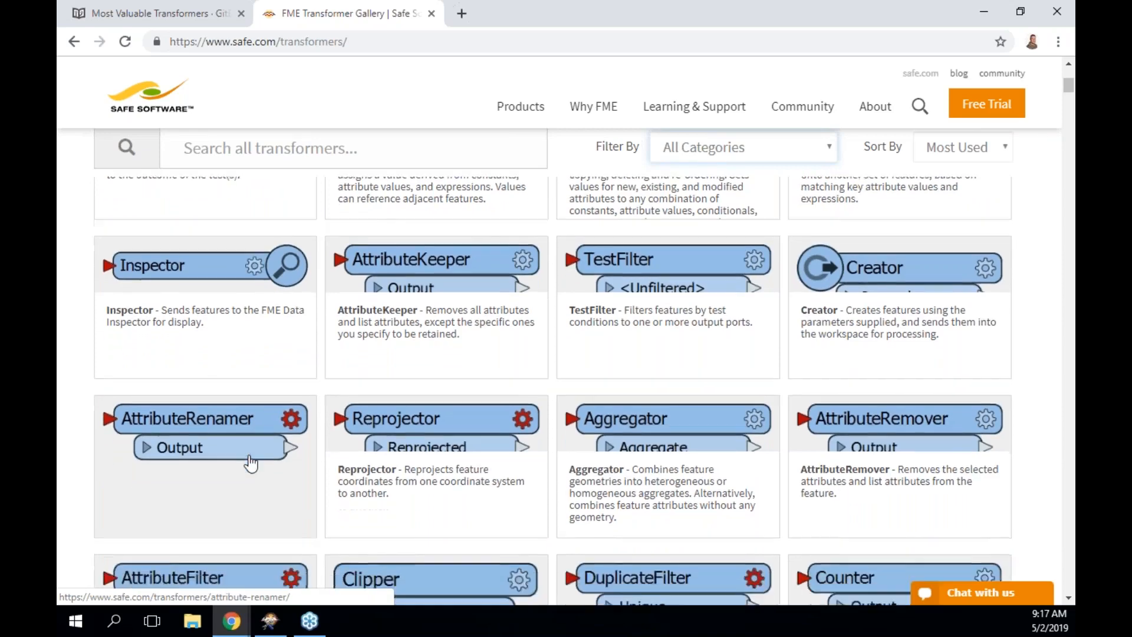
{"action": "scroll", "coordinate": [251, 463], "scroll_direction": "down", "scroll_amount": 3}
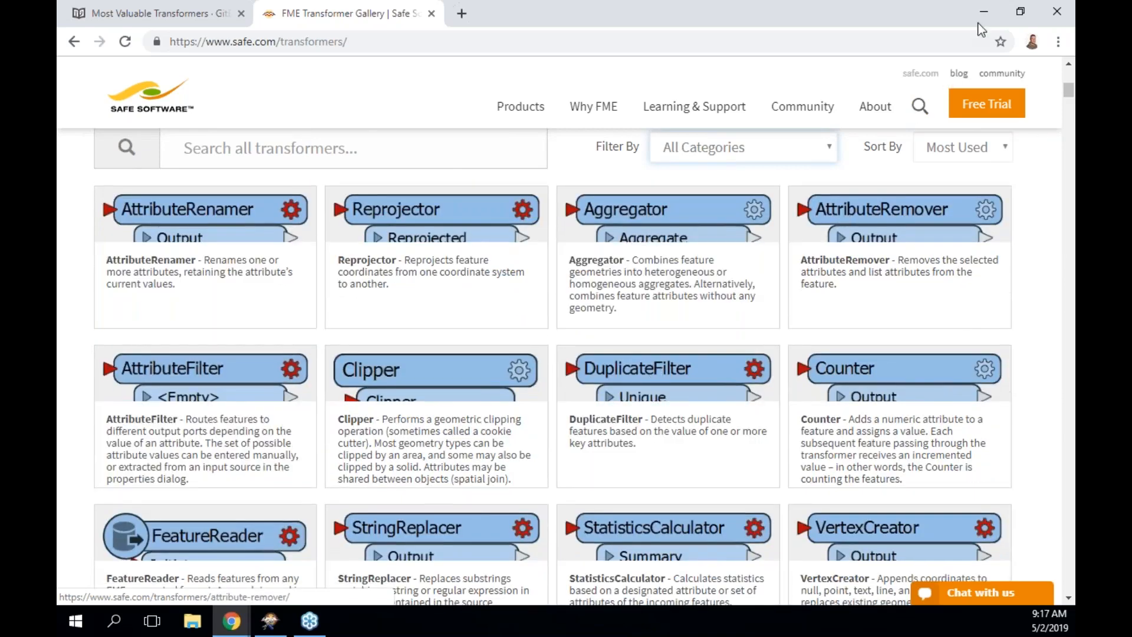
Read through the Most Valuable Transformers manual page.
{"action": "left_click", "coordinate": [160, 15]}
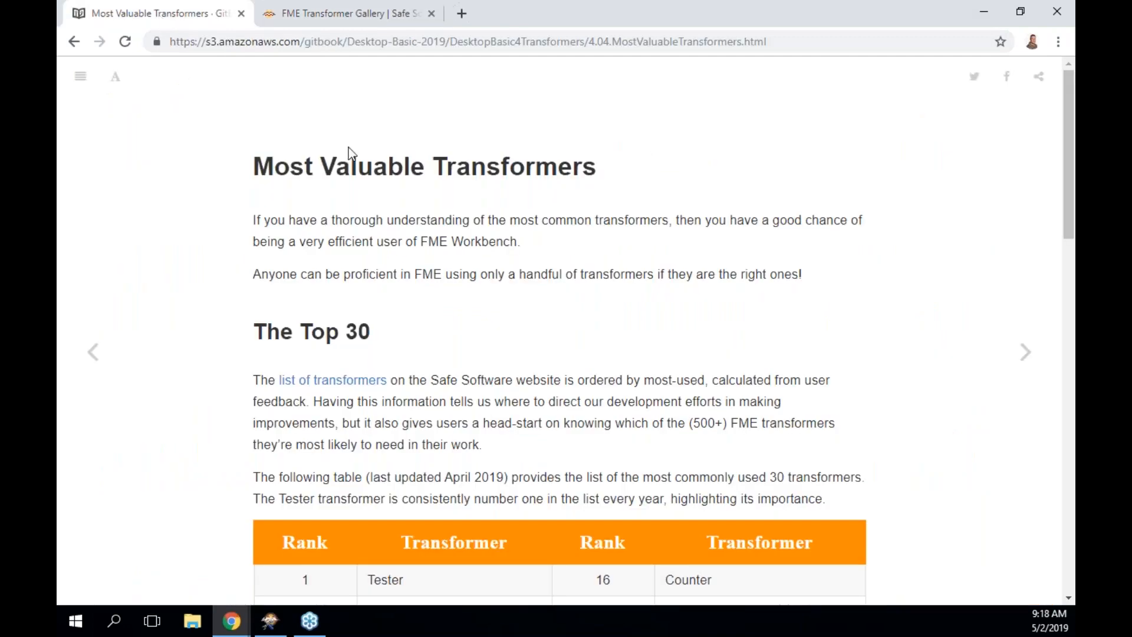
{"action": "scroll", "coordinate": [348, 147], "scroll_direction": "down", "scroll_amount": 15}
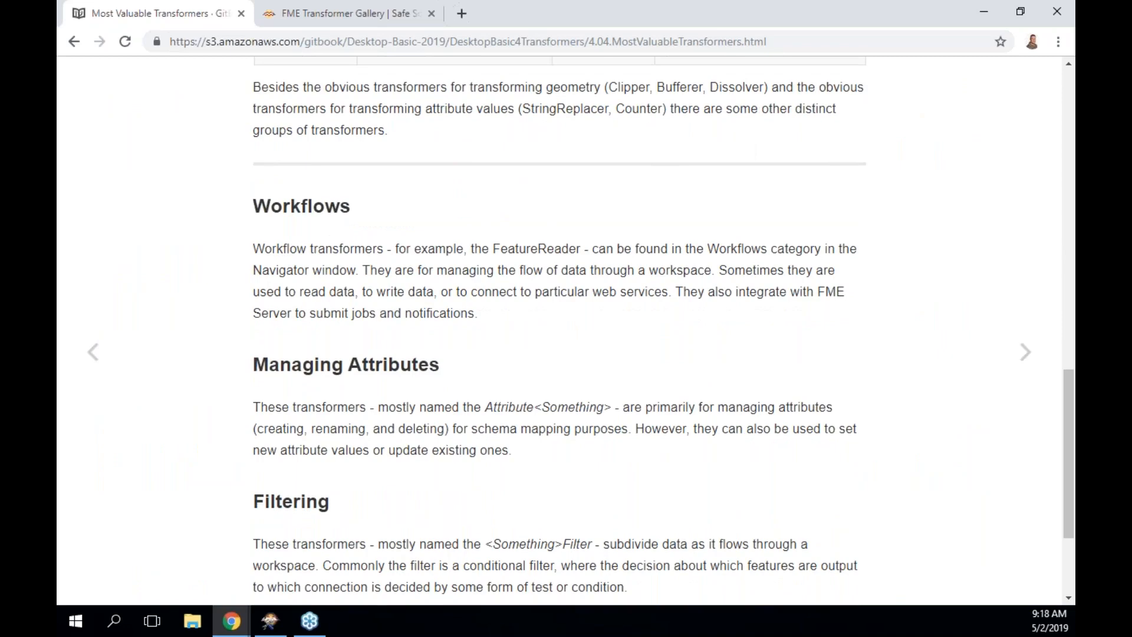
{"action": "scroll", "coordinate": [566, 330], "scroll_direction": "down", "scroll_amount": 3}
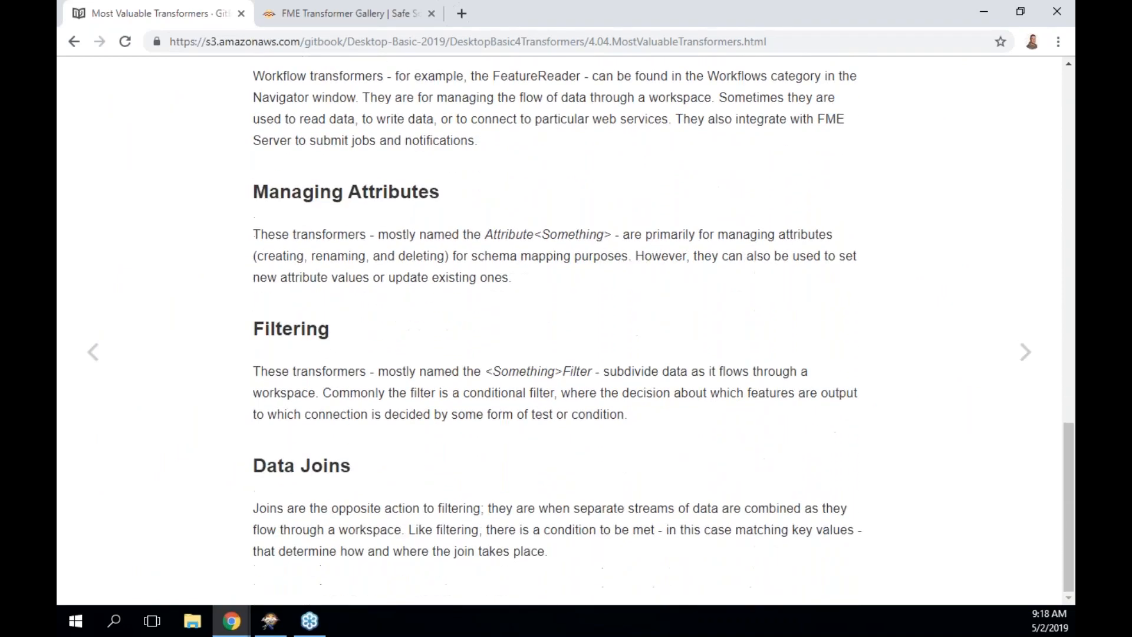
{"action": "scroll", "coordinate": [566, 330], "scroll_direction": "up", "scroll_amount": 3}
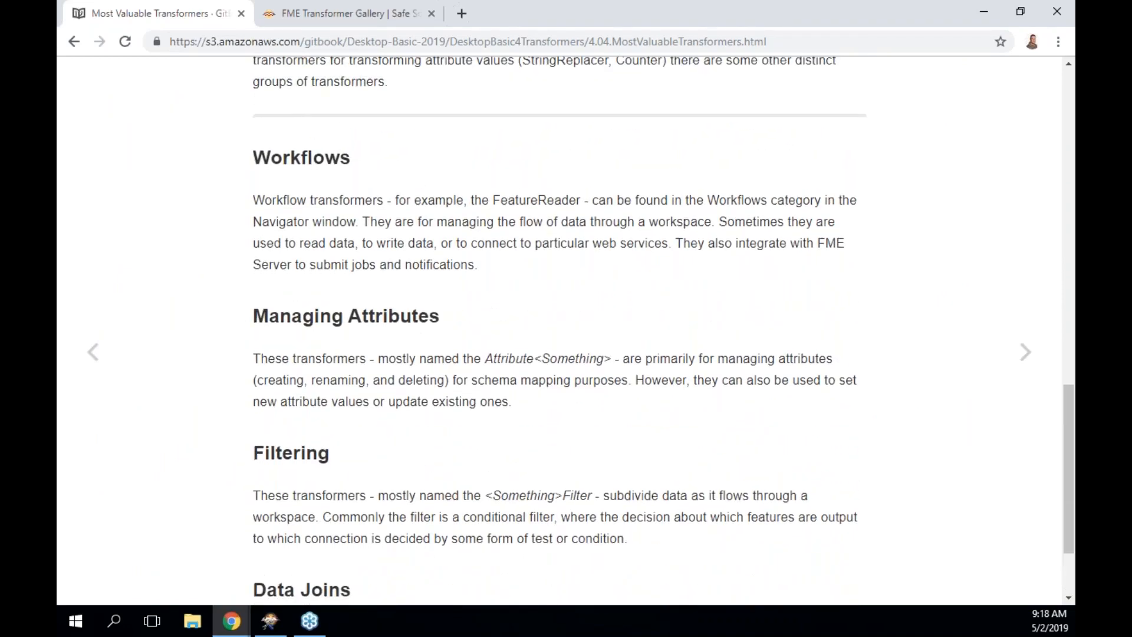
{"action": "scroll", "coordinate": [566, 331], "scroll_direction": "down", "scroll_amount": 1}
{"action": "scroll", "coordinate": [566, 330], "scroll_direction": "down", "scroll_amount": 1}
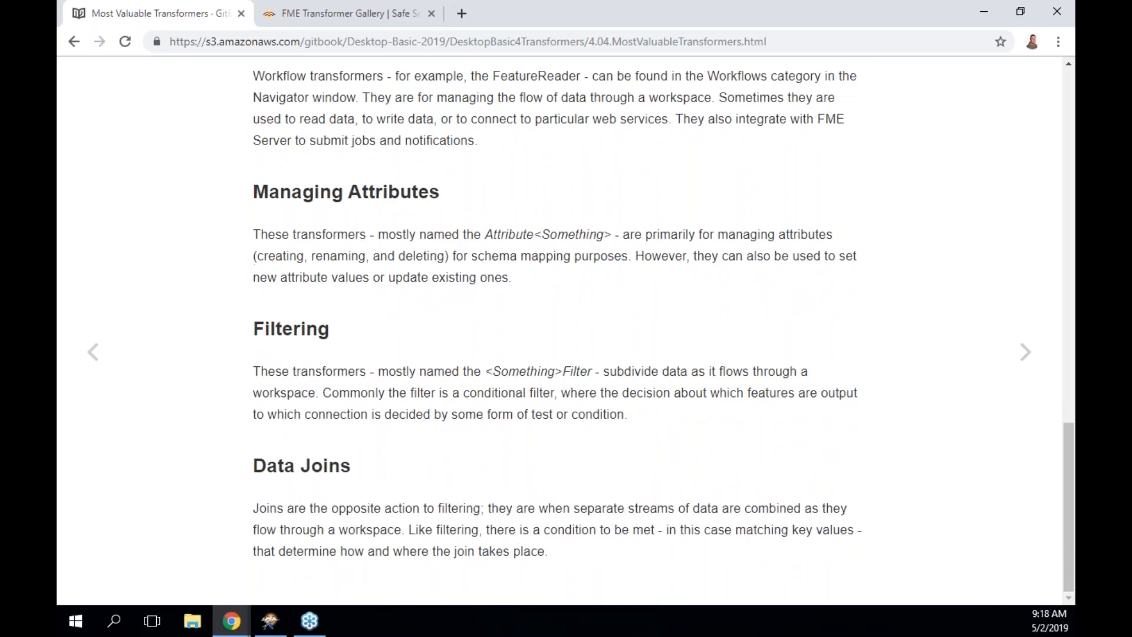
Move on to Exercise 1, read the top-5 Web transformers question, and return to the Transformer Gallery.
{"action": "left_click", "coordinate": [1026, 354]}
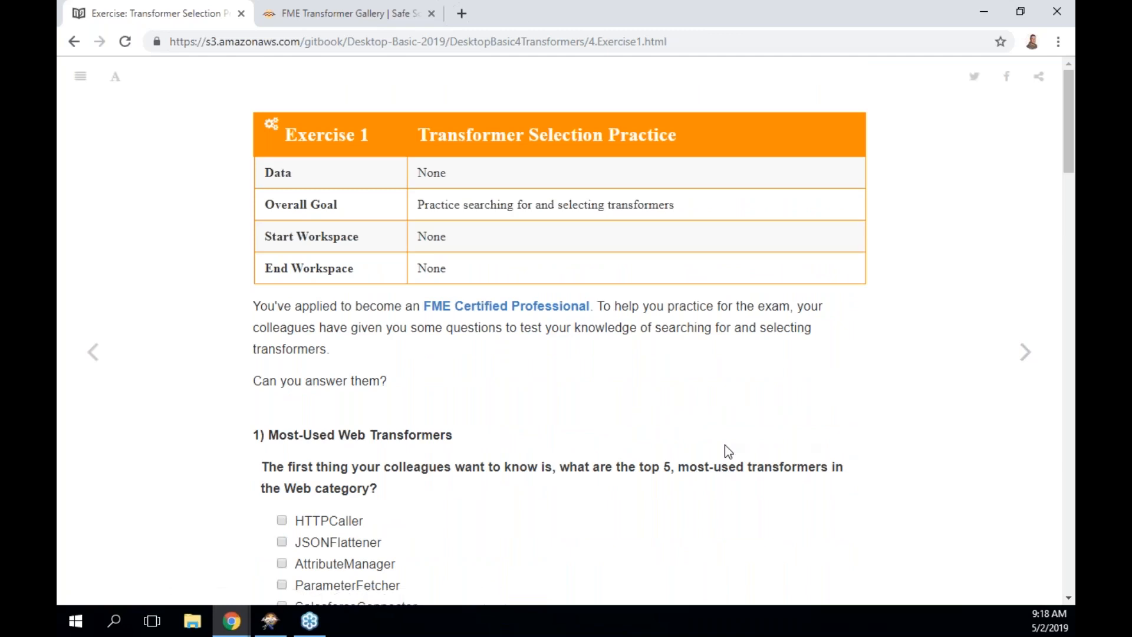
{"action": "scroll", "coordinate": [725, 447], "scroll_direction": "down", "scroll_amount": 1}
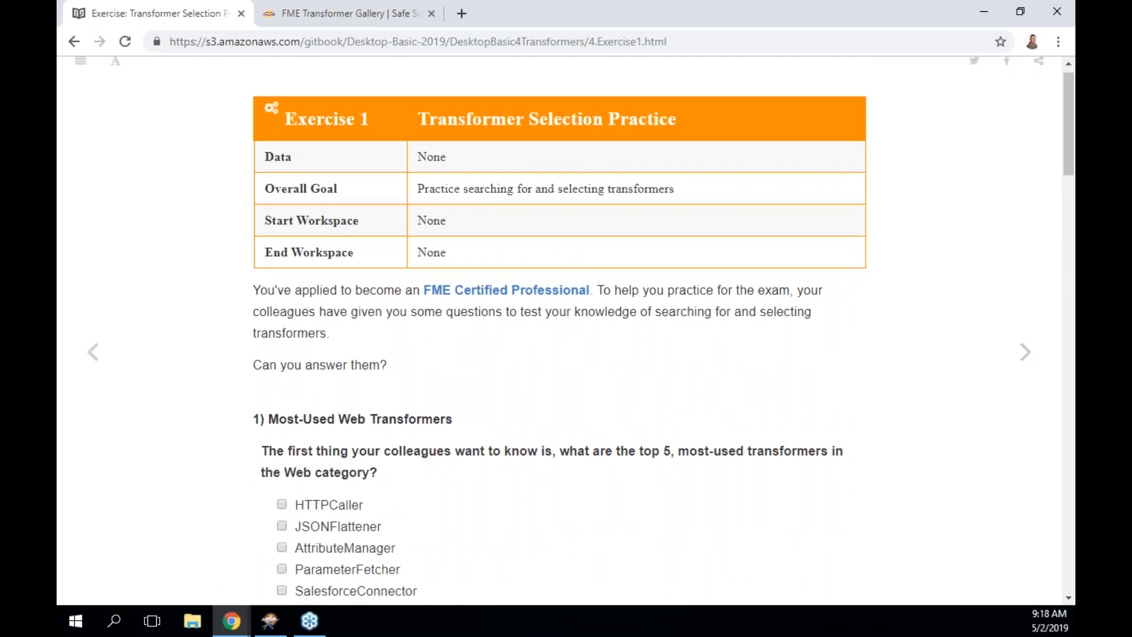
{"action": "scroll", "coordinate": [575, 331], "scroll_direction": "down", "scroll_amount": 2}
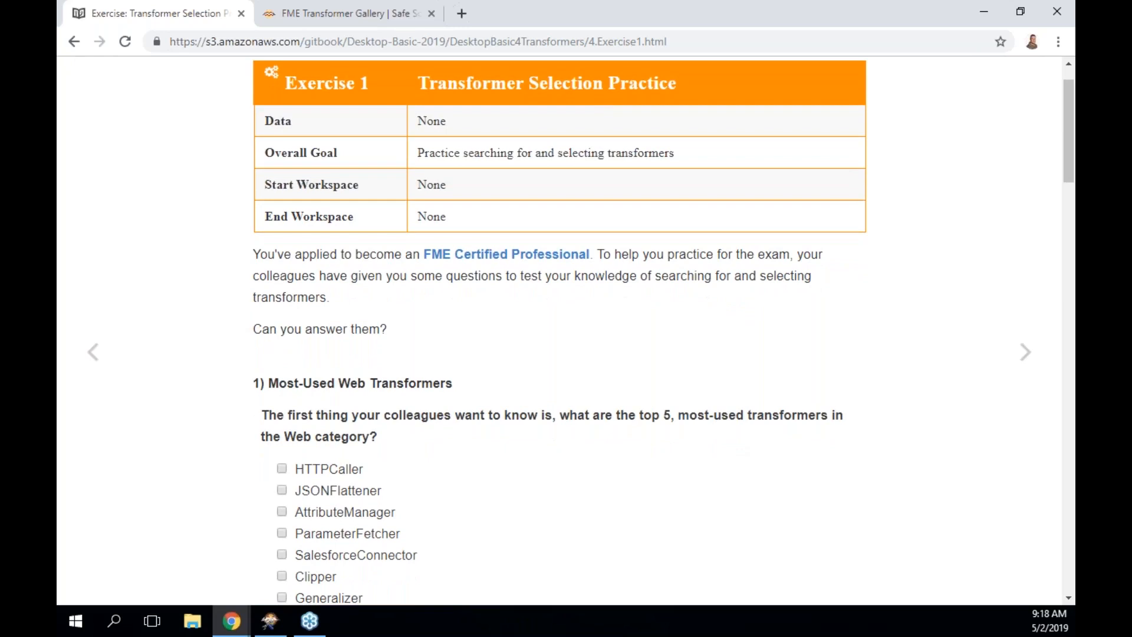
{"action": "left_click", "coordinate": [704, 35]}
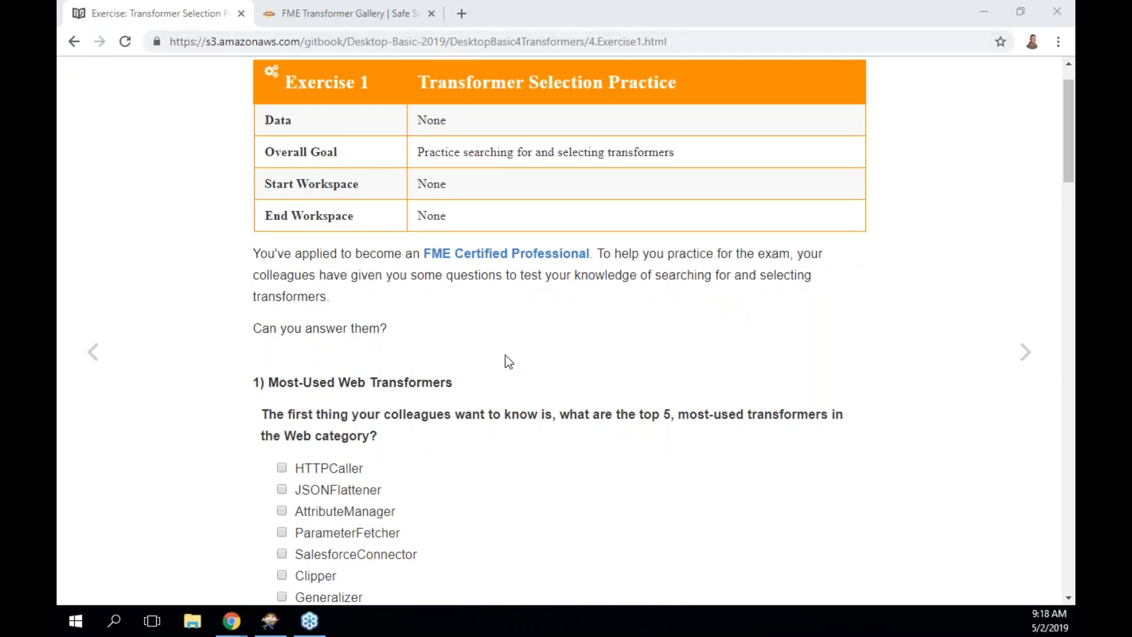
{"action": "scroll", "coordinate": [509, 361], "scroll_direction": "down", "scroll_amount": 1}
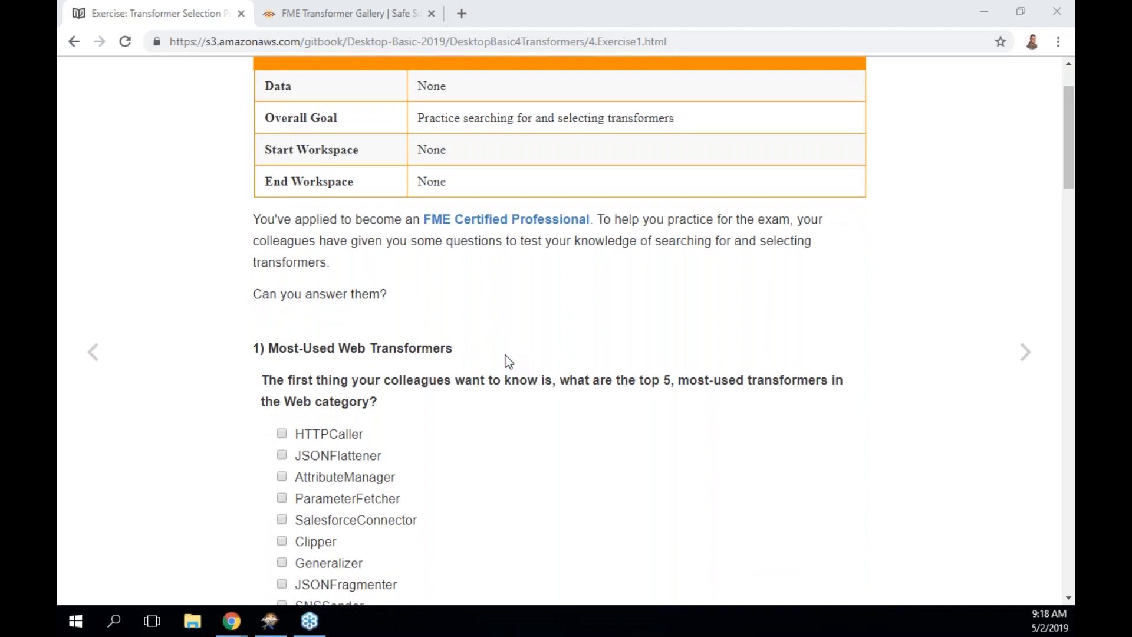
{"action": "scroll", "coordinate": [509, 361], "scroll_direction": "down", "scroll_amount": 3}
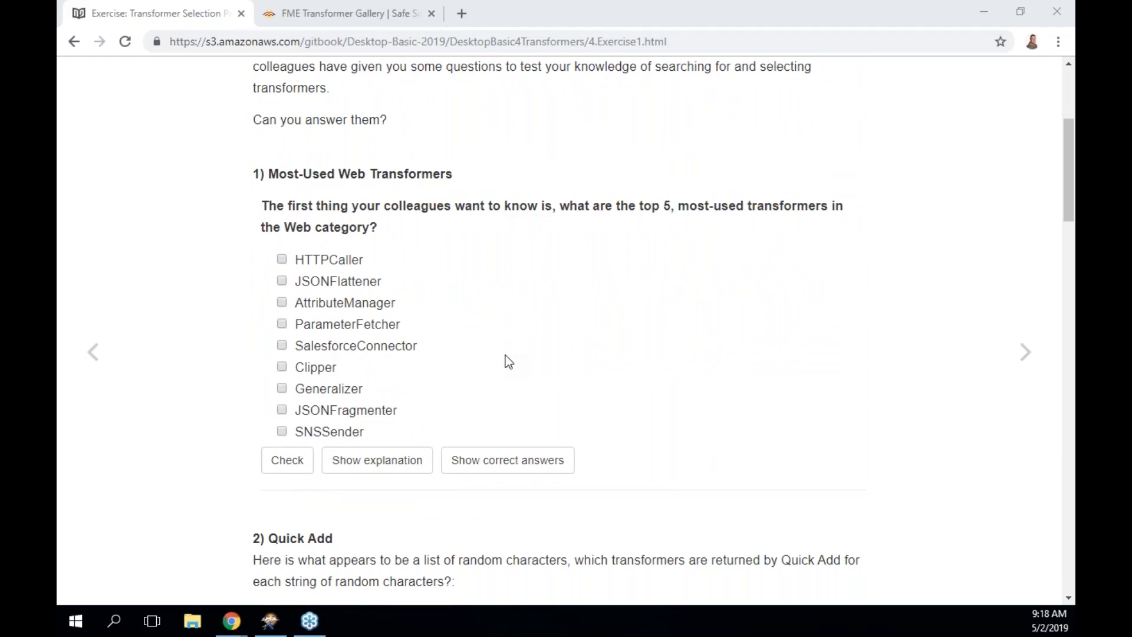
{"action": "left_click", "coordinate": [376, 16]}
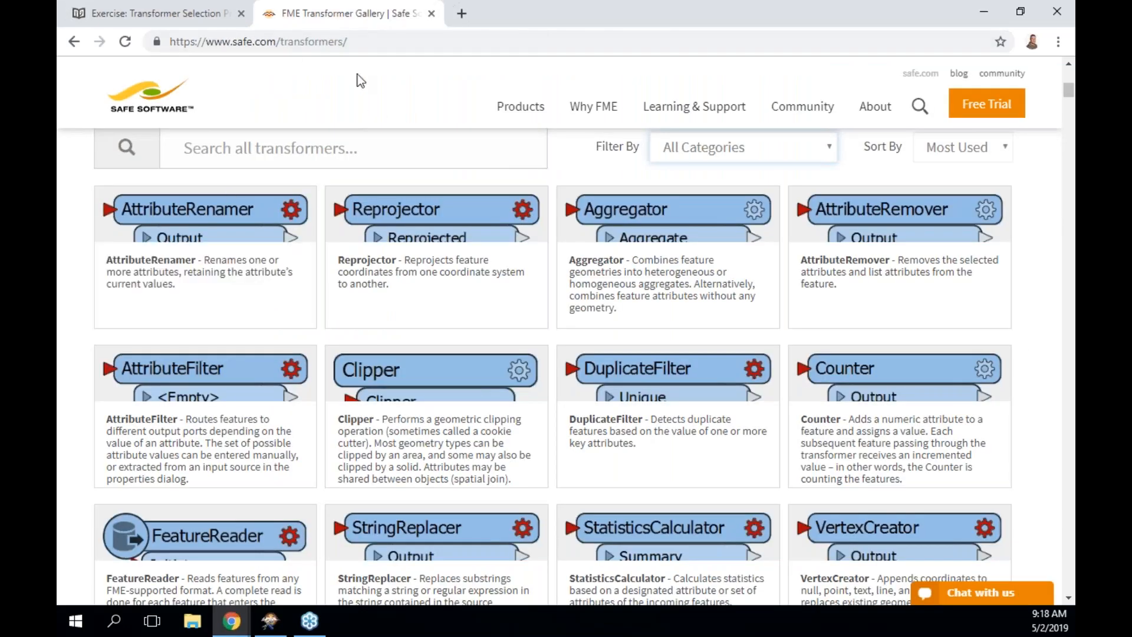
Filter the Transformer Gallery to Web transformers and tick HTTPCaller as the first exercise answer.
{"action": "scroll", "coordinate": [354, 143], "scroll_direction": "up", "scroll_amount": 8}
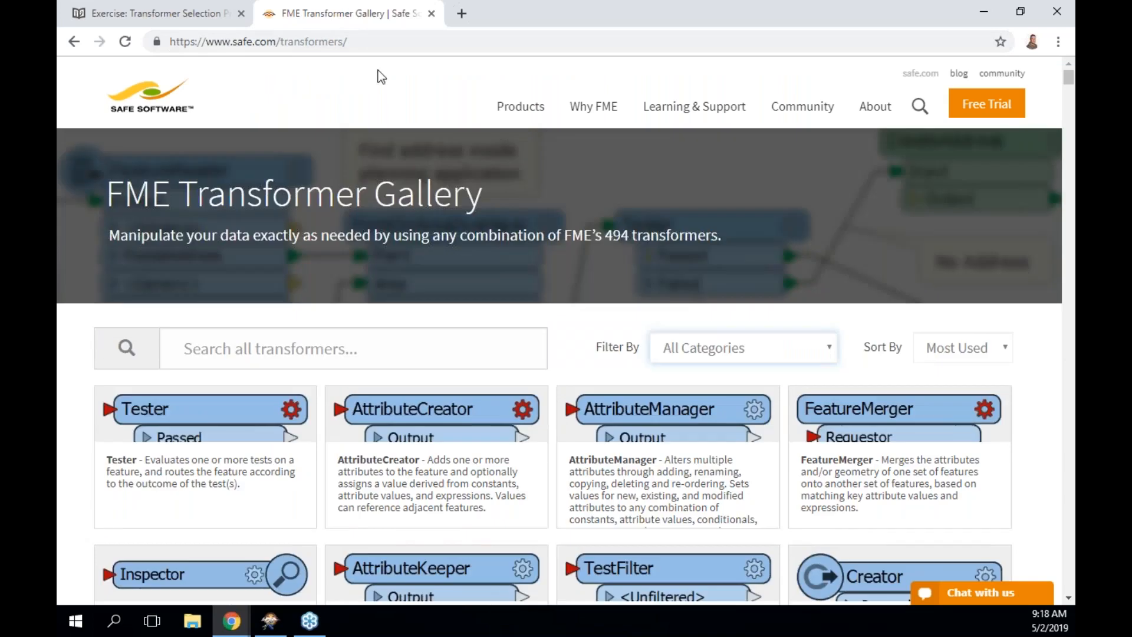
{"action": "left_click", "coordinate": [330, 41]}
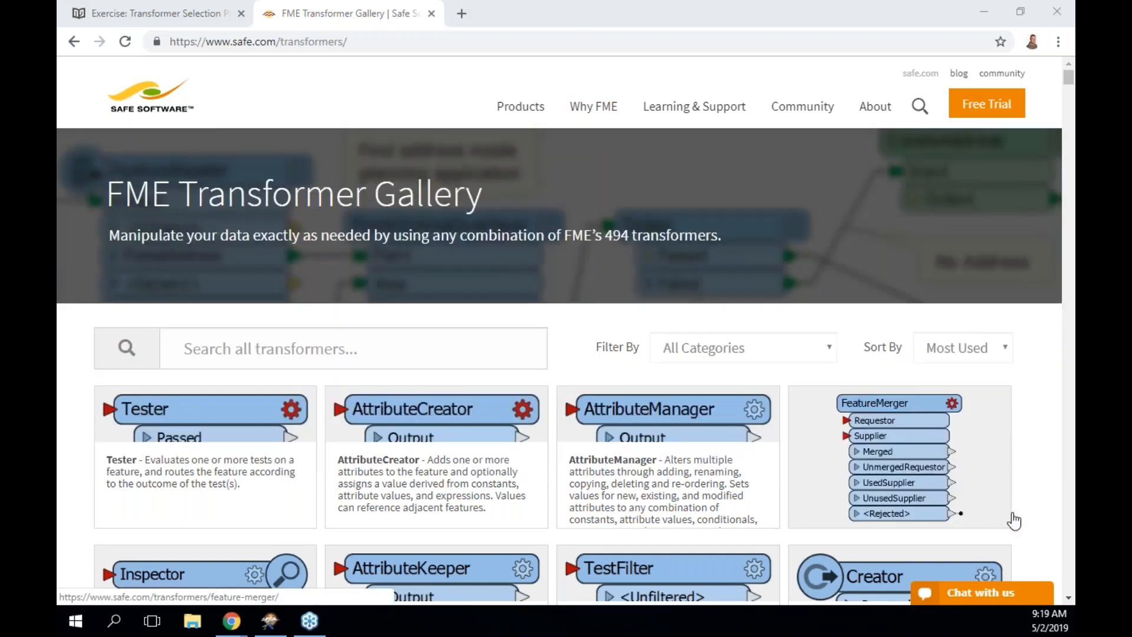
{"action": "left_click", "coordinate": [808, 349]}
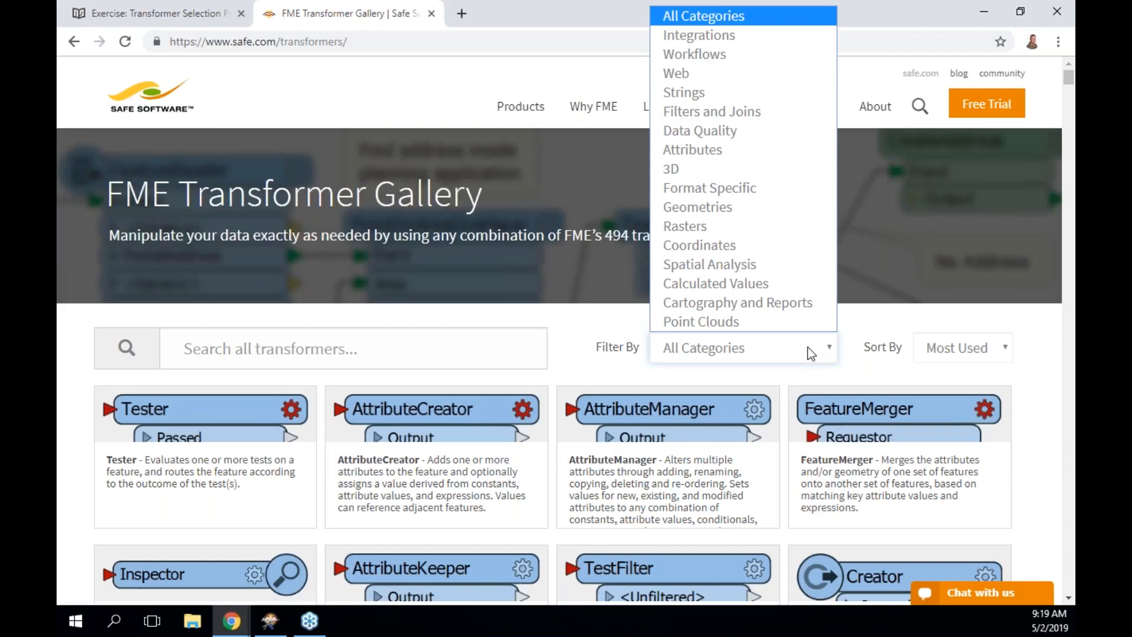
{"action": "left_click", "coordinate": [748, 76]}
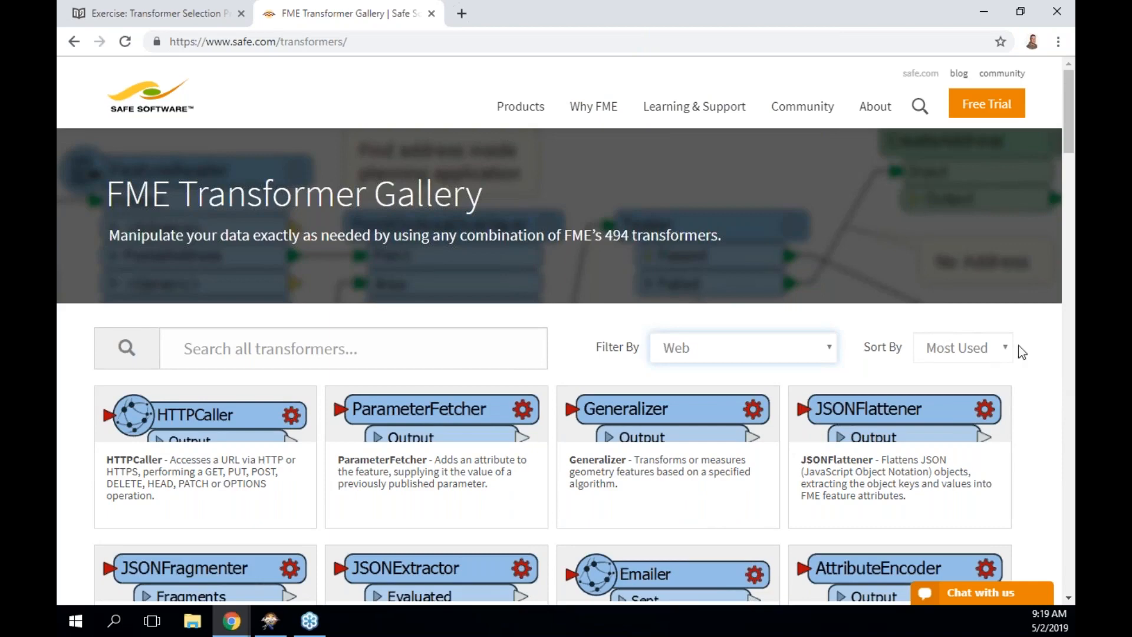
{"action": "scroll", "coordinate": [896, 412], "scroll_direction": "down", "scroll_amount": 1}
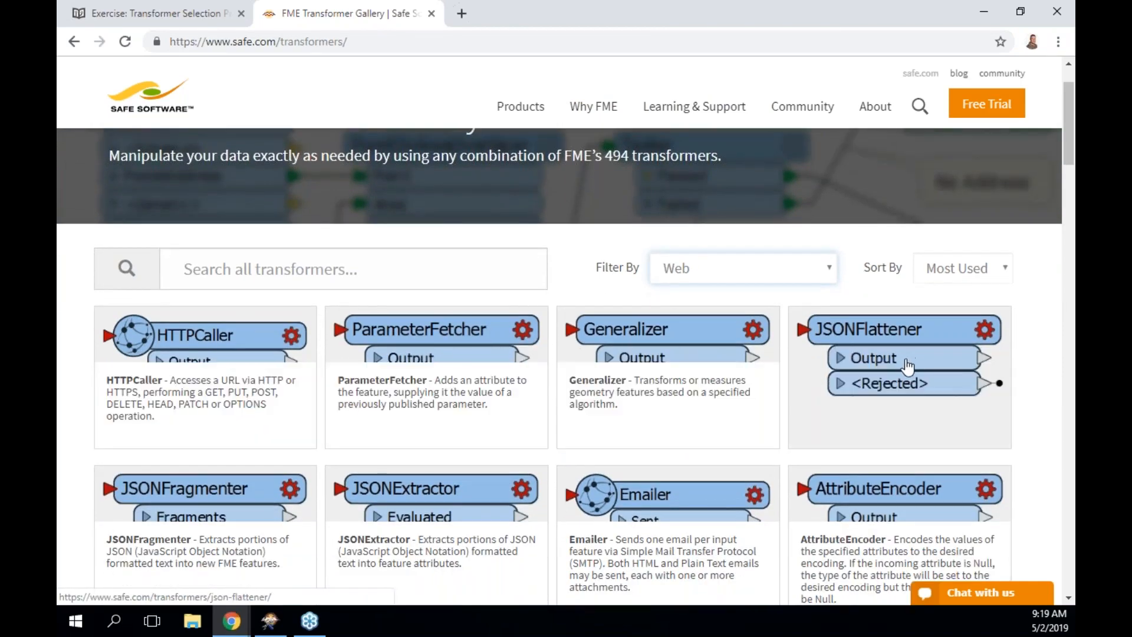
{"action": "left_click", "coordinate": [198, 22]}
{"action": "left_click", "coordinate": [283, 256]}
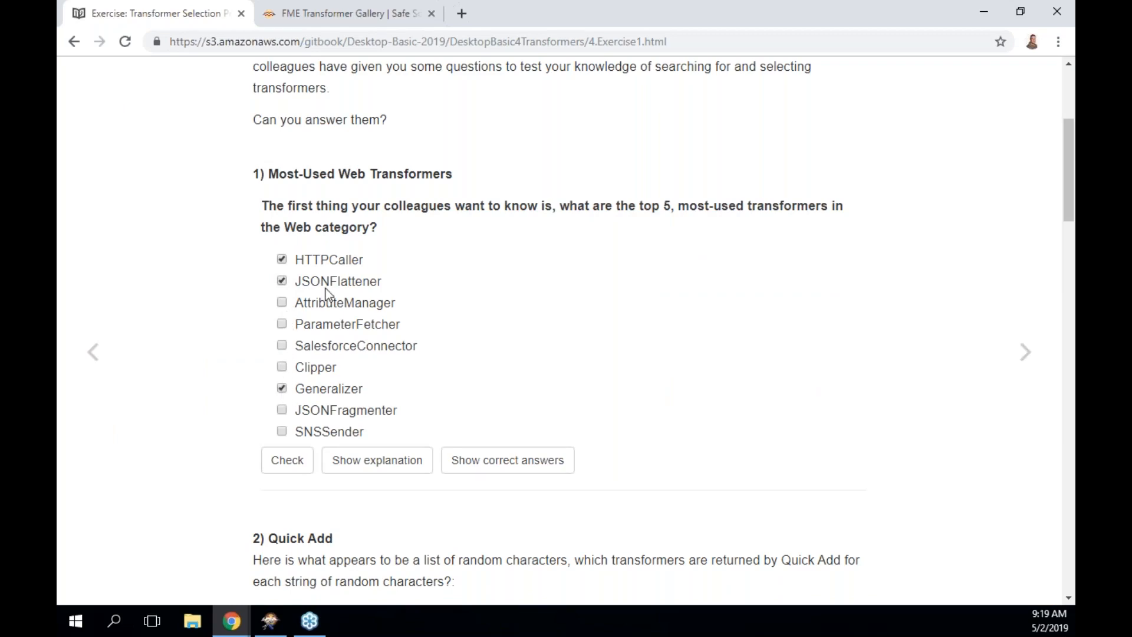
Tick ParameterFetcher and JSONFragmenter too and check that all five Web transformer answers are correct.
{"action": "left_click", "coordinate": [343, 13]}
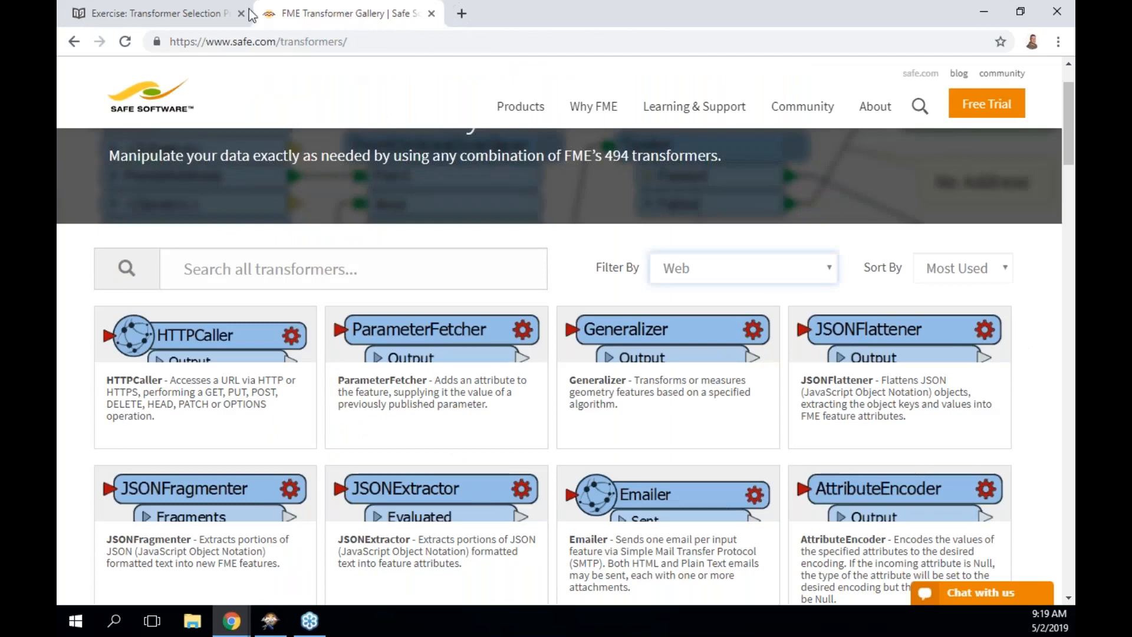
{"action": "left_click", "coordinate": [203, 16]}
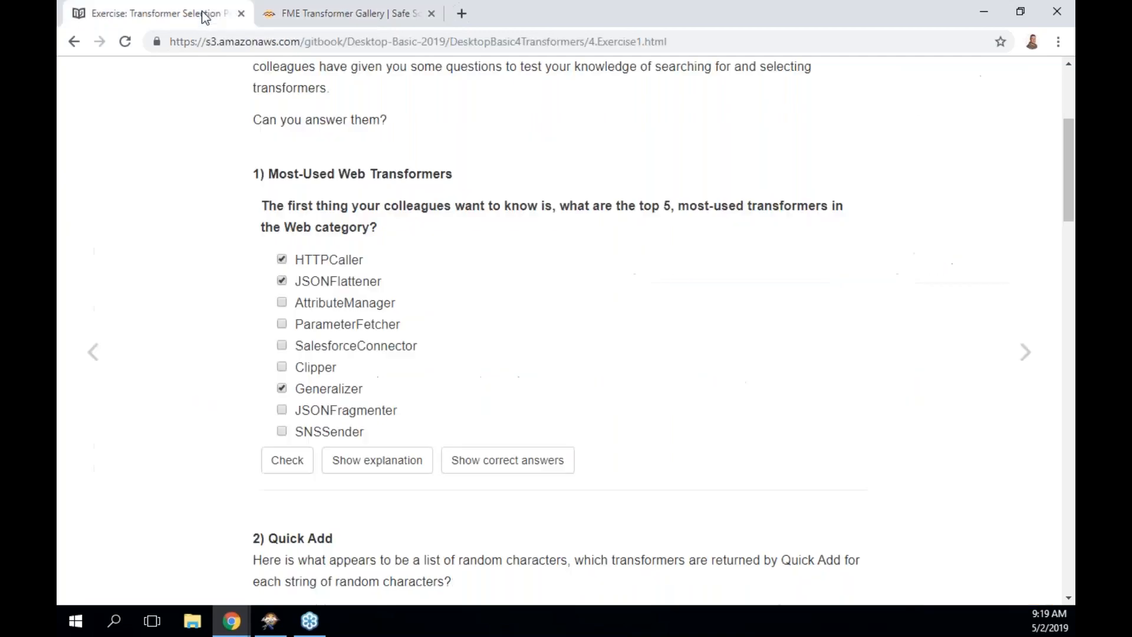
{"action": "left_click", "coordinate": [281, 324]}
{"action": "left_click", "coordinate": [284, 462]}
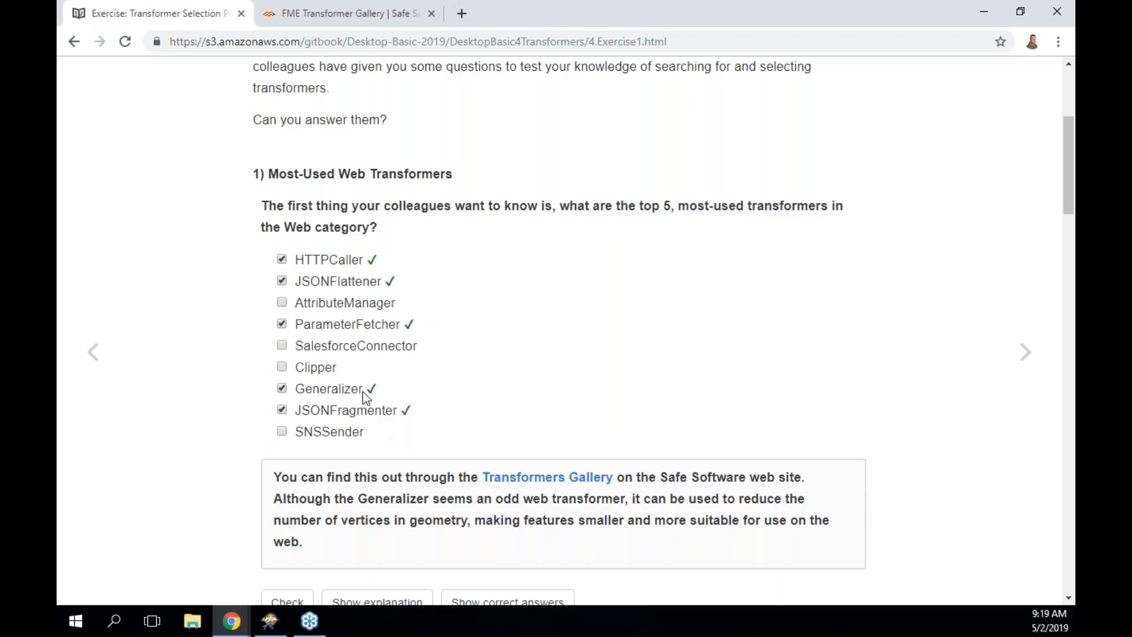
{"action": "scroll", "coordinate": [362, 392], "scroll_direction": "down", "scroll_amount": 1}
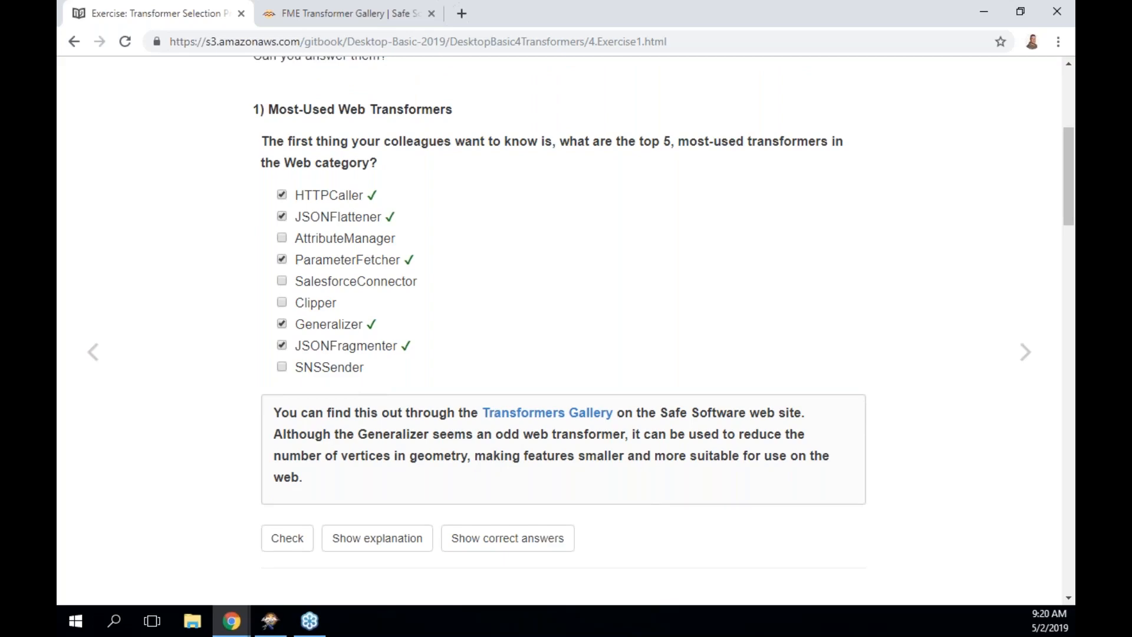
Answer the lineco Quick Add question with LineCombiner, check it, and scroll on to reac.
{"action": "scroll", "coordinate": [566, 331], "scroll_direction": "down", "scroll_amount": 5}
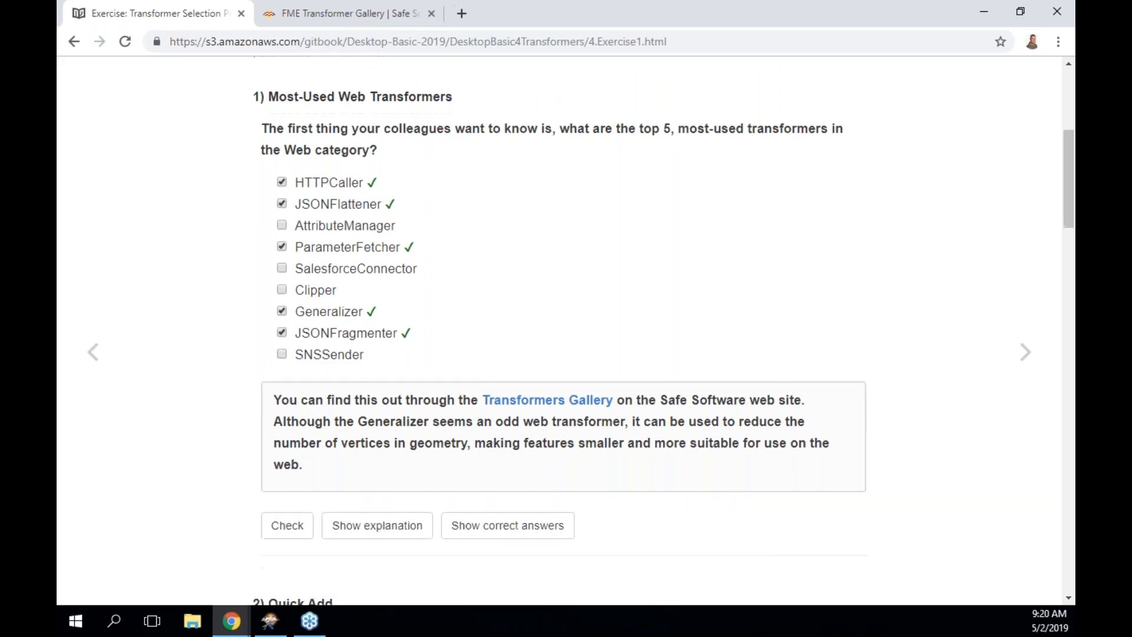
{"action": "scroll", "coordinate": [566, 330], "scroll_direction": "down", "scroll_amount": 4}
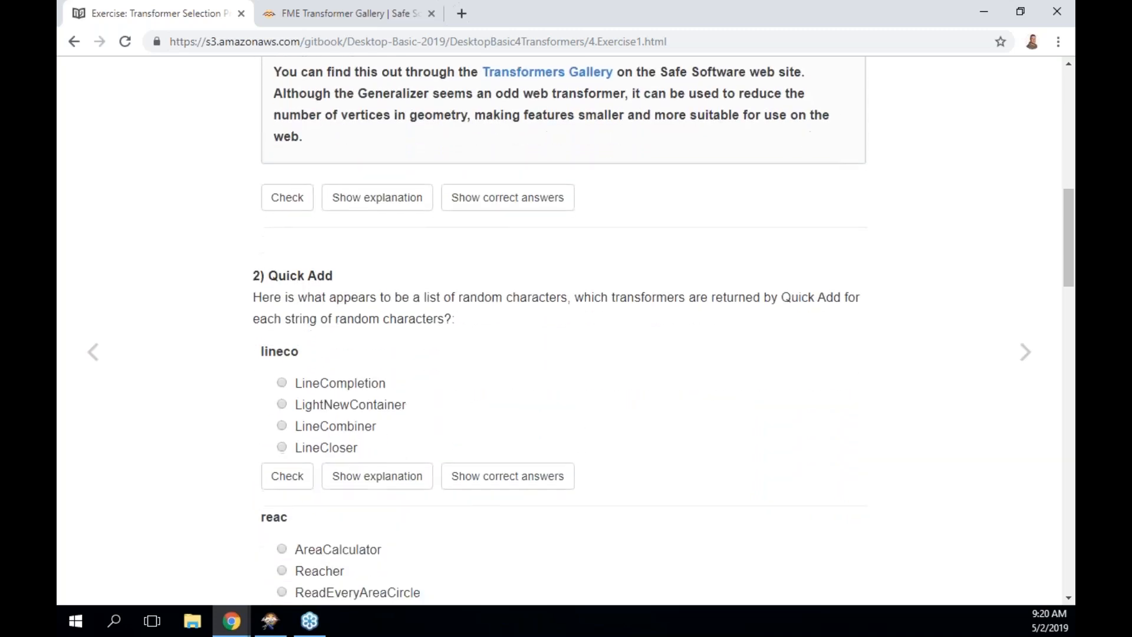
{"action": "scroll", "coordinate": [566, 330], "scroll_direction": "down", "scroll_amount": 1}
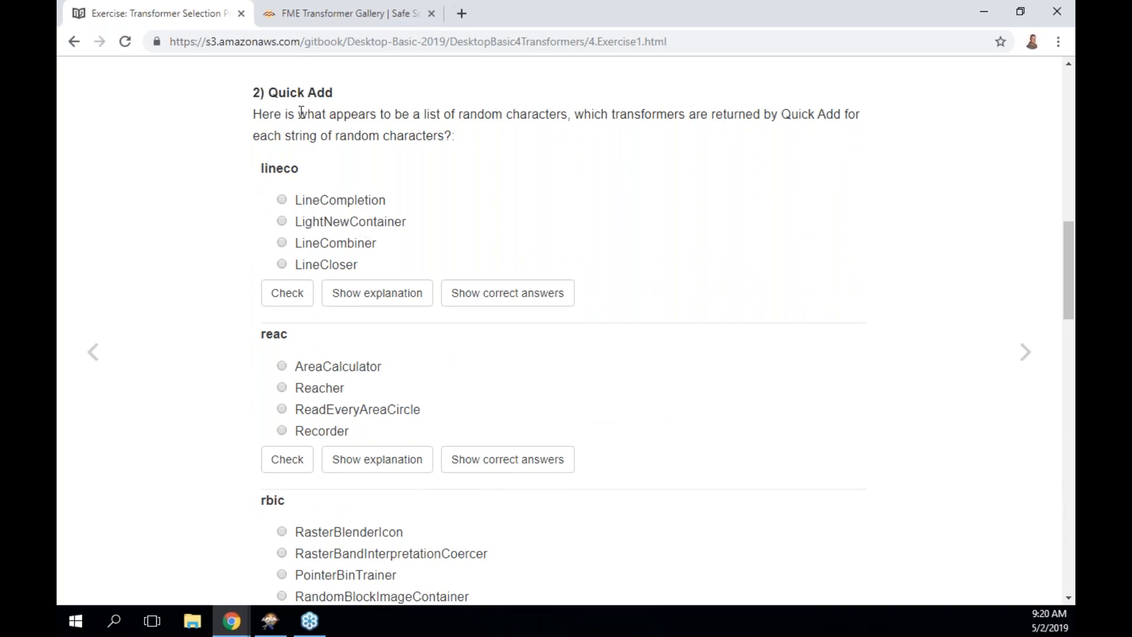
{"action": "left_click_drag", "start_coordinate": [260, 169], "coordinate": [300, 169]}
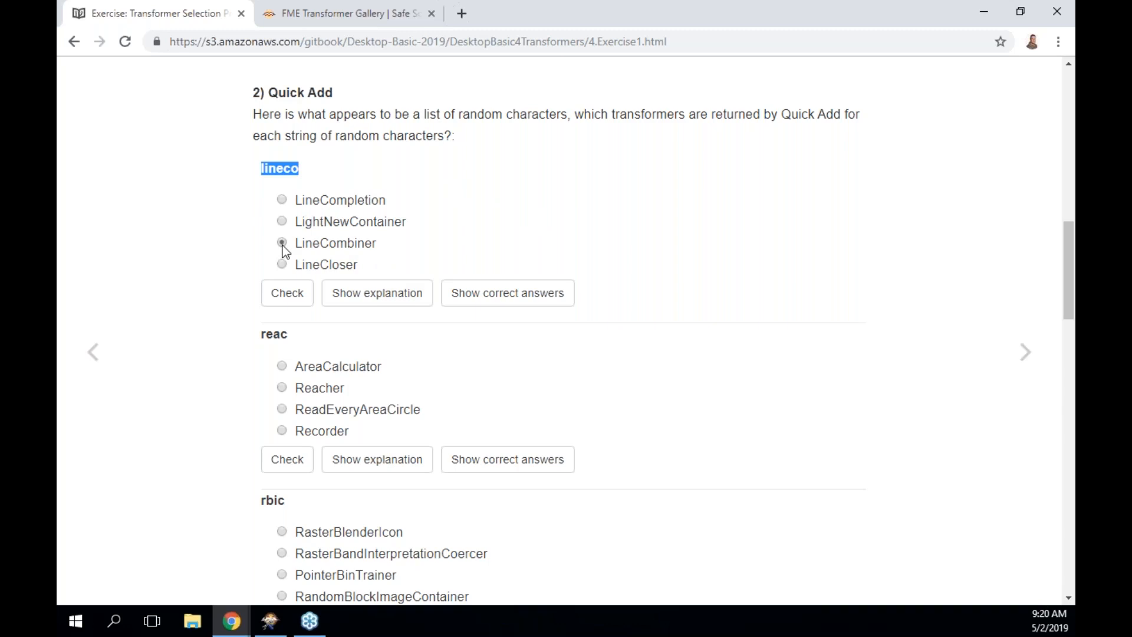
{"action": "left_click", "coordinate": [295, 301]}
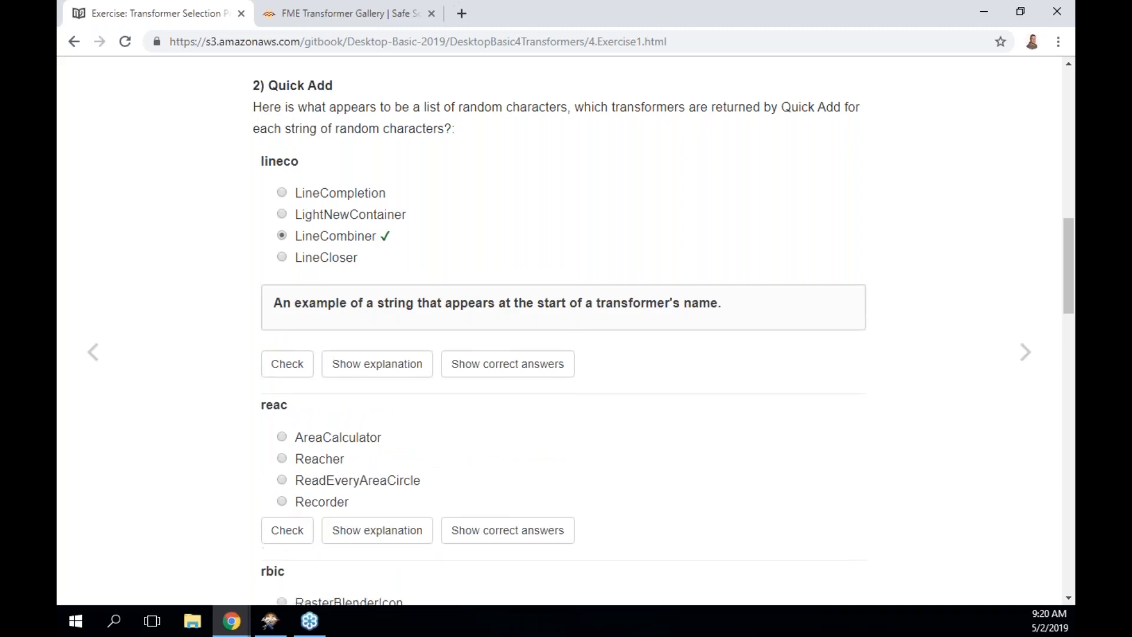
{"action": "scroll", "coordinate": [560, 342], "scroll_direction": "down", "scroll_amount": 4}
{"action": "scroll", "coordinate": [560, 342], "scroll_direction": "down", "scroll_amount": 2}
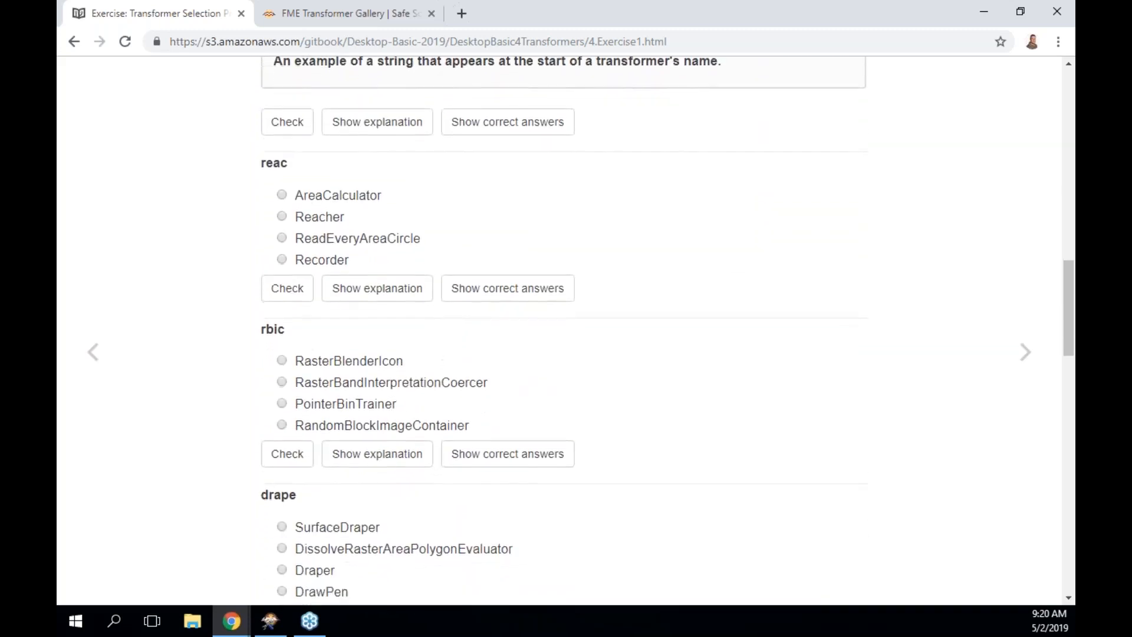
{"action": "scroll", "coordinate": [560, 342], "scroll_direction": "down", "scroll_amount": 1}
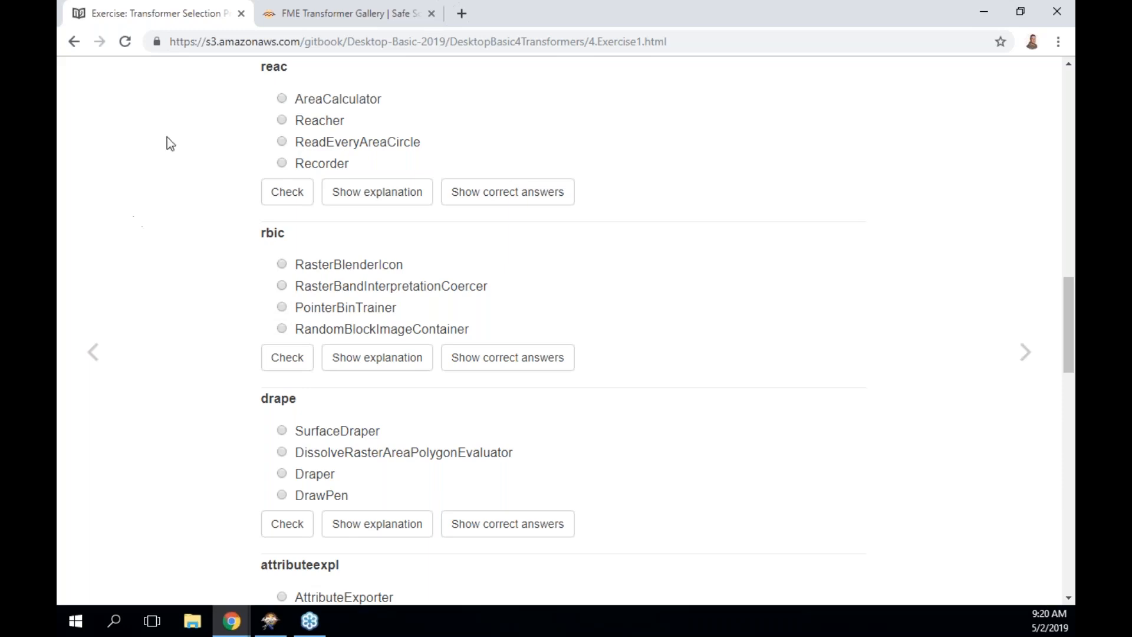
Answer reac with AreaCalculator and rbic with RasterBandInterpretationCoercer, checking both.
{"action": "left_click", "coordinate": [282, 99]}
{"action": "left_click", "coordinate": [294, 198]}
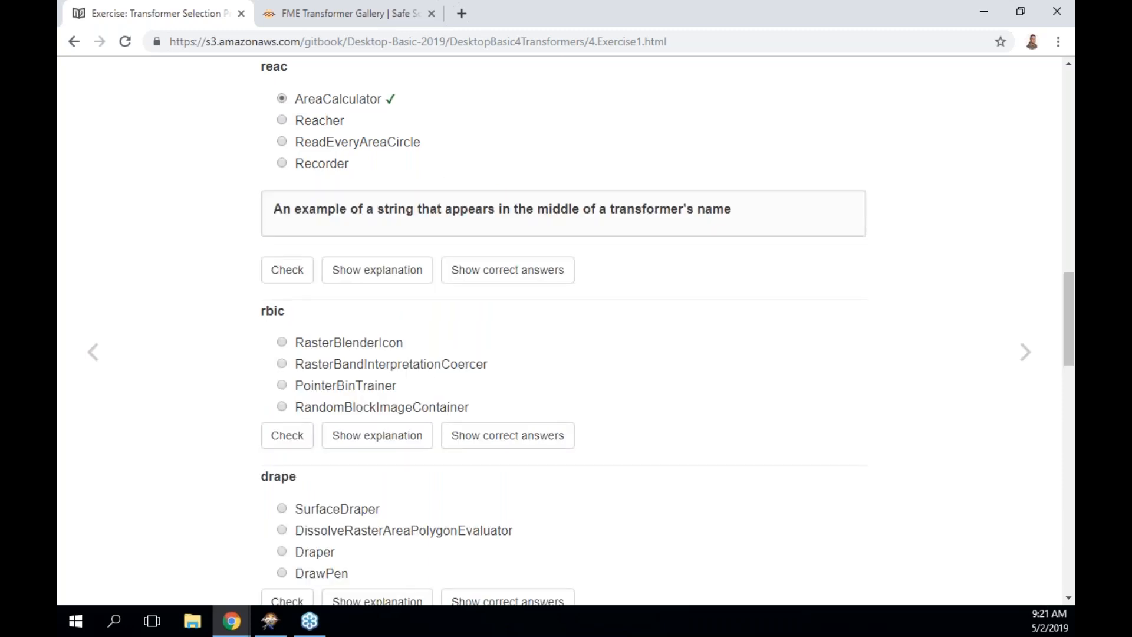
{"action": "scroll", "coordinate": [565, 330], "scroll_direction": "down", "scroll_amount": 2}
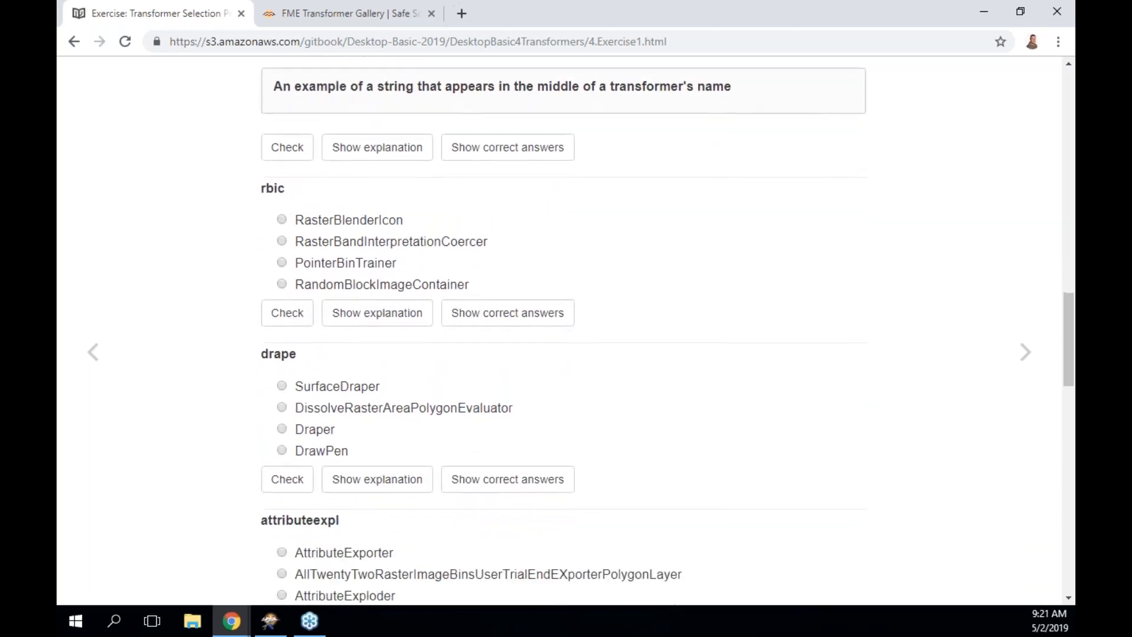
{"action": "scroll", "coordinate": [565, 330], "scroll_direction": "down", "scroll_amount": 2}
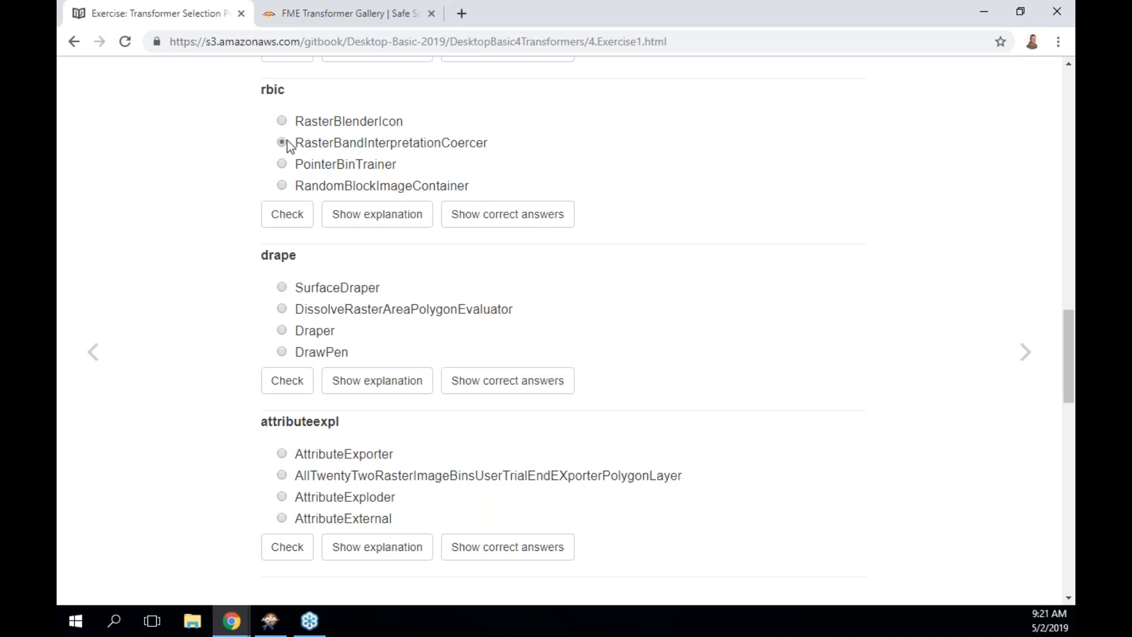
{"action": "left_click", "coordinate": [289, 219]}
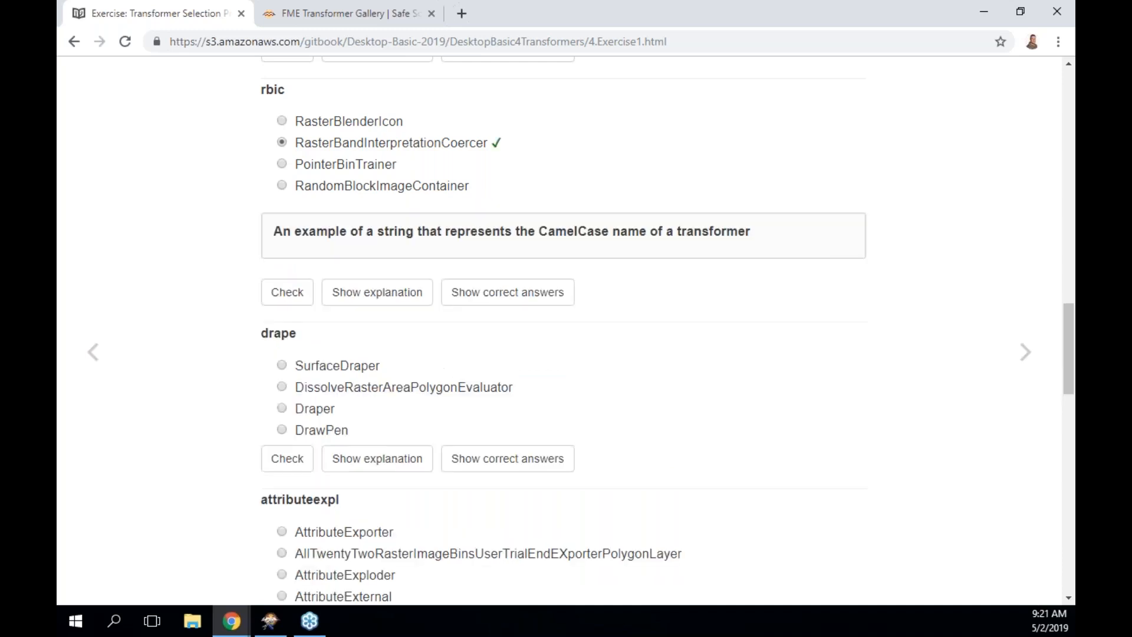
{"action": "scroll", "coordinate": [565, 330], "scroll_direction": "down", "scroll_amount": 3}
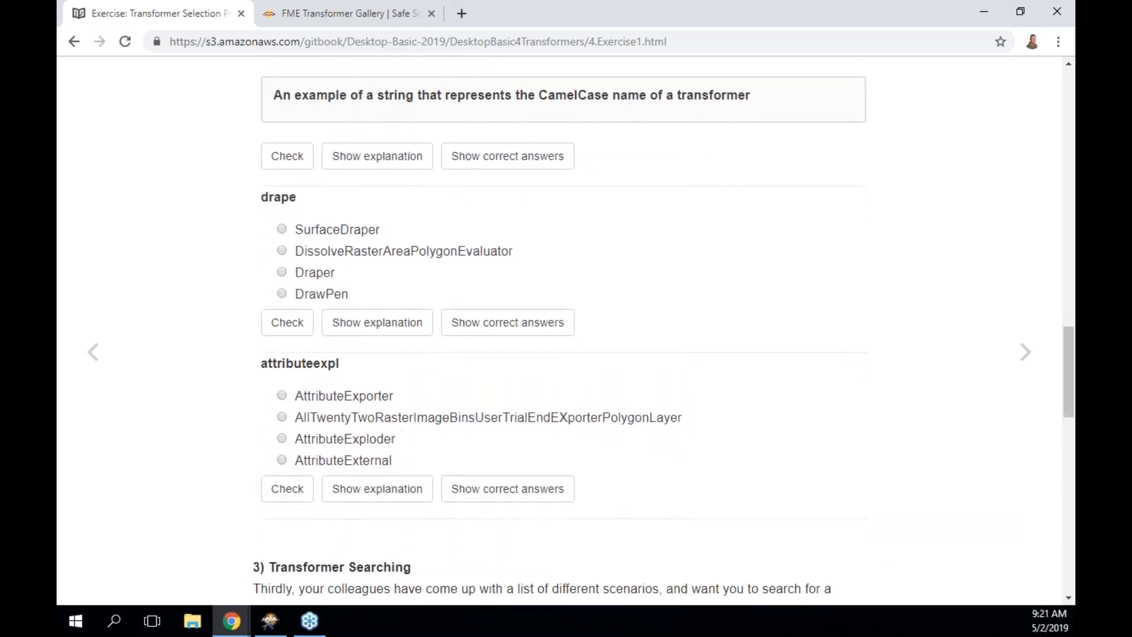
Answer the drape question with SurfaceDraper and check it.
{"action": "scroll", "coordinate": [565, 330], "scroll_direction": "down", "scroll_amount": 1}
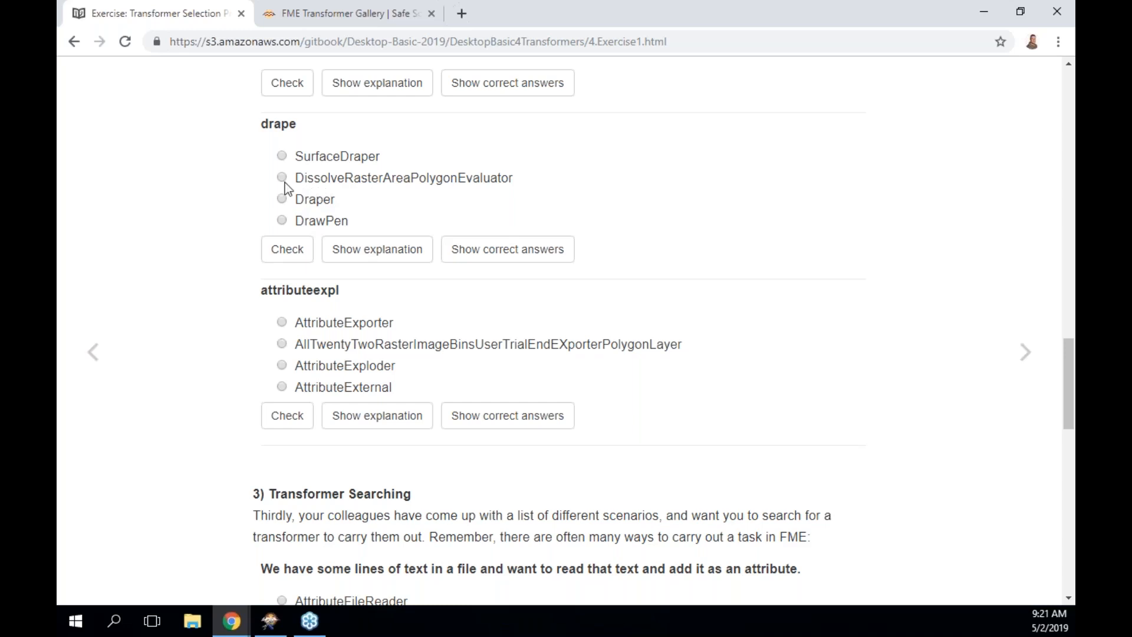
{"action": "left_click", "coordinate": [281, 156]}
{"action": "left_click", "coordinate": [288, 250]}
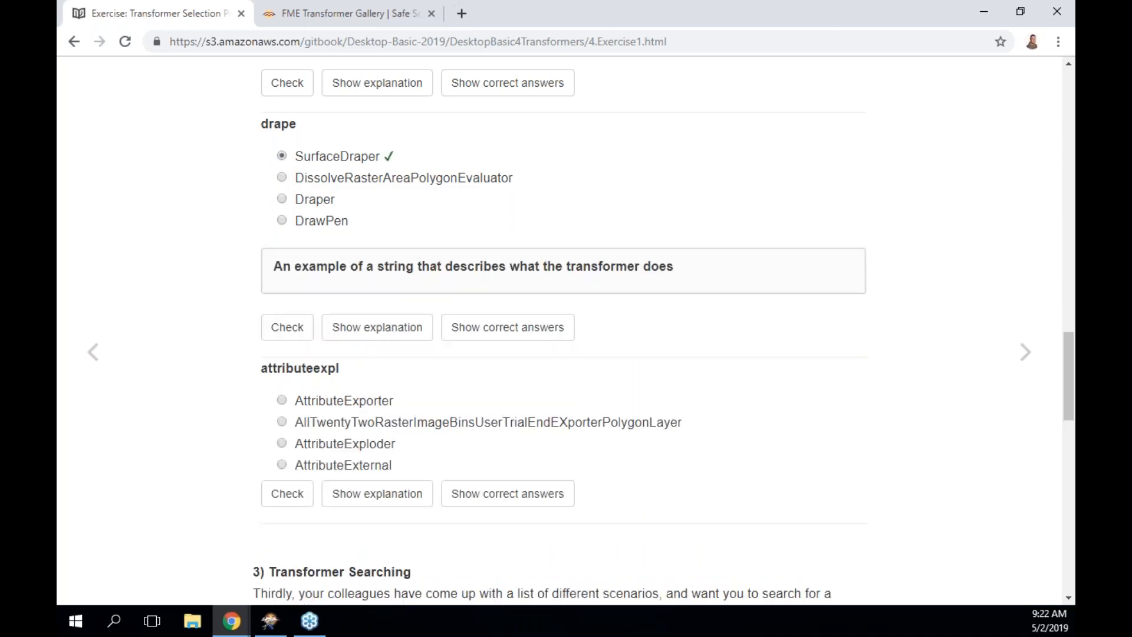
Check AttributeExploder for the attributeexpl question, confirmed correct.
{"action": "scroll", "coordinate": [563, 330], "scroll_direction": "down", "scroll_amount": 3}
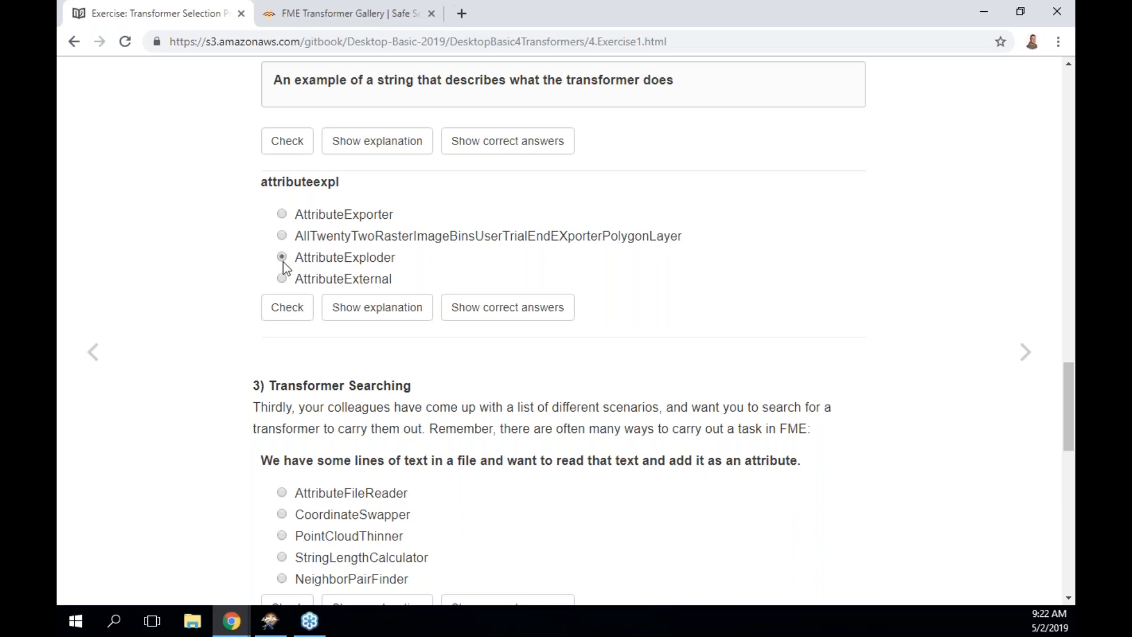
{"action": "left_click", "coordinate": [293, 317]}
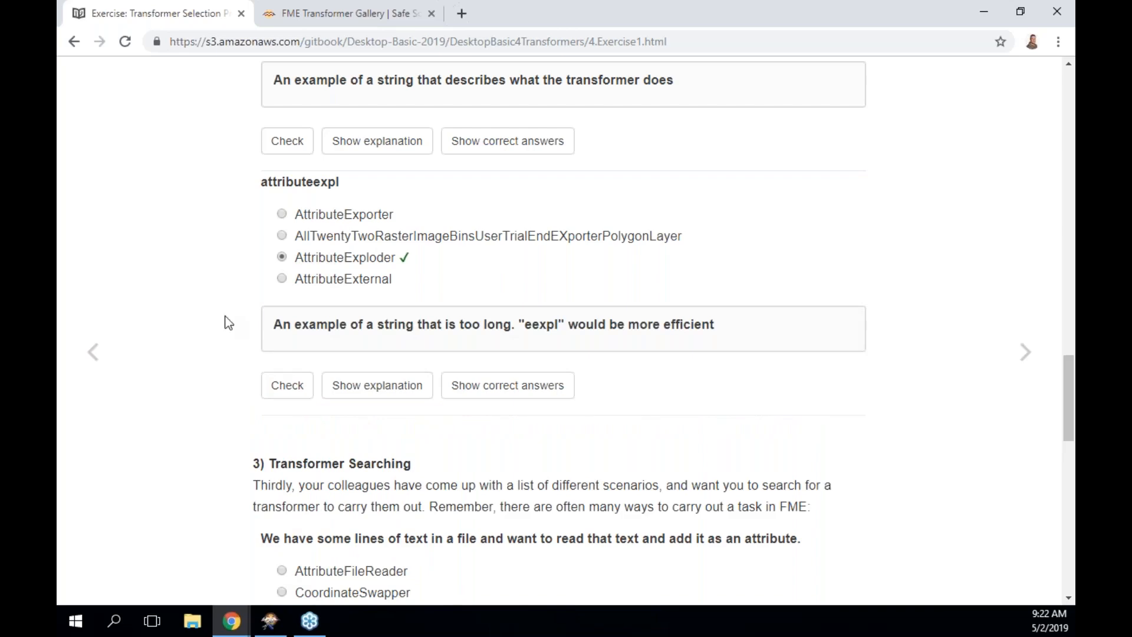
{"action": "left_click", "coordinate": [269, 626]}
Search Workbench Quick Add for 'eep' and 'explo' to see matches, then return to the exercise.
{"action": "left_click", "coordinate": [681, 243]}
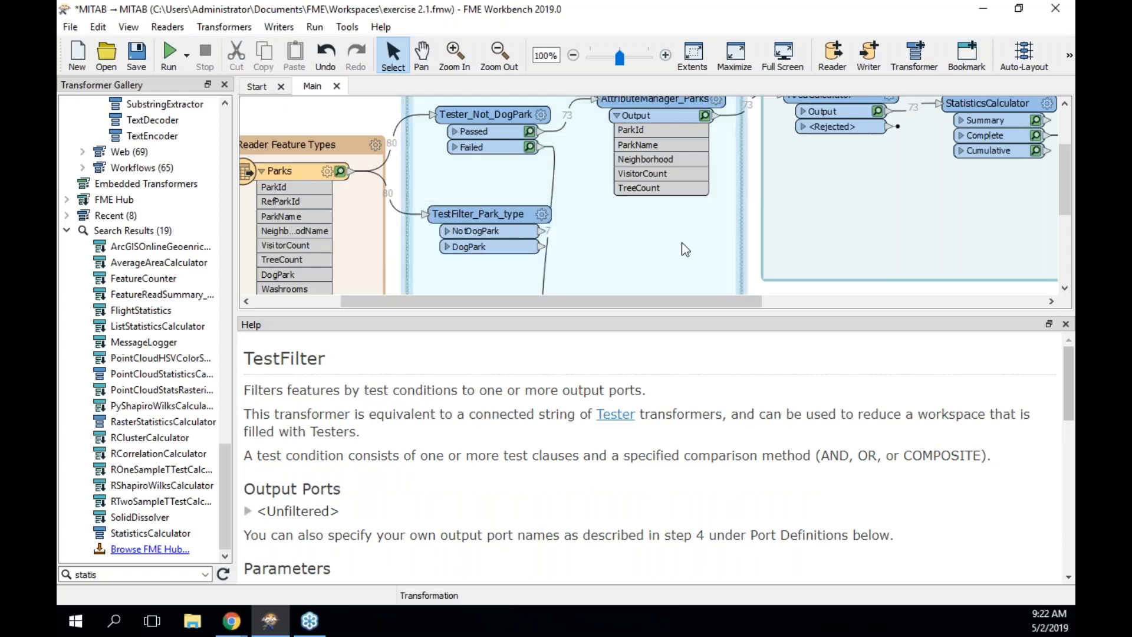
{"action": "type", "text": "eep"}
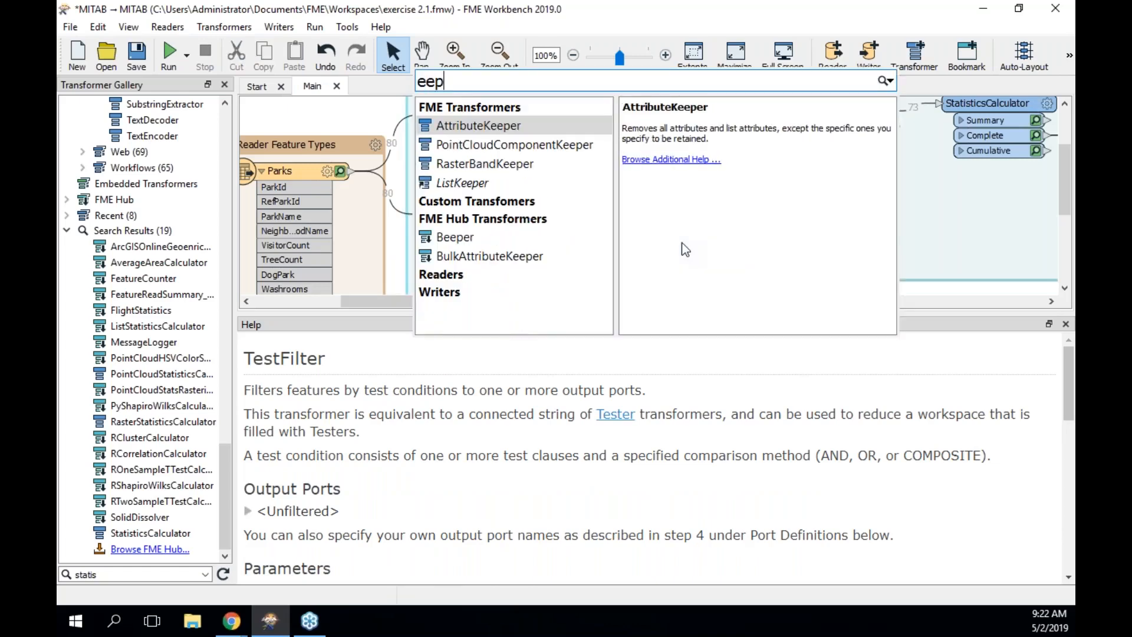
{"action": "key", "text": "BackSpace"}
{"action": "key", "text": "BackSpace"}
{"action": "key", "text": "BackSpace"}
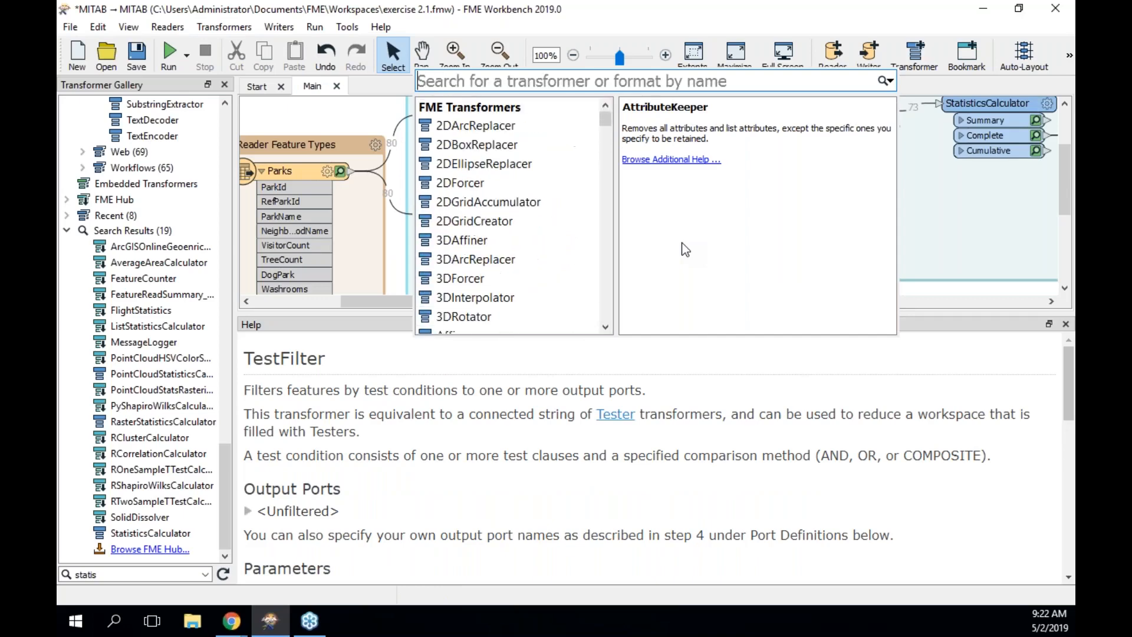
{"action": "type", "text": "explo"}
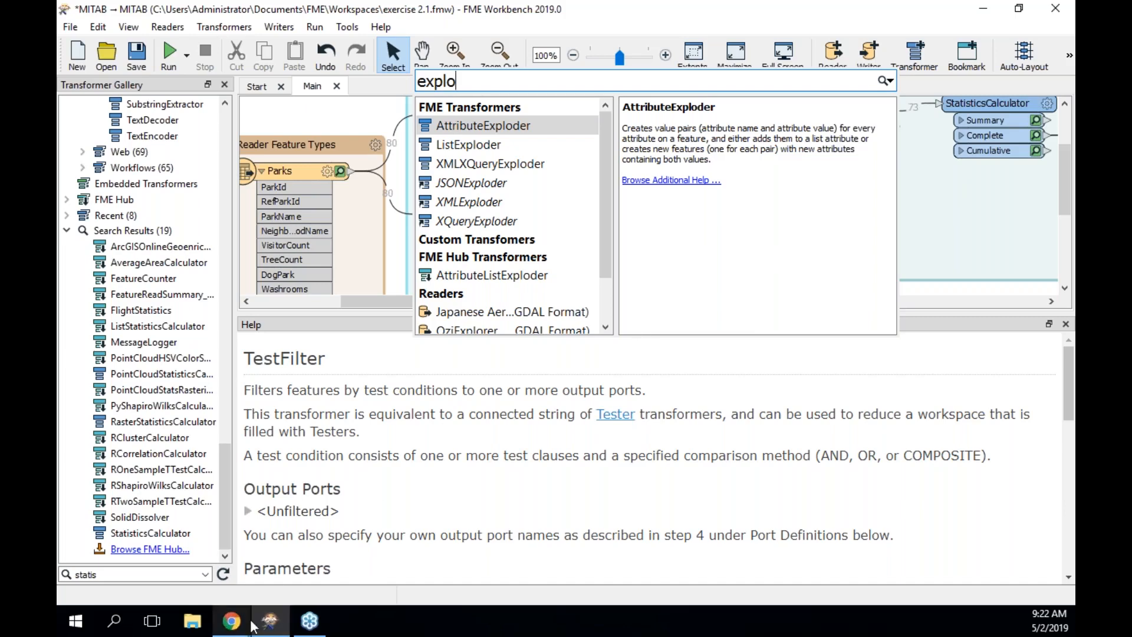
{"action": "left_click", "coordinate": [233, 627]}
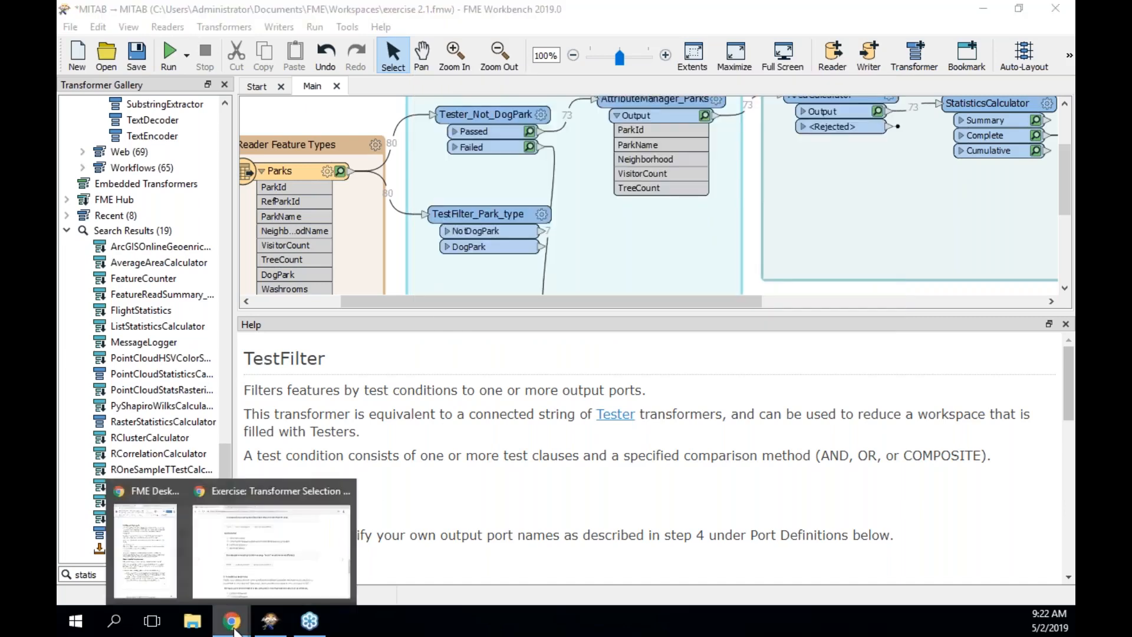
{"action": "left_click", "coordinate": [253, 565]}
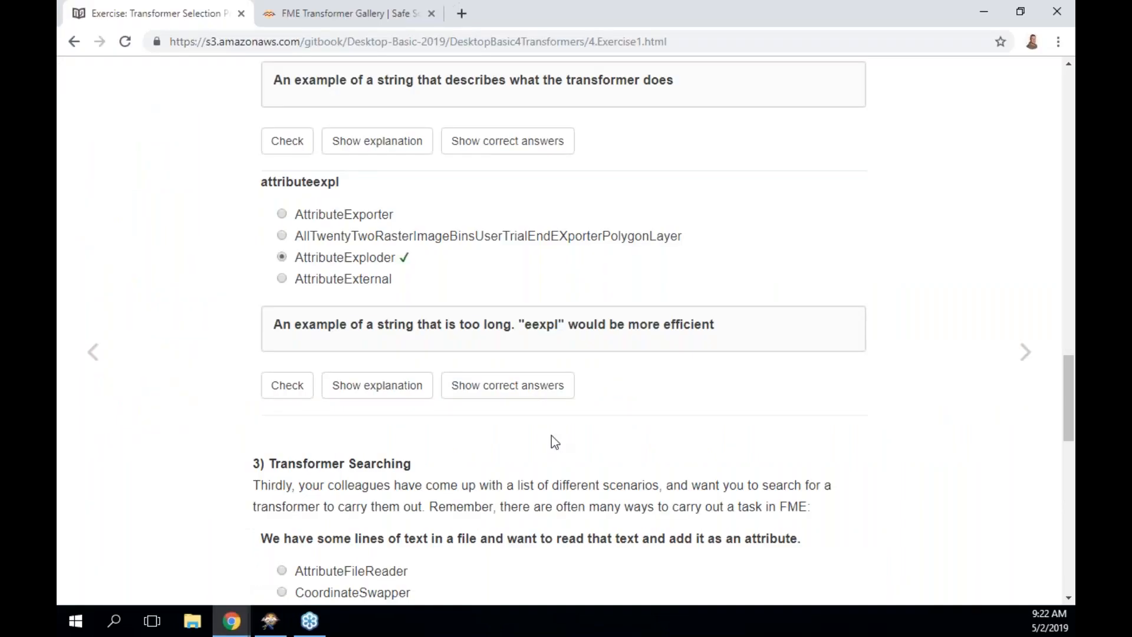
Answer the text-file question with AttributeFileReader, check it, then pick CoordinateSwapper for X/Z transposing.
{"action": "scroll", "coordinate": [584, 437], "scroll_direction": "down", "scroll_amount": 4}
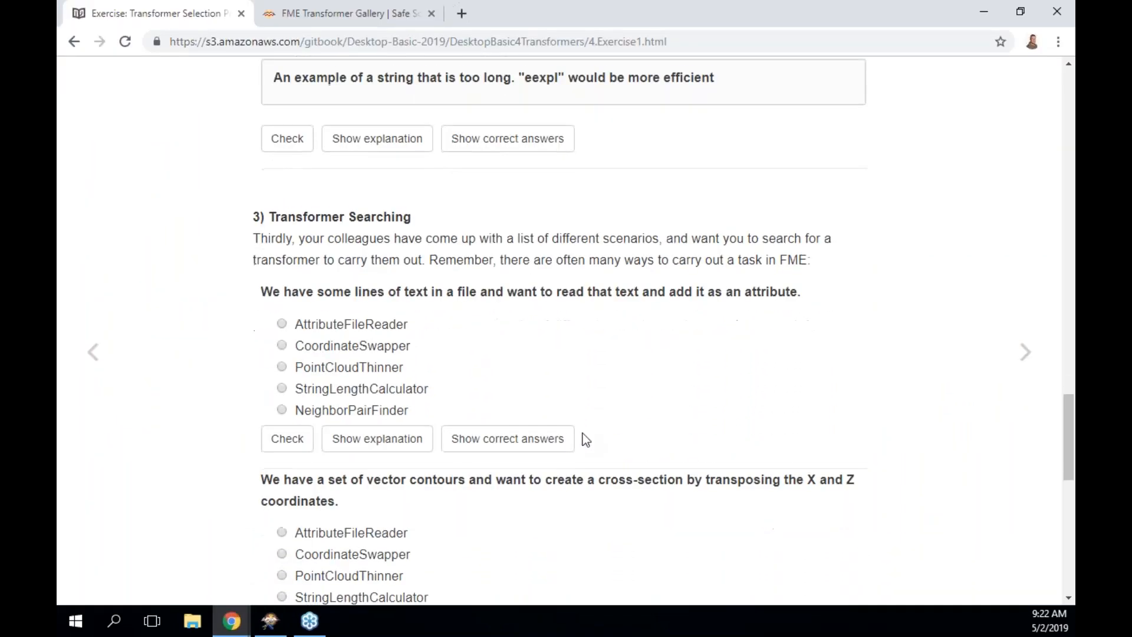
{"action": "scroll", "coordinate": [586, 439], "scroll_direction": "down", "scroll_amount": 2}
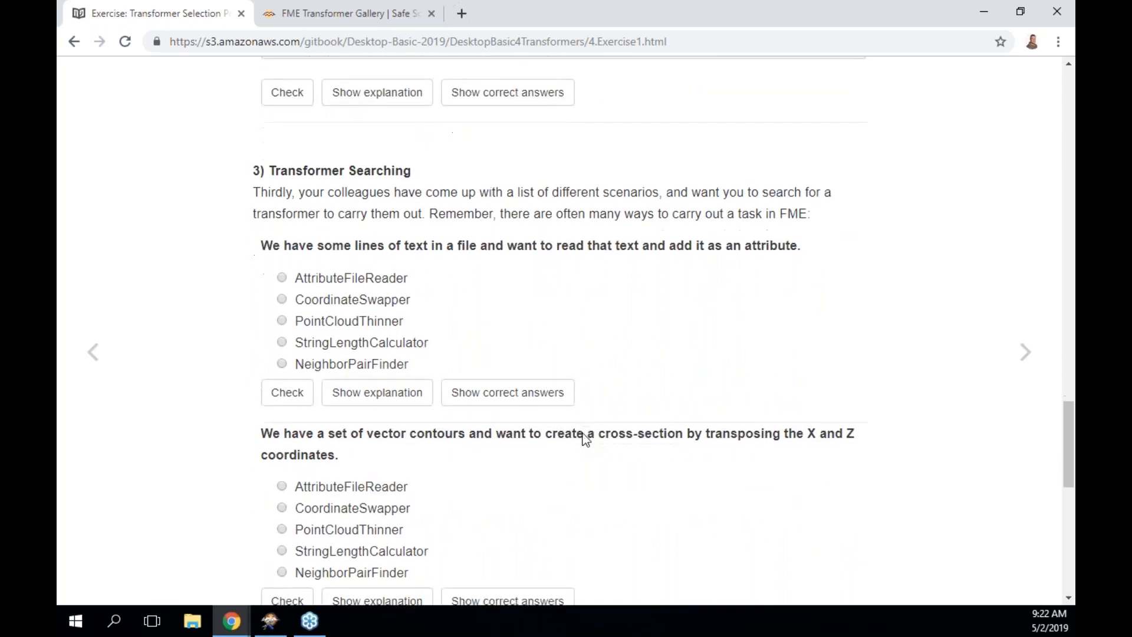
{"action": "scroll", "coordinate": [585, 439], "scroll_direction": "down", "scroll_amount": 1}
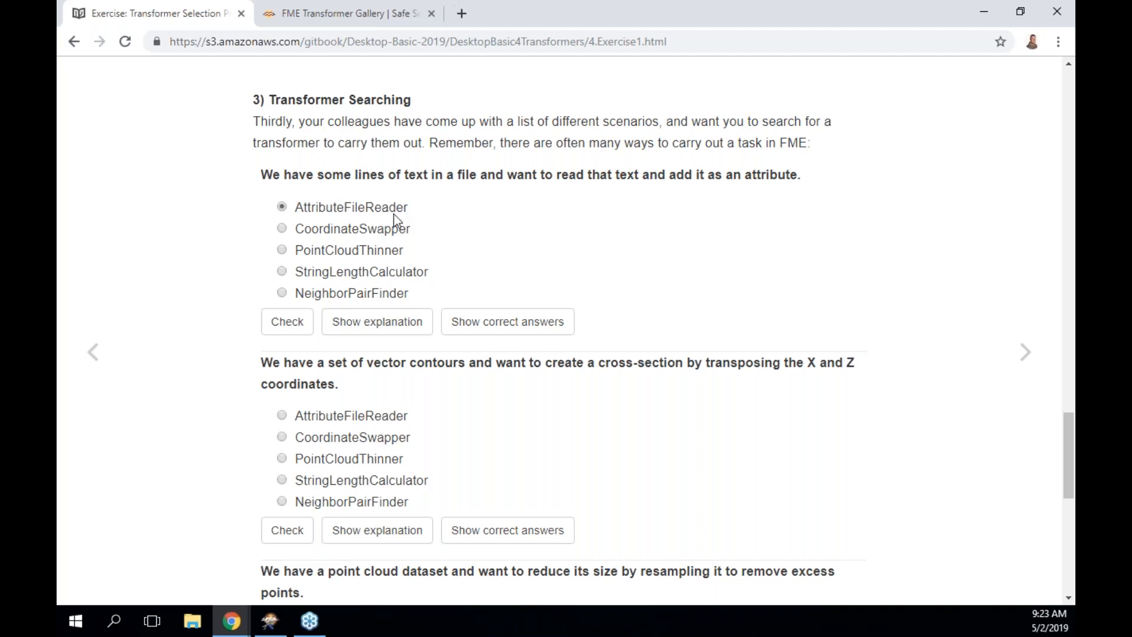
{"action": "left_click", "coordinate": [285, 323]}
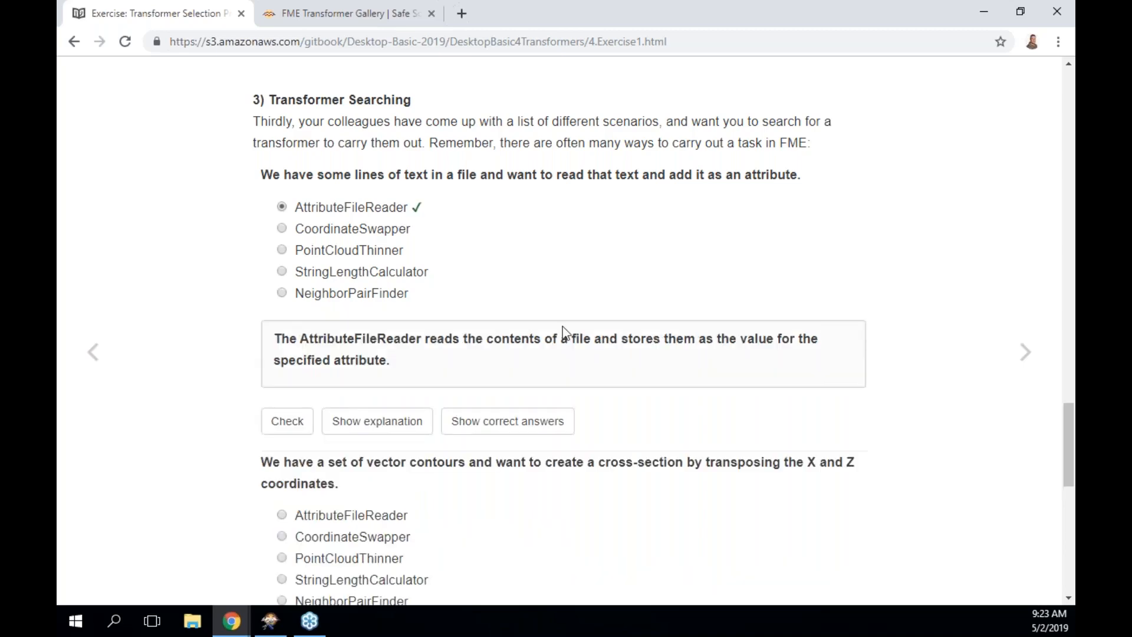
{"action": "scroll", "coordinate": [562, 326], "scroll_direction": "down", "scroll_amount": 1}
{"action": "scroll", "coordinate": [563, 326], "scroll_direction": "down", "scroll_amount": 3}
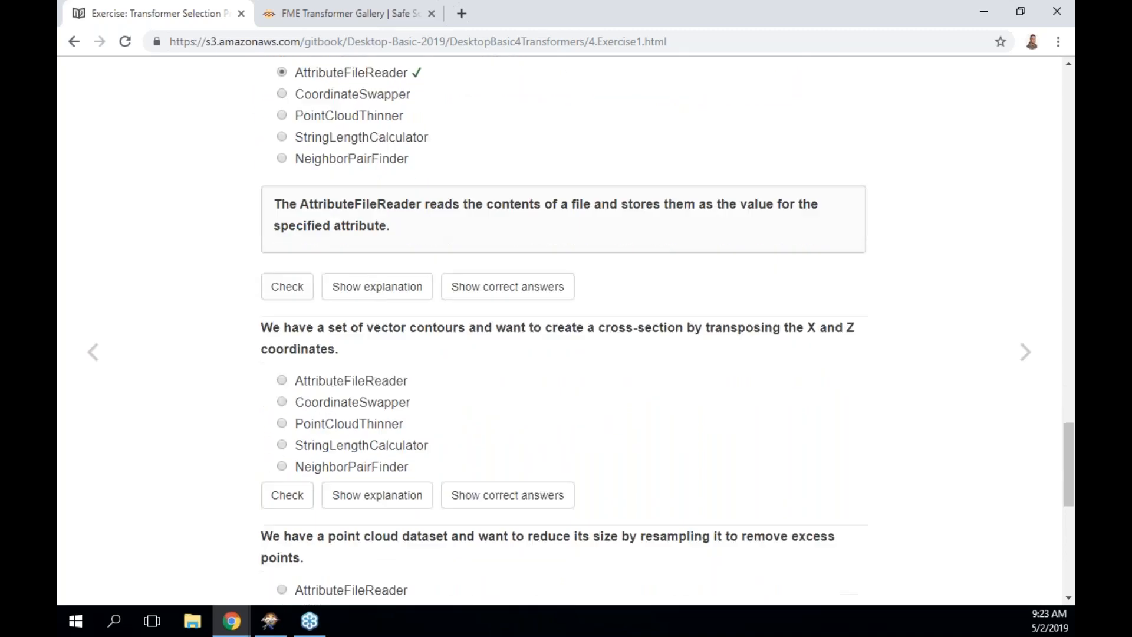
{"action": "scroll", "coordinate": [563, 330], "scroll_direction": "down", "scroll_amount": 3}
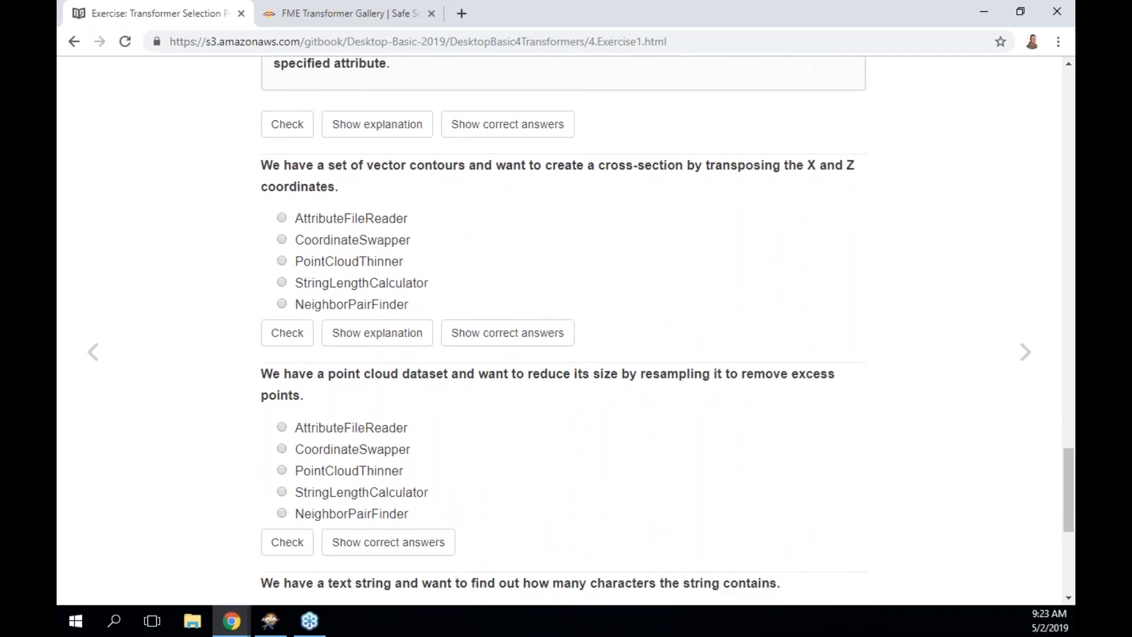
{"action": "scroll", "coordinate": [563, 331], "scroll_direction": "down", "scroll_amount": 1}
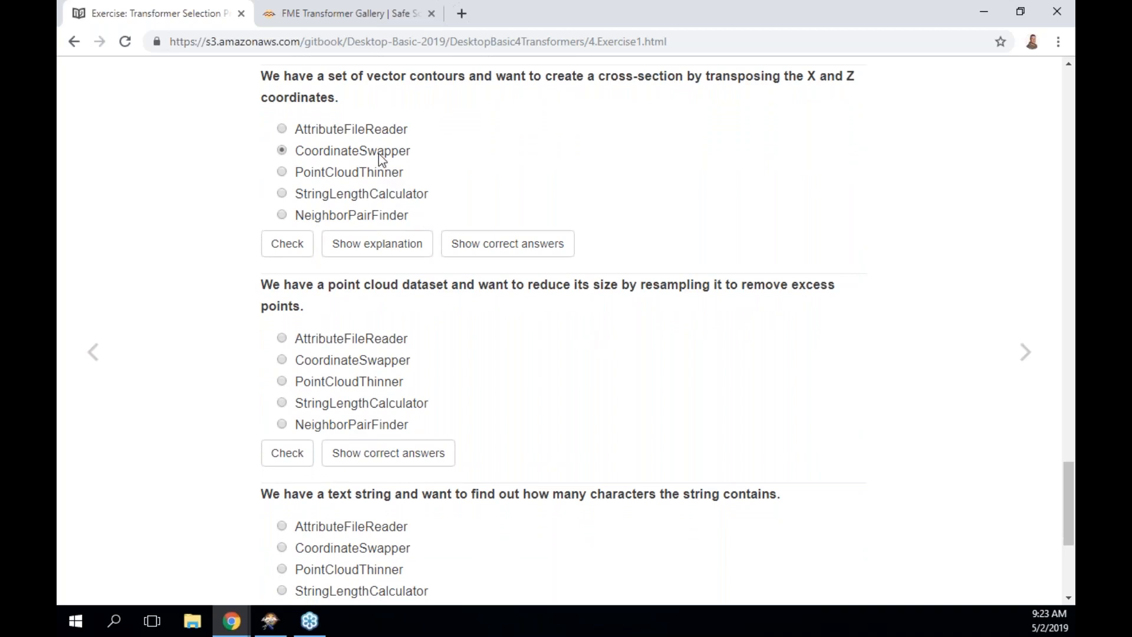
Check the CoordinateSwapper answer for the X/Z transposing question.
{"action": "left_click", "coordinate": [275, 247]}
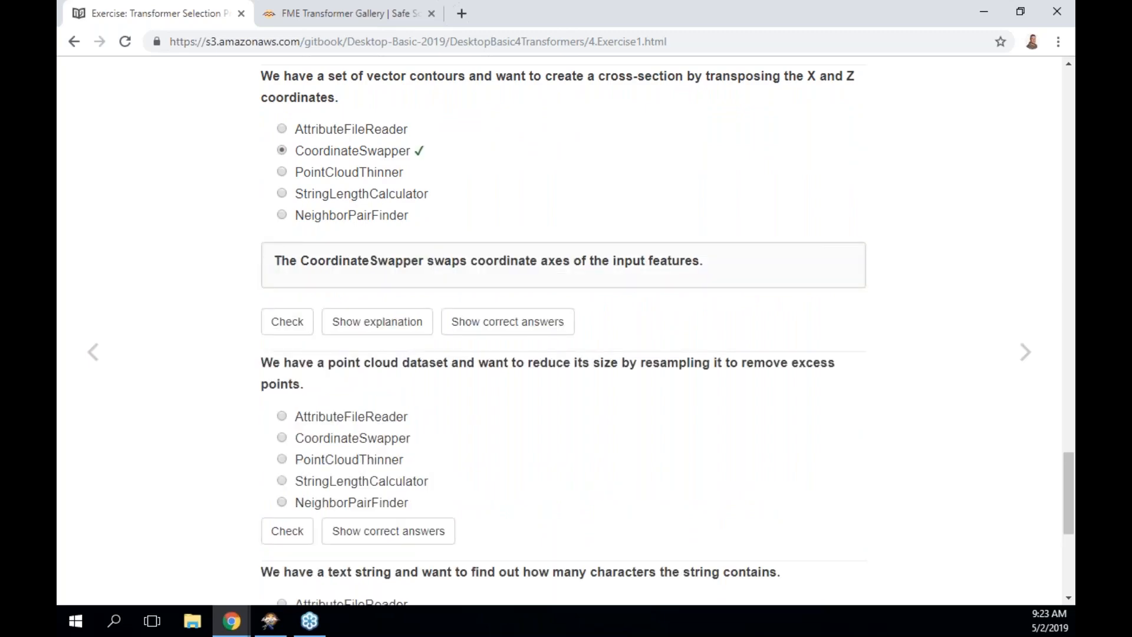
{"action": "scroll", "coordinate": [566, 331], "scroll_direction": "down", "scroll_amount": 3}
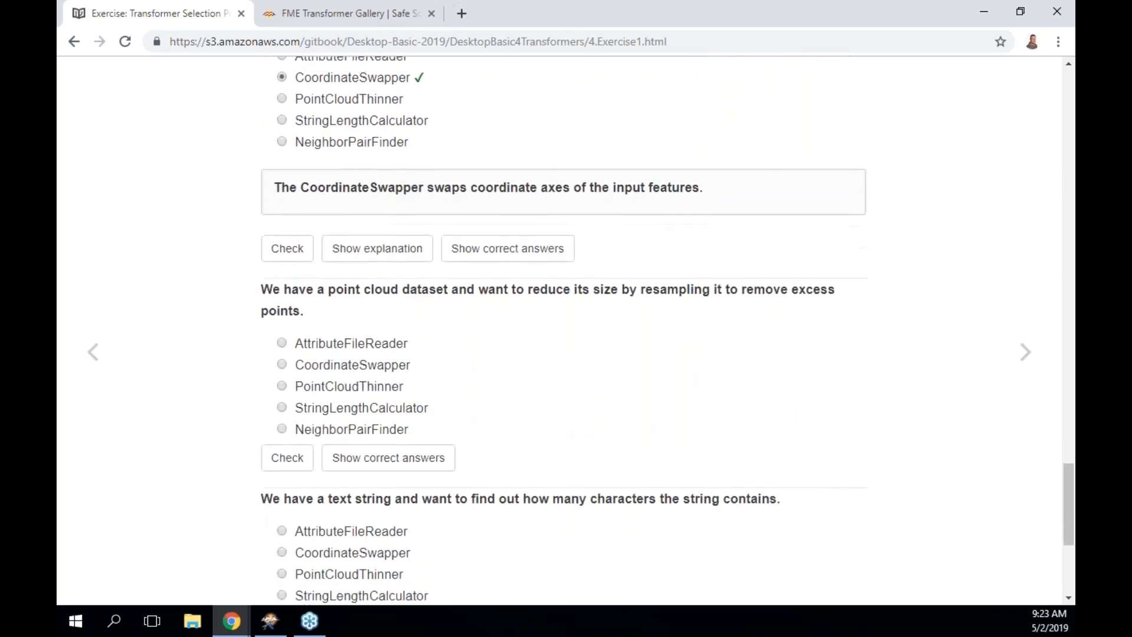
{"action": "scroll", "coordinate": [287, 255], "scroll_direction": "down", "scroll_amount": 2}
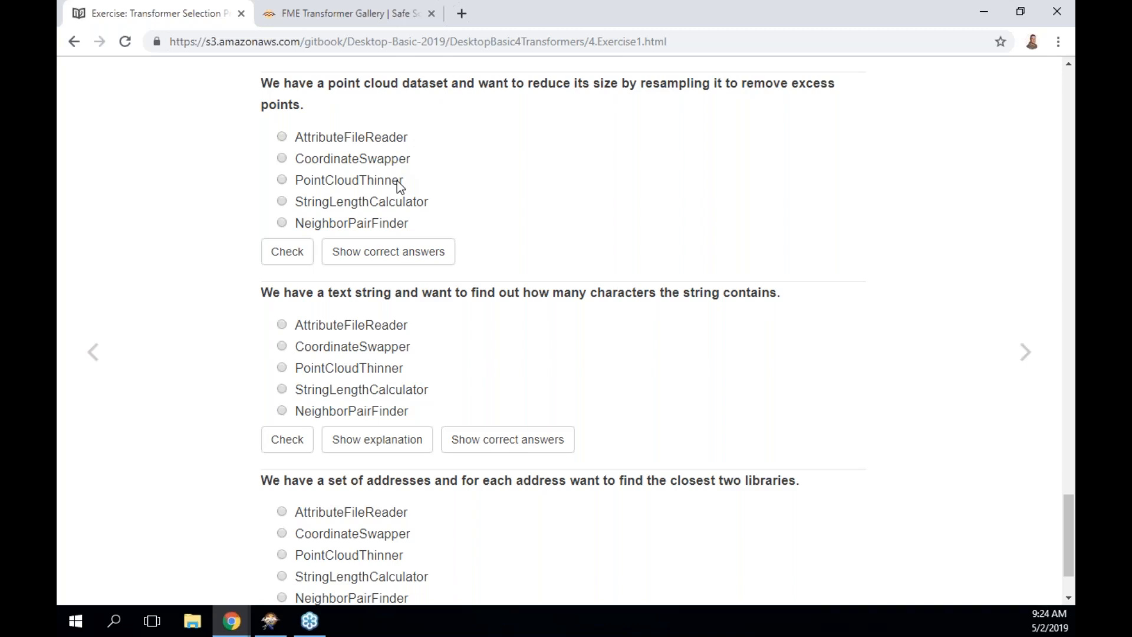
Answer the point-cloud resampling question with PointCloudThinner and check it.
{"action": "left_click", "coordinate": [283, 181]}
{"action": "left_click", "coordinate": [289, 252]}
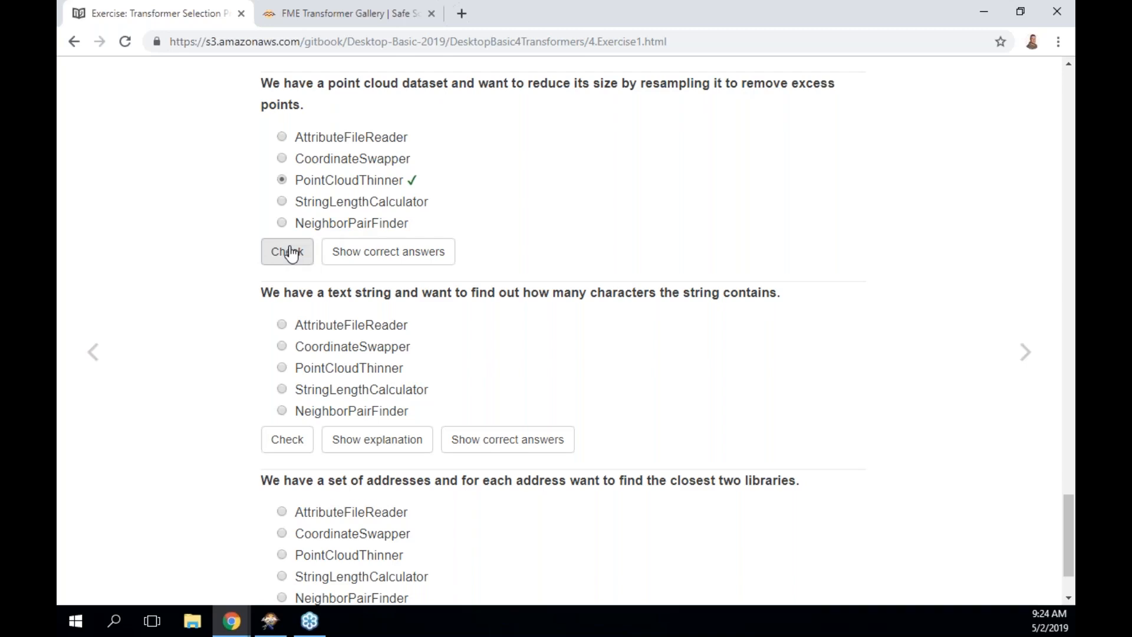
{"action": "scroll", "coordinate": [290, 253], "scroll_direction": "down", "scroll_amount": 2}
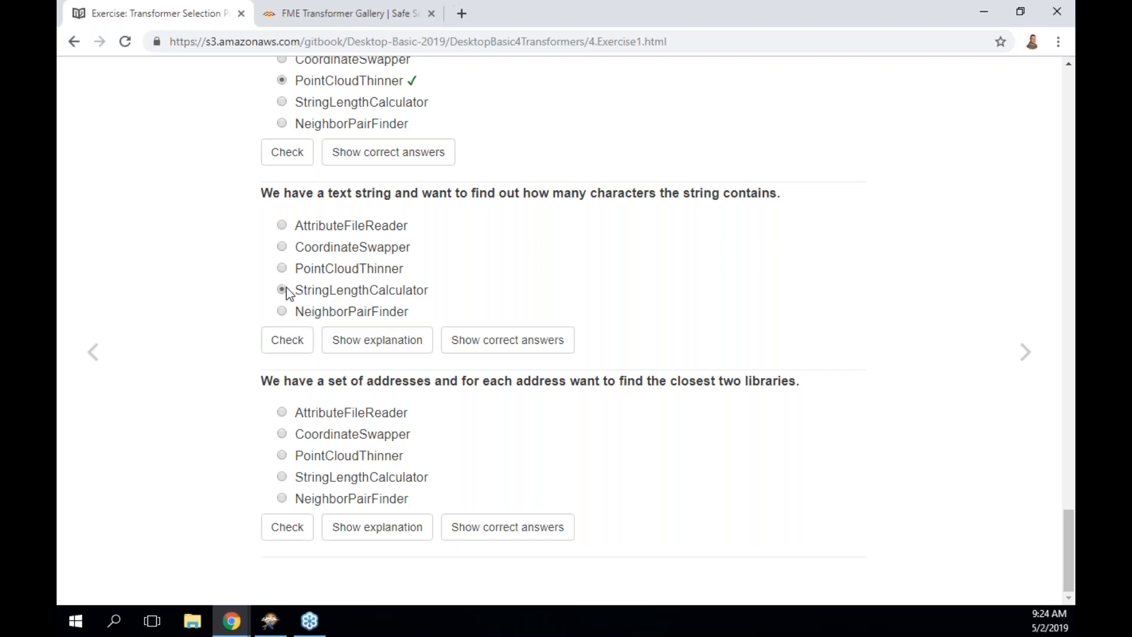
Check StringLengthCalculator as correct and choose NeighborPairFinder for the closest-libraries question.
{"action": "left_click", "coordinate": [287, 342]}
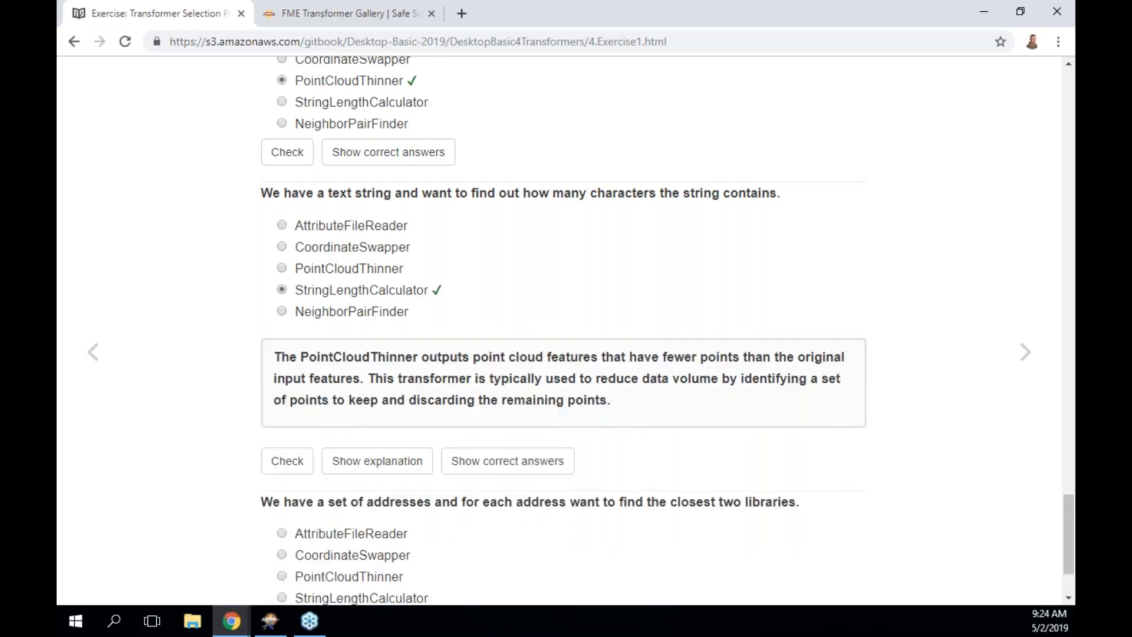
{"action": "scroll", "coordinate": [287, 342], "scroll_direction": "down", "scroll_amount": 2}
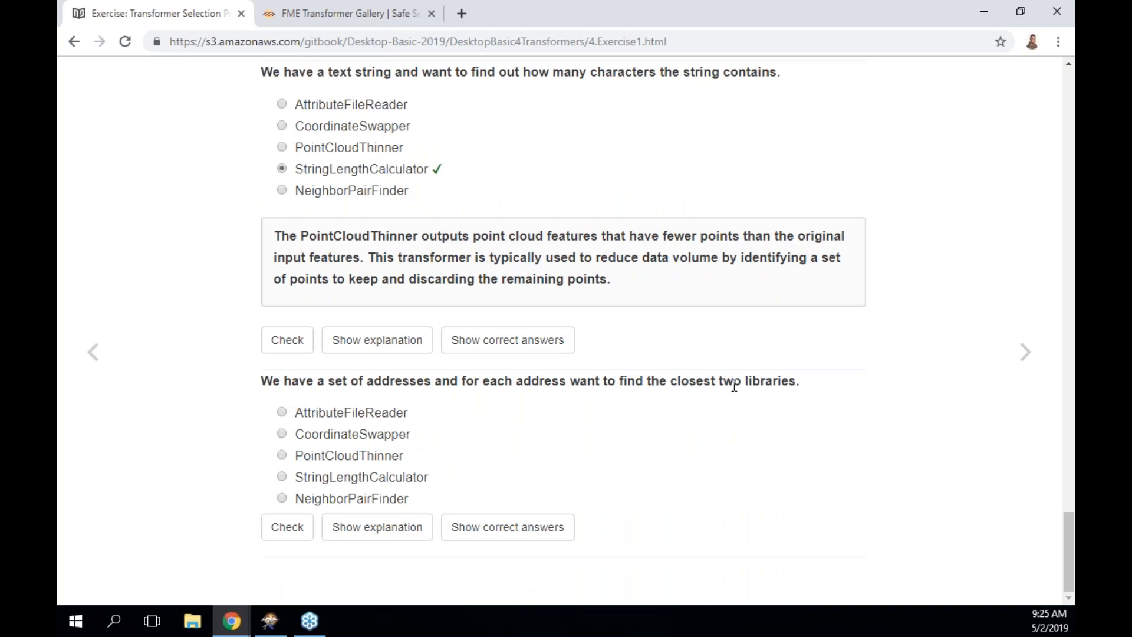
{"action": "left_click", "coordinate": [281, 499]}
Advance the manual to page 4.05 Workflow Transformers.
{"action": "left_click", "coordinate": [1026, 352]}
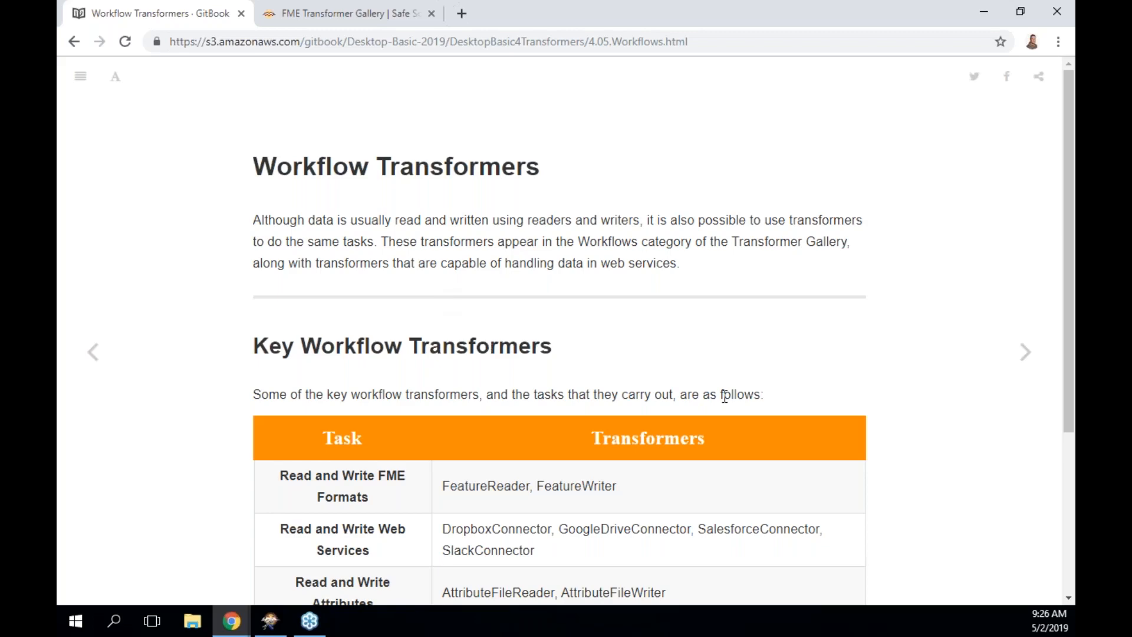
Scroll to the Key Workflow Transformers table and select the word AttributeFileWriter.
{"action": "scroll", "coordinate": [720, 391], "scroll_direction": "down", "scroll_amount": 2}
{"action": "scroll", "coordinate": [725, 401], "scroll_direction": "down", "scroll_amount": 1}
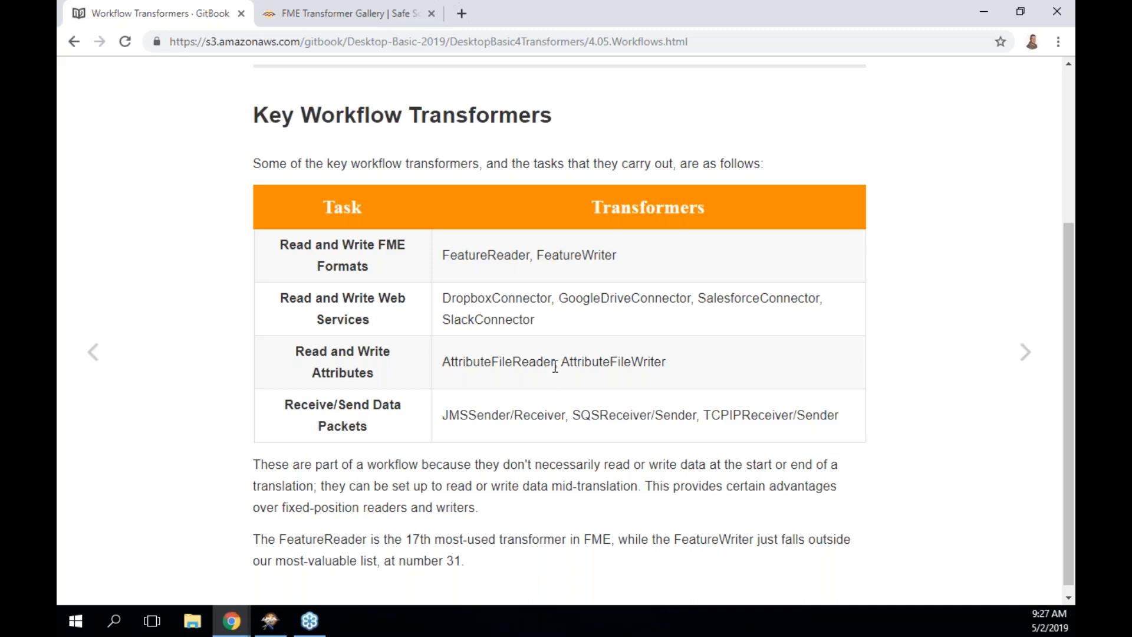
{"action": "double_click", "coordinate": [619, 365]}
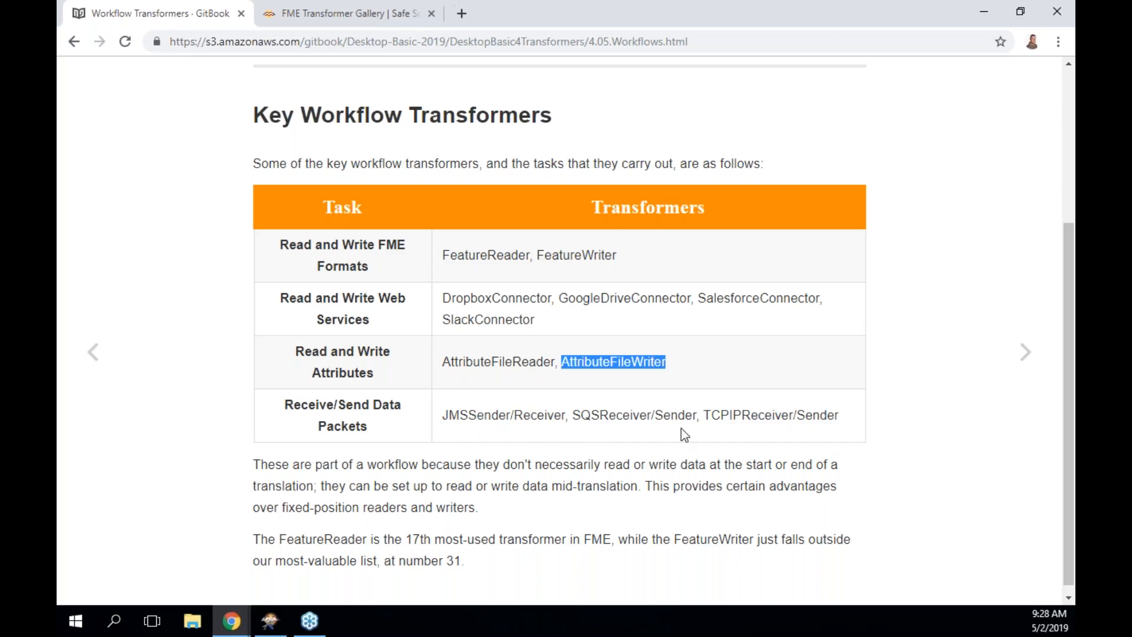
Go to the FeatureReader and FeatureWriter page and read down to the parks-initiating-addresses Spatial Filters example.
{"action": "scroll", "coordinate": [736, 426], "scroll_direction": "down", "scroll_amount": 1}
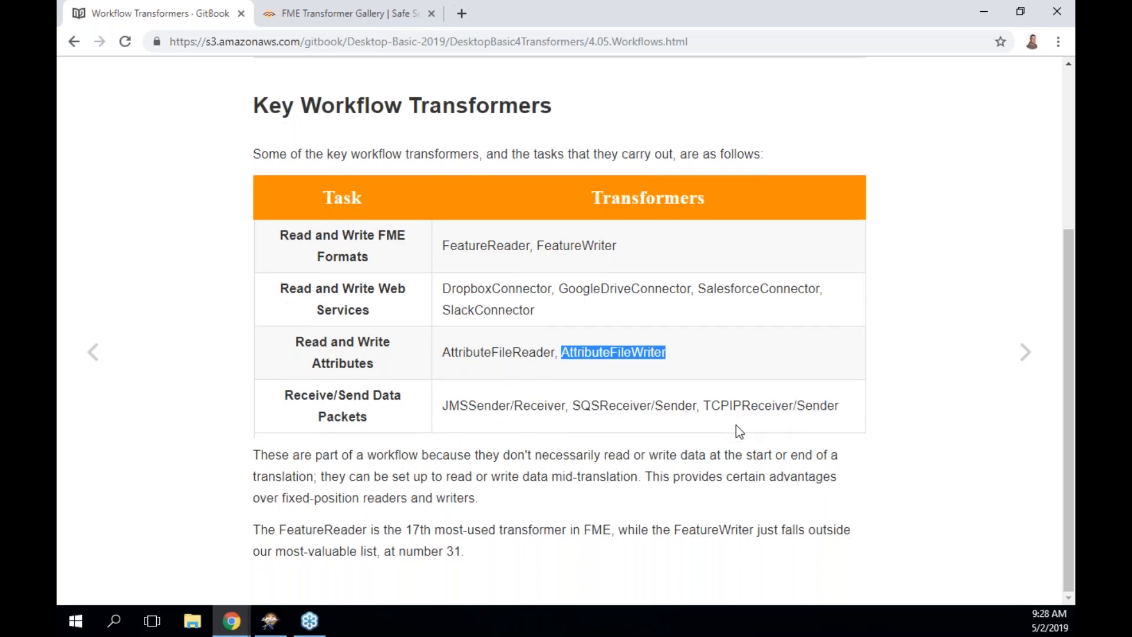
{"action": "left_click", "coordinate": [1026, 351]}
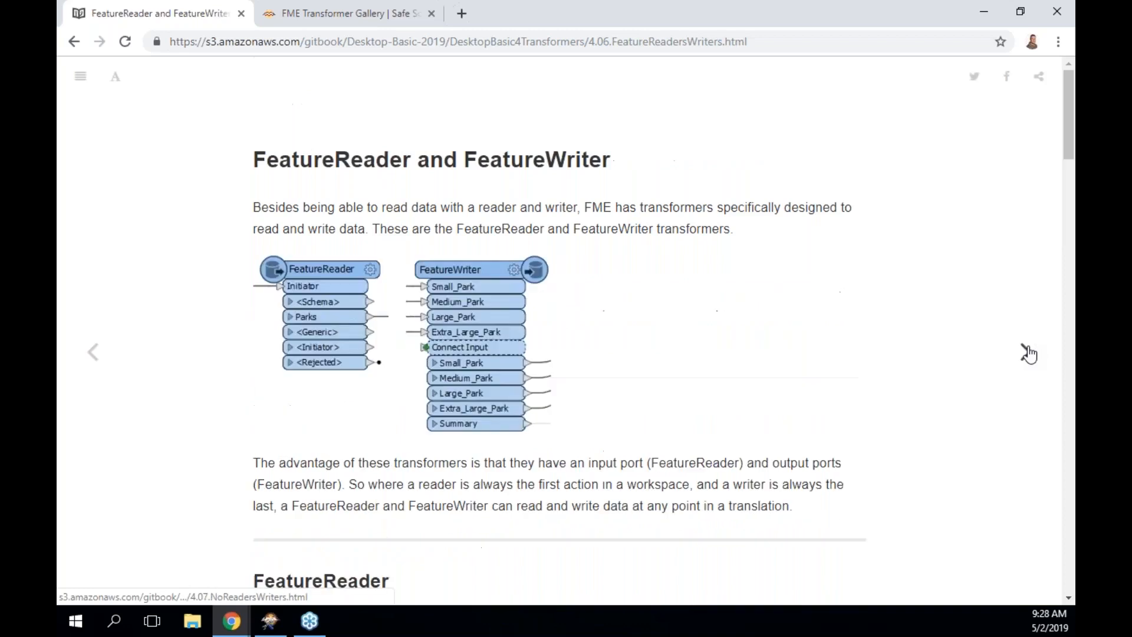
{"action": "scroll", "coordinate": [869, 343], "scroll_direction": "down", "scroll_amount": 4}
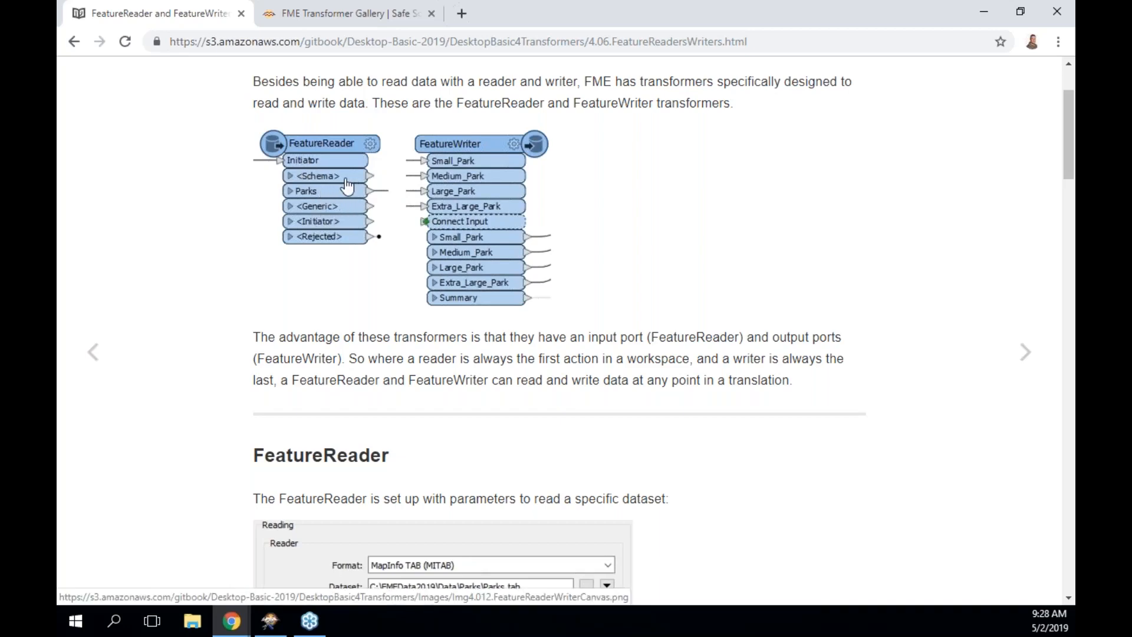
{"action": "scroll", "coordinate": [347, 186], "scroll_direction": "down", "scroll_amount": 6}
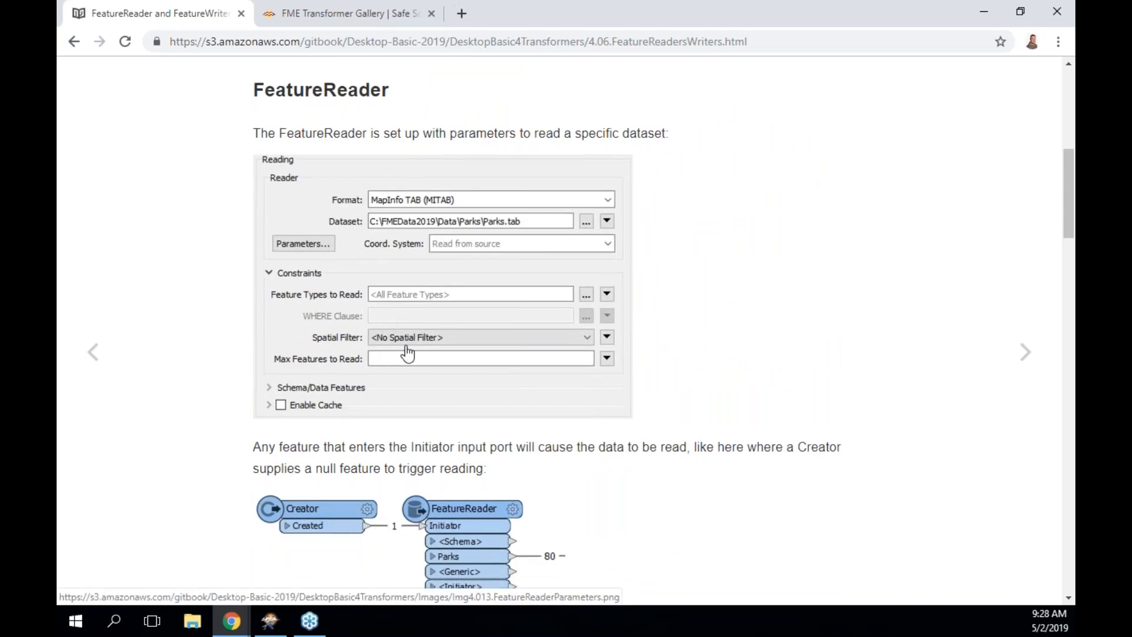
{"action": "scroll", "coordinate": [405, 352], "scroll_direction": "down", "scroll_amount": 2}
{"action": "scroll", "coordinate": [406, 352], "scroll_direction": "down", "scroll_amount": 6}
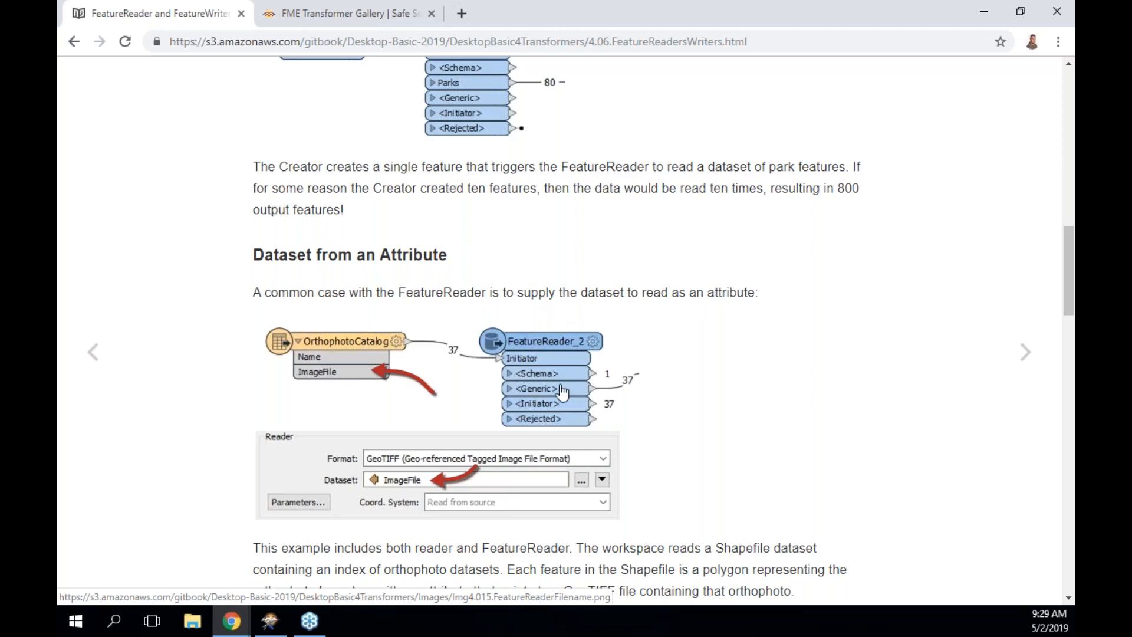
{"action": "scroll", "coordinate": [563, 391], "scroll_direction": "down", "scroll_amount": 6}
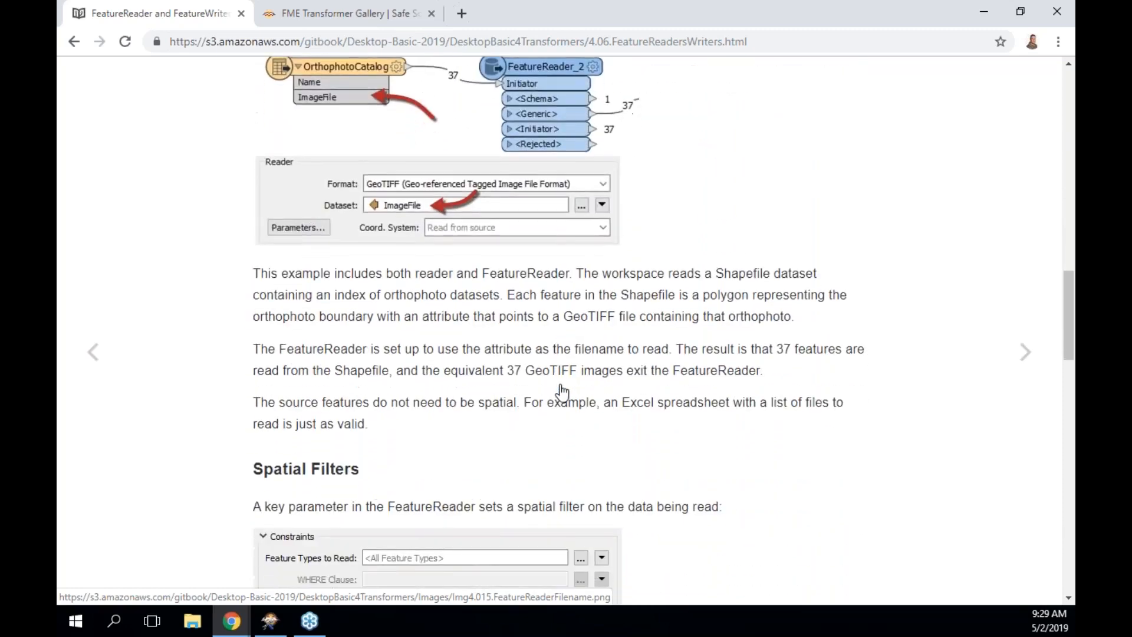
{"action": "scroll", "coordinate": [489, 369], "scroll_direction": "down", "scroll_amount": 3}
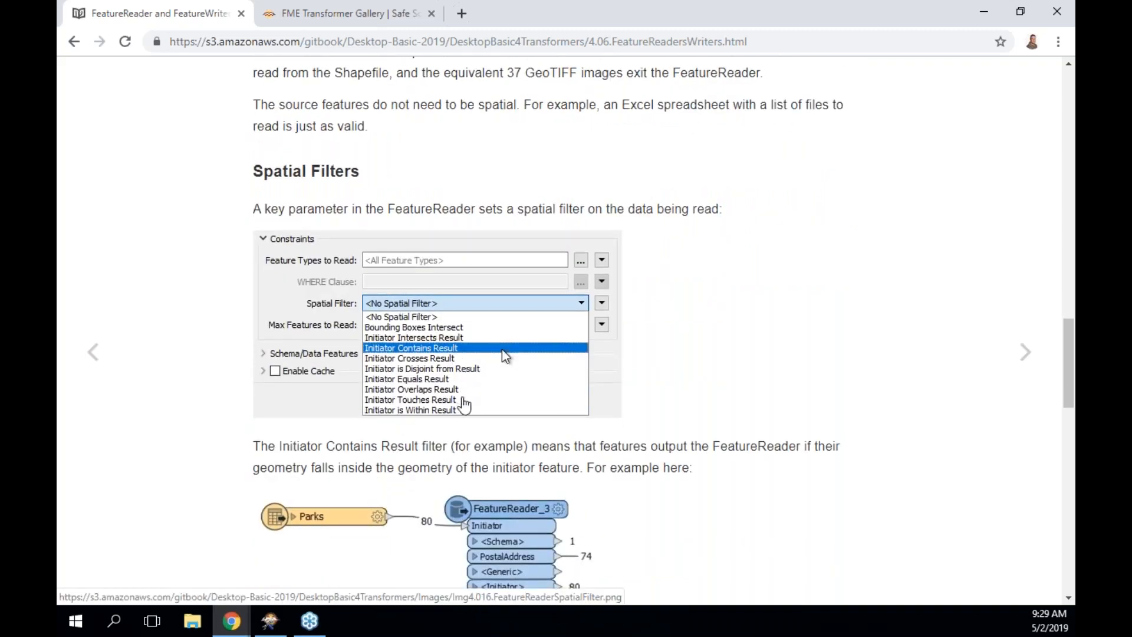
{"action": "scroll", "coordinate": [384, 469], "scroll_direction": "down", "scroll_amount": 2}
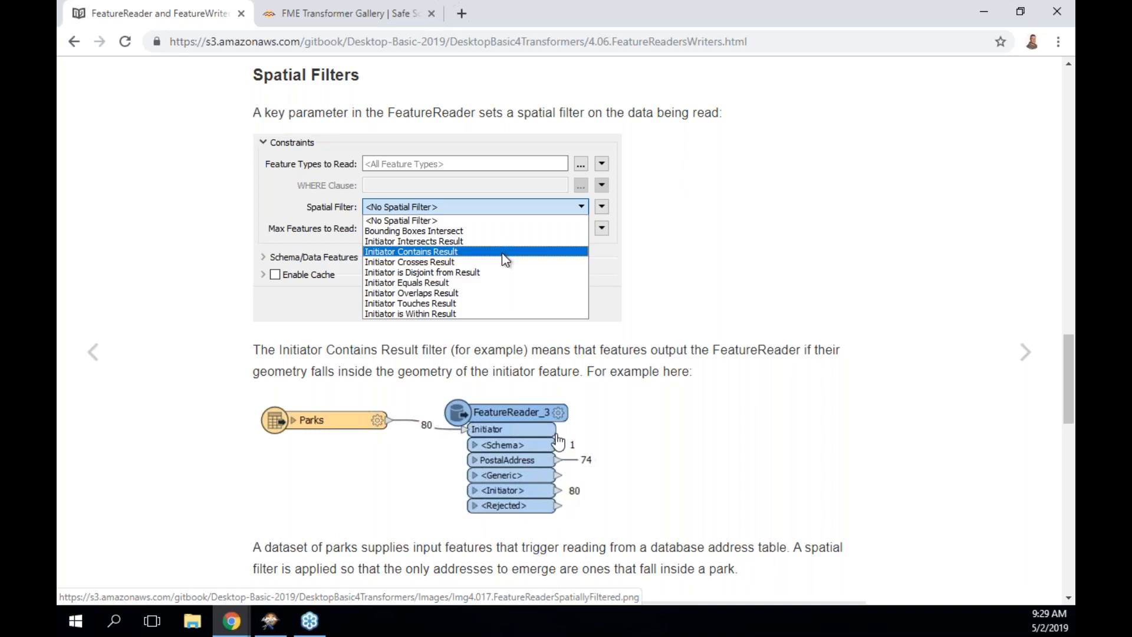
{"action": "scroll", "coordinate": [557, 441], "scroll_direction": "down", "scroll_amount": 2}
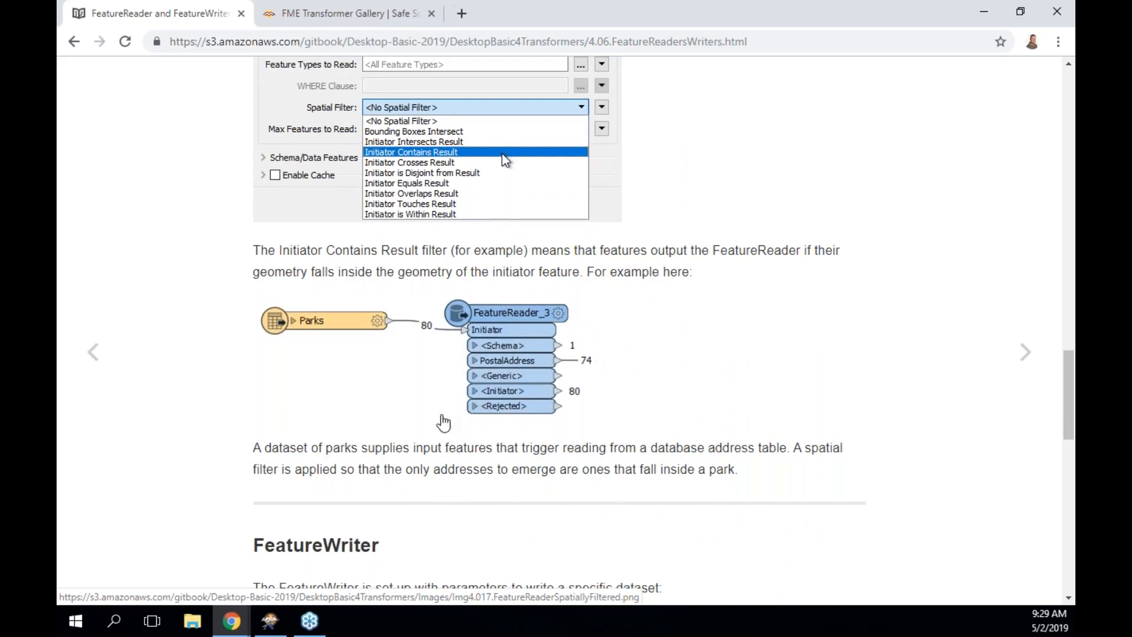
{"action": "scroll", "coordinate": [443, 423], "scroll_direction": "down", "scroll_amount": 5}
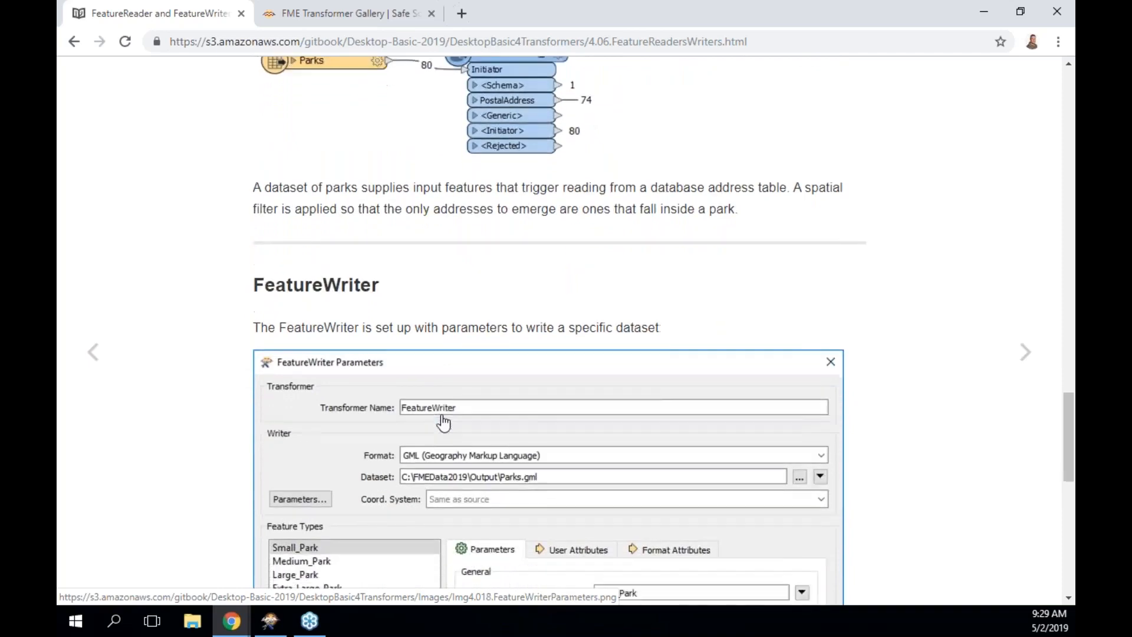
Read past the FeatureWriter Parameters dialog and Emailer workflow, then open the Integration Transformers page.
{"action": "scroll", "coordinate": [443, 422], "scroll_direction": "down", "scroll_amount": 3}
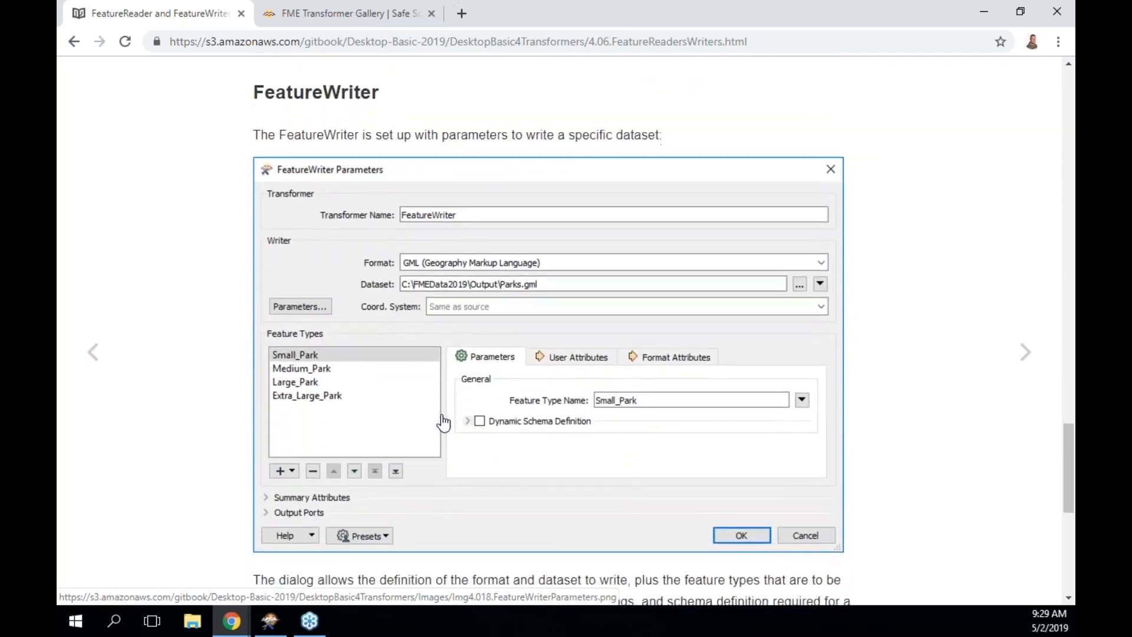
{"action": "scroll", "coordinate": [444, 423], "scroll_direction": "down", "scroll_amount": 7}
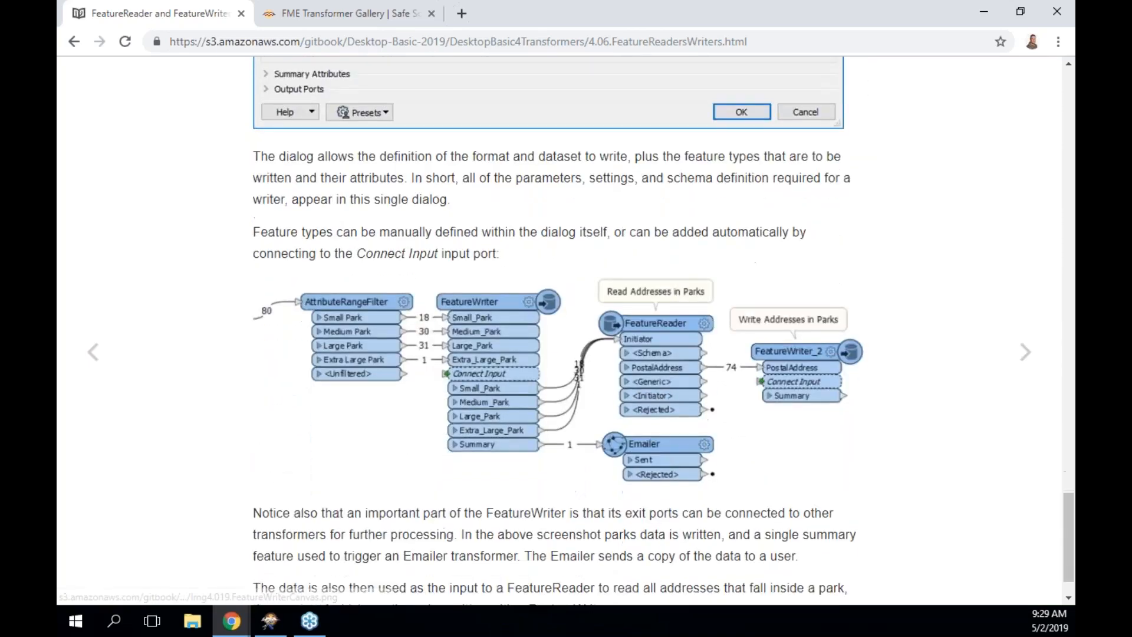
{"action": "scroll", "coordinate": [511, 453], "scroll_direction": "down", "scroll_amount": 1}
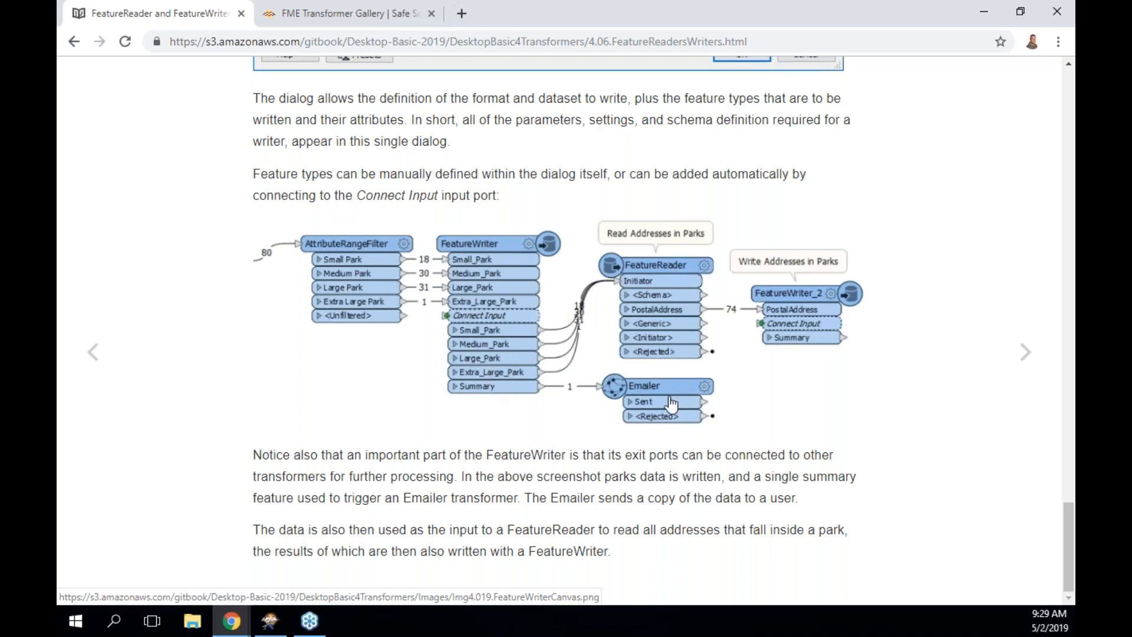
{"action": "left_click", "coordinate": [1026, 356]}
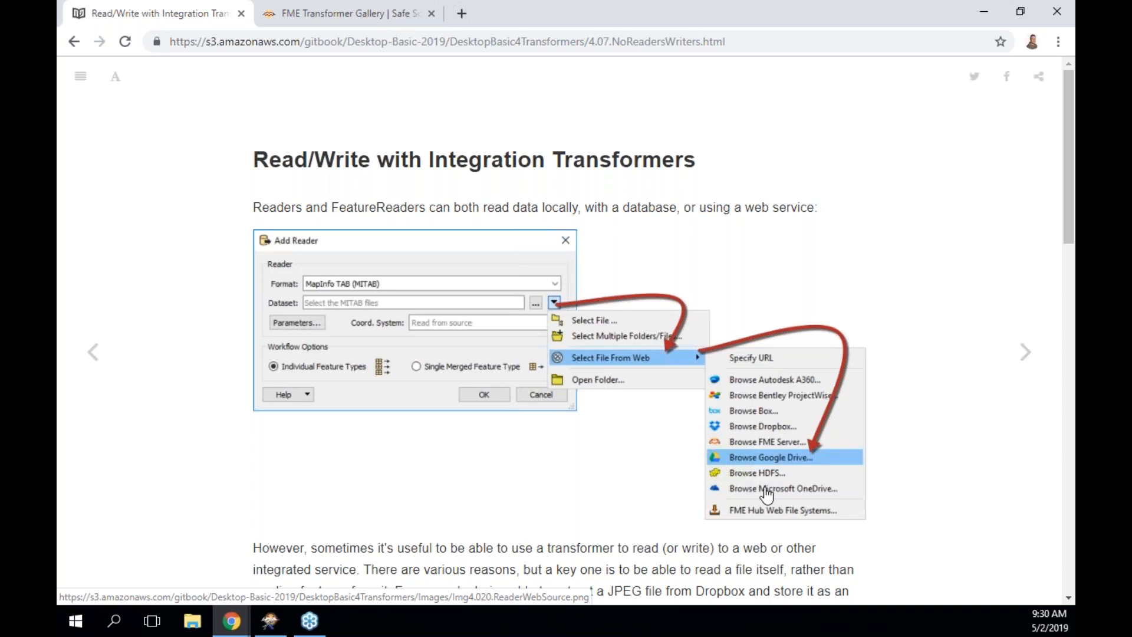
Scroll to the illustration of picking a reader dataset from Dropbox or Google Drive.
{"action": "scroll", "coordinate": [767, 495], "scroll_direction": "down", "scroll_amount": 6}
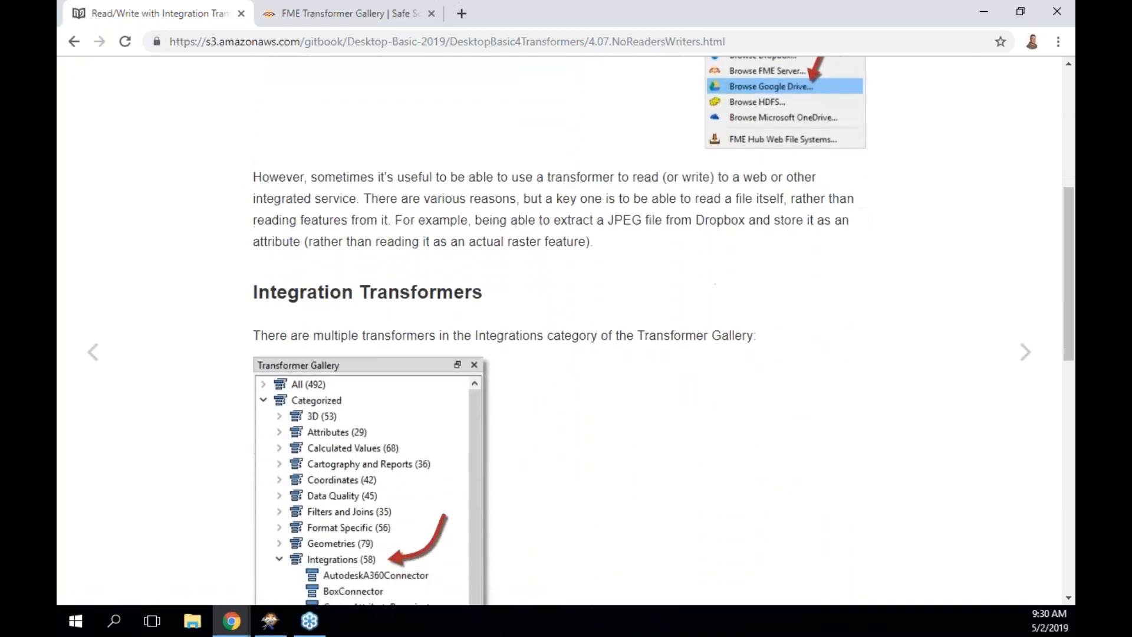
Read past the connector list and TIP box, then go to 4.08 Managing Attributes.
{"action": "scroll", "coordinate": [566, 330], "scroll_direction": "down", "scroll_amount": 3}
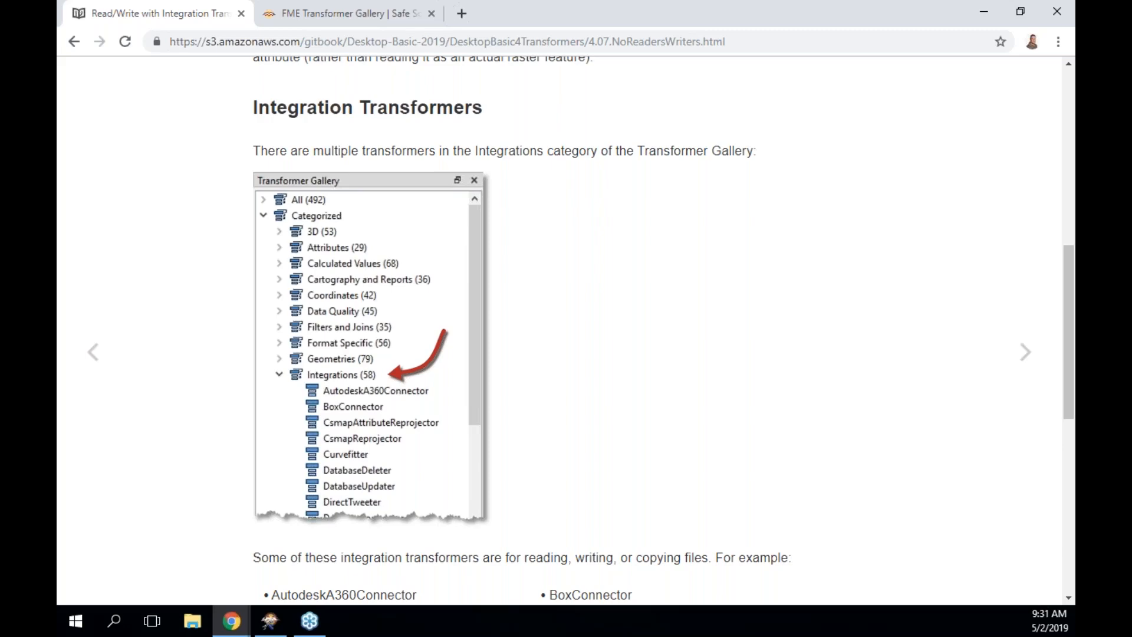
{"action": "scroll", "coordinate": [692, 335], "scroll_direction": "down", "scroll_amount": 3}
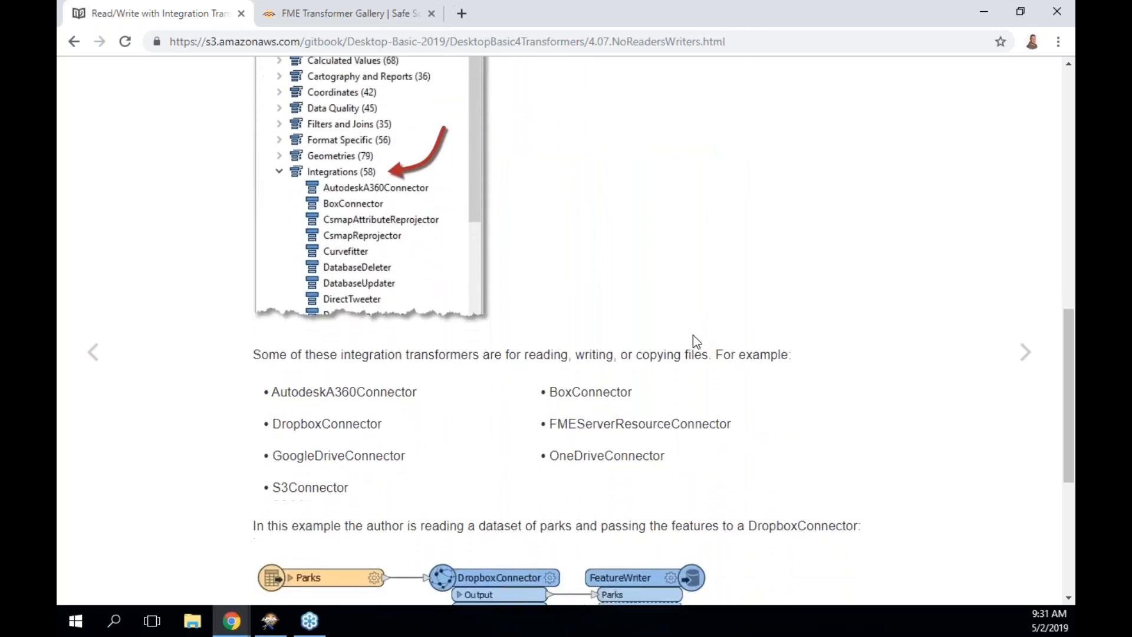
{"action": "scroll", "coordinate": [693, 335], "scroll_direction": "down", "scroll_amount": 5}
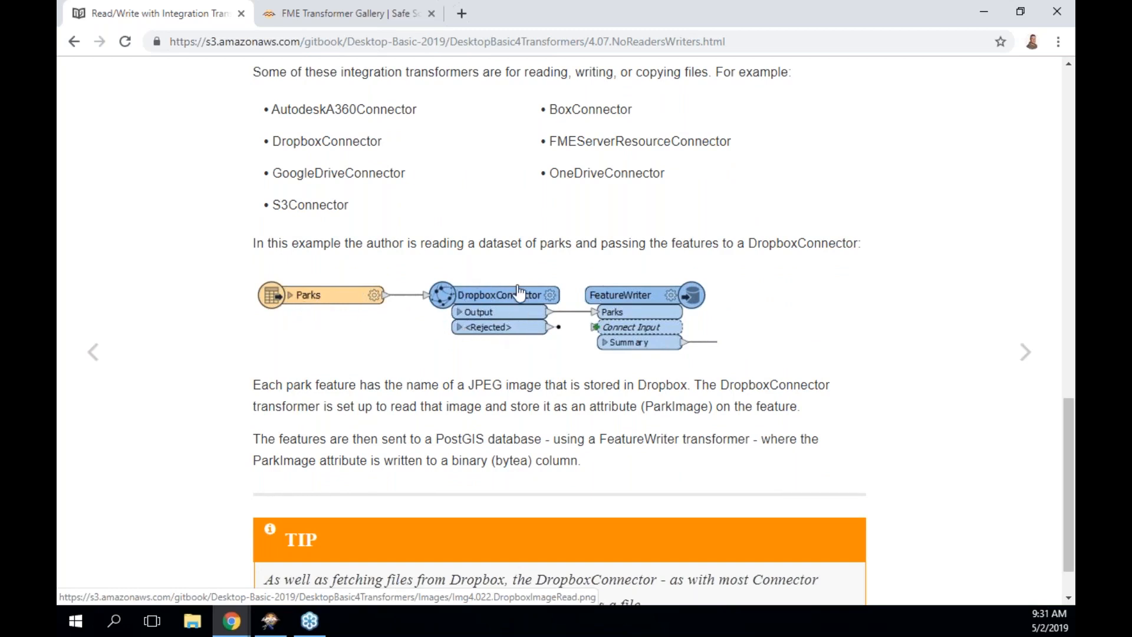
{"action": "scroll", "coordinate": [517, 292], "scroll_direction": "down", "scroll_amount": 1}
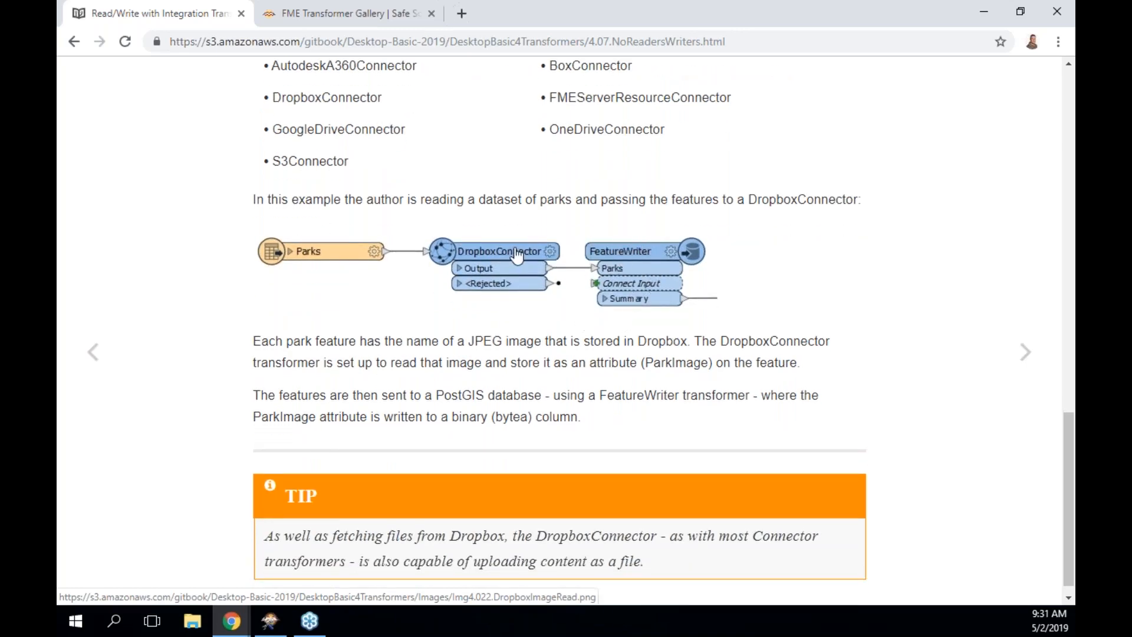
{"action": "scroll", "coordinate": [518, 254], "scroll_direction": "down", "scroll_amount": 1}
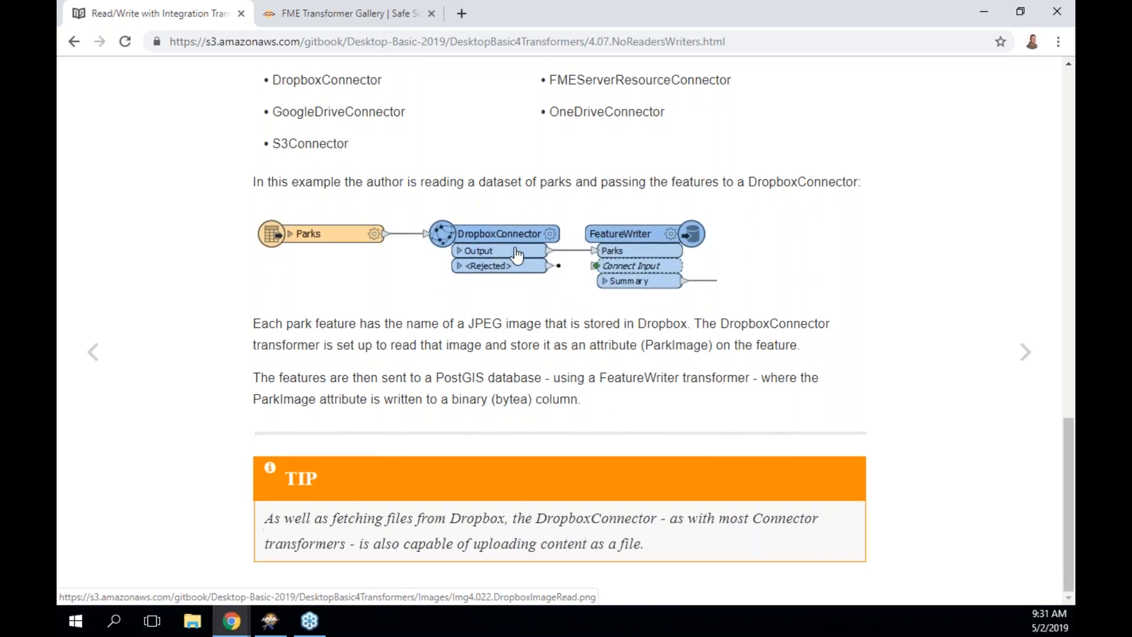
{"action": "left_click", "coordinate": [1026, 353]}
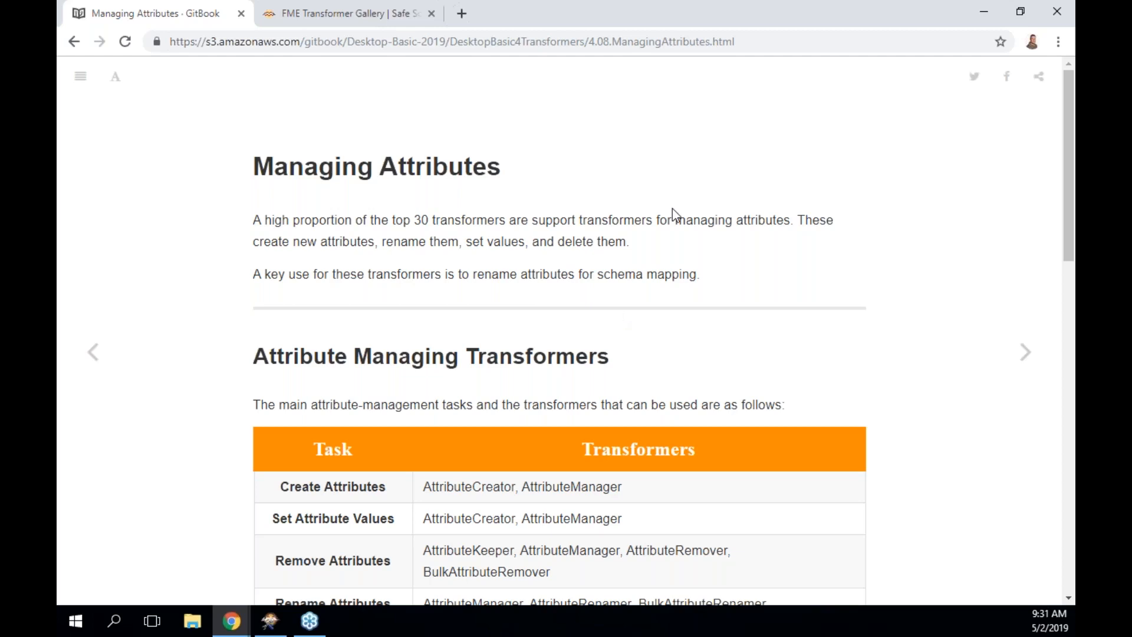
{"action": "scroll", "coordinate": [673, 208], "scroll_direction": "down", "scroll_amount": 3}
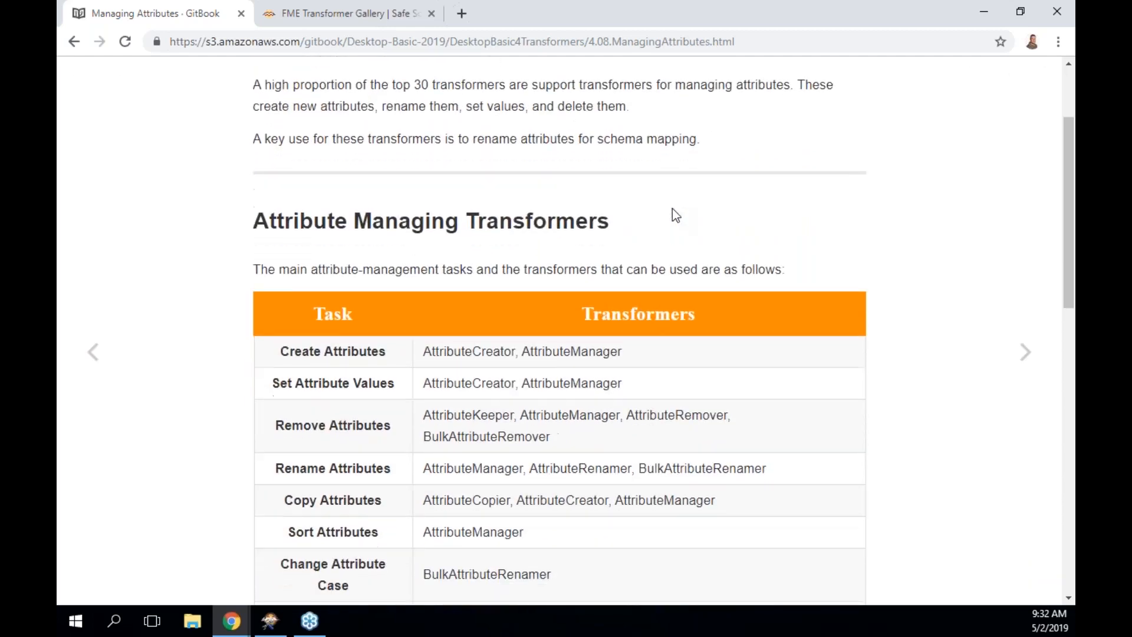
{"action": "scroll", "coordinate": [593, 298], "scroll_direction": "down", "scroll_amount": 1}
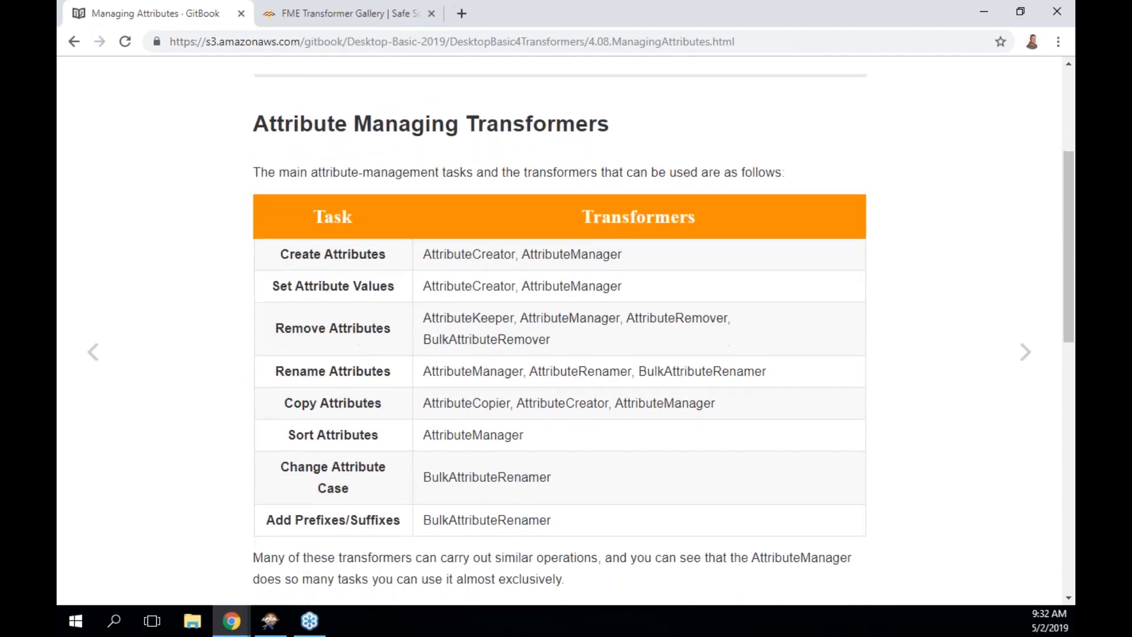
{"action": "double_click", "coordinate": [561, 247]}
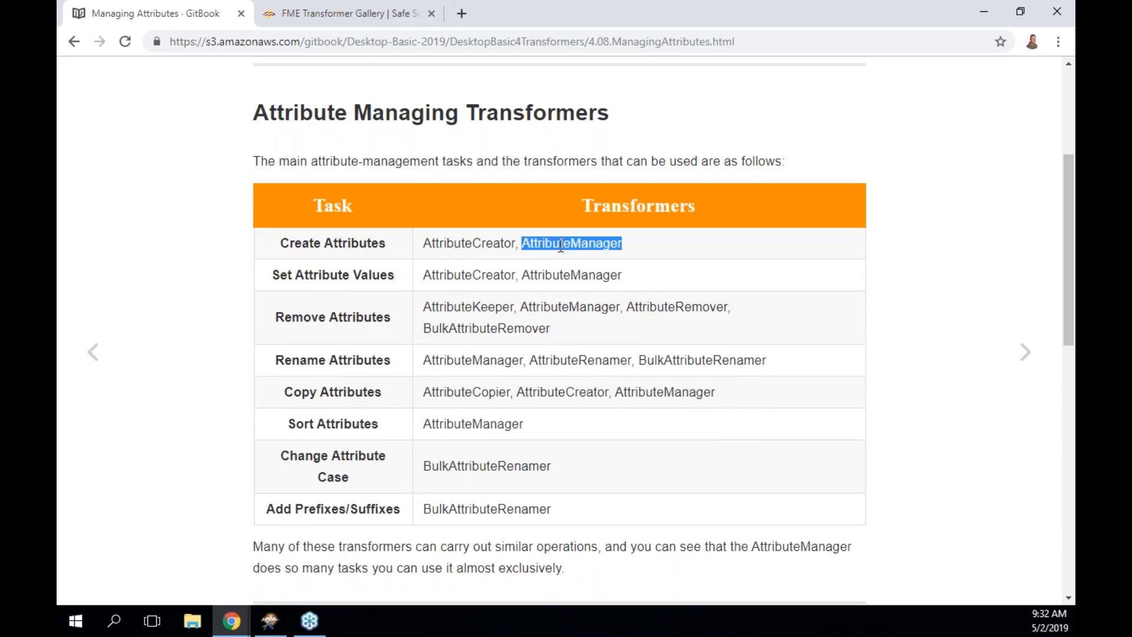
{"action": "double_click", "coordinate": [562, 275]}
{"action": "double_click", "coordinate": [561, 306]}
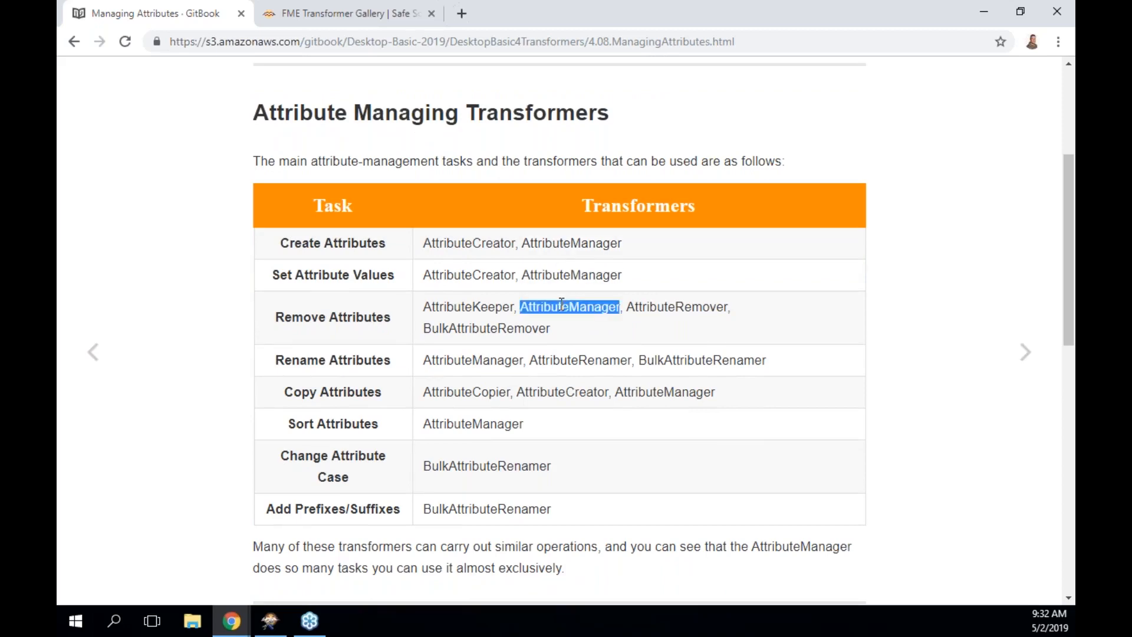
{"action": "double_click", "coordinate": [494, 360]}
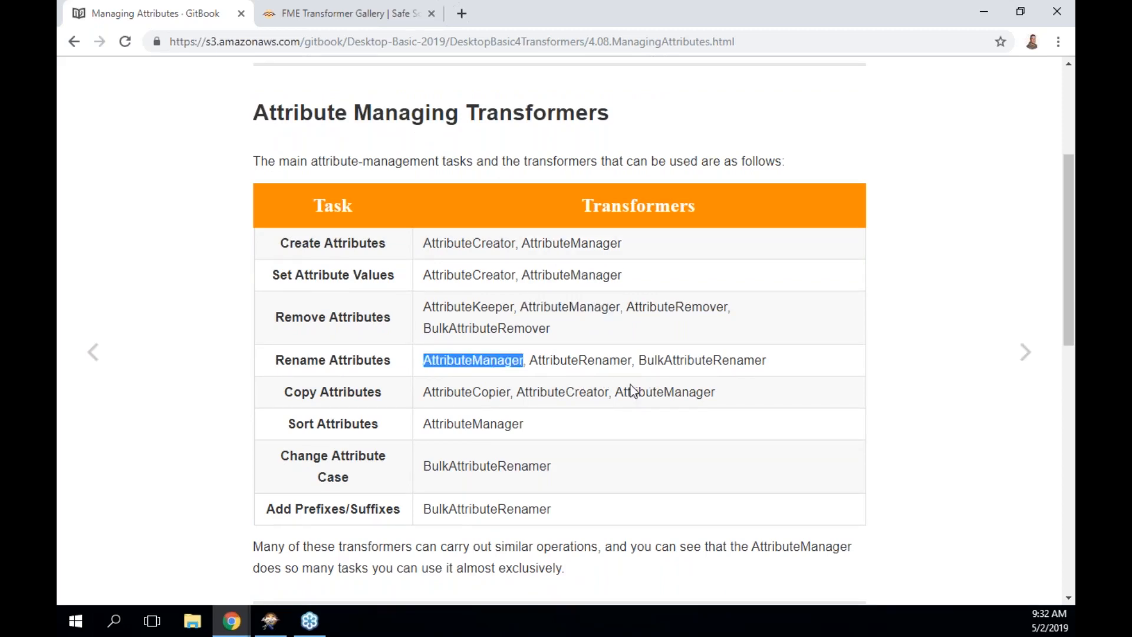
{"action": "double_click", "coordinate": [667, 391]}
{"action": "left_click", "coordinate": [508, 419]}
{"action": "double_click", "coordinate": [508, 420]}
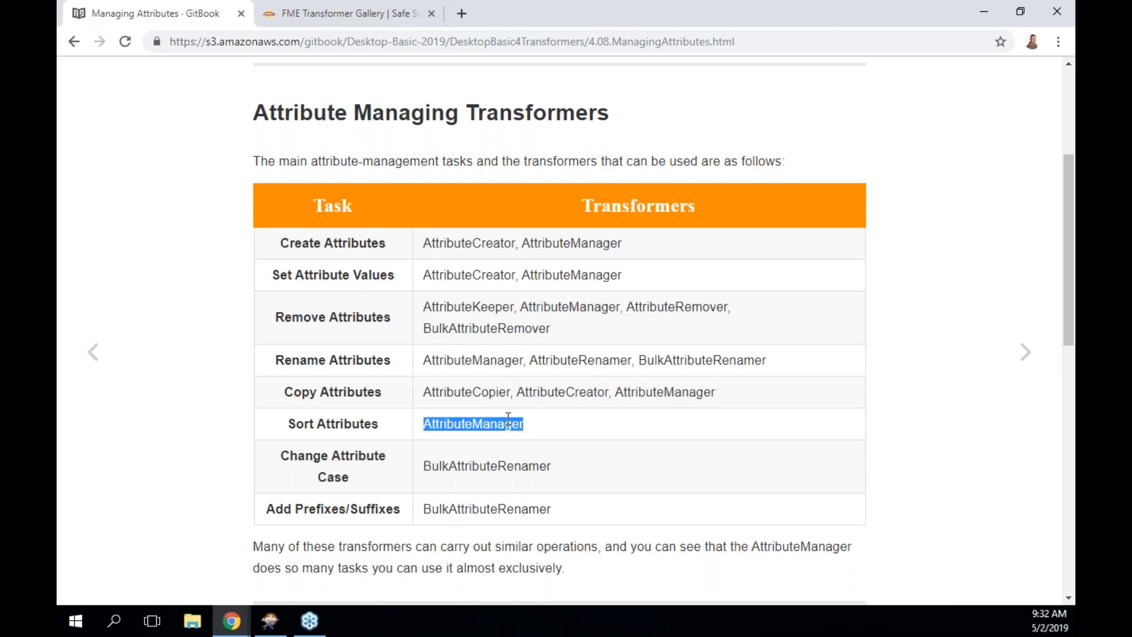
{"action": "double_click", "coordinate": [550, 244]}
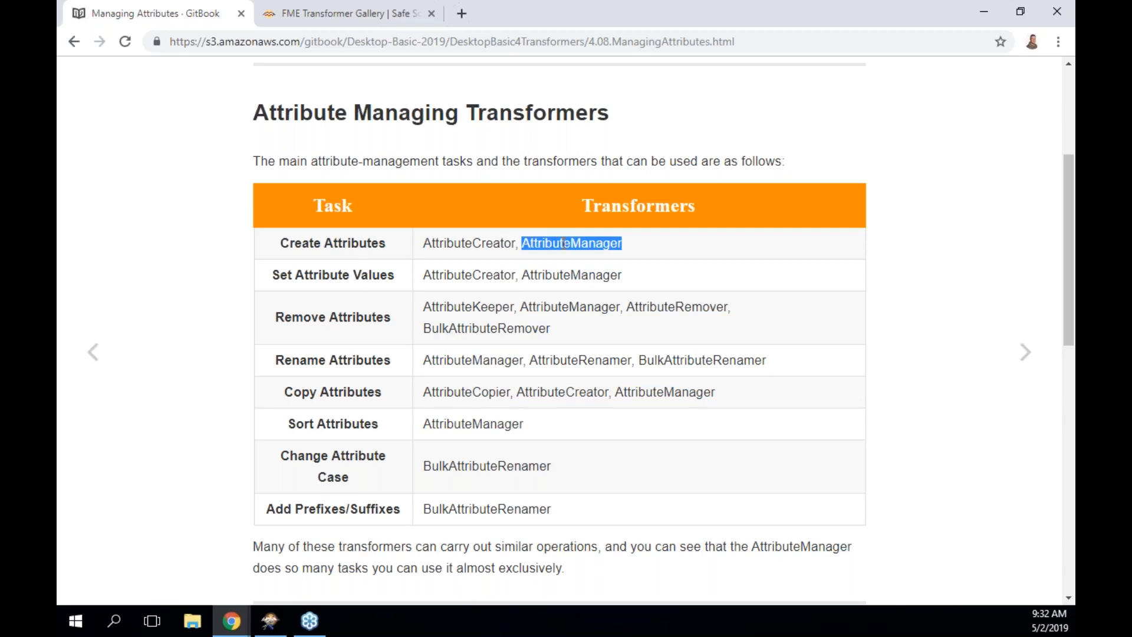
{"action": "double_click", "coordinate": [469, 242]}
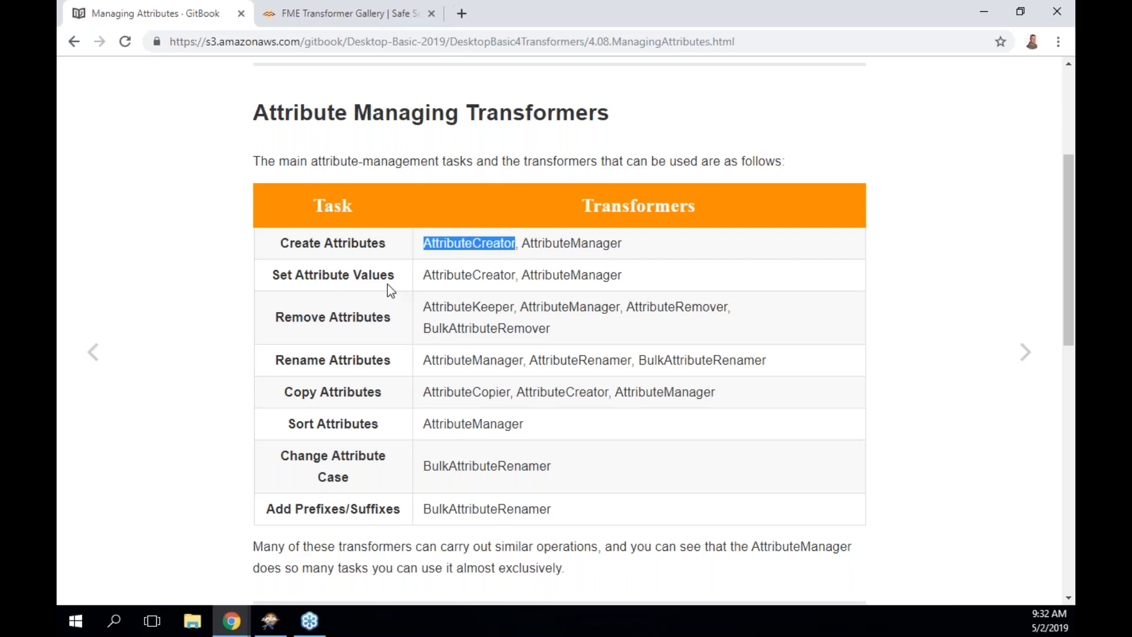
{"action": "triple_click", "coordinate": [564, 277]}
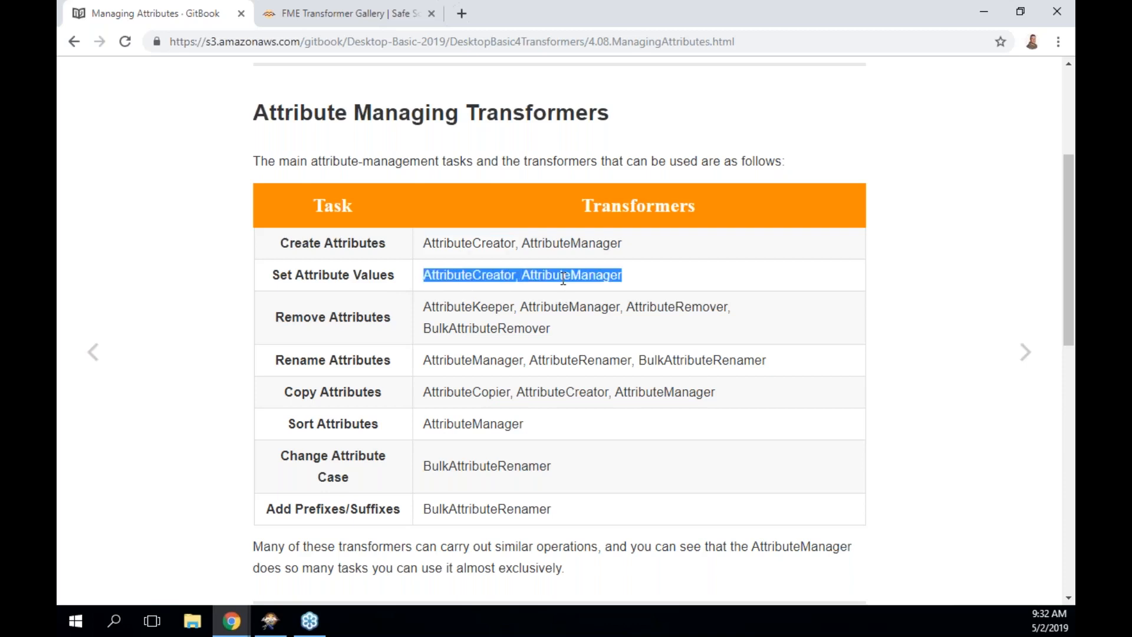
{"action": "double_click", "coordinate": [486, 276]}
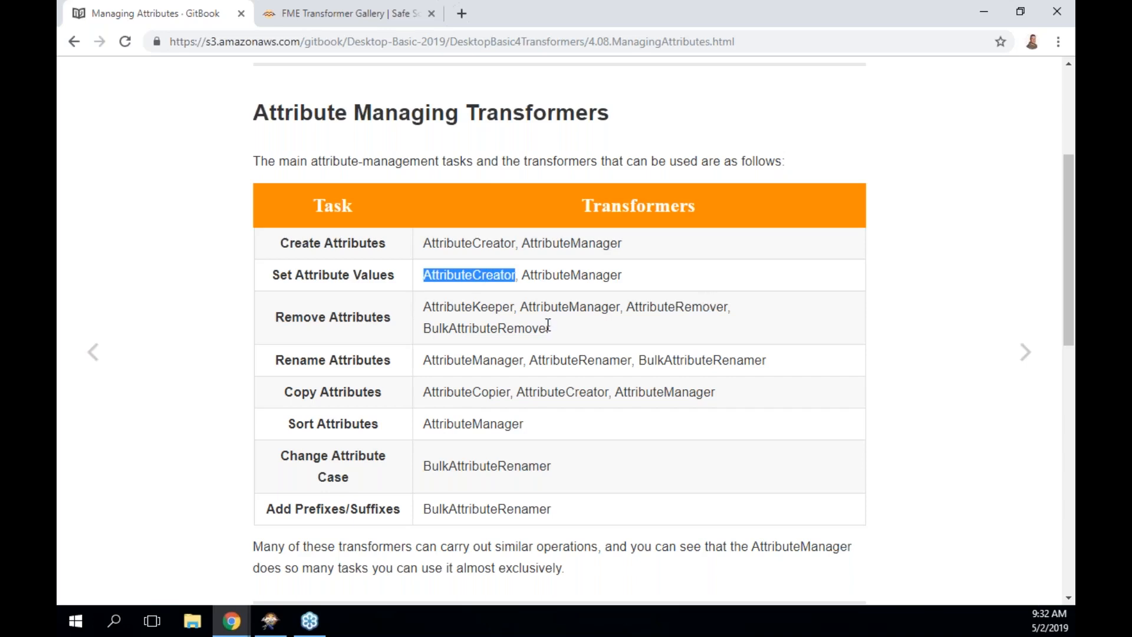
{"action": "double_click", "coordinate": [570, 307]}
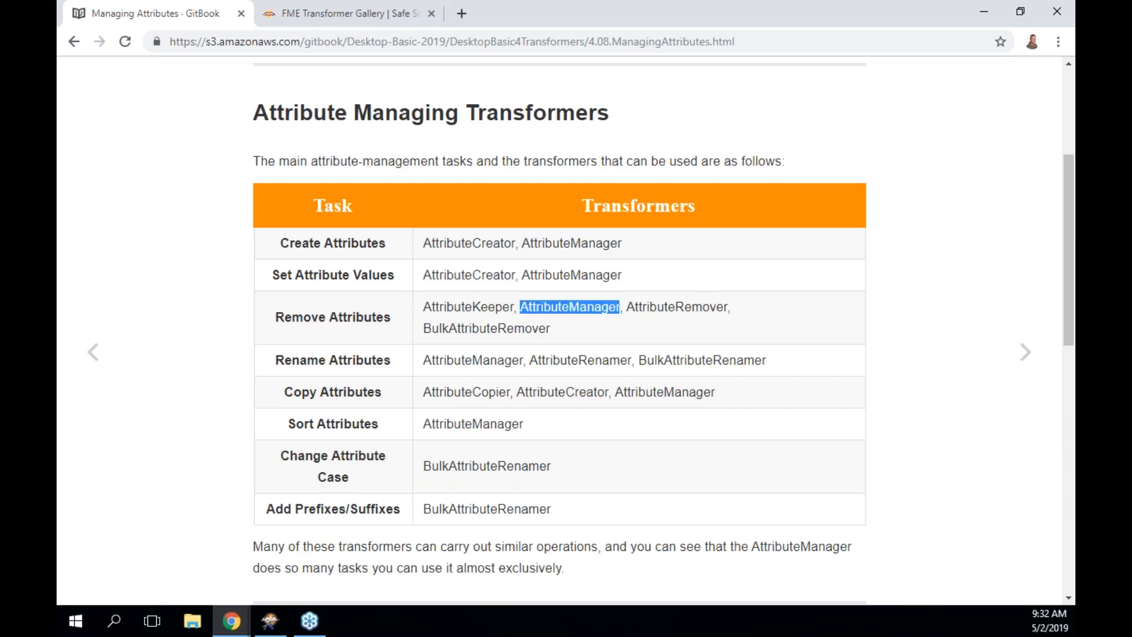
{"action": "double_click", "coordinate": [492, 307]}
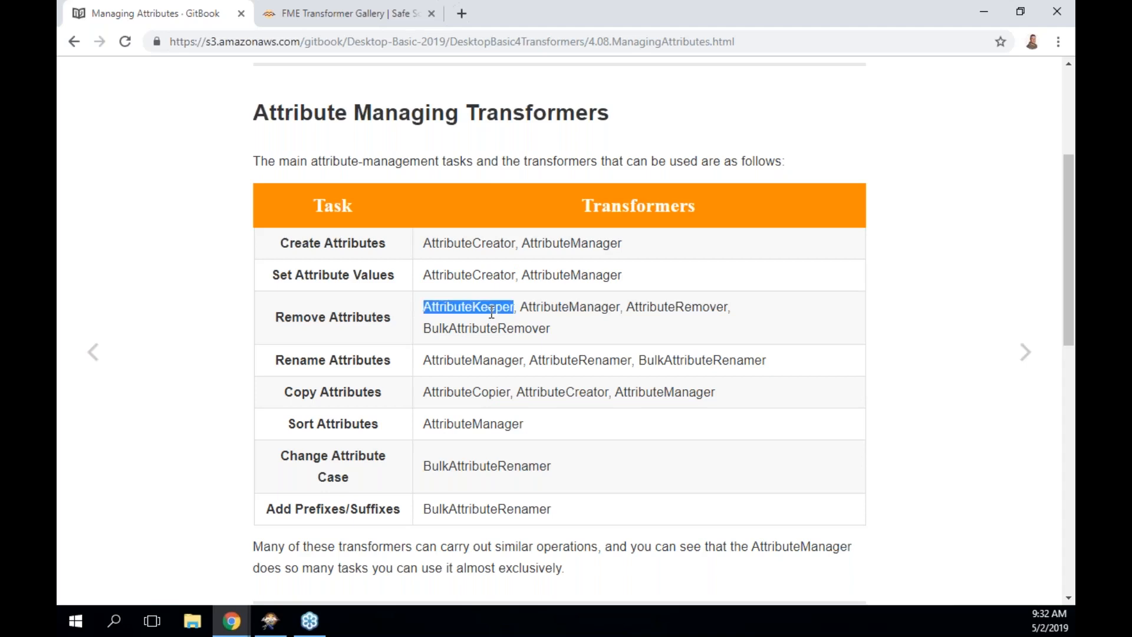
{"action": "double_click", "coordinate": [700, 303]}
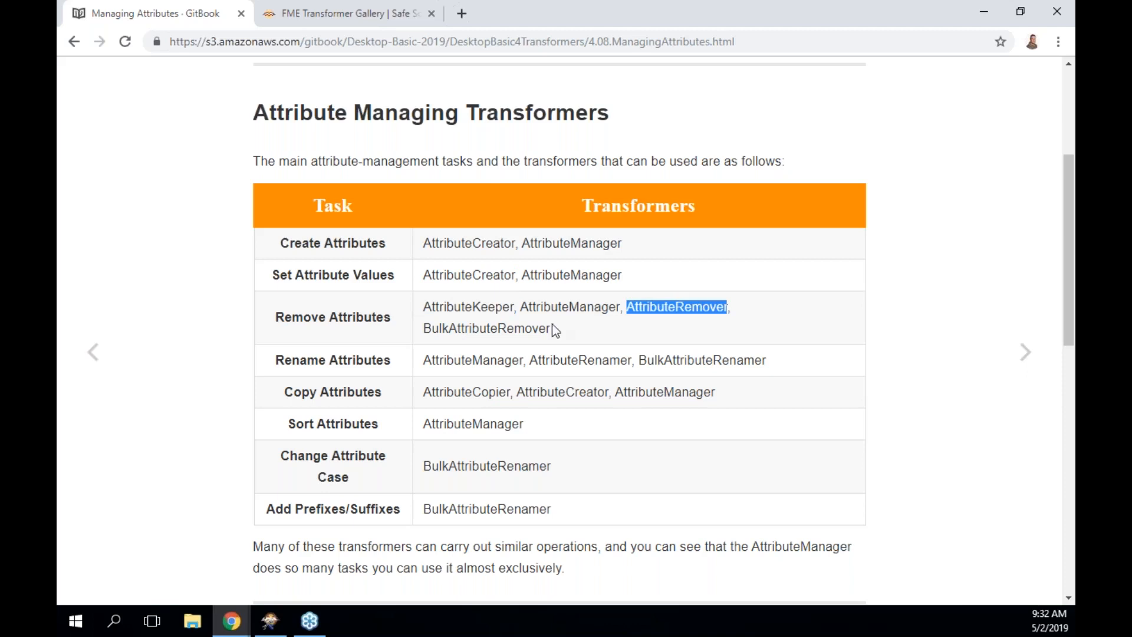
{"action": "double_click", "coordinate": [527, 329]}
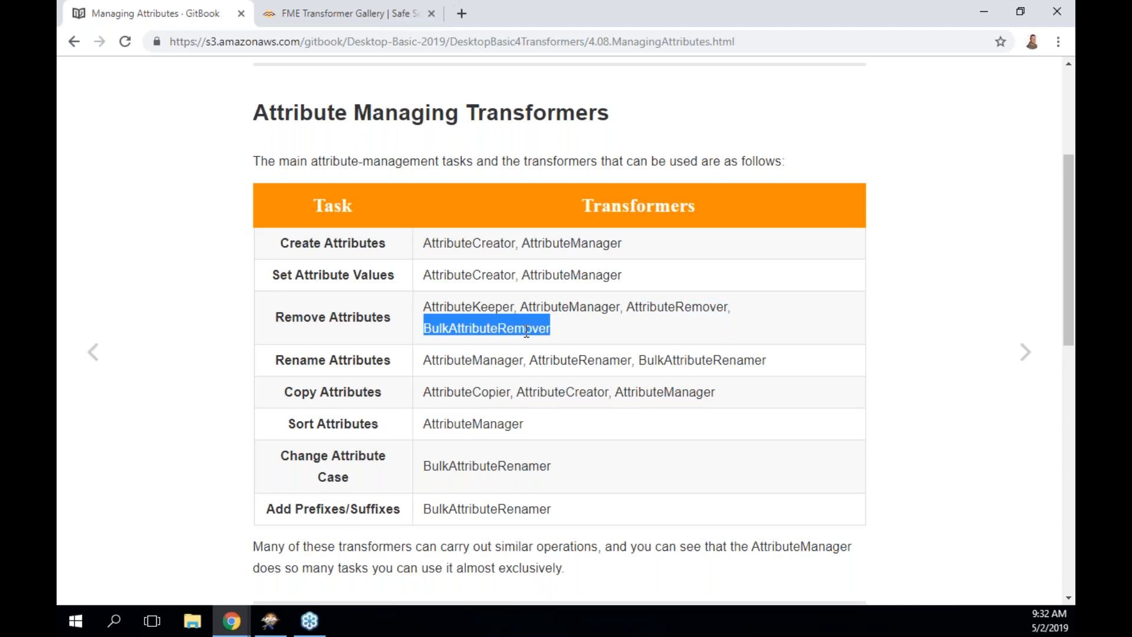
Highlight the table's transformers for renaming, copying, sorting, case changes and prefixes/suffixes.
{"action": "double_click", "coordinate": [446, 364]}
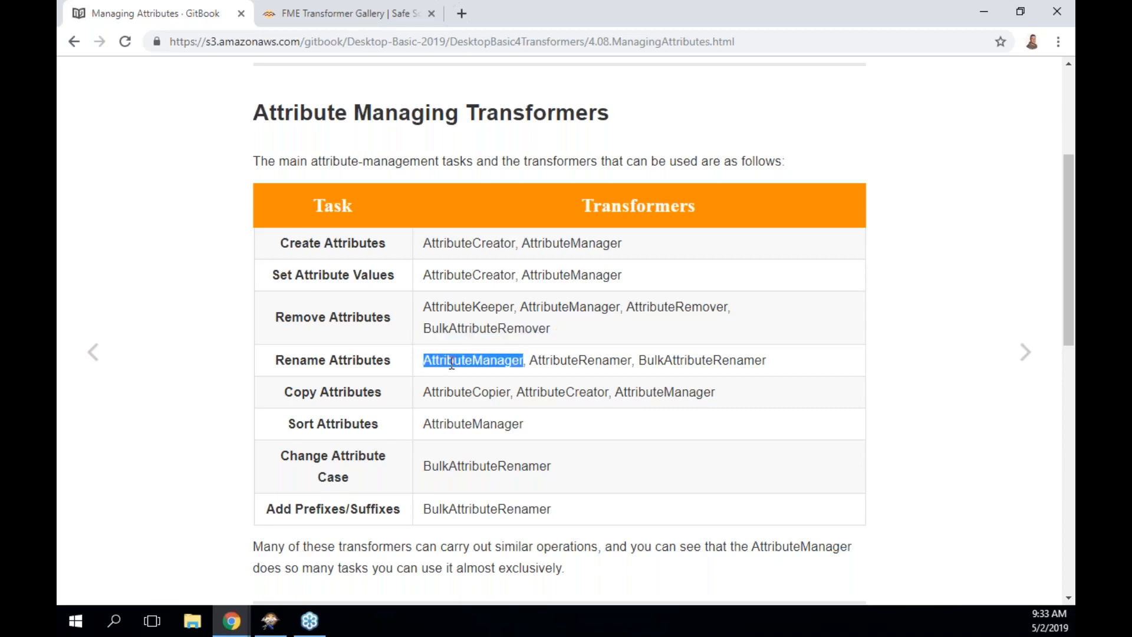
{"action": "double_click", "coordinate": [588, 360]}
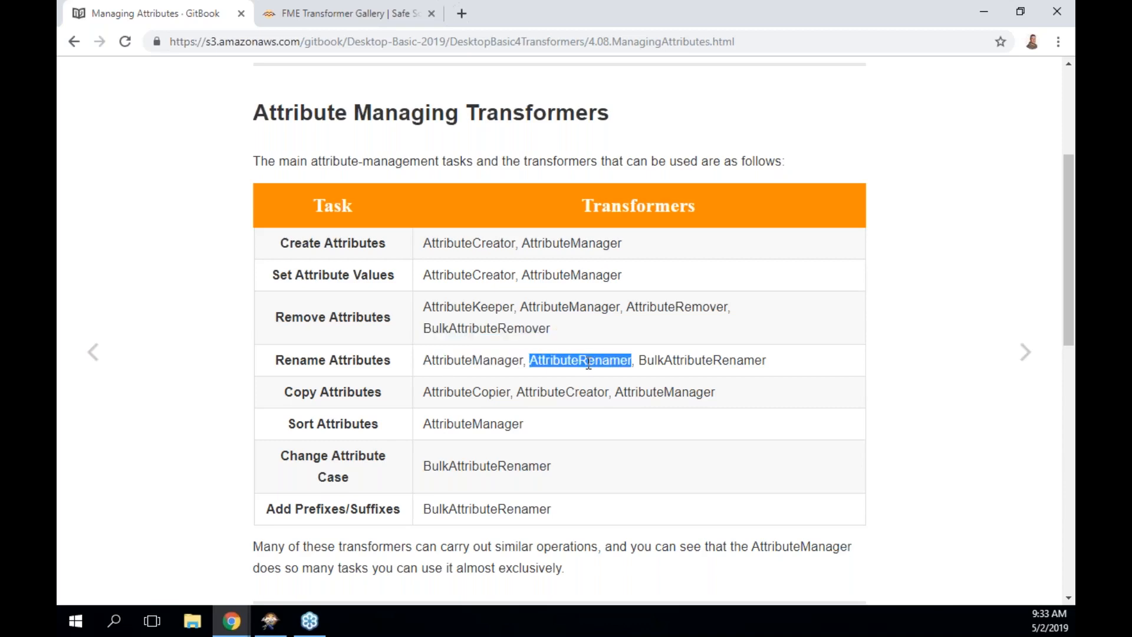
{"action": "double_click", "coordinate": [666, 361]}
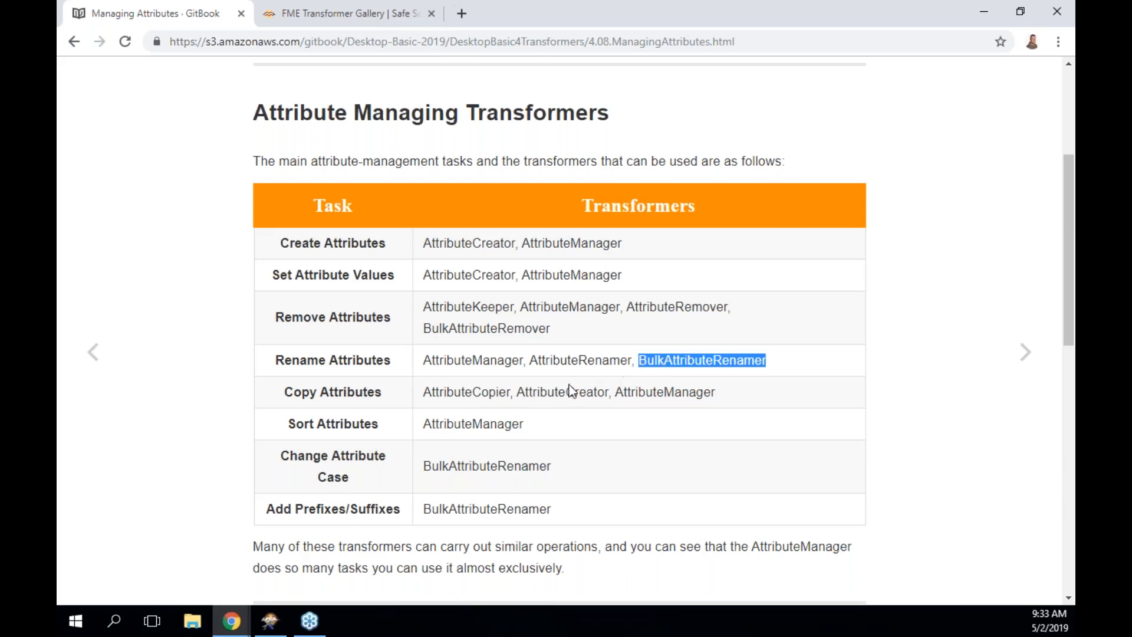
{"action": "double_click", "coordinate": [485, 390]}
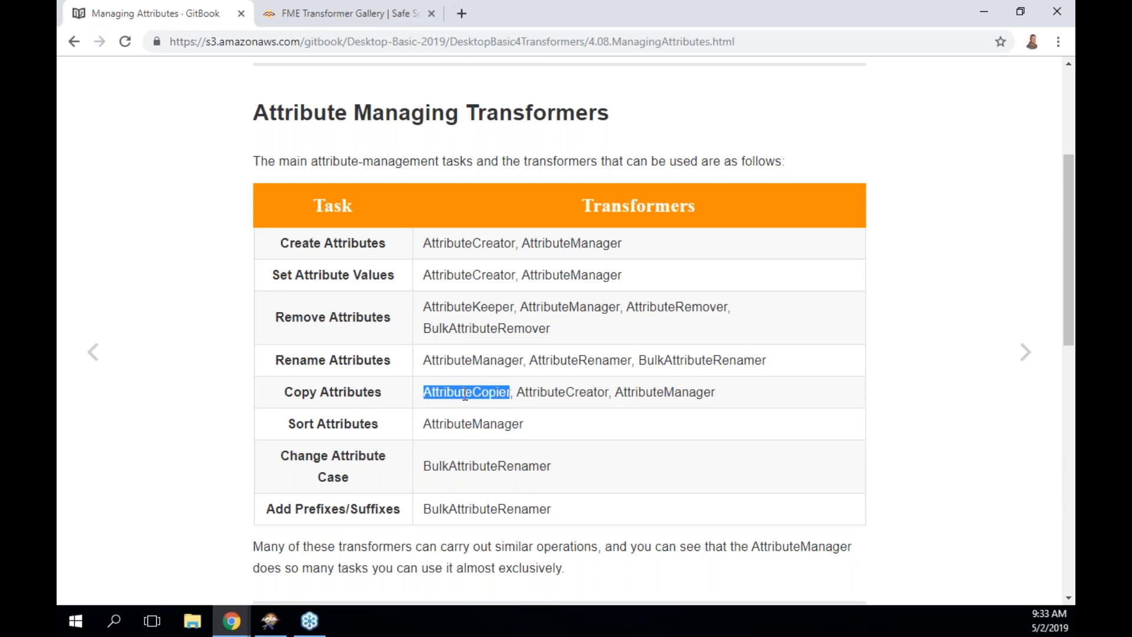
{"action": "left_click", "coordinate": [569, 392]}
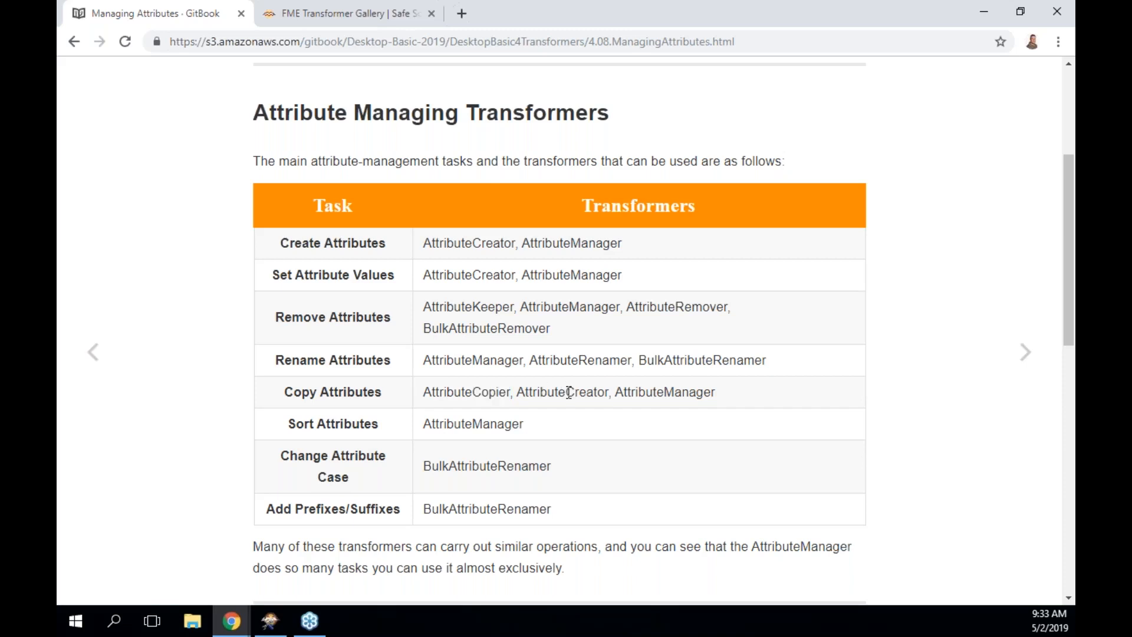
{"action": "double_click", "coordinate": [569, 392]}
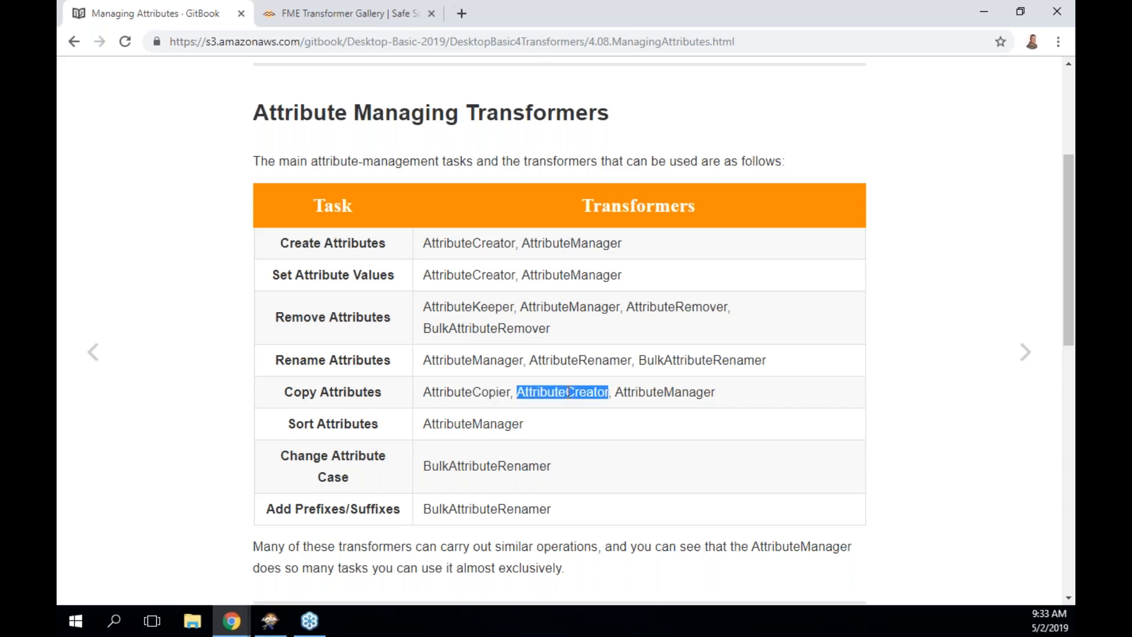
{"action": "double_click", "coordinate": [642, 392]}
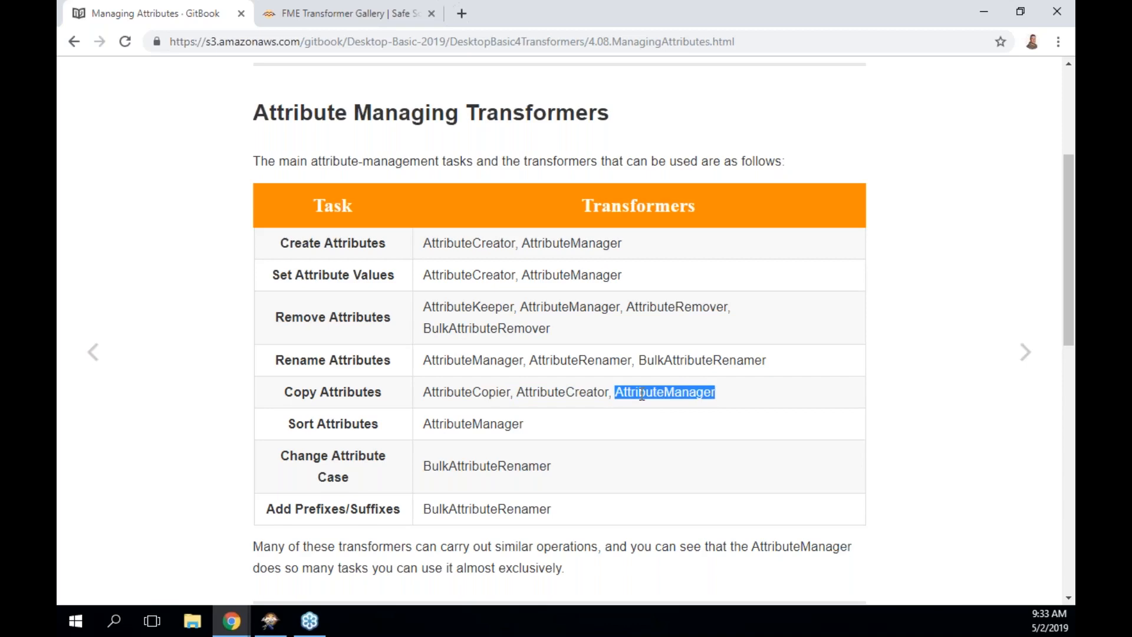
{"action": "double_click", "coordinate": [489, 422]}
{"action": "scroll", "coordinate": [489, 422], "scroll_direction": "down", "scroll_amount": 1}
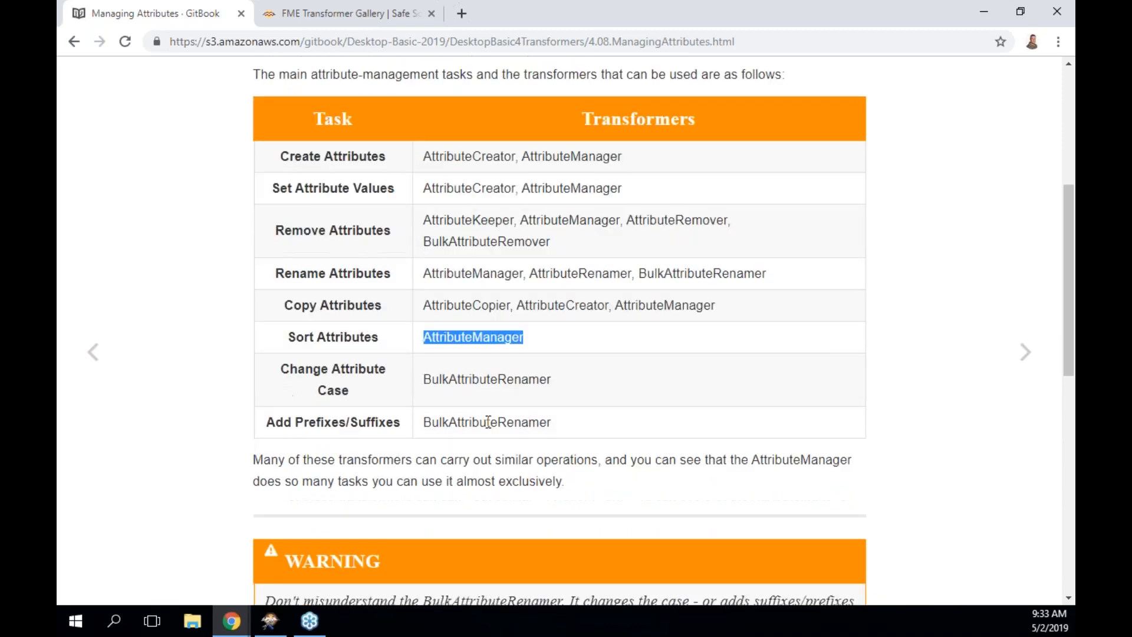
{"action": "double_click", "coordinate": [465, 384]}
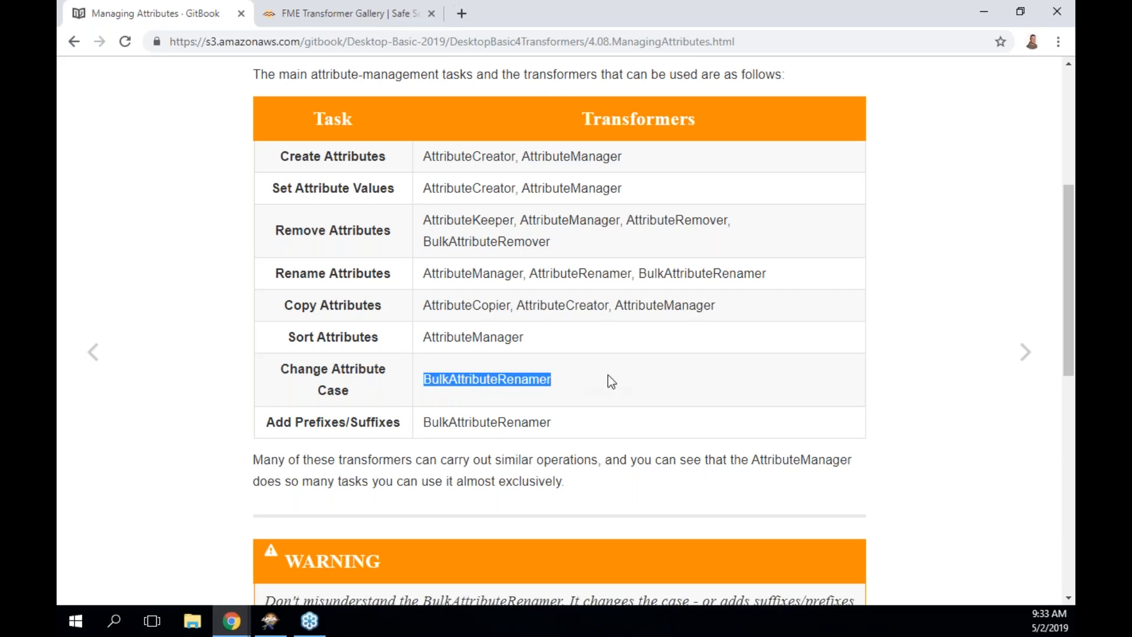
{"action": "scroll", "coordinate": [607, 375], "scroll_direction": "down", "scroll_amount": 1}
{"action": "double_click", "coordinate": [538, 359]}
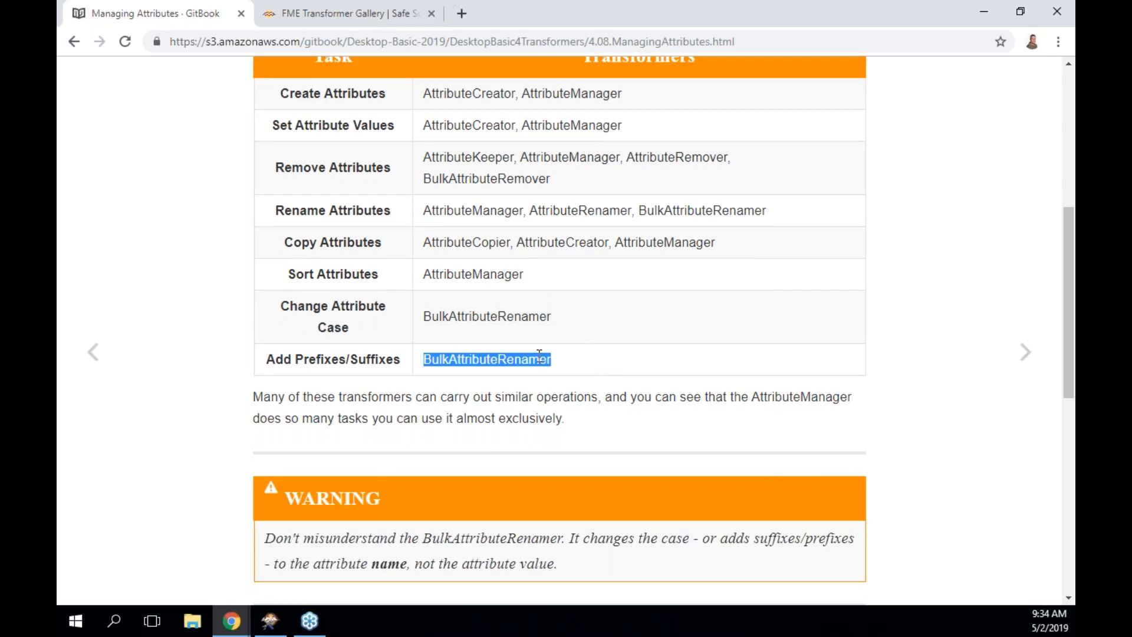
In the Lists section, highlight myAttribute on each example line and the element myList{0}.
{"action": "scroll", "coordinate": [539, 354], "scroll_direction": "down", "scroll_amount": 3}
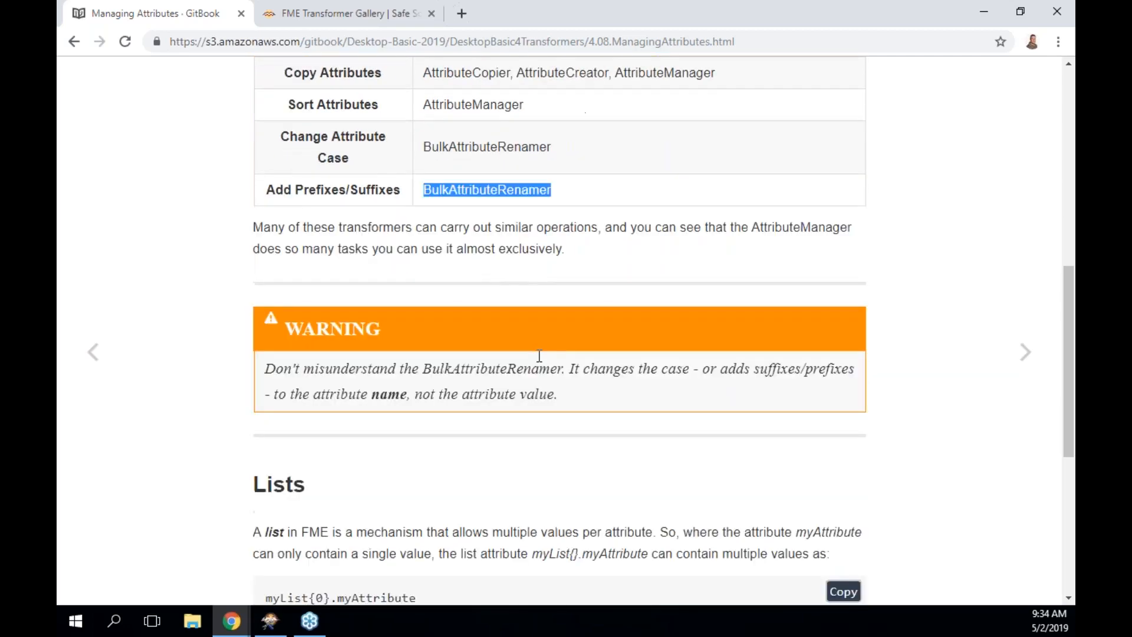
{"action": "scroll", "coordinate": [539, 355], "scroll_direction": "down", "scroll_amount": 5}
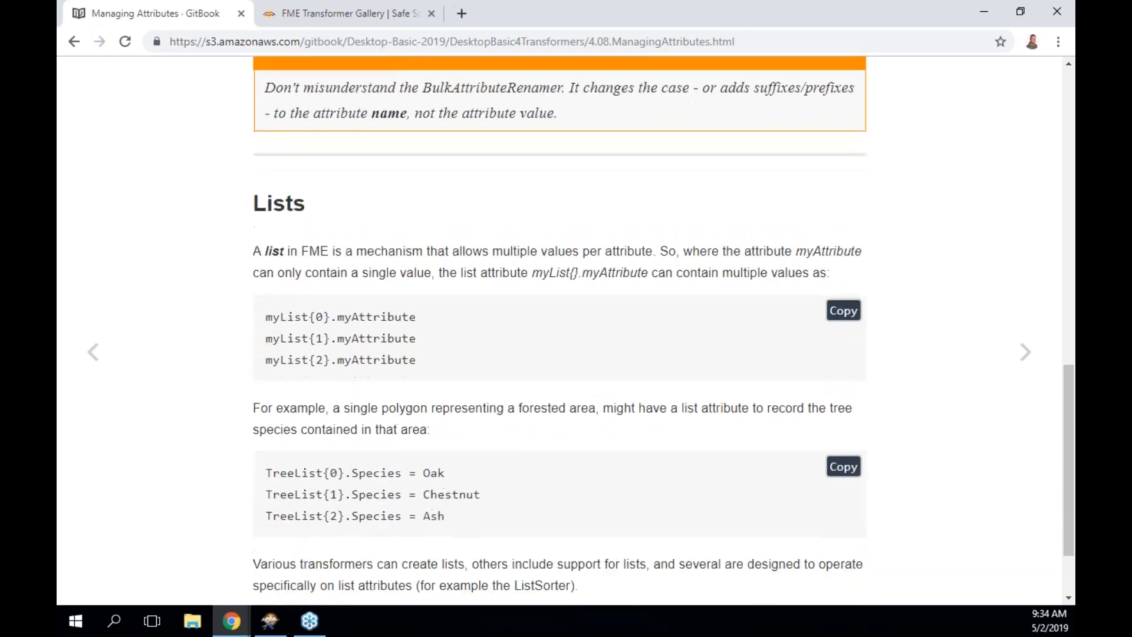
{"action": "scroll", "coordinate": [539, 356], "scroll_direction": "down", "scroll_amount": 1}
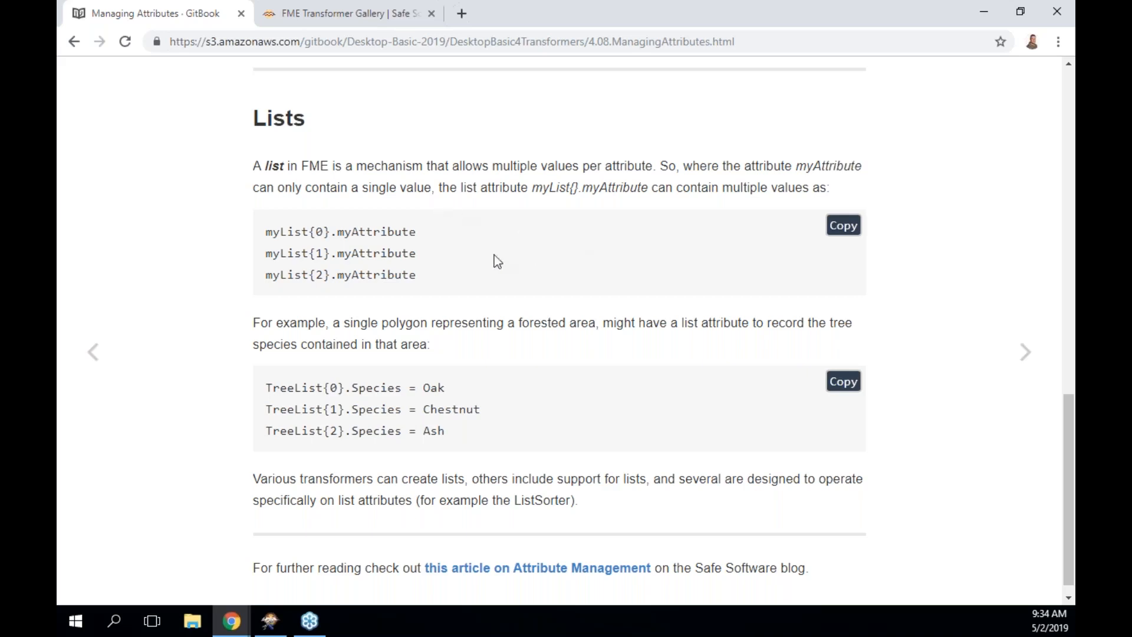
{"action": "double_click", "coordinate": [359, 232]}
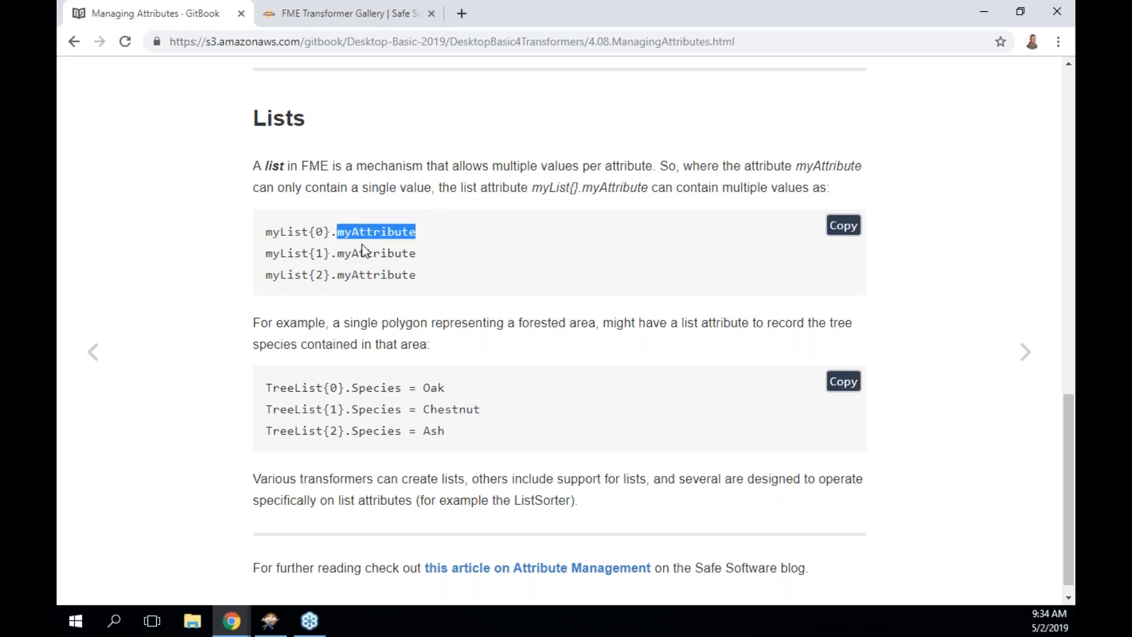
{"action": "double_click", "coordinate": [365, 253]}
{"action": "double_click", "coordinate": [365, 275]}
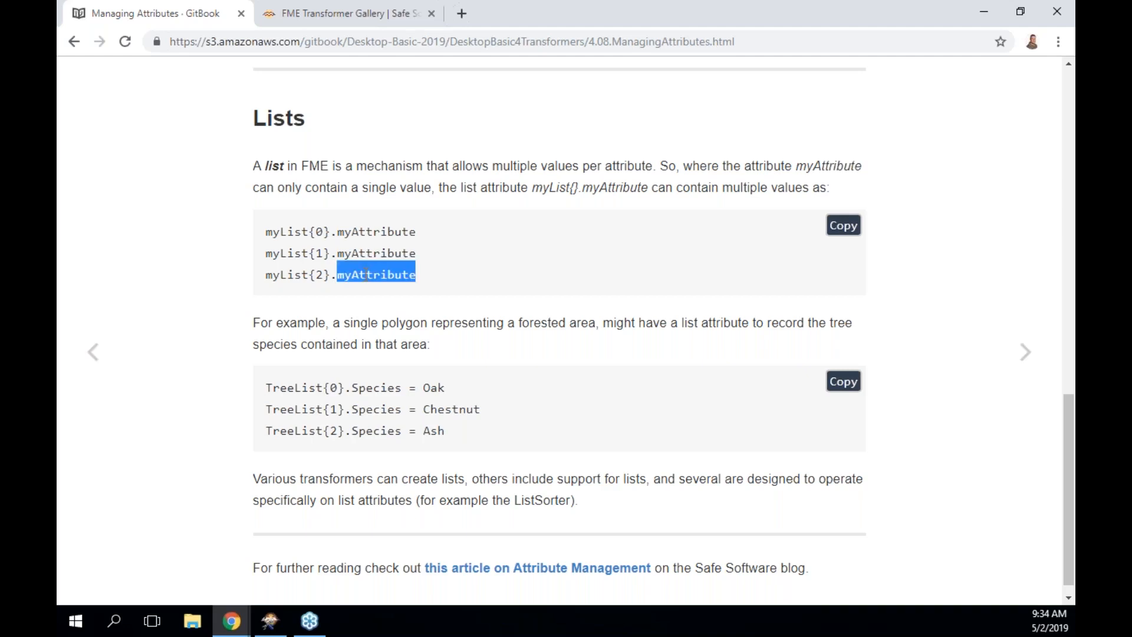
{"action": "double_click", "coordinate": [370, 233]}
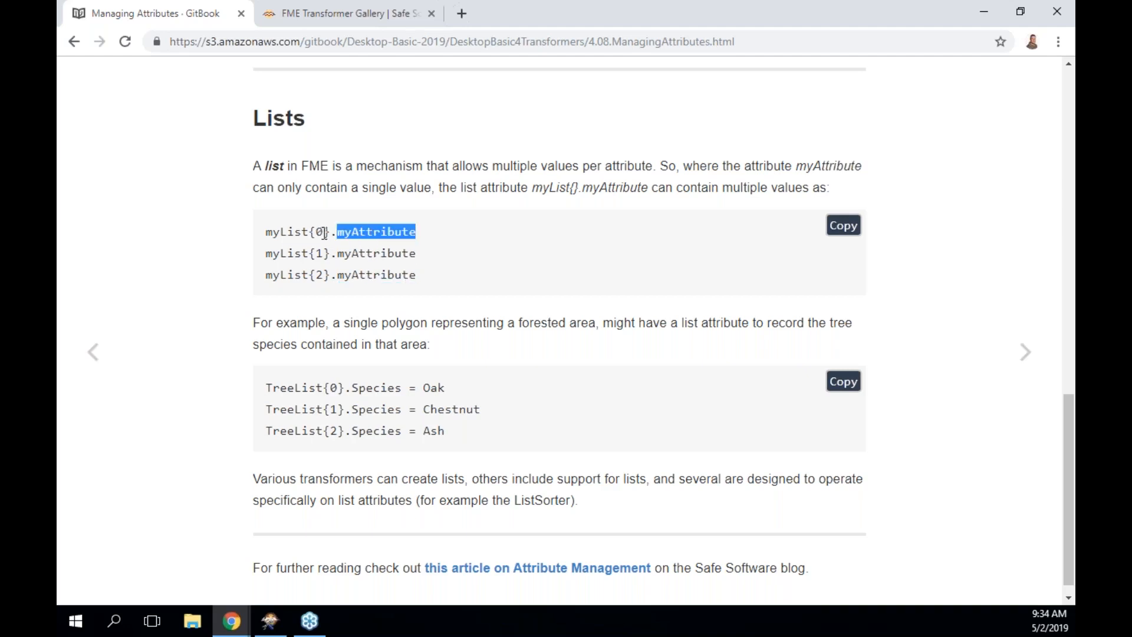
{"action": "left_click_drag", "start_coordinate": [324, 232], "coordinate": [267, 233]}
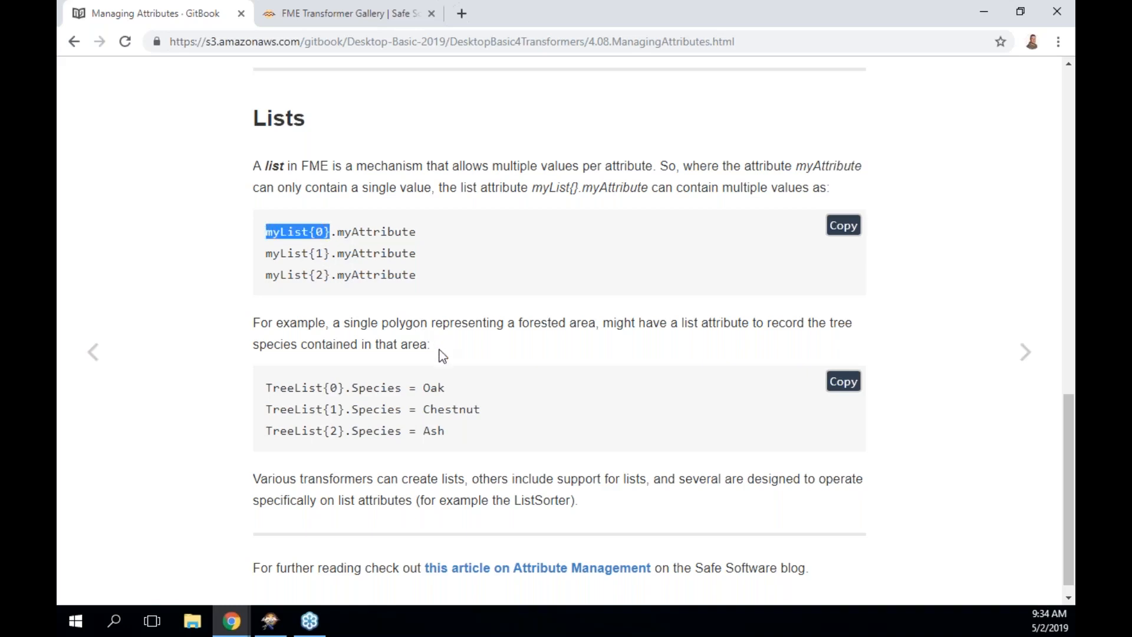
Highlight TreeList{0}, Species and Oak in the tree example, then go to Creating and Setting Attributes.
{"action": "left_click_drag", "start_coordinate": [271, 390], "coordinate": [346, 382]}
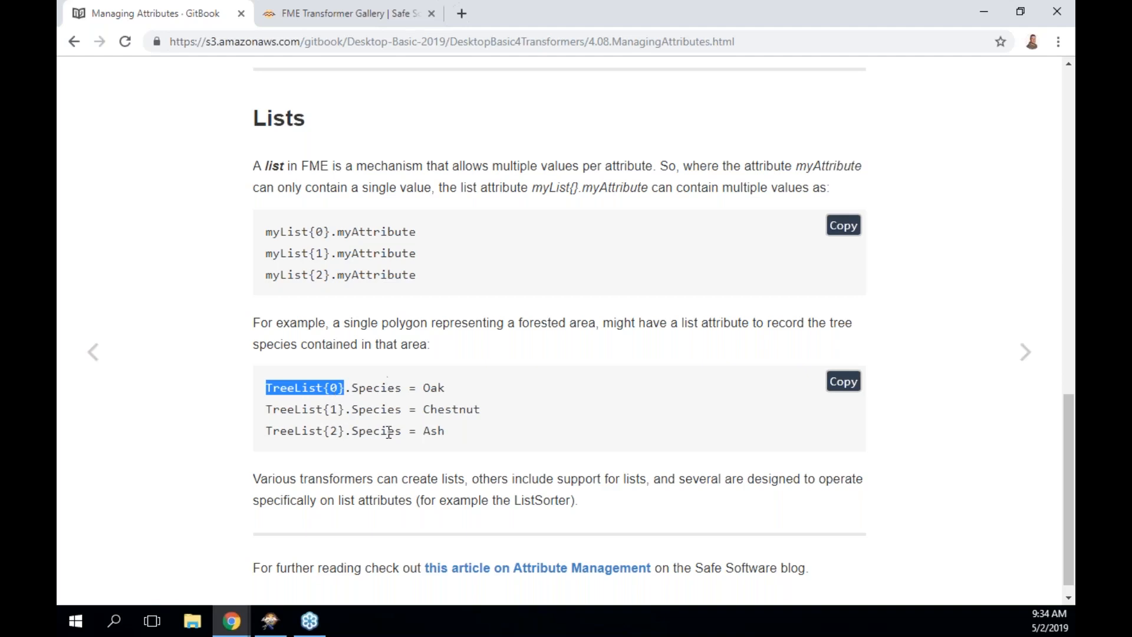
{"action": "double_click", "coordinate": [384, 387]}
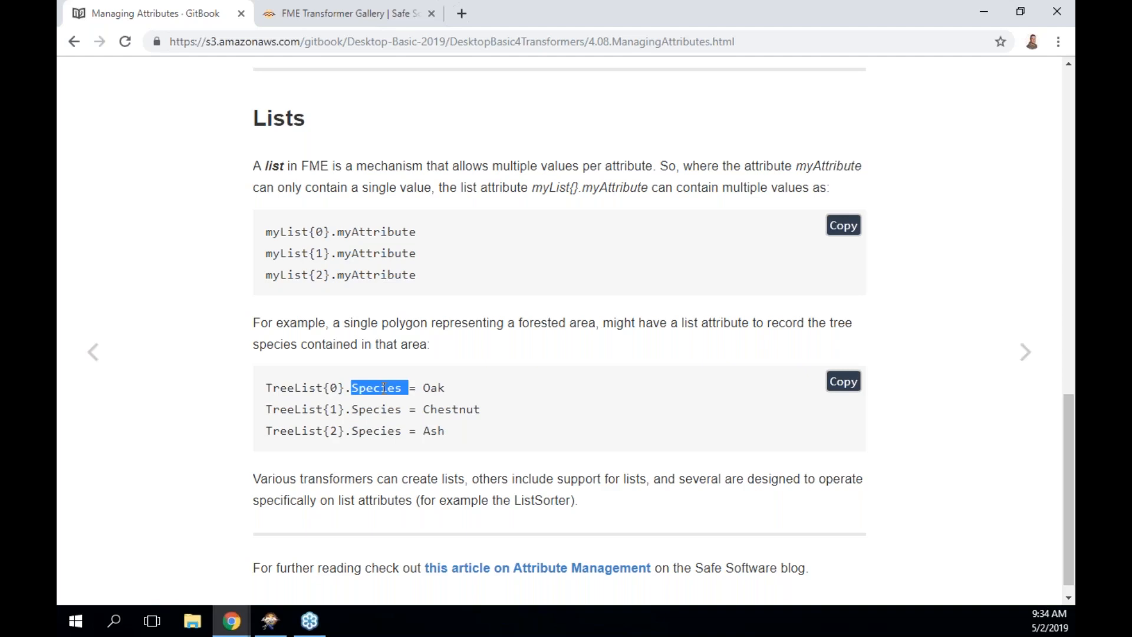
{"action": "double_click", "coordinate": [434, 387]}
{"action": "scroll", "coordinate": [434, 387], "scroll_direction": "down", "scroll_amount": 1}
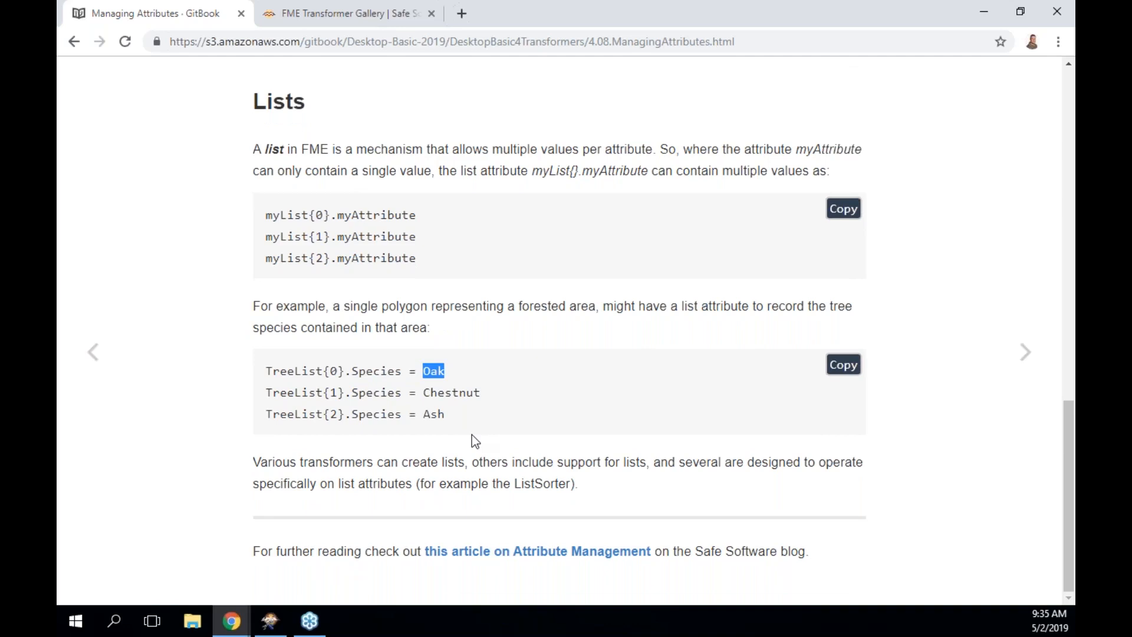
{"action": "left_click", "coordinate": [1029, 357]}
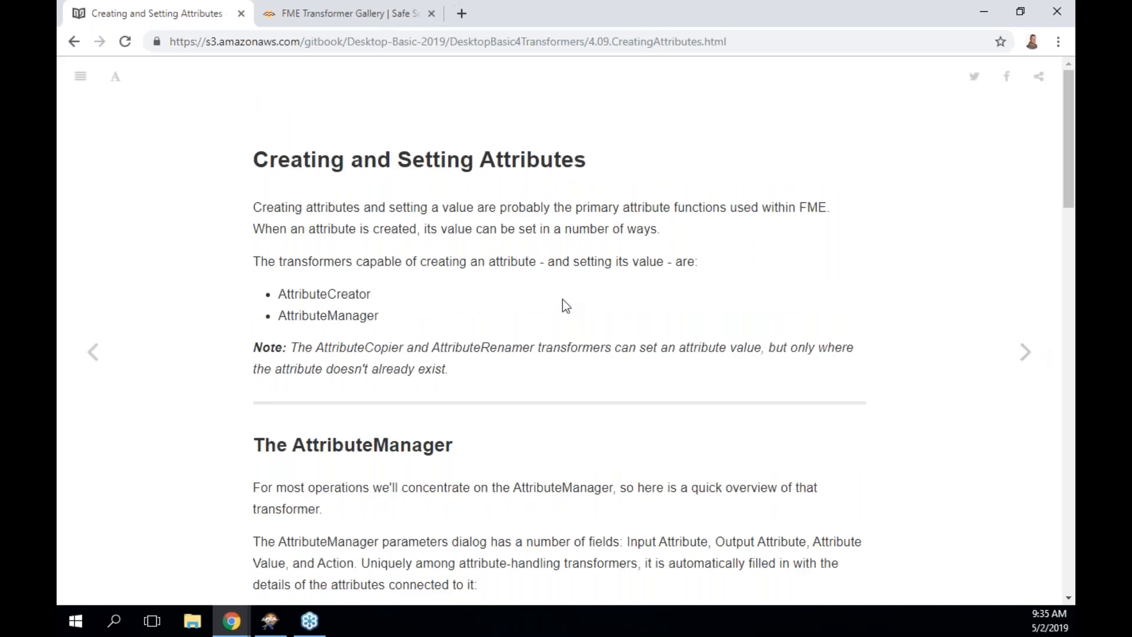
Read through the fixed attribute value section, then open 4.10 Constructing Attributes.
{"action": "scroll", "coordinate": [562, 300], "scroll_direction": "down", "scroll_amount": 3}
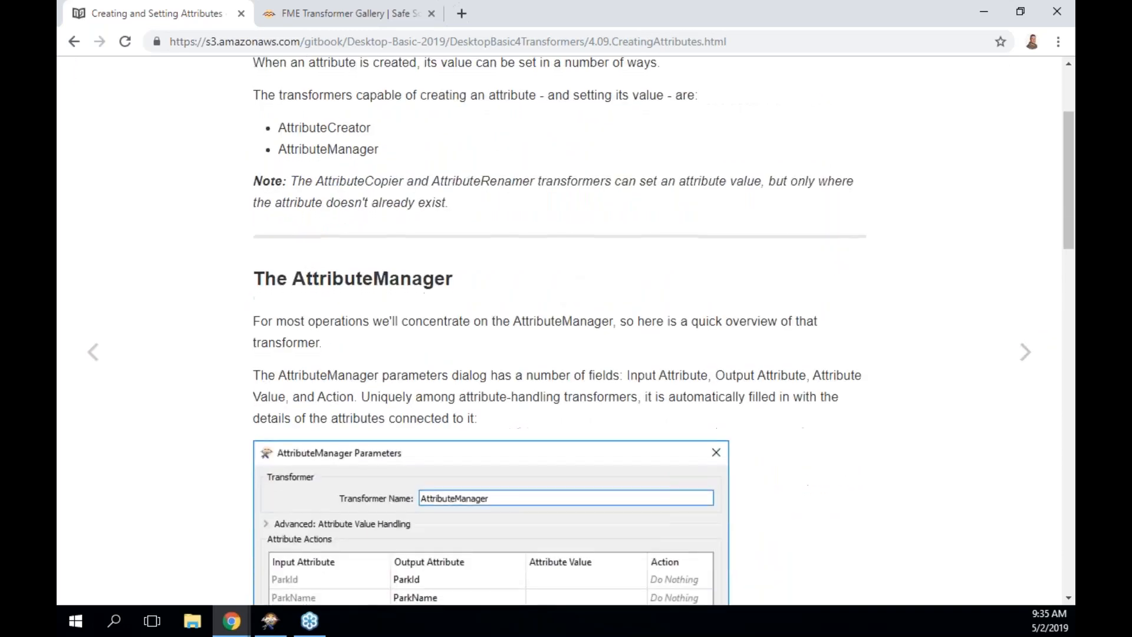
{"action": "scroll", "coordinate": [562, 300], "scroll_direction": "down", "scroll_amount": 5}
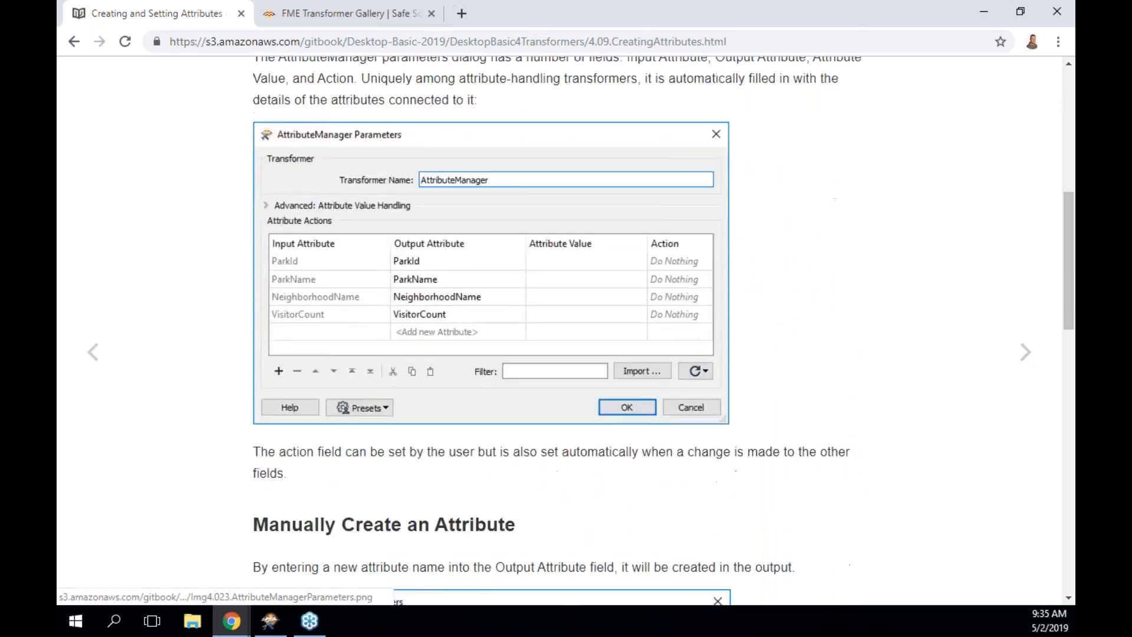
{"action": "scroll", "coordinate": [562, 300], "scroll_direction": "down", "scroll_amount": 11}
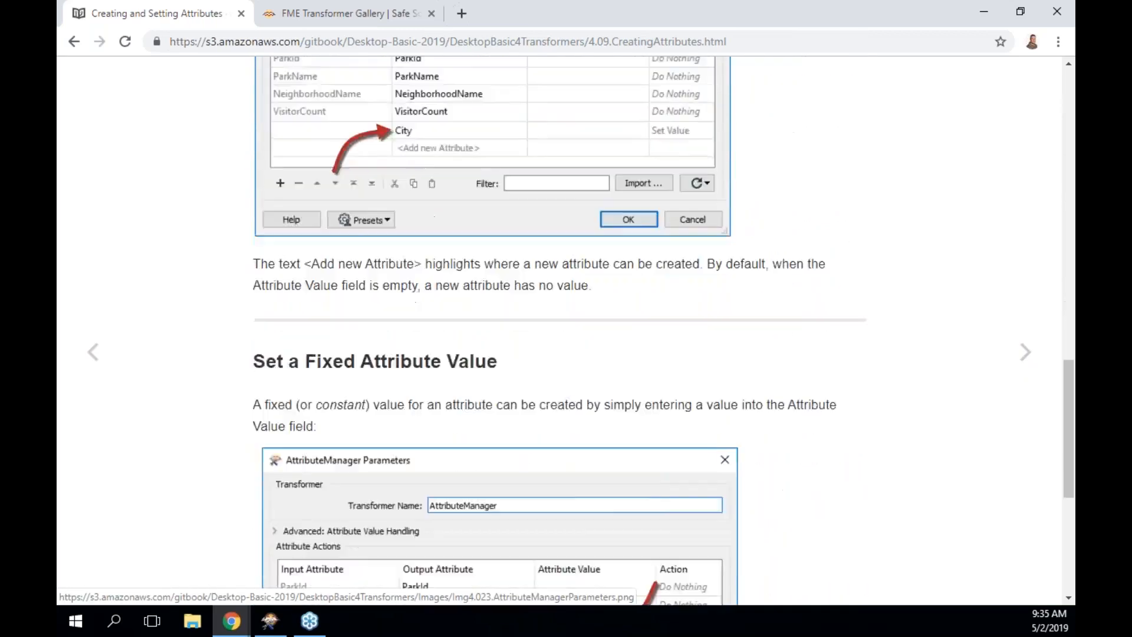
{"action": "scroll", "coordinate": [546, 363], "scroll_direction": "down", "scroll_amount": 4}
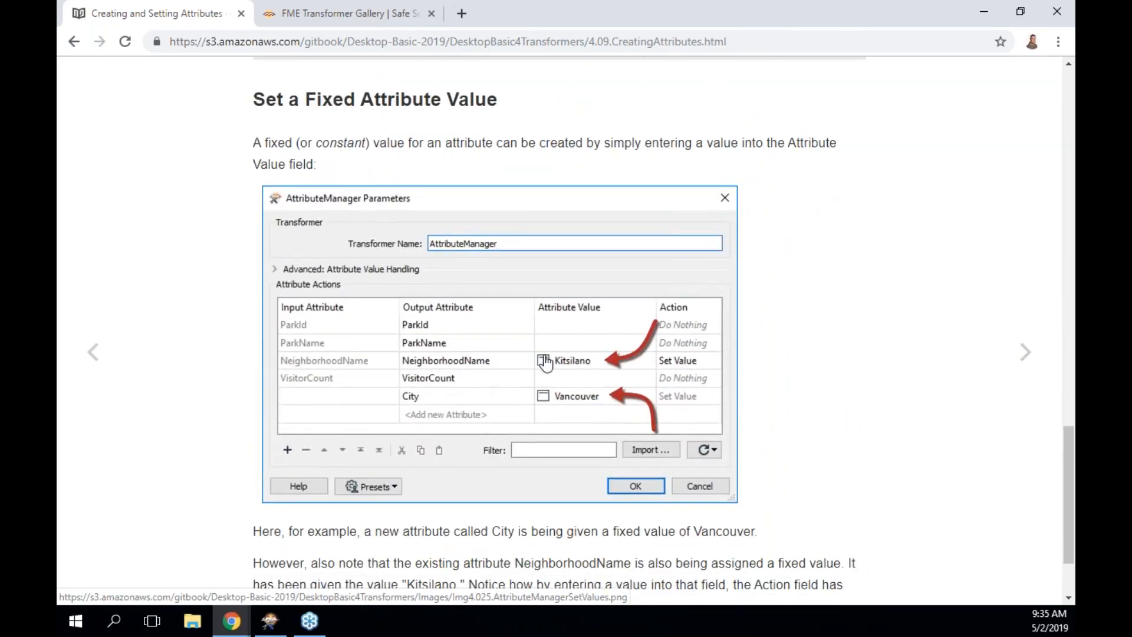
{"action": "scroll", "coordinate": [566, 323], "scroll_direction": "down", "scroll_amount": 2}
{"action": "scroll", "coordinate": [566, 323], "scroll_direction": "up", "scroll_amount": 18}
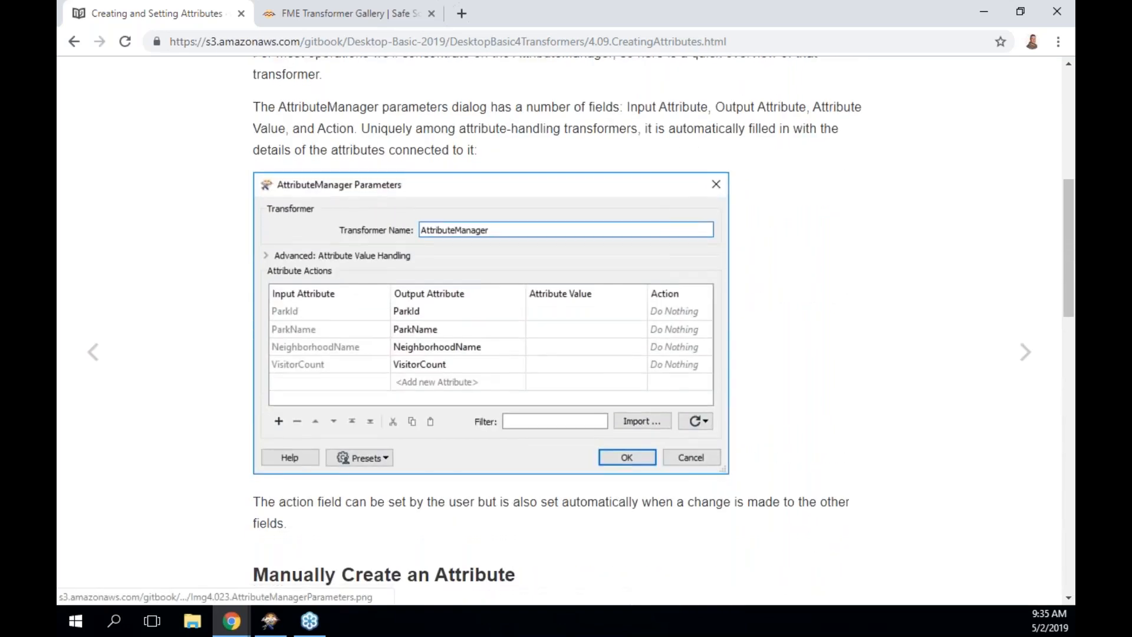
{"action": "scroll", "coordinate": [576, 330], "scroll_direction": "down", "scroll_amount": 18}
{"action": "left_click", "coordinate": [1026, 353]}
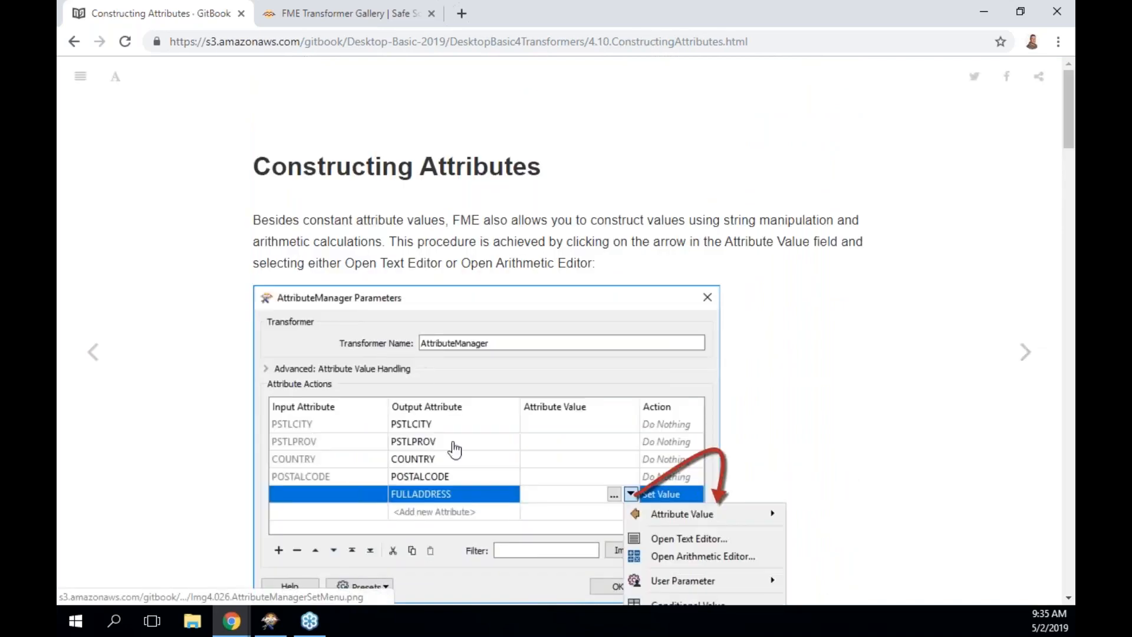
{"action": "scroll", "coordinate": [584, 491], "scroll_direction": "down", "scroll_amount": 2}
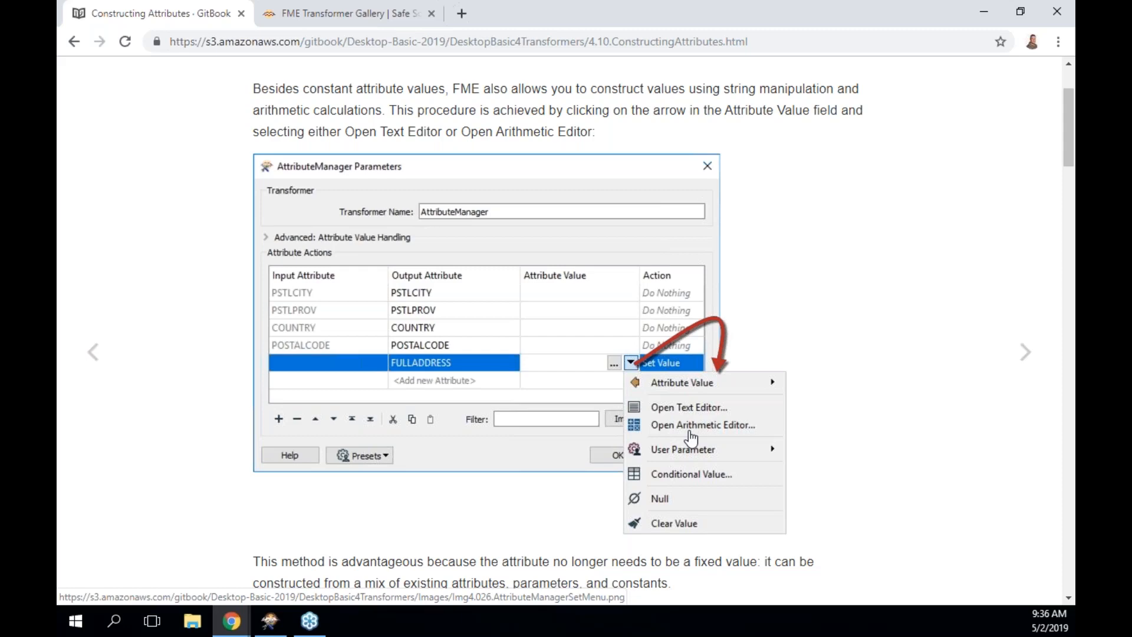
{"action": "scroll", "coordinate": [691, 439], "scroll_direction": "down", "scroll_amount": 5}
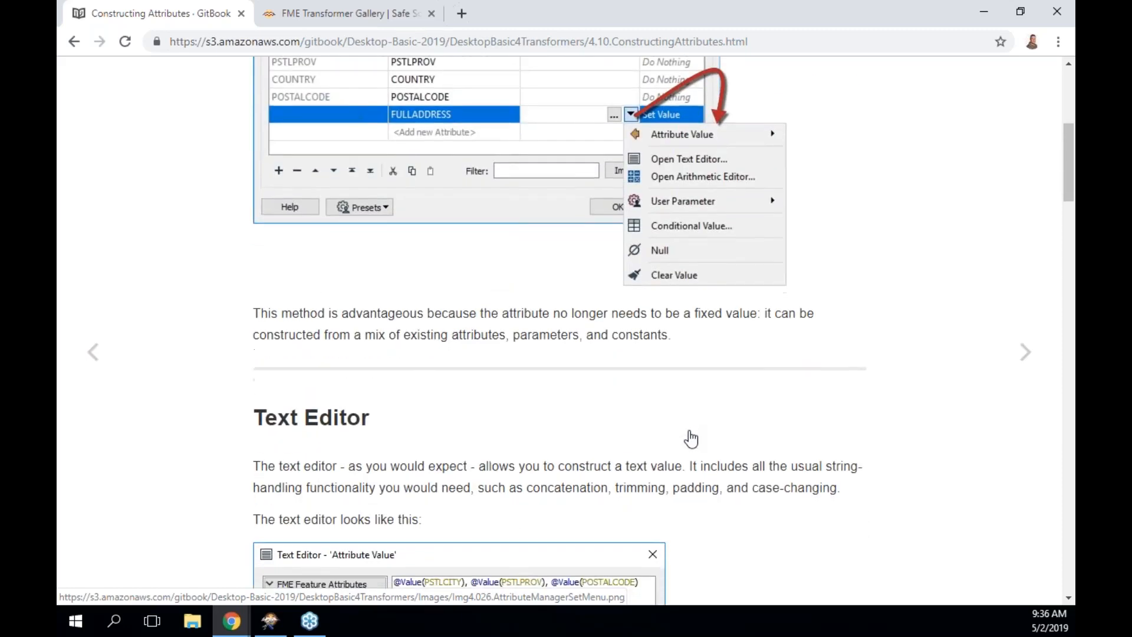
{"action": "scroll", "coordinate": [330, 382], "scroll_direction": "down", "scroll_amount": 4}
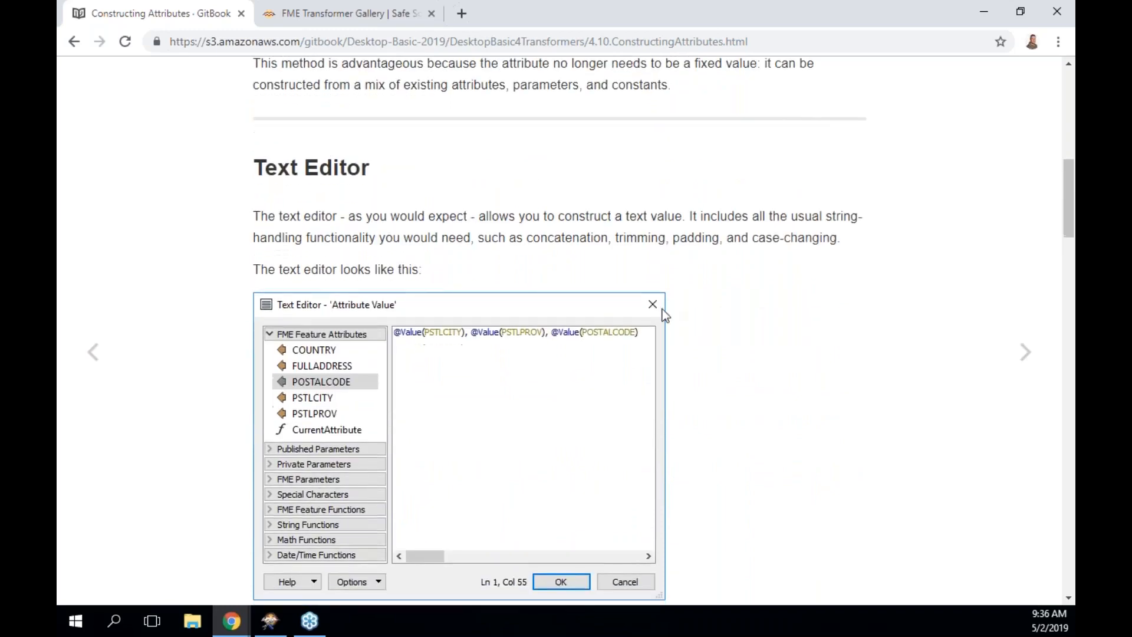
{"action": "scroll", "coordinate": [533, 394], "scroll_direction": "down", "scroll_amount": 4}
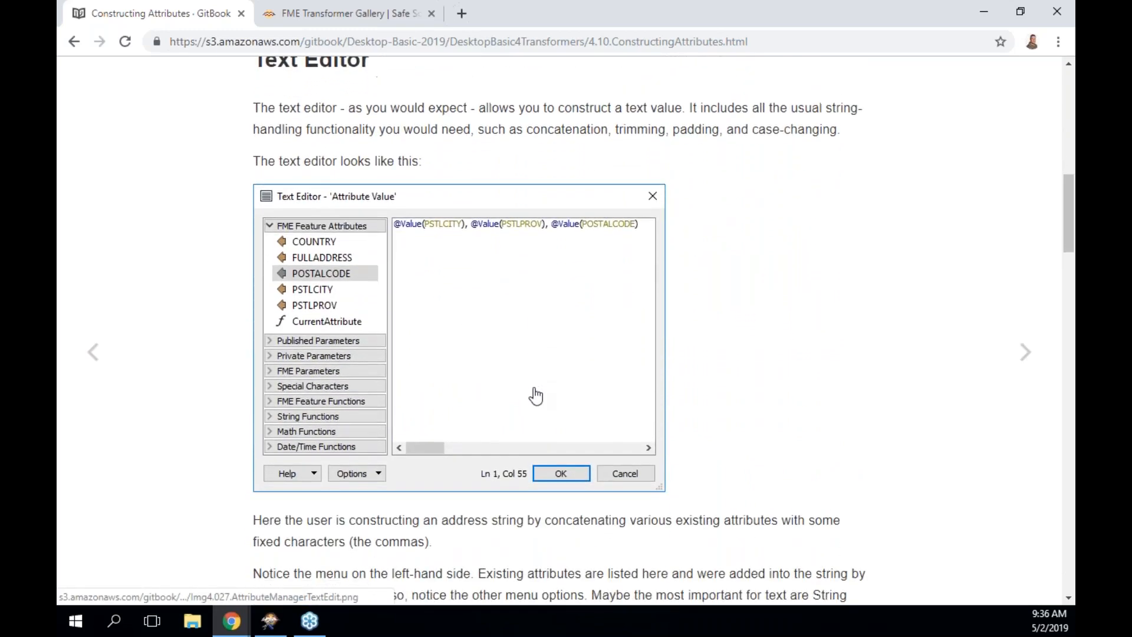
{"action": "scroll", "coordinate": [534, 394], "scroll_direction": "down", "scroll_amount": 8}
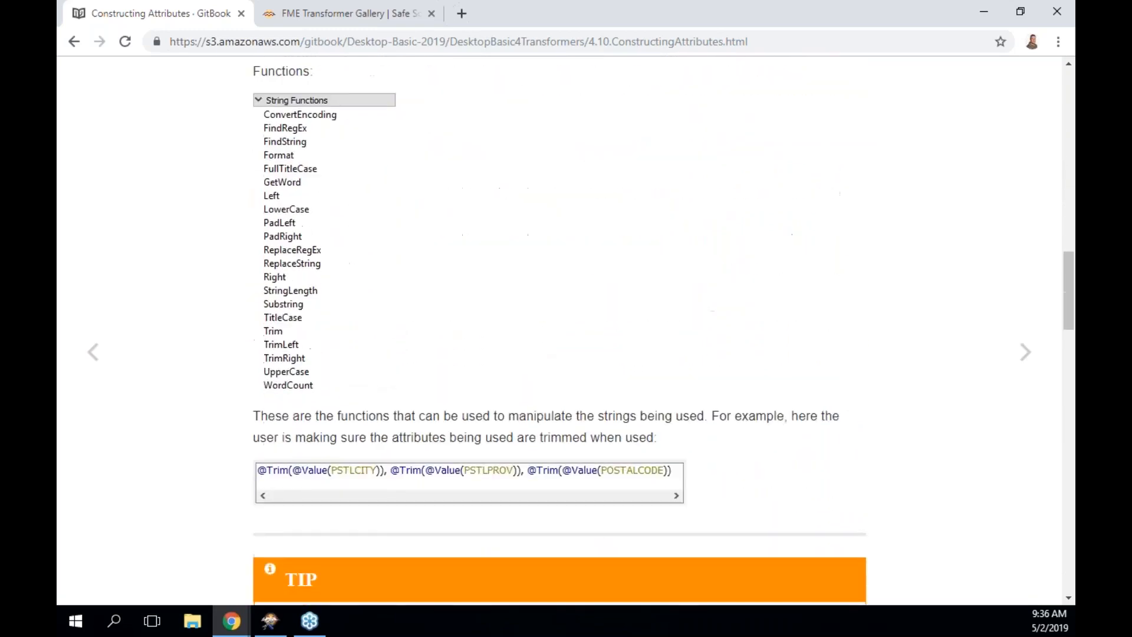
{"action": "scroll", "coordinate": [528, 352], "scroll_direction": "up", "scroll_amount": 1}
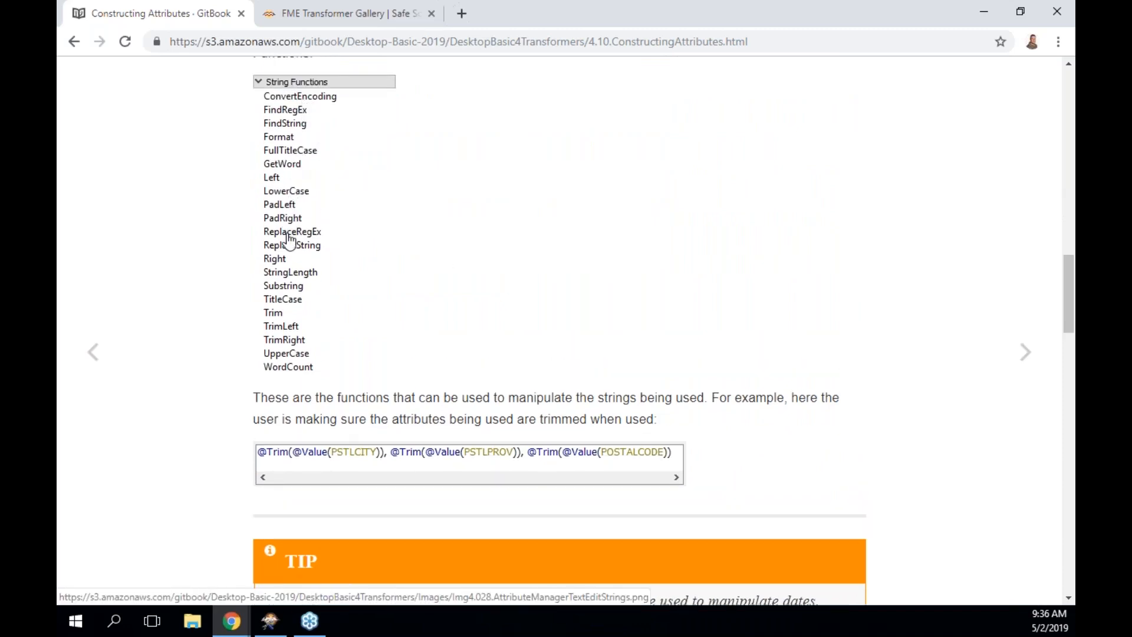
{"action": "scroll", "coordinate": [576, 328], "scroll_direction": "down", "scroll_amount": 2}
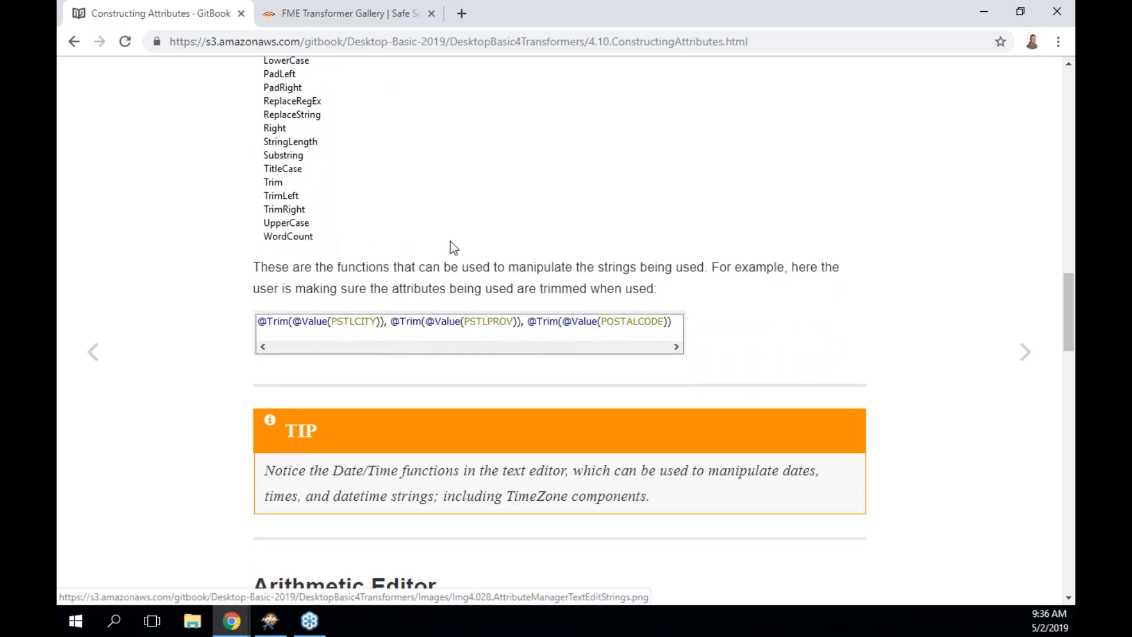
{"action": "scroll", "coordinate": [452, 245], "scroll_direction": "down", "scroll_amount": 2}
{"action": "scroll", "coordinate": [452, 245], "scroll_direction": "down", "scroll_amount": 5}
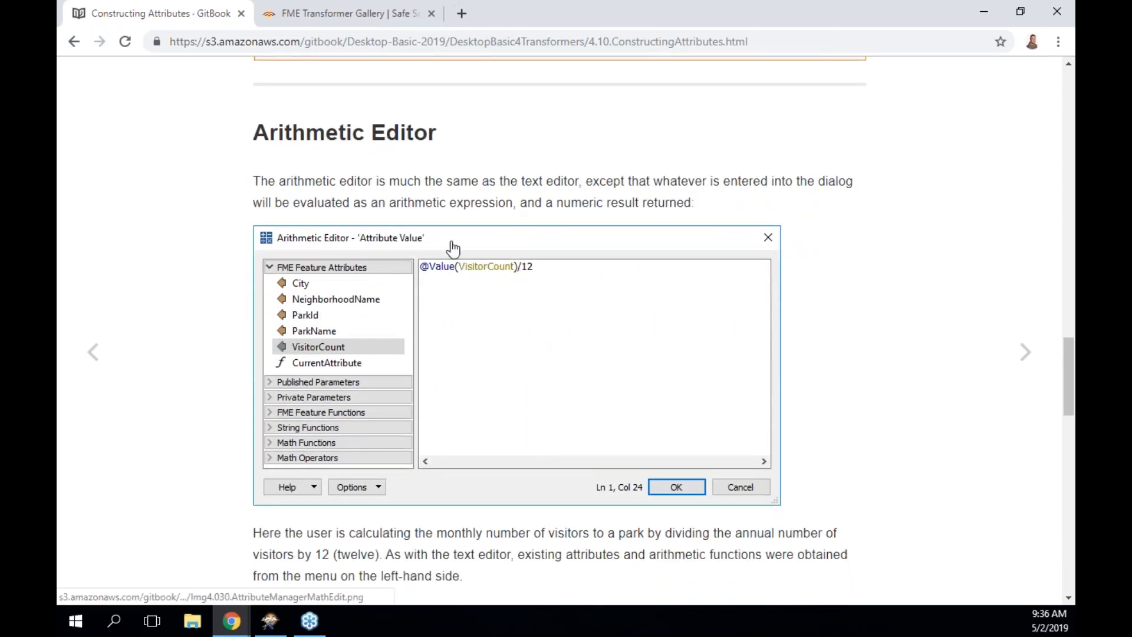
Read FME Feature Functions and Replacing Other Transformers, then open 4.11 Constructing Parameters.
{"action": "scroll", "coordinate": [784, 304], "scroll_direction": "down", "scroll_amount": 2}
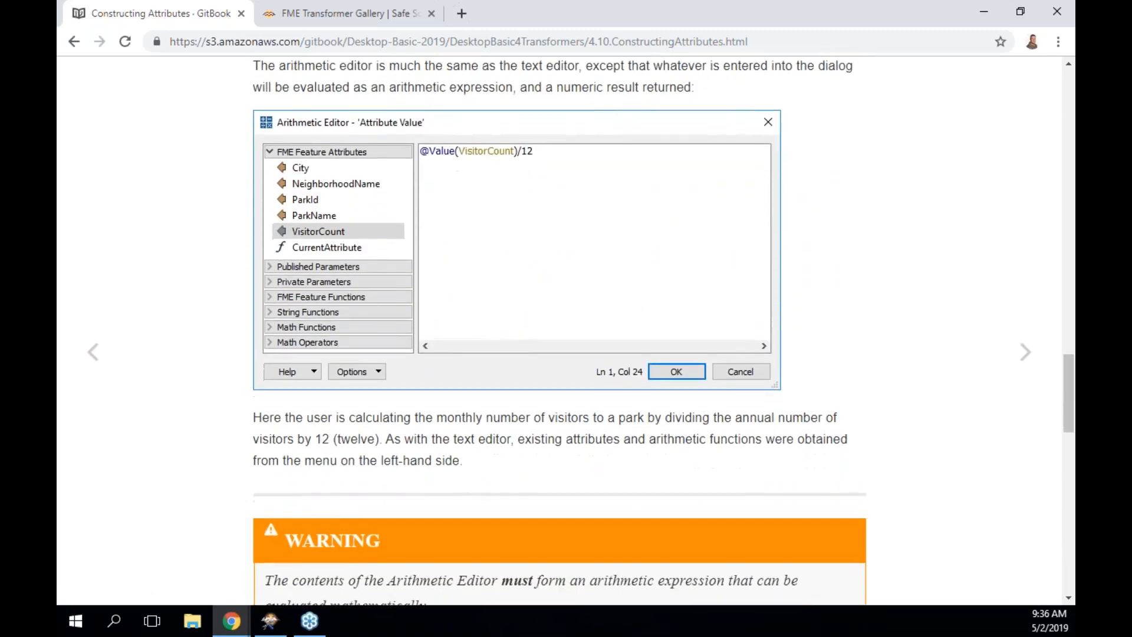
{"action": "scroll", "coordinate": [566, 331], "scroll_direction": "down", "scroll_amount": 3}
{"action": "scroll", "coordinate": [566, 330], "scroll_direction": "down", "scroll_amount": 2}
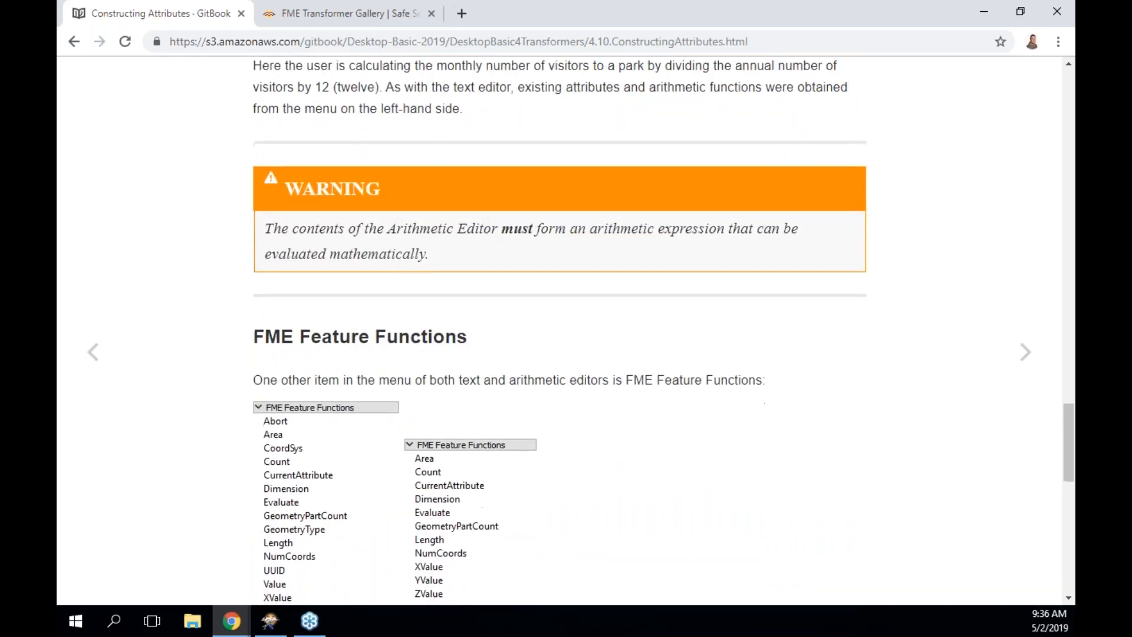
{"action": "scroll", "coordinate": [566, 330], "scroll_direction": "down", "scroll_amount": 2}
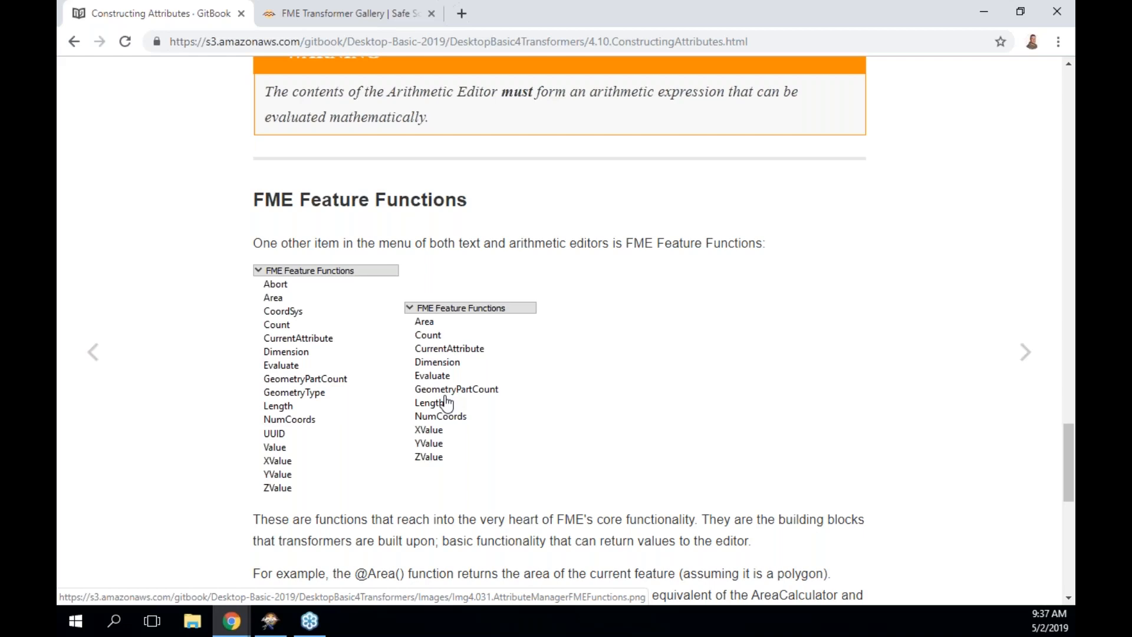
{"action": "scroll", "coordinate": [445, 403], "scroll_direction": "down", "scroll_amount": 12}
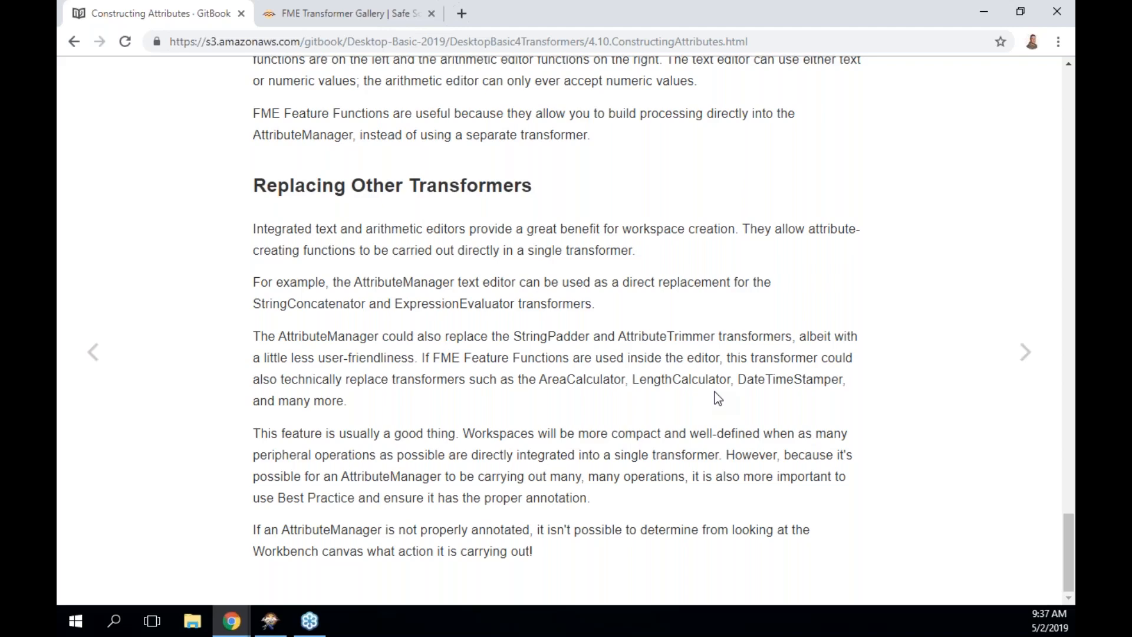
{"action": "scroll", "coordinate": [714, 392], "scroll_direction": "up", "scroll_amount": 8}
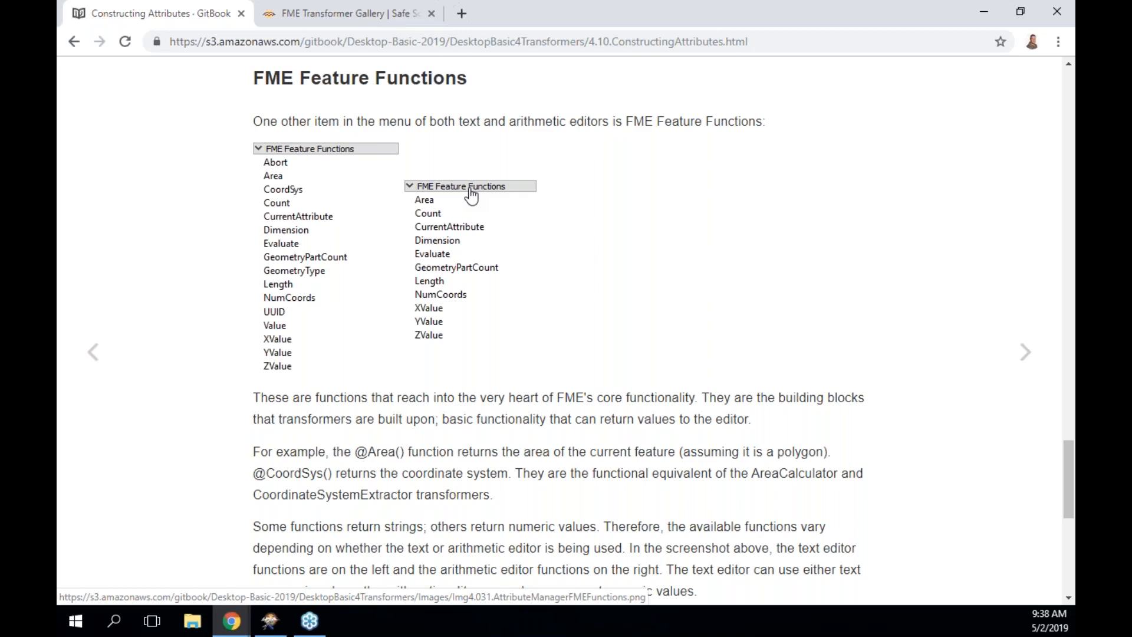
{"action": "left_click", "coordinate": [1024, 355]}
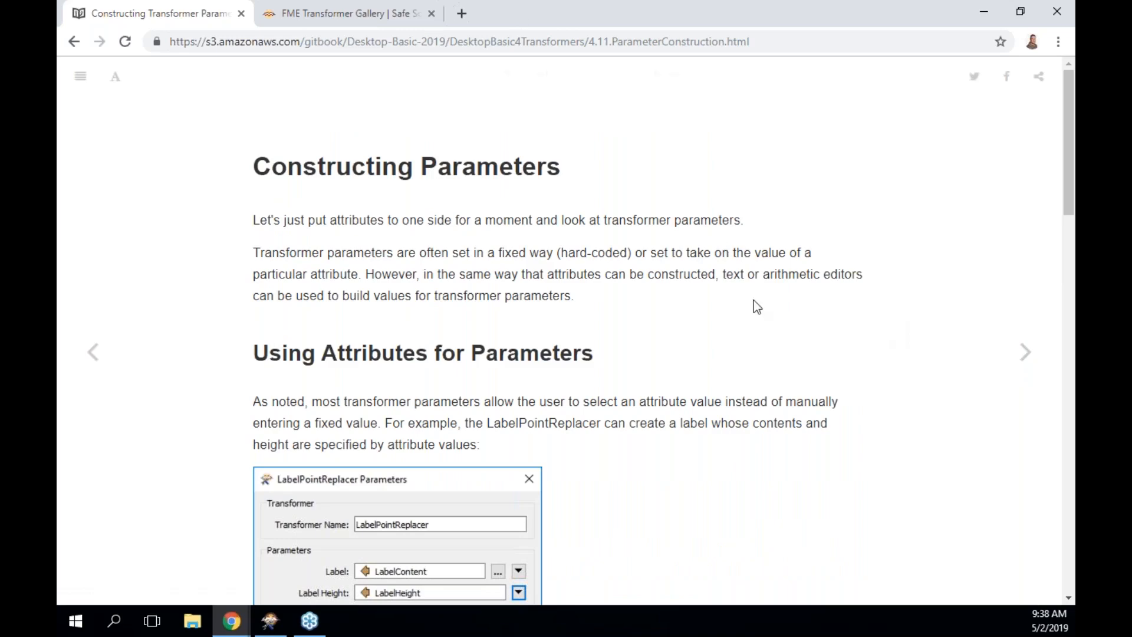
Read the LabelPointReplacer parameter examples, then open 4.12 Renaming and Copying Attributes.
{"action": "scroll", "coordinate": [754, 301], "scroll_direction": "down", "scroll_amount": 3}
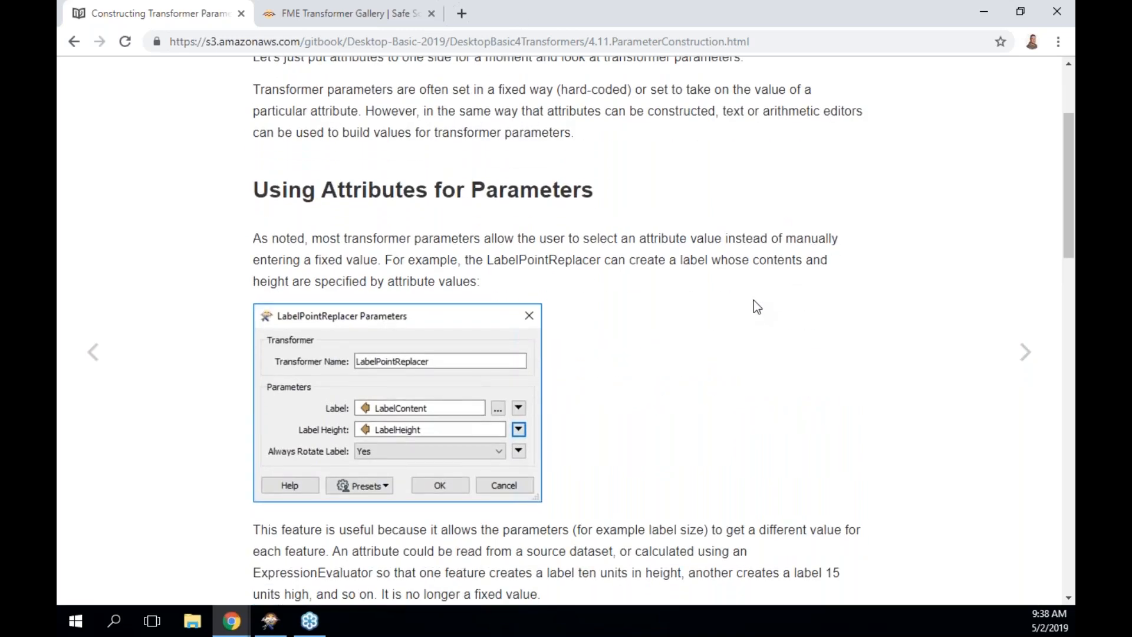
{"action": "scroll", "coordinate": [754, 299], "scroll_direction": "up", "scroll_amount": 3}
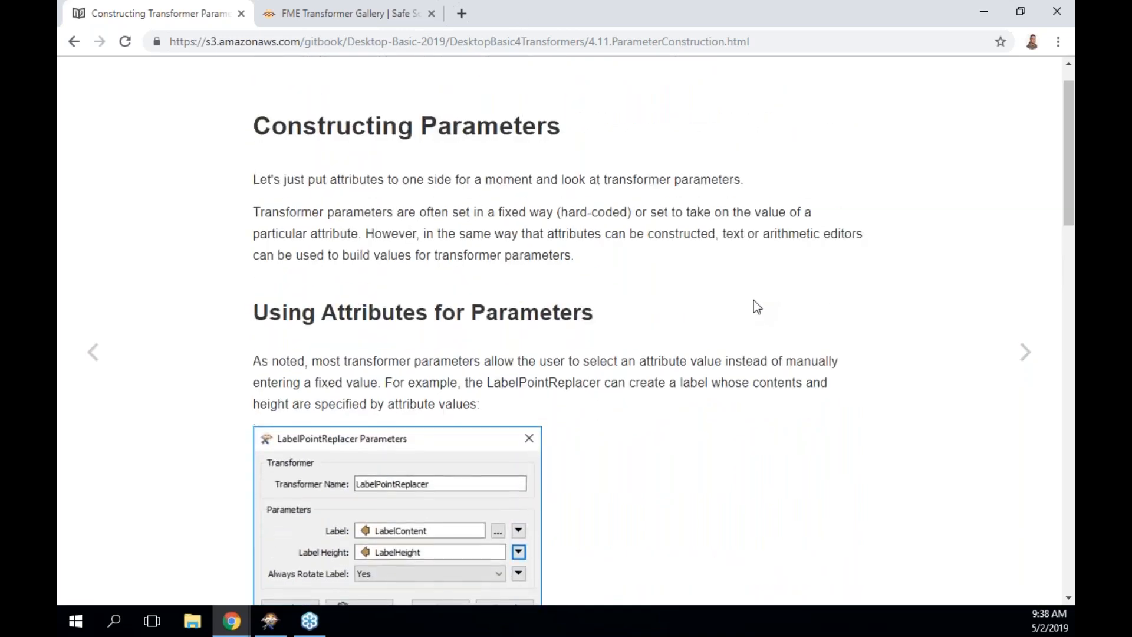
{"action": "scroll", "coordinate": [754, 300], "scroll_direction": "down", "scroll_amount": 2}
{"action": "scroll", "coordinate": [754, 300], "scroll_direction": "down", "scroll_amount": 1}
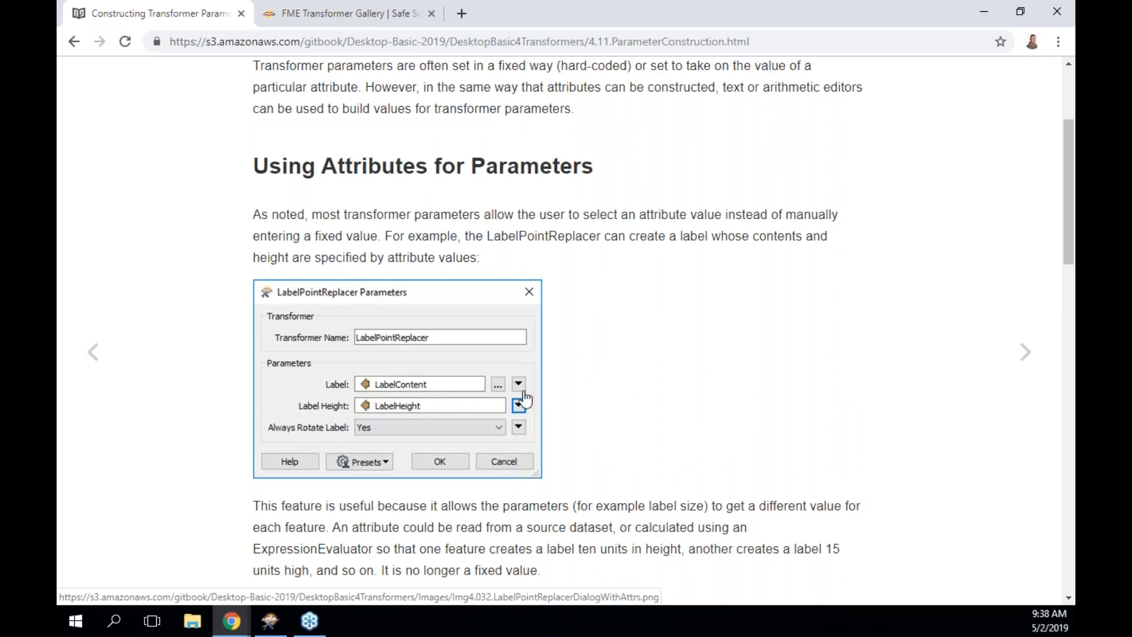
{"action": "scroll", "coordinate": [683, 401], "scroll_direction": "down", "scroll_amount": 7}
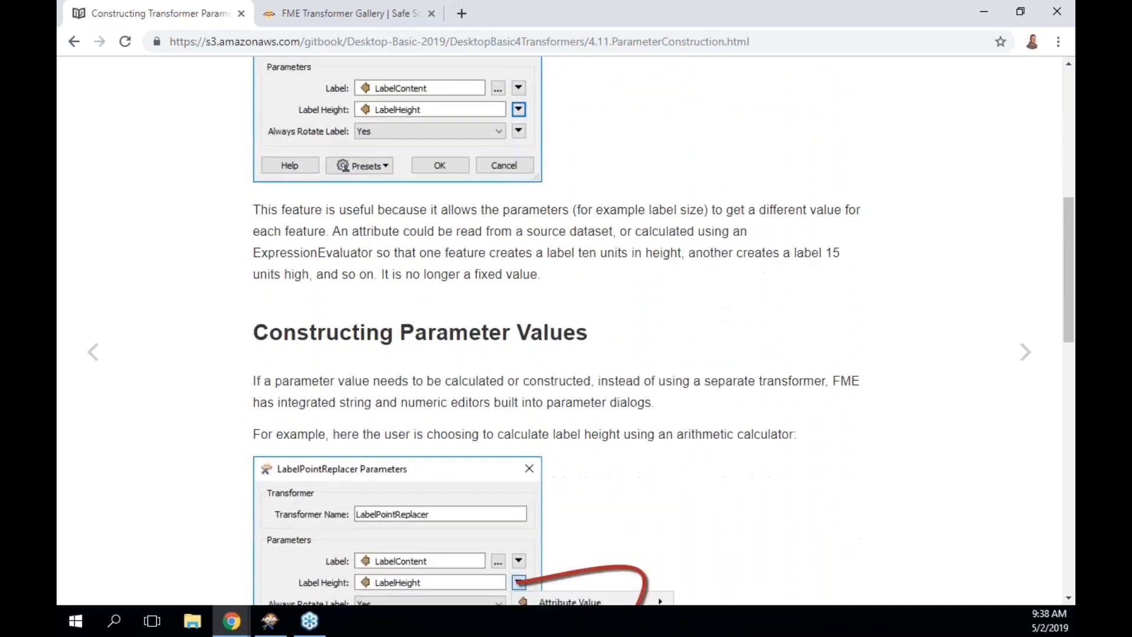
{"action": "scroll", "coordinate": [772, 451], "scroll_direction": "down", "scroll_amount": 2}
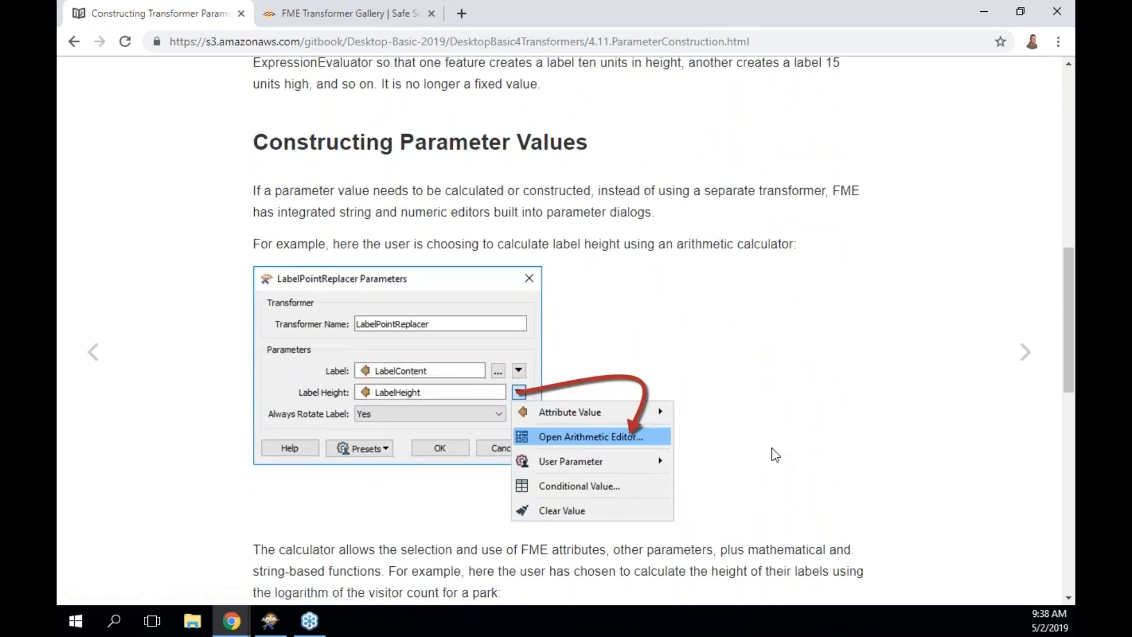
{"action": "scroll", "coordinate": [772, 454], "scroll_direction": "down", "scroll_amount": 3}
{"action": "scroll", "coordinate": [773, 454], "scroll_direction": "down", "scroll_amount": 6}
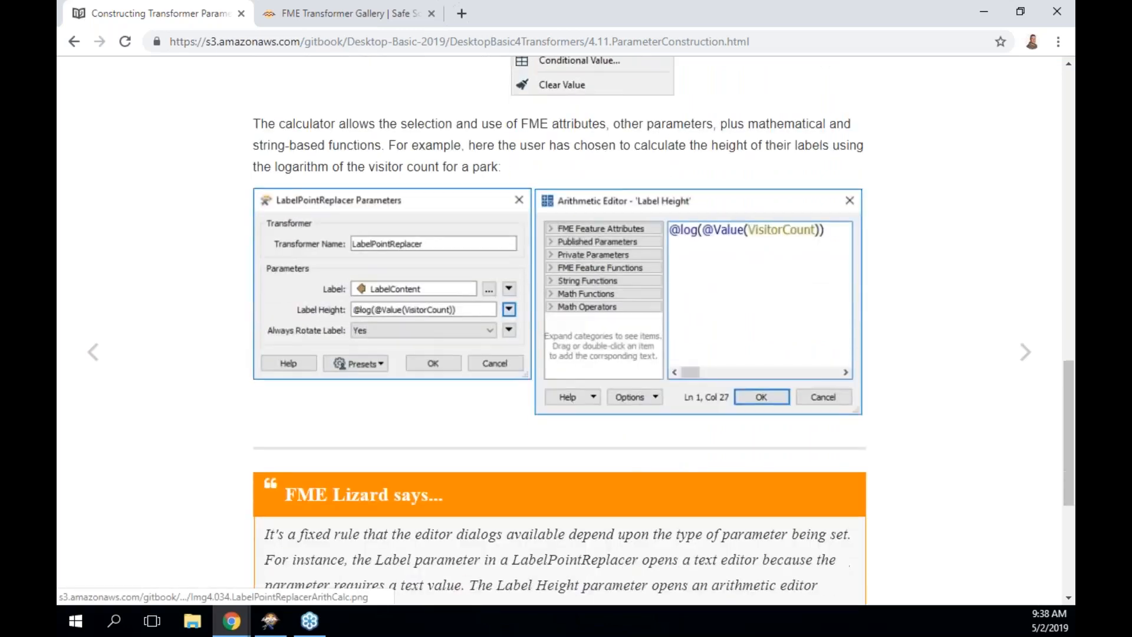
{"action": "scroll", "coordinate": [557, 330], "scroll_direction": "down", "scroll_amount": 3}
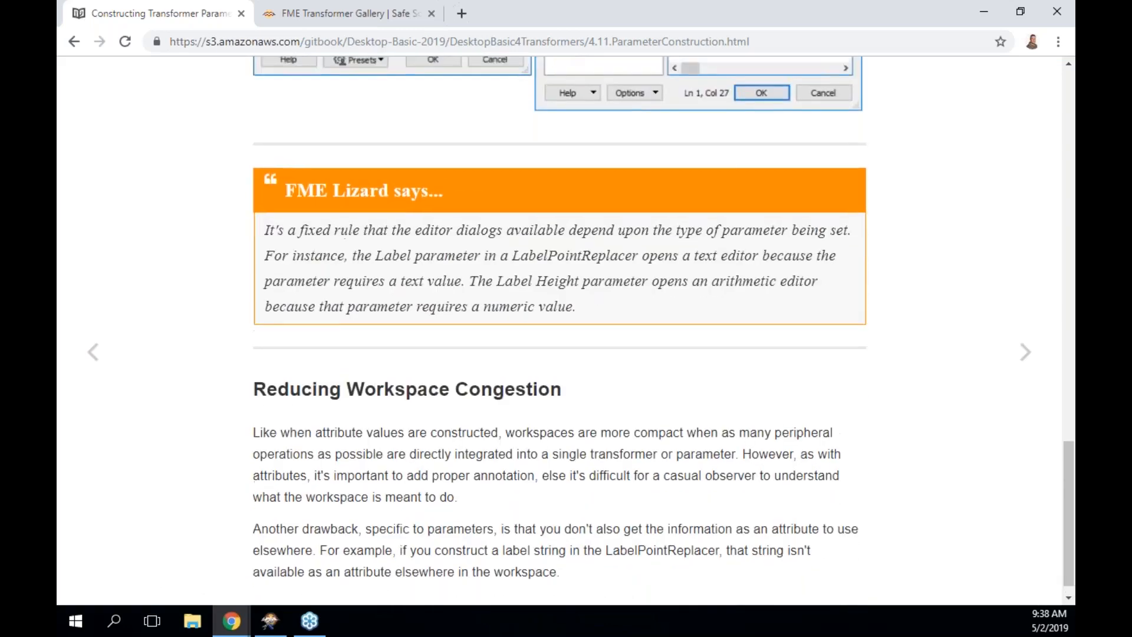
{"action": "left_click", "coordinate": [1021, 356]}
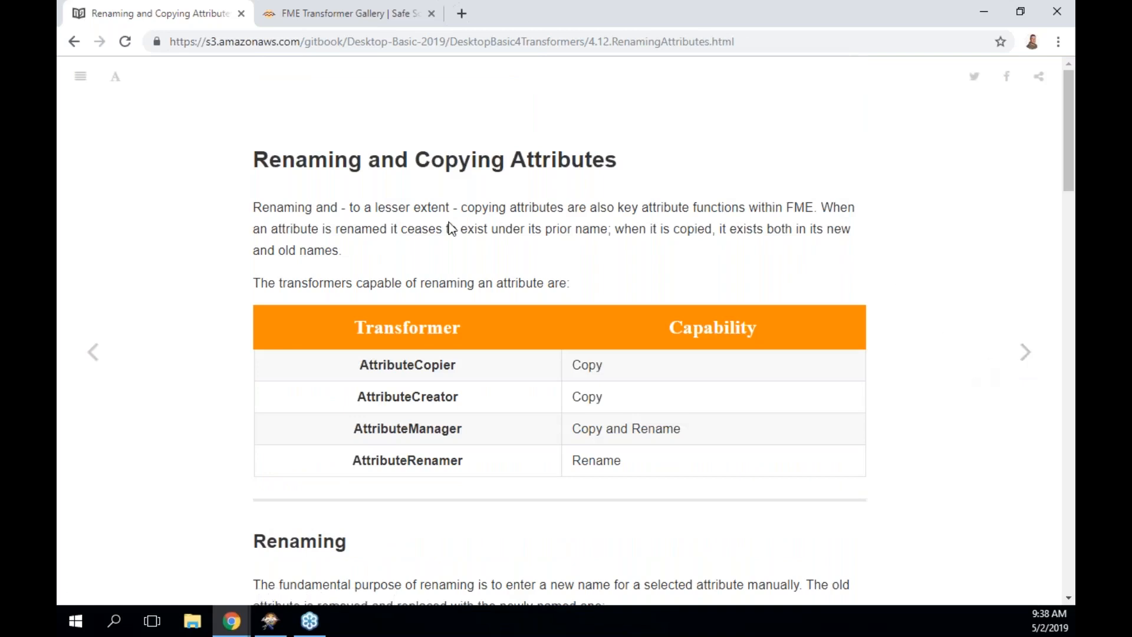
Read the copy and rename transformer table to the page end, then open Bulk Attribute Renaming.
{"action": "scroll", "coordinate": [787, 370], "scroll_direction": "down", "scroll_amount": 1}
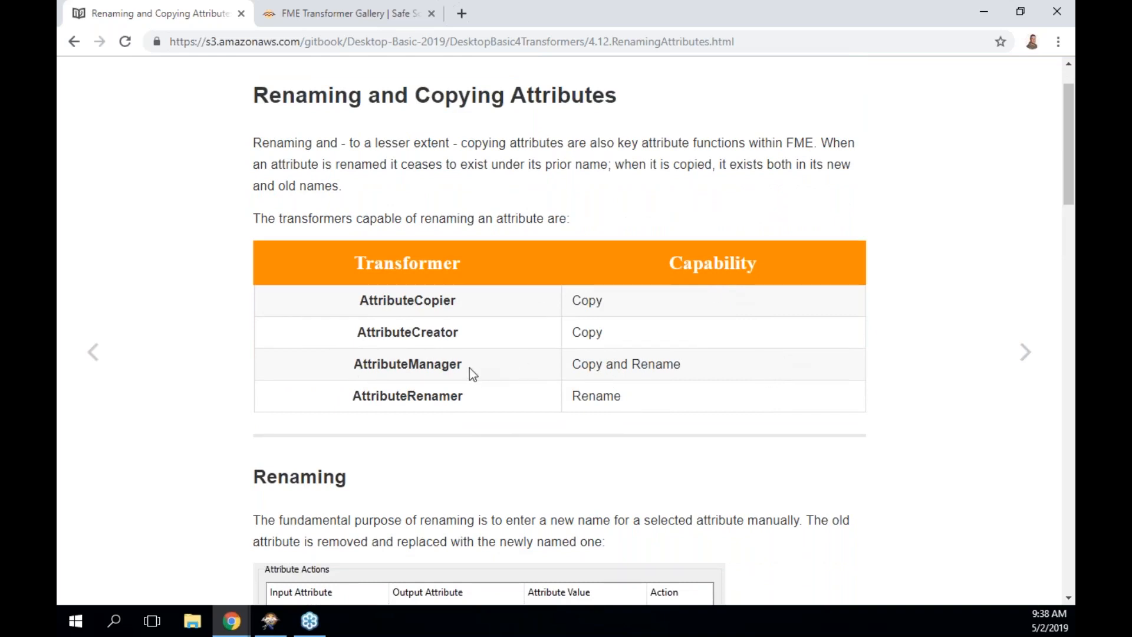
{"action": "scroll", "coordinate": [889, 400], "scroll_direction": "down", "scroll_amount": 10}
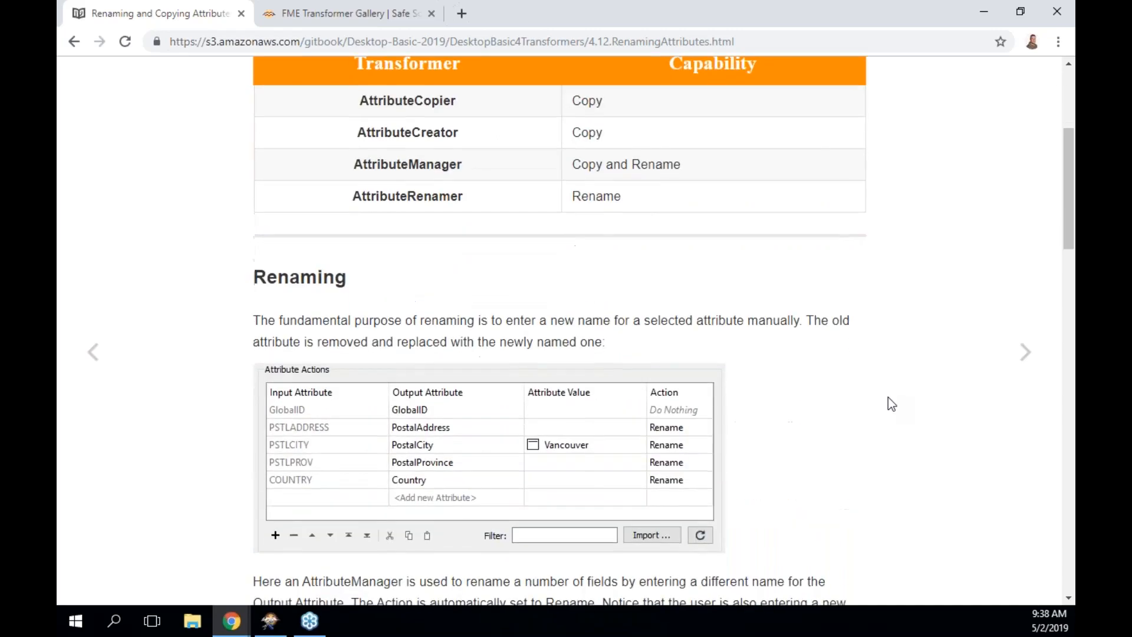
{"action": "scroll", "coordinate": [888, 397], "scroll_direction": "down", "scroll_amount": 10}
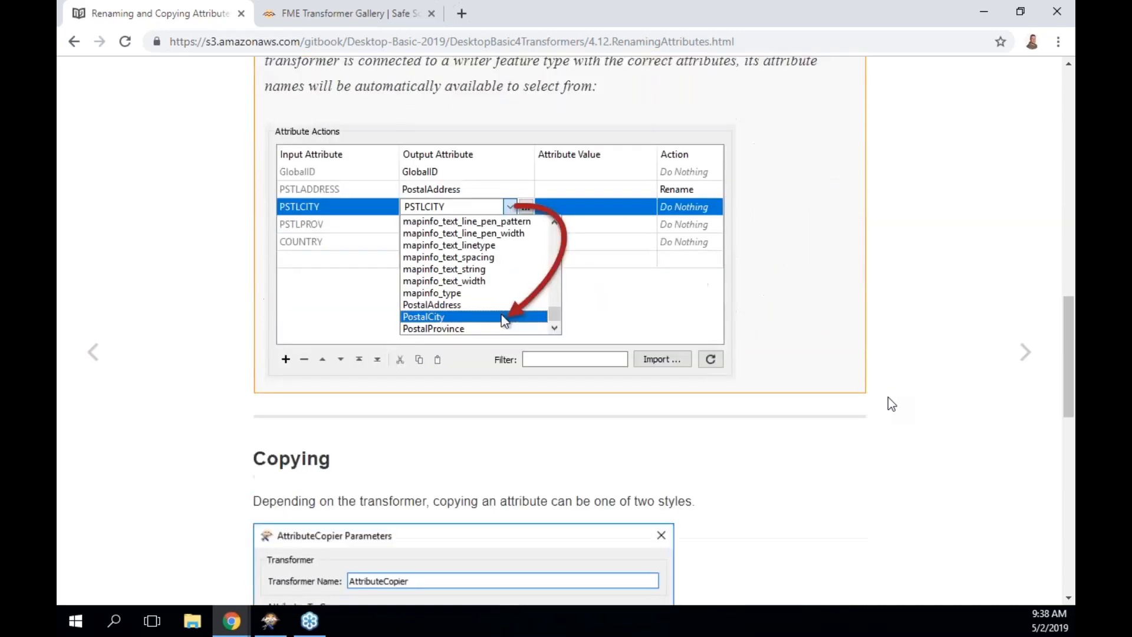
{"action": "scroll", "coordinate": [888, 397], "scroll_direction": "down", "scroll_amount": 2}
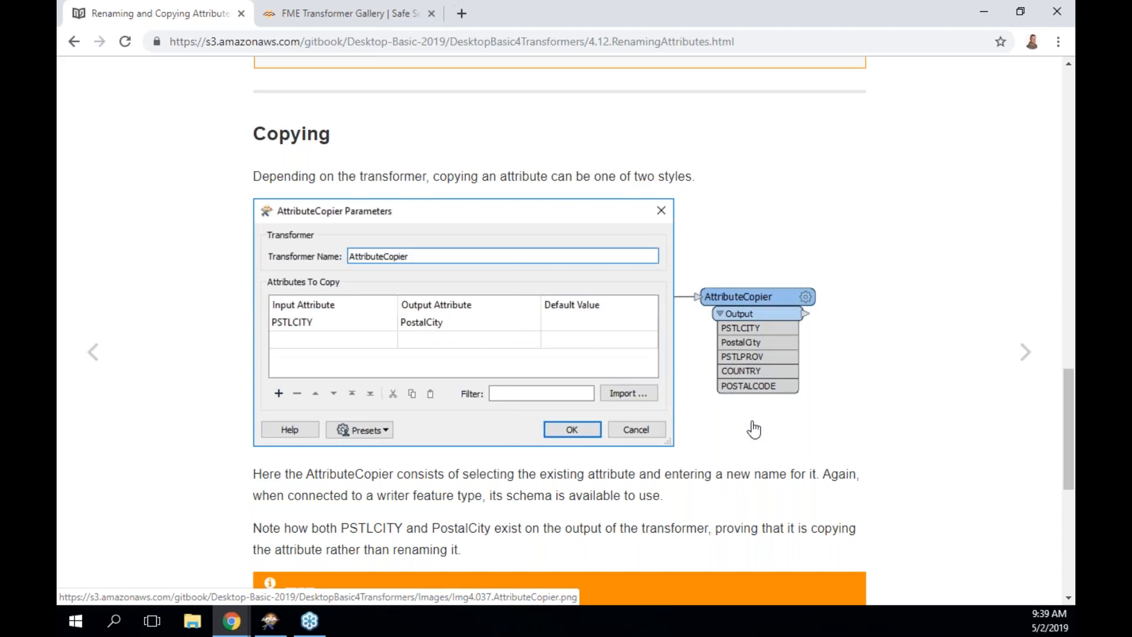
{"action": "scroll", "coordinate": [754, 429], "scroll_direction": "down", "scroll_amount": 1}
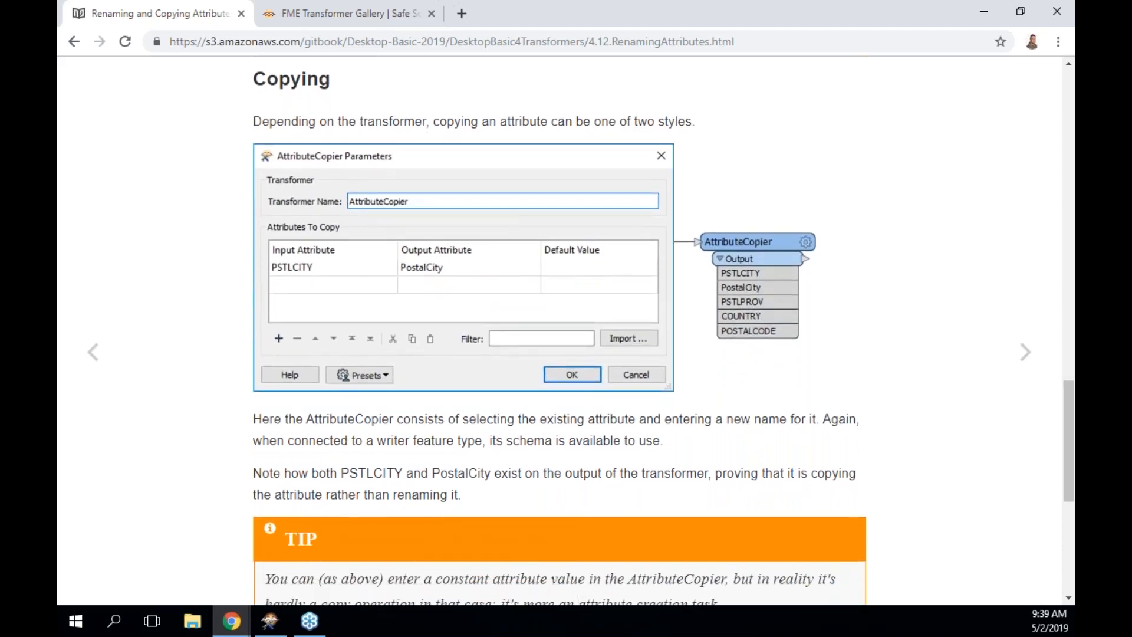
{"action": "scroll", "coordinate": [753, 429], "scroll_direction": "down", "scroll_amount": 1}
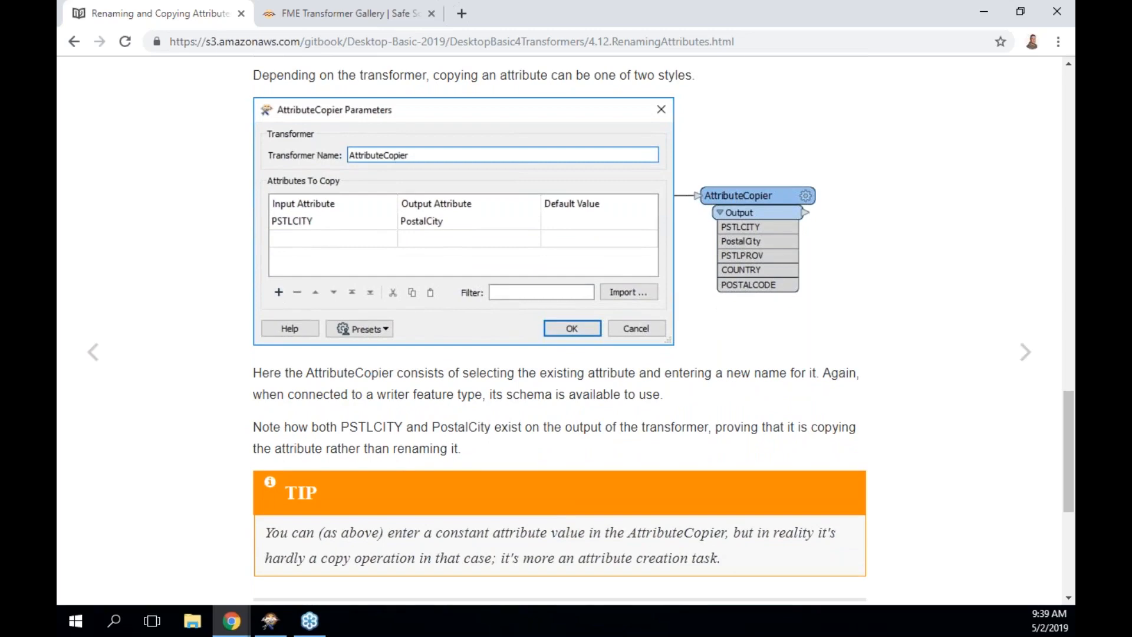
{"action": "scroll", "coordinate": [890, 420], "scroll_direction": "down", "scroll_amount": 5}
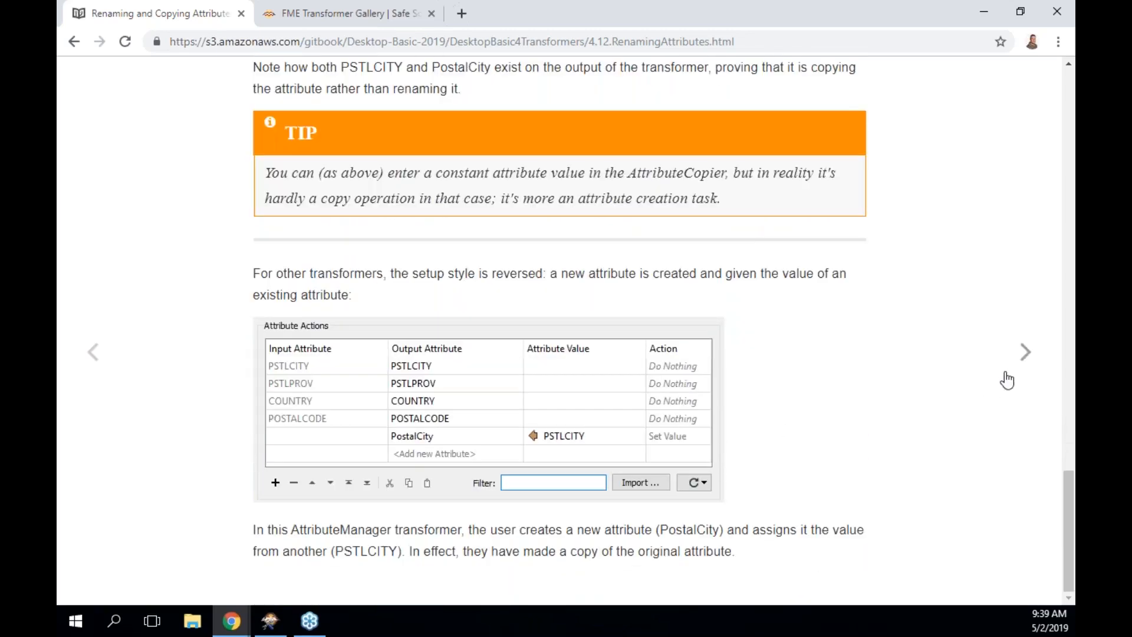
{"action": "left_click", "coordinate": [1024, 354]}
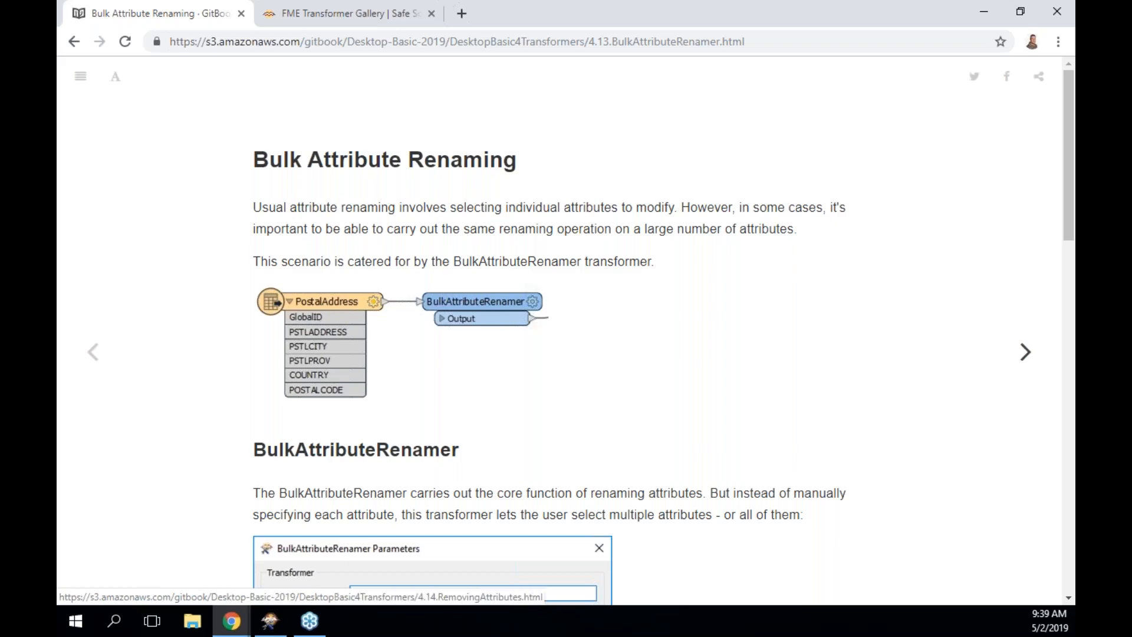
{"action": "scroll", "coordinate": [872, 394], "scroll_direction": "down", "scroll_amount": 5}
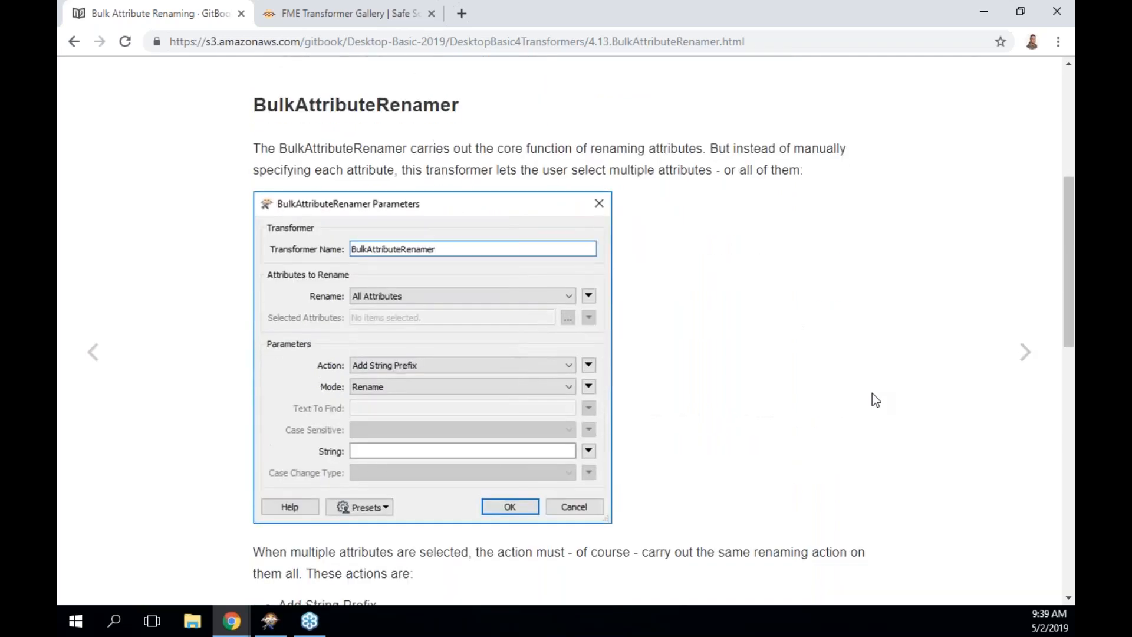
{"action": "scroll", "coordinate": [872, 393], "scroll_direction": "down", "scroll_amount": 1}
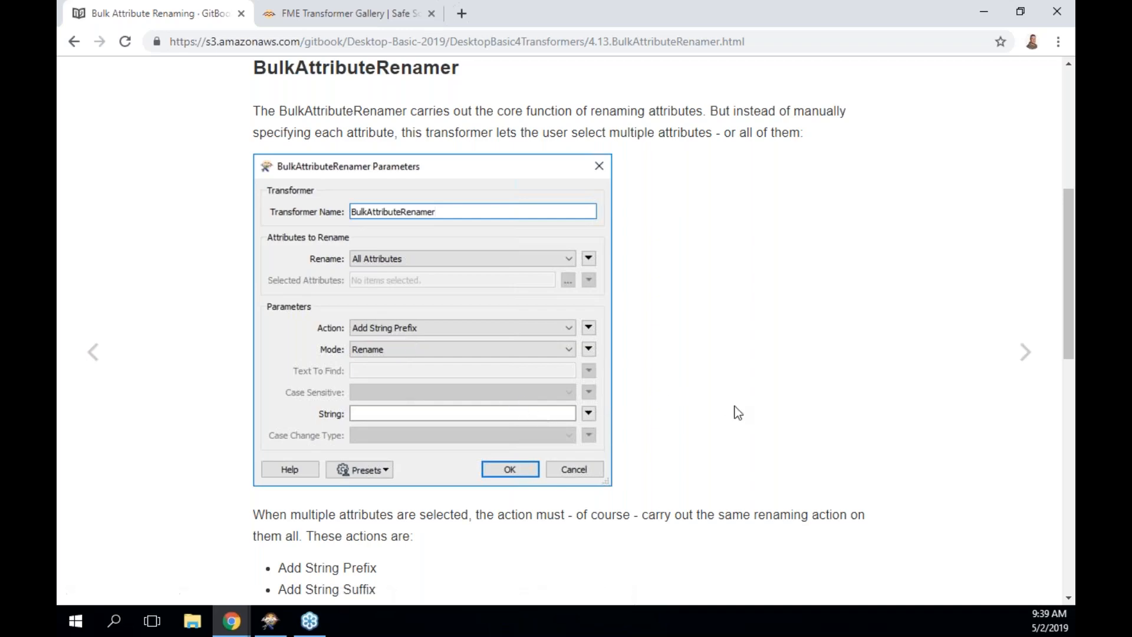
{"action": "scroll", "coordinate": [738, 413], "scroll_direction": "down", "scroll_amount": 6}
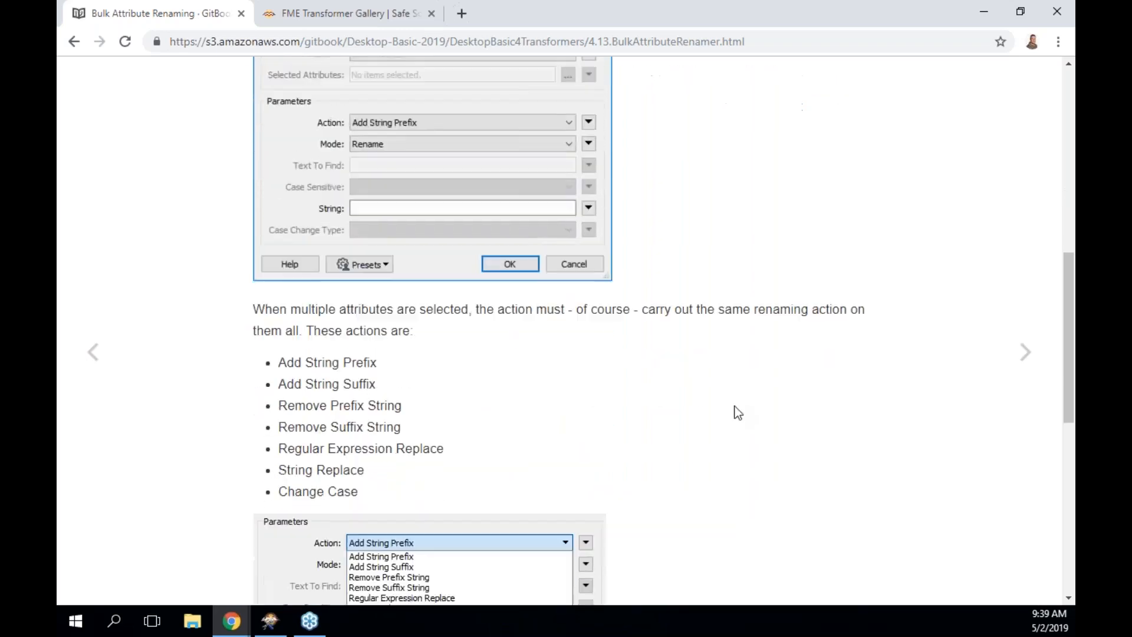
{"action": "scroll", "coordinate": [738, 412], "scroll_direction": "down", "scroll_amount": 5}
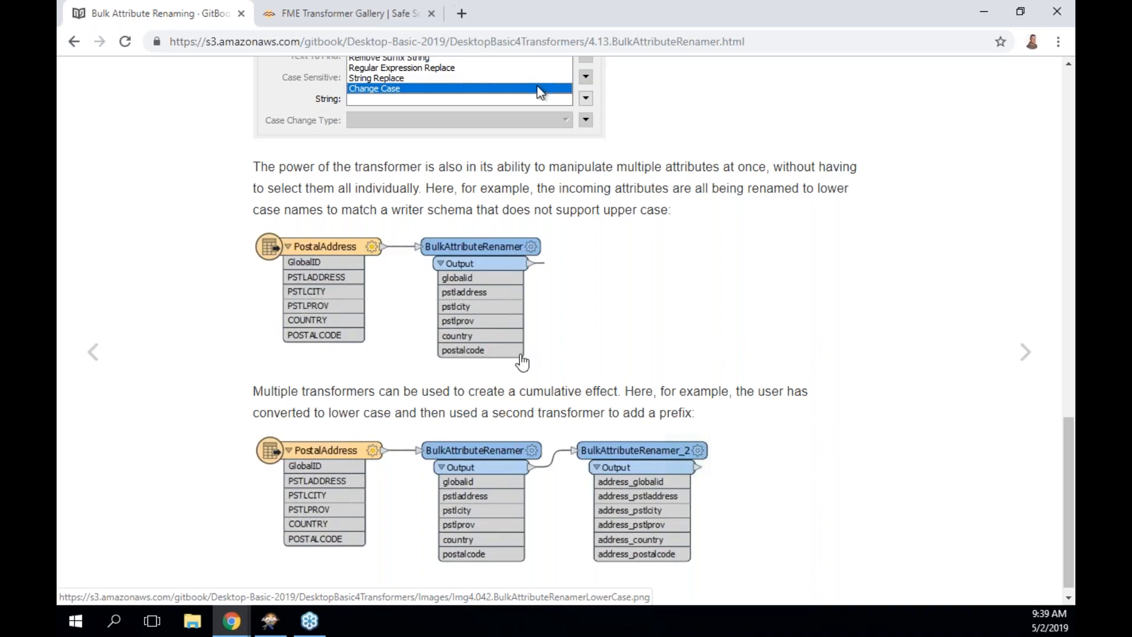
{"action": "scroll", "coordinate": [520, 360], "scroll_direction": "down", "scroll_amount": 1}
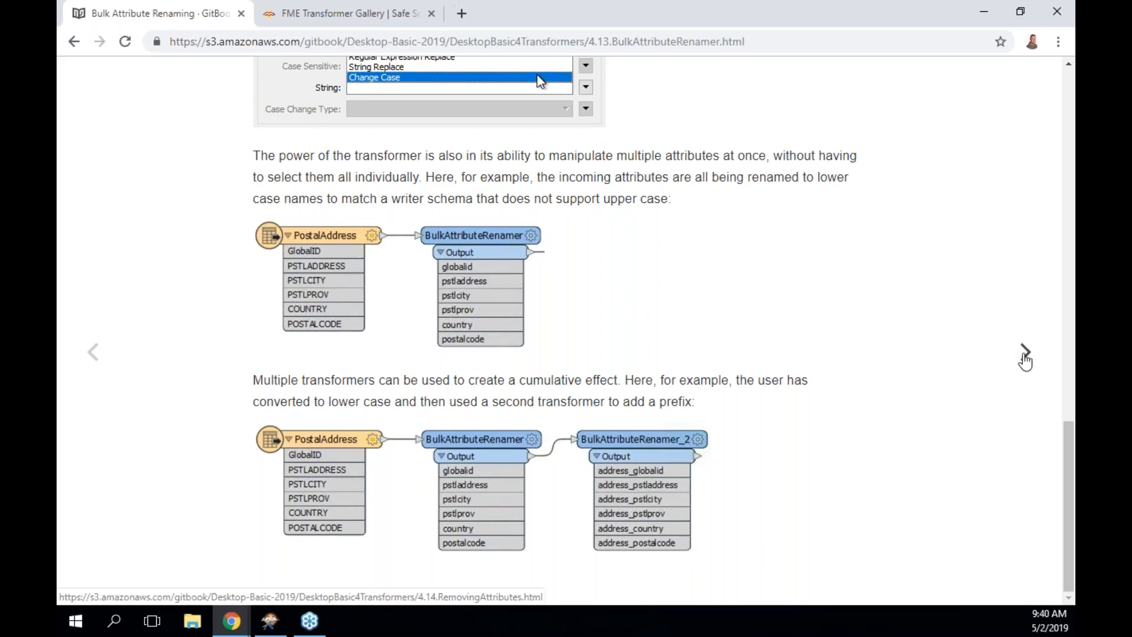
Open the Removing Attributes page and mark AttributeManager in its transformer list.
{"action": "left_click", "coordinate": [1025, 355]}
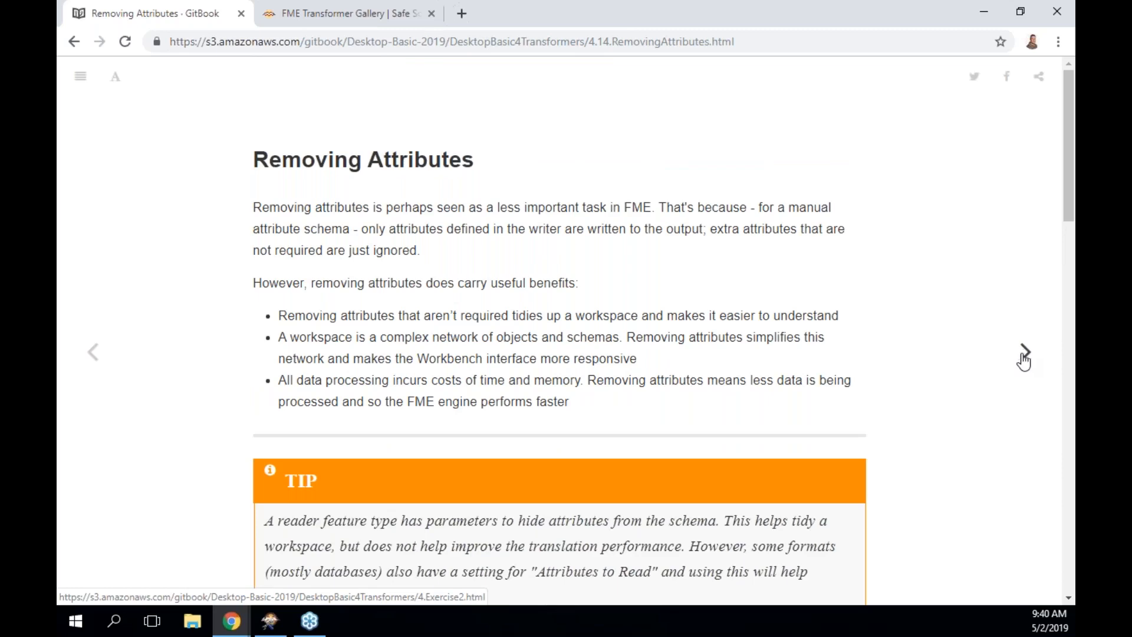
{"action": "scroll", "coordinate": [829, 454], "scroll_direction": "down", "scroll_amount": 5}
{"action": "scroll", "coordinate": [828, 454], "scroll_direction": "down", "scroll_amount": 8}
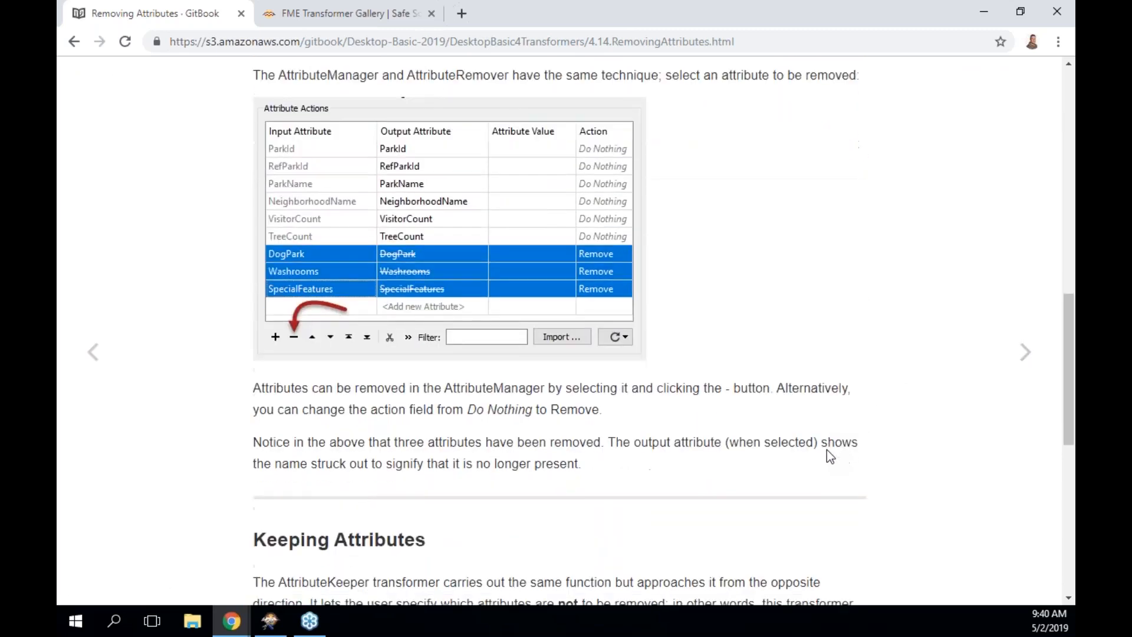
{"action": "scroll", "coordinate": [828, 454], "scroll_direction": "up", "scroll_amount": 3}
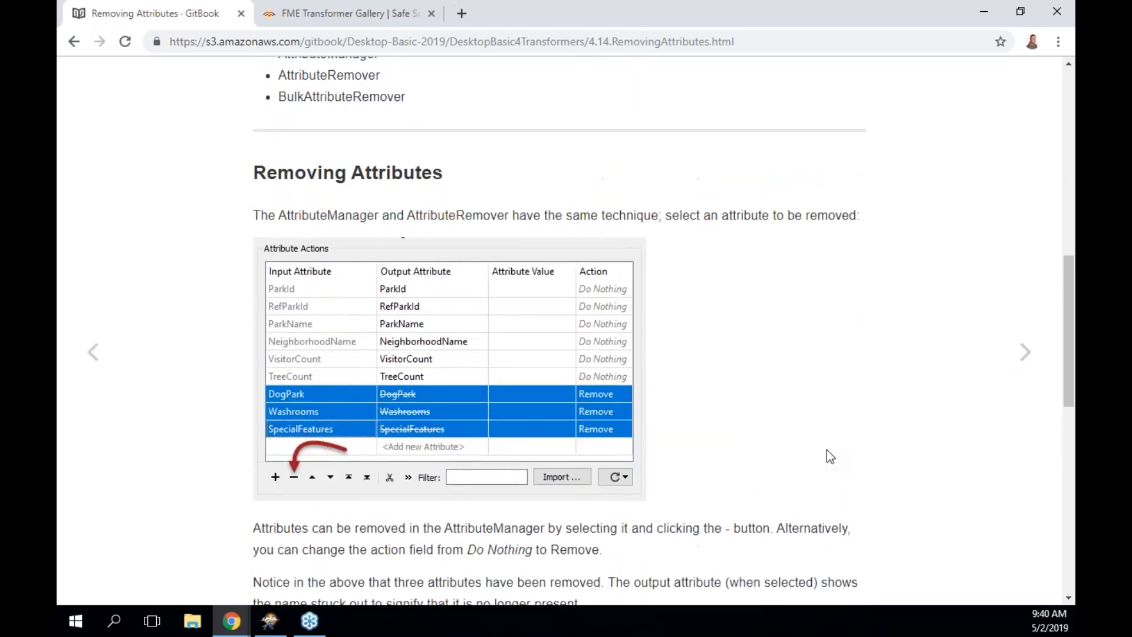
{"action": "scroll", "coordinate": [826, 457], "scroll_direction": "up", "scroll_amount": 4}
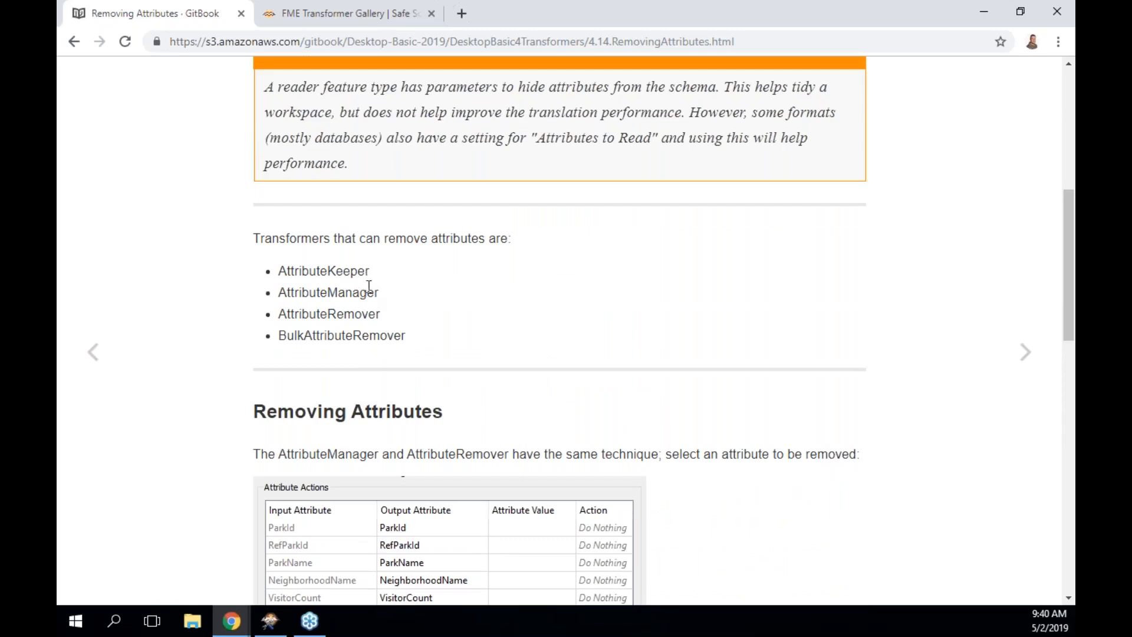
{"action": "left_click_drag", "start_coordinate": [280, 292], "coordinate": [377, 291]}
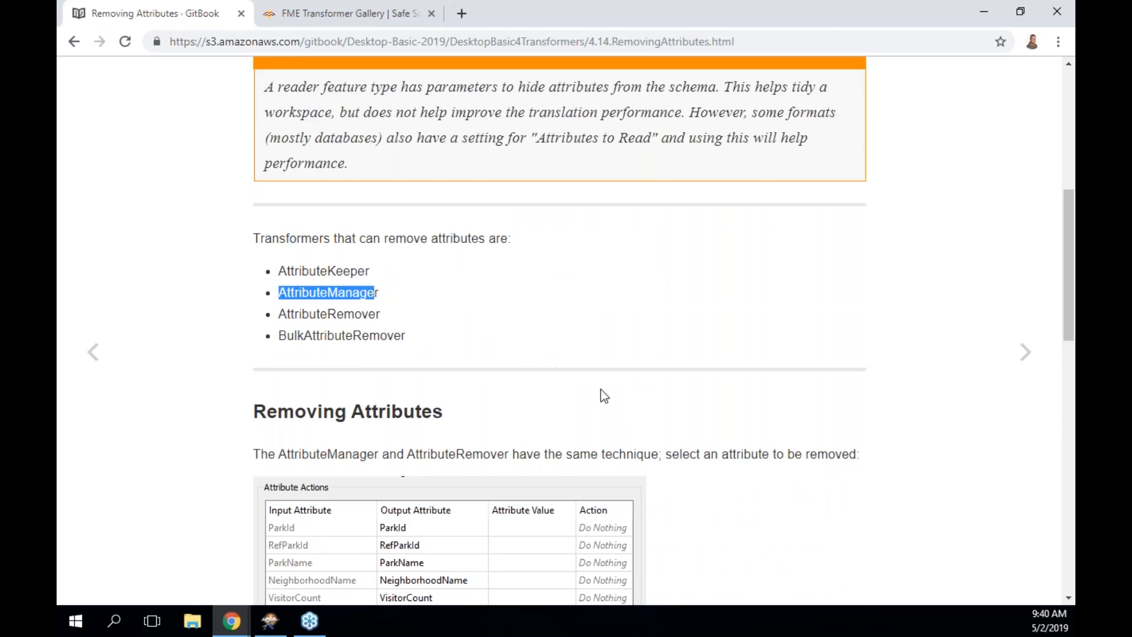
Finish the page and go to Exercise 2, the Noise Control Laws addresses project.
{"action": "scroll", "coordinate": [601, 394], "scroll_direction": "down", "scroll_amount": 5}
{"action": "scroll", "coordinate": [602, 394], "scroll_direction": "down", "scroll_amount": 9}
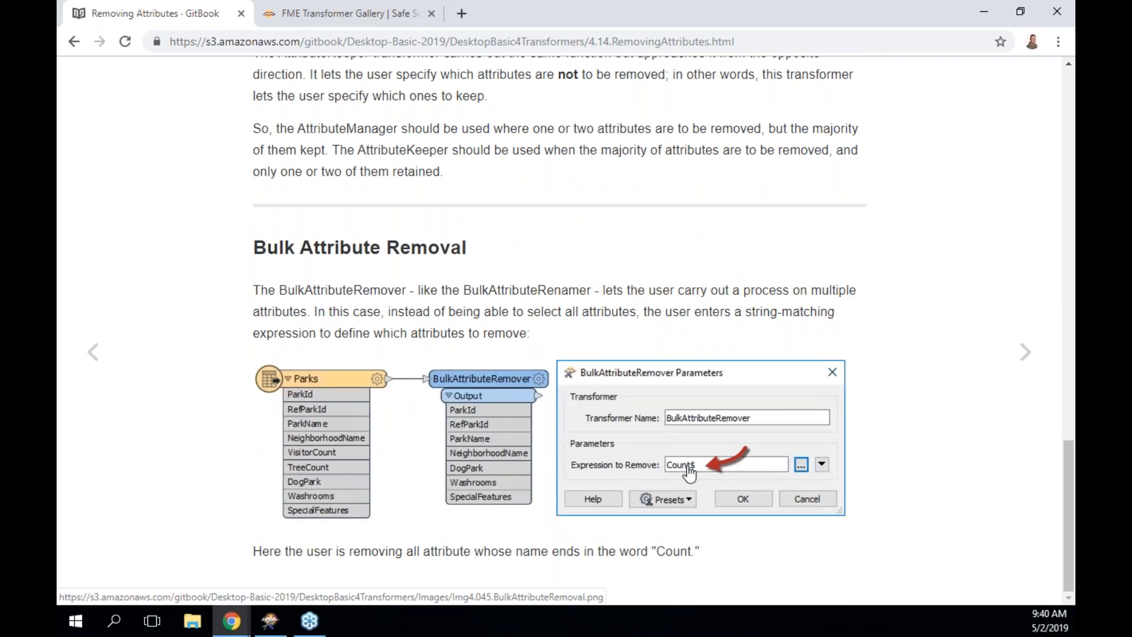
{"action": "left_click", "coordinate": [1022, 354]}
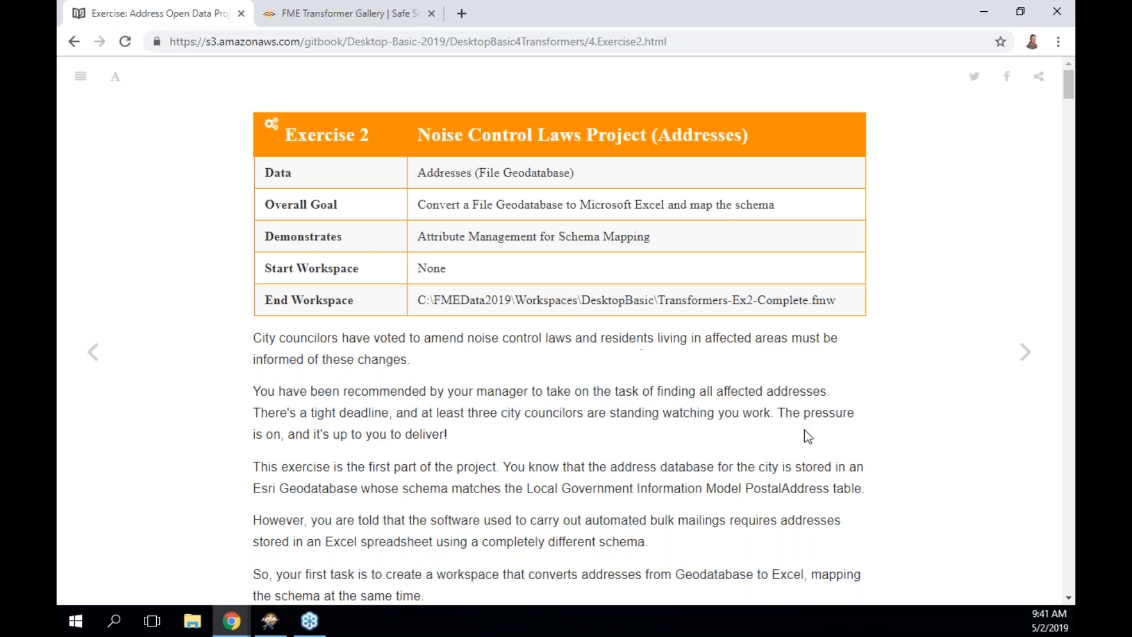
Read through the Exercise 2 setup steps and snap the GitBook manual to the right half of the screen.
{"action": "scroll", "coordinate": [804, 429], "scroll_direction": "down", "scroll_amount": 2}
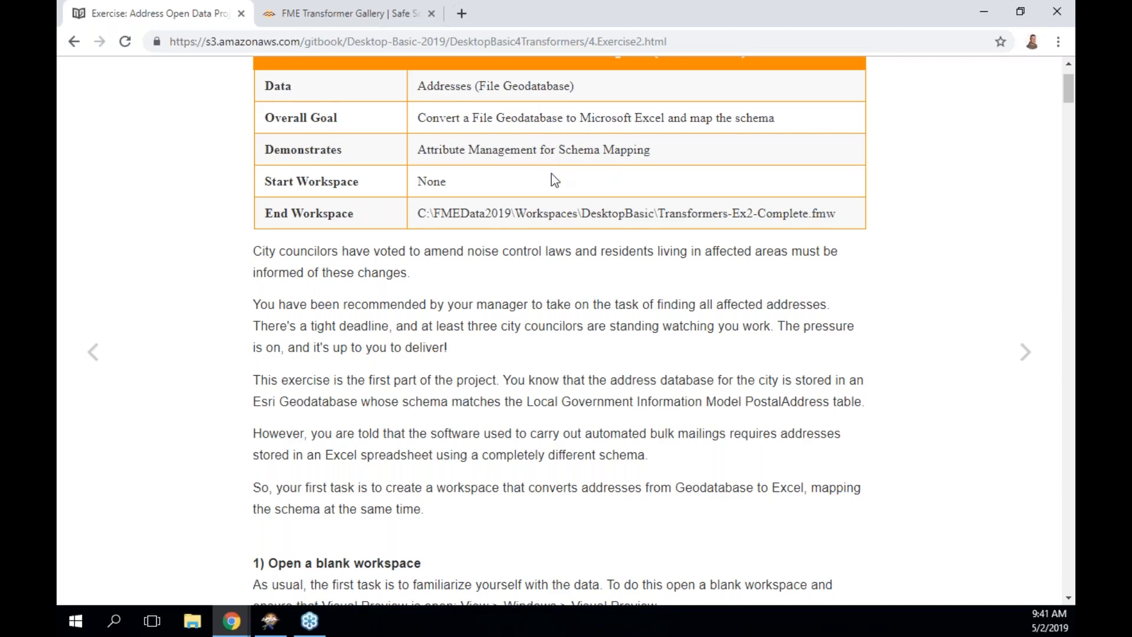
{"action": "scroll", "coordinate": [568, 329], "scroll_direction": "down", "scroll_amount": 3}
{"action": "scroll", "coordinate": [568, 328], "scroll_direction": "down", "scroll_amount": 3}
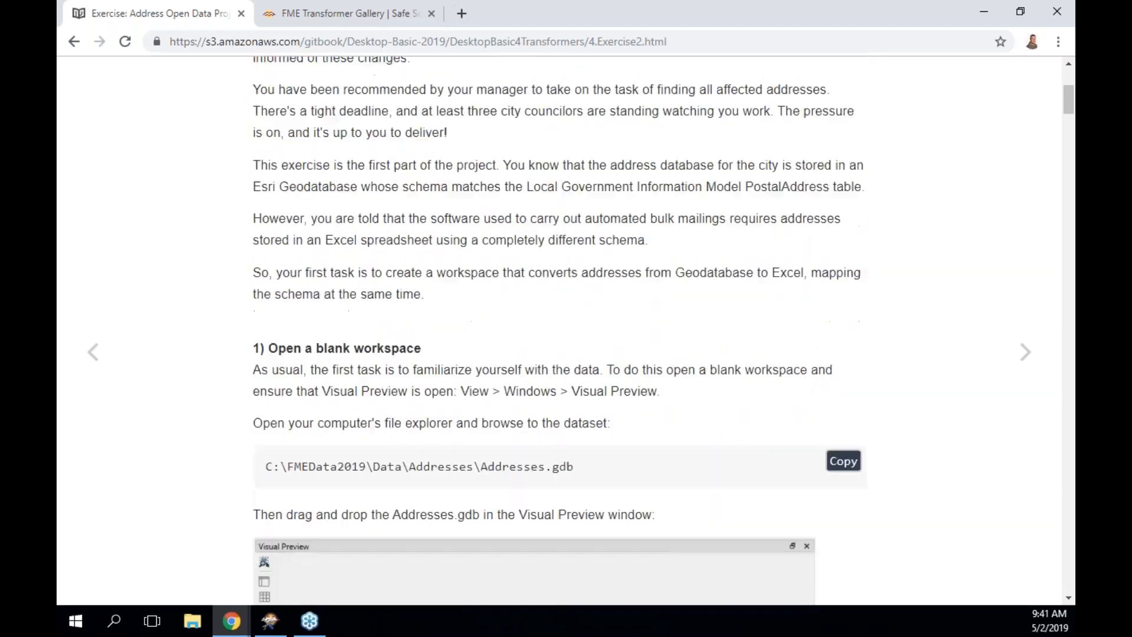
{"action": "scroll", "coordinate": [569, 328], "scroll_direction": "down", "scroll_amount": 1}
{"action": "scroll", "coordinate": [568, 328], "scroll_direction": "down", "scroll_amount": 2}
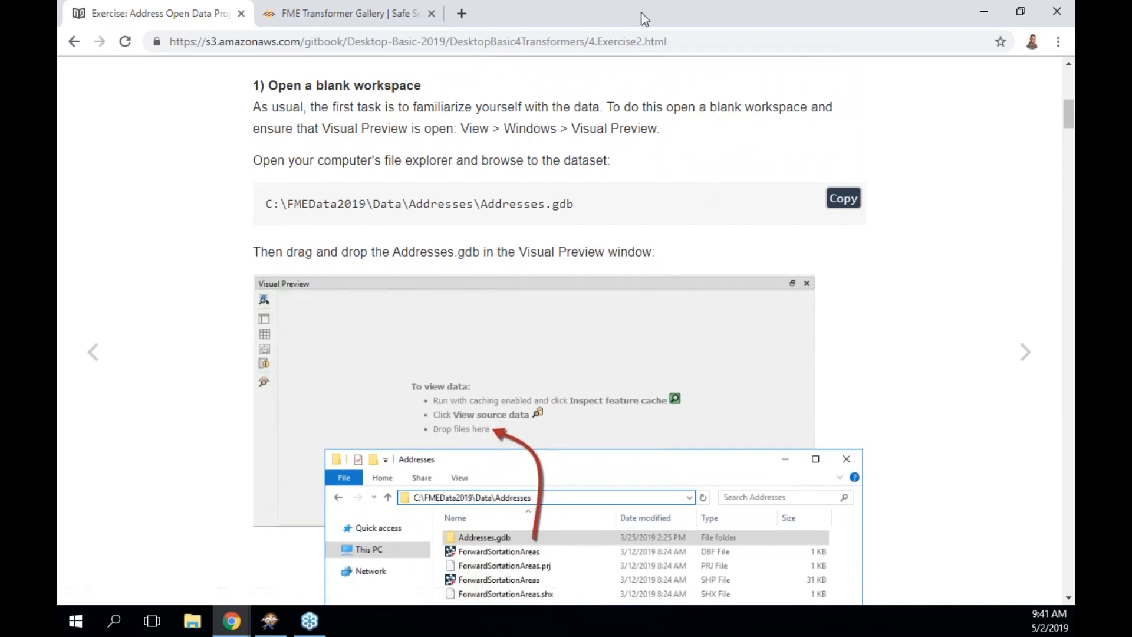
{"action": "left_click_drag", "start_coordinate": [638, 10], "coordinate": [1075, 69]}
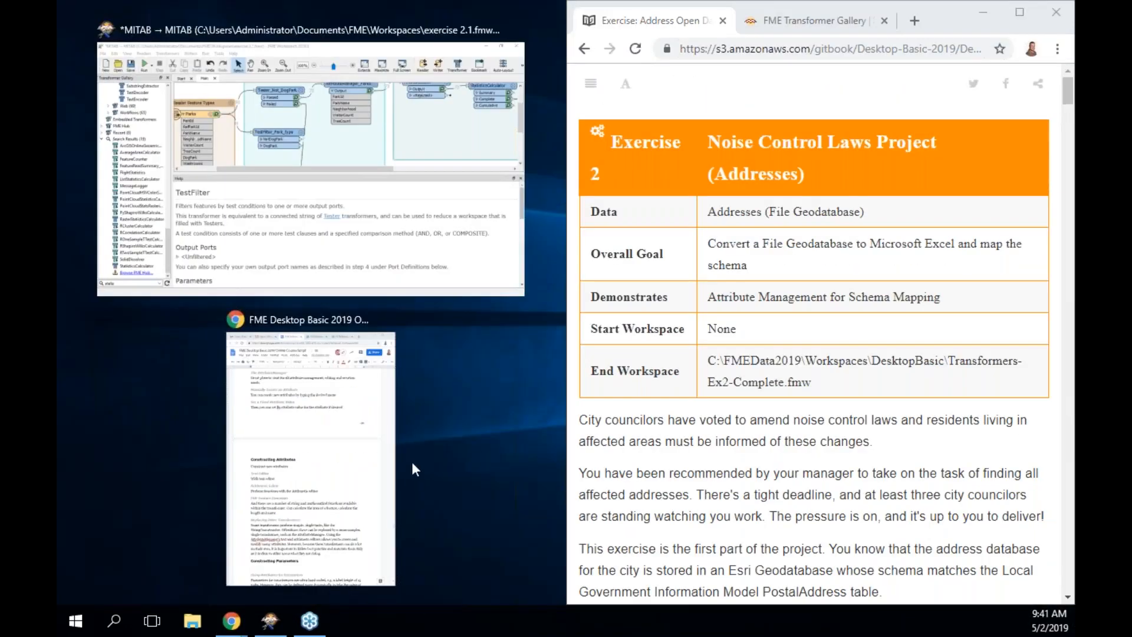
Snap FME Workbench into the left half and maximize its canvas by hiding the side panels.
{"action": "left_click", "coordinate": [384, 239]}
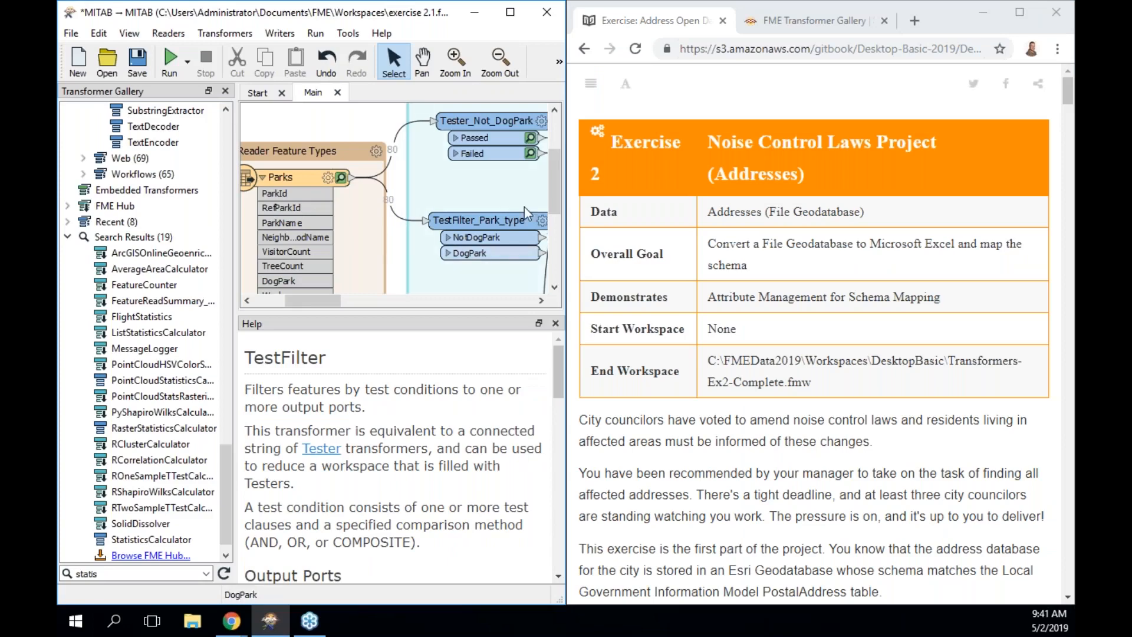
{"action": "left_click", "coordinate": [560, 65]}
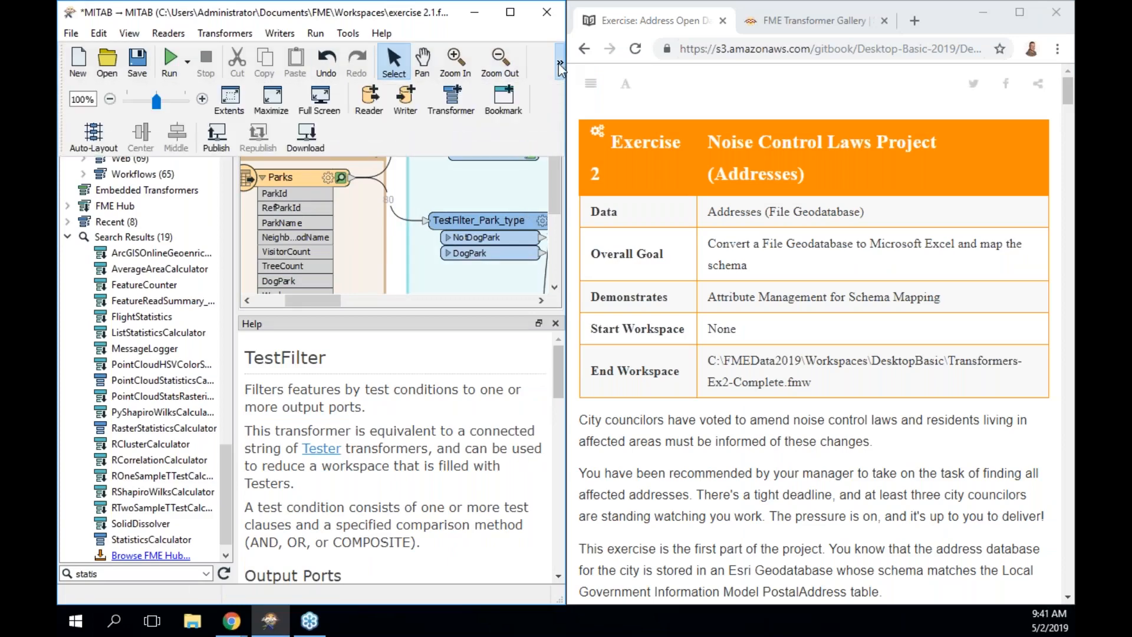
{"action": "left_click", "coordinate": [282, 106]}
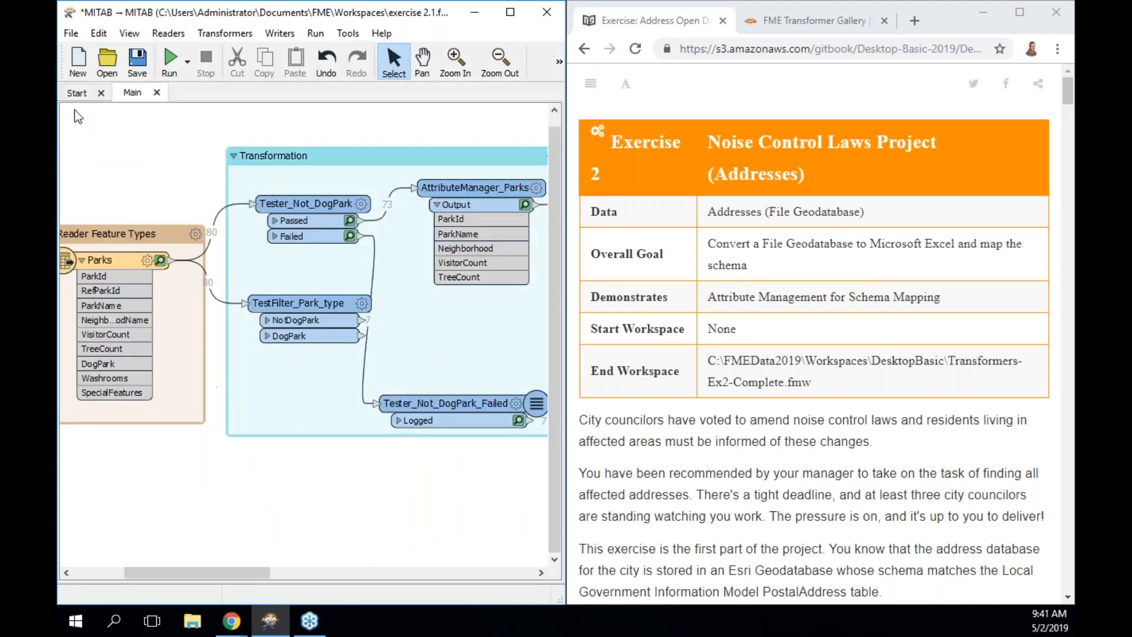
Start a new blank workspace from the Start page, saving changes to exercise 2.1.fmw.
{"action": "left_click", "coordinate": [77, 93]}
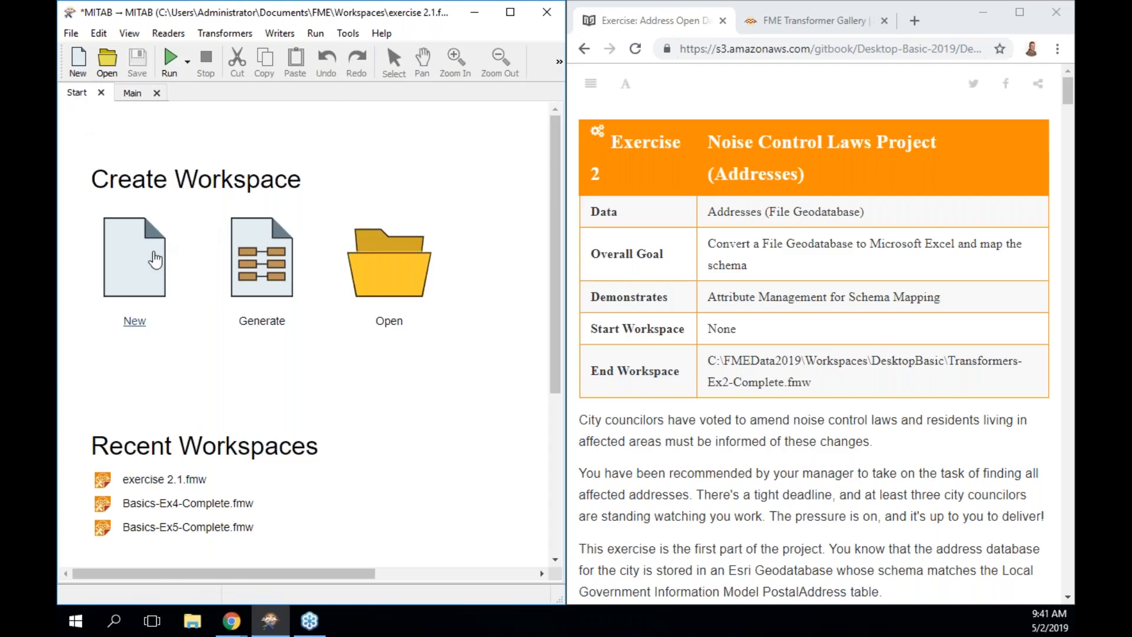
{"action": "scroll", "coordinate": [736, 435], "scroll_direction": "down", "scroll_amount": 7}
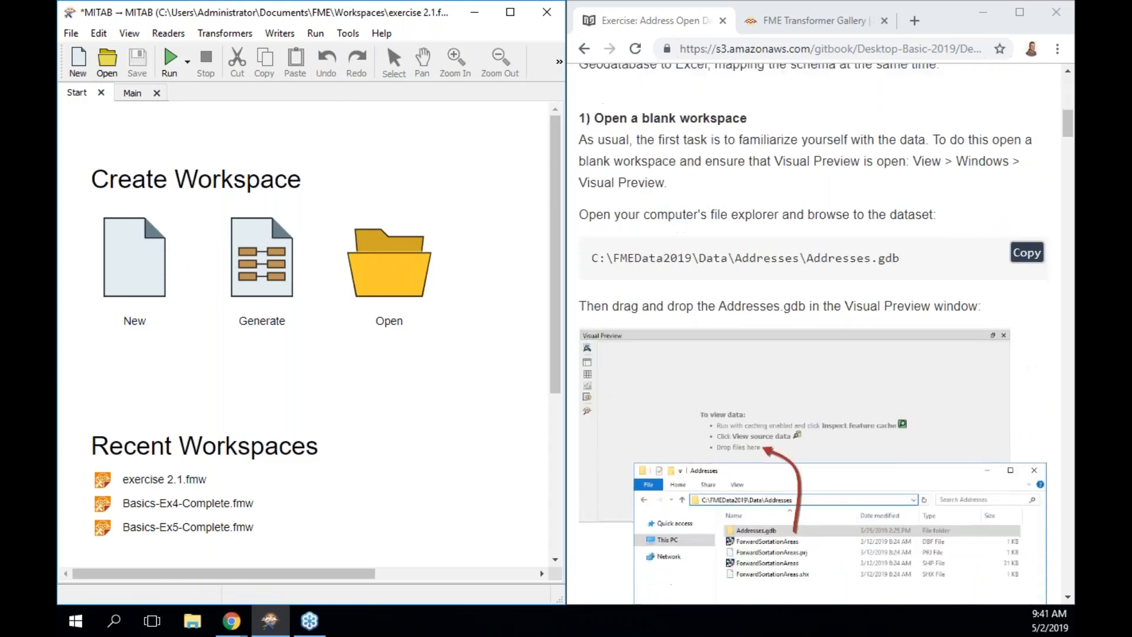
{"action": "left_click", "coordinate": [154, 272]}
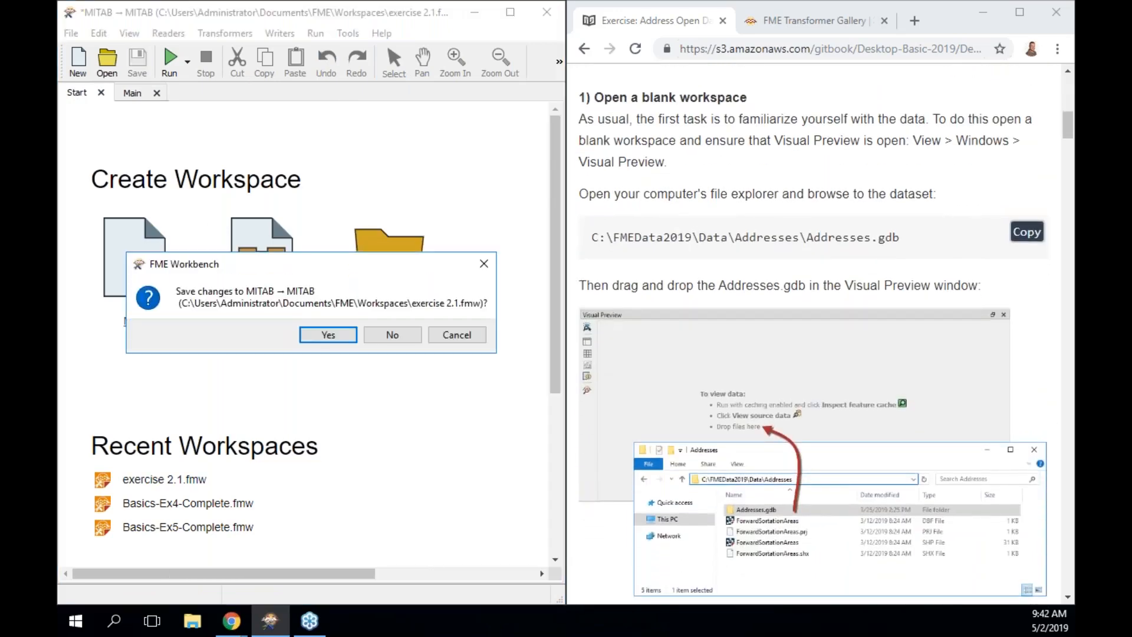
{"action": "left_click", "coordinate": [345, 336]}
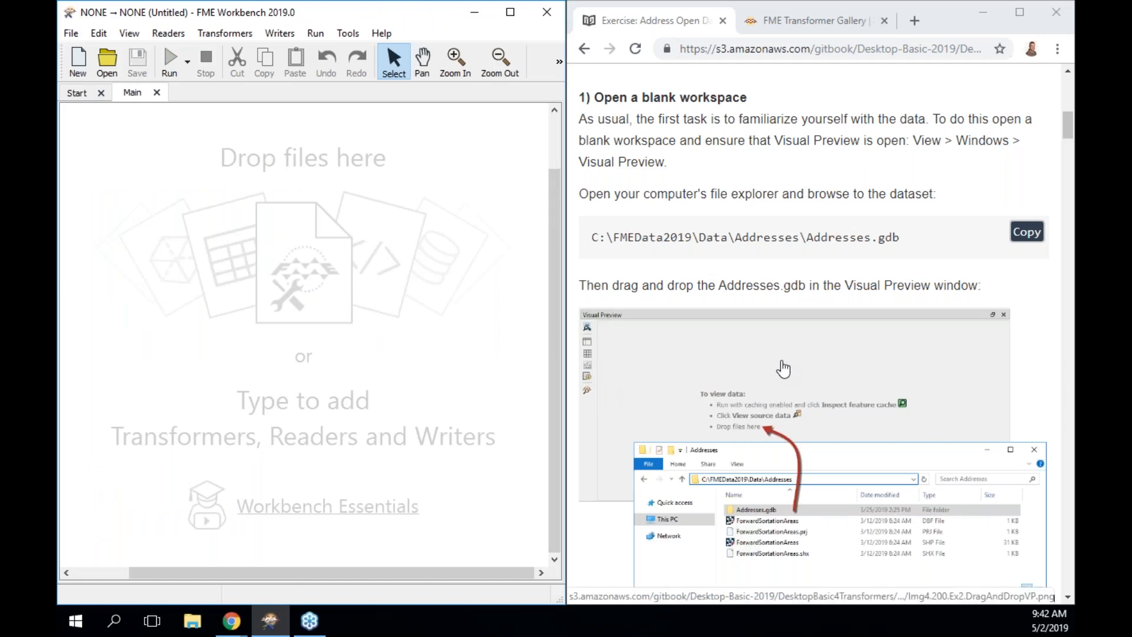
Show the Visual Preview window via View > Windows > Visual Preview.
{"action": "left_click", "coordinate": [128, 36]}
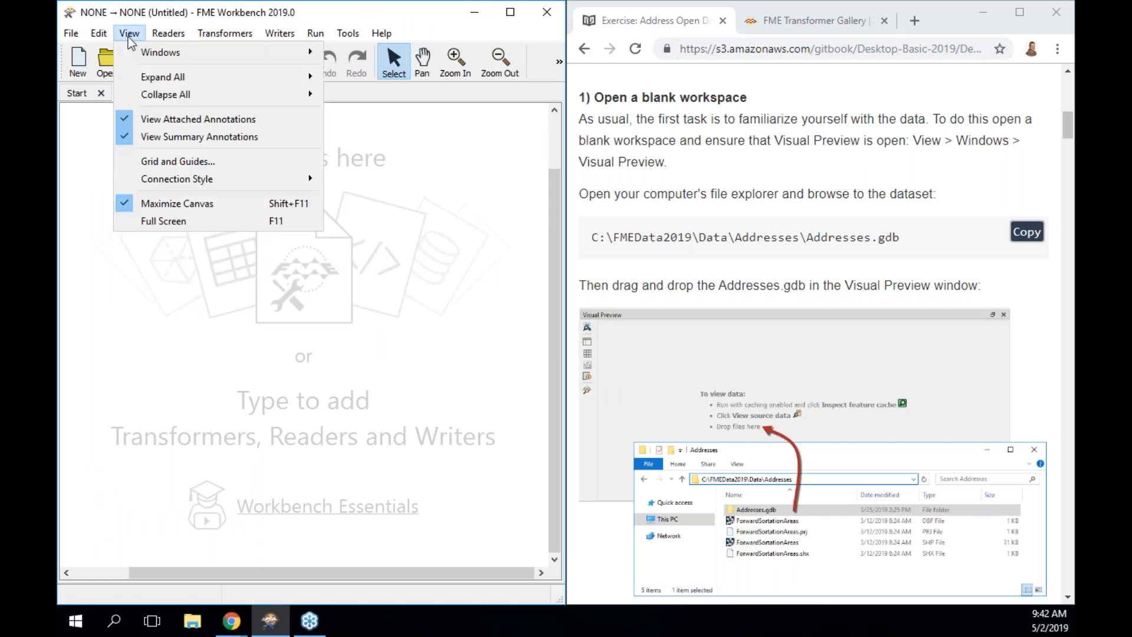
{"action": "mouse_move", "coordinate": [140, 54]}
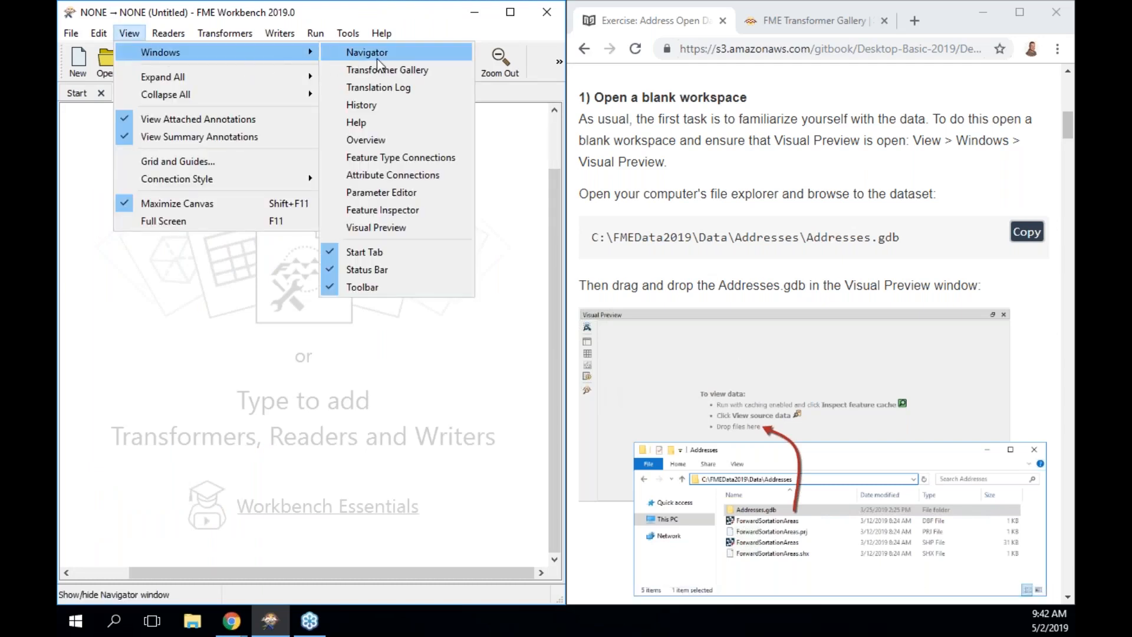
{"action": "left_click", "coordinate": [422, 226]}
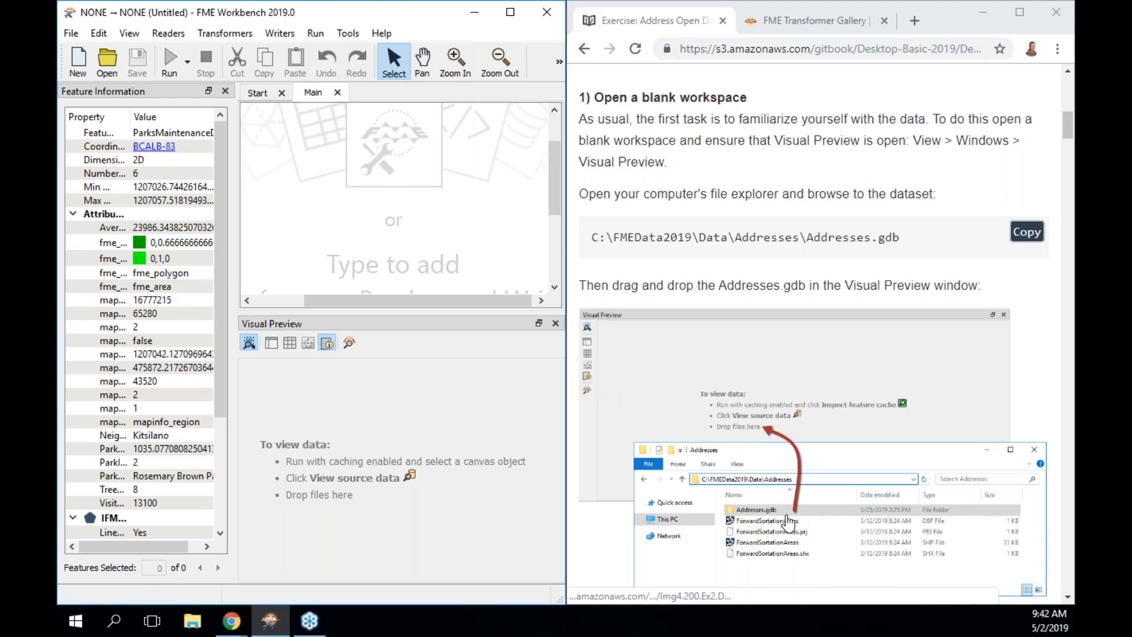
Navigate File Explorer to C:\FMEData2019\Data\Addresses by entering the path in the address bar.
{"action": "left_click", "coordinate": [193, 621]}
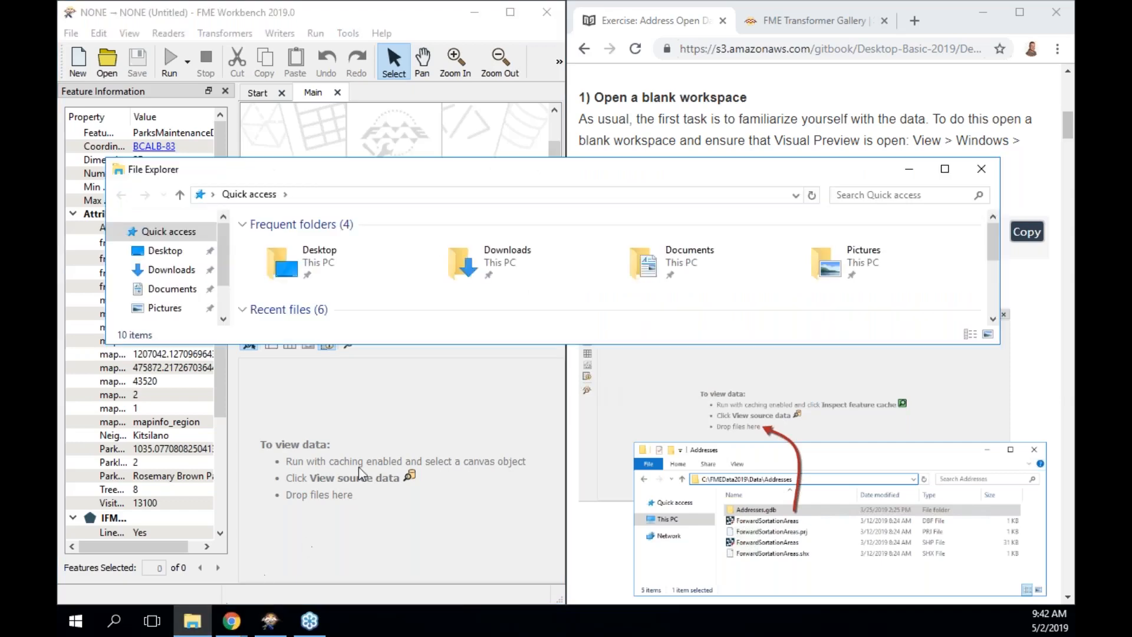
{"action": "left_click", "coordinate": [438, 194]}
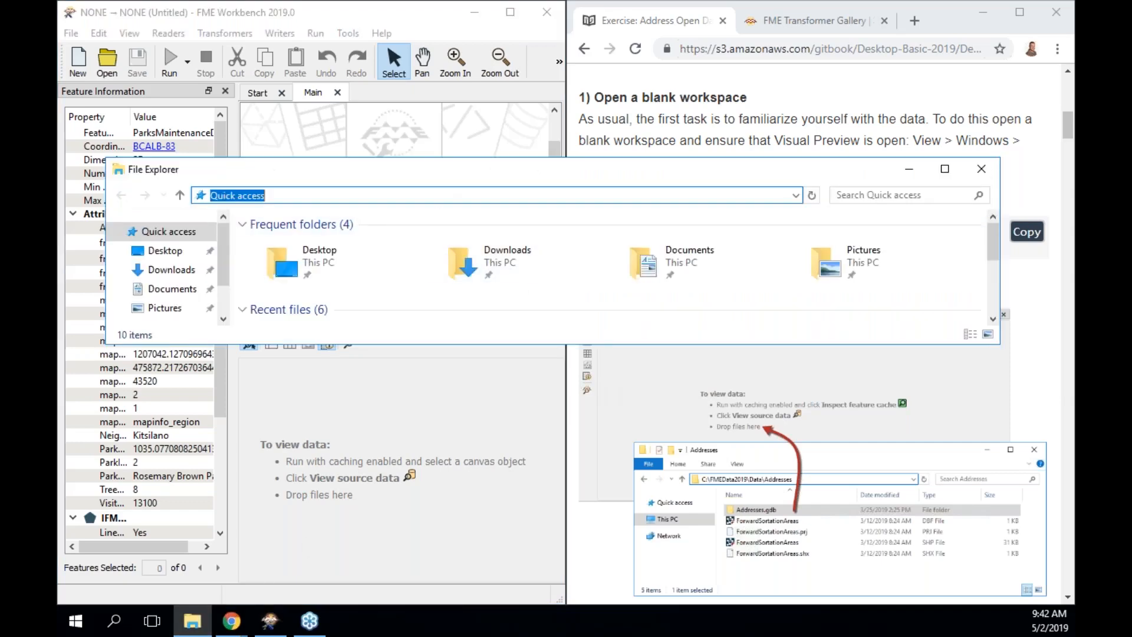
{"action": "type", "text": "\\FME"}
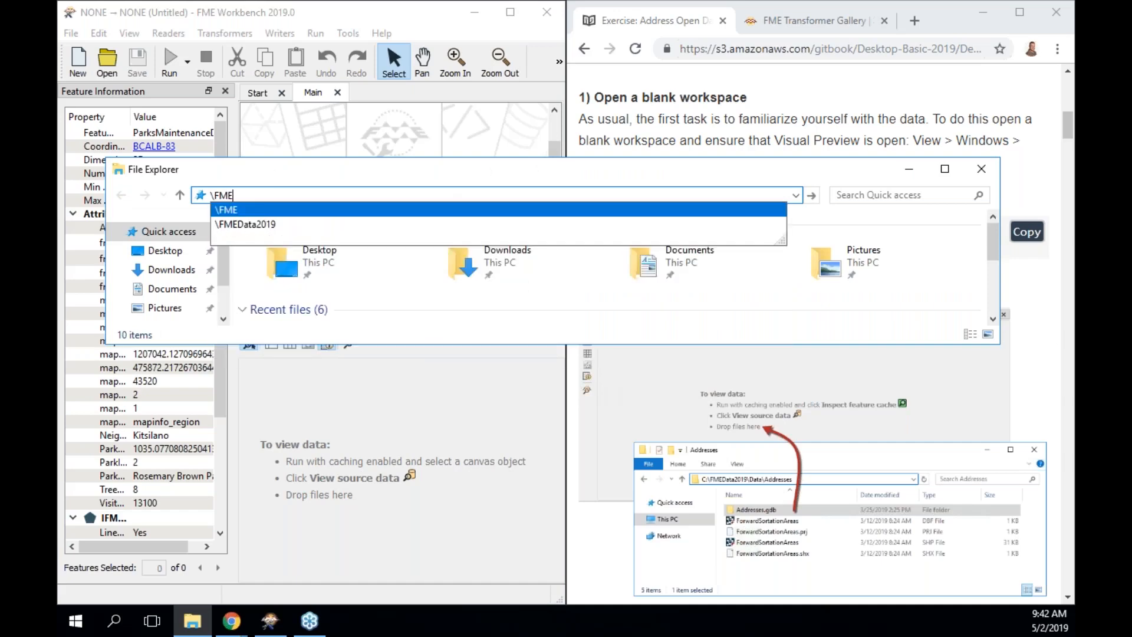
{"action": "key", "text": "Down"}
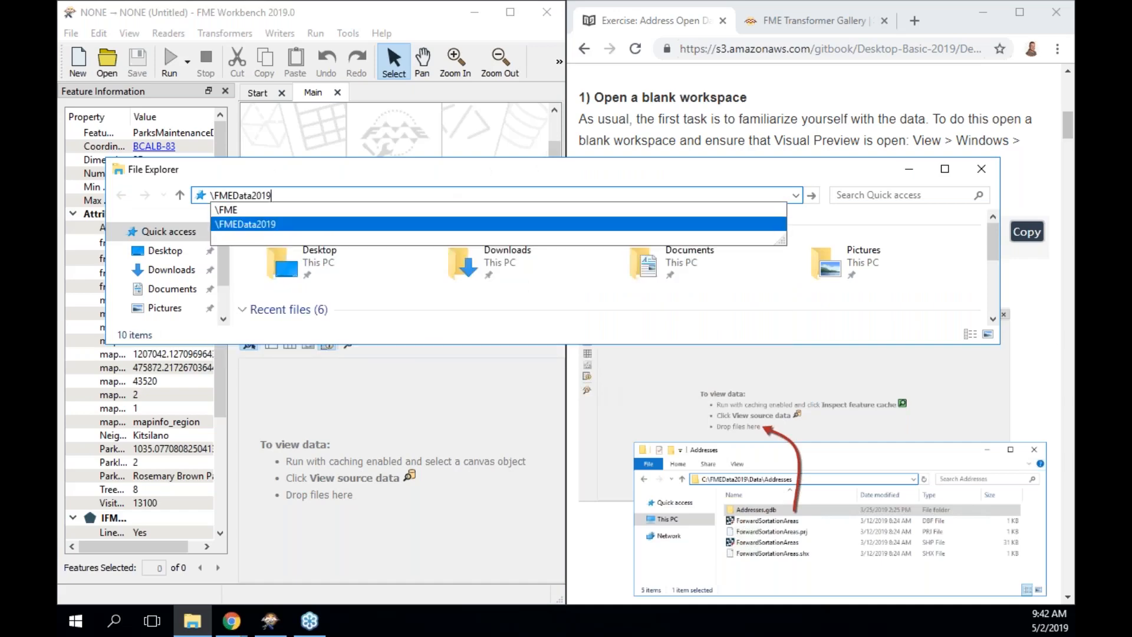
{"action": "type", "text": "\\"}
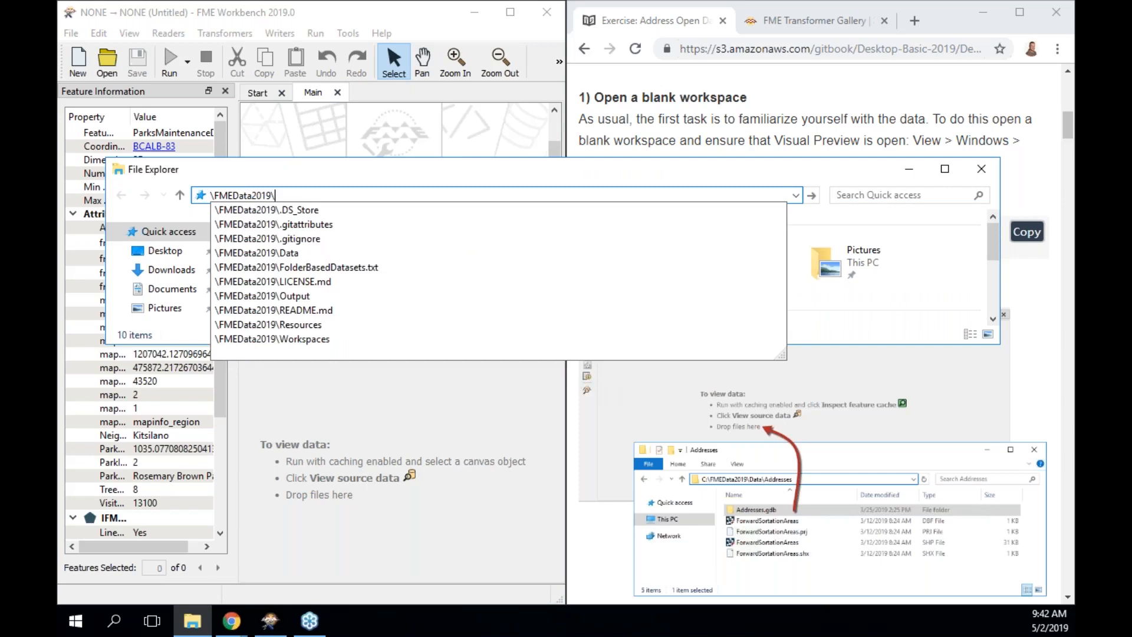
{"action": "type", "text": "Data"}
{"action": "key", "text": "Down"}
{"action": "type", "text": "\\A"}
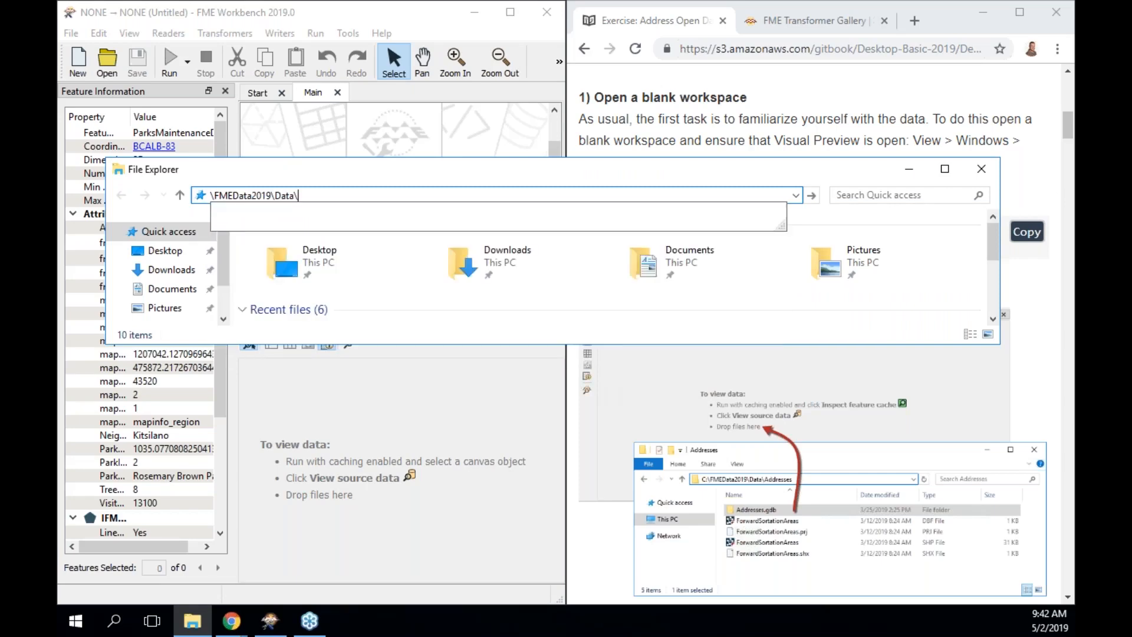
{"action": "key", "text": "Down"}
{"action": "key", "text": "Return"}
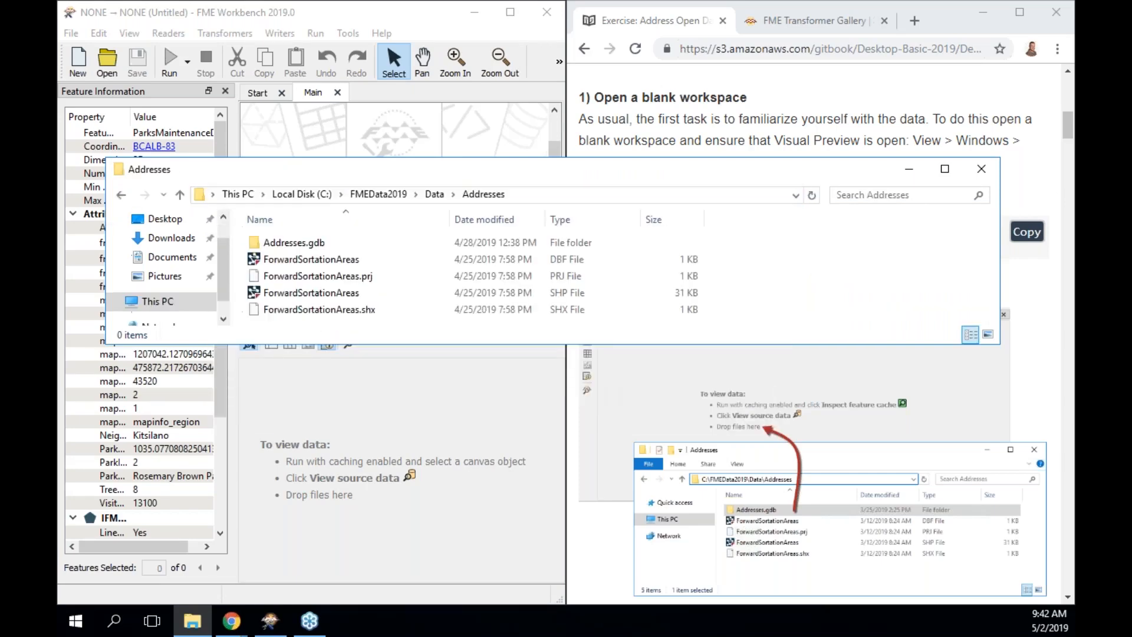
{"action": "left_click", "coordinate": [531, 196]}
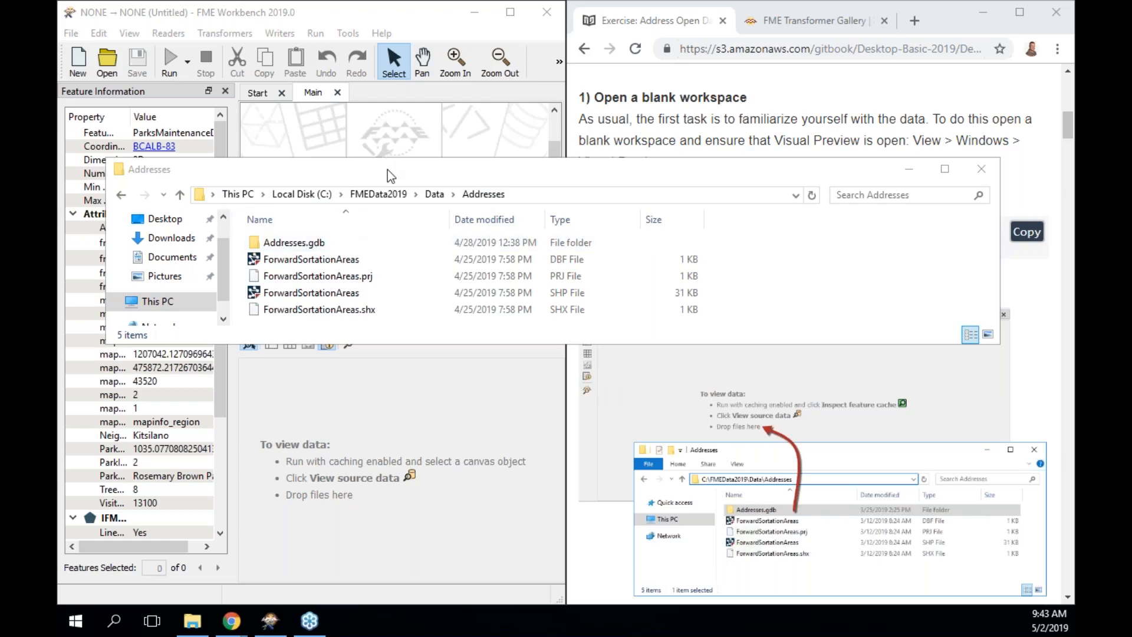
Drop Addresses.gdb onto Visual Preview, opening Select Dataset To View with Esri Geodatabase (File Geodb Open API) format.
{"action": "left_click_drag", "start_coordinate": [387, 171], "coordinate": [384, 119]}
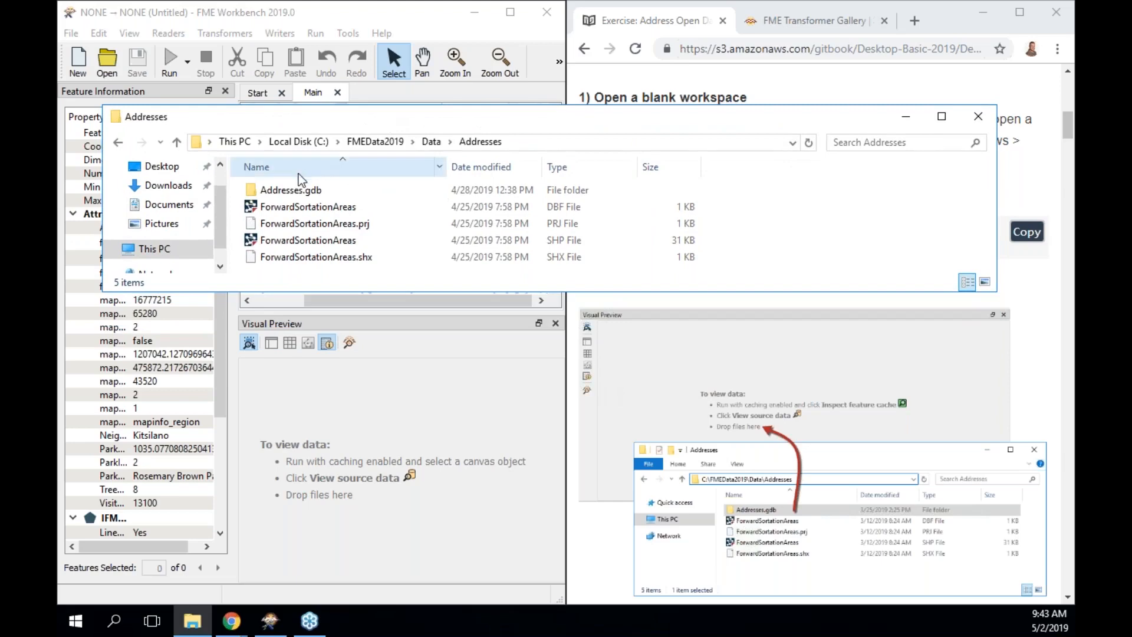
{"action": "left_click_drag", "start_coordinate": [289, 196], "coordinate": [366, 468]}
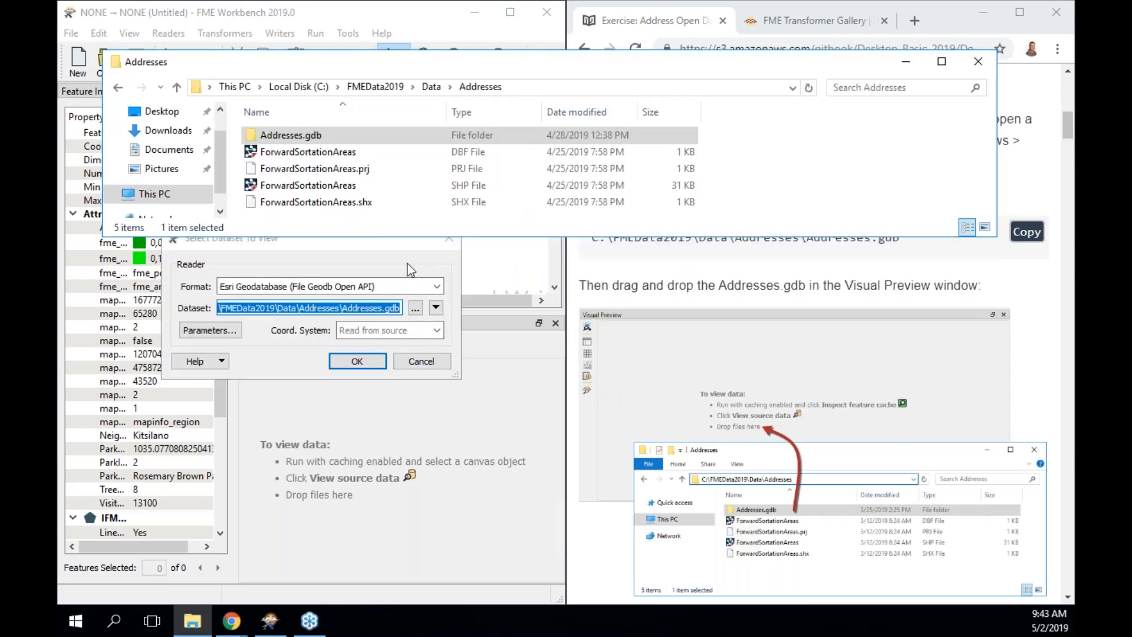
{"action": "left_click", "coordinate": [402, 249]}
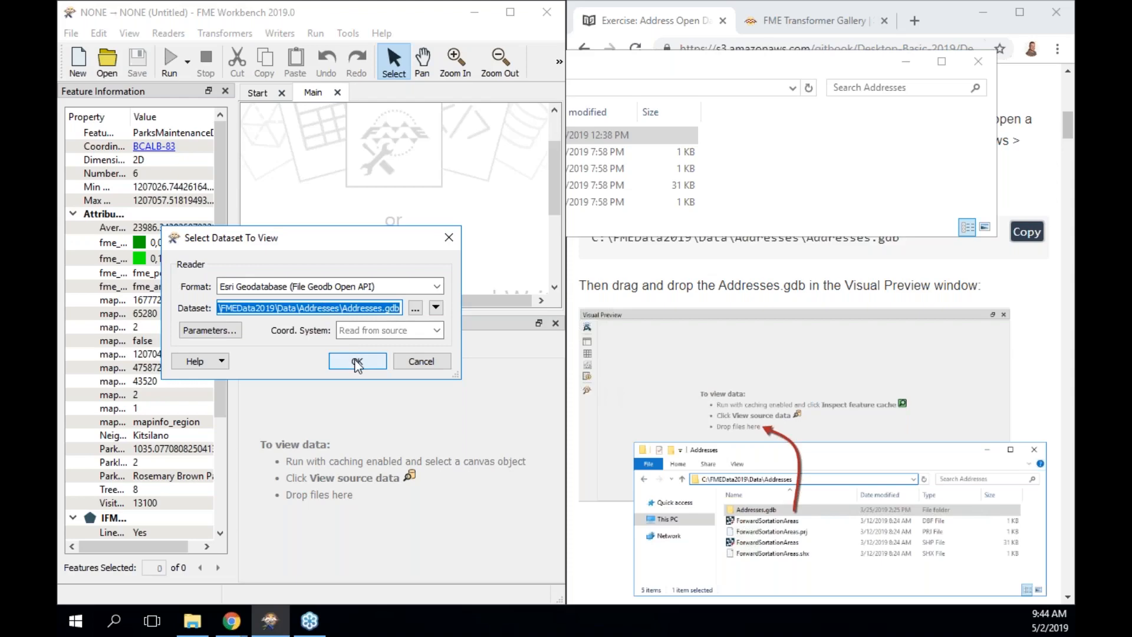
{"action": "scroll", "coordinate": [907, 330], "scroll_direction": "down", "scroll_amount": 2}
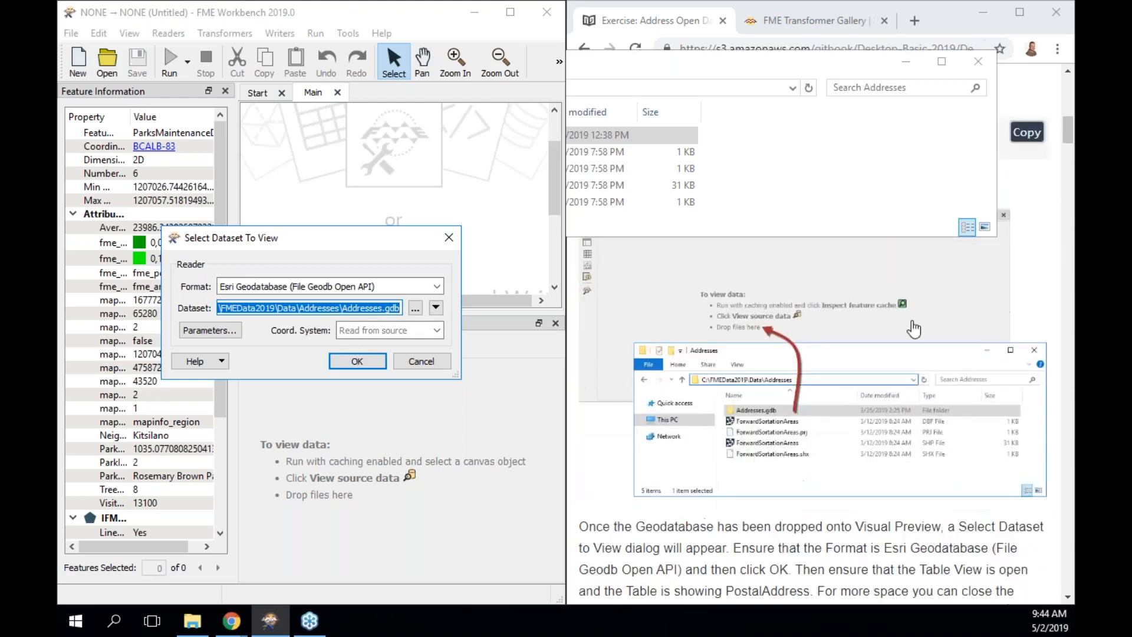
{"action": "scroll", "coordinate": [906, 330], "scroll_direction": "down", "scroll_amount": 1}
{"action": "scroll", "coordinate": [906, 330], "scroll_direction": "down", "scroll_amount": 1}
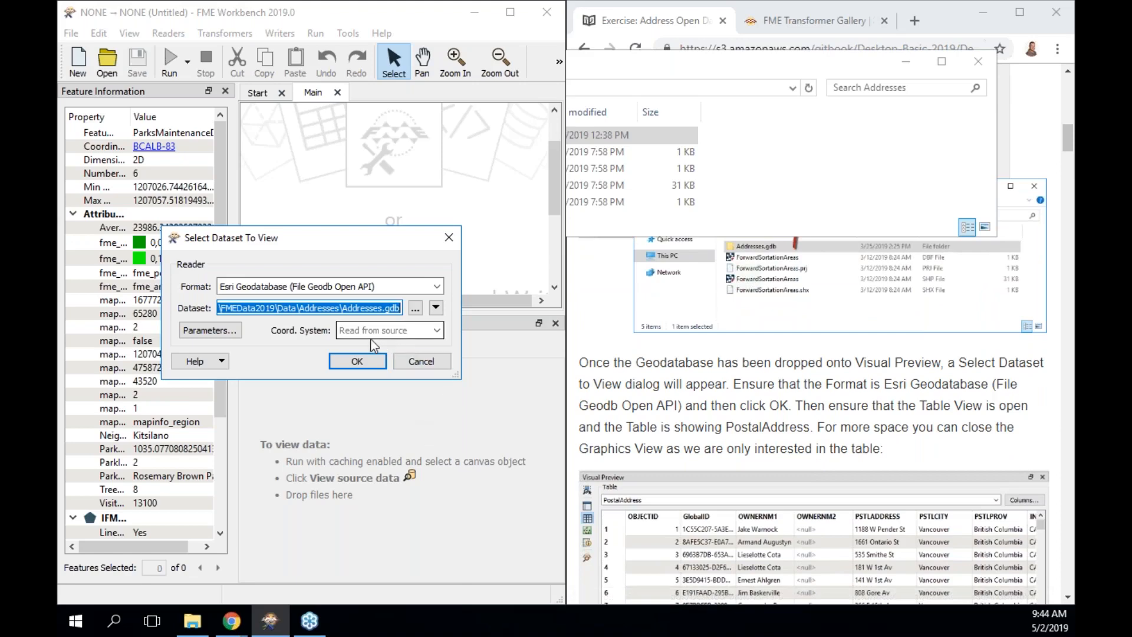
Check the Addresses.gdb reader parameters, keep the defaults, and confirm opening the dataset for viewing.
{"action": "left_click", "coordinate": [225, 334]}
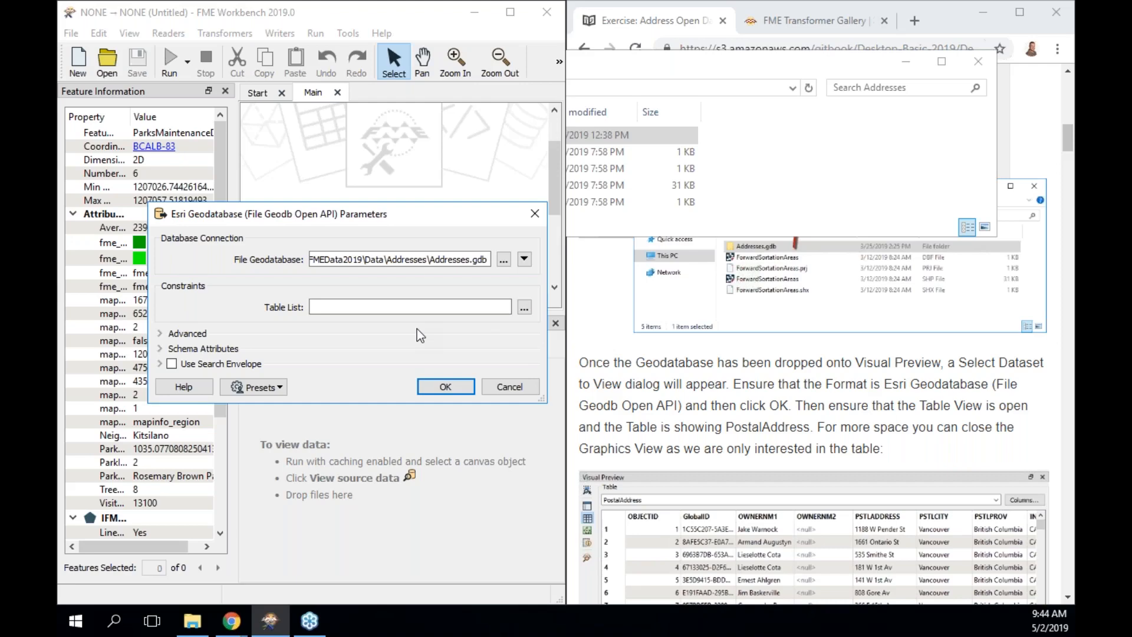
{"action": "left_click", "coordinate": [455, 389]}
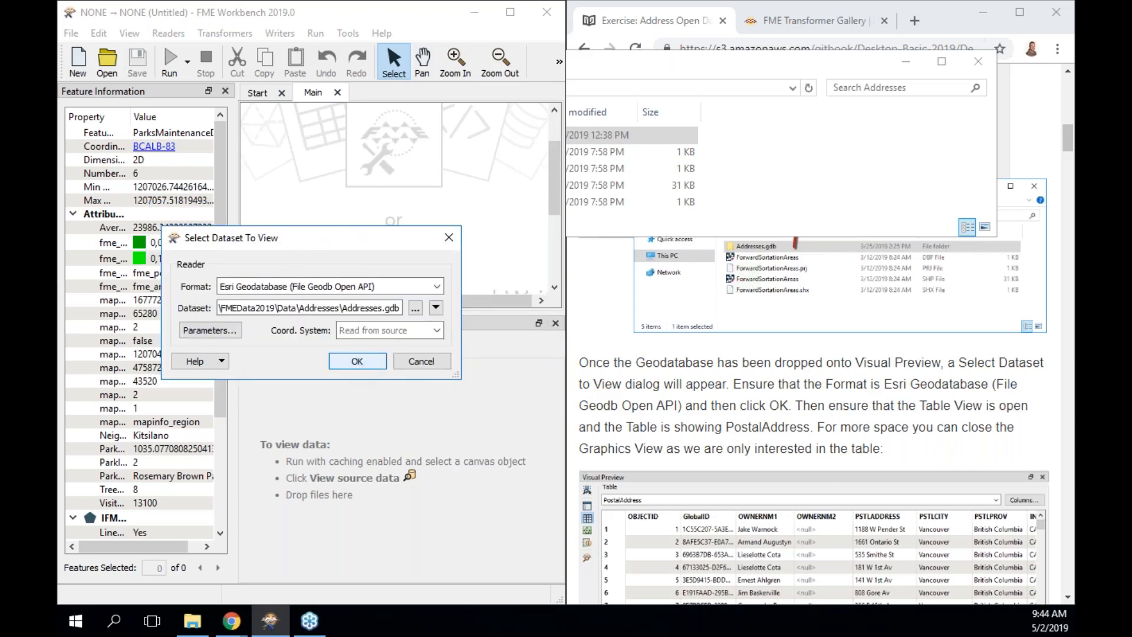
{"action": "left_click", "coordinate": [357, 362]}
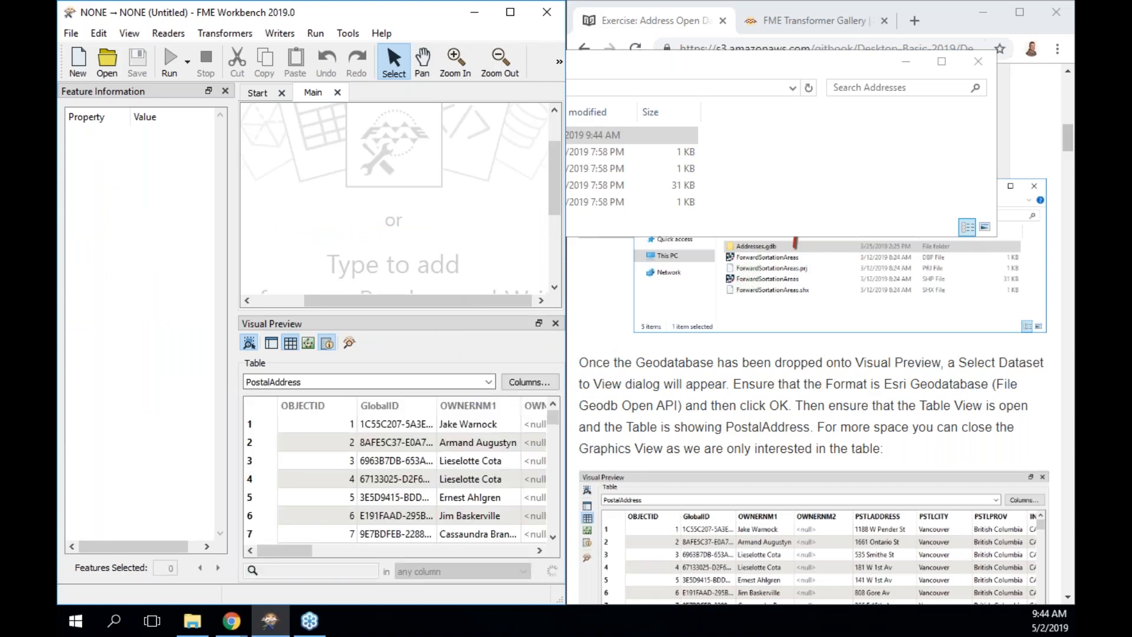
Maximize Workbench, give the data preview more height, and turn on the Graphics View map.
{"action": "scroll", "coordinate": [740, 428], "scroll_direction": "down", "scroll_amount": 4}
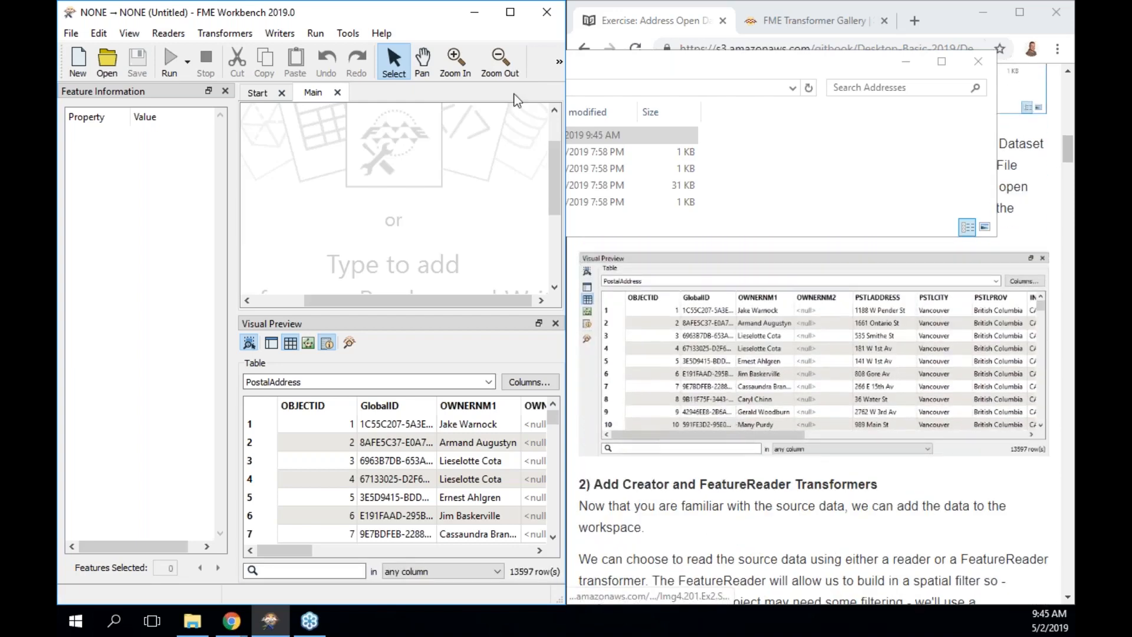
{"action": "left_click", "coordinate": [511, 12]}
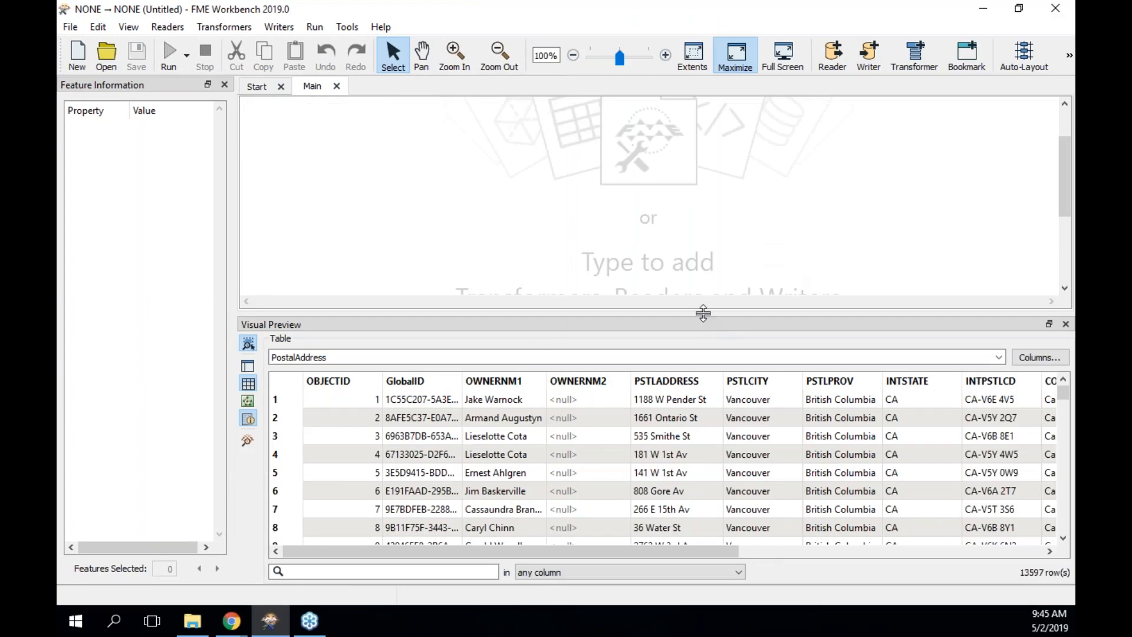
{"action": "left_click_drag", "start_coordinate": [703, 312], "coordinate": [703, 201]}
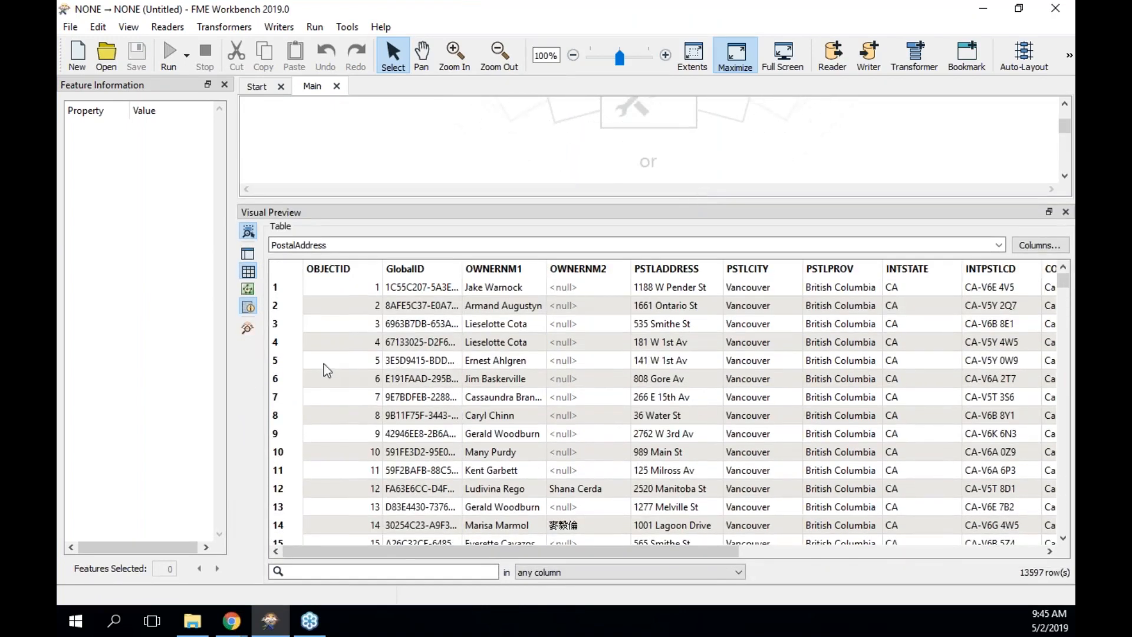
{"action": "left_click", "coordinate": [247, 290]}
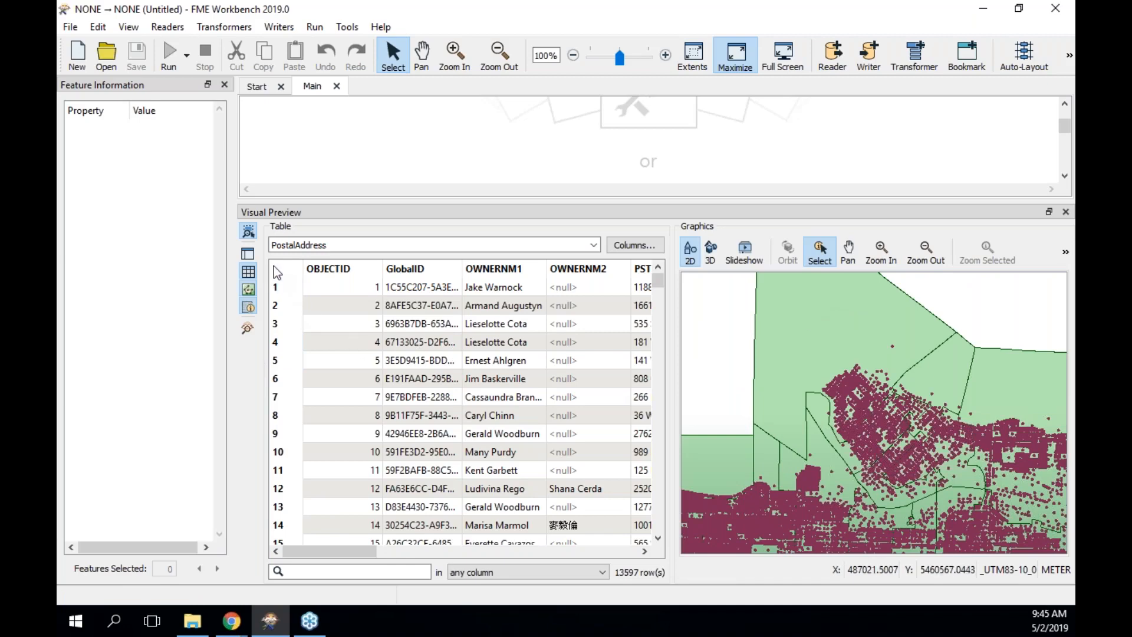
Uncheck PostcodeBoundaries in Display Control, inspect one address point, then hide Display Control and Feature Information.
{"action": "left_click", "coordinate": [249, 255]}
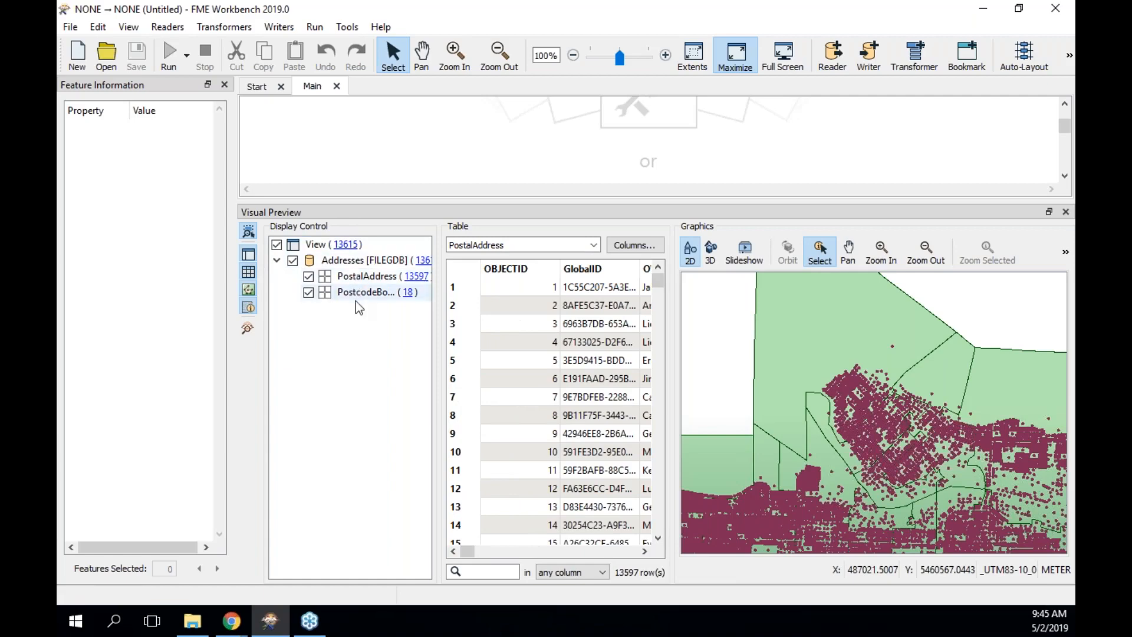
{"action": "mouse_move", "coordinate": [363, 293]}
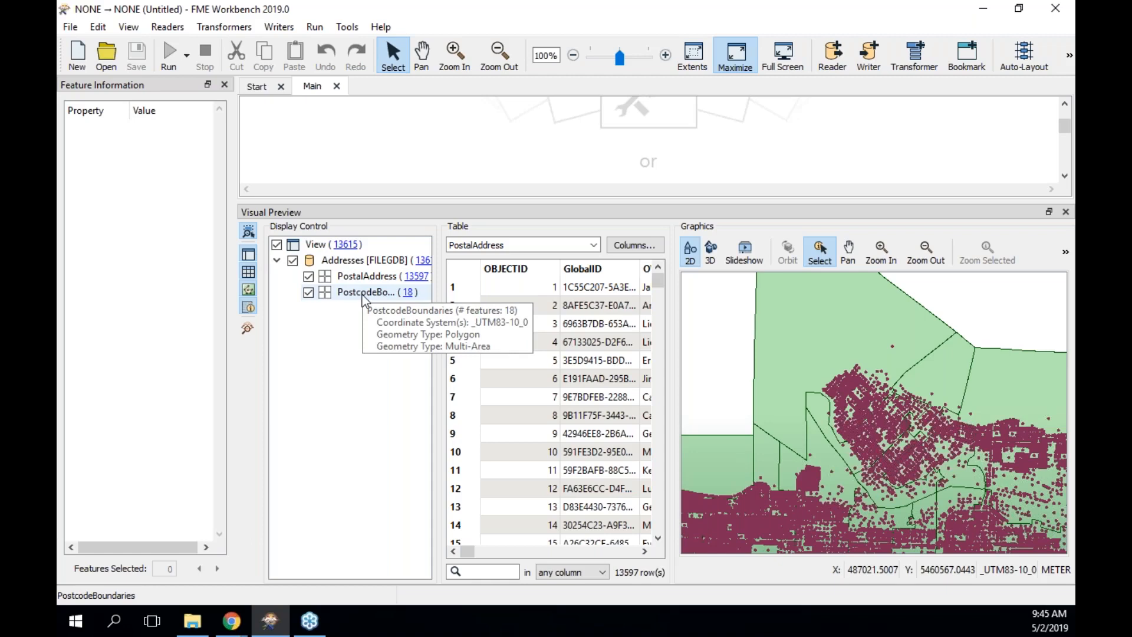
{"action": "left_click", "coordinate": [308, 292]}
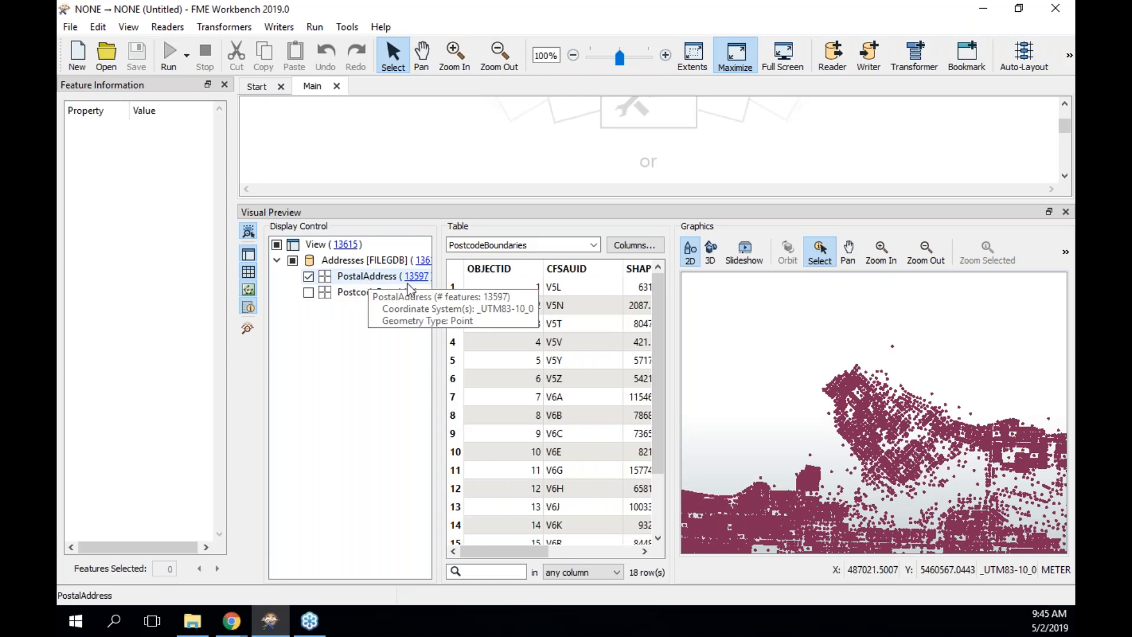
{"action": "left_click", "coordinate": [879, 428]}
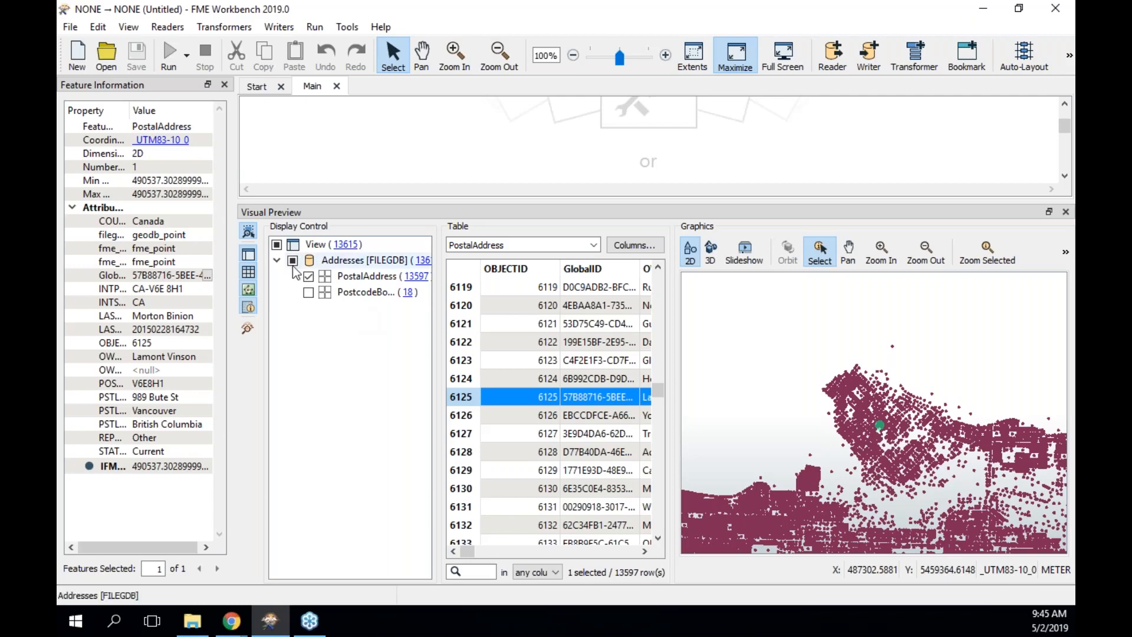
{"action": "left_click", "coordinate": [248, 254]}
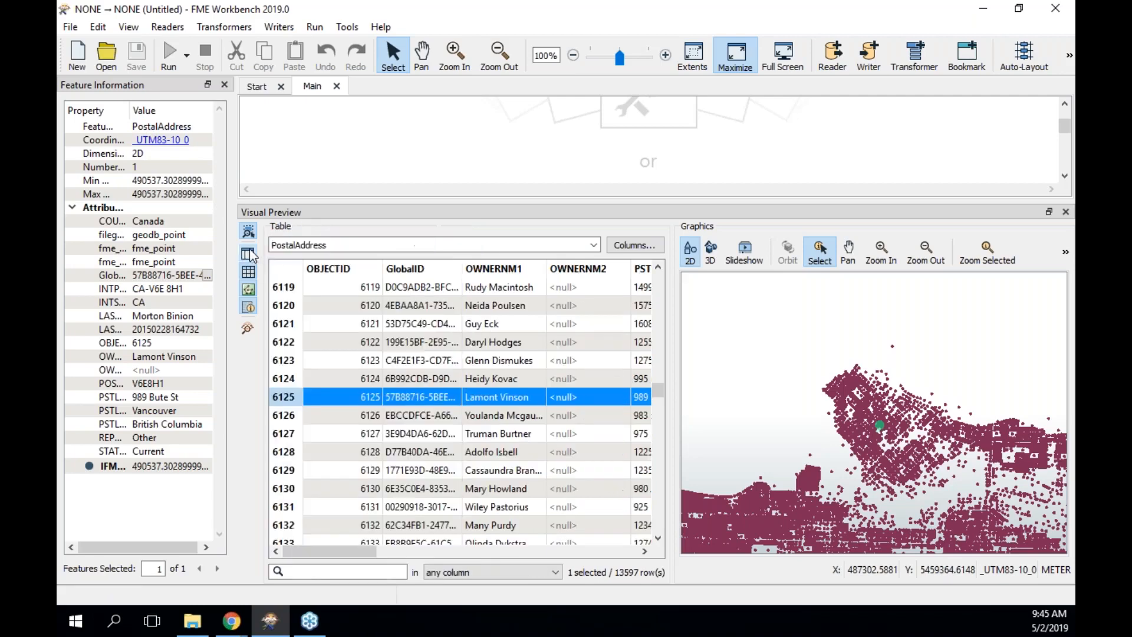
{"action": "left_click", "coordinate": [248, 308]}
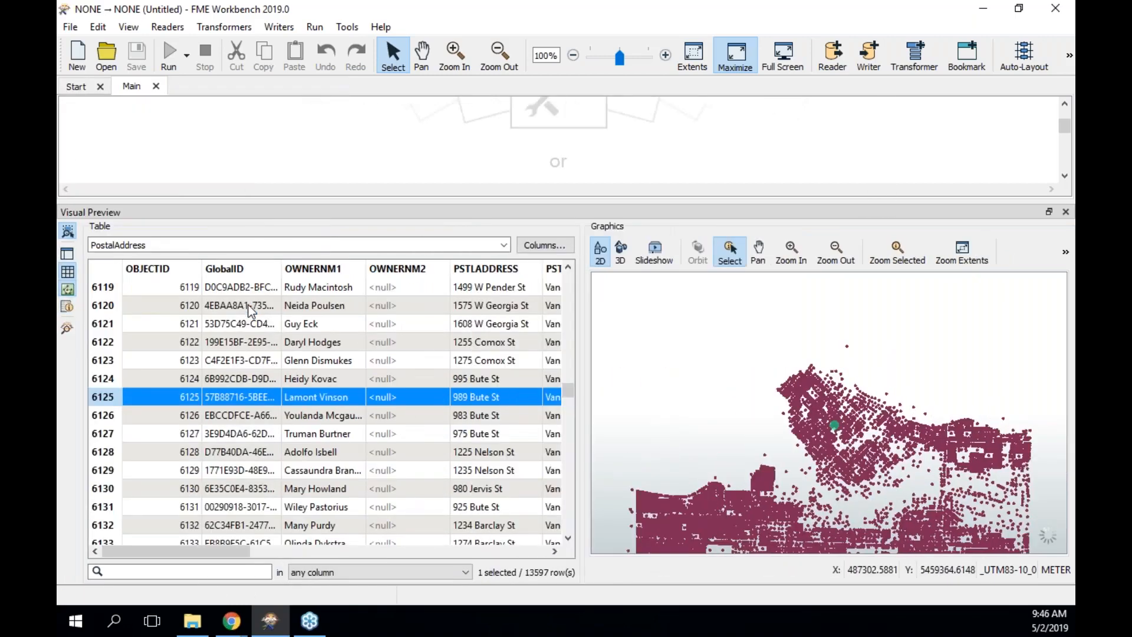
Turn off the Graphics View, scroll across the PostalAddress table columns, and restore Workbench to a smaller window.
{"action": "left_click", "coordinate": [69, 289]}
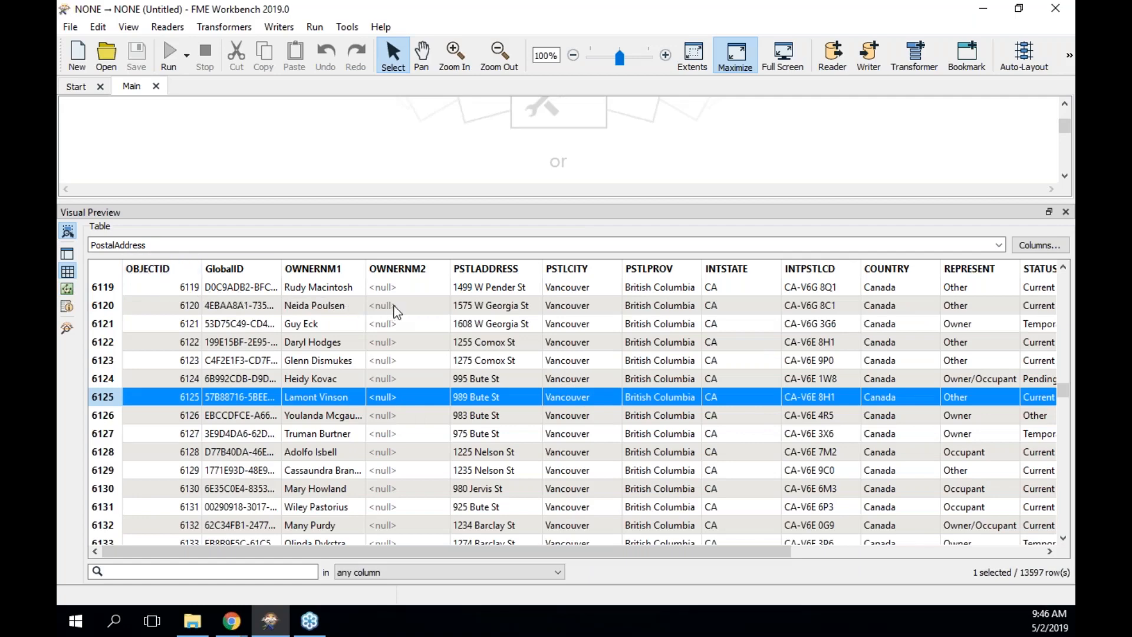
{"action": "scroll", "coordinate": [465, 316], "scroll_direction": "right", "scroll_amount": 1}
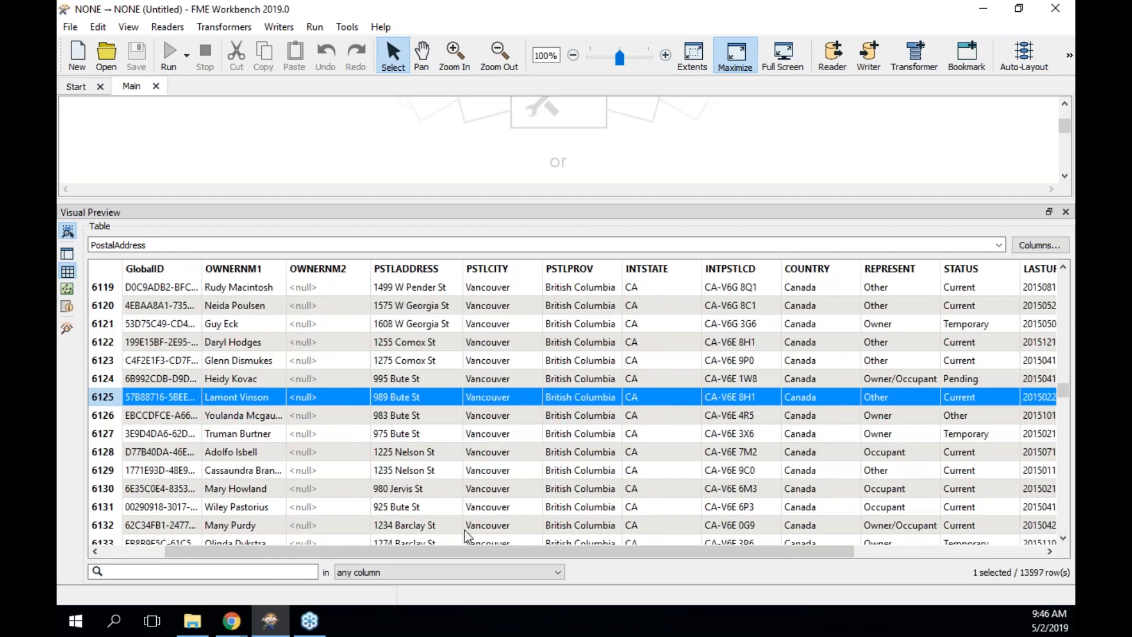
{"action": "left_click_drag", "start_coordinate": [449, 555], "coordinate": [649, 555]}
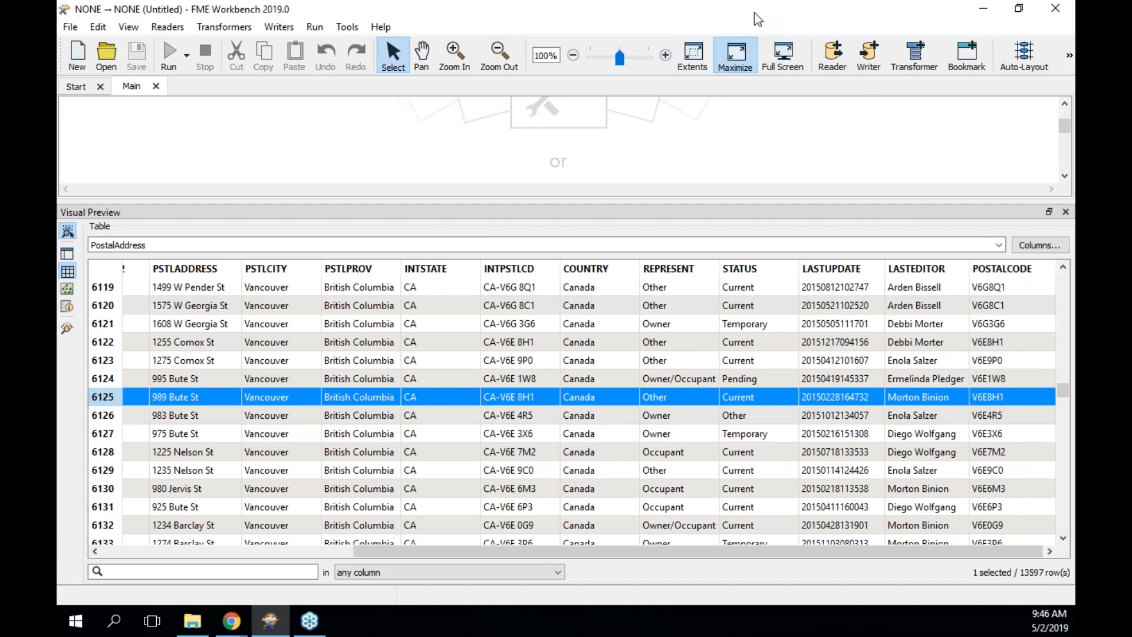
{"action": "left_click_drag", "start_coordinate": [755, 12], "coordinate": [58, 91]}
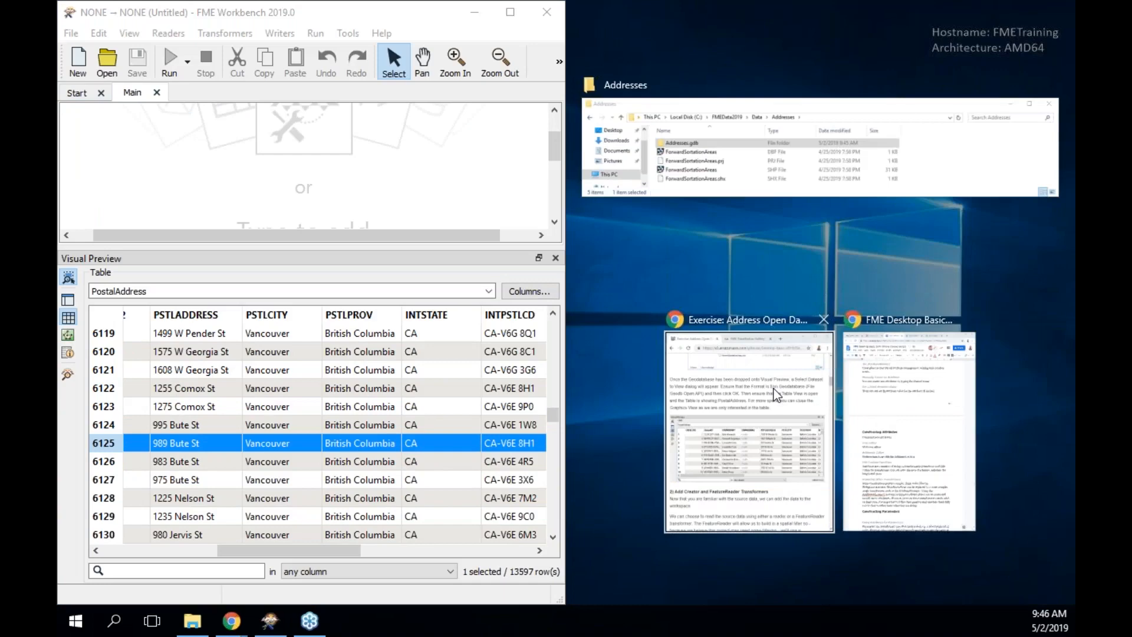
Scroll the GitBook exercise to step 2, Add Creator and FeatureReader, and close FME's Visual Preview panel.
{"action": "left_click", "coordinate": [775, 392]}
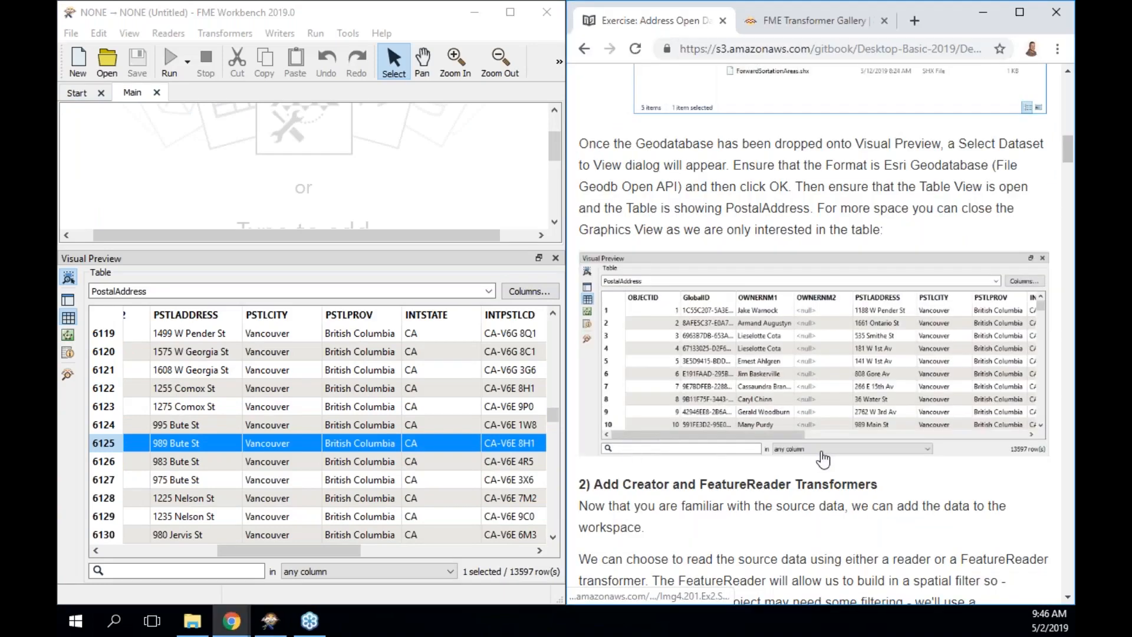
{"action": "scroll", "coordinate": [822, 459], "scroll_direction": "down", "scroll_amount": 3}
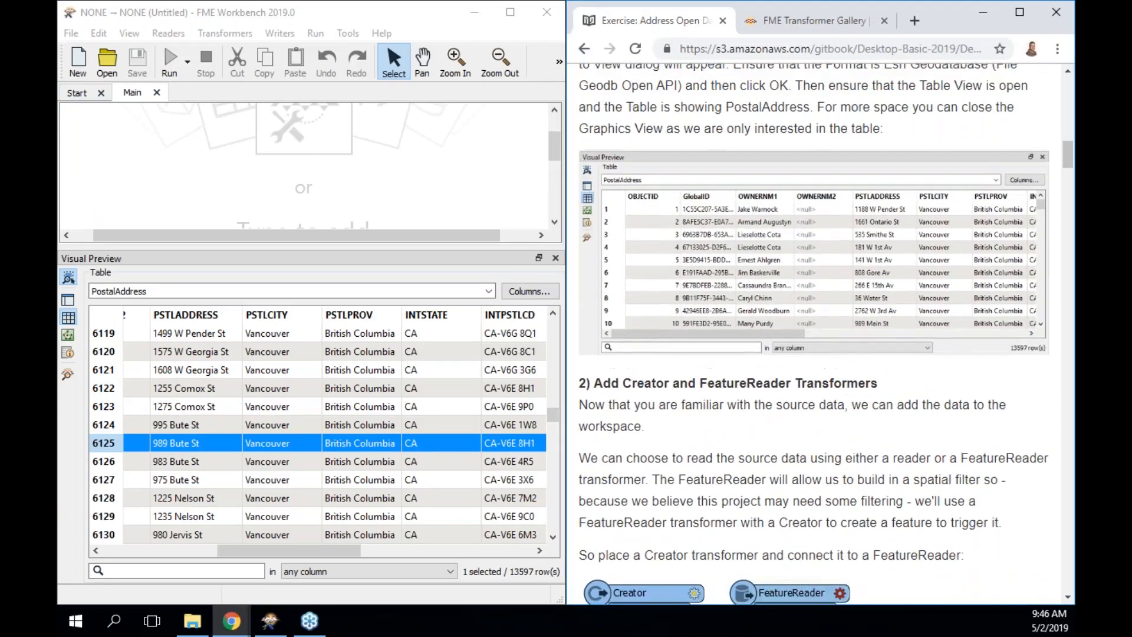
{"action": "scroll", "coordinate": [716, 495], "scroll_direction": "down", "scroll_amount": 3}
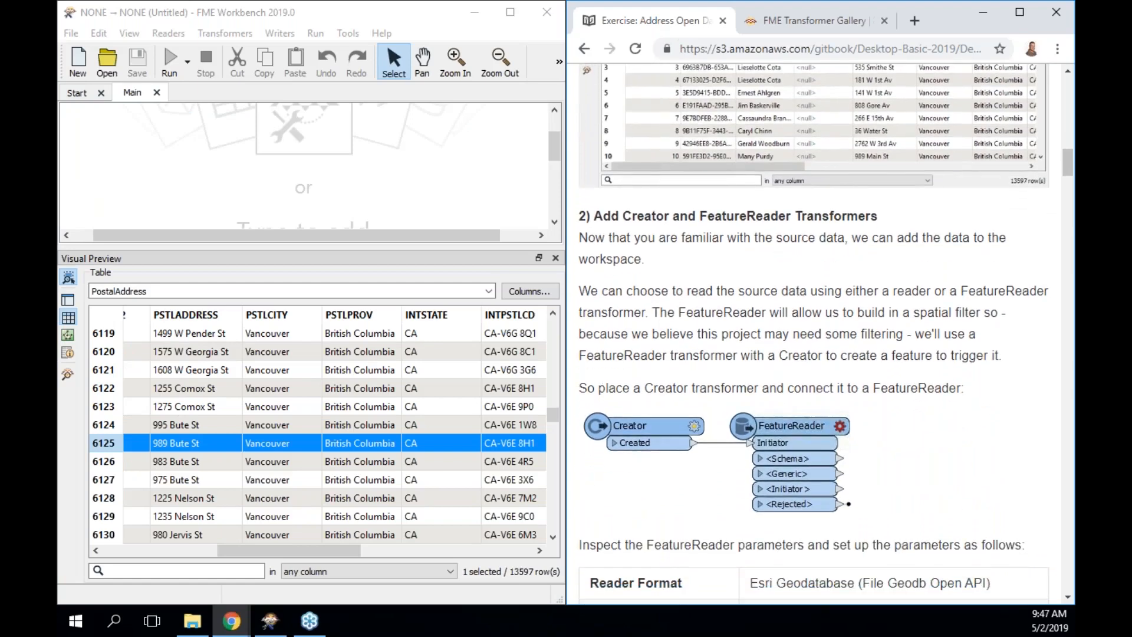
{"action": "scroll", "coordinate": [773, 442], "scroll_direction": "down", "scroll_amount": 1}
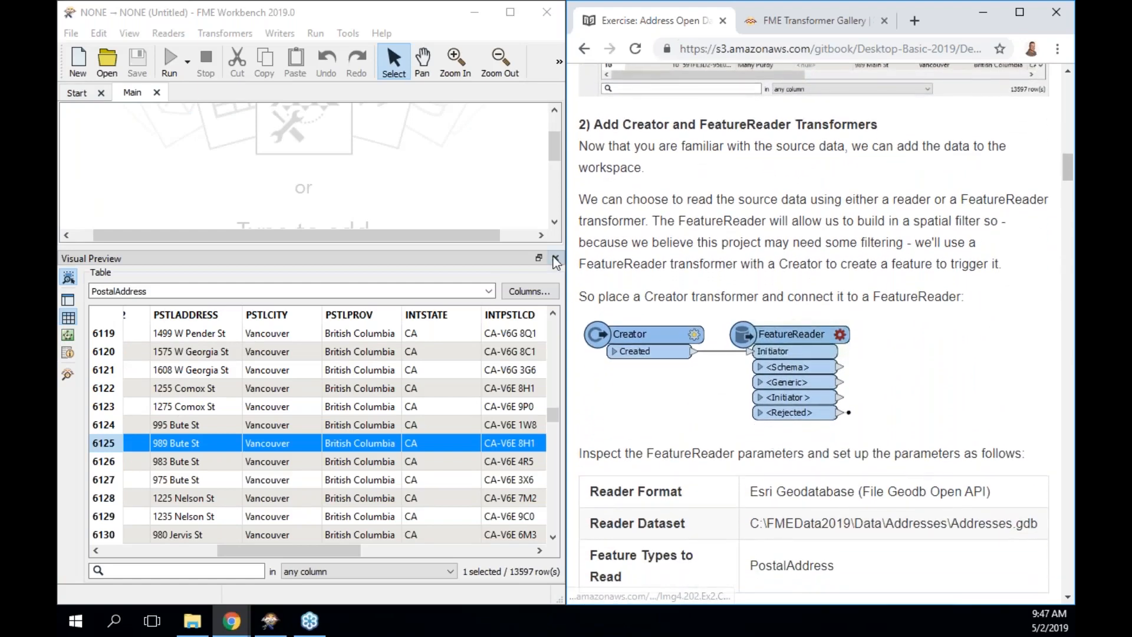
{"action": "left_click", "coordinate": [555, 258]}
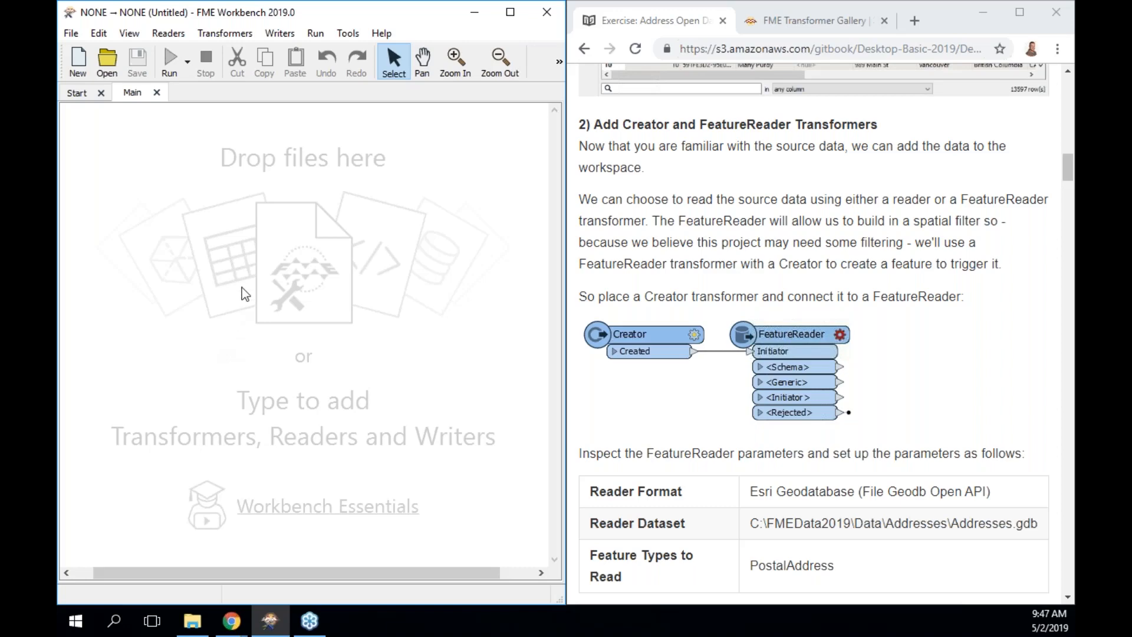
{"action": "type", "text": "creator"}
{"action": "key", "text": "Return"}
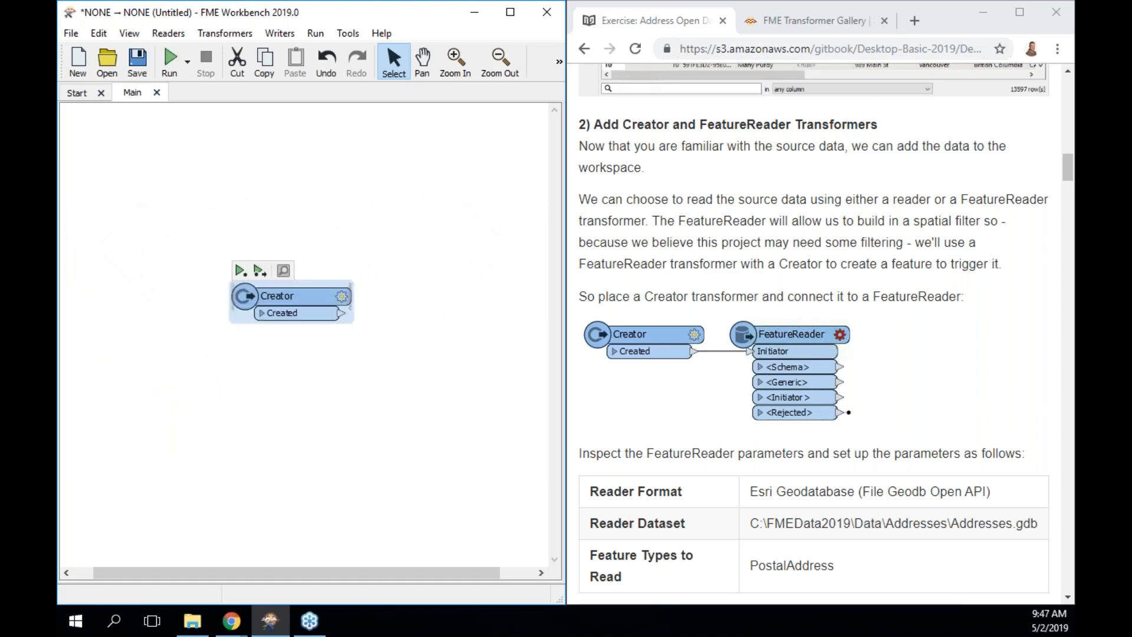
{"action": "type", "text": "feature"}
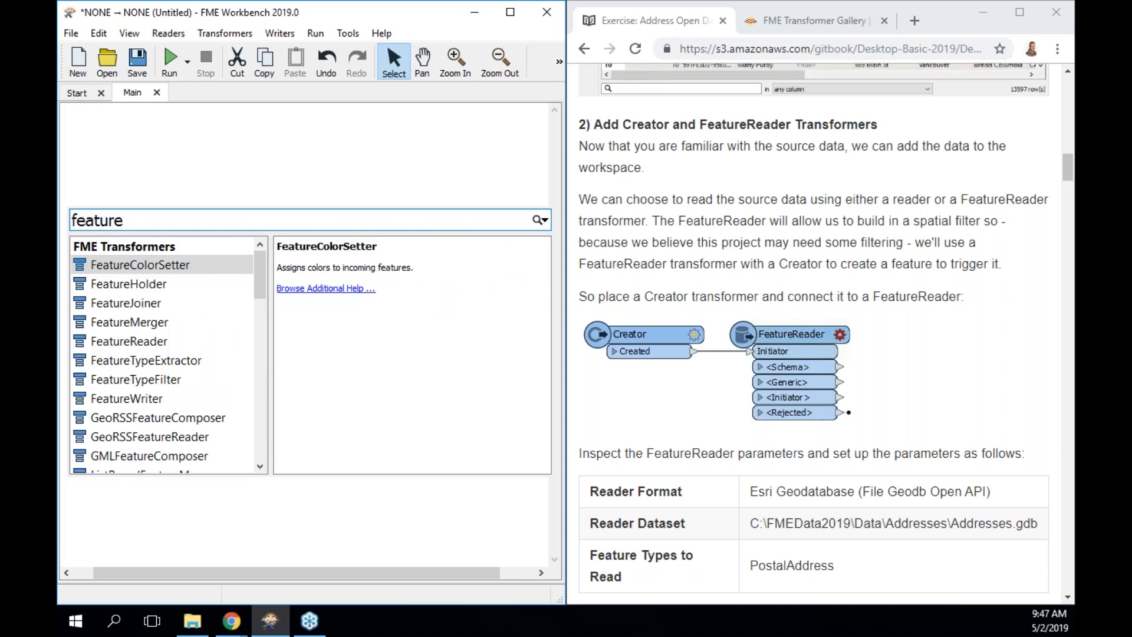
{"action": "type", "text": "rea"}
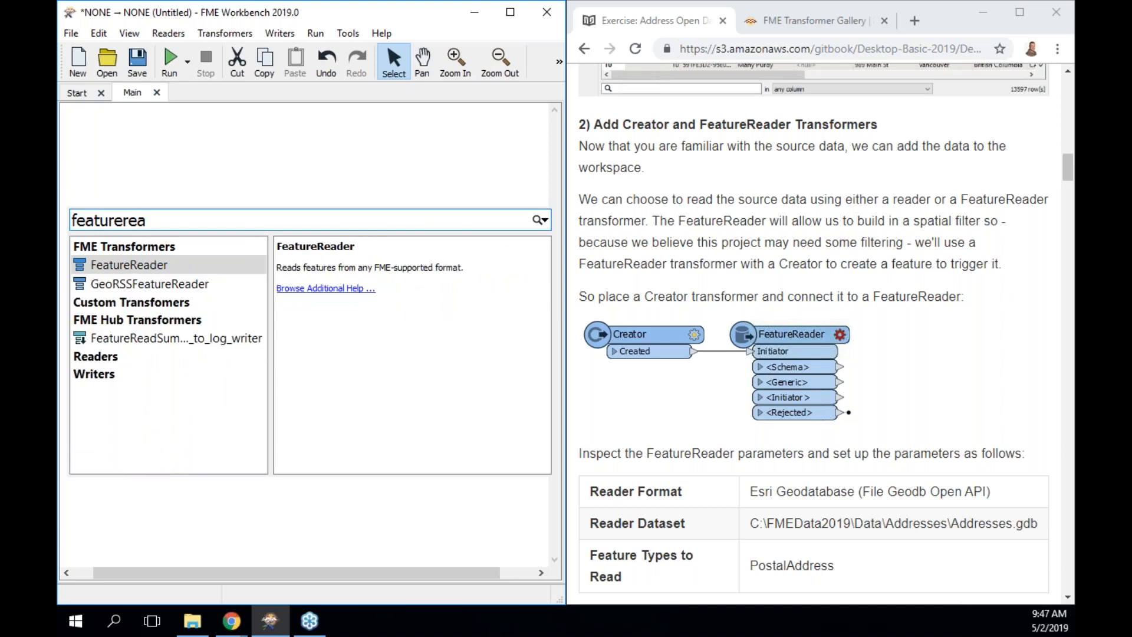
{"action": "key", "text": "Return"}
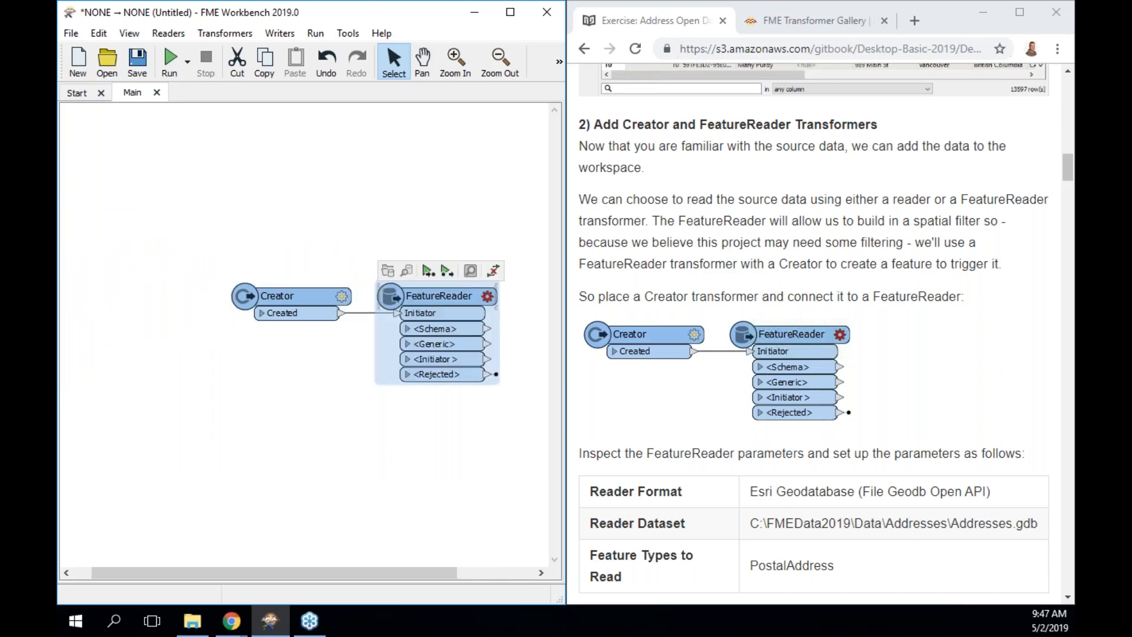
{"action": "key", "text": "Return"}
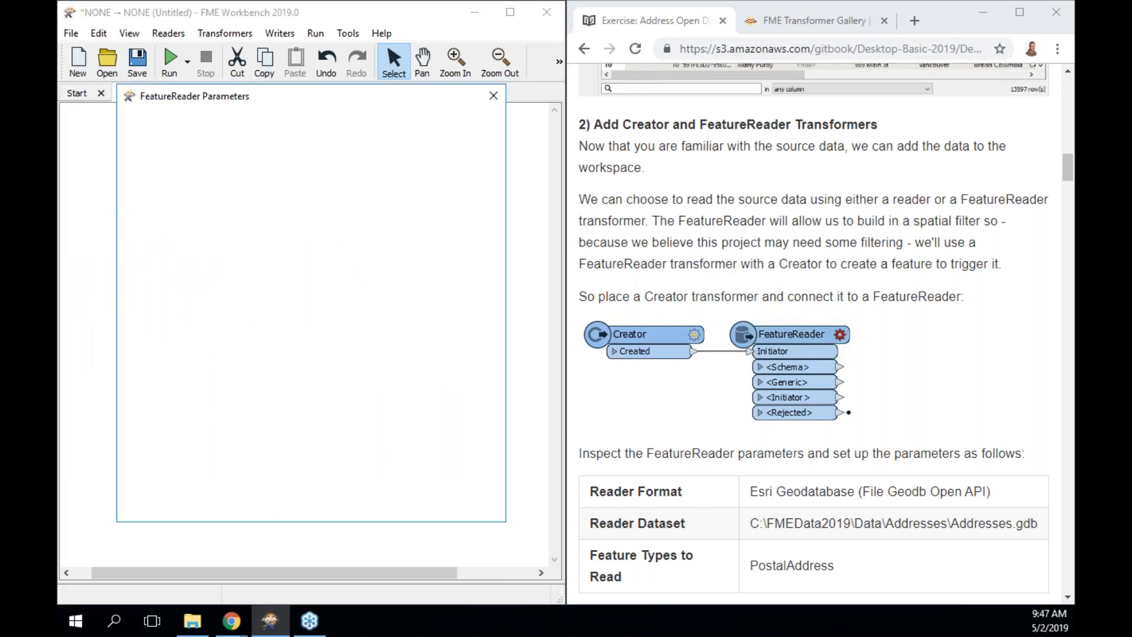
{"action": "left_click", "coordinate": [494, 96]}
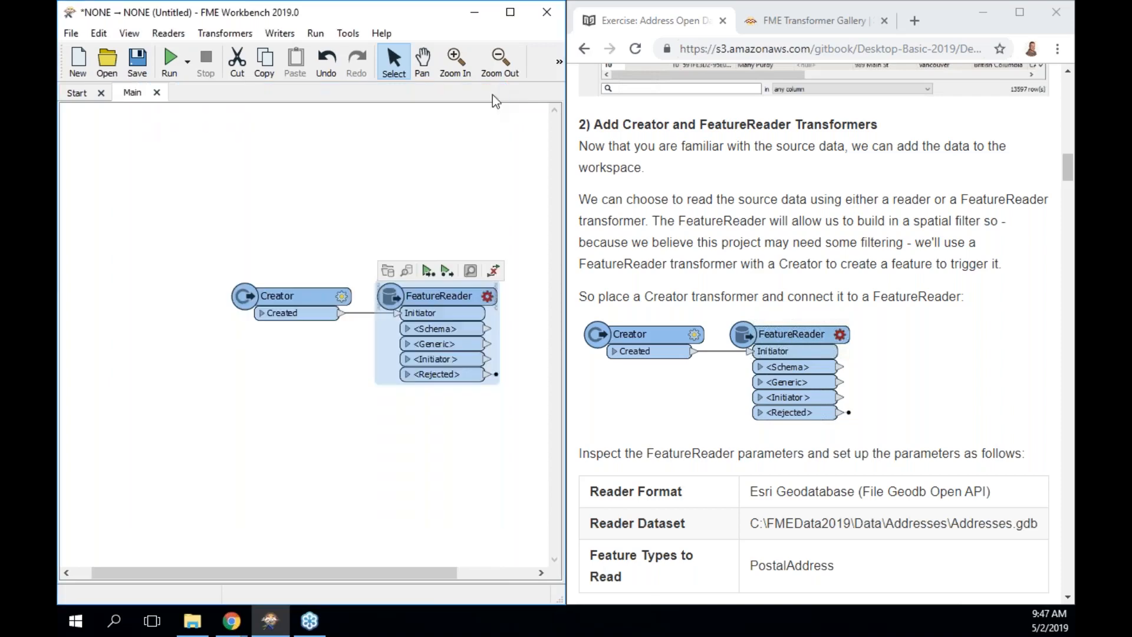
{"action": "left_click_drag", "start_coordinate": [202, 188], "coordinate": [542, 444]}
{"action": "key", "text": "Delete"}
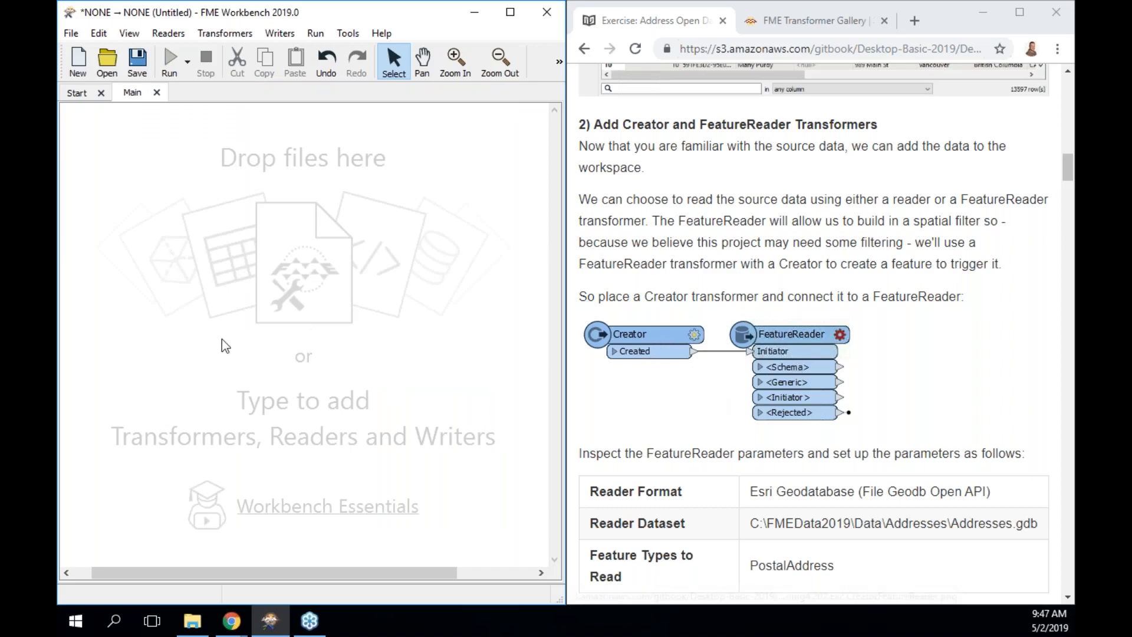
Add a FeatureReader transformer to the canvas by searching 'reader'.
{"action": "type", "text": "feature"}
{"action": "key", "text": "BackSpace"}
{"action": "key", "text": "BackSpace"}
{"action": "key", "text": "BackSpace"}
{"action": "key", "text": "BackSpace"}
{"action": "key", "text": "BackSpace"}
{"action": "key", "text": "BackSpace"}
{"action": "key", "text": "BackSpace"}
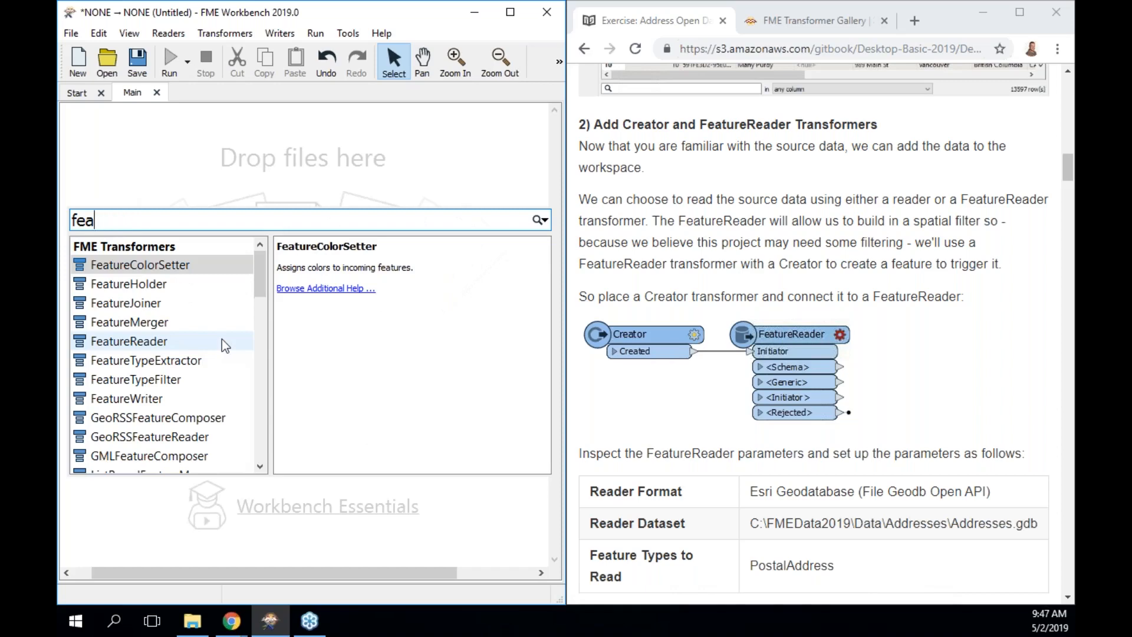
{"action": "type", "text": "reader"}
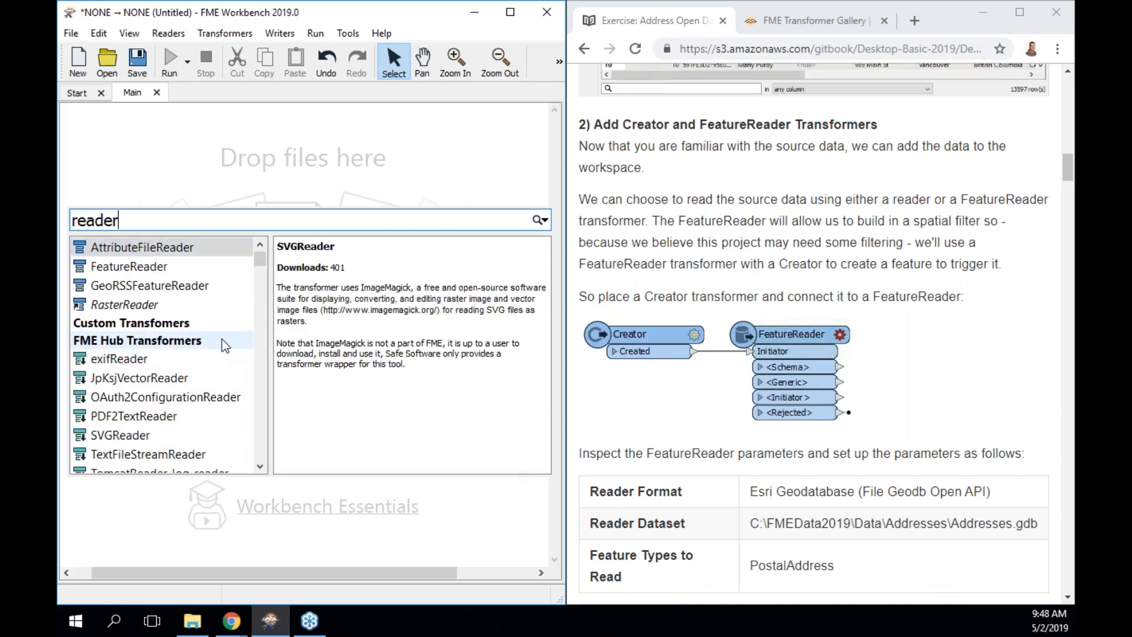
{"action": "key", "text": "Down"}
{"action": "key", "text": "Return"}
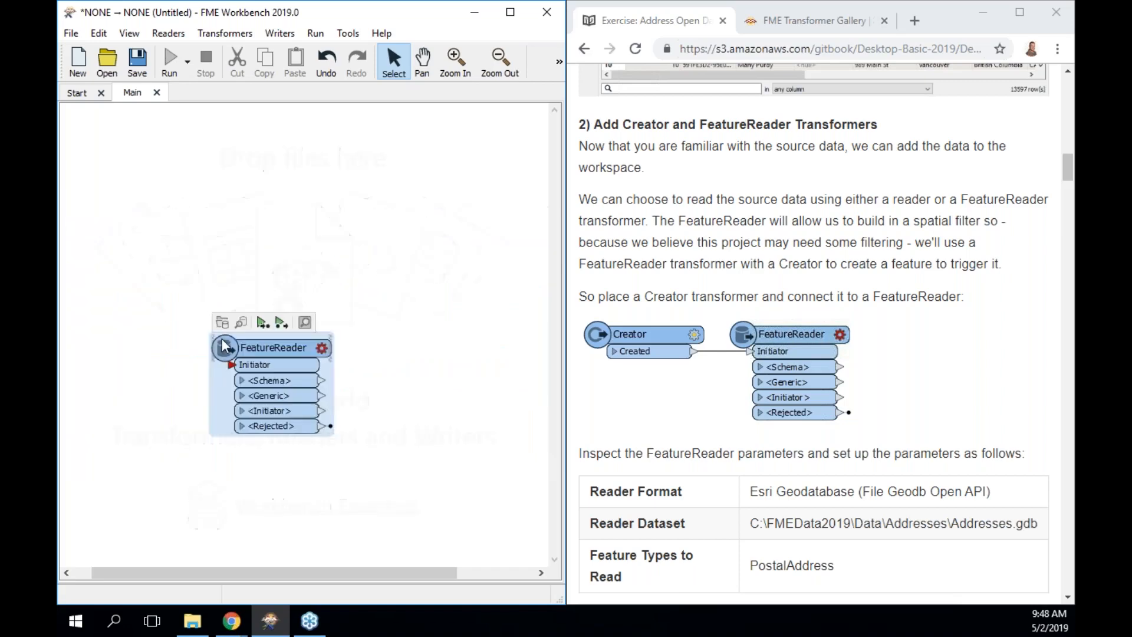
Add a Creator linked to the FeatureReader's Initiator, then check the connection by stepping through the objects.
{"action": "type", "text": "creat"}
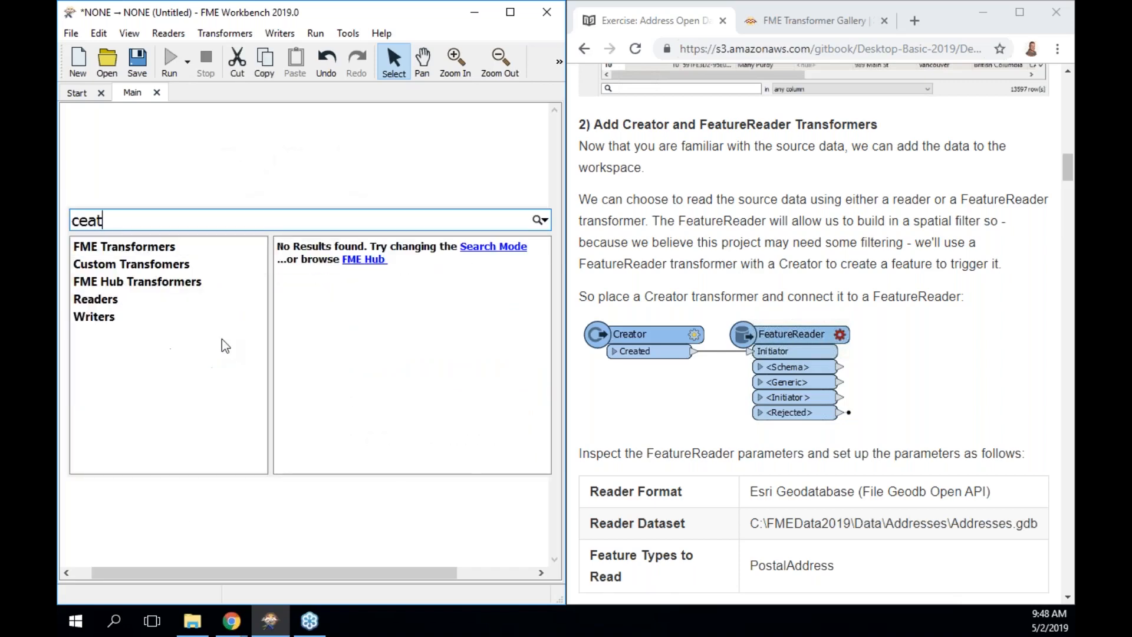
{"action": "key", "text": "BackSpace"}
{"action": "key", "text": "BackSpace"}
{"action": "key", "text": "BackSpace"}
{"action": "key", "text": "BackSpace"}
{"action": "type", "text": "reat"}
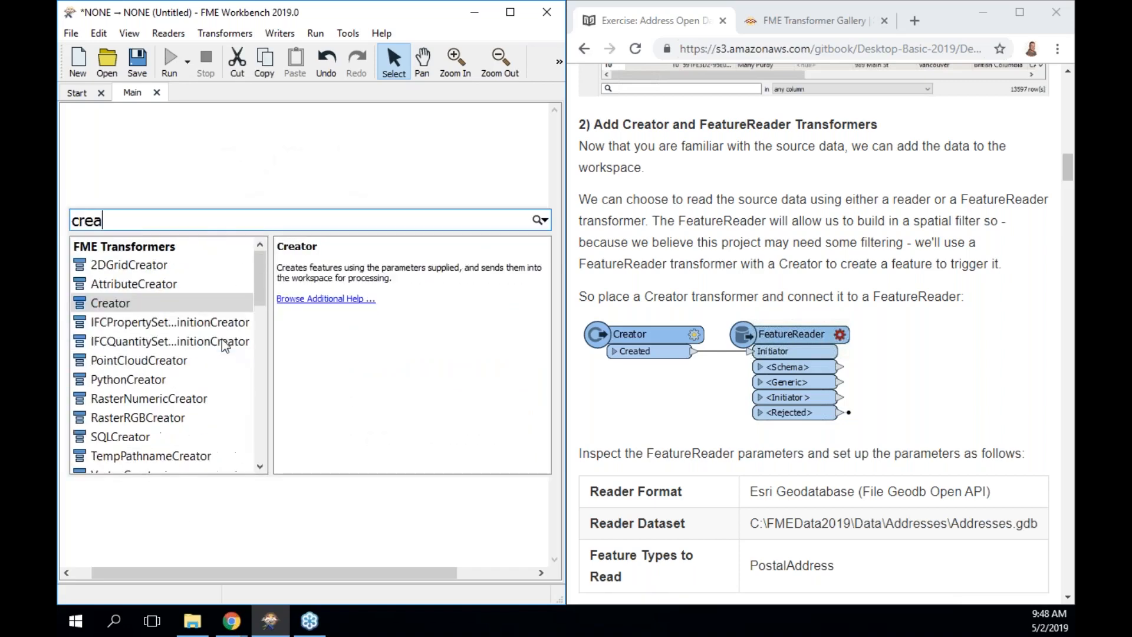
{"action": "key", "text": "Return"}
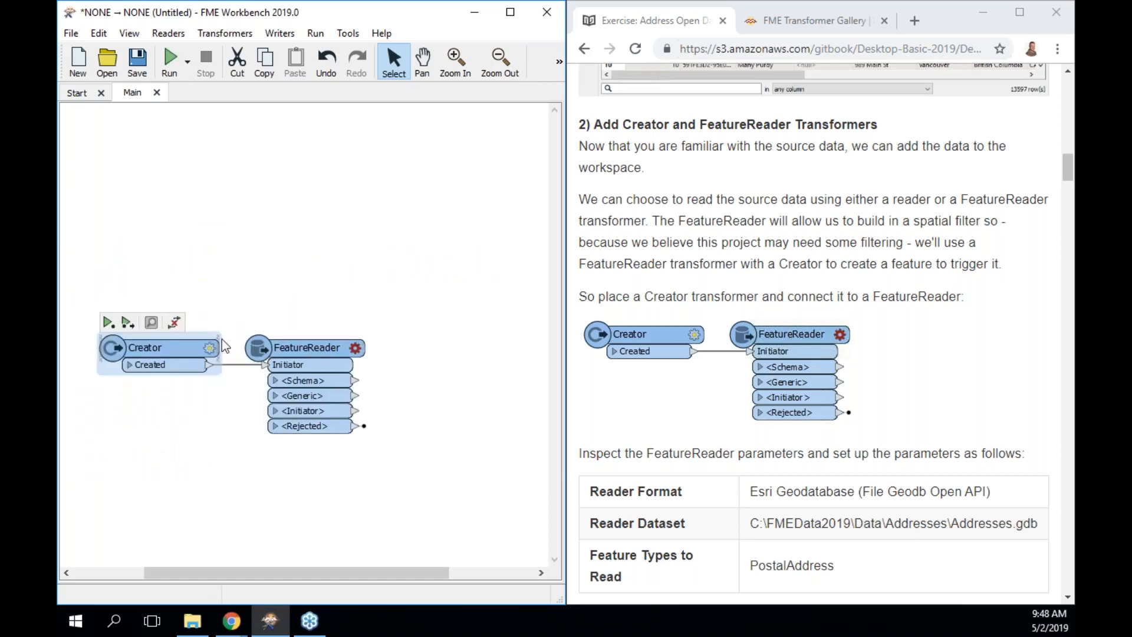
{"action": "key", "text": "Right"}
{"action": "key", "text": "Left"}
{"action": "key", "text": "Right"}
{"action": "key", "text": "Right"}
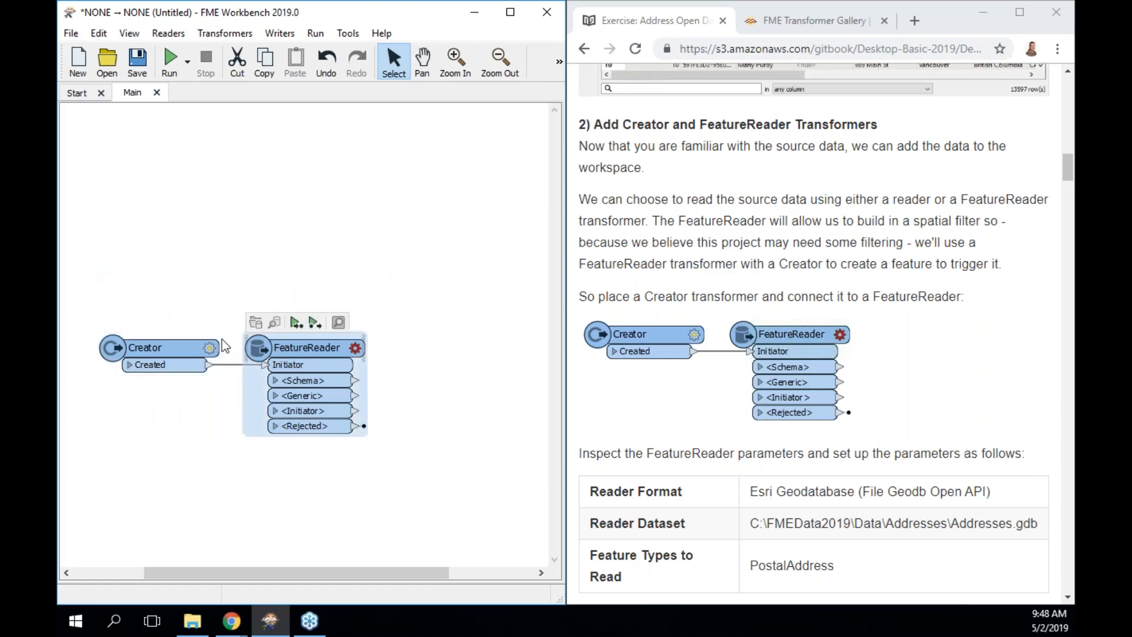
{"action": "key", "text": "Left"}
{"action": "key", "text": "Left"}
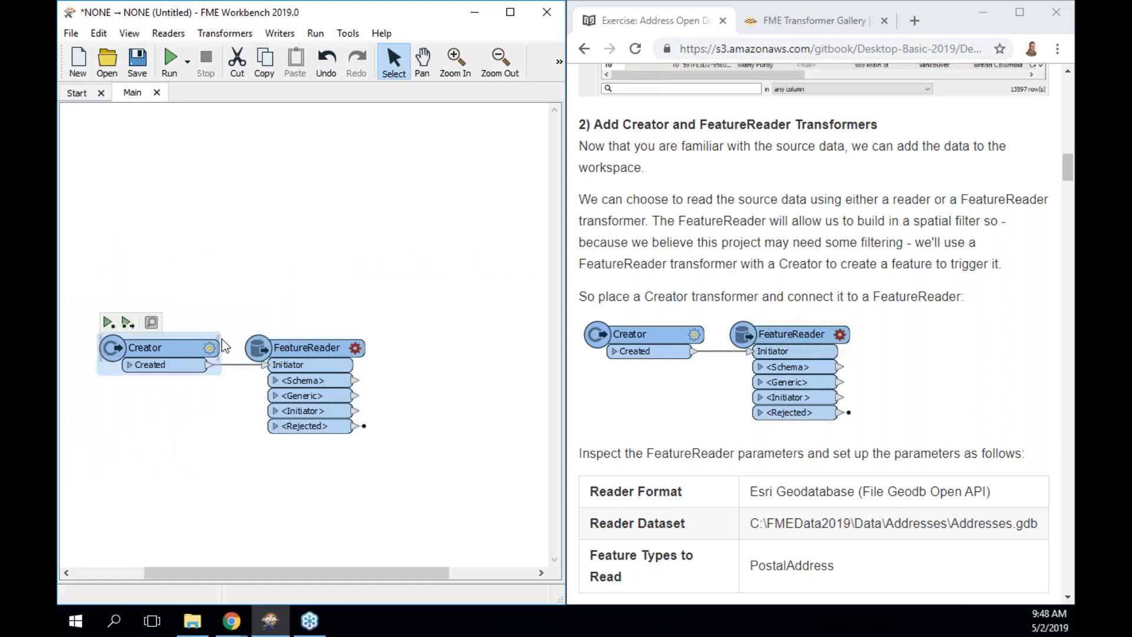
{"action": "key", "text": "Right"}
{"action": "key", "text": "Right"}
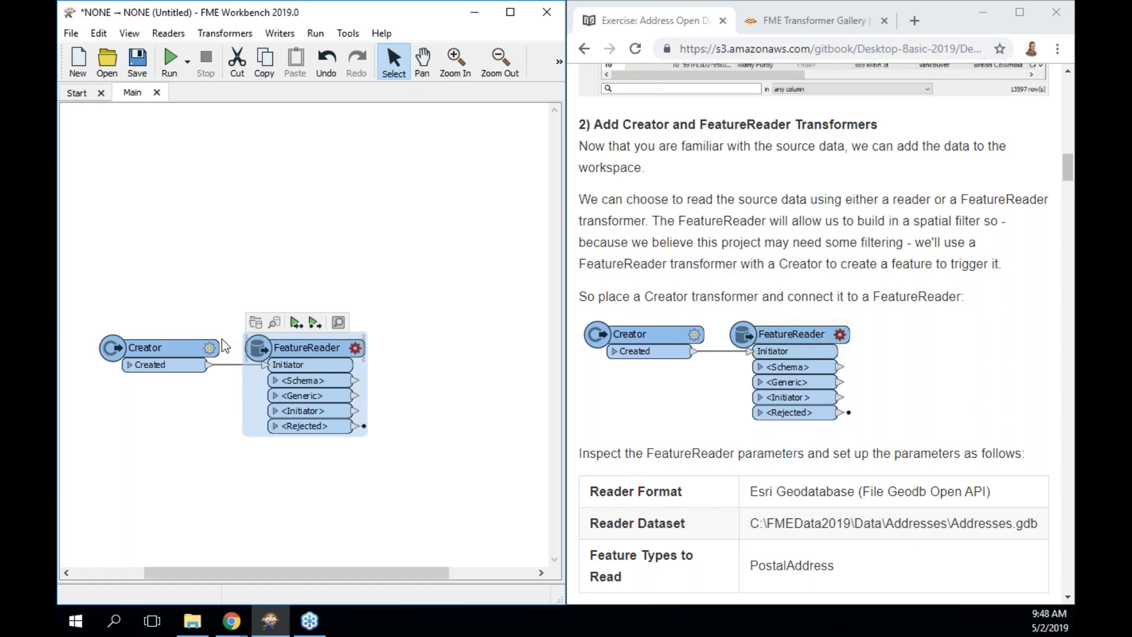
Rename the FeatureReader to 'FeatureReader Addresses' in its parameters.
{"action": "key", "text": "Return"}
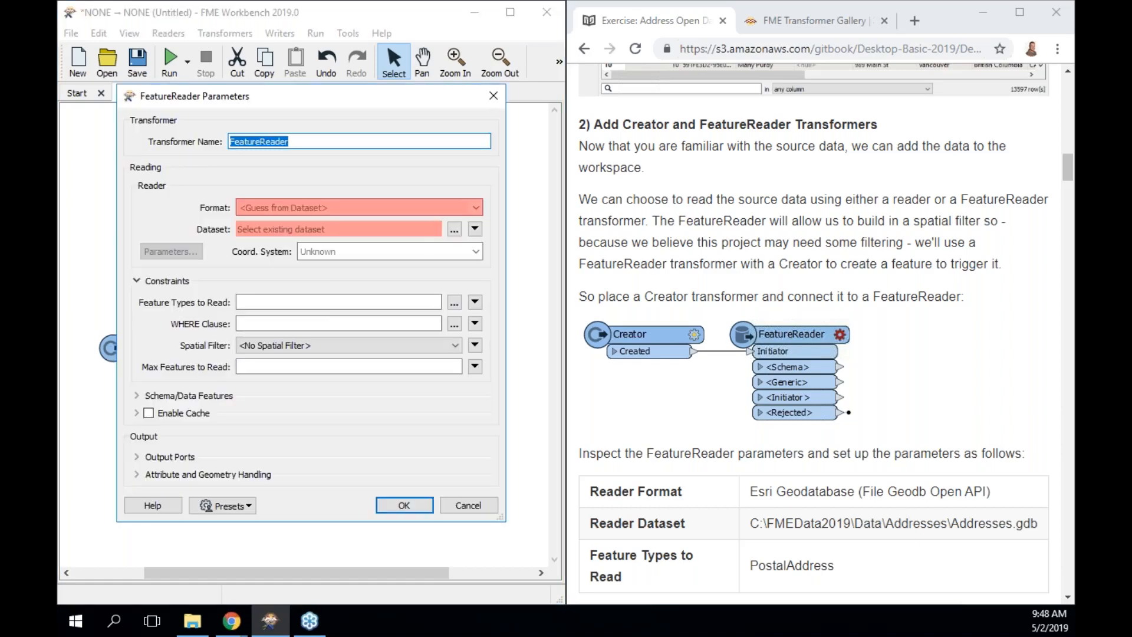
{"action": "left_click", "coordinate": [290, 141]}
{"action": "type", "text": "P"}
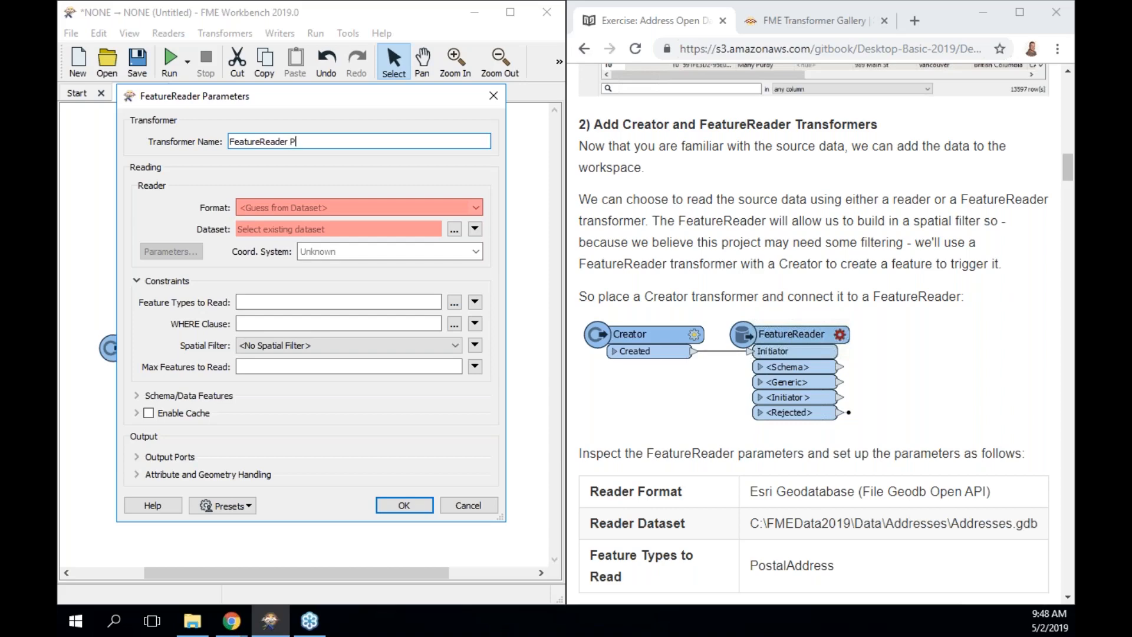
{"action": "key", "text": "BackSpace"}
{"action": "type", "text": "Addresses"}
Set the reader format to Esri Geodatabase (File Geodb Open API) by searching 'open a'.
{"action": "key", "text": "Tab"}
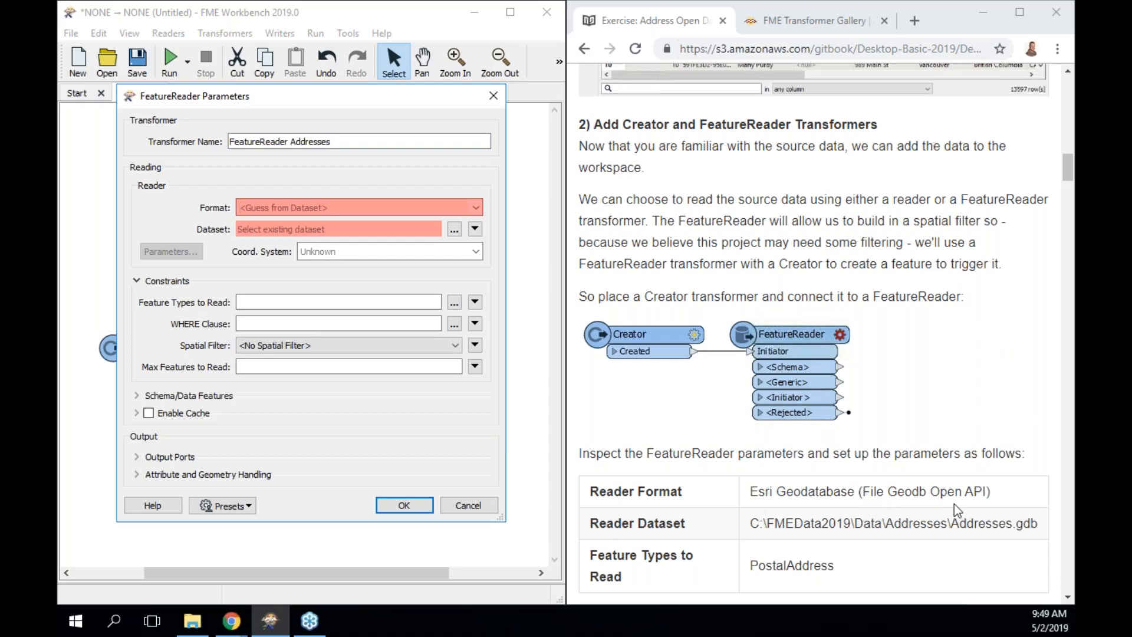
{"action": "type", "text": "aope"}
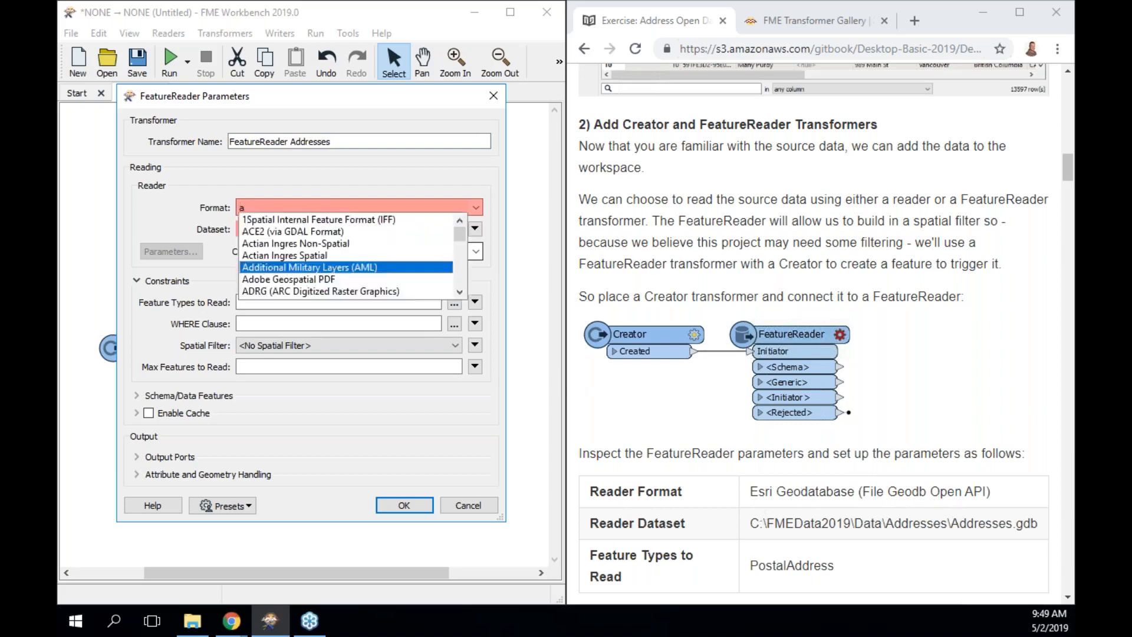
{"action": "key", "text": "BackSpace"}
{"action": "key", "text": "BackSpace"}
{"action": "key", "text": "BackSpace"}
{"action": "key", "text": "BackSpace"}
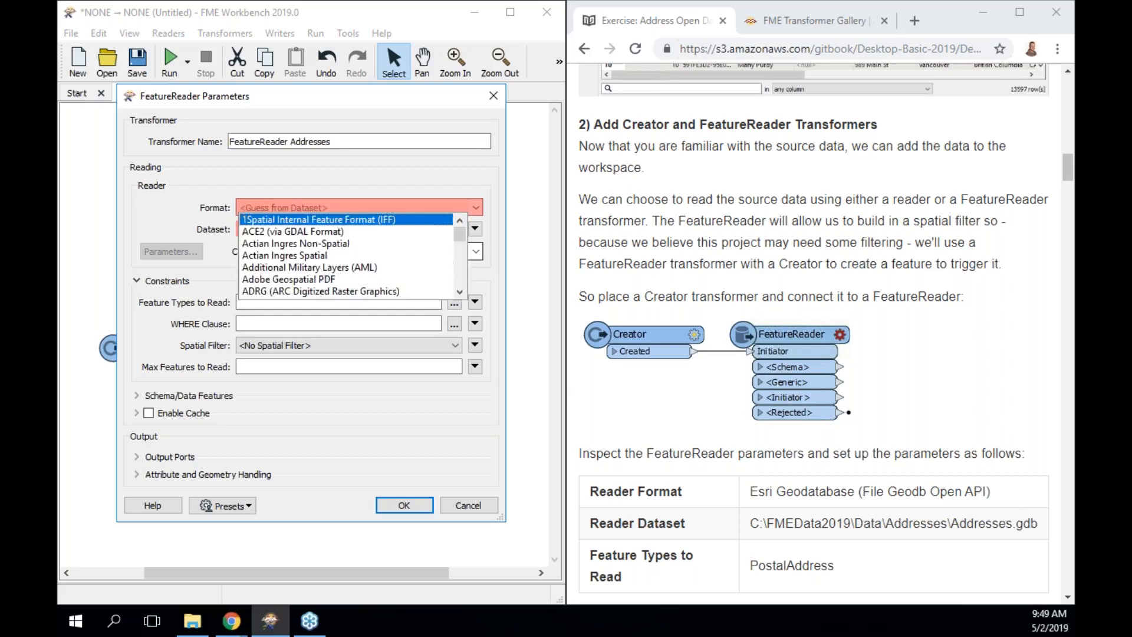
{"action": "type", "text": "open api"}
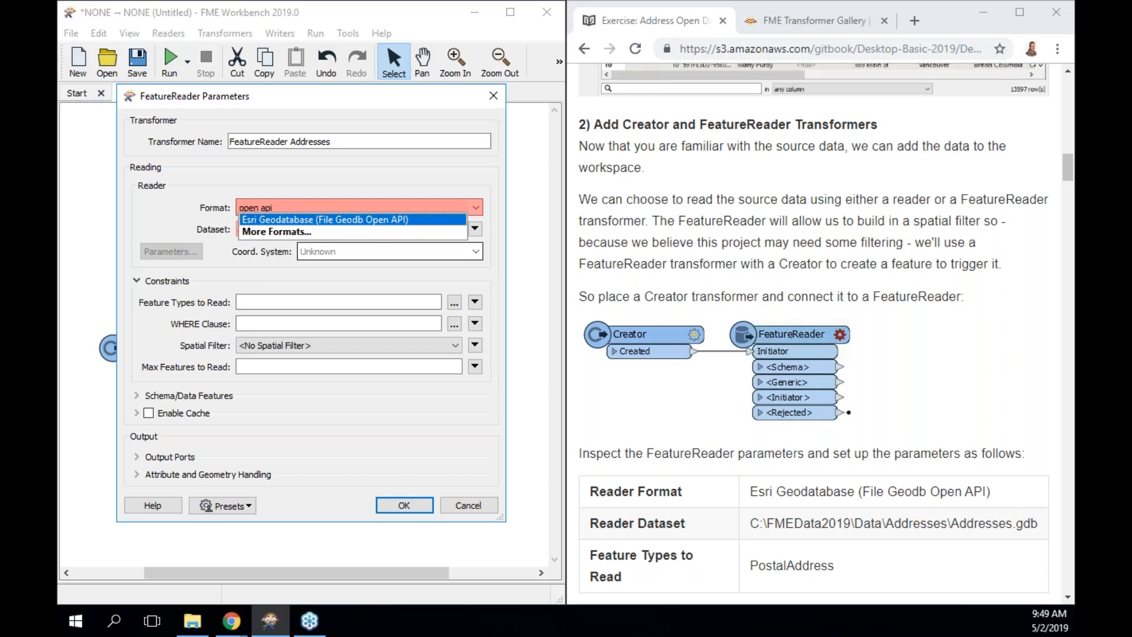
{"action": "key", "text": "Tab"}
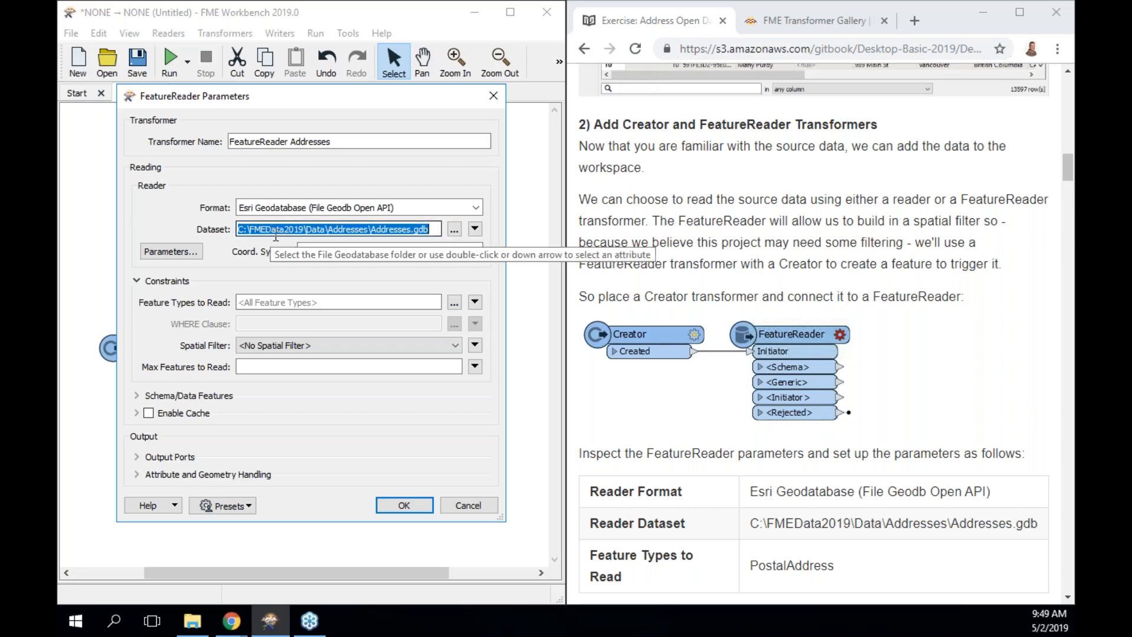
Browse to C:\FMEData2019\Data\Addresses and select Addresses.gdb as the reader dataset.
{"action": "left_click", "coordinate": [453, 232]}
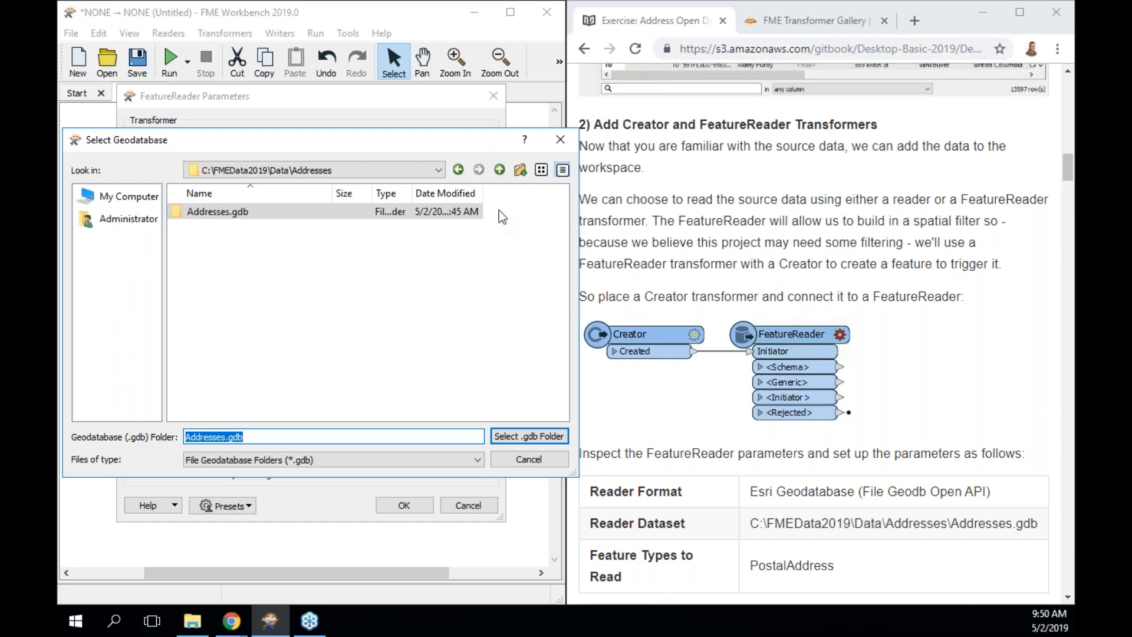
{"action": "left_click", "coordinate": [499, 170]}
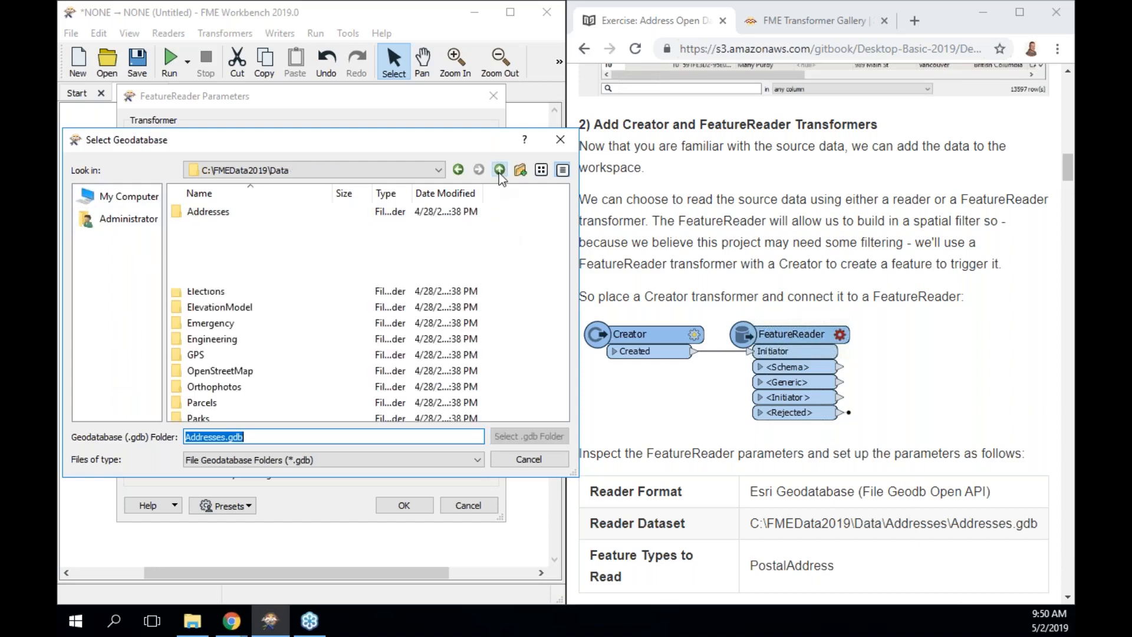
{"action": "left_click", "coordinate": [208, 215]}
{"action": "left_click_drag", "start_coordinate": [208, 217], "coordinate": [129, 228]}
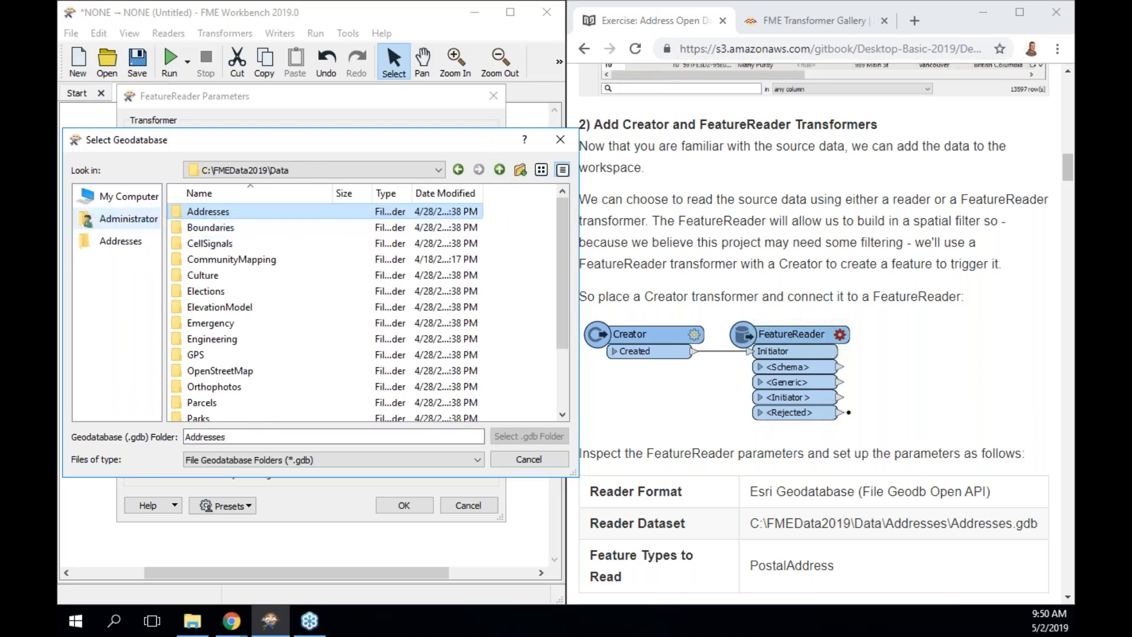
{"action": "left_click", "coordinate": [122, 240]}
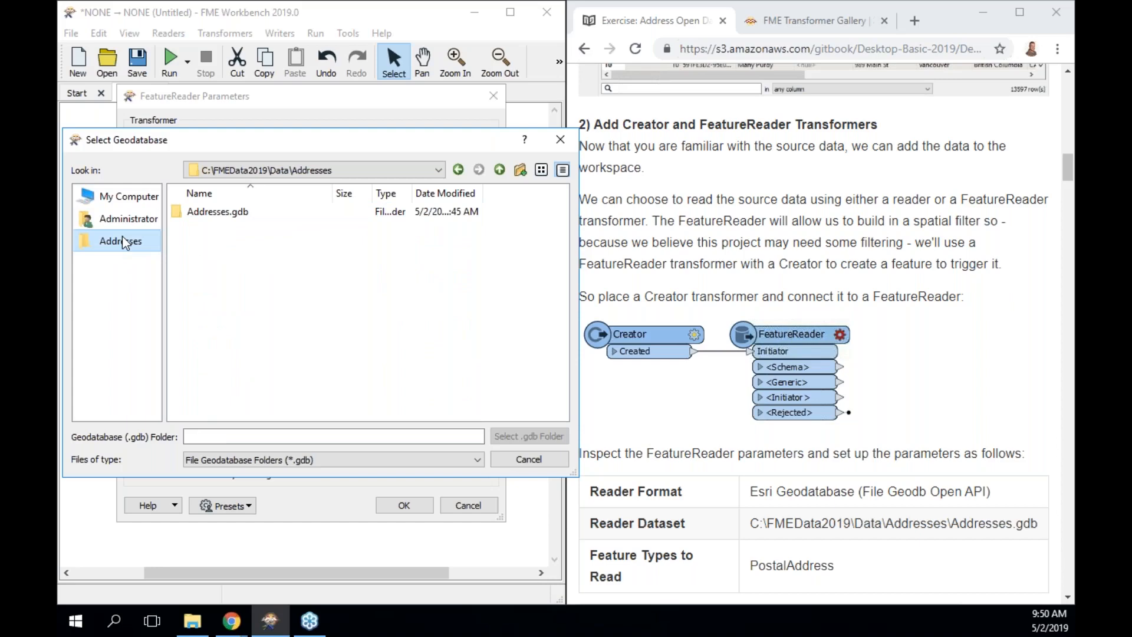
{"action": "left_click_drag", "start_coordinate": [245, 222], "coordinate": [115, 272]}
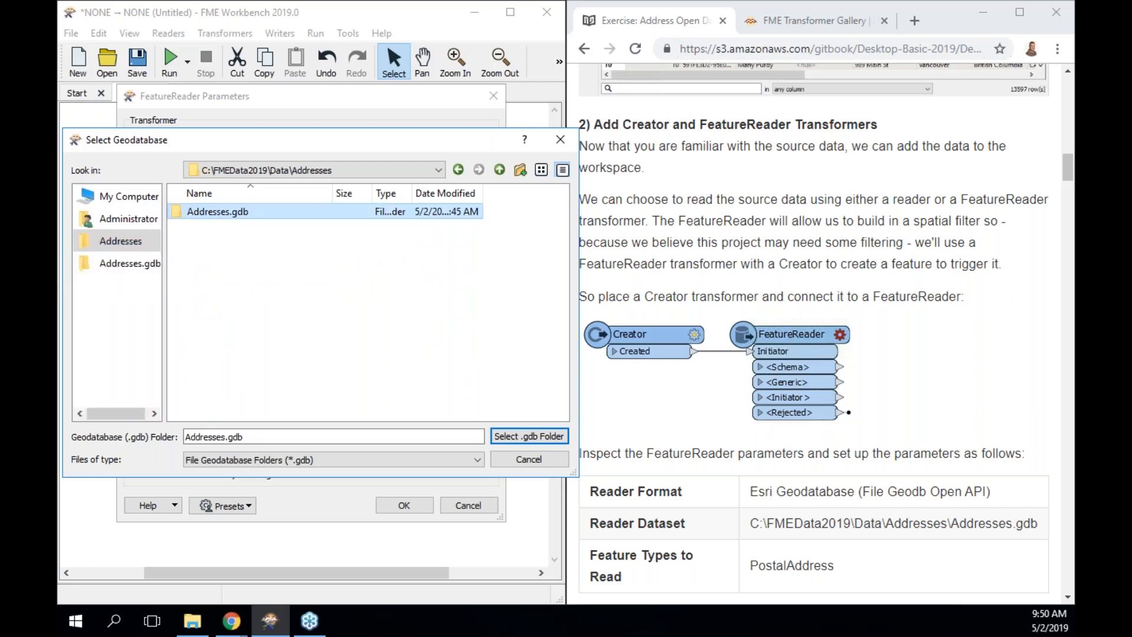
{"action": "left_click", "coordinate": [132, 263]}
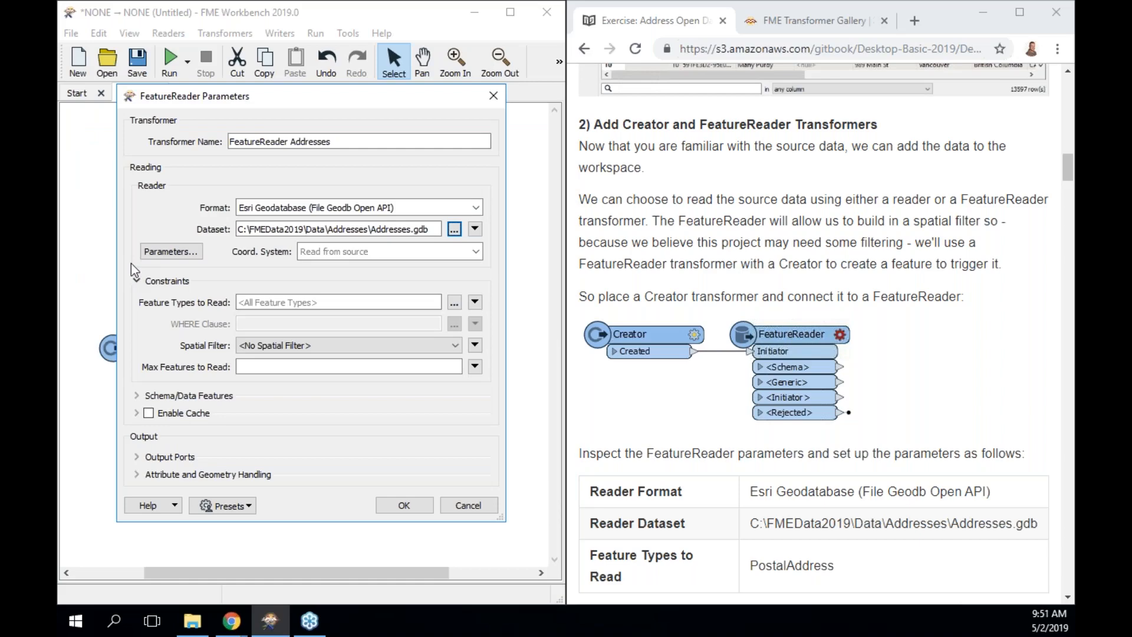
{"action": "left_click", "coordinate": [169, 252]}
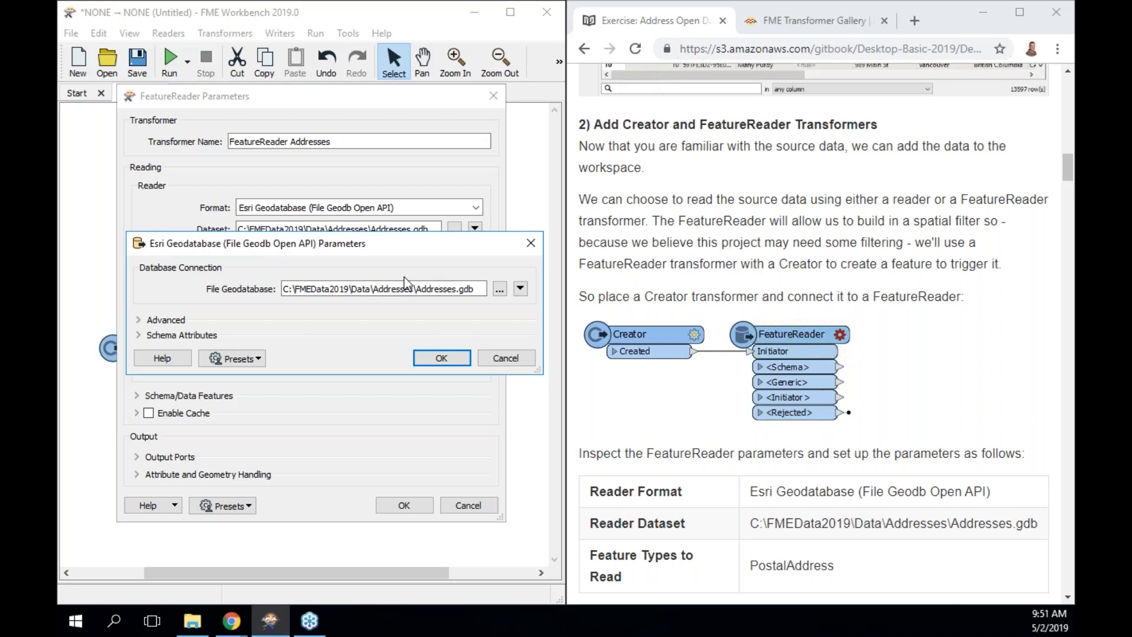
{"action": "left_click", "coordinate": [165, 320]}
{"action": "scroll", "coordinate": [249, 321], "scroll_direction": "down", "scroll_amount": 2}
{"action": "scroll", "coordinate": [248, 320], "scroll_direction": "down", "scroll_amount": 1}
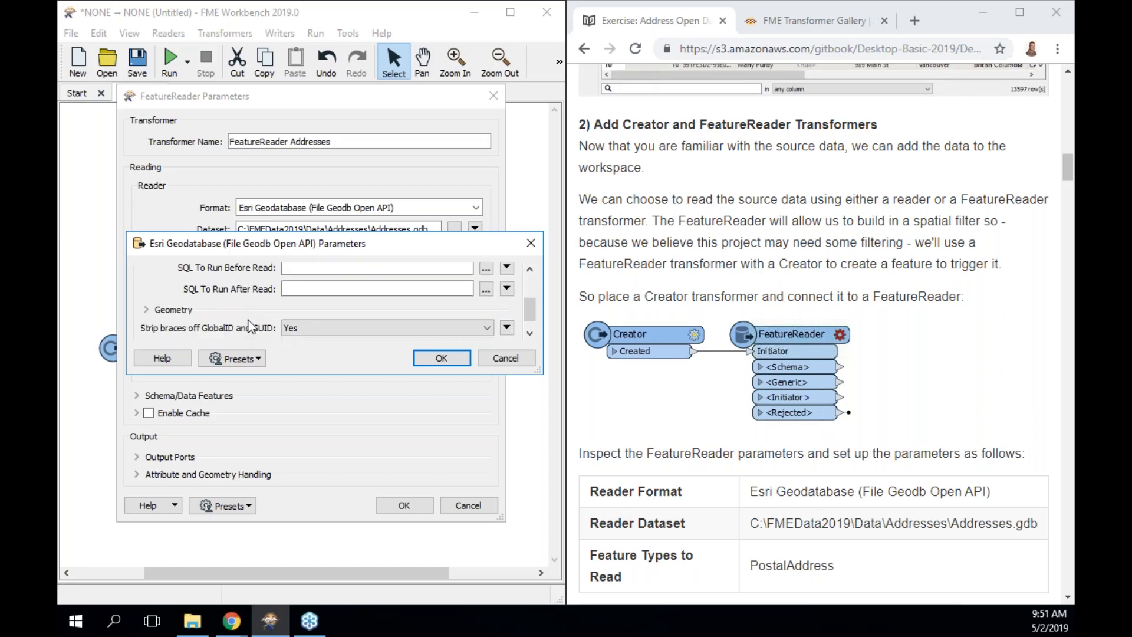
{"action": "left_click", "coordinate": [204, 336]}
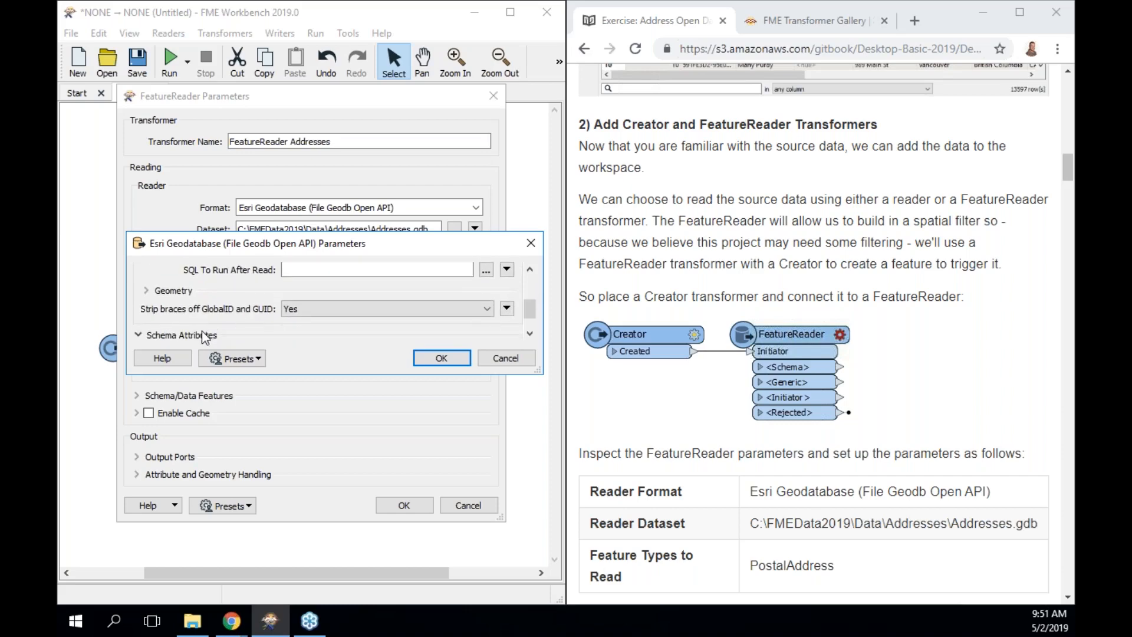
{"action": "scroll", "coordinate": [246, 309], "scroll_direction": "down", "scroll_amount": 2}
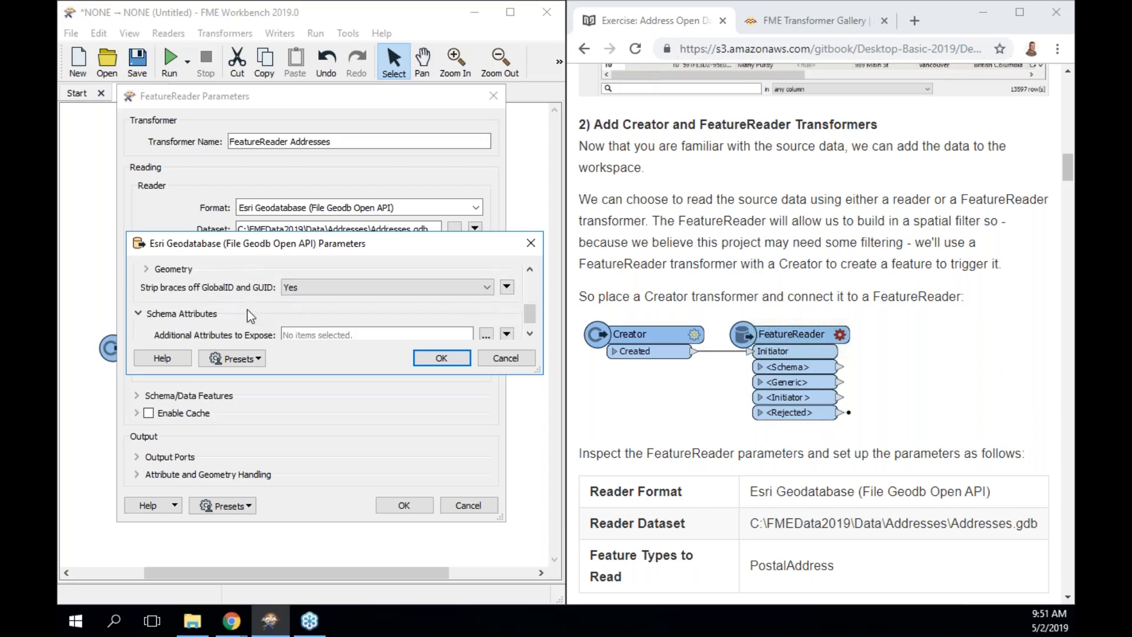
{"action": "left_click", "coordinate": [448, 355]}
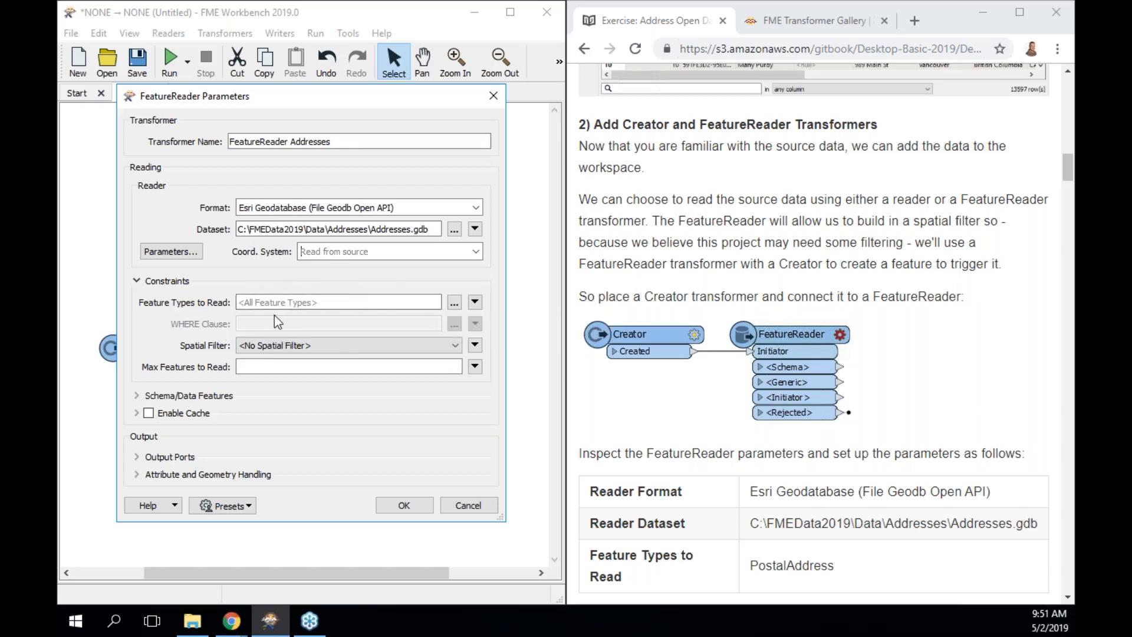
Limit Feature Types to Read to PostalAddress only.
{"action": "left_click", "coordinate": [454, 303]}
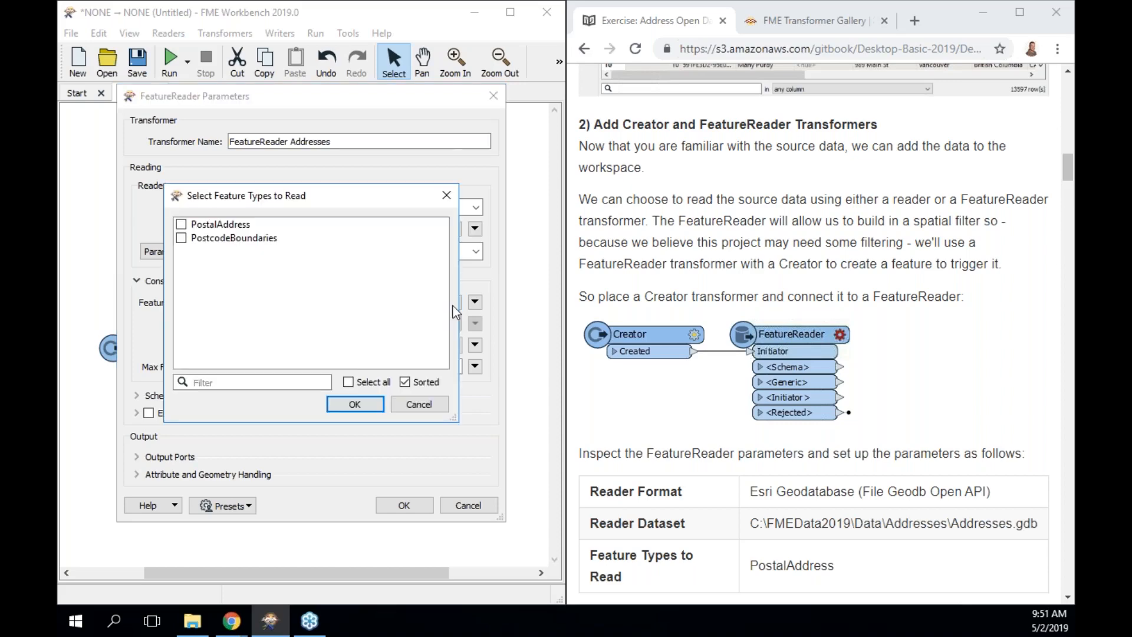
{"action": "left_click", "coordinate": [242, 225]}
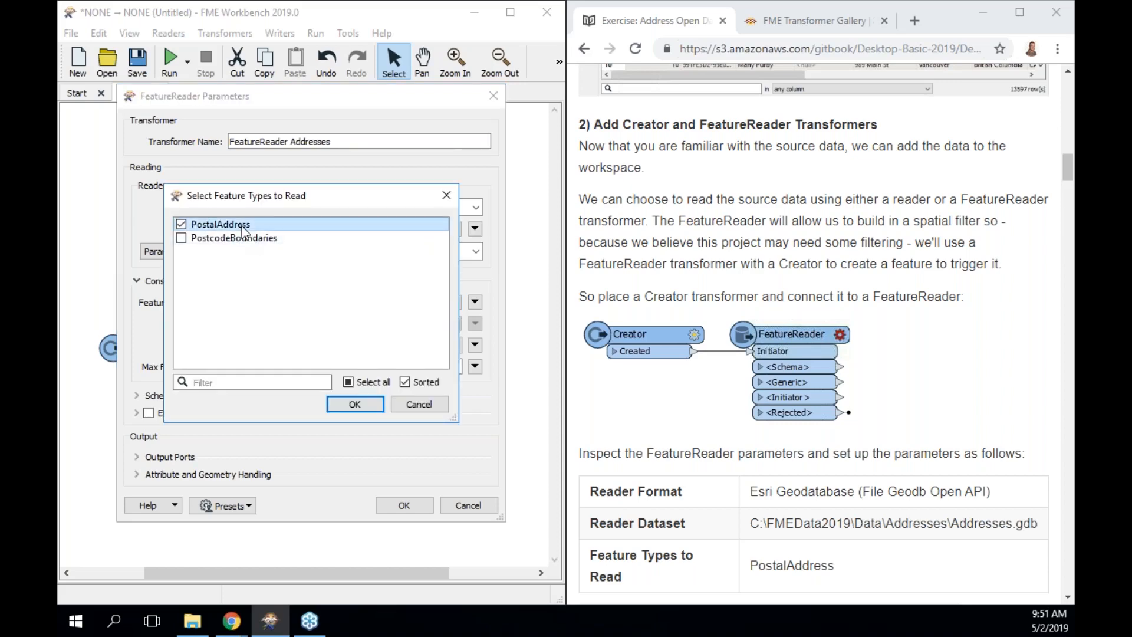
{"action": "scroll", "coordinate": [703, 423], "scroll_direction": "down", "scroll_amount": 2}
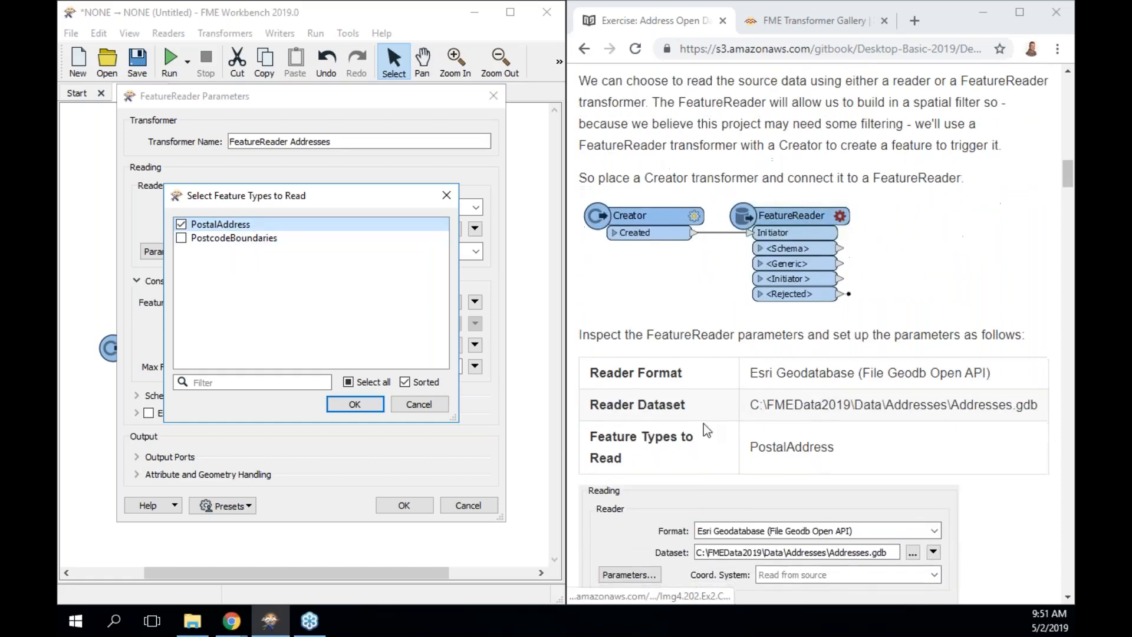
{"action": "left_click", "coordinate": [354, 404]}
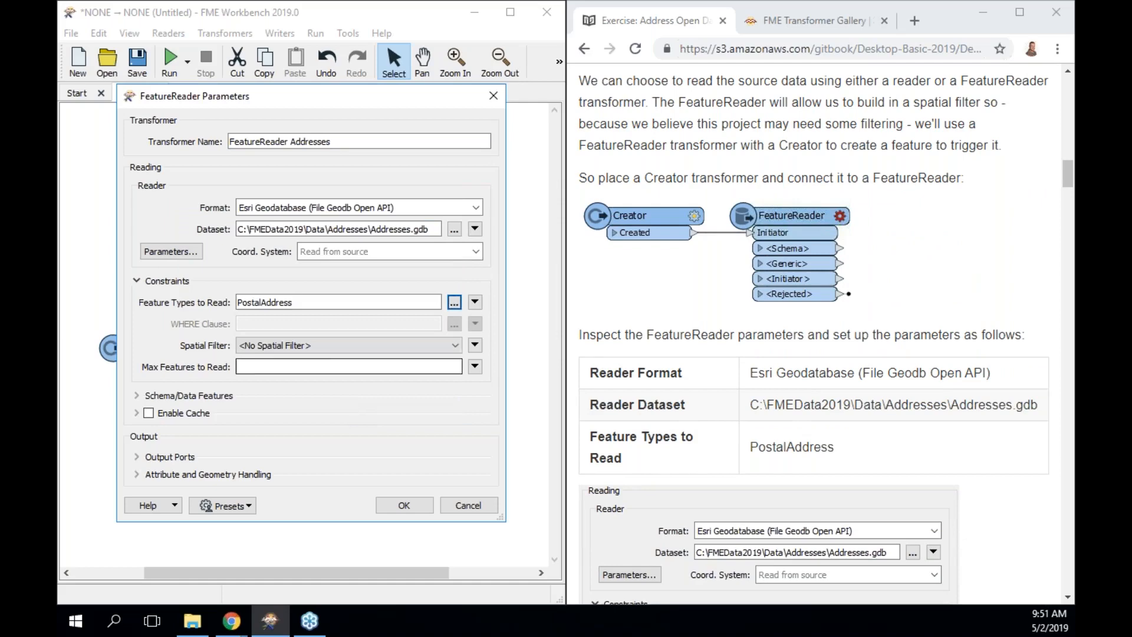
{"action": "mouse_move", "coordinate": [320, 326]}
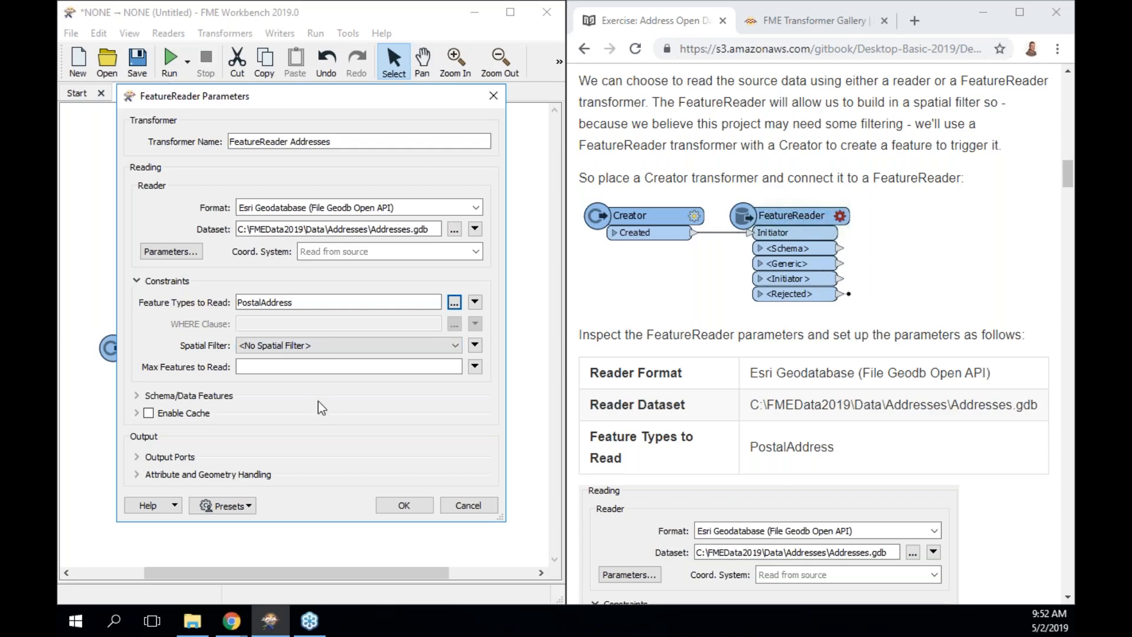
Expand the Output Ports and Attribute and Geometry Handling sections to review their settings.
{"action": "left_click", "coordinate": [137, 394]}
{"action": "scroll", "coordinate": [214, 393], "scroll_direction": "down", "scroll_amount": 1}
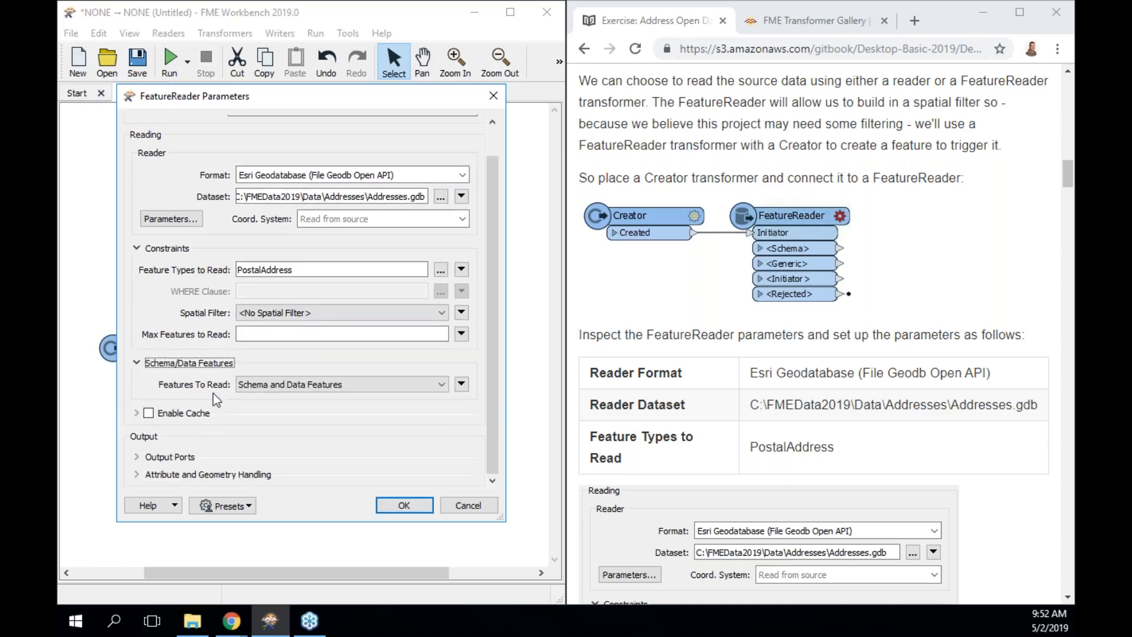
{"action": "left_click", "coordinate": [137, 363]}
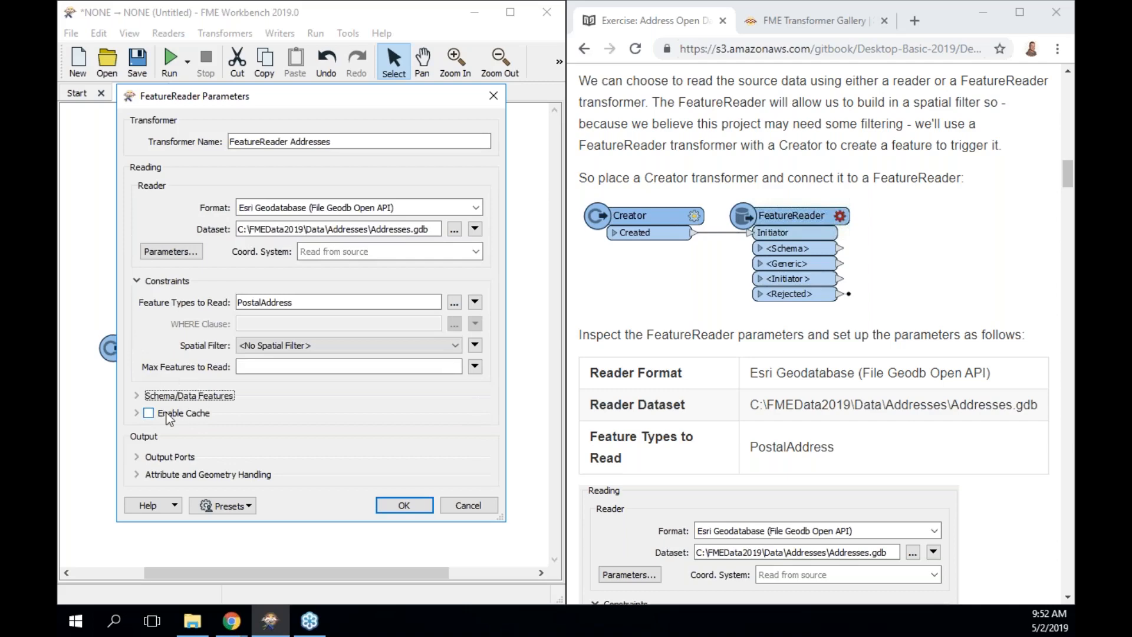
{"action": "left_click", "coordinate": [138, 456]}
{"action": "scroll", "coordinate": [392, 399], "scroll_direction": "down", "scroll_amount": 3}
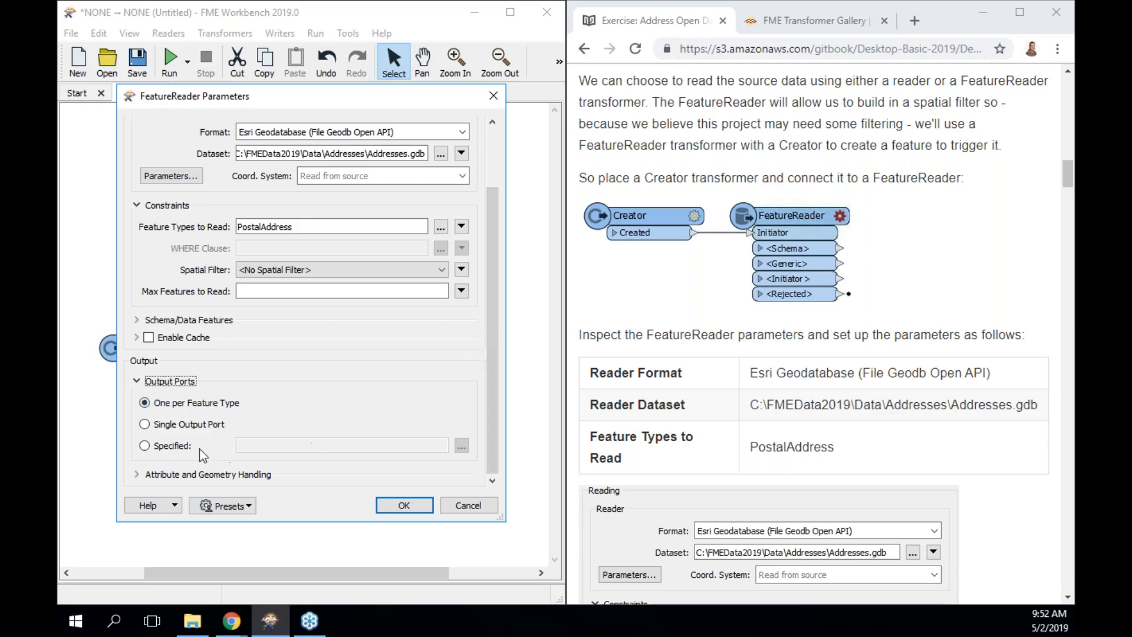
{"action": "left_click", "coordinate": [138, 473]}
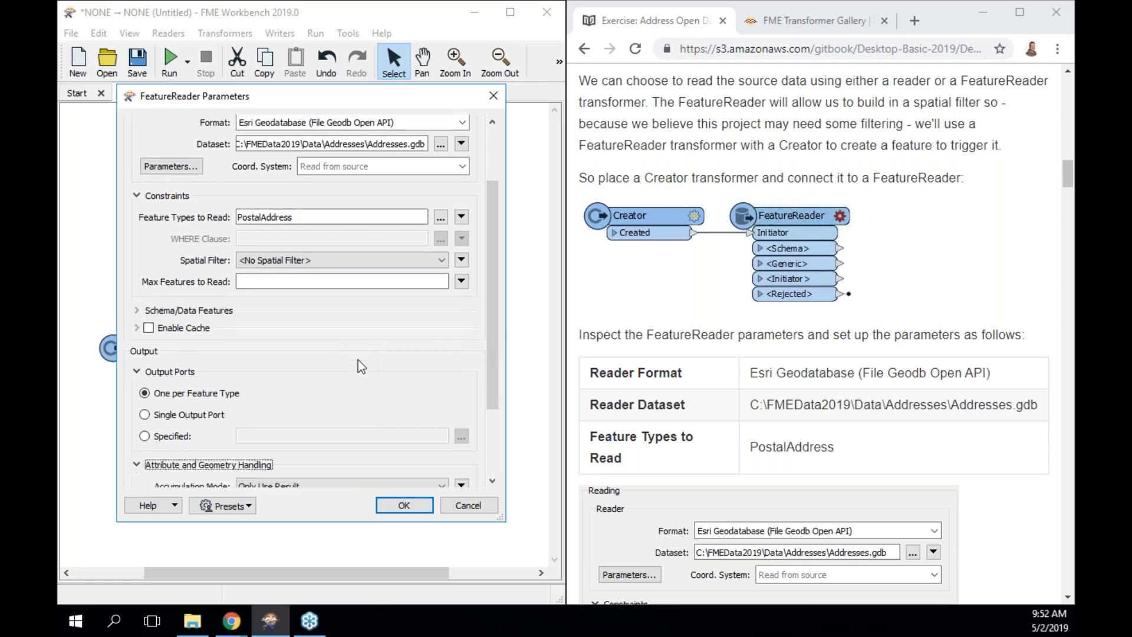
{"action": "scroll", "coordinate": [359, 360], "scroll_direction": "down", "scroll_amount": 1}
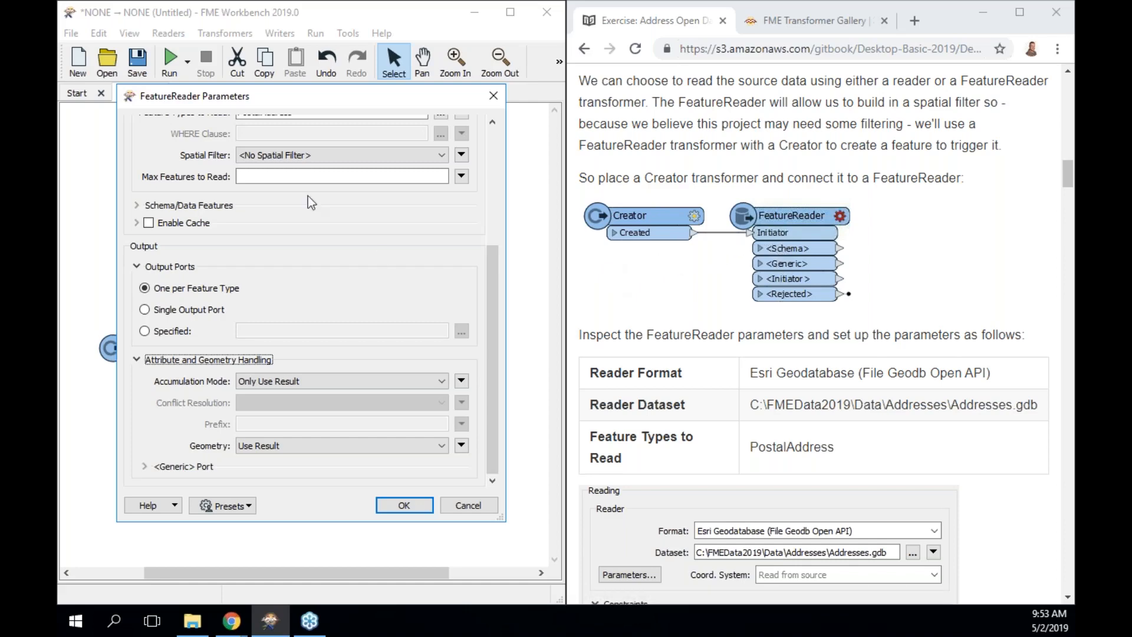
{"action": "scroll", "coordinate": [308, 196], "scroll_direction": "up", "scroll_amount": 1}
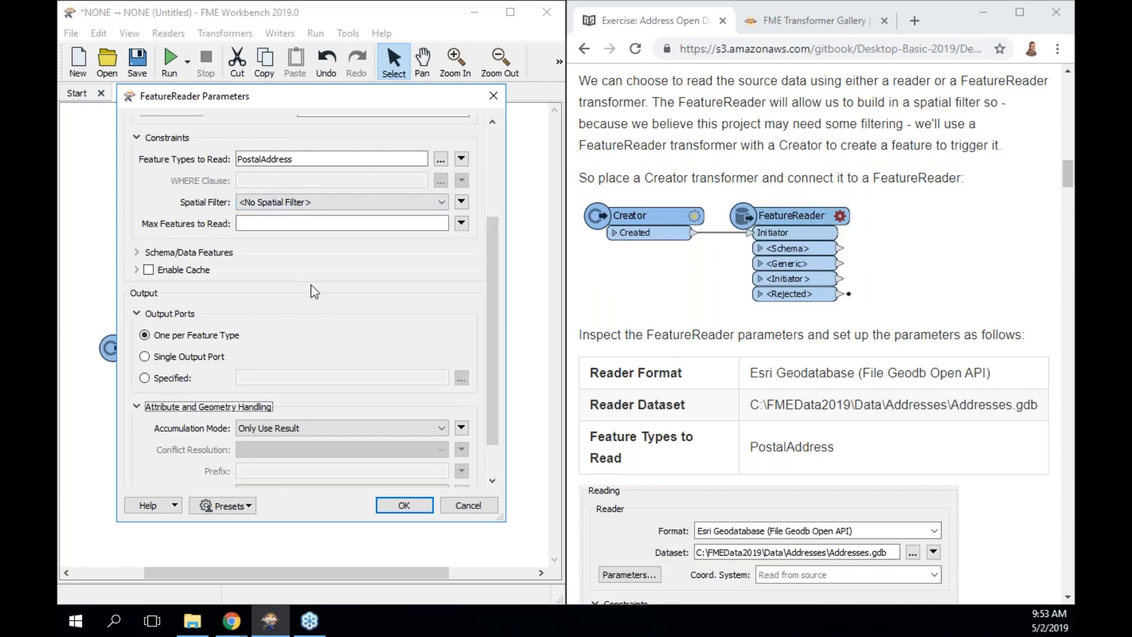
{"action": "scroll", "coordinate": [306, 363], "scroll_direction": "down", "scroll_amount": 1}
Leave Accumulation Mode at Only Use Result and accept the FeatureReader parameters.
{"action": "left_click", "coordinate": [308, 381]}
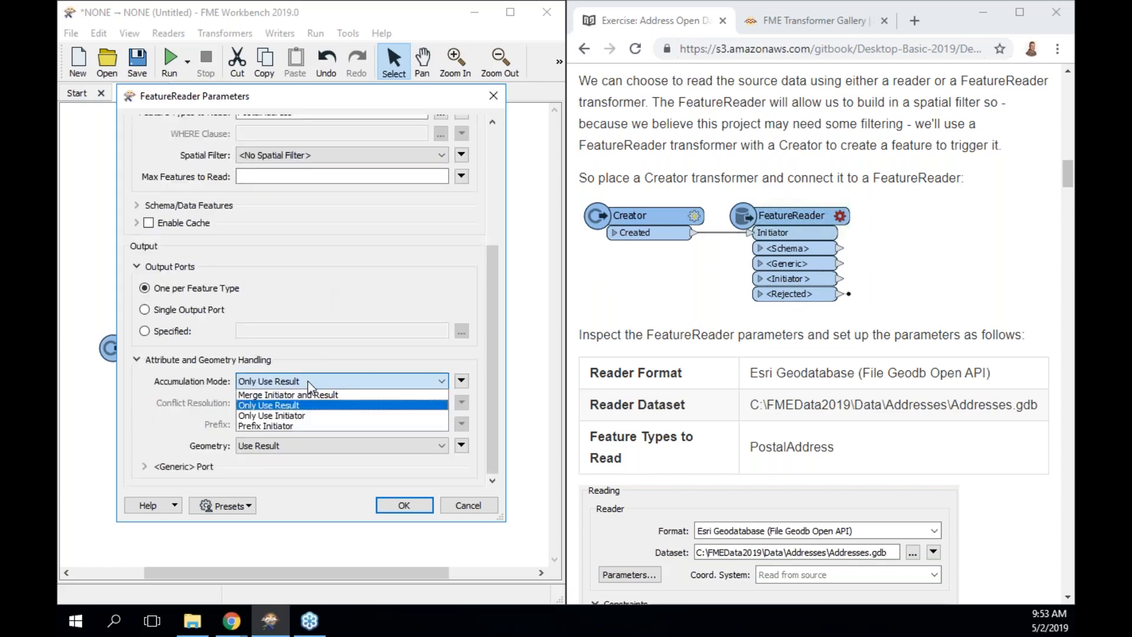
{"action": "left_click", "coordinate": [337, 365]}
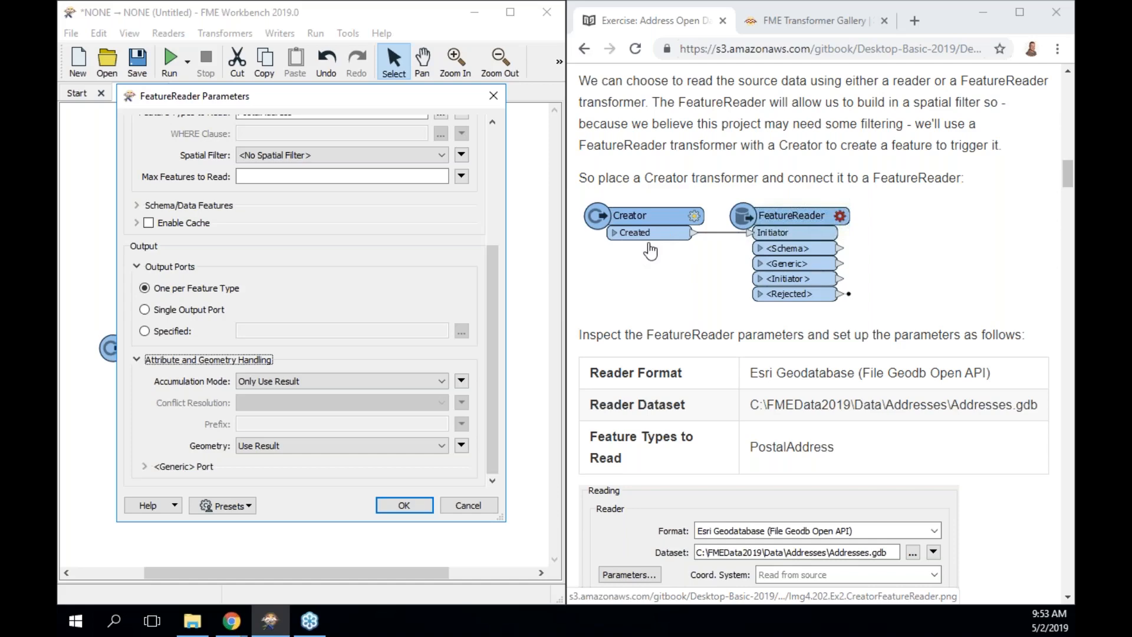
{"action": "left_click", "coordinate": [437, 381]}
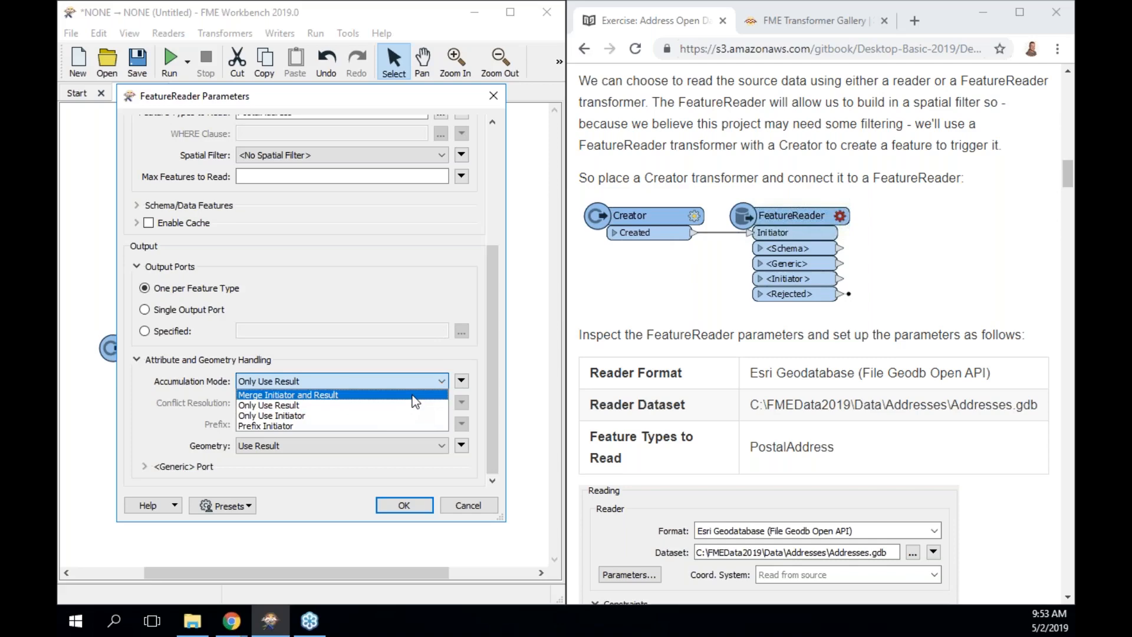
{"action": "left_click", "coordinate": [420, 366]}
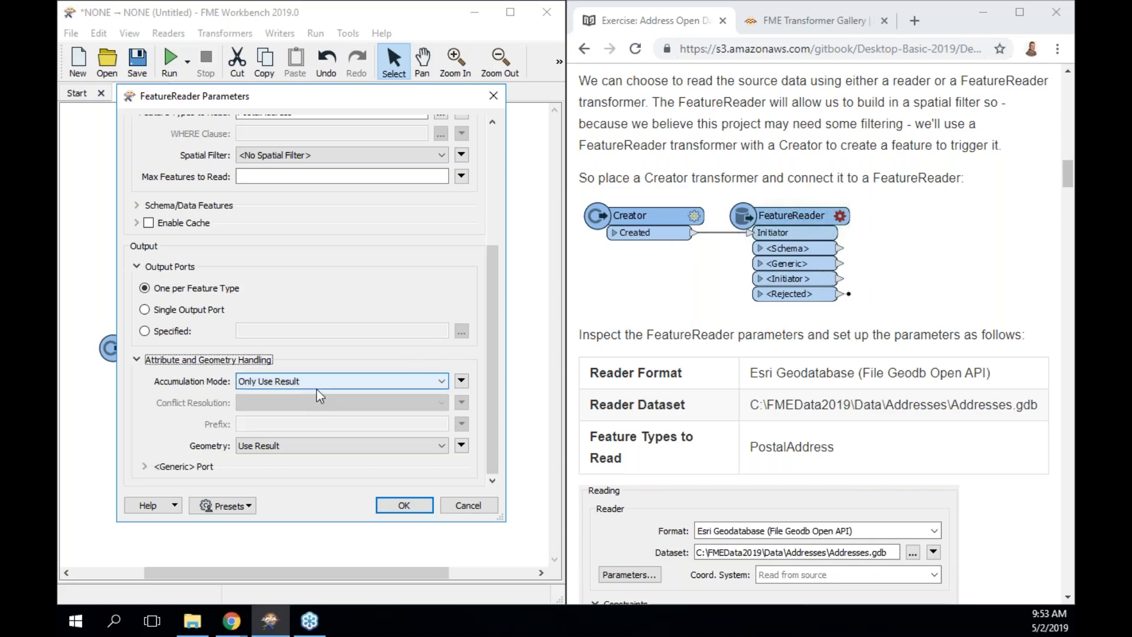
{"action": "left_click", "coordinate": [415, 501]}
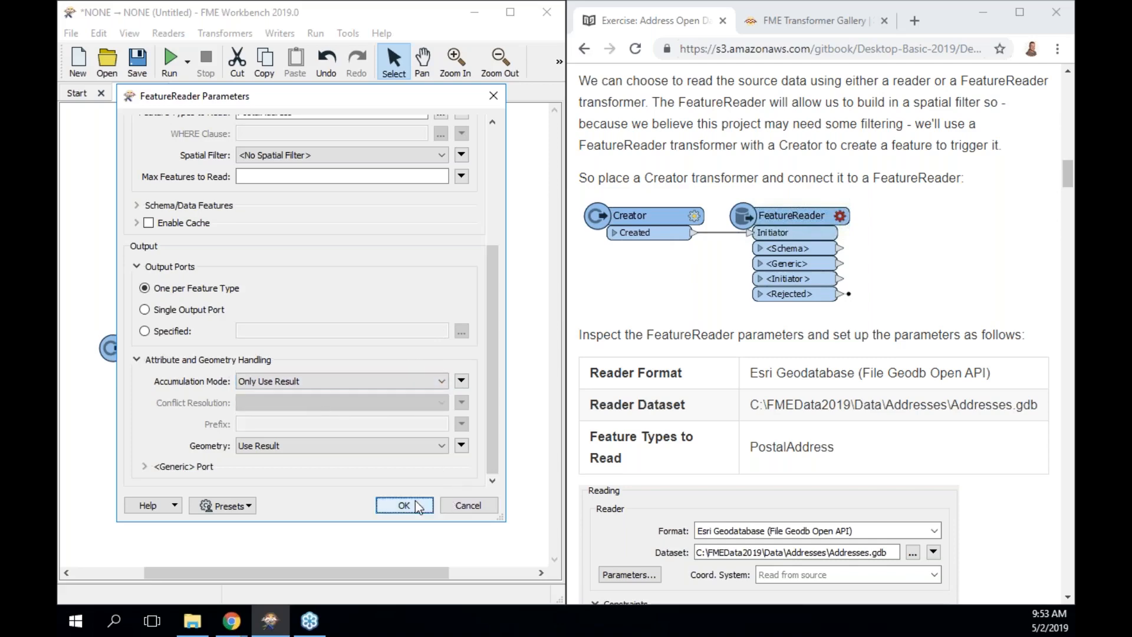
{"action": "left_click", "coordinate": [130, 365]}
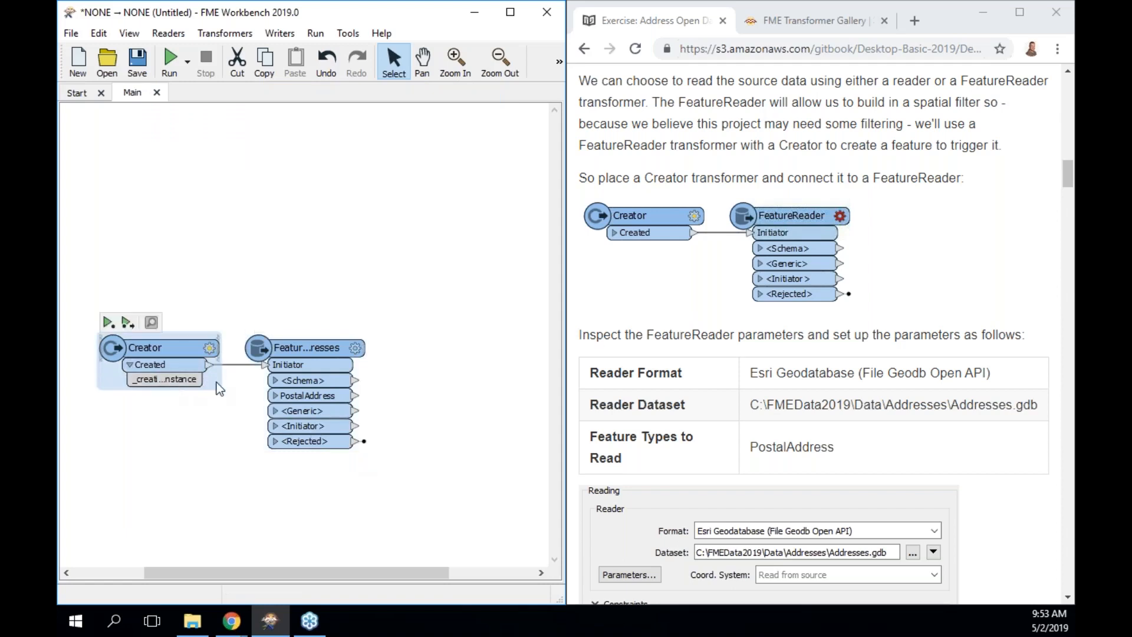
Expand the PostalAddress port, select the FeatureReader and run the workspace up to it.
{"action": "left_click", "coordinate": [275, 395]}
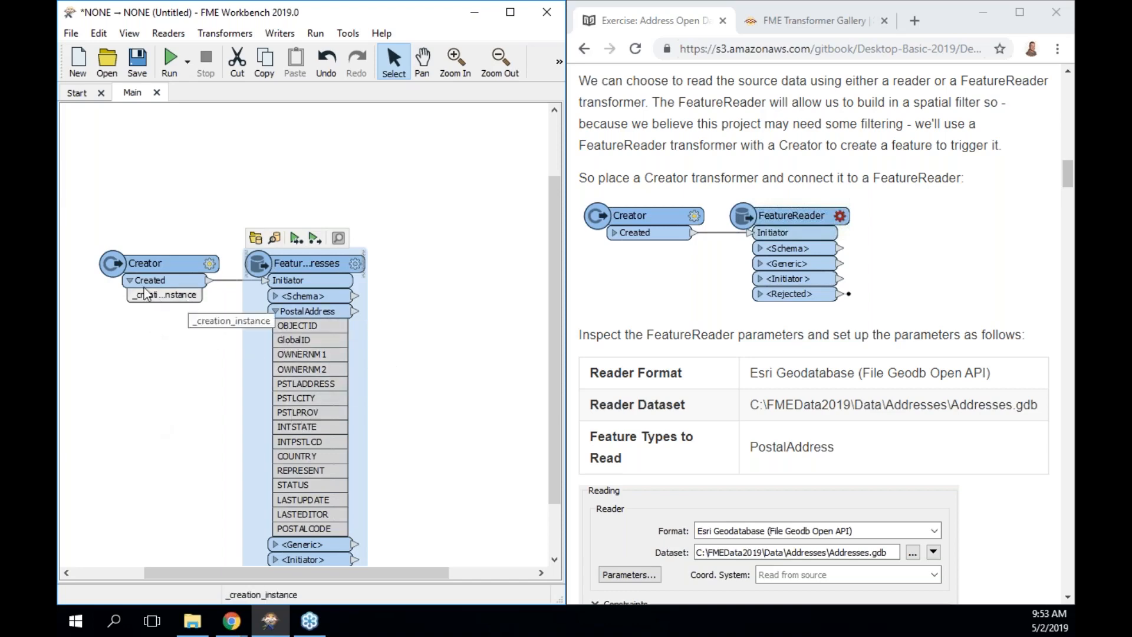
{"action": "left_click", "coordinate": [130, 280]}
{"action": "left_click", "coordinate": [290, 307]}
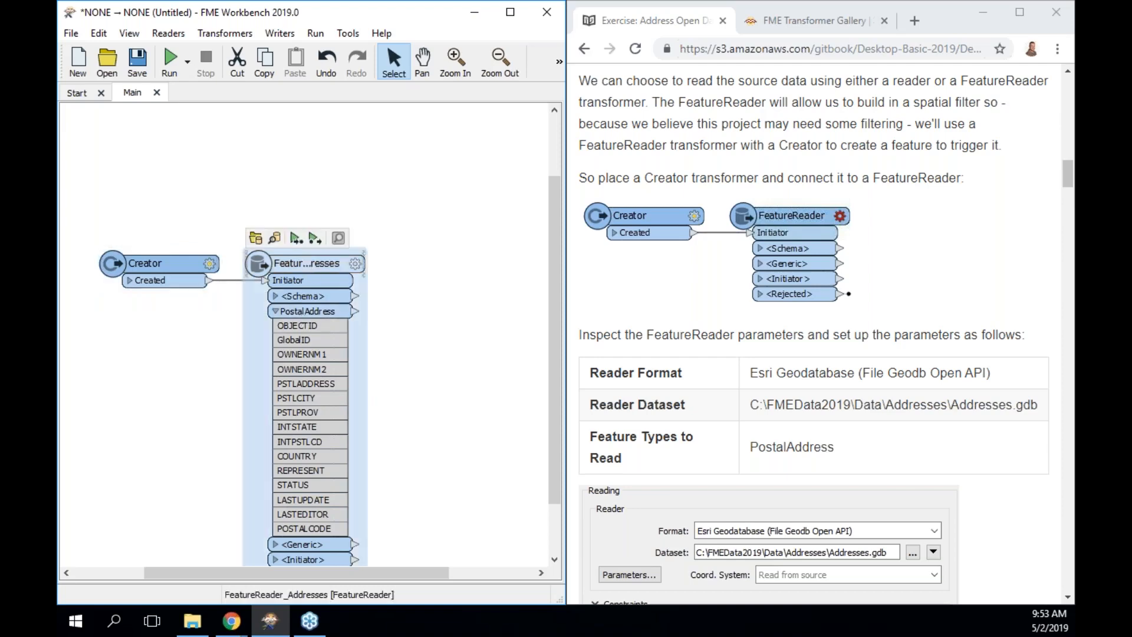
{"action": "scroll", "coordinate": [315, 236], "scroll_direction": "down", "scroll_amount": 1}
{"action": "left_click", "coordinate": [315, 170]}
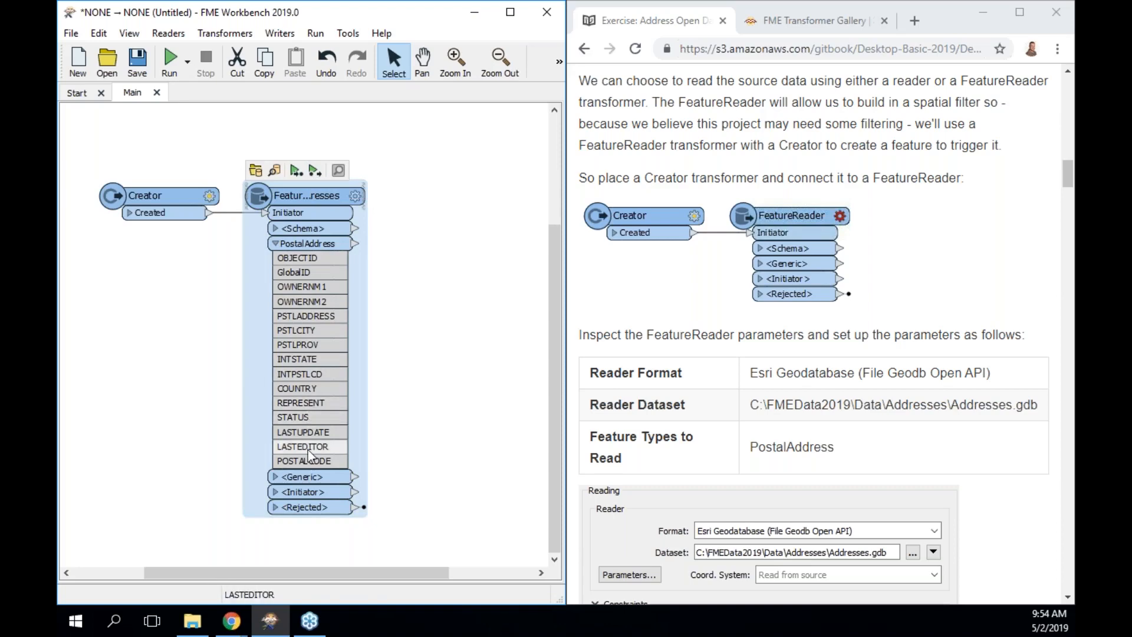
{"action": "scroll", "coordinate": [815, 424], "scroll_direction": "down", "scroll_amount": 3}
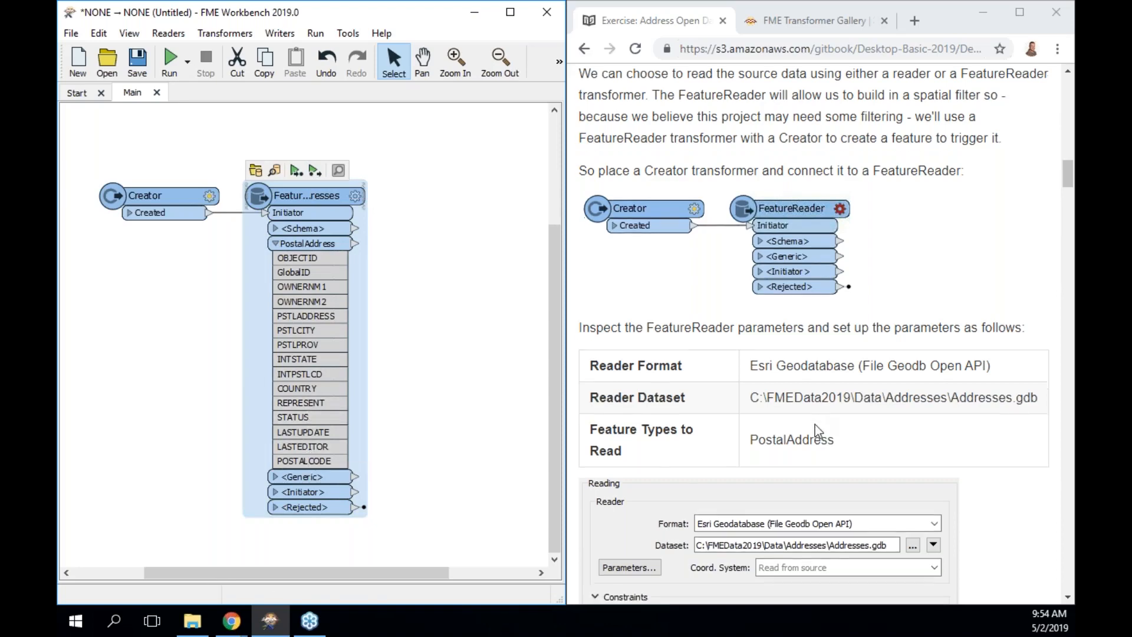
{"action": "scroll", "coordinate": [815, 425], "scroll_direction": "down", "scroll_amount": 8}
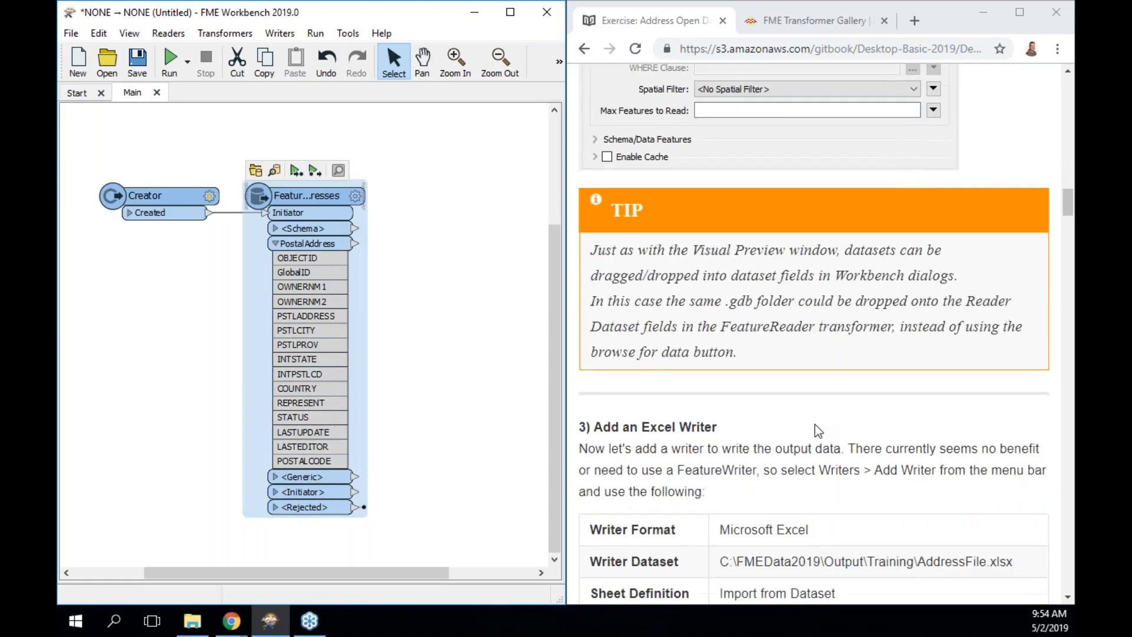
{"action": "scroll", "coordinate": [815, 424], "scroll_direction": "down", "scroll_amount": 1}
{"action": "scroll", "coordinate": [815, 424], "scroll_direction": "down", "scroll_amount": 3}
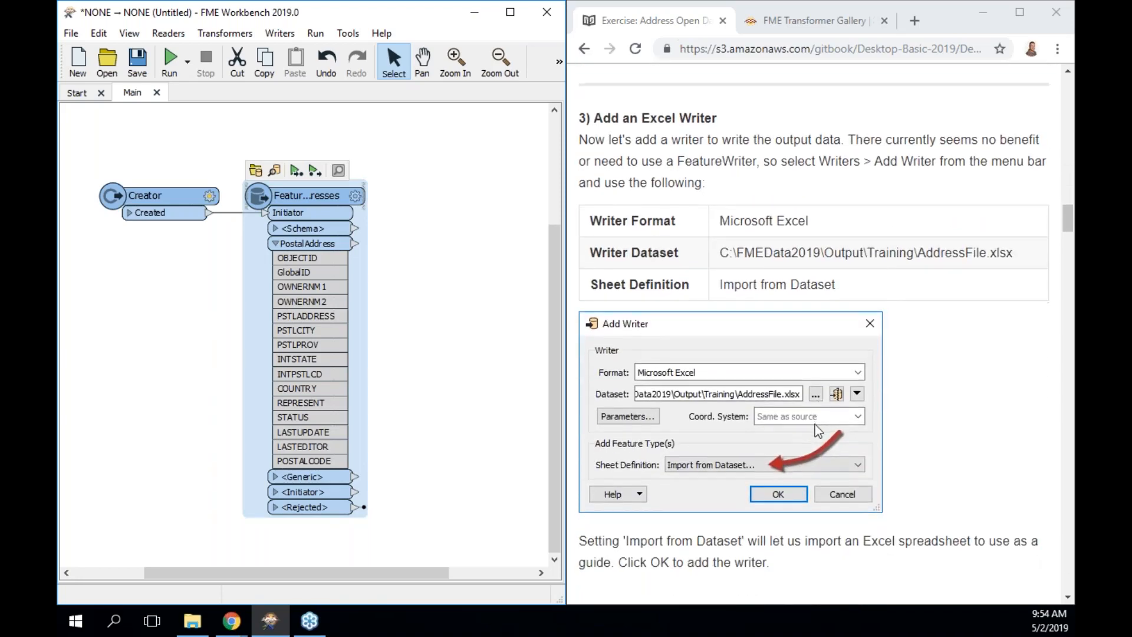
Partially run the workspace including the Creator, producing 13,597 PostalAddress features.
{"action": "left_click", "coordinate": [313, 172]}
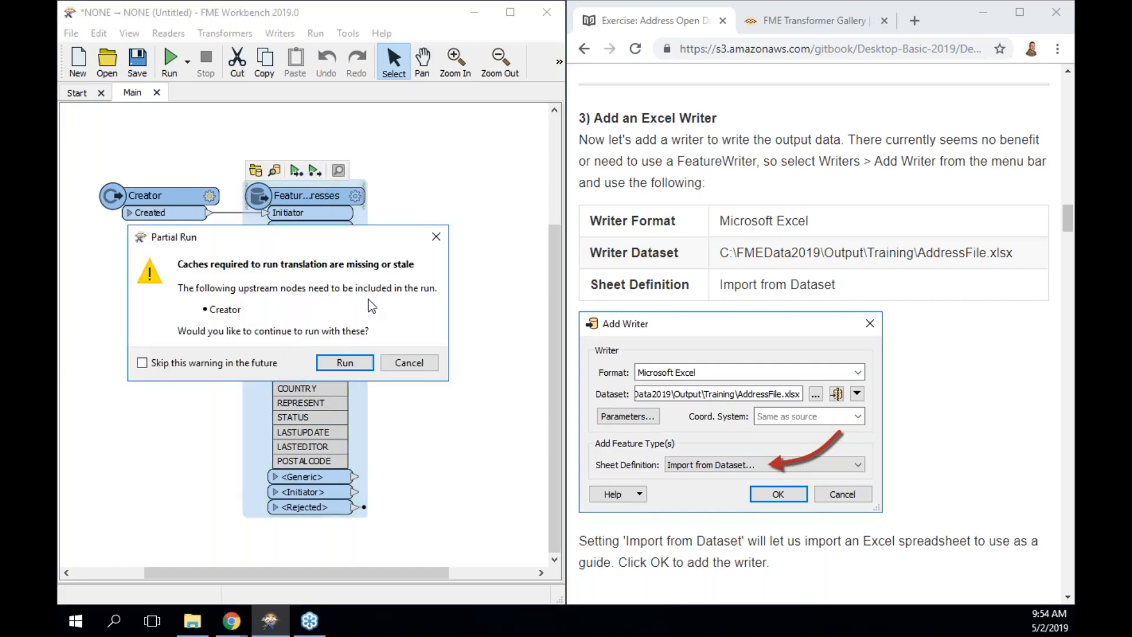
{"action": "left_click", "coordinate": [351, 361]}
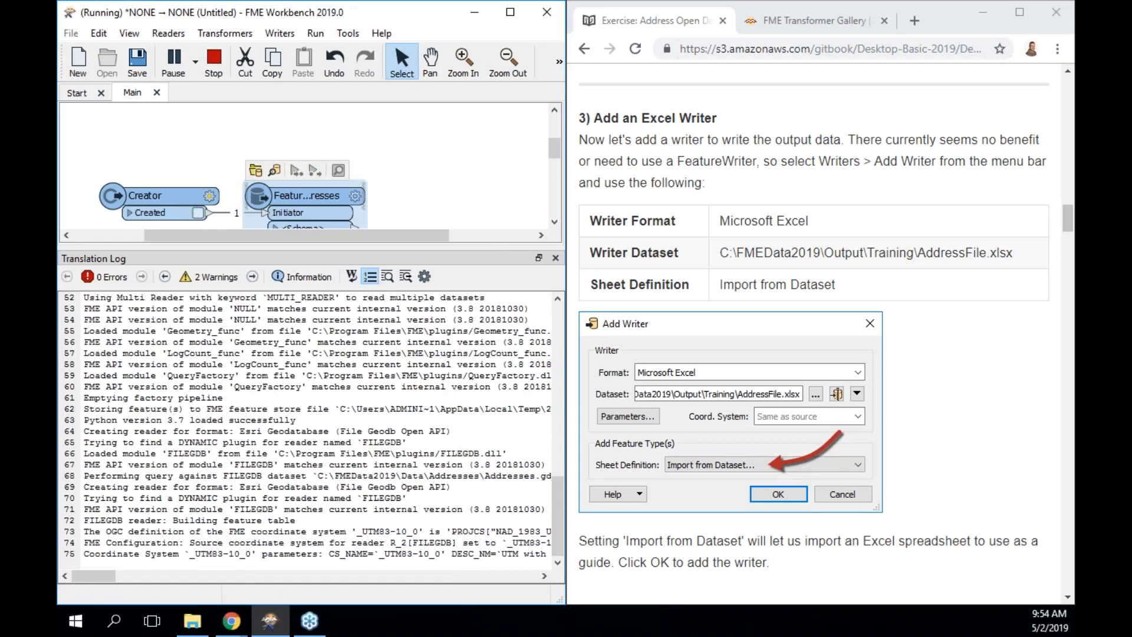
{"action": "left_click_drag", "start_coordinate": [458, 246], "coordinate": [458, 418]}
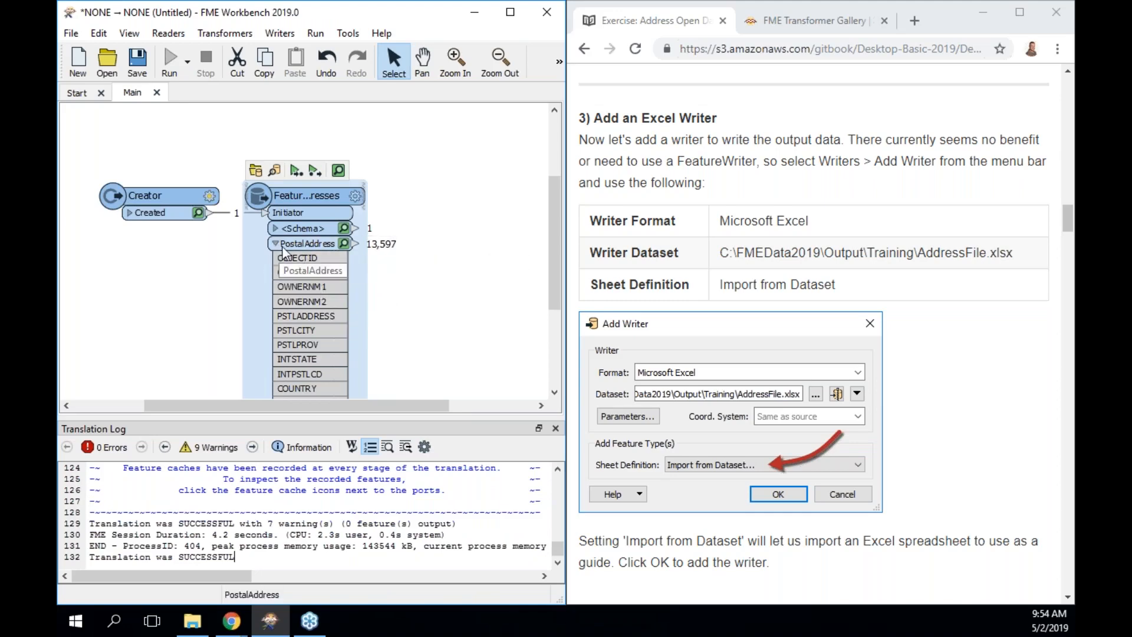
{"action": "left_click", "coordinate": [275, 243]}
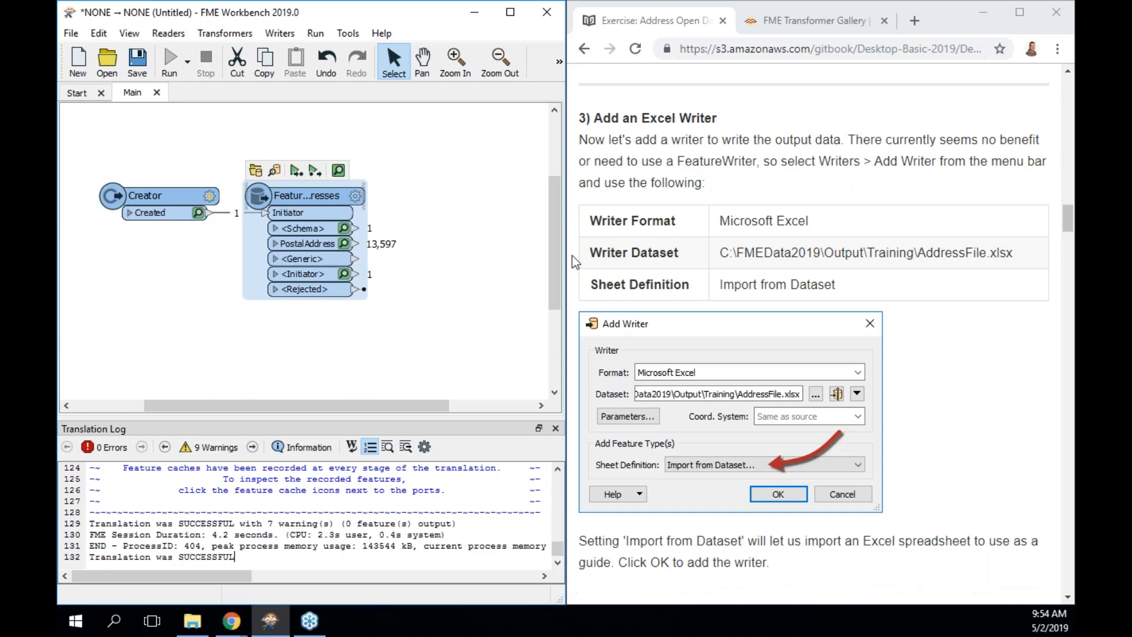
Save the workspace under the name 'exercise 4.2'.
{"action": "left_click", "coordinate": [138, 60]}
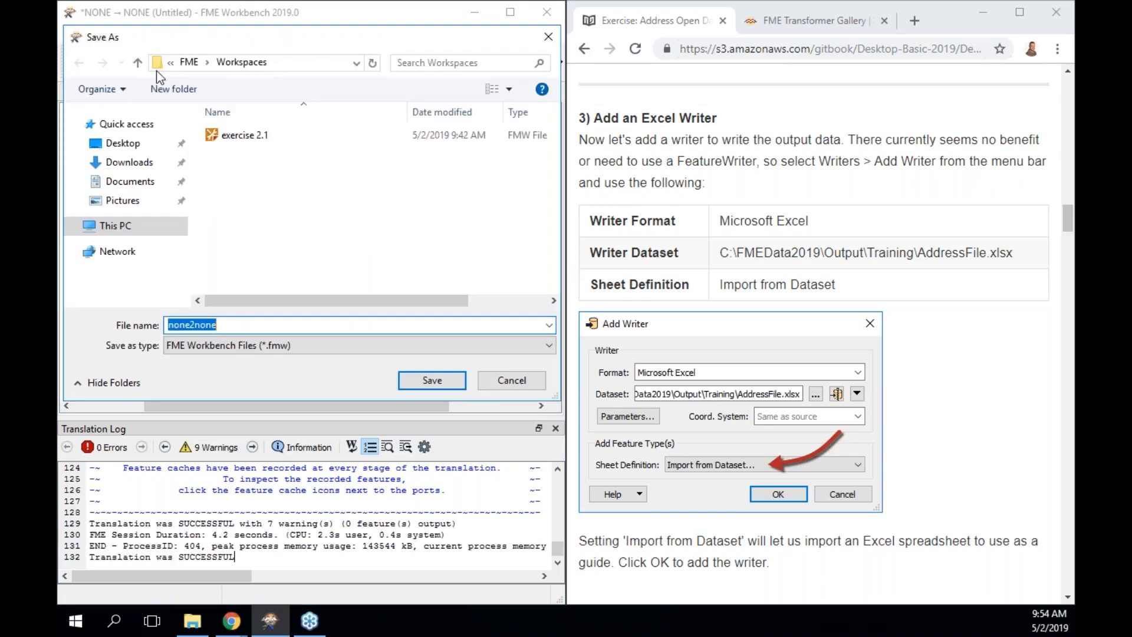
{"action": "type", "text": "exercise"}
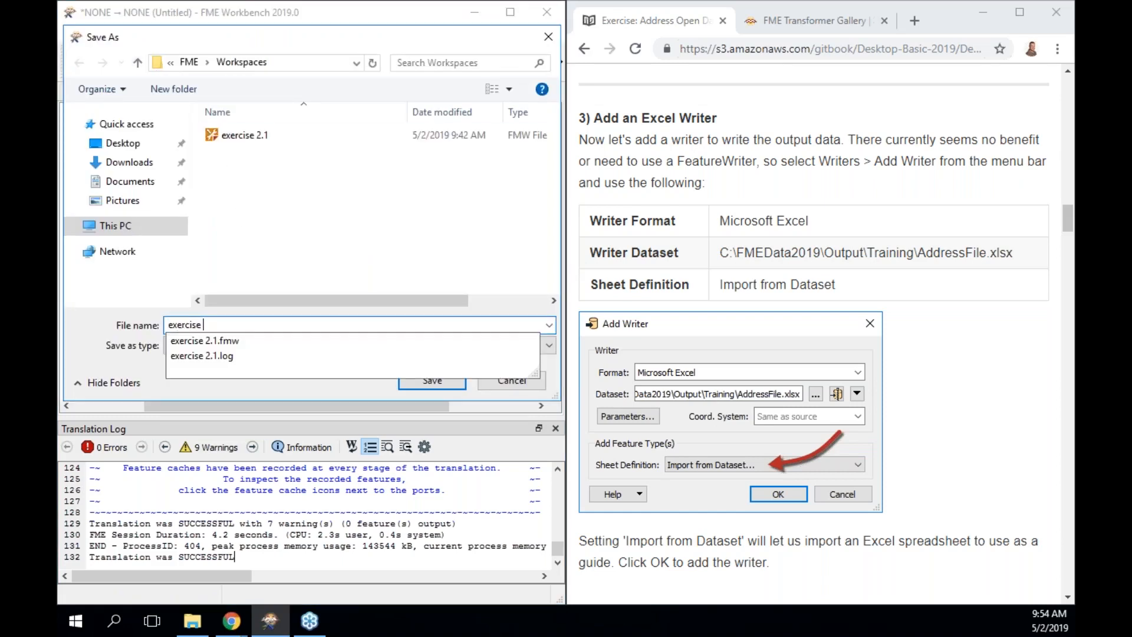
{"action": "type", "text": " 4"}
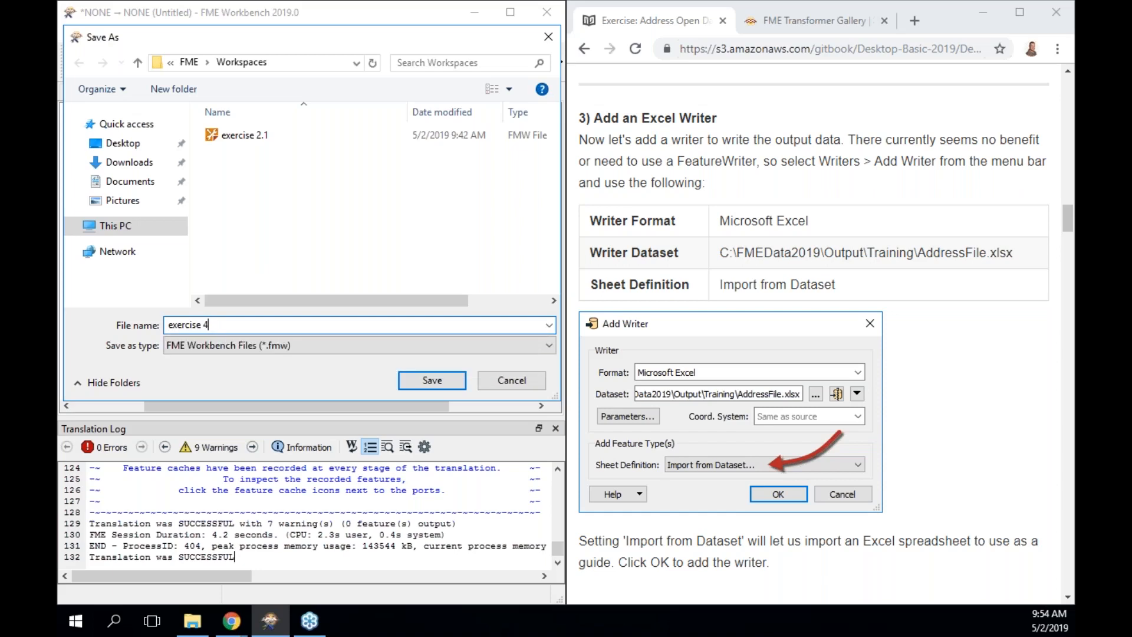
{"action": "type", "text": ".2"}
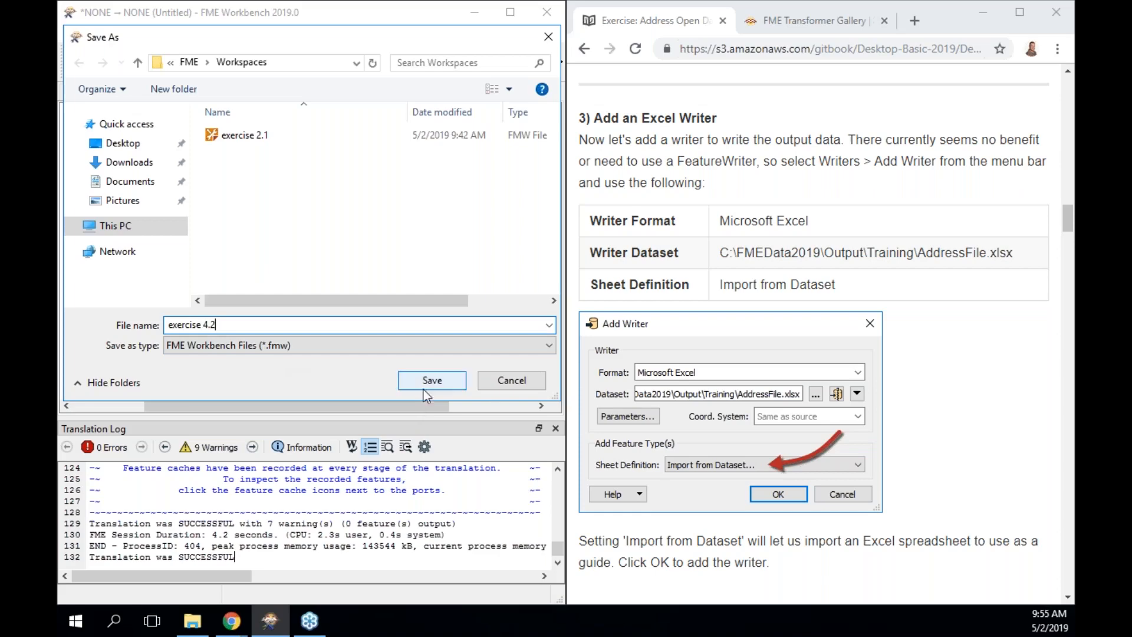
{"action": "left_click", "coordinate": [432, 380]}
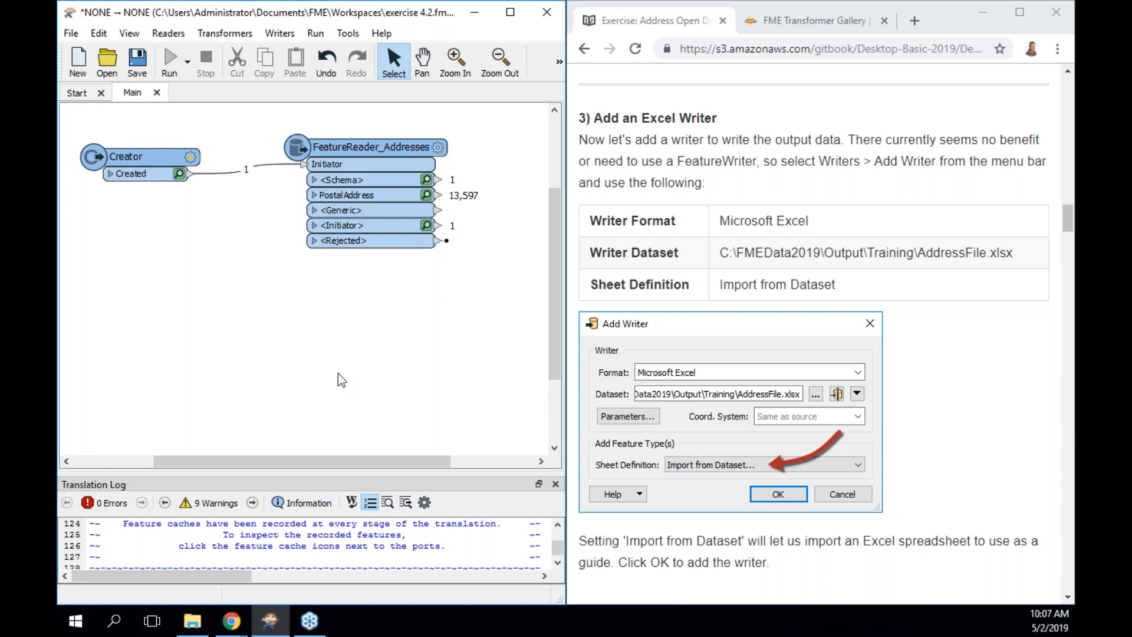
Add a new writer and choose Microsoft Excel from the 'excel' format search.
{"action": "left_click_drag", "start_coordinate": [304, 457], "coordinate": [416, 464]}
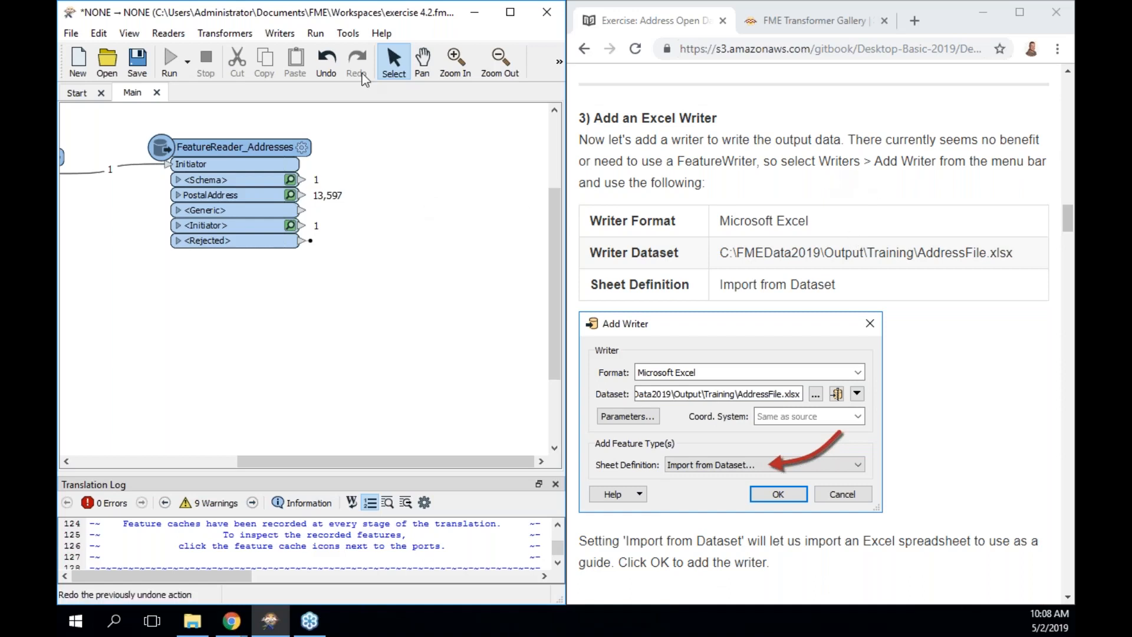
{"action": "left_click", "coordinate": [268, 34]}
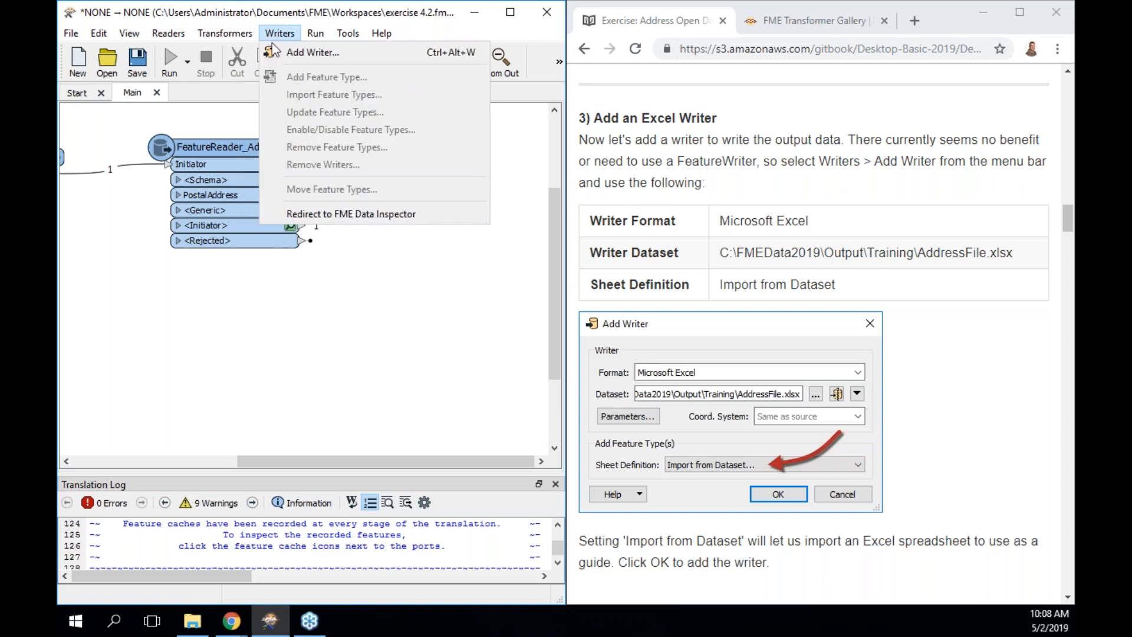
{"action": "left_click", "coordinate": [313, 56]}
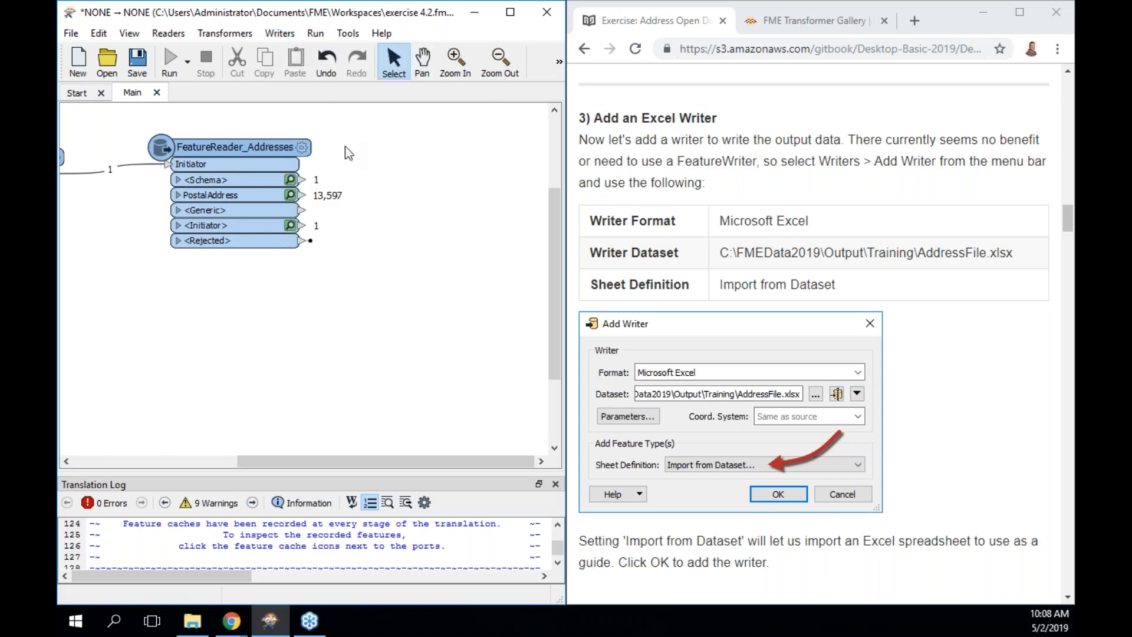
{"action": "type", "text": "excel"}
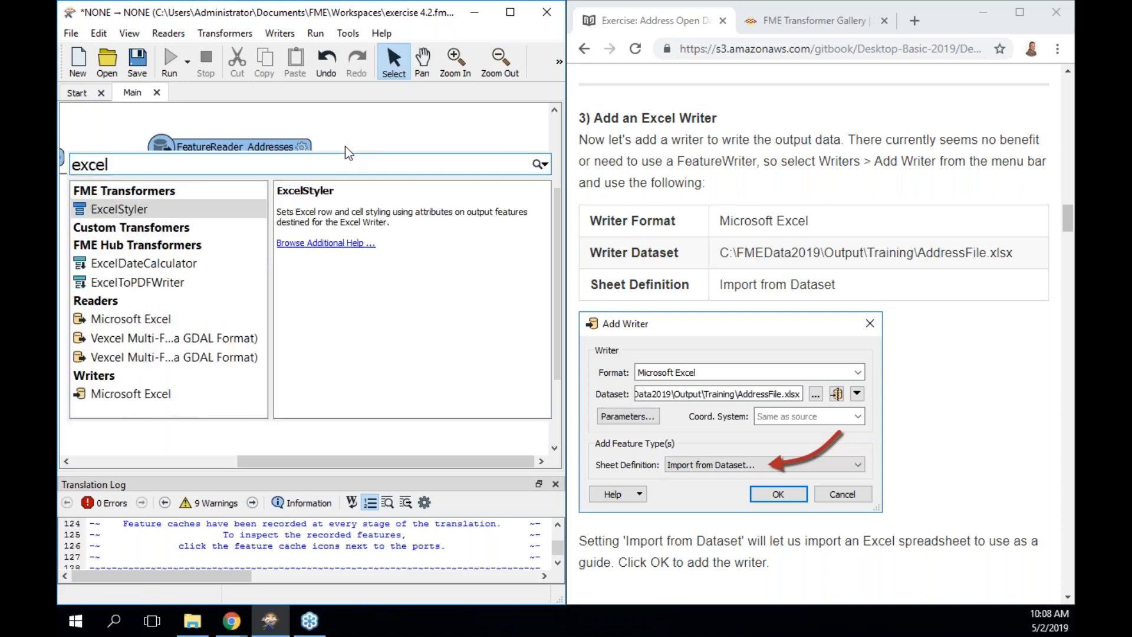
{"action": "key", "text": "Down"}
{"action": "key", "text": "Down"}
{"action": "key", "text": "Down"}
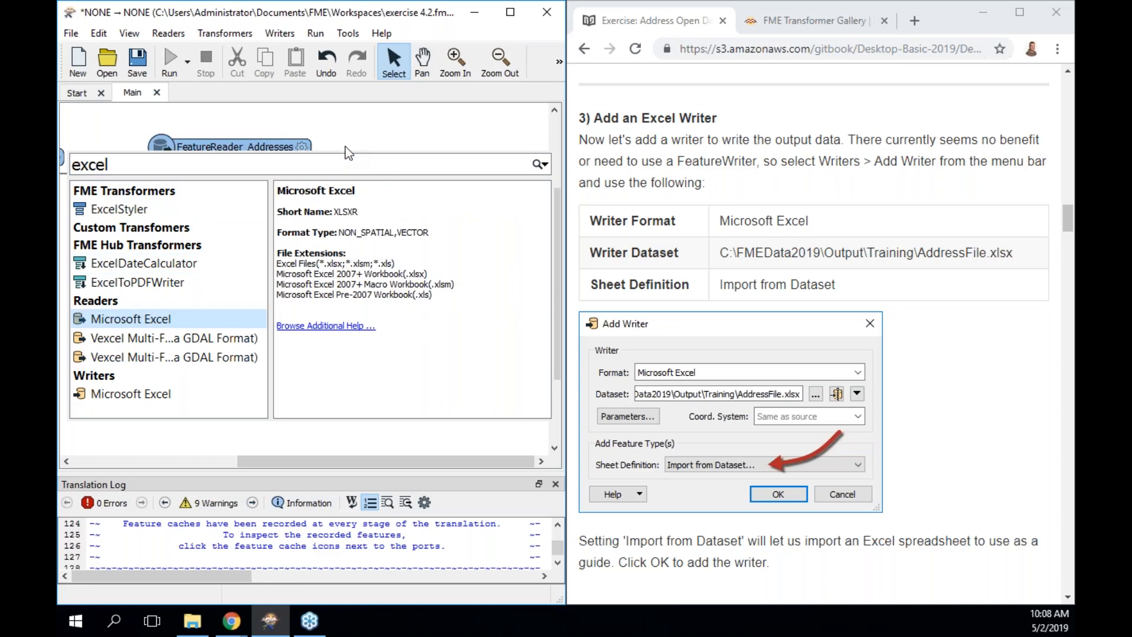
{"action": "key", "text": "Down"}
{"action": "key", "text": "Down"}
{"action": "key", "text": "Down"}
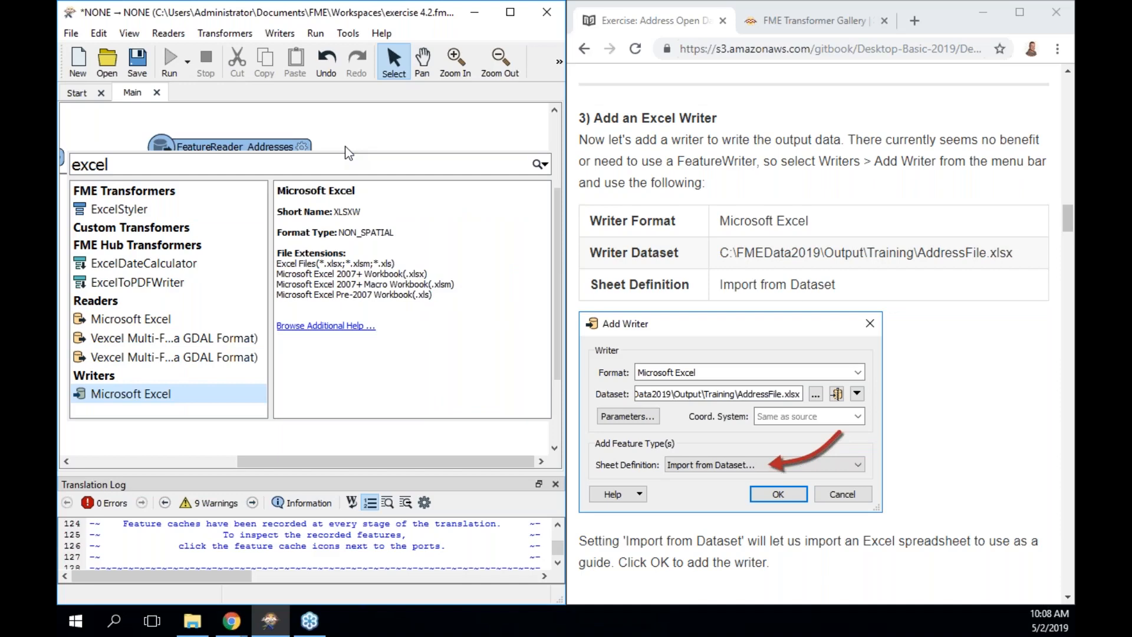
{"action": "key", "text": "Return"}
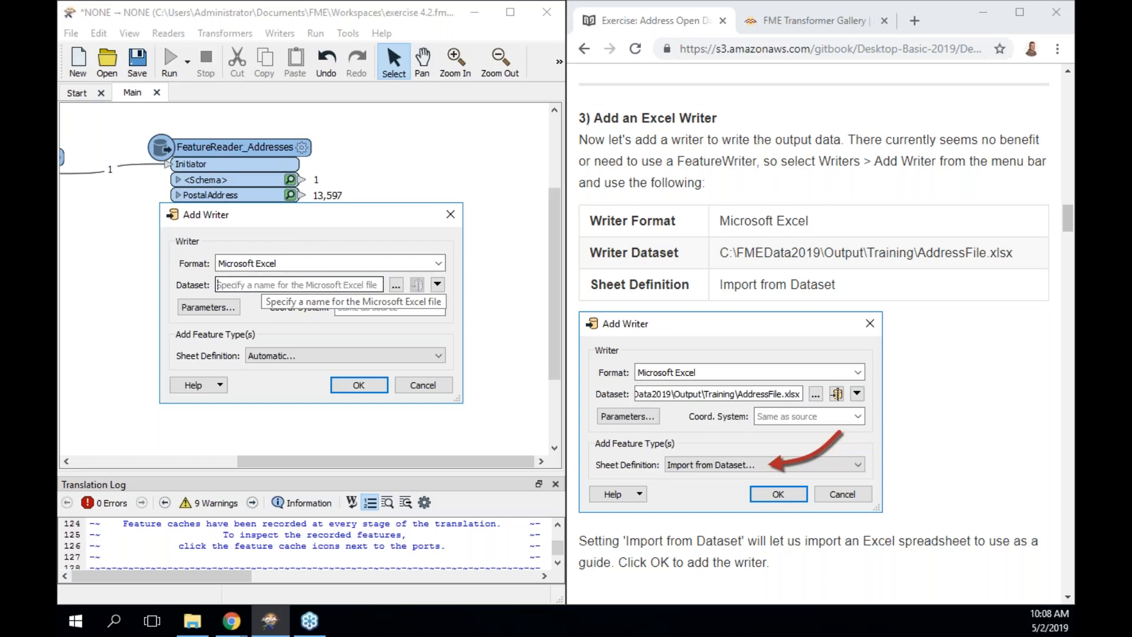
Set the Excel writer dataset to \FMEData2019\Output\Training\AddressFile.xlsx in the file browser.
{"action": "left_click", "coordinate": [395, 285]}
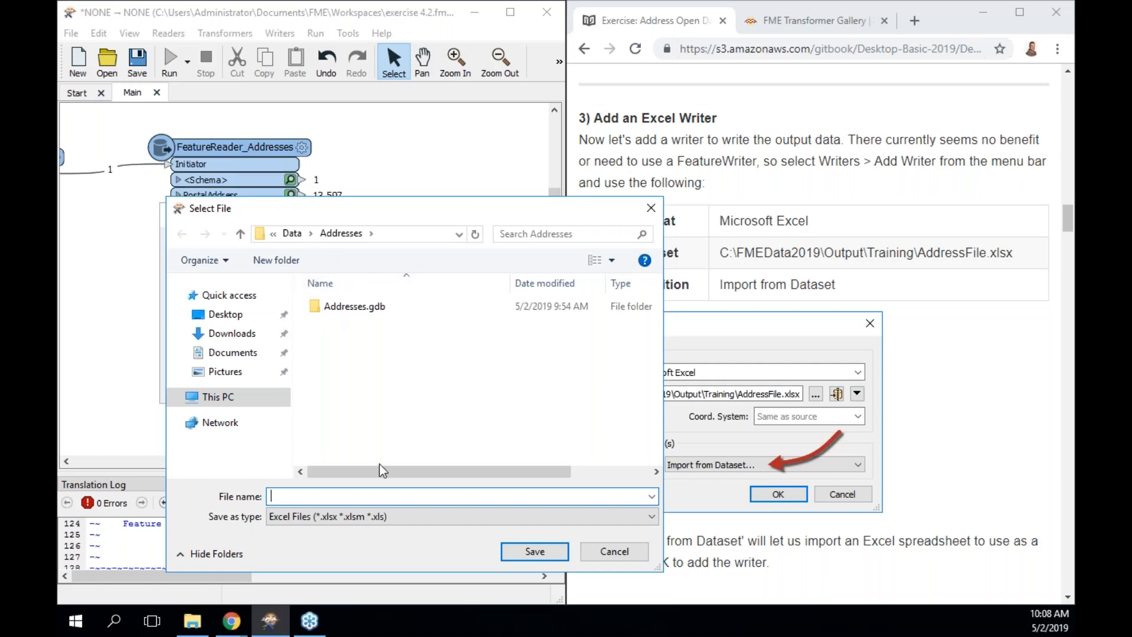
{"action": "type", "text": "\\"}
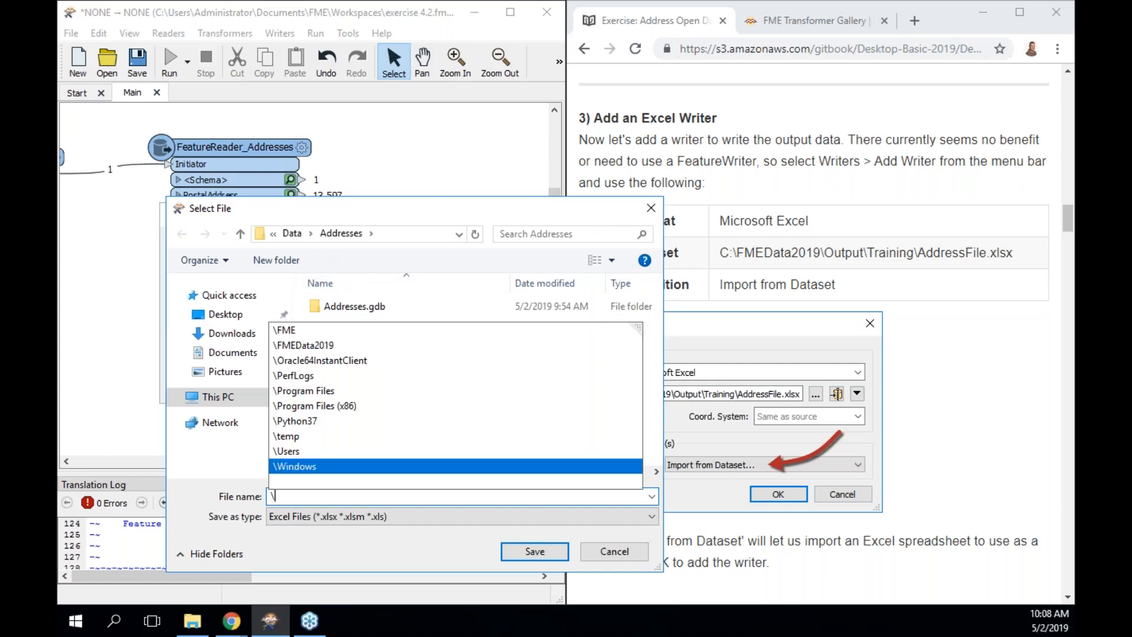
{"action": "type", "text": "fme"}
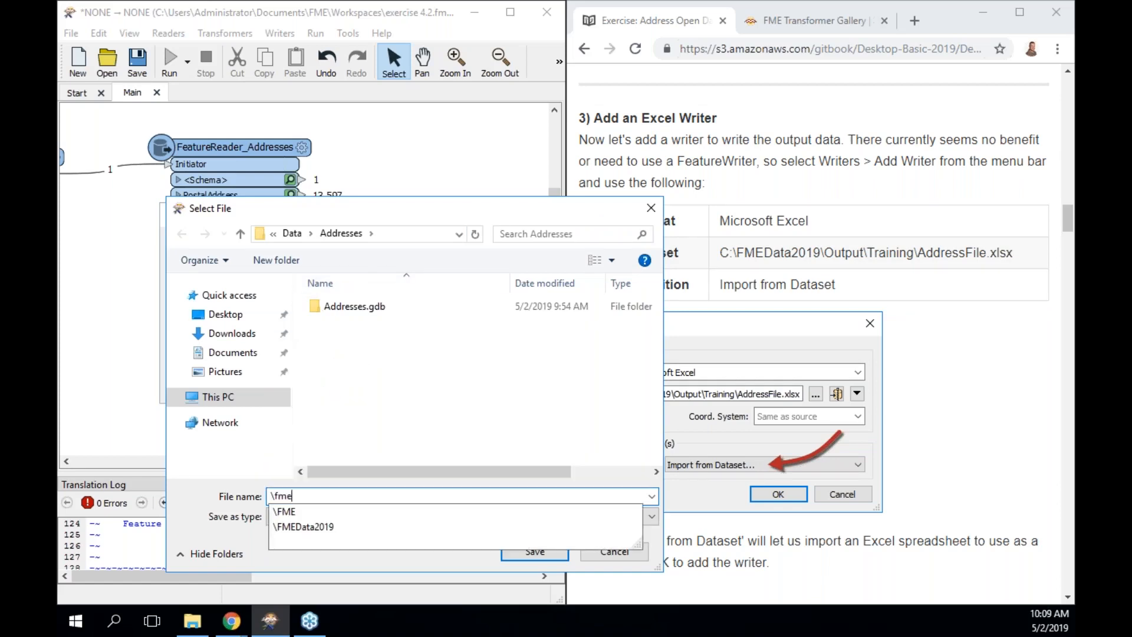
{"action": "key", "text": "Down"}
{"action": "key", "text": "Down"}
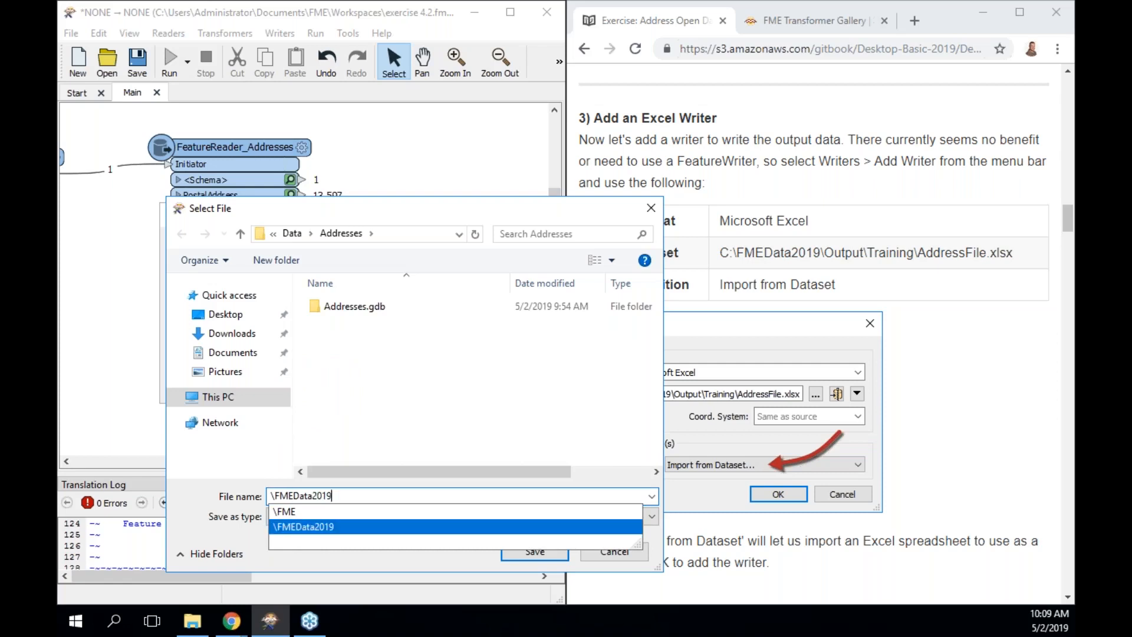
{"action": "type", "text": "\\"}
{"action": "type", "text": "Output"}
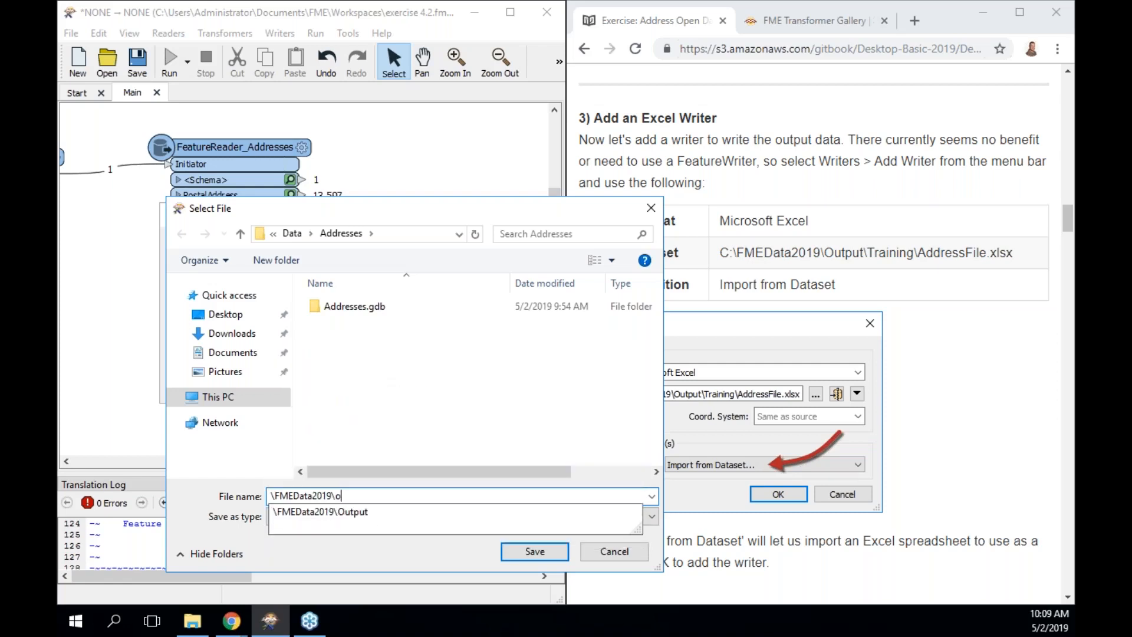
{"action": "key", "text": "Down"}
{"action": "type", "text": "\\tran"}
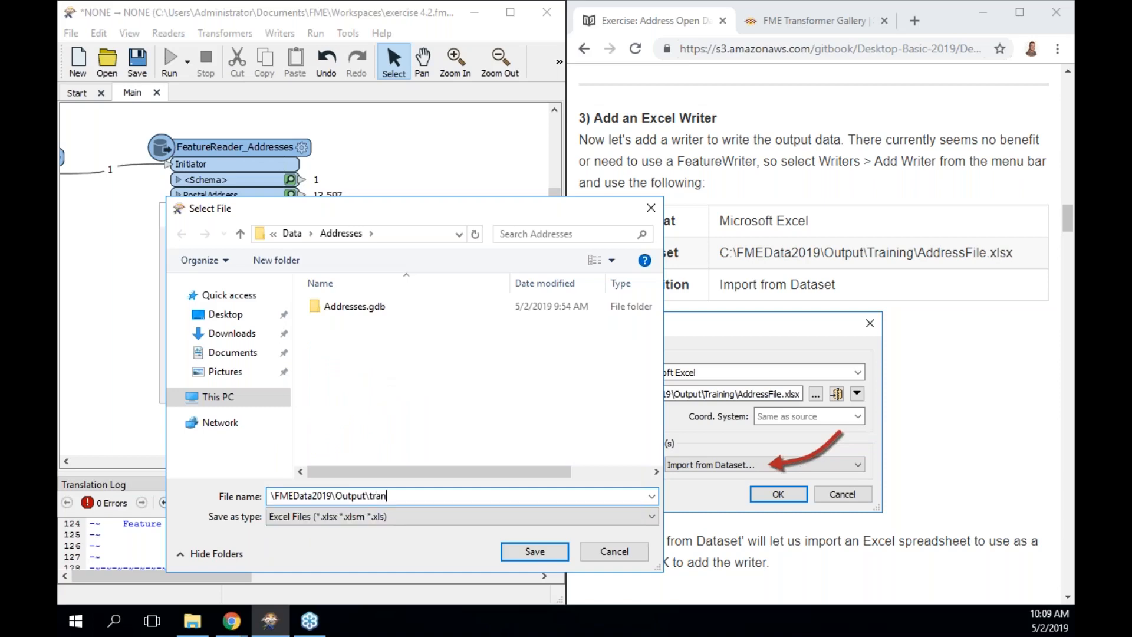
{"action": "key", "text": "BackSpace"}
{"action": "key", "text": "Down"}
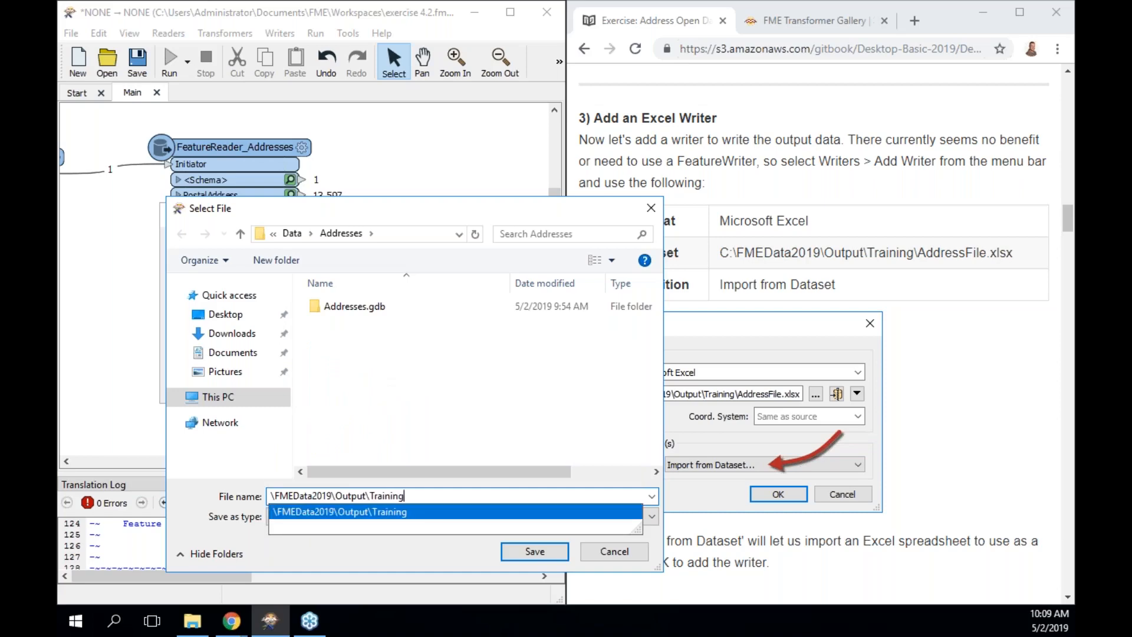
{"action": "type", "text": "\\"}
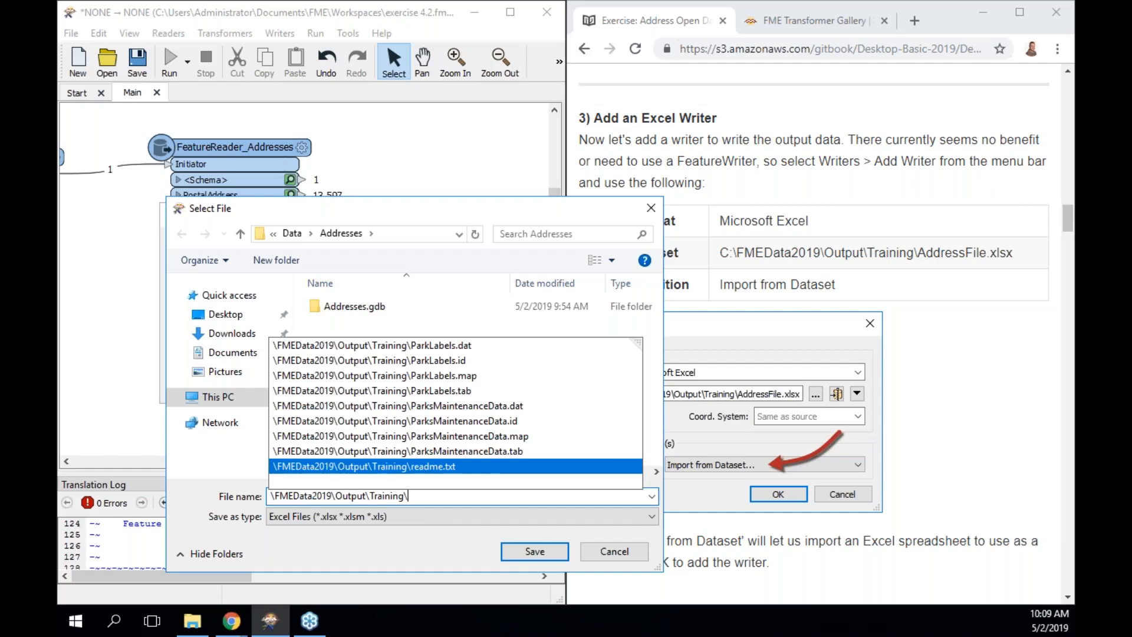
{"action": "type", "text": "Address"}
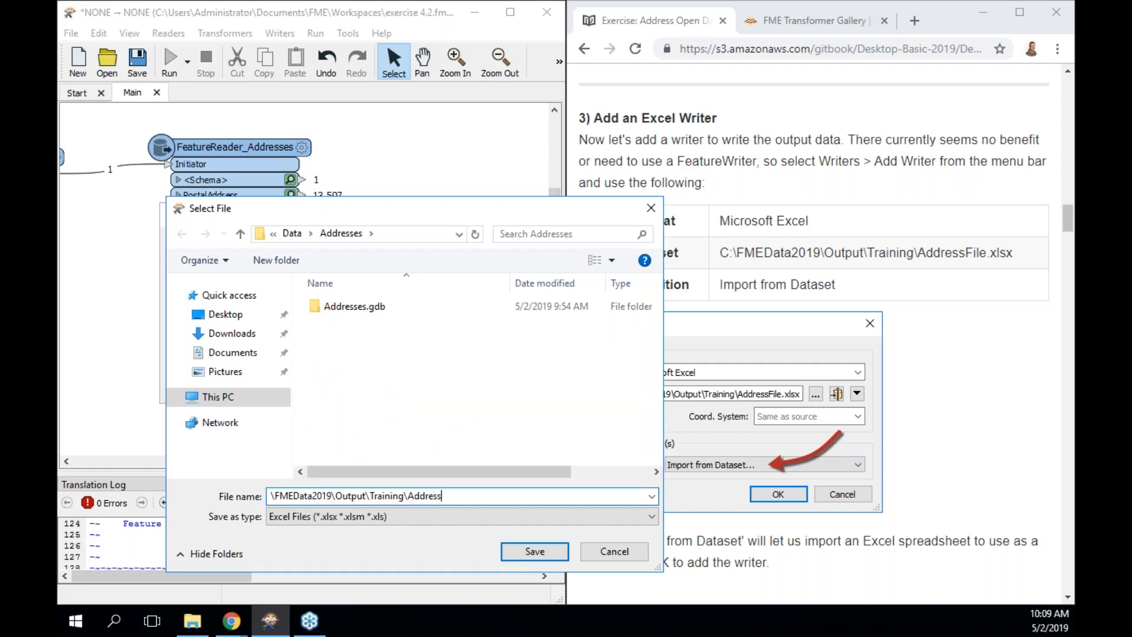
{"action": "type", "text": "File.xlsx"}
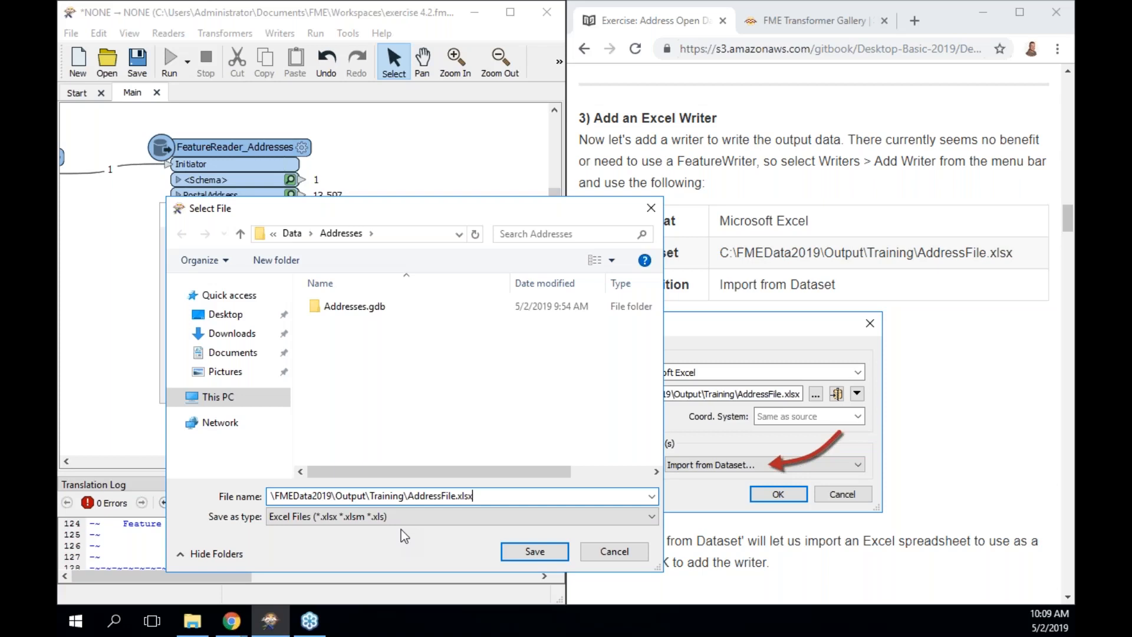
Confirm AddressFile.xlsx as the Excel output dataset and bring up the writer's Excel parameters.
{"action": "left_click", "coordinate": [532, 554]}
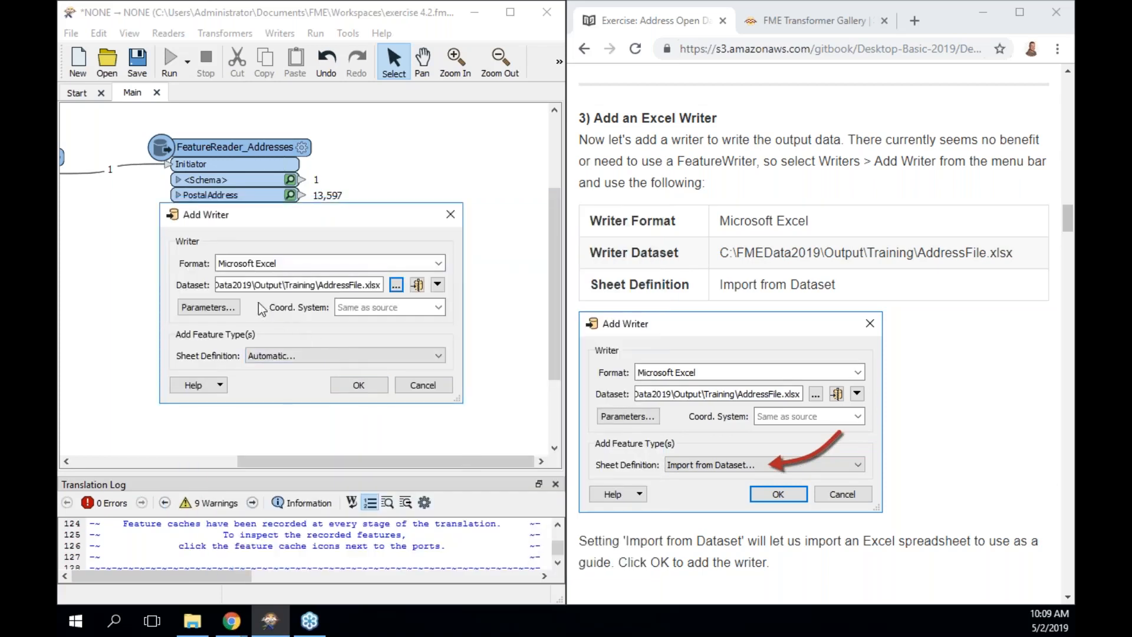
{"action": "left_click", "coordinate": [229, 307]}
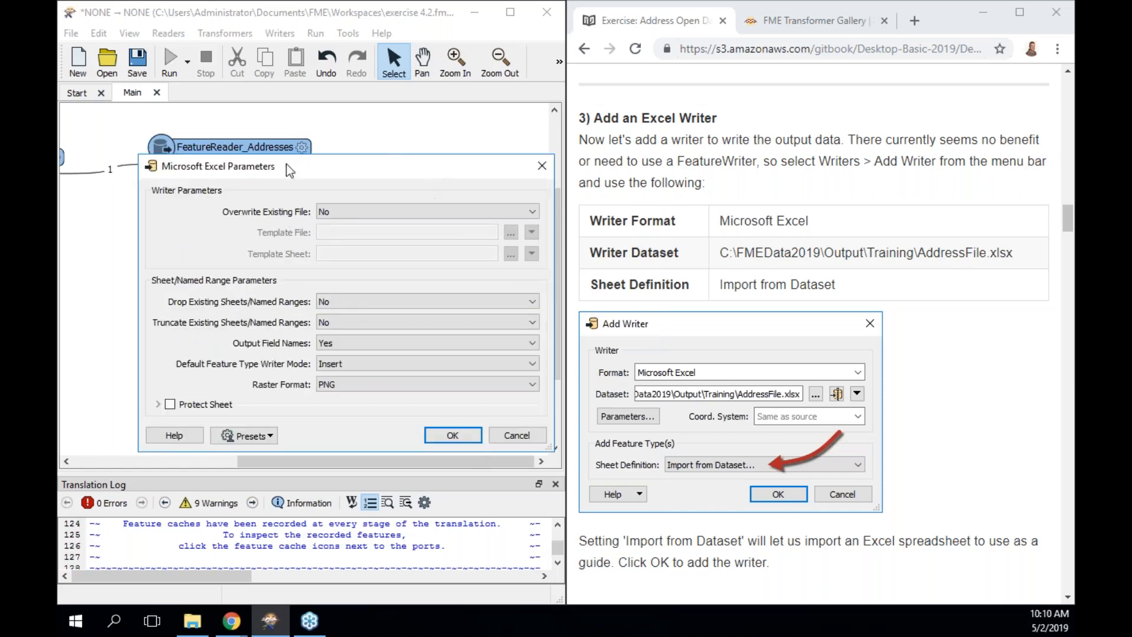
Set Overwrite Existing File to Yes, leave the Template File empty, and accept the Excel parameters.
{"action": "mouse_move", "coordinate": [345, 251]}
{"action": "left_click", "coordinate": [418, 212]}
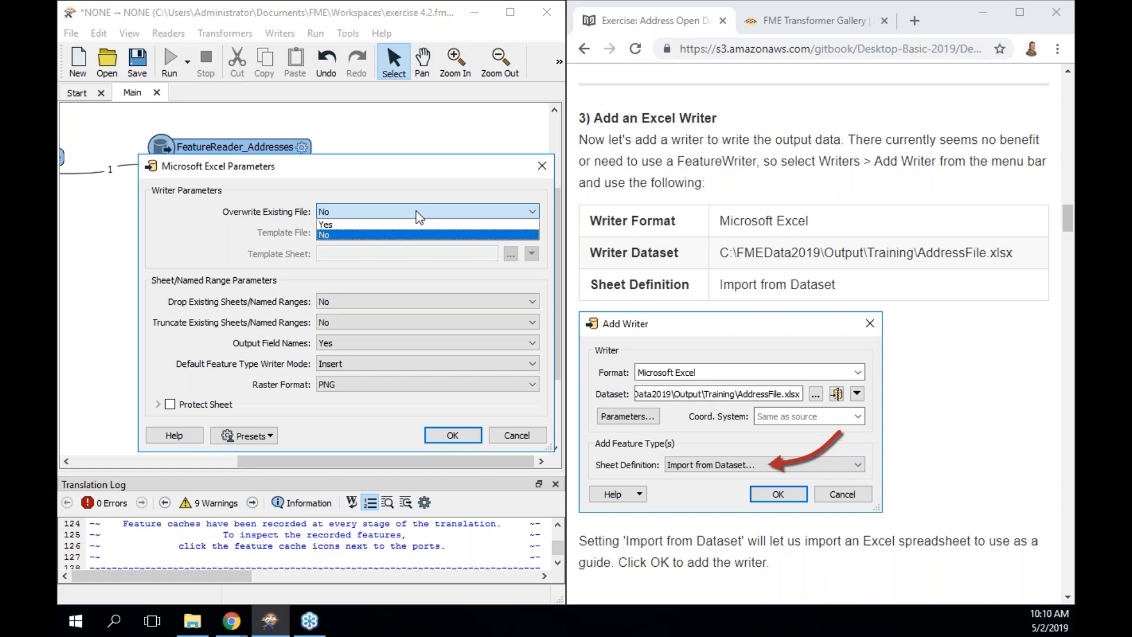
{"action": "left_click", "coordinate": [414, 226]}
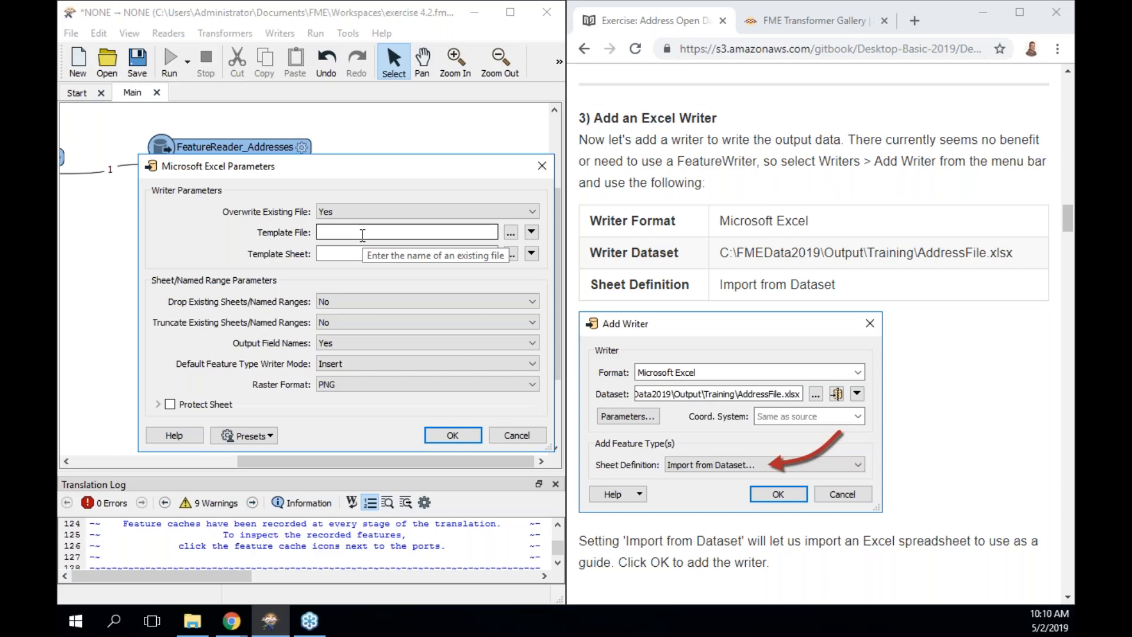
{"action": "left_click", "coordinate": [512, 230]}
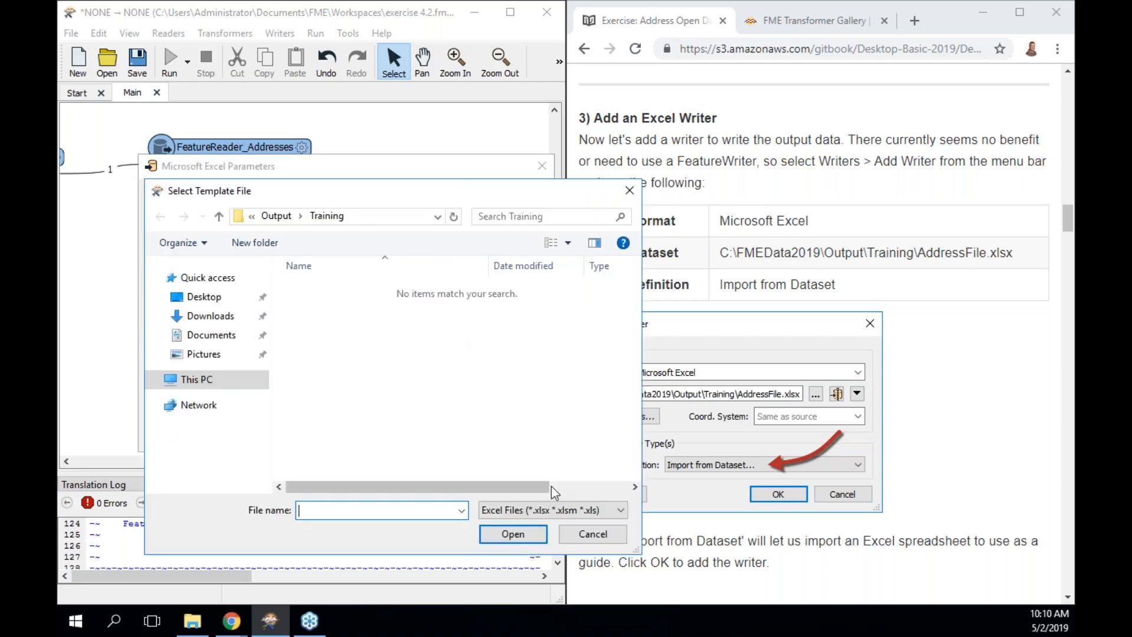
{"action": "left_click", "coordinate": [586, 535]}
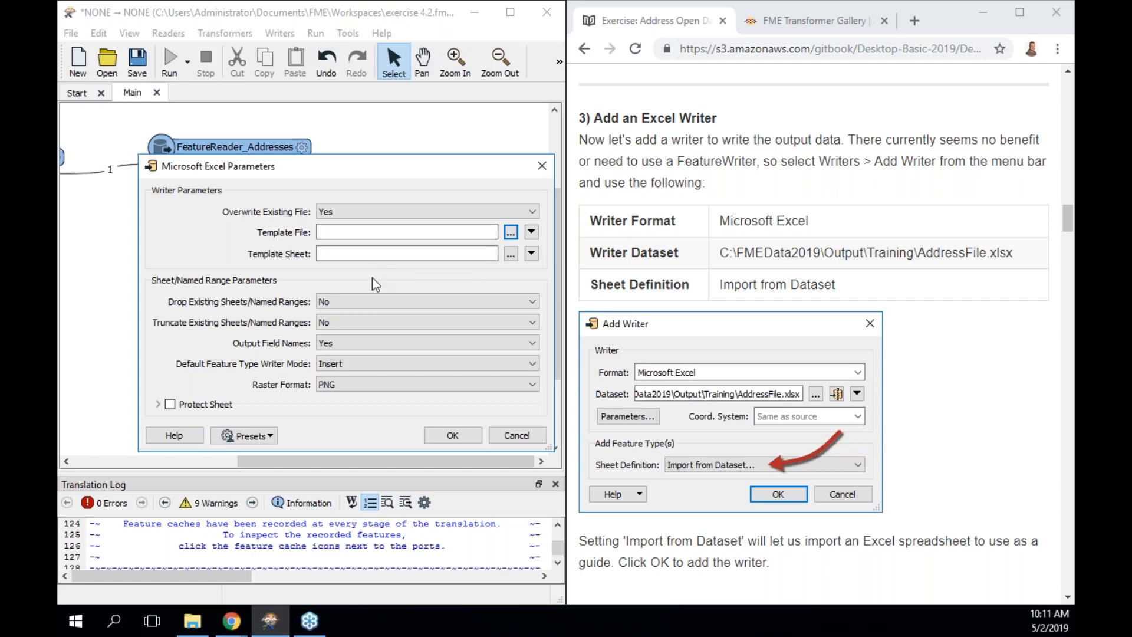
{"action": "left_click", "coordinate": [452, 435]}
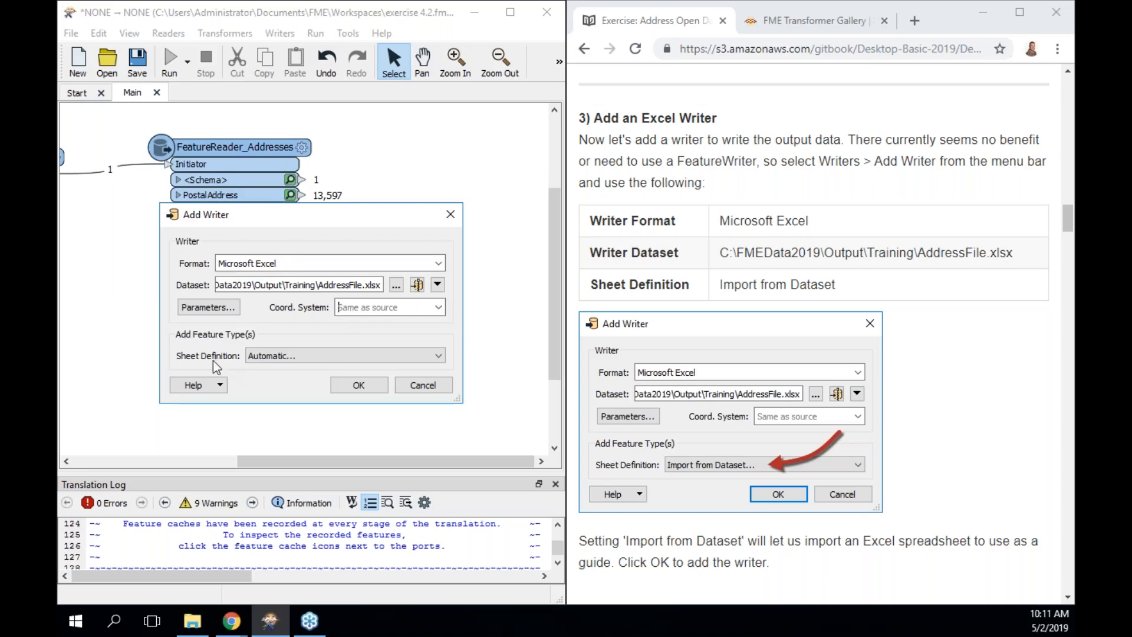
Set Sheet Definition to 'Import from Dataset...' and add the Excel writer.
{"action": "left_click", "coordinate": [277, 358]}
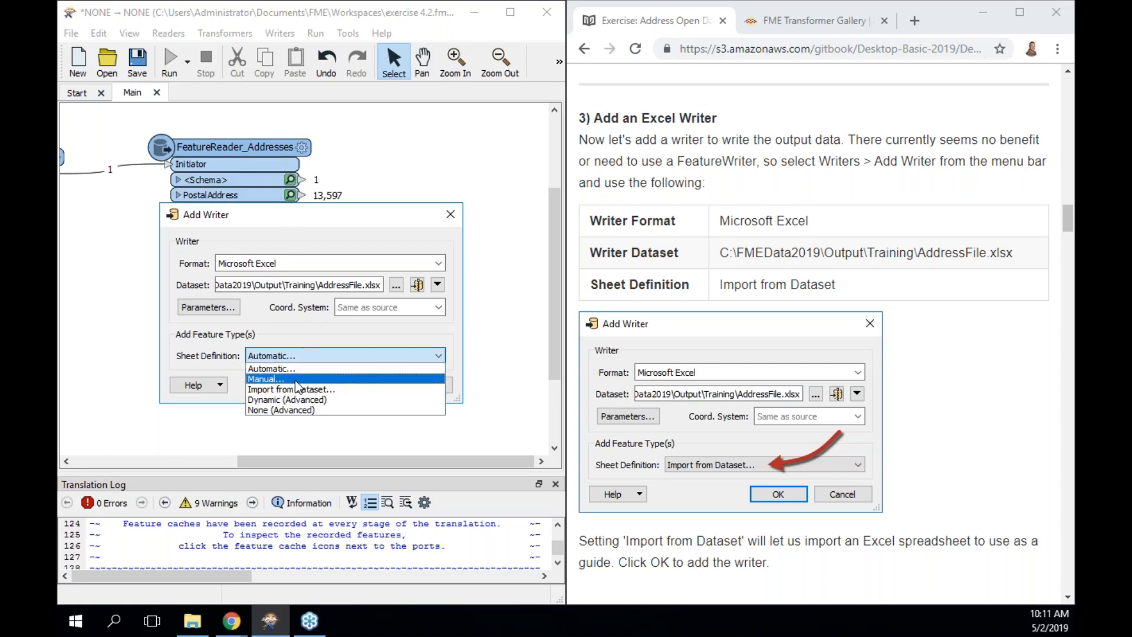
{"action": "left_click", "coordinate": [335, 390]}
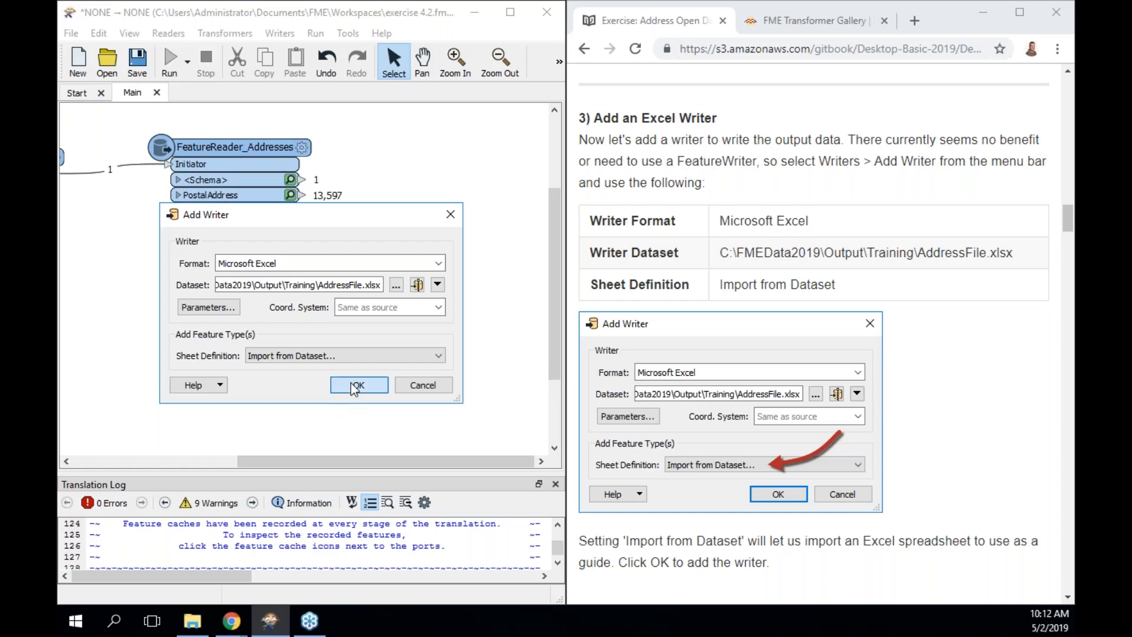
{"action": "left_click", "coordinate": [354, 385]}
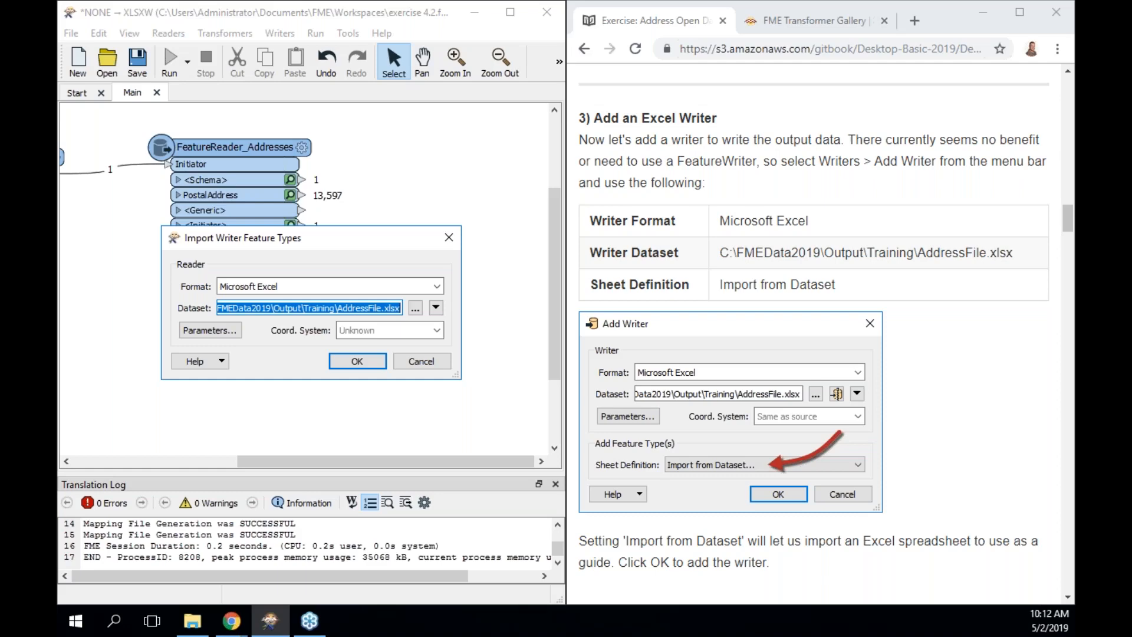
Browse for the schema dataset in the FMEData2019\Resources\DesktopBasic folder.
{"action": "scroll", "coordinate": [866, 481], "scroll_direction": "down", "scroll_amount": 5}
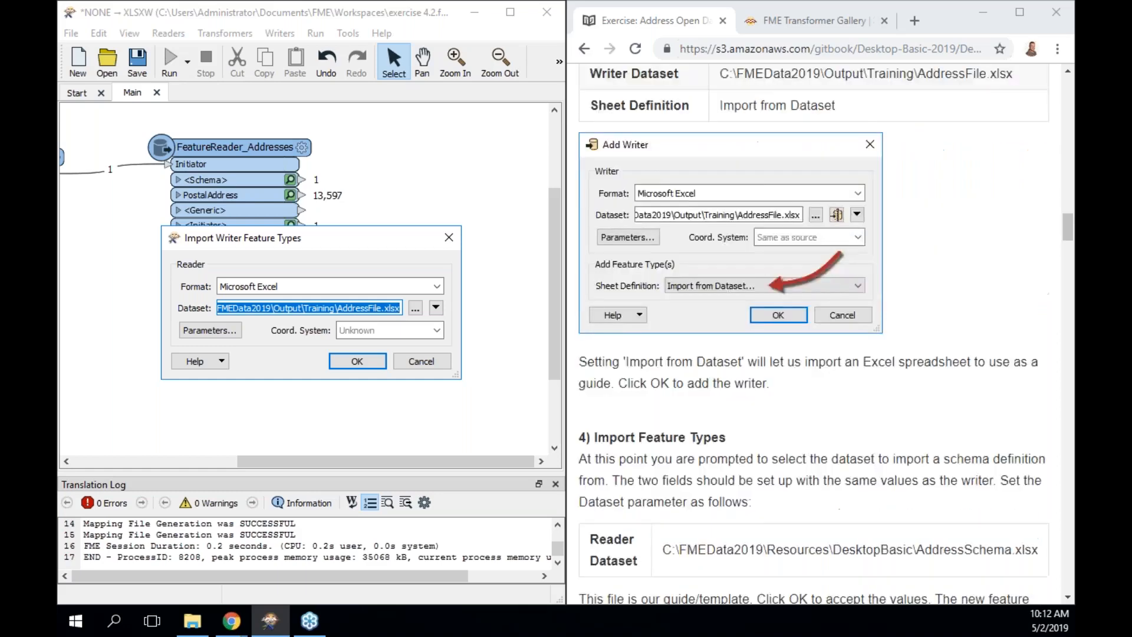
{"action": "scroll", "coordinate": [691, 265], "scroll_direction": "down", "scroll_amount": 3}
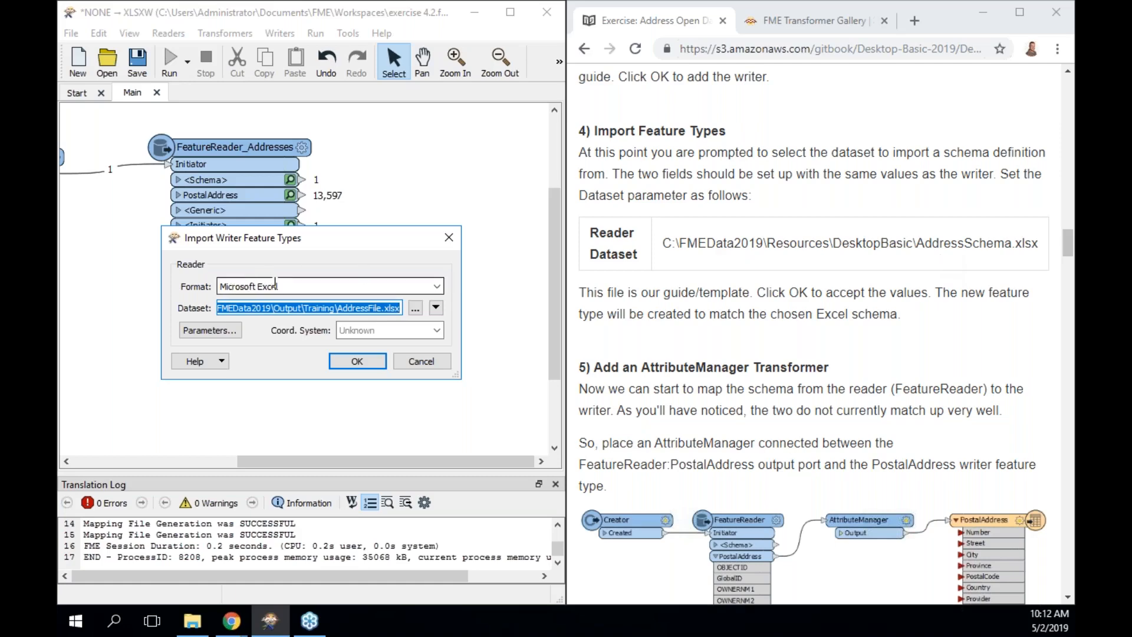
{"action": "left_click", "coordinate": [415, 308]}
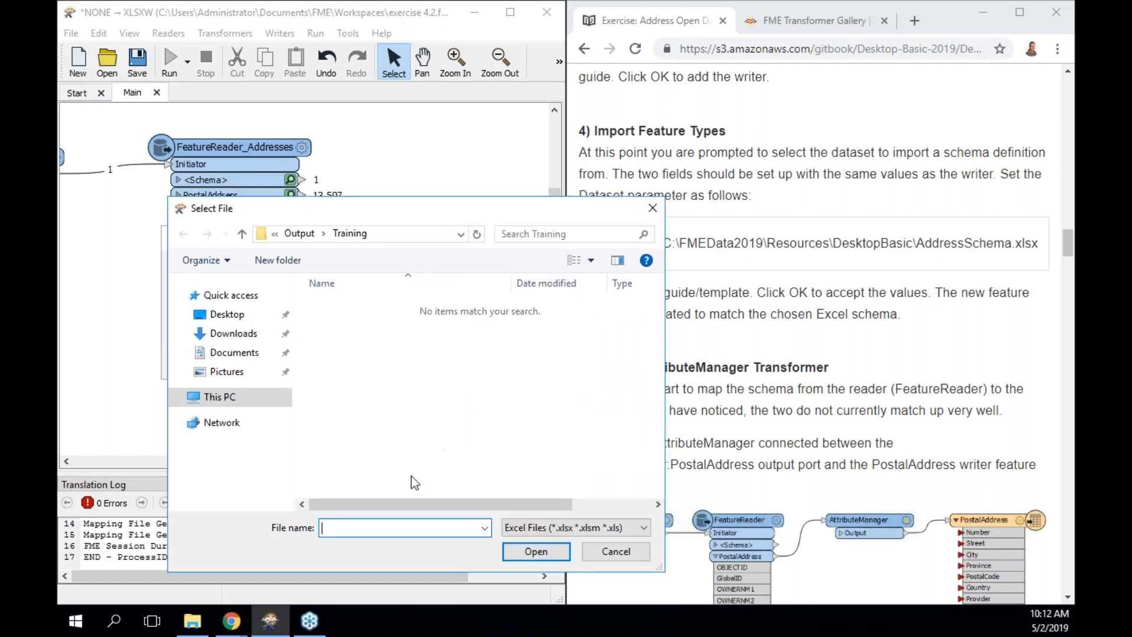
{"action": "type", "text": "\\FME"}
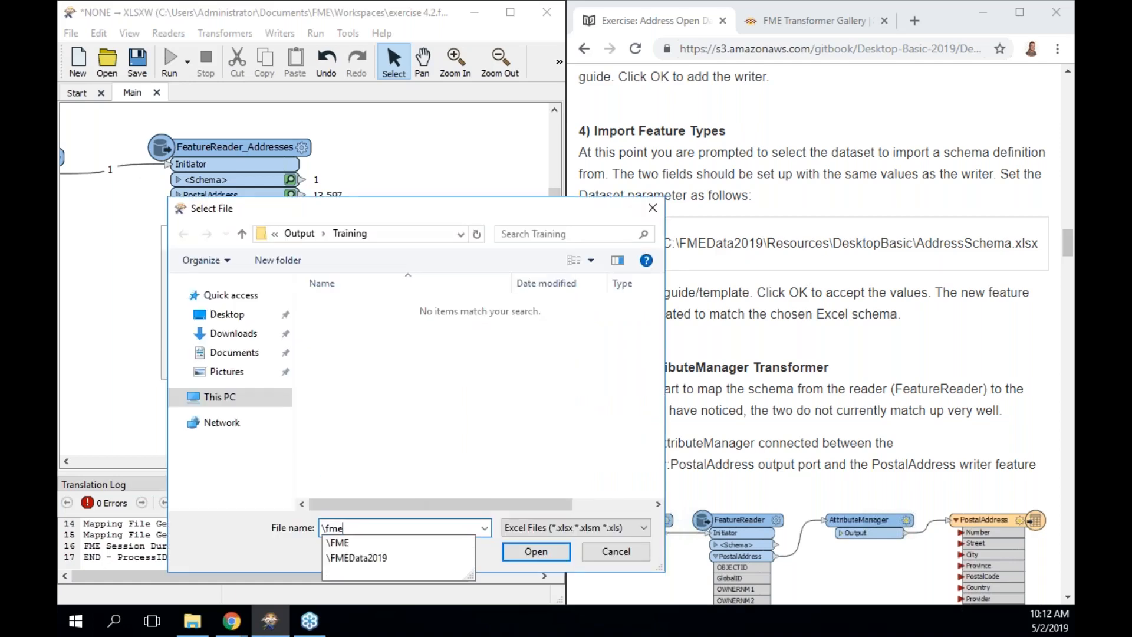
{"action": "key", "text": "Down"}
{"action": "type", "text": "\\"}
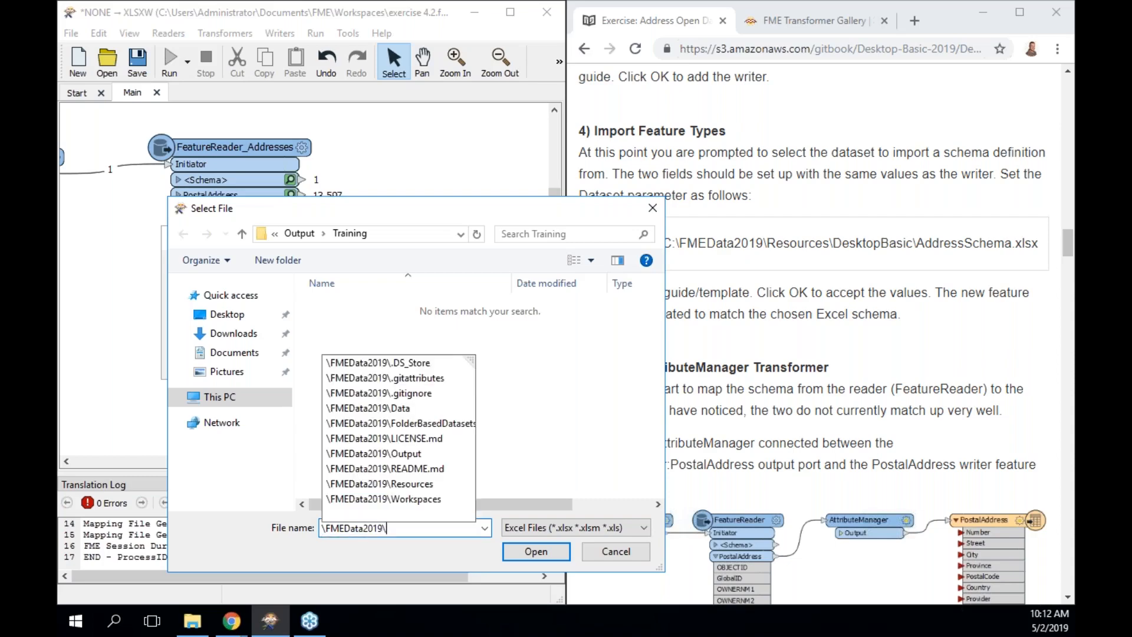
{"action": "type", "text": "R"}
{"action": "key", "text": "Down"}
{"action": "key", "text": "Down"}
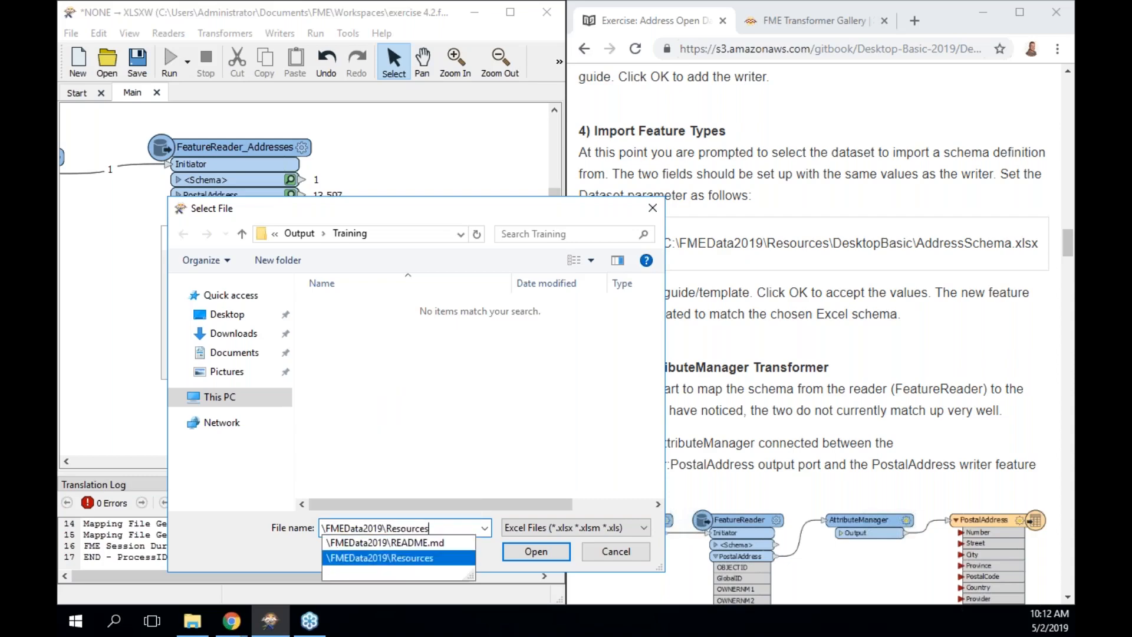
{"action": "type", "text": "\\de"}
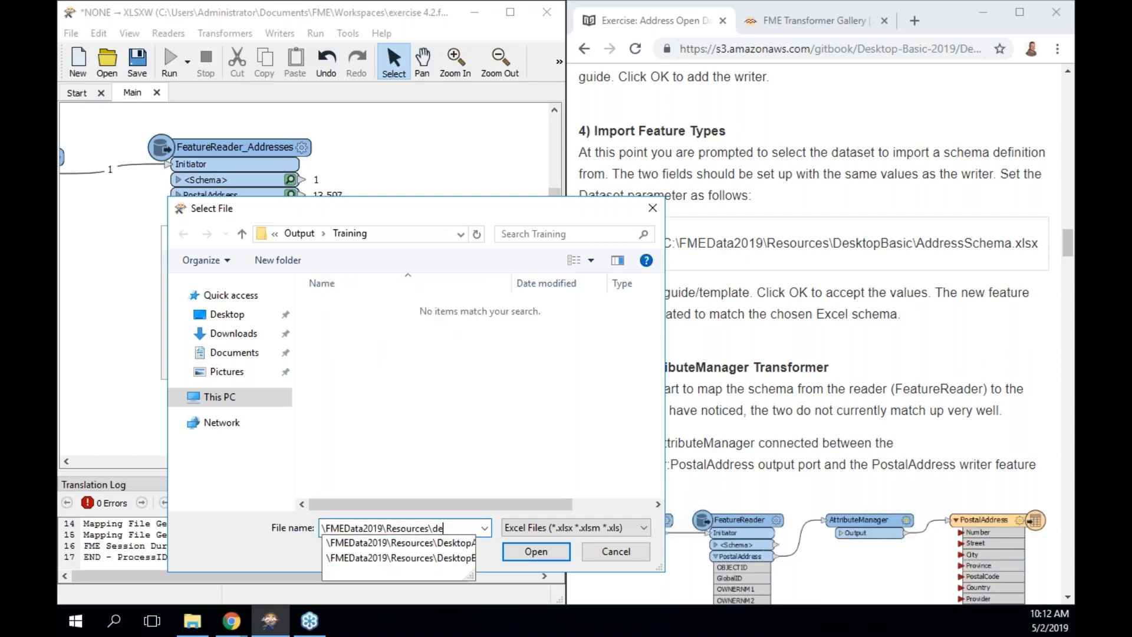
{"action": "key", "text": "Down"}
{"action": "key", "text": "Down"}
{"action": "key", "text": "Return"}
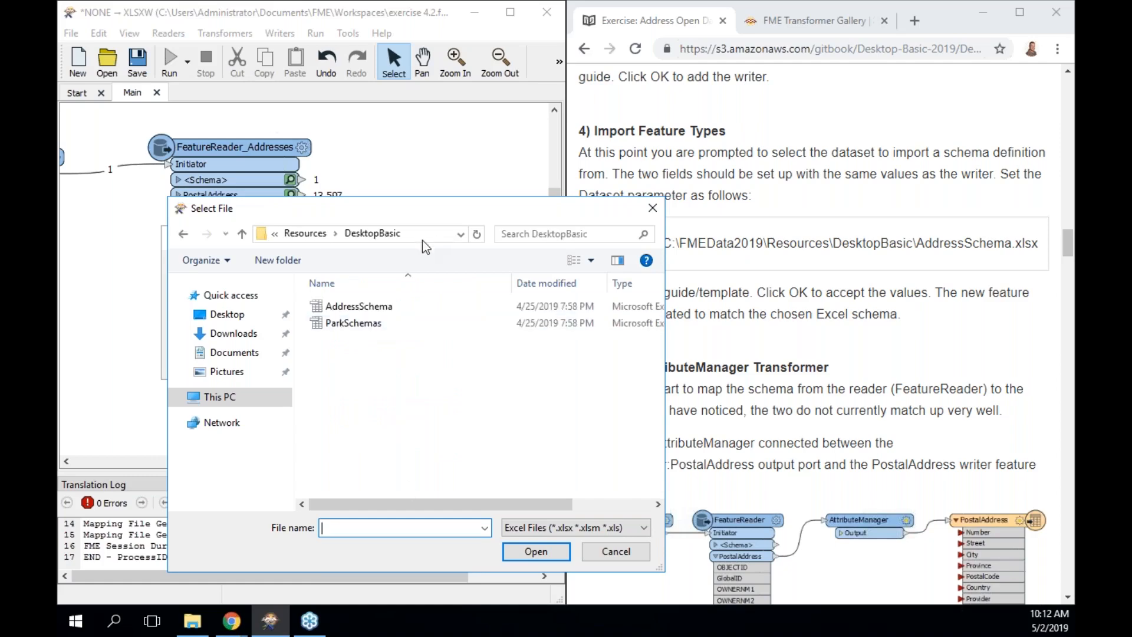
Select AddressSchema.xlsx and import its feature type for the writer.
{"action": "left_click", "coordinate": [397, 311]}
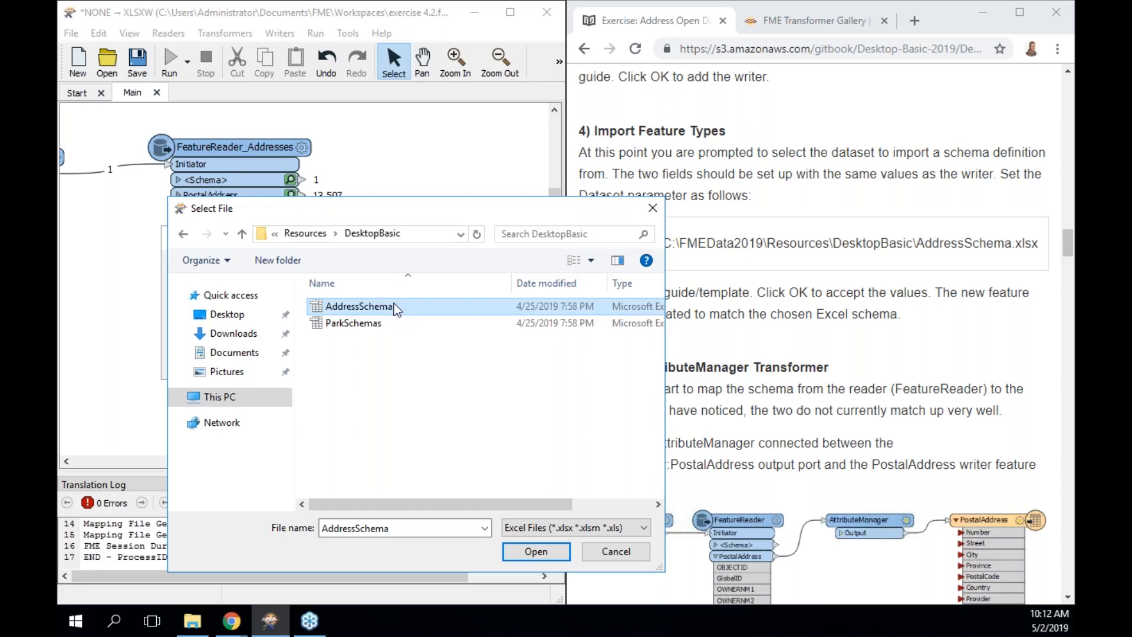
{"action": "left_click", "coordinate": [538, 552]}
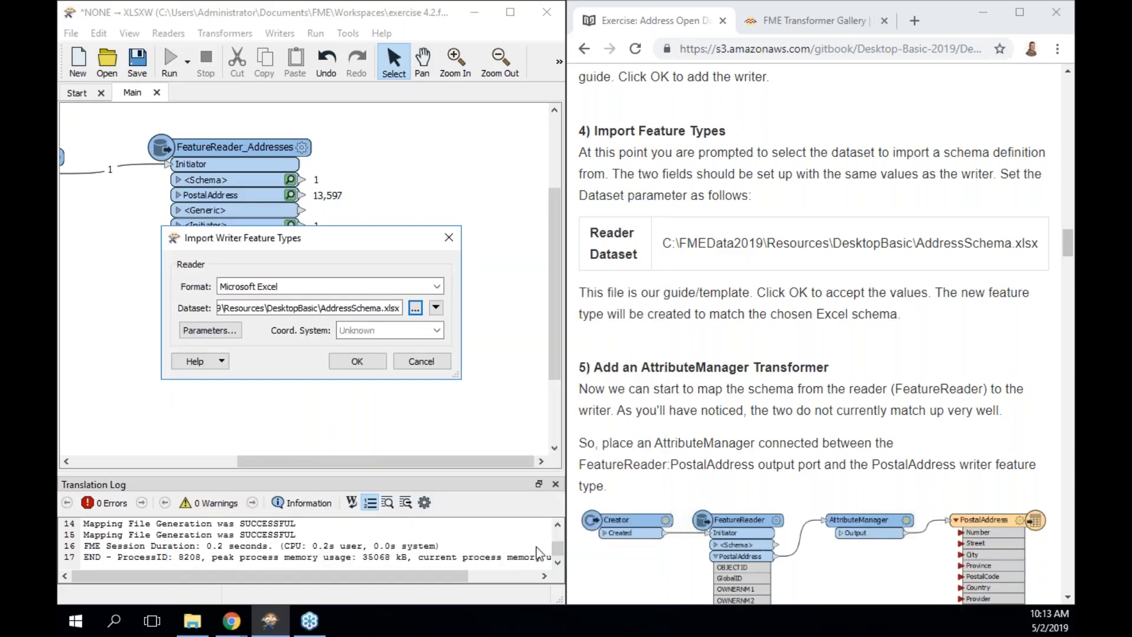
{"action": "left_click", "coordinate": [357, 362]}
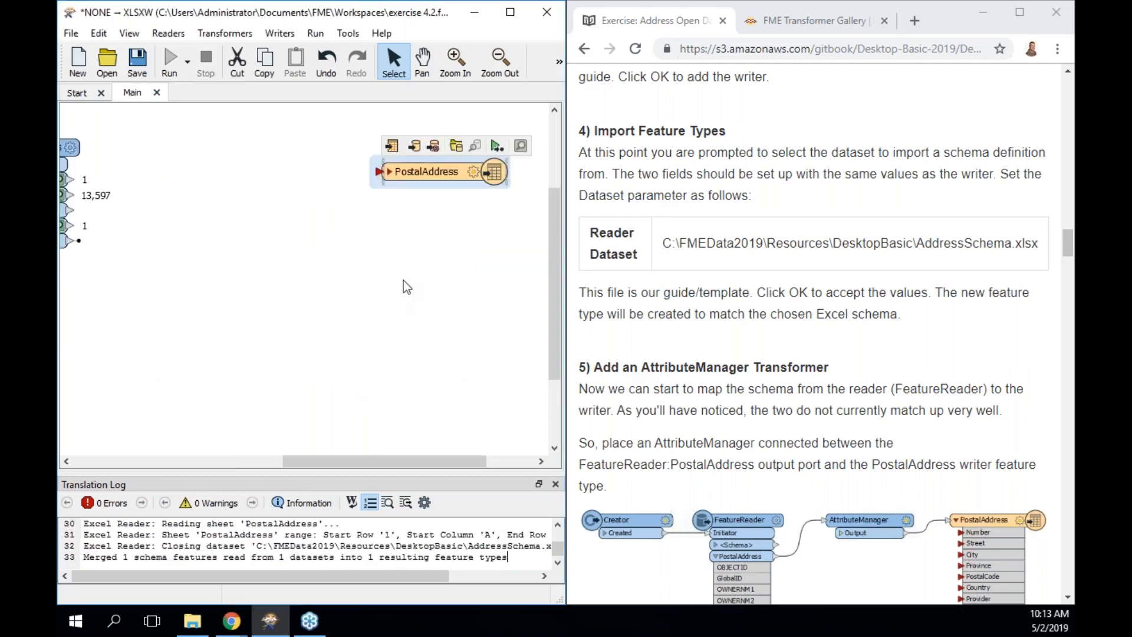
Place the PostalAddress writer beside the FeatureReader and connect its PostalAddress output to the writer.
{"action": "left_click_drag", "start_coordinate": [438, 172], "coordinate": [245, 172]}
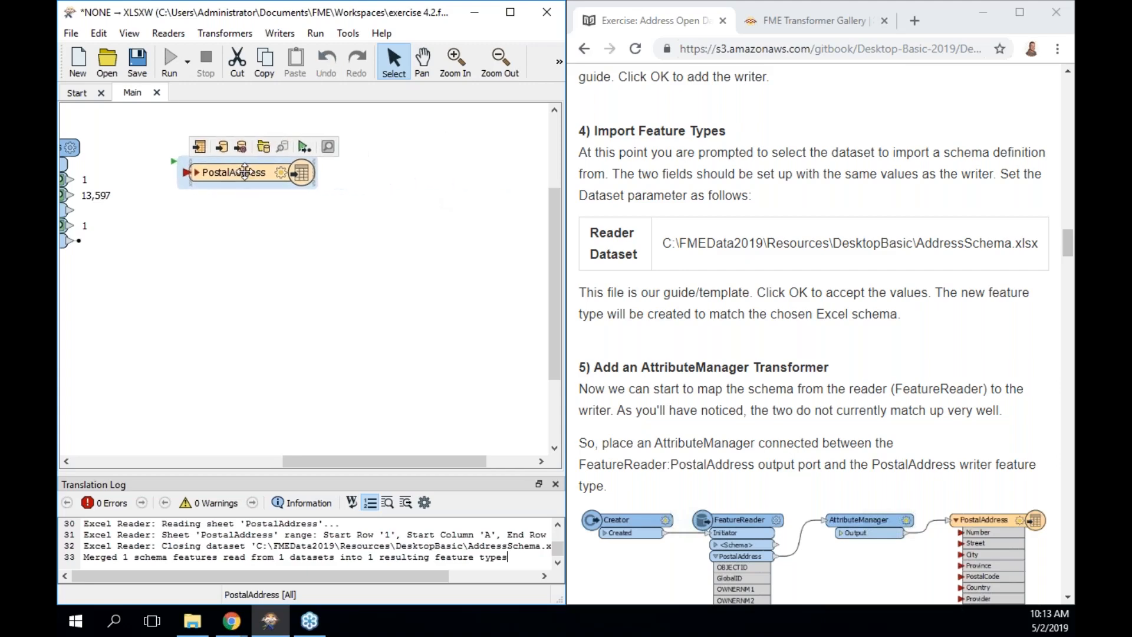
{"action": "left_click_drag", "start_coordinate": [391, 461], "coordinate": [317, 459]}
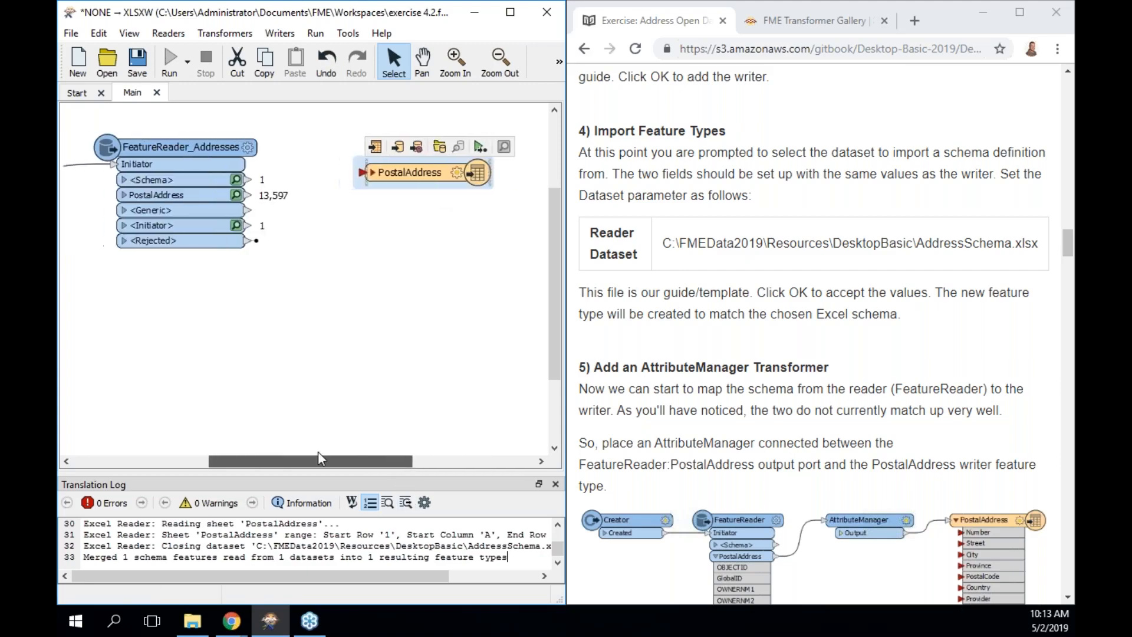
{"action": "left_click", "coordinate": [373, 172]}
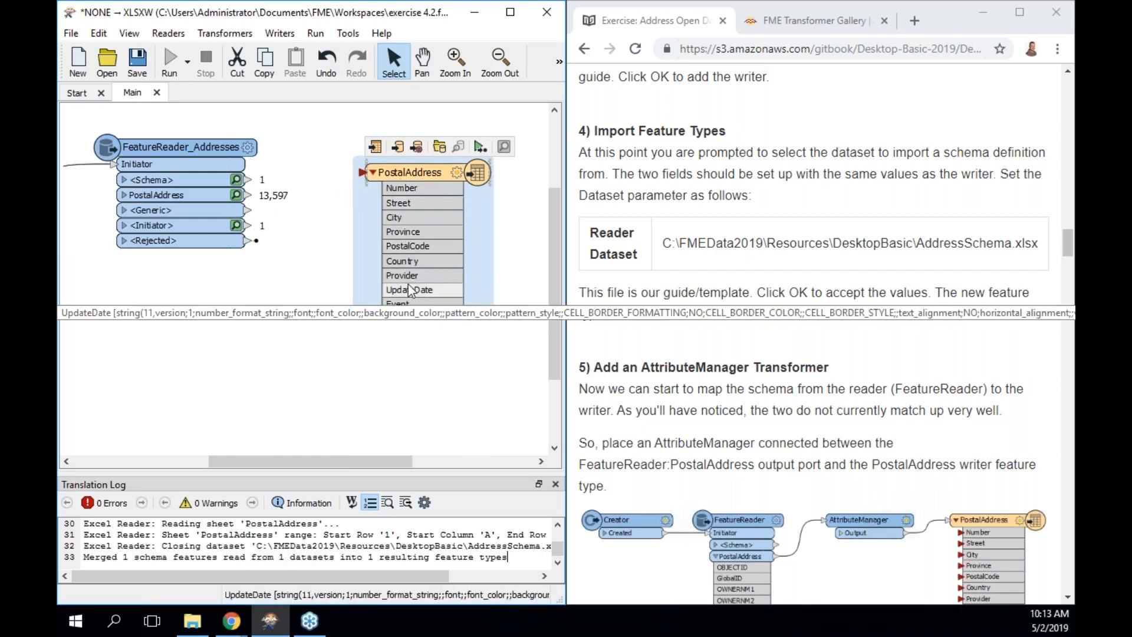
{"action": "left_click", "coordinate": [125, 202]}
{"action": "left_click", "coordinate": [124, 196]}
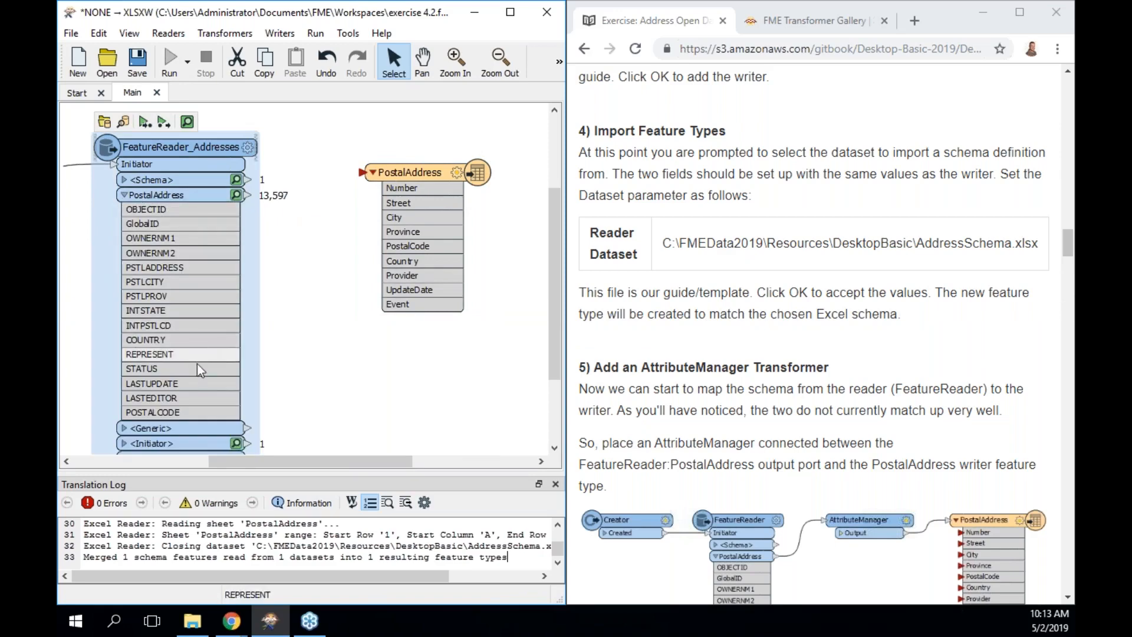
{"action": "left_click", "coordinate": [250, 196]}
{"action": "left_click", "coordinate": [362, 172]}
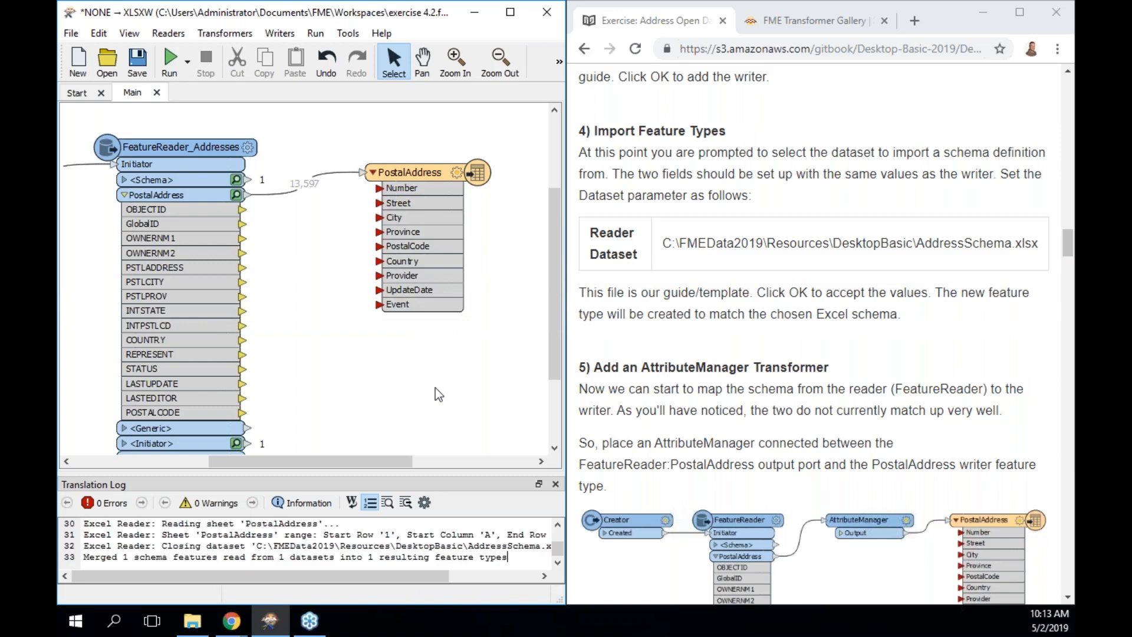
{"action": "left_click_drag", "start_coordinate": [413, 172], "coordinate": [486, 171]}
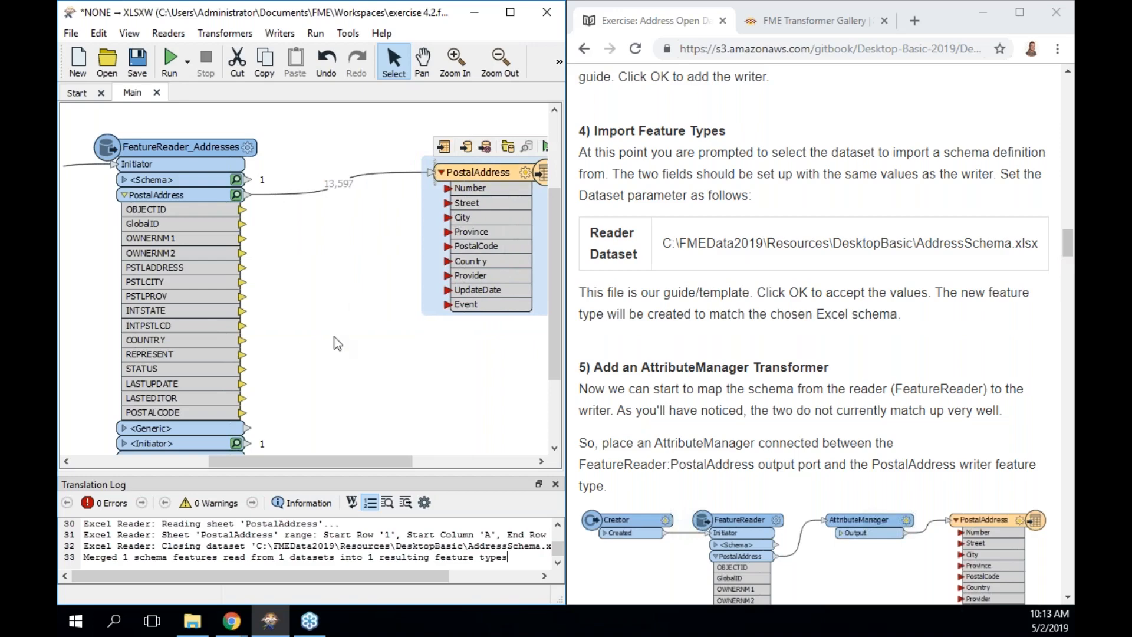
{"action": "scroll", "coordinate": [334, 336], "scroll_direction": "down", "scroll_amount": 1}
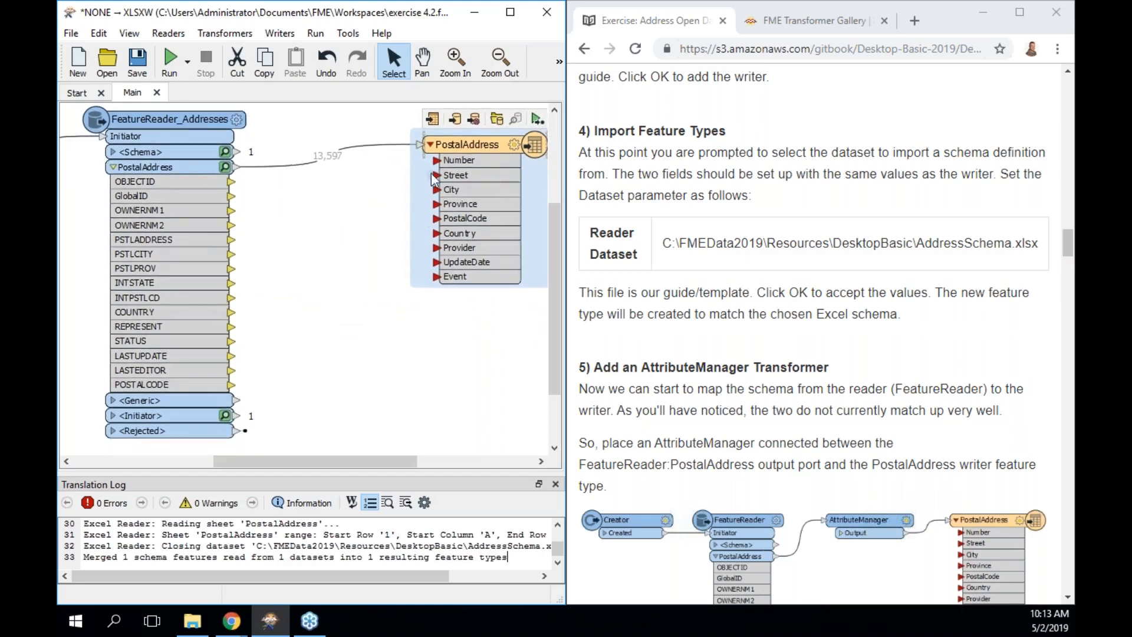
{"action": "left_click_drag", "start_coordinate": [462, 148], "coordinate": [503, 149]}
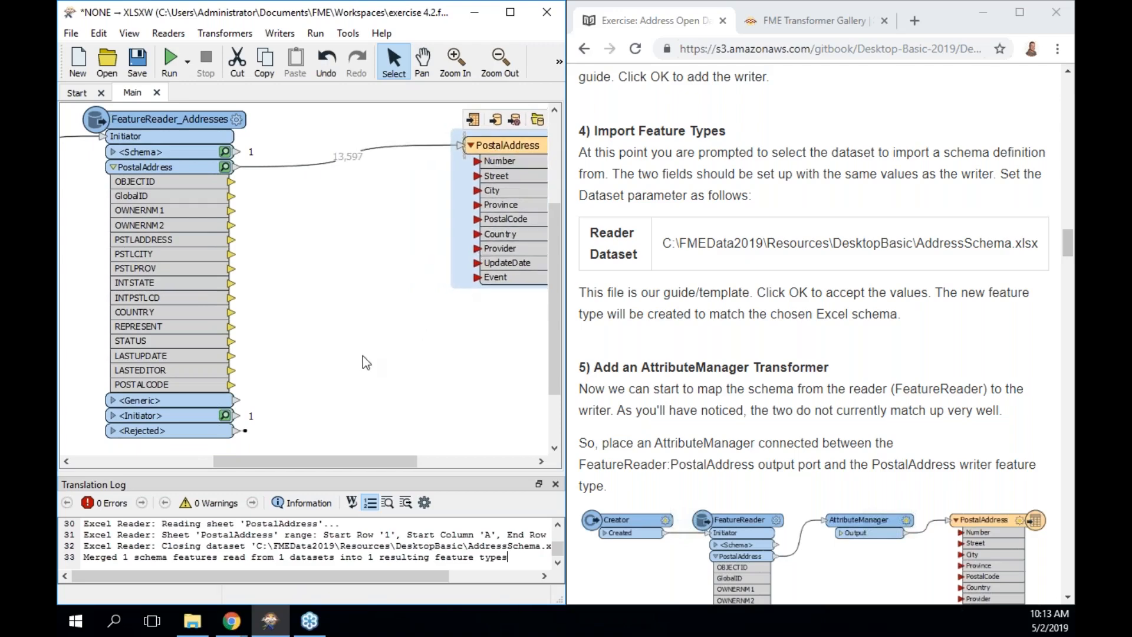
{"action": "scroll", "coordinate": [873, 515], "scroll_direction": "down", "scroll_amount": 2}
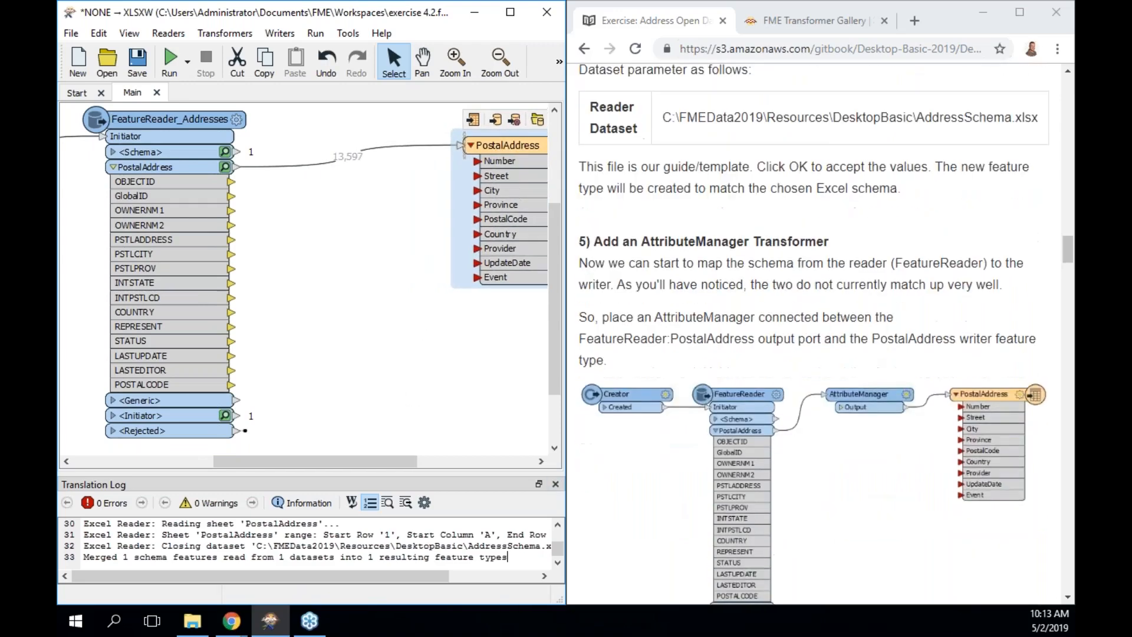
Insert an AttributeManager on the reader-to-writer connection and open its parameters.
{"action": "left_click", "coordinate": [310, 163]}
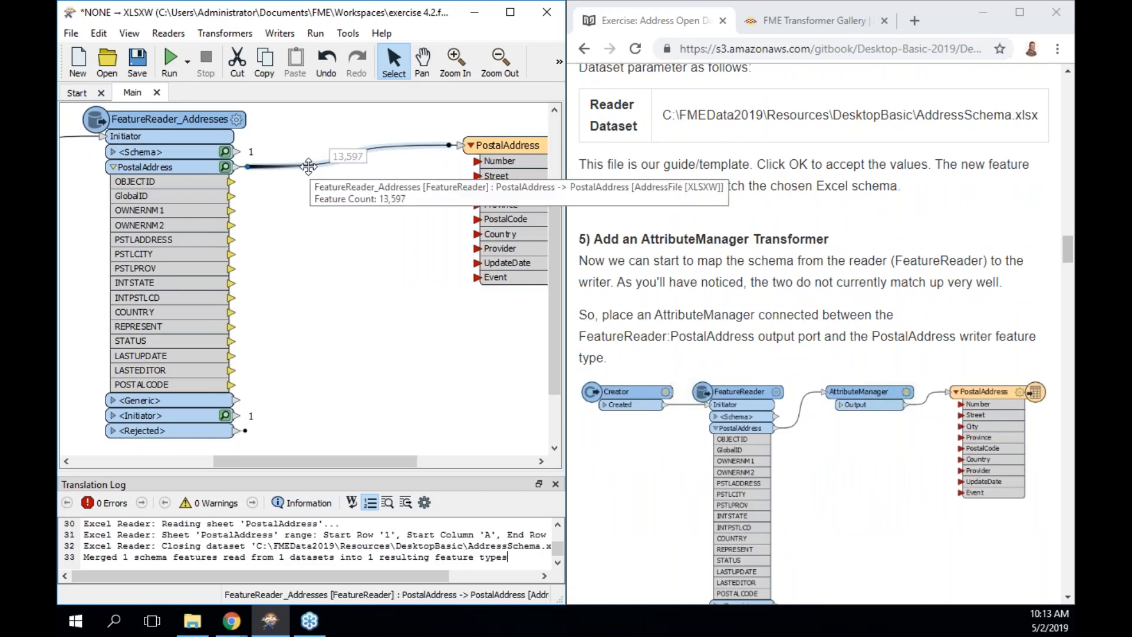
{"action": "type", "text": "manager"}
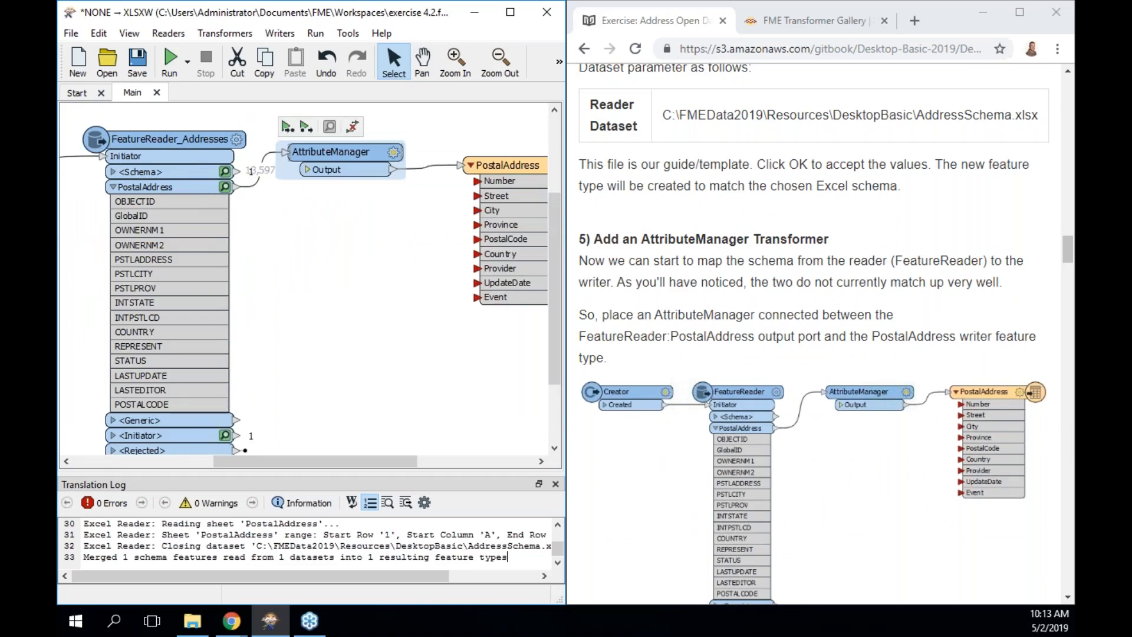
{"action": "double_click", "coordinate": [352, 155]}
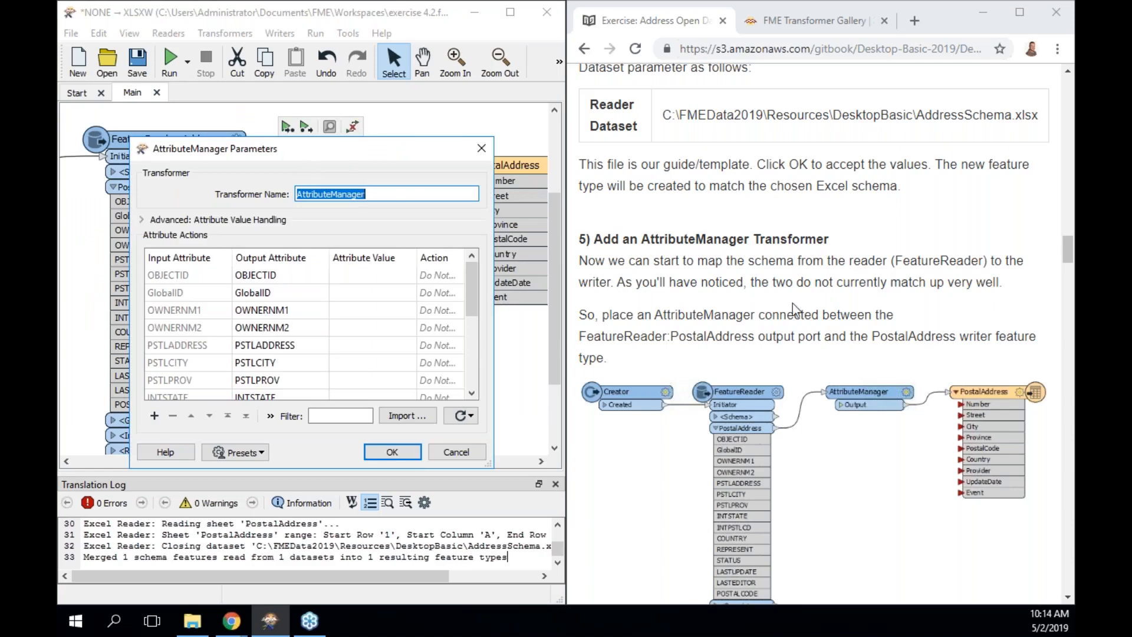
{"action": "scroll", "coordinate": [794, 309], "scroll_direction": "down", "scroll_amount": 1}
{"action": "scroll", "coordinate": [794, 309], "scroll_direction": "down", "scroll_amount": 7}
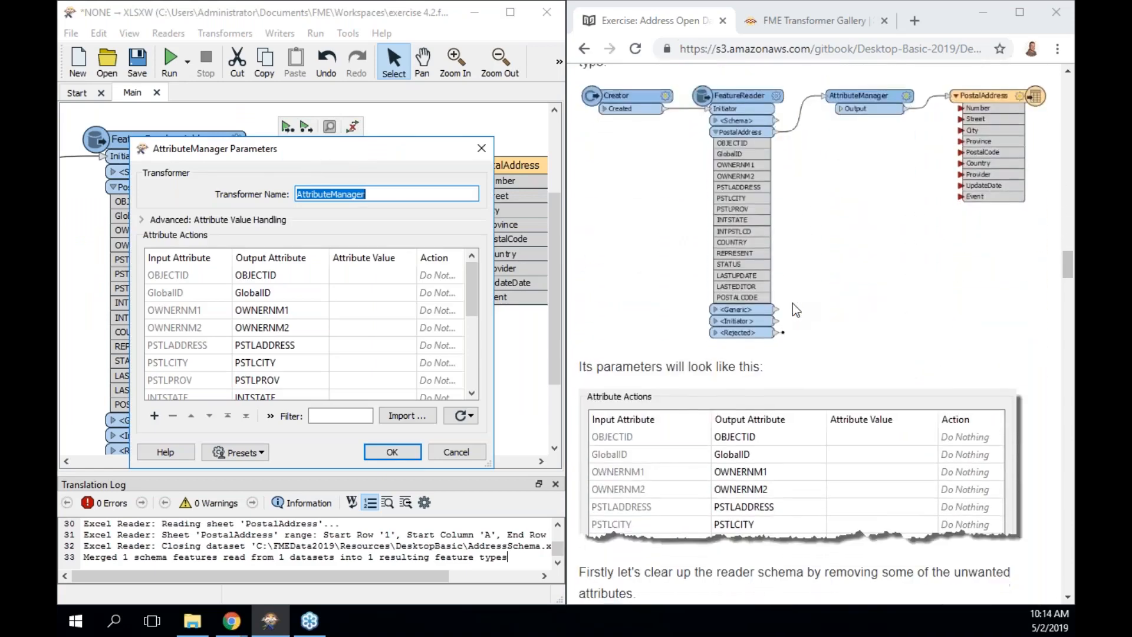
{"action": "scroll", "coordinate": [793, 303], "scroll_direction": "down", "scroll_amount": 3}
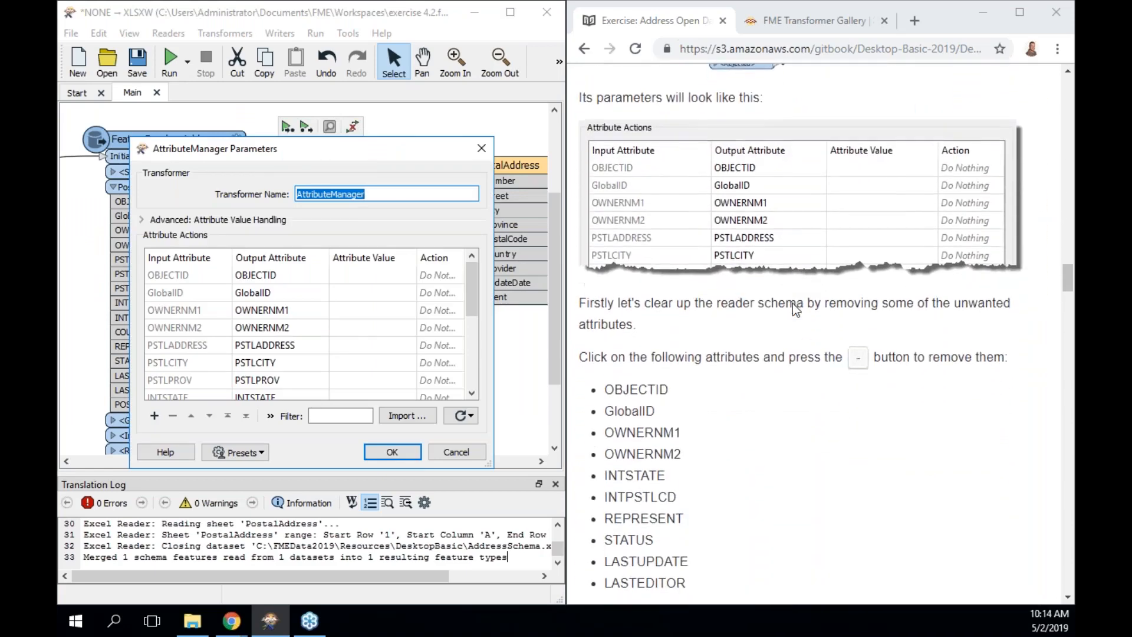
{"action": "scroll", "coordinate": [793, 303], "scroll_direction": "down", "scroll_amount": 1}
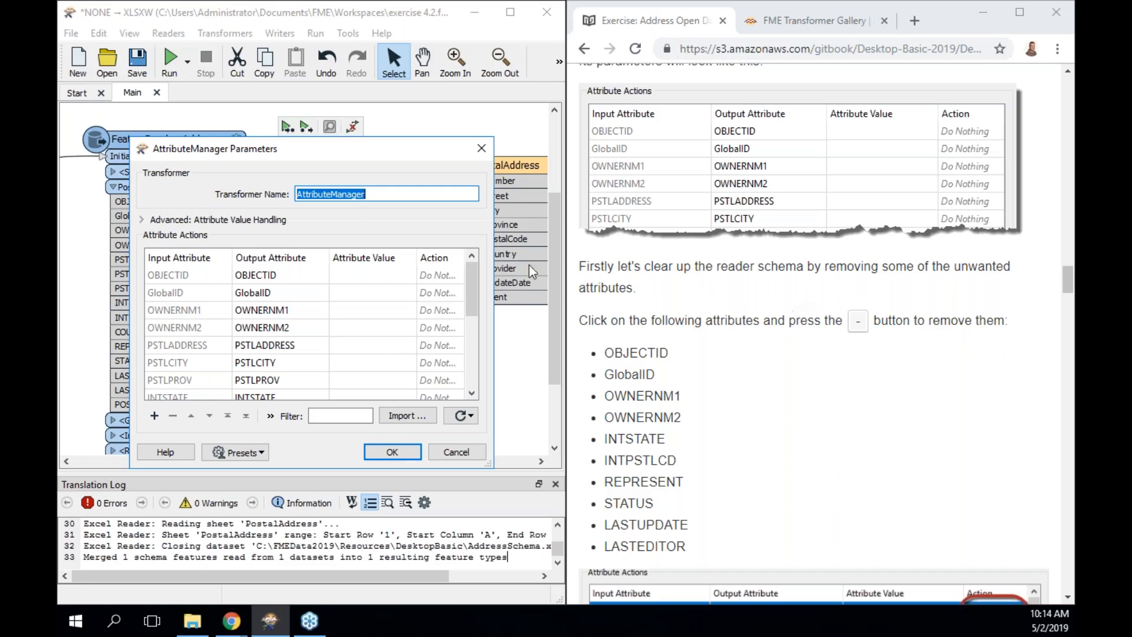
Remove the OBJECTID, GlobalID, OWNERNM1 and OWNERNM2 attributes.
{"action": "left_click", "coordinate": [190, 277]}
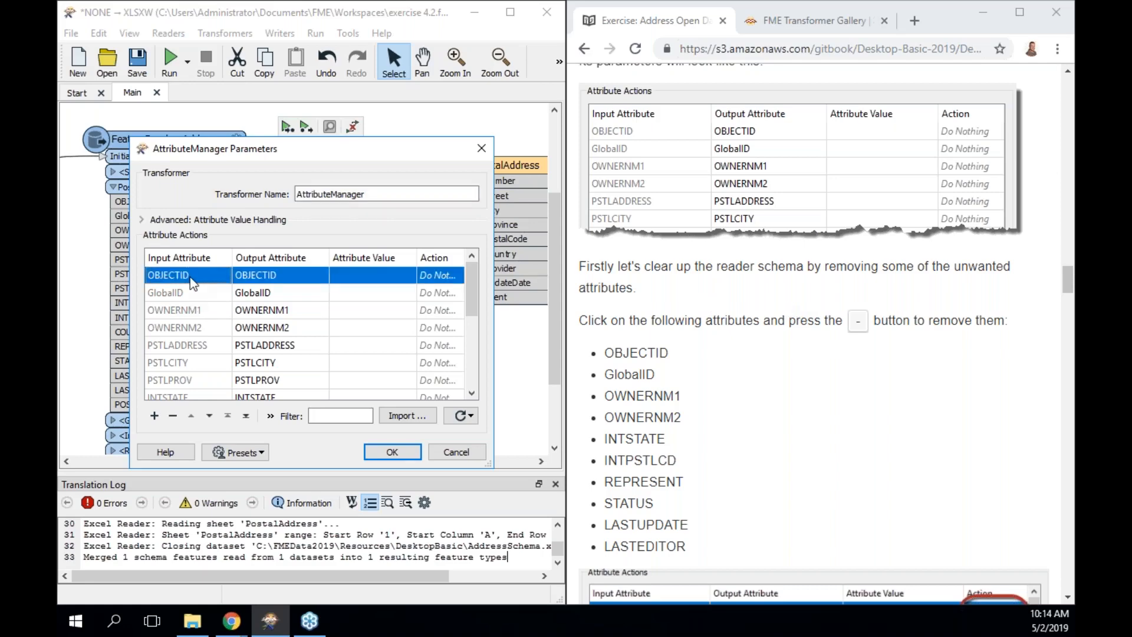
{"action": "key", "text": "shift+Down"}
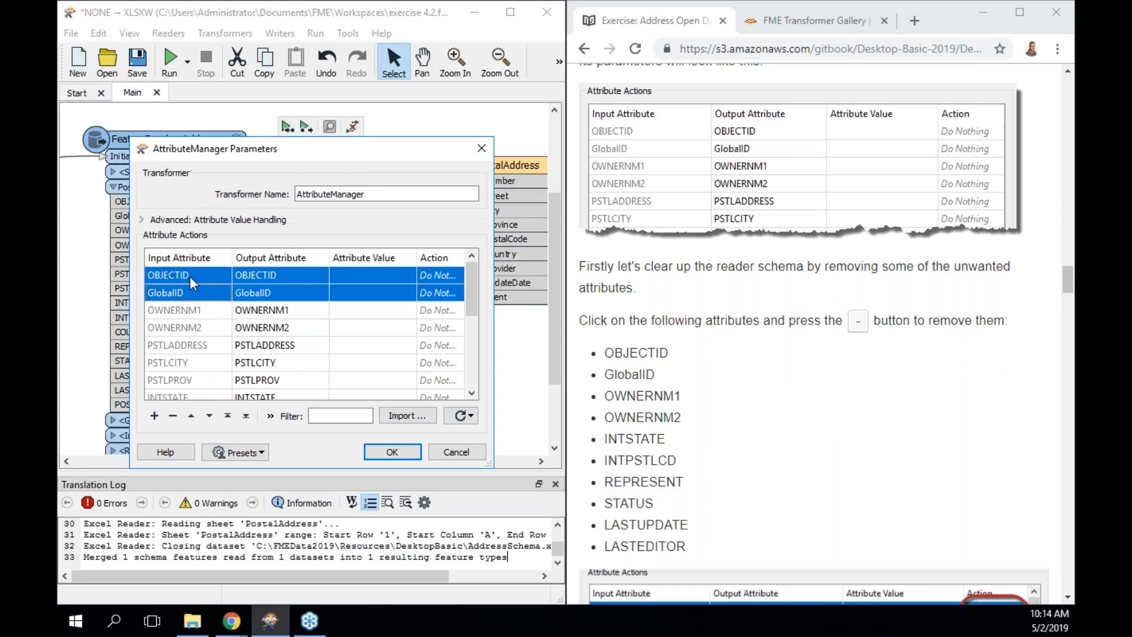
{"action": "key", "text": "shift+Down"}
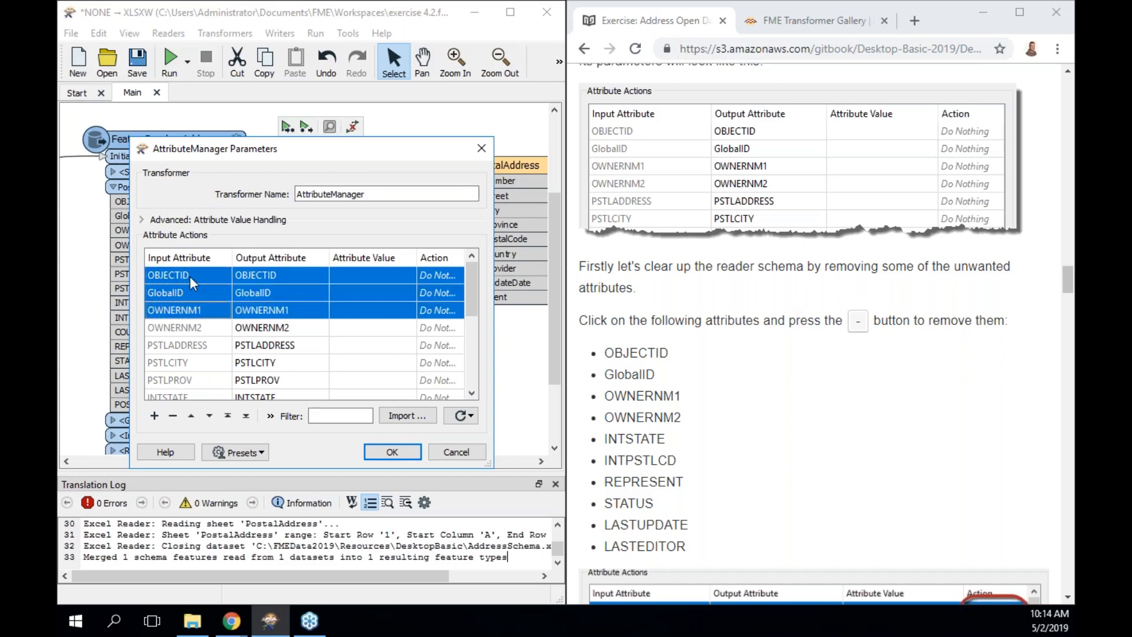
{"action": "key", "text": "shift+Down"}
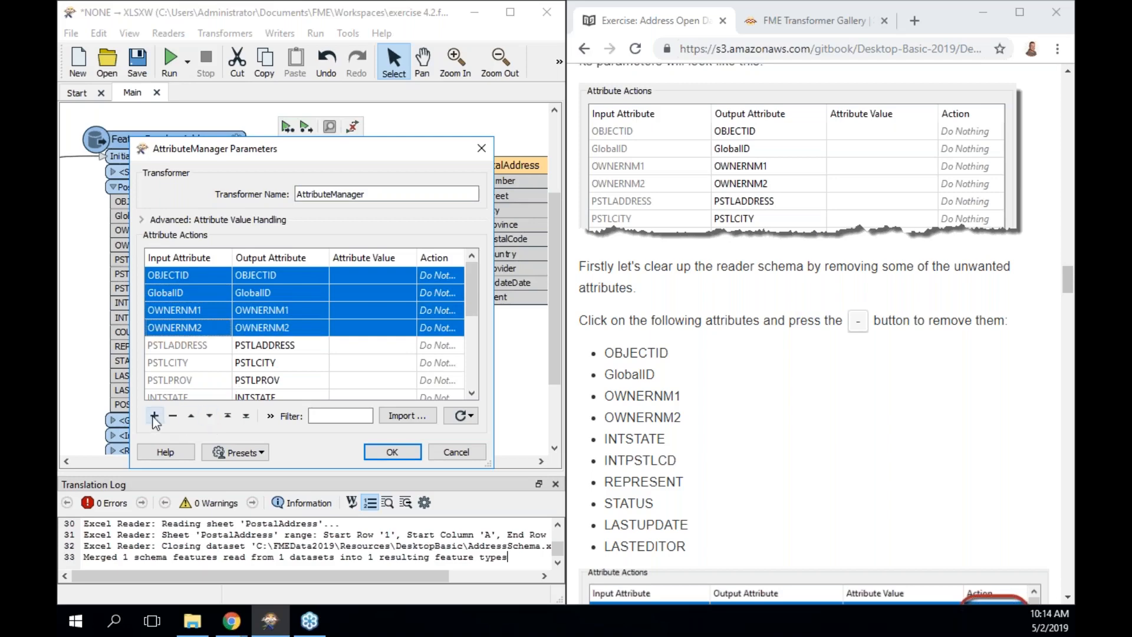
{"action": "left_click", "coordinate": [174, 417]}
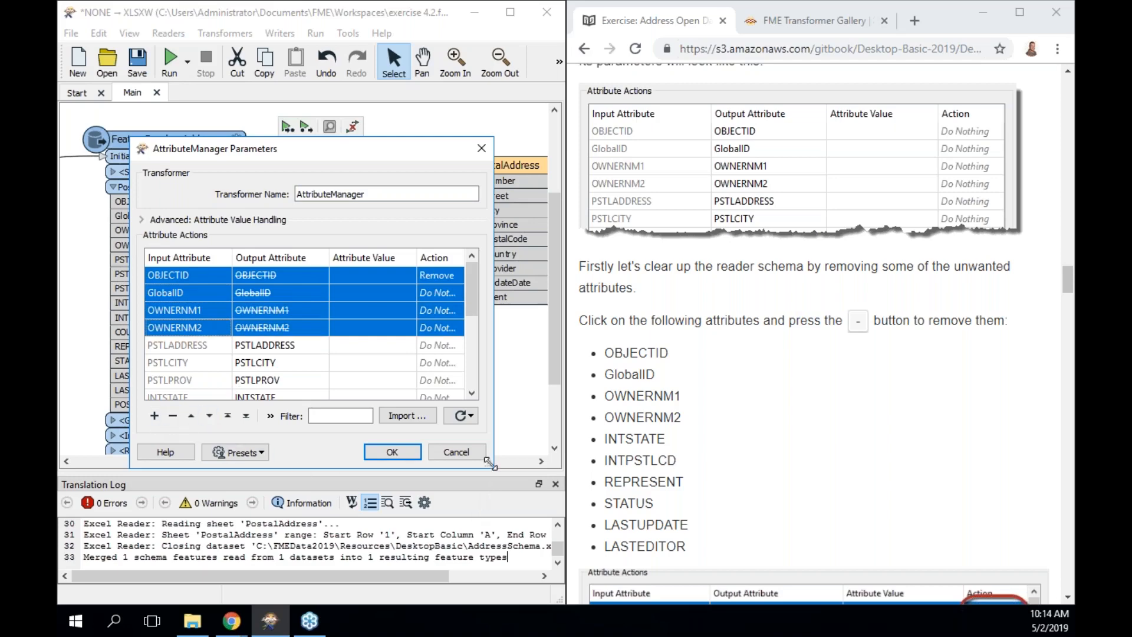
Enlarge the parameters window and remove INTSTATE and INTPSTLCD.
{"action": "left_click_drag", "start_coordinate": [490, 466], "coordinate": [492, 574]}
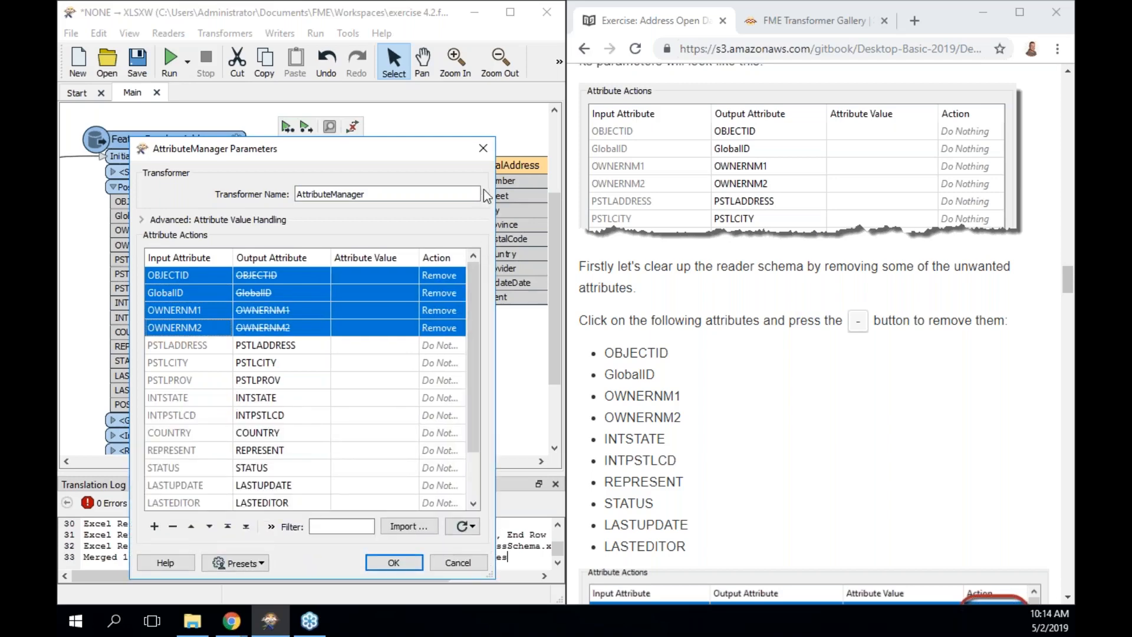
{"action": "left_click_drag", "start_coordinate": [449, 150], "coordinate": [420, 54]}
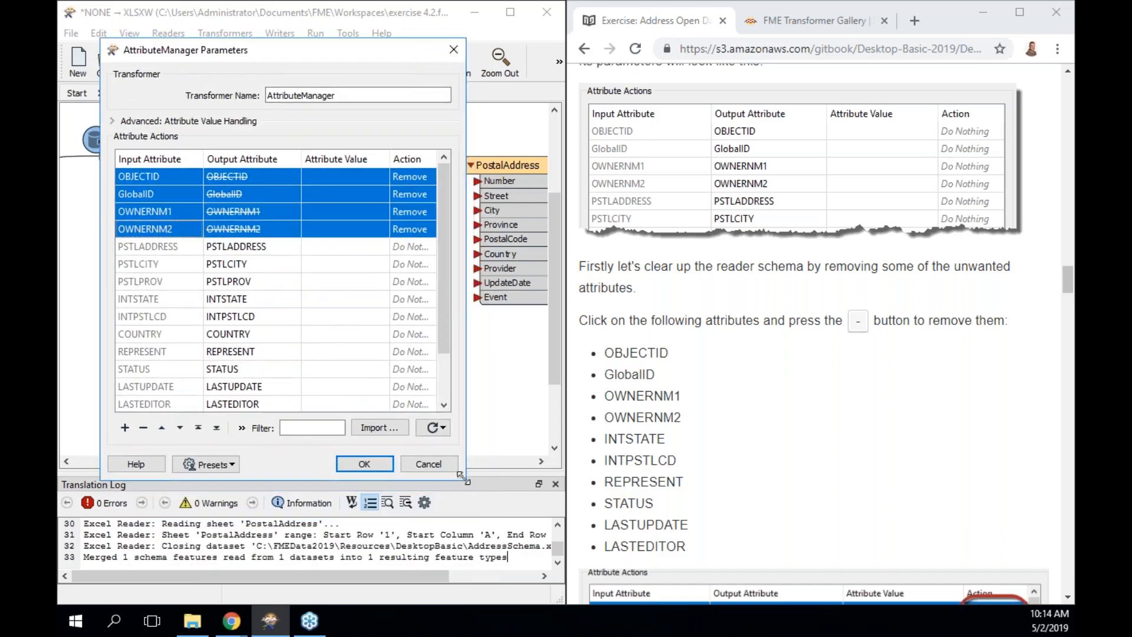
{"action": "left_click_drag", "start_coordinate": [472, 483], "coordinate": [503, 533]}
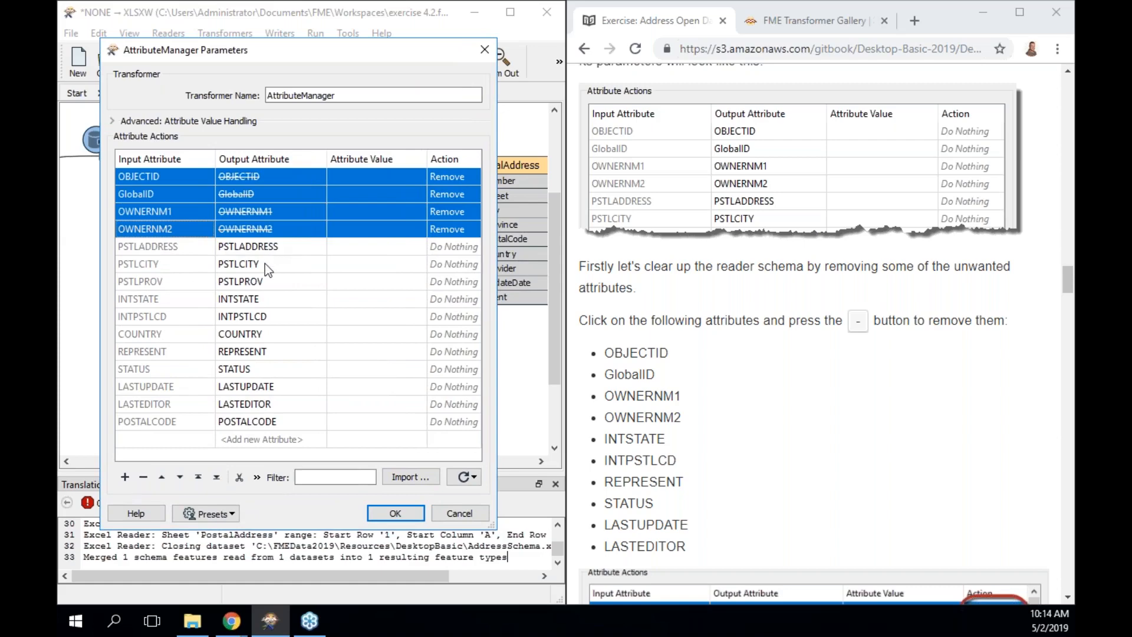
{"action": "left_click", "coordinate": [210, 303]}
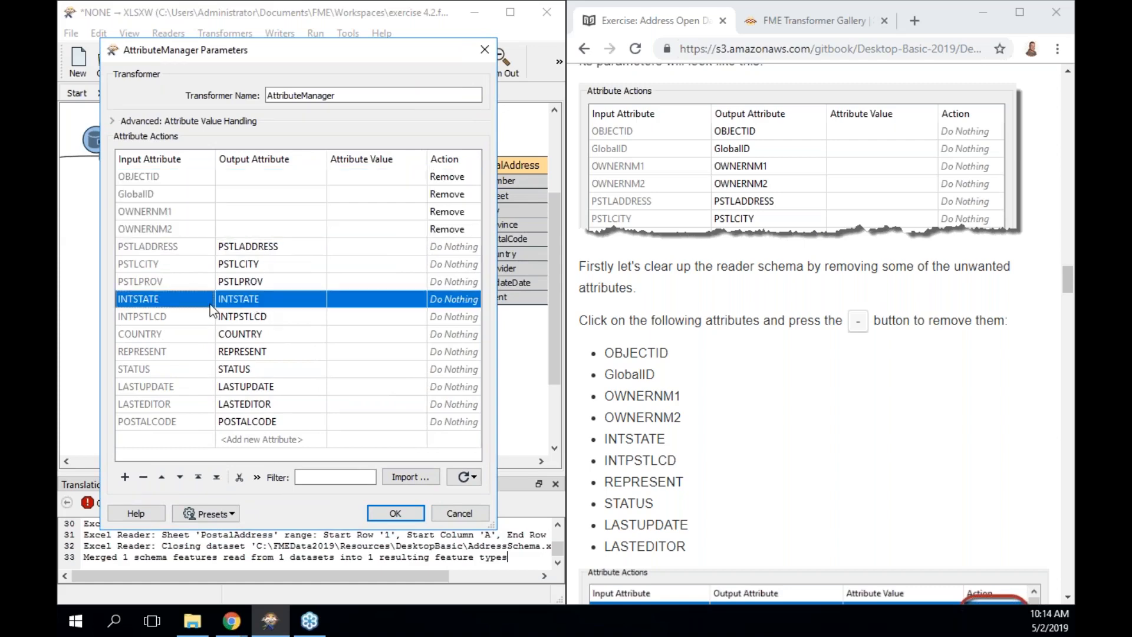
{"action": "key", "text": "shift+Down"}
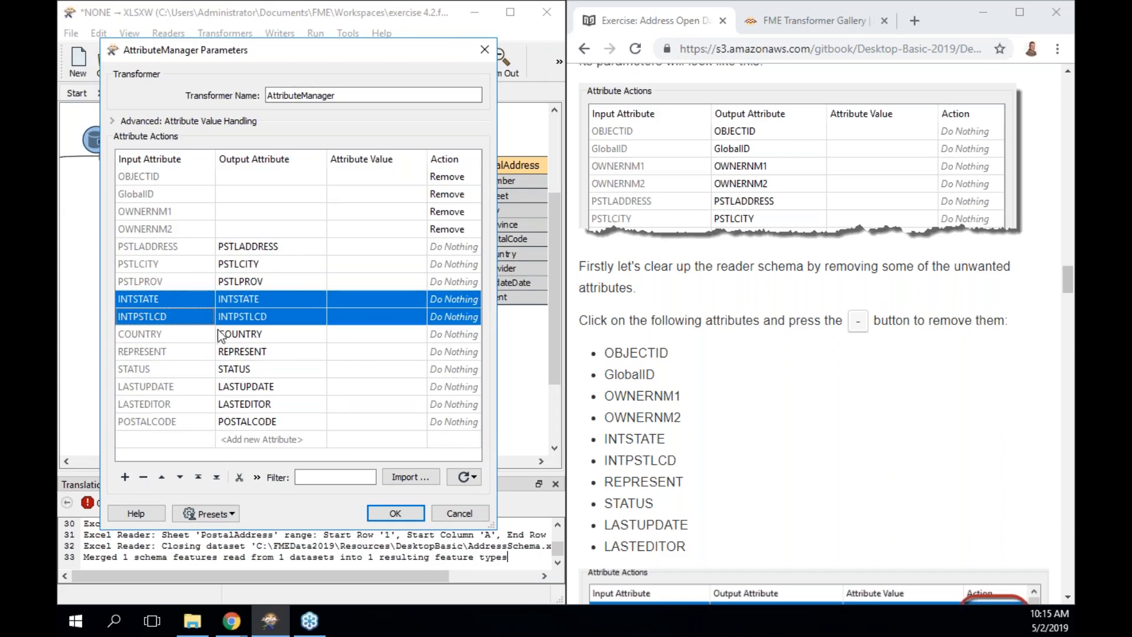
{"action": "left_click", "coordinate": [143, 477]}
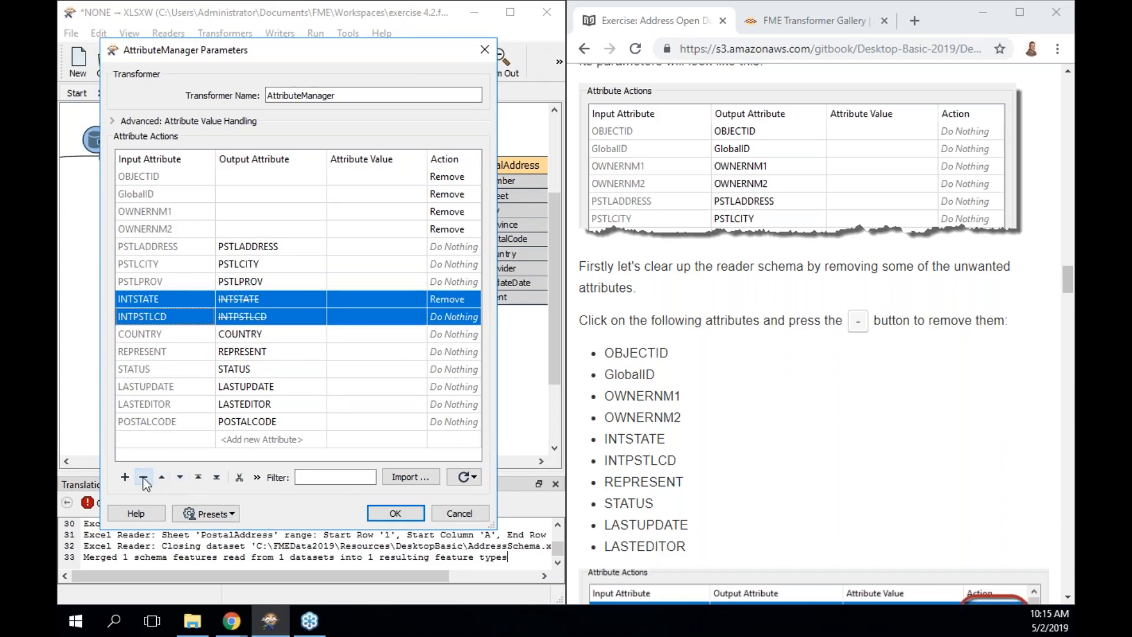
Remove REPRESENT, STATUS, LASTUPDATE and LASTEDITOR, then confirm the AttributeManager settings.
{"action": "left_click", "coordinate": [174, 353]}
{"action": "key", "text": "shift+Down"}
{"action": "key", "text": "shift+Down"}
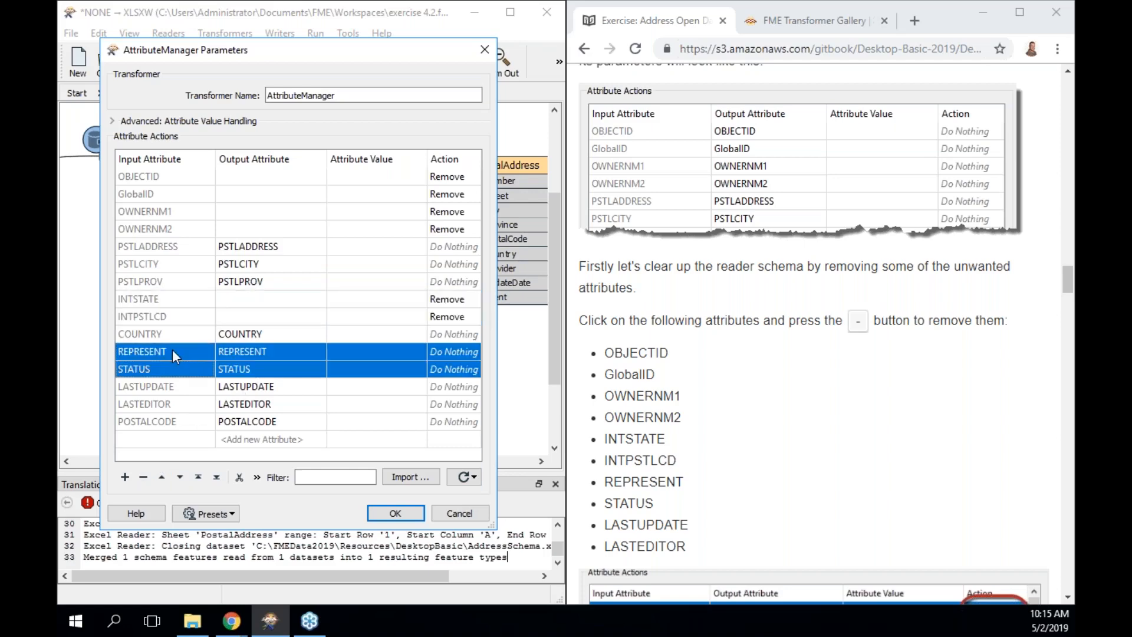
{"action": "key", "text": "shift+Down"}
{"action": "key", "text": "shift+Down"}
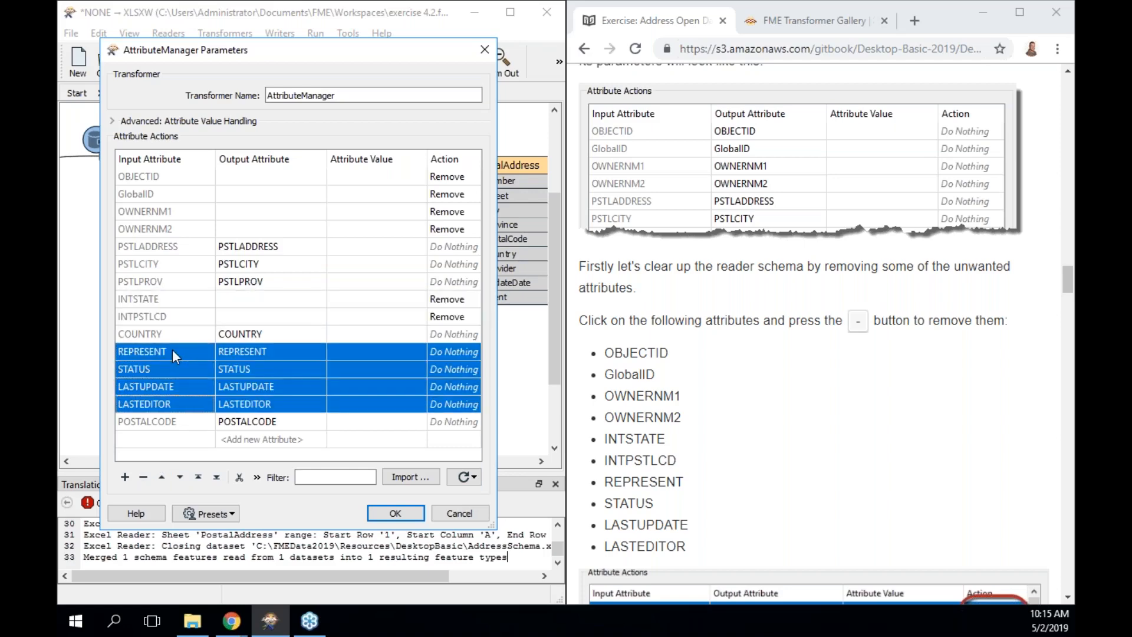
{"action": "key", "text": "shift+Up"}
{"action": "left_click", "coordinate": [143, 476]}
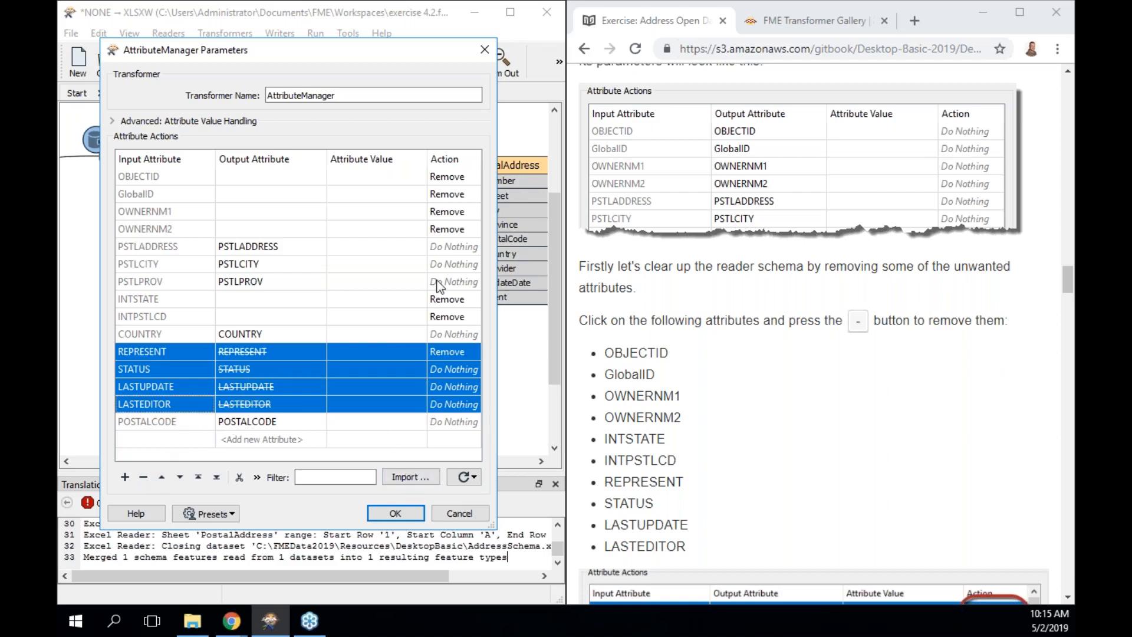
{"action": "left_click", "coordinate": [394, 513]}
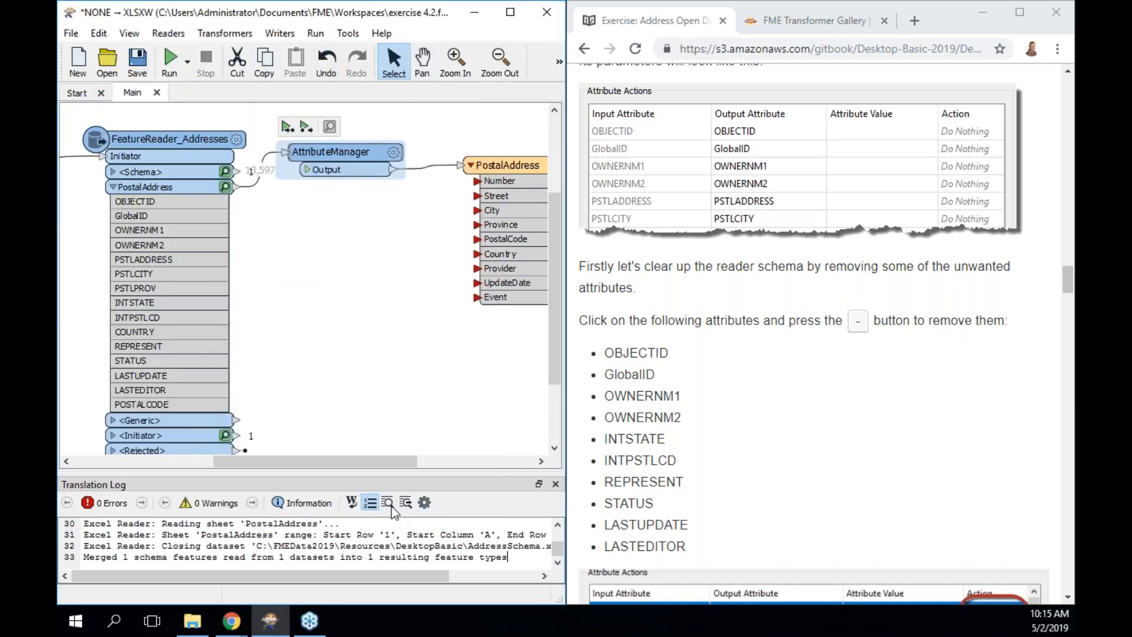
Expand the AttributeManager's Output port to show remaining attributes, then reopen its parameters.
{"action": "left_click", "coordinate": [305, 170]}
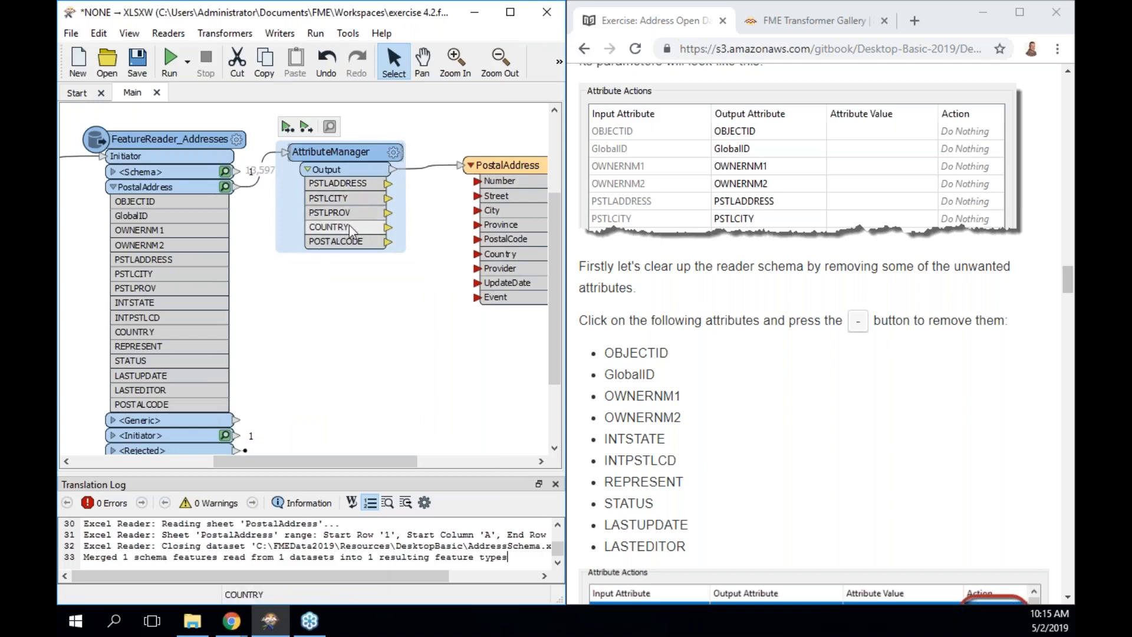
{"action": "mouse_move", "coordinate": [357, 155]}
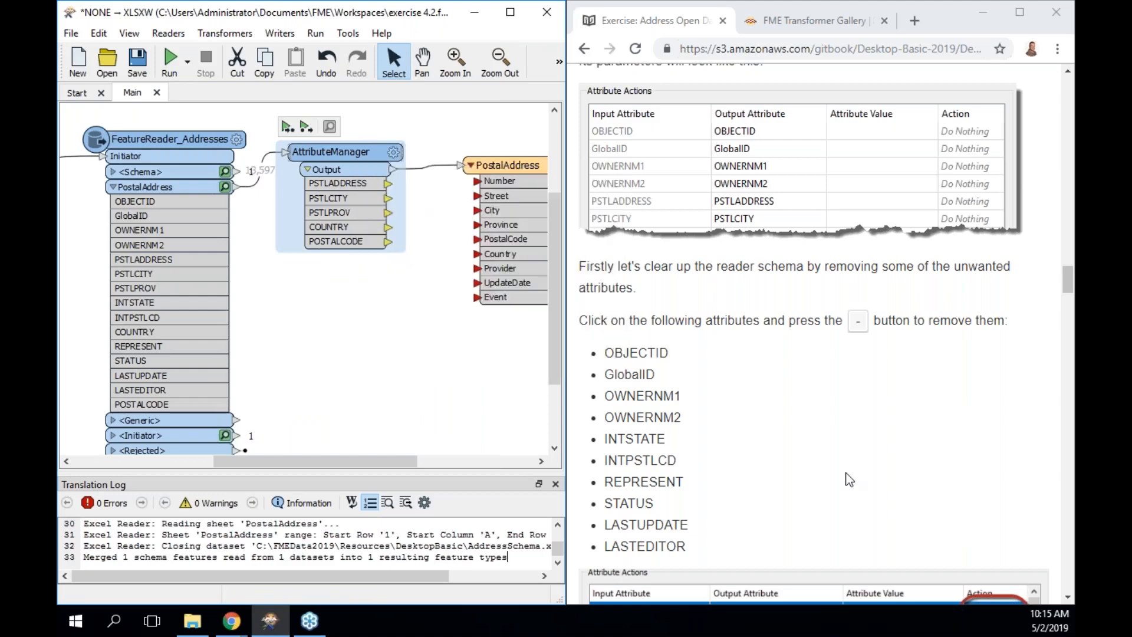
{"action": "scroll", "coordinate": [848, 479], "scroll_direction": "down", "scroll_amount": 4}
{"action": "scroll", "coordinate": [847, 479], "scroll_direction": "down", "scroll_amount": 6}
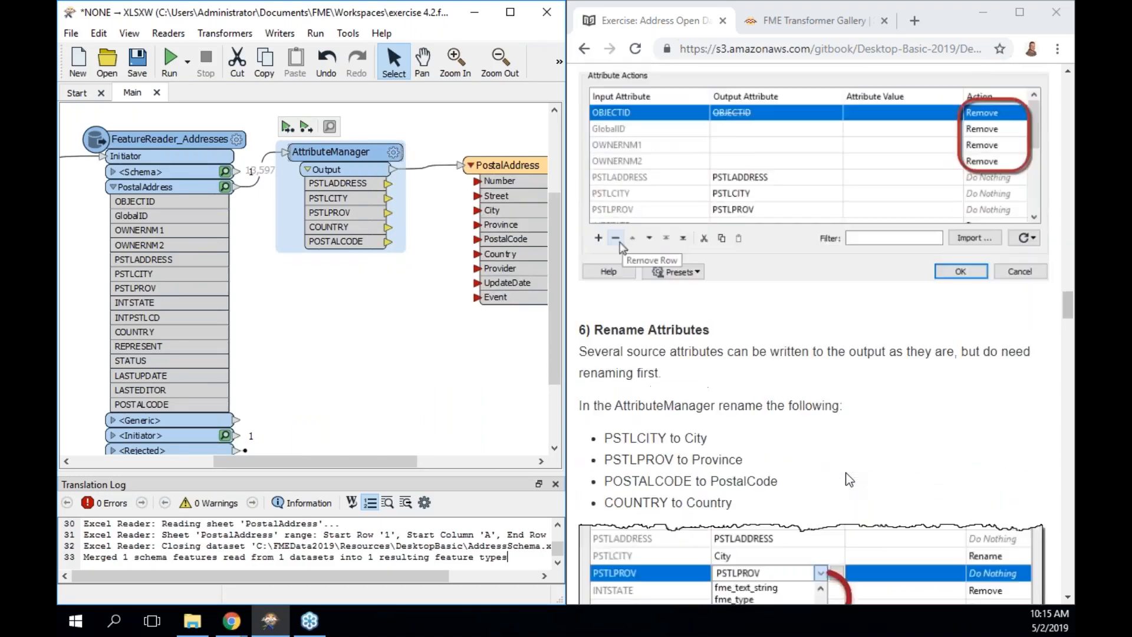
{"action": "scroll", "coordinate": [847, 478], "scroll_direction": "down", "scroll_amount": 2}
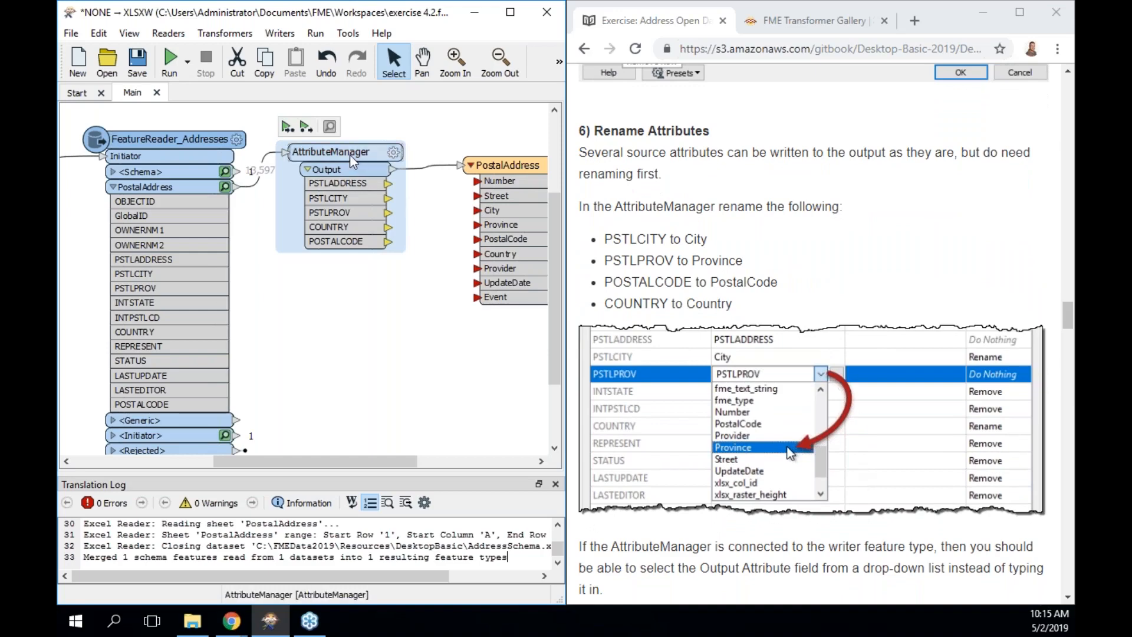
{"action": "double_click", "coordinate": [330, 151]}
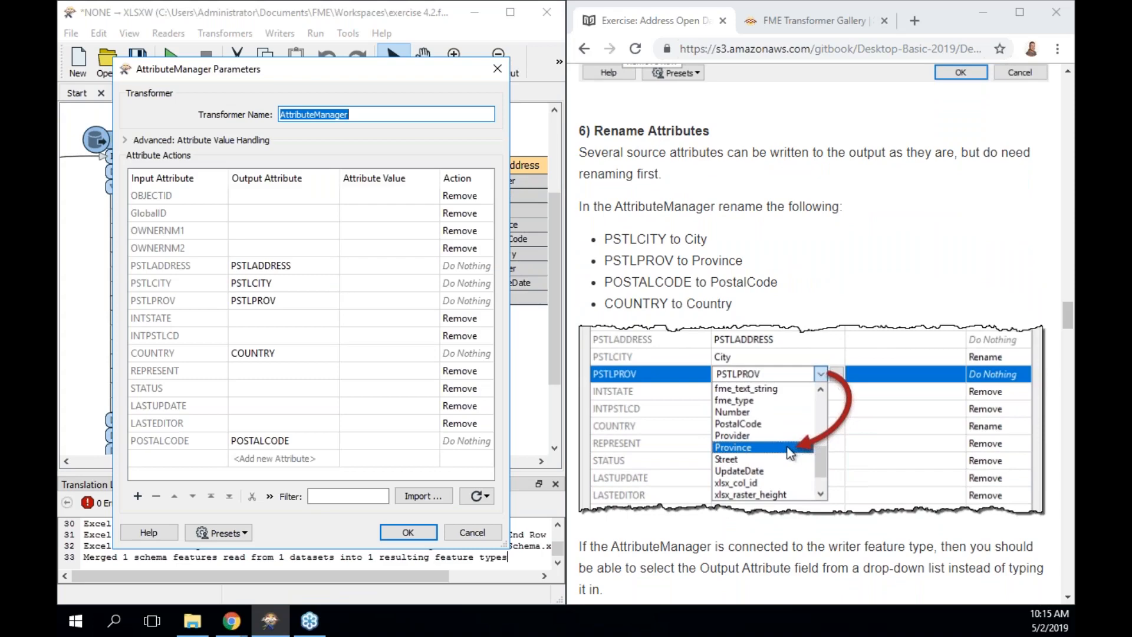
Rename PSTLCITY to City and PSTLPROV to Province in the AttributeManager.
{"action": "left_click", "coordinate": [293, 268]}
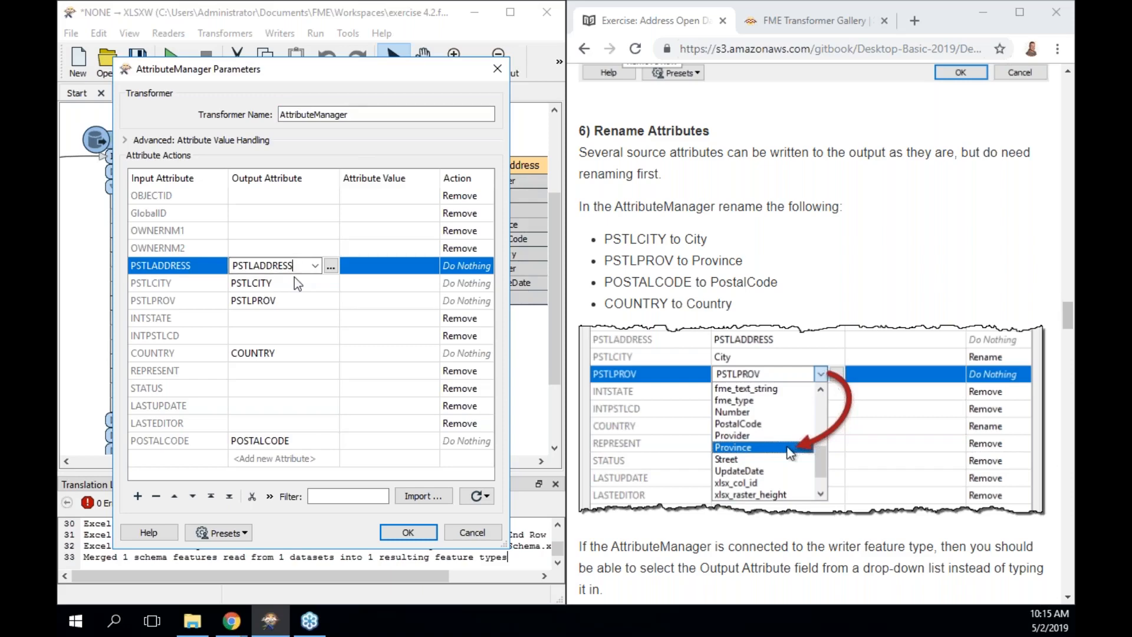
{"action": "left_click_drag", "start_coordinate": [338, 73], "coordinate": [279, 75]}
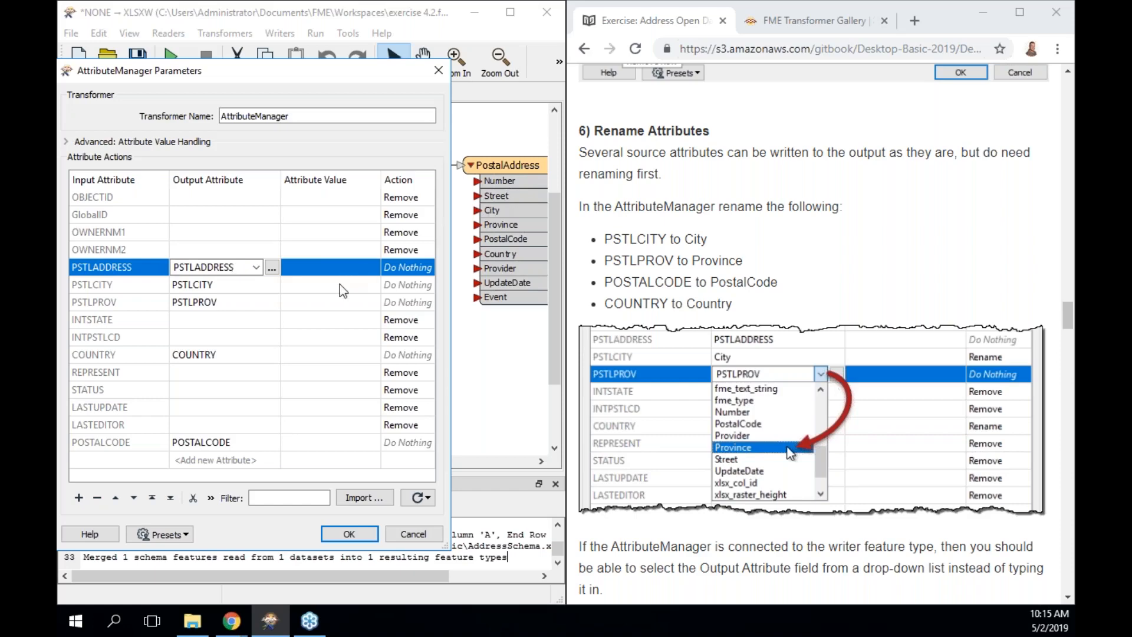
{"action": "left_click", "coordinate": [233, 284]}
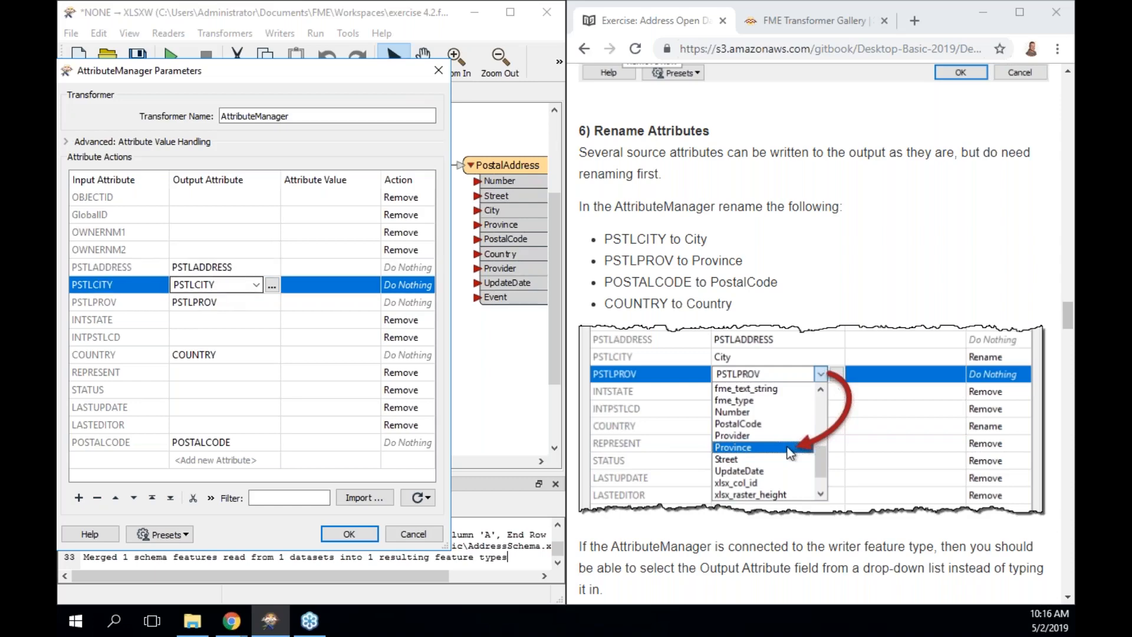
{"action": "left_click", "coordinate": [256, 285]}
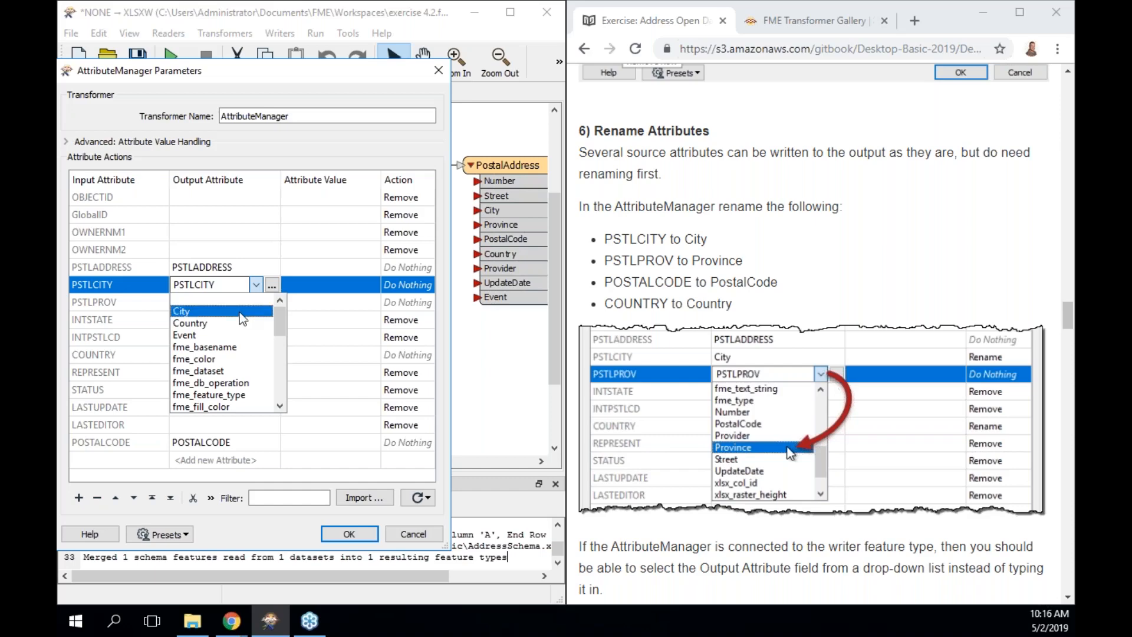
{"action": "left_click", "coordinate": [240, 314]}
{"action": "left_click", "coordinate": [264, 304]}
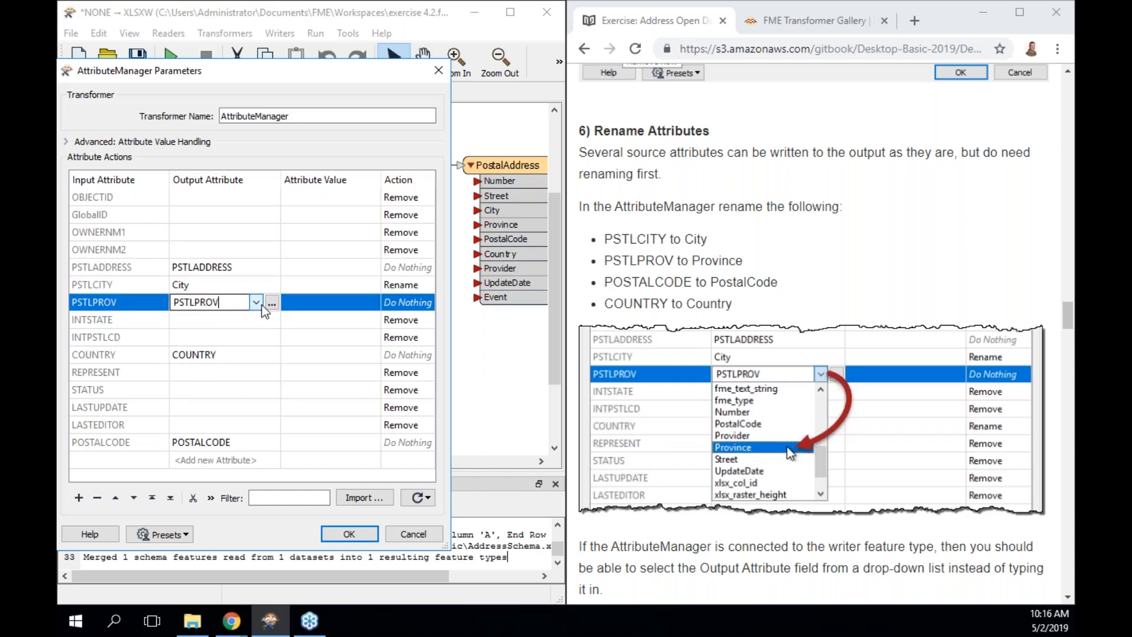
{"action": "left_click", "coordinate": [258, 304]}
{"action": "left_click_drag", "start_coordinate": [278, 346], "coordinate": [280, 404]}
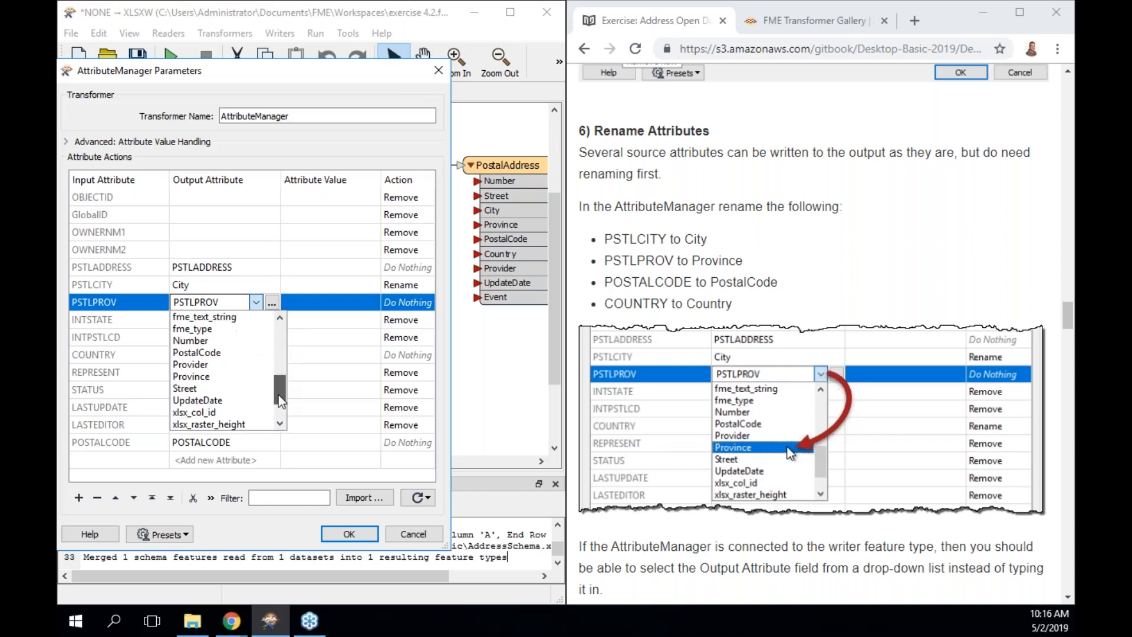
{"action": "left_click", "coordinate": [224, 376]}
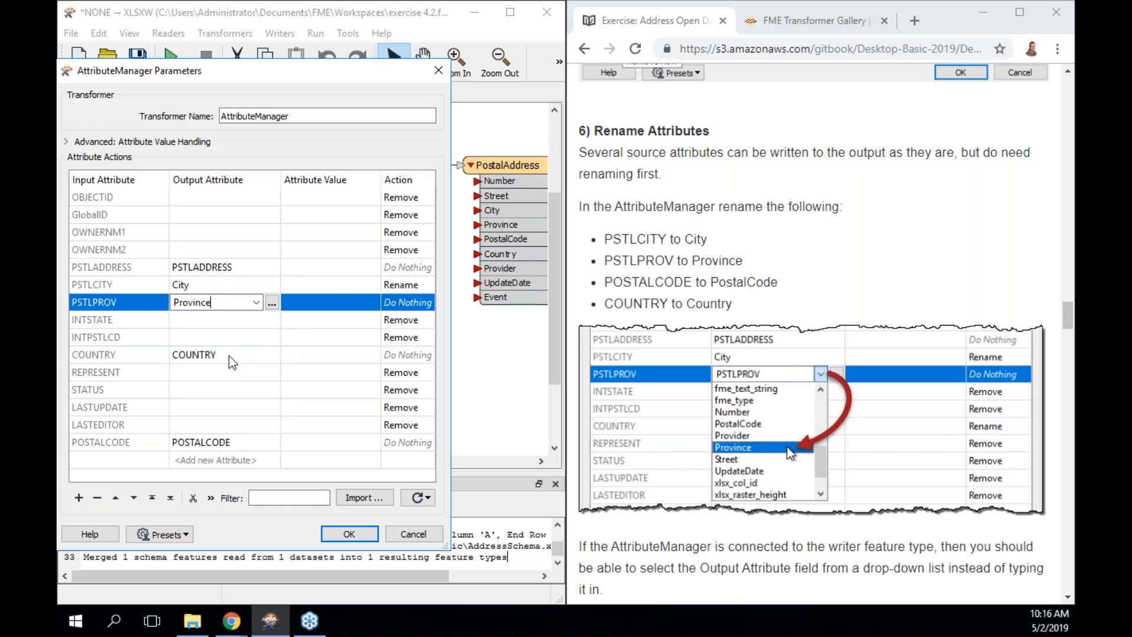
Rename COUNTRY to Country and POSTALCODE to PostalCode, then apply the changes.
{"action": "left_click", "coordinate": [228, 356]}
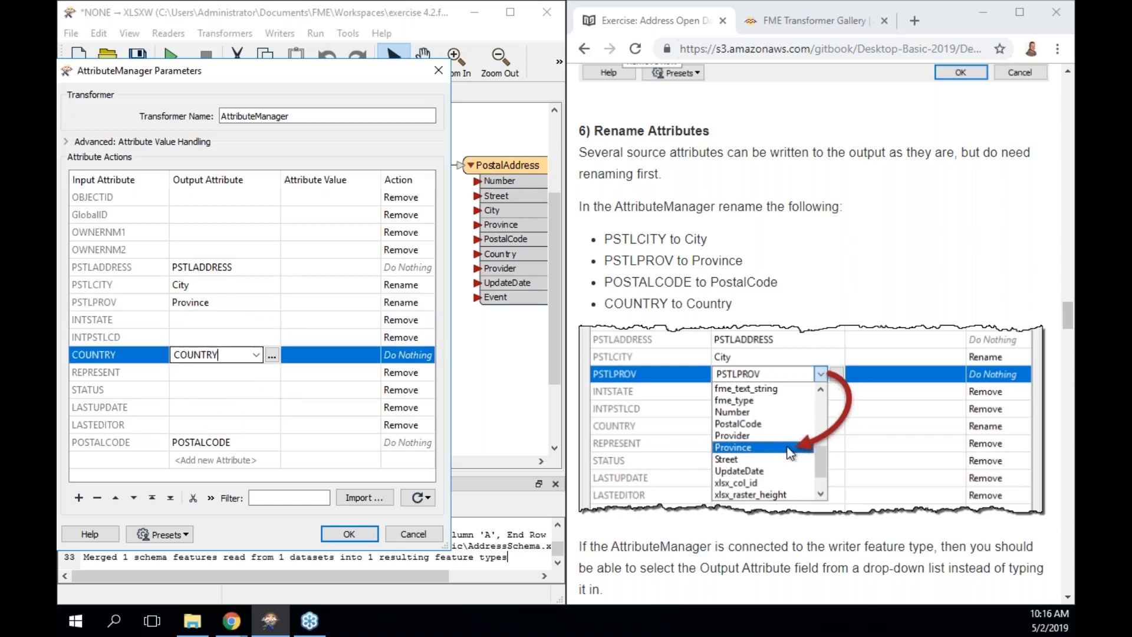
{"action": "left_click", "coordinate": [256, 354]}
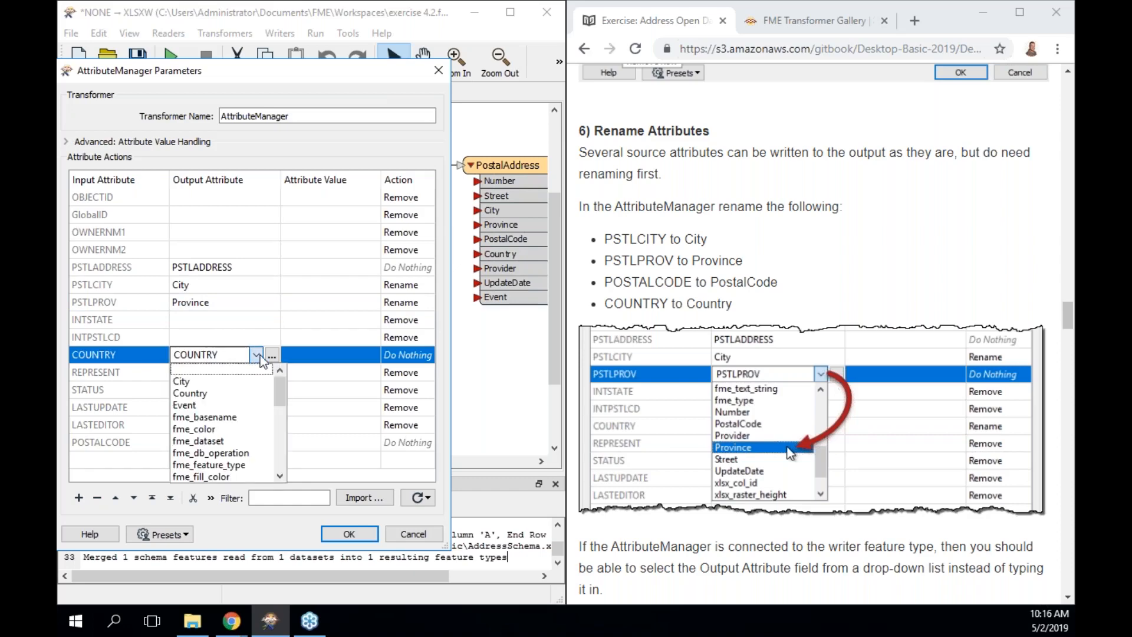
{"action": "left_click", "coordinate": [234, 394]}
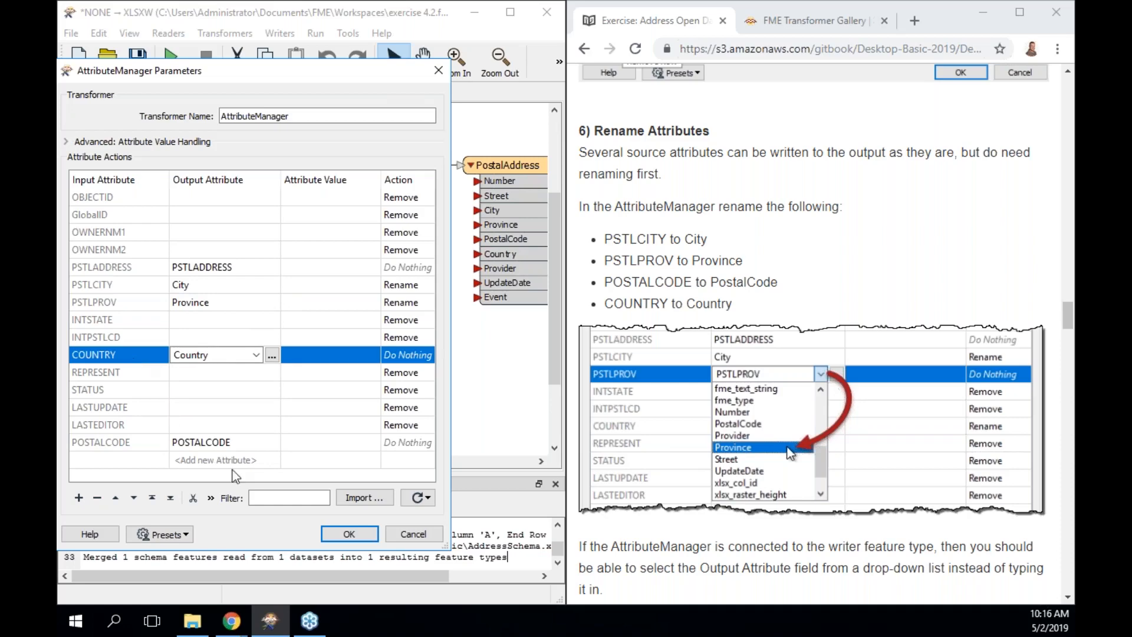
{"action": "left_click", "coordinate": [243, 443]}
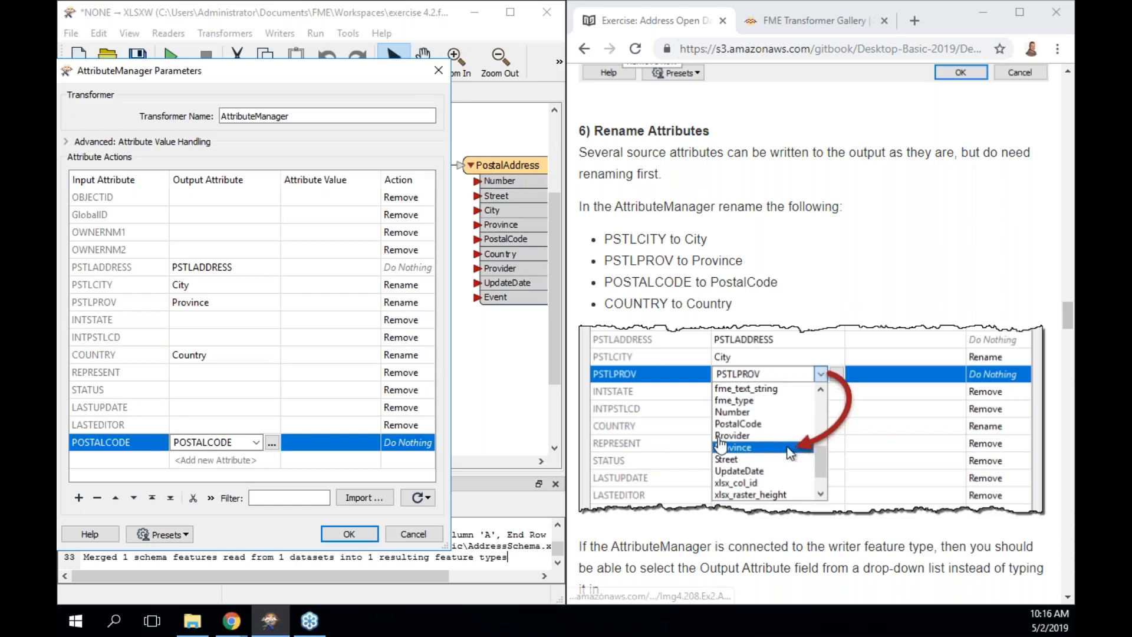
{"action": "left_click", "coordinate": [256, 442]}
{"action": "left_click_drag", "start_coordinate": [280, 482], "coordinate": [280, 541]}
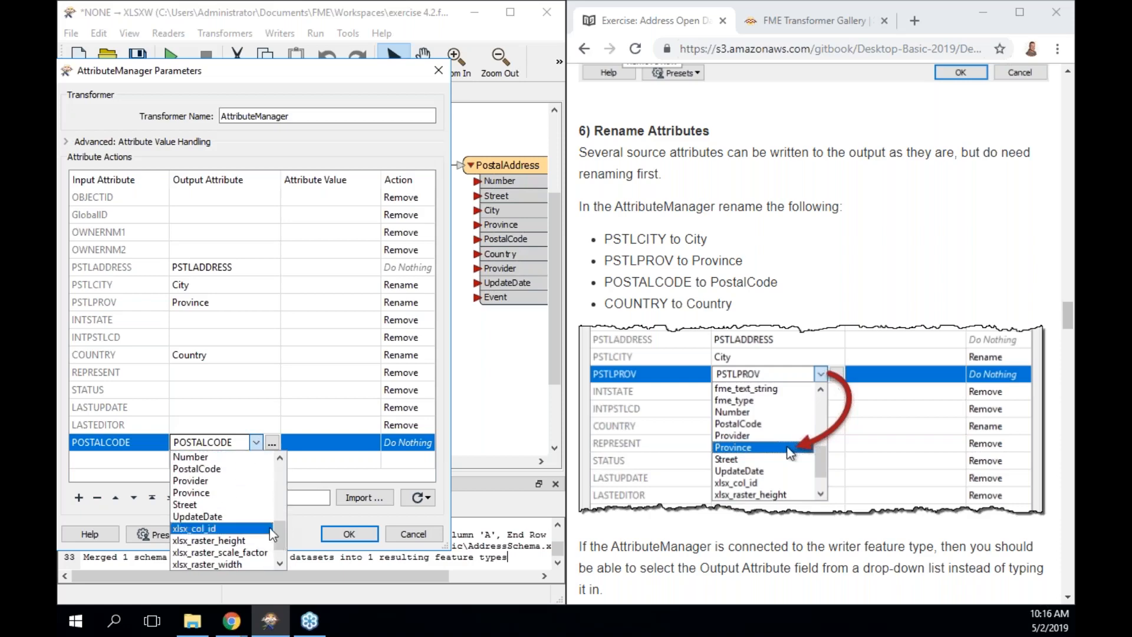
{"action": "left_click", "coordinate": [197, 468]}
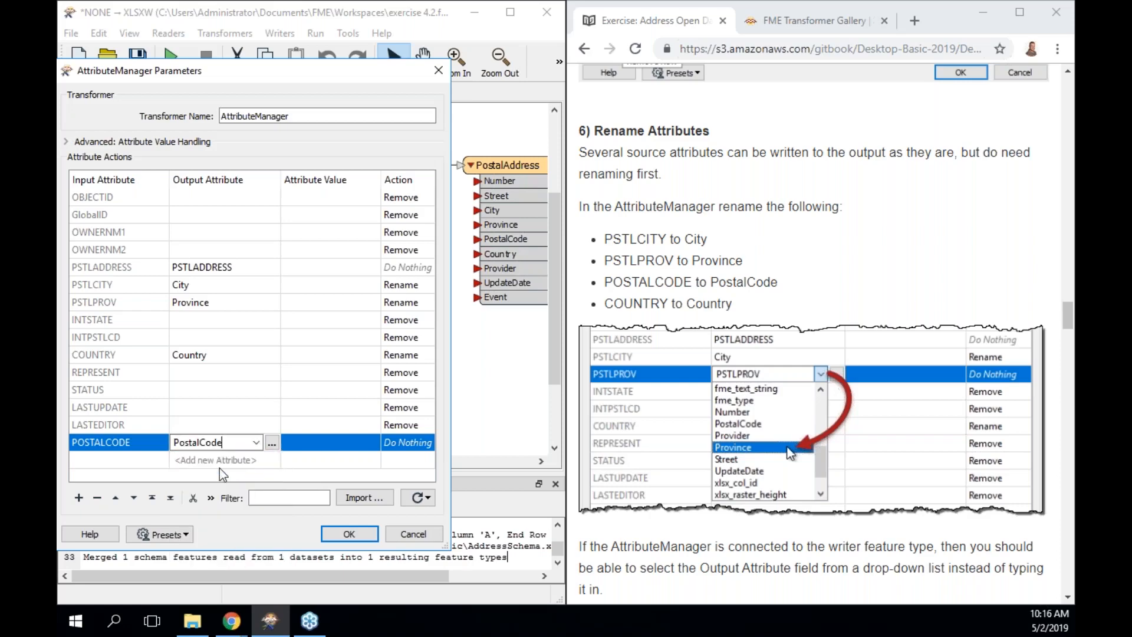
{"action": "left_click", "coordinate": [350, 534]}
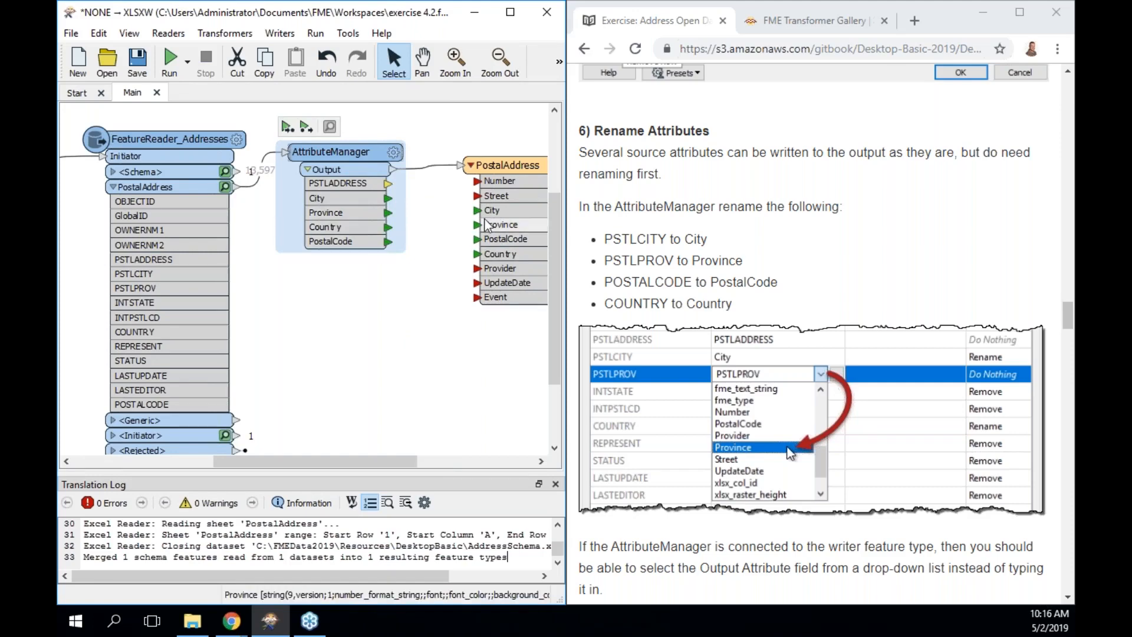
Reopen the AttributeManager parameters showing the ten removals and four renames.
{"action": "scroll", "coordinate": [795, 344], "scroll_direction": "down", "scroll_amount": 7}
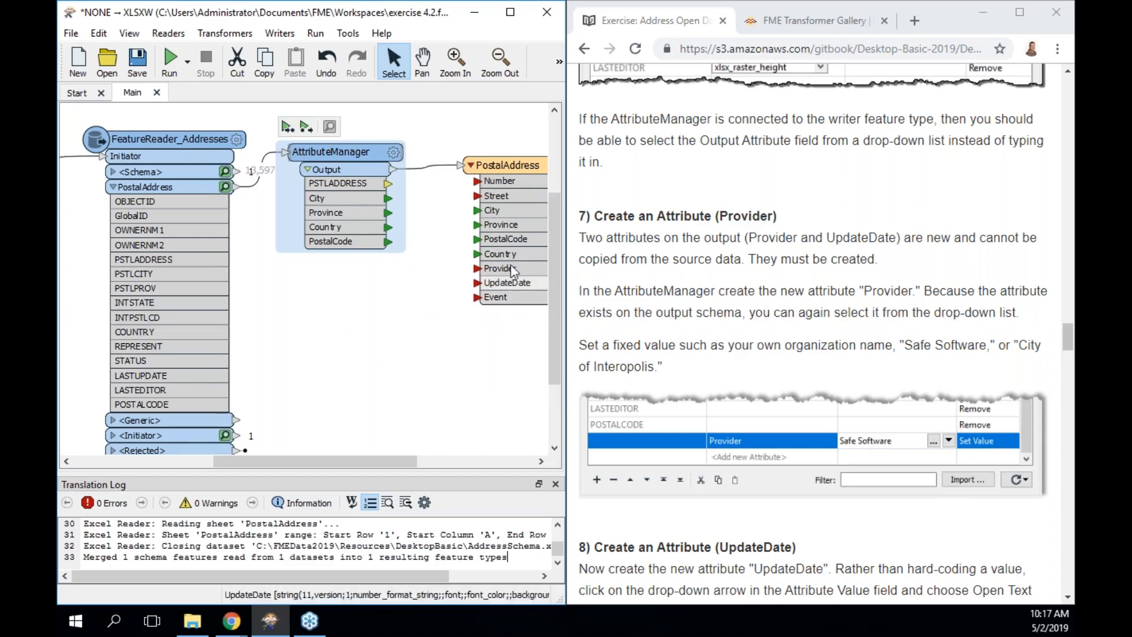
{"action": "mouse_move", "coordinate": [363, 156]}
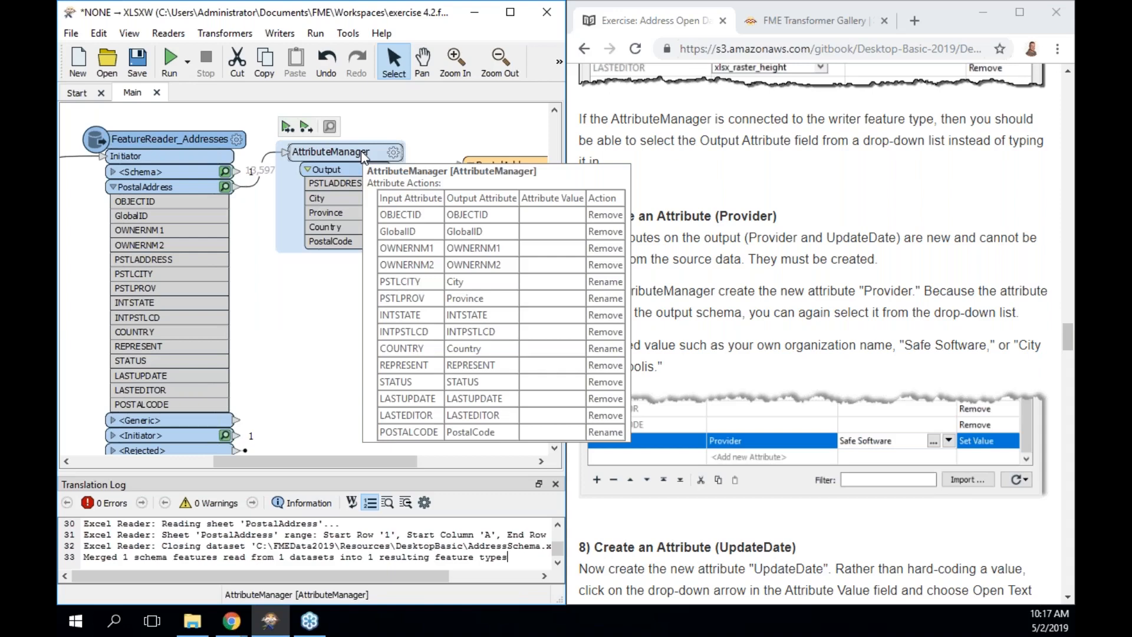
{"action": "double_click", "coordinate": [362, 153]}
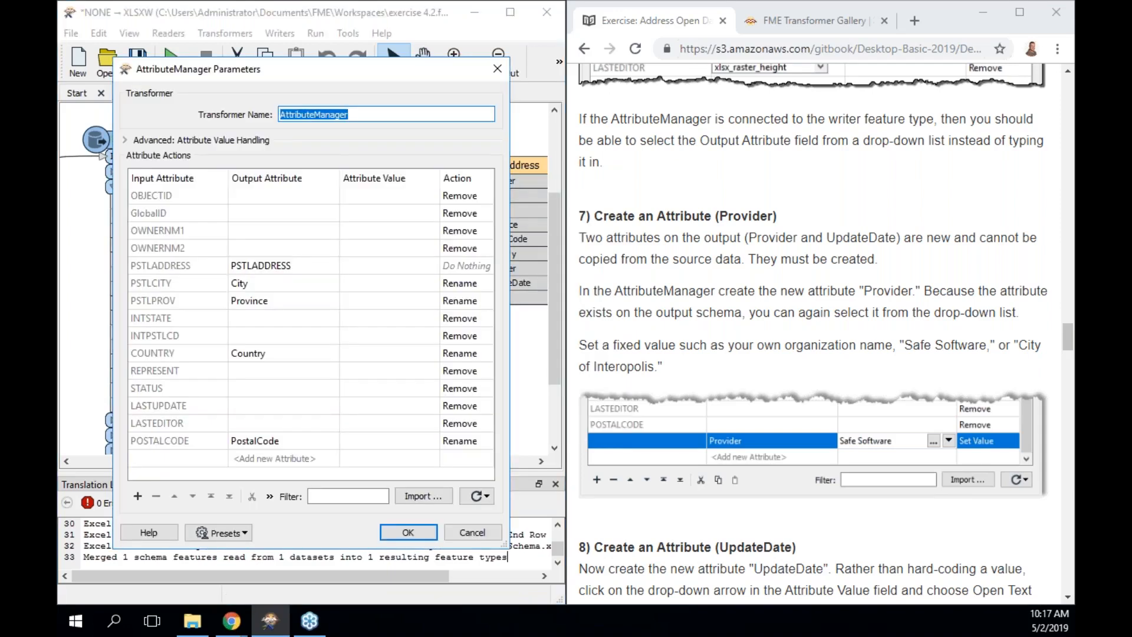
Add a Provider attribute whose value is the provider contact's full name.
{"action": "left_click", "coordinate": [322, 460]}
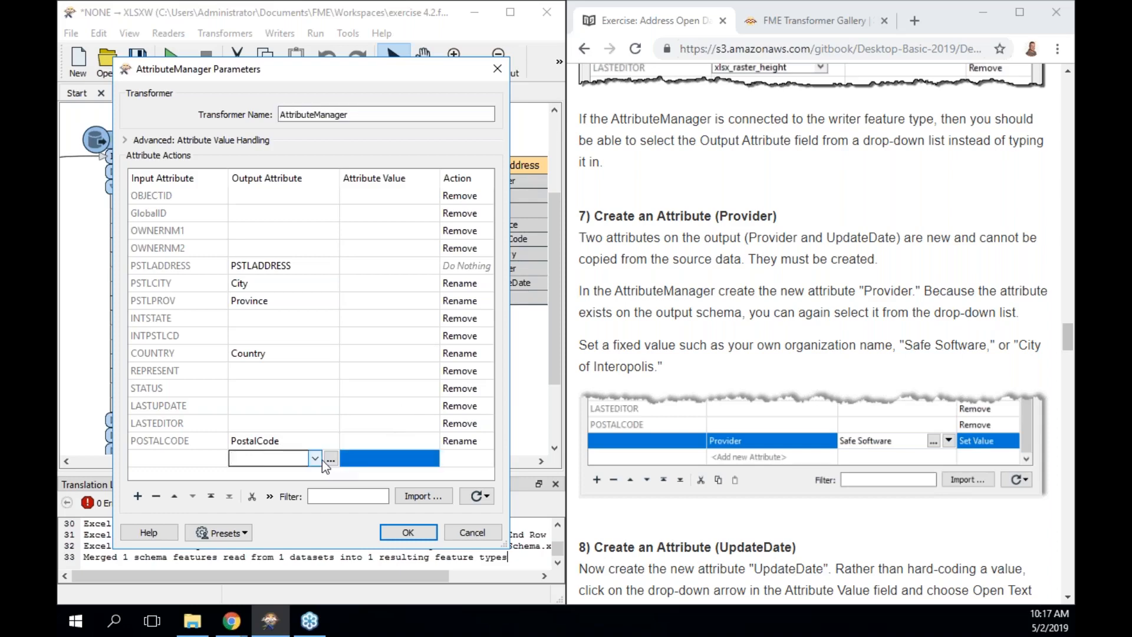
{"action": "type", "text": "Pro"}
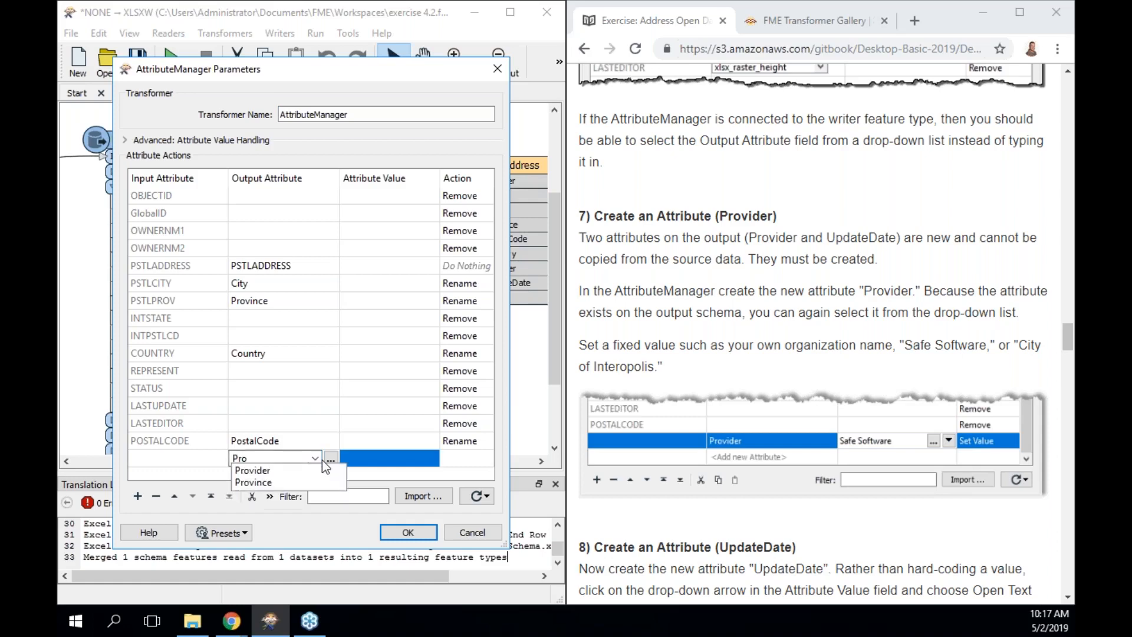
{"action": "type", "text": "vider"}
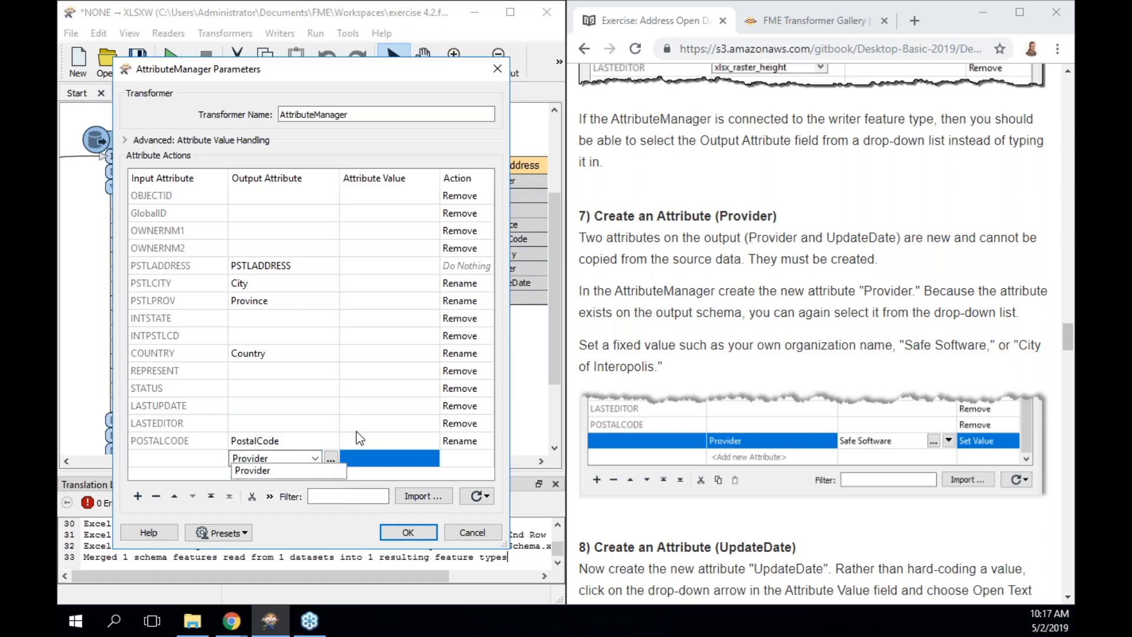
{"action": "left_click", "coordinate": [415, 458]}
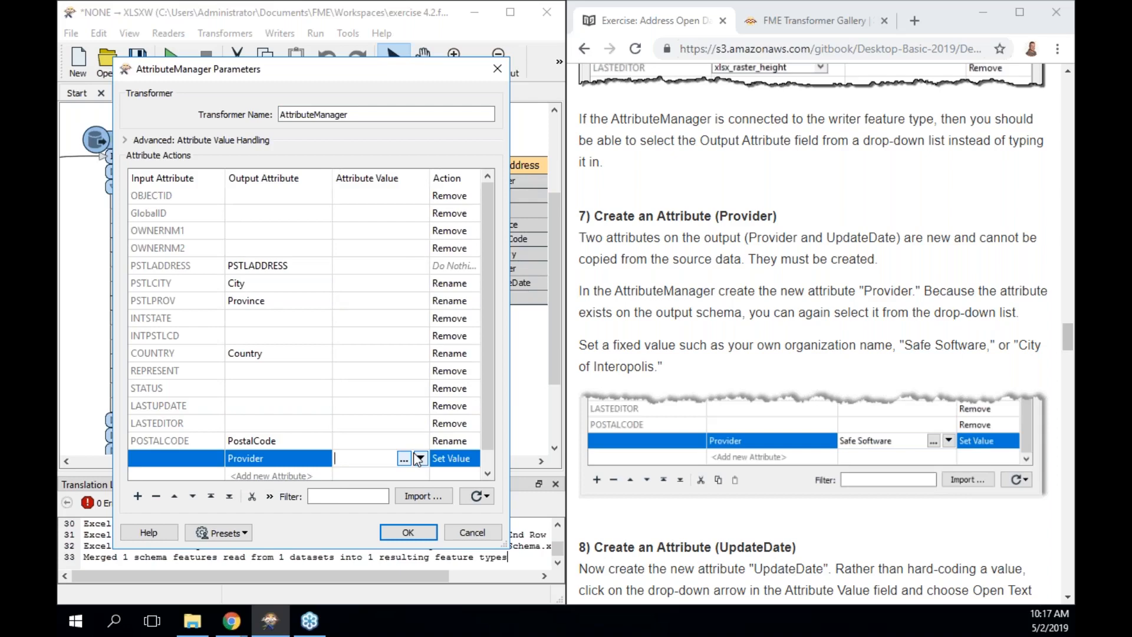
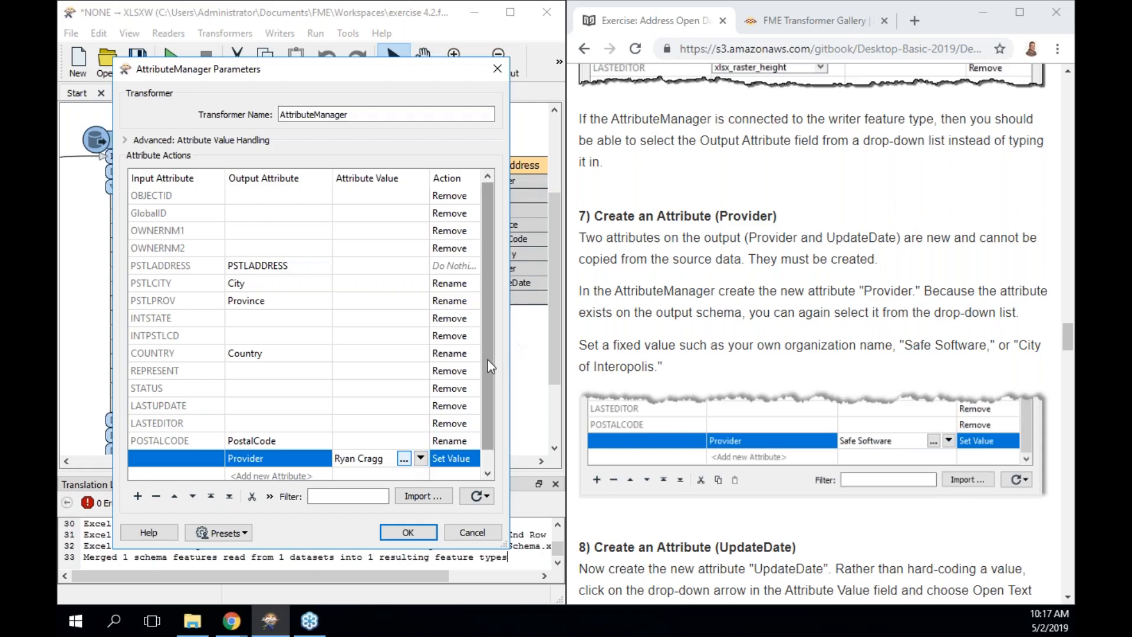
{"action": "left_click_drag", "start_coordinate": [486, 359], "coordinate": [481, 422]}
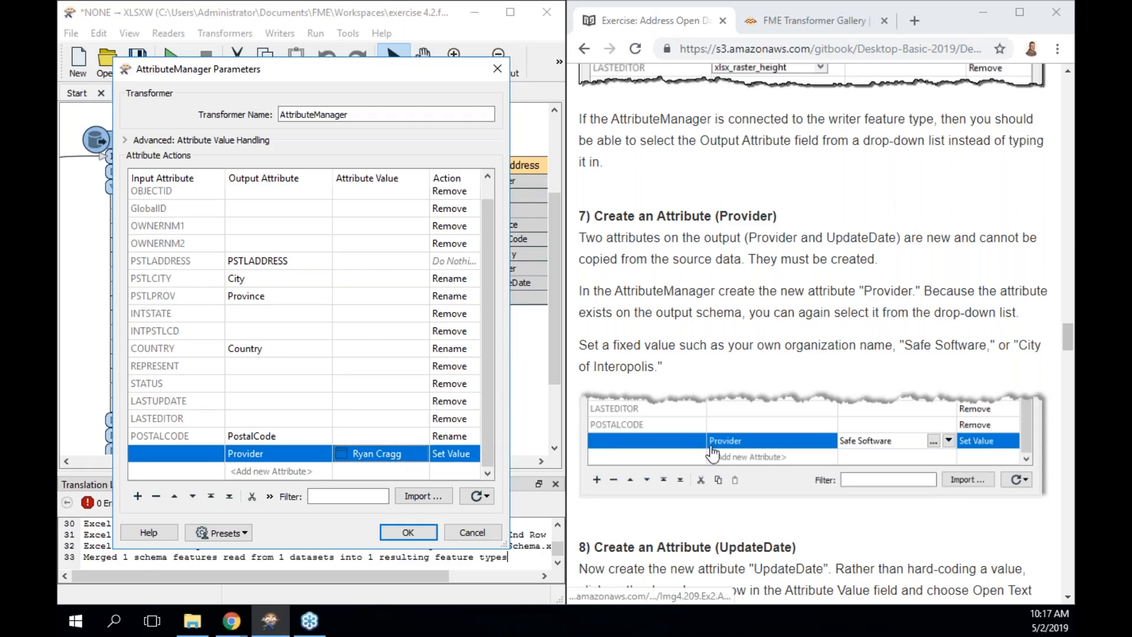
{"action": "scroll", "coordinate": [712, 453], "scroll_direction": "down", "scroll_amount": 3}
{"action": "scroll", "coordinate": [712, 453], "scroll_direction": "down", "scroll_amount": 5}
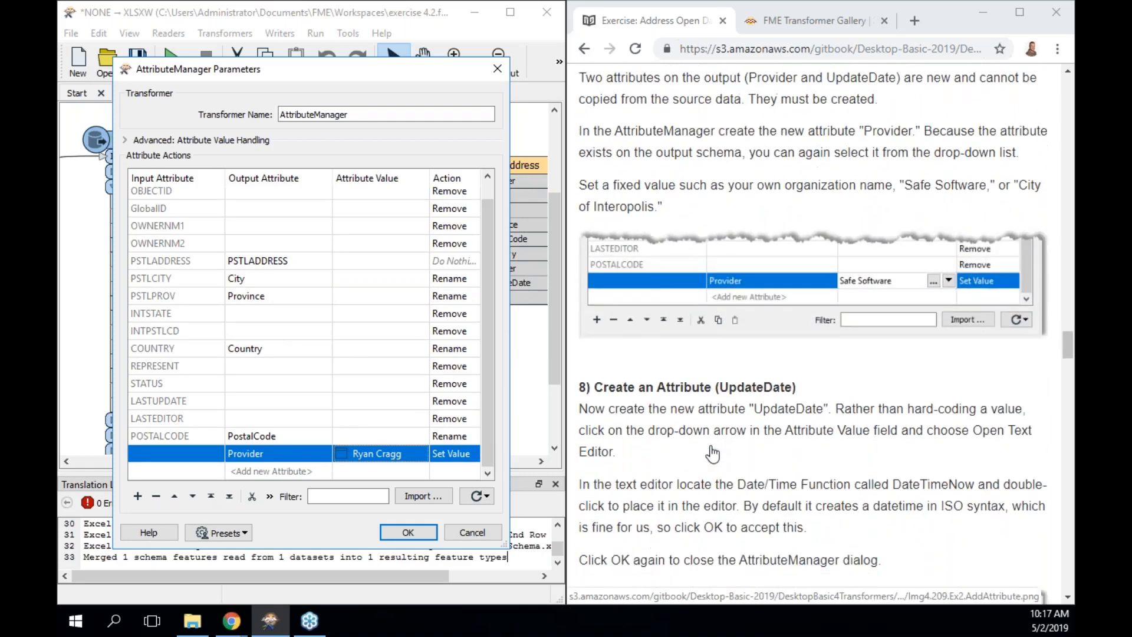
{"action": "scroll", "coordinate": [712, 453], "scroll_direction": "down", "scroll_amount": 3}
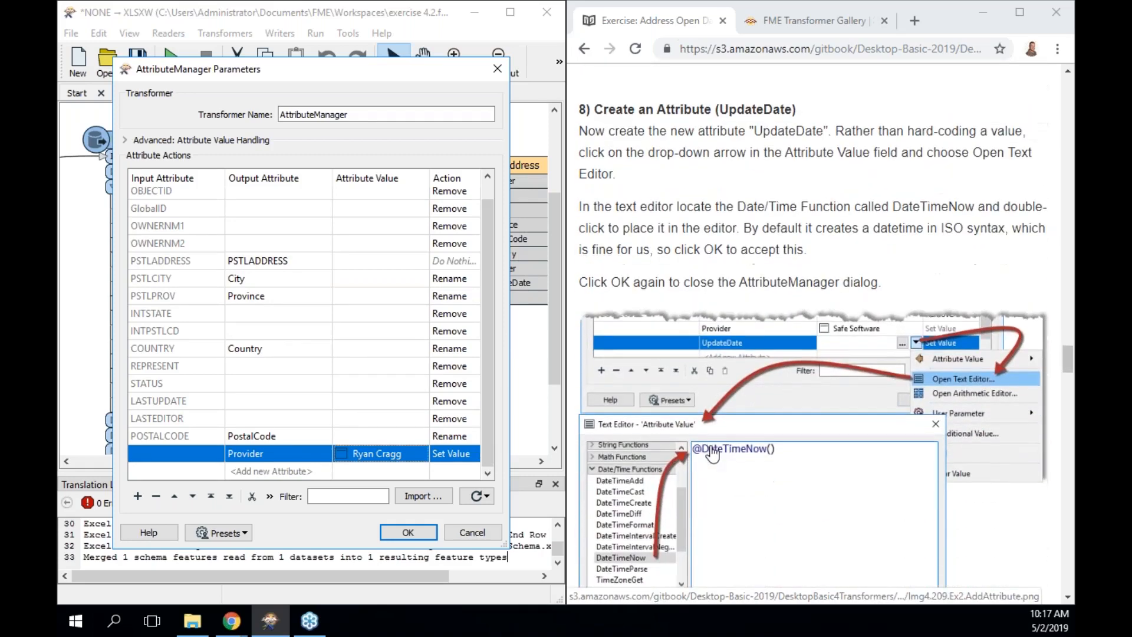
{"action": "scroll", "coordinate": [713, 453], "scroll_direction": "down", "scroll_amount": 1}
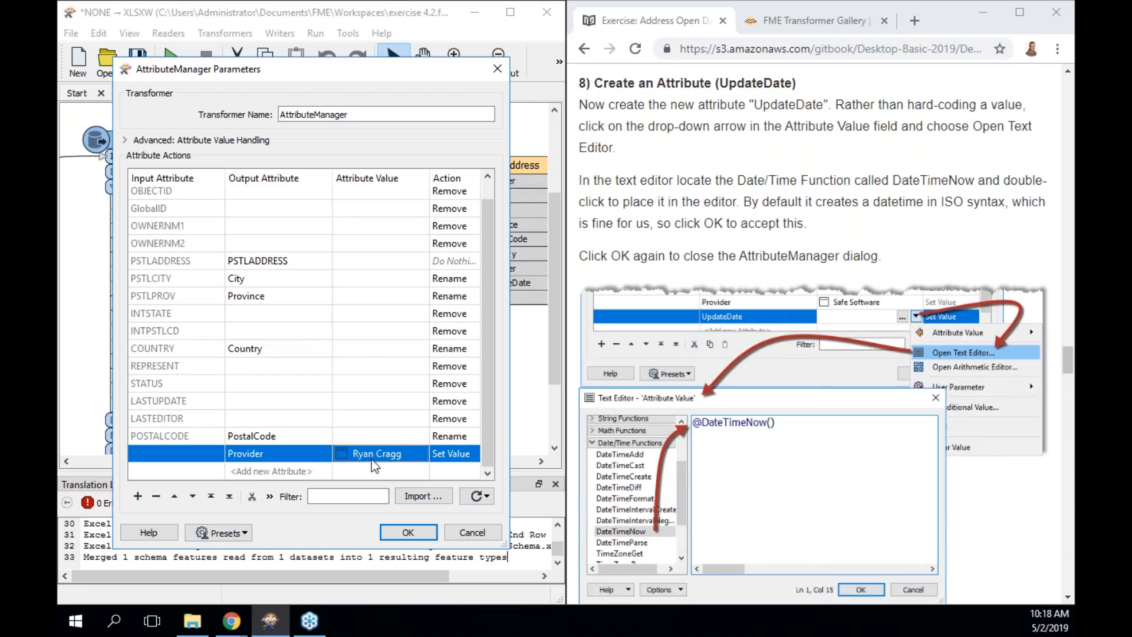
Add an UpdateDate attribute and bring up the options for setting its value.
{"action": "left_click", "coordinate": [307, 472]}
{"action": "type", "text": "U"}
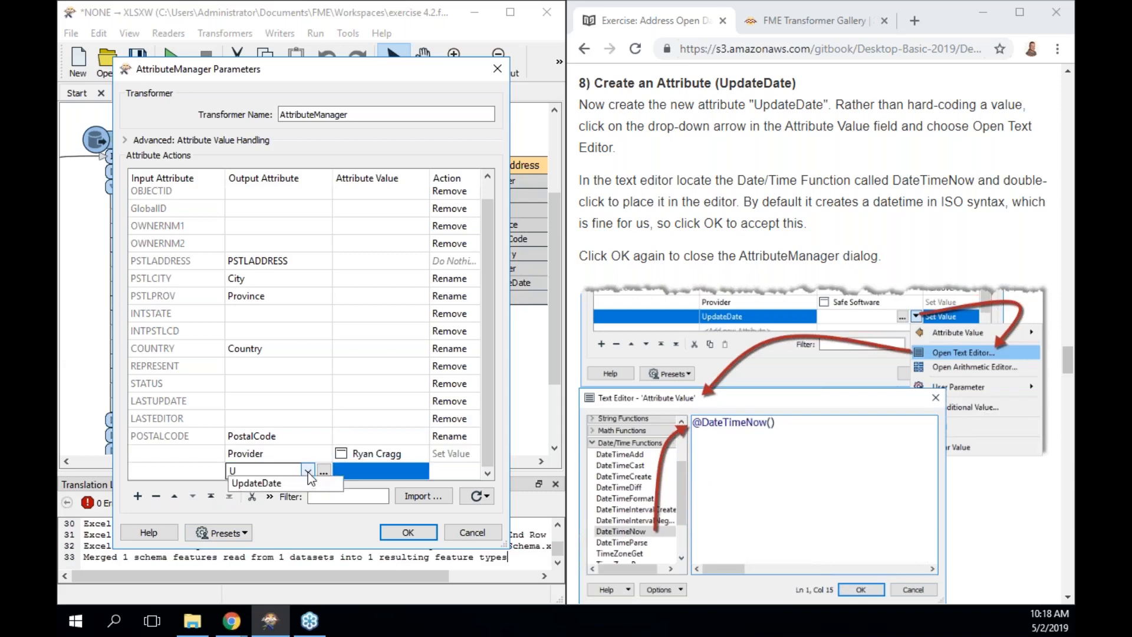
{"action": "type", "text": "pdateDate"}
{"action": "left_click", "coordinate": [367, 475]}
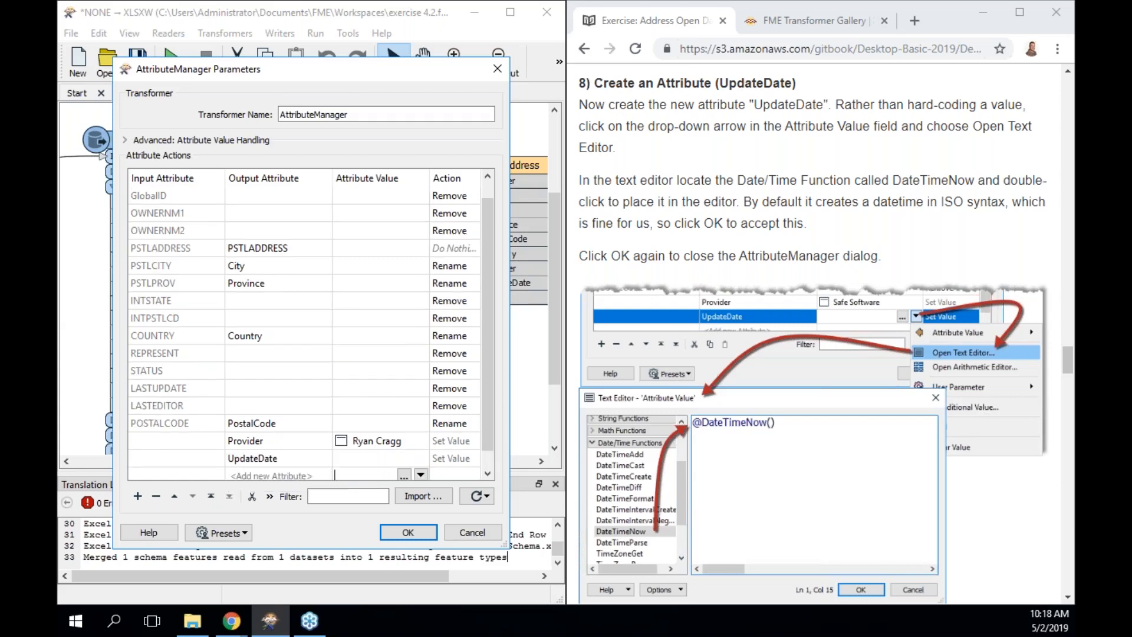
{"action": "left_click", "coordinate": [378, 458]}
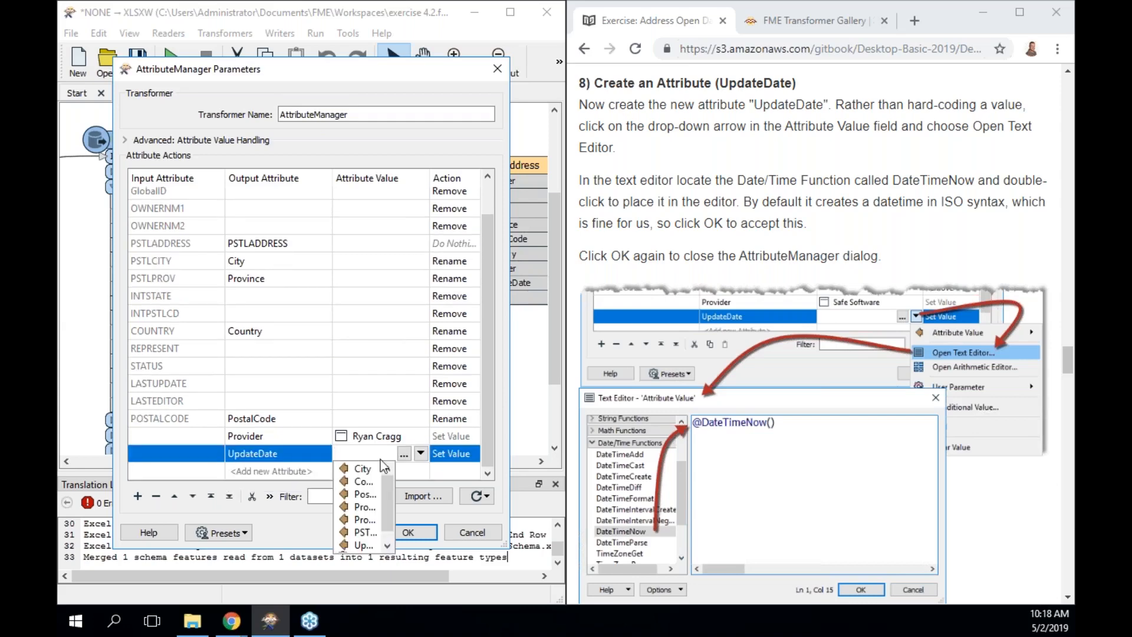
{"action": "left_click", "coordinate": [419, 457]}
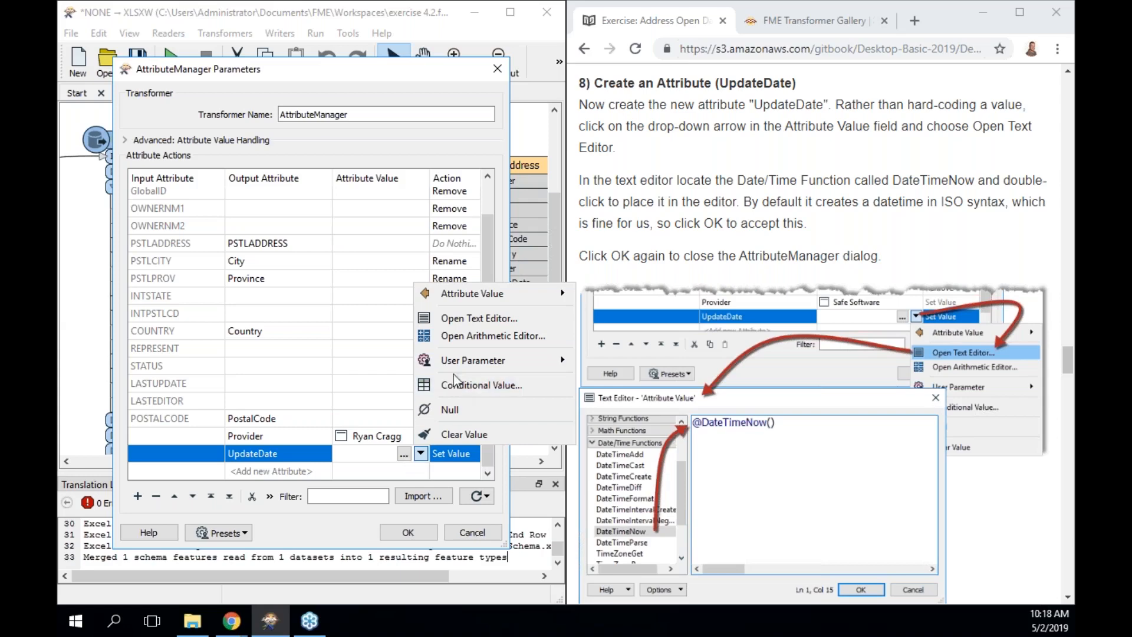
{"action": "left_click", "coordinate": [469, 319]}
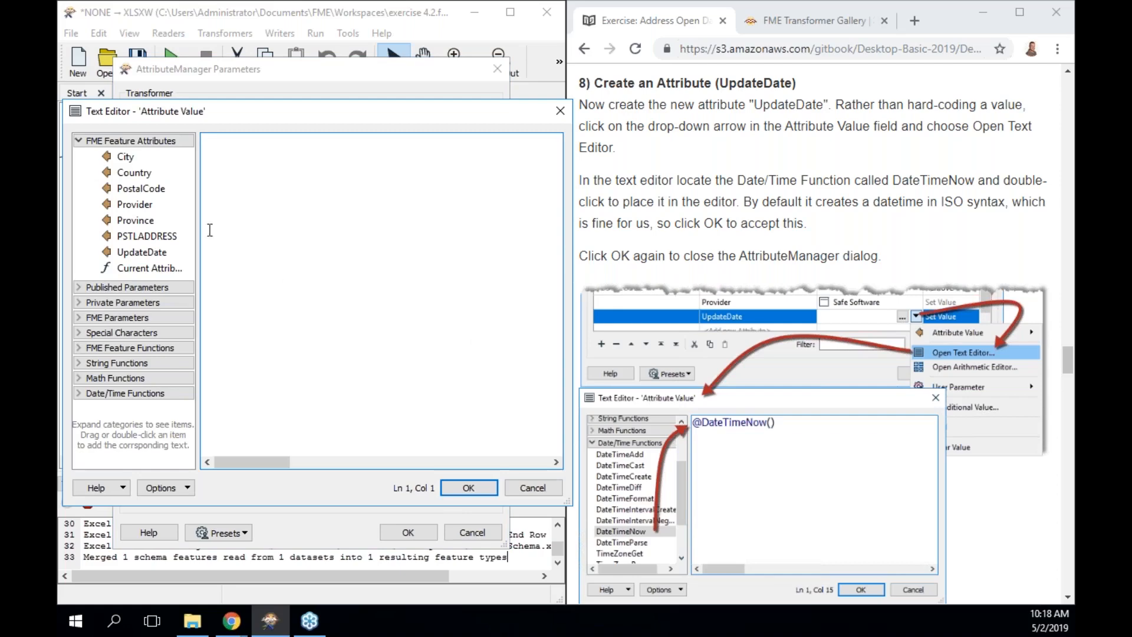
{"action": "left_click", "coordinate": [77, 141]}
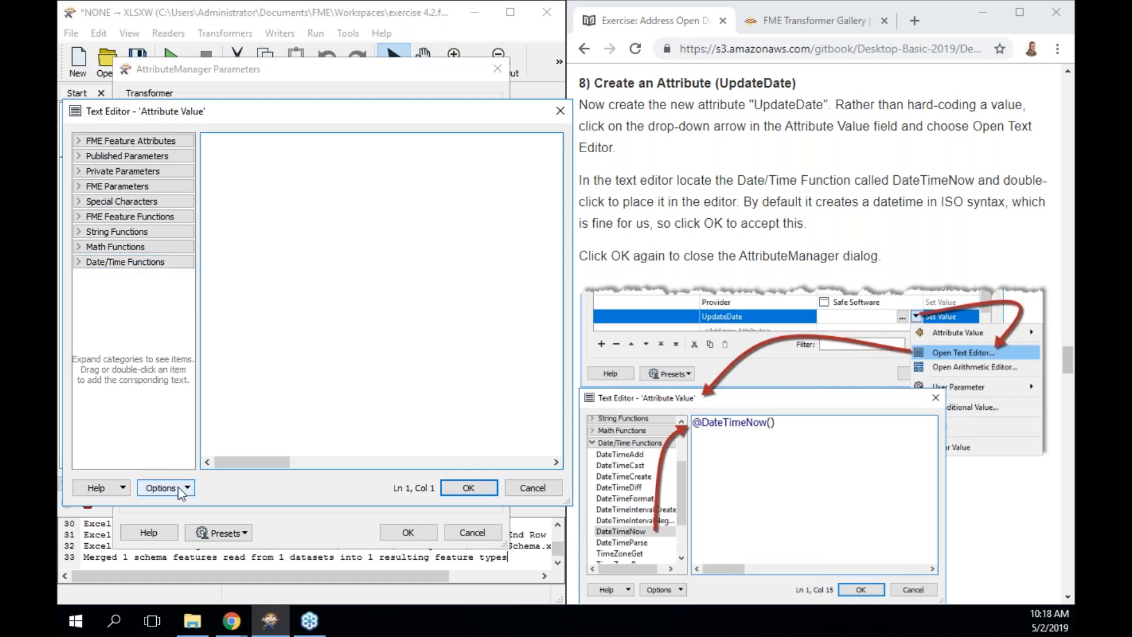
{"action": "left_click", "coordinate": [123, 489]}
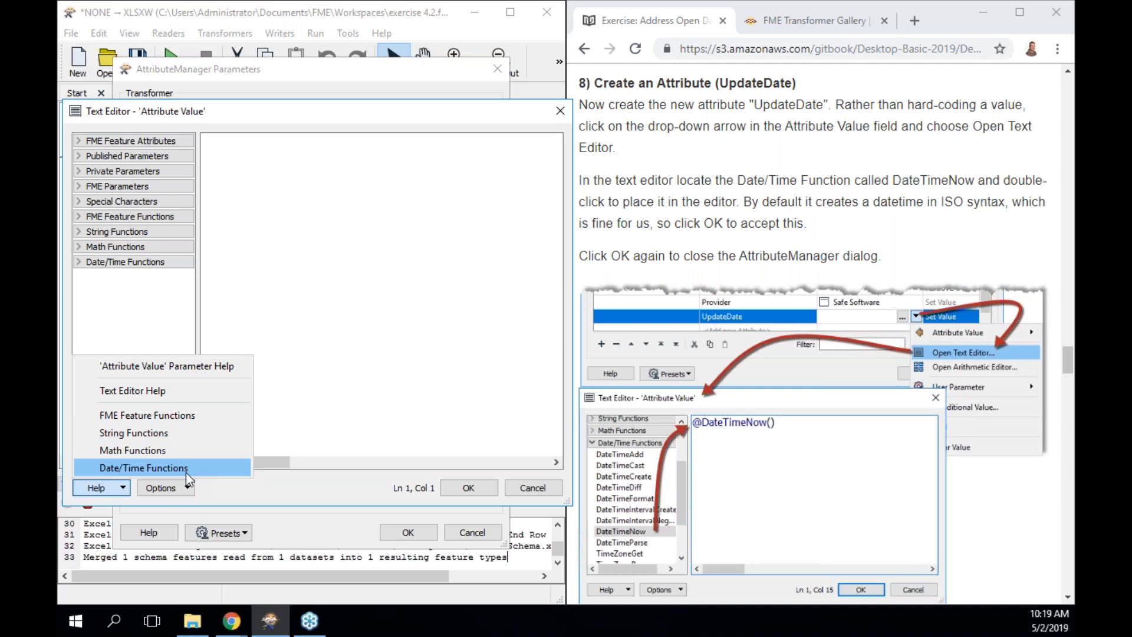
{"action": "left_click", "coordinate": [115, 489]}
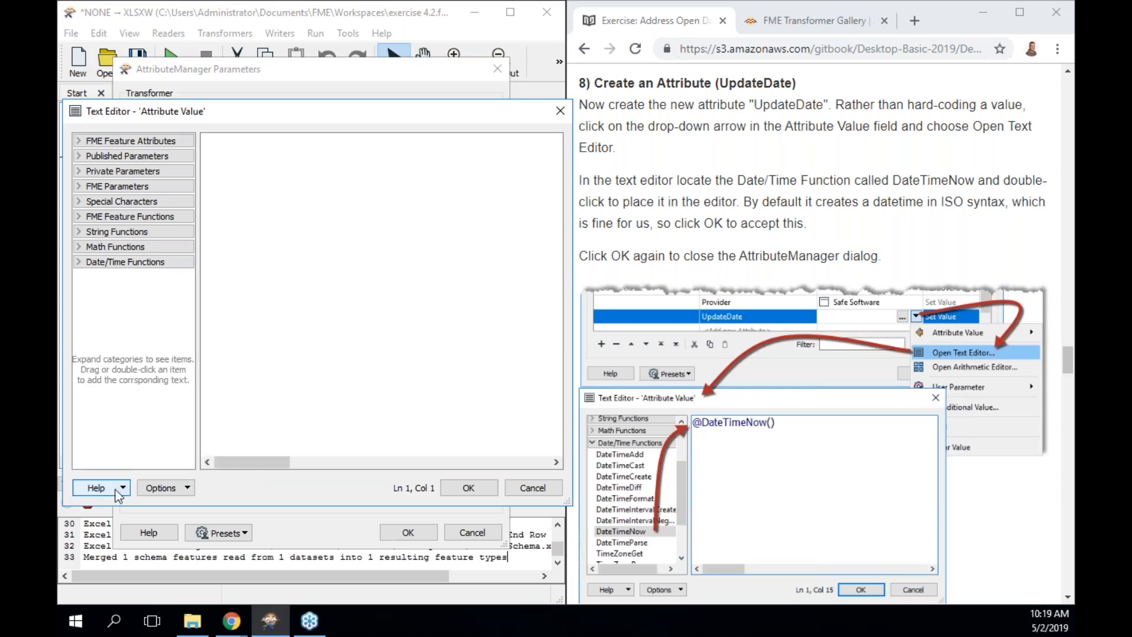
{"action": "left_click", "coordinate": [79, 262]}
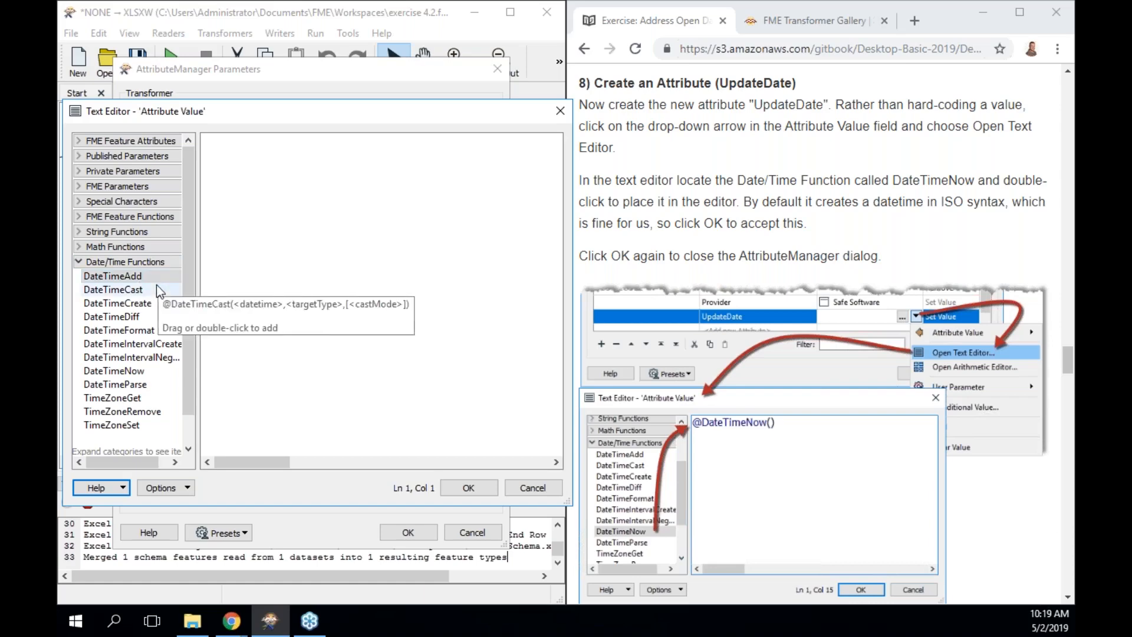
{"action": "left_click", "coordinate": [142, 370]}
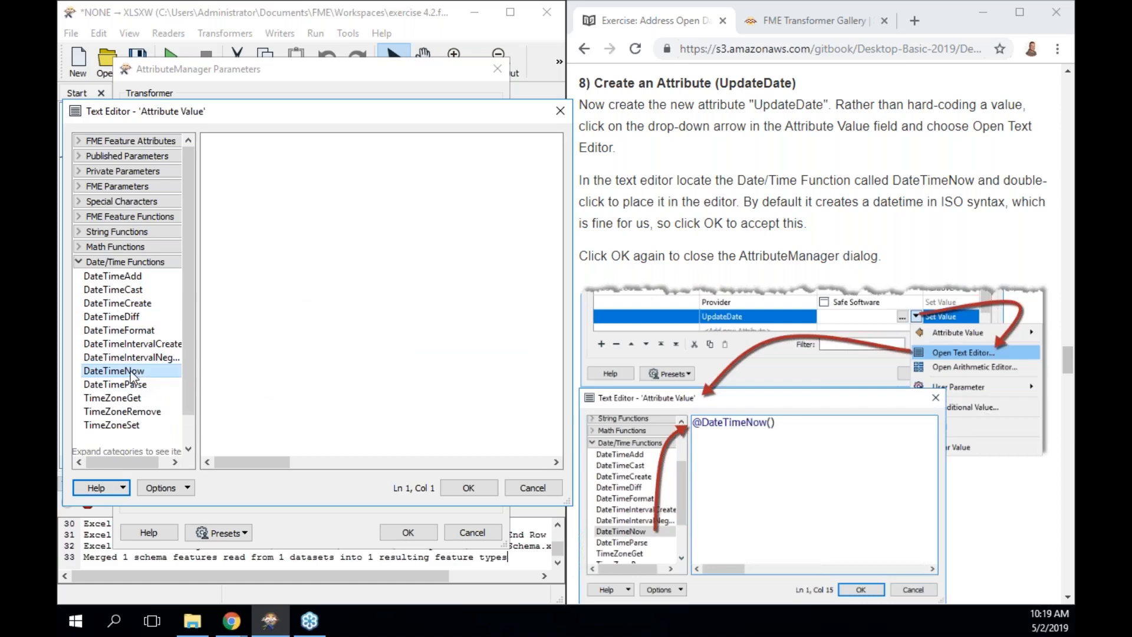
{"action": "double_click", "coordinate": [131, 374]}
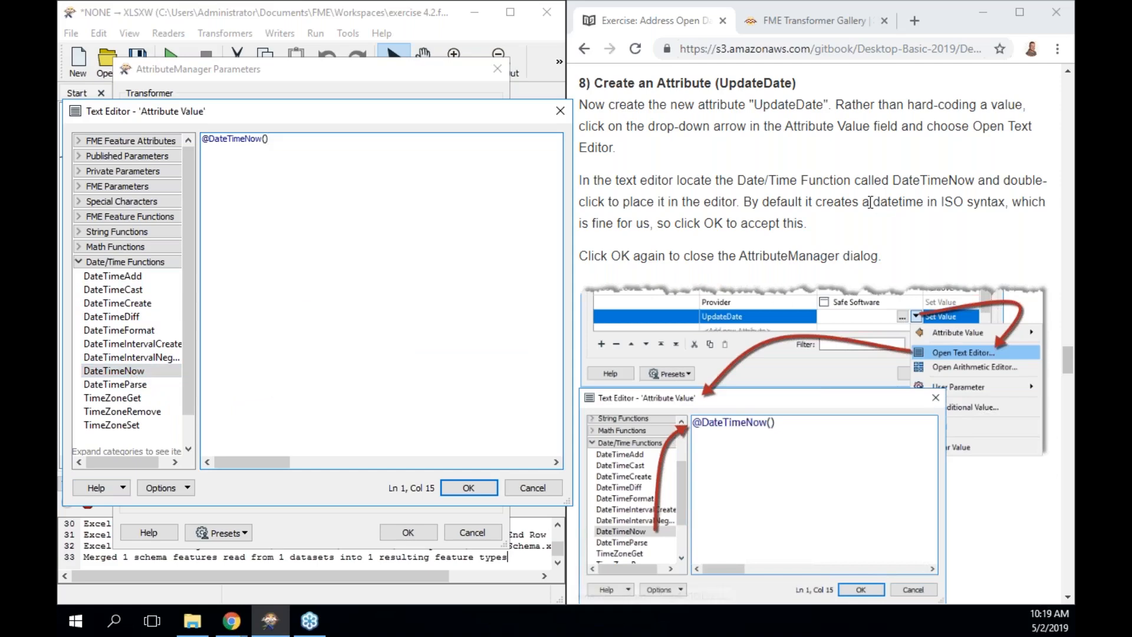
Highlight the tutorial's note about ISO datetime and read further down.
{"action": "left_click_drag", "start_coordinate": [871, 202], "coordinate": [1005, 205]}
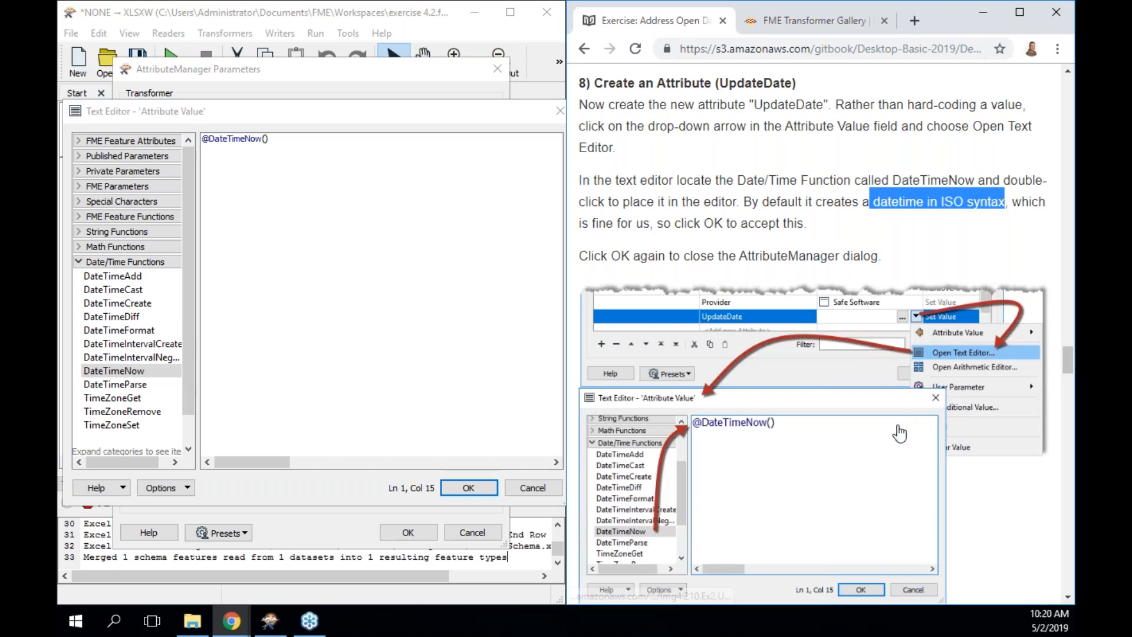
{"action": "scroll", "coordinate": [898, 431], "scroll_direction": "down", "scroll_amount": 2}
{"action": "scroll", "coordinate": [899, 433], "scroll_direction": "down", "scroll_amount": 5}
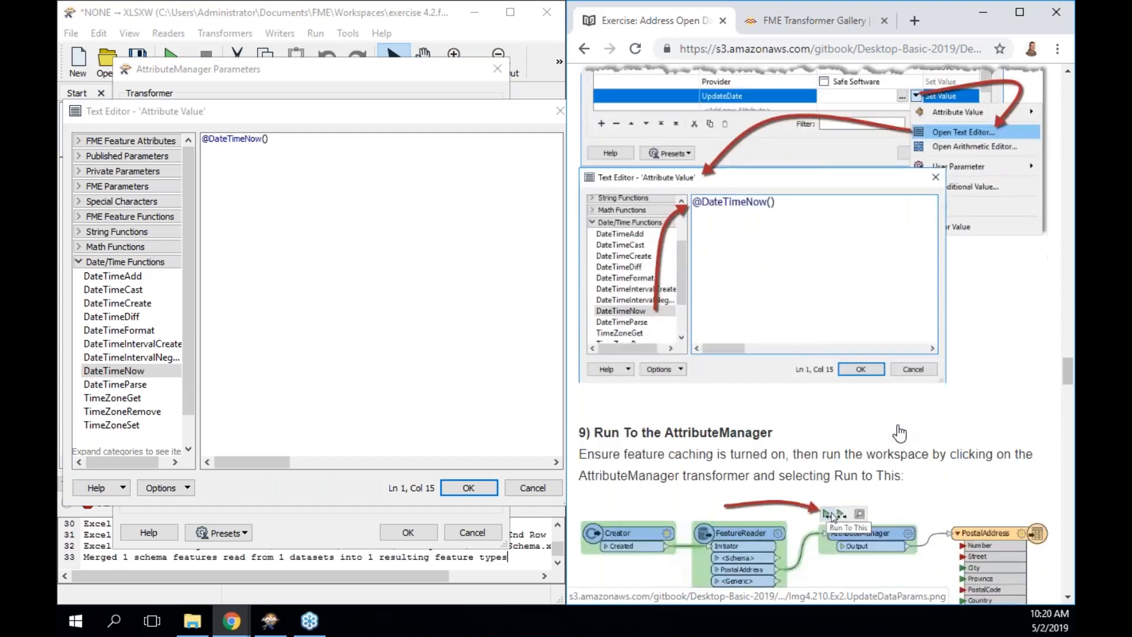
{"action": "scroll", "coordinate": [899, 433], "scroll_direction": "down", "scroll_amount": 2}
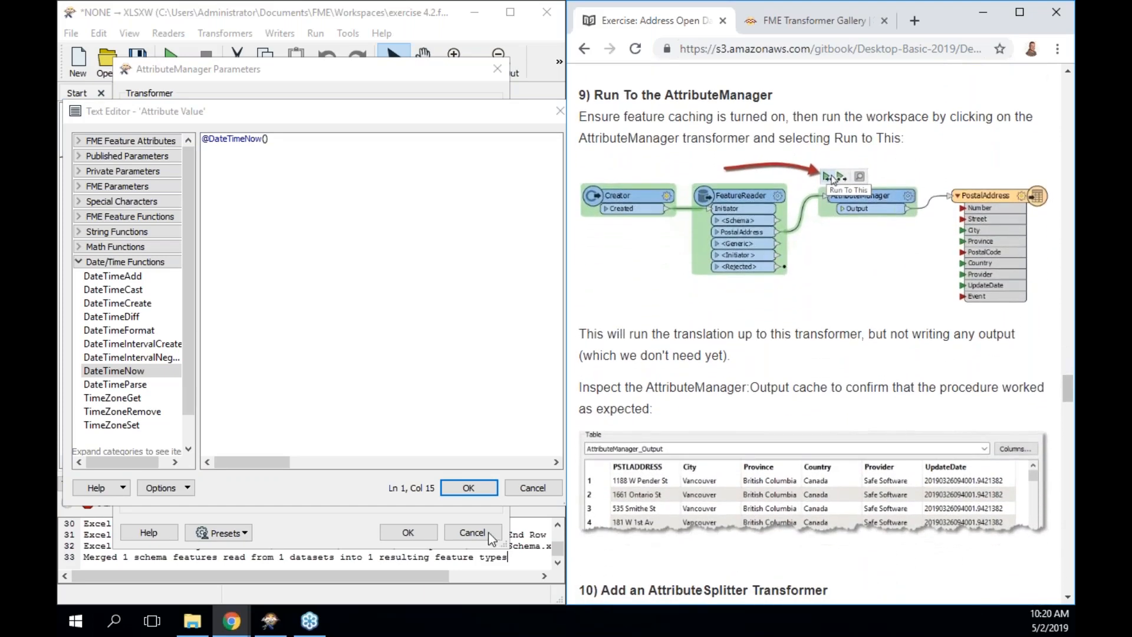
{"action": "left_click", "coordinate": [469, 489]}
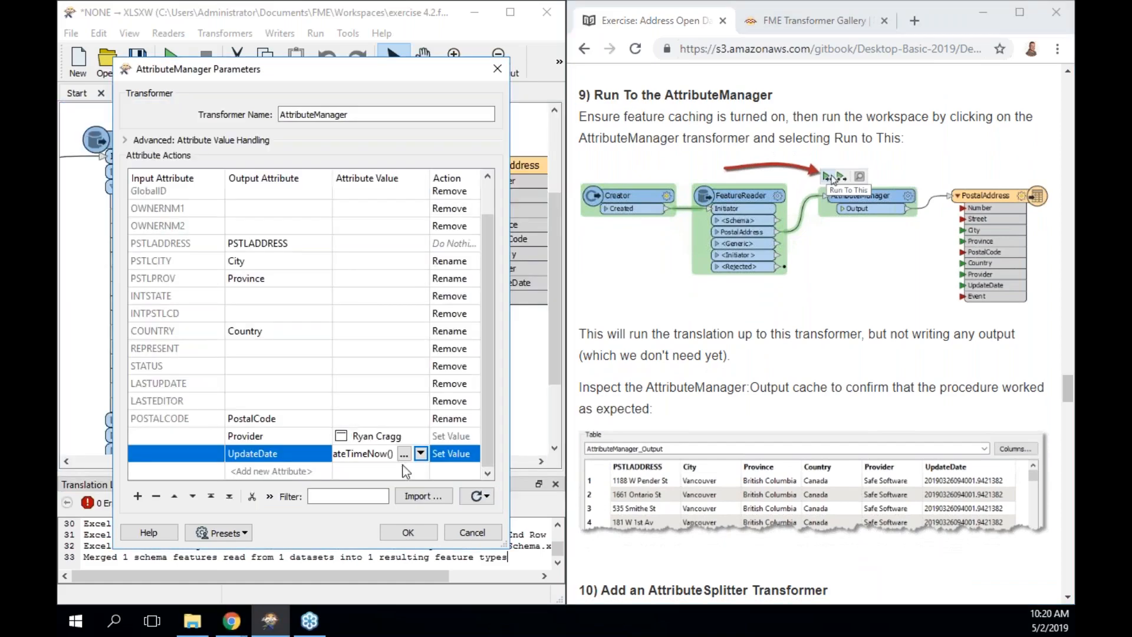
{"action": "left_click", "coordinate": [405, 530]}
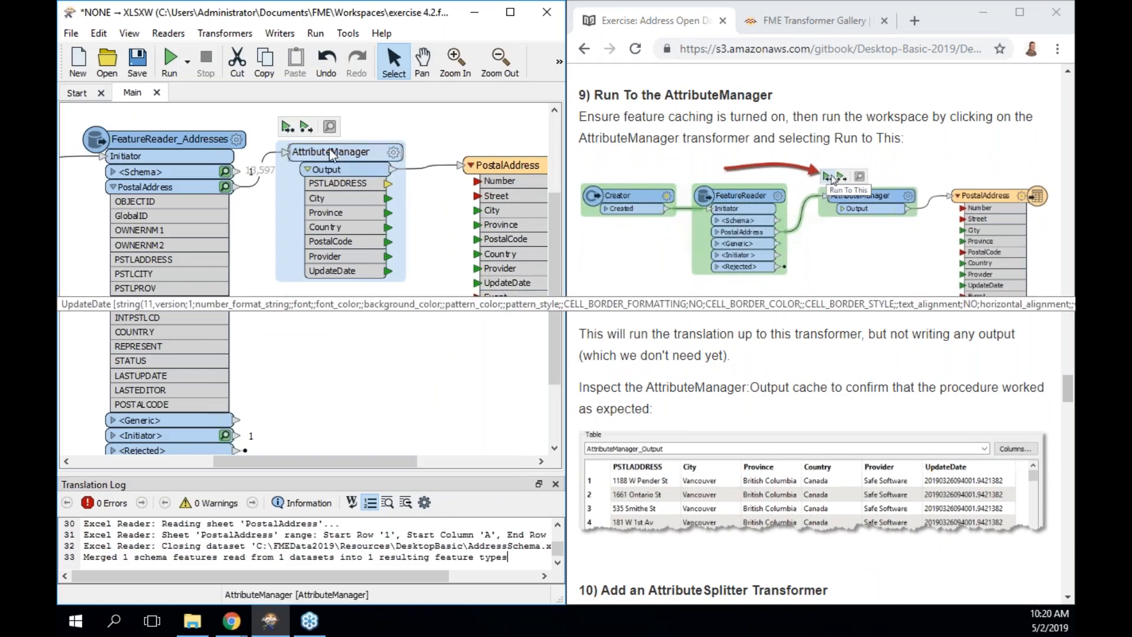
{"action": "left_click", "coordinate": [287, 128]}
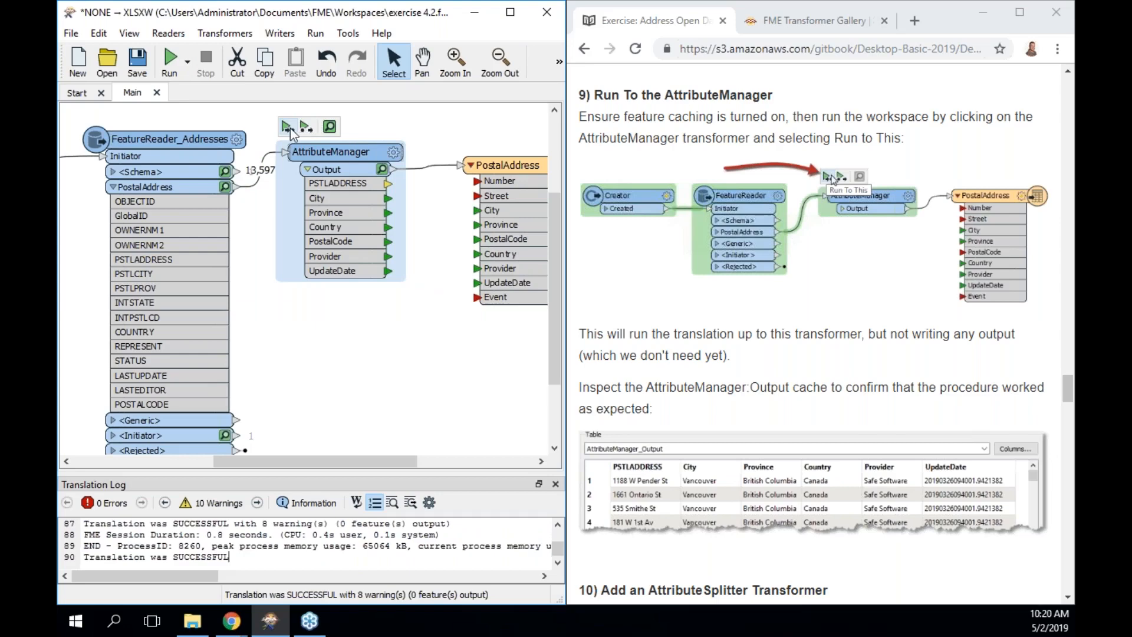
Preview the 13,597 cached AttributeManager features, checking the Provider and UpdateDate columns.
{"action": "left_click", "coordinate": [383, 170]}
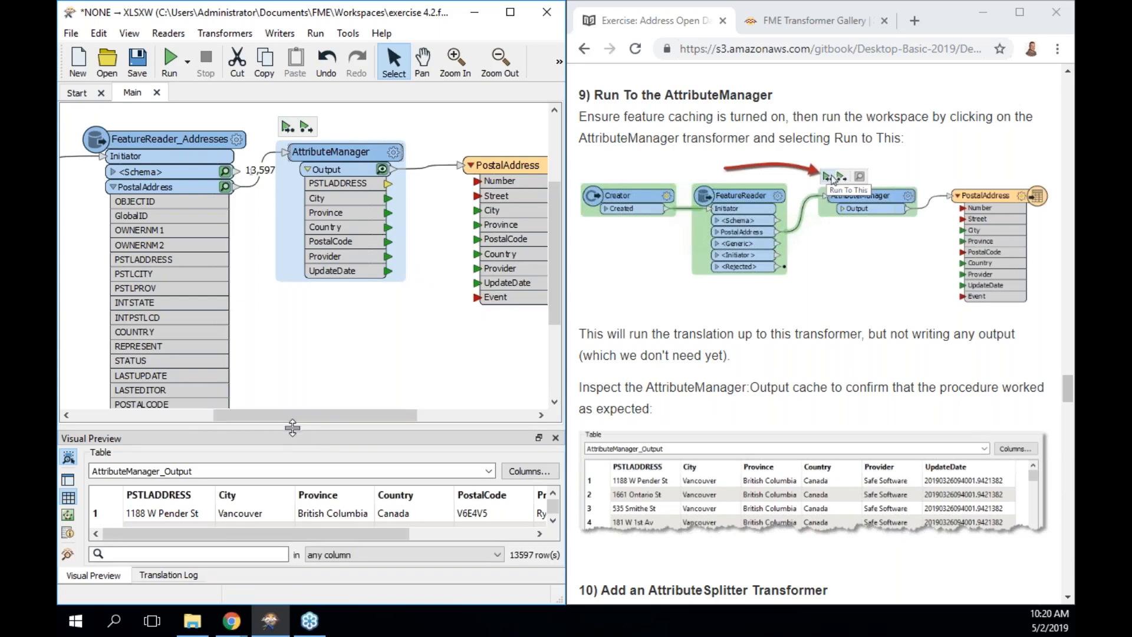
{"action": "left_click_drag", "start_coordinate": [292, 427], "coordinate": [292, 323]}
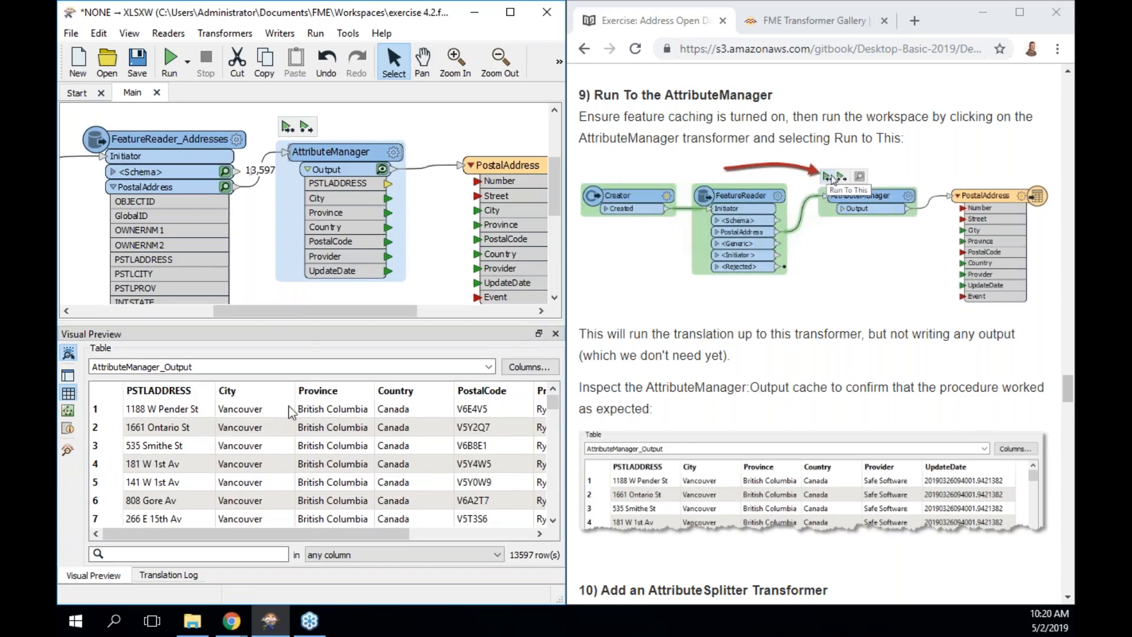
{"action": "scroll", "coordinate": [346, 411], "scroll_direction": "right", "scroll_amount": 1}
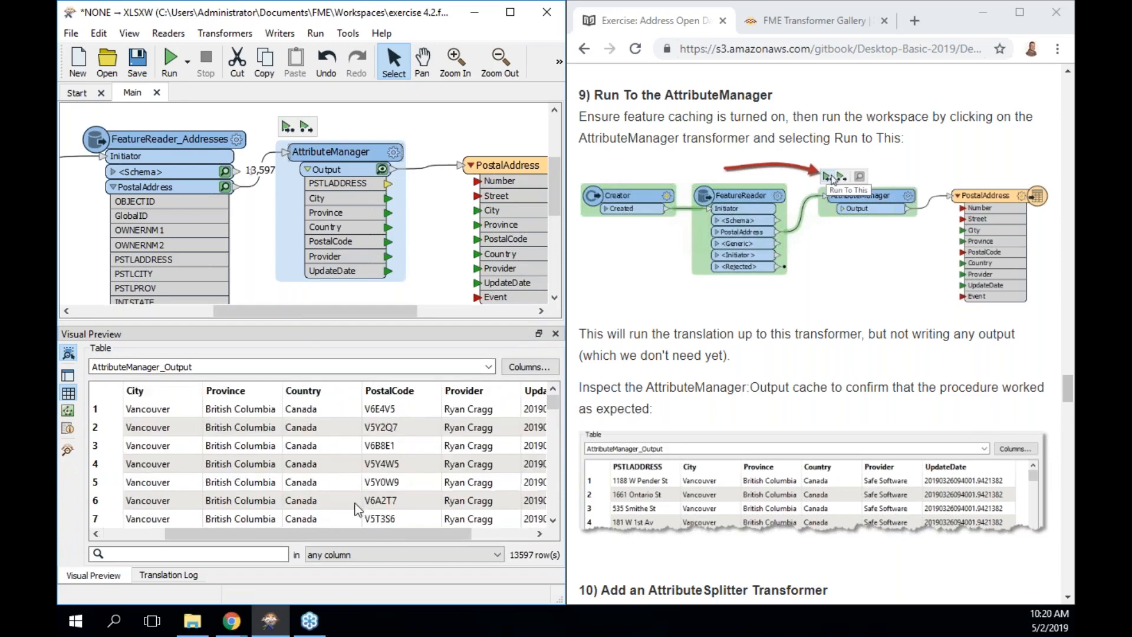
{"action": "left_click_drag", "start_coordinate": [324, 540], "coordinate": [205, 531]}
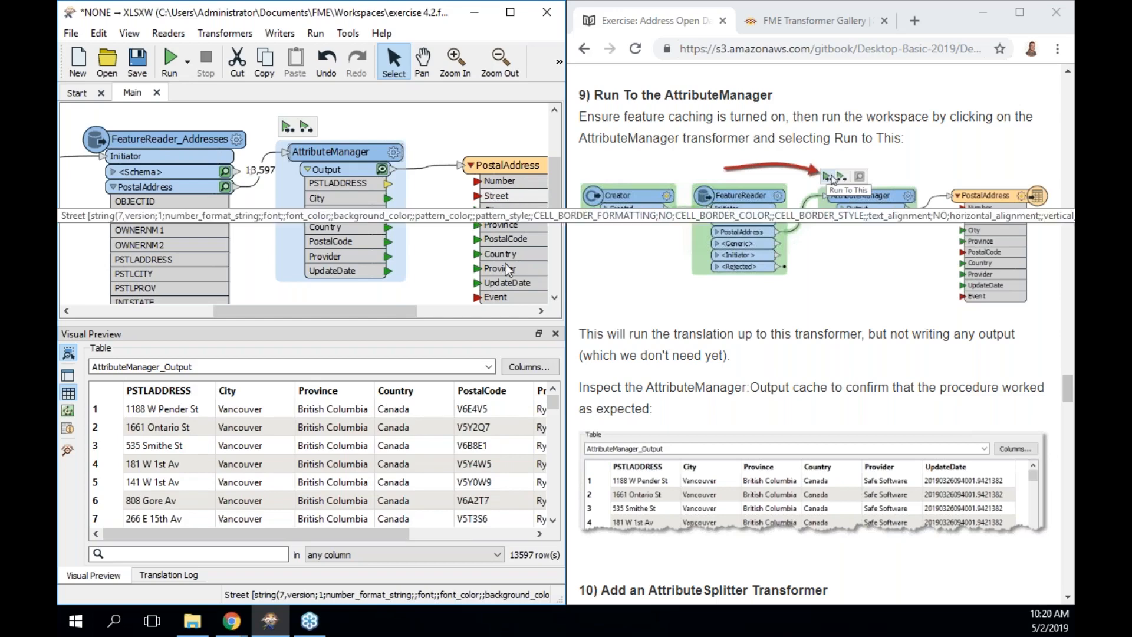
{"action": "left_click_drag", "start_coordinate": [337, 534], "coordinate": [507, 526]}
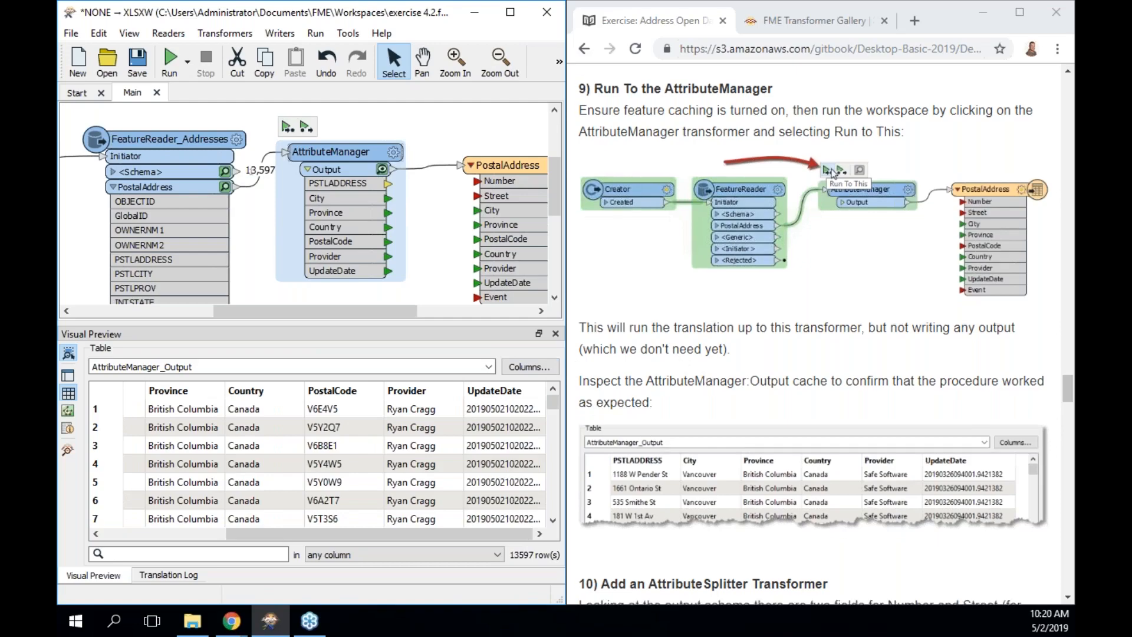
{"action": "scroll", "coordinate": [705, 383], "scroll_direction": "down", "scroll_amount": 5}
{"action": "scroll", "coordinate": [814, 330], "scroll_direction": "down", "scroll_amount": 3}
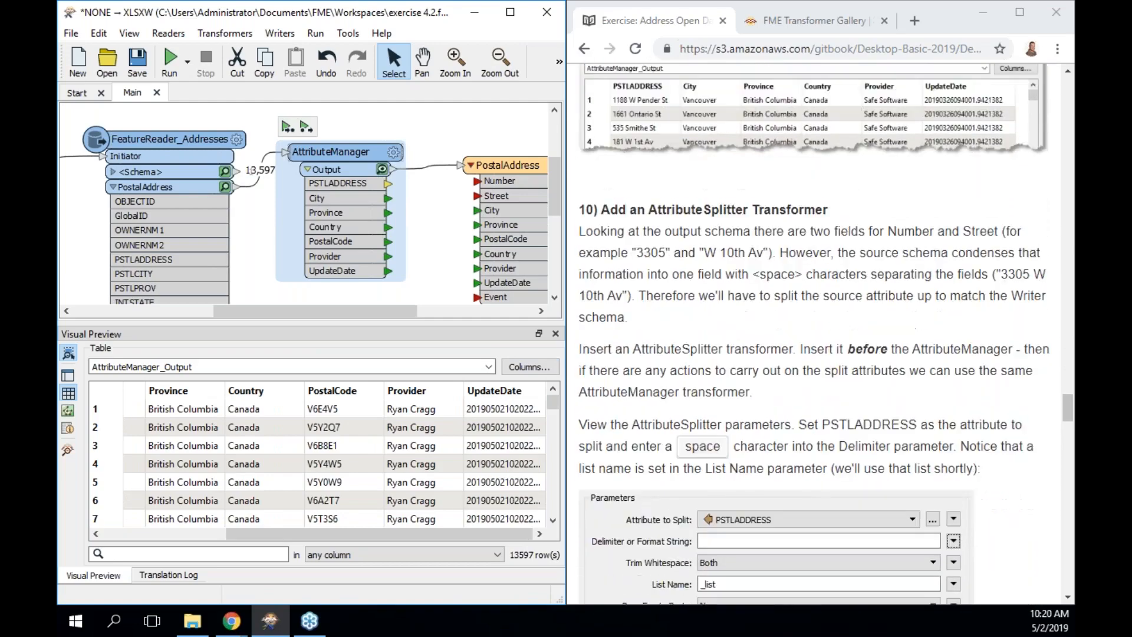
Select the AttributeManager and reposition it up and to the right on the canvas.
{"action": "scroll", "coordinate": [813, 330], "scroll_direction": "down", "scroll_amount": 1}
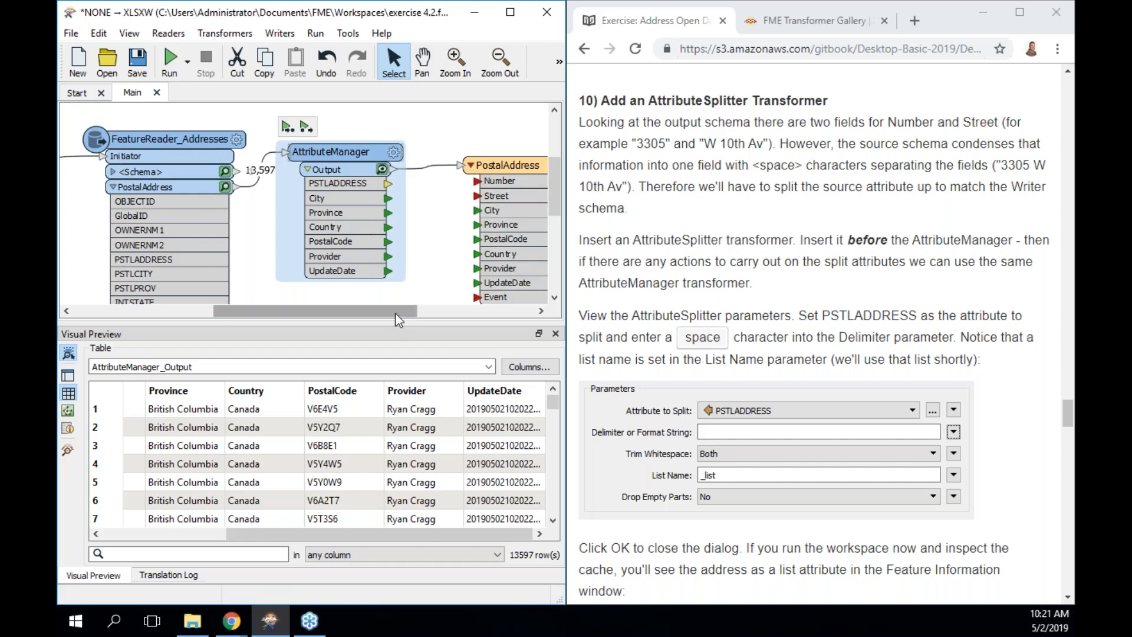
{"action": "left_click_drag", "start_coordinate": [395, 313], "coordinate": [421, 313]}
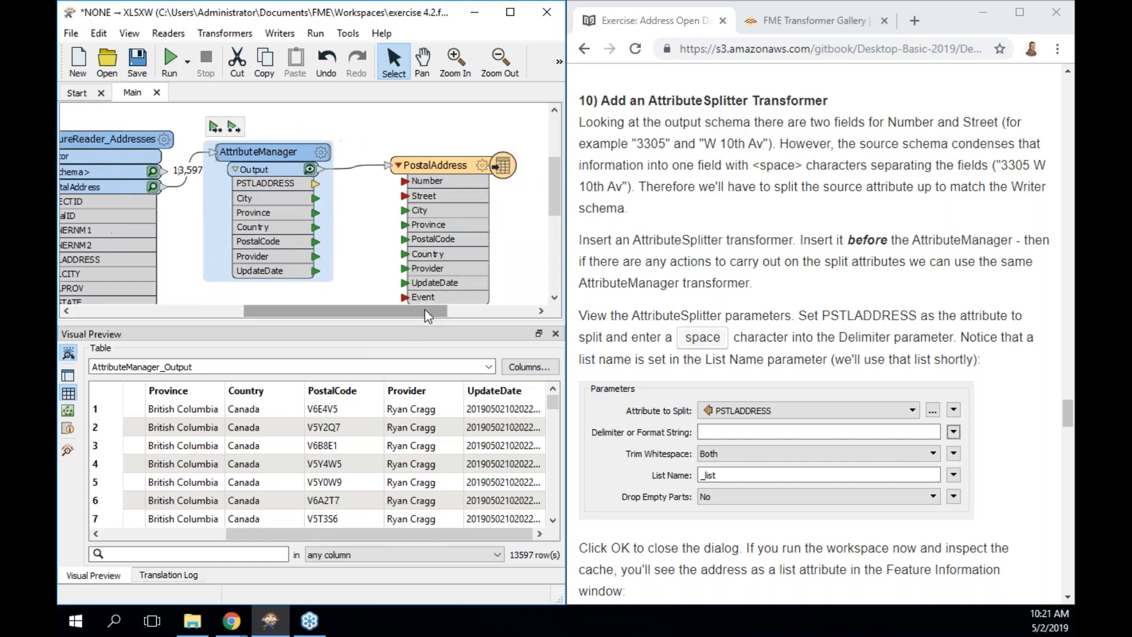
{"action": "mouse_move", "coordinate": [553, 198]}
{"action": "left_mouse_down"}
{"action": "mouse_move", "coordinate": [553, 186]}
{"action": "mouse_move", "coordinate": [551, 202]}
{"action": "left_mouse_up"}
{"action": "left_click_drag", "start_coordinate": [521, 270], "coordinate": [182, 237]}
{"action": "left_click_drag", "start_coordinate": [250, 277], "coordinate": [396, 199]}
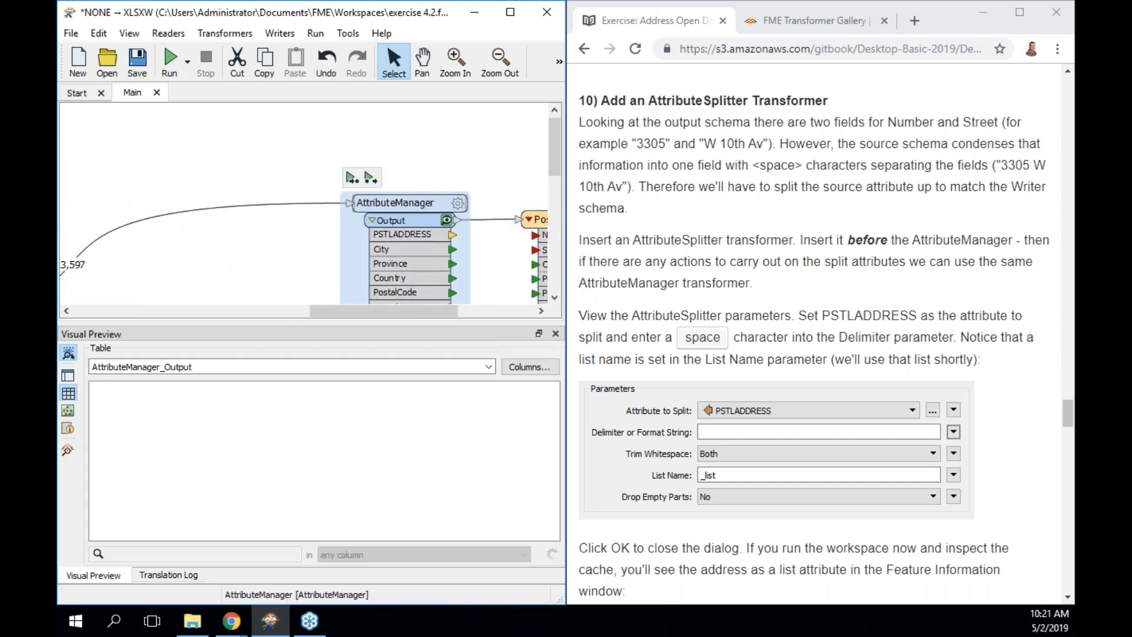
Close the Visual Preview and Translation Log panels and scroll the canvas left.
{"action": "left_click", "coordinate": [556, 333]}
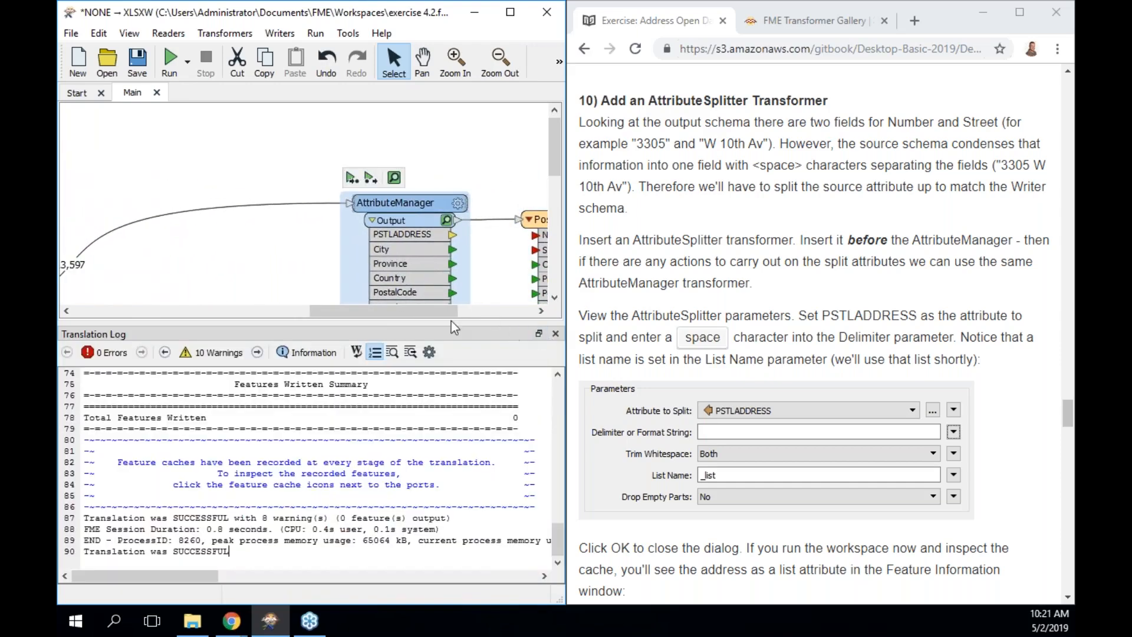
{"action": "left_click", "coordinate": [556, 333]}
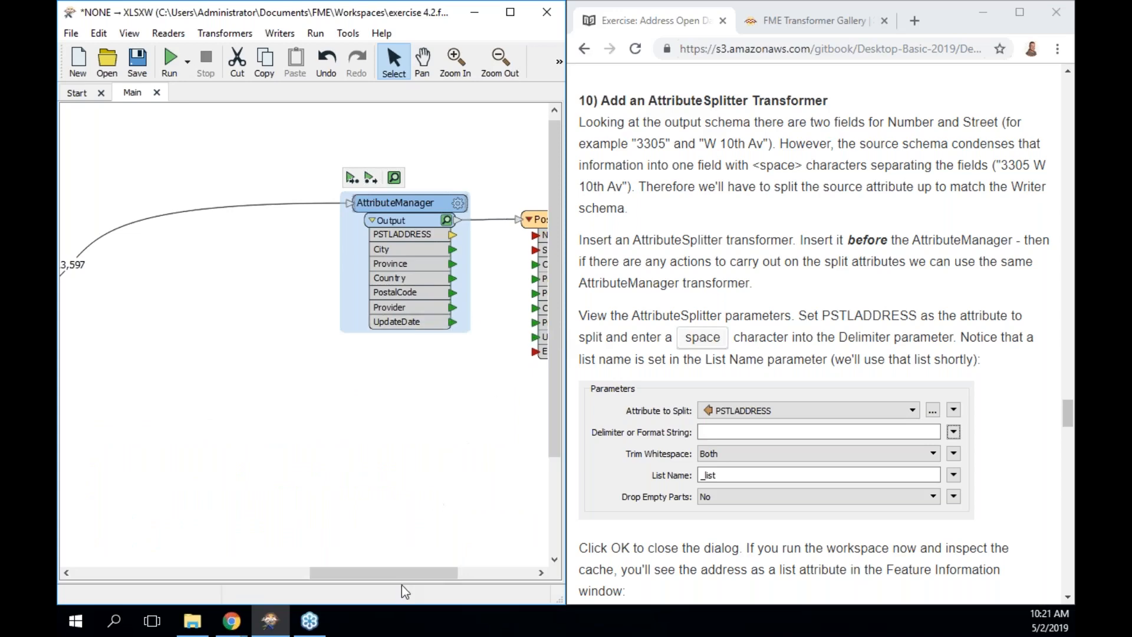
{"action": "left_click_drag", "start_coordinate": [396, 573], "coordinate": [331, 570]}
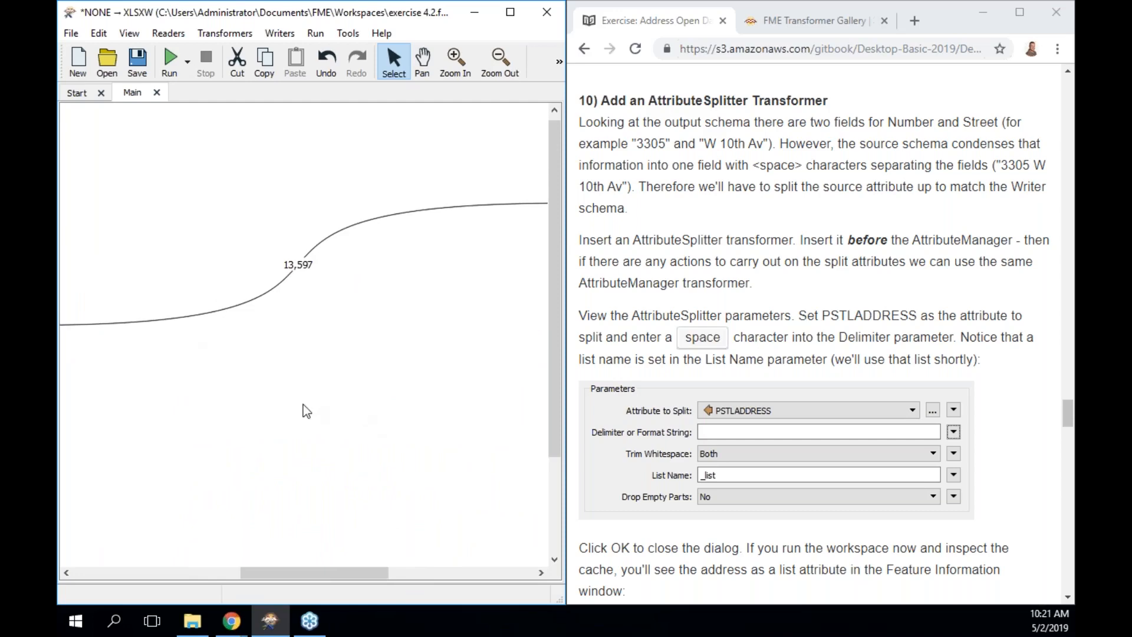
Use View > Windows > Overview to reach and select the 13,597-feature connection into AttributeManager.
{"action": "left_click", "coordinate": [129, 34]}
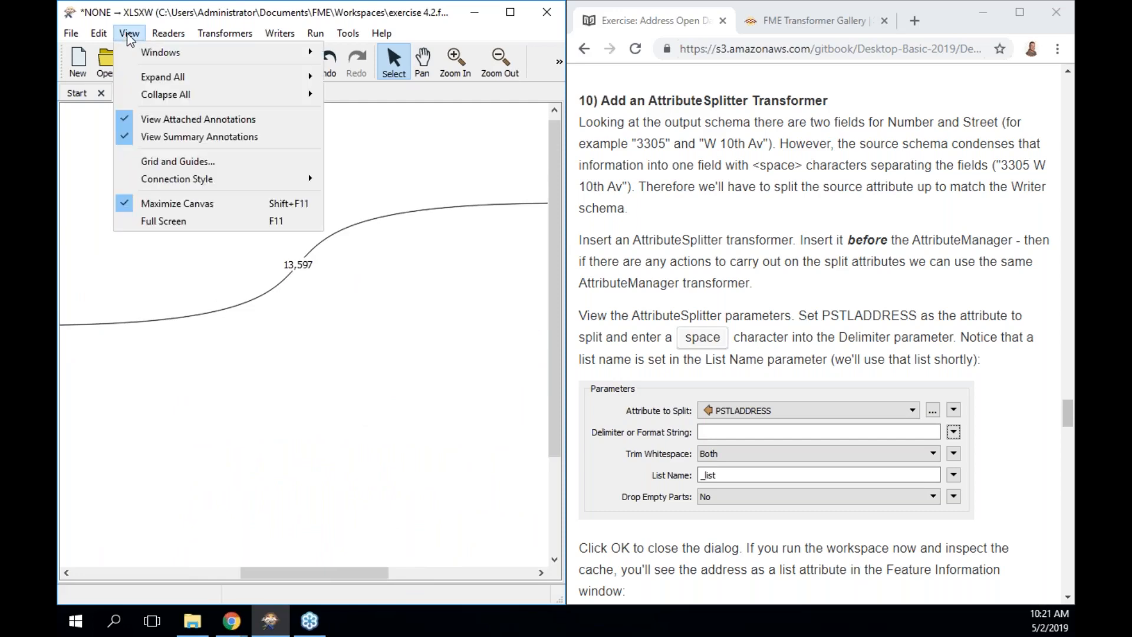
{"action": "mouse_move", "coordinate": [225, 27]}
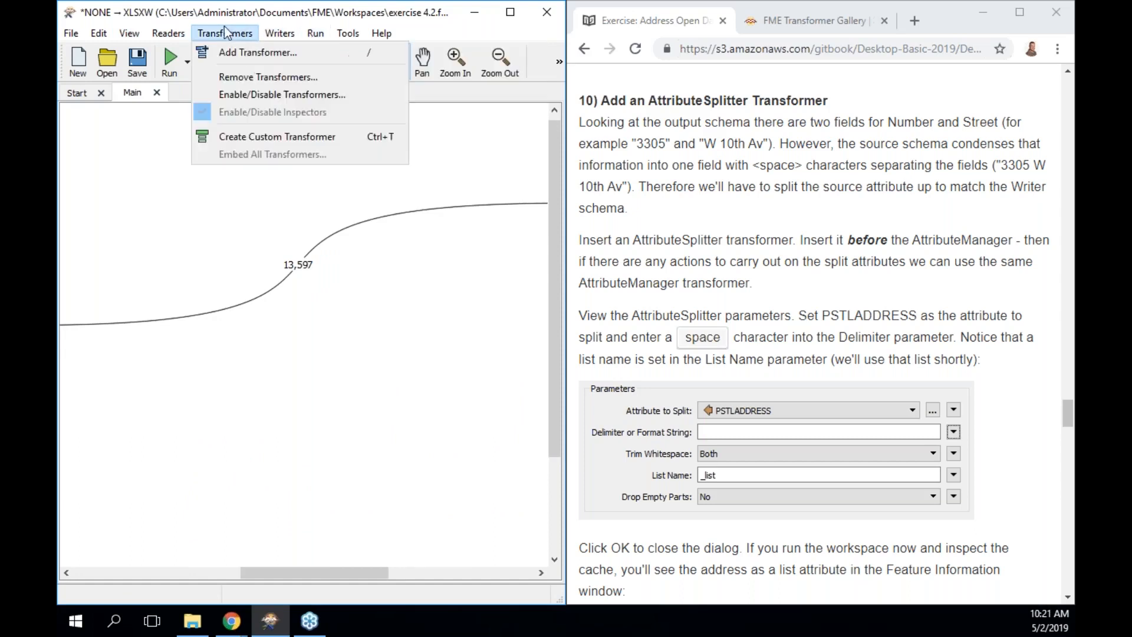
{"action": "mouse_move", "coordinate": [131, 34]}
{"action": "mouse_move", "coordinate": [195, 50]}
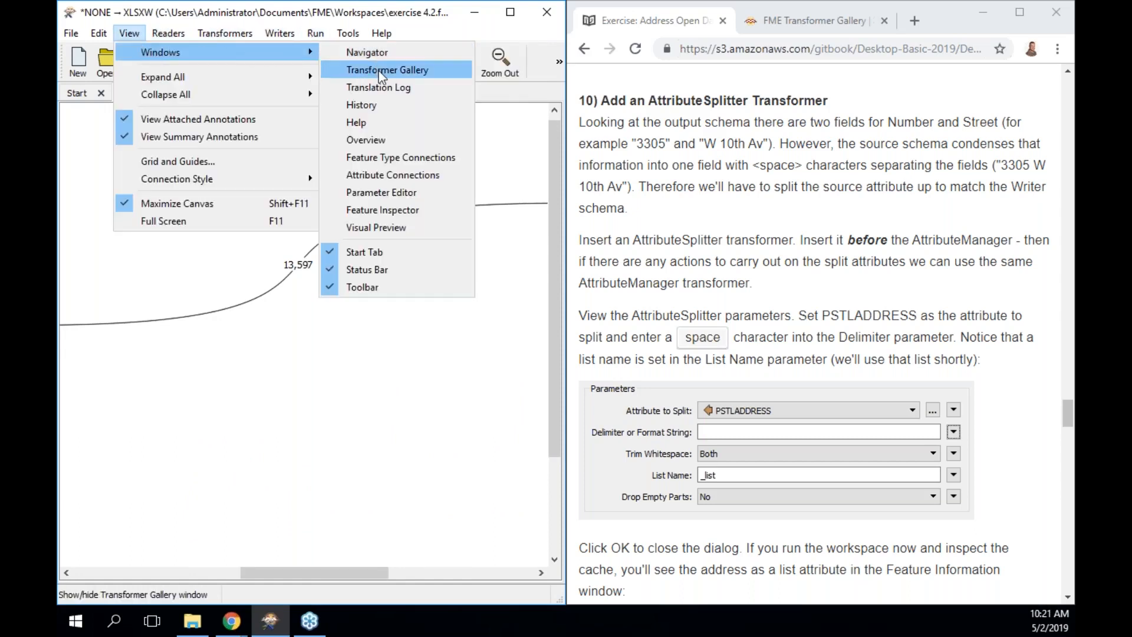
{"action": "left_click", "coordinate": [381, 141]}
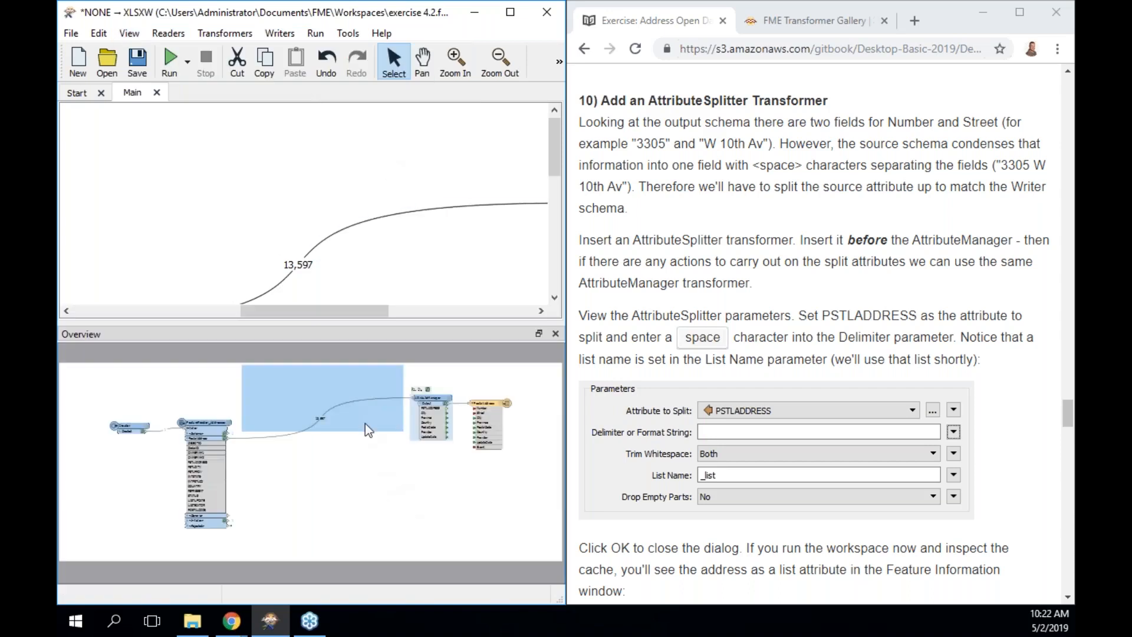
{"action": "left_click", "coordinate": [340, 394]}
{"action": "left_click_drag", "start_coordinate": [340, 394], "coordinate": [324, 430]}
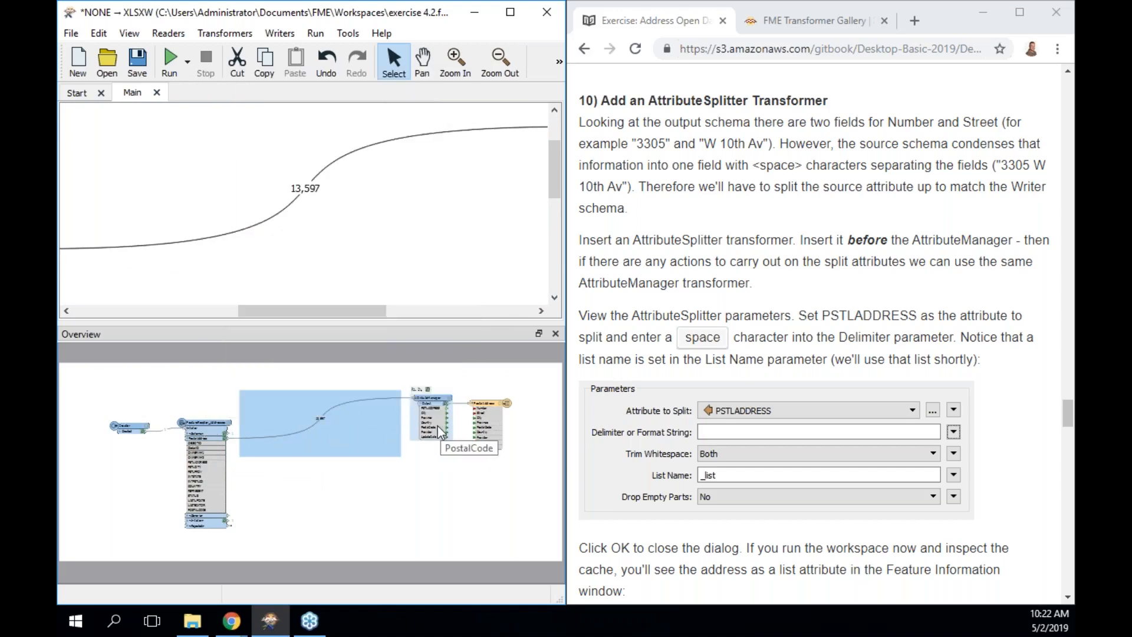
{"action": "left_click", "coordinate": [255, 225]}
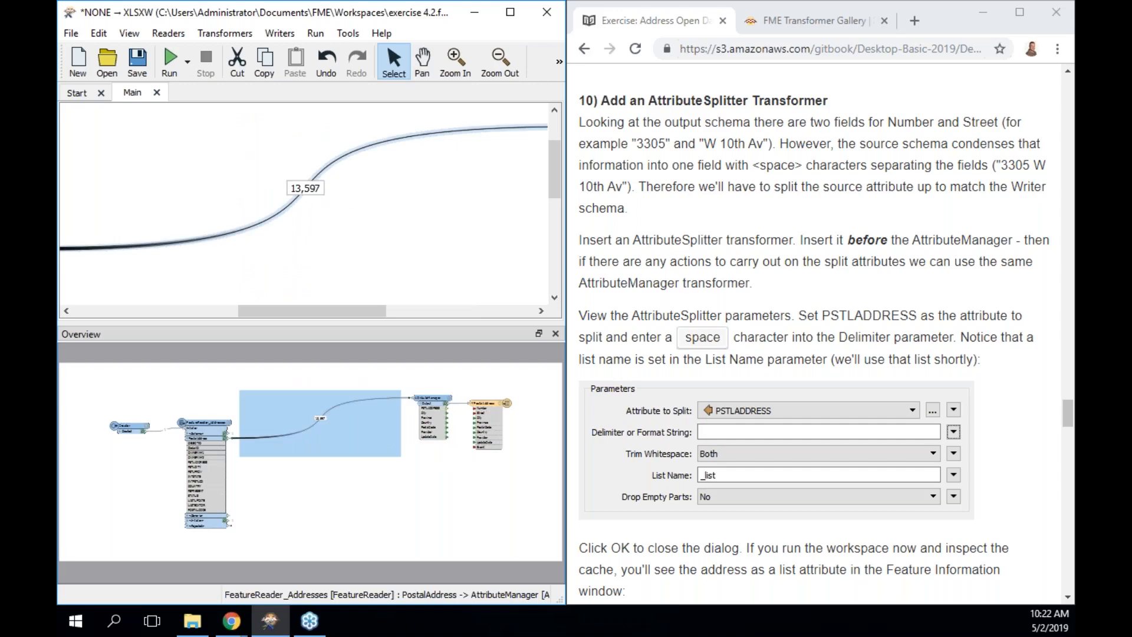
Quick-add an AttributeSplitter ('splitt') onto the 13,597-feature connection.
{"action": "type", "text": "splitt"}
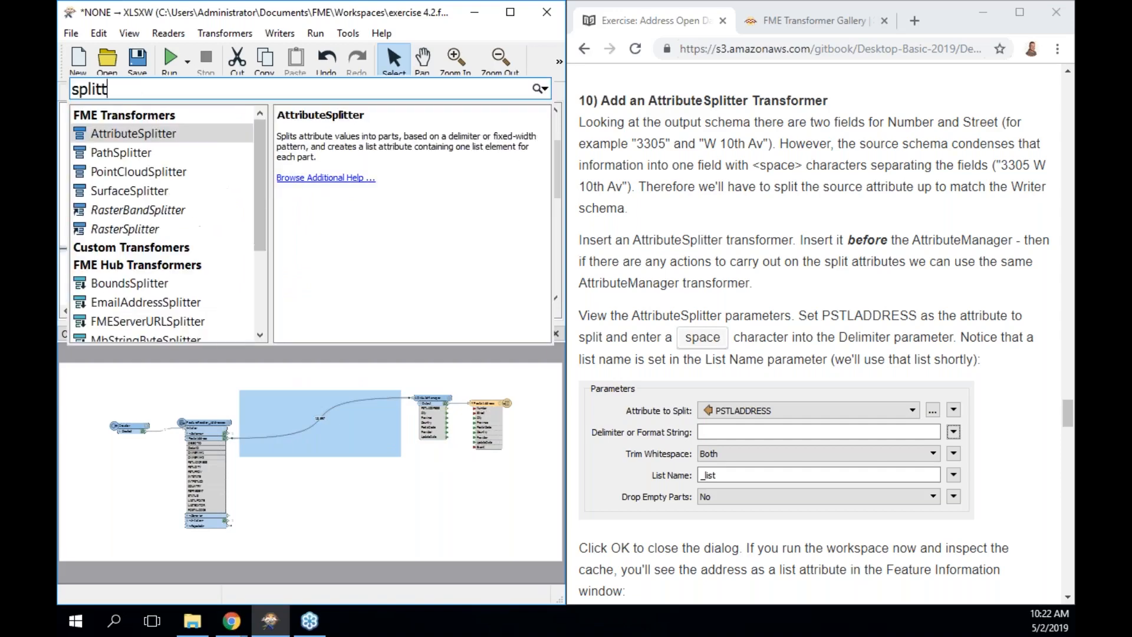
{"action": "key", "text": "Return"}
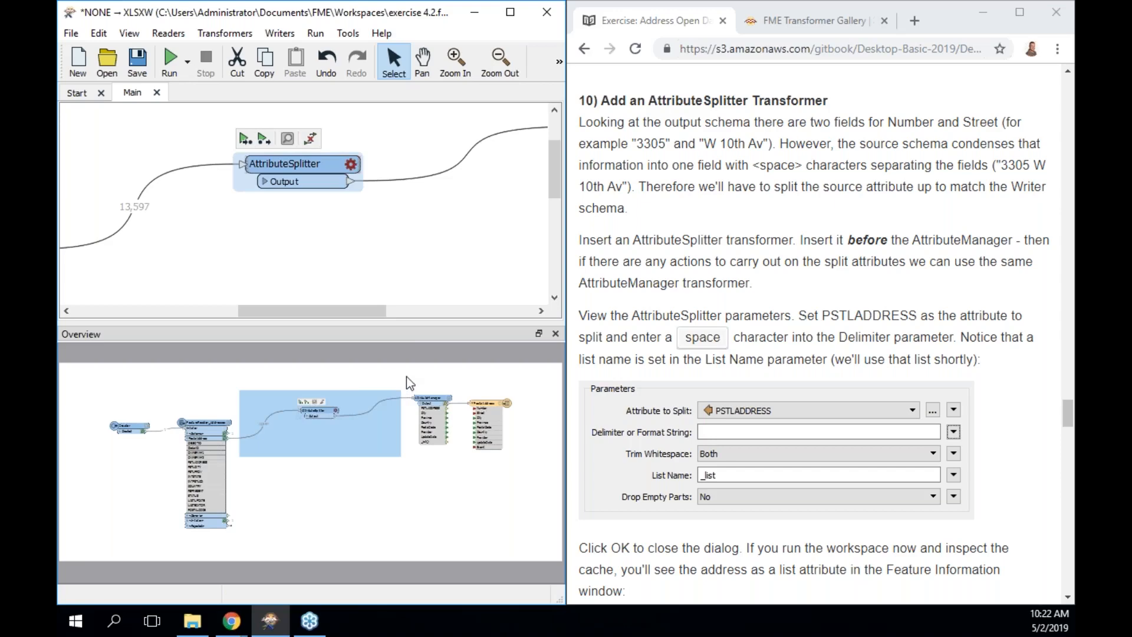
{"action": "left_click", "coordinate": [469, 430]}
{"action": "left_click_drag", "start_coordinate": [469, 430], "coordinate": [464, 422]}
Shift AttributeManager and PostalAddress right to make room, then select the new AttributeSplitter.
{"action": "left_click_drag", "start_coordinate": [492, 299], "coordinate": [137, 108]}
{"action": "left_click_drag", "start_coordinate": [201, 127], "coordinate": [164, 134]}
{"action": "left_click_drag", "start_coordinate": [417, 311], "coordinate": [285, 309]}
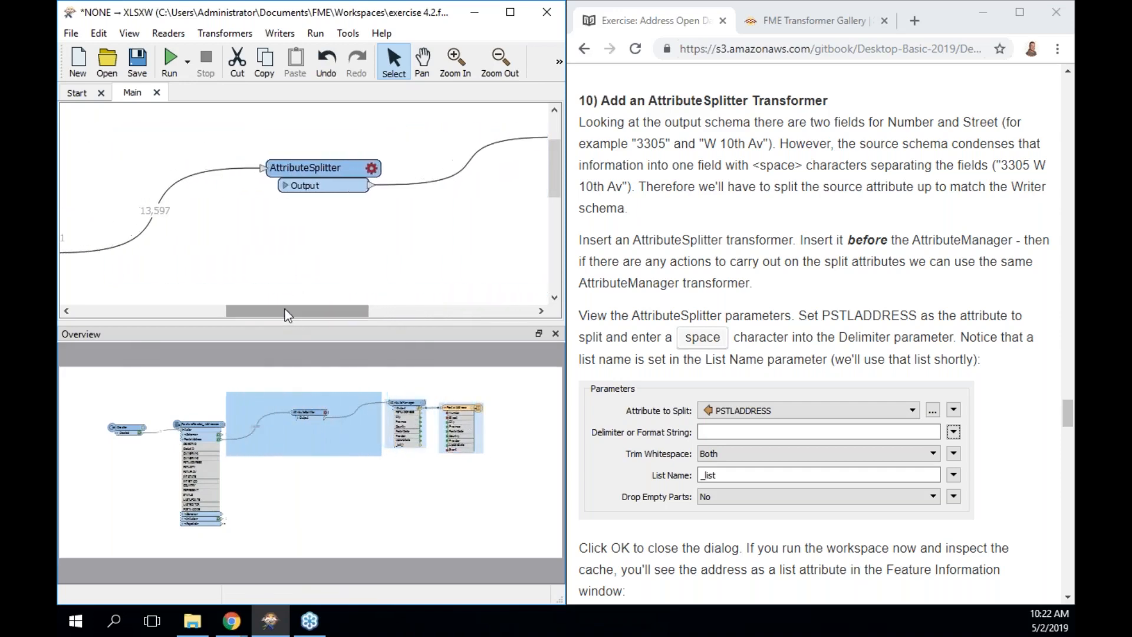
{"action": "left_click", "coordinate": [345, 177]}
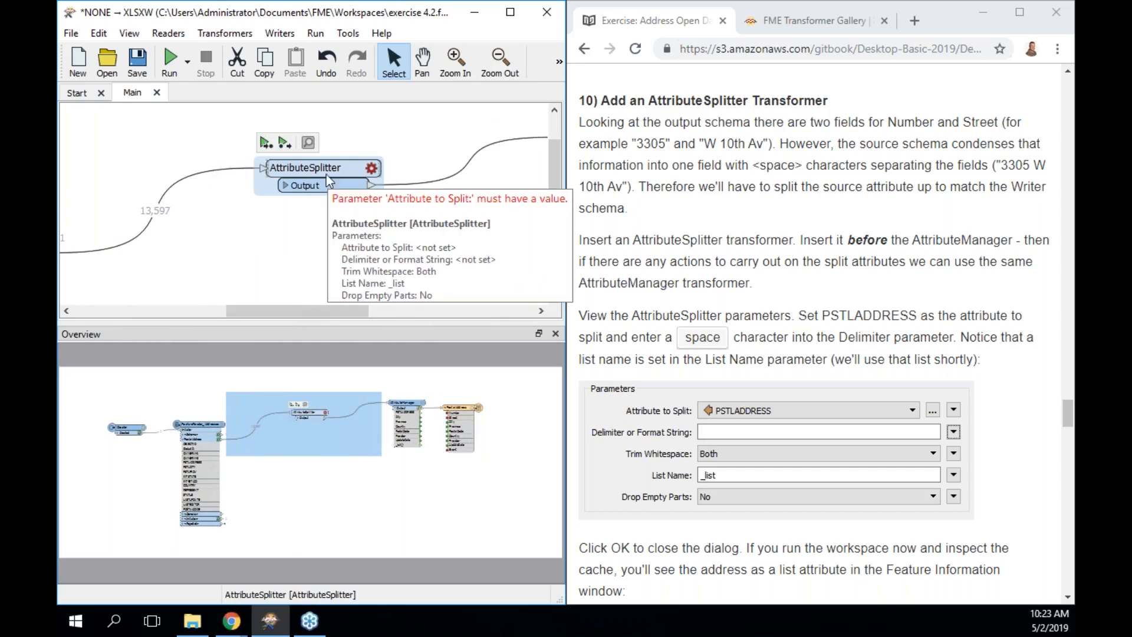
Choose PSTLADDRESS as the AttributeSplitter's Attribute to Split.
{"action": "left_click", "coordinate": [372, 168]}
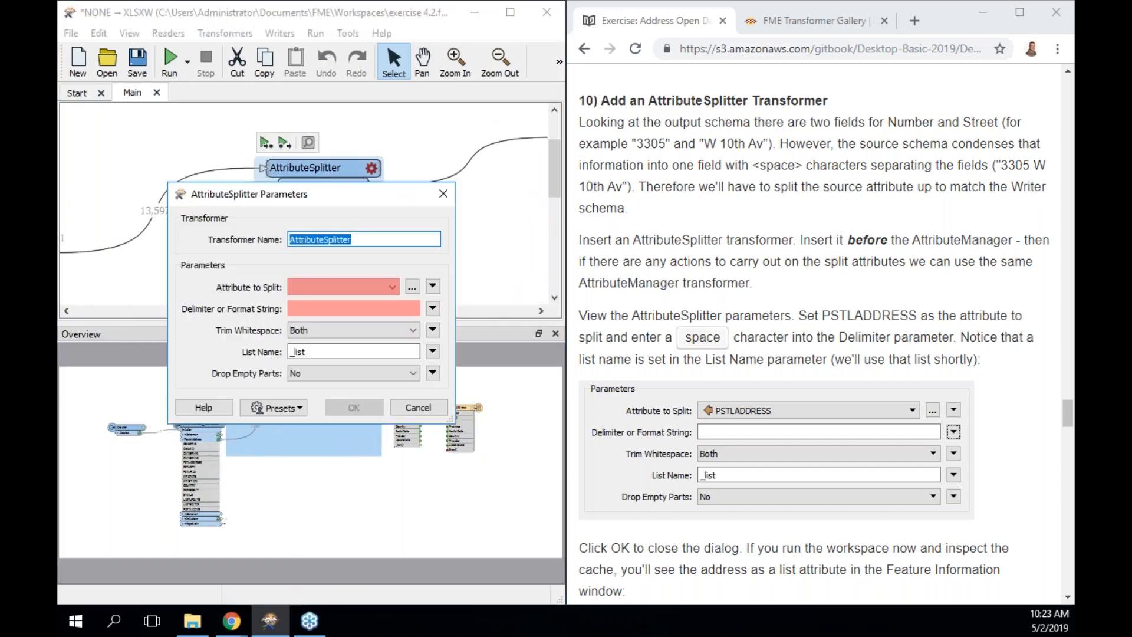
{"action": "left_click", "coordinate": [411, 287]}
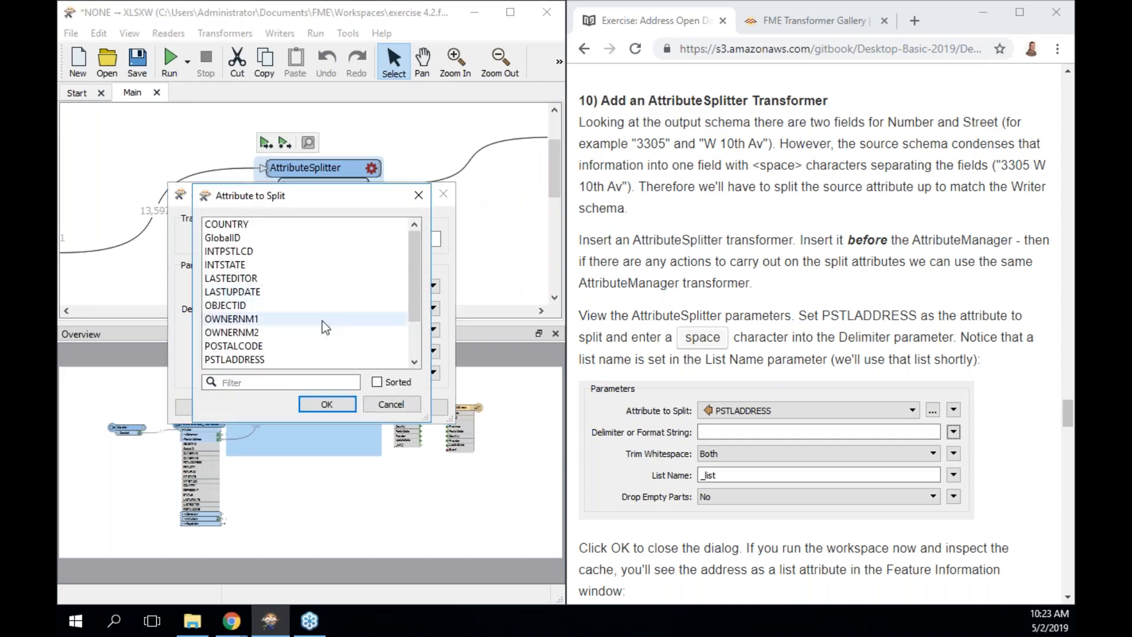
{"action": "left_click", "coordinate": [262, 361]}
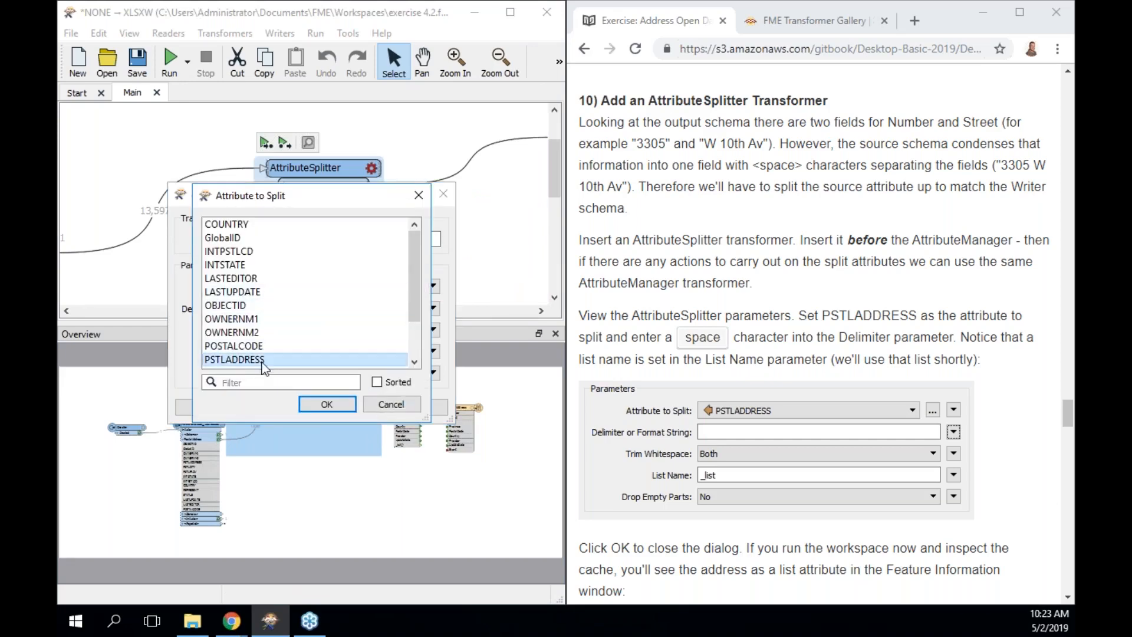
{"action": "left_click", "coordinate": [330, 403]}
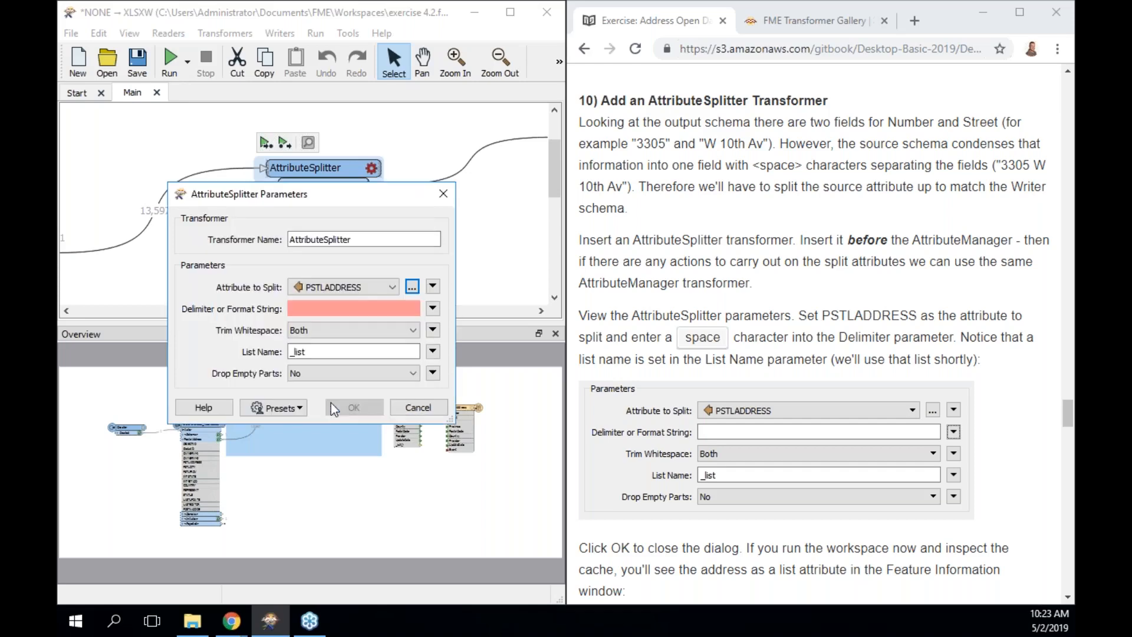
{"action": "left_click", "coordinate": [412, 287]}
{"action": "left_click_drag", "start_coordinate": [415, 269], "coordinate": [415, 288]}
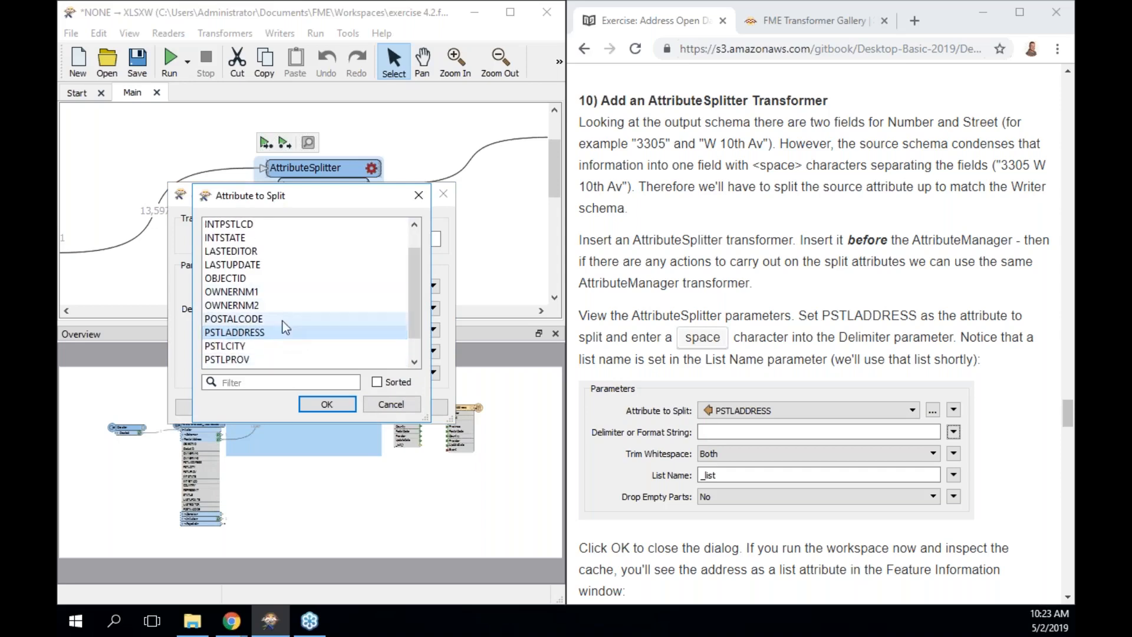
{"action": "left_click", "coordinate": [326, 404]}
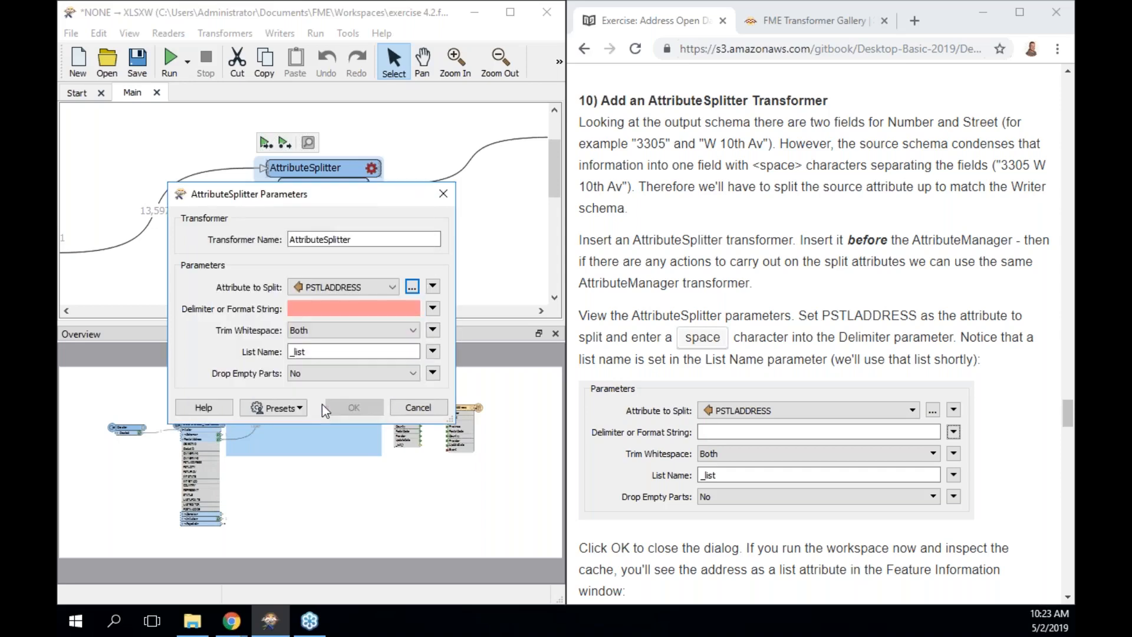
Use a space as Delimiter, keep Trim Whitespace Both and List Name _list, and apply.
{"action": "left_click", "coordinate": [367, 304]}
{"action": "left_click", "coordinate": [433, 309]}
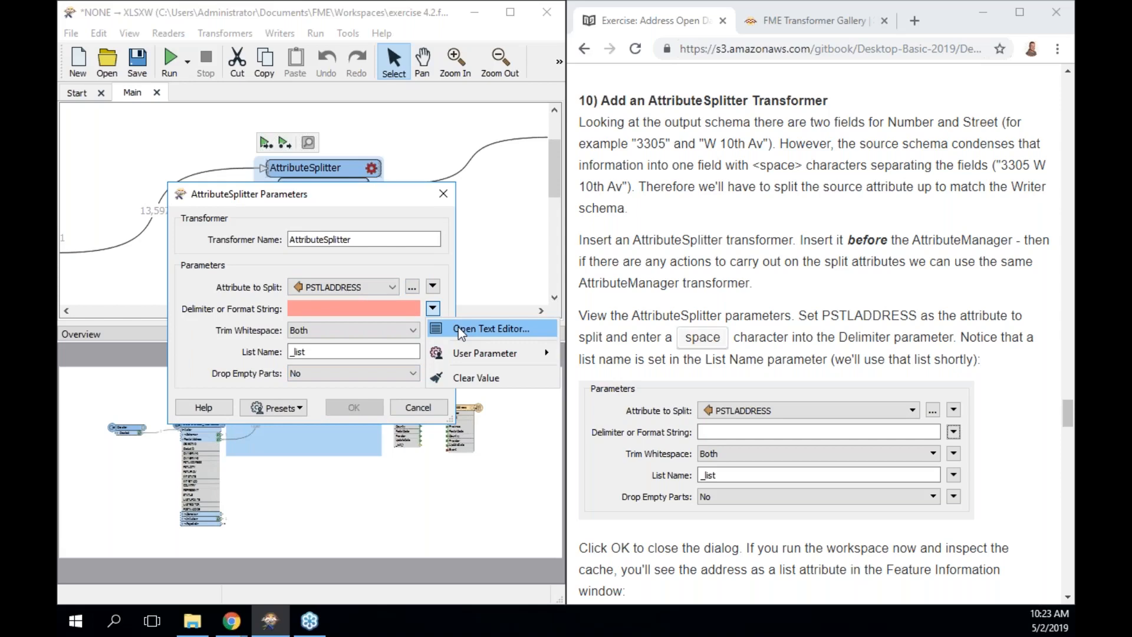
{"action": "left_click", "coordinate": [373, 310]}
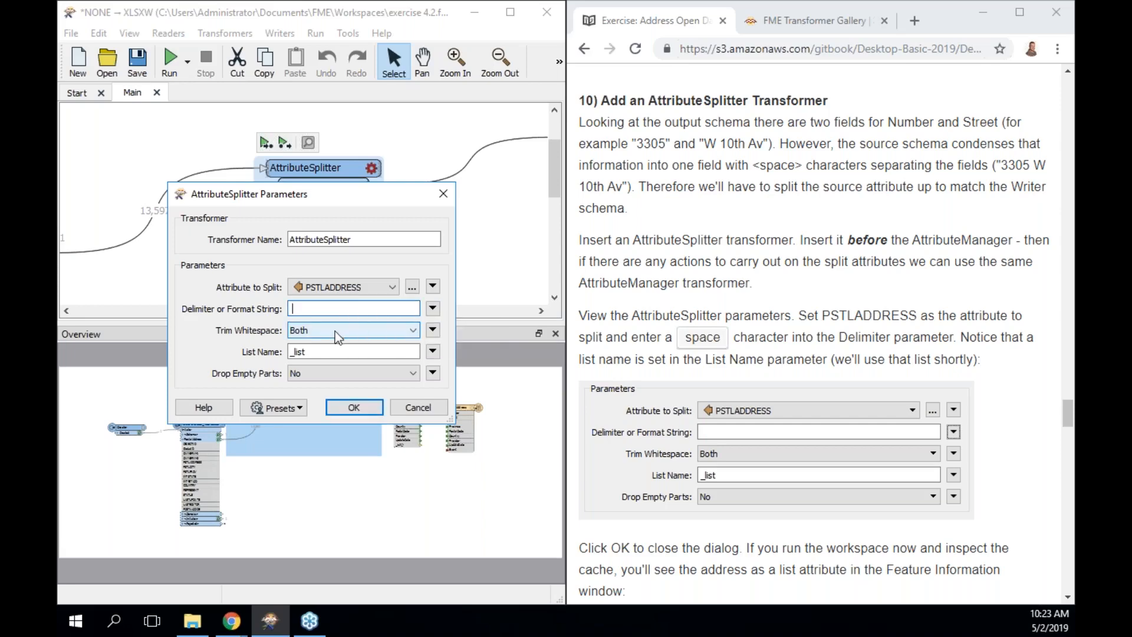
{"action": "left_click", "coordinate": [335, 331]}
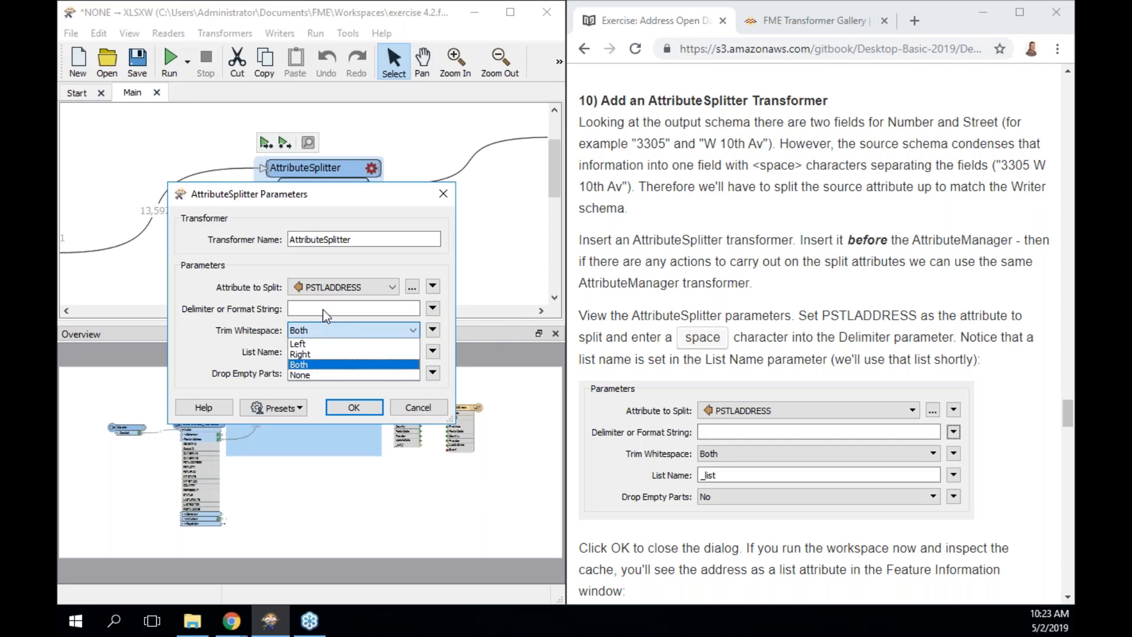
{"action": "left_click", "coordinate": [320, 330]}
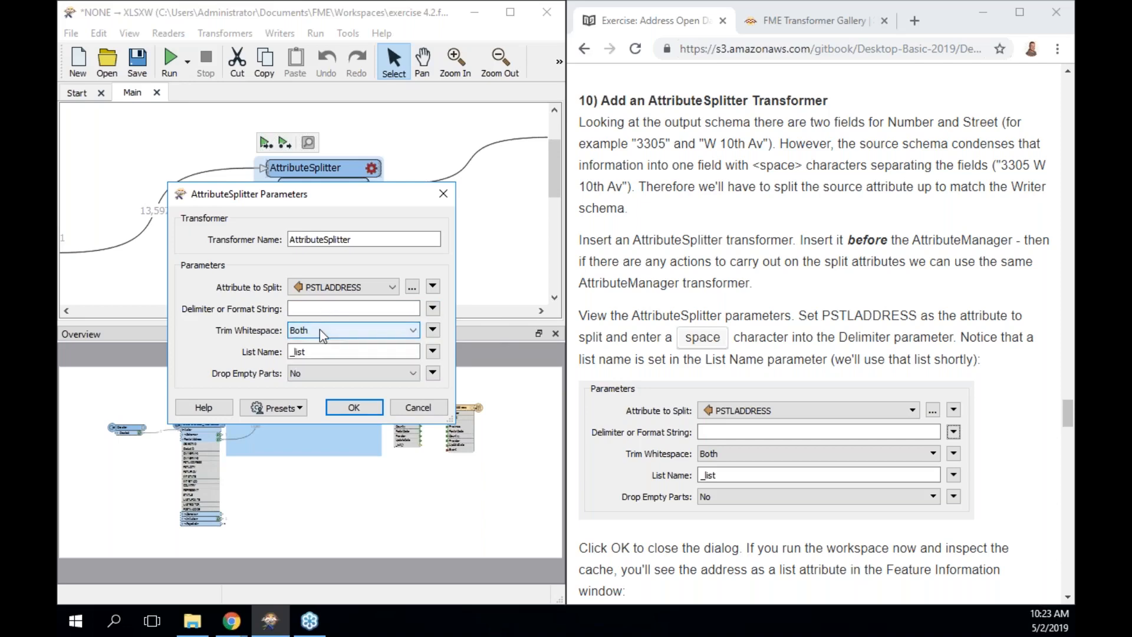
{"action": "left_click", "coordinate": [312, 353]}
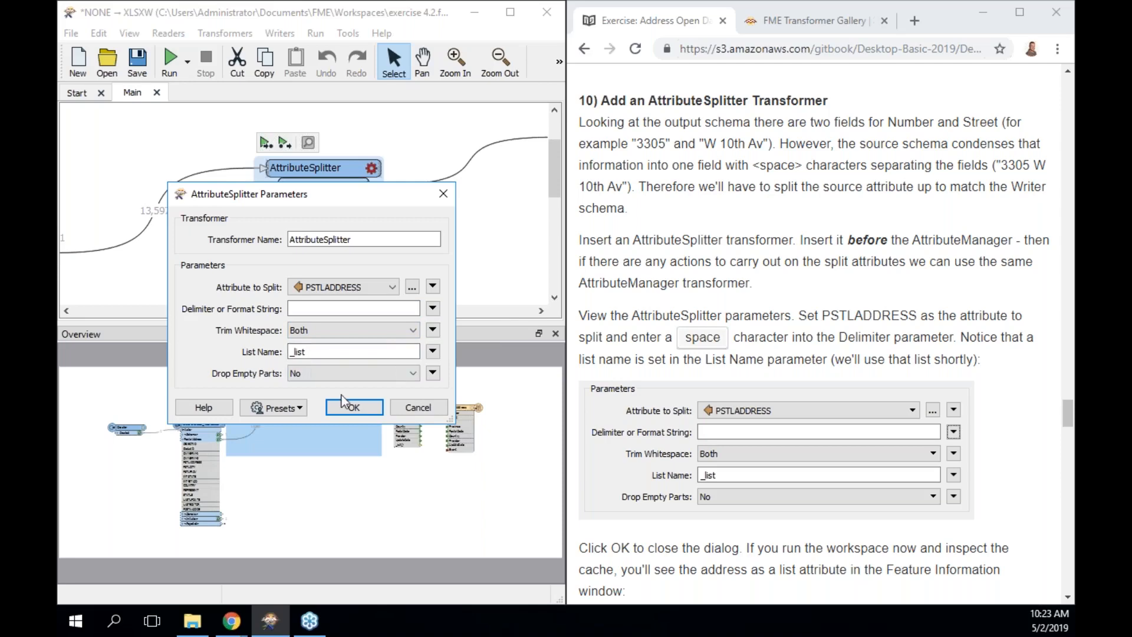
{"action": "left_click", "coordinate": [355, 413]}
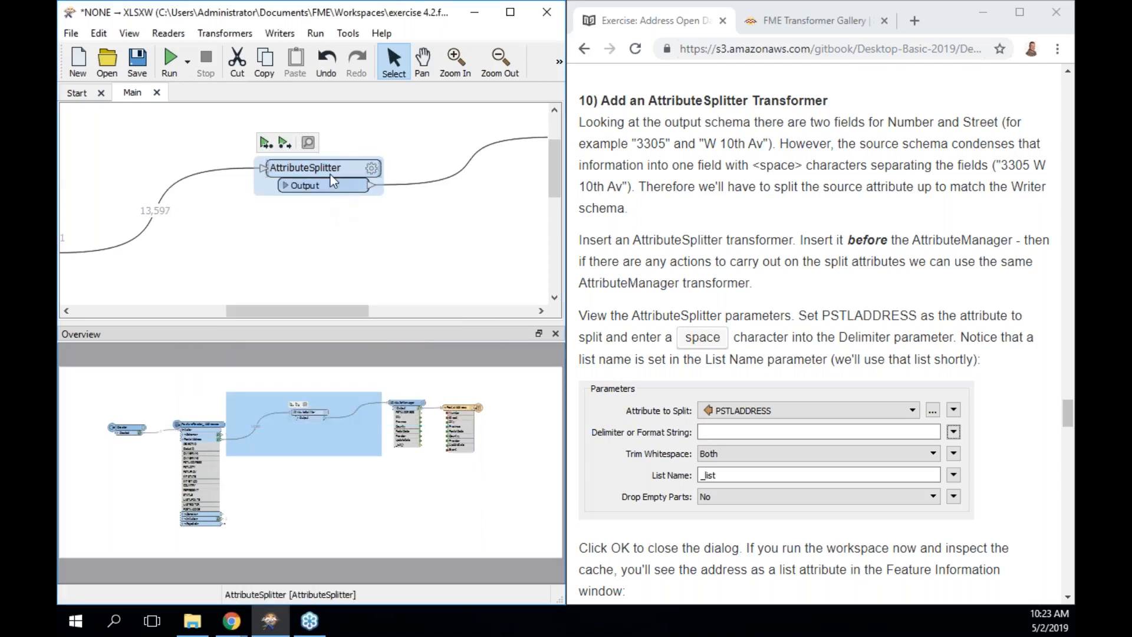
Run the workspace to the AttributeSplitter and open its 13,597 cached output features.
{"action": "left_click", "coordinate": [266, 143]}
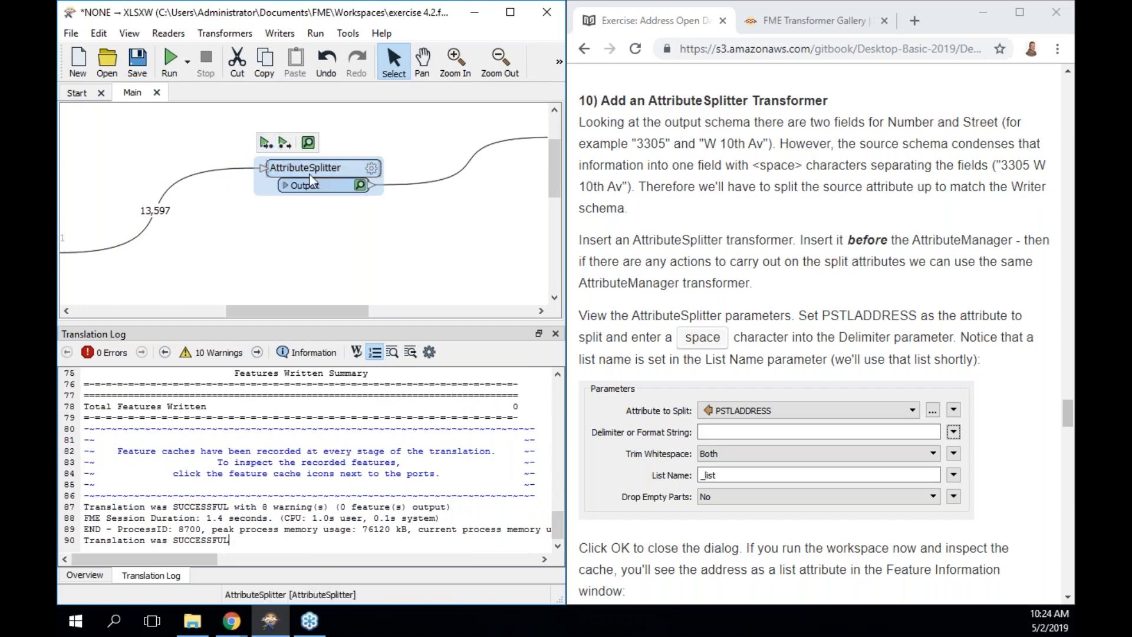
{"action": "left_click", "coordinate": [360, 186]}
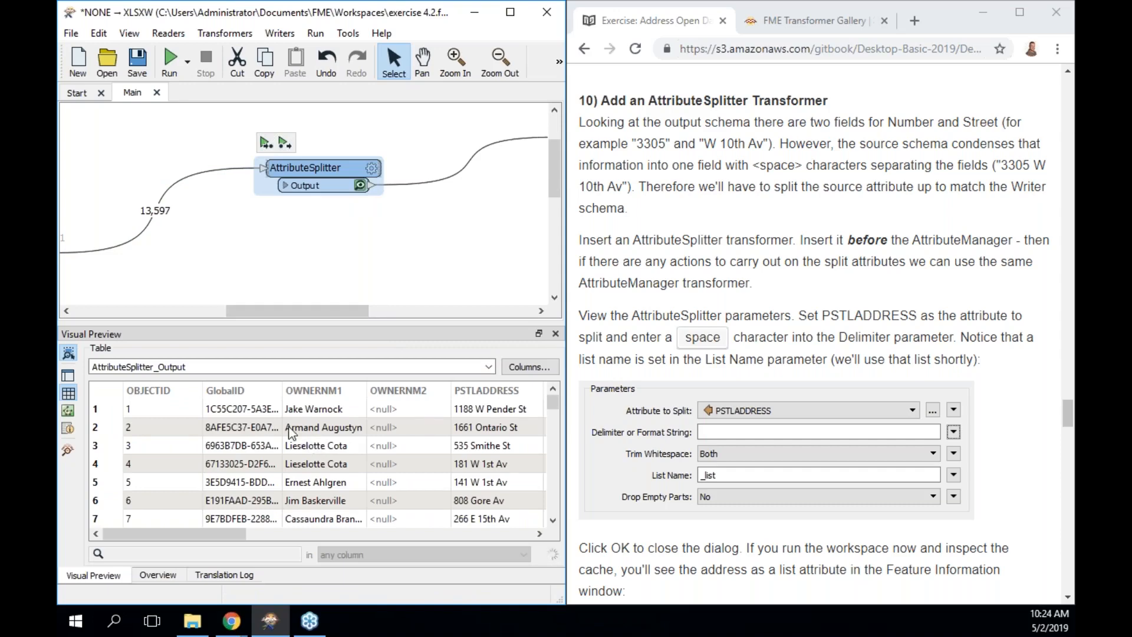
{"action": "left_click_drag", "start_coordinate": [171, 534], "coordinate": [124, 521]}
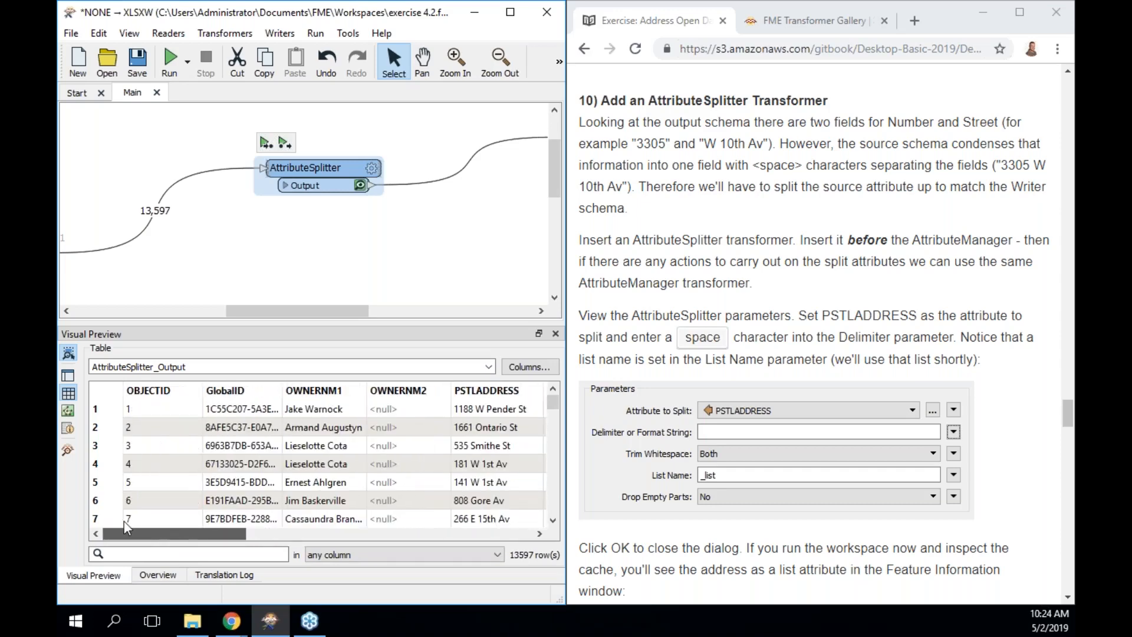
Inspect a feature's 18 attributes in Feature Information, including its original PSTLADDRESS value.
{"action": "left_click", "coordinate": [69, 395]}
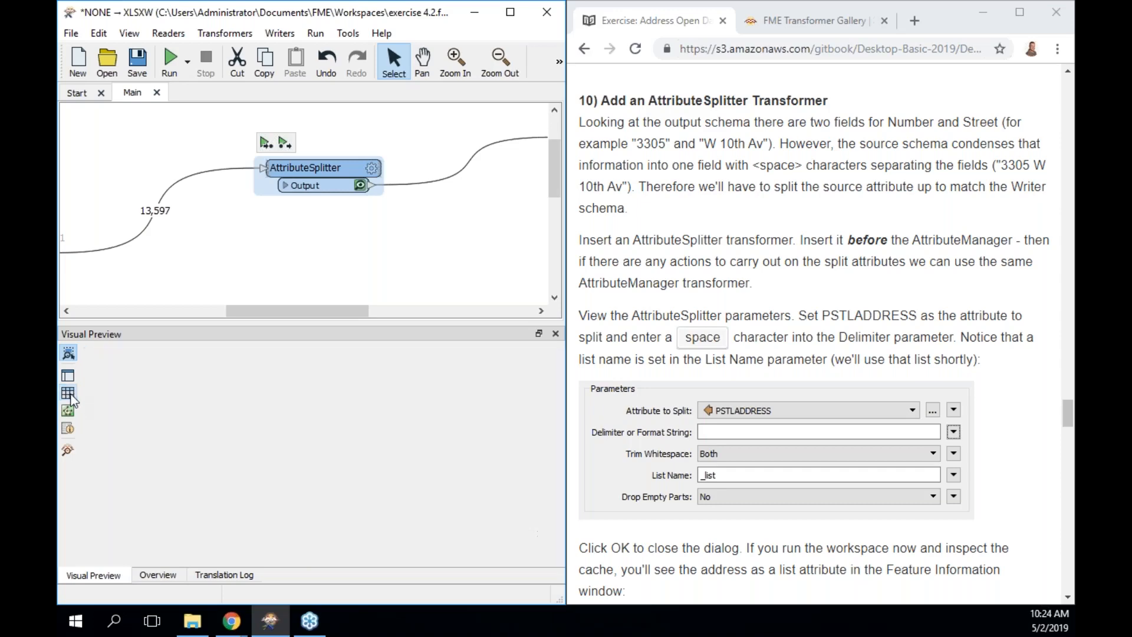
{"action": "left_click", "coordinate": [68, 430]}
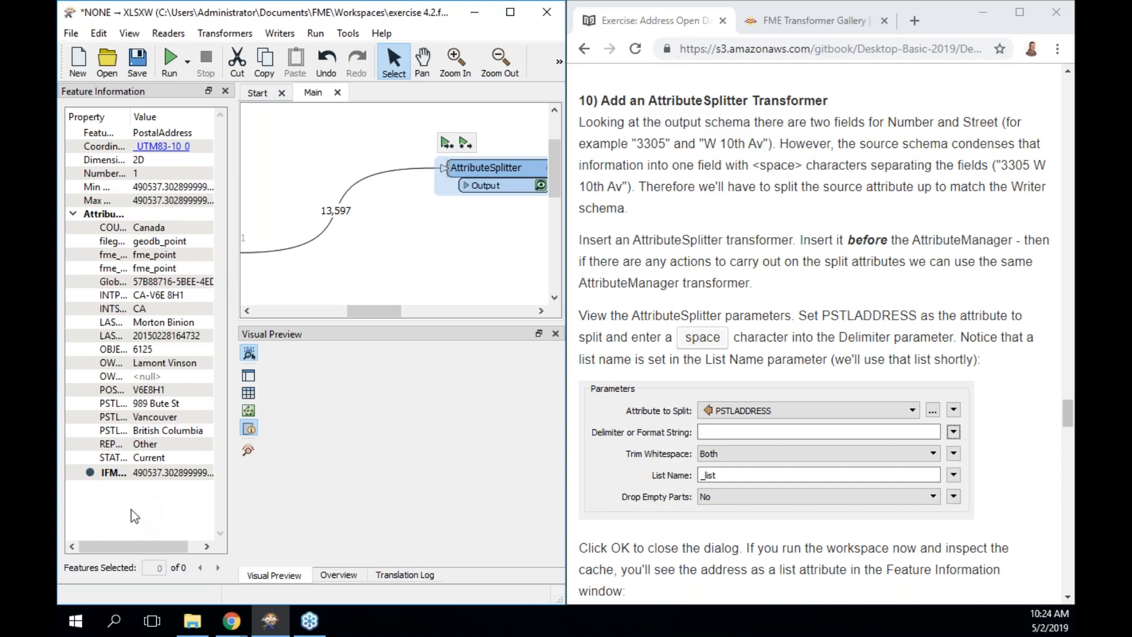
{"action": "left_click_drag", "start_coordinate": [131, 112], "coordinate": [340, 373]}
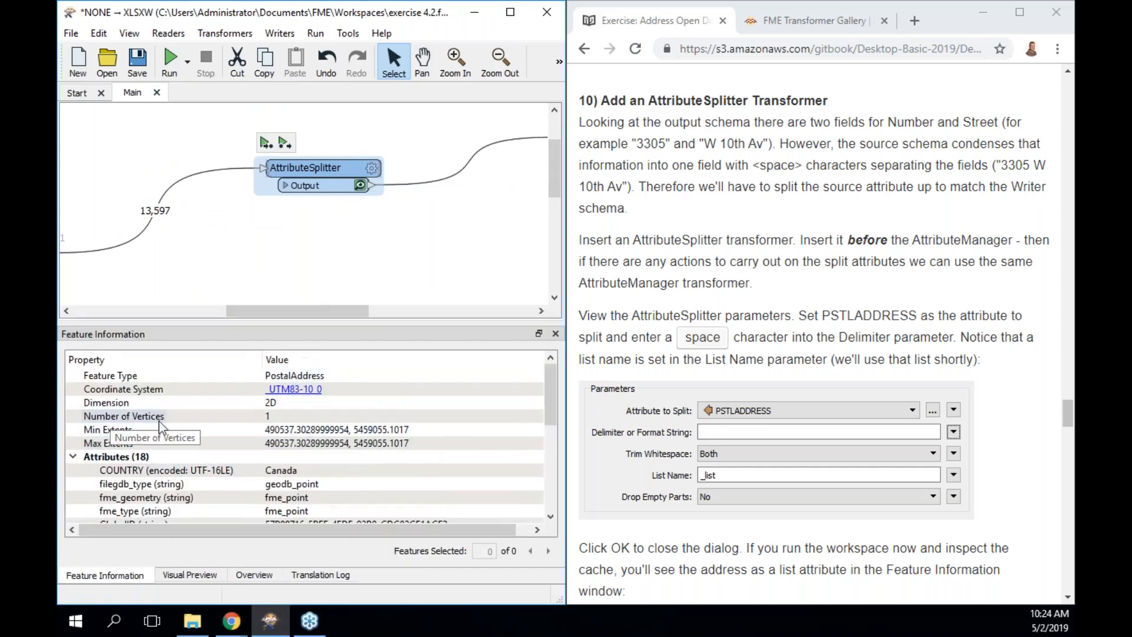
{"action": "left_click_drag", "start_coordinate": [555, 399], "coordinate": [547, 464]}
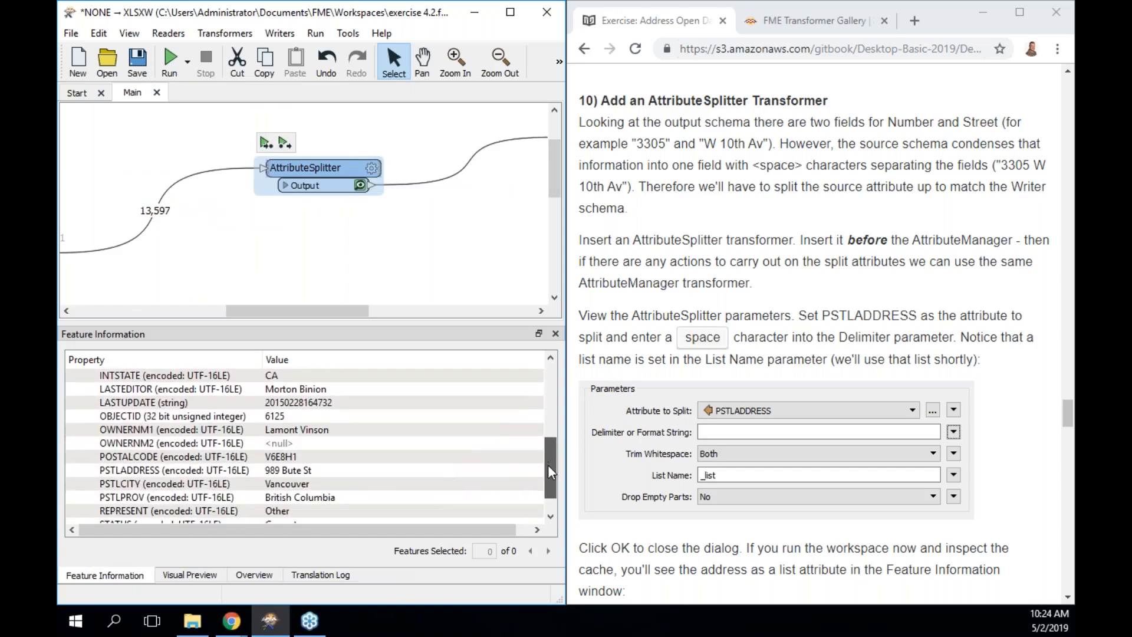
{"action": "left_click", "coordinate": [286, 475]}
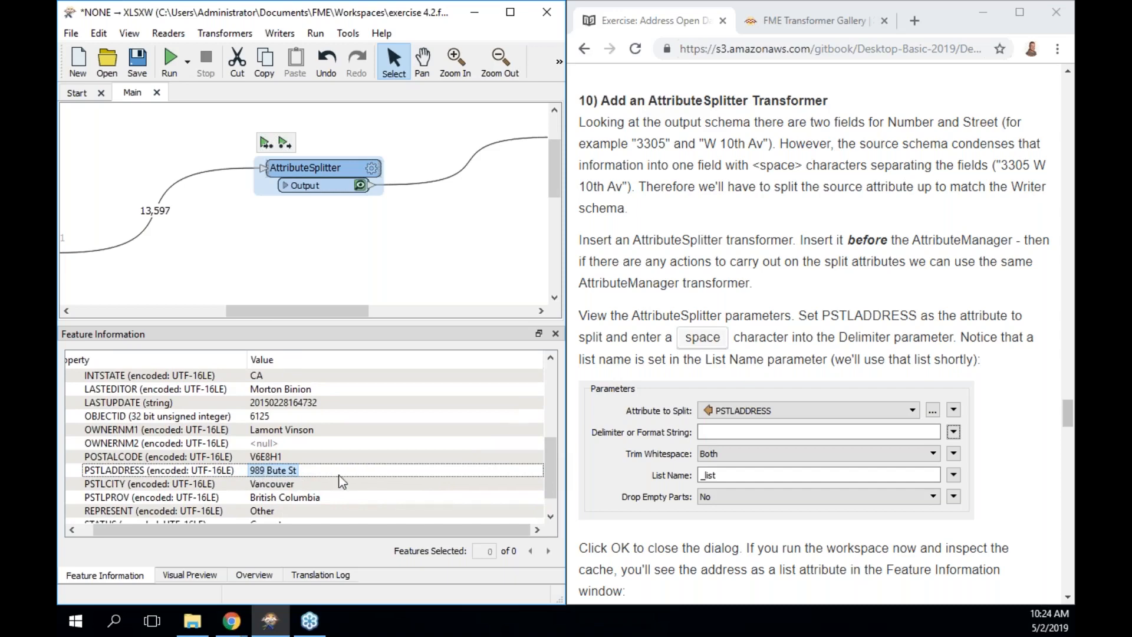
{"action": "left_click_drag", "start_coordinate": [547, 455], "coordinate": [557, 374]}
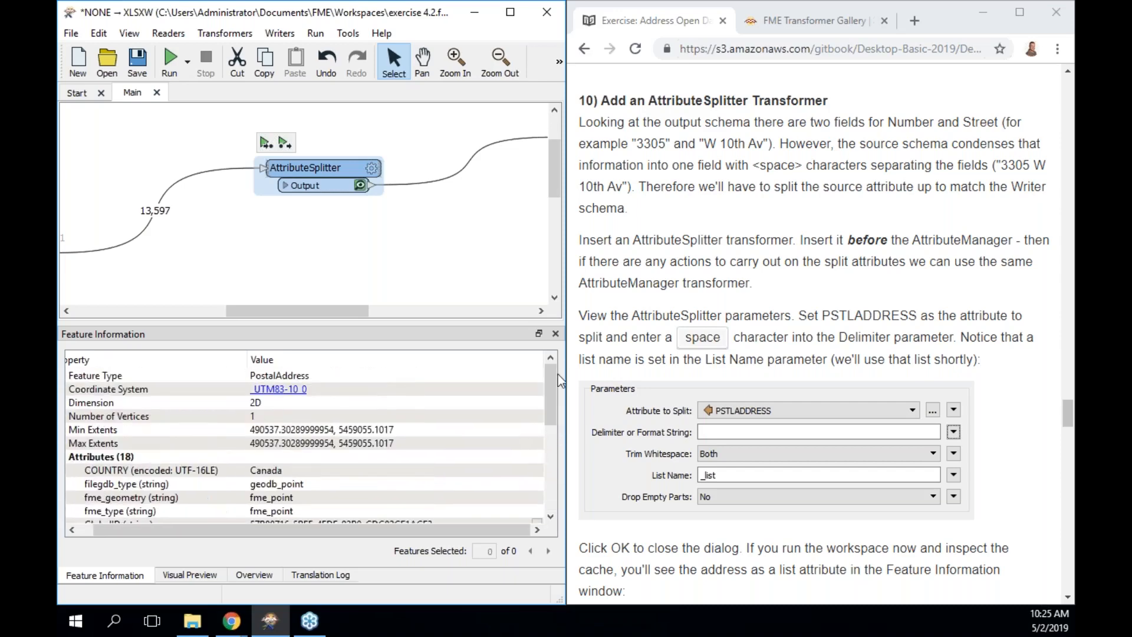
{"action": "left_click", "coordinate": [360, 186]}
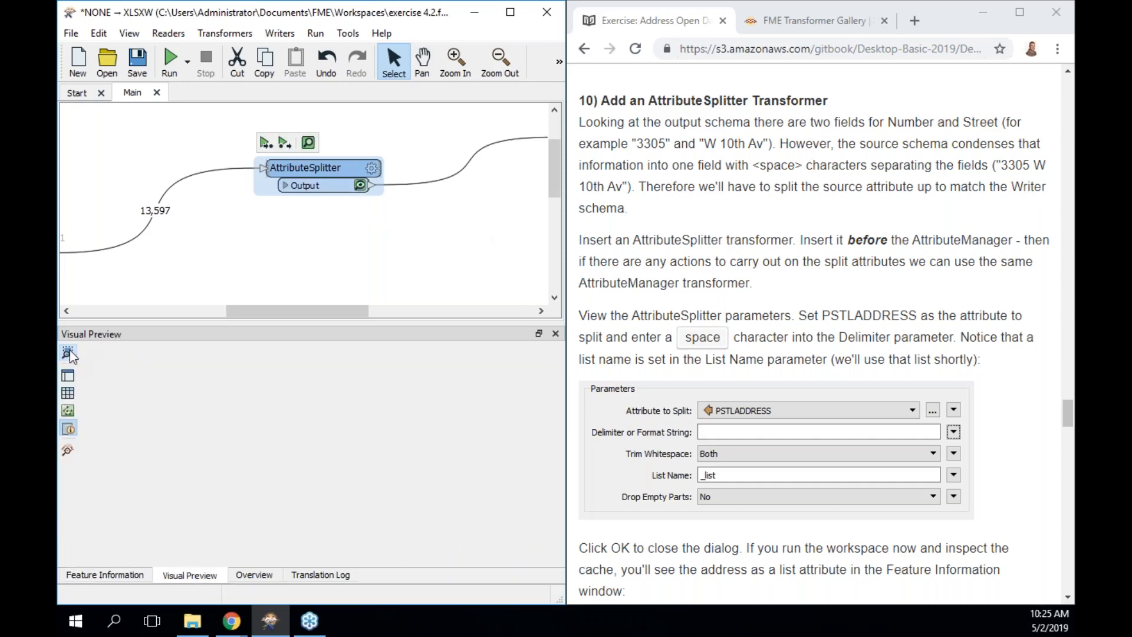
{"action": "left_click", "coordinate": [69, 430]}
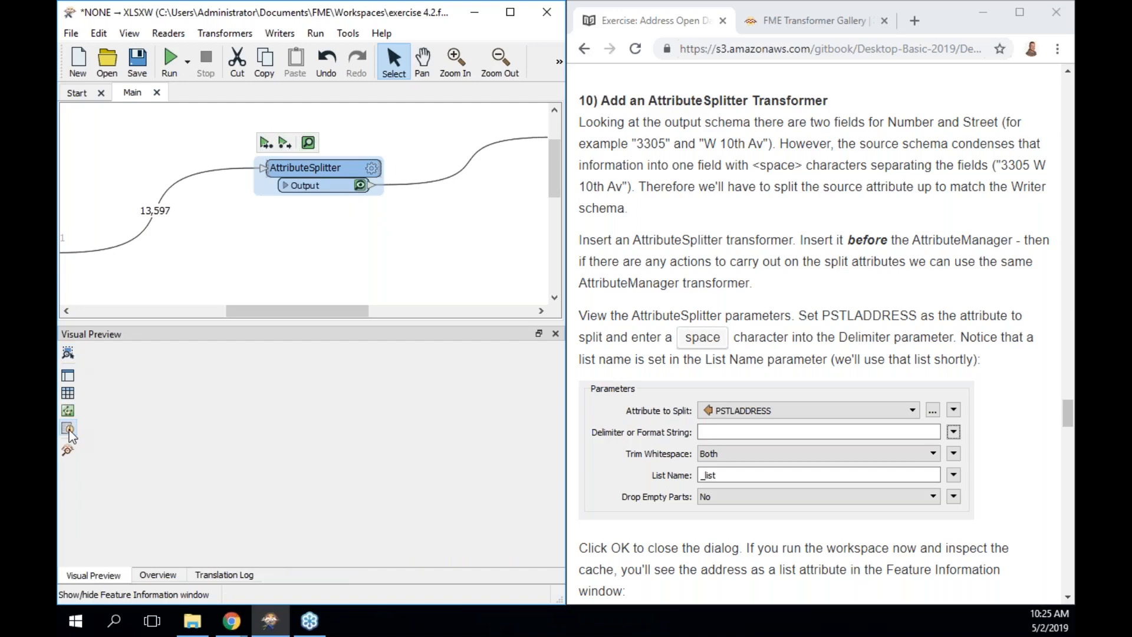
{"action": "left_click", "coordinate": [68, 393]}
{"action": "left_click", "coordinate": [211, 413]}
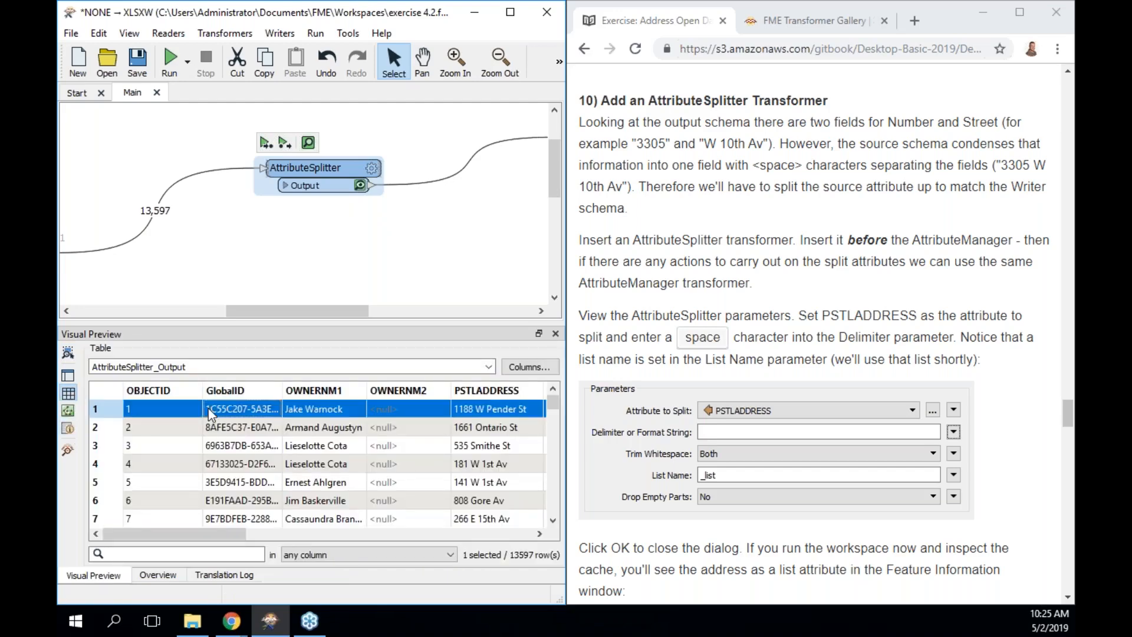
{"action": "left_click", "coordinate": [68, 431]}
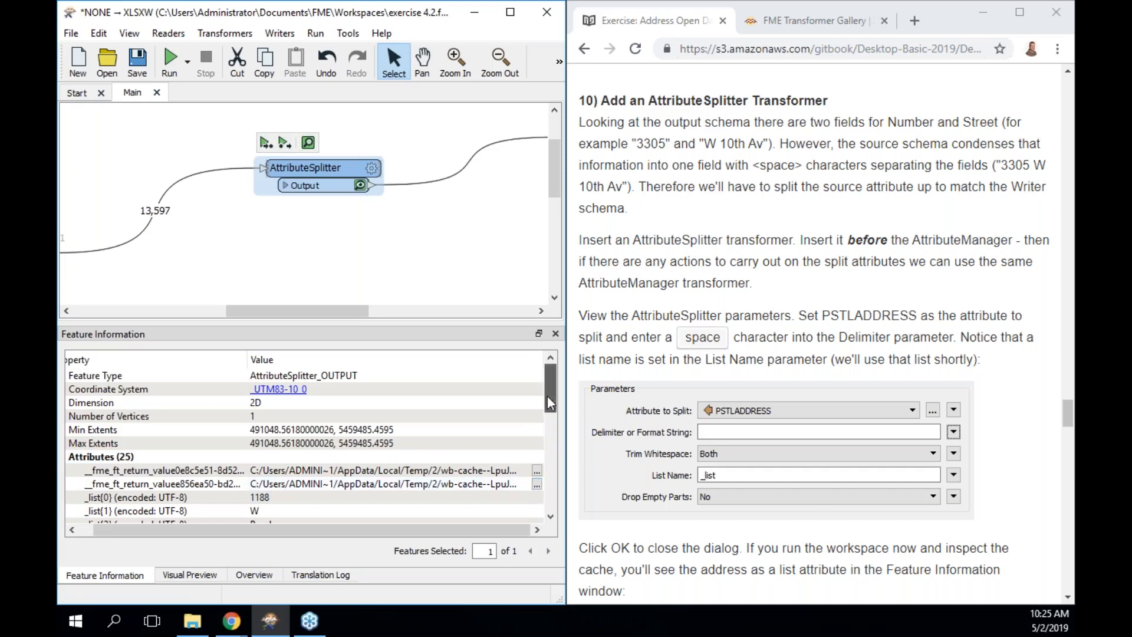
{"action": "left_click_drag", "start_coordinate": [549, 404], "coordinate": [549, 425]}
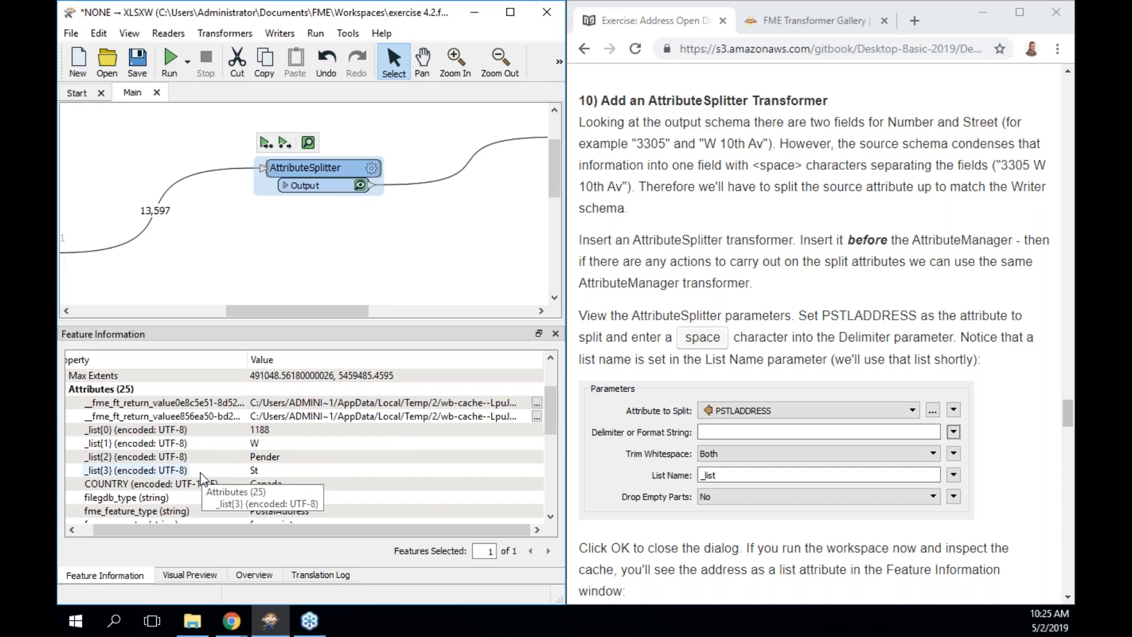
{"action": "scroll", "coordinate": [731, 450], "scroll_direction": "down", "scroll_amount": 6}
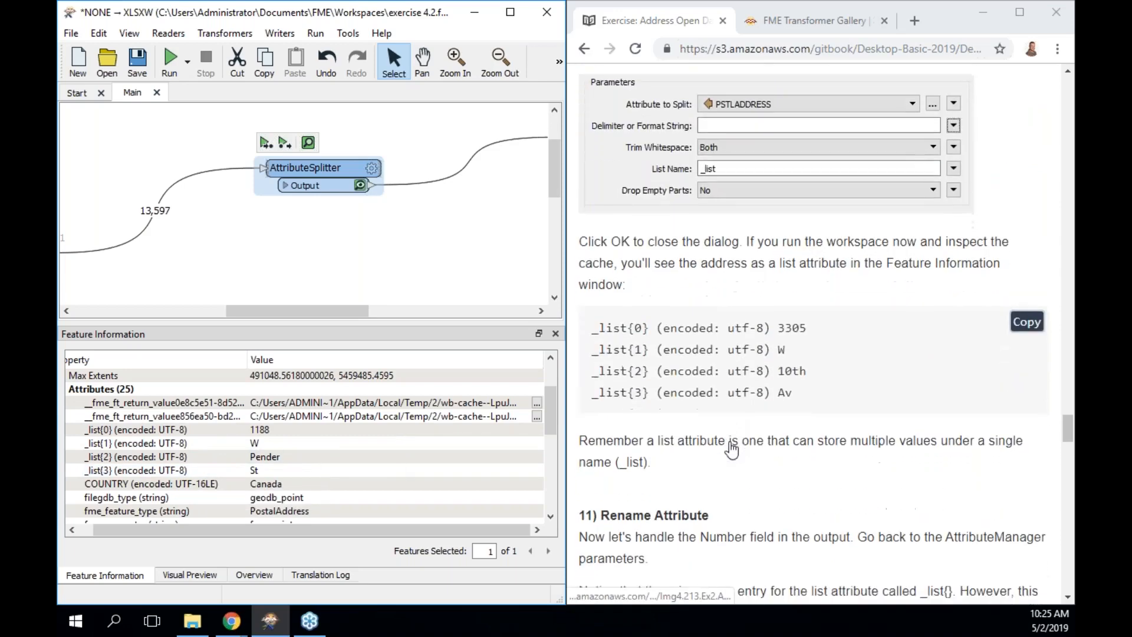
{"action": "scroll", "coordinate": [731, 449], "scroll_direction": "down", "scroll_amount": 5}
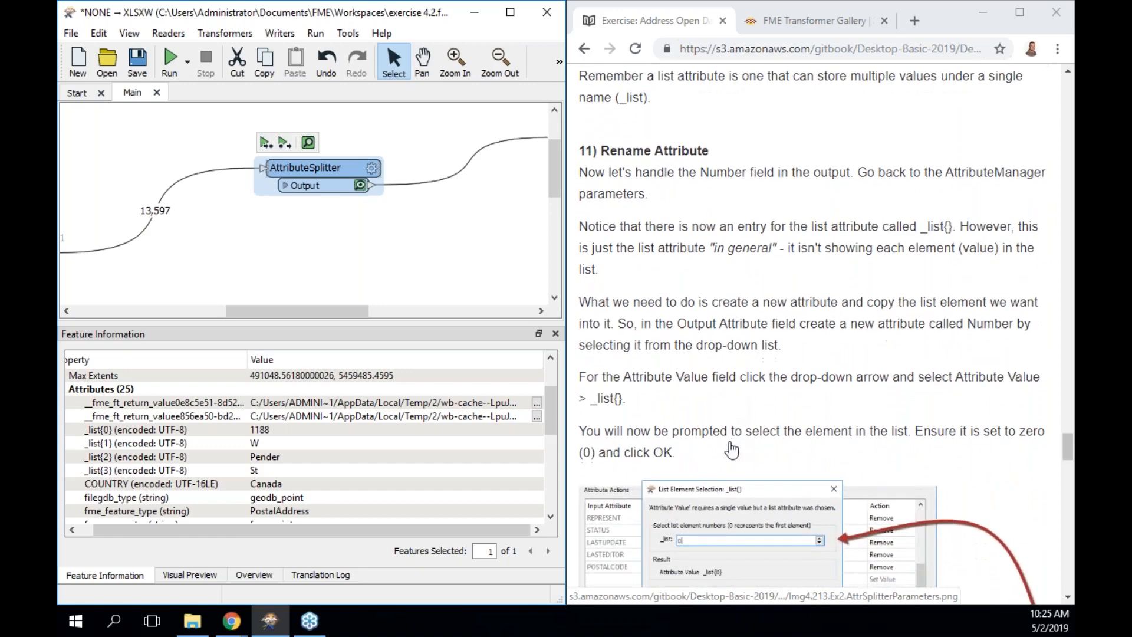
{"action": "scroll", "coordinate": [731, 450], "scroll_direction": "down", "scroll_amount": 1}
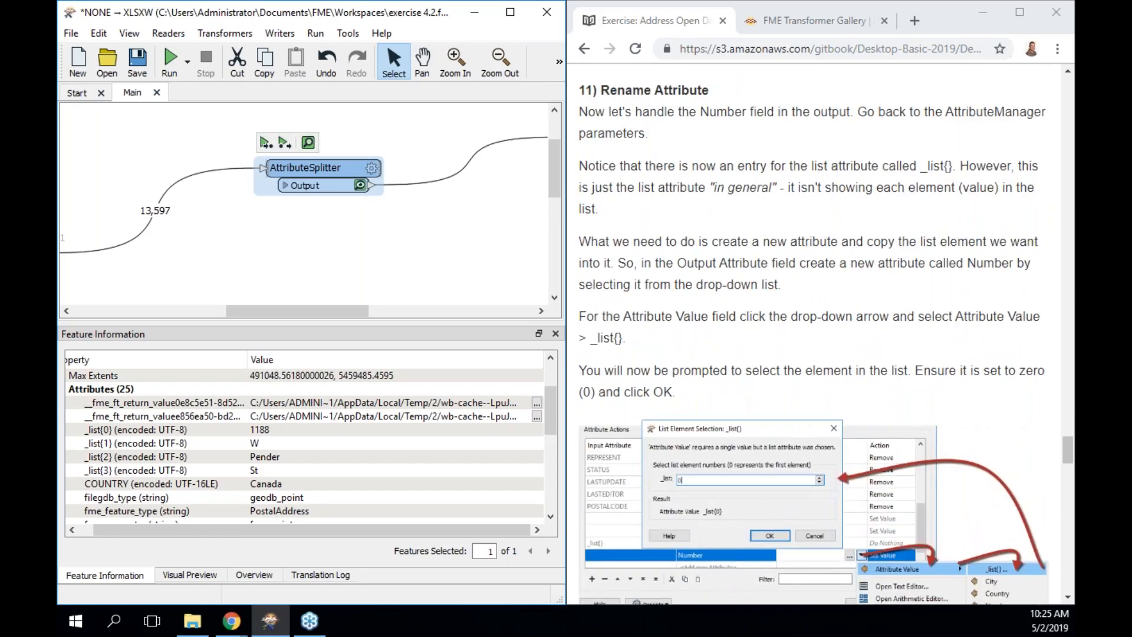
{"action": "left_click_drag", "start_coordinate": [247, 312], "coordinate": [328, 314]}
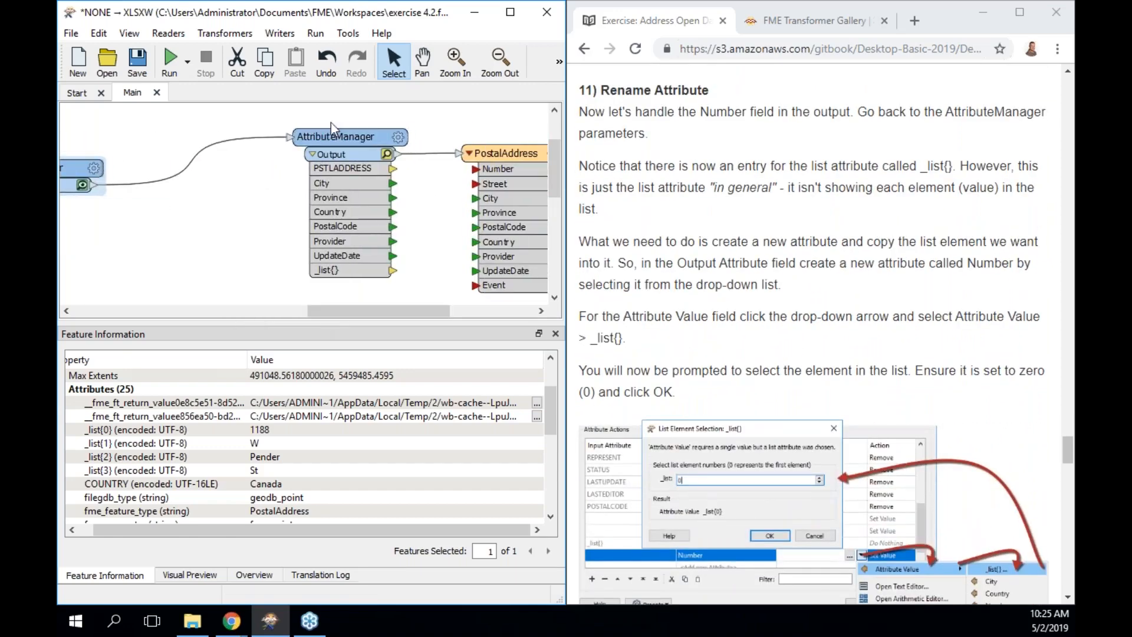
Nudge the AttributeManager left and switch the bottom panel to the Overview.
{"action": "left_click_drag", "start_coordinate": [332, 135], "coordinate": [287, 135]}
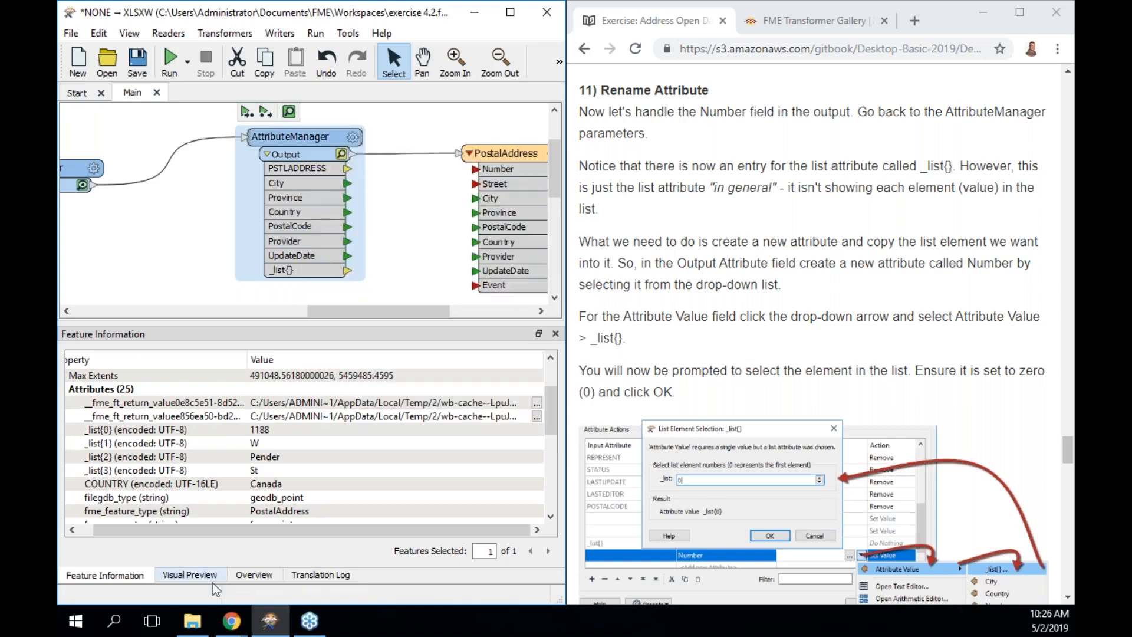
{"action": "left_click", "coordinate": [260, 578]}
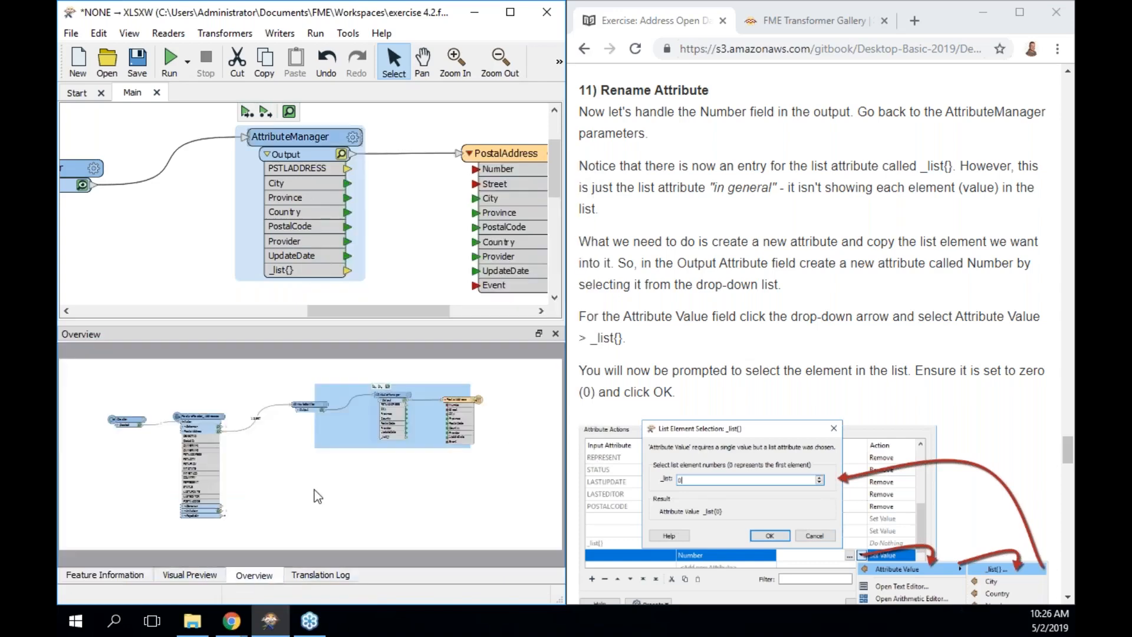
Add a new output attribute named Number in the AttributeManager.
{"action": "double_click", "coordinate": [317, 140]}
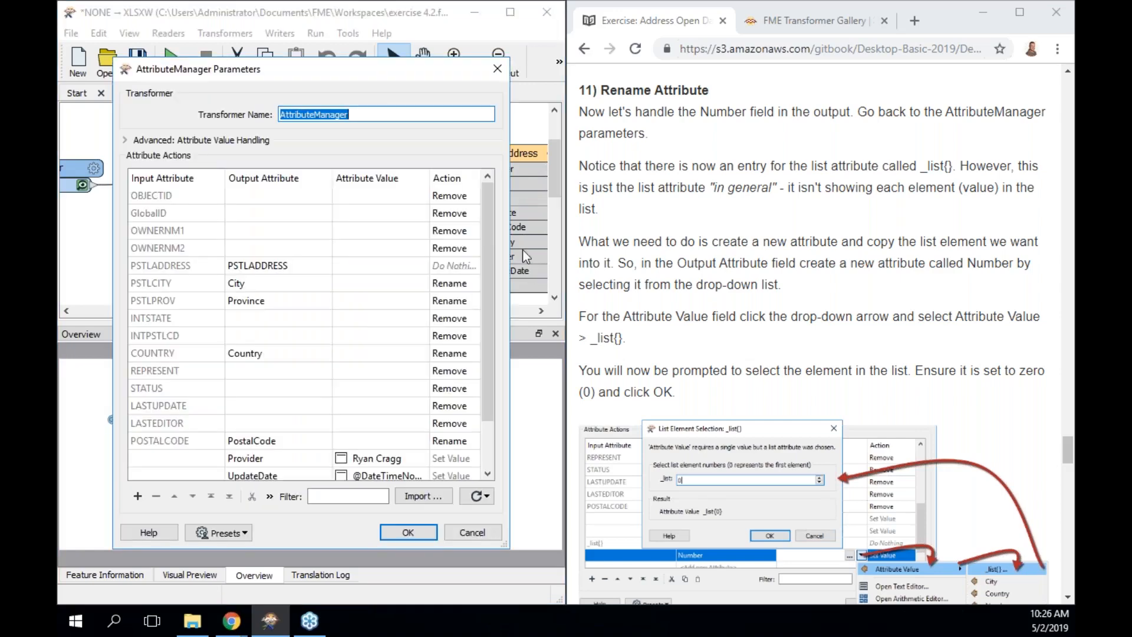
{"action": "scroll", "coordinate": [493, 249], "scroll_direction": "down", "scroll_amount": 3}
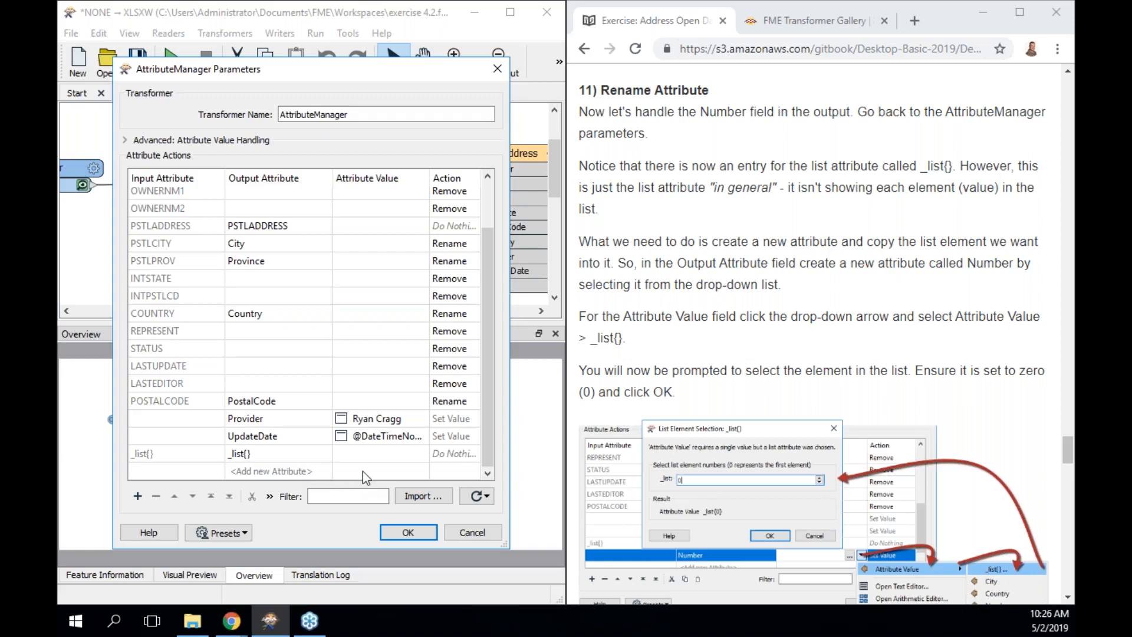
{"action": "left_click", "coordinate": [296, 470]}
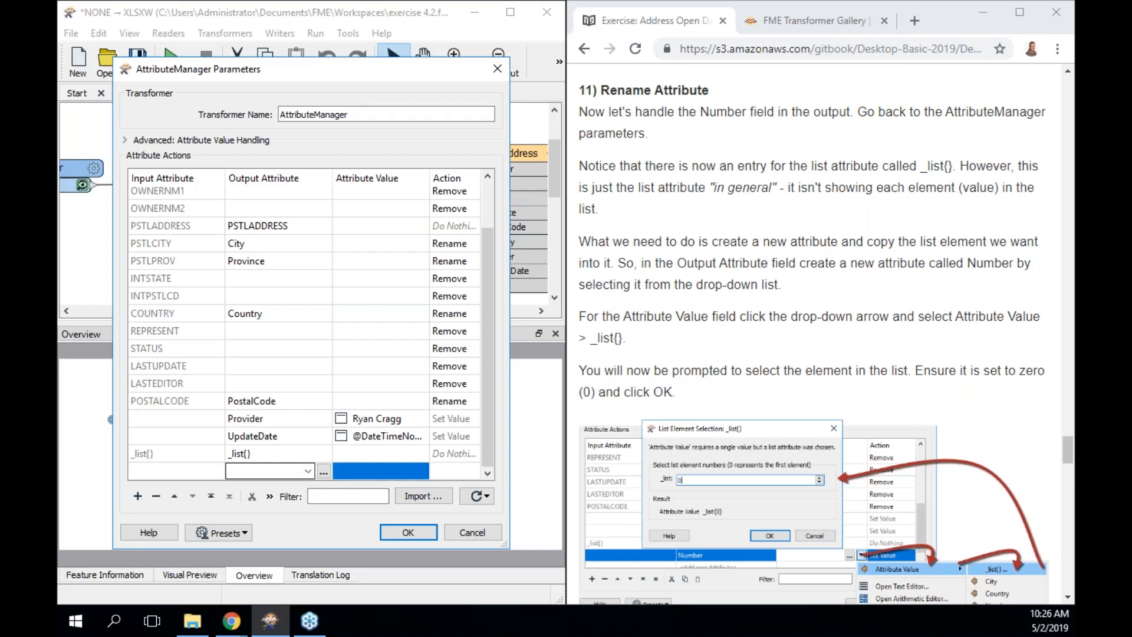
{"action": "type", "text": "Number"}
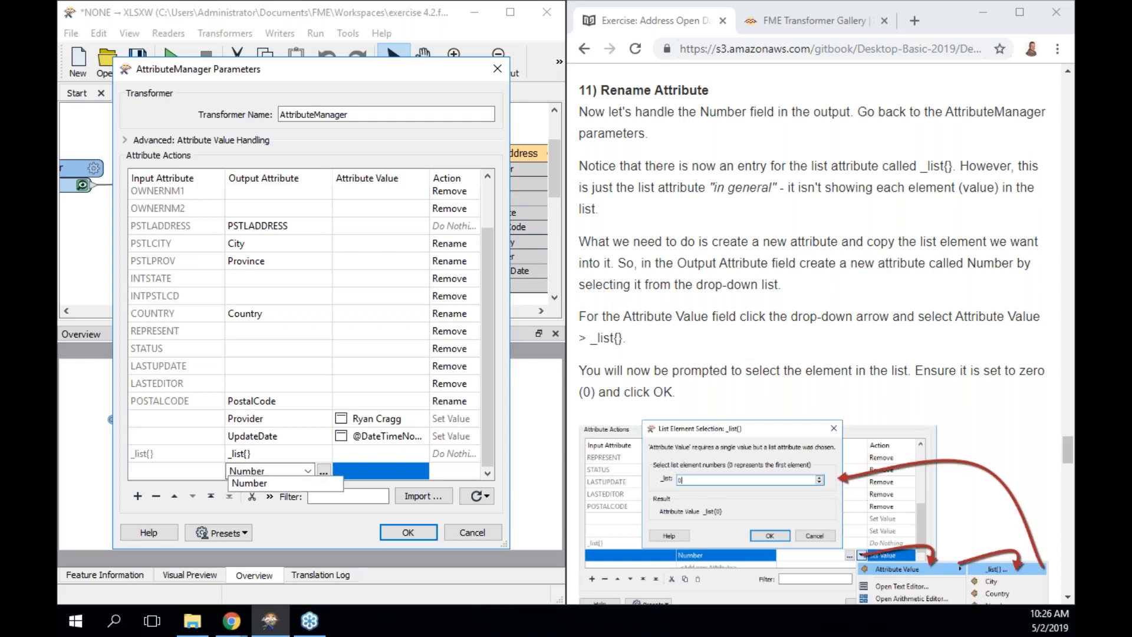
{"action": "scroll", "coordinate": [623, 409], "scroll_direction": "down", "scroll_amount": 1}
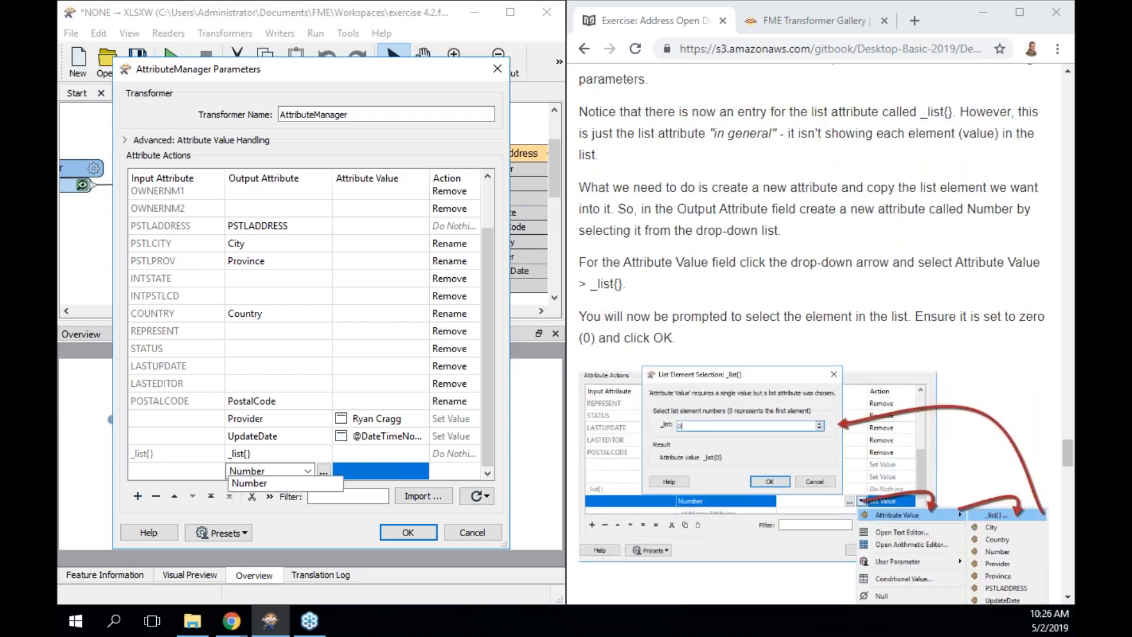
{"action": "left_click", "coordinate": [384, 475]}
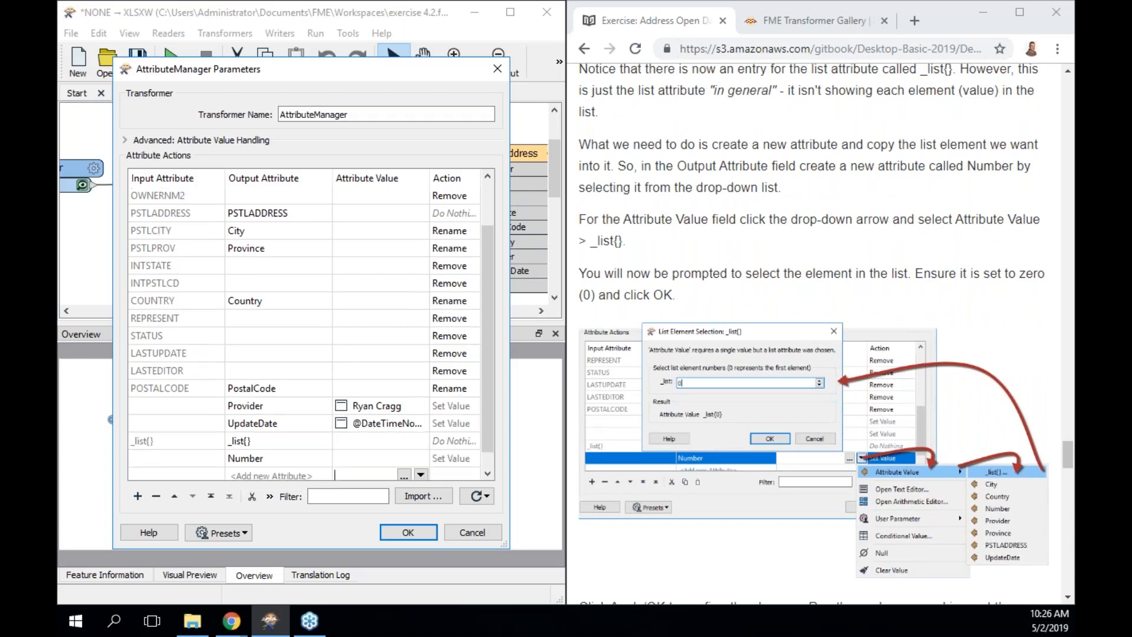
Set Number's value to the _list{} attribute, keeping element 0 (_list{0}).
{"action": "left_click", "coordinate": [409, 461]}
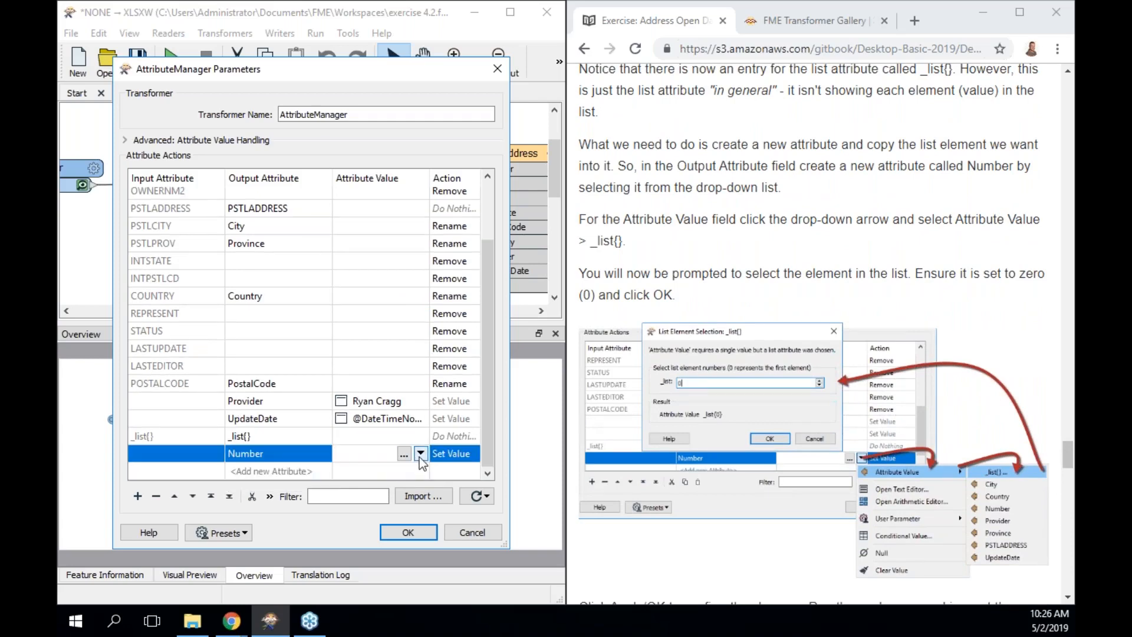
{"action": "left_click", "coordinate": [419, 457]}
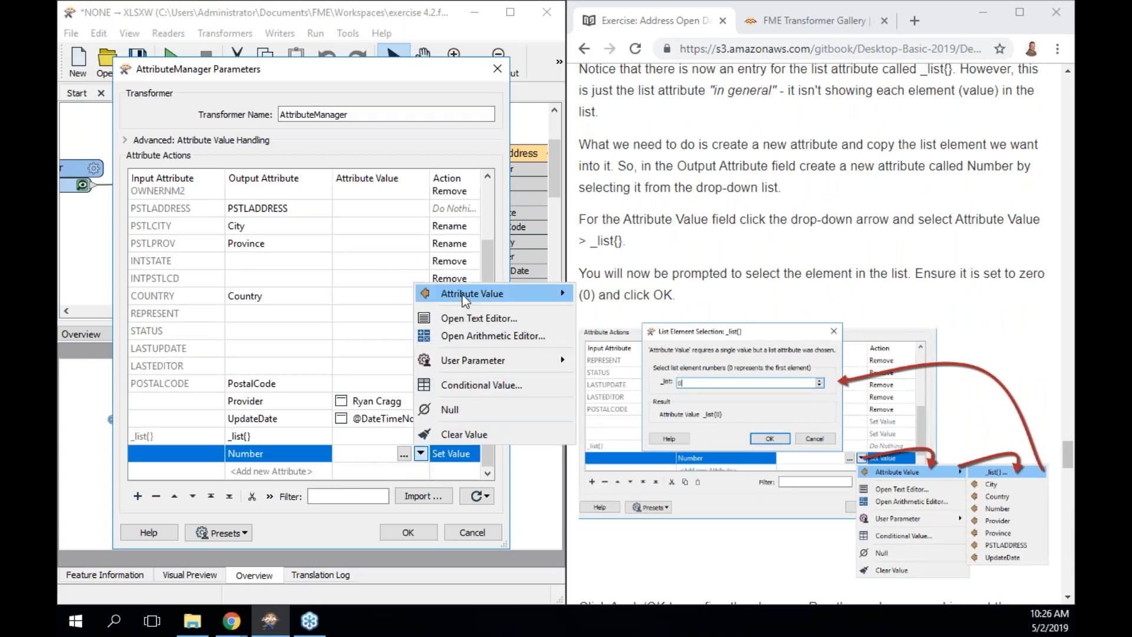
{"action": "mouse_move", "coordinate": [464, 301]}
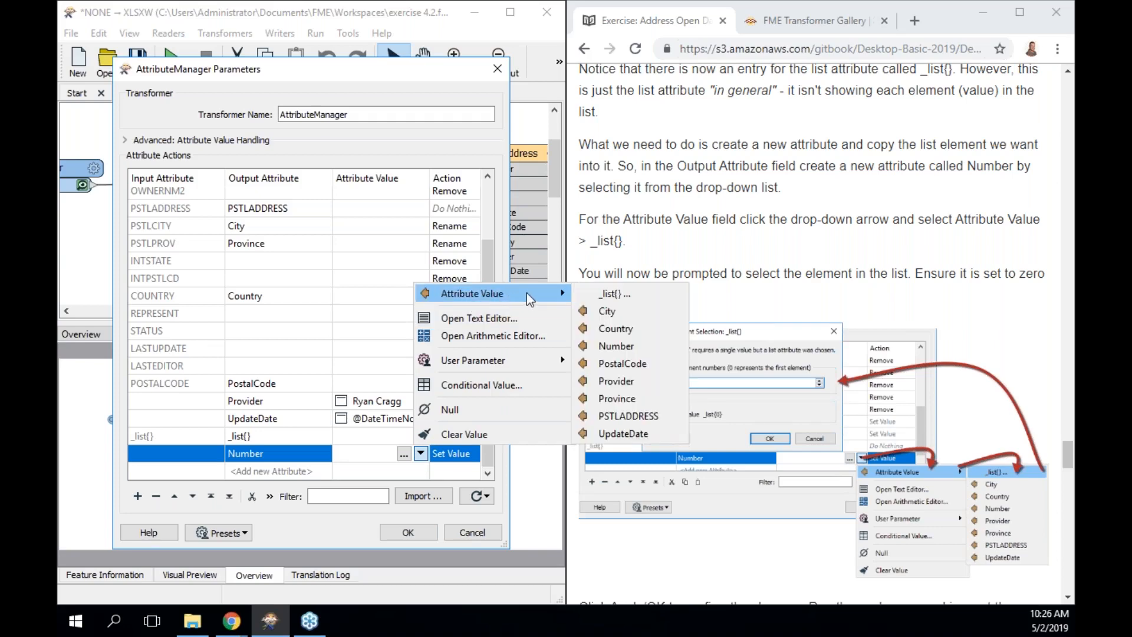
{"action": "left_click", "coordinate": [631, 292]}
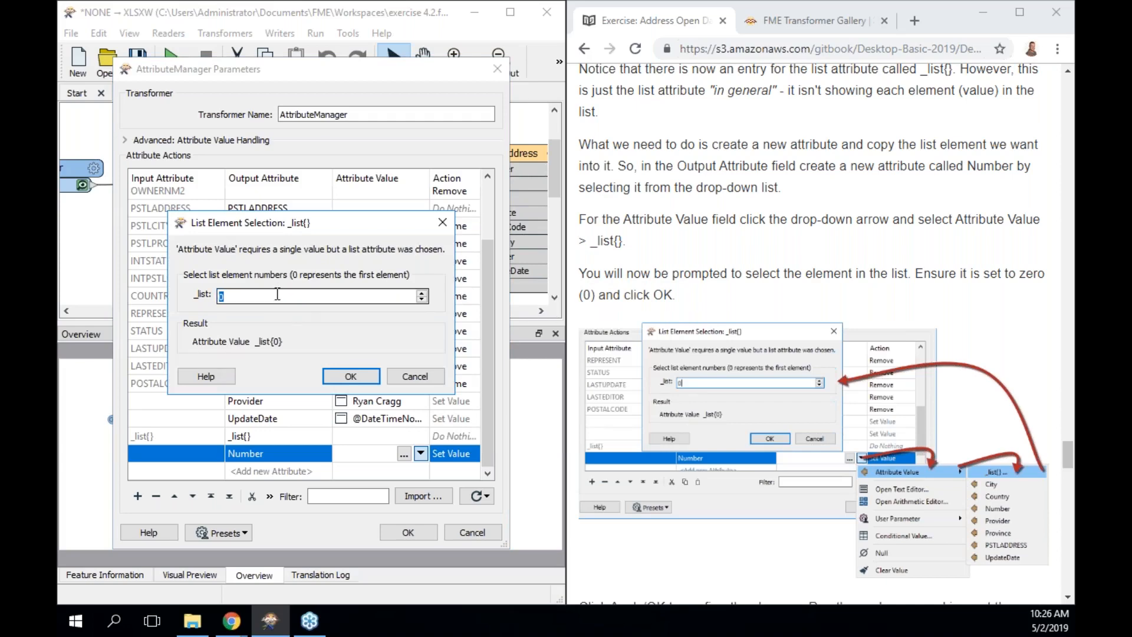
{"action": "left_click", "coordinate": [345, 375]}
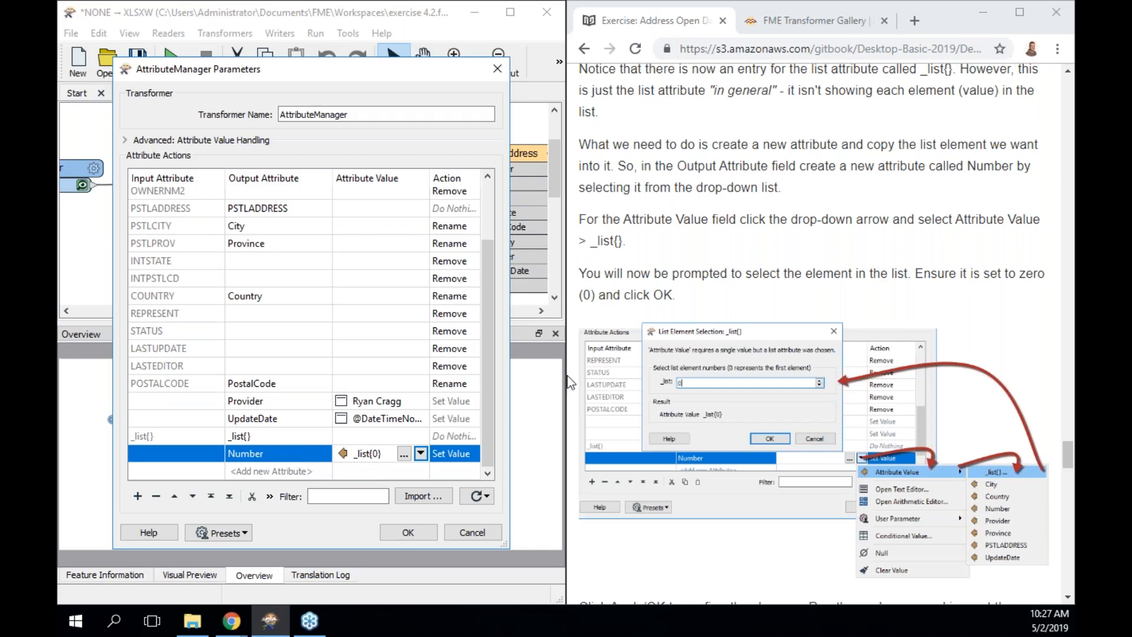
{"action": "scroll", "coordinate": [715, 345], "scroll_direction": "down", "scroll_amount": 2}
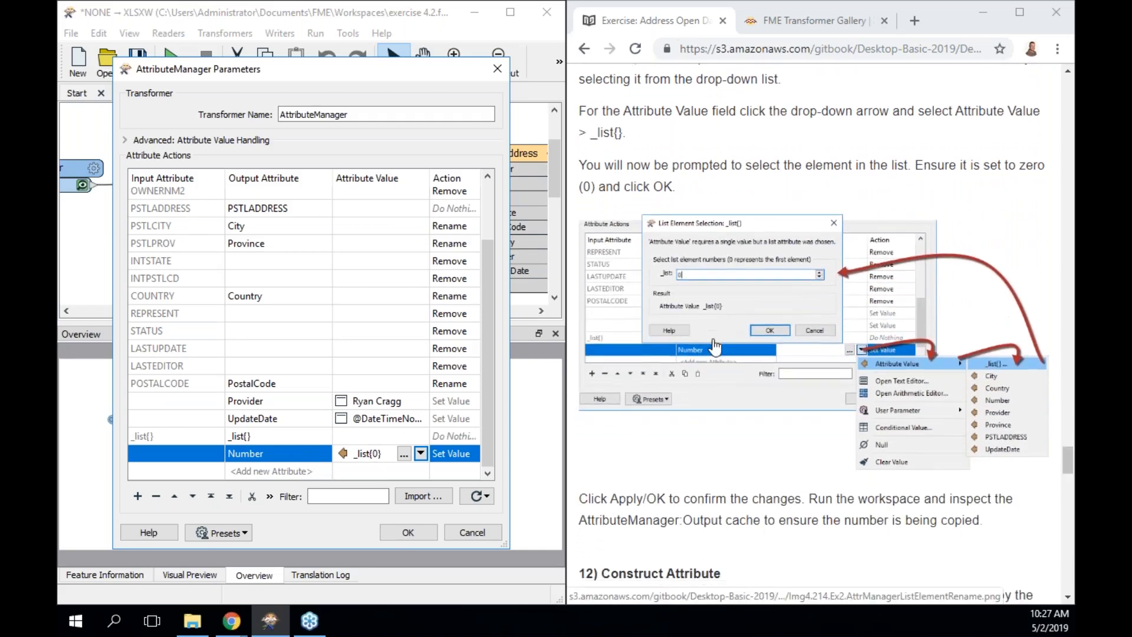
Apply the AttributeManager edits, run the workspace to it, and open its output cache.
{"action": "left_click", "coordinate": [409, 533]}
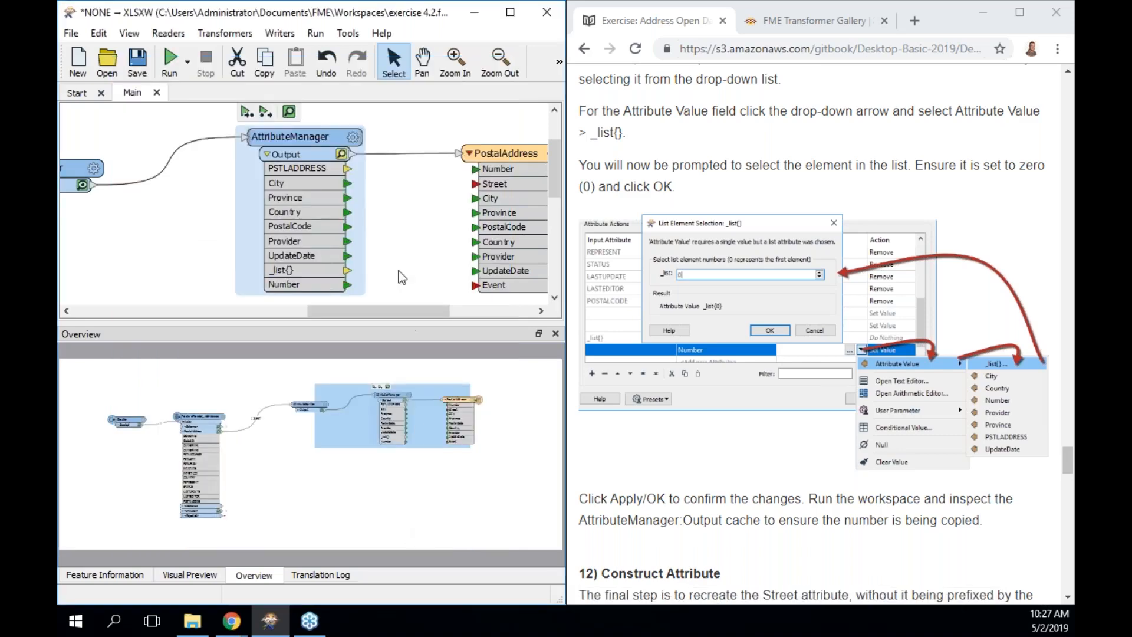
{"action": "left_click", "coordinate": [246, 112]}
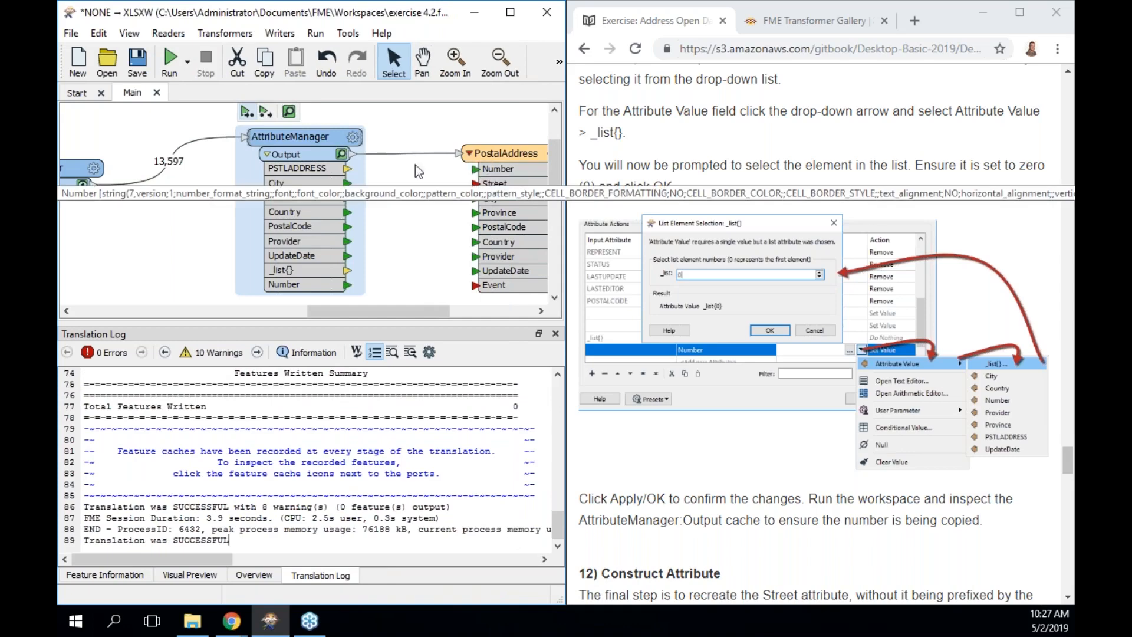
{"action": "left_click", "coordinate": [341, 155]}
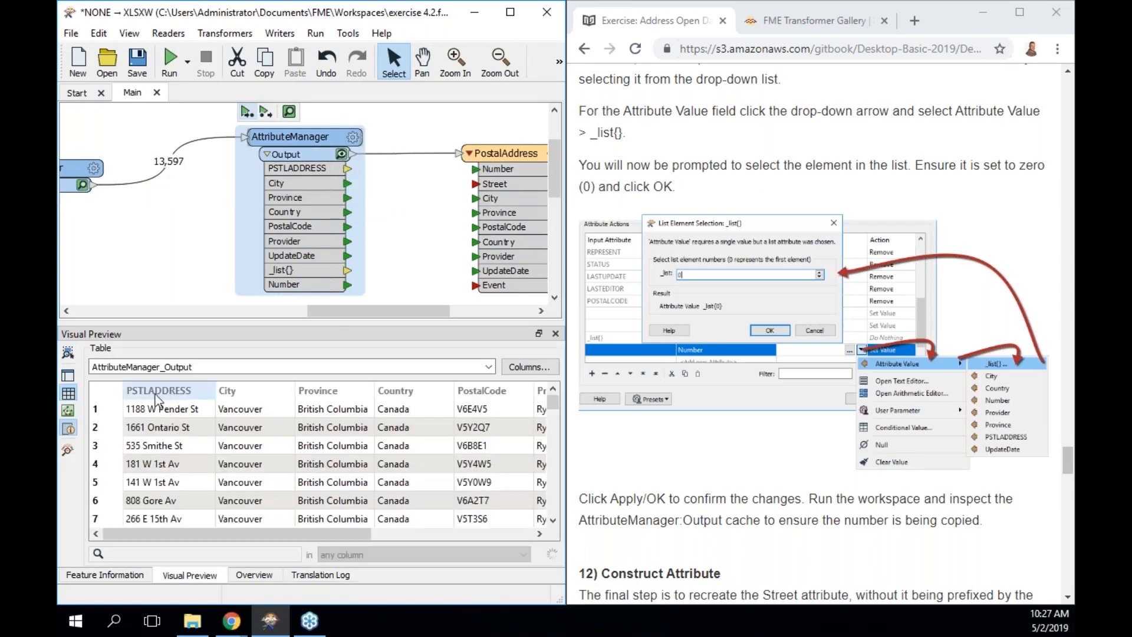
Select the first output feature and review its 18 attributes, with _list{0} holding 1188.
{"action": "left_click_drag", "start_coordinate": [324, 536], "coordinate": [466, 538]}
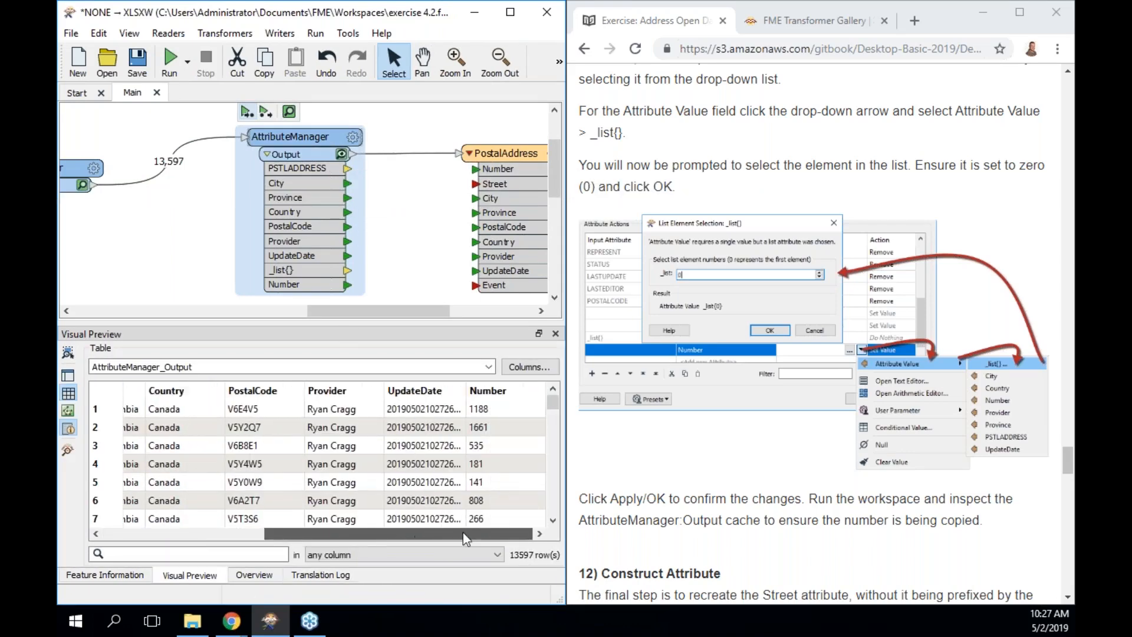
{"action": "left_click", "coordinate": [487, 407]}
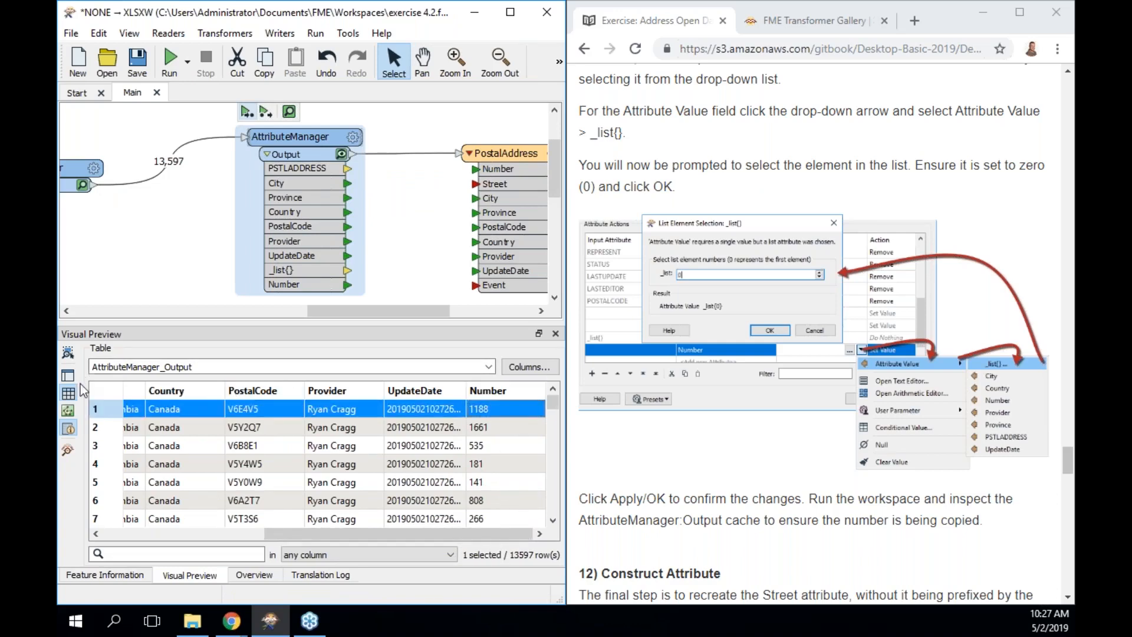
{"action": "left_click", "coordinate": [70, 431]}
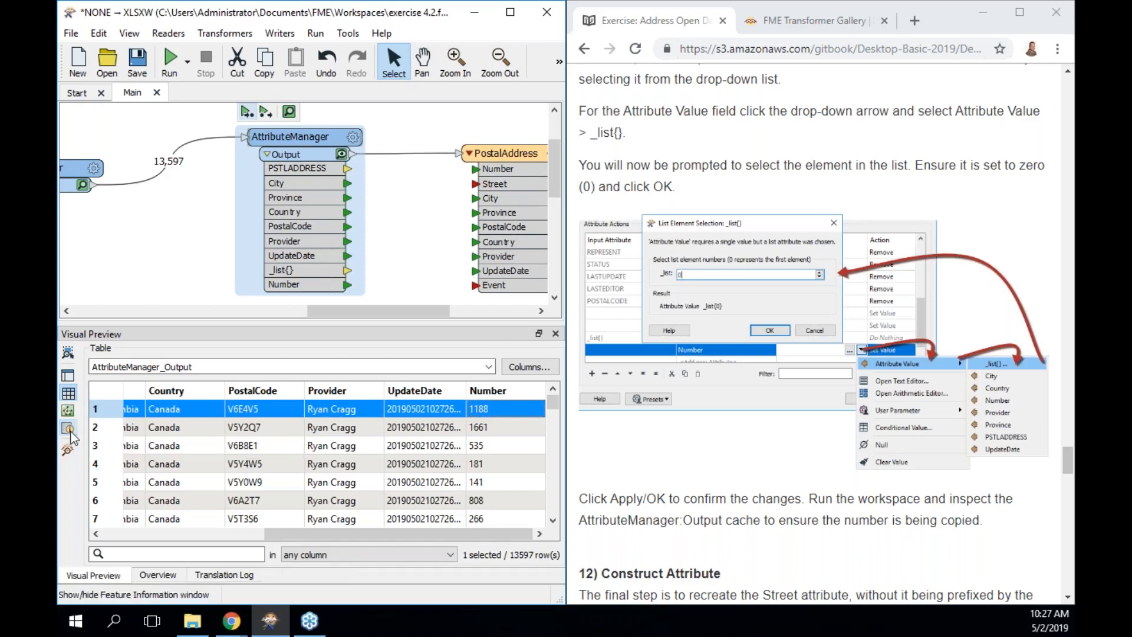
{"action": "left_click", "coordinate": [69, 431]}
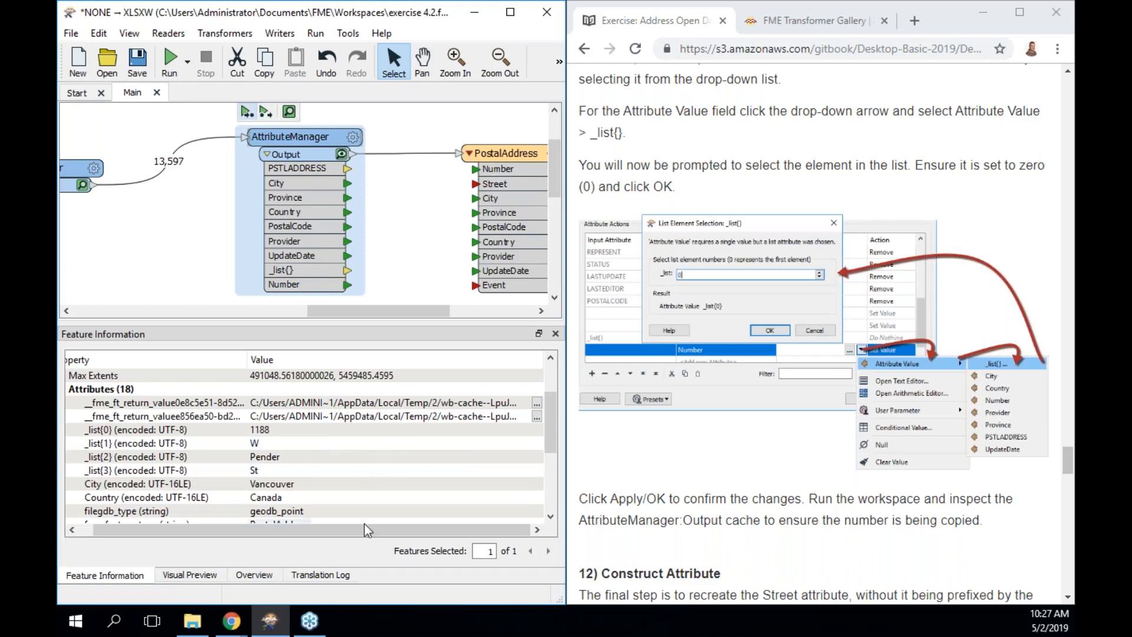
{"action": "left_click_drag", "start_coordinate": [365, 535], "coordinate": [277, 533]}
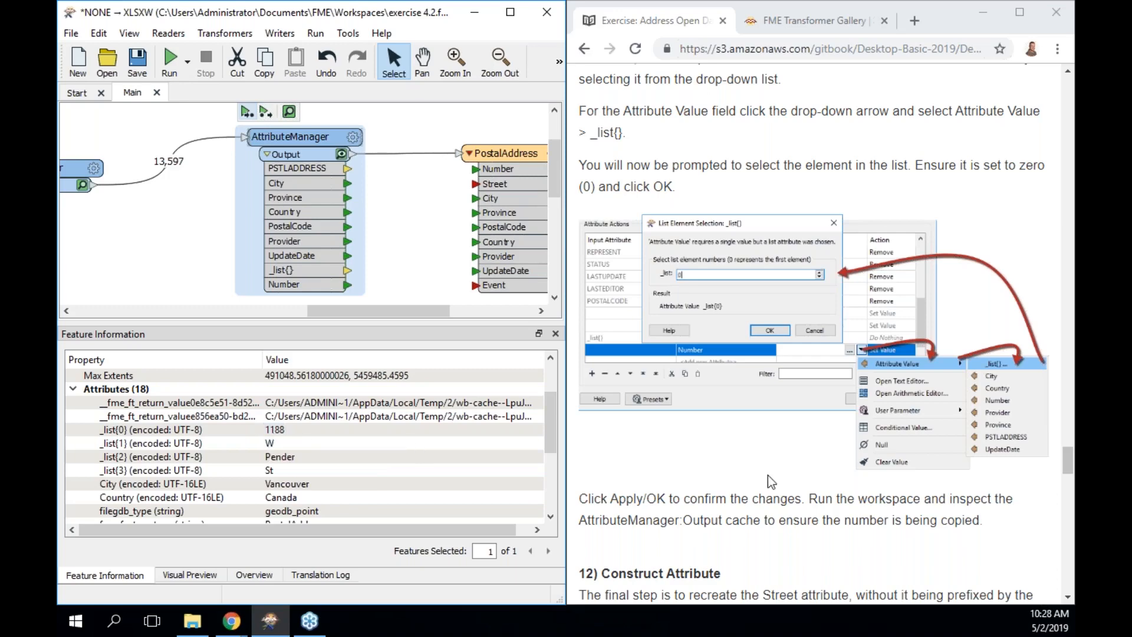
{"action": "scroll", "coordinate": [768, 475], "scroll_direction": "down", "scroll_amount": 5}
{"action": "scroll", "coordinate": [767, 475], "scroll_direction": "down", "scroll_amount": 3}
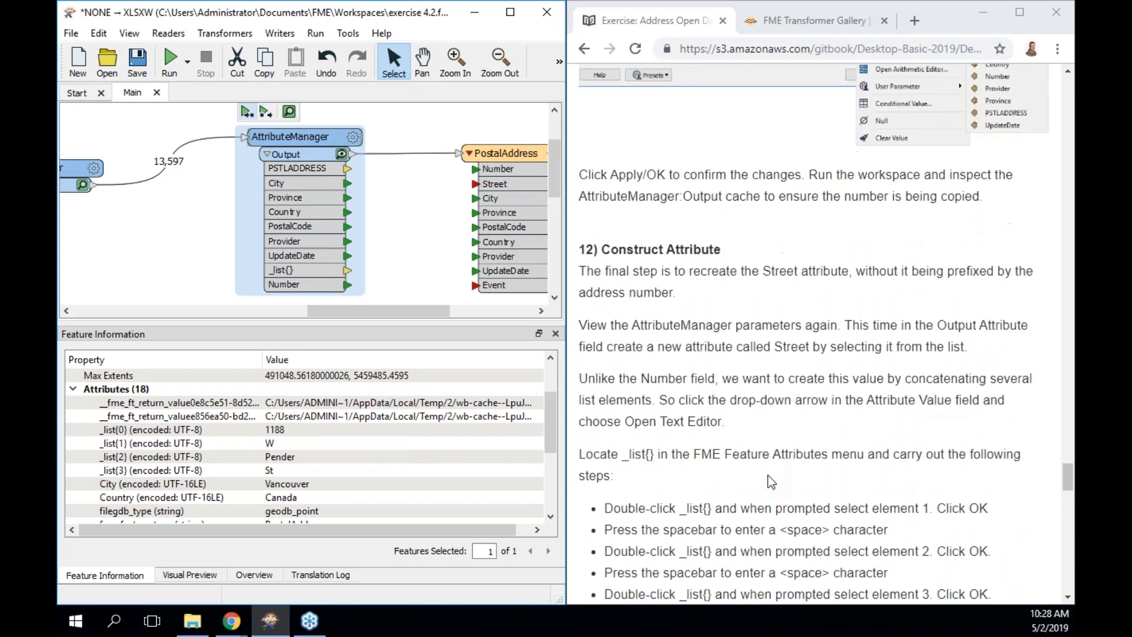
{"action": "scroll", "coordinate": [767, 475], "scroll_direction": "down", "scroll_amount": 1}
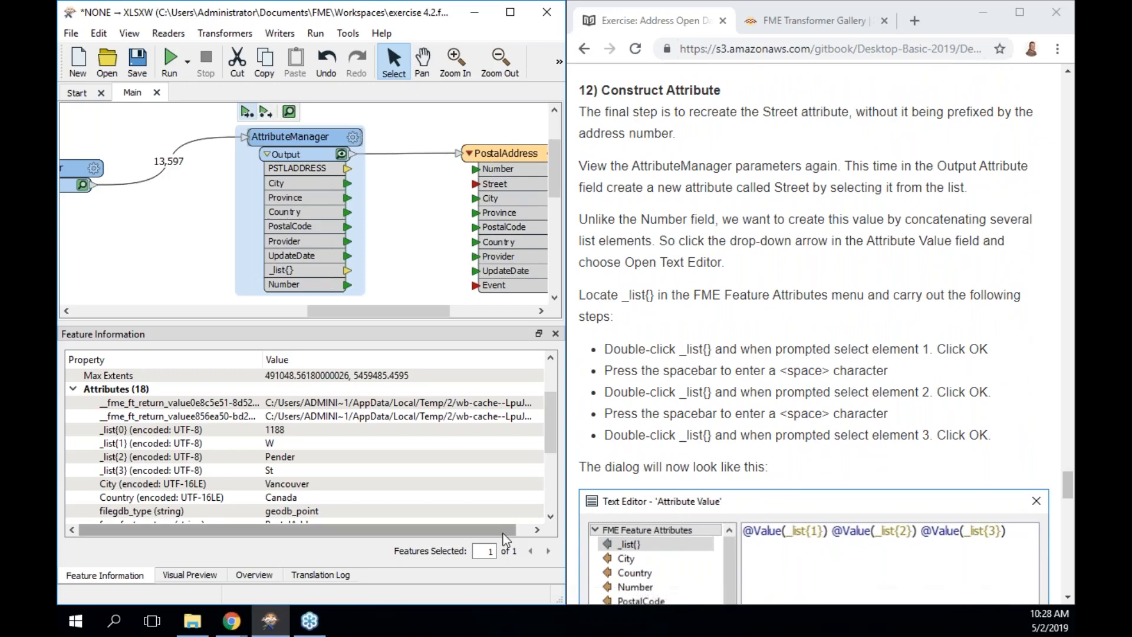
{"action": "left_click_drag", "start_coordinate": [313, 137], "coordinate": [279, 137]}
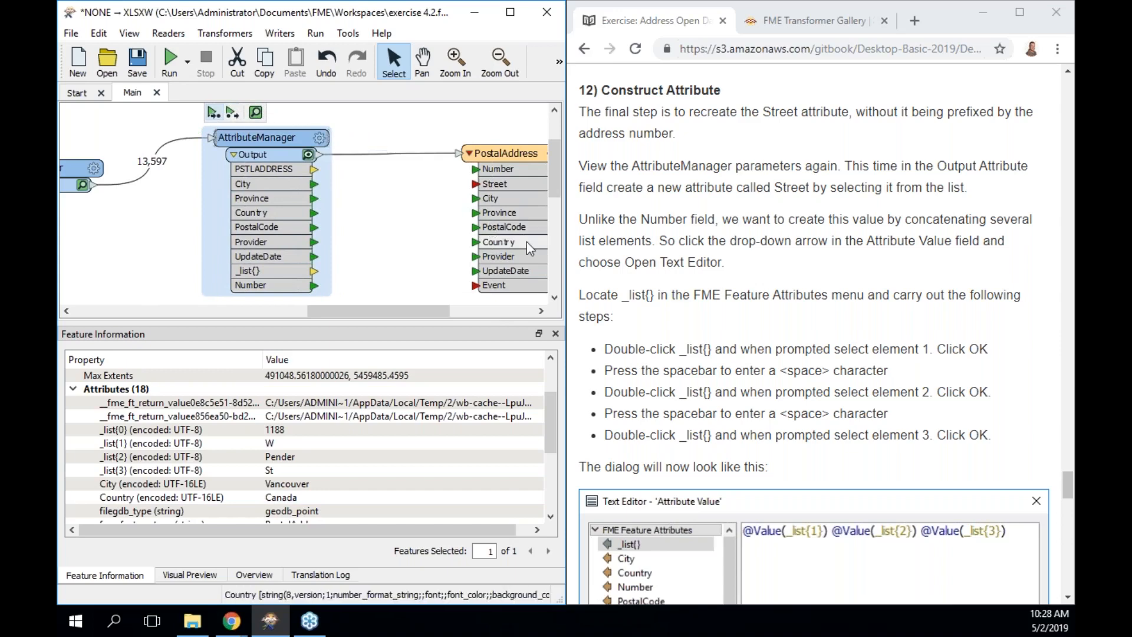
Add a new output attribute named Street in the AttributeManager.
{"action": "double_click", "coordinate": [296, 136]}
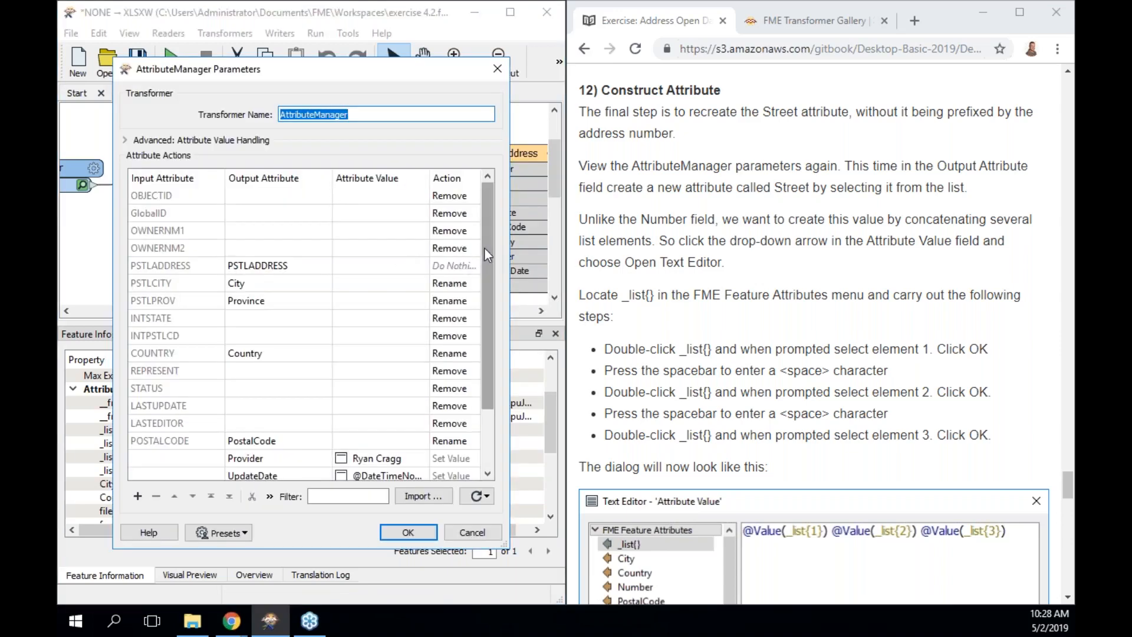
{"action": "left_click_drag", "start_coordinate": [483, 247], "coordinate": [472, 361]}
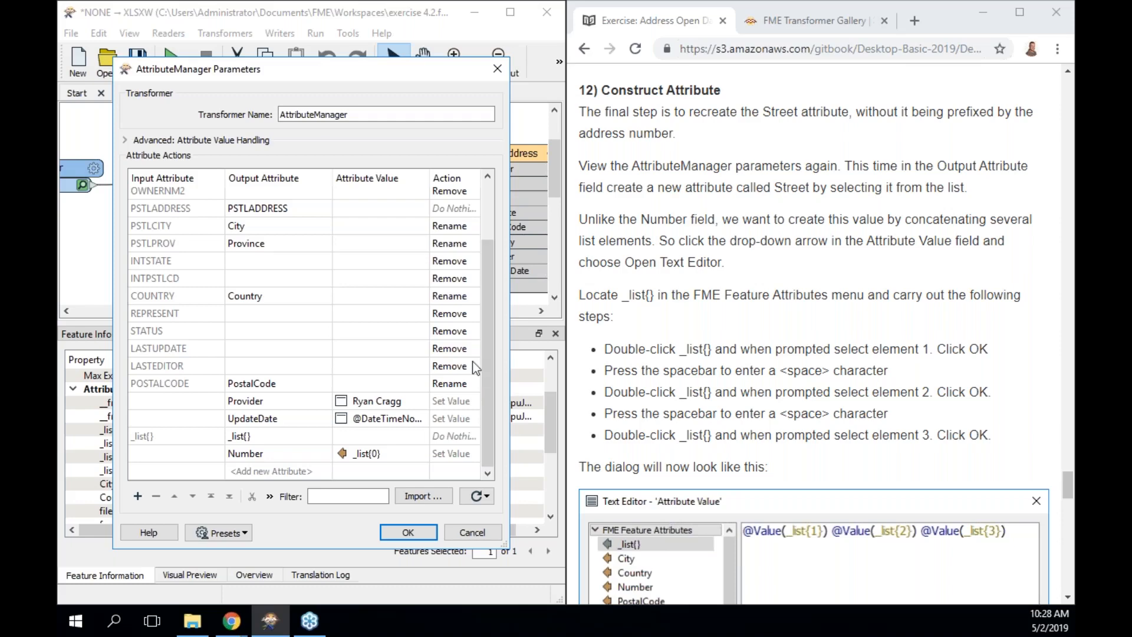
{"action": "left_click", "coordinate": [322, 475]}
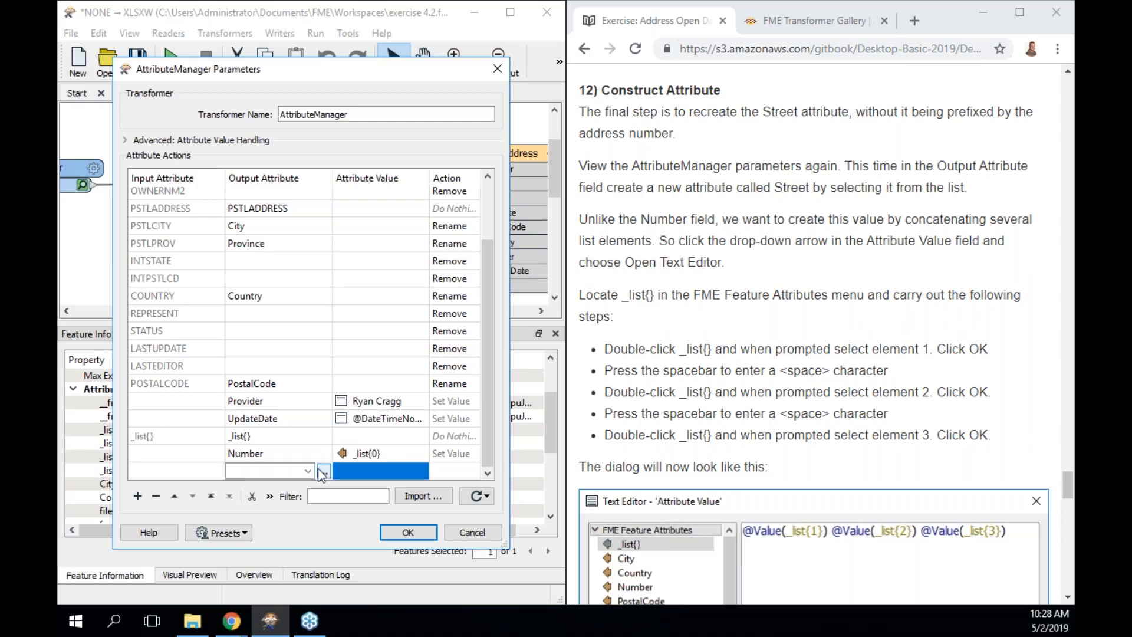
{"action": "type", "text": "Street"}
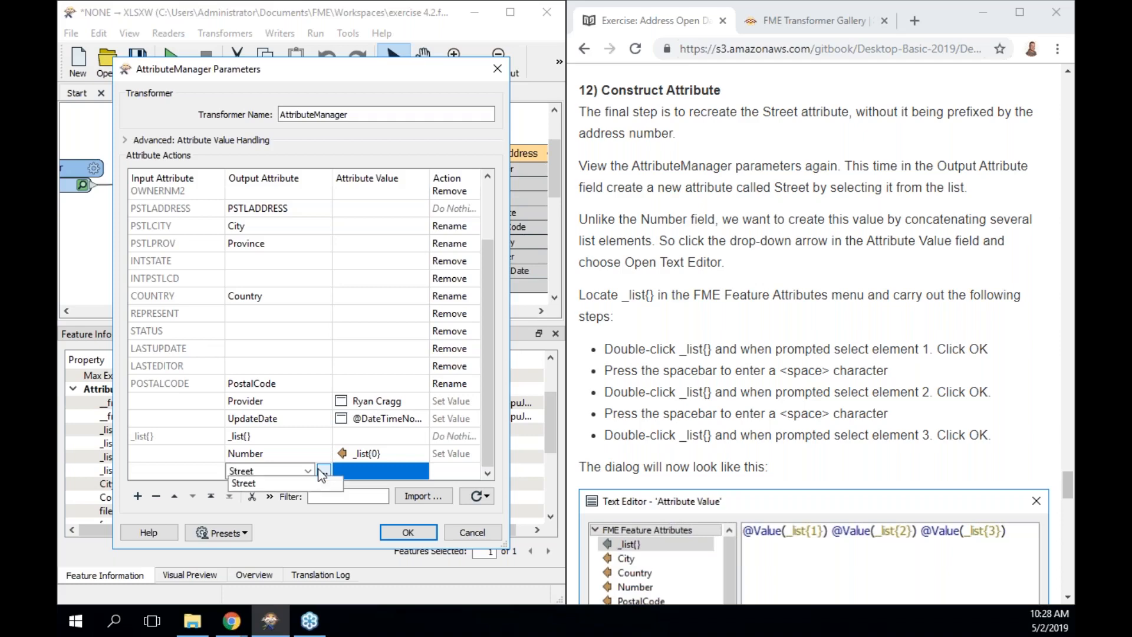
{"action": "left_click", "coordinate": [366, 466]}
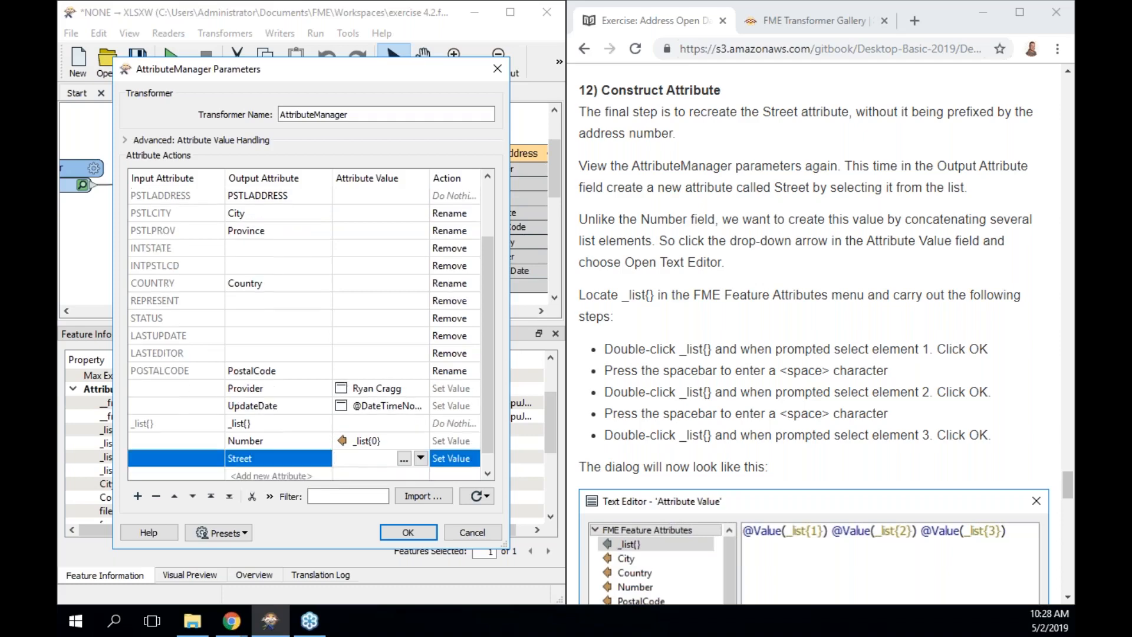
{"action": "left_click", "coordinate": [403, 460]}
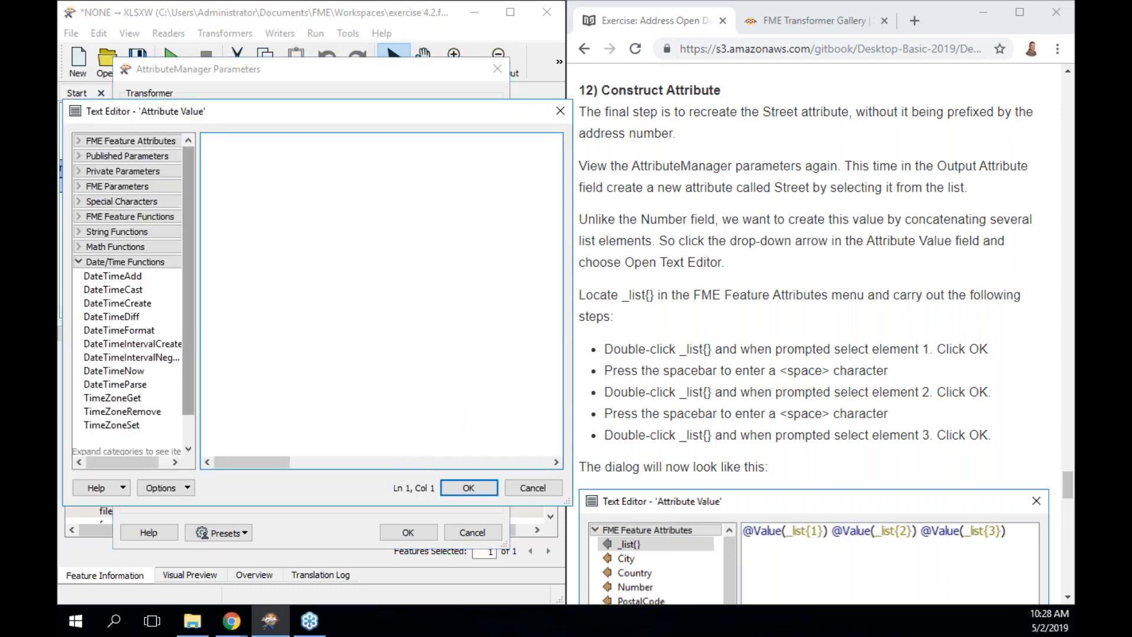
{"action": "left_click", "coordinate": [79, 141]}
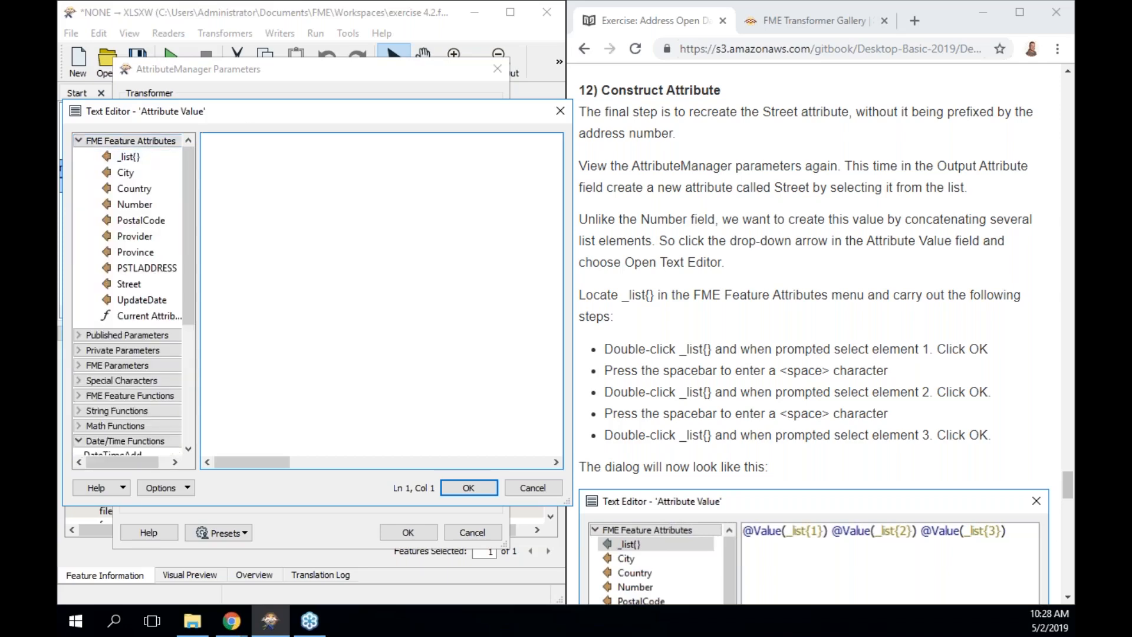
{"action": "left_click_drag", "start_coordinate": [237, 111], "coordinate": [722, 108]}
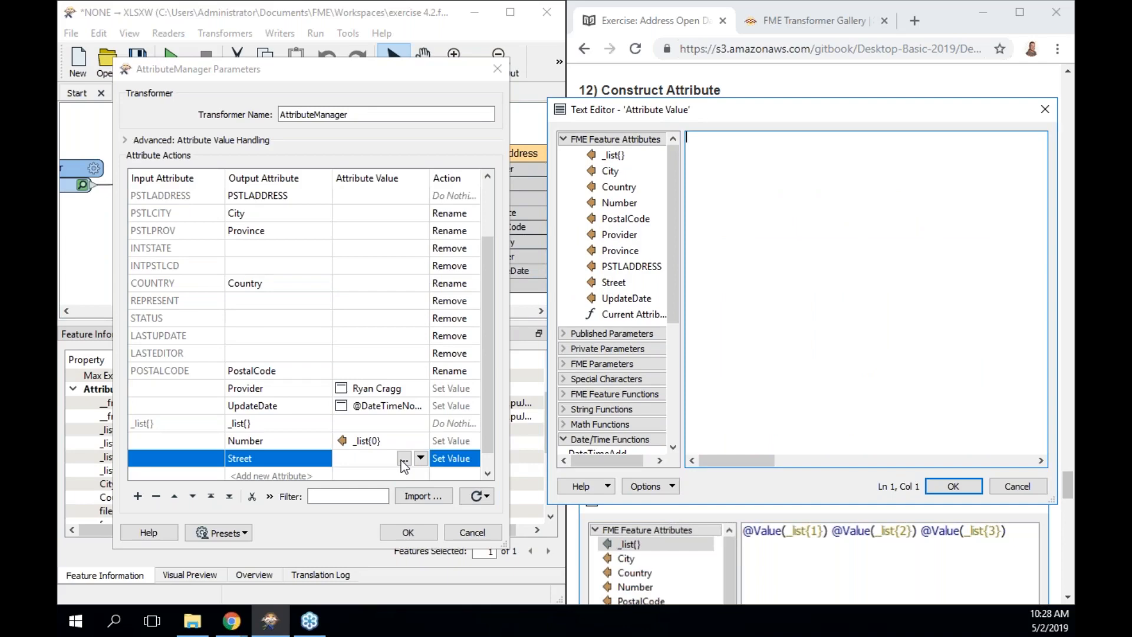
{"action": "double_click", "coordinate": [614, 155]}
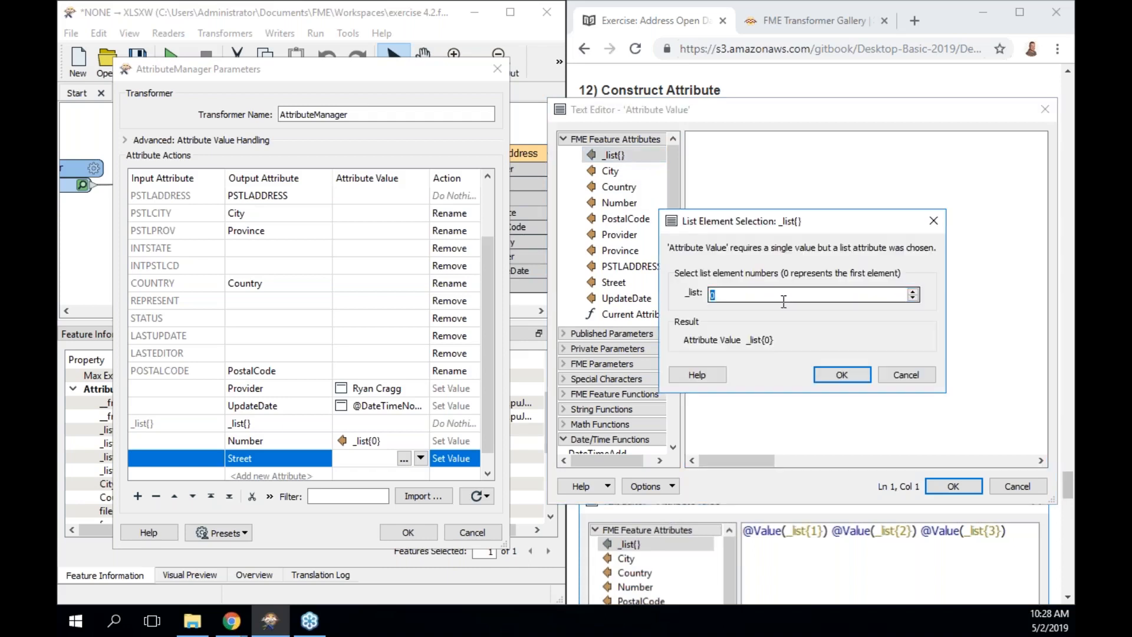
{"action": "type", "text": "1"}
{"action": "left_click", "coordinate": [842, 376]}
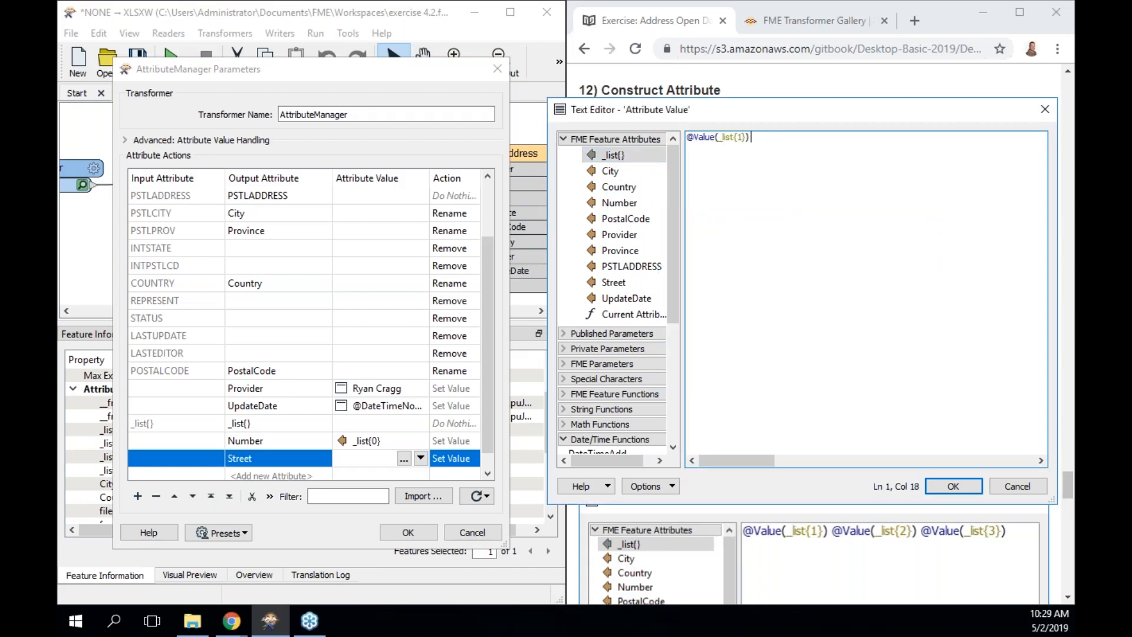
{"action": "double_click", "coordinate": [619, 157]}
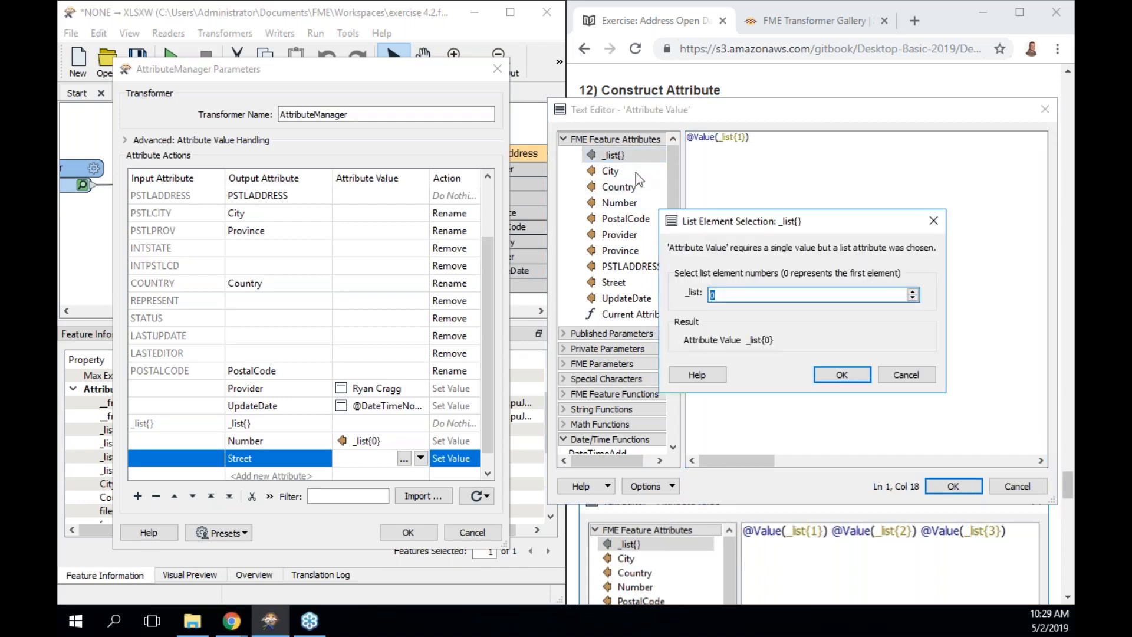
{"action": "type", "text": "2"}
{"action": "left_click", "coordinate": [841, 376]}
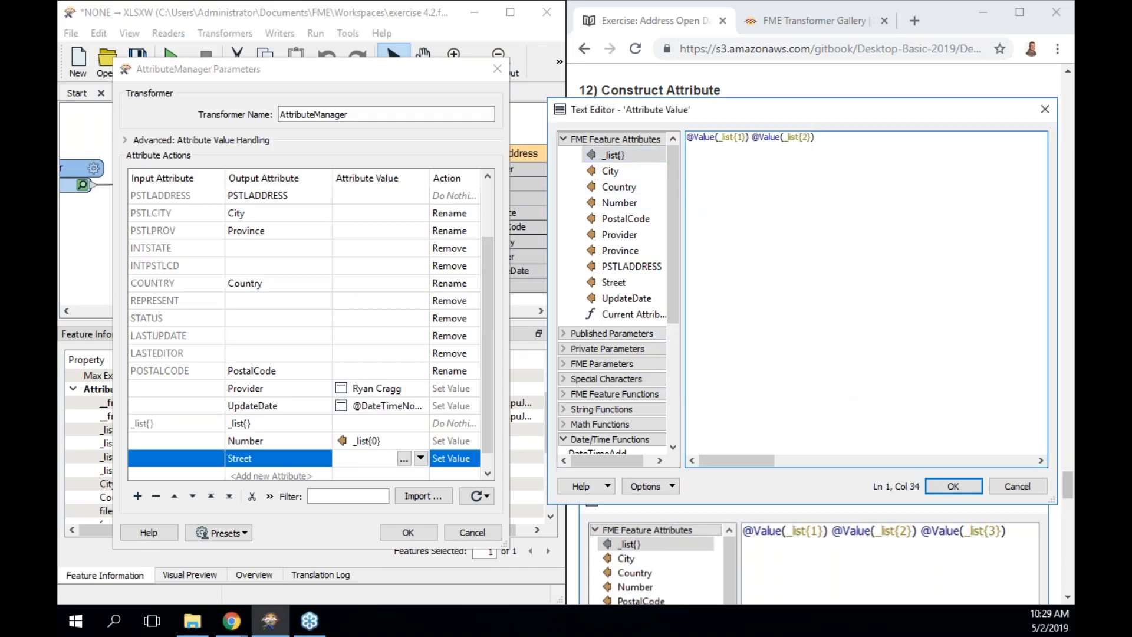
{"action": "double_click", "coordinate": [619, 154]}
{"action": "type", "text": "3"}
{"action": "left_click", "coordinate": [841, 375]}
Confirm the Street expression and apply the AttributeManager changes.
{"action": "left_click_drag", "start_coordinate": [920, 106], "coordinate": [431, 33]}
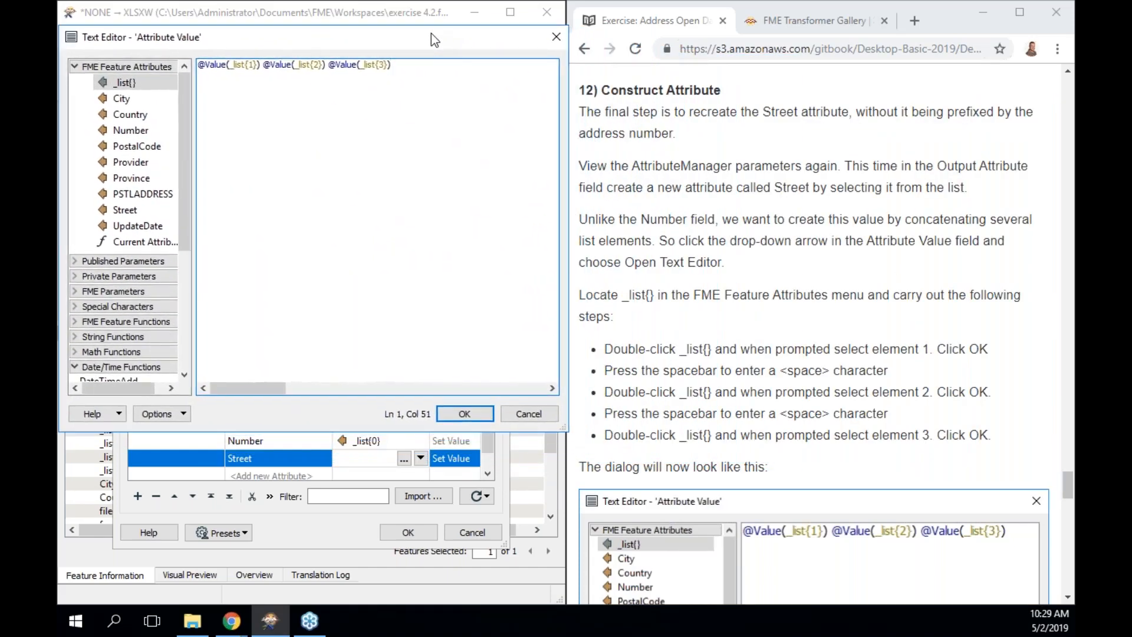
{"action": "left_click", "coordinate": [476, 414]}
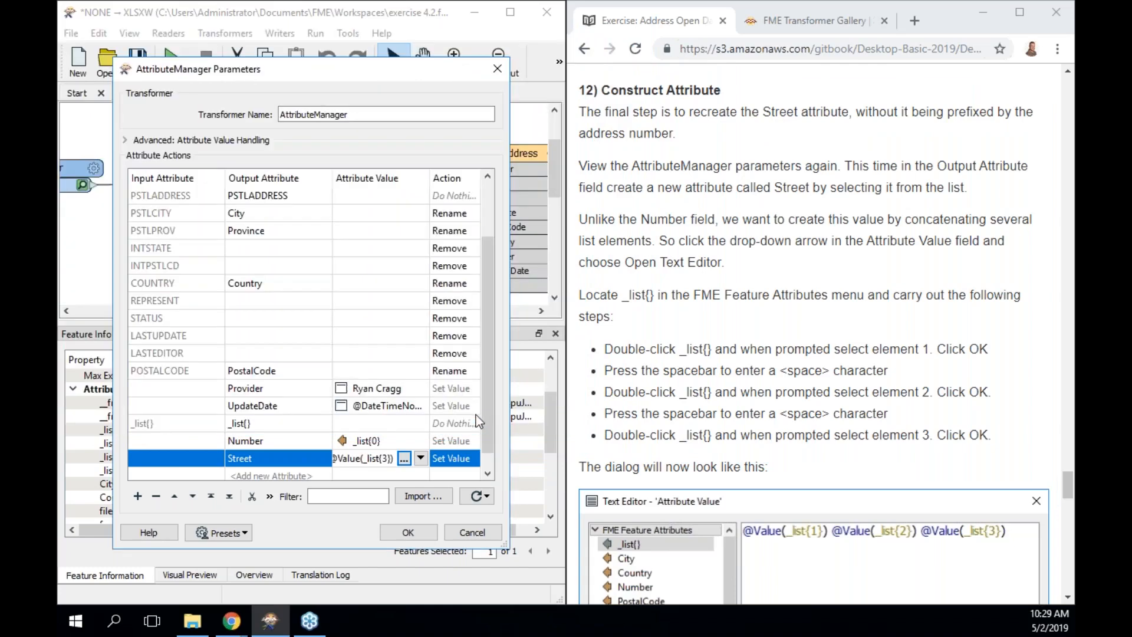
{"action": "left_click", "coordinate": [419, 533]}
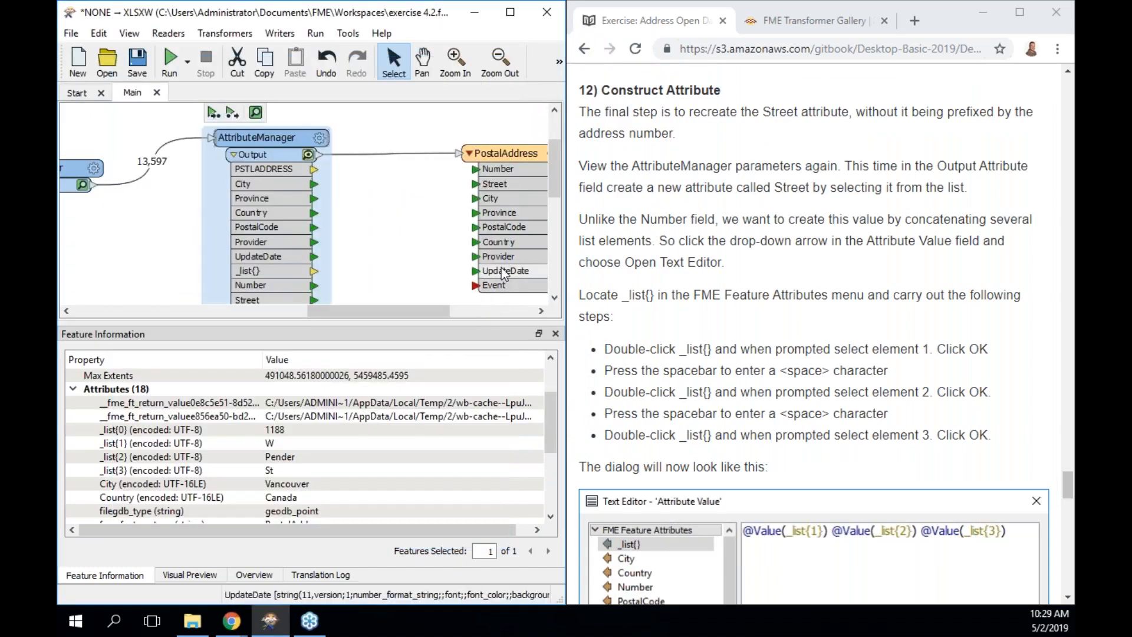
Rerun the workspace to the AttributeManager and show its output in Visual Preview.
{"action": "left_click", "coordinate": [232, 112]}
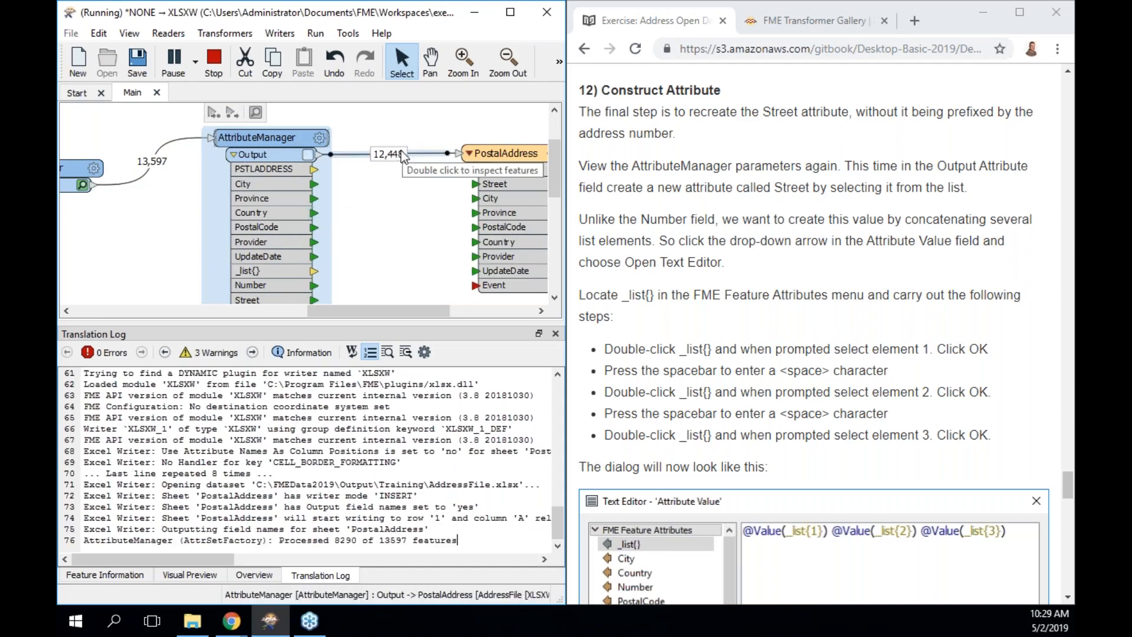
{"action": "left_click", "coordinate": [308, 155]}
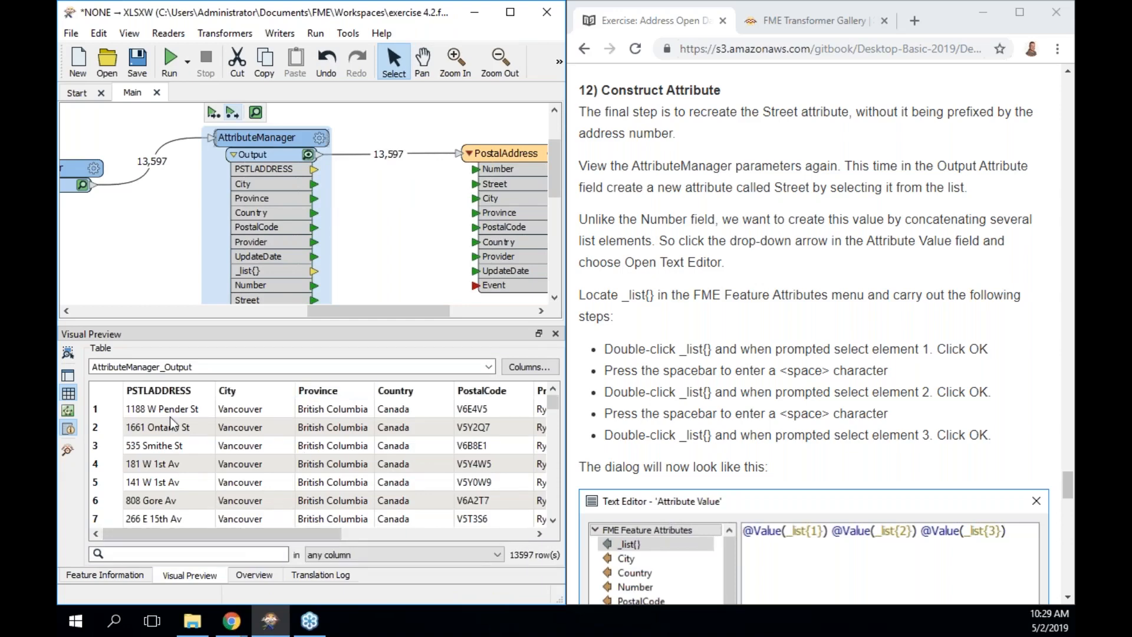
{"action": "left_click_drag", "start_coordinate": [227, 527], "coordinate": [383, 512]}
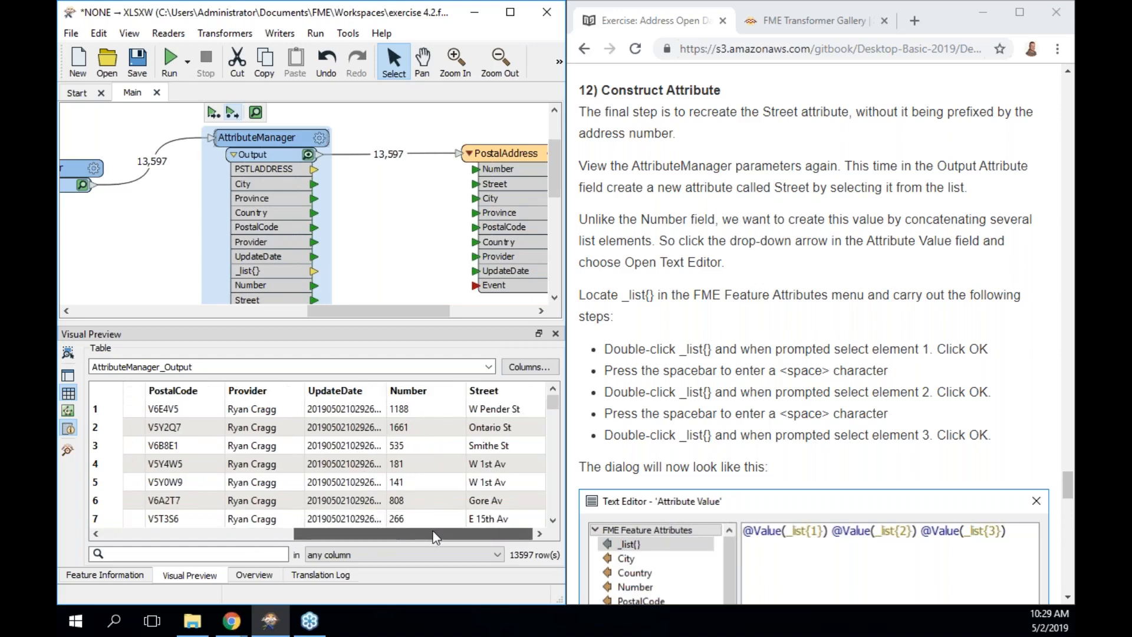
Sort the output by Number descending and select the Glen Drive feature in row 1871.
{"action": "left_click", "coordinate": [438, 392]}
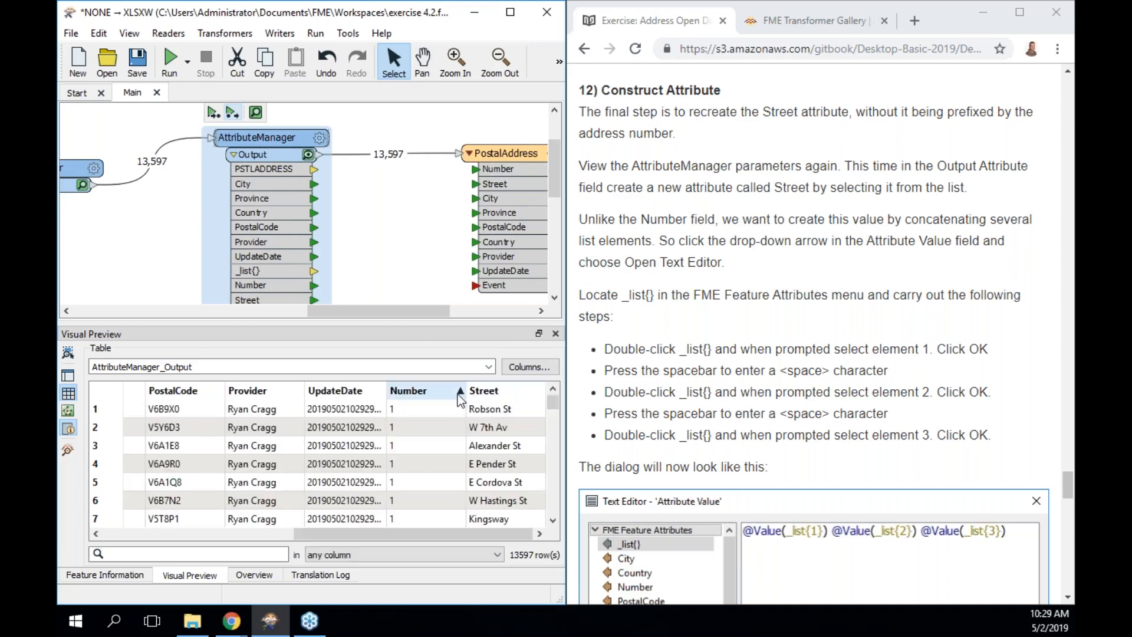
{"action": "left_click", "coordinate": [457, 392]}
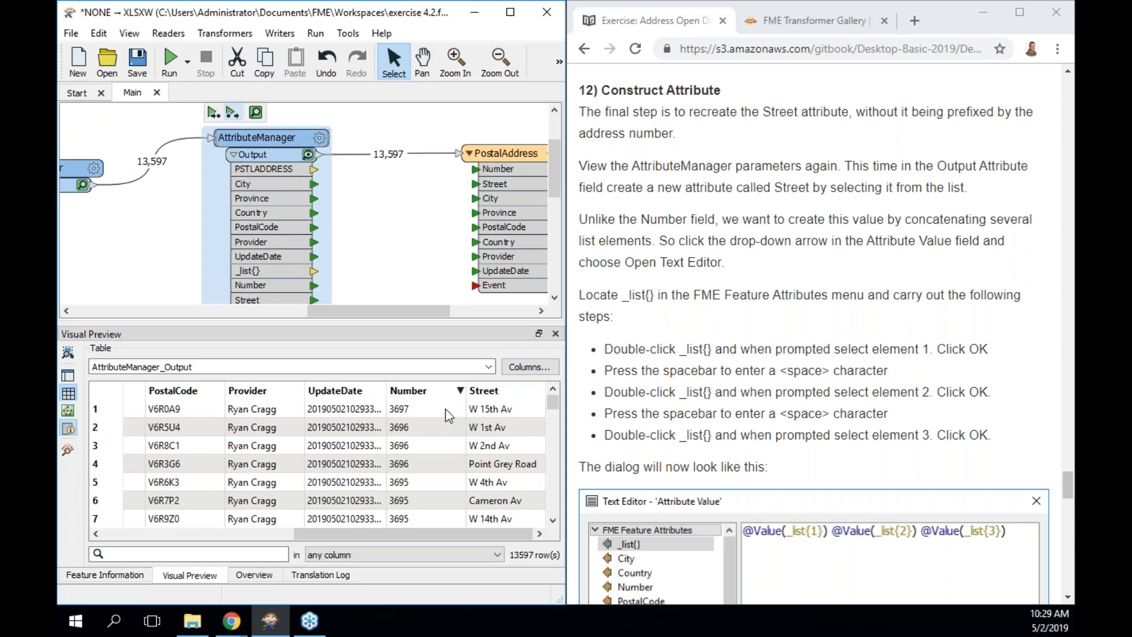
{"action": "left_click", "coordinate": [491, 409]}
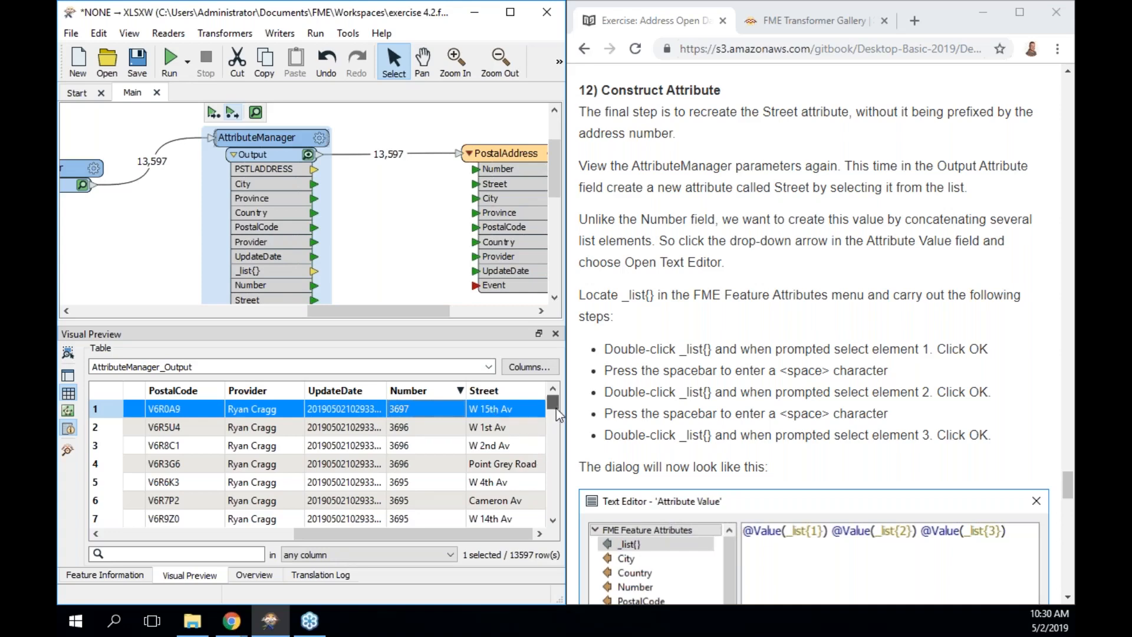
{"action": "left_click_drag", "start_coordinate": [556, 410], "coordinate": [557, 422]}
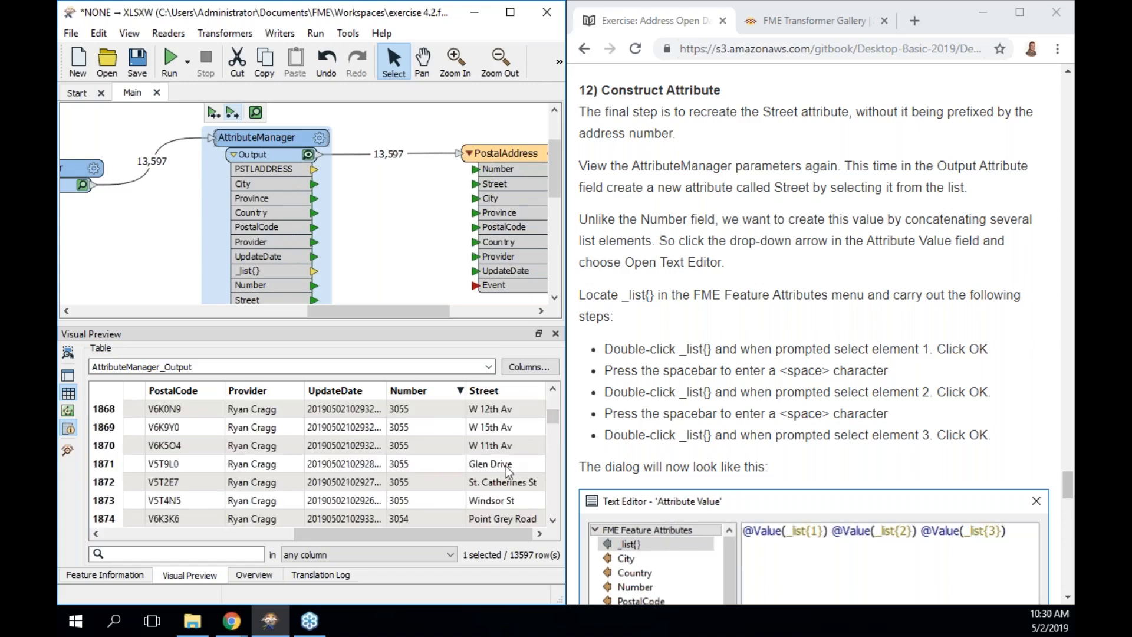
{"action": "left_click", "coordinate": [505, 466]}
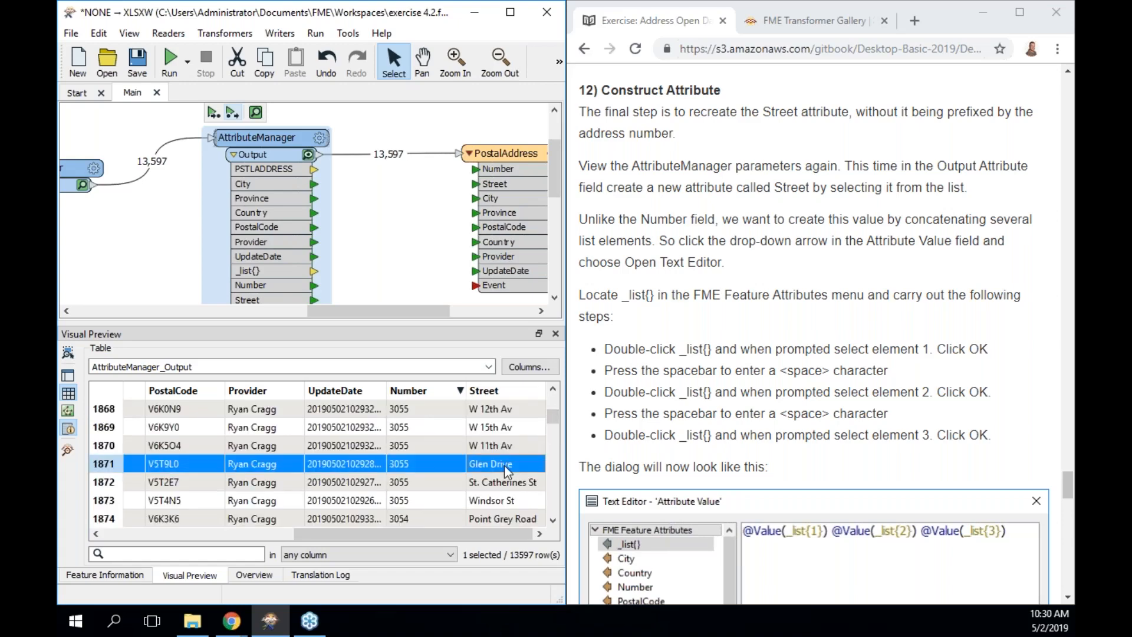
View row 1871's full Street value, then close the viewer and the preview panels.
{"action": "double_click", "coordinate": [504, 465]}
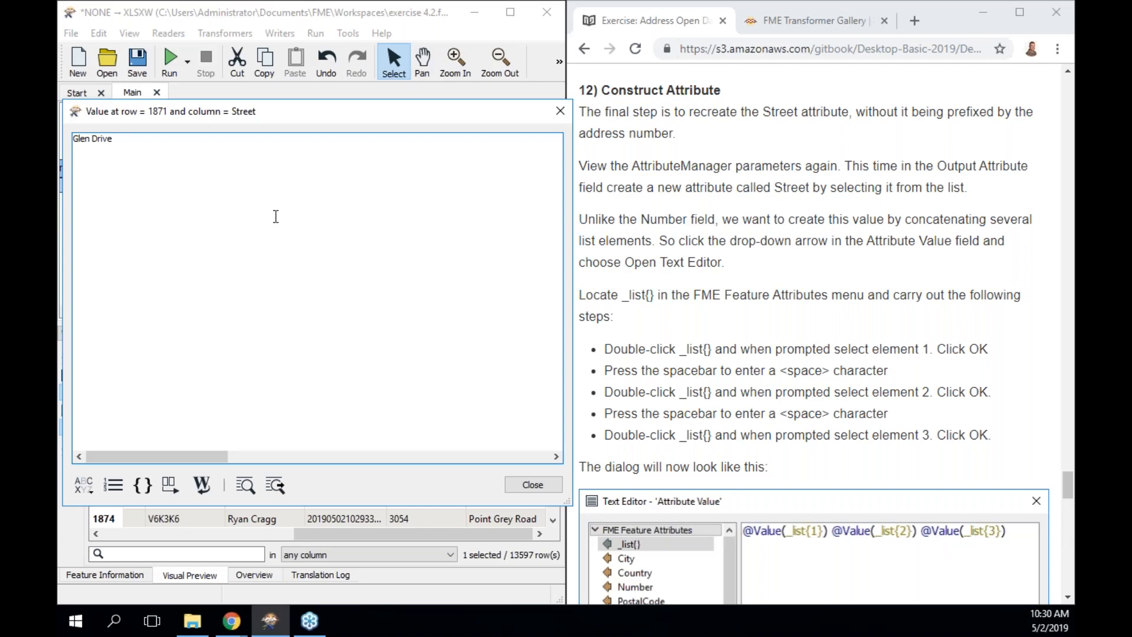
{"action": "left_click", "coordinate": [560, 111]}
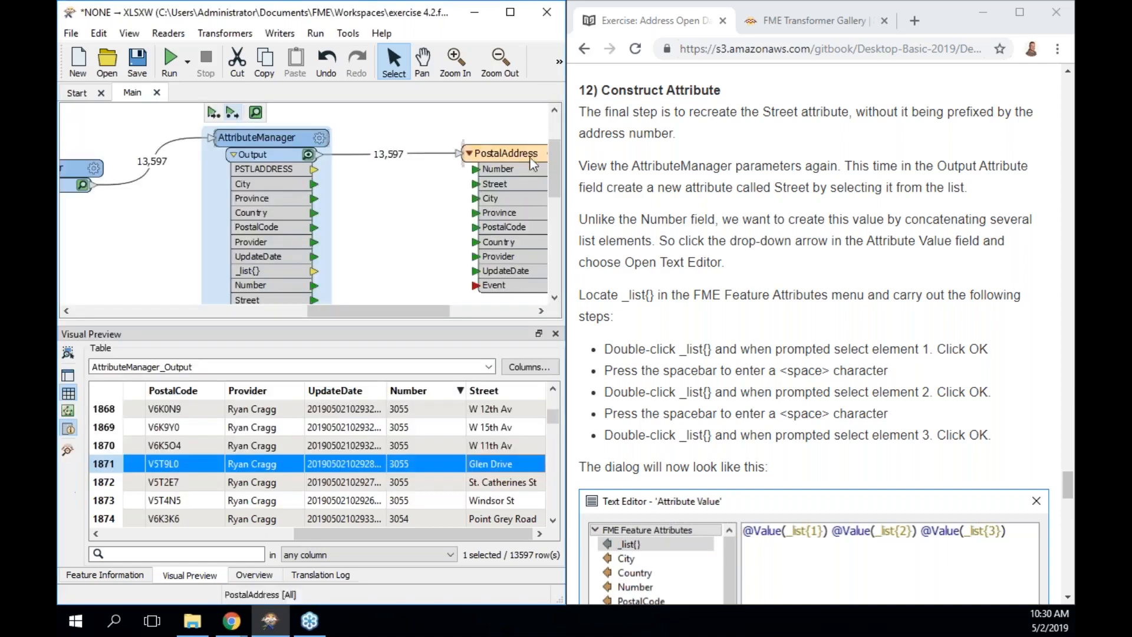
{"action": "double_click", "coordinate": [281, 143]}
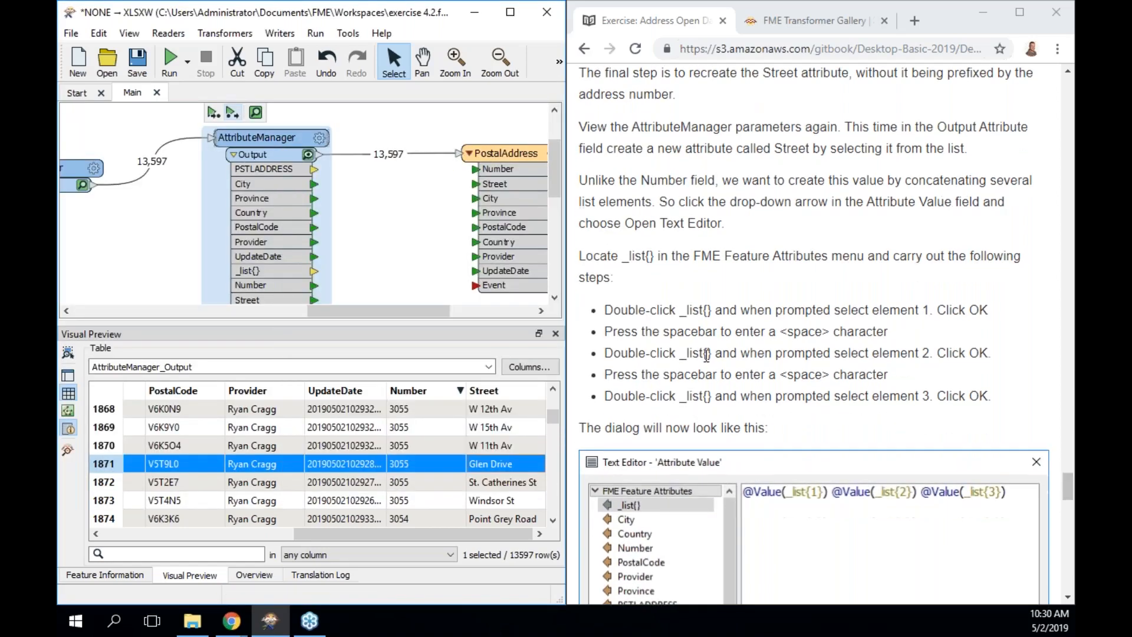
{"action": "scroll", "coordinate": [706, 354], "scroll_direction": "up", "scroll_amount": 1}
{"action": "scroll", "coordinate": [706, 355], "scroll_direction": "up", "scroll_amount": 1}
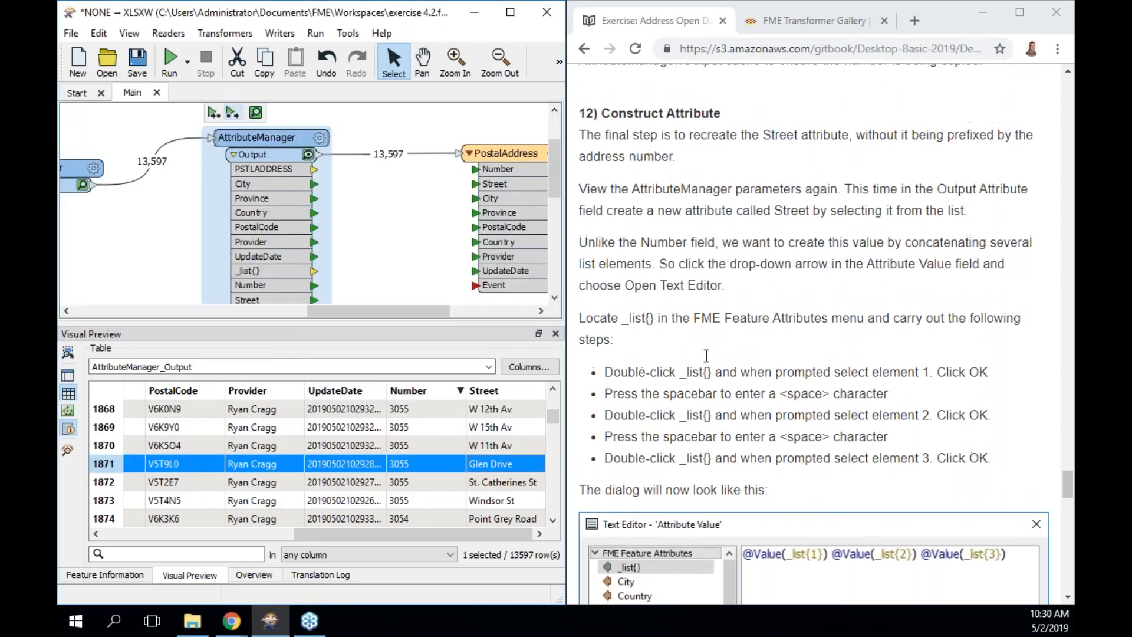
{"action": "scroll", "coordinate": [707, 355], "scroll_direction": "down", "scroll_amount": 1}
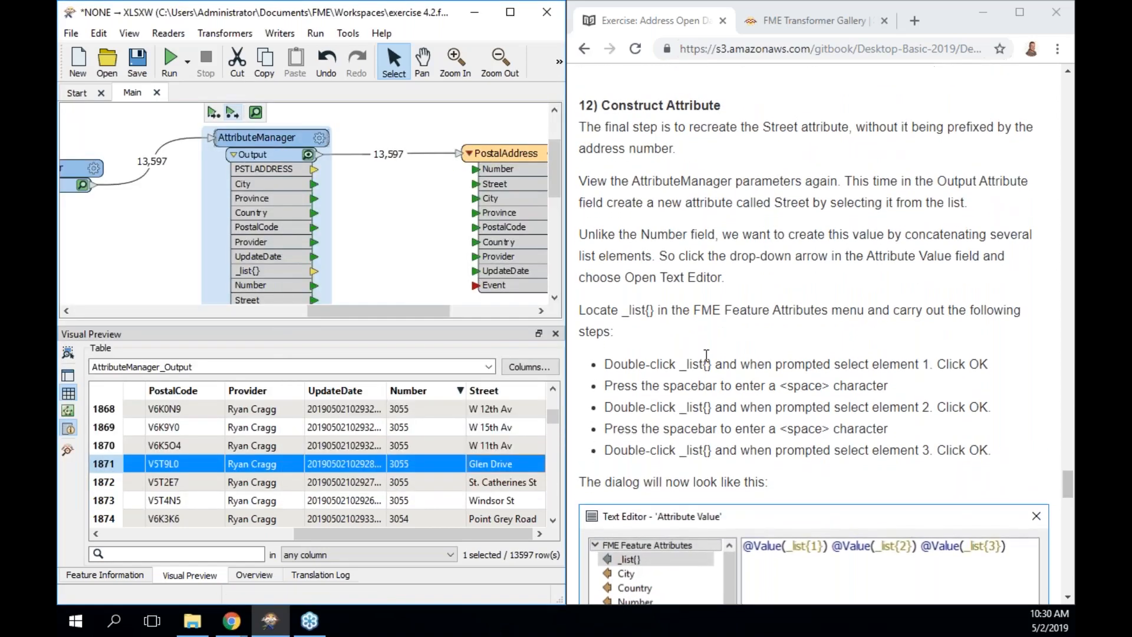
{"action": "left_click", "coordinate": [556, 334]}
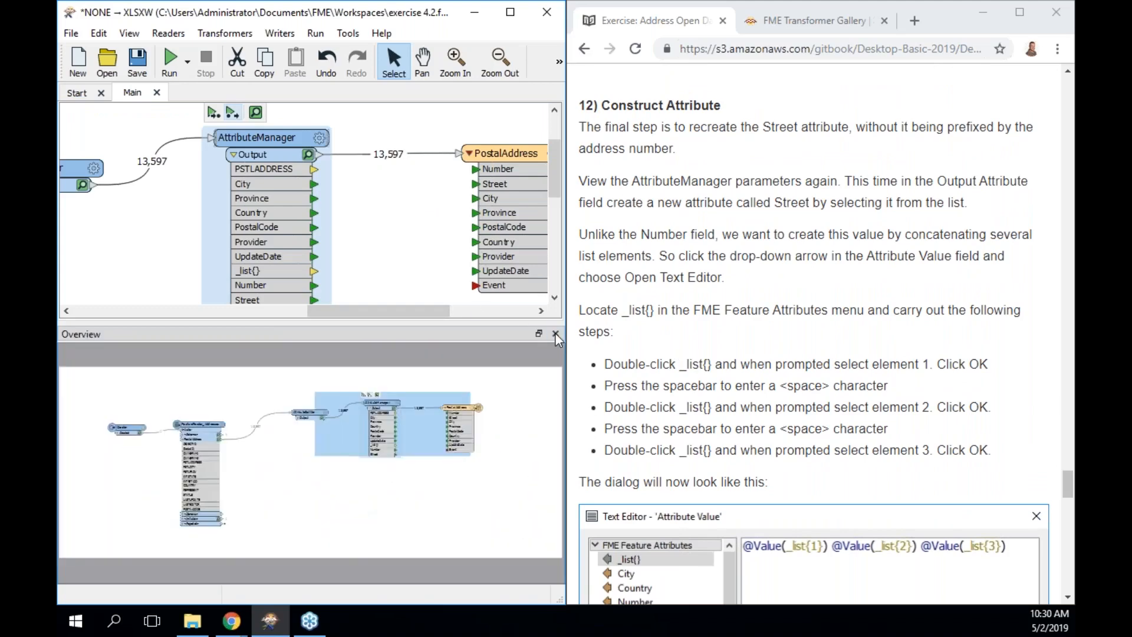
{"action": "left_click", "coordinate": [555, 333]}
{"action": "left_click_drag", "start_coordinate": [272, 154], "coordinate": [269, 194]}
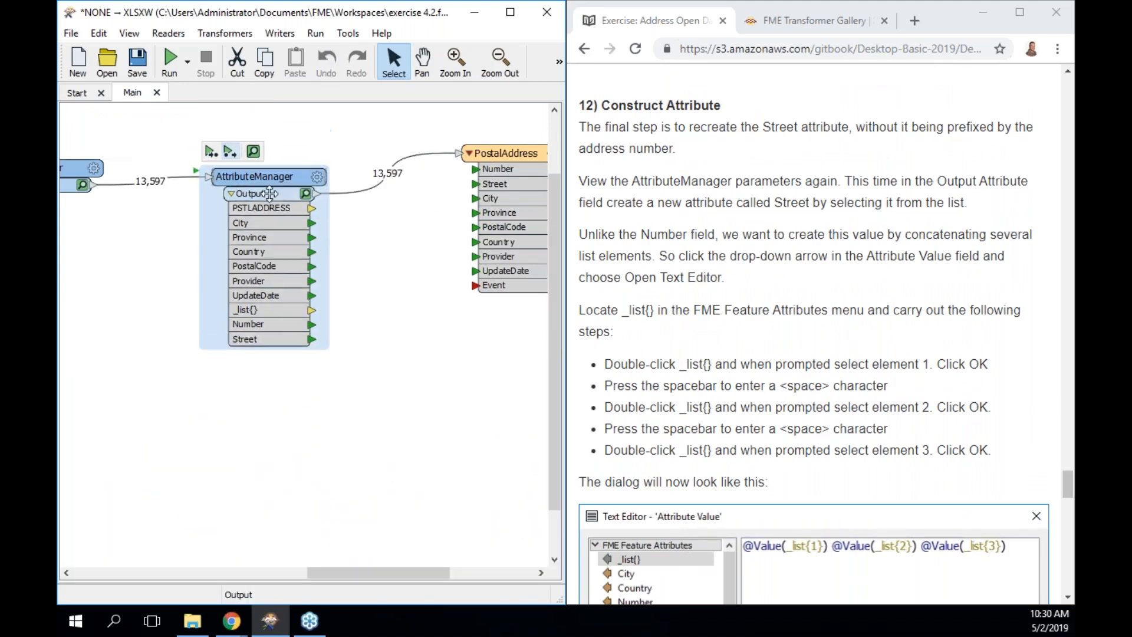
Reopen the AttributeManager parameters and the expression editor for Street's value.
{"action": "double_click", "coordinate": [265, 177]}
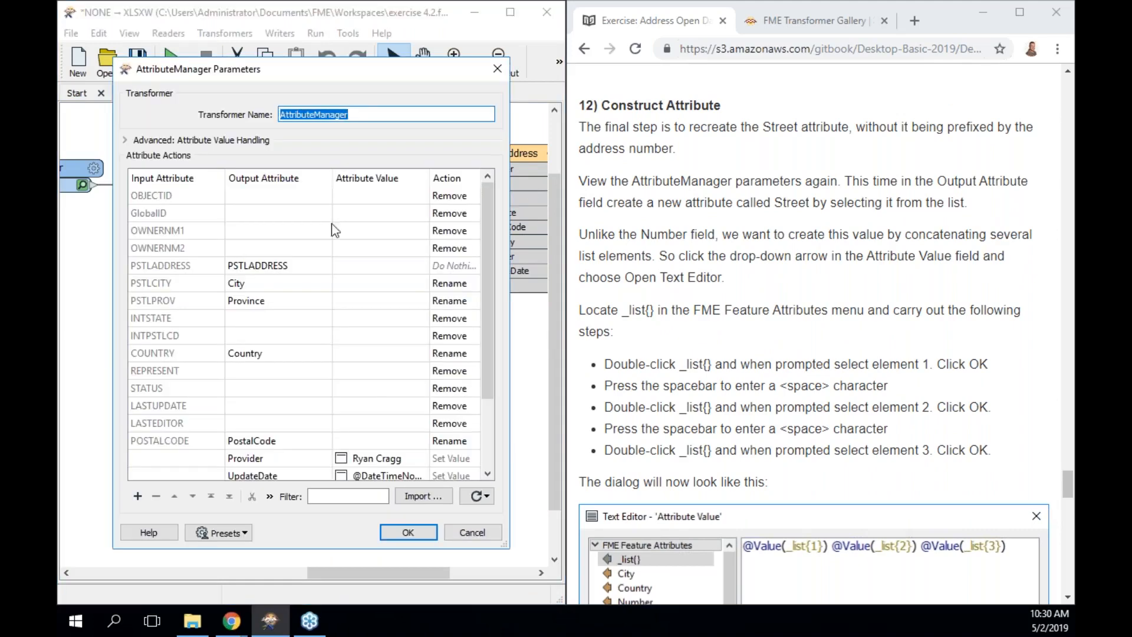
{"action": "left_click_drag", "start_coordinate": [483, 313], "coordinate": [484, 401]}
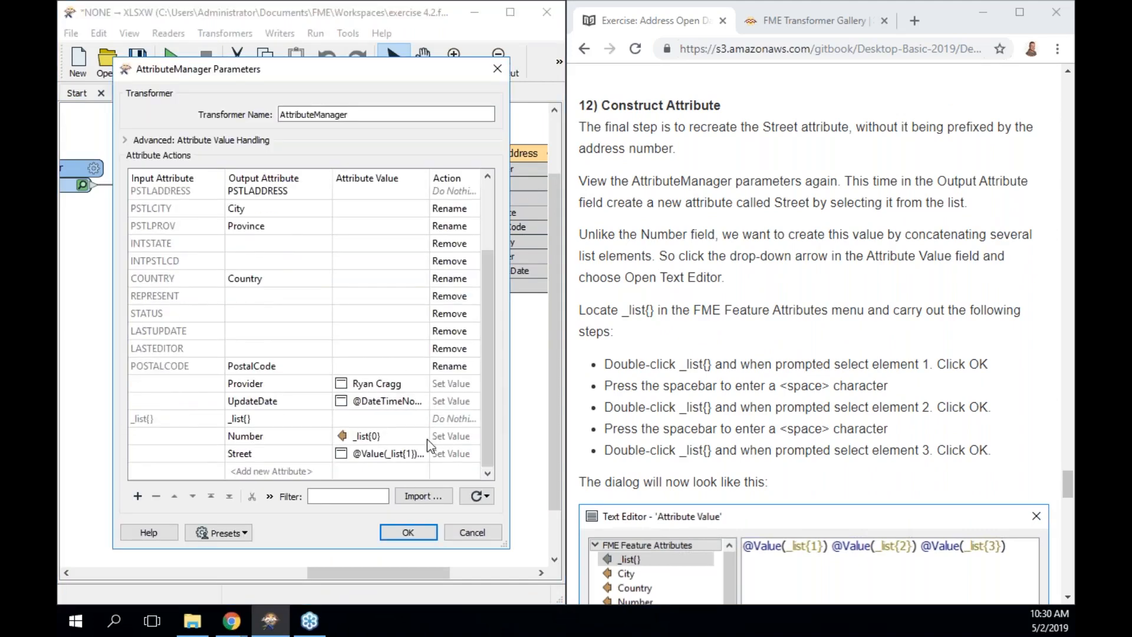
{"action": "double_click", "coordinate": [374, 454]}
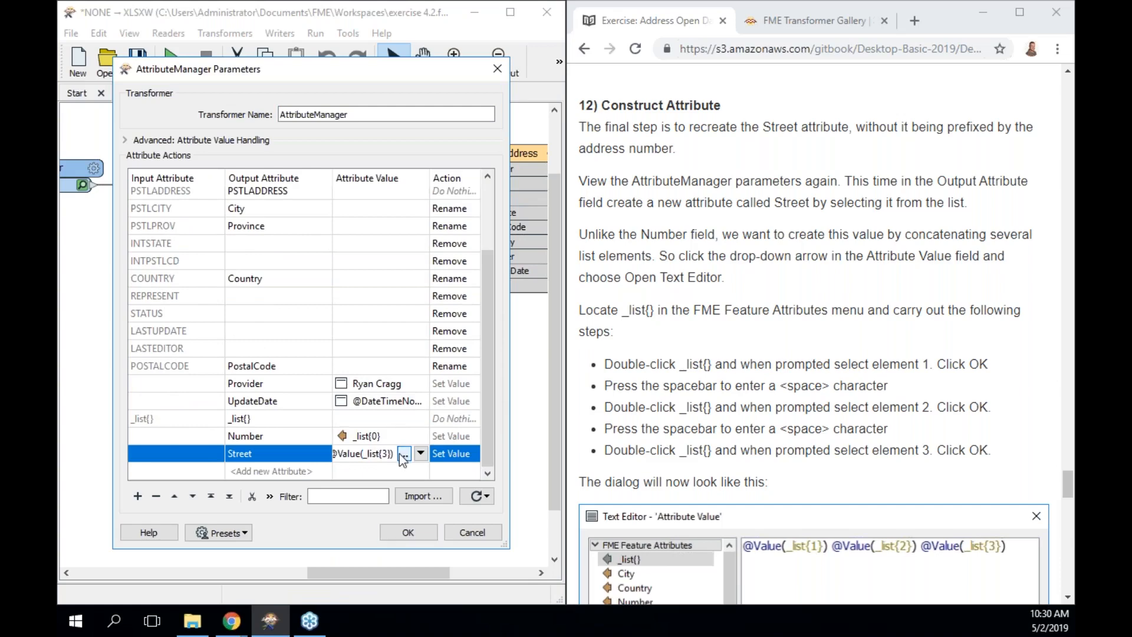
{"action": "left_click", "coordinate": [401, 454]}
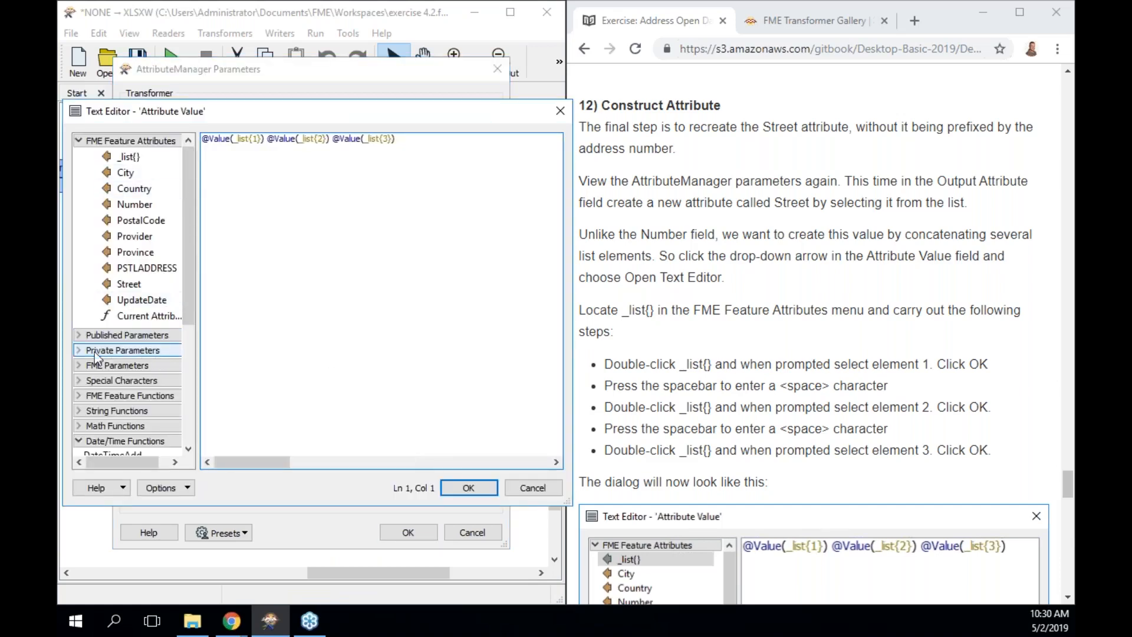
Expand String Functions in the expression editor and open the String Functions help page.
{"action": "left_click", "coordinate": [79, 410]}
{"action": "left_click_drag", "start_coordinate": [195, 230], "coordinate": [196, 324]}
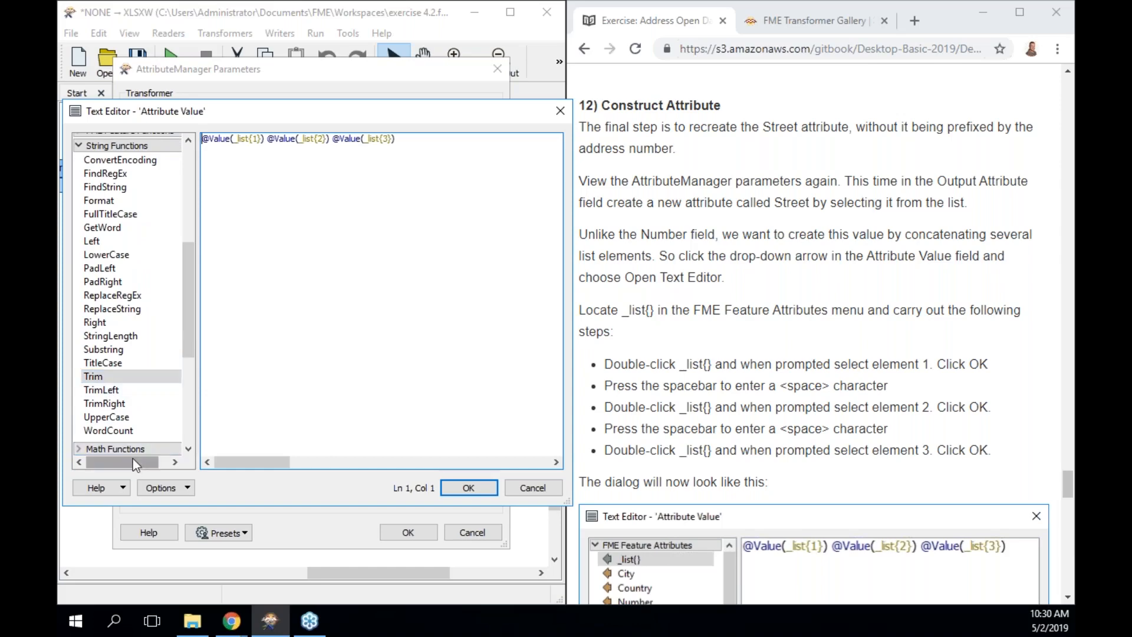
{"action": "left_click", "coordinate": [124, 483]}
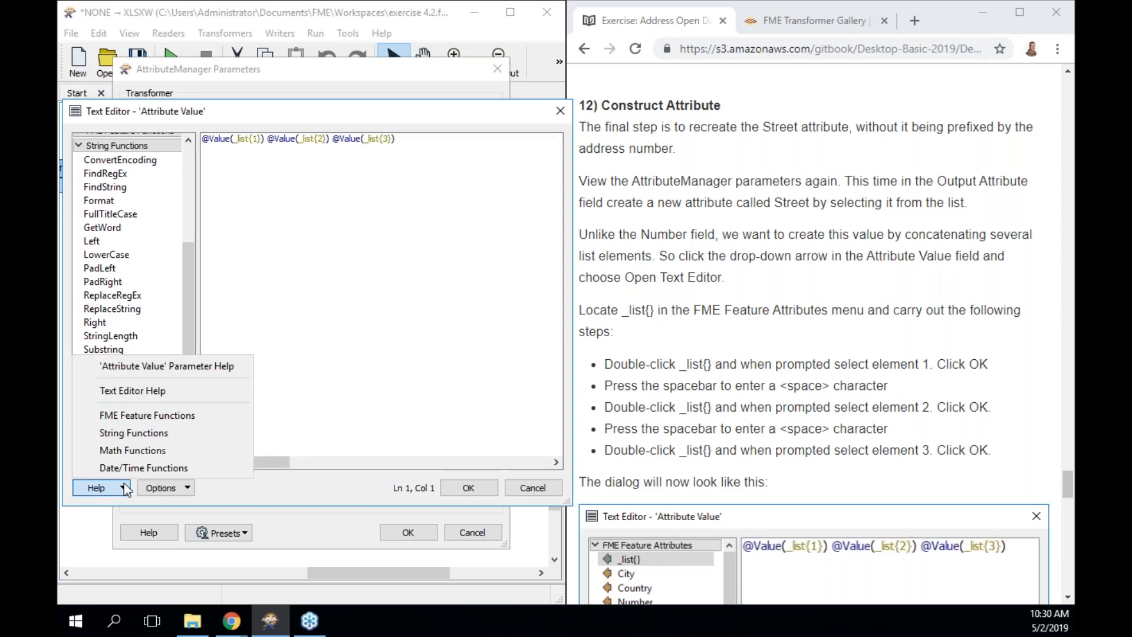
{"action": "left_click", "coordinate": [143, 435]}
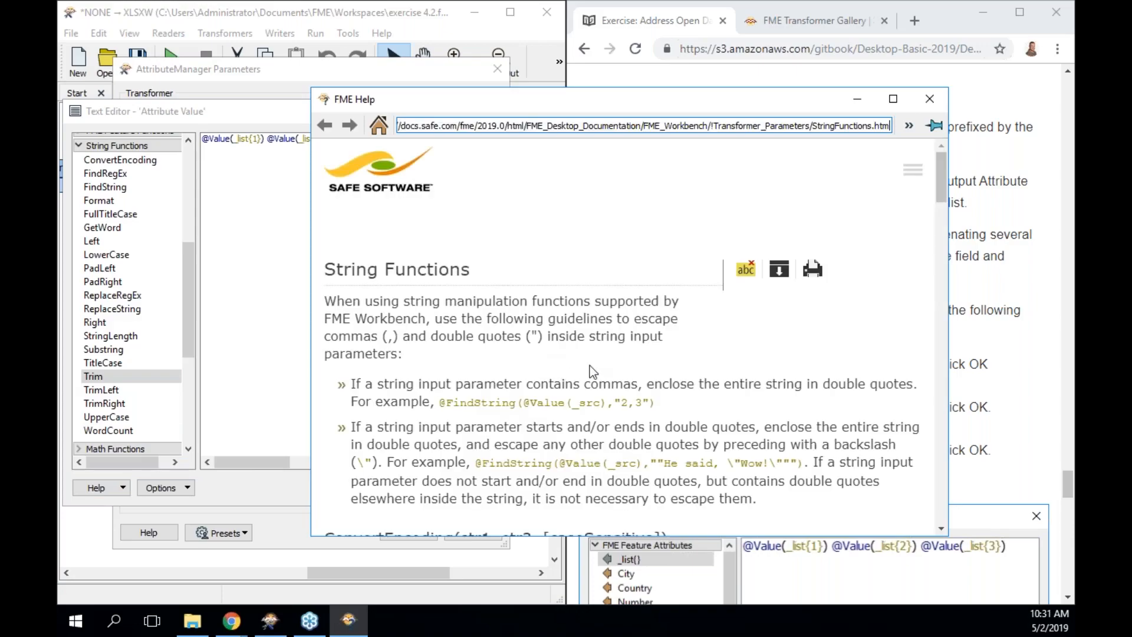
Scroll the String Functions help down to the Trim functions, then close the help window.
{"action": "scroll", "coordinate": [589, 368], "scroll_direction": "down", "scroll_amount": 10}
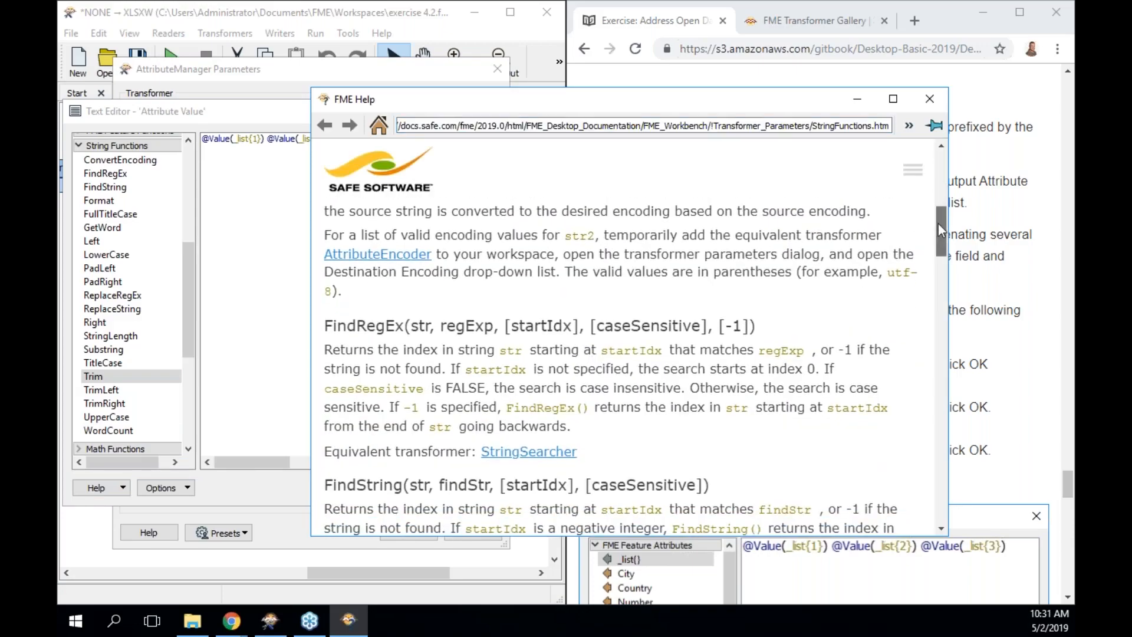
{"action": "left_click_drag", "start_coordinate": [939, 224], "coordinate": [920, 462]}
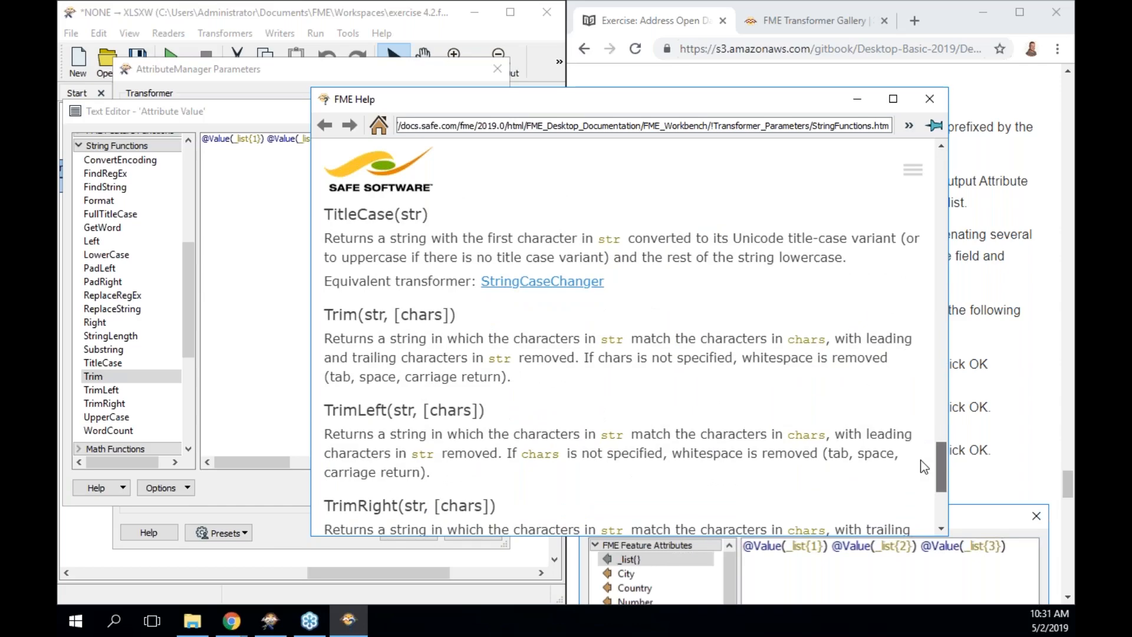
{"action": "left_click_drag", "start_coordinate": [923, 467], "coordinate": [924, 468]}
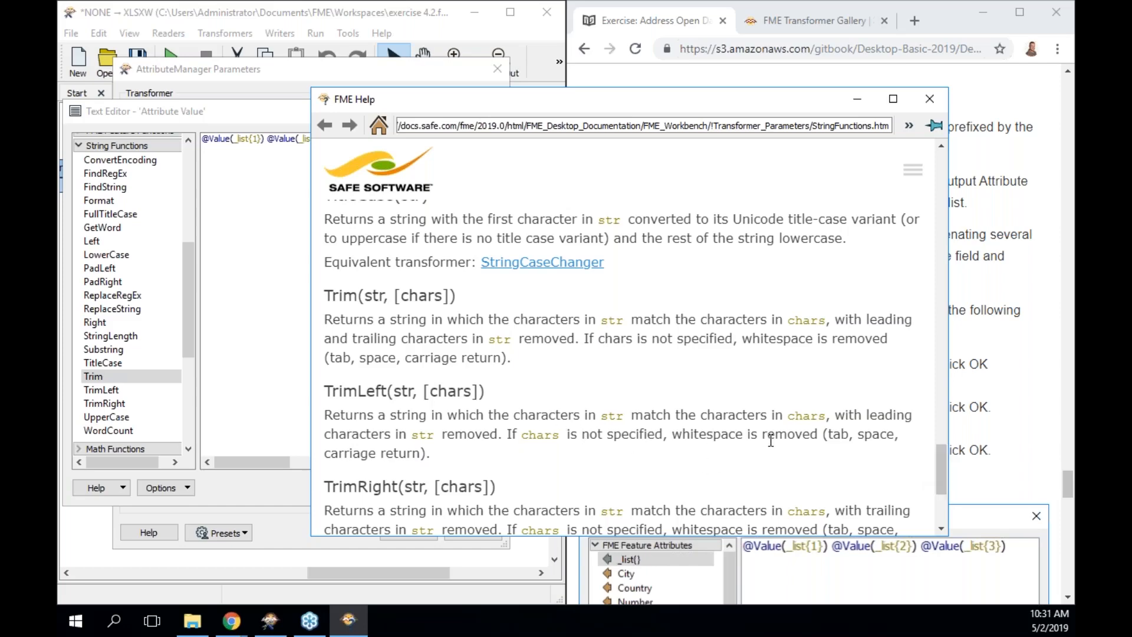
{"action": "left_click", "coordinate": [927, 107]}
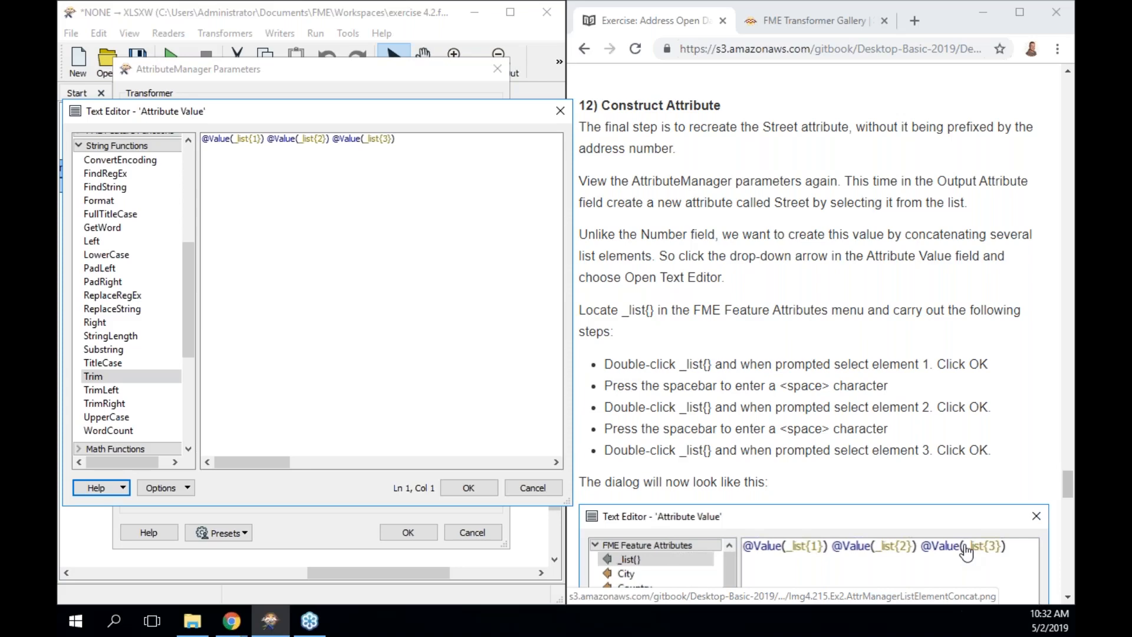
Insert a ListConcatenator on the connection between the AttributeManager and the PostalAddress writer.
{"action": "left_click", "coordinate": [556, 110]}
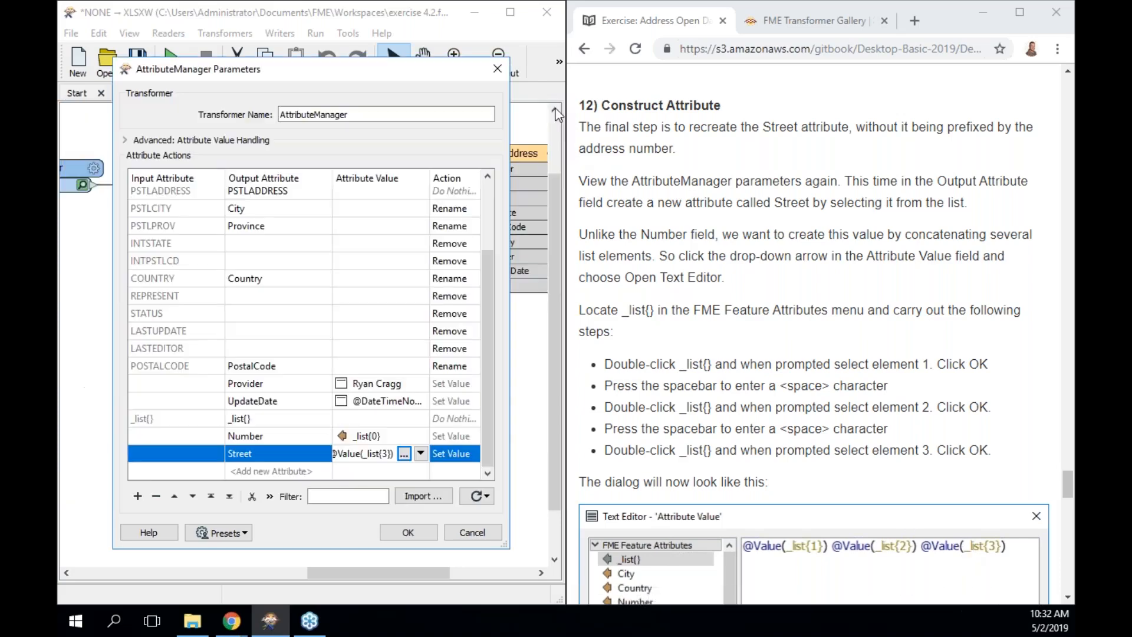
{"action": "left_click", "coordinate": [498, 67]}
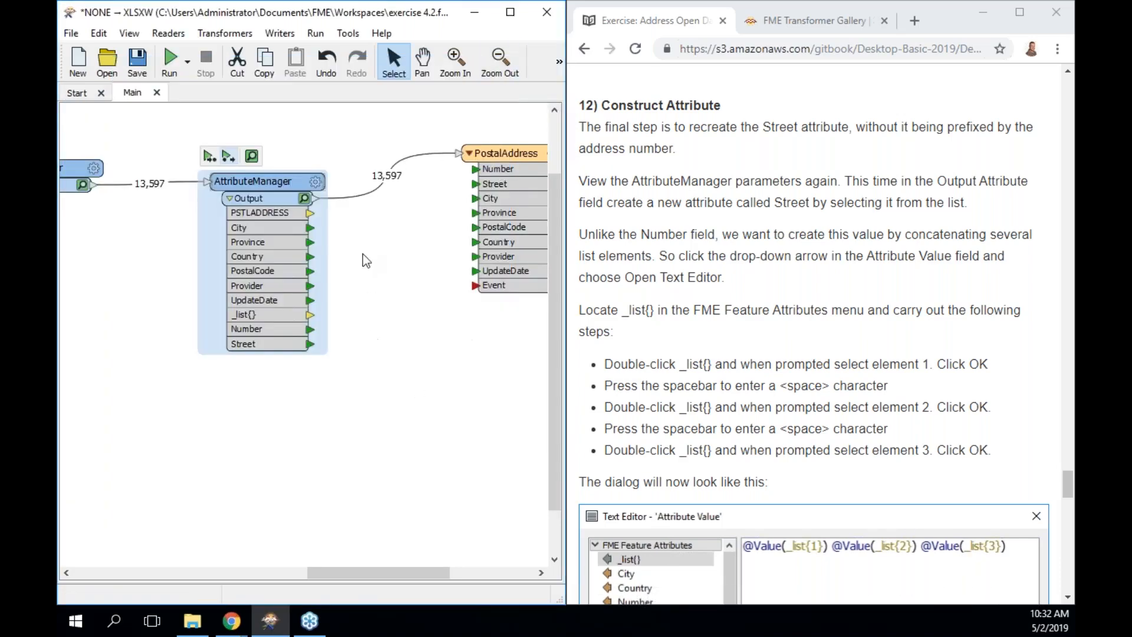
{"action": "left_click_drag", "start_coordinate": [253, 181], "coordinate": [230, 180]}
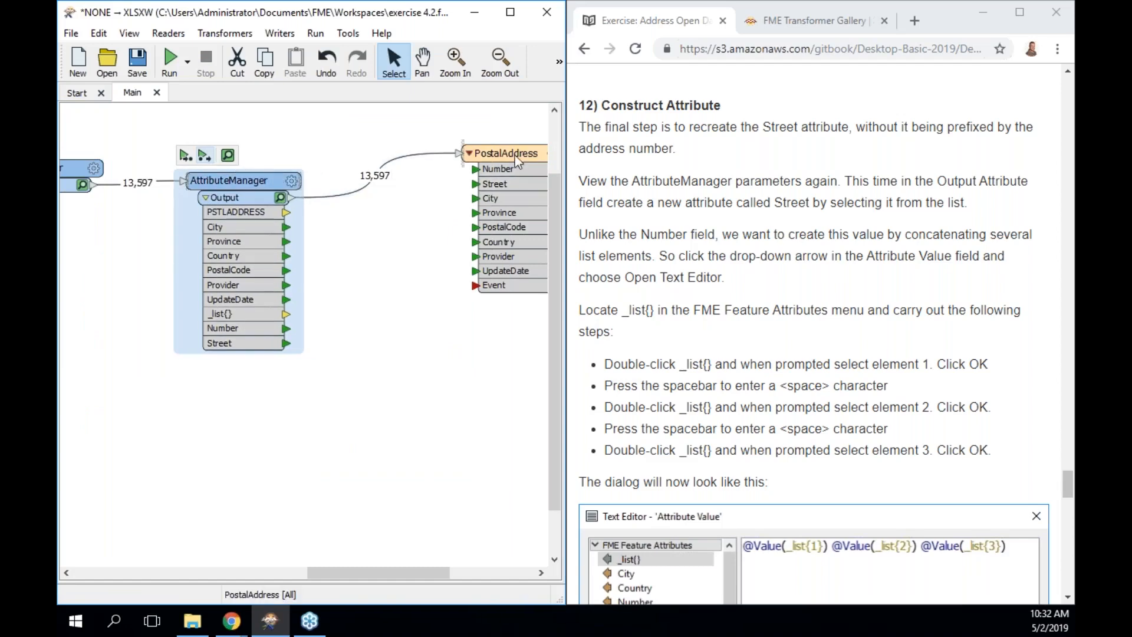
{"action": "left_click_drag", "start_coordinate": [515, 156], "coordinate": [549, 156]}
{"action": "left_click", "coordinate": [339, 195]}
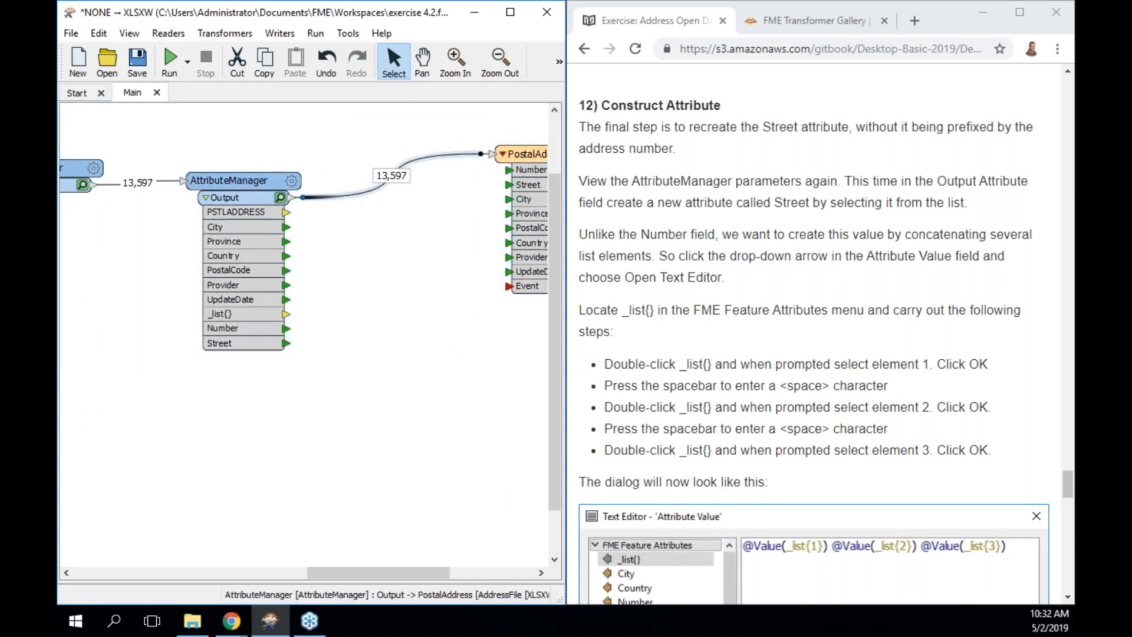
{"action": "type", "text": "list"}
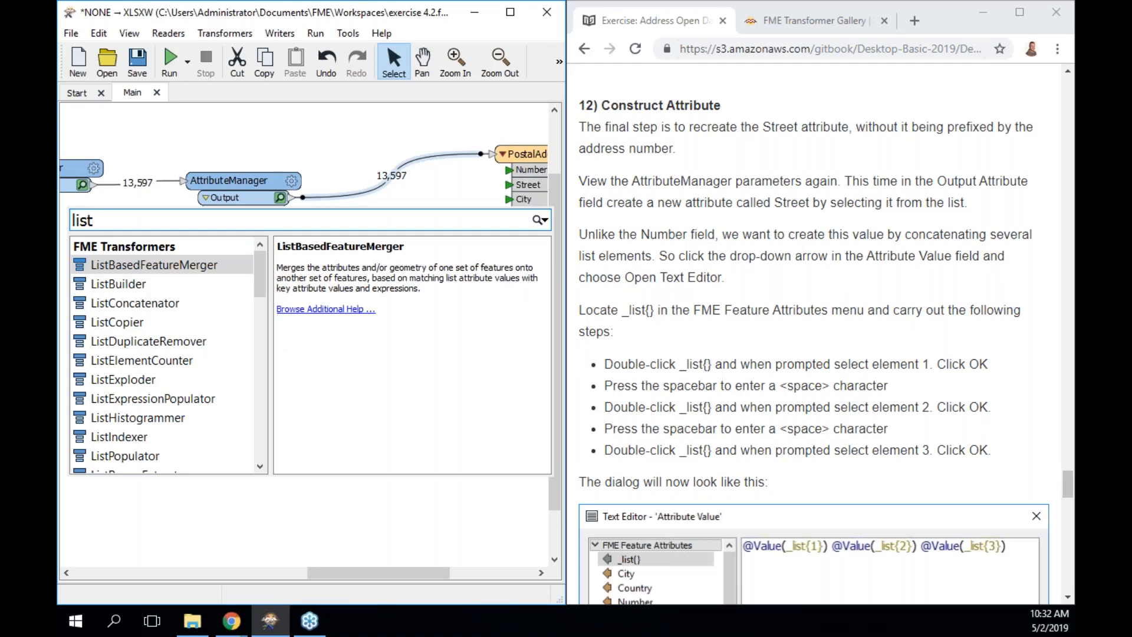
{"action": "key", "text": "Down"}
{"action": "key", "text": "Down"}
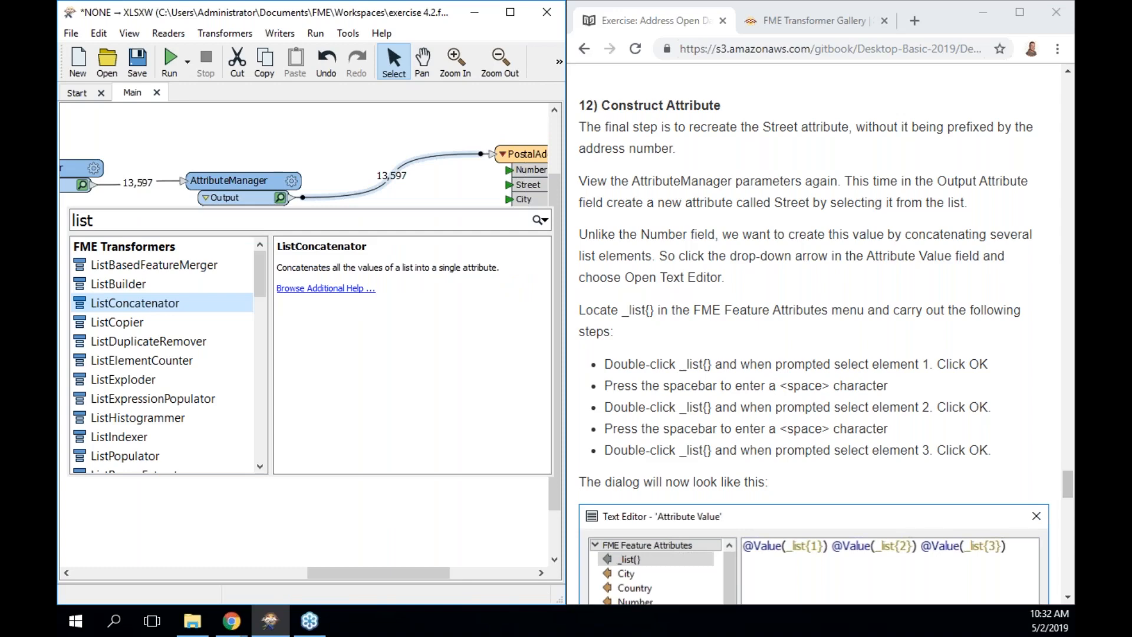
{"action": "key", "text": "Return"}
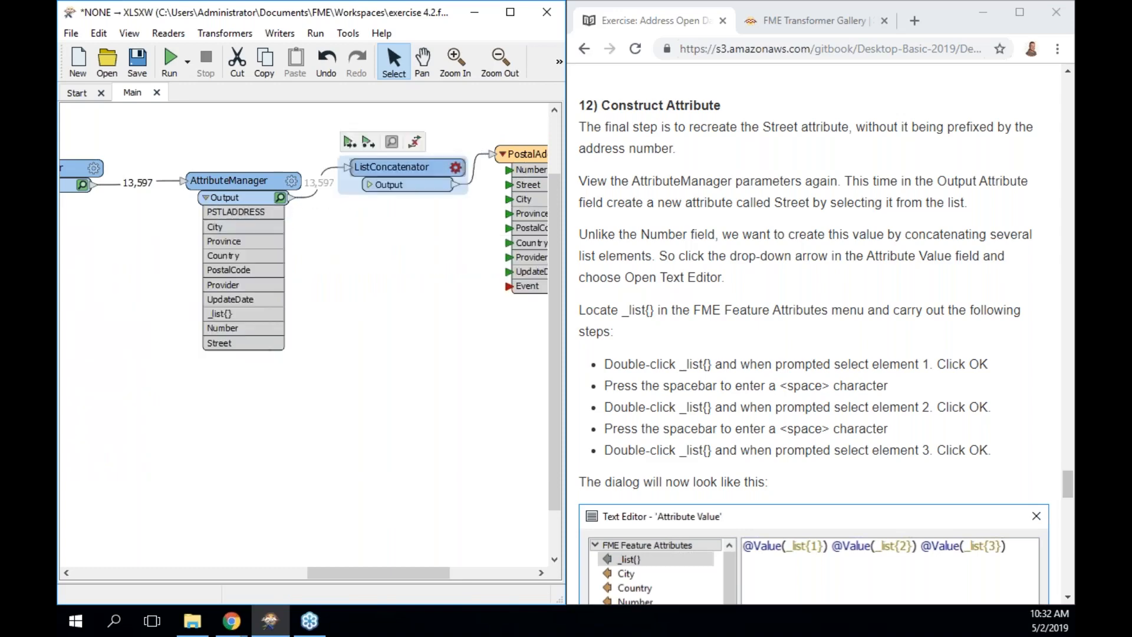
Set the ListConcatenator to join _list{} with no separator into Street, then run to it.
{"action": "double_click", "coordinate": [401, 173]}
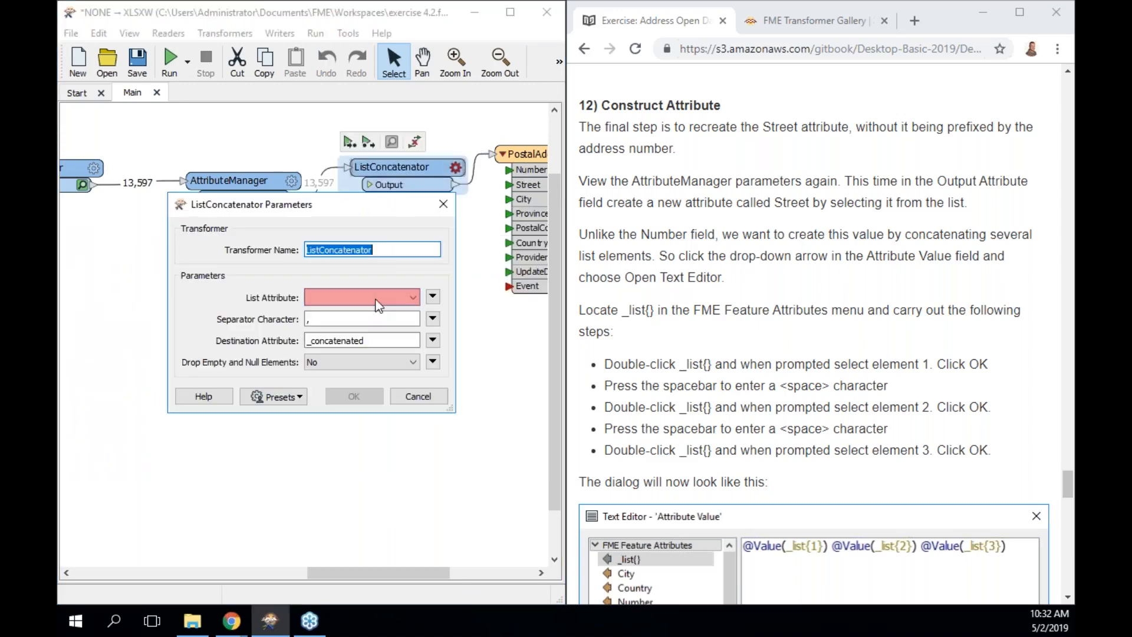
{"action": "left_click", "coordinate": [411, 297]}
{"action": "left_click", "coordinate": [388, 311]}
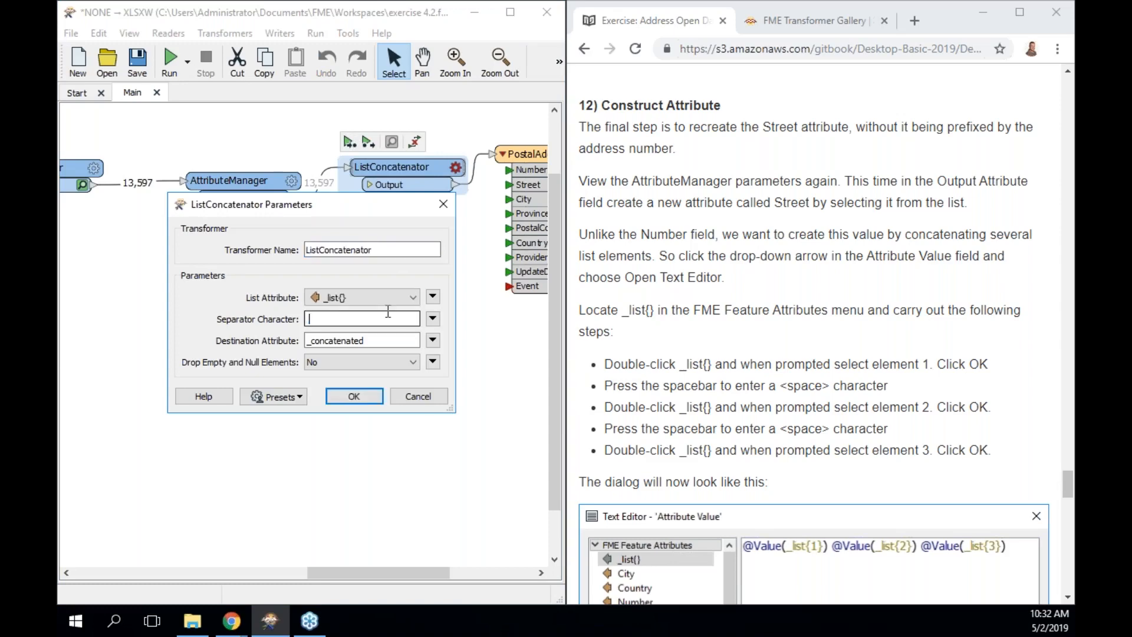
{"action": "double_click", "coordinate": [351, 341]}
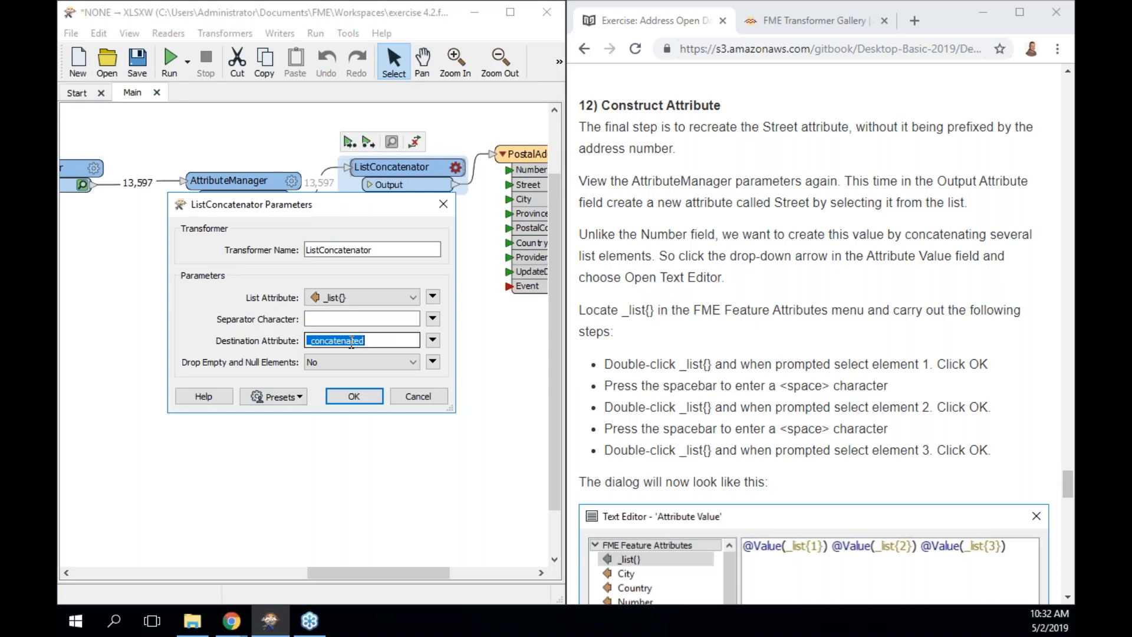
{"action": "type", "text": "Street"}
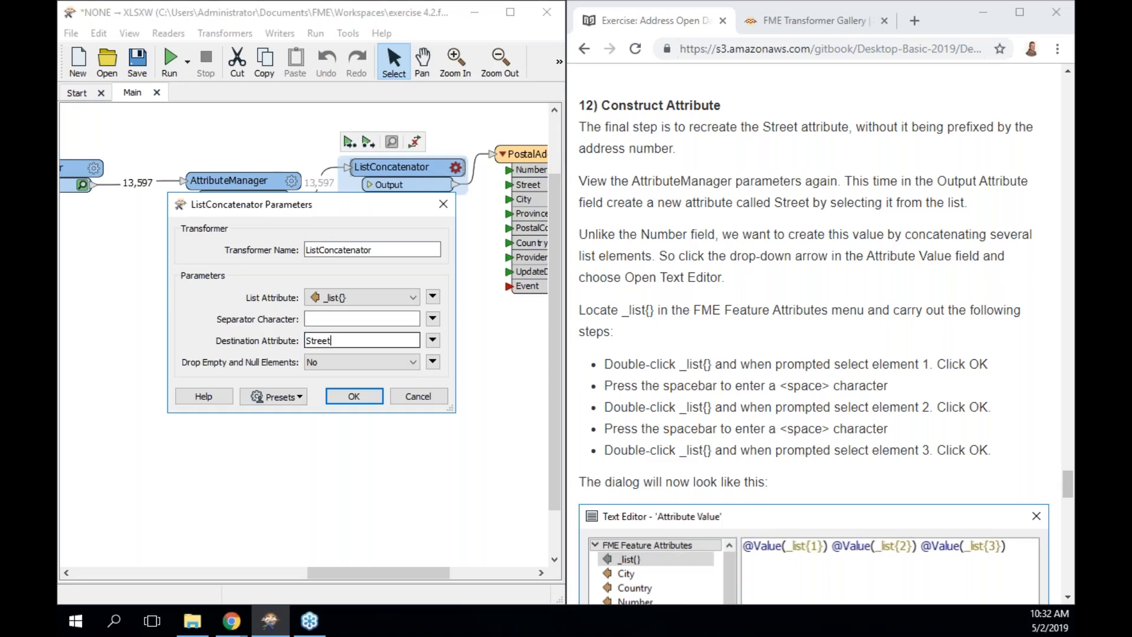
{"action": "left_click", "coordinate": [354, 395]}
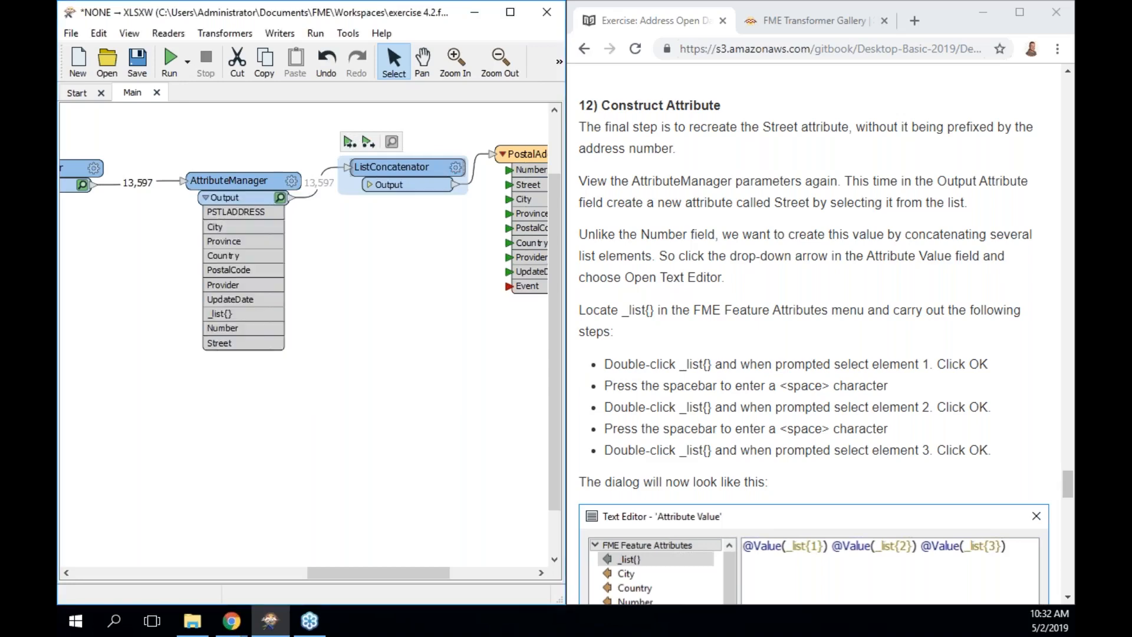
{"action": "left_click", "coordinate": [350, 142]}
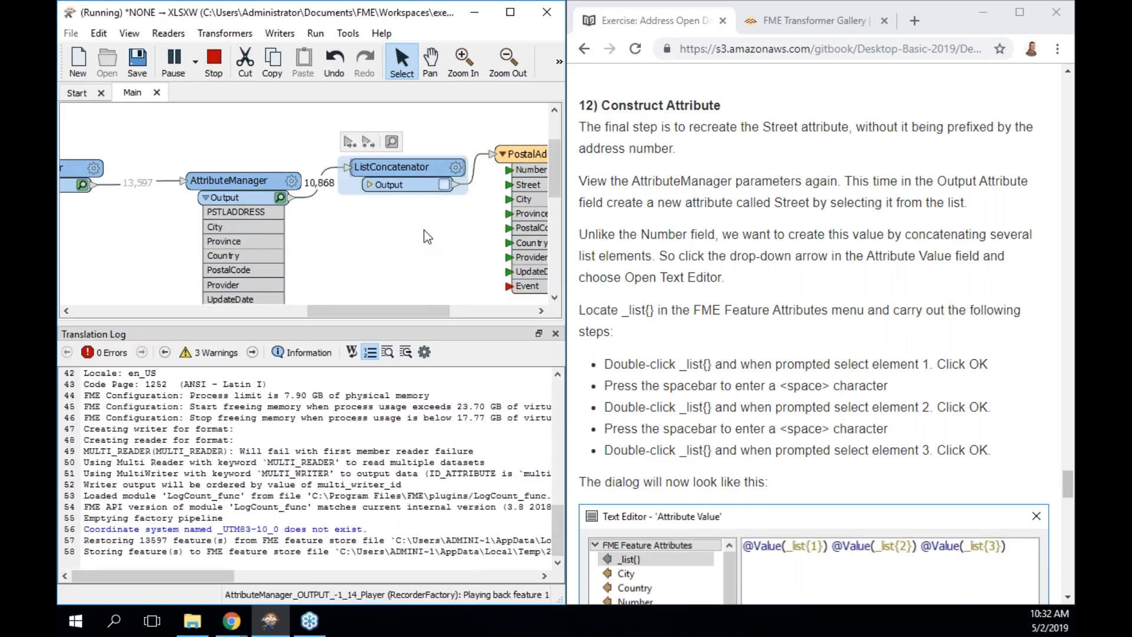
Preview the ListConcatenator's cached output and select the first feature.
{"action": "left_click", "coordinate": [444, 186]}
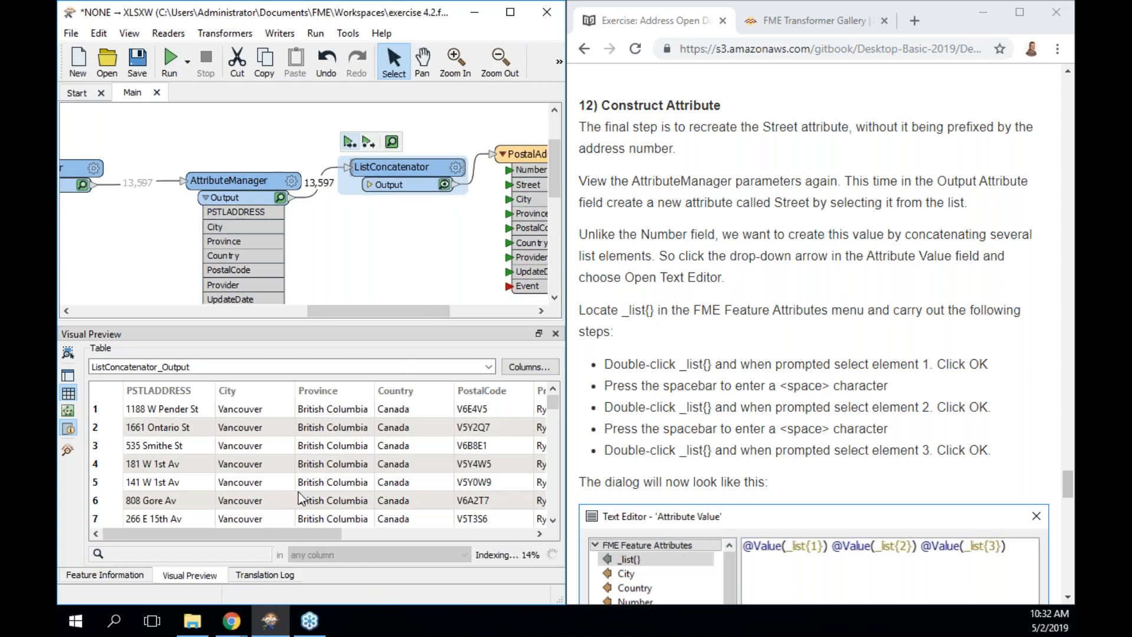
{"action": "left_click_drag", "start_coordinate": [299, 534], "coordinate": [487, 520]}
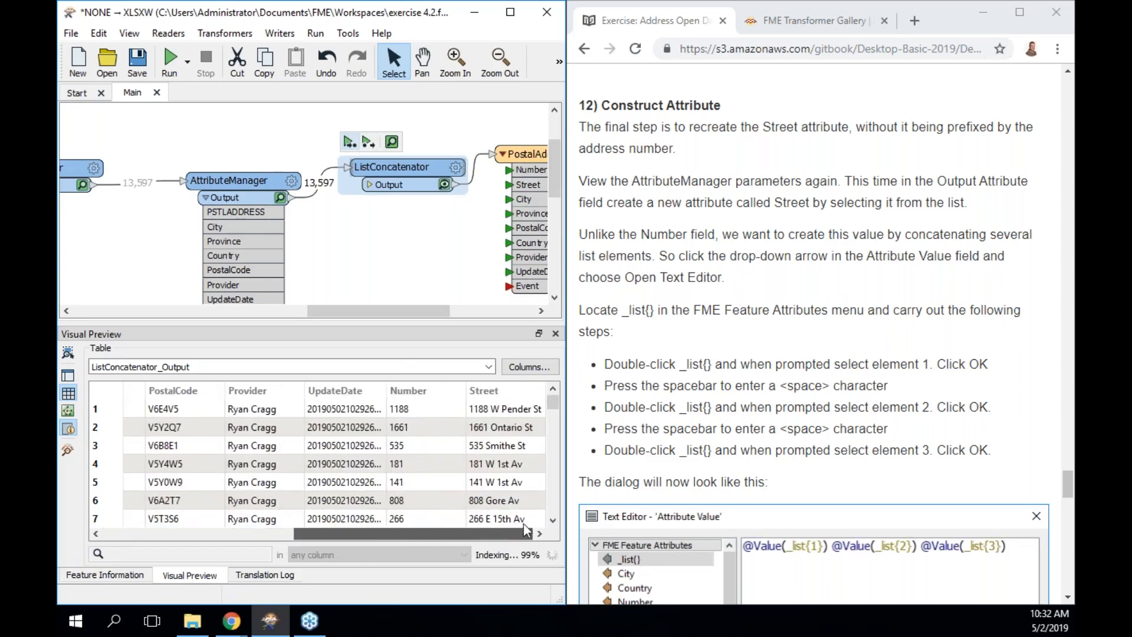
{"action": "left_click", "coordinate": [521, 415]}
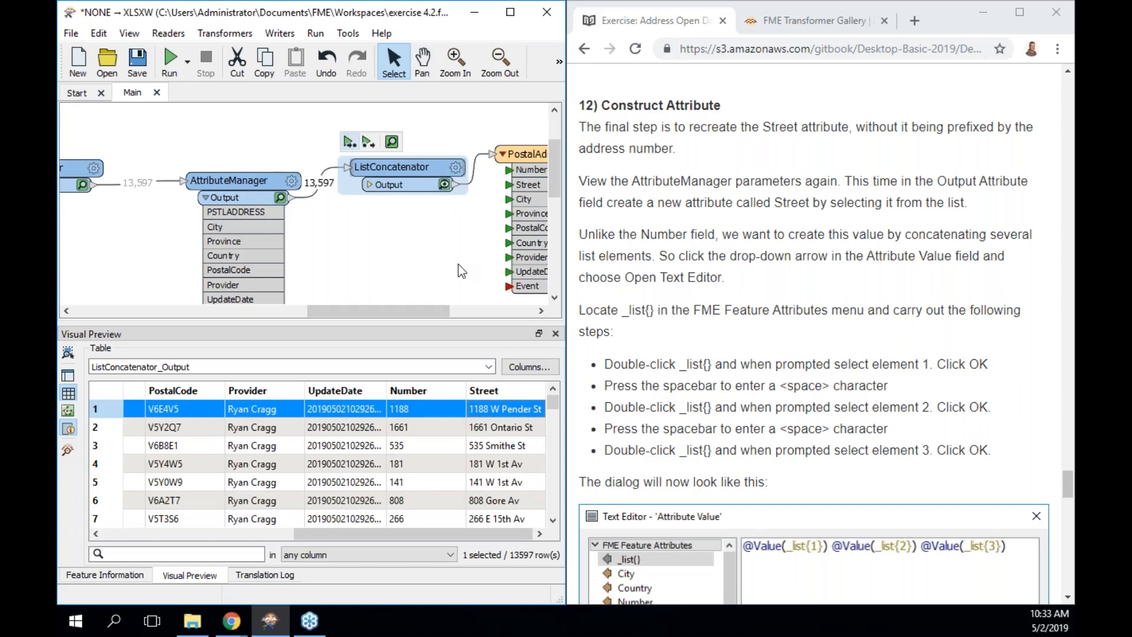
Set the ListConcatenator's Drop Empty and Null Elements option to Yes.
{"action": "double_click", "coordinate": [428, 180]}
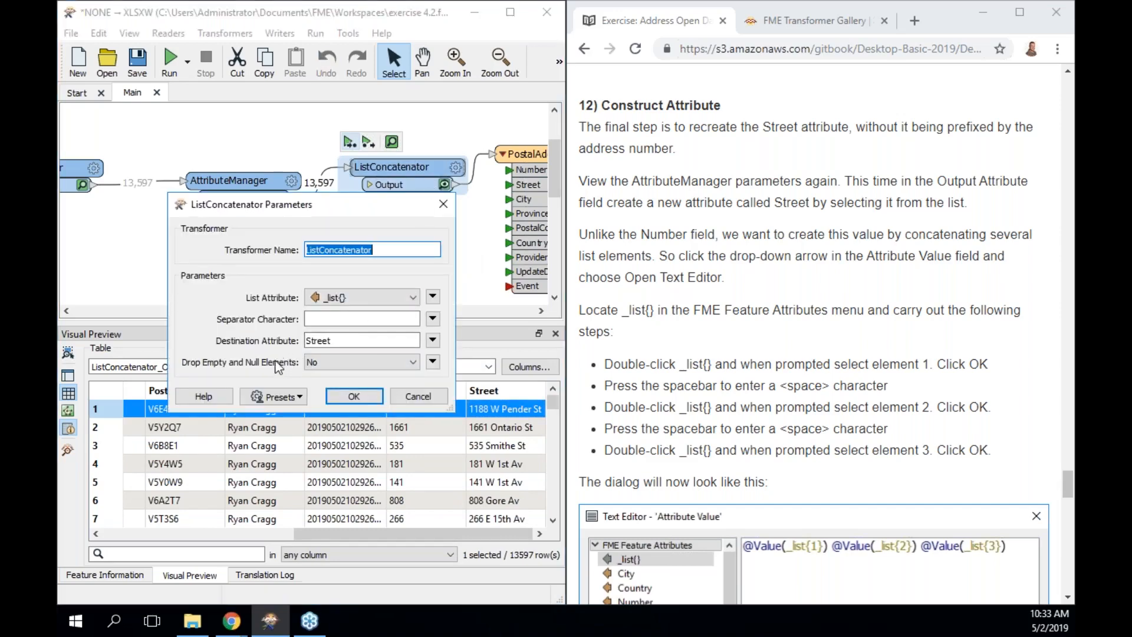
{"action": "left_click", "coordinate": [333, 363]}
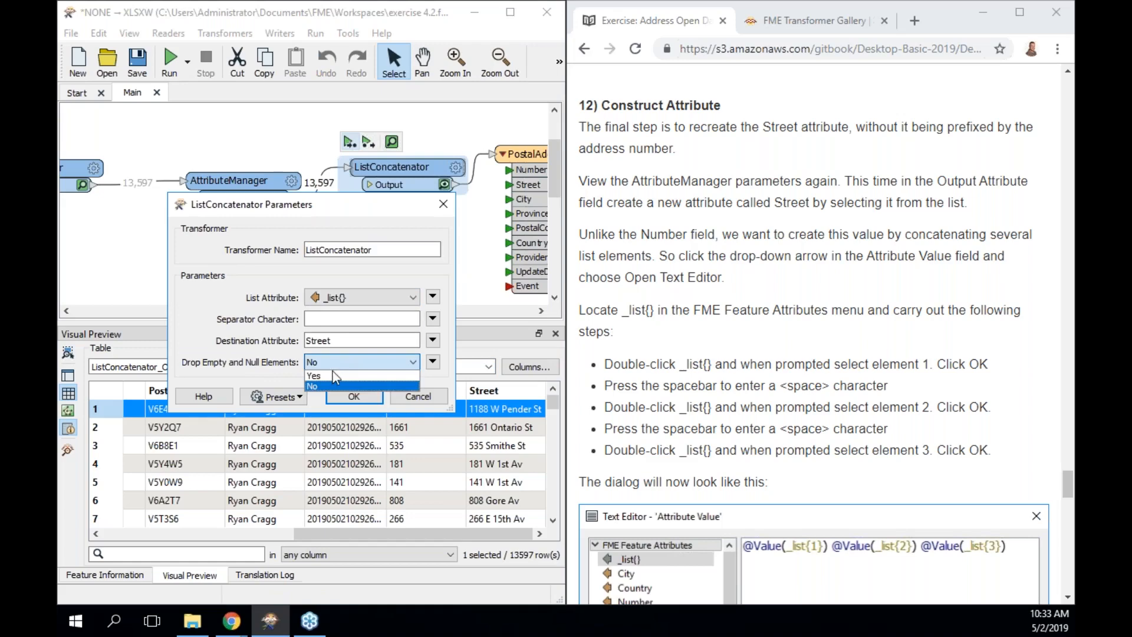
{"action": "left_click", "coordinate": [335, 376]}
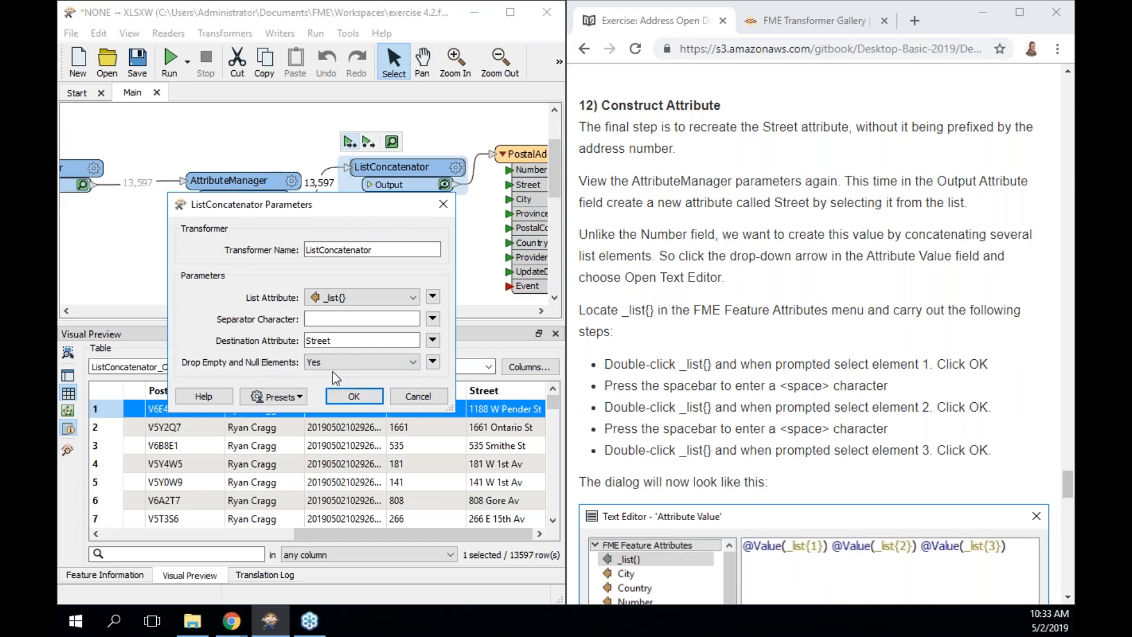
{"action": "left_click", "coordinate": [350, 398]}
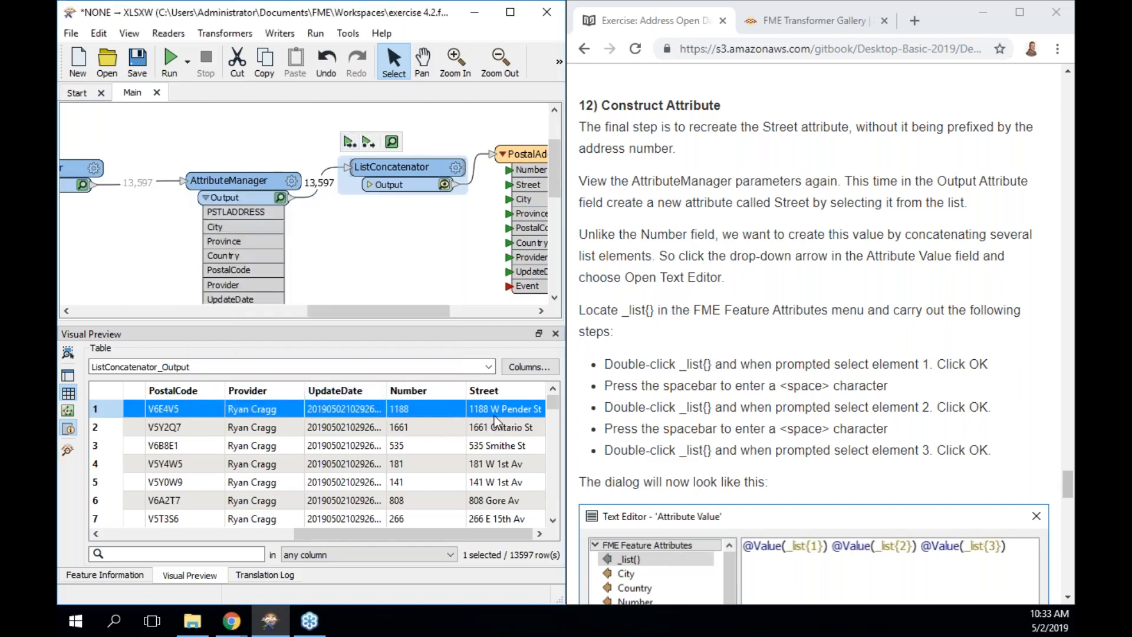
Show the selected feature's attribute details and select the _list{0} value 1188.
{"action": "left_click", "coordinate": [68, 435]}
{"action": "left_click", "coordinate": [68, 436]}
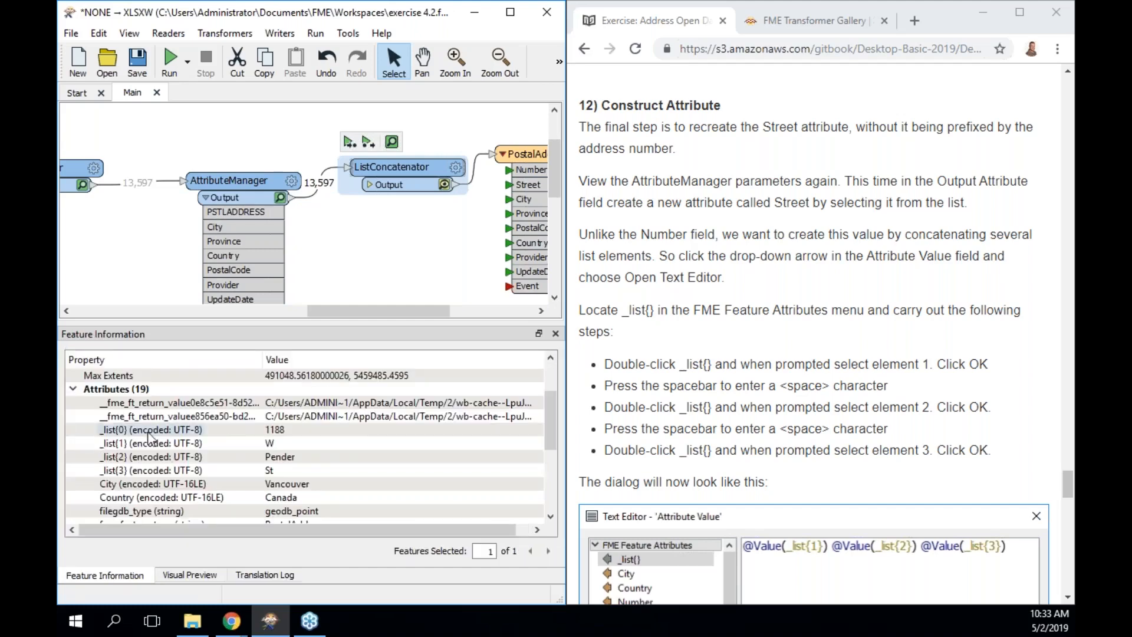
{"action": "left_click", "coordinate": [129, 431]}
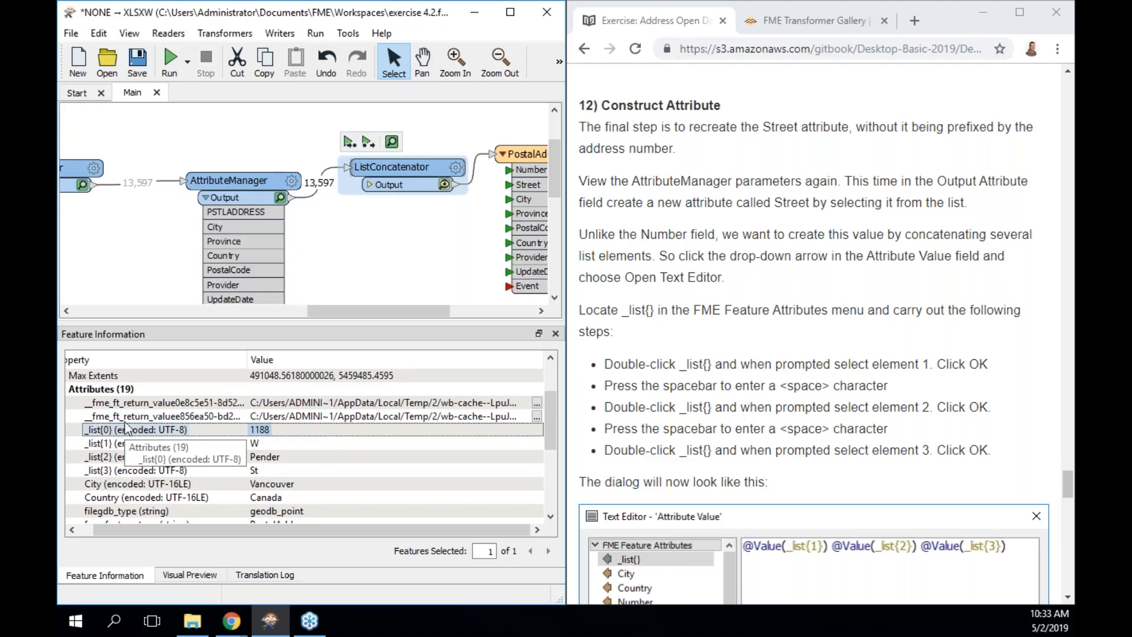
Add a new _list{0} output attribute row in the AttributeManager.
{"action": "double_click", "coordinate": [265, 212]}
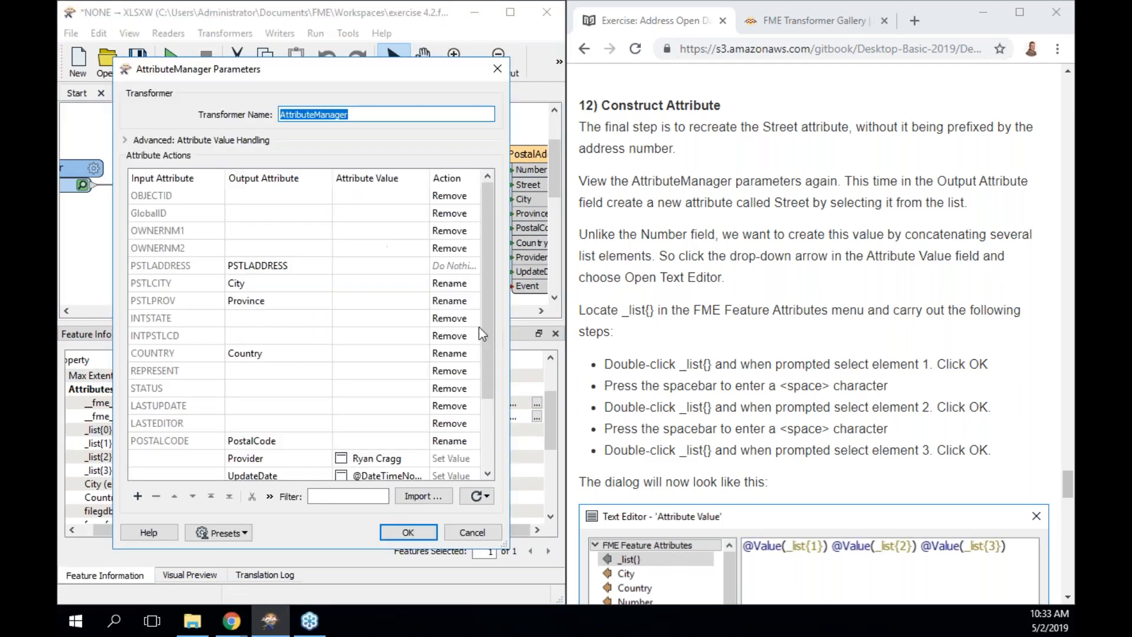
{"action": "left_click_drag", "start_coordinate": [486, 278], "coordinate": [487, 349]}
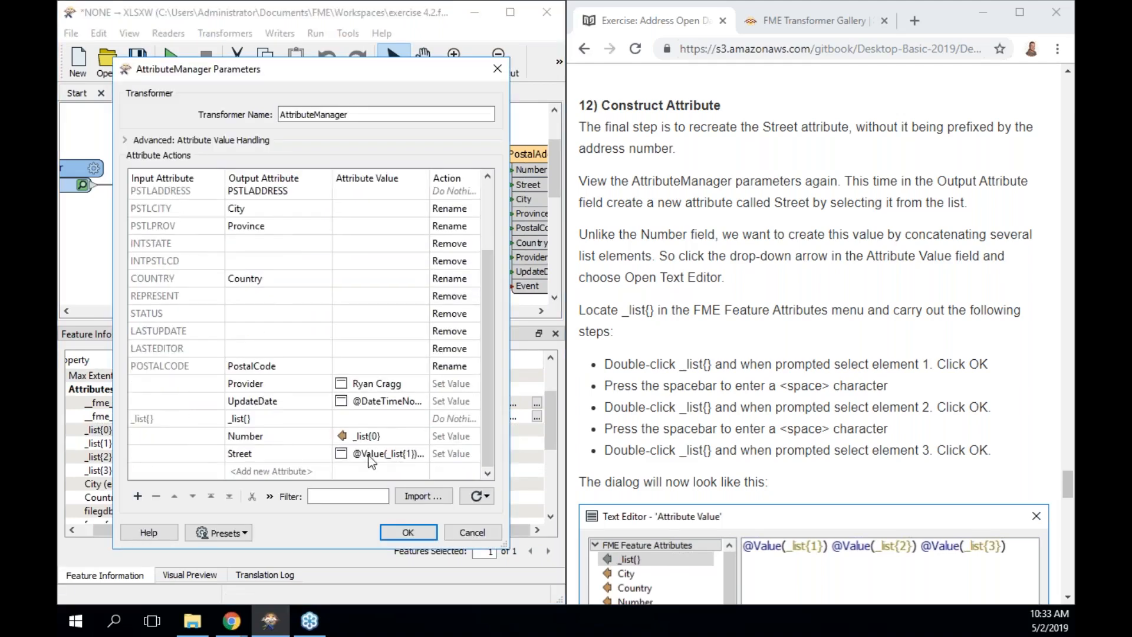
{"action": "left_click", "coordinate": [313, 469]}
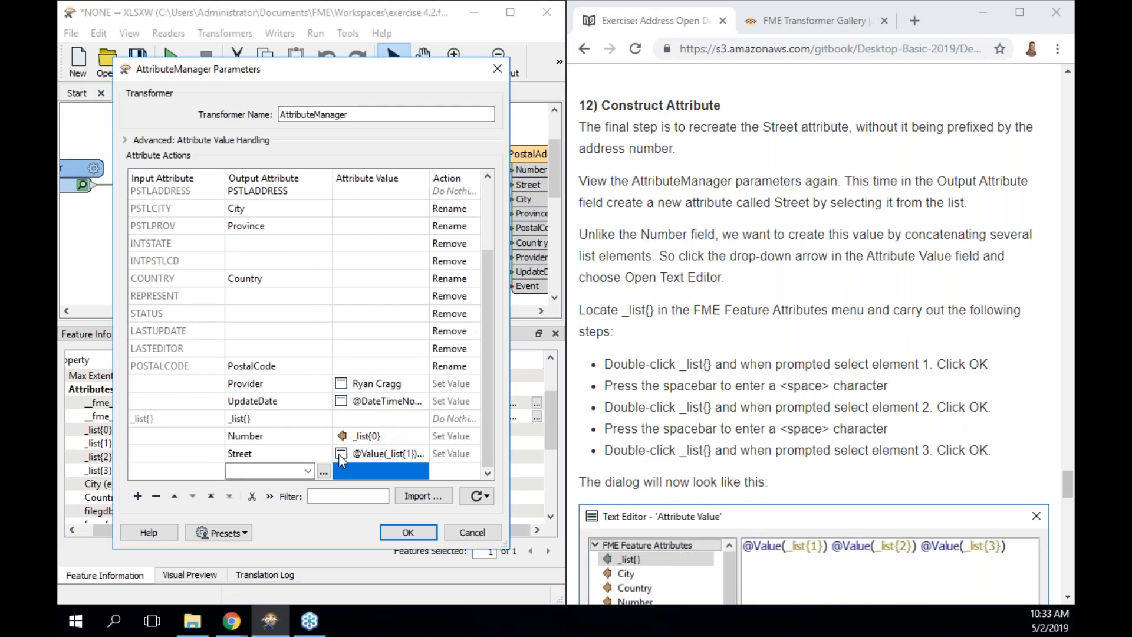
{"action": "left_click", "coordinate": [308, 470]}
{"action": "mouse_move", "coordinate": [337, 536]}
{"action": "left_mouse_down"}
{"action": "mouse_move", "coordinate": [336, 492]}
{"action": "mouse_move", "coordinate": [334, 547]}
{"action": "left_mouse_up"}
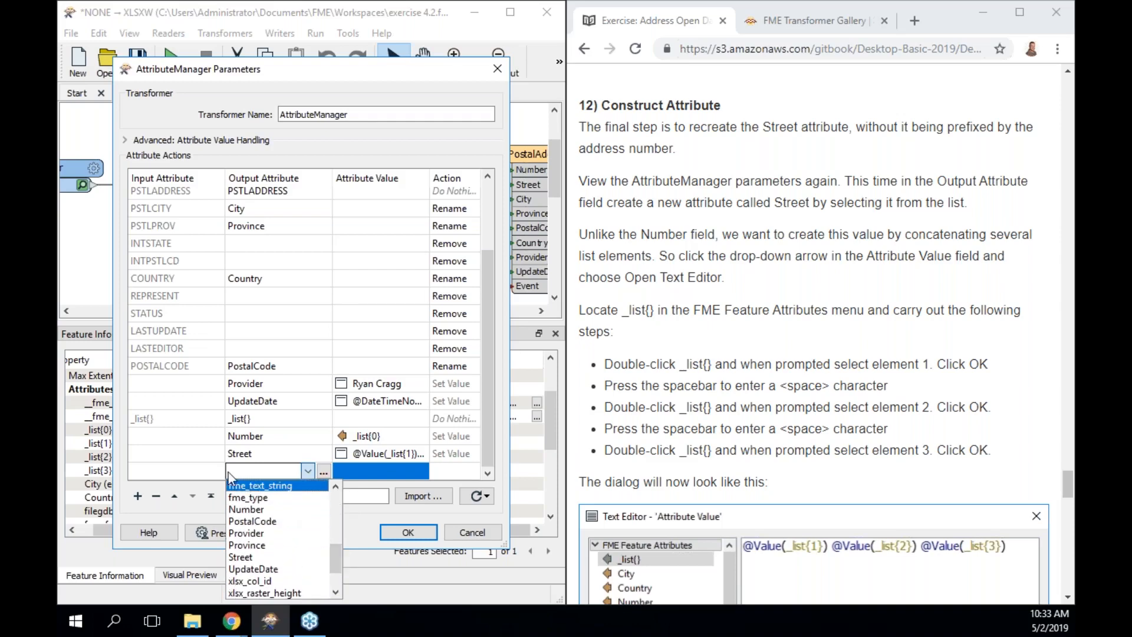
{"action": "left_click", "coordinate": [246, 464]}
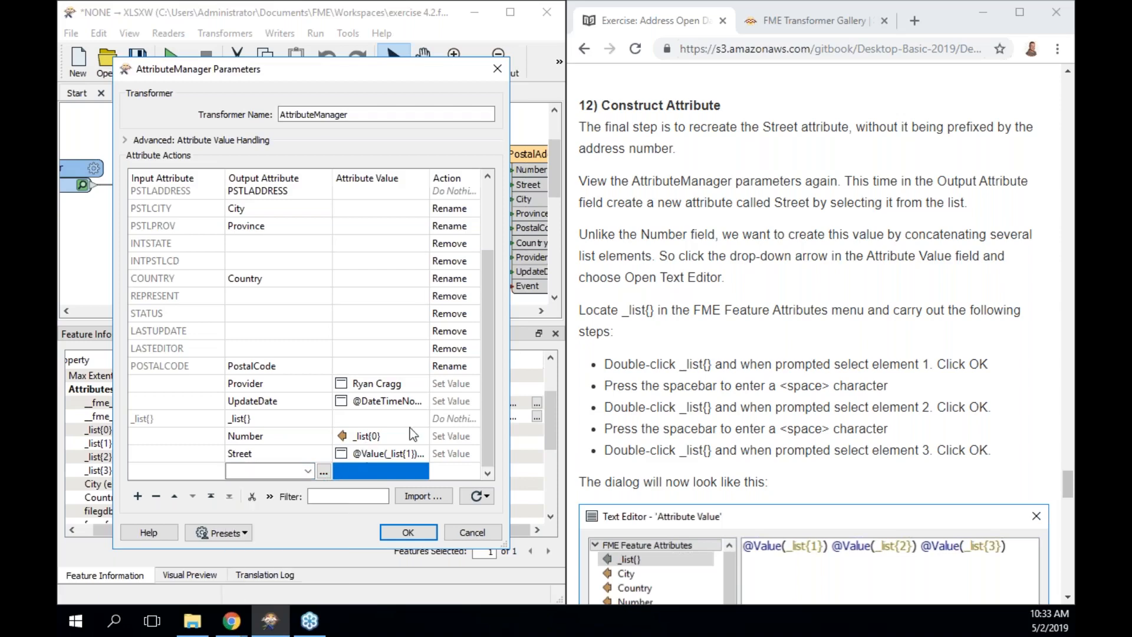
{"action": "key", "text": "Down"}
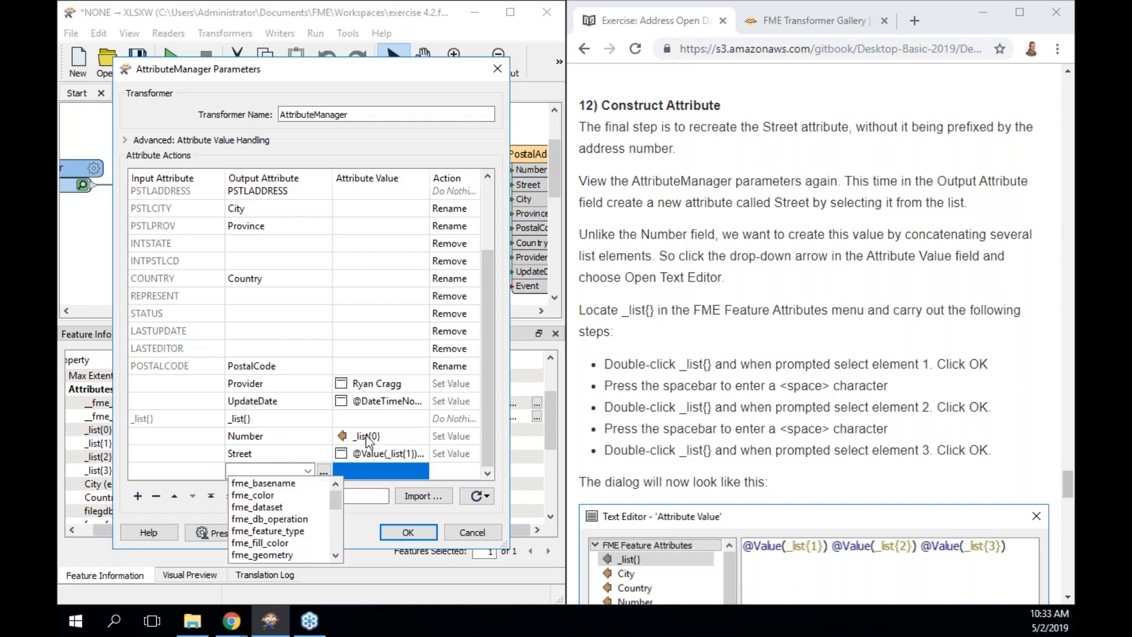
{"action": "type", "text": "_list{"}
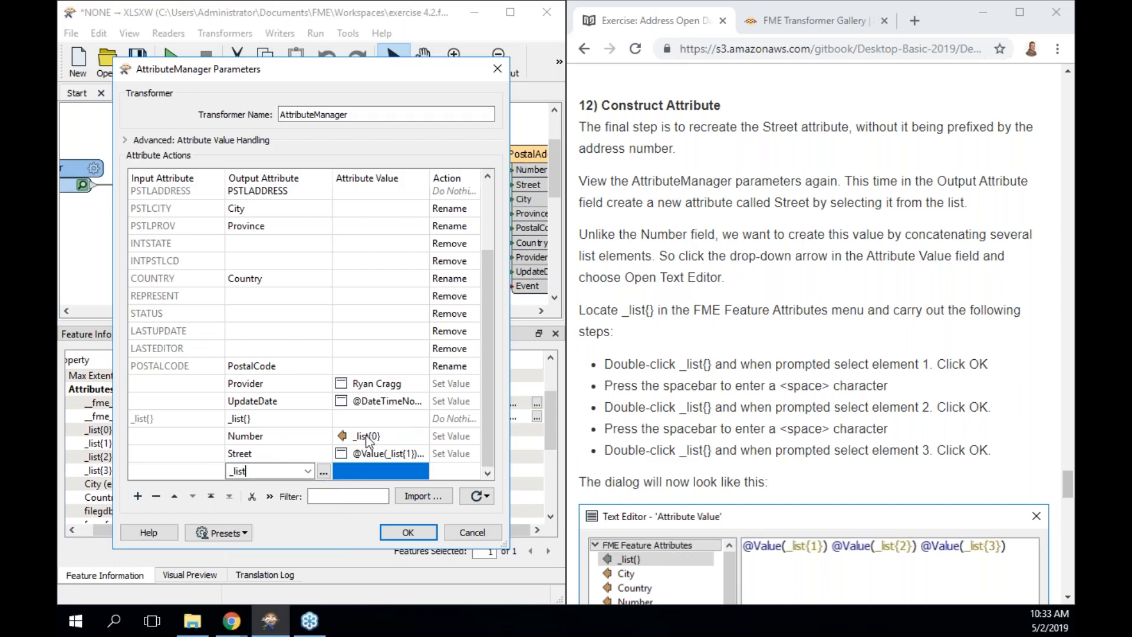
{"action": "type", "text": "0}"}
{"action": "left_click", "coordinate": [398, 470]}
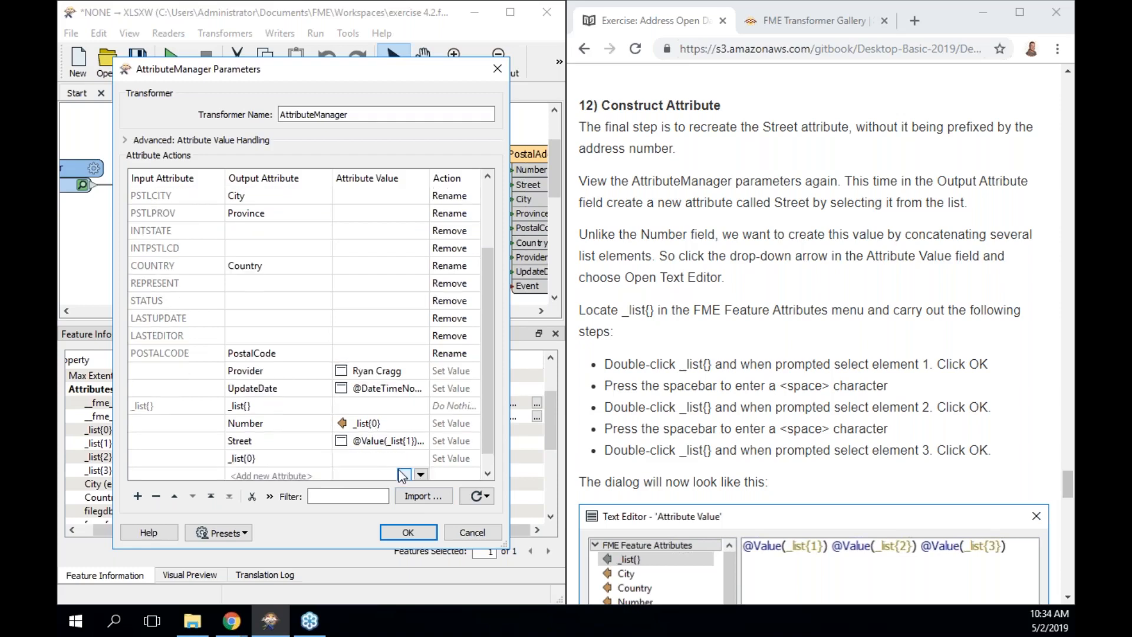
Set _list{0}'s value to null, apply the changes, and rerun to the ListConcatenator.
{"action": "left_click", "coordinate": [406, 451]}
{"action": "left_click", "coordinate": [420, 452]}
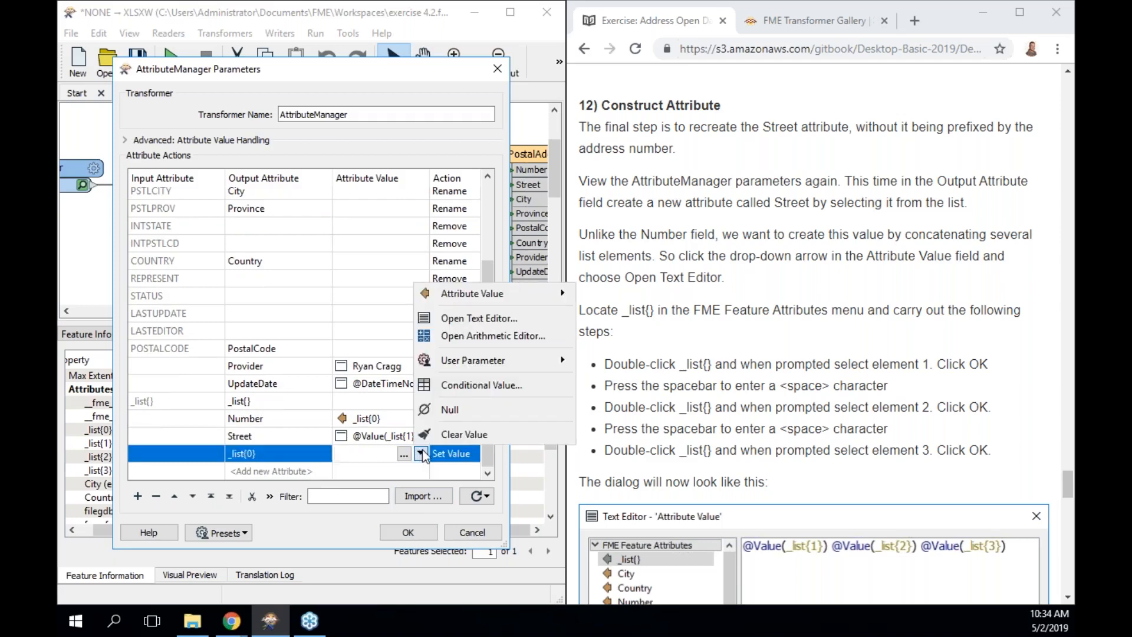
{"action": "left_click", "coordinate": [452, 411]}
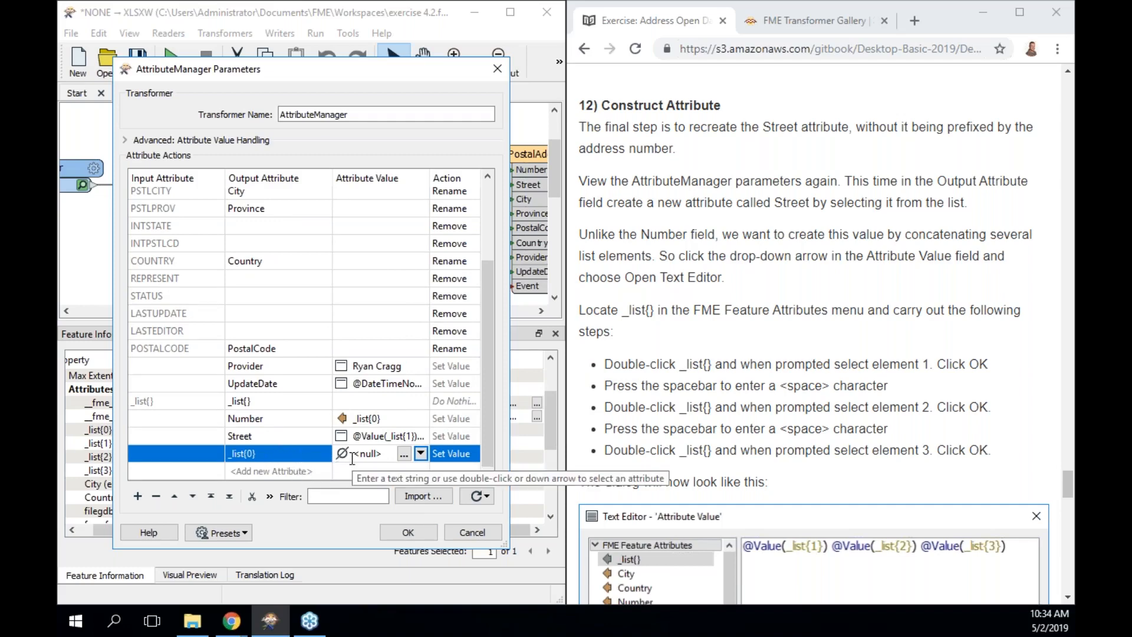
{"action": "left_click", "coordinate": [409, 533]}
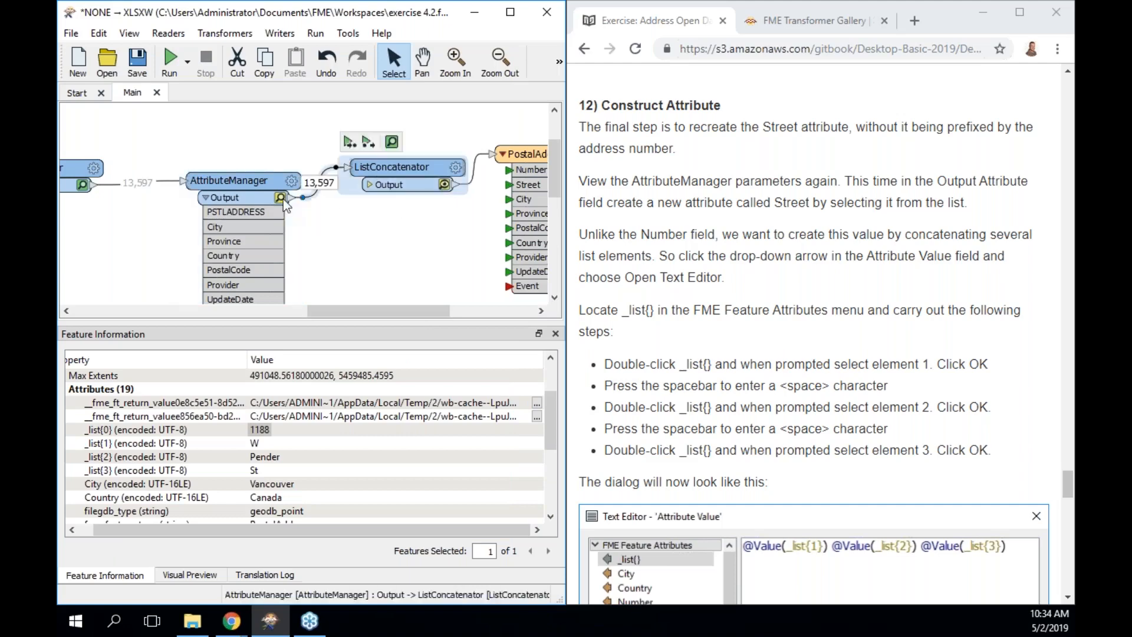
{"action": "left_click", "coordinate": [349, 143]}
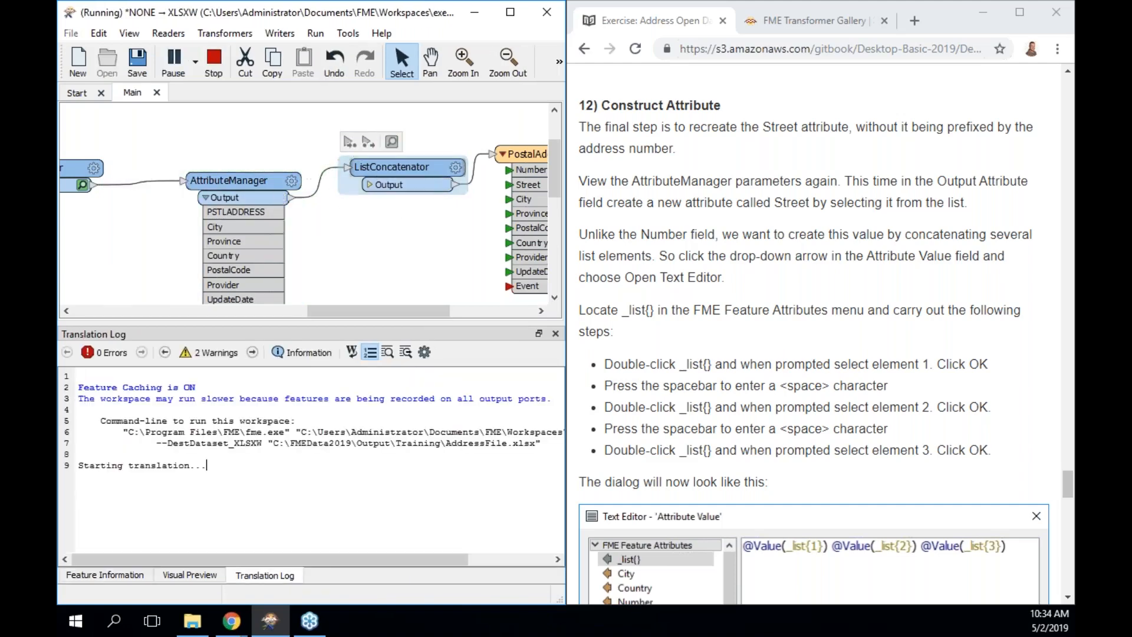
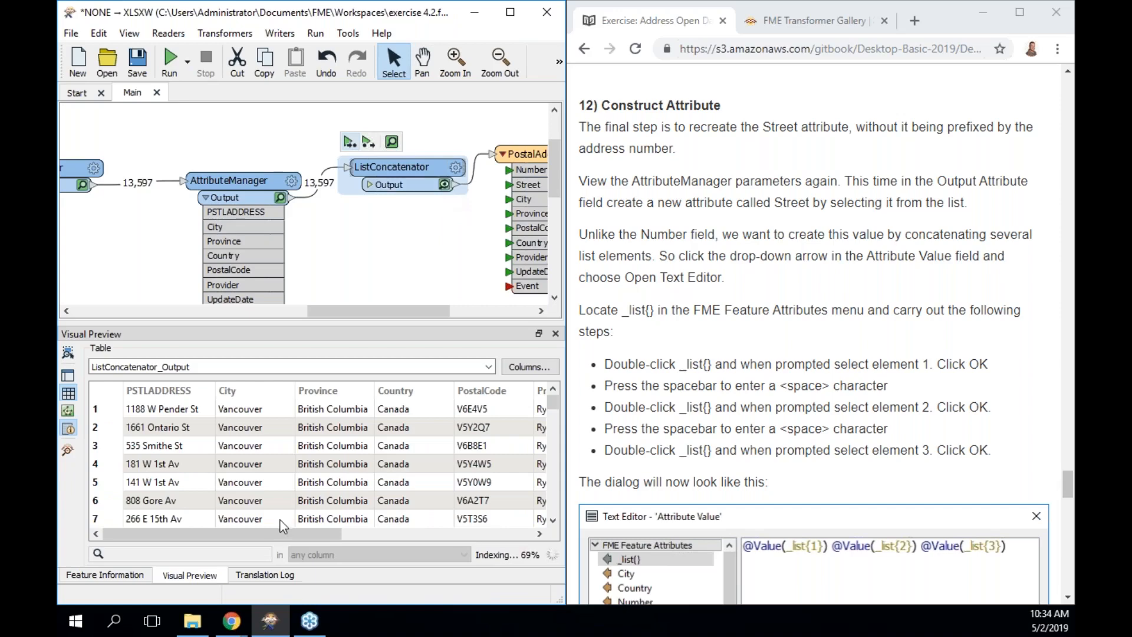
Check record 2's full Street value (Ontario St) in the data preview.
{"action": "left_click_drag", "start_coordinate": [274, 532], "coordinate": [494, 533]}
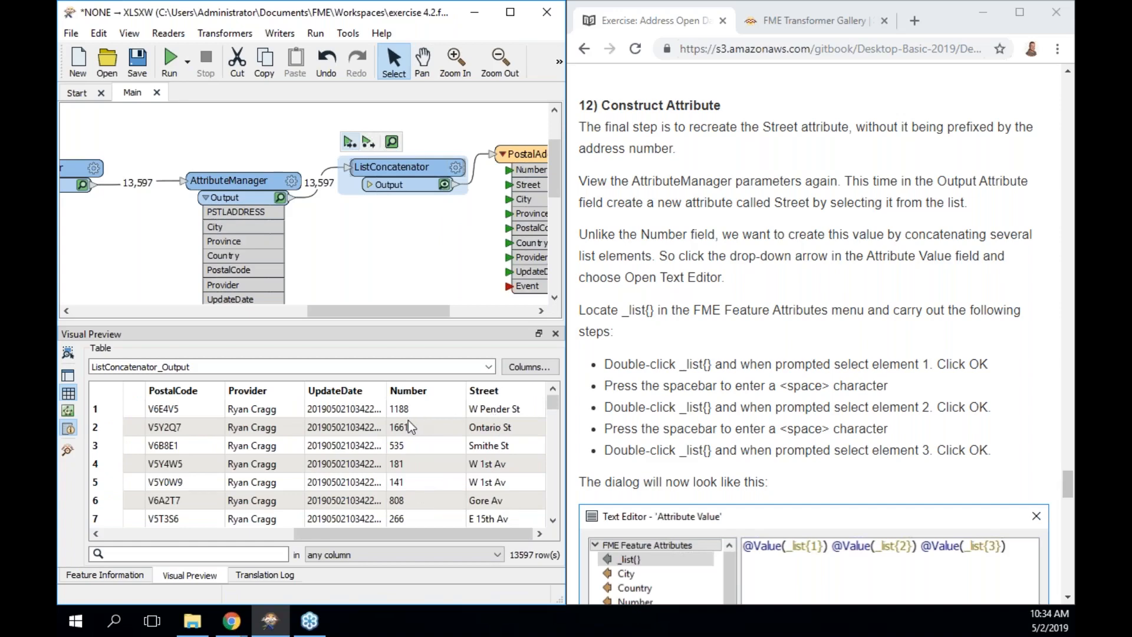
{"action": "left_click", "coordinate": [506, 429]}
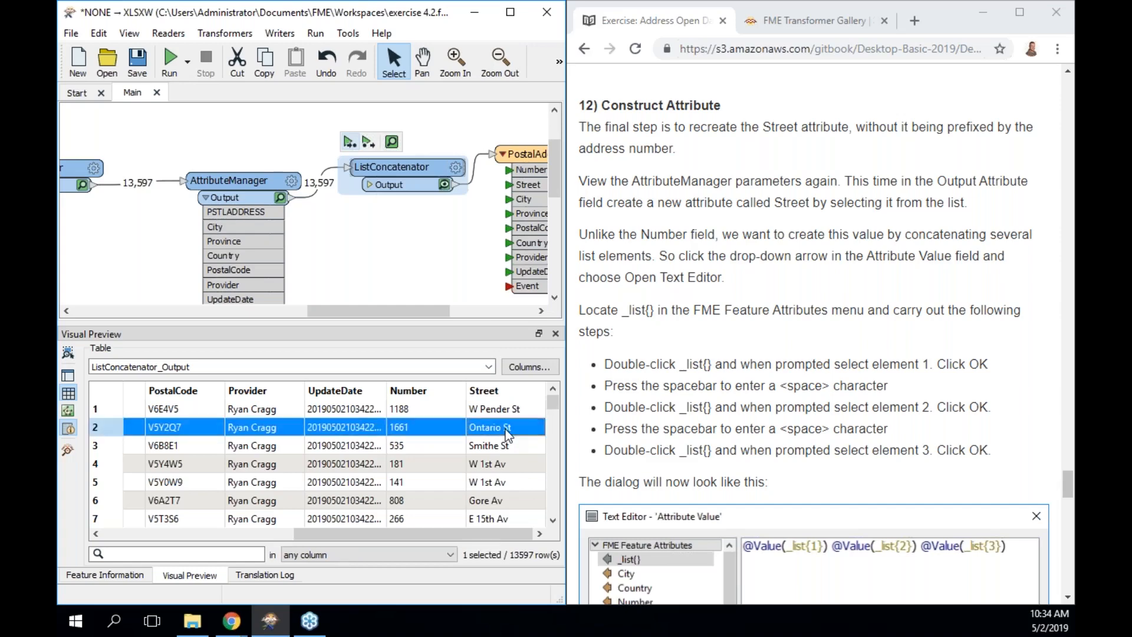
{"action": "double_click", "coordinate": [505, 430]}
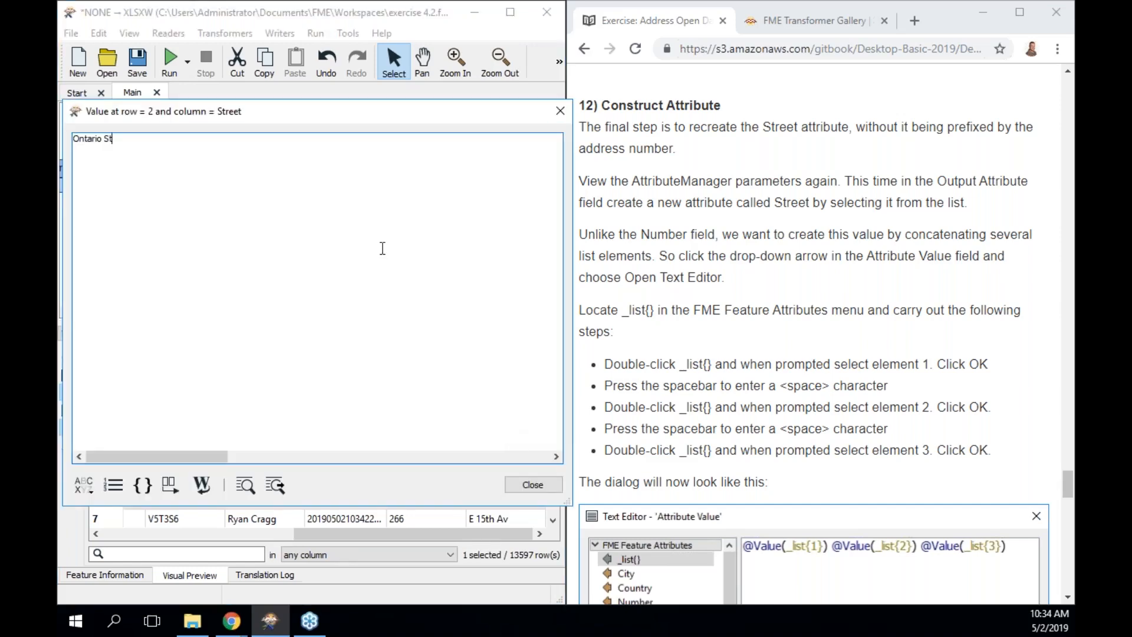
{"action": "left_click", "coordinate": [533, 486]}
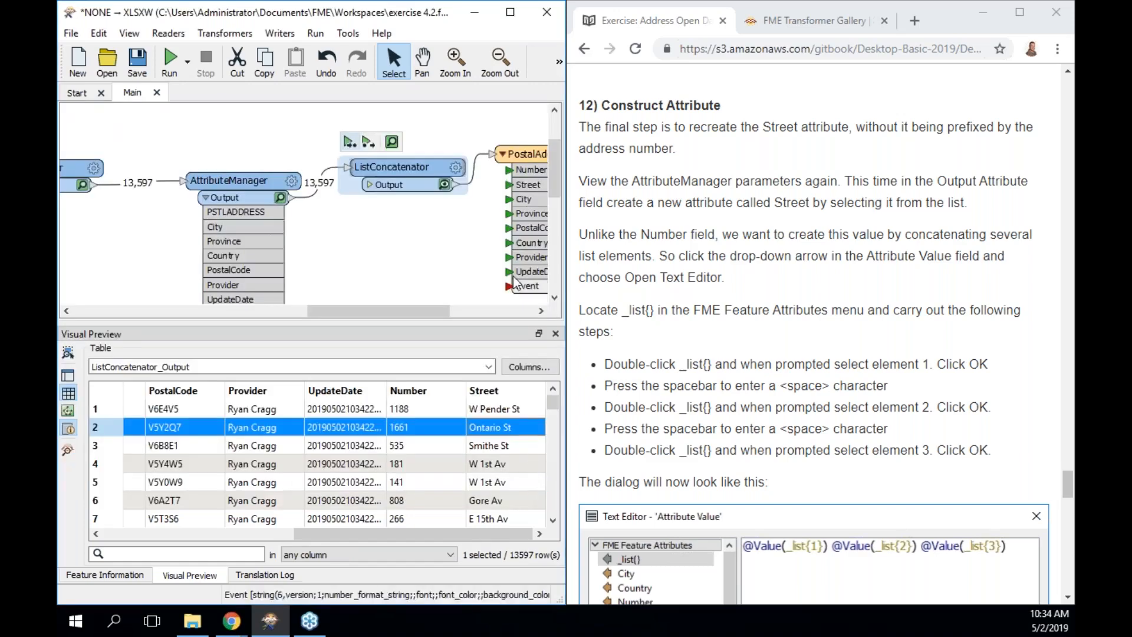
Close the preview and log panels and delete the ListConcatenator transformer.
{"action": "mouse_move", "coordinate": [420, 174]}
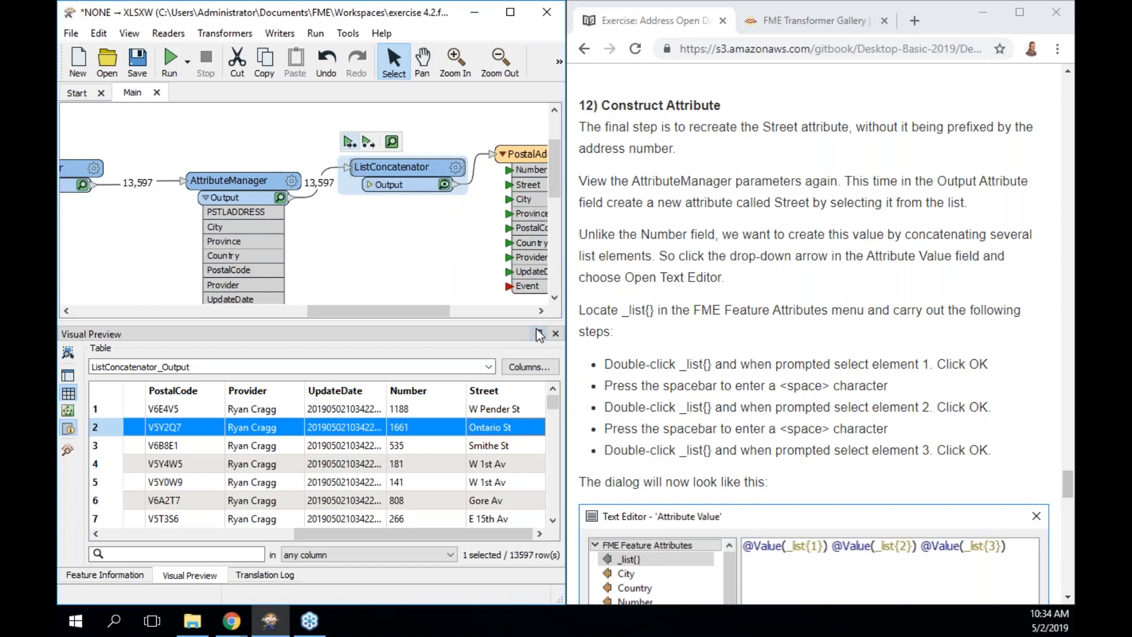
{"action": "left_click", "coordinate": [555, 335]}
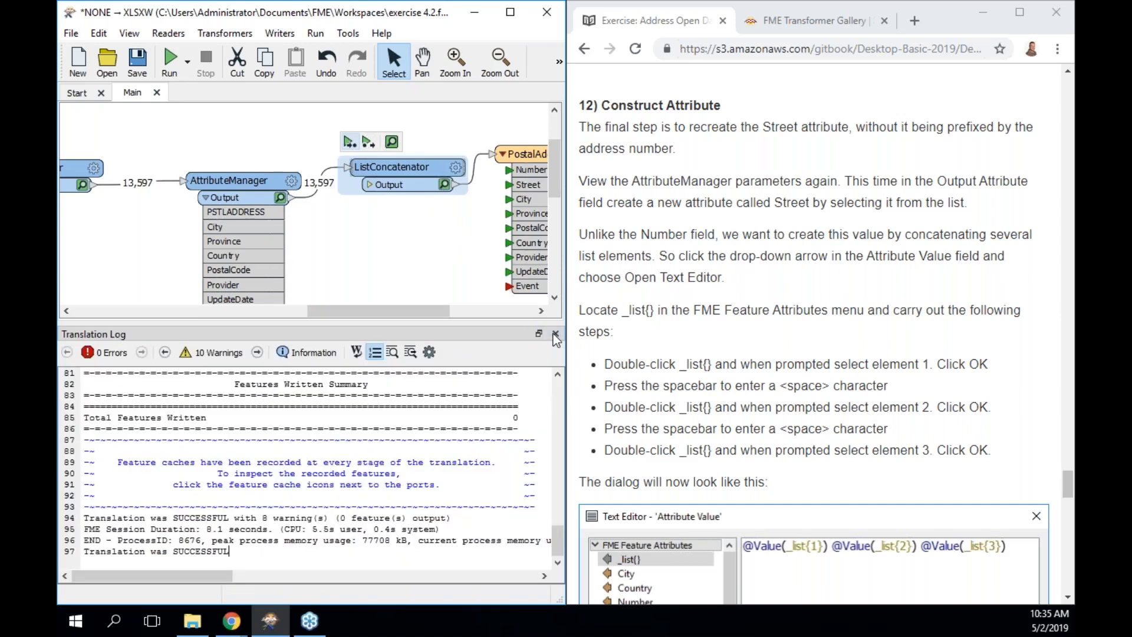
{"action": "left_click", "coordinate": [555, 335]}
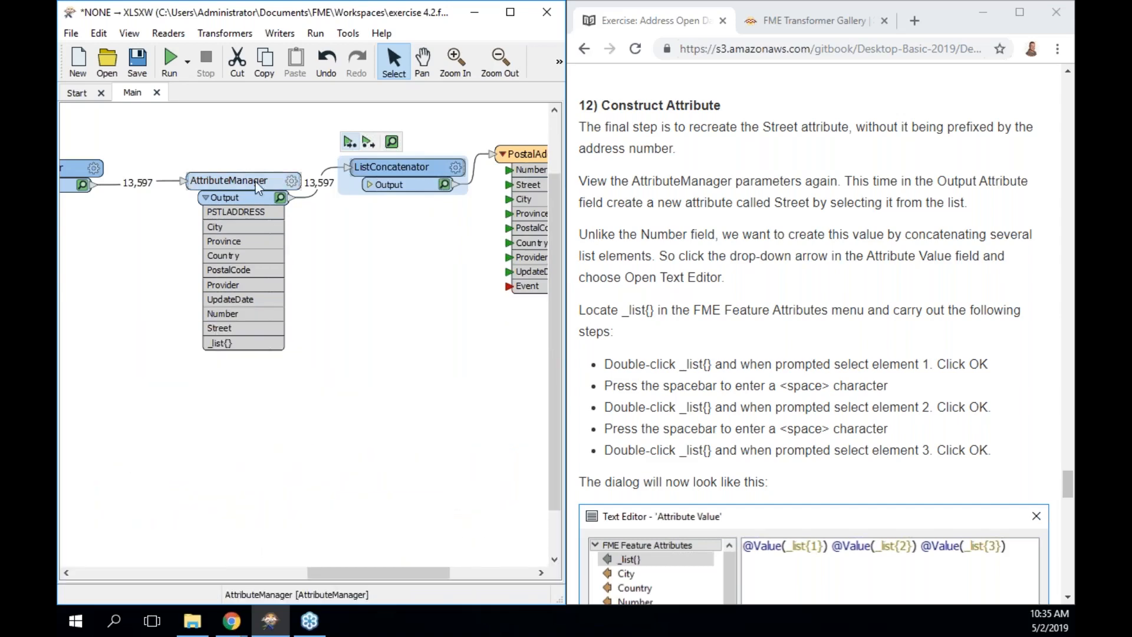
{"action": "left_click", "coordinate": [409, 172]}
{"action": "key", "text": "Delete"}
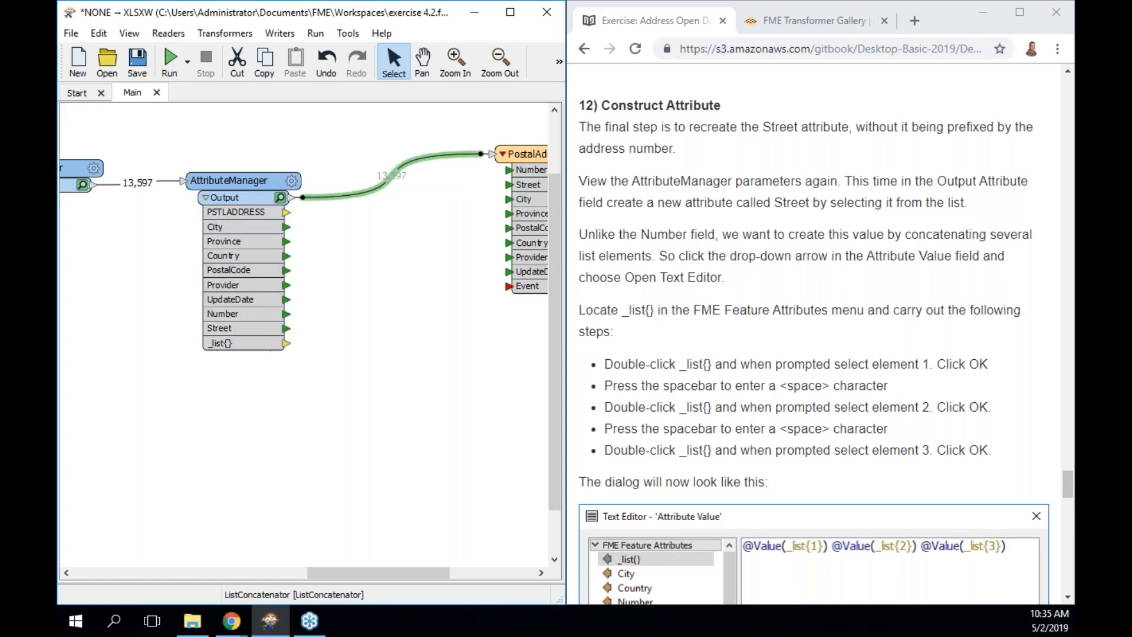
Remove the _list{0} output attribute row from the AttributeManager and confirm.
{"action": "left_click", "coordinate": [254, 188]}
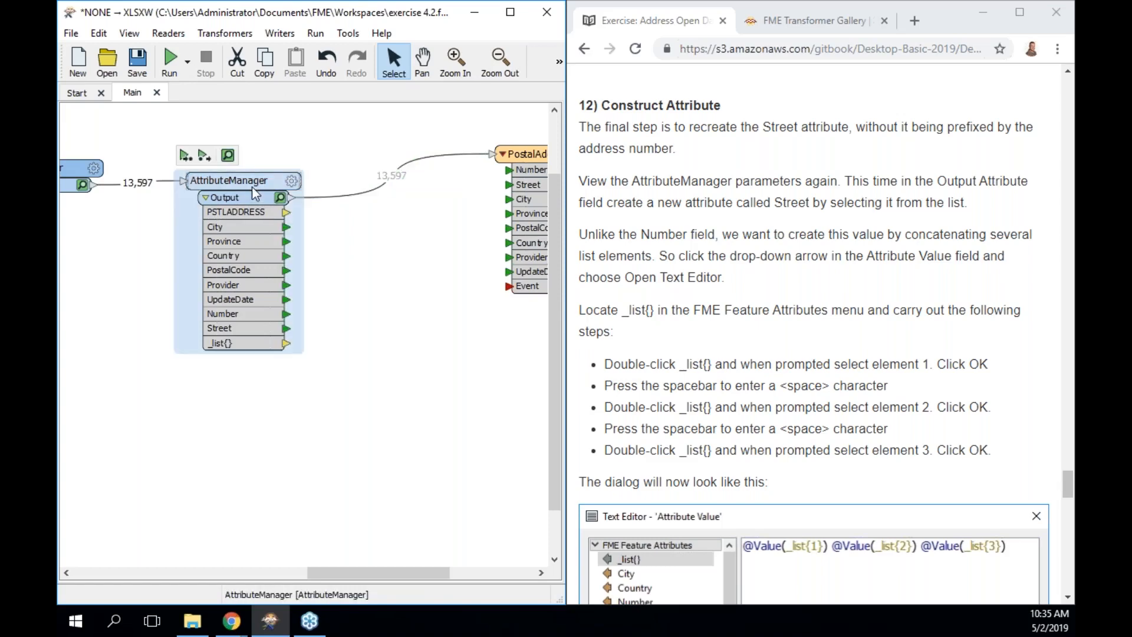
{"action": "double_click", "coordinate": [253, 193]}
{"action": "left_click", "coordinate": [490, 302]}
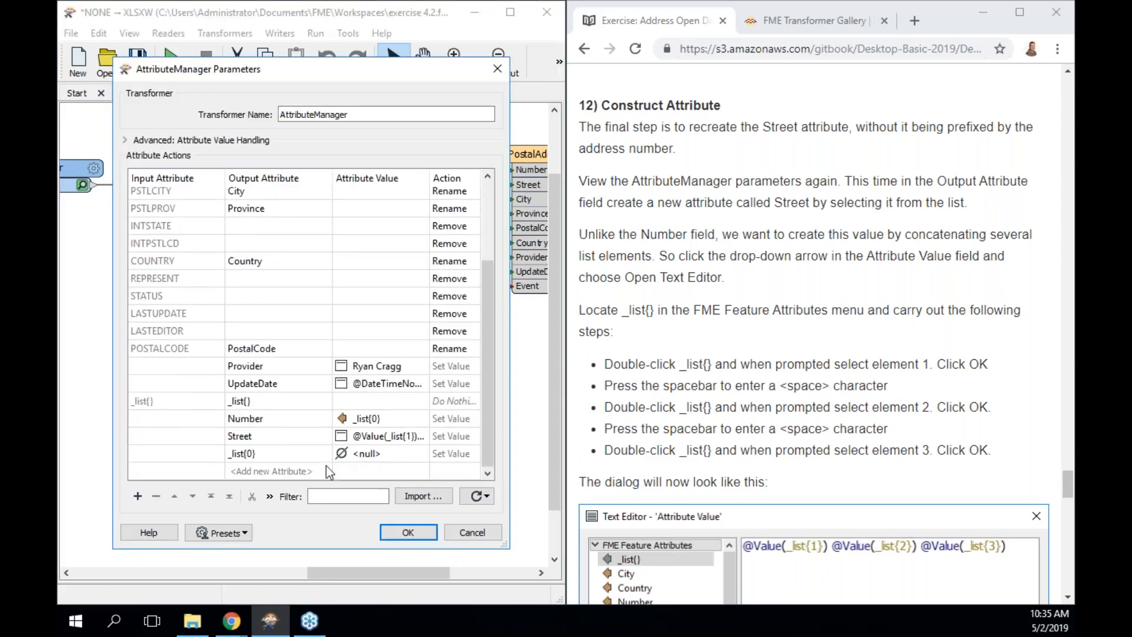
{"action": "left_click", "coordinate": [309, 454]}
{"action": "key", "text": "BackSpace"}
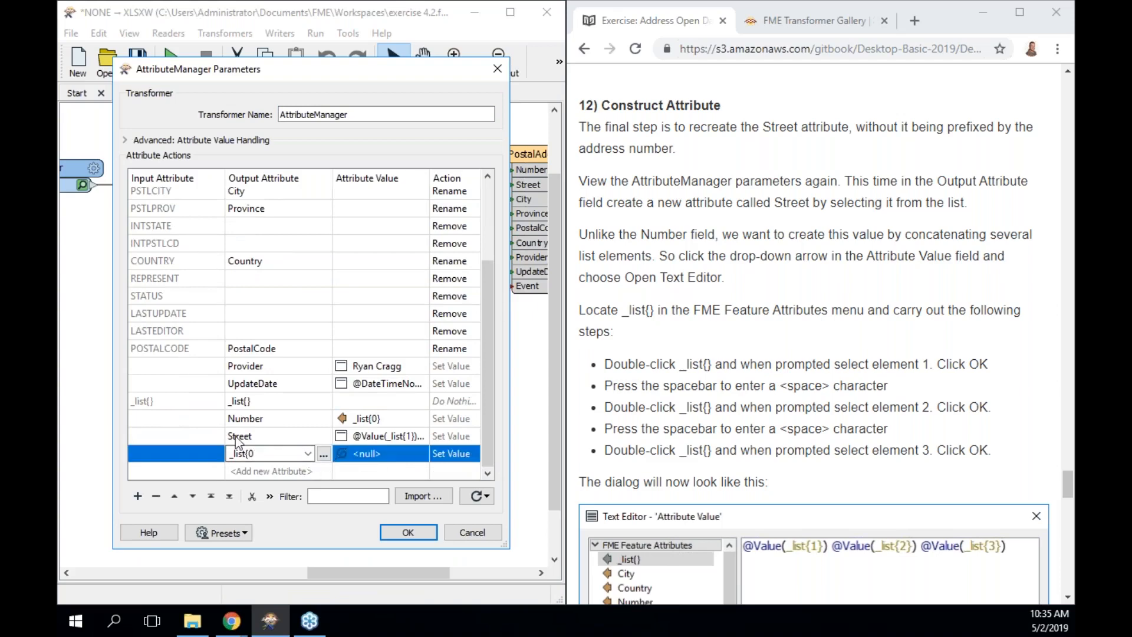
{"action": "left_click", "coordinate": [239, 439]}
{"action": "left_click", "coordinate": [312, 454]}
{"action": "left_click", "coordinate": [157, 497]}
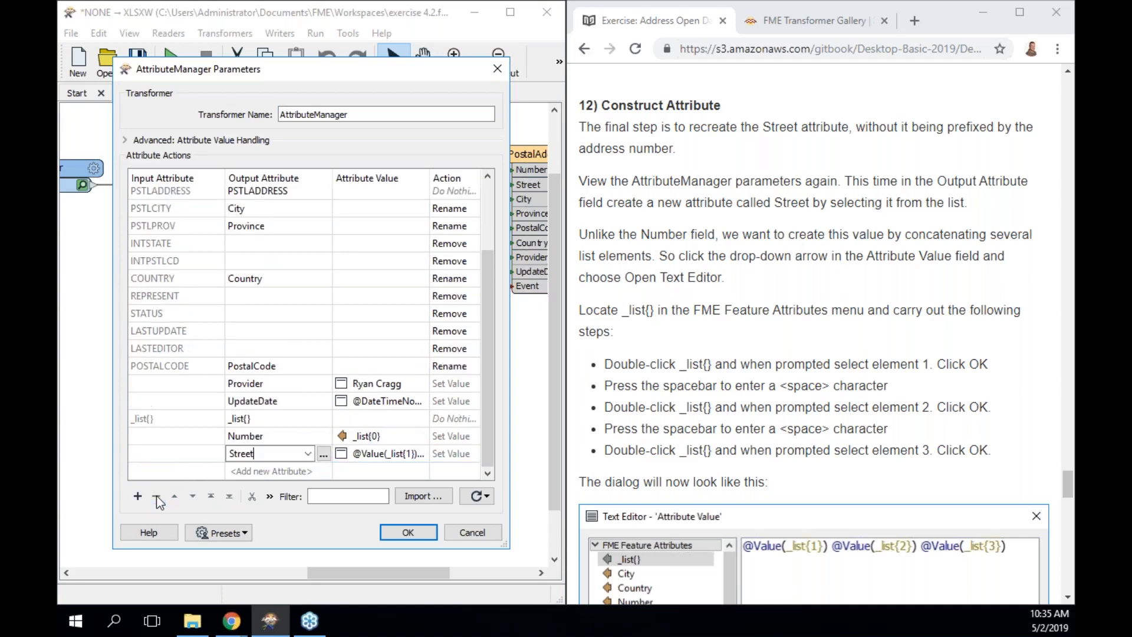
{"action": "left_click", "coordinate": [408, 533]}
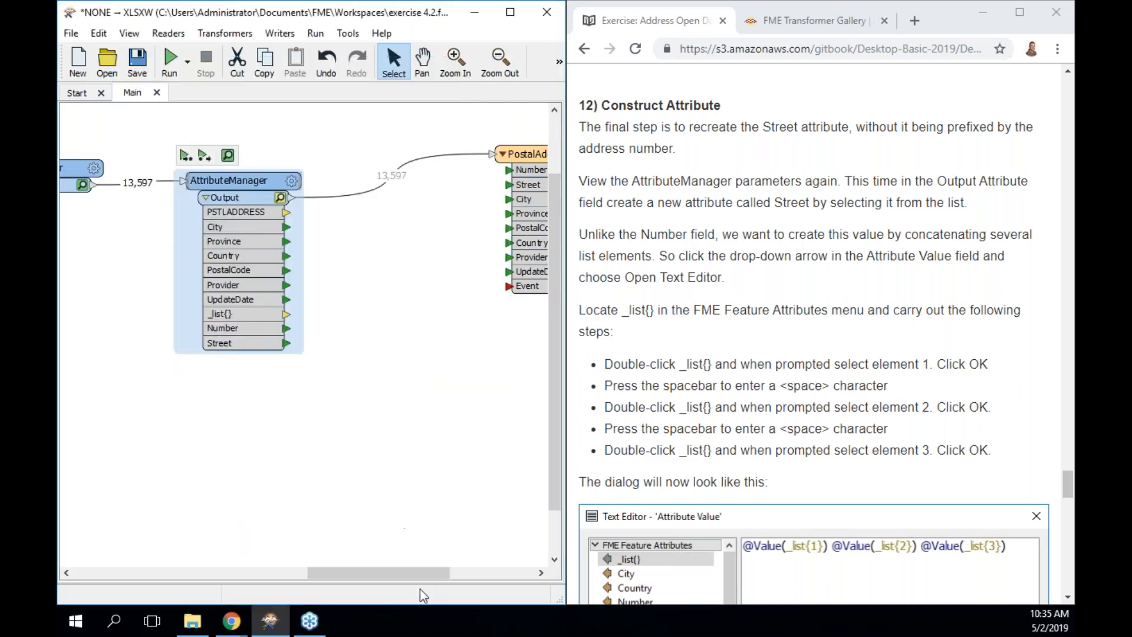
{"action": "left_click_drag", "start_coordinate": [408, 574], "coordinate": [292, 572]}
{"action": "left_click", "coordinate": [489, 169]}
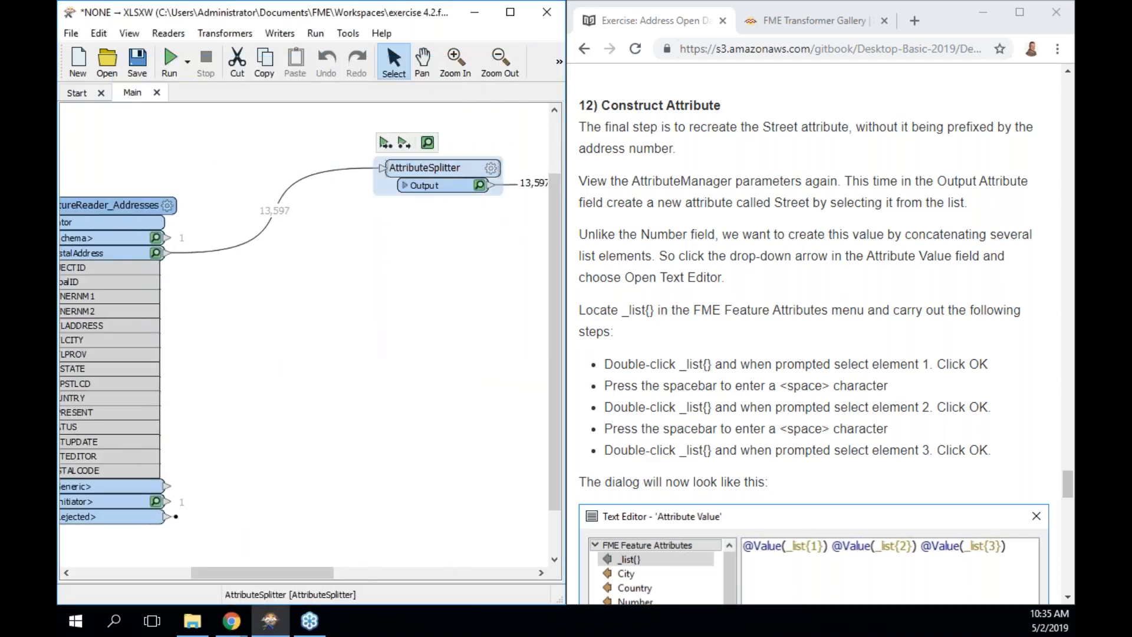
Replace the AttributeSplitter with a StringSearcher inserted on the same connection.
{"action": "key", "text": "Delete"}
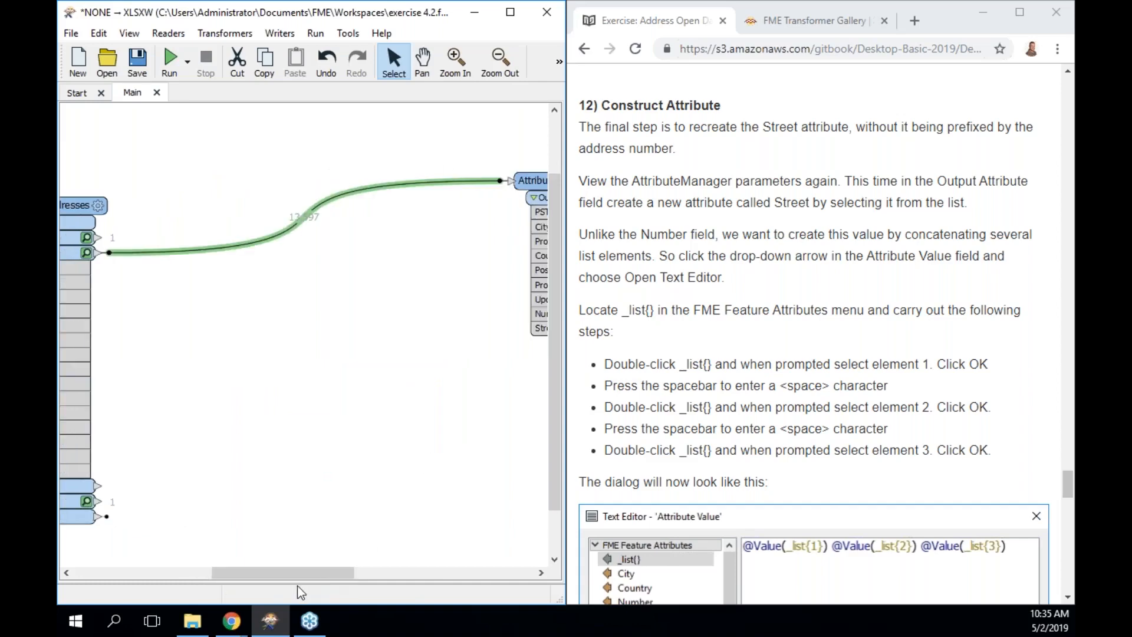
{"action": "left_click_drag", "start_coordinate": [297, 575], "coordinate": [299, 576]}
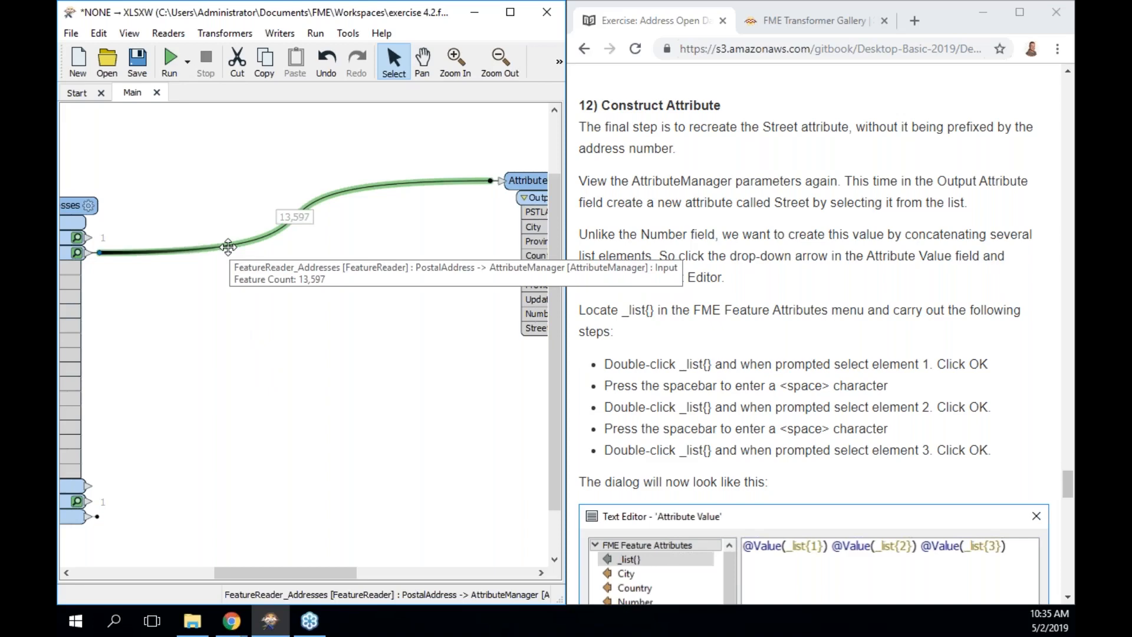
{"action": "type", "text": "grepp"}
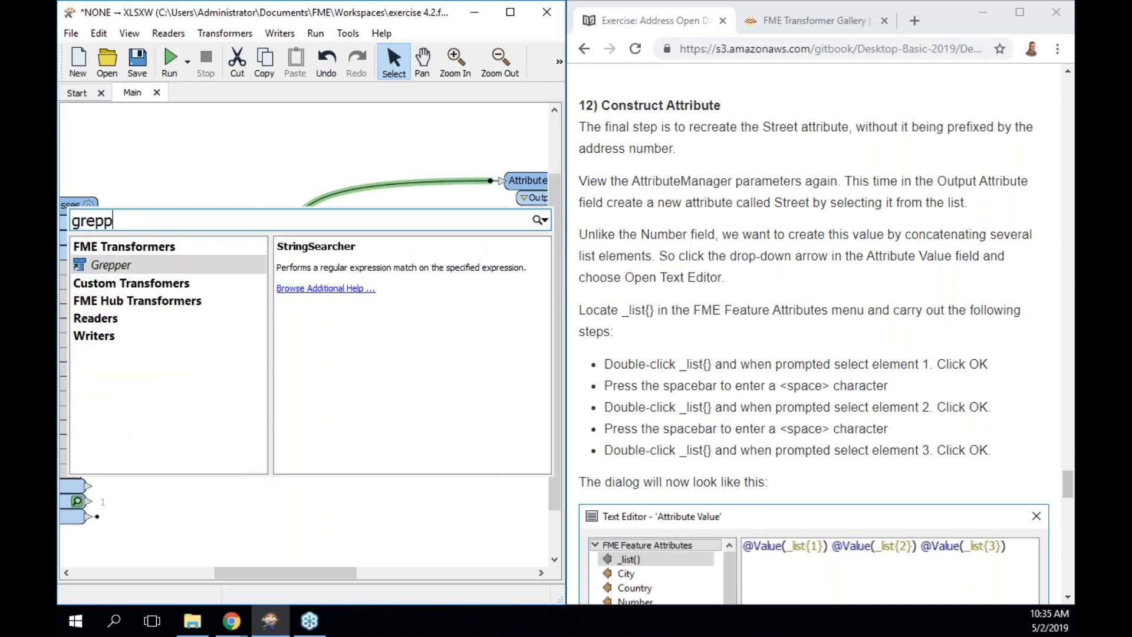
{"action": "key", "text": "Return"}
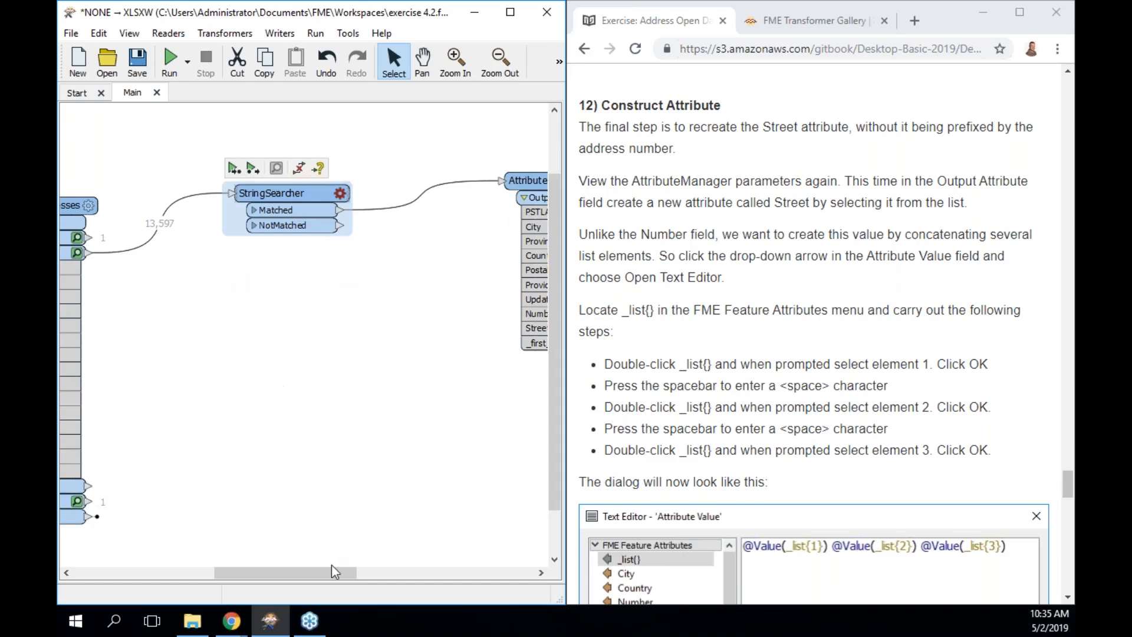
{"action": "left_click_drag", "start_coordinate": [332, 571], "coordinate": [310, 571]}
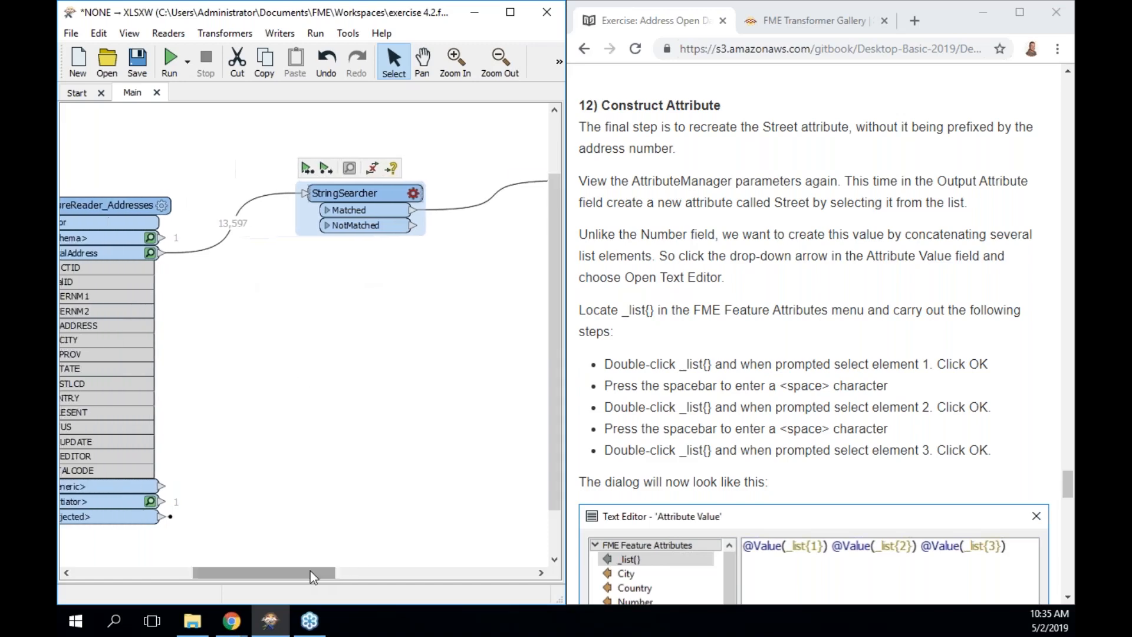
{"action": "left_click", "coordinate": [151, 252]}
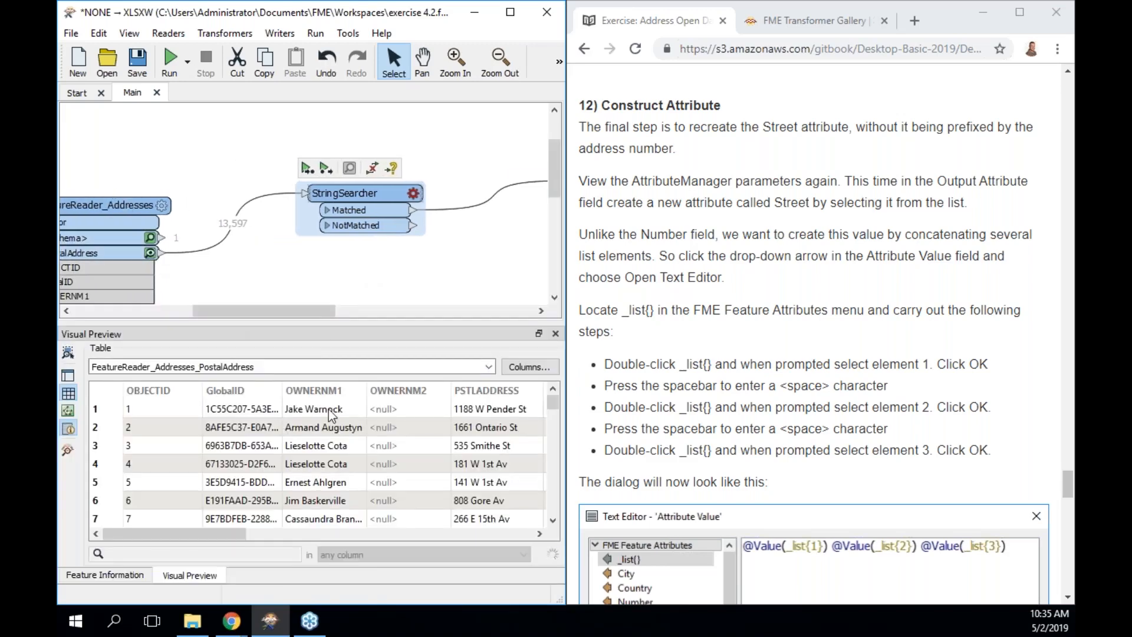
{"action": "double_click", "coordinate": [469, 409]}
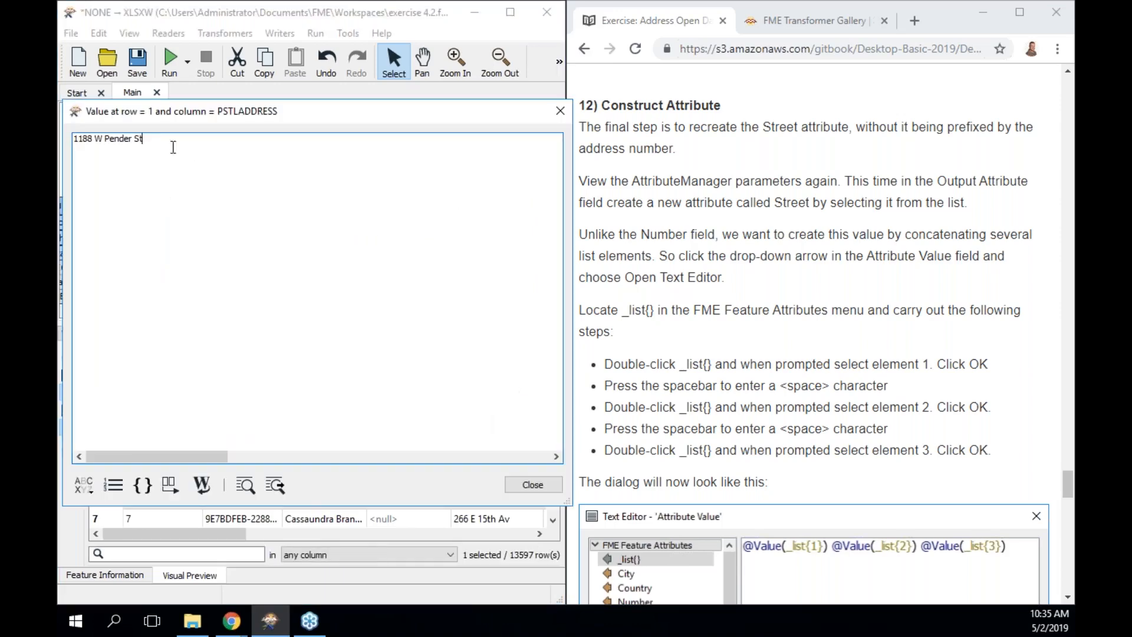
{"action": "left_click", "coordinate": [152, 136]}
{"action": "left_click_drag", "start_coordinate": [151, 137], "coordinate": [77, 143]}
{"action": "right_click", "coordinate": [103, 143]}
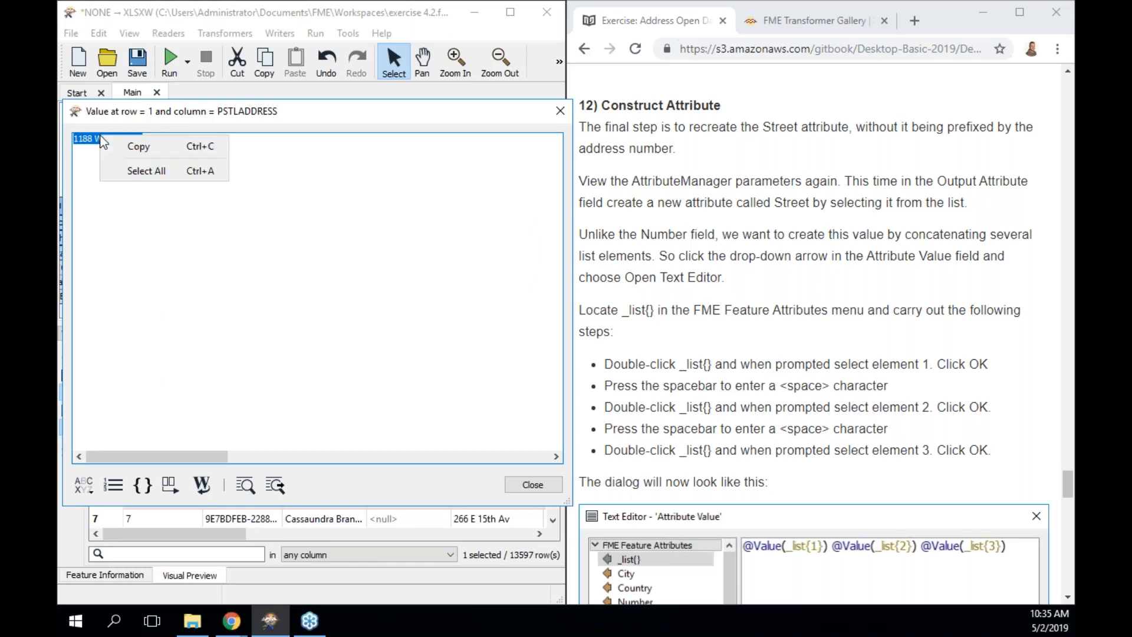
{"action": "left_click", "coordinate": [121, 144]}
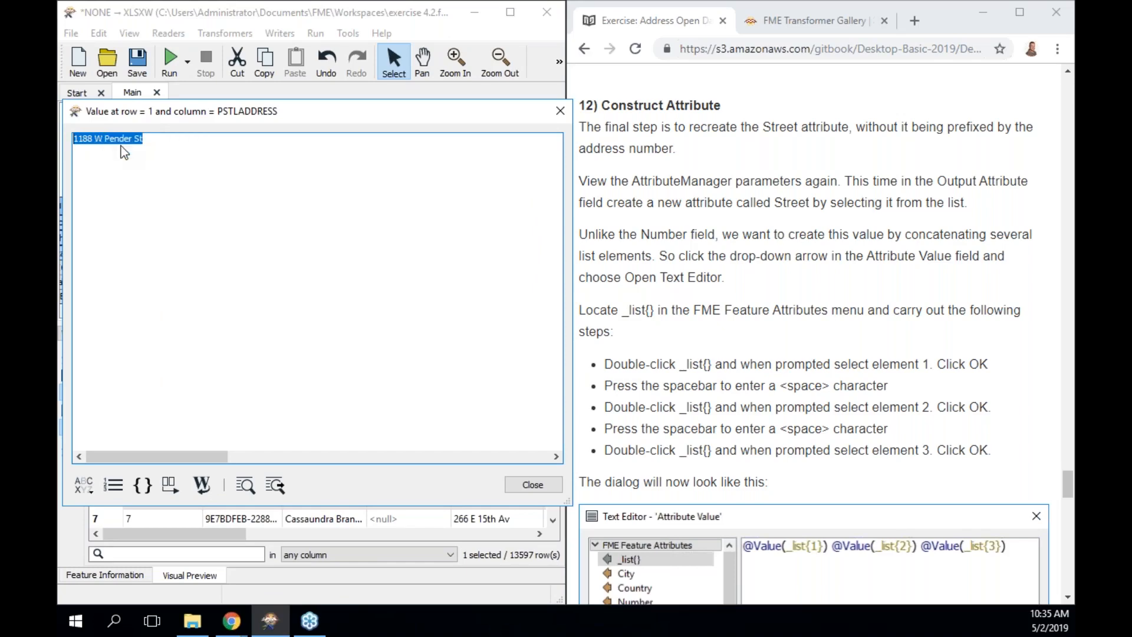
{"action": "left_click", "coordinate": [560, 111]}
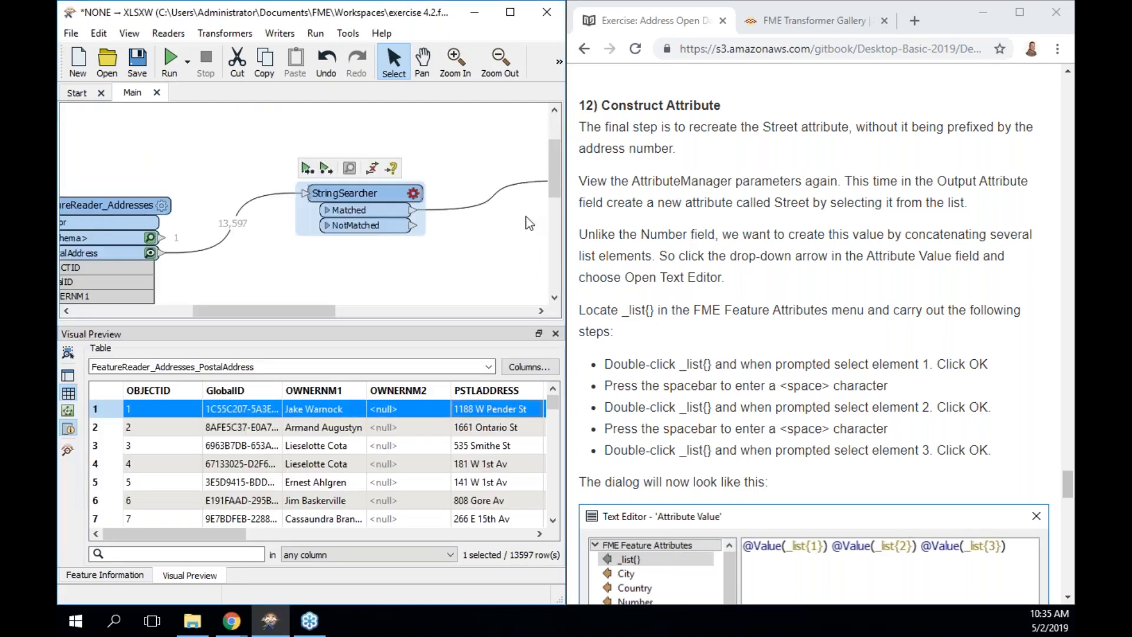
Set the StringSearcher's Search In attribute to PSTLADDRESS.
{"action": "double_click", "coordinate": [351, 196]}
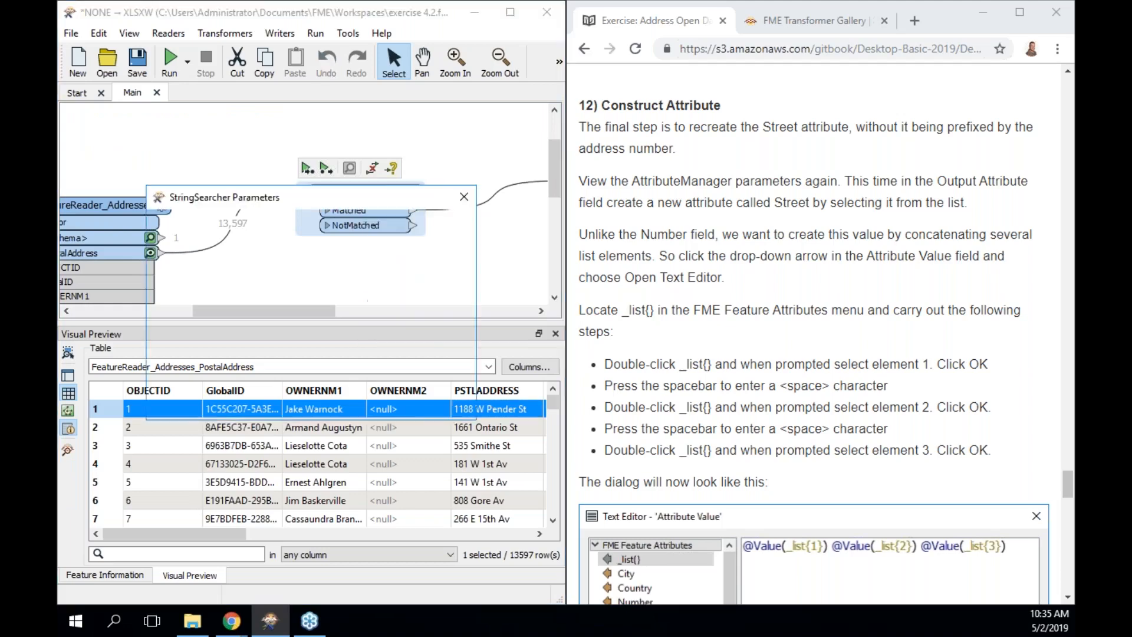
{"action": "left_click", "coordinate": [452, 289]}
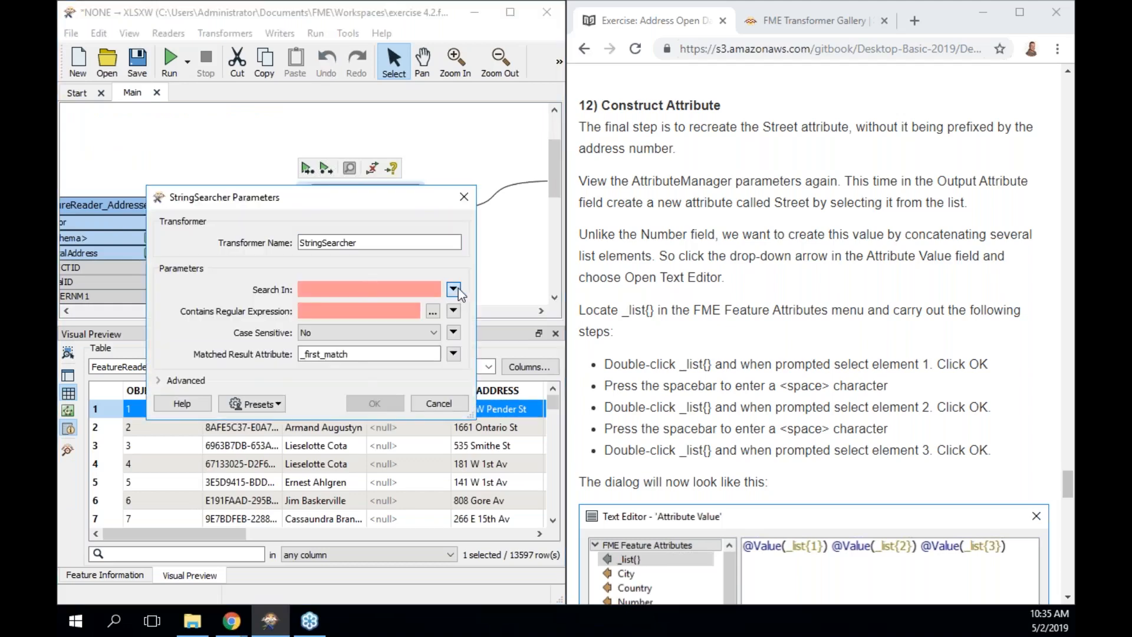
{"action": "mouse_move", "coordinate": [464, 305]}
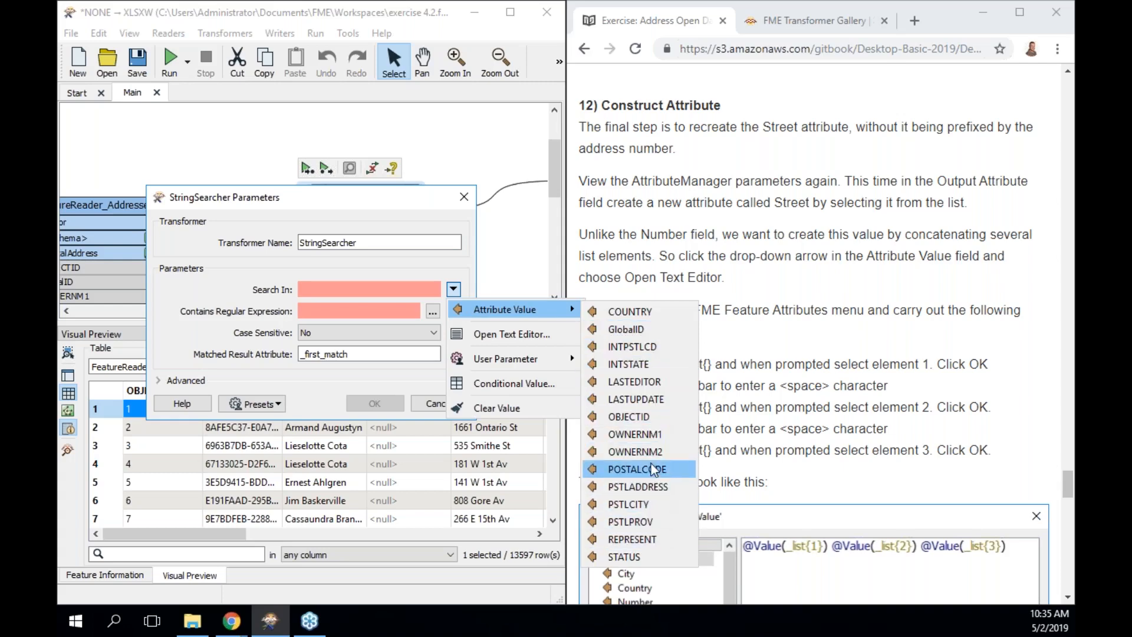
{"action": "left_click", "coordinate": [638, 487]}
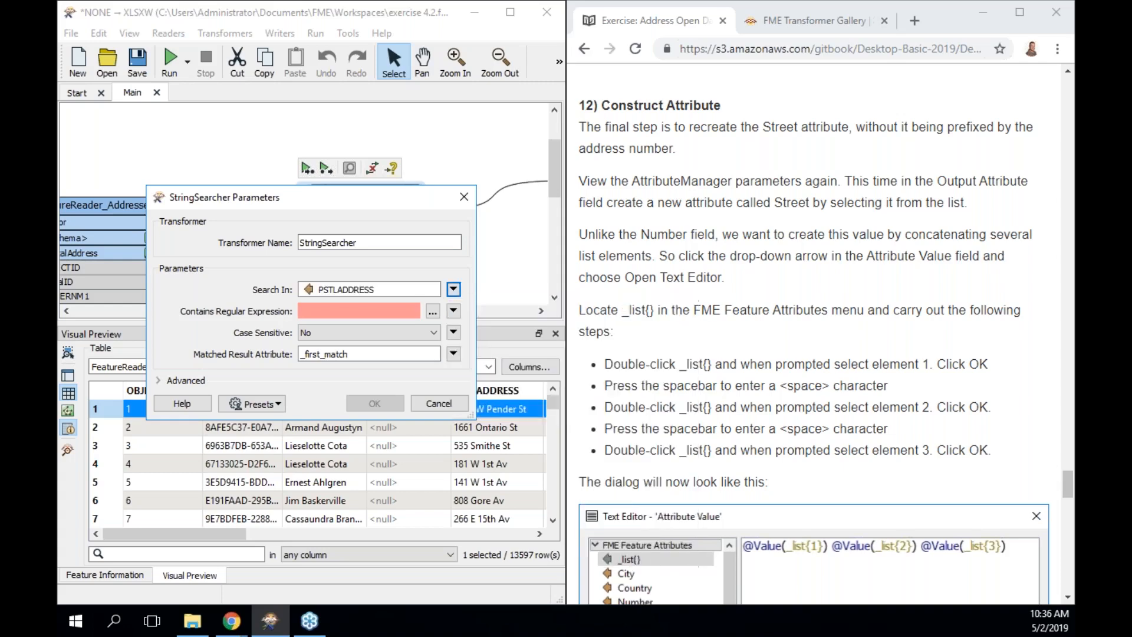
{"action": "left_click", "coordinate": [433, 311]}
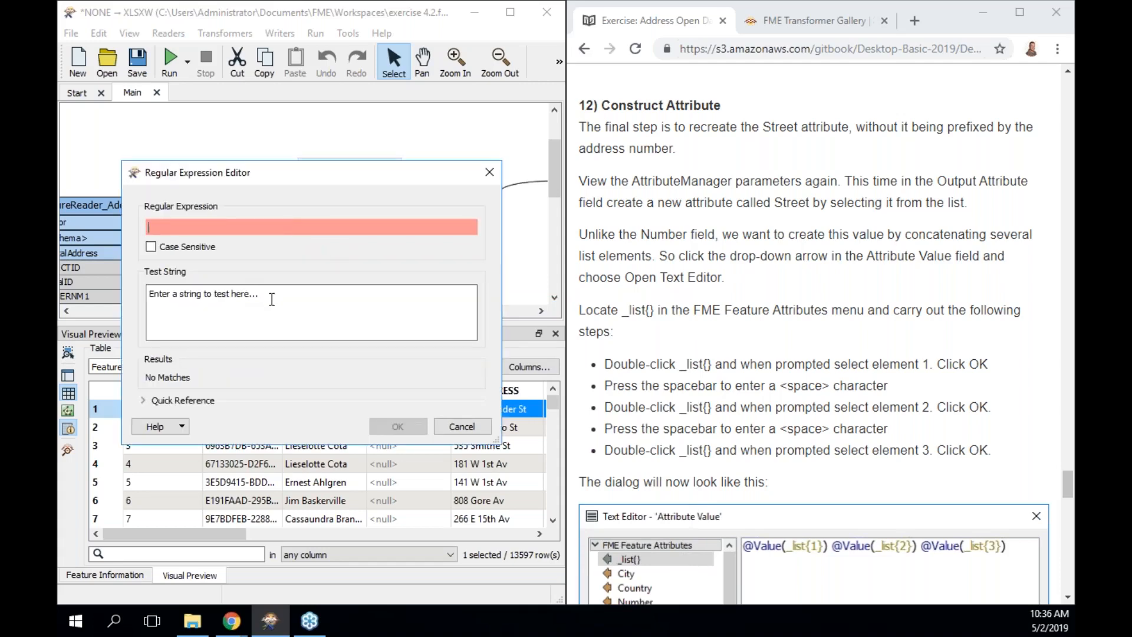
{"action": "left_click", "coordinate": [246, 292]}
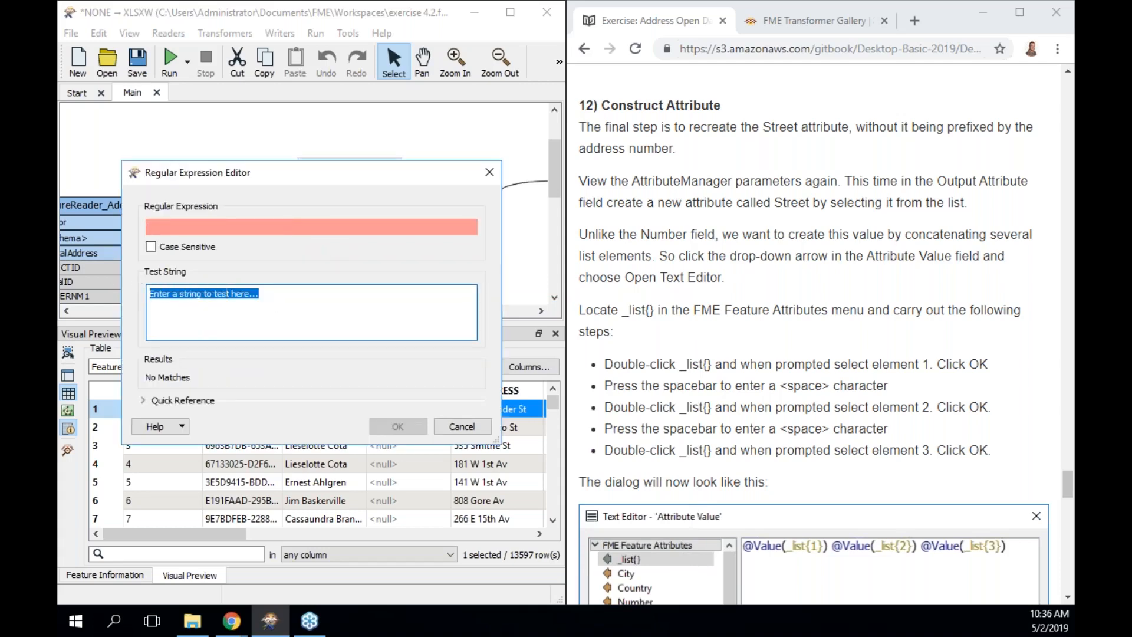
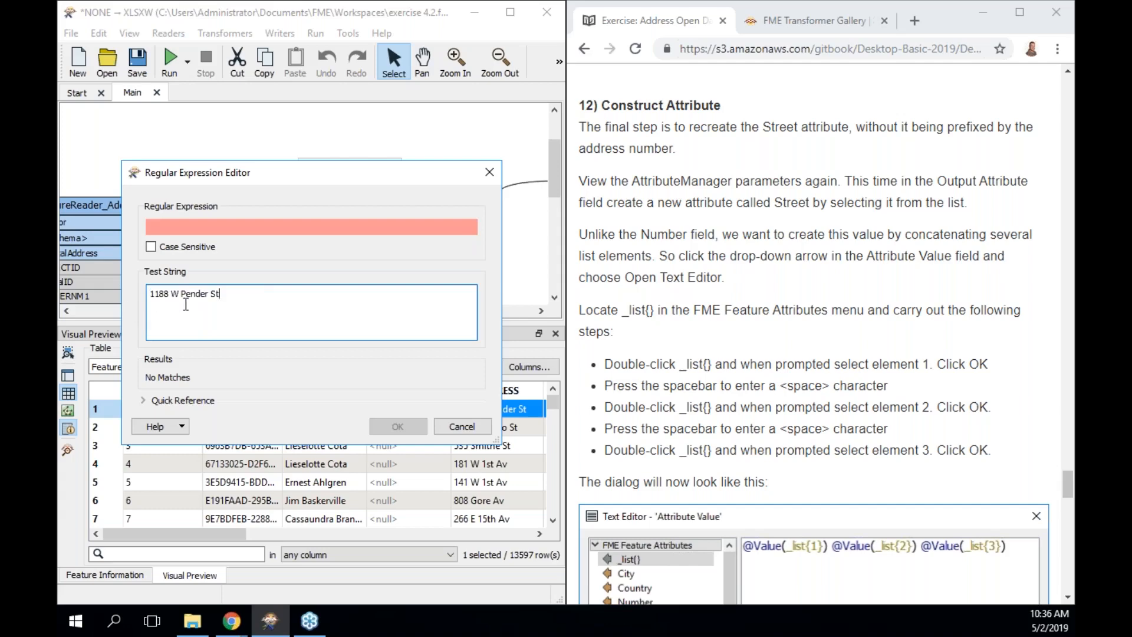
{"action": "left_click", "coordinate": [219, 227]}
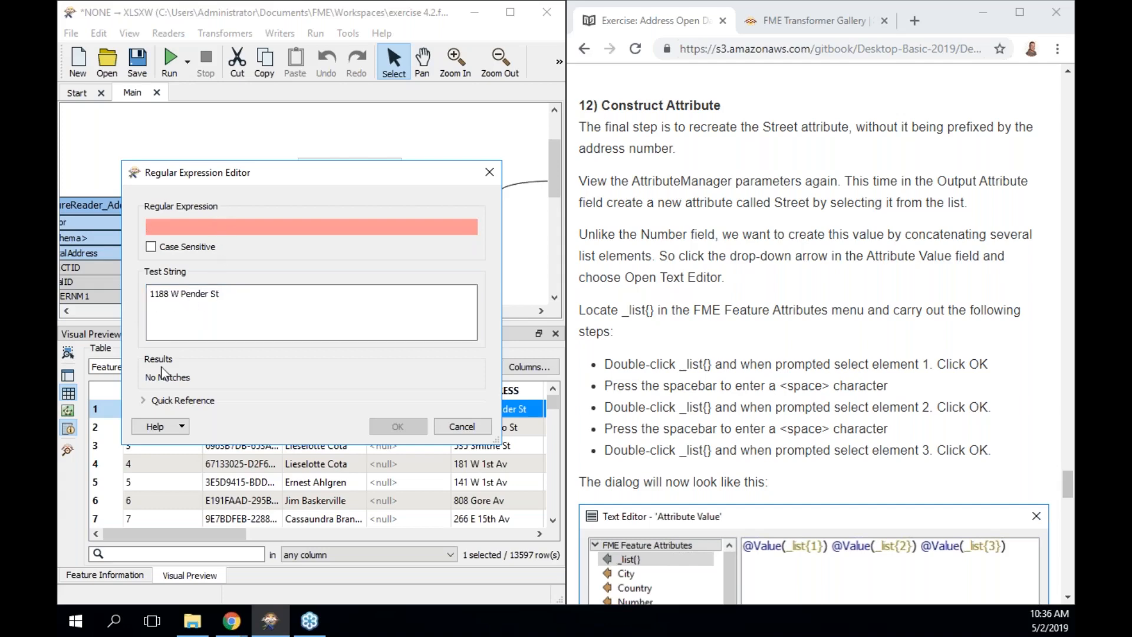
{"action": "left_click", "coordinate": [151, 400]}
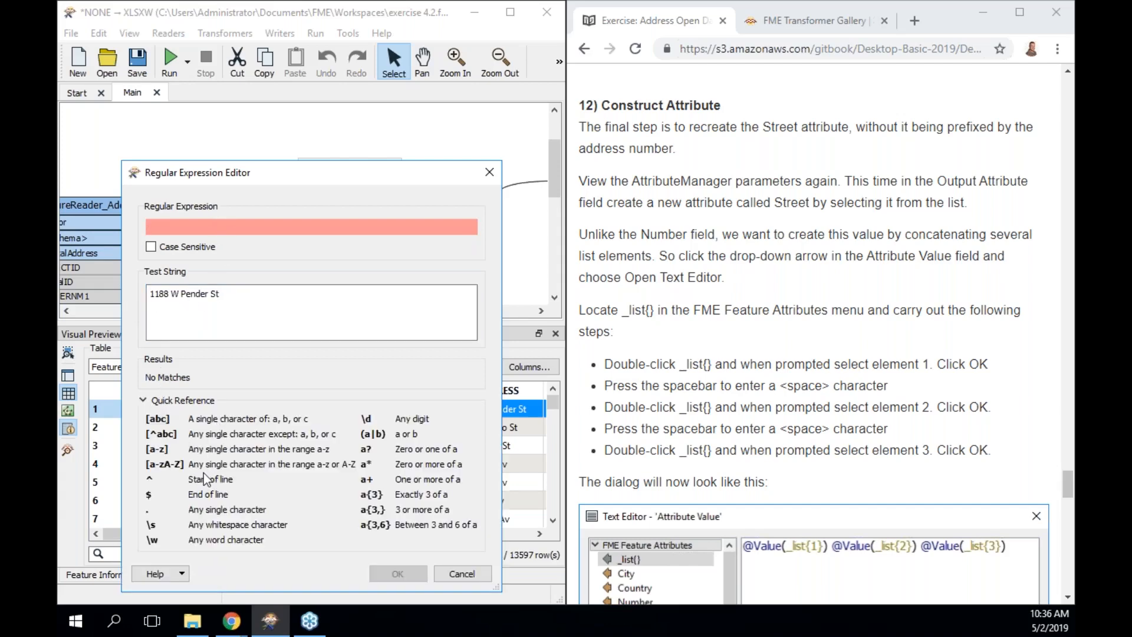
Write and accept the regular expression (\d+)\s(.+) with two capture groups.
{"action": "left_click", "coordinate": [174, 222]}
{"action": "type", "text": "\\d"}
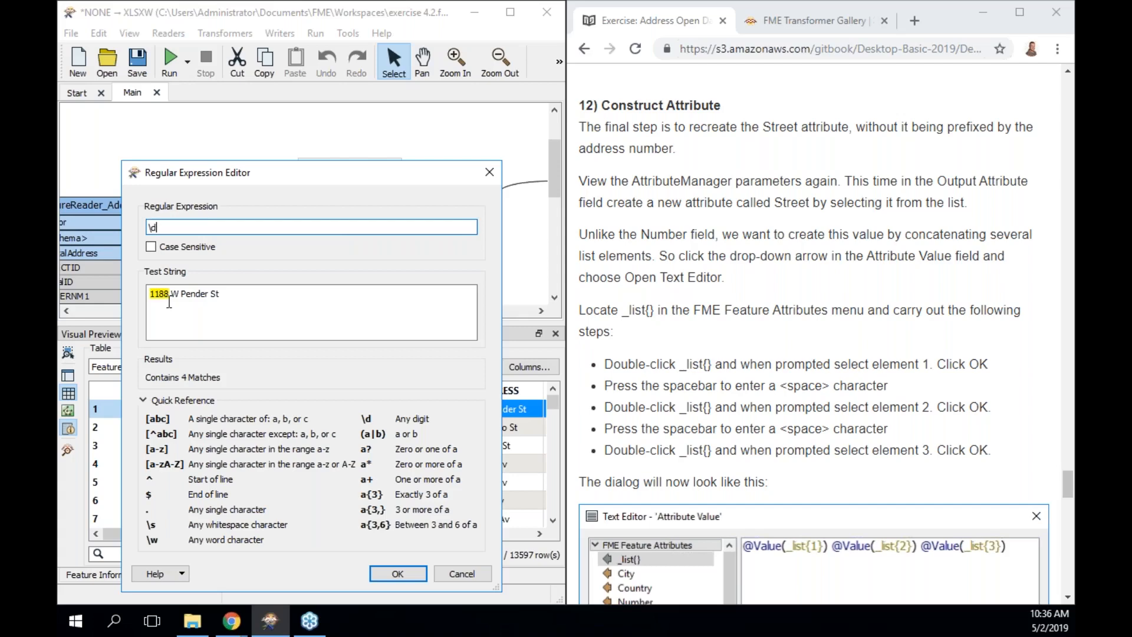
{"action": "type", "text": "+"}
{"action": "type", "text": "\\s"}
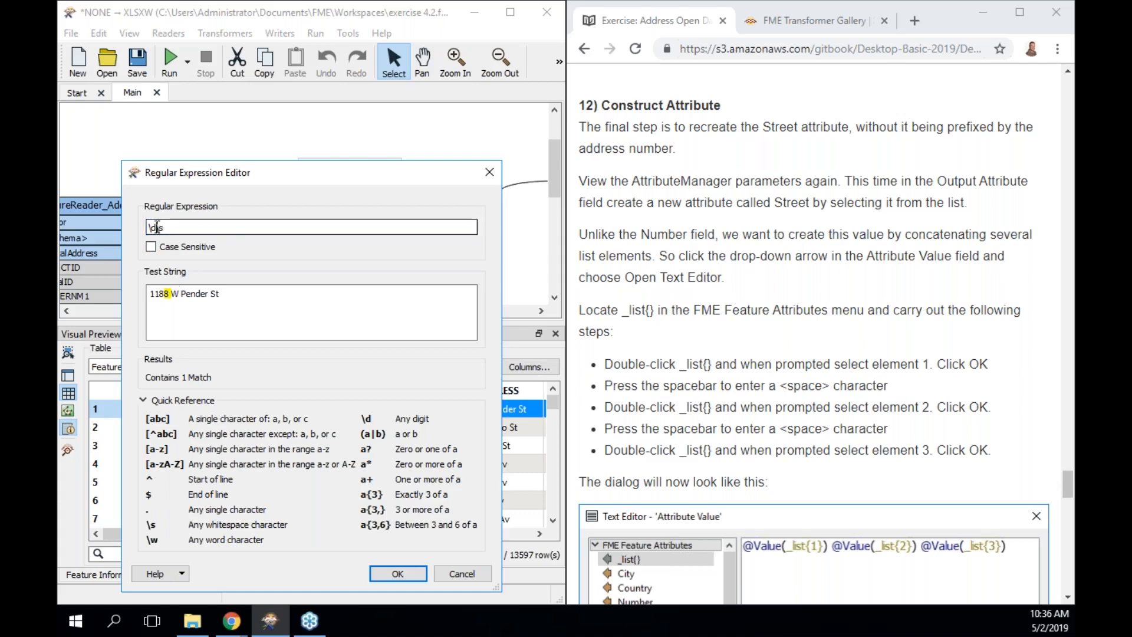
{"action": "type", "text": "+"}
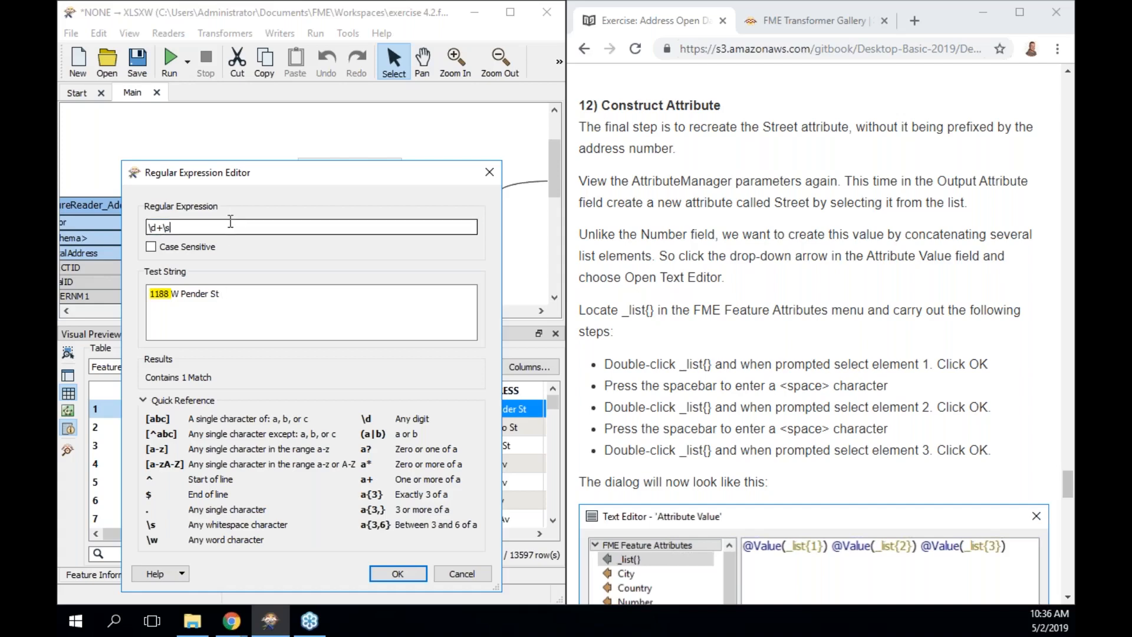
{"action": "type", "text": ".+"}
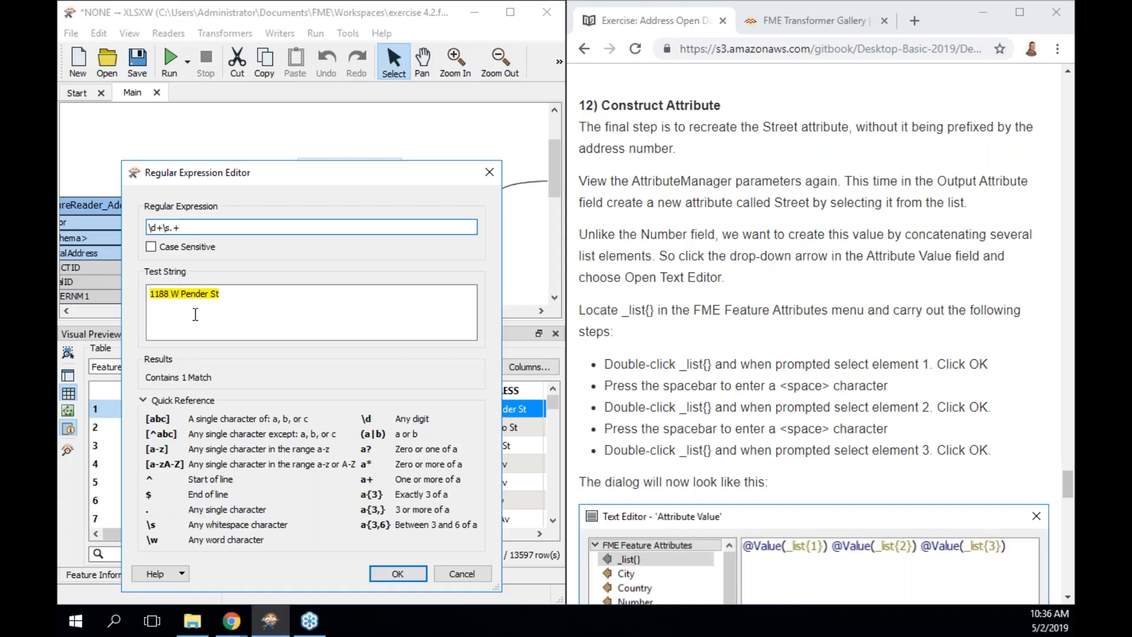
{"action": "key", "text": "Left"}
{"action": "key", "text": "Left"}
{"action": "key", "text": "Left"}
{"action": "key", "text": "Left"}
{"action": "key", "text": "Left"}
{"action": "key", "text": "Left"}
{"action": "type", "text": "("}
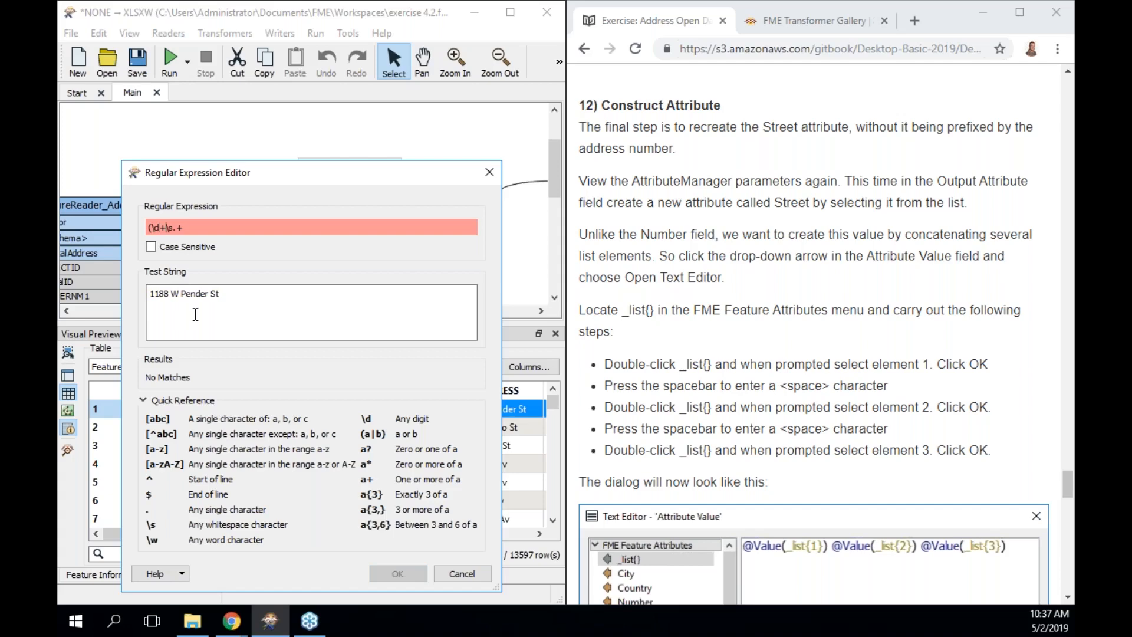
{"action": "type", "text": ")"}
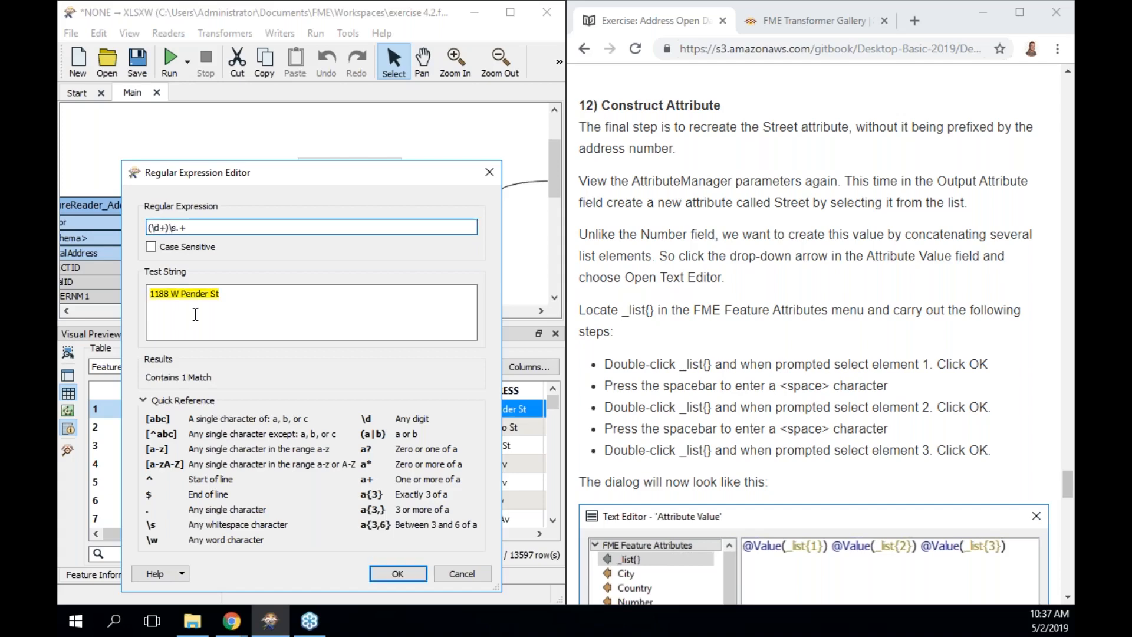
{"action": "key", "text": "Right"}
{"action": "type", "text": "("}
{"action": "key", "text": "End"}
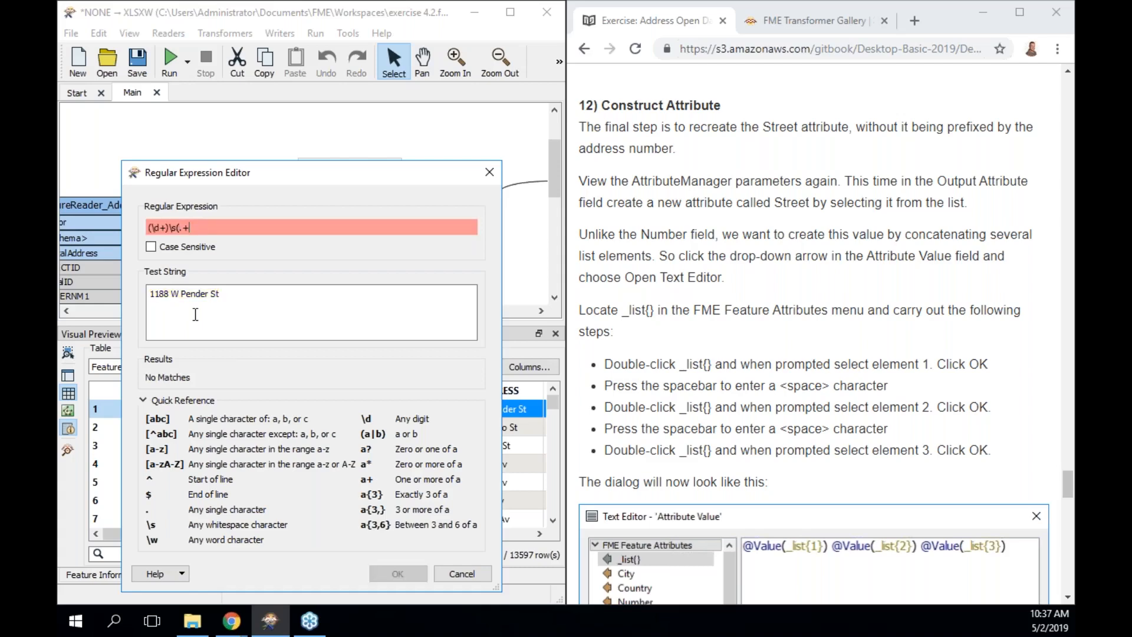
{"action": "type", "text": ")"}
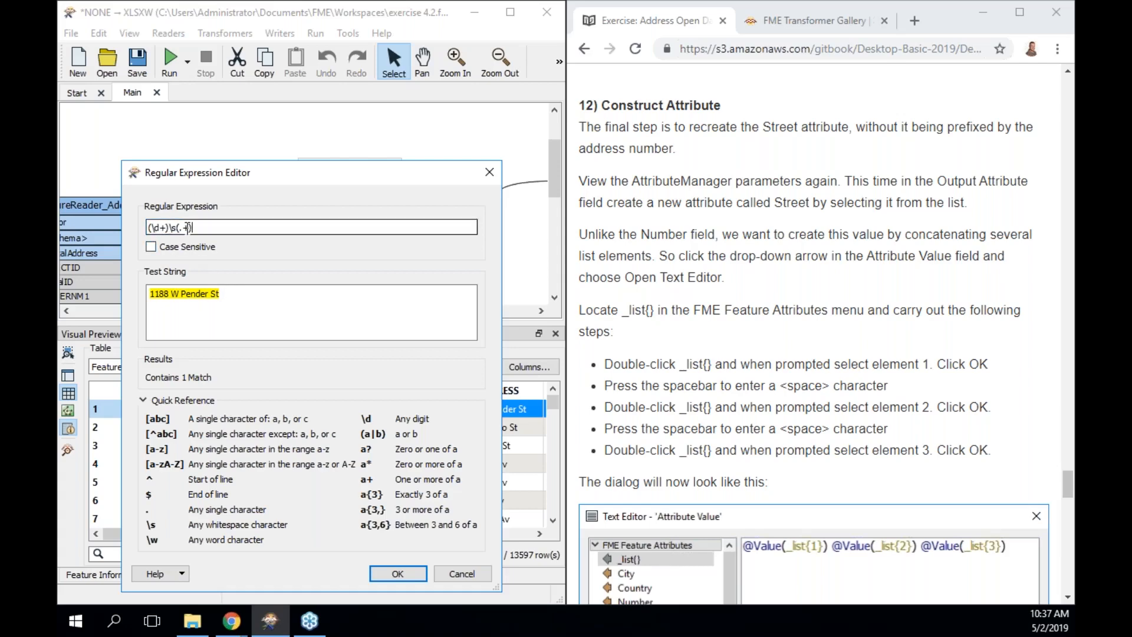
{"action": "left_click", "coordinate": [400, 573]}
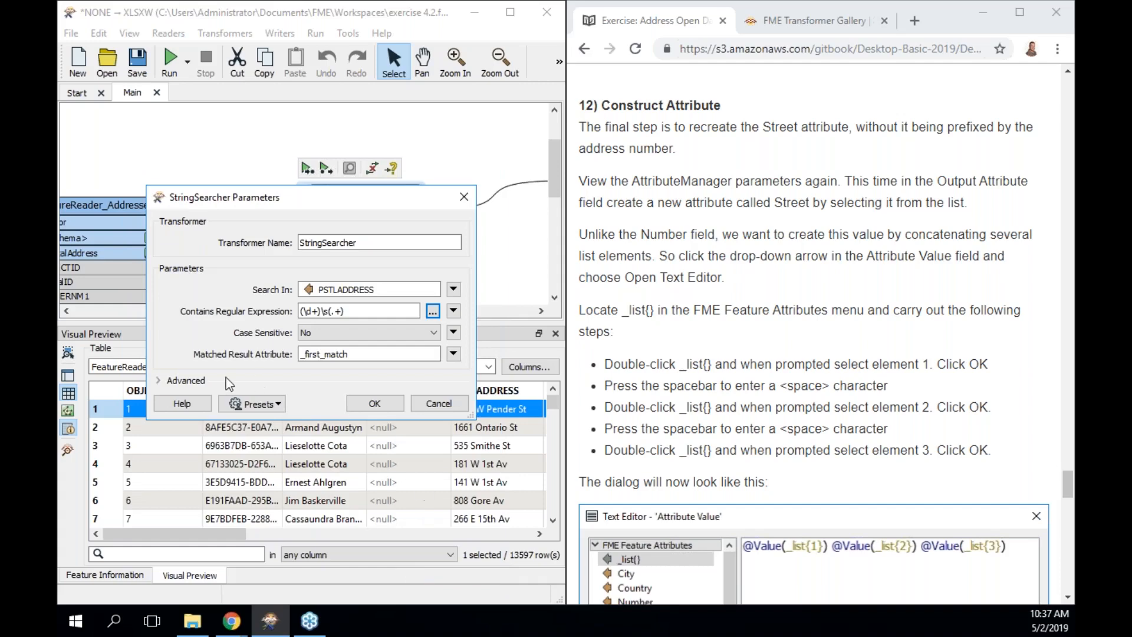
Name the all-matches list 'all' and the subexpression list 'sub', then apply.
{"action": "left_click", "coordinate": [164, 380]}
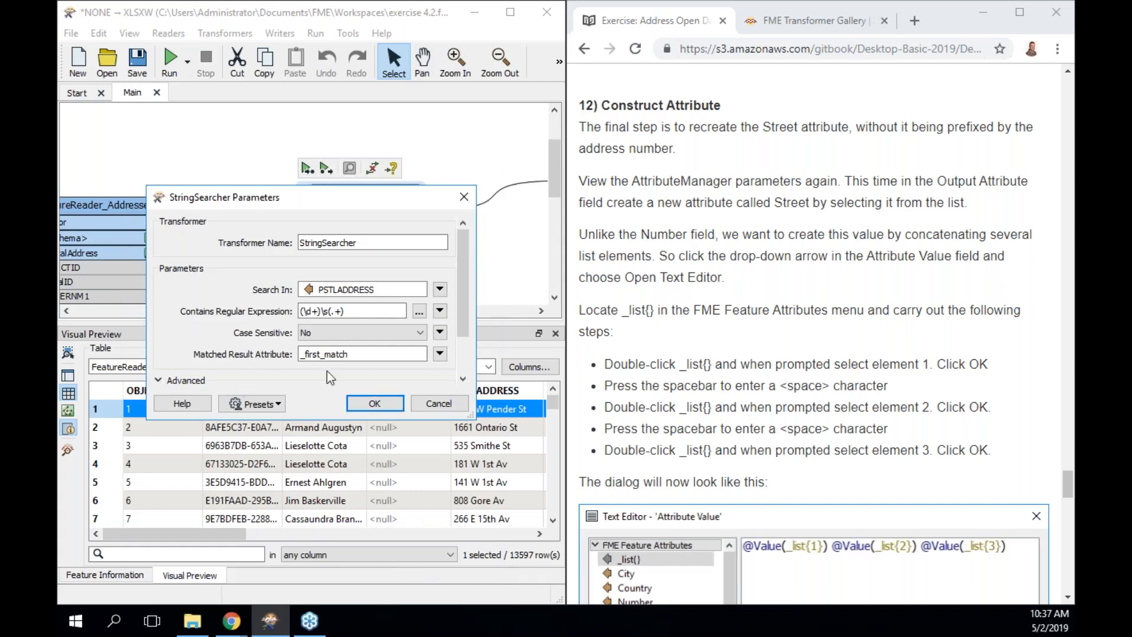
{"action": "left_click_drag", "start_coordinate": [470, 413], "coordinate": [526, 474]}
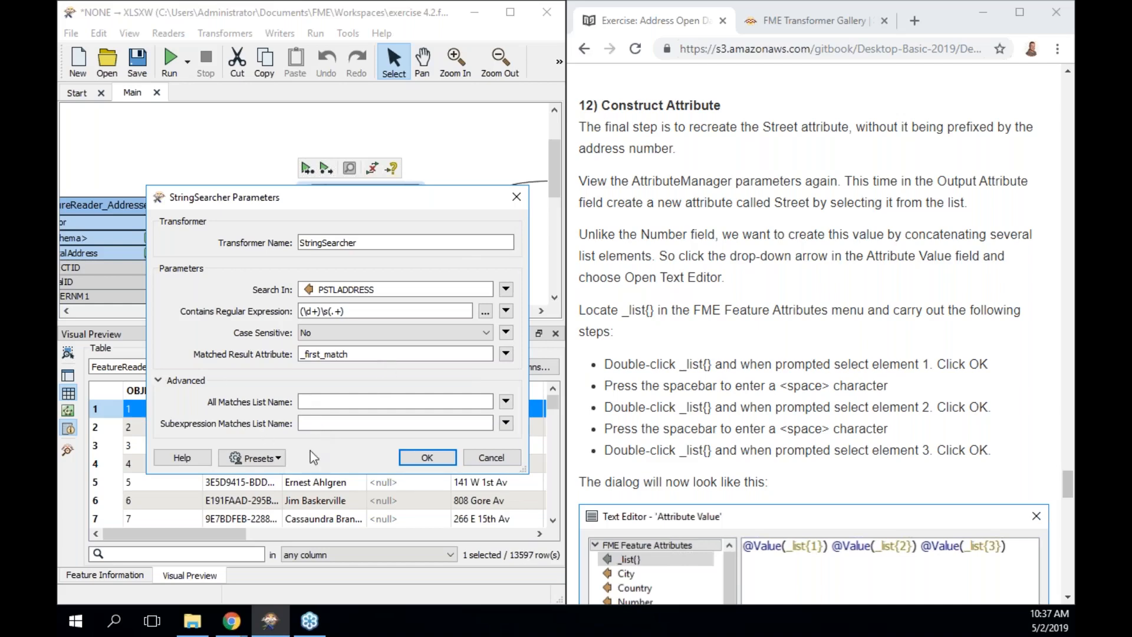
{"action": "left_click", "coordinate": [327, 403]}
{"action": "type", "text": "all"}
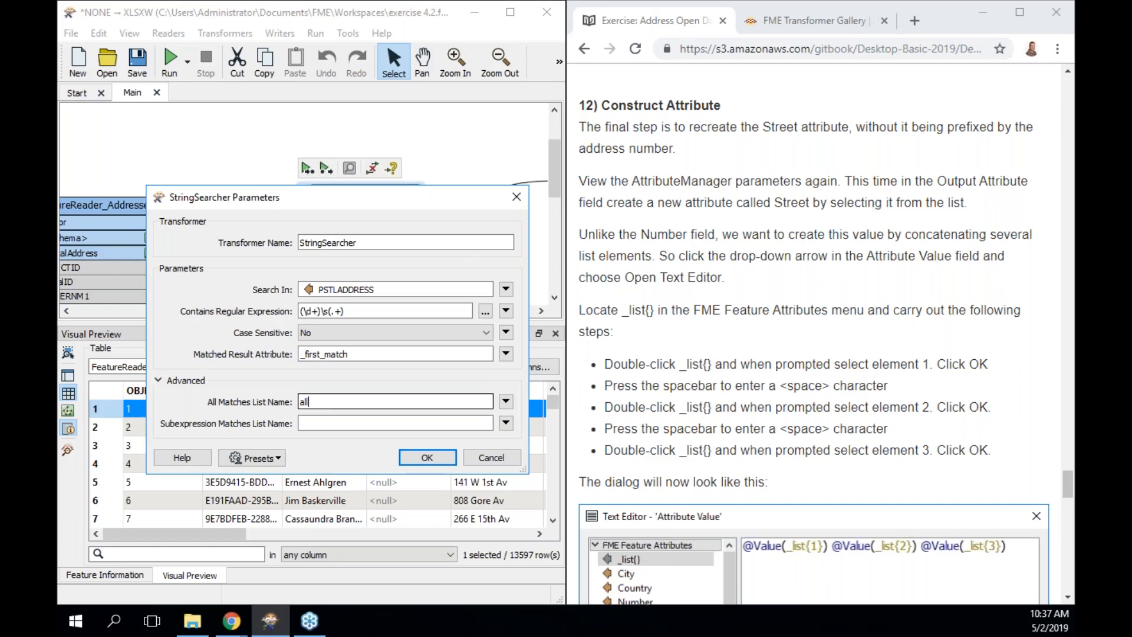
{"action": "left_click", "coordinate": [329, 421]}
{"action": "type", "text": "sub"}
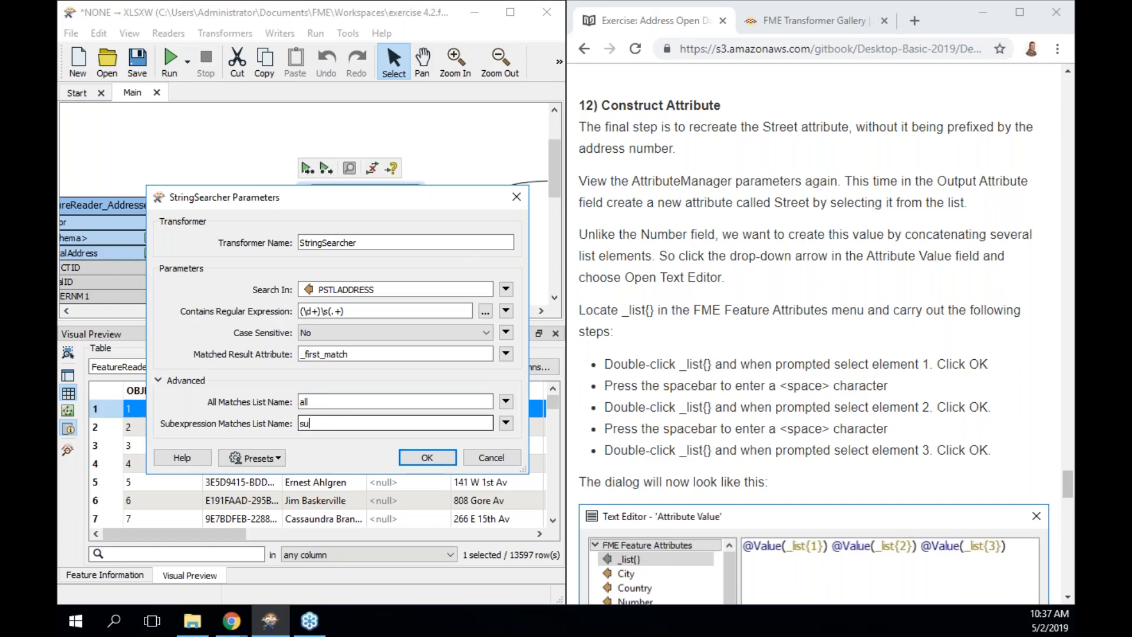
{"action": "left_click", "coordinate": [426, 456]}
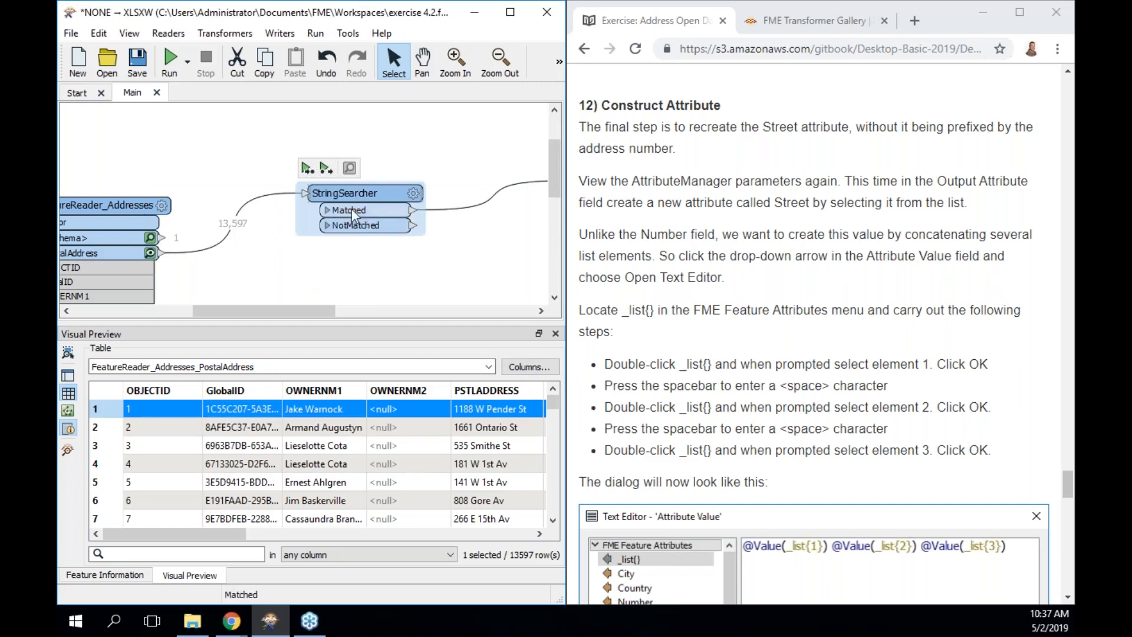
{"action": "left_click", "coordinate": [326, 168]}
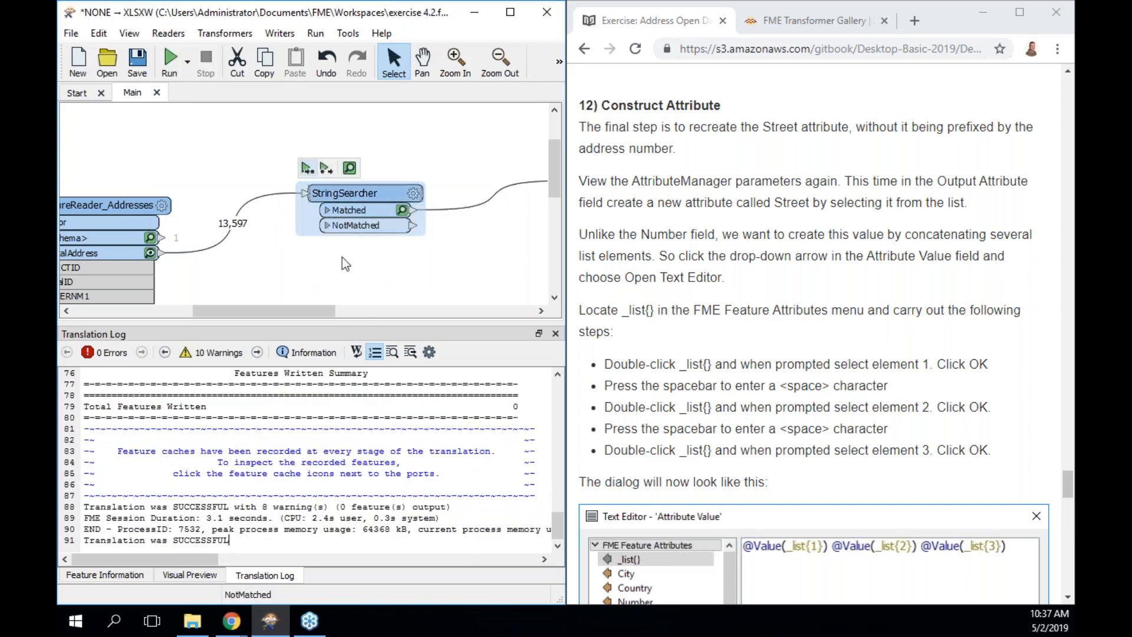
{"action": "left_click", "coordinate": [349, 169]}
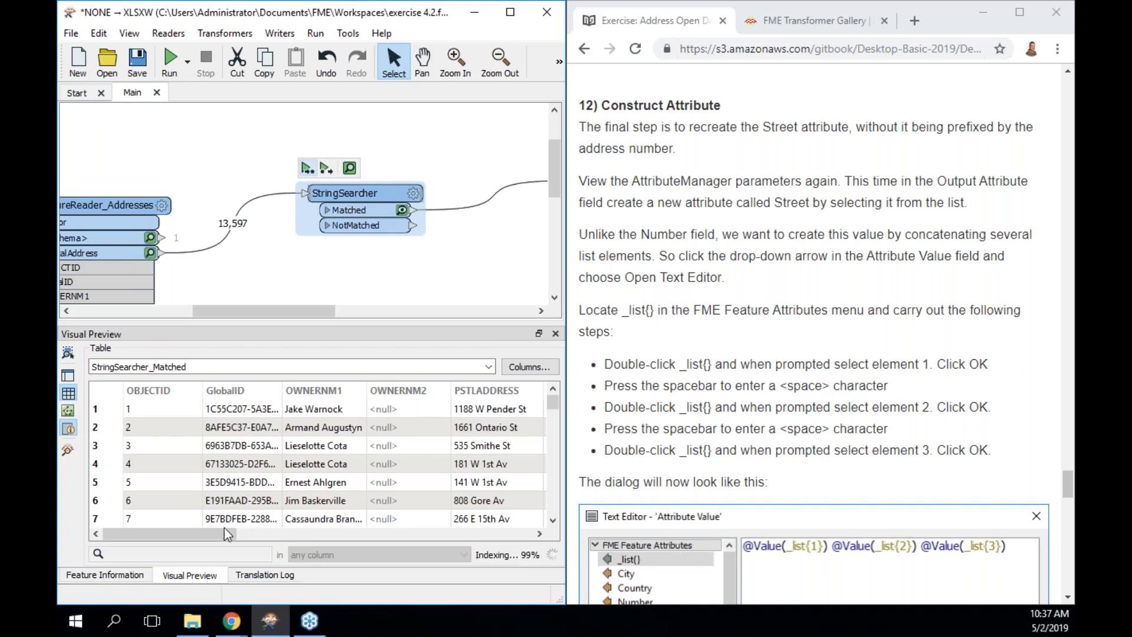
{"action": "left_click_drag", "start_coordinate": [224, 534], "coordinate": [517, 527]}
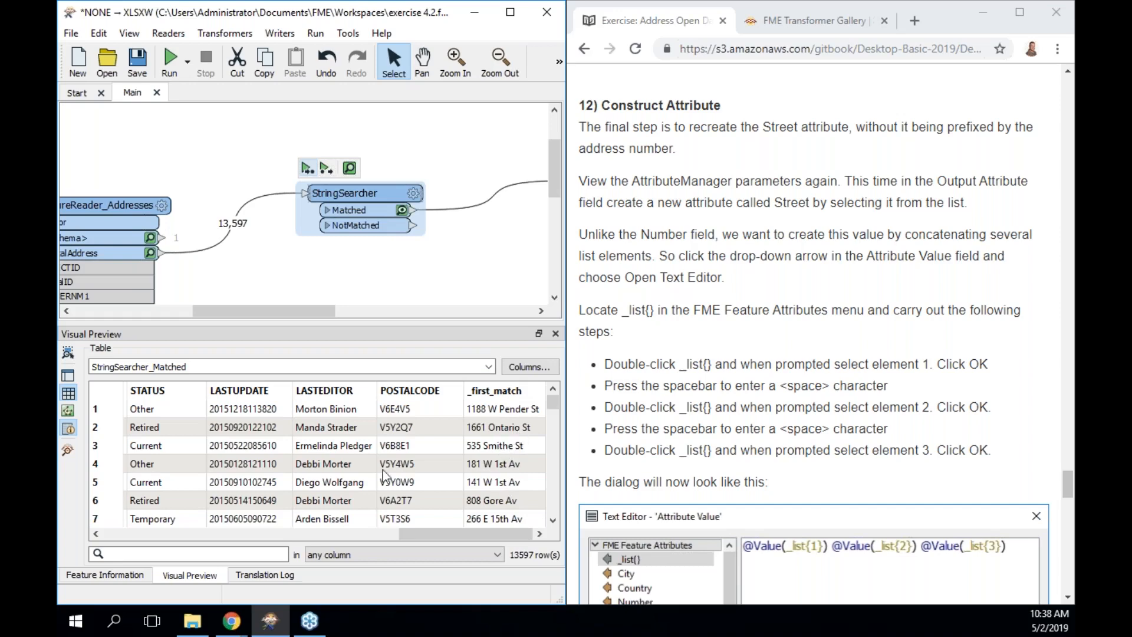
{"action": "left_click", "coordinate": [203, 413]}
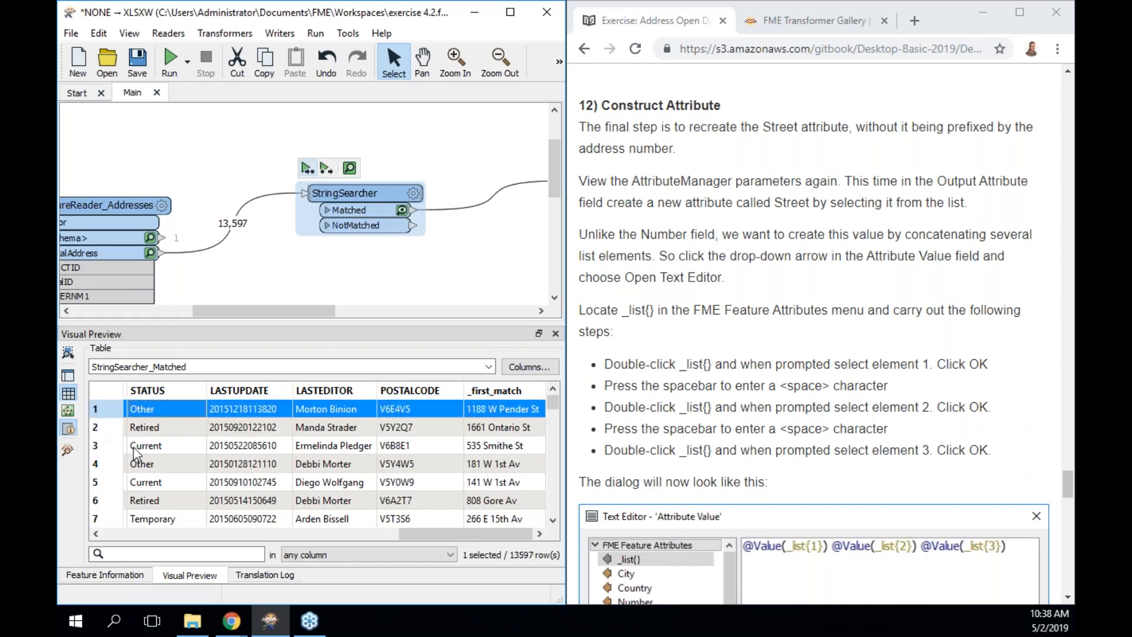
{"action": "left_click", "coordinate": [69, 430]}
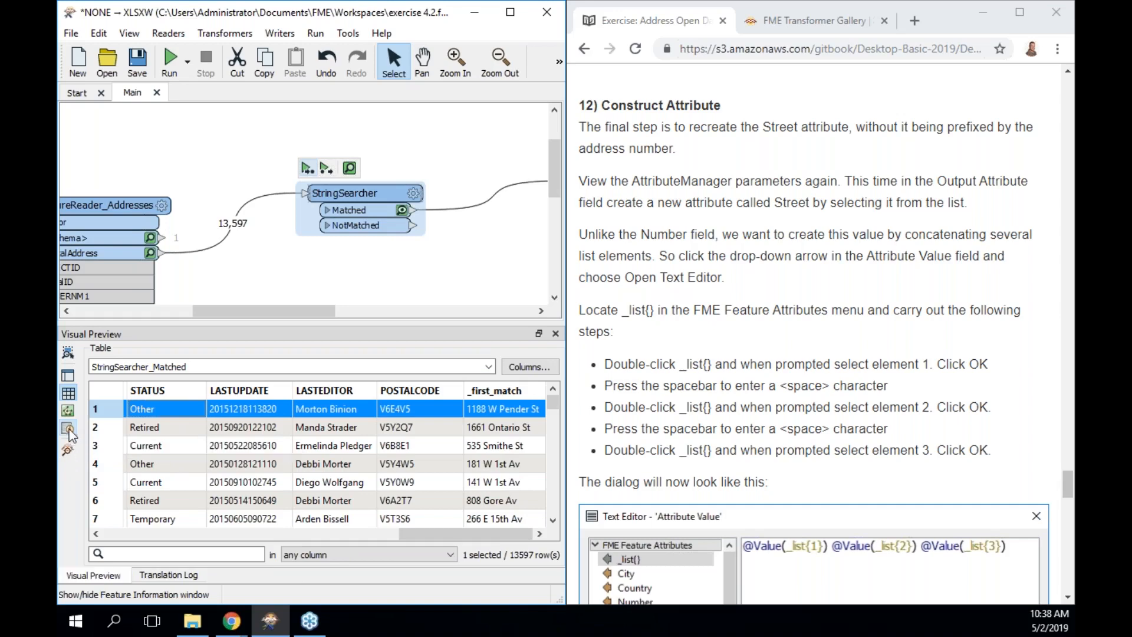
{"action": "left_click", "coordinate": [69, 433]}
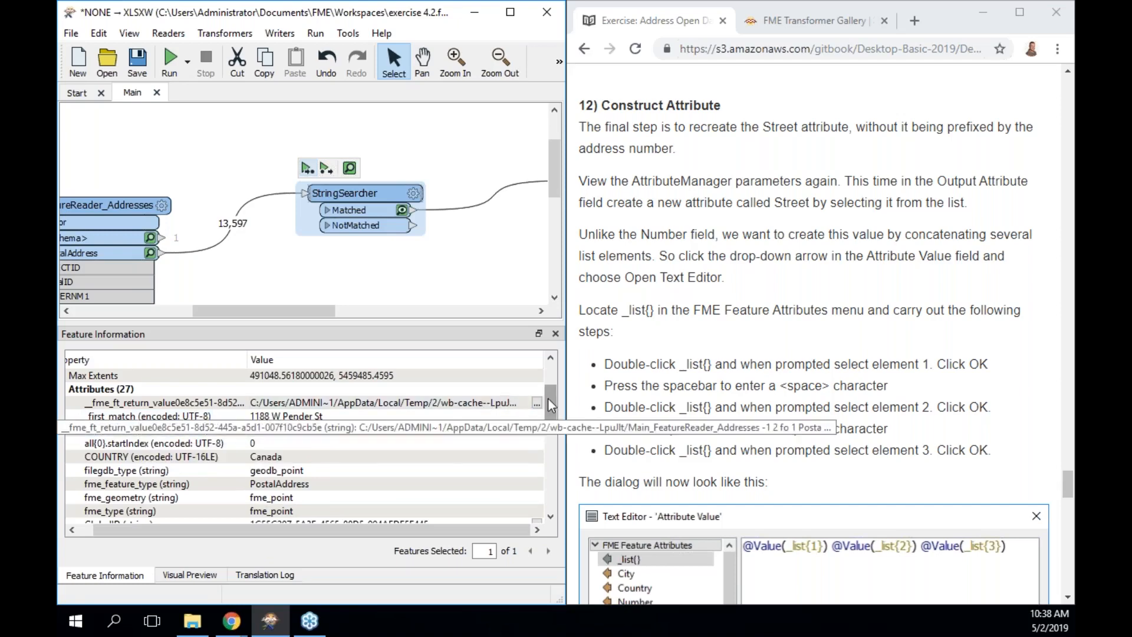
{"action": "left_click_drag", "start_coordinate": [547, 398], "coordinate": [546, 482]}
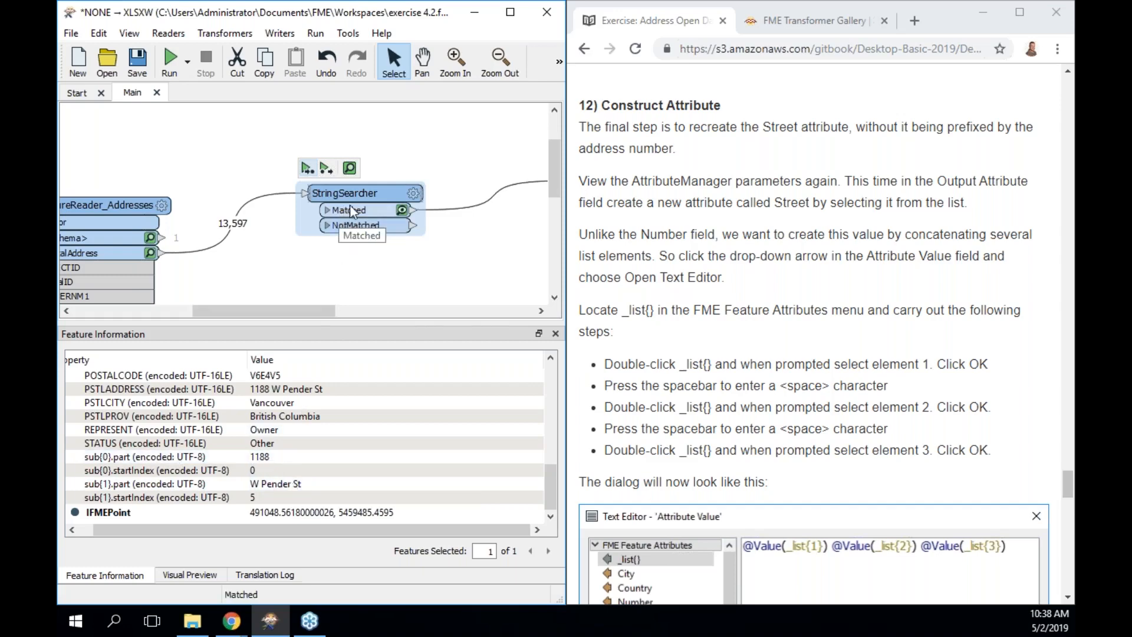
{"action": "double_click", "coordinate": [365, 196]}
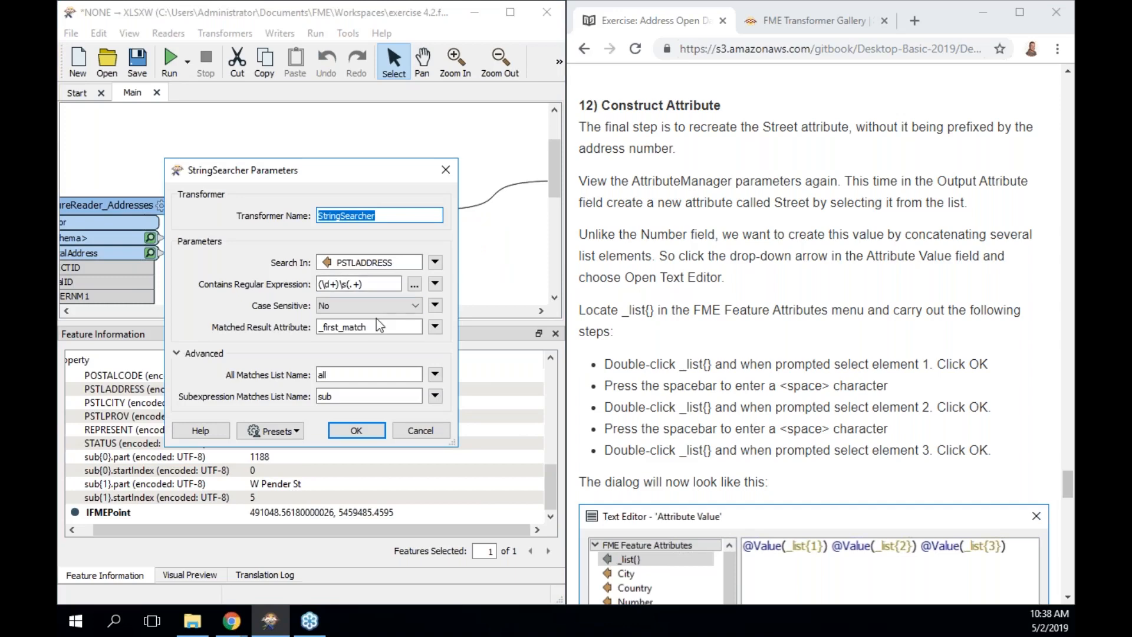
Clear the StringSearcher's Matched Result Attribute and All Matches List Name, keeping only 'sub'.
{"action": "double_click", "coordinate": [377, 323]}
{"action": "key", "text": "BackSpace"}
{"action": "double_click", "coordinate": [354, 374]}
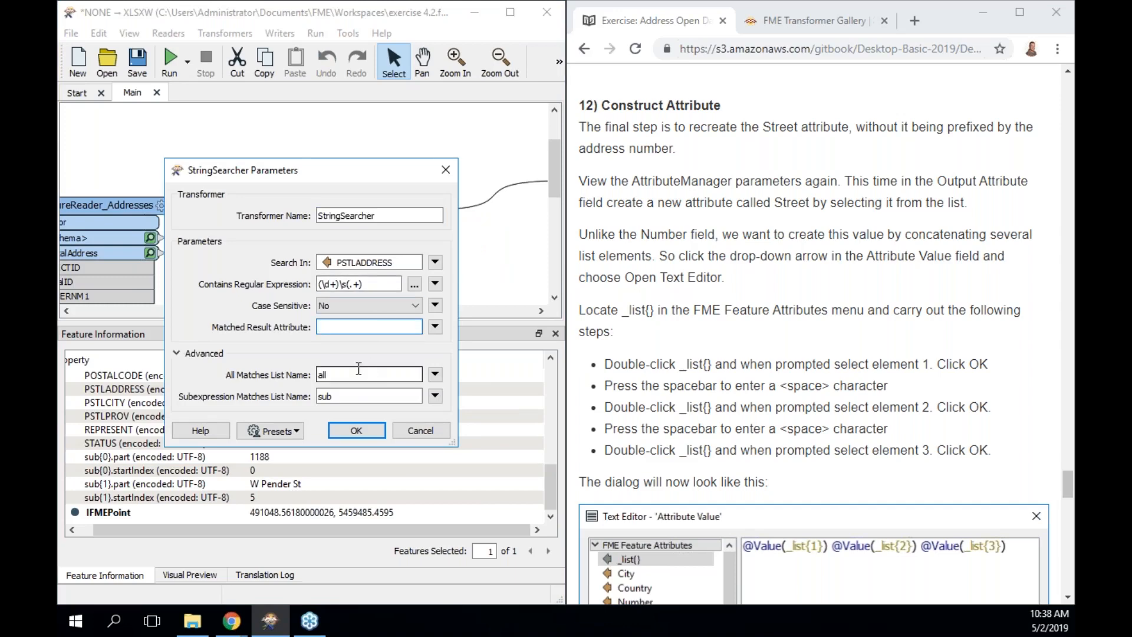
{"action": "key", "text": "BackSpace"}
{"action": "left_click", "coordinate": [358, 424]}
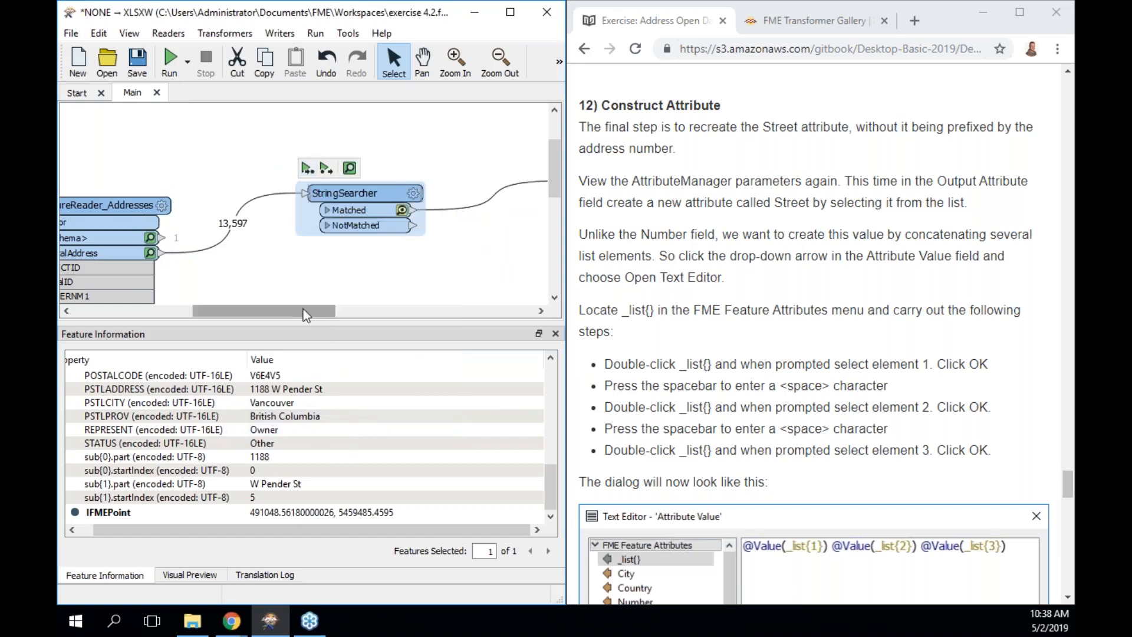
{"action": "left_click_drag", "start_coordinate": [301, 308], "coordinate": [395, 307]}
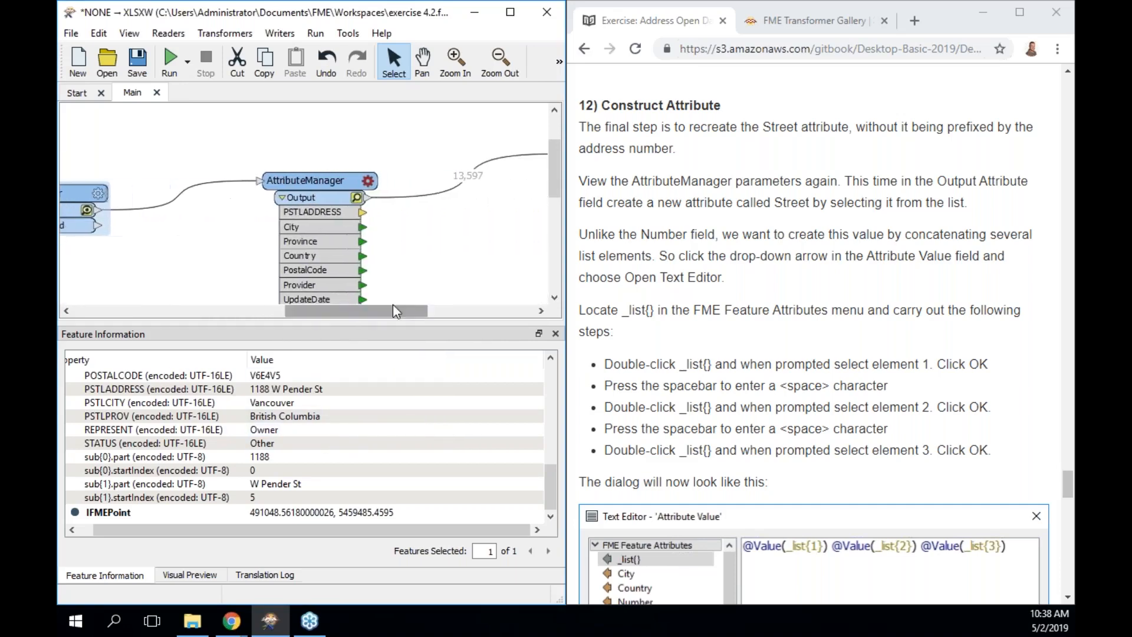
Delete the _list{} attribute row from the AttributeManager.
{"action": "double_click", "coordinate": [344, 182]}
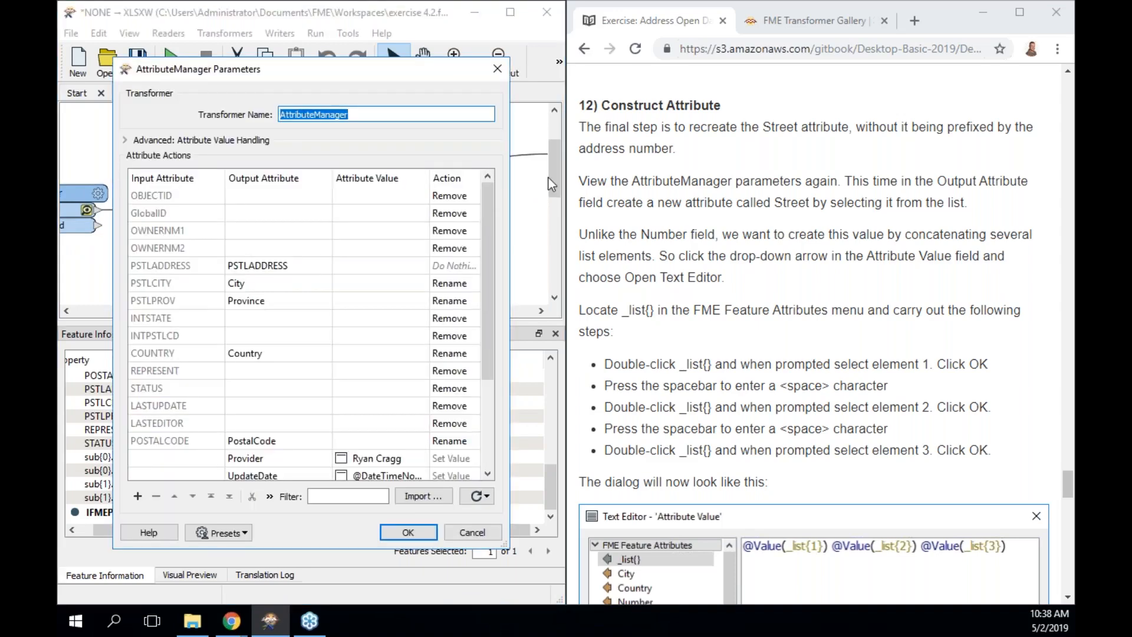
{"action": "scroll", "coordinate": [491, 254], "scroll_direction": "down", "scroll_amount": 2}
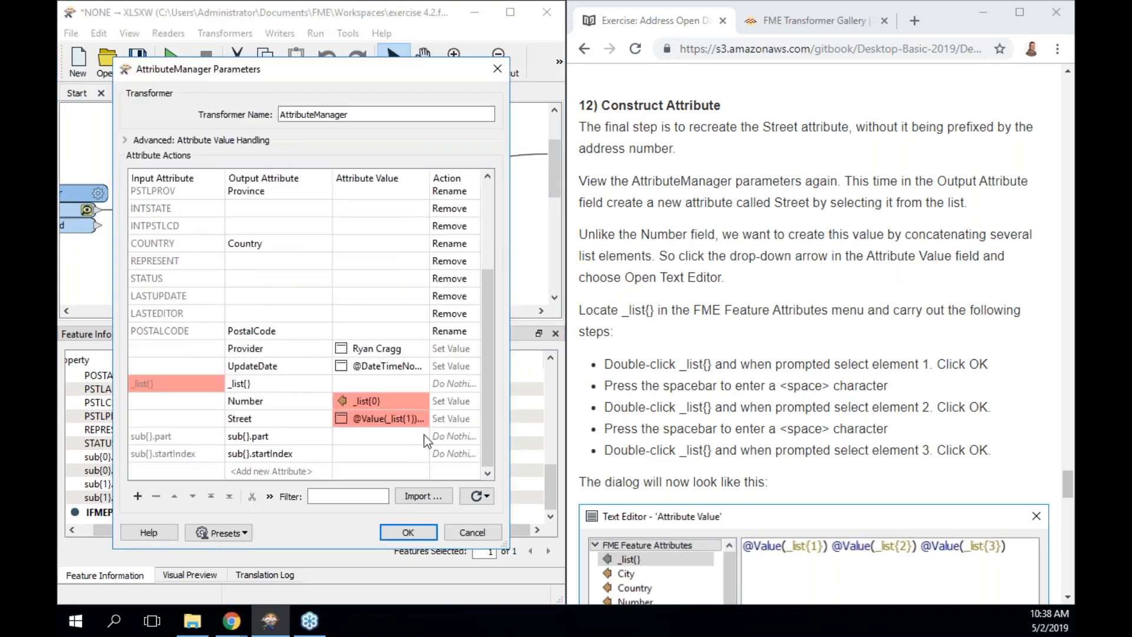
{"action": "left_click", "coordinate": [308, 434]}
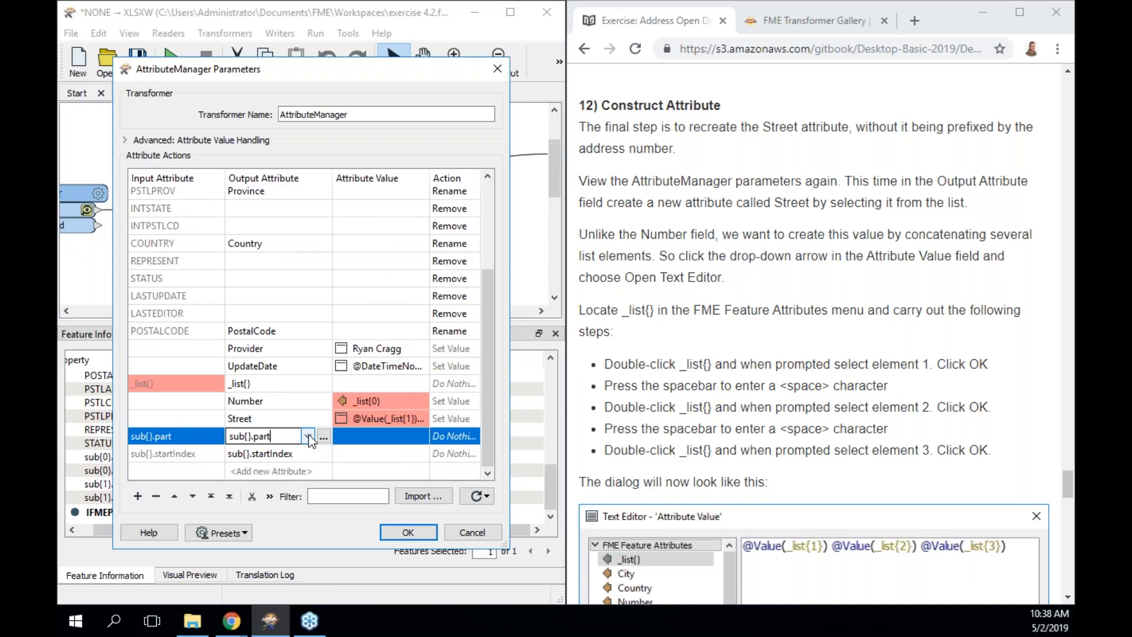
{"action": "left_click", "coordinate": [272, 471]}
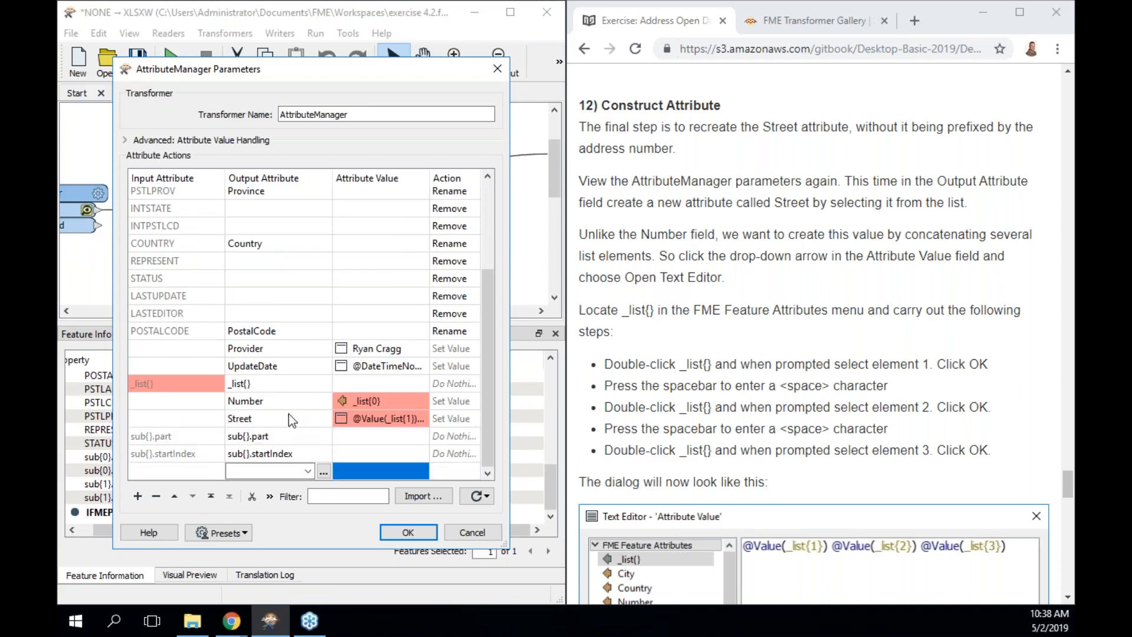
{"action": "left_click", "coordinate": [284, 384]}
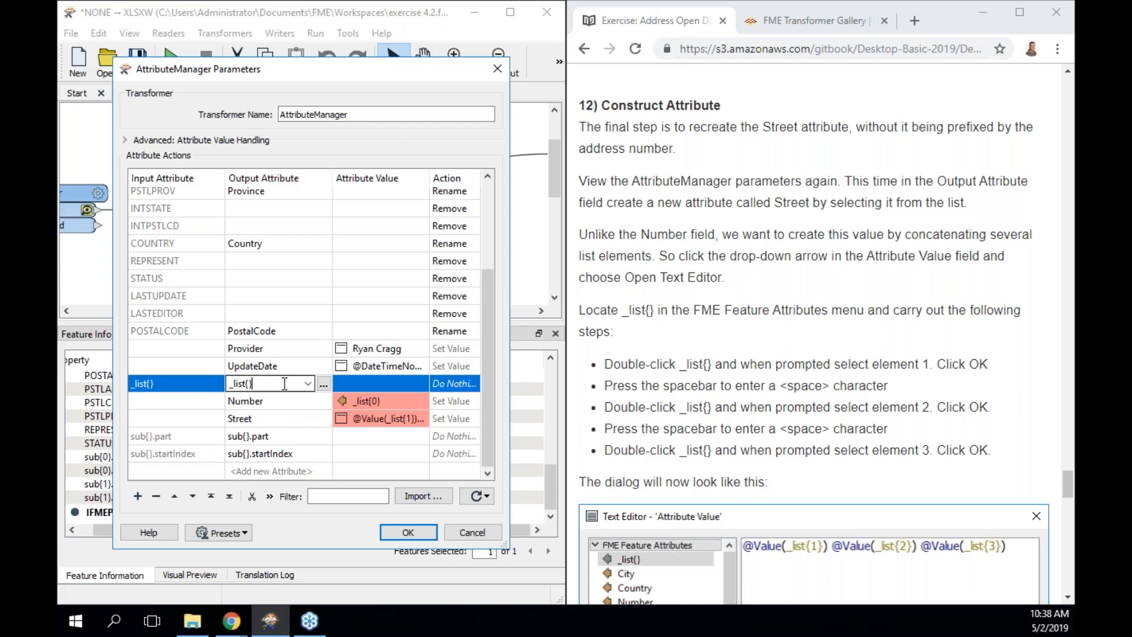
{"action": "left_click", "coordinate": [155, 497]}
Set Number to sub{0}.part and Street to sub{1}.part, then apply.
{"action": "left_click", "coordinate": [390, 397]}
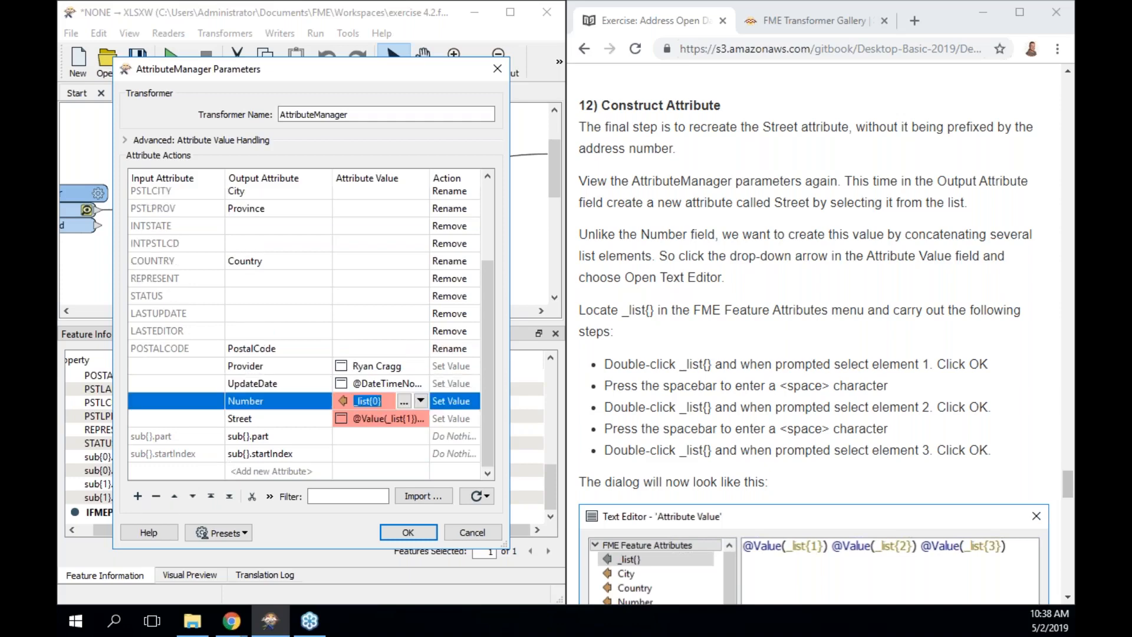
{"action": "left_click", "coordinate": [421, 402]}
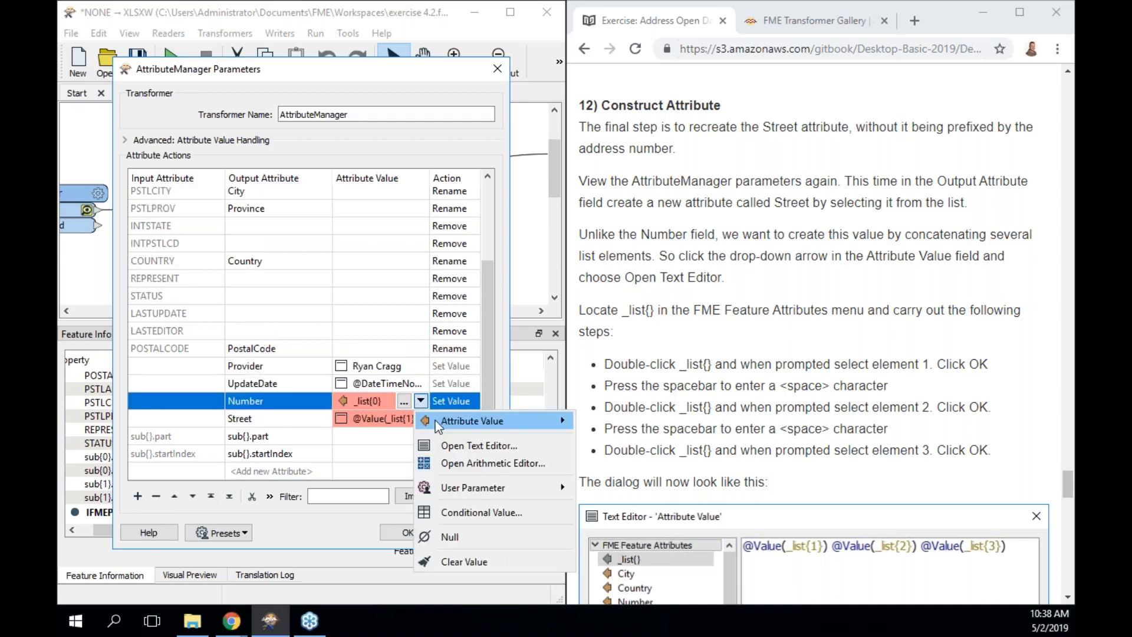
{"action": "mouse_move", "coordinate": [494, 423]}
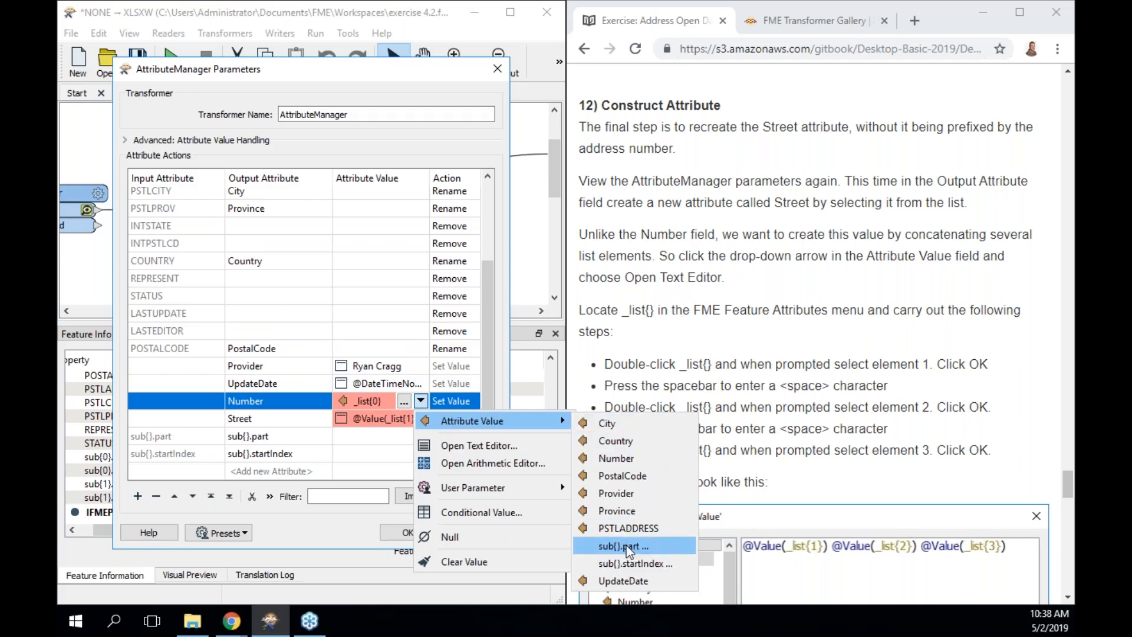
{"action": "left_click", "coordinate": [626, 546]}
{"action": "left_click", "coordinate": [356, 374]}
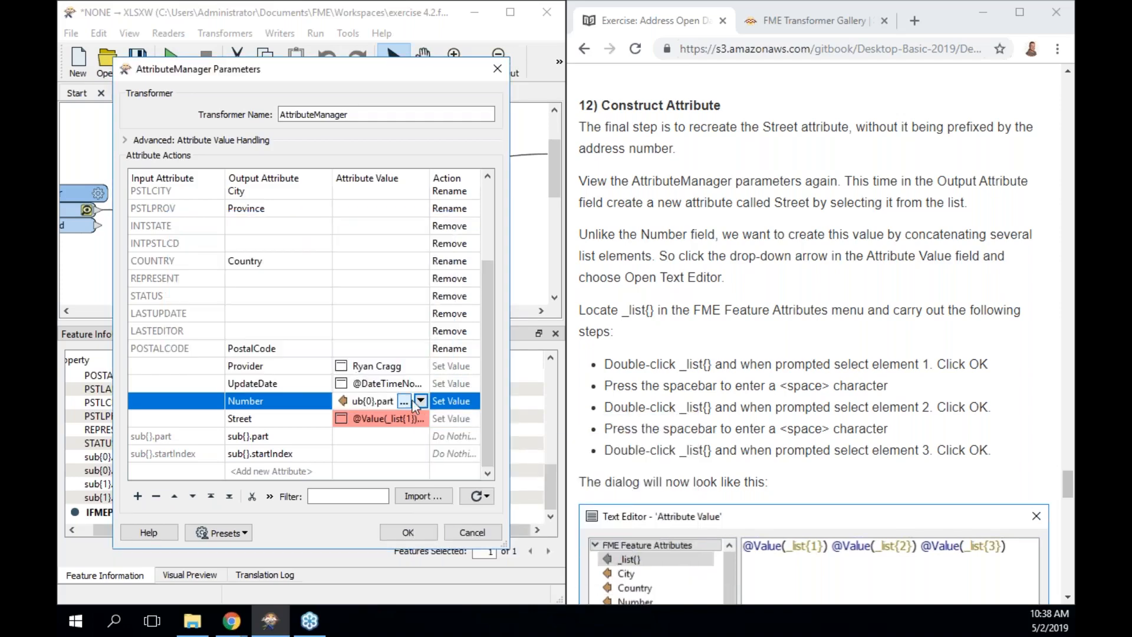
{"action": "left_click", "coordinate": [424, 421]}
{"action": "left_click", "coordinate": [421, 419]}
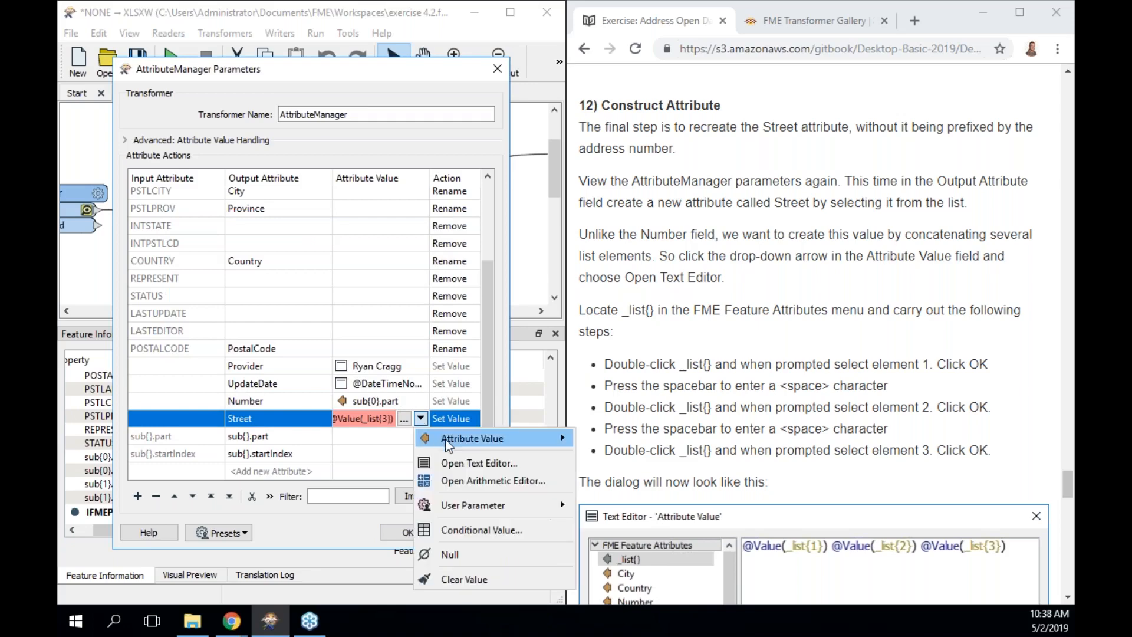
{"action": "mouse_move", "coordinate": [478, 448]}
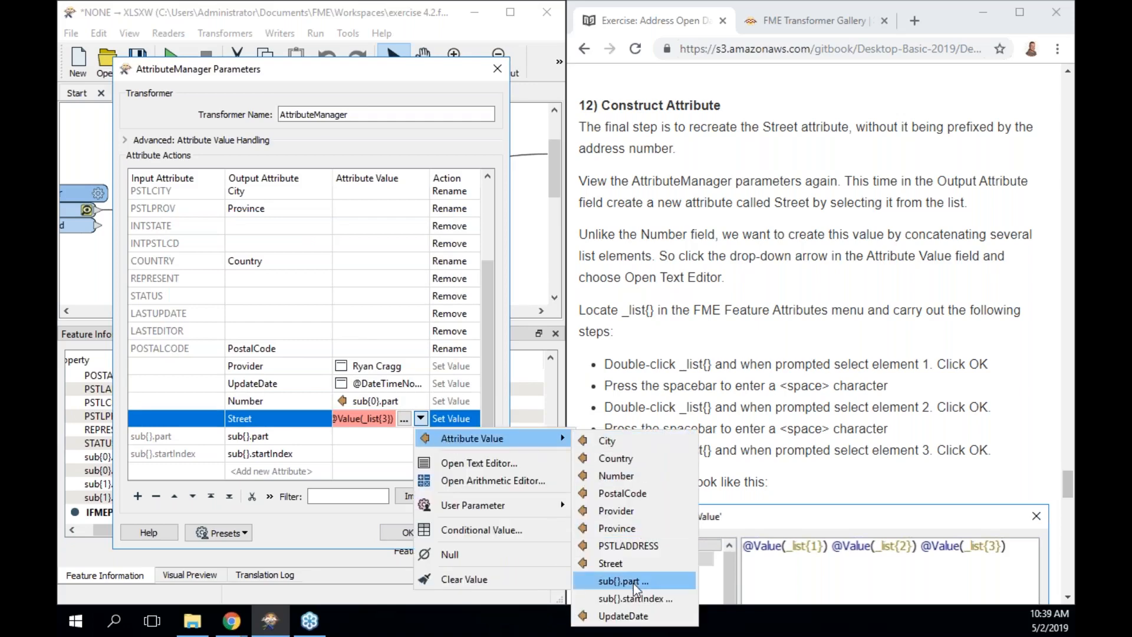
{"action": "left_click", "coordinate": [633, 584]}
{"action": "type", "text": "2"}
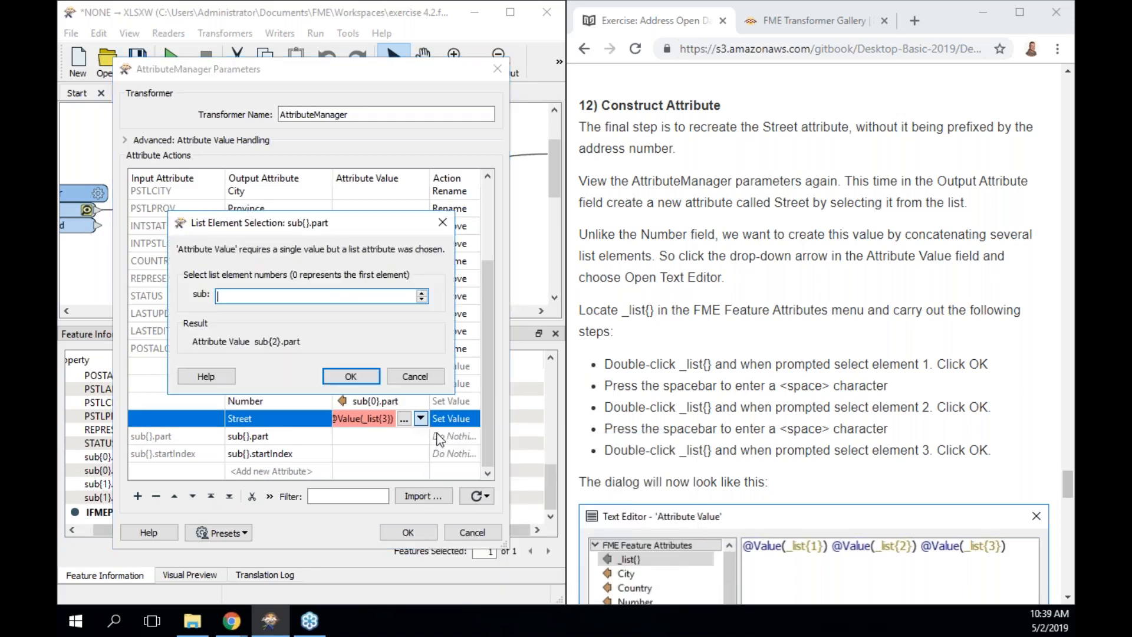
{"action": "type", "text": "1"}
{"action": "left_click", "coordinate": [352, 375]}
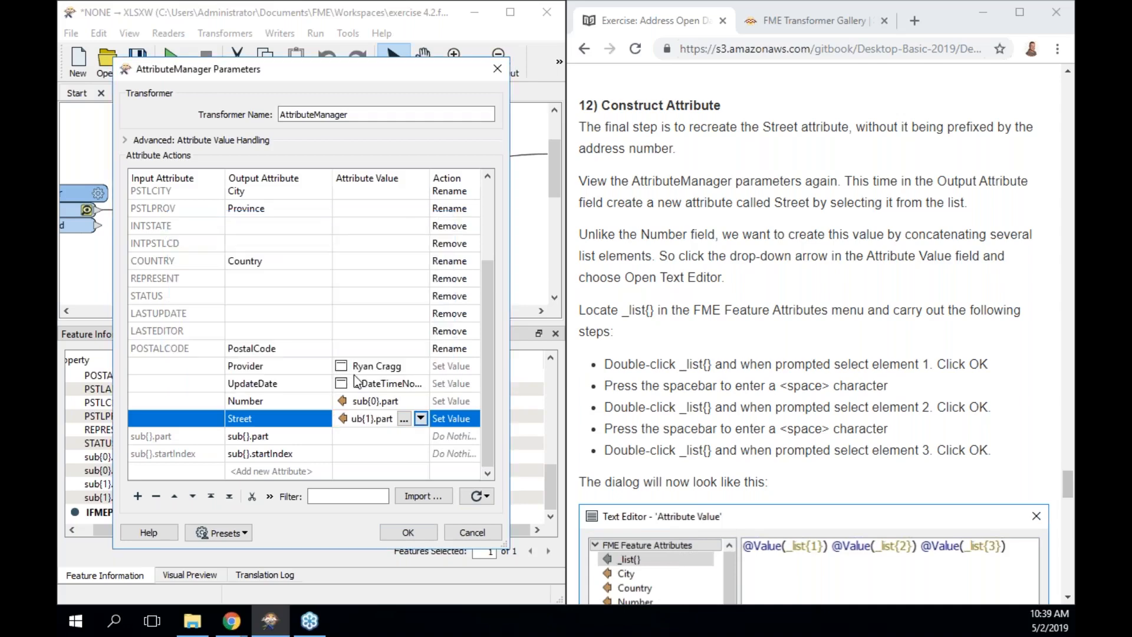
{"action": "left_click", "coordinate": [408, 532]}
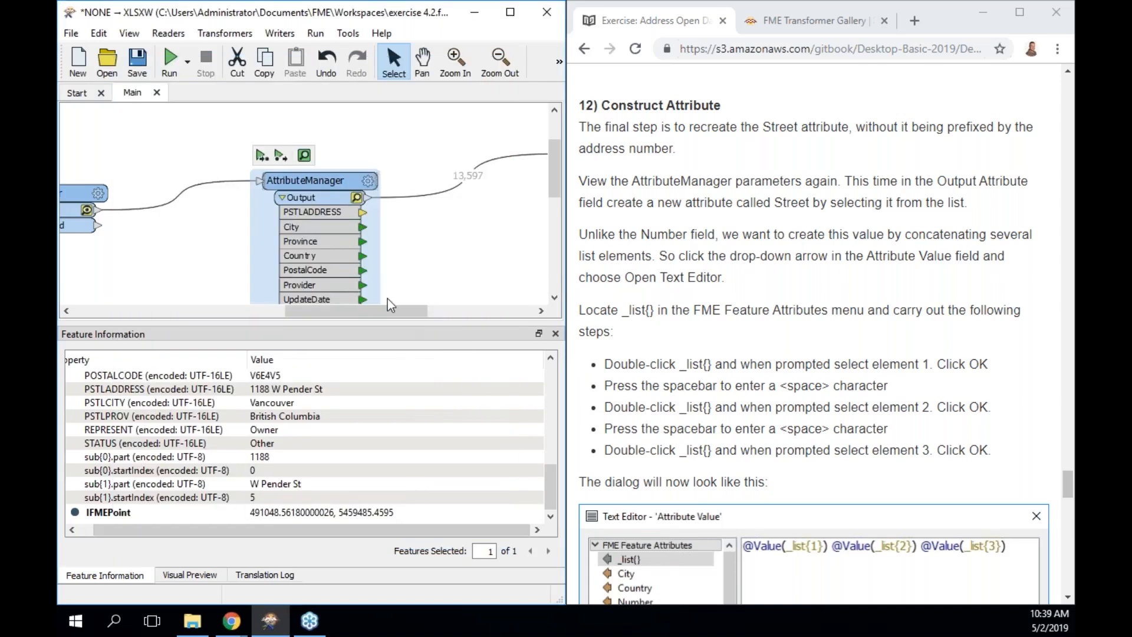
Run the workspace and confirm AttributeManager Street values like Ontario St lack house numbers.
{"action": "left_click", "coordinate": [262, 156]}
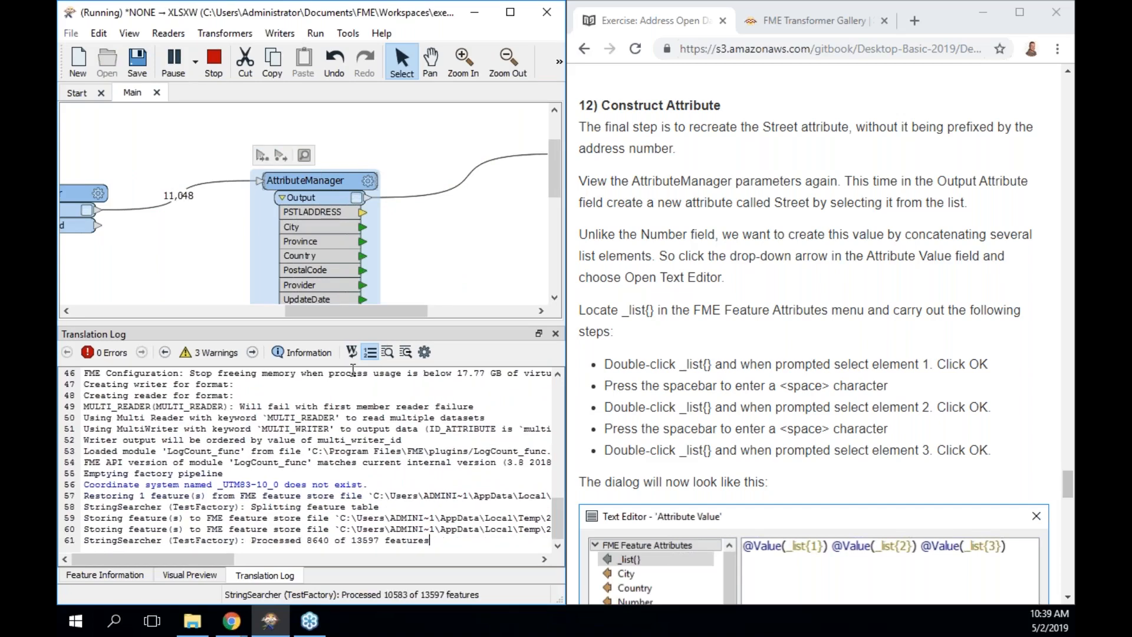
{"action": "mouse_move", "coordinate": [362, 312]}
{"action": "left_mouse_down"}
{"action": "mouse_move", "coordinate": [298, 312]}
{"action": "mouse_move", "coordinate": [350, 316]}
{"action": "left_mouse_up"}
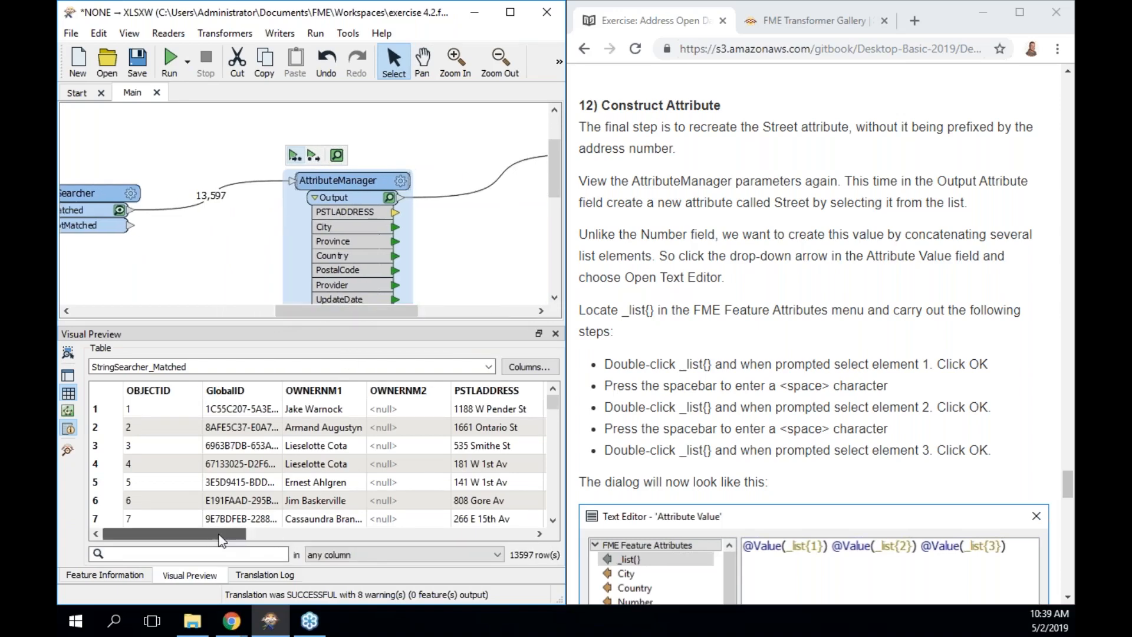
{"action": "left_click_drag", "start_coordinate": [224, 535], "coordinate": [524, 541]}
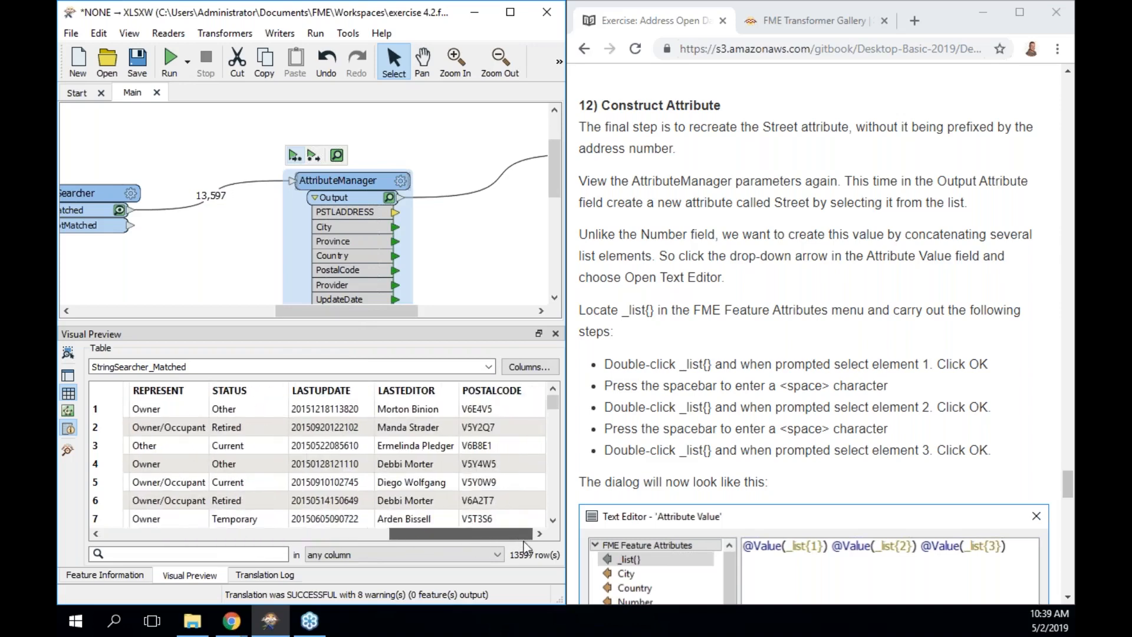
{"action": "left_click", "coordinate": [388, 198]}
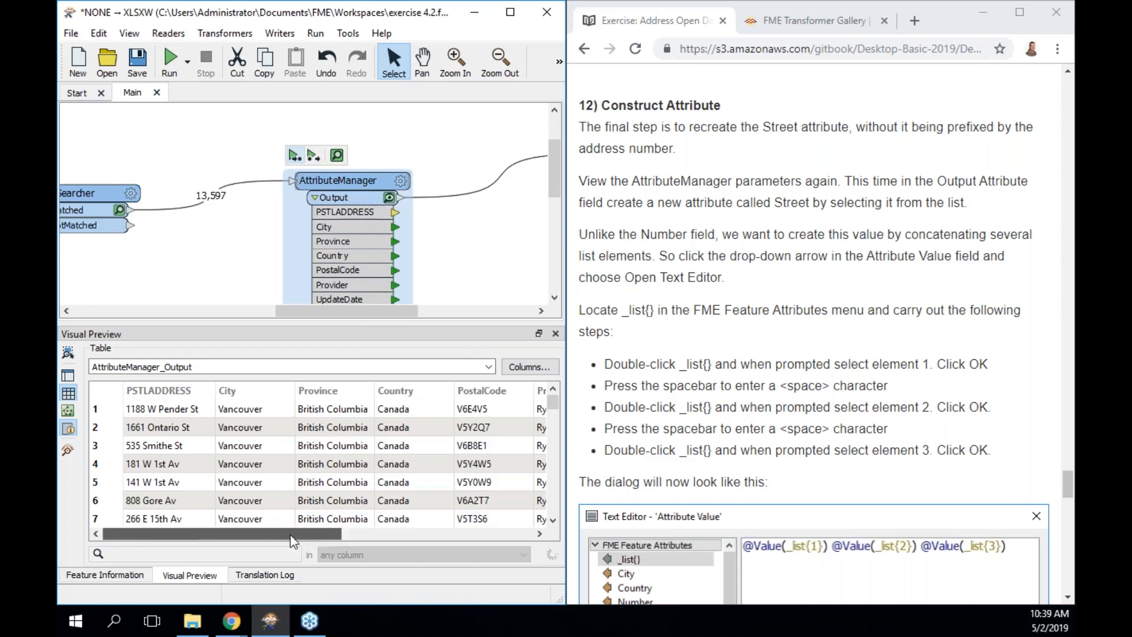
{"action": "left_click_drag", "start_coordinate": [319, 534], "coordinate": [535, 540]}
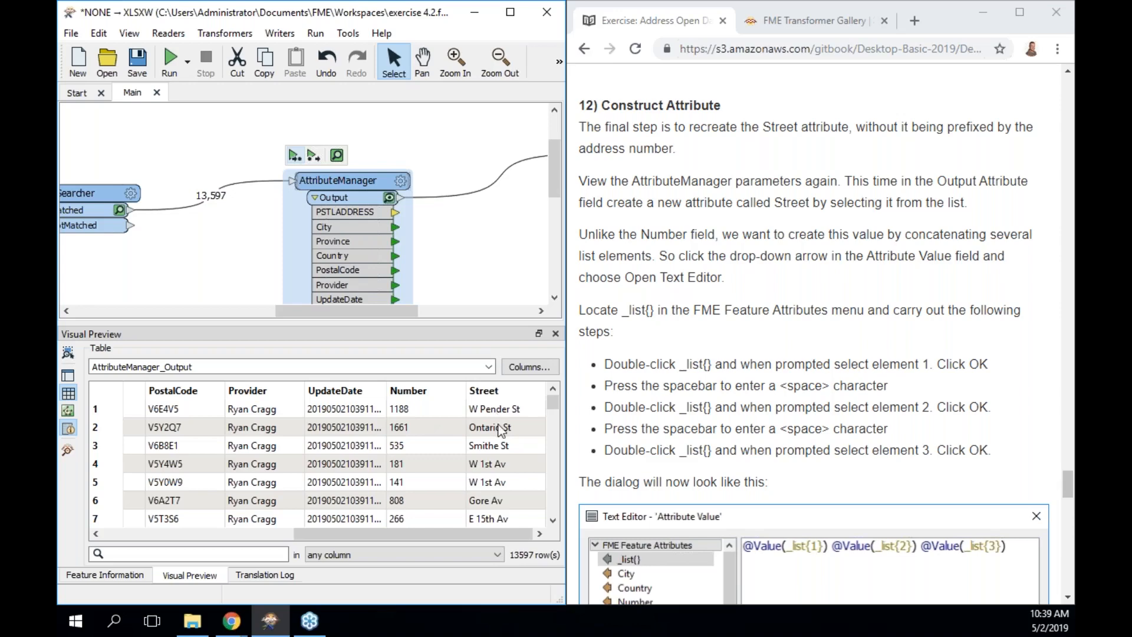
{"action": "double_click", "coordinate": [501, 429]}
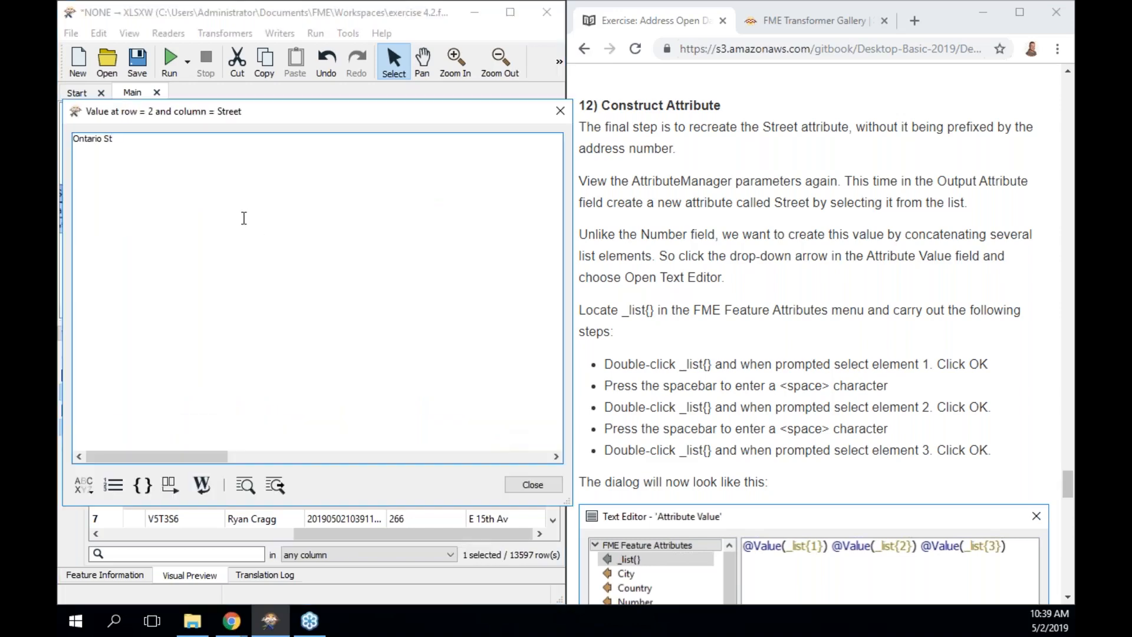
{"action": "left_click", "coordinate": [526, 481]}
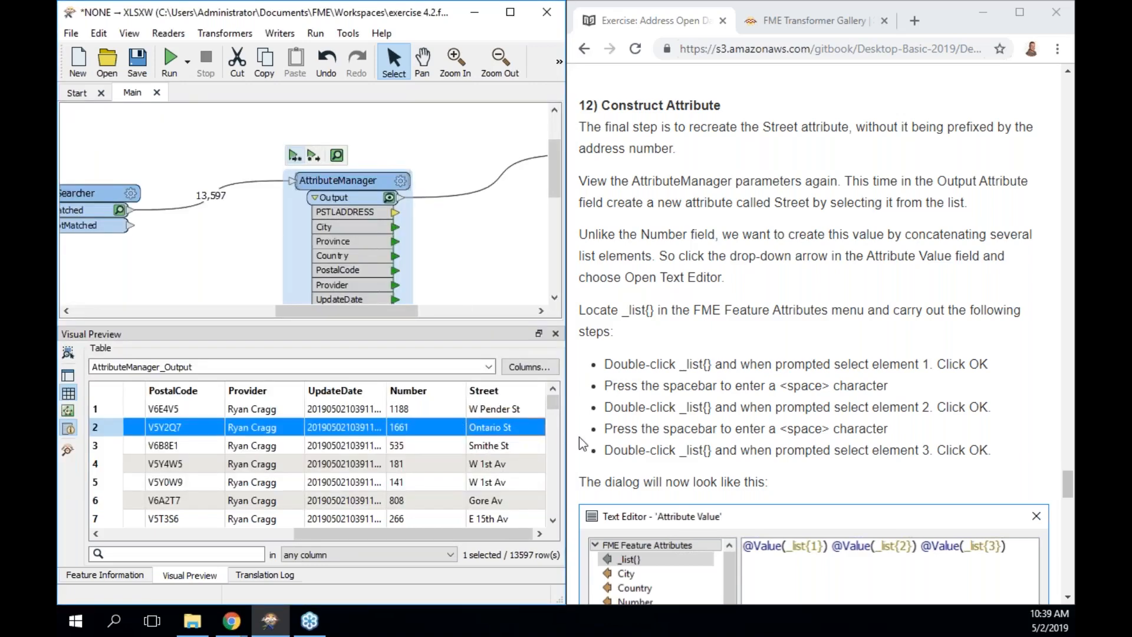
Pan the canvas to the PostalAddress writer and select it.
{"action": "scroll", "coordinate": [700, 413], "scroll_direction": "down", "scroll_amount": 15}
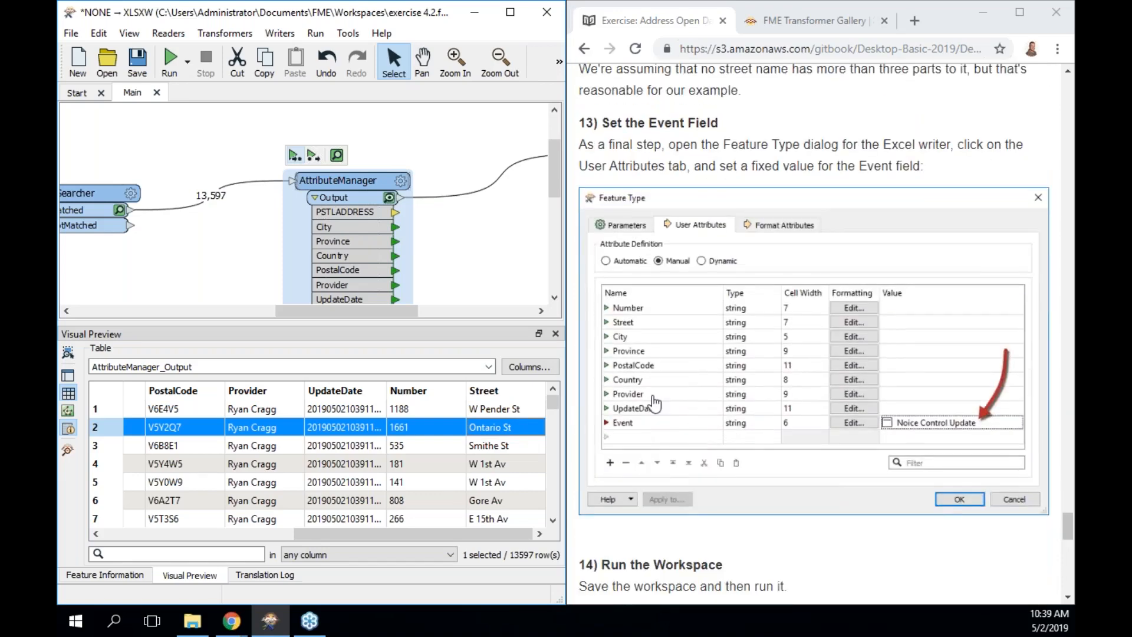
{"action": "scroll", "coordinate": [554, 195], "scroll_direction": "down", "scroll_amount": 1}
{"action": "scroll", "coordinate": [554, 194], "scroll_direction": "down", "scroll_amount": 4}
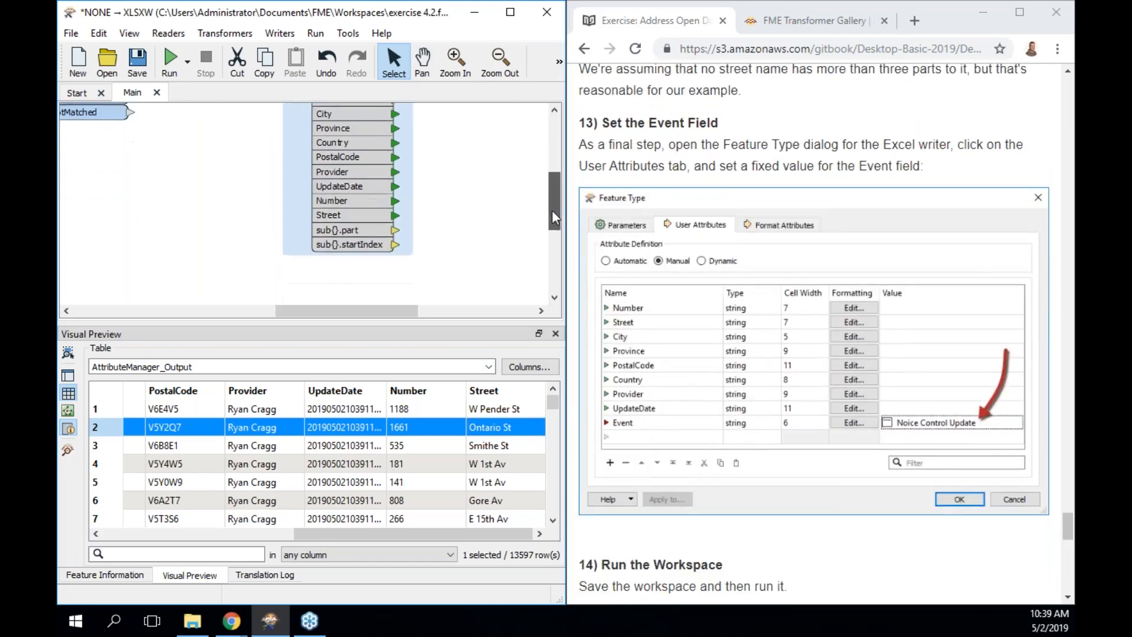
{"action": "left_click_drag", "start_coordinate": [376, 314], "coordinate": [464, 315]}
{"action": "scroll", "coordinate": [553, 194], "scroll_direction": "up", "scroll_amount": 1}
{"action": "left_click_drag", "start_coordinate": [553, 189], "coordinate": [552, 167]}
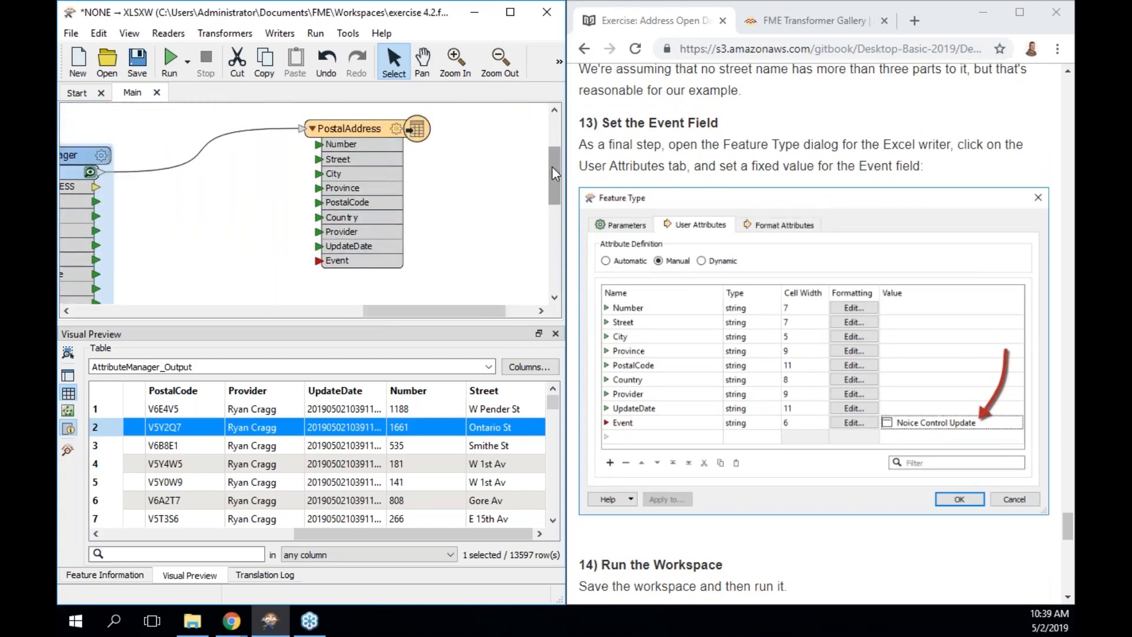
{"action": "double_click", "coordinate": [364, 261]}
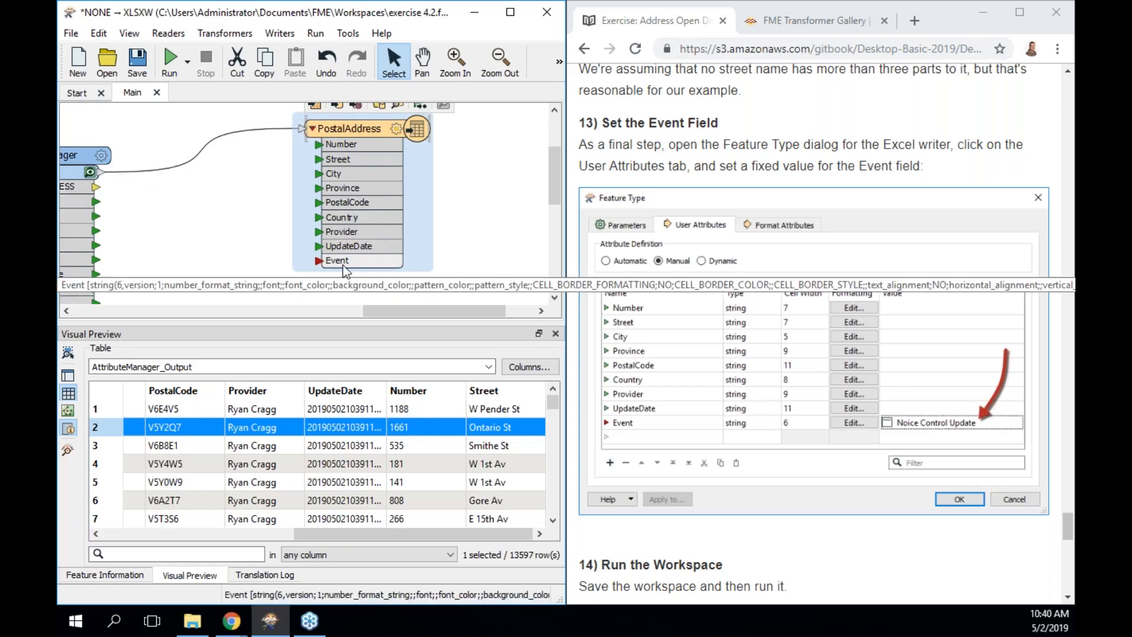
Set the PostalAddress writer's Event user attribute to 'Noise Control Update' and confirm.
{"action": "double_click", "coordinate": [372, 131]}
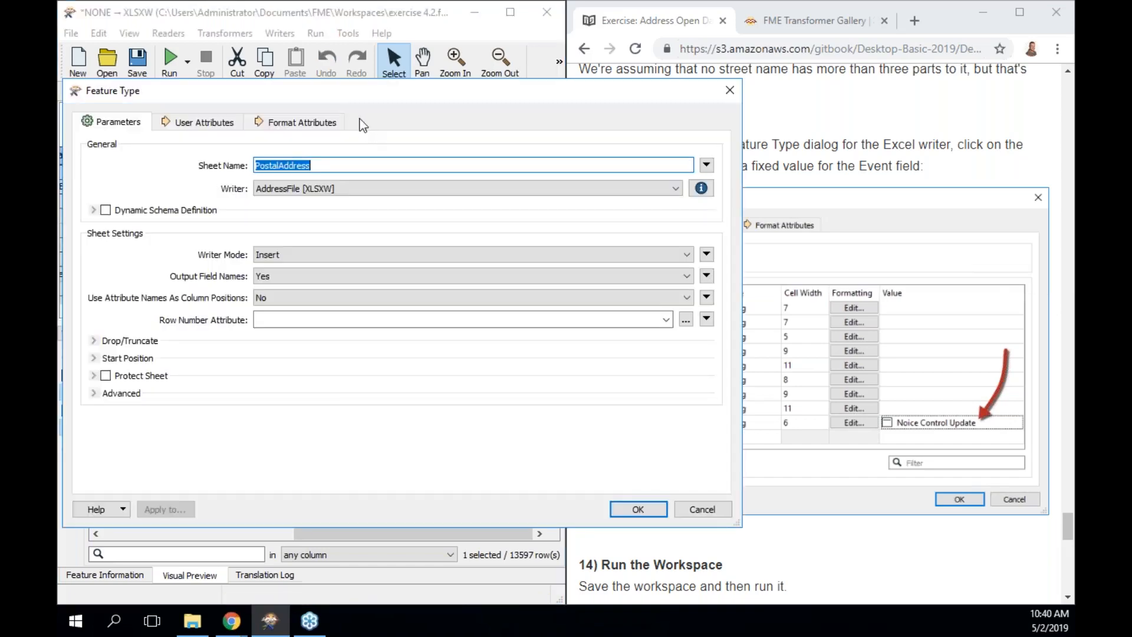
{"action": "left_click_drag", "start_coordinate": [347, 85], "coordinate": [348, 108]}
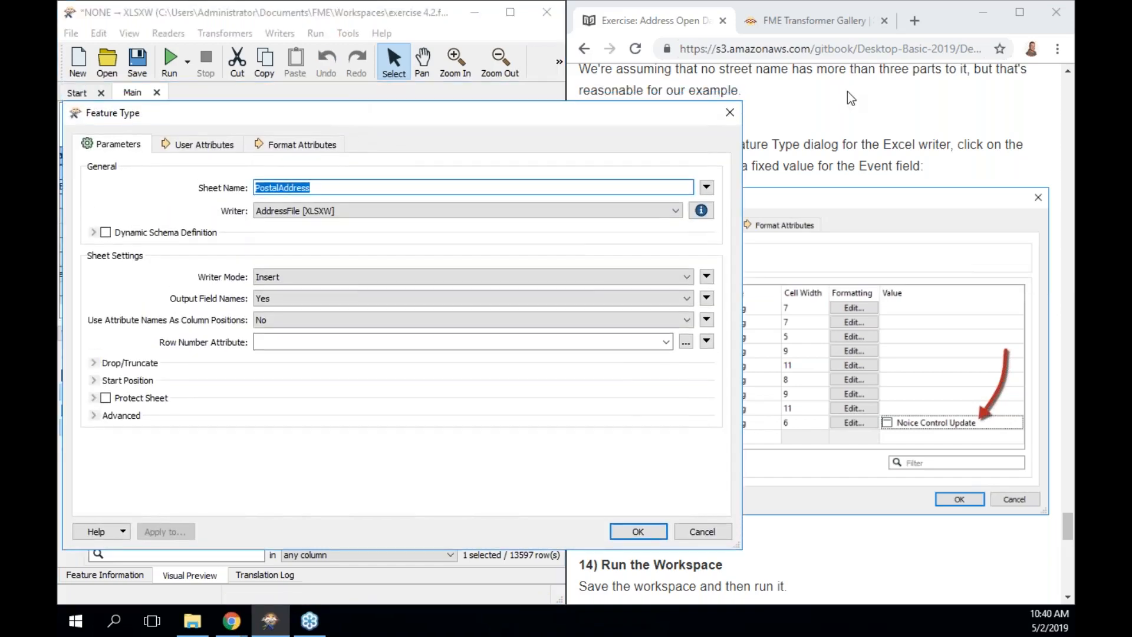
{"action": "left_click", "coordinate": [729, 113]}
{"action": "double_click", "coordinate": [354, 132]}
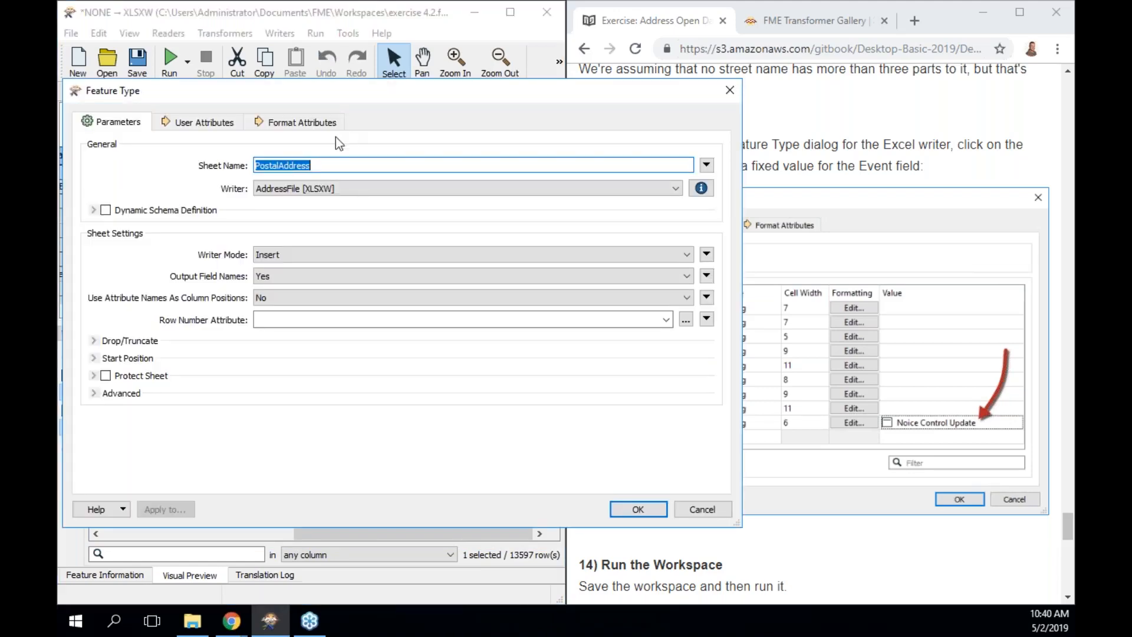
{"action": "left_click", "coordinate": [215, 125]}
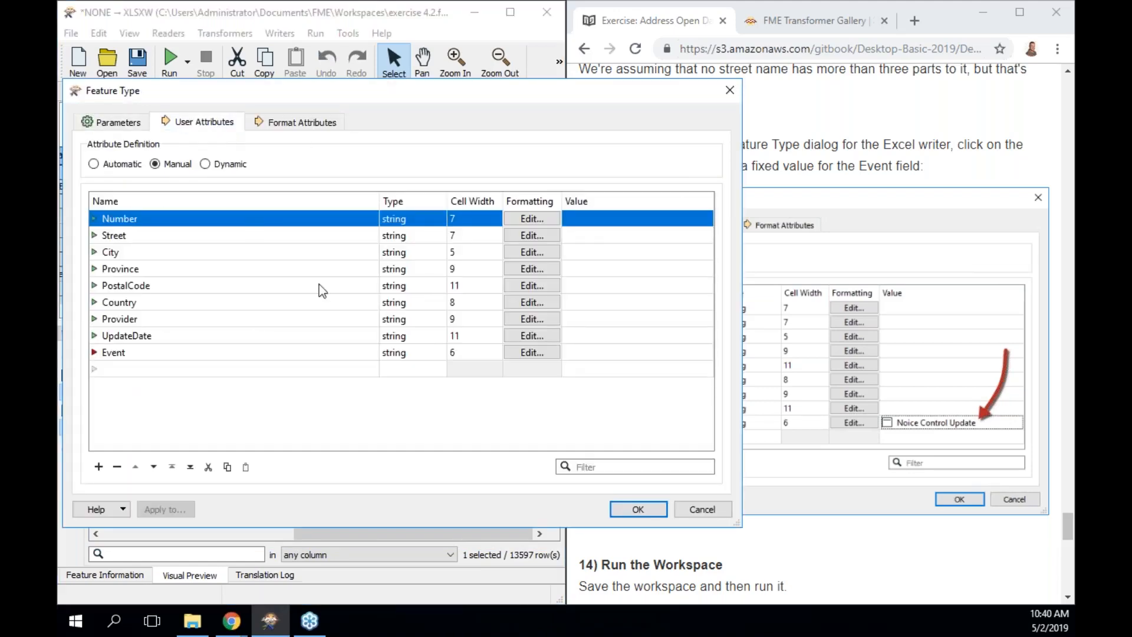
{"action": "left_click", "coordinate": [589, 352]}
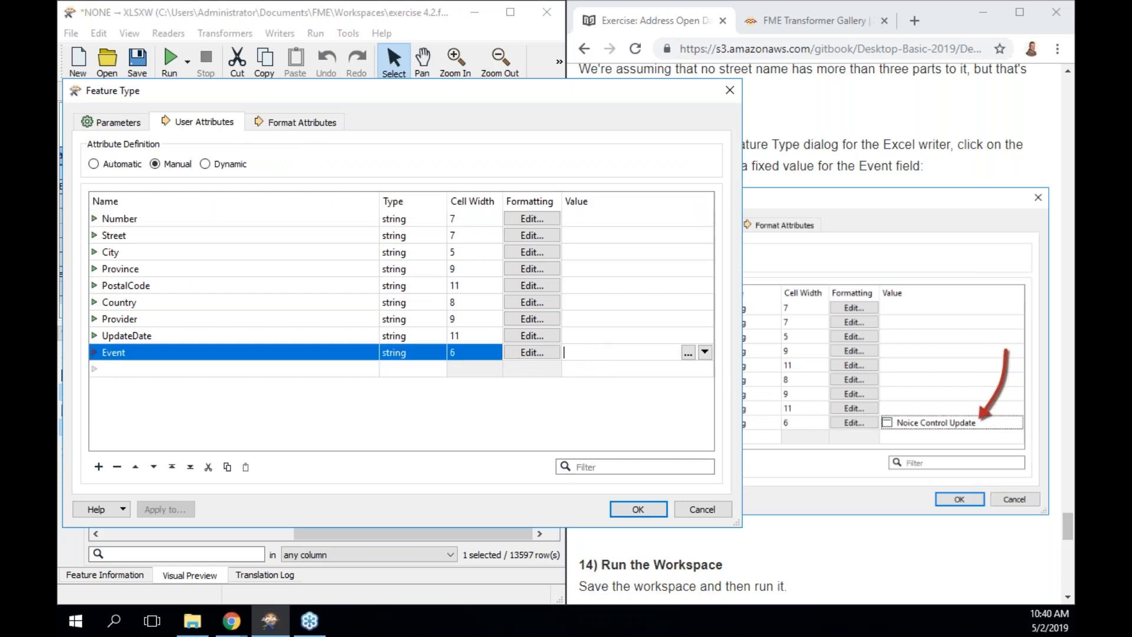
{"action": "type", "text": "Noise Control Update"}
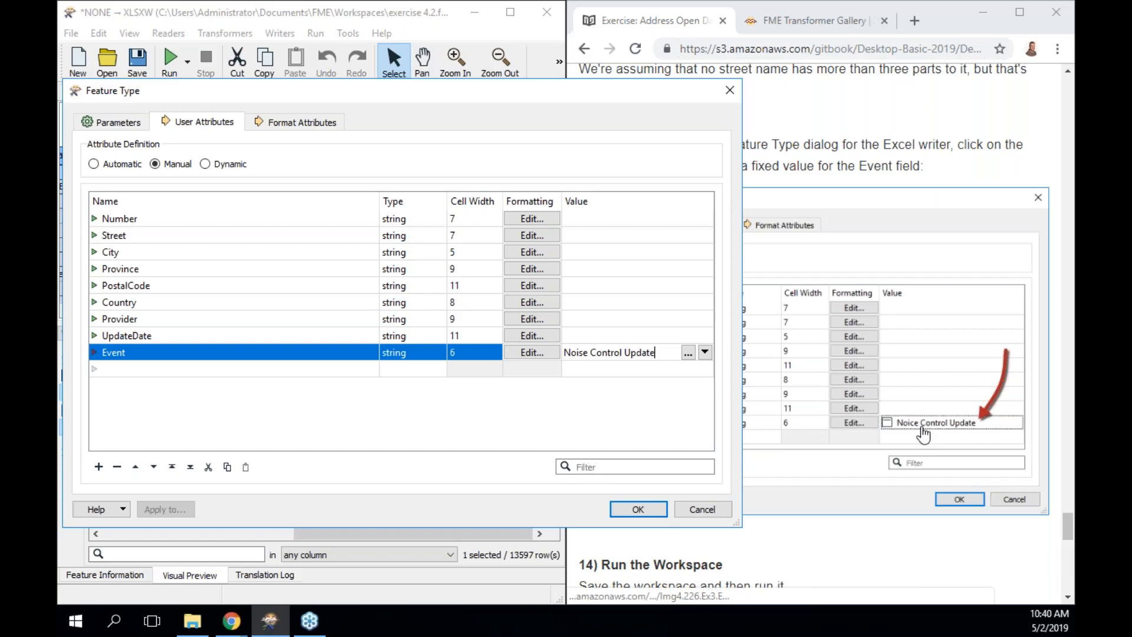
{"action": "left_click", "coordinate": [646, 512]}
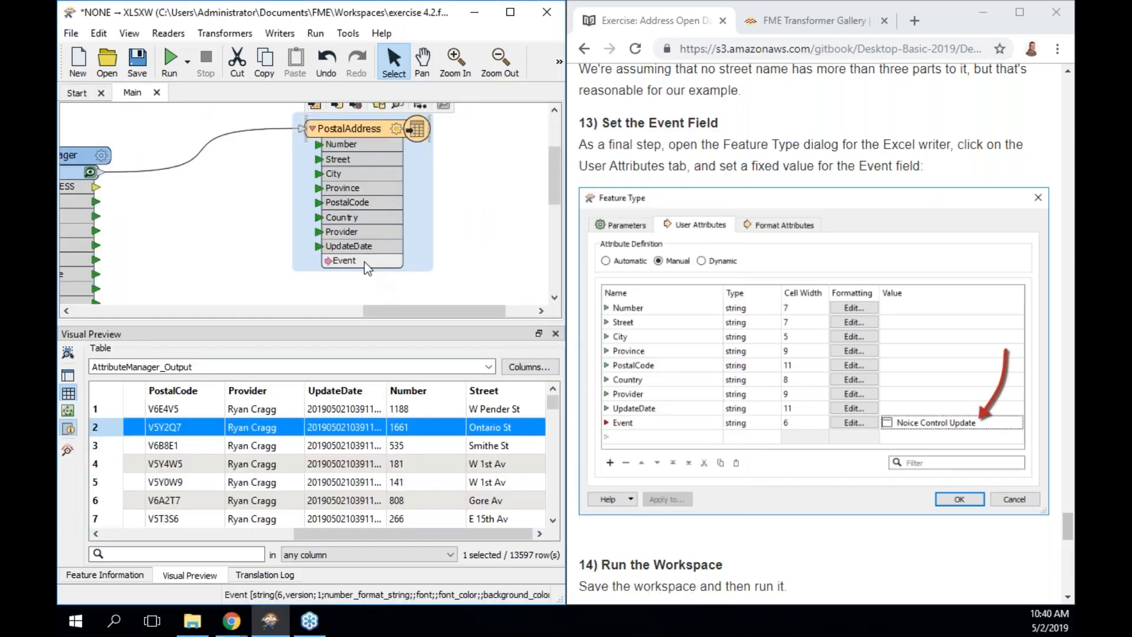
Run through PostalAddress, verify 13,597 rows with Event 'Noise Control Update', and save.
{"action": "mouse_move", "coordinate": [368, 269]}
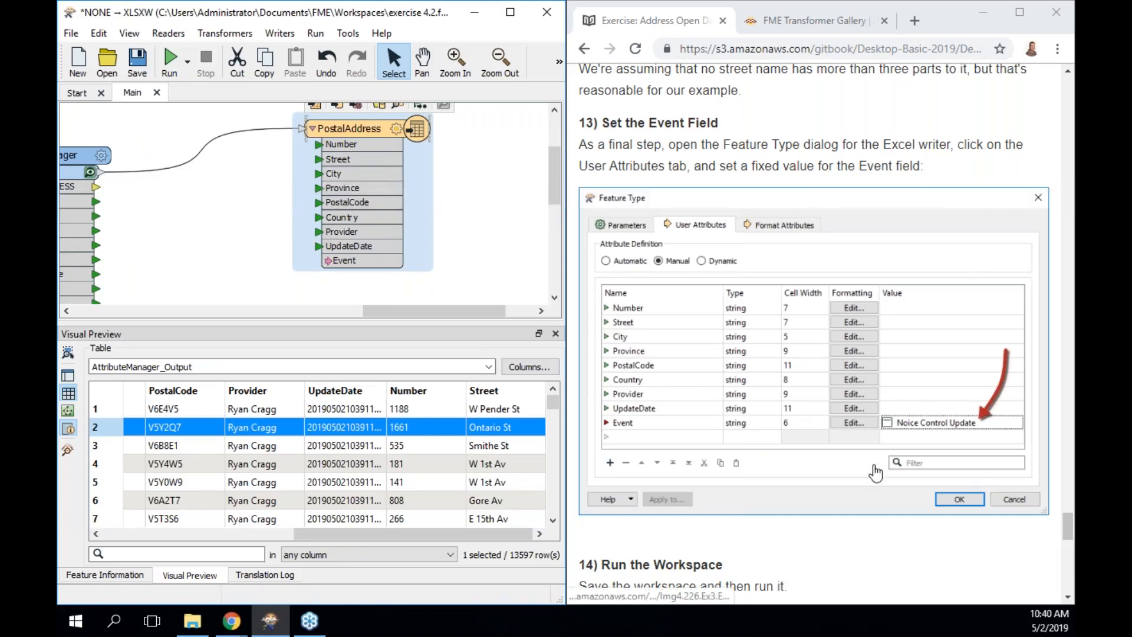
{"action": "scroll", "coordinate": [877, 471], "scroll_direction": "down", "scroll_amount": 2}
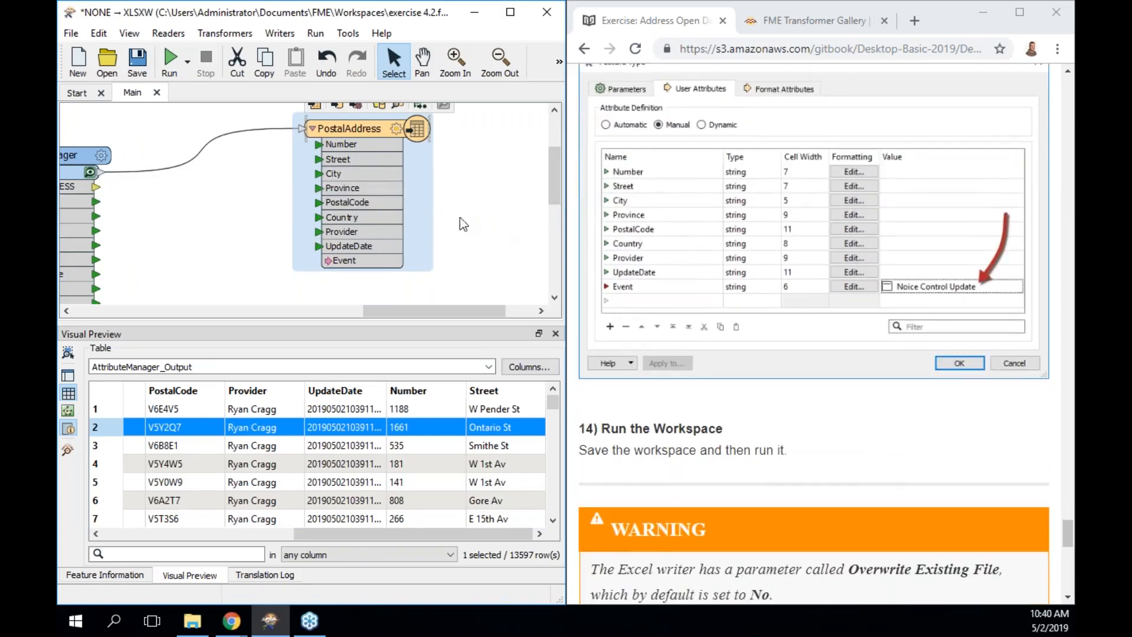
{"action": "scroll", "coordinate": [447, 226], "scroll_direction": "up", "scroll_amount": 1}
{"action": "left_click", "coordinate": [420, 121]}
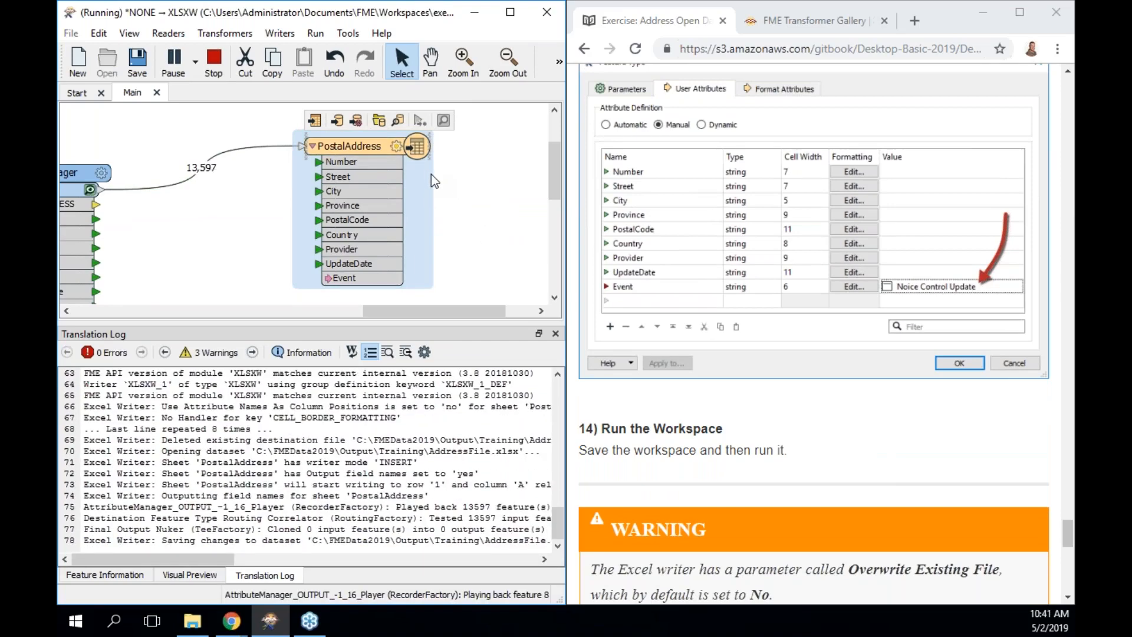
{"action": "left_click", "coordinate": [399, 122]}
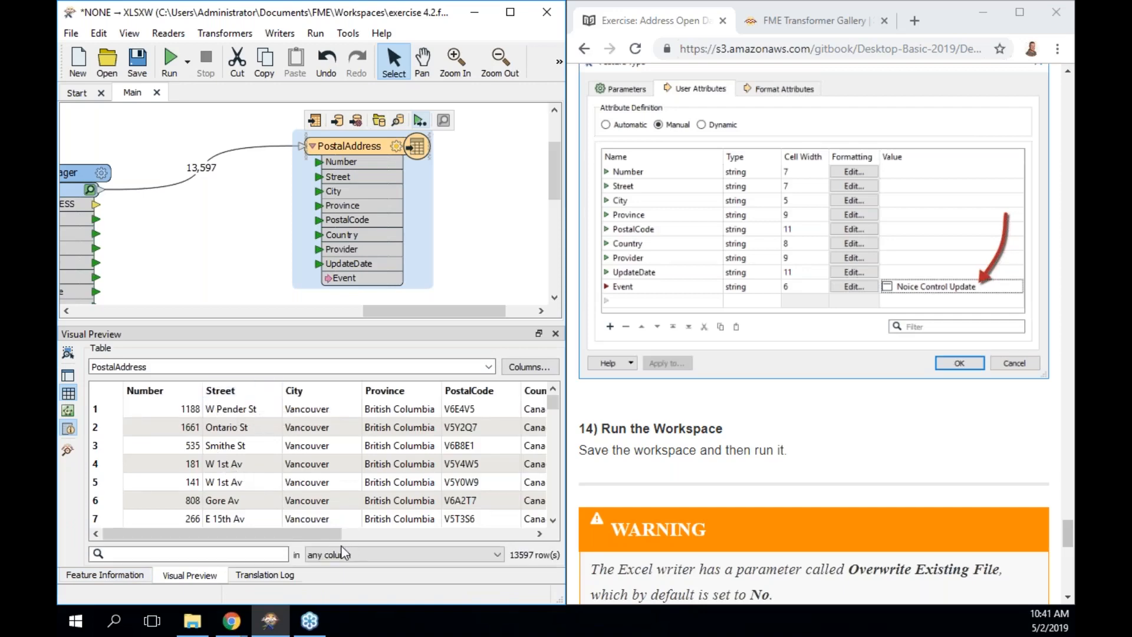
{"action": "left_click_drag", "start_coordinate": [292, 537], "coordinate": [523, 534]}
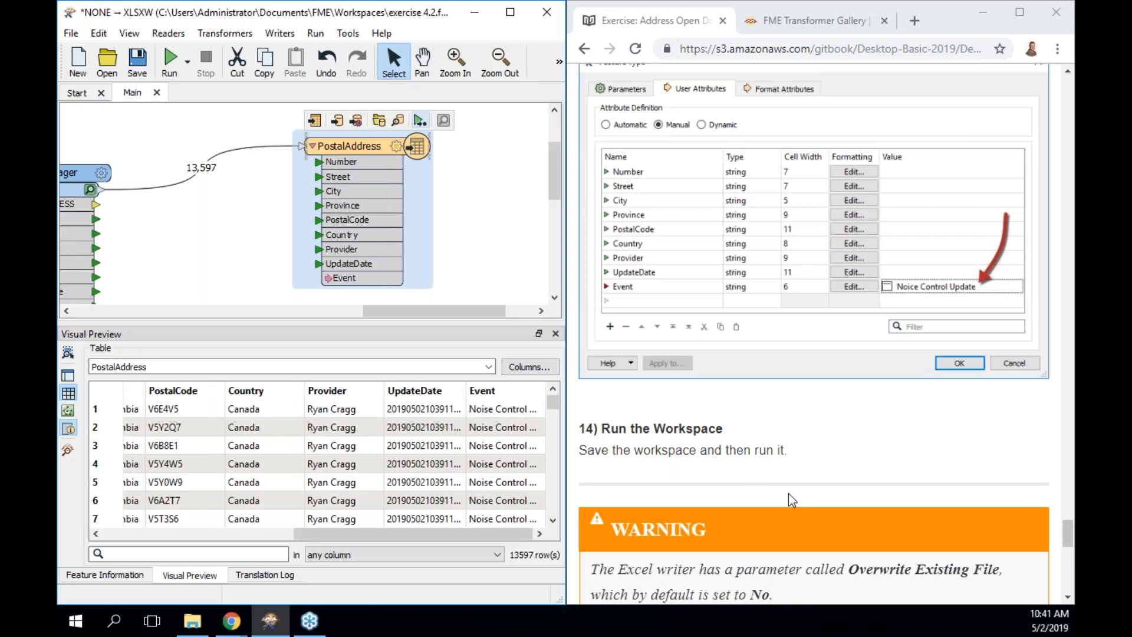
{"action": "scroll", "coordinate": [792, 496], "scroll_direction": "down", "scroll_amount": 5}
{"action": "scroll", "coordinate": [793, 495], "scroll_direction": "down", "scroll_amount": 1}
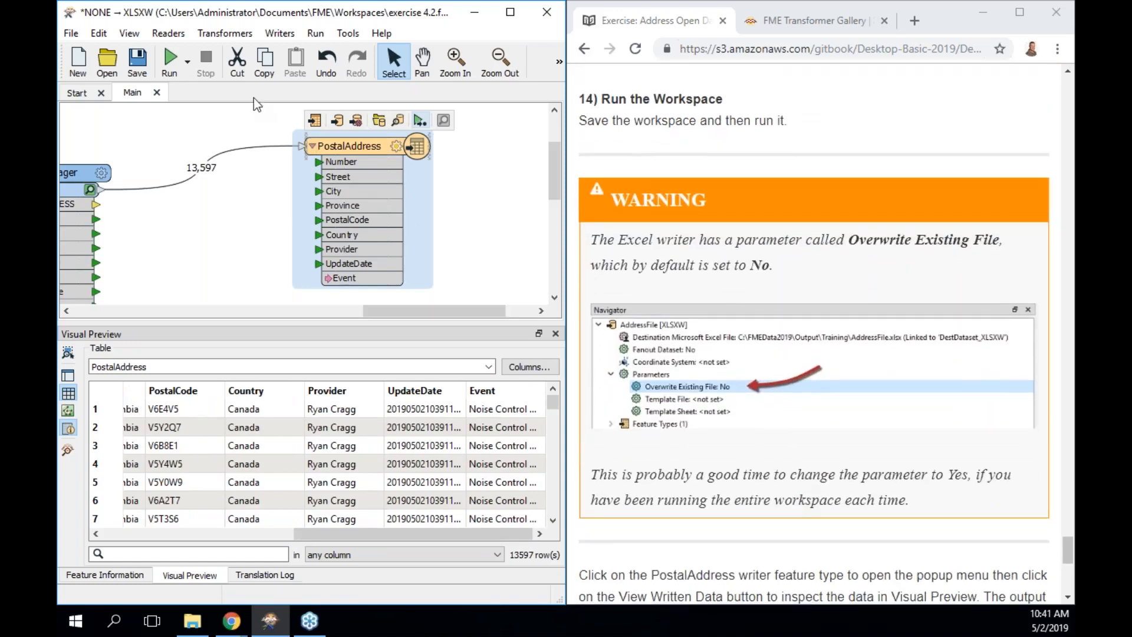
{"action": "key", "text": "ctrl+s"}
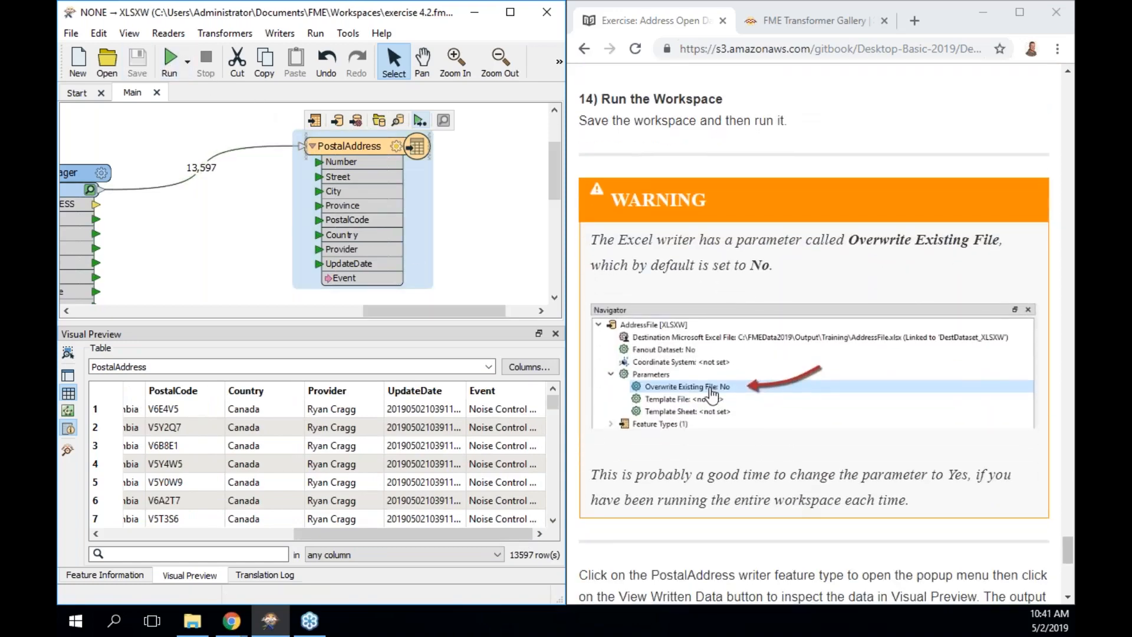
{"action": "scroll", "coordinate": [712, 394], "scroll_direction": "down", "scroll_amount": 9}
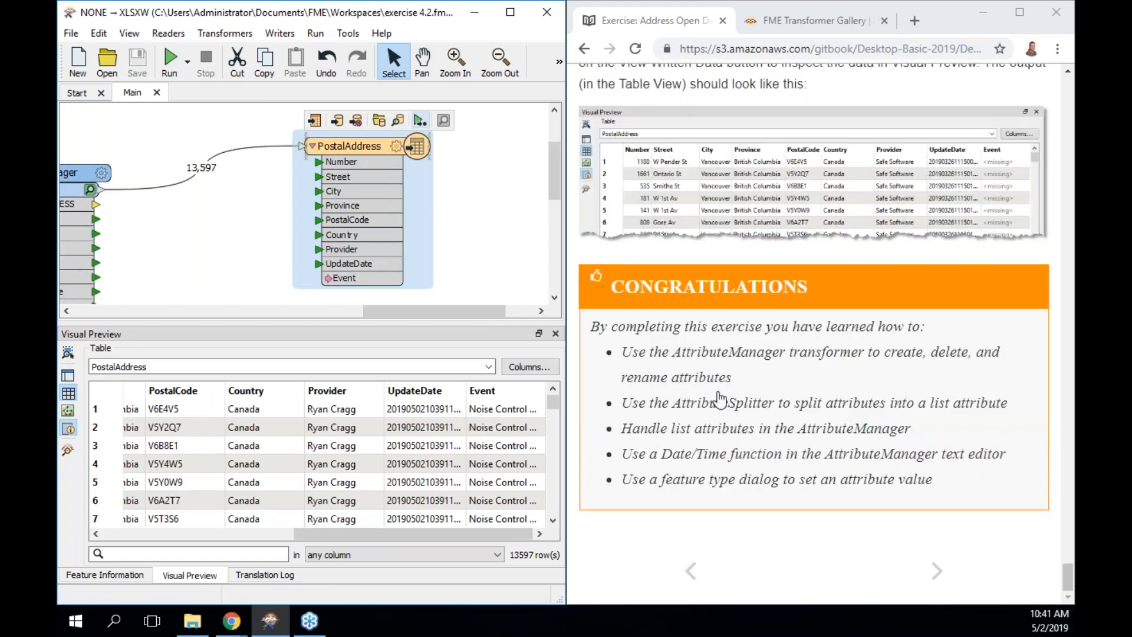
Read through the Conditional Filtering chapter, then advance to 'The Tester and TestFilter Transformers' page.
{"action": "left_click", "coordinate": [937, 570]}
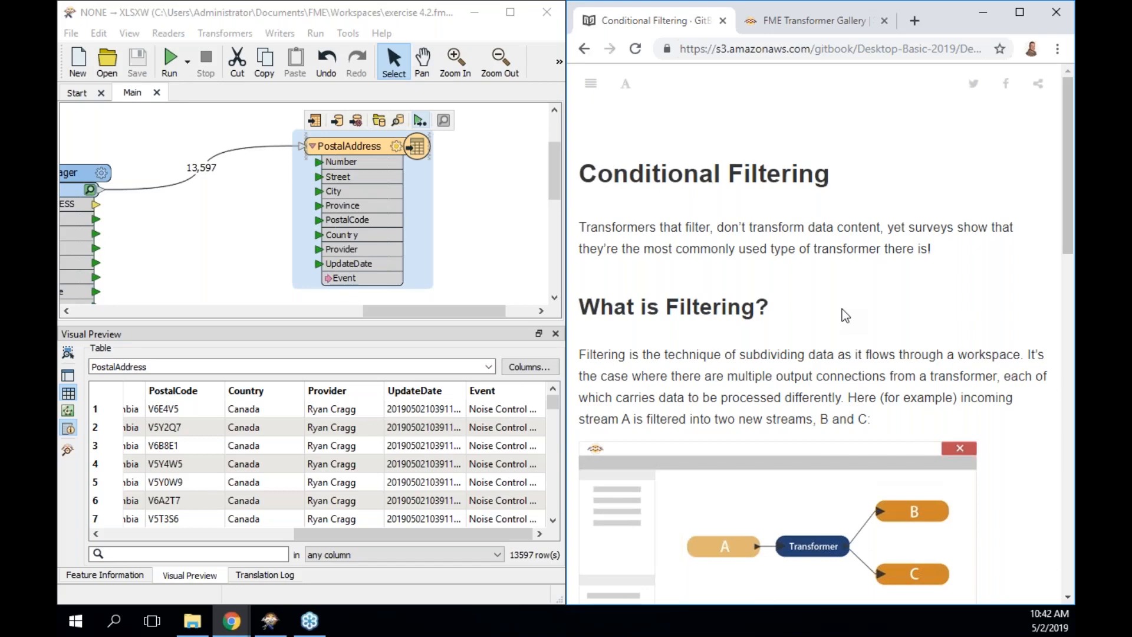
{"action": "scroll", "coordinate": [842, 309], "scroll_direction": "down", "scroll_amount": 6}
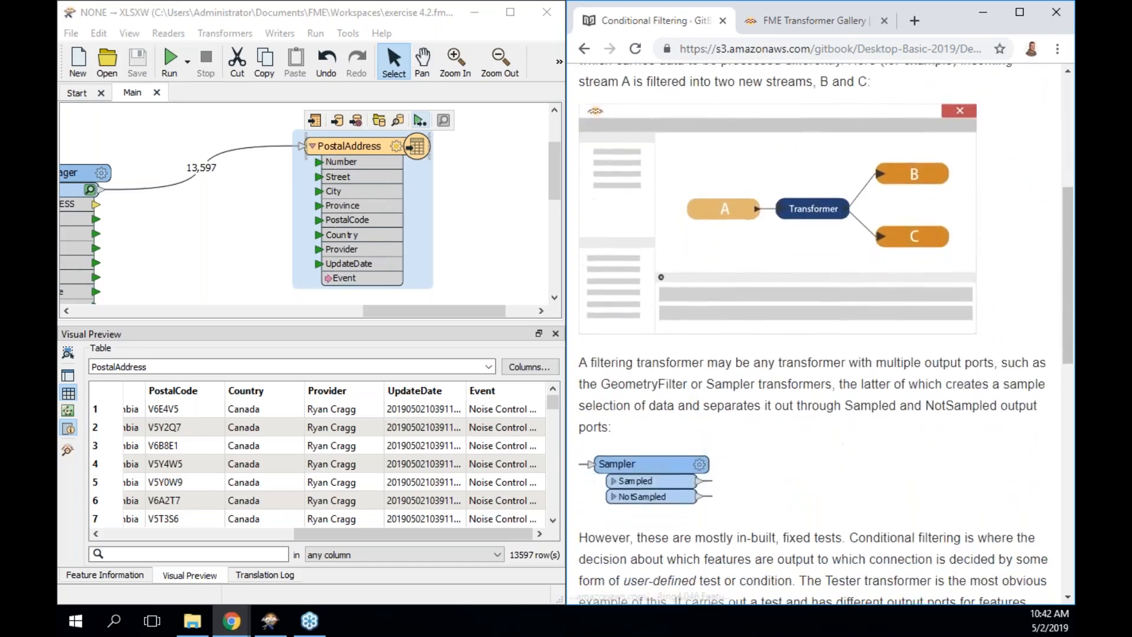
{"action": "scroll", "coordinate": [838, 395], "scroll_direction": "down", "scroll_amount": 6}
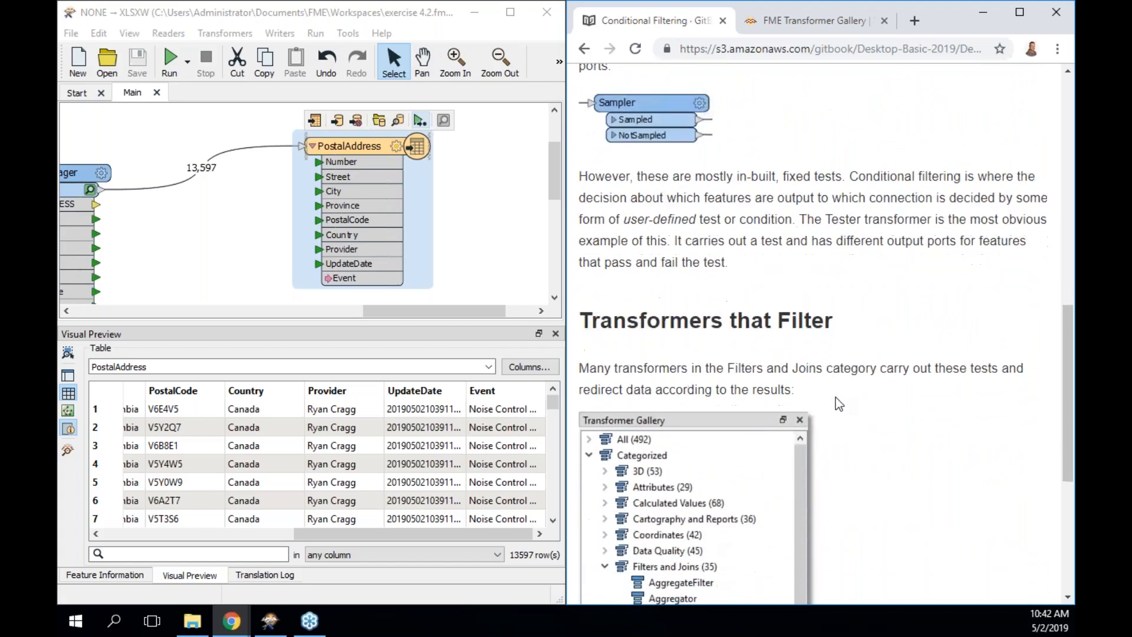
{"action": "scroll", "coordinate": [839, 403], "scroll_direction": "down", "scroll_amount": 4}
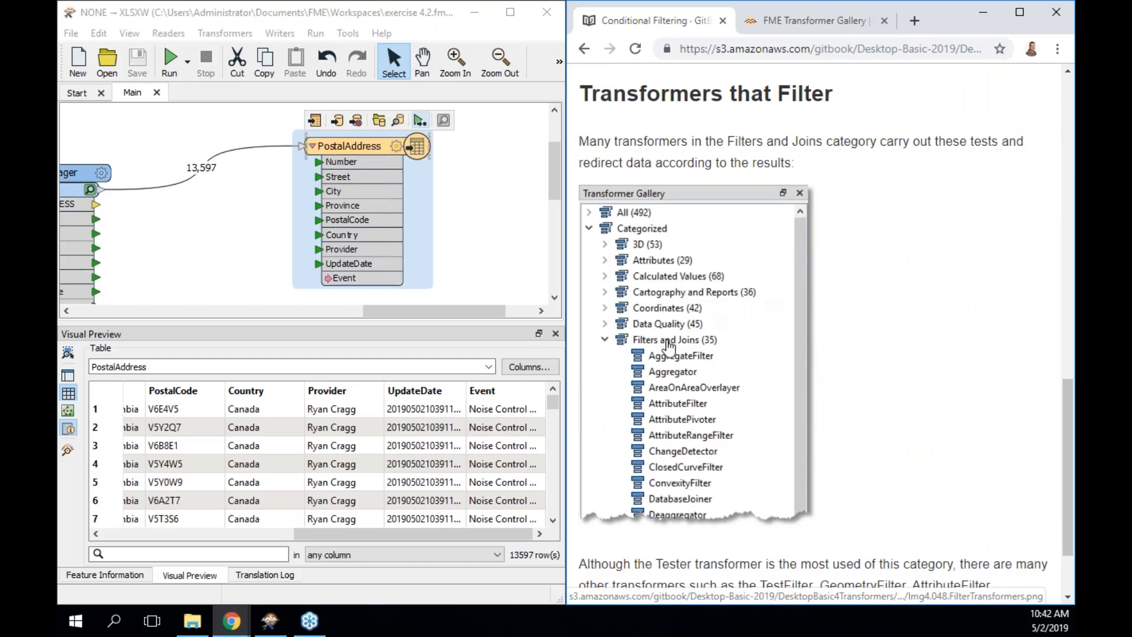
{"action": "scroll", "coordinate": [696, 348], "scroll_direction": "down", "scroll_amount": 2}
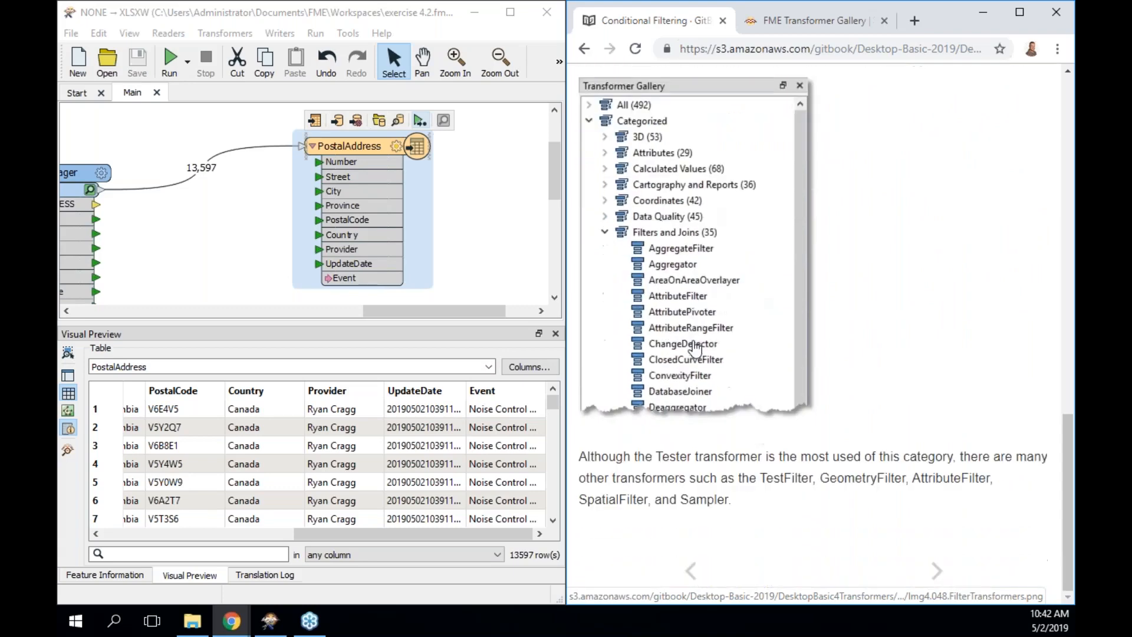
{"action": "left_click", "coordinate": [935, 566]}
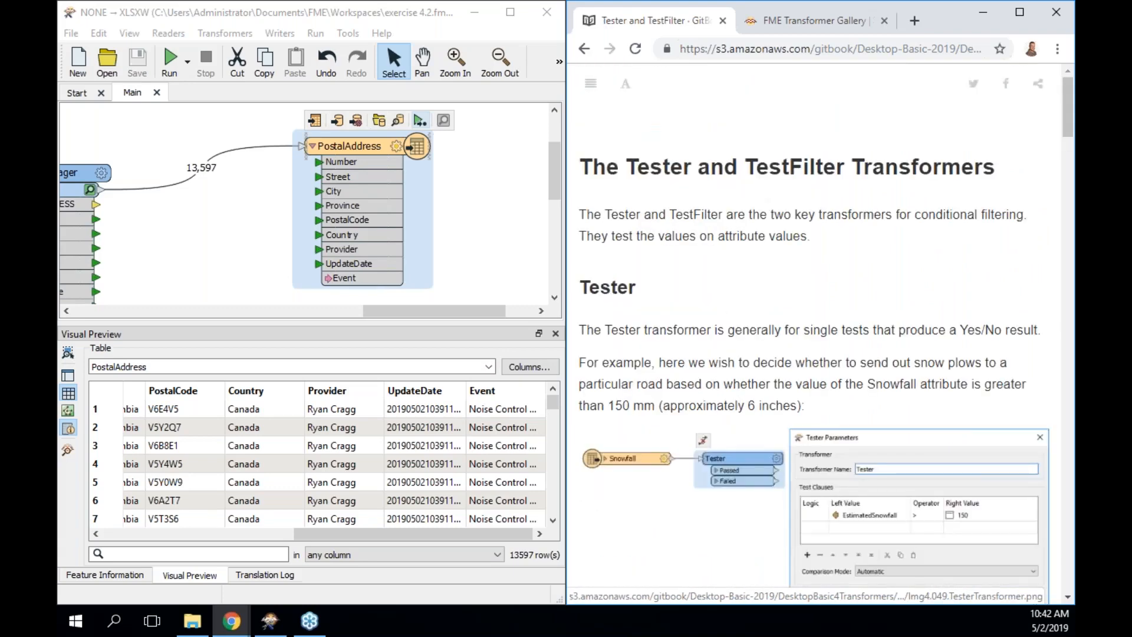
{"action": "scroll", "coordinate": [813, 340], "scroll_direction": "down", "scroll_amount": 2}
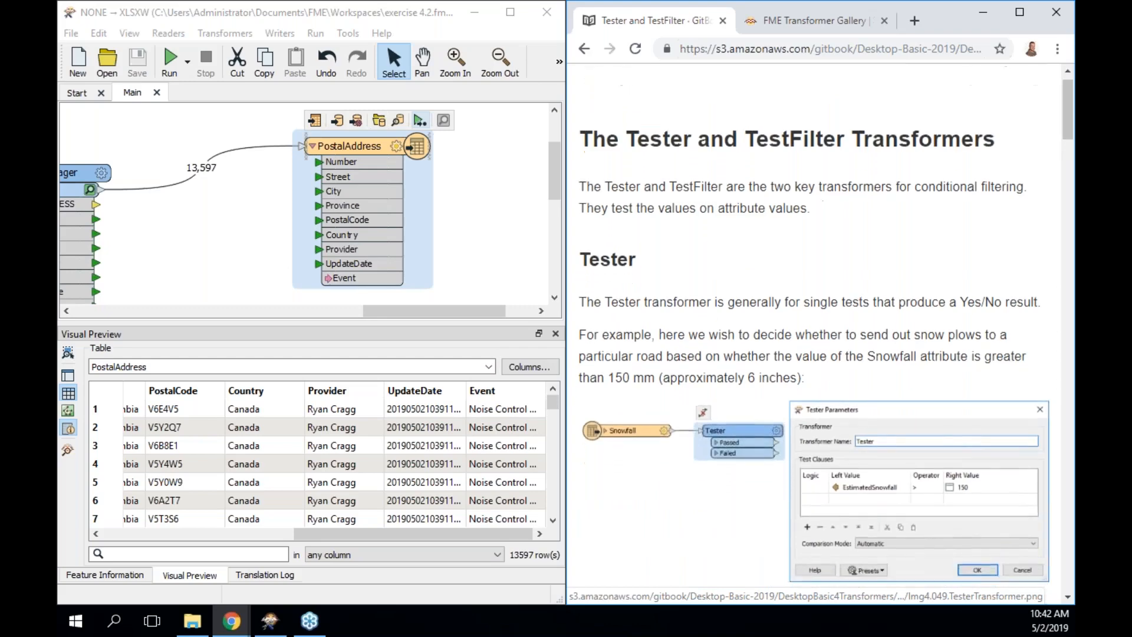
{"action": "scroll", "coordinate": [930, 498], "scroll_direction": "down", "scroll_amount": 1}
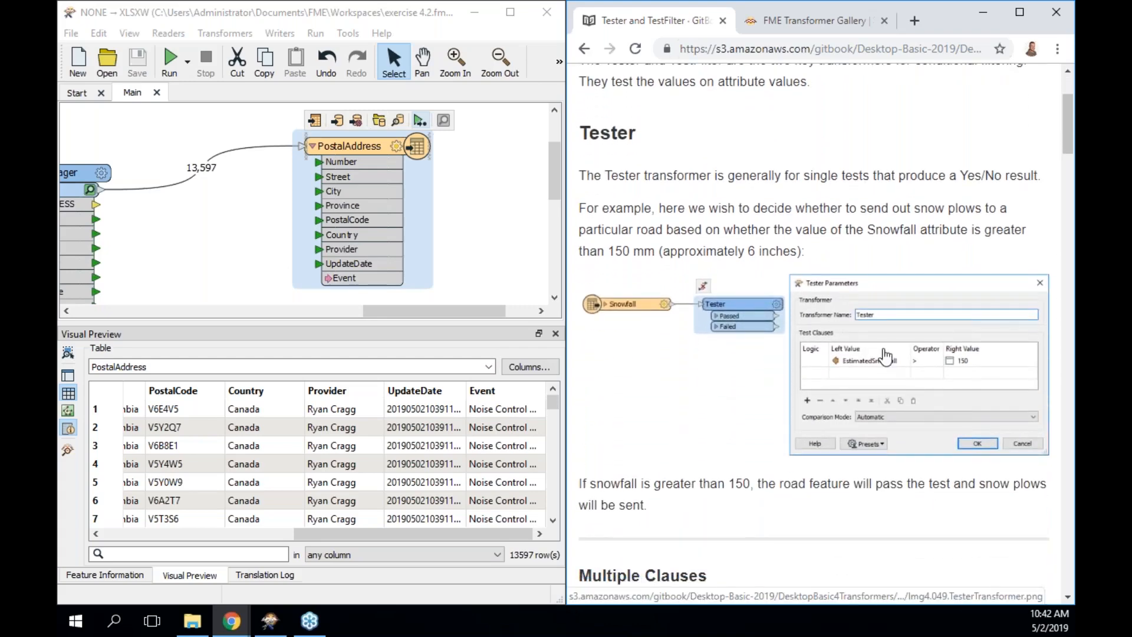
{"action": "scroll", "coordinate": [884, 356], "scroll_direction": "down", "scroll_amount": 2}
{"action": "scroll", "coordinate": [884, 355], "scroll_direction": "down", "scroll_amount": 5}
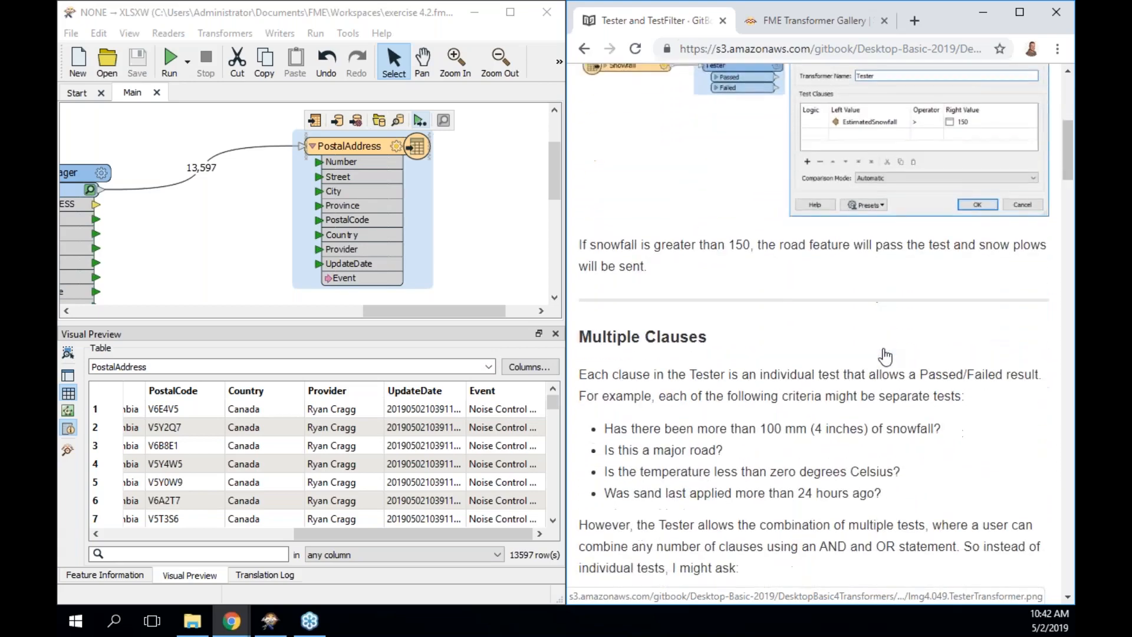
{"action": "scroll", "coordinate": [884, 356], "scroll_direction": "down", "scroll_amount": 1}
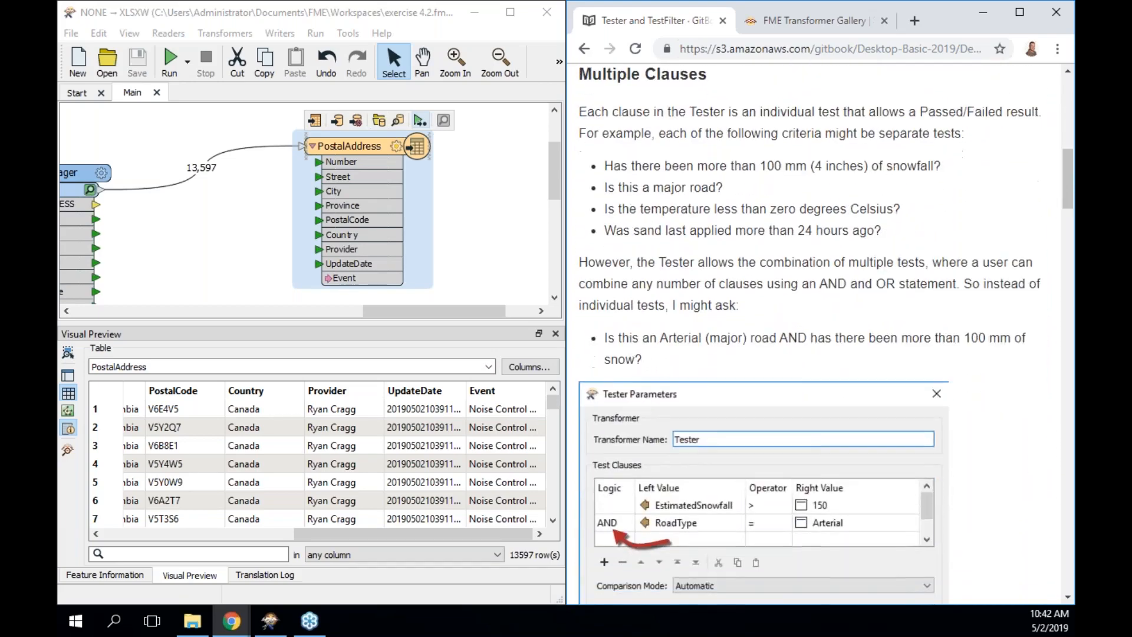
{"action": "scroll", "coordinate": [884, 356], "scroll_direction": "down", "scroll_amount": 2}
{"action": "scroll", "coordinate": [814, 334], "scroll_direction": "up", "scroll_amount": 2}
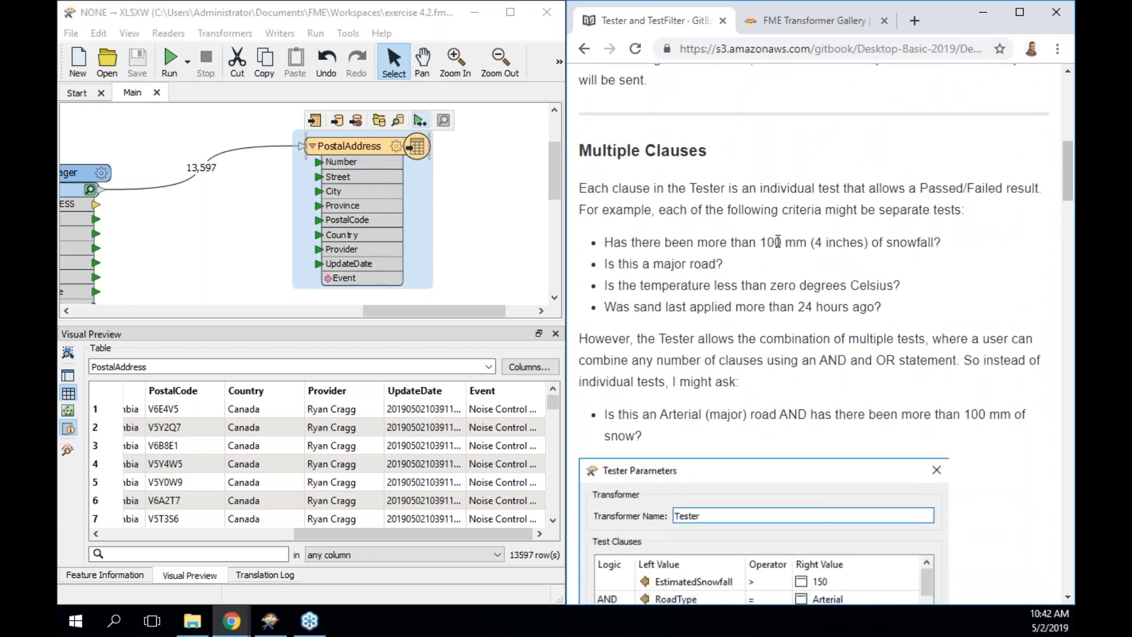
{"action": "scroll", "coordinate": [884, 242], "scroll_direction": "up", "scroll_amount": 5}
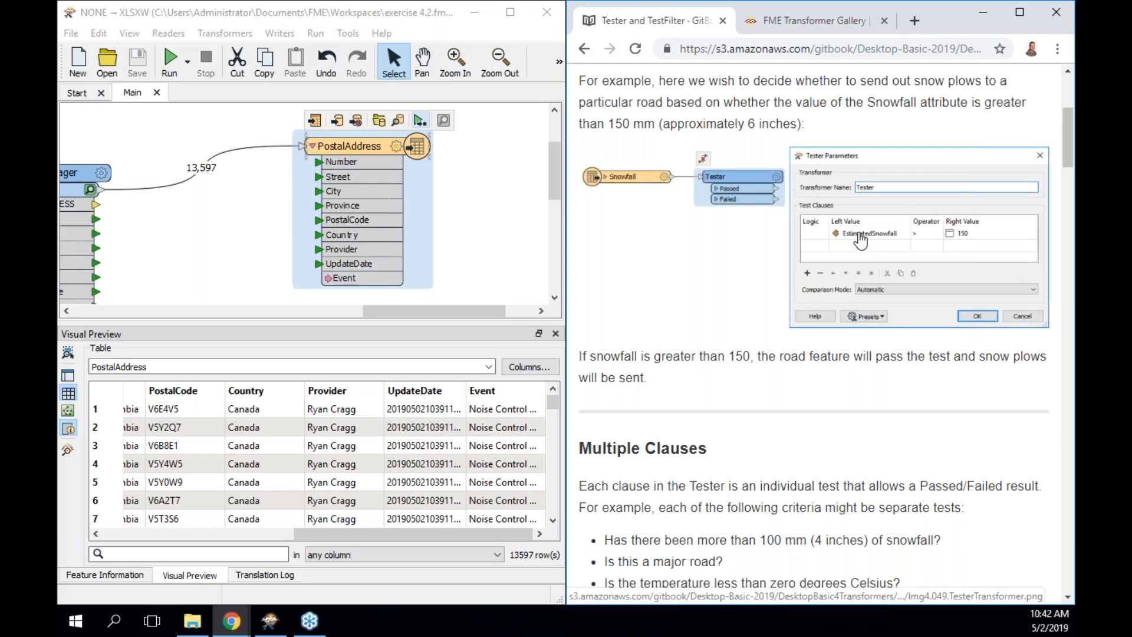
{"action": "scroll", "coordinate": [860, 241], "scroll_direction": "down", "scroll_amount": 8}
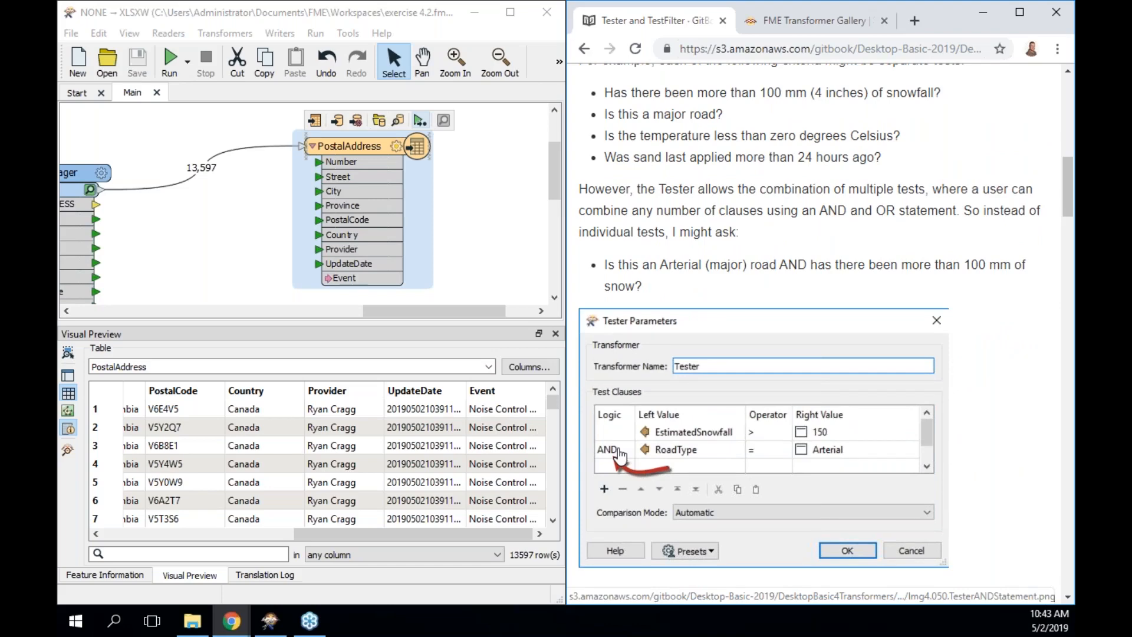
{"action": "scroll", "coordinate": [619, 454], "scroll_direction": "down", "scroll_amount": 7}
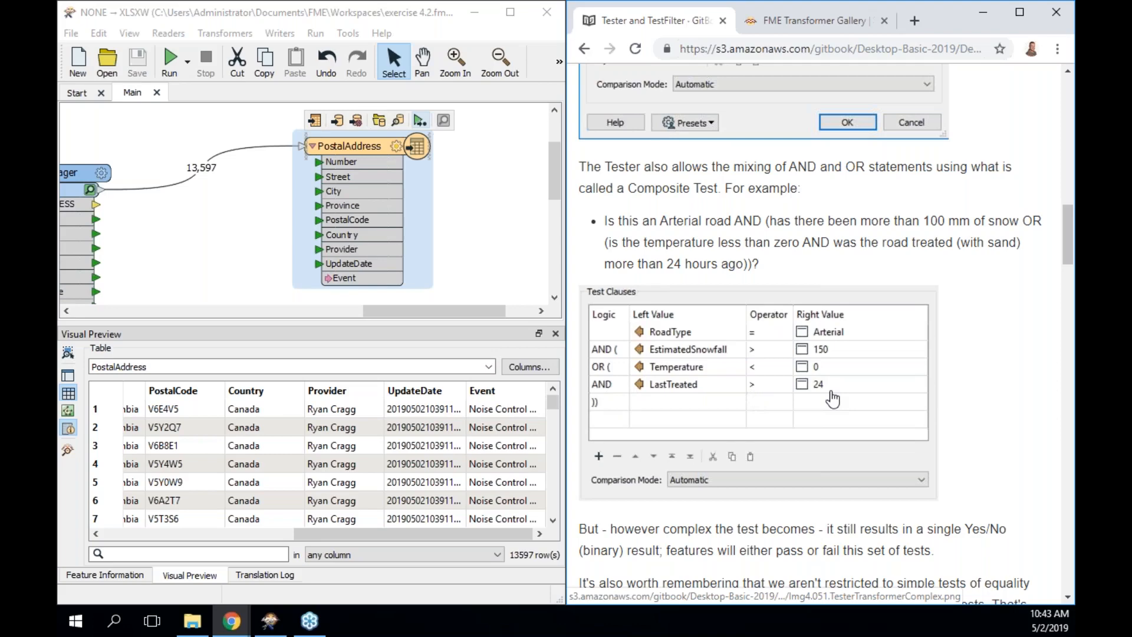
{"action": "scroll", "coordinate": [832, 399], "scroll_direction": "down", "scroll_amount": 3}
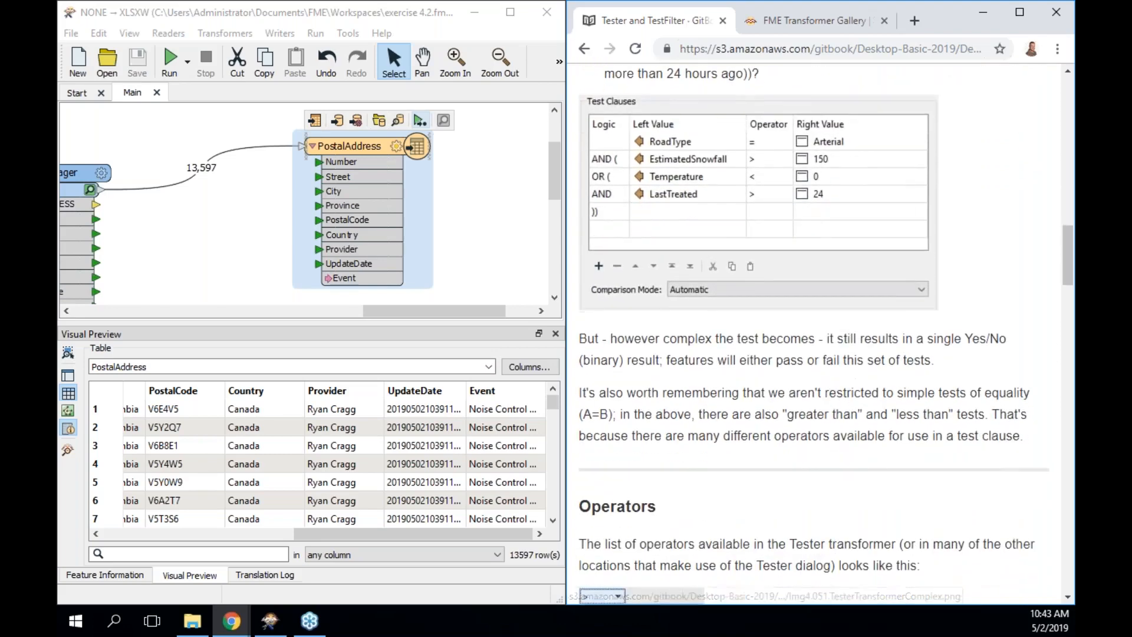
Scroll the Tester and TestFilter page past the Port Definitions example to the FME Lizard tip.
{"action": "scroll", "coordinate": [673, 366], "scroll_direction": "down", "scroll_amount": 5}
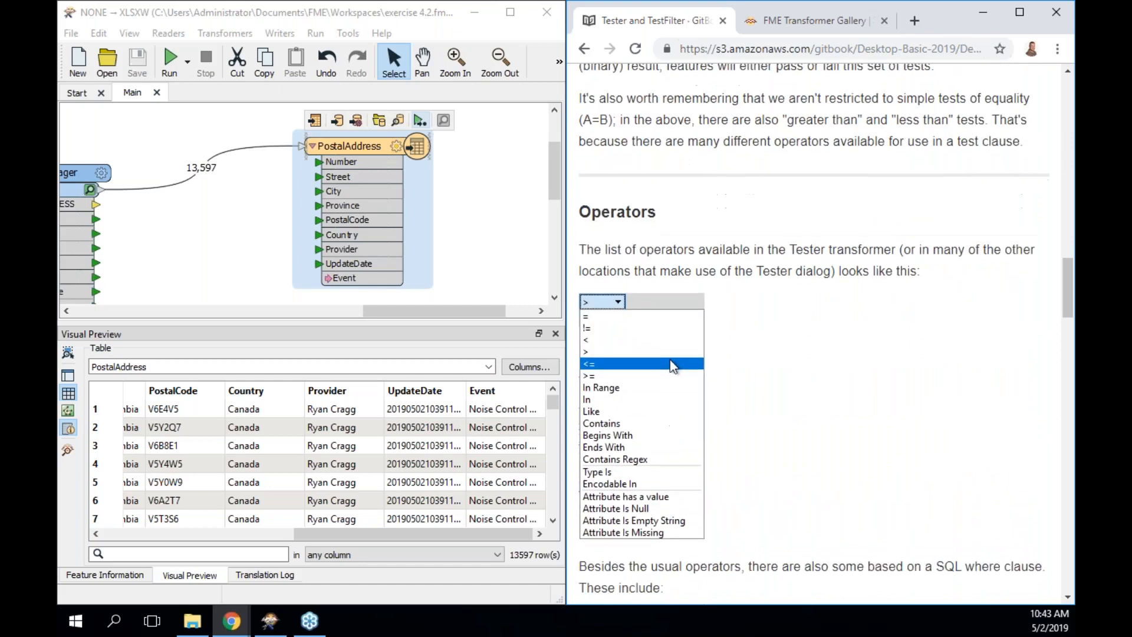
{"action": "scroll", "coordinate": [820, 395], "scroll_direction": "down", "scroll_amount": 2}
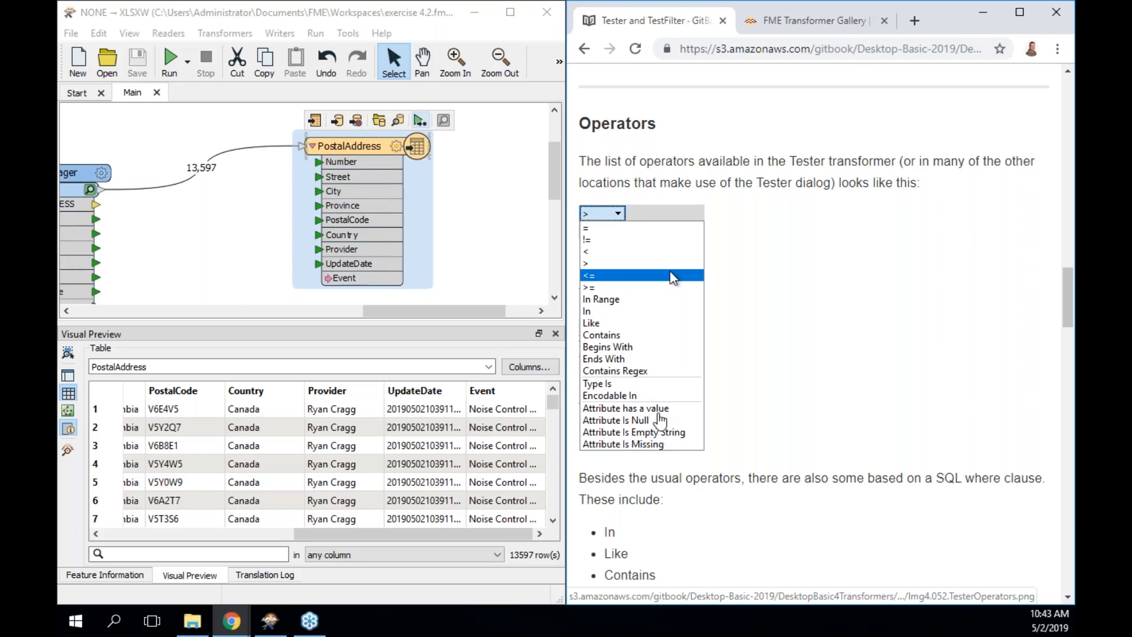
{"action": "scroll", "coordinate": [713, 402], "scroll_direction": "down", "scroll_amount": 1}
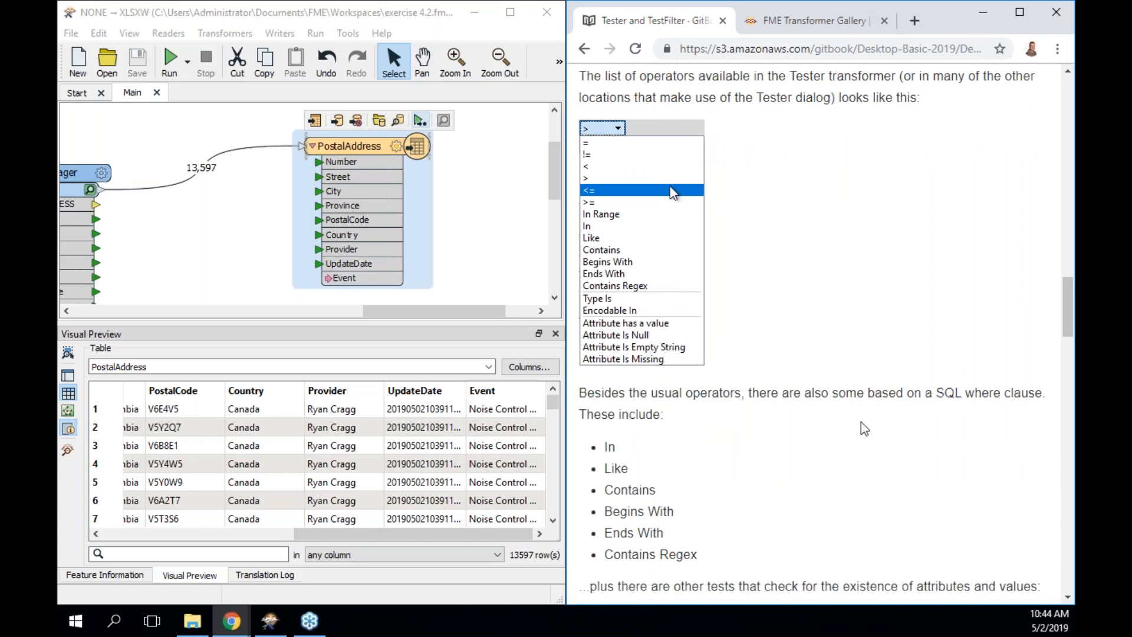
{"action": "scroll", "coordinate": [861, 422], "scroll_direction": "down", "scroll_amount": 4}
{"action": "scroll", "coordinate": [861, 422], "scroll_direction": "down", "scroll_amount": 10}
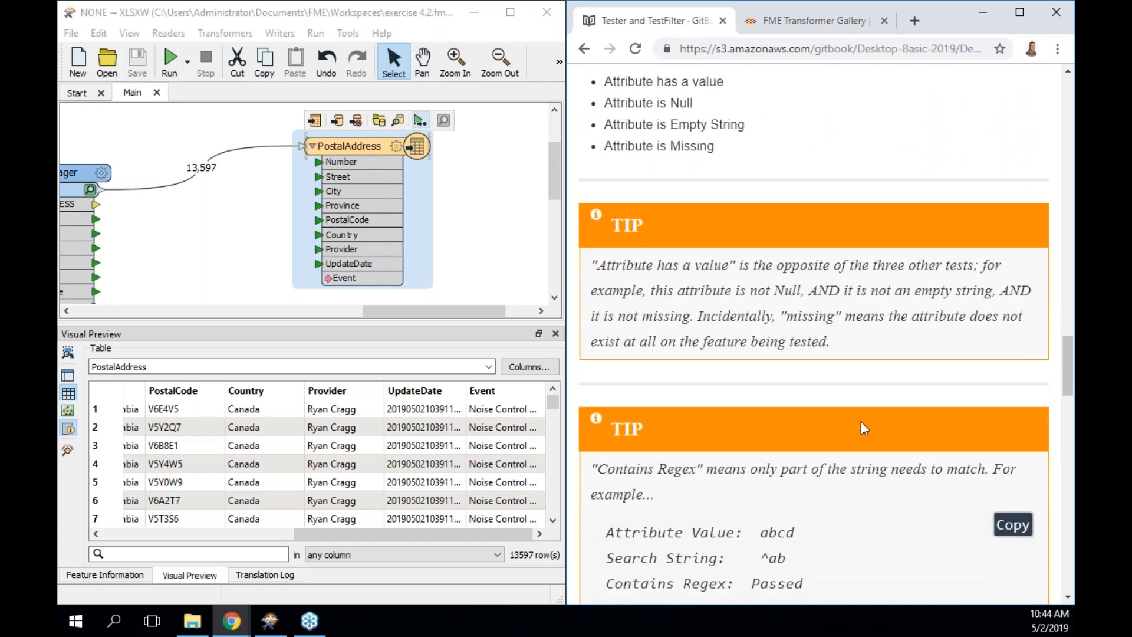
{"action": "scroll", "coordinate": [860, 422], "scroll_direction": "down", "scroll_amount": 3}
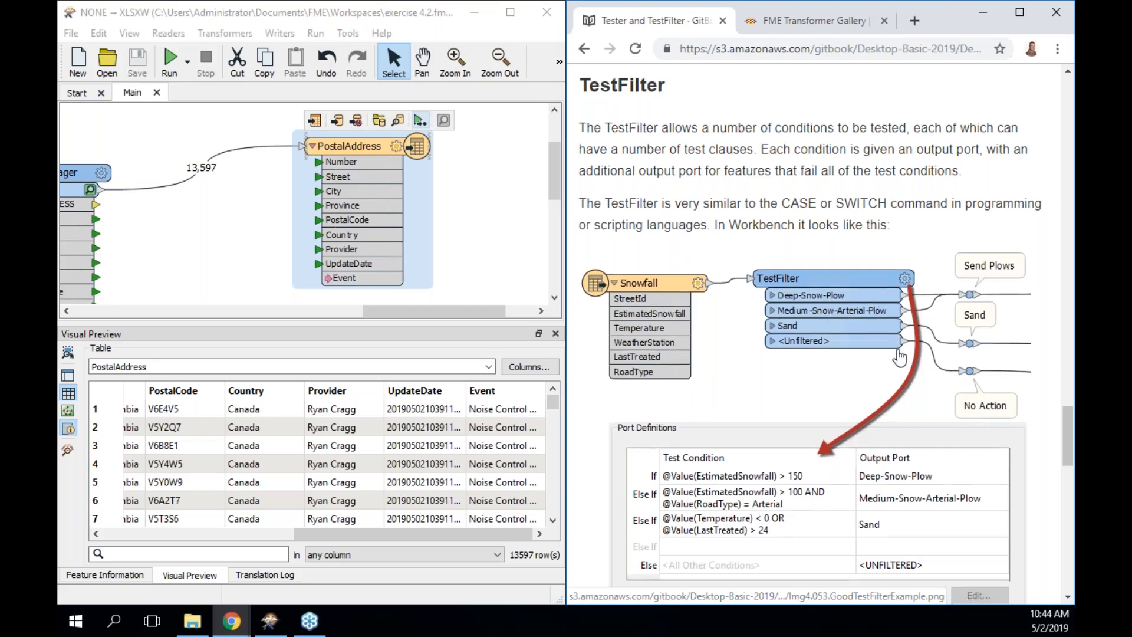
{"action": "scroll", "coordinate": [898, 358], "scroll_direction": "down", "scroll_amount": 1}
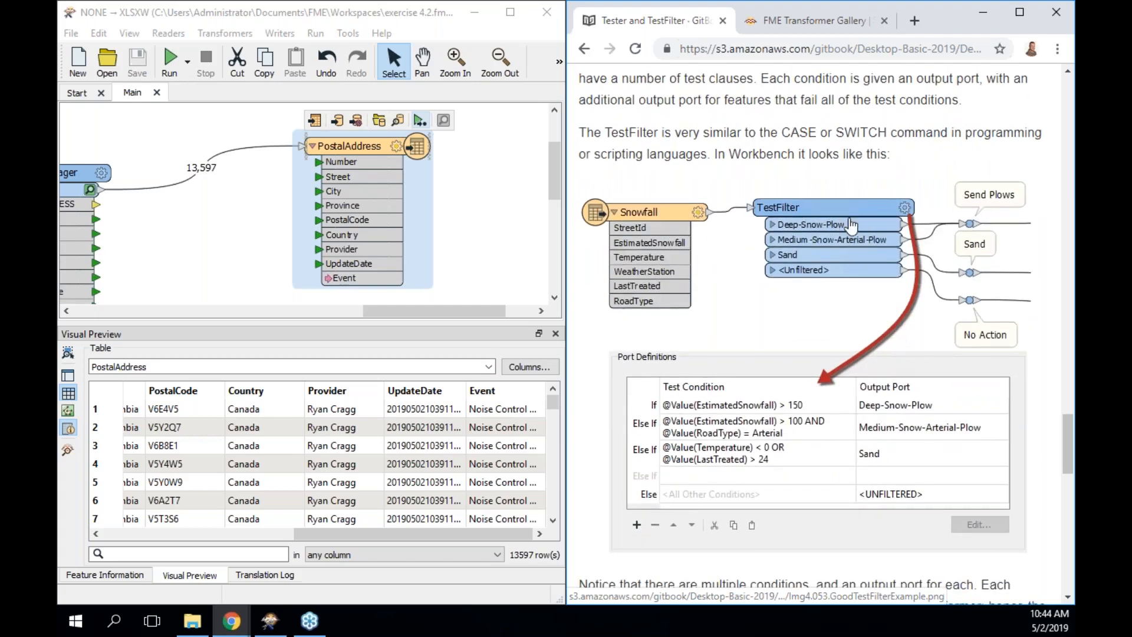
{"action": "scroll", "coordinate": [880, 275], "scroll_direction": "down", "scroll_amount": 4}
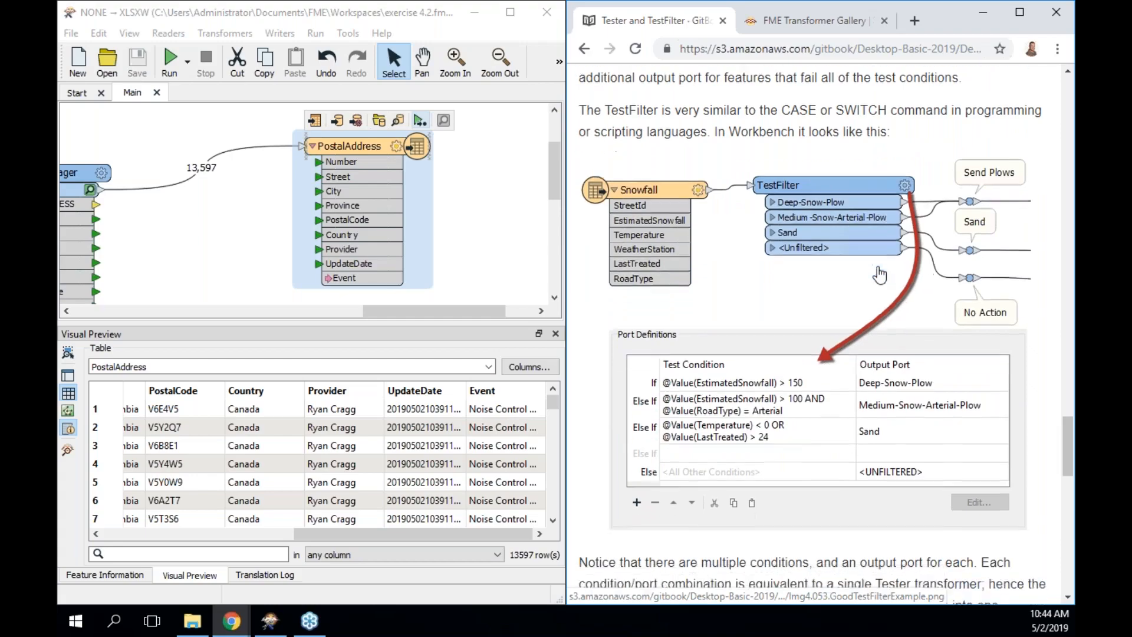
{"action": "scroll", "coordinate": [880, 275], "scroll_direction": "down", "scroll_amount": 12}
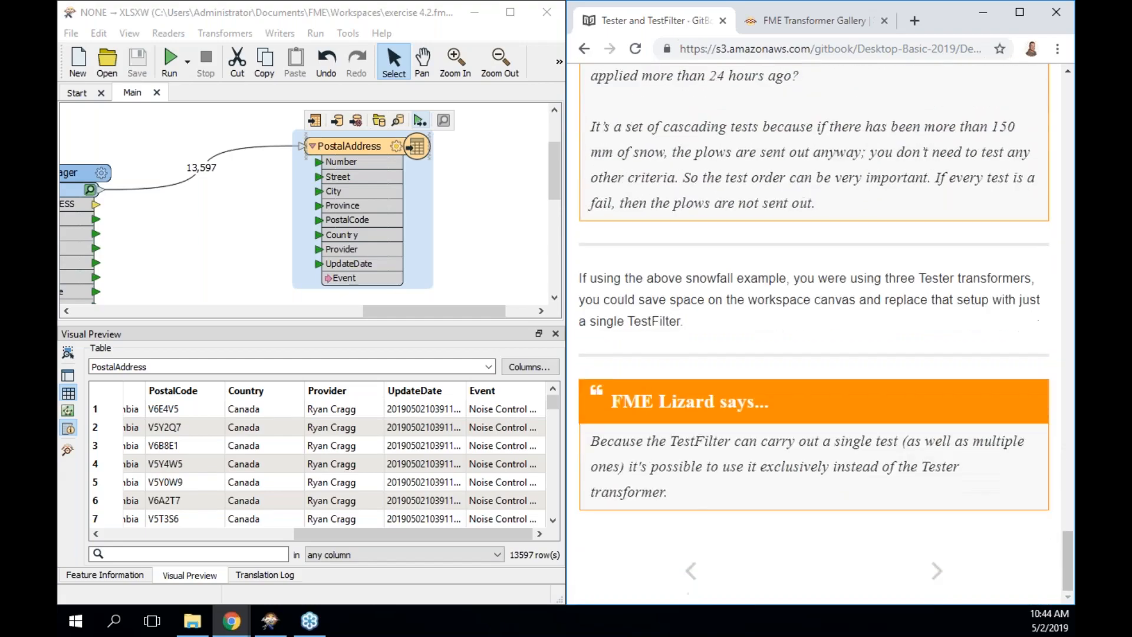
Advance to Other Key Filter Transformers and scroll through the AttributeFilter example to AttributeRangeFilter.
{"action": "left_click", "coordinate": [936, 595]}
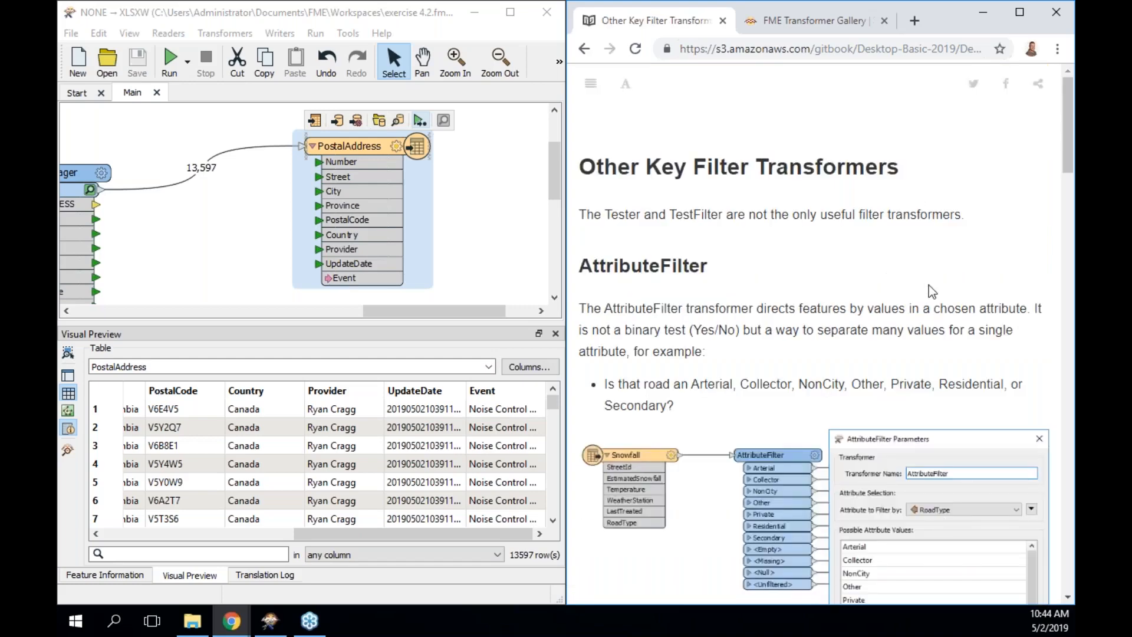
{"action": "scroll", "coordinate": [928, 285], "scroll_direction": "down", "scroll_amount": 3}
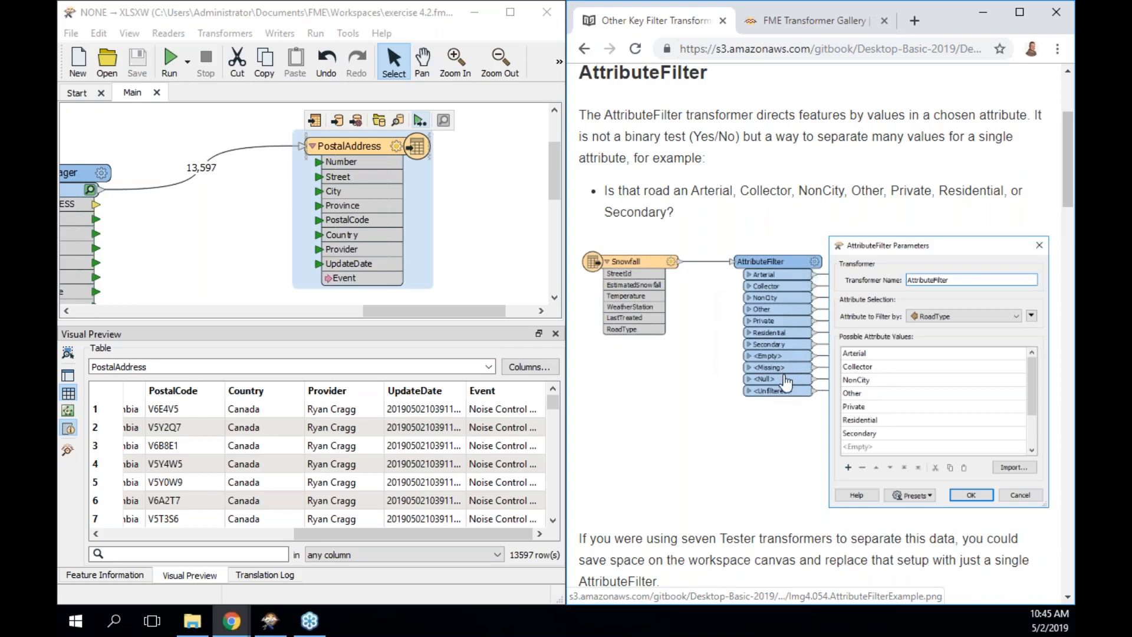
{"action": "scroll", "coordinate": [775, 401], "scroll_direction": "down", "scroll_amount": 8}
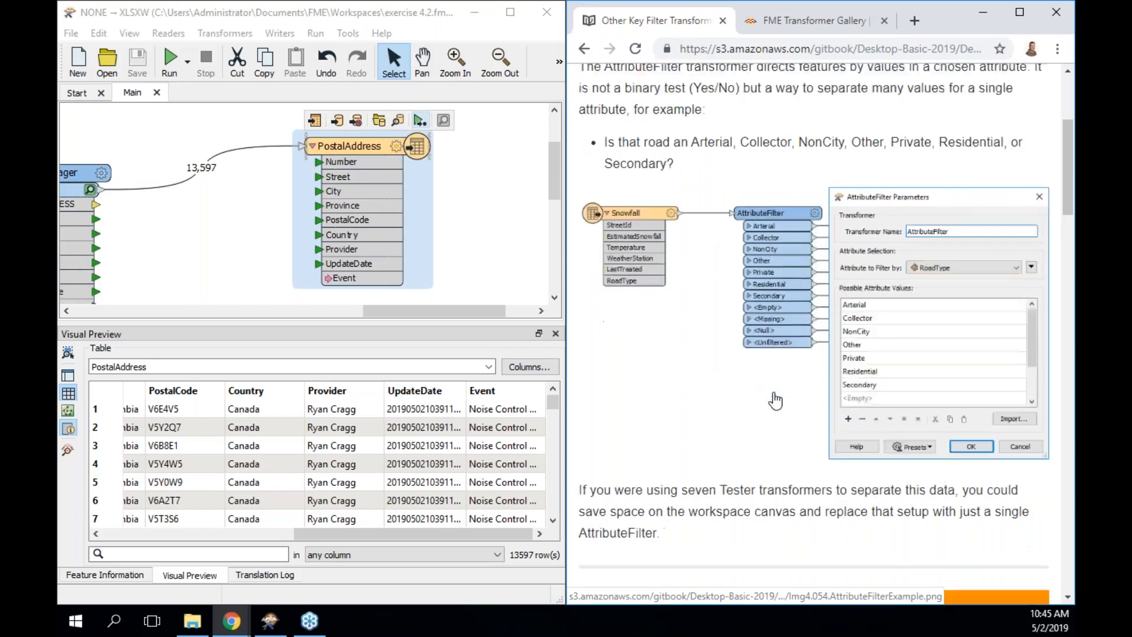
{"action": "scroll", "coordinate": [774, 401], "scroll_direction": "down", "scroll_amount": 9}
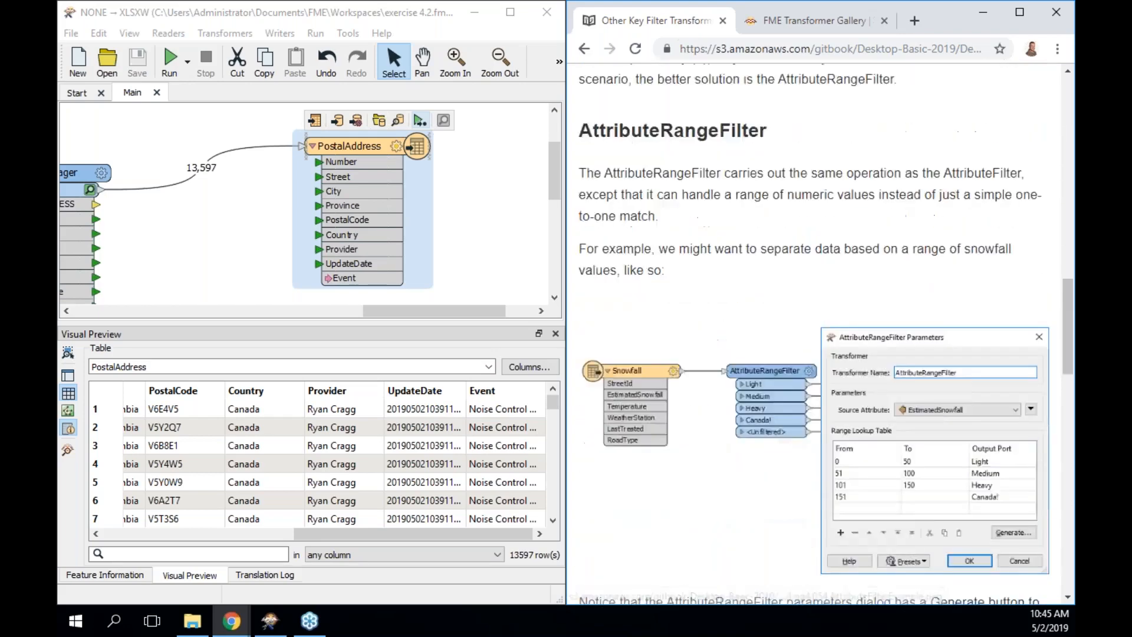
Scroll back and forth through the AttributeRangeFilter section of the manual.
{"action": "scroll", "coordinate": [775, 401], "scroll_direction": "up", "scroll_amount": 1}
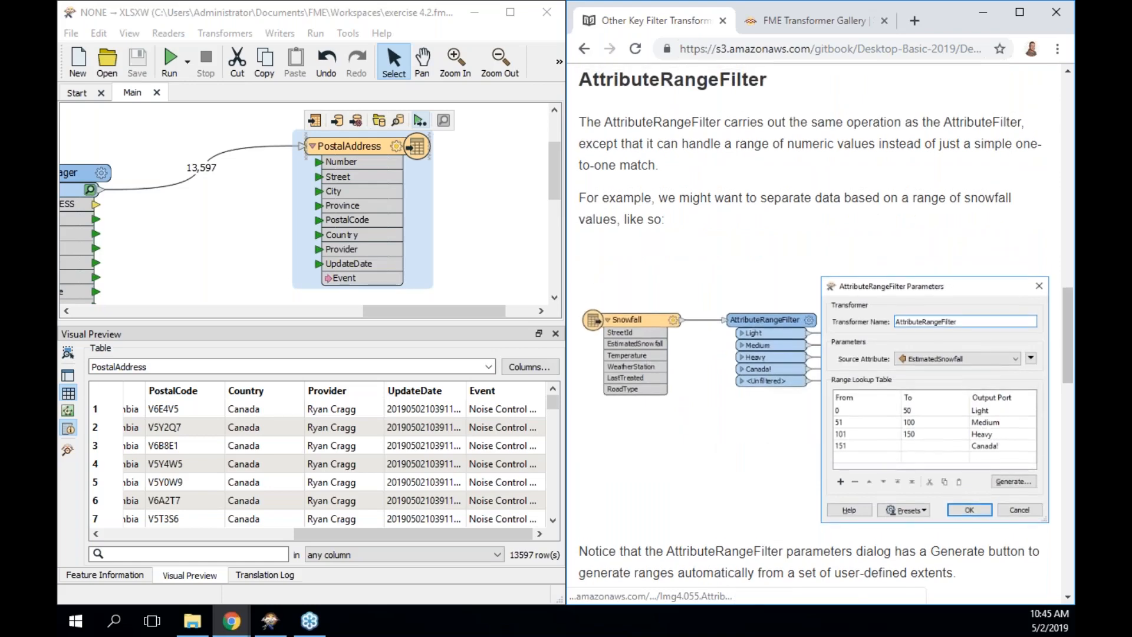
{"action": "scroll", "coordinate": [778, 382], "scroll_direction": "up", "scroll_amount": 15}
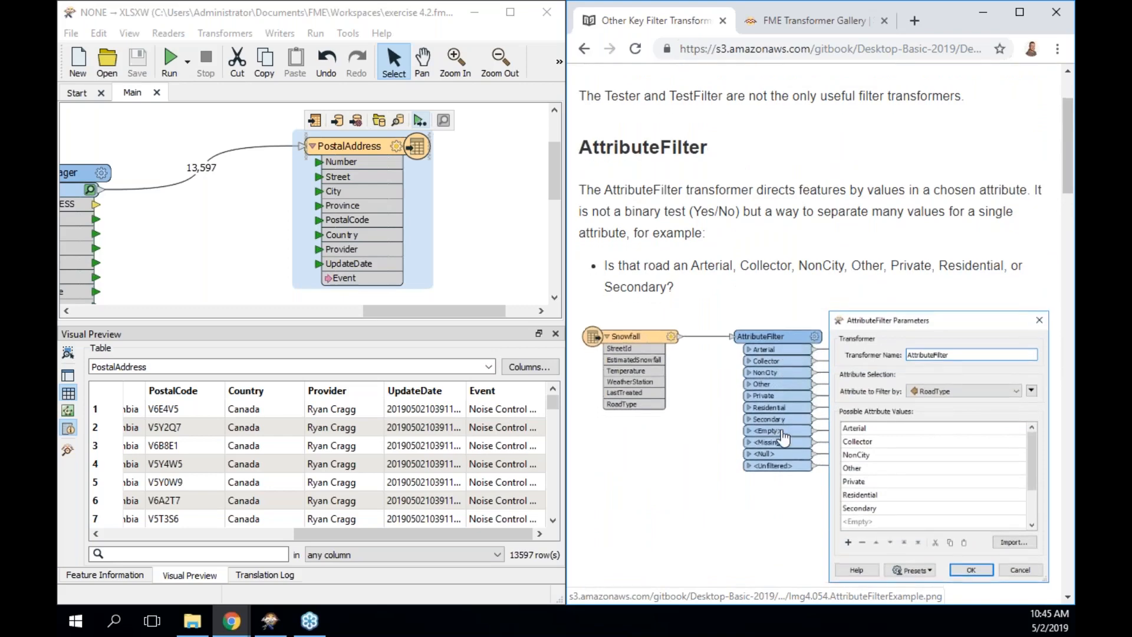
{"action": "scroll", "coordinate": [785, 438], "scroll_direction": "down", "scroll_amount": 10}
{"action": "scroll", "coordinate": [781, 449], "scroll_direction": "down", "scroll_amount": 3}
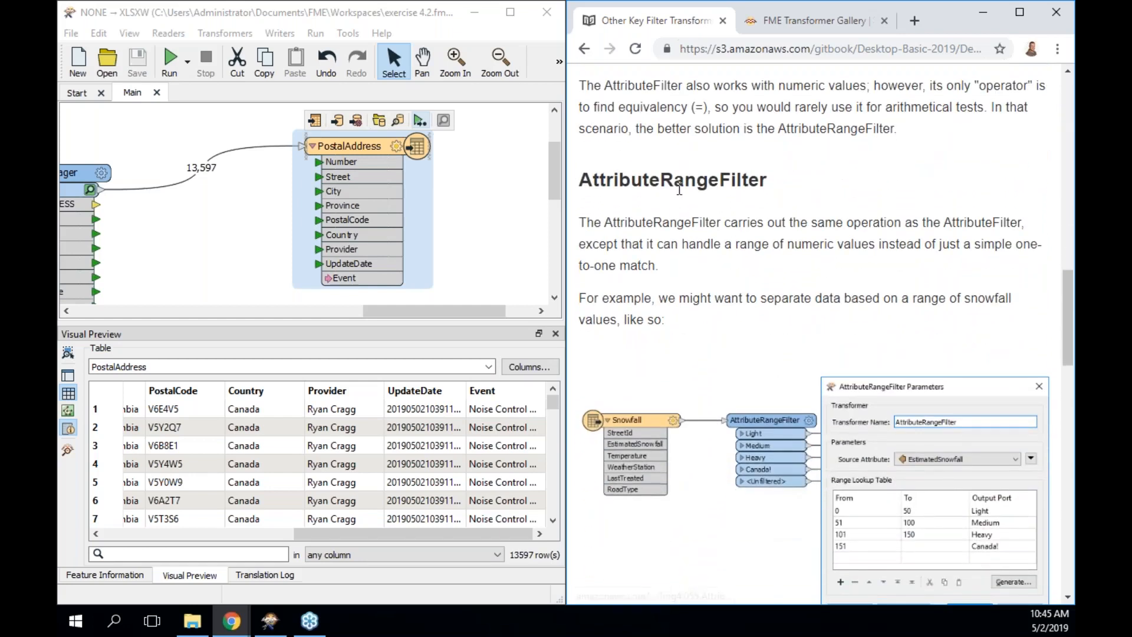
{"action": "scroll", "coordinate": [717, 243], "scroll_direction": "down", "scroll_amount": 1}
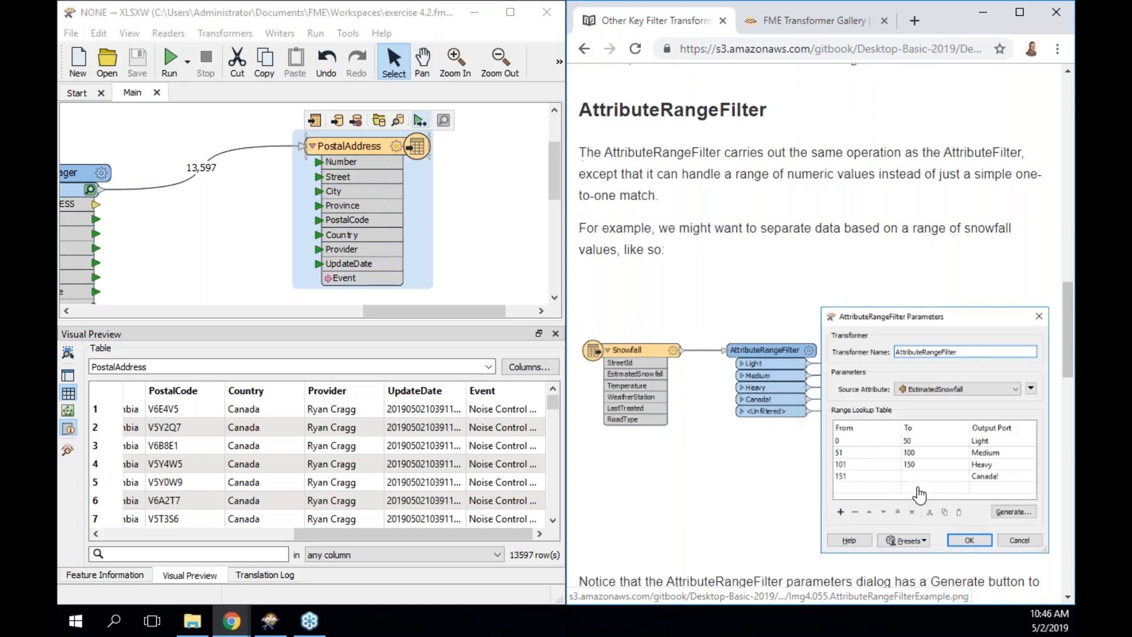
Read the GeometryFilter section and comparison table, then open the Noise Control Laws Project exercise.
{"action": "scroll", "coordinate": [918, 495], "scroll_direction": "down", "scroll_amount": 6}
{"action": "scroll", "coordinate": [919, 495], "scroll_direction": "down", "scroll_amount": 4}
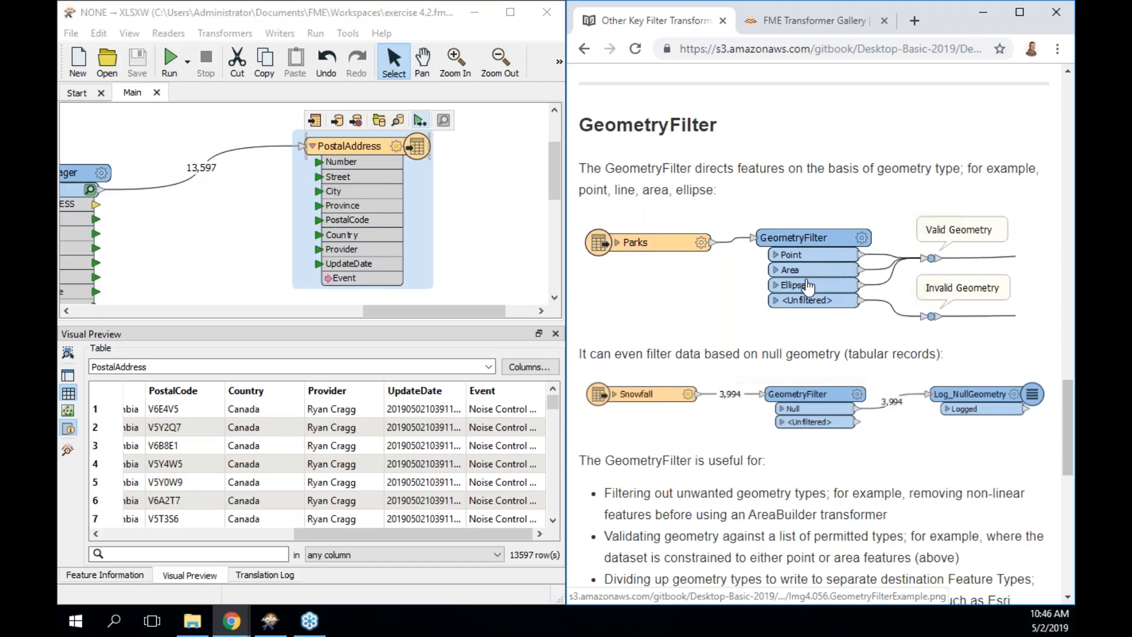
{"action": "scroll", "coordinate": [808, 287], "scroll_direction": "down", "scroll_amount": 4}
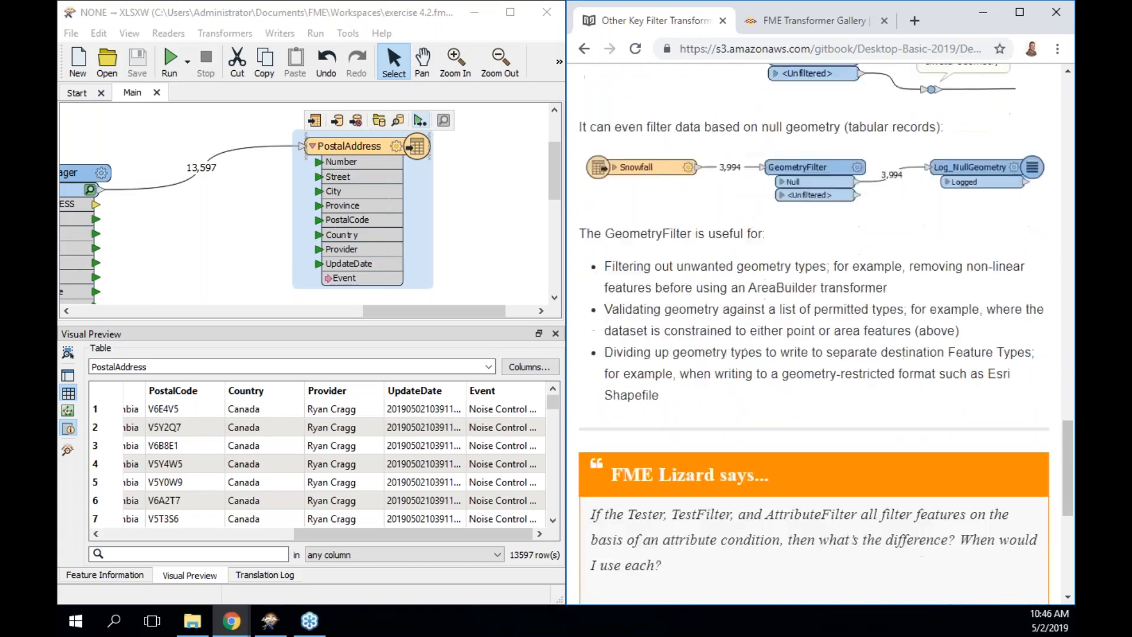
{"action": "scroll", "coordinate": [927, 567], "scroll_direction": "down", "scroll_amount": 7}
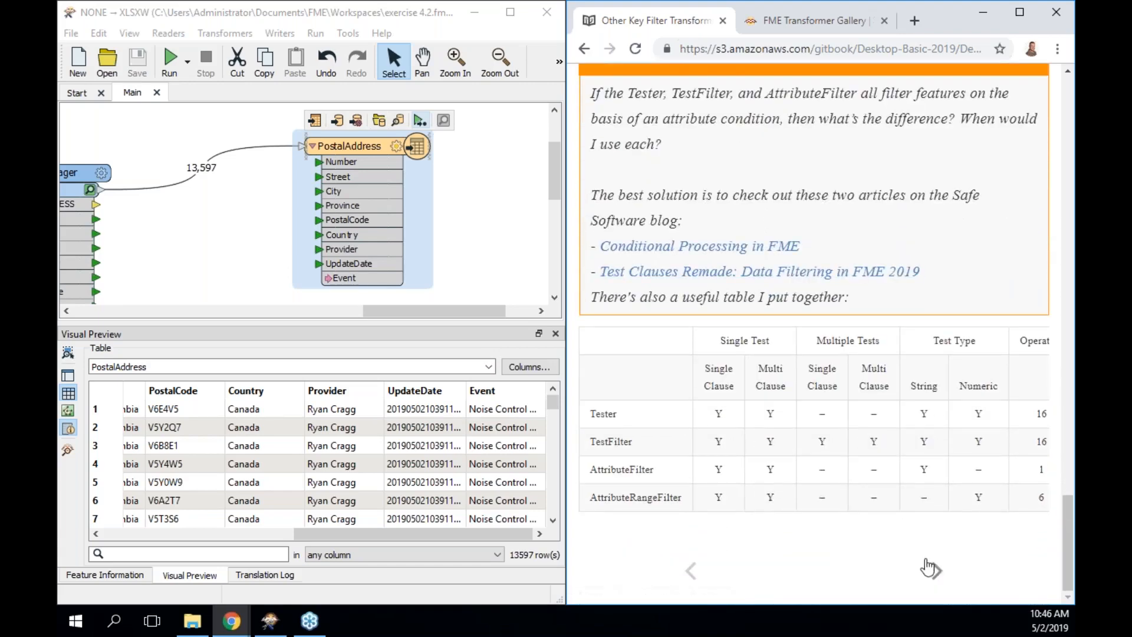
{"action": "left_click", "coordinate": [930, 569]}
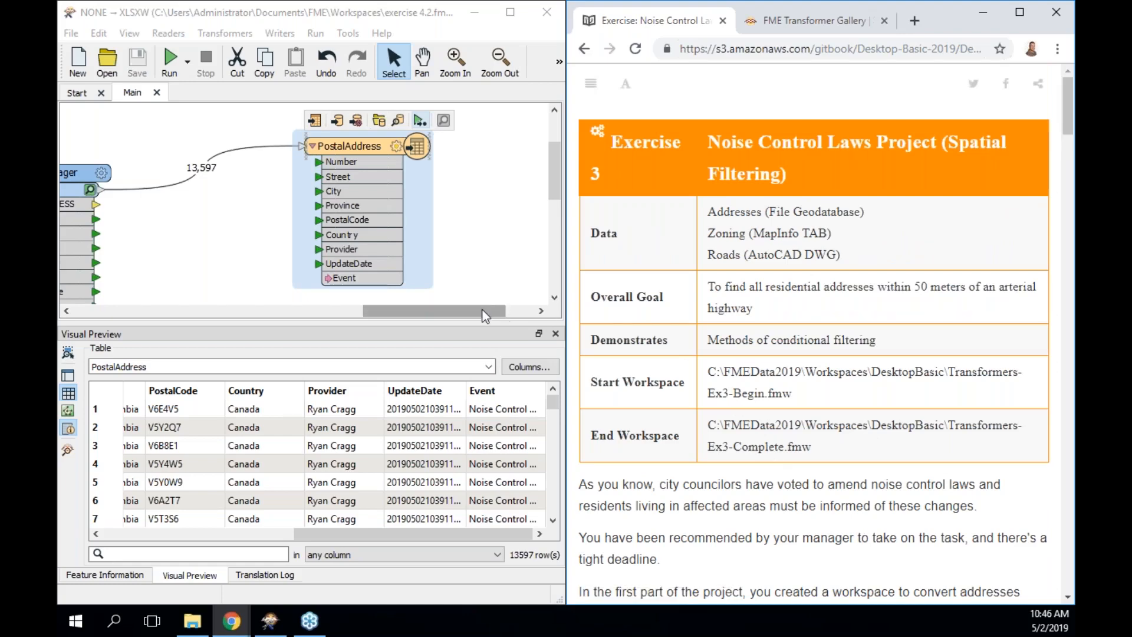
Maximize FME Workbench and zoom out to see the whole workspace.
{"action": "left_click_drag", "start_coordinate": [483, 315], "coordinate": [386, 311]}
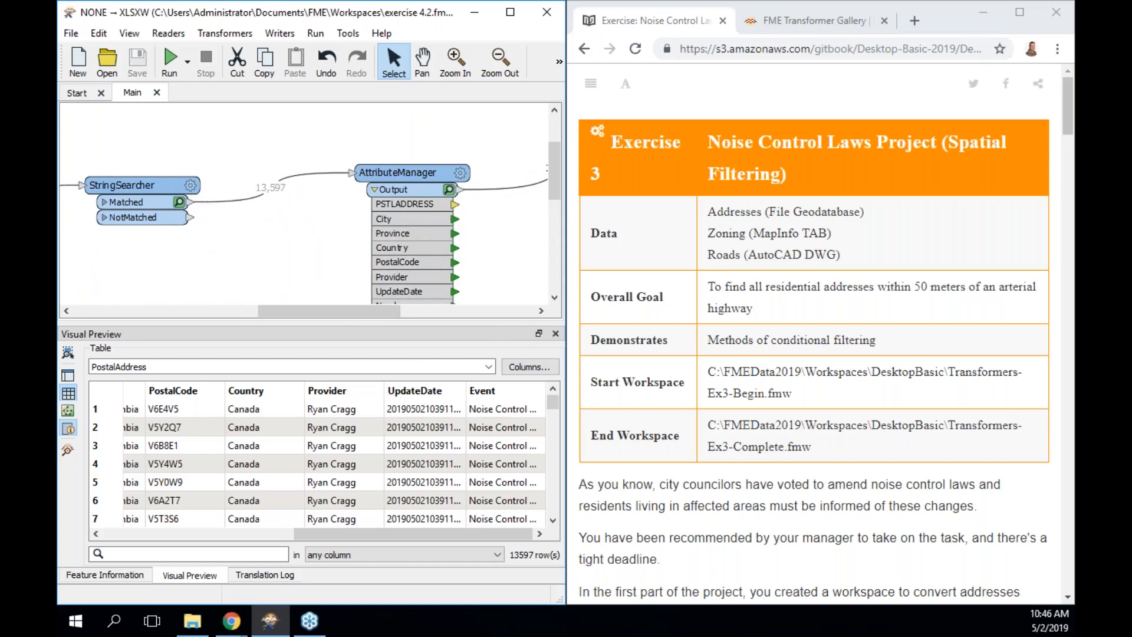
{"action": "left_click", "coordinate": [510, 12]}
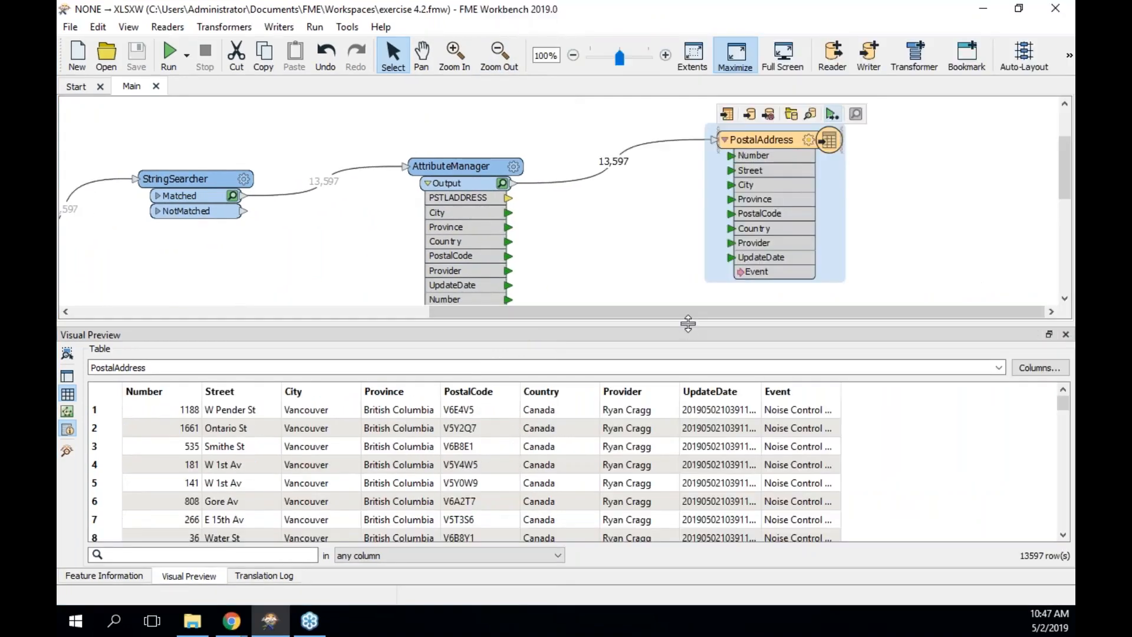
{"action": "left_click_drag", "start_coordinate": [688, 323], "coordinate": [404, 419]}
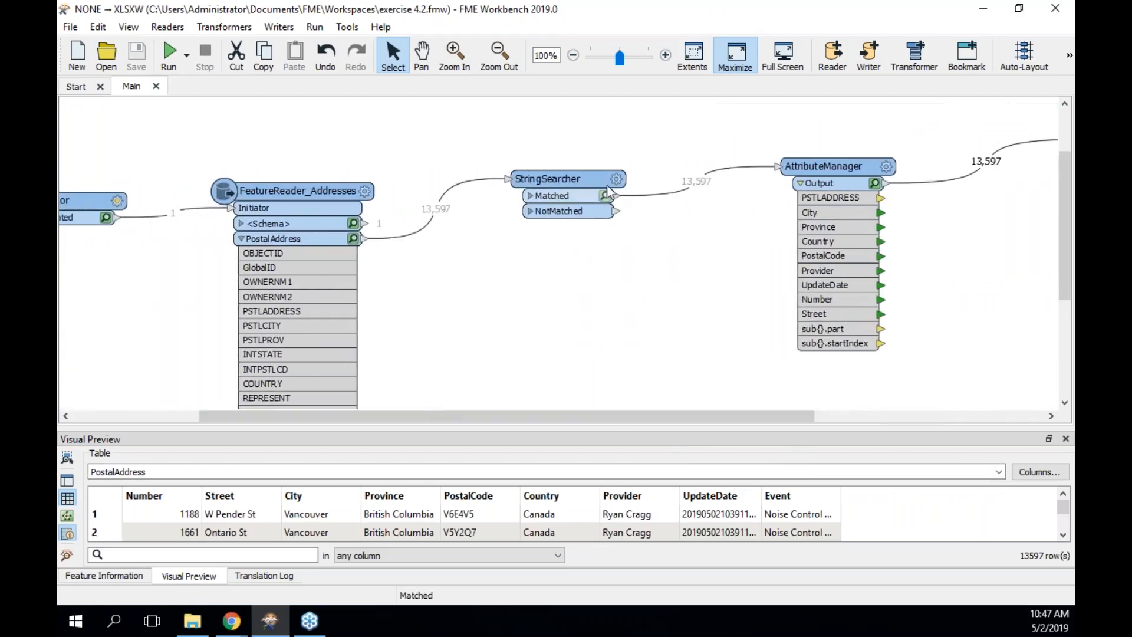
{"action": "left_click", "coordinate": [500, 67]}
{"action": "left_click", "coordinate": [515, 118]}
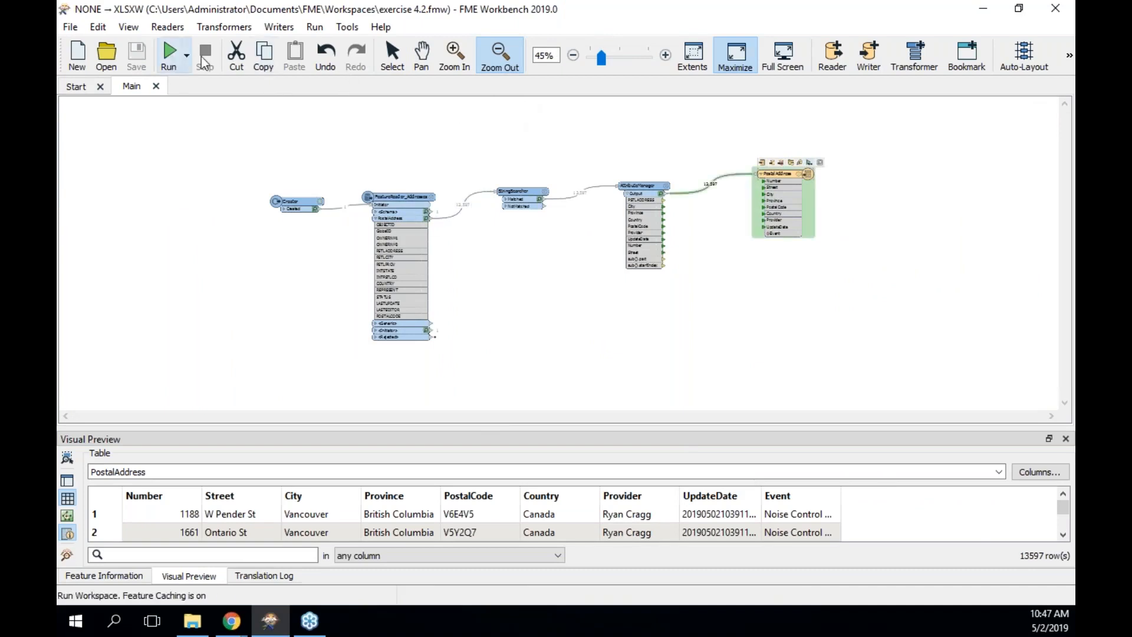
{"action": "left_click", "coordinate": [392, 56]}
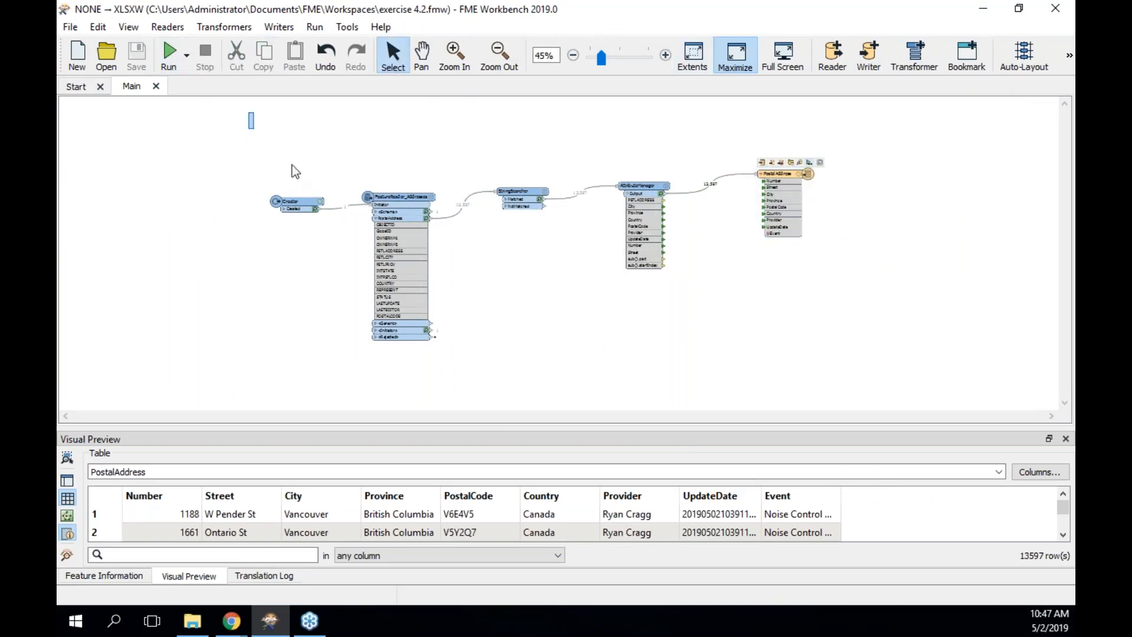
Wrap all transformers in a bookmark named 'Address Points' and dock Workbench on the left half.
{"action": "left_click_drag", "start_coordinate": [292, 165], "coordinate": [954, 415]}
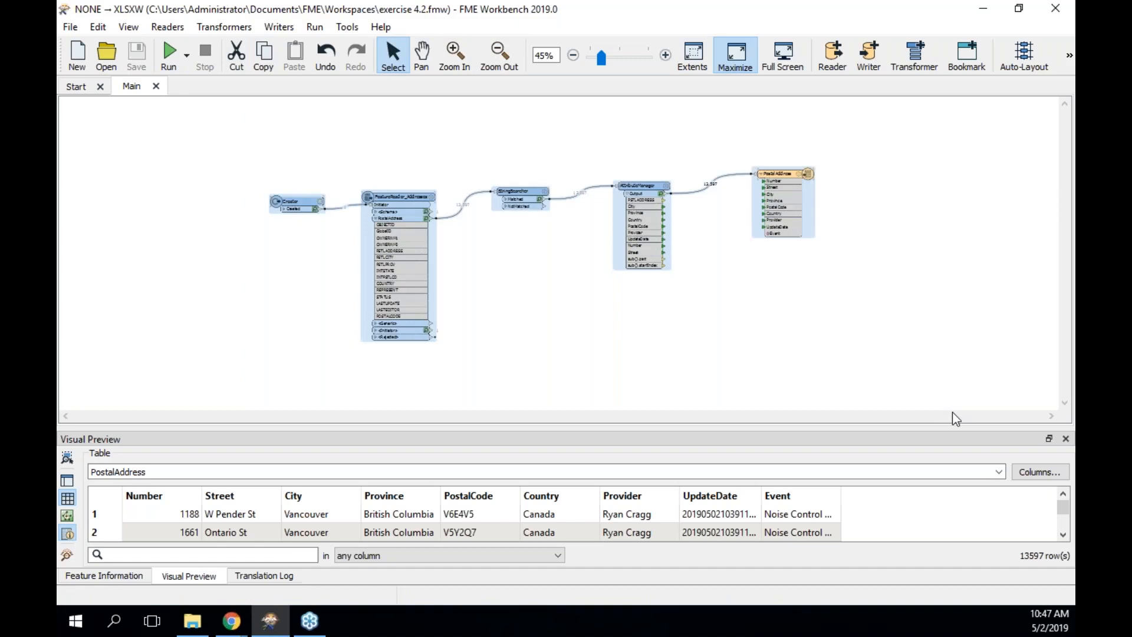
{"action": "key", "text": "ctrl+b"}
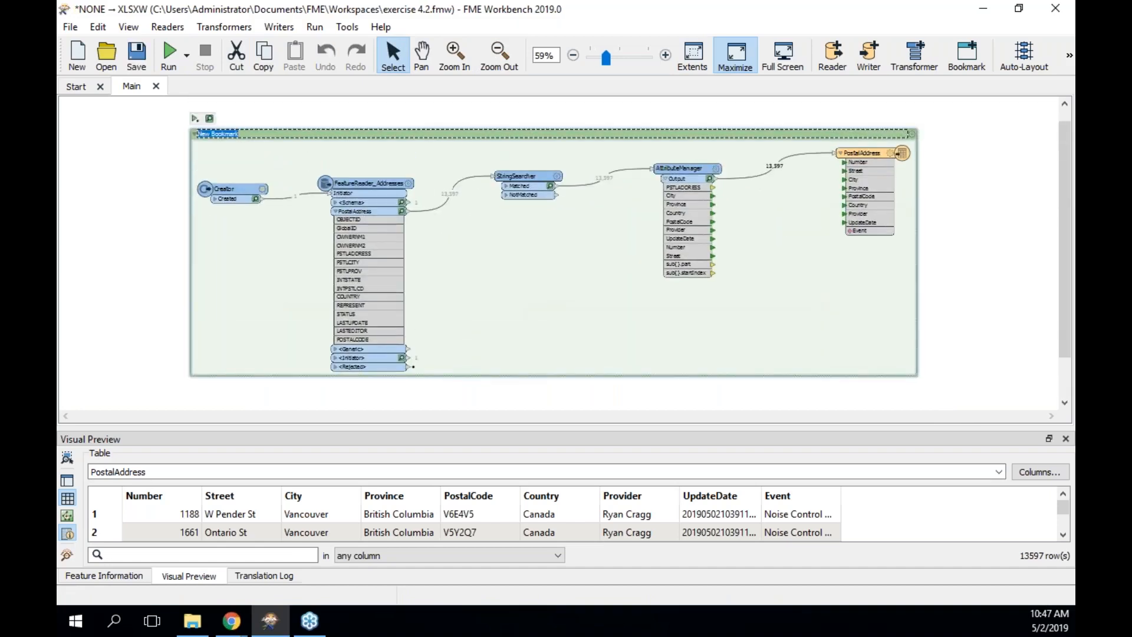
{"action": "type", "text": "Address Points"}
{"action": "left_click", "coordinate": [994, 334]}
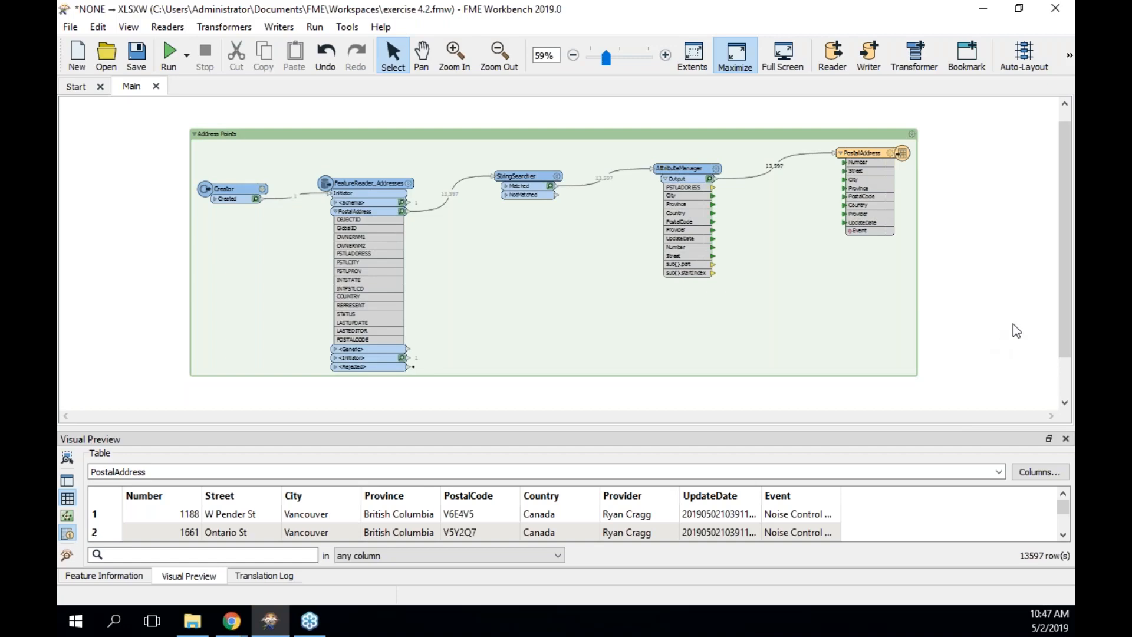
{"action": "double_click", "coordinate": [798, 5]}
{"action": "left_click_drag", "start_coordinate": [199, 182], "coordinate": [58, 209]}
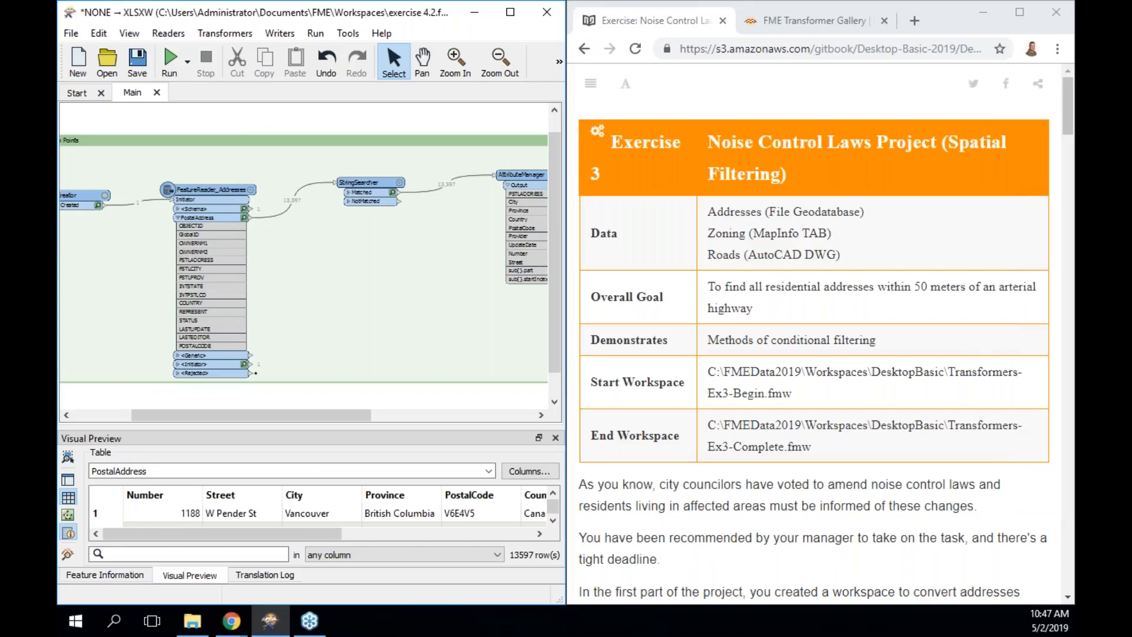
Read the exercise steps in the manual, highlighting the sentence describing the exercise's goal.
{"action": "scroll", "coordinate": [813, 333], "scroll_direction": "down", "scroll_amount": 2}
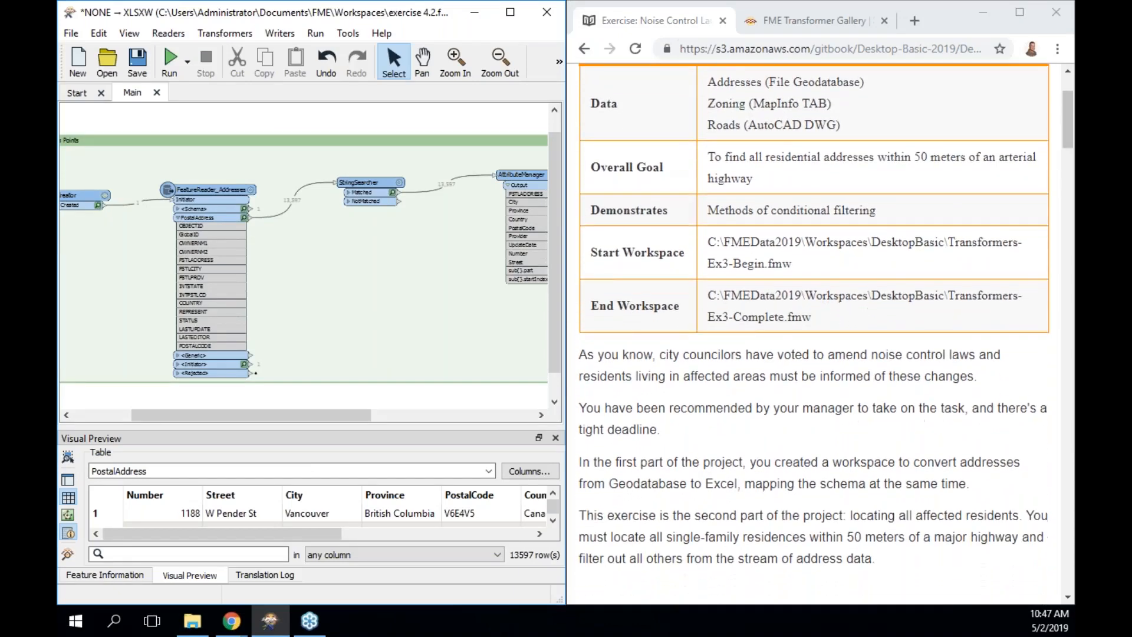
{"action": "scroll", "coordinate": [814, 333], "scroll_direction": "down", "scroll_amount": 1}
{"action": "scroll", "coordinate": [737, 384], "scroll_direction": "down", "scroll_amount": 2}
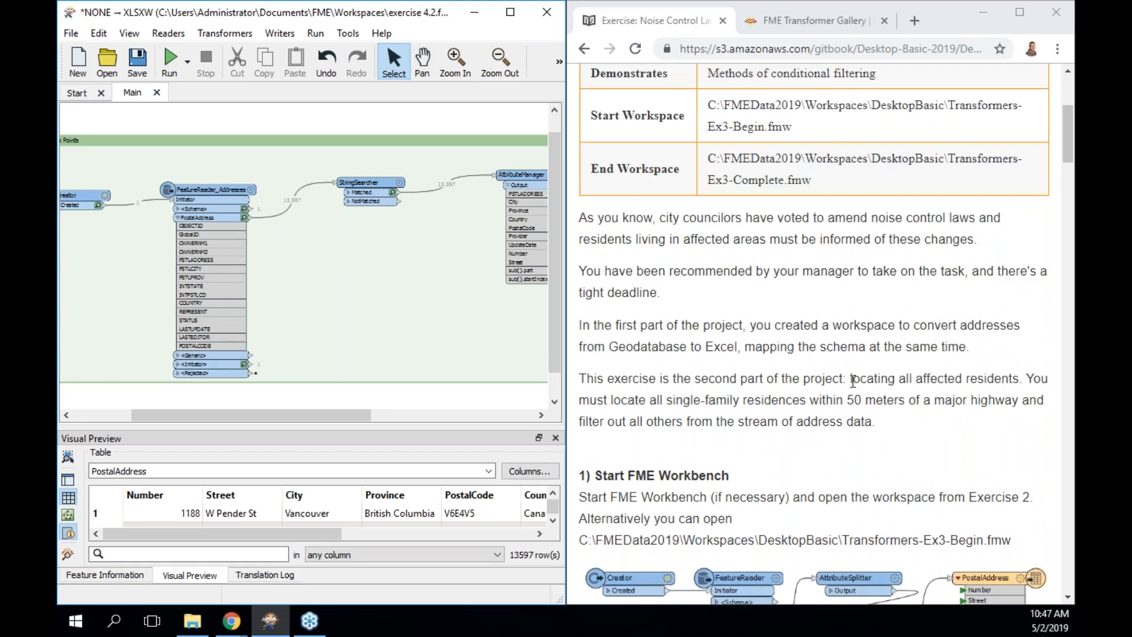
{"action": "left_click_drag", "start_coordinate": [852, 379], "coordinate": [998, 427]}
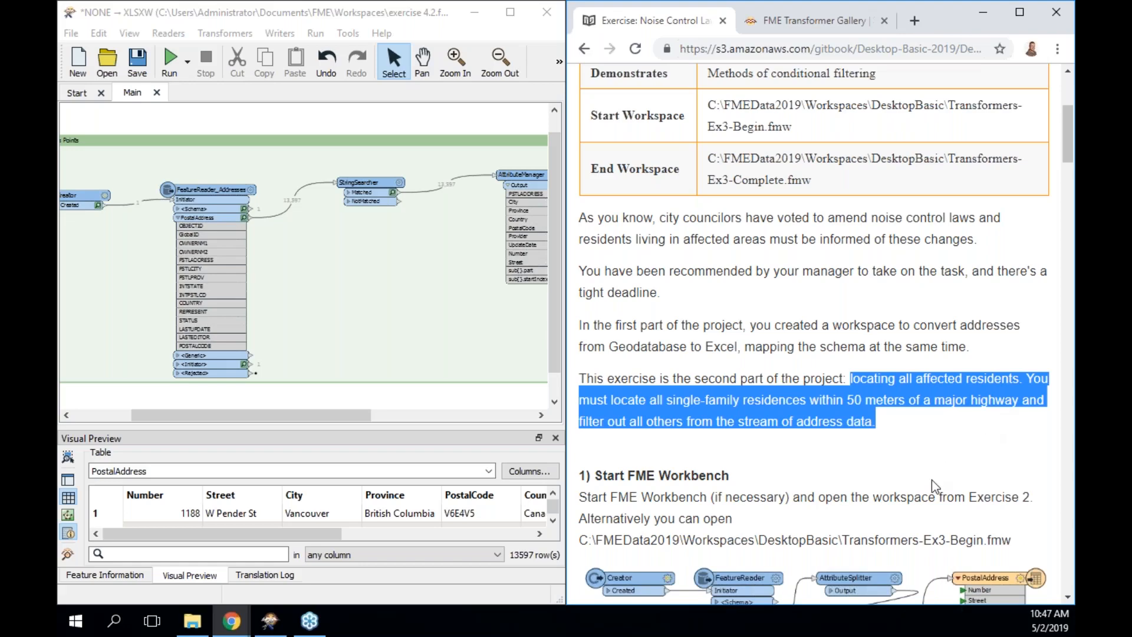
{"action": "scroll", "coordinate": [932, 479], "scroll_direction": "down", "scroll_amount": 7}
{"action": "scroll", "coordinate": [932, 479], "scroll_direction": "down", "scroll_amount": 2}
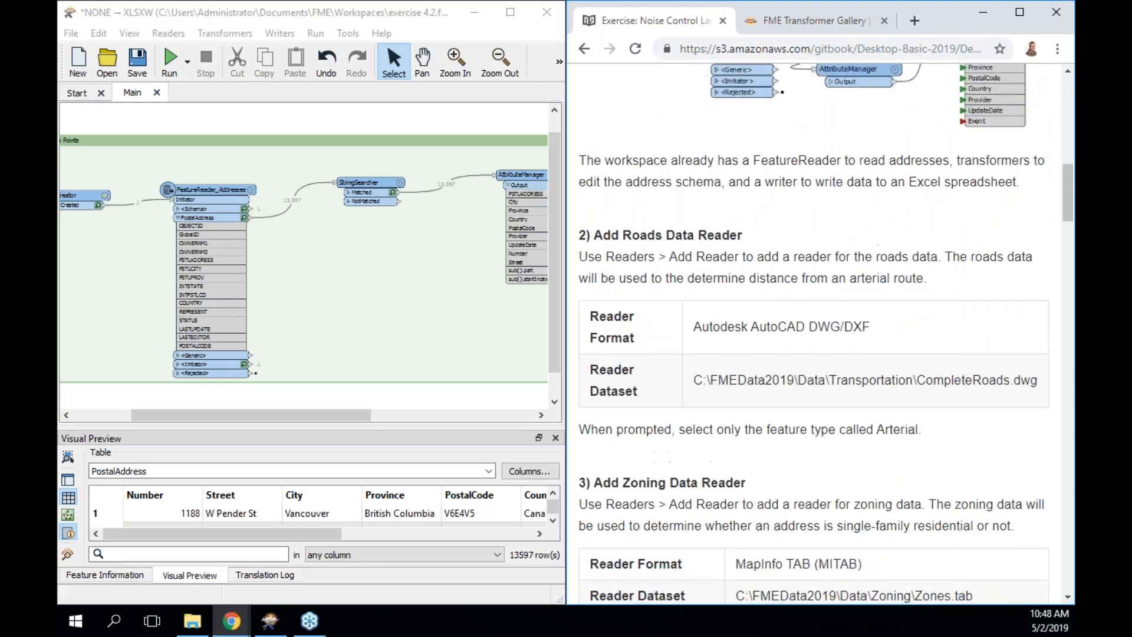
{"action": "scroll", "coordinate": [826, 333], "scroll_direction": "down", "scroll_amount": 1}
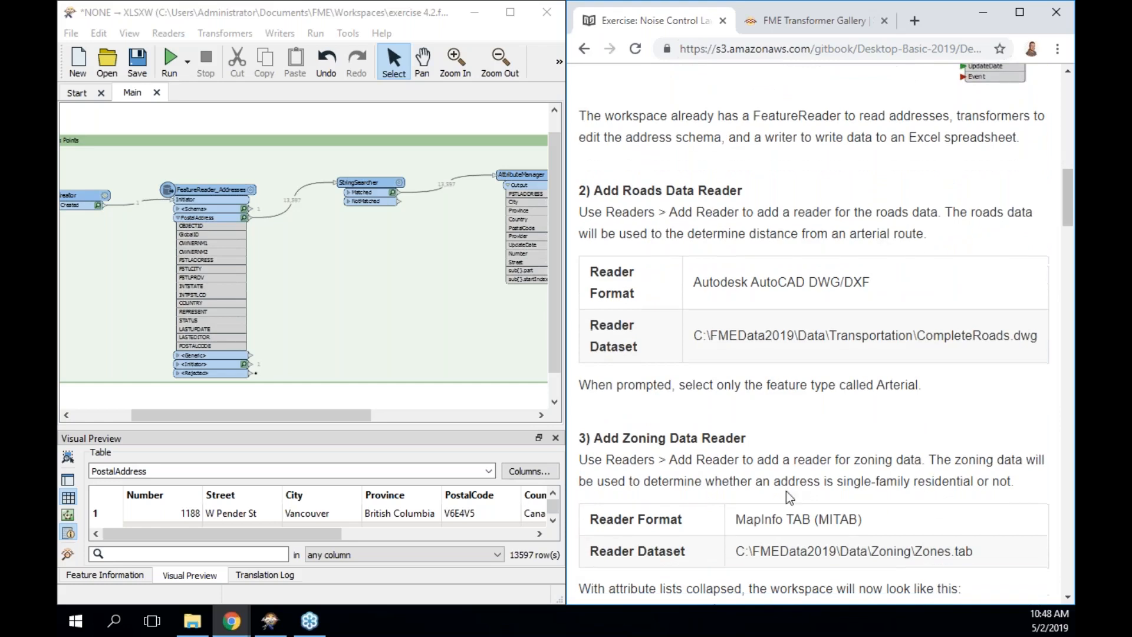
Nudge FeatureReader_Addresses slightly higher inside the bookmark and clear the selection.
{"action": "left_click_drag", "start_coordinate": [550, 225], "coordinate": [550, 274]}
{"action": "left_click_drag", "start_coordinate": [320, 415], "coordinate": [265, 417]}
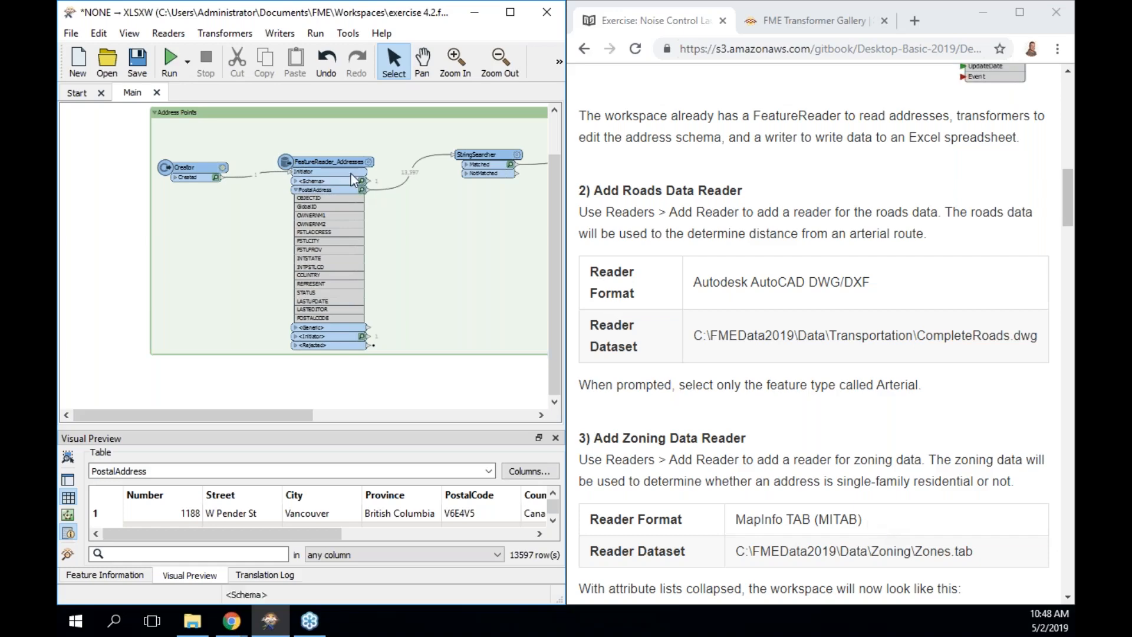
{"action": "left_click_drag", "start_coordinate": [341, 166], "coordinate": [341, 151]}
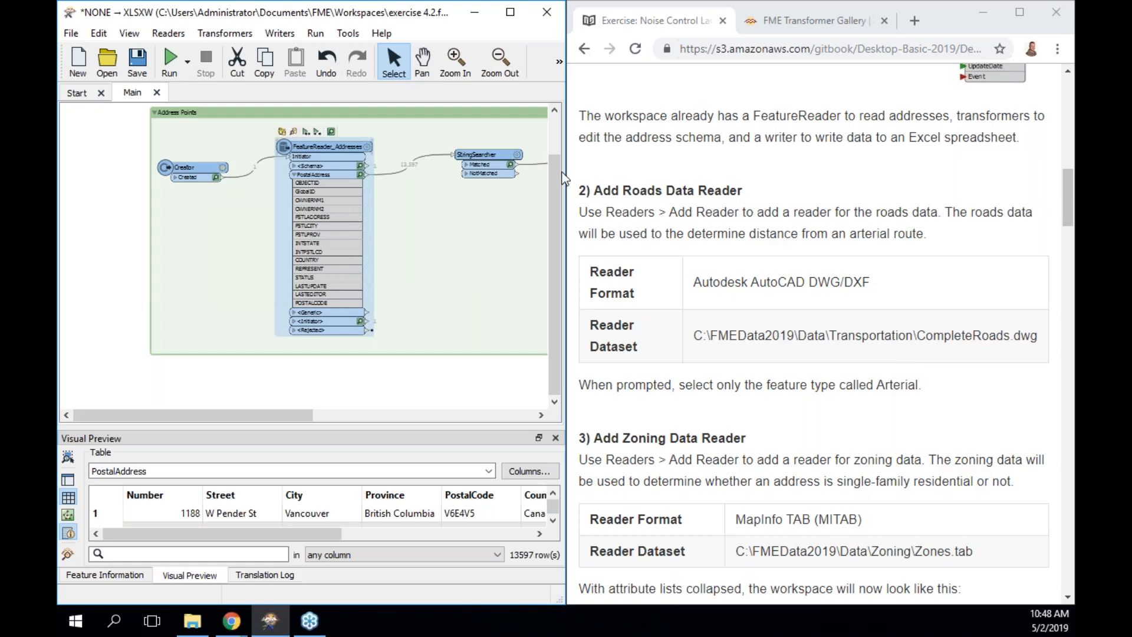
{"action": "left_click", "coordinate": [273, 386]}
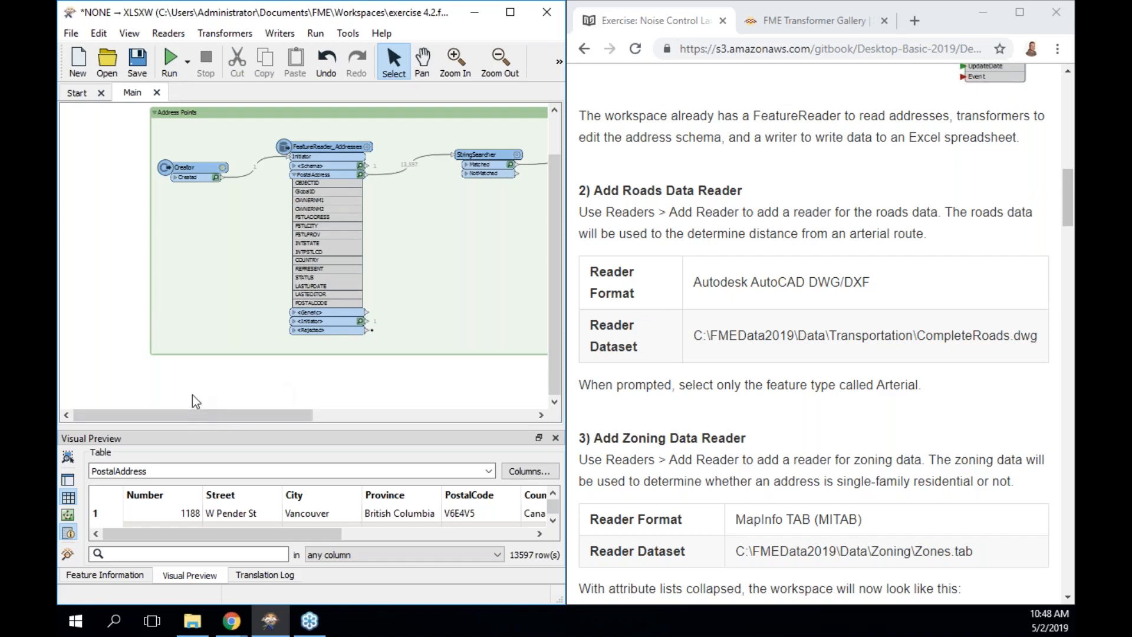
Search 'dwg' with Quick Add and pick the Autodesk AutoCAD DWG/DXF reader format.
{"action": "type", "text": "dwg"}
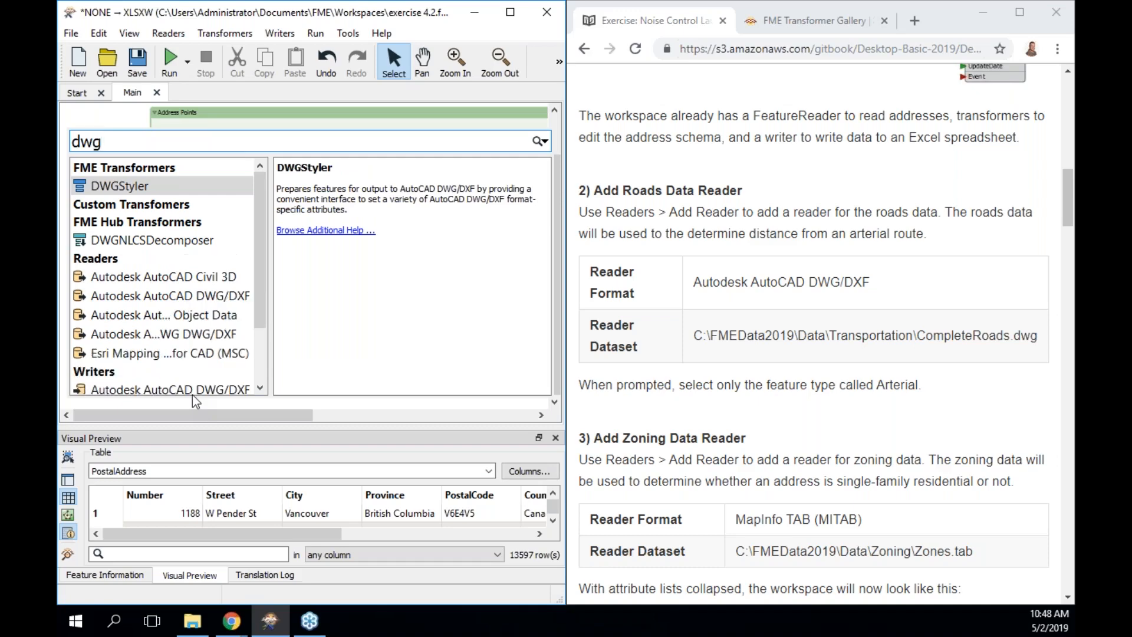
{"action": "key", "text": "Down"}
{"action": "key", "text": "Down"}
{"action": "key", "text": "Down"}
{"action": "key", "text": "Down"}
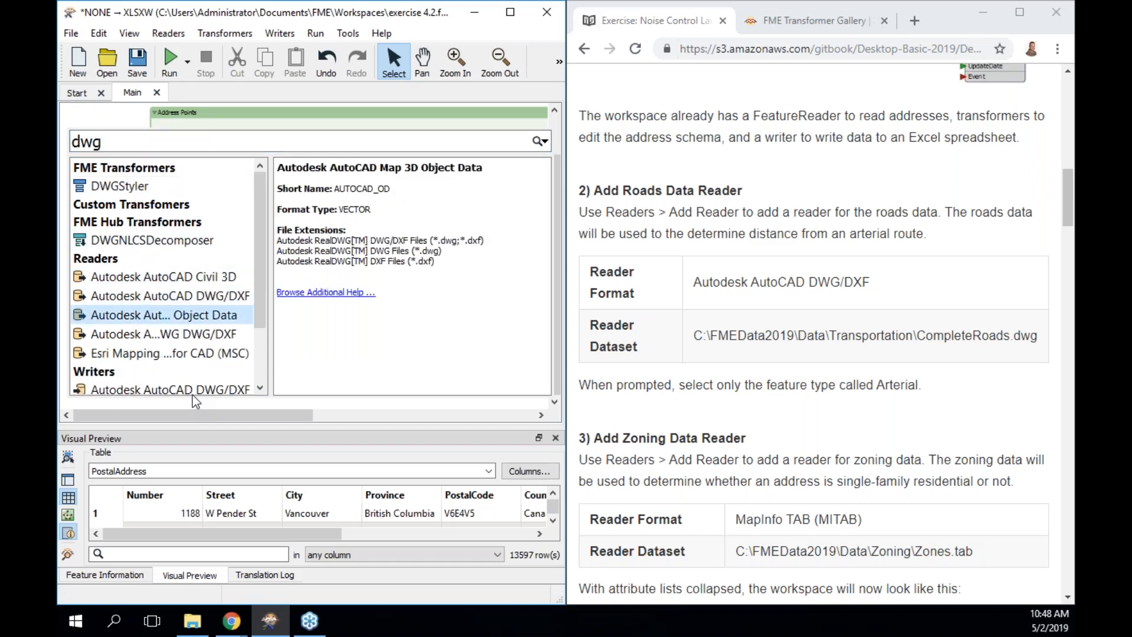
{"action": "key", "text": "Down"}
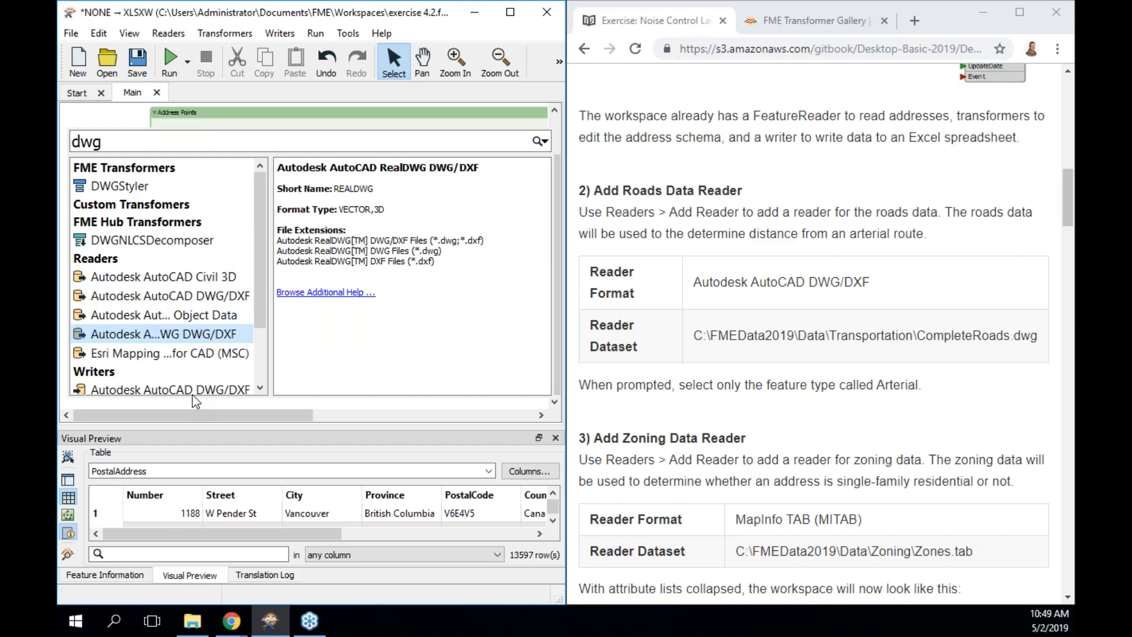
{"action": "key", "text": "Up"}
{"action": "key", "text": "Up"}
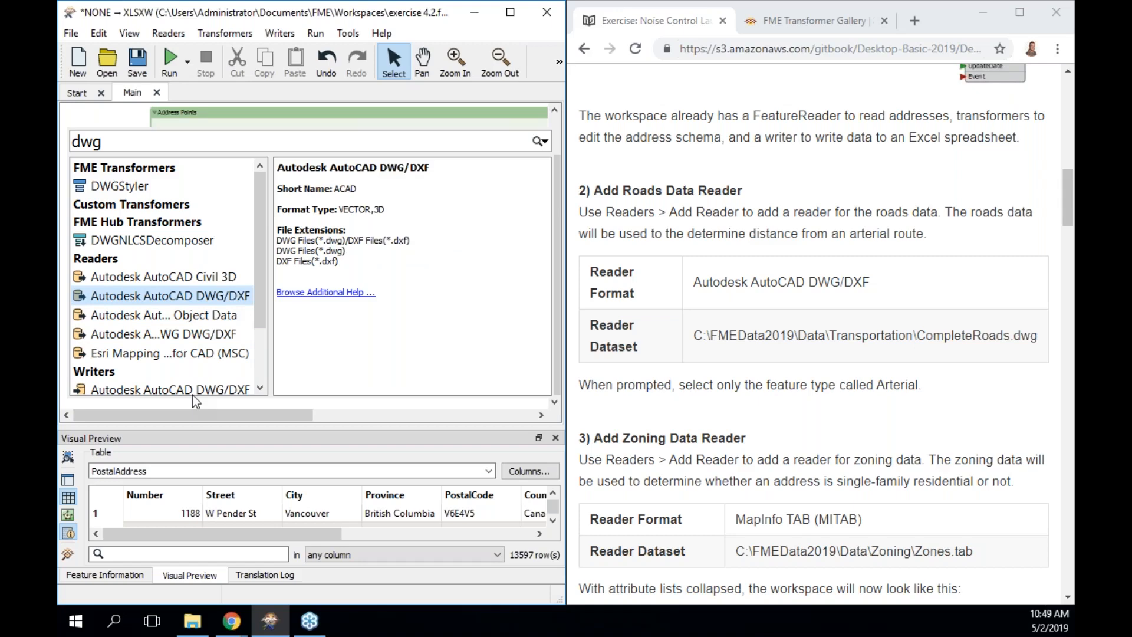
{"action": "key", "text": "Escape"}
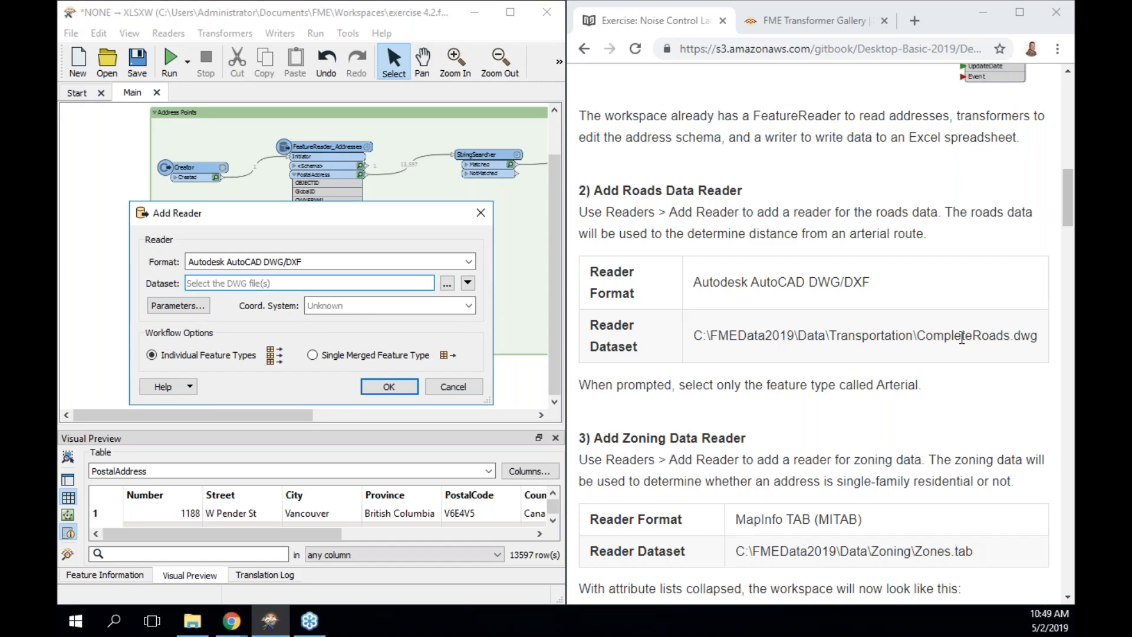
Browse to C:\FMEData2019\Data\Transportation and choose CompleteRoads.dwg as the reader dataset.
{"action": "left_click", "coordinate": [446, 285]}
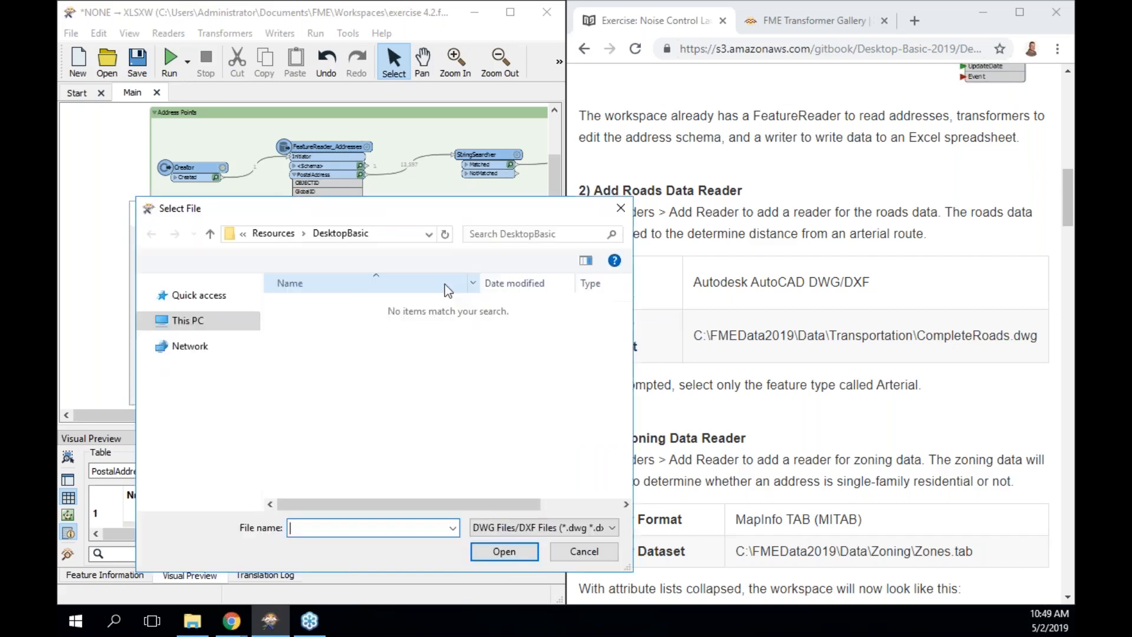
{"action": "type", "text": "\\"}
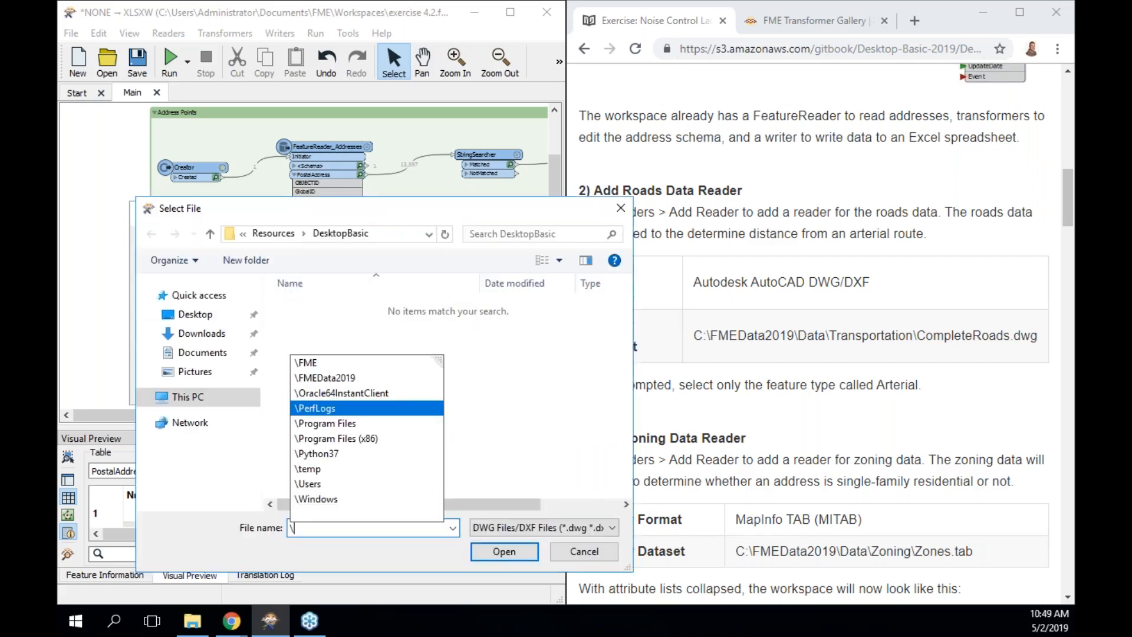
{"action": "type", "text": "FME"}
{"action": "key", "text": "Down"}
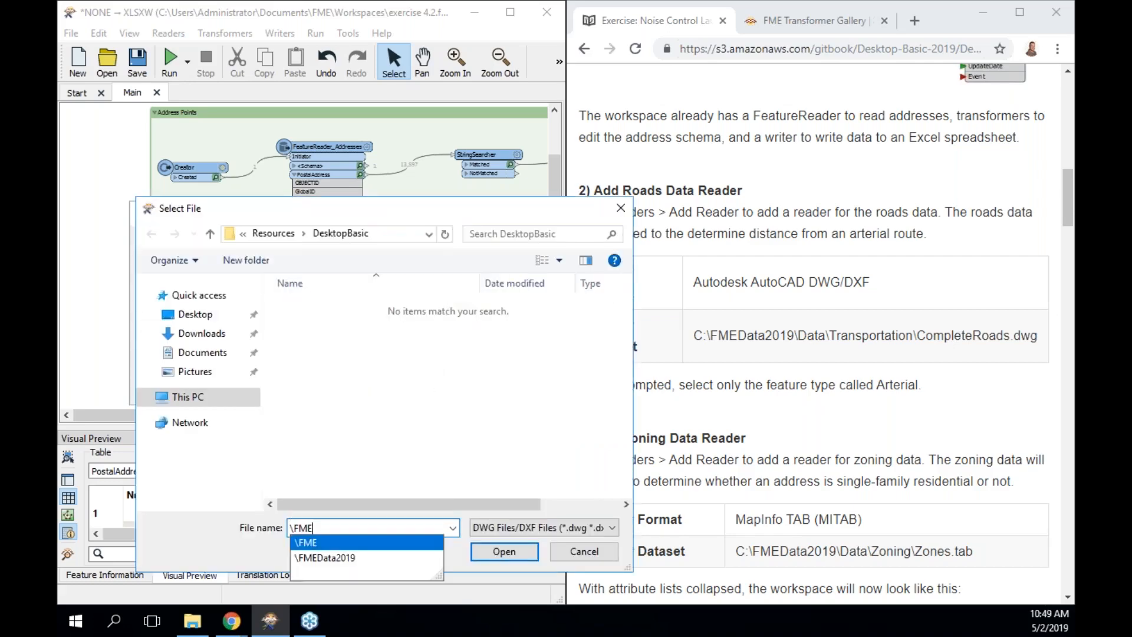
{"action": "key", "text": "Down"}
{"action": "type", "text": "\\Data"}
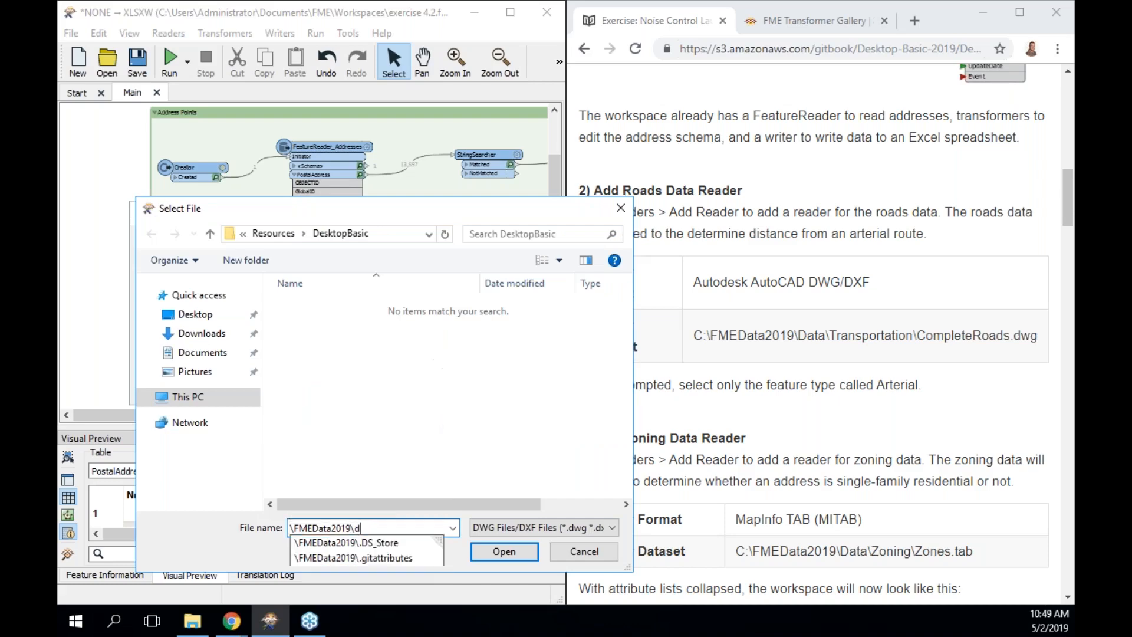
{"action": "type", "text": "\\Tr"}
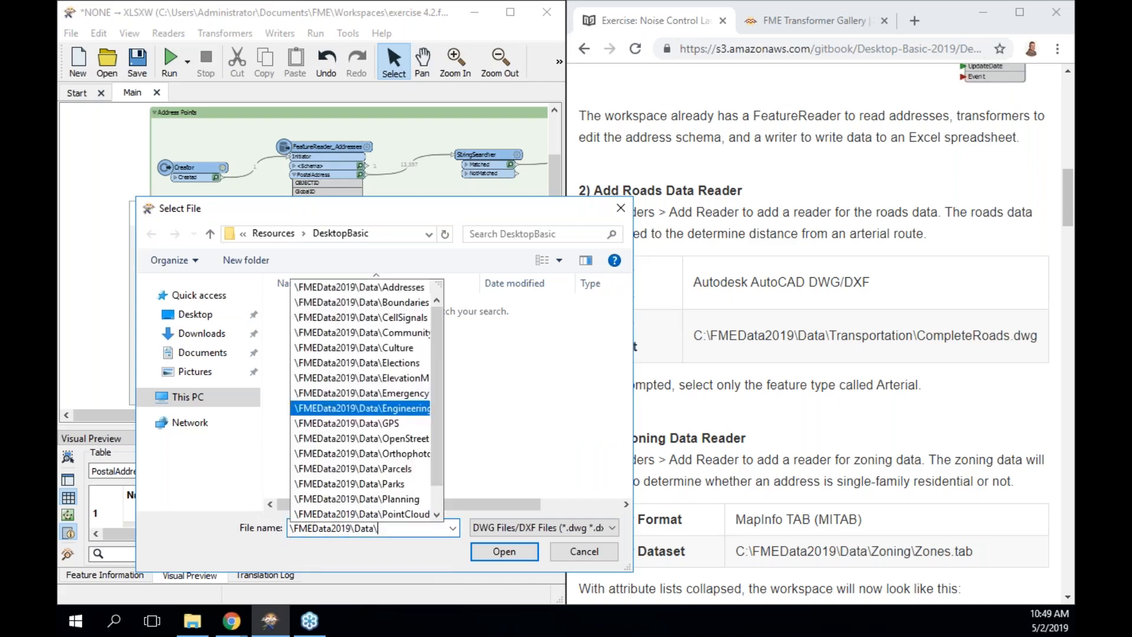
{"action": "key", "text": "Down"}
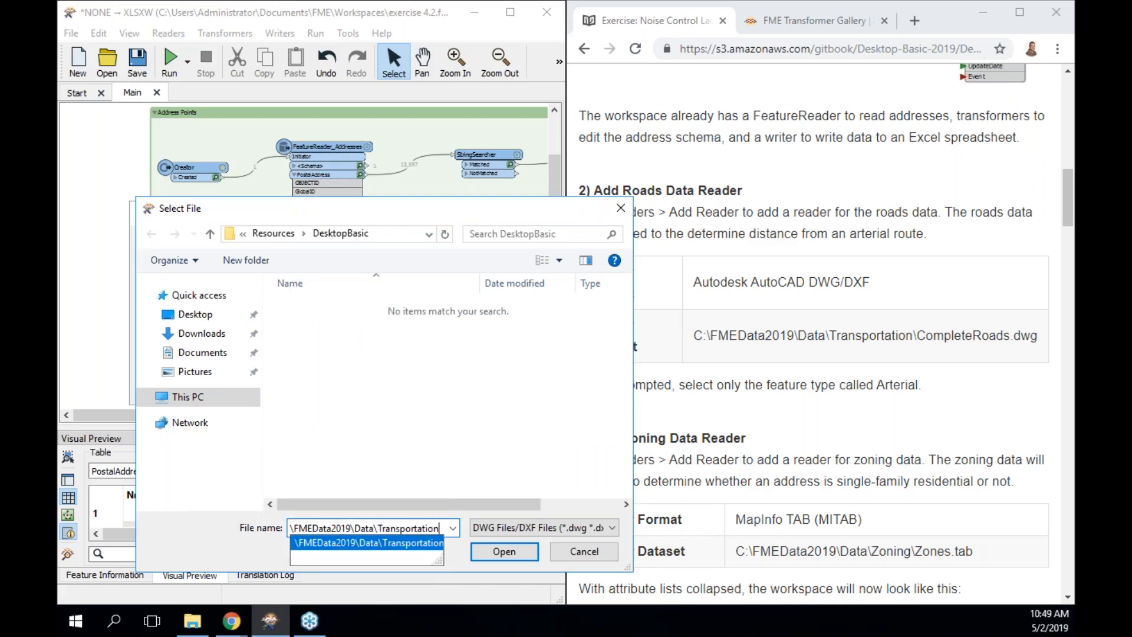
{"action": "key", "text": "Return"}
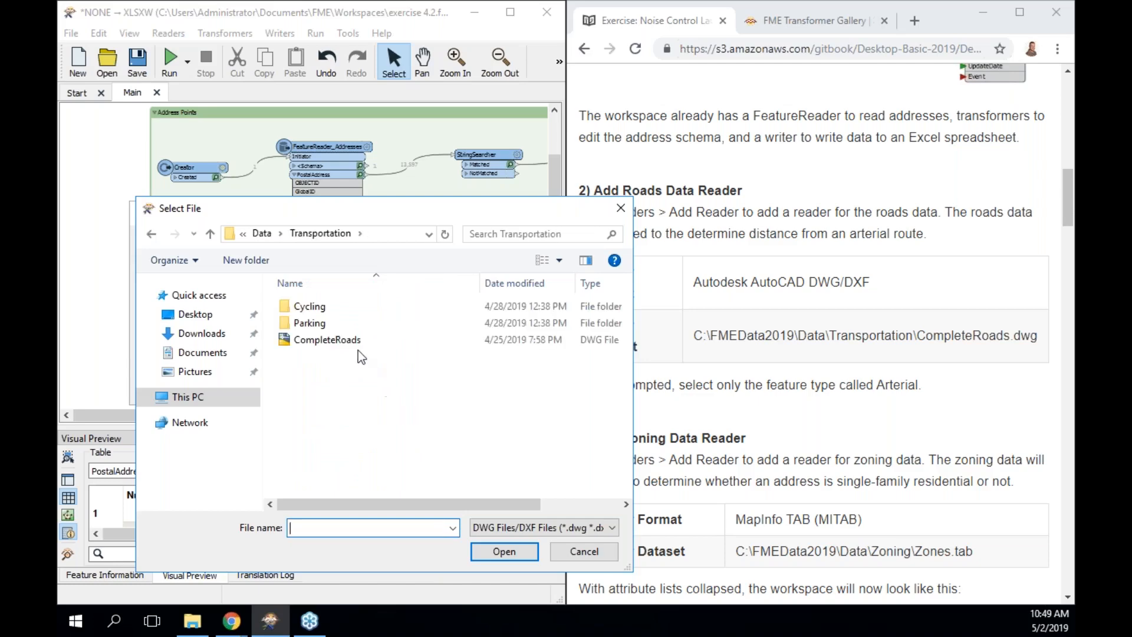
{"action": "left_click", "coordinate": [352, 341]}
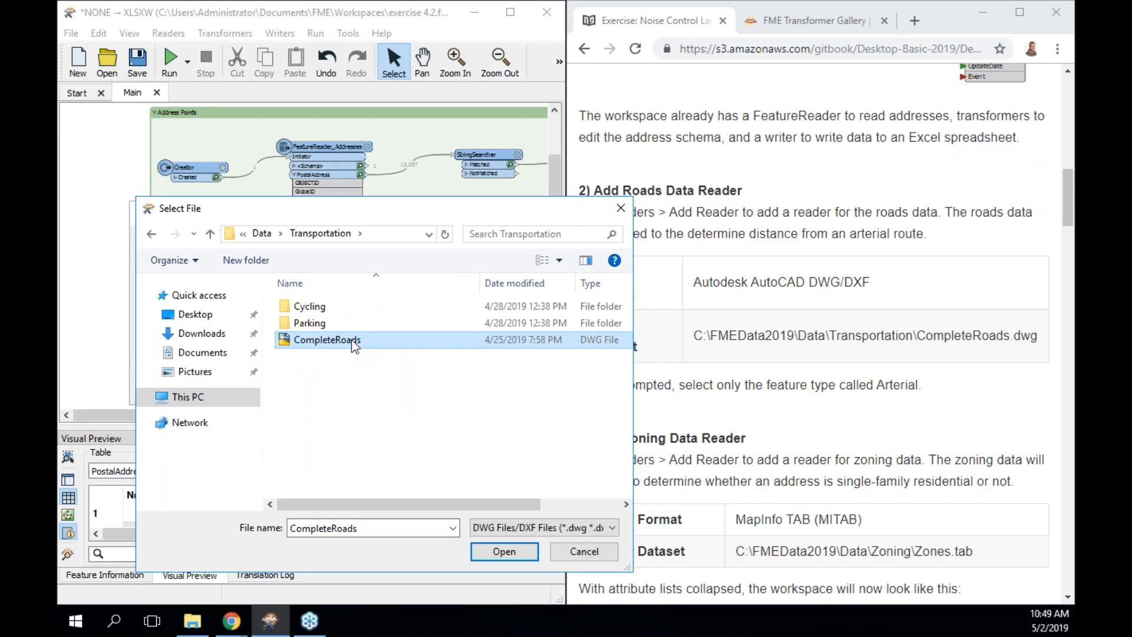
{"action": "left_click", "coordinate": [502, 552]}
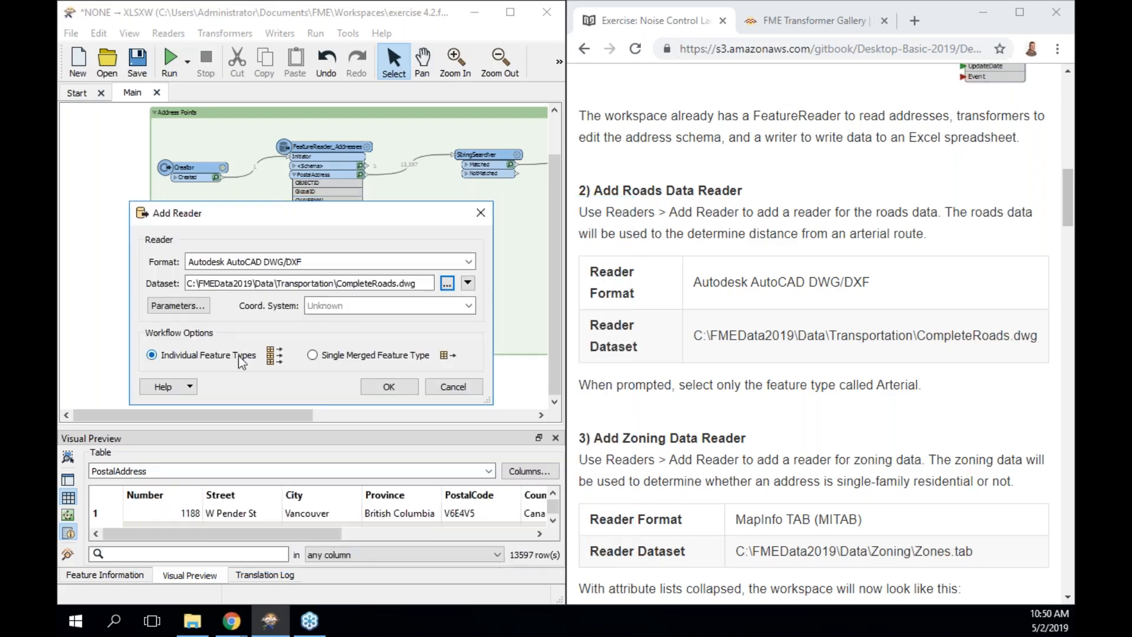
{"action": "left_click", "coordinate": [178, 305]}
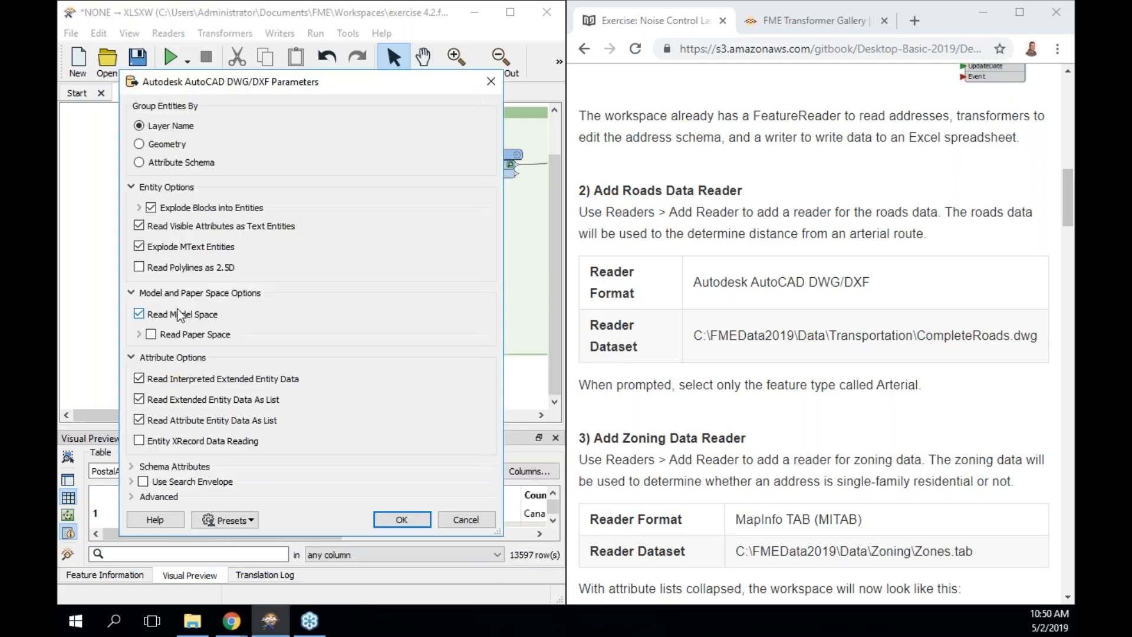
{"action": "left_click", "coordinate": [182, 164]}
{"action": "left_click", "coordinate": [399, 519]}
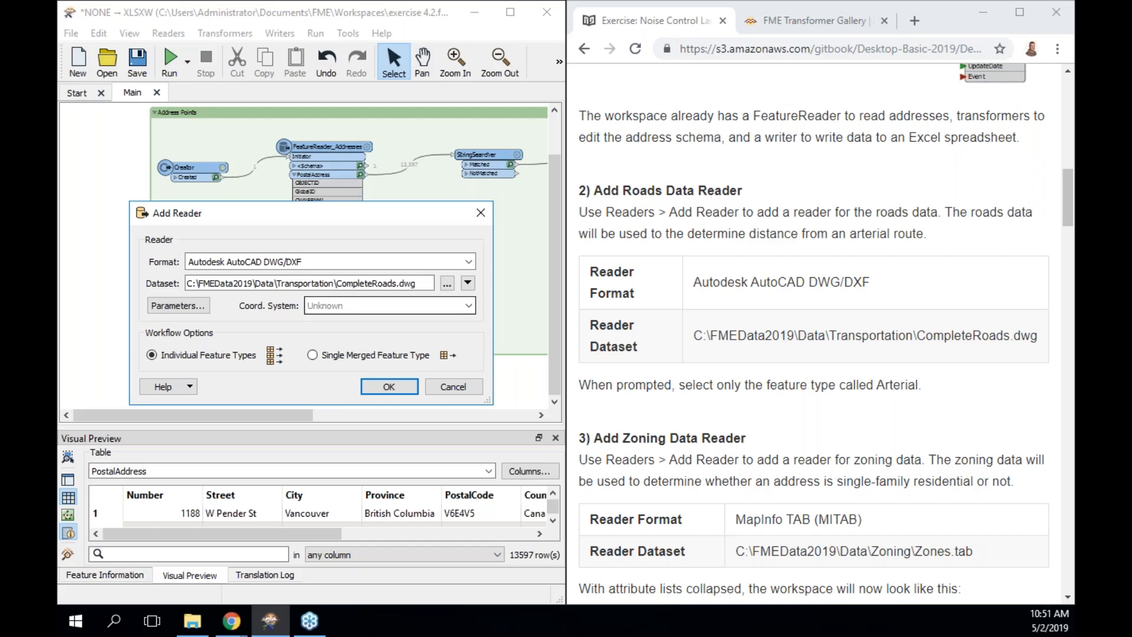
Create the CompleteRoads.dwg reader, keeping only the Arterial feature type.
{"action": "left_click", "coordinate": [390, 387]}
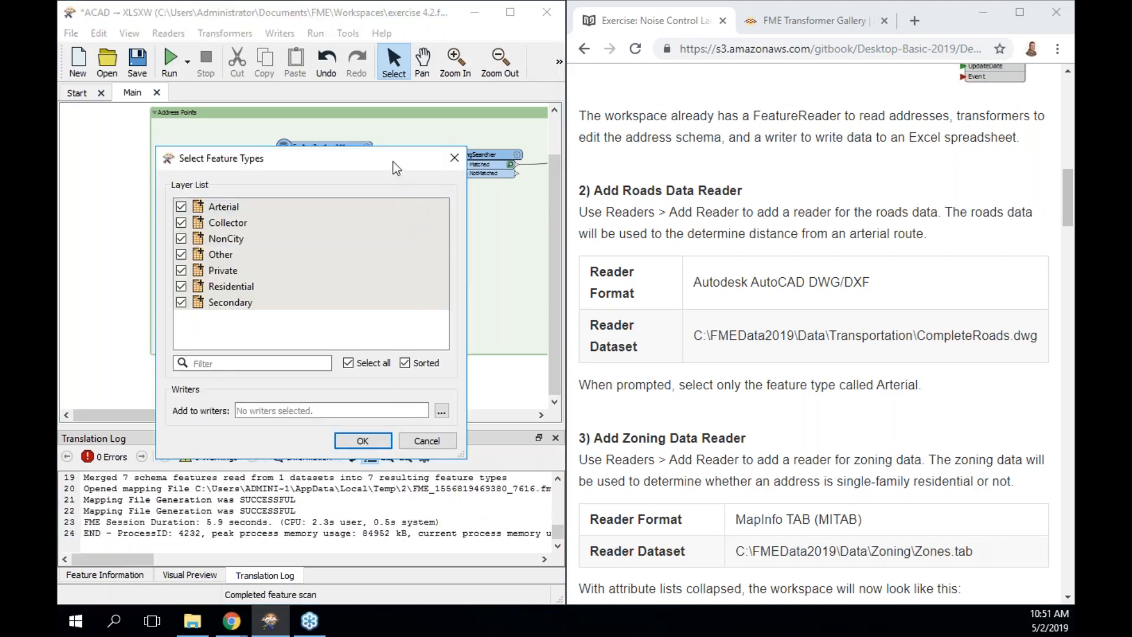
{"action": "left_click_drag", "start_coordinate": [397, 168], "coordinate": [447, 177]}
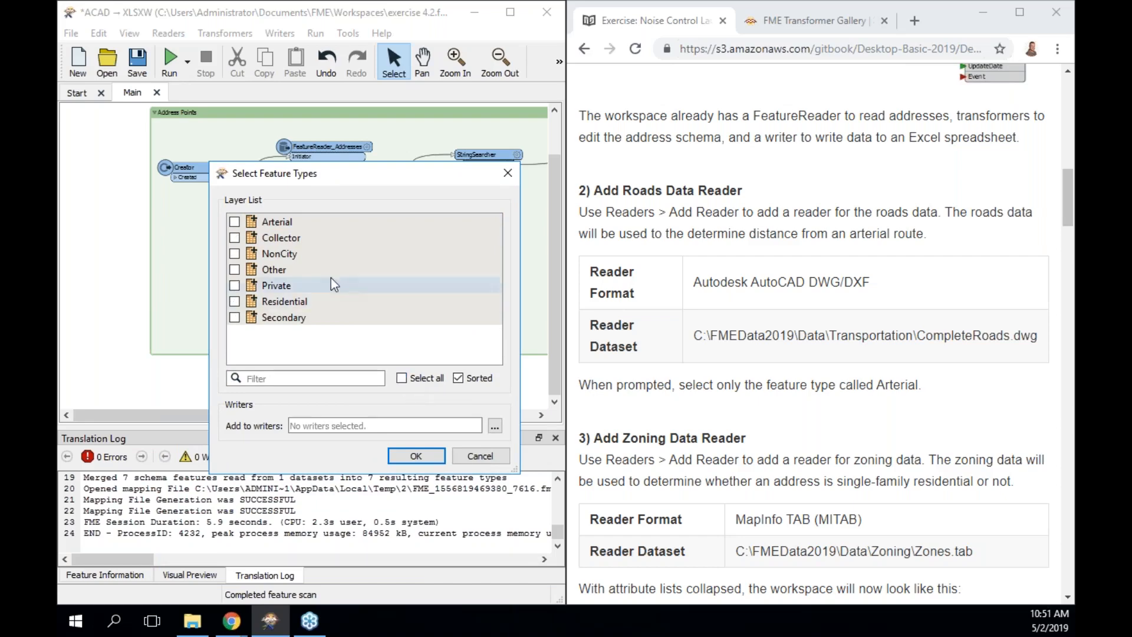
{"action": "left_click", "coordinate": [234, 223]}
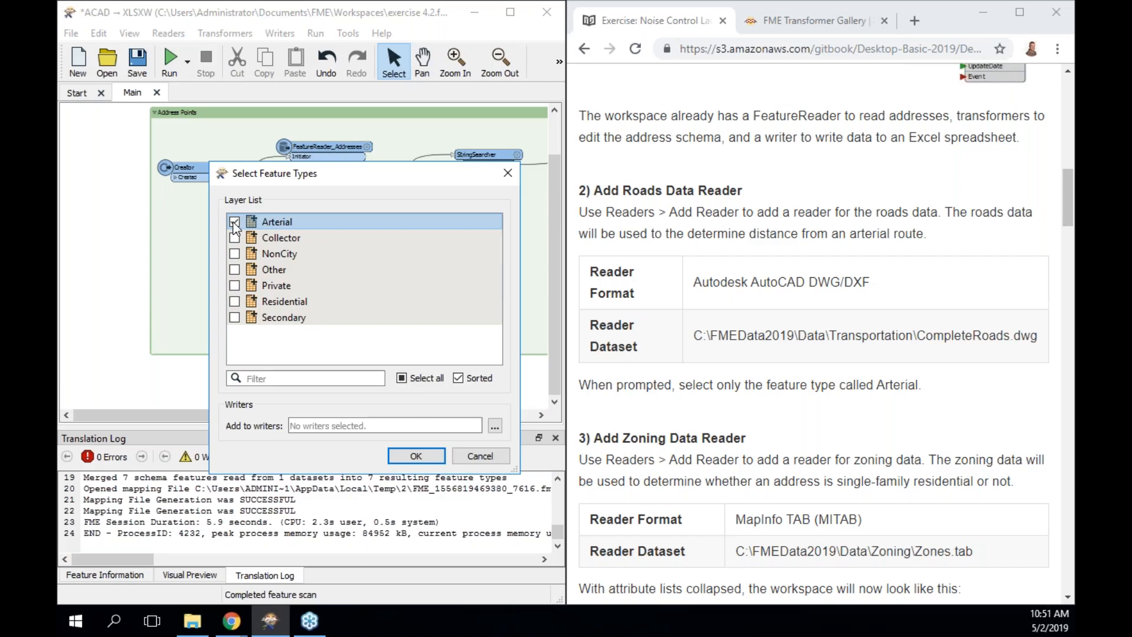
{"action": "left_click", "coordinate": [424, 458]}
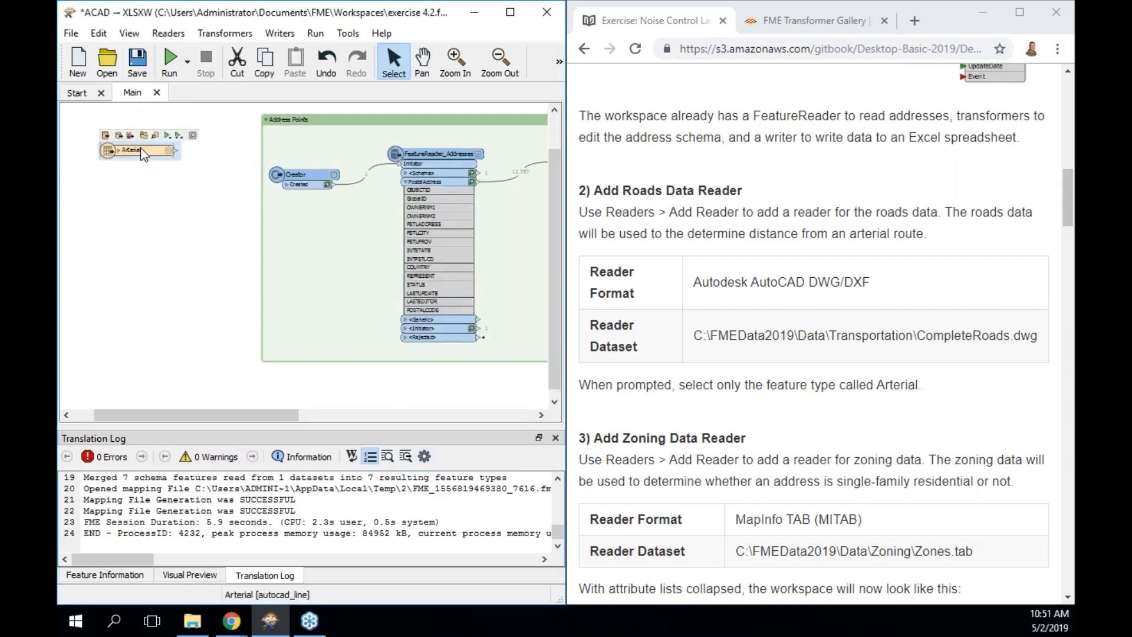
Move the Arterial feature type below the Address Points bookmark and zoom in on the canvas.
{"action": "left_click_drag", "start_coordinate": [141, 147], "coordinate": [298, 382]}
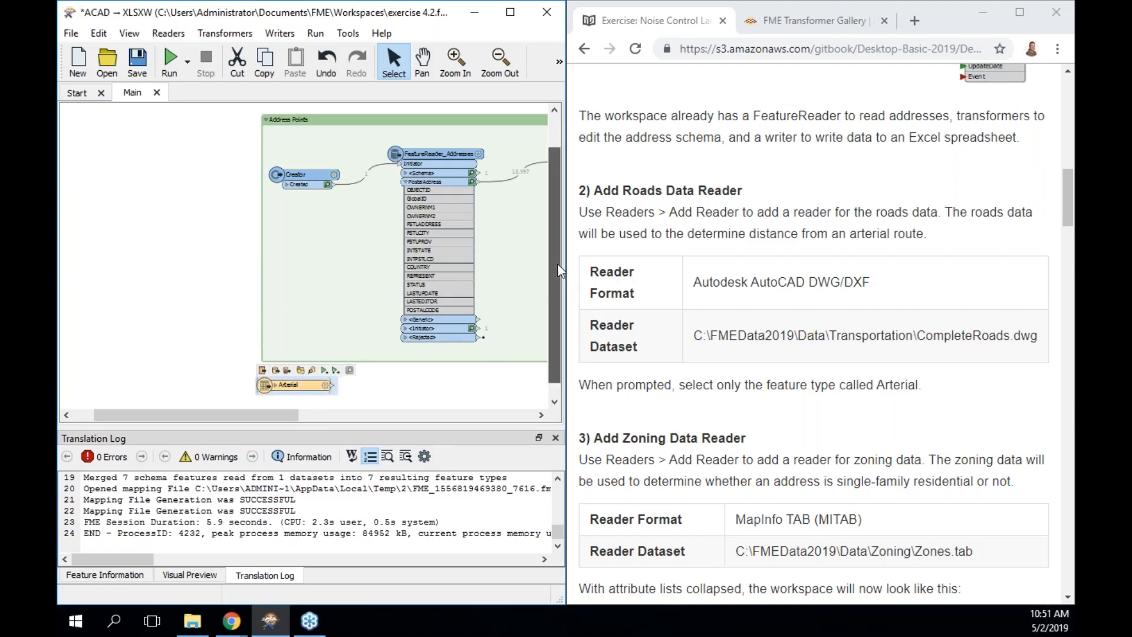
{"action": "scroll", "coordinate": [558, 315], "scroll_direction": "down", "scroll_amount": 1}
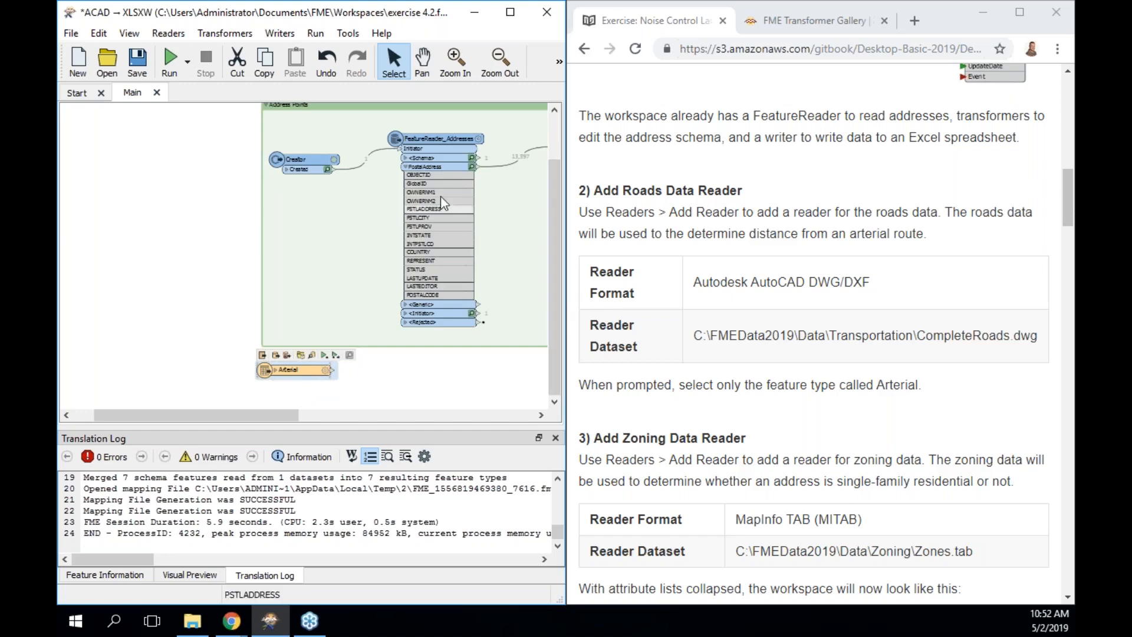
{"action": "left_click", "coordinate": [454, 62]}
{"action": "left_click", "coordinate": [386, 262]}
{"action": "left_click", "coordinate": [386, 263]}
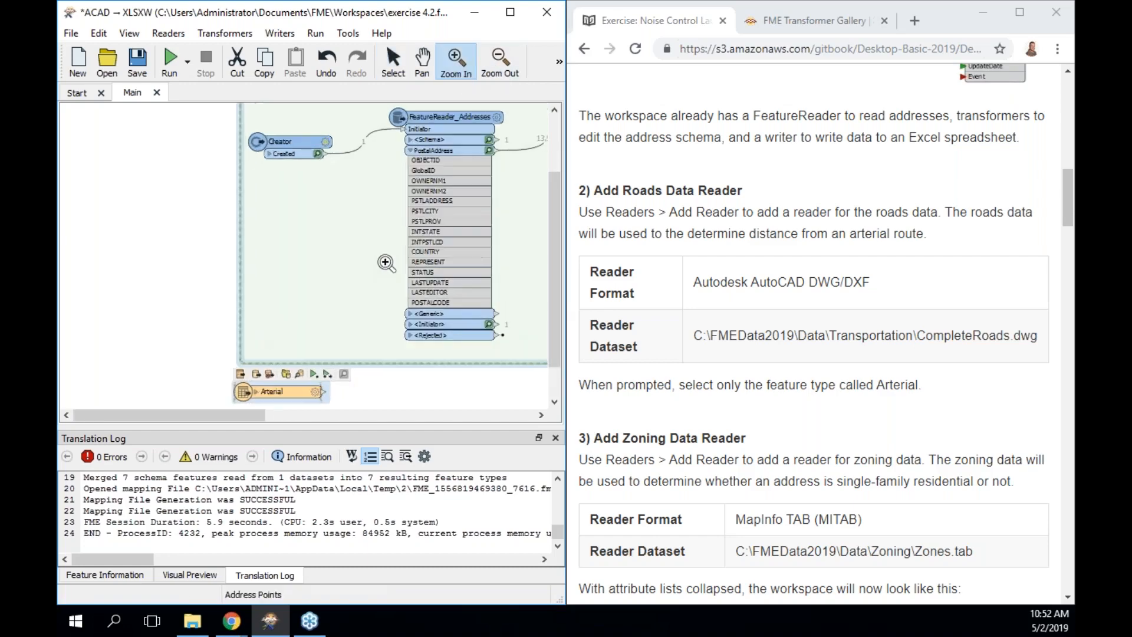
{"action": "left_click", "coordinate": [386, 262]}
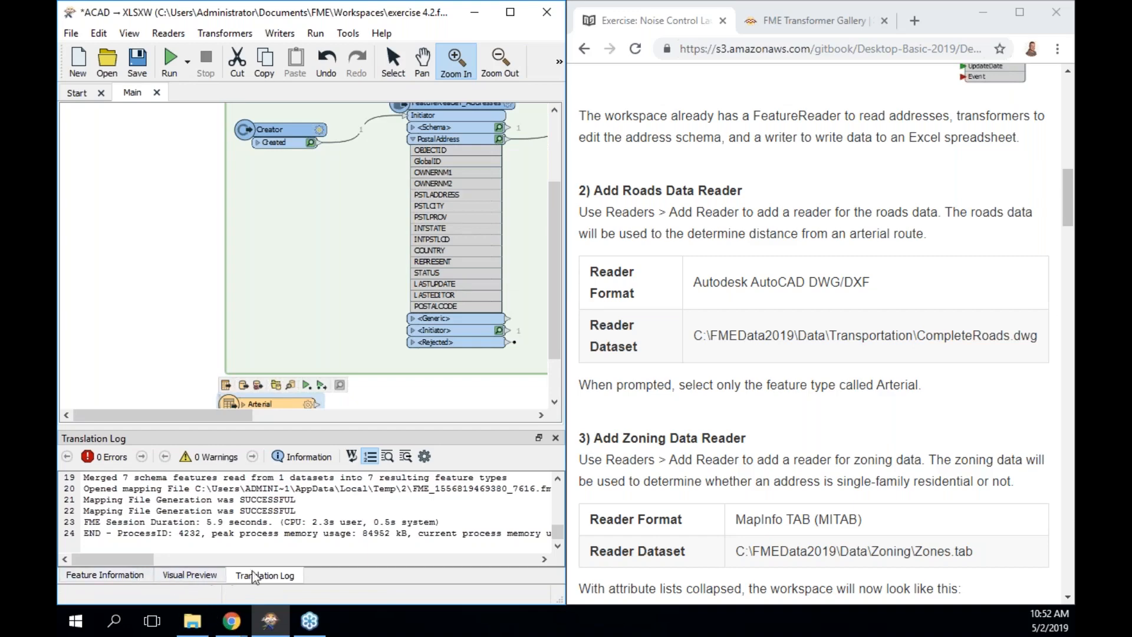
Show the Overview window from View > Windows.
{"action": "left_click", "coordinate": [129, 33]}
{"action": "mouse_move", "coordinate": [176, 54]}
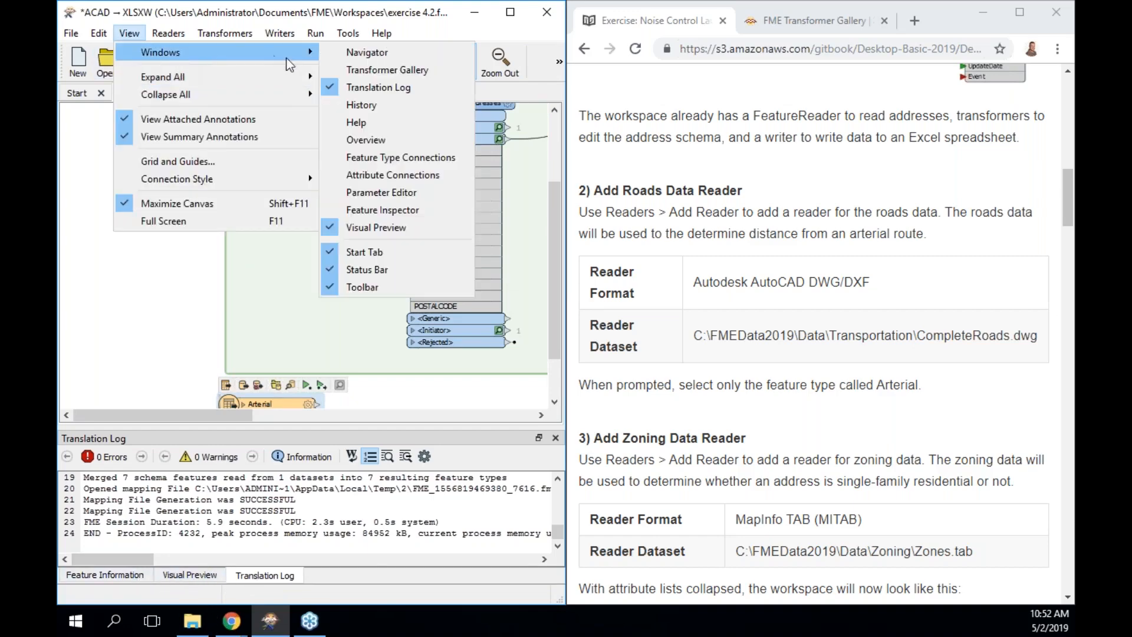
{"action": "left_click", "coordinate": [366, 138]}
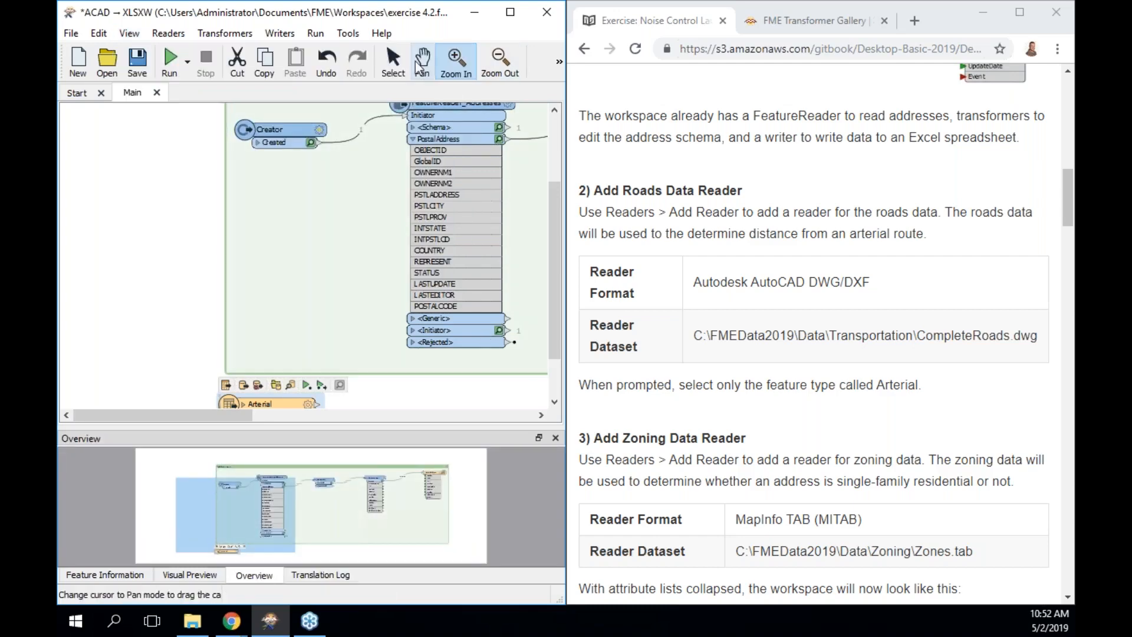
Run the Arterial reader alone to cache its 957 road features.
{"action": "left_click", "coordinate": [395, 59]}
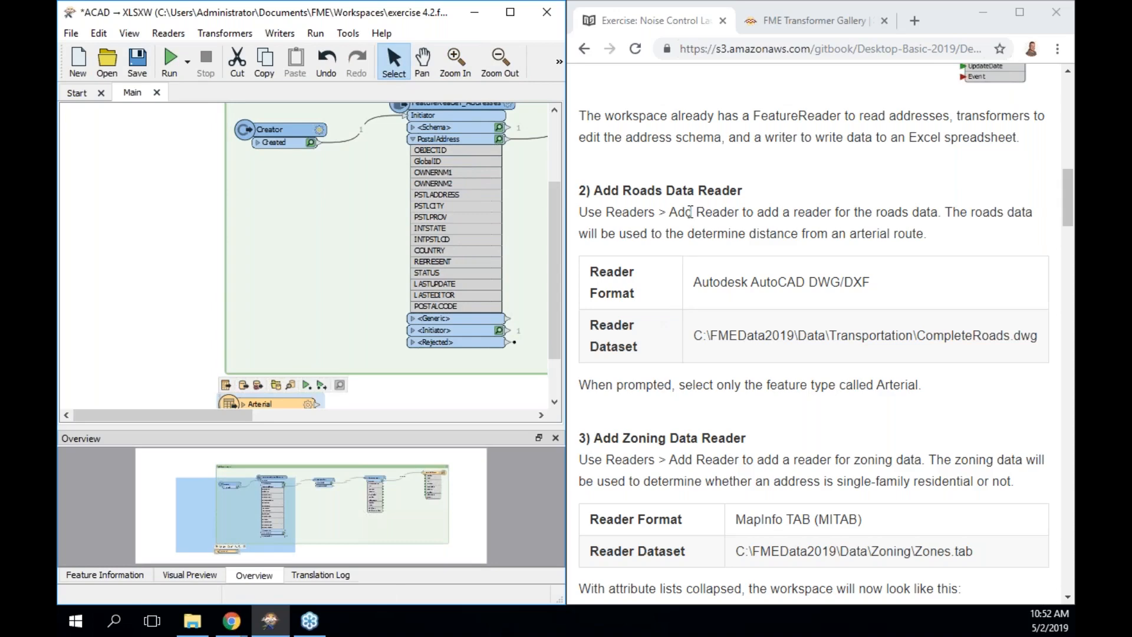
{"action": "scroll", "coordinate": [691, 212], "scroll_direction": "down", "scroll_amount": 4}
{"action": "scroll", "coordinate": [690, 212], "scroll_direction": "down", "scroll_amount": 1}
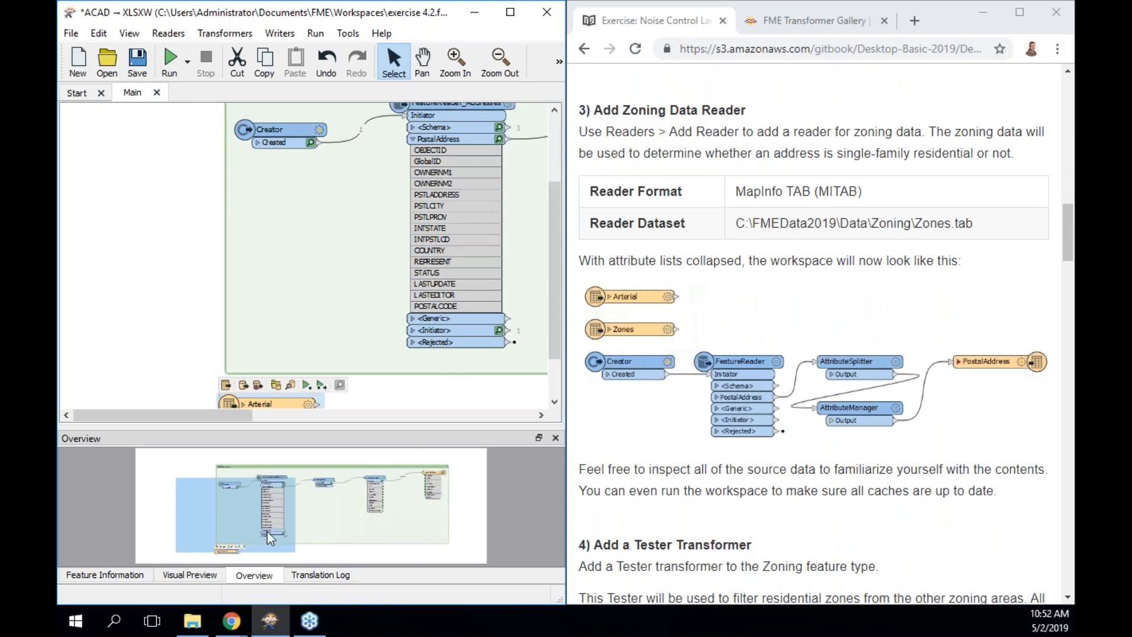
{"action": "left_click", "coordinate": [190, 575]}
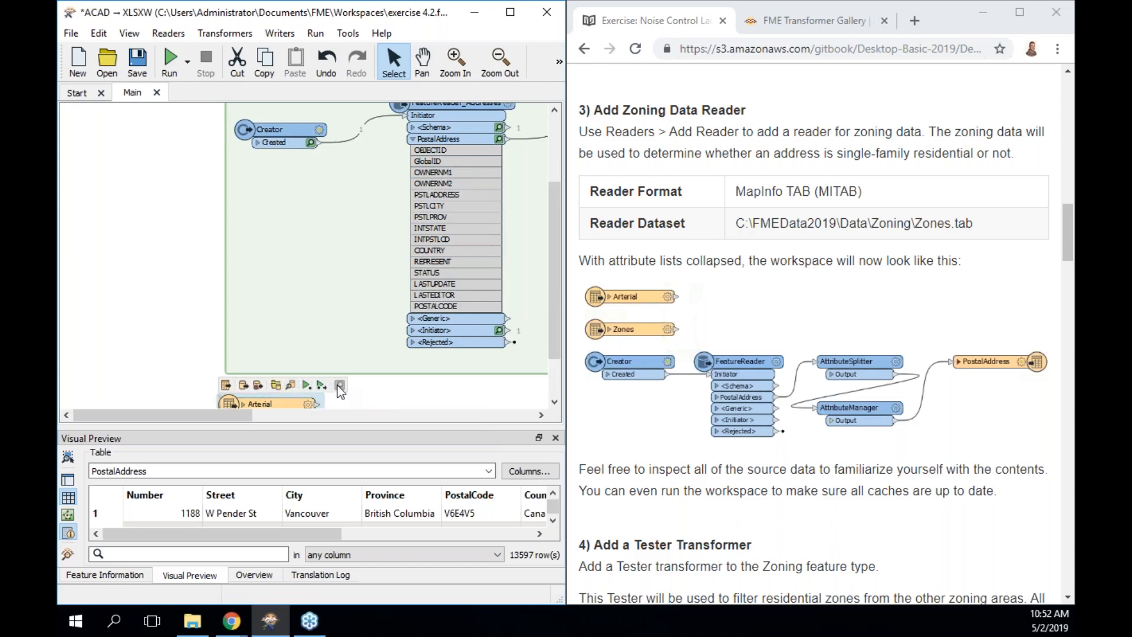
{"action": "left_click", "coordinate": [307, 386]}
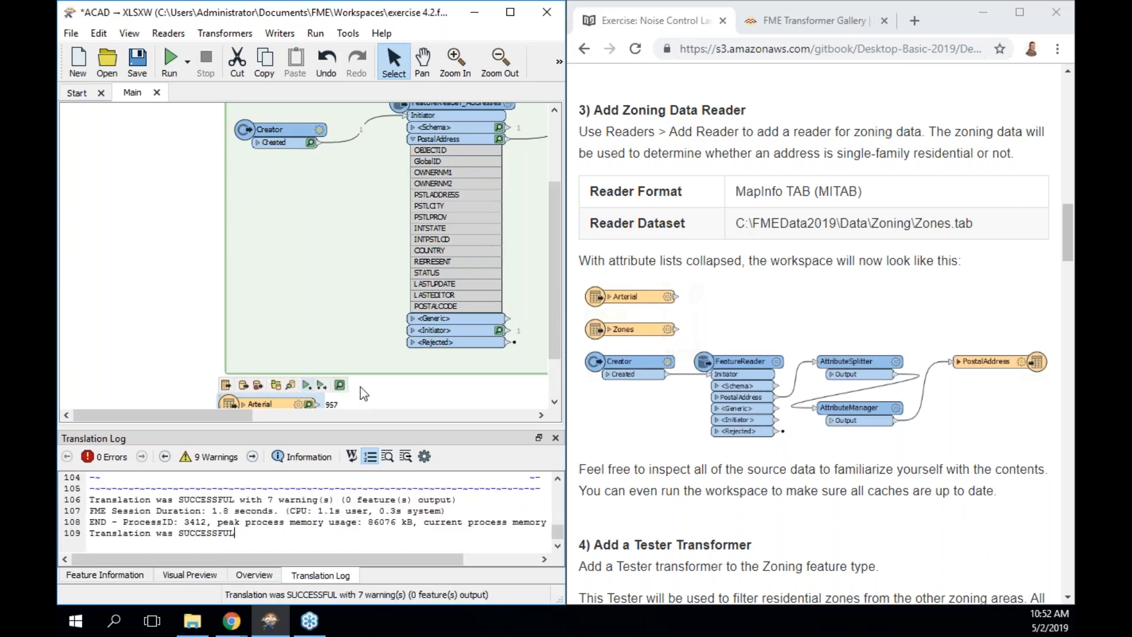
{"action": "left_click", "coordinate": [291, 386]}
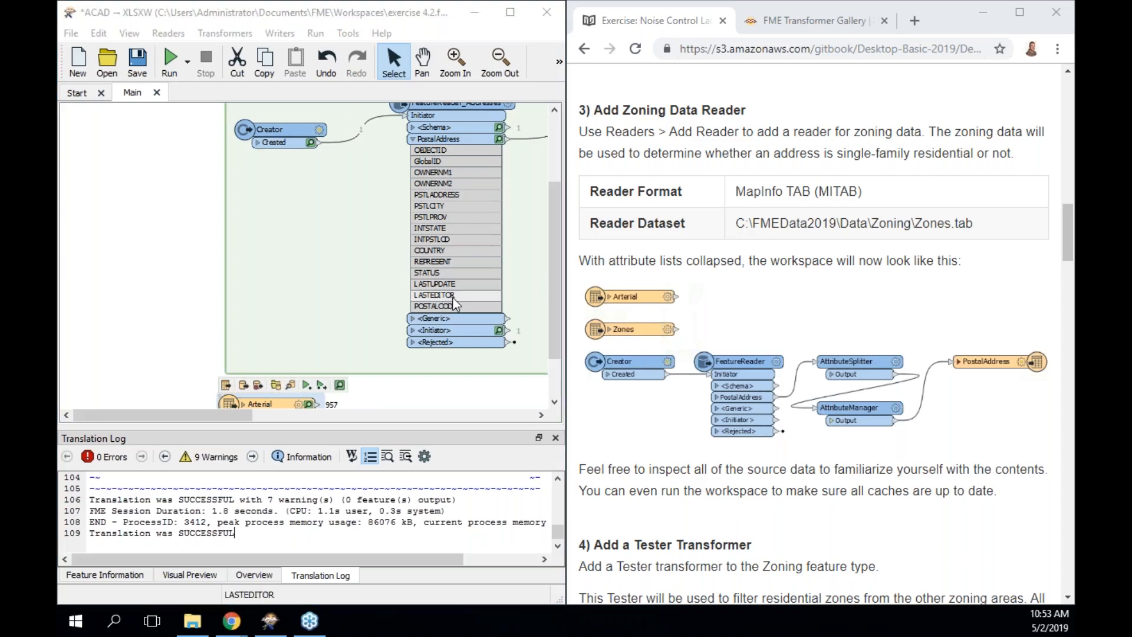
Rearrange the panels and open Visual Preview of the cached Arterial features.
{"action": "left_click_drag", "start_coordinate": [231, 415], "coordinate": [287, 416]}
{"action": "left_click_drag", "start_coordinate": [557, 289], "coordinate": [555, 210]}
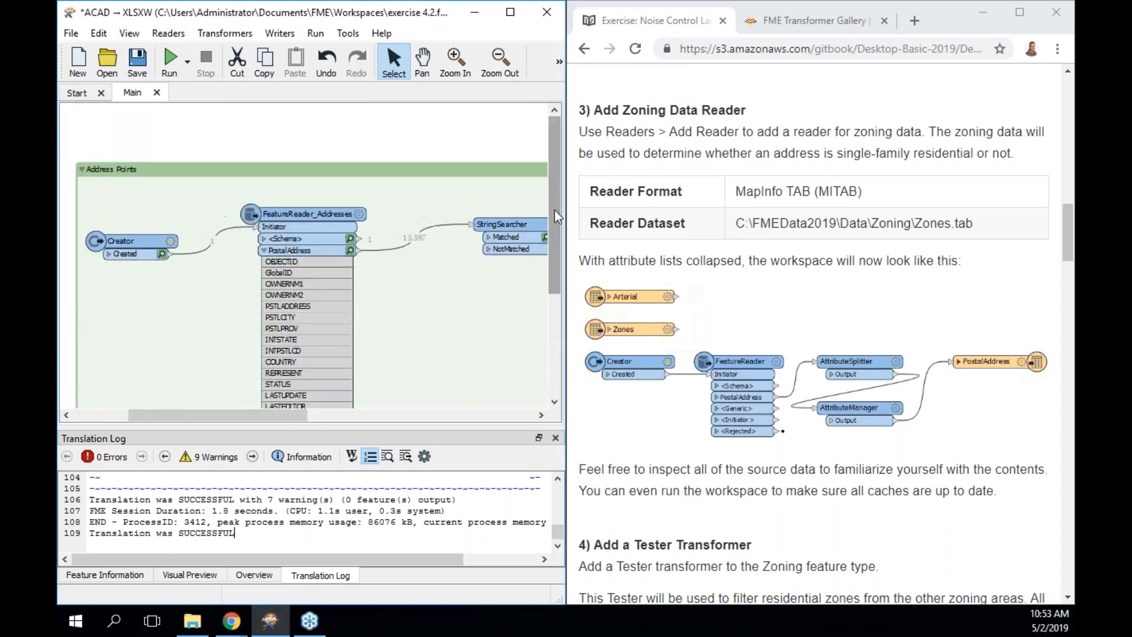
{"action": "mouse_move", "coordinate": [73, 133]}
{"action": "left_mouse_down"}
{"action": "mouse_move", "coordinate": [391, 288]}
{"action": "mouse_move", "coordinate": [541, 330]}
{"action": "mouse_move", "coordinate": [347, 245]}
{"action": "mouse_move", "coordinate": [175, 140]}
{"action": "left_mouse_up"}
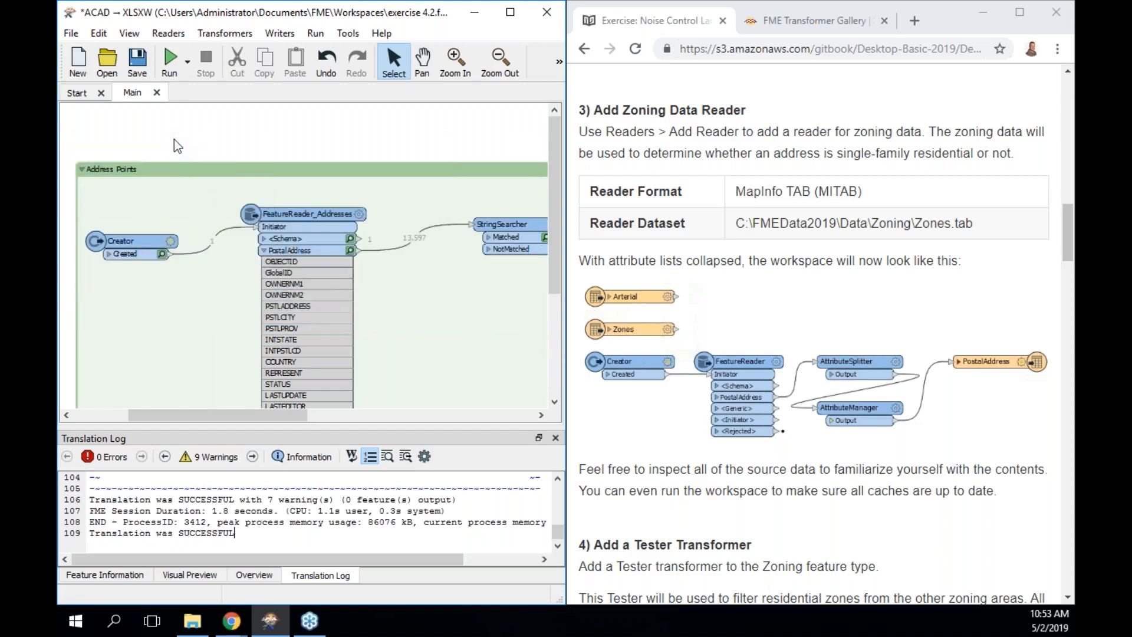
{"action": "left_click_drag", "start_coordinate": [551, 217], "coordinate": [547, 313]}
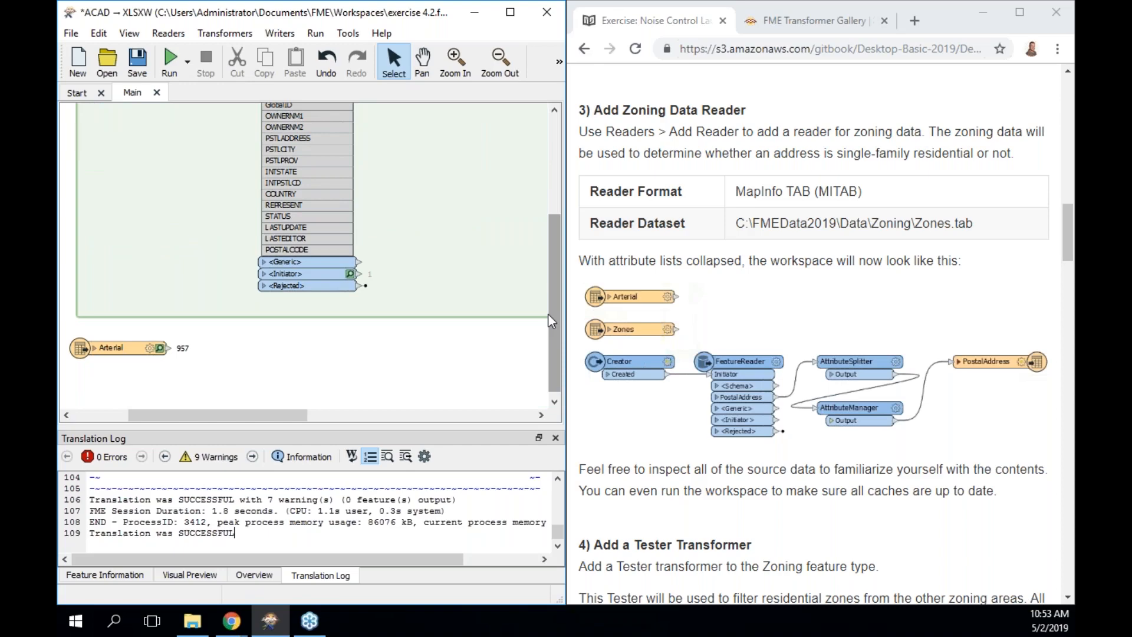
{"action": "left_click_drag", "start_coordinate": [110, 347], "coordinate": [102, 347]}
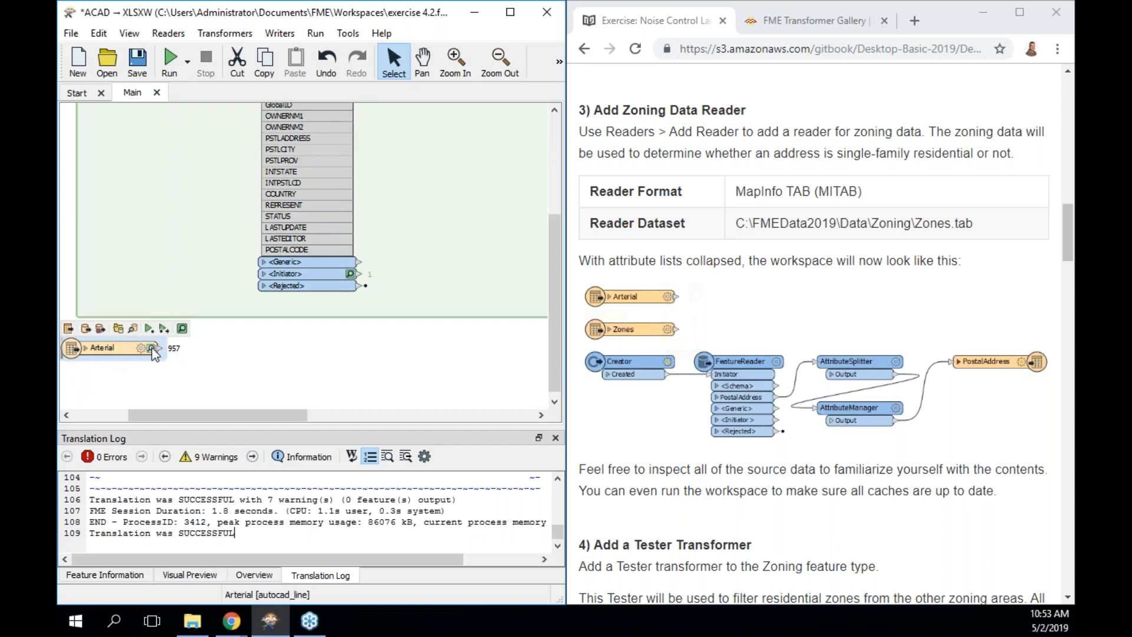
{"action": "left_click", "coordinate": [151, 348]}
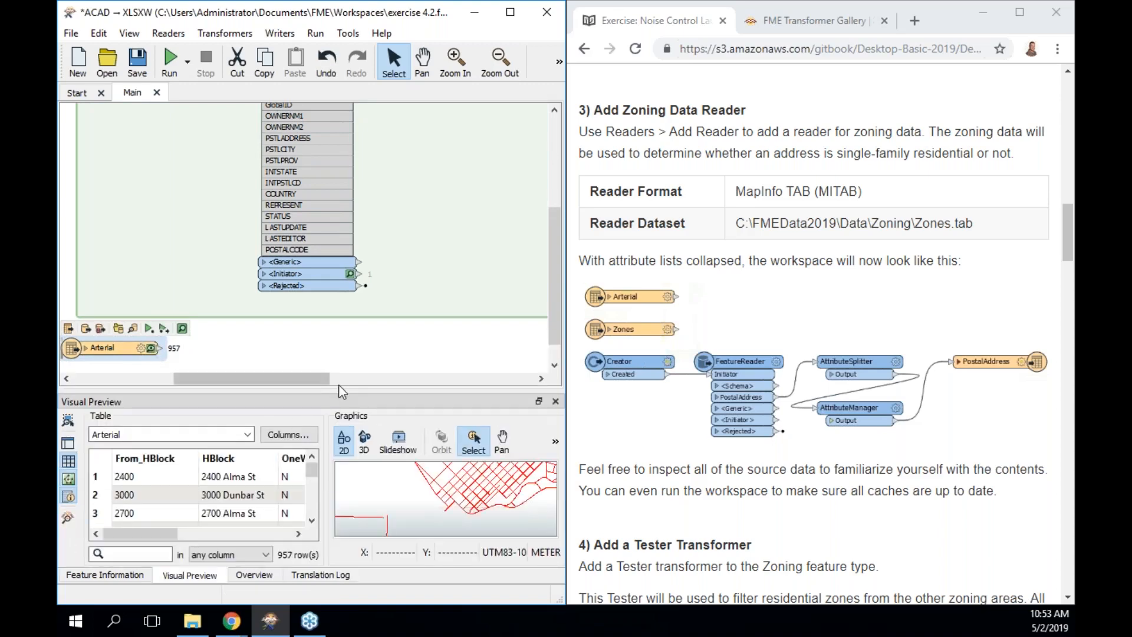
Enlarge the preview to browse Arterial rows and Graphics options, then shrink it back.
{"action": "left_click_drag", "start_coordinate": [339, 394], "coordinate": [340, 215]}
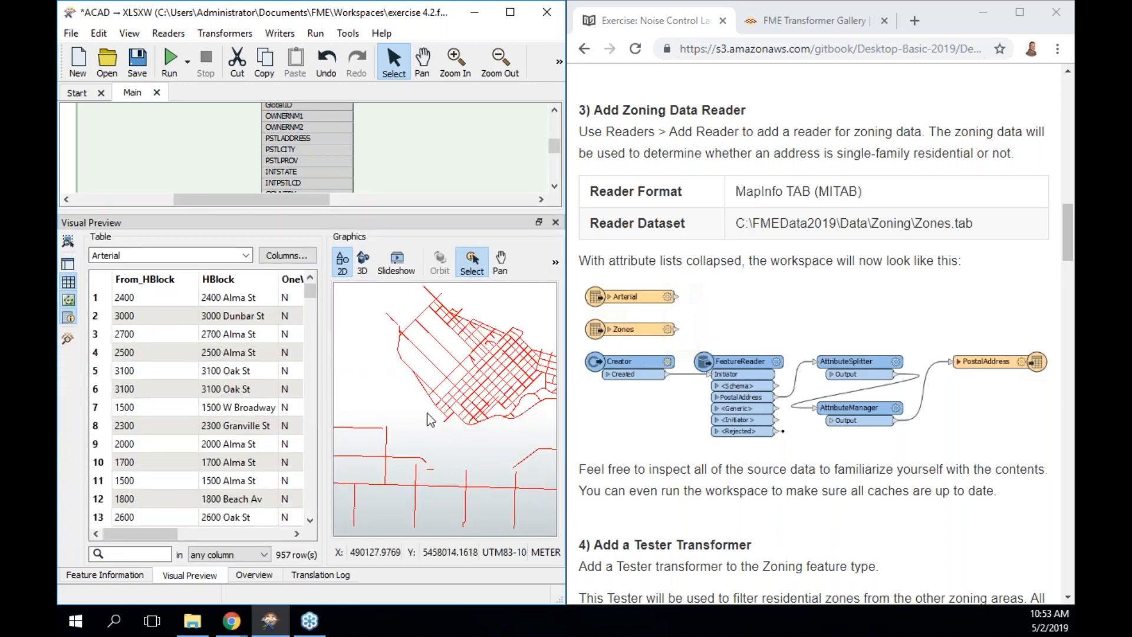
{"action": "left_click", "coordinate": [555, 264]}
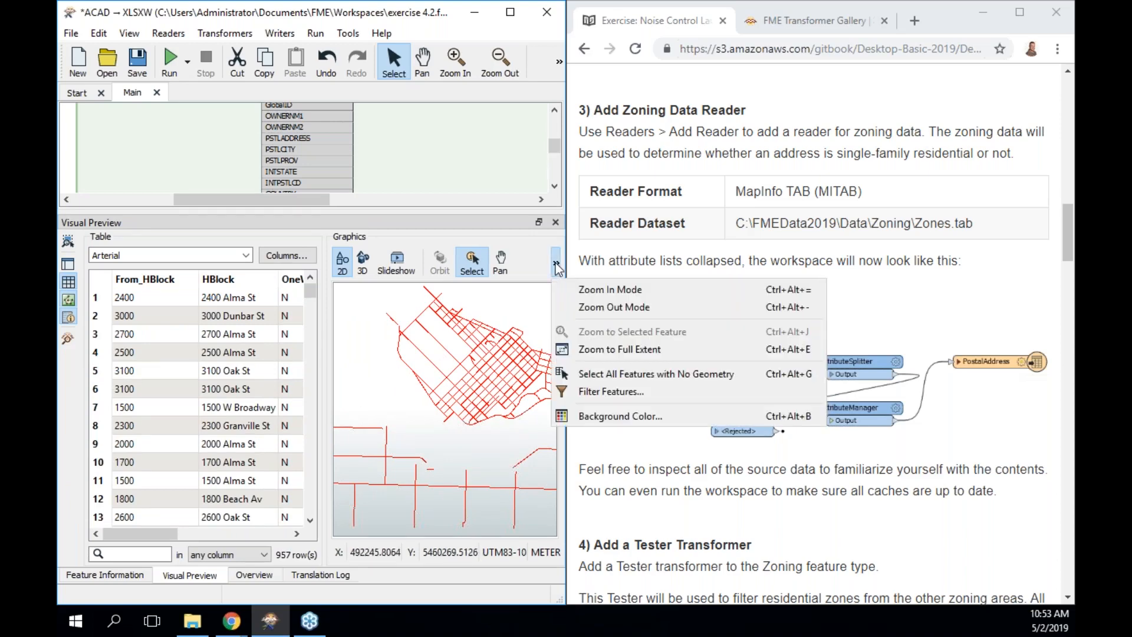
{"action": "left_click", "coordinate": [556, 265]}
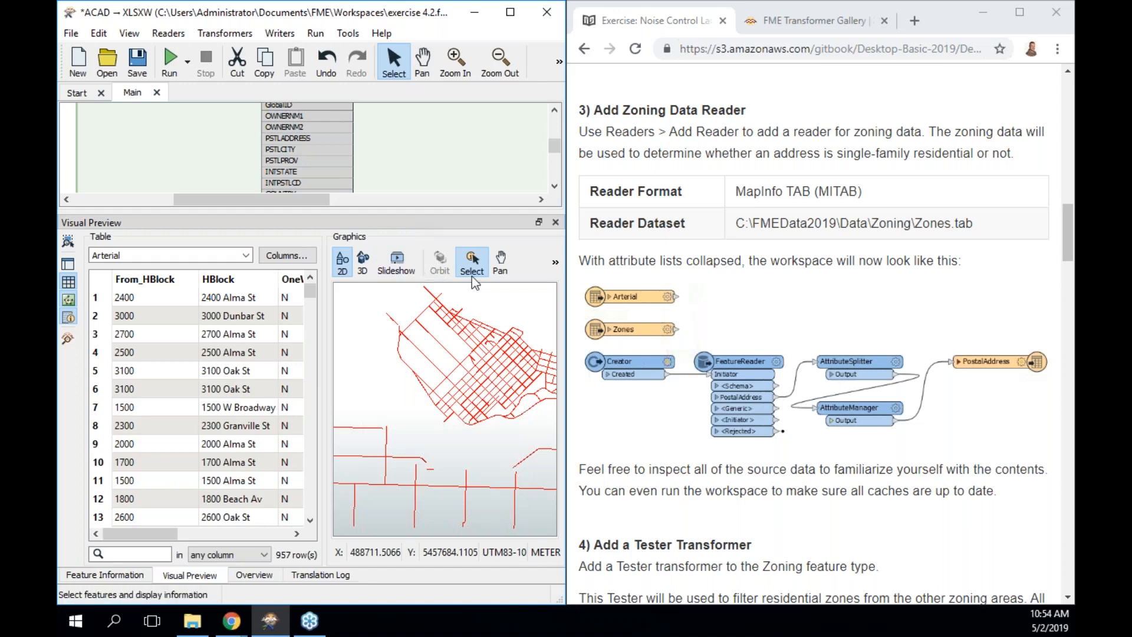
{"action": "left_click", "coordinate": [556, 263]}
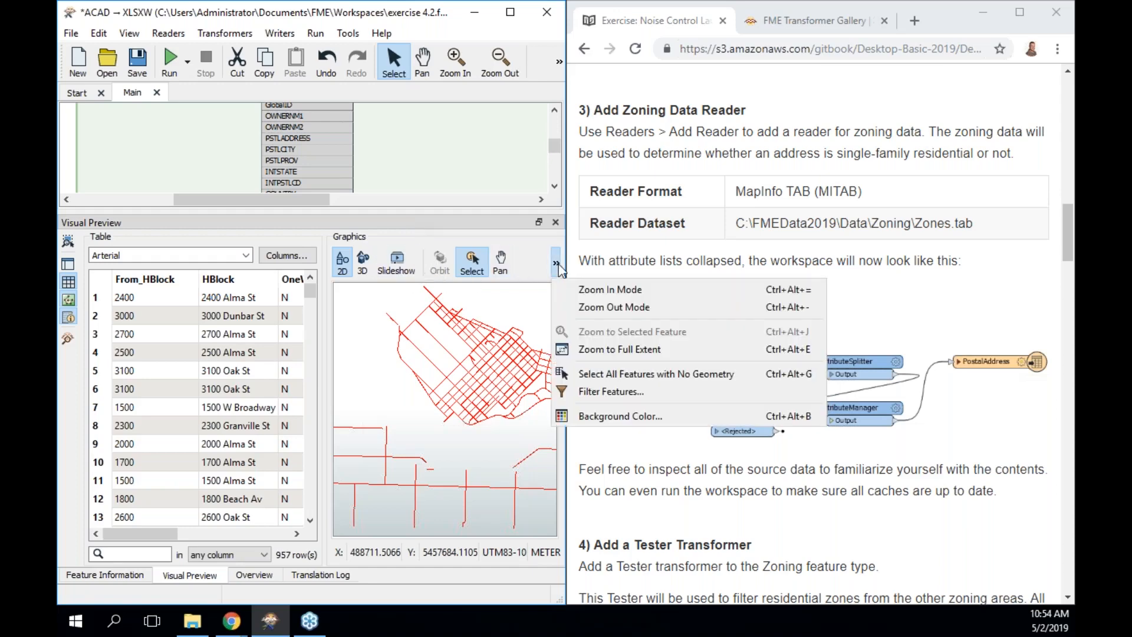
{"action": "left_click", "coordinate": [557, 265]}
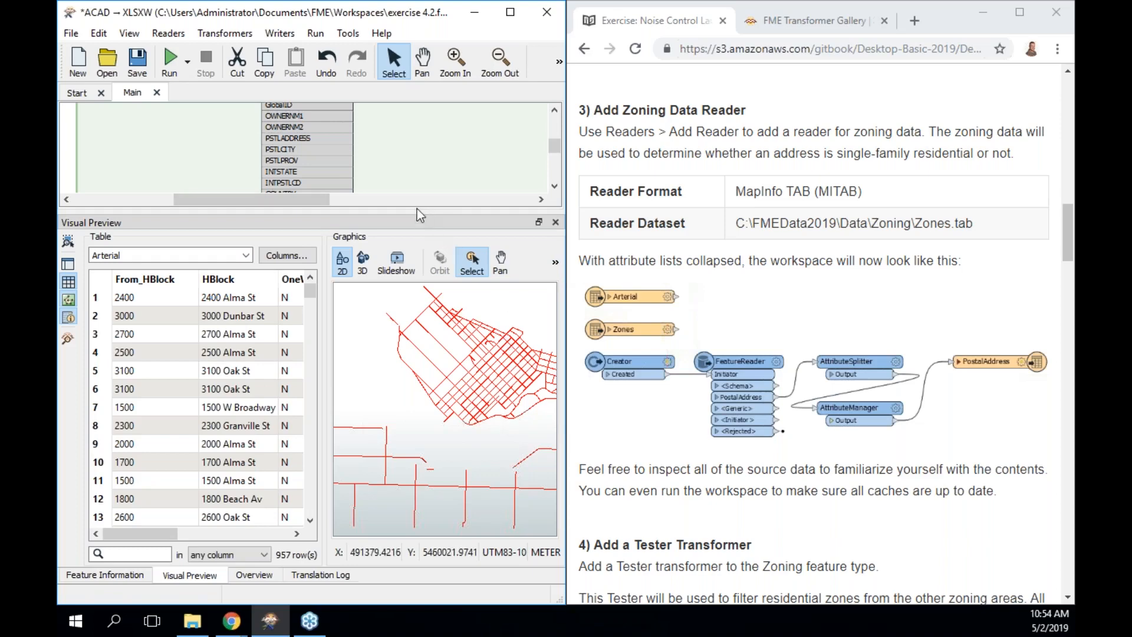
{"action": "left_click_drag", "start_coordinate": [416, 211], "coordinate": [413, 391]}
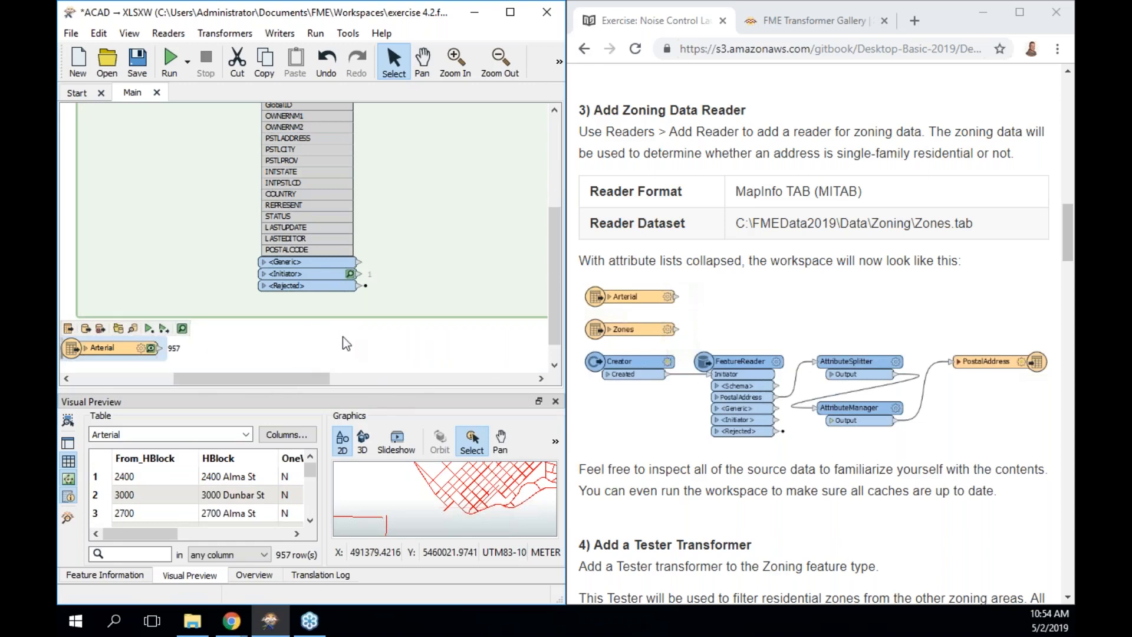
{"action": "left_click", "coordinate": [324, 335]}
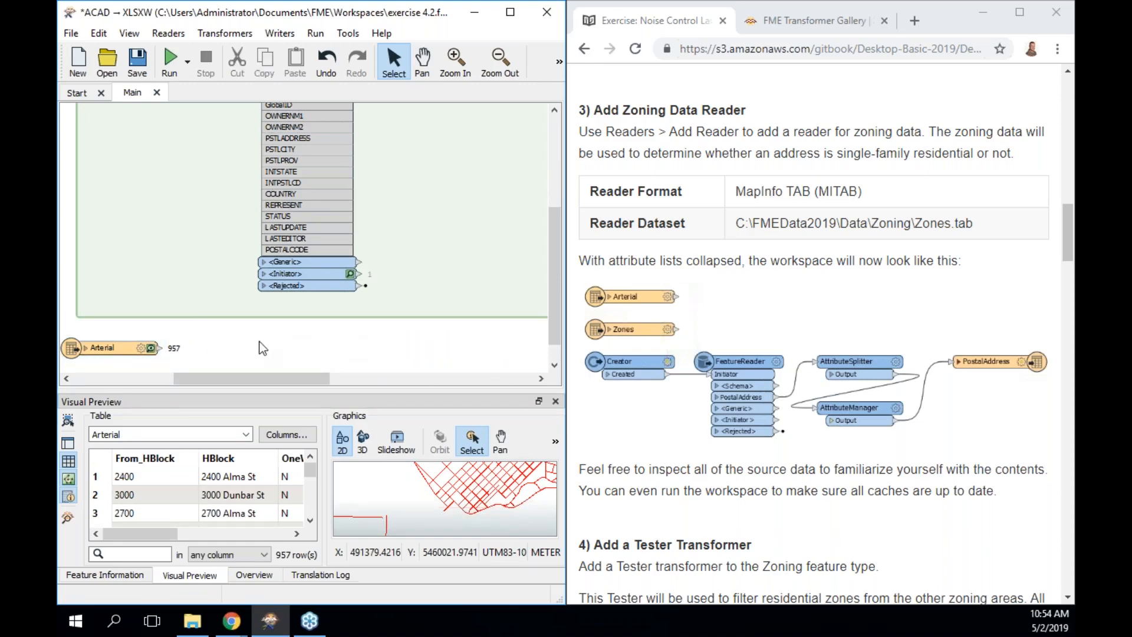
Start adding a MapInfo TAB reader with the 'mitab' Quick Add.
{"action": "type", "text": "mitab"}
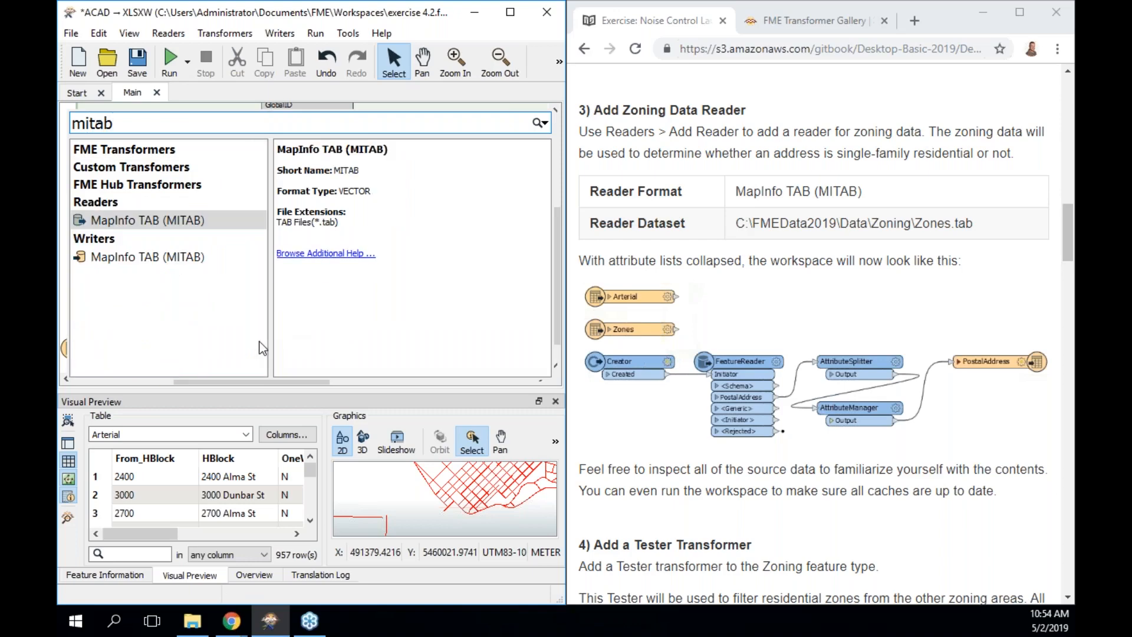
{"action": "key", "text": "Return"}
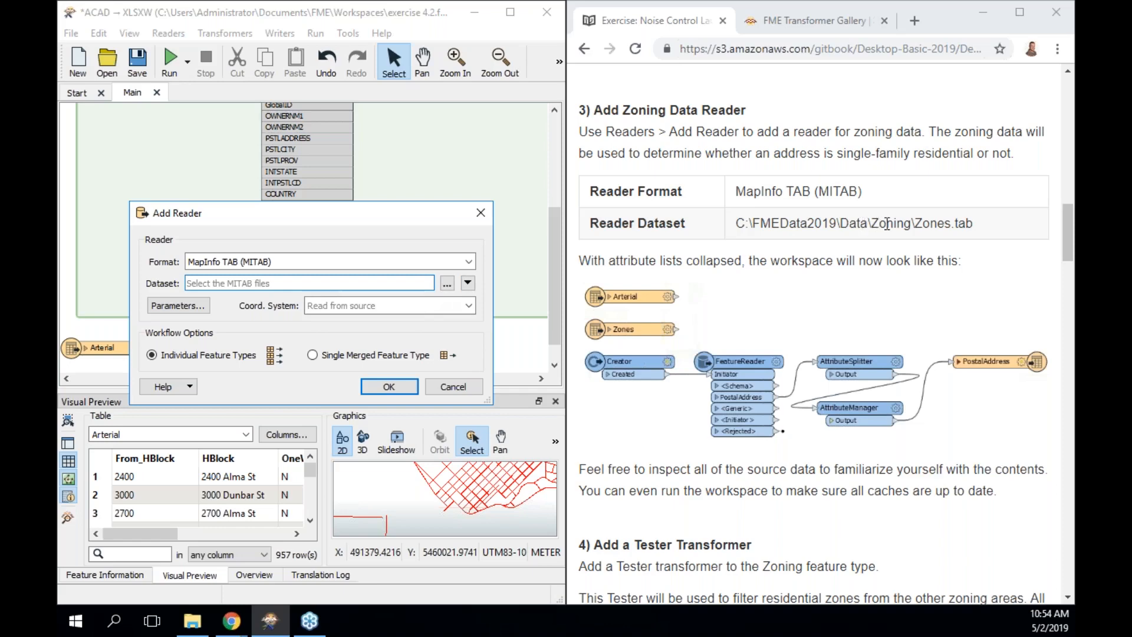
{"action": "left_click", "coordinate": [216, 284]}
Choose C:\FMEData2019\Data\Zoning\Zones.tab as the dataset and add the Zones reader.
{"action": "left_click", "coordinate": [448, 286]}
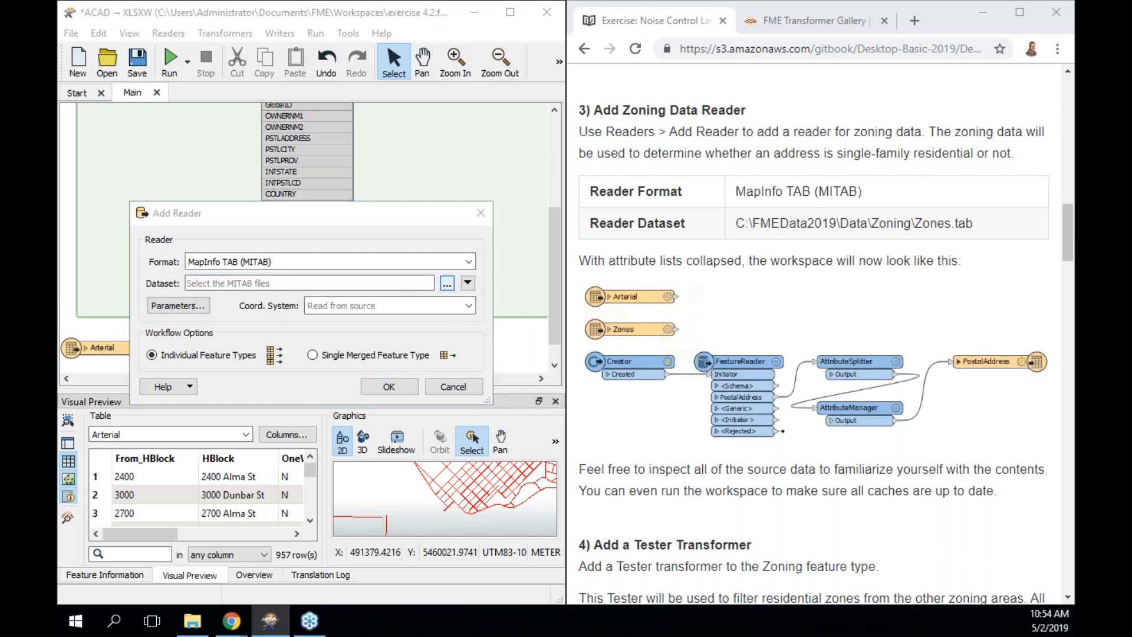
{"action": "type", "text": "\\"}
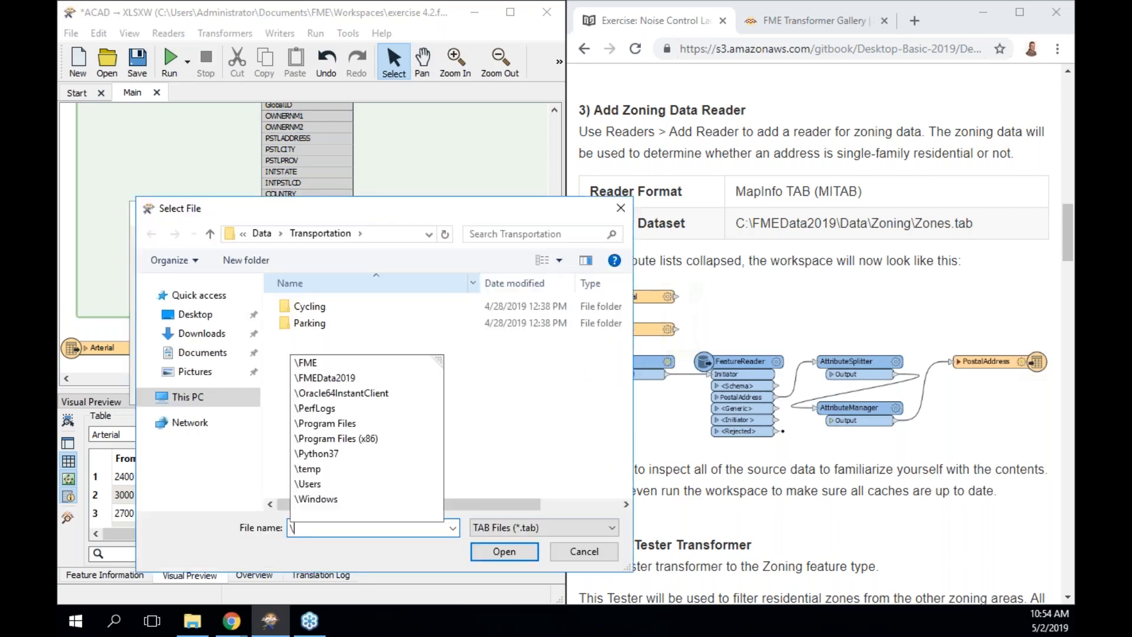
{"action": "type", "text": "fme"}
{"action": "key", "text": "Down"}
{"action": "key", "text": "Down"}
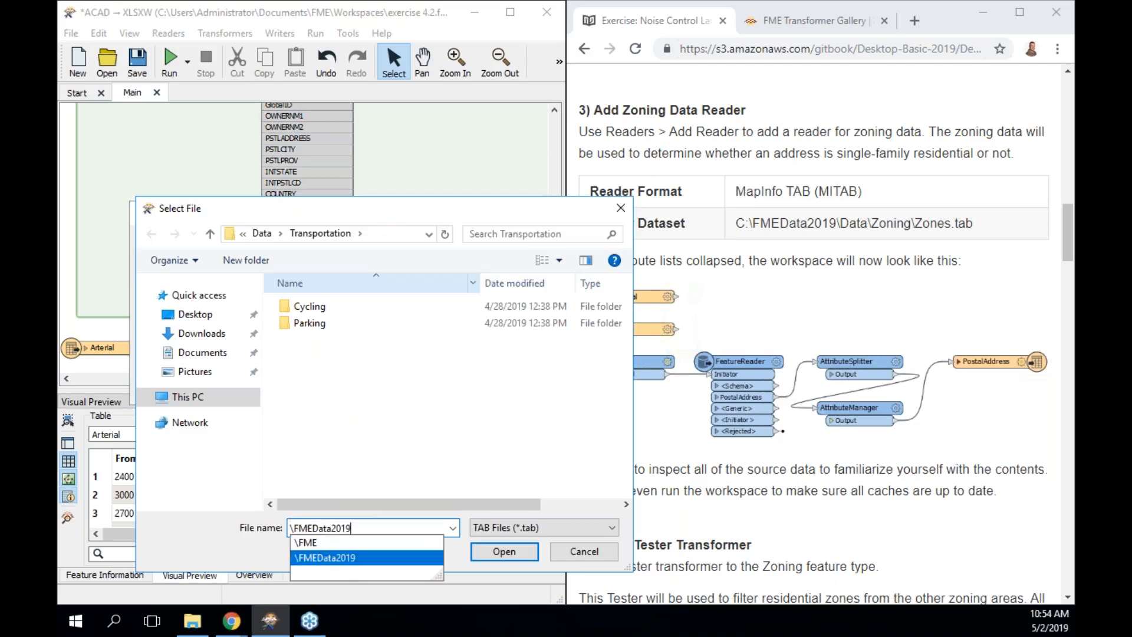
{"action": "type", "text": "\\"}
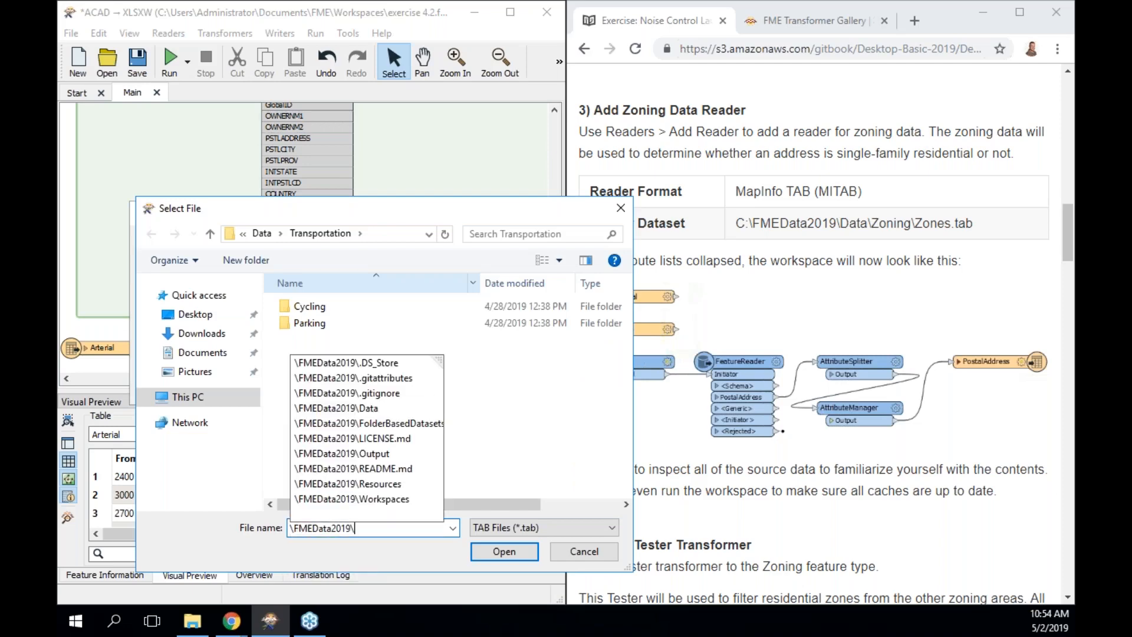
{"action": "type", "text": "Data"}
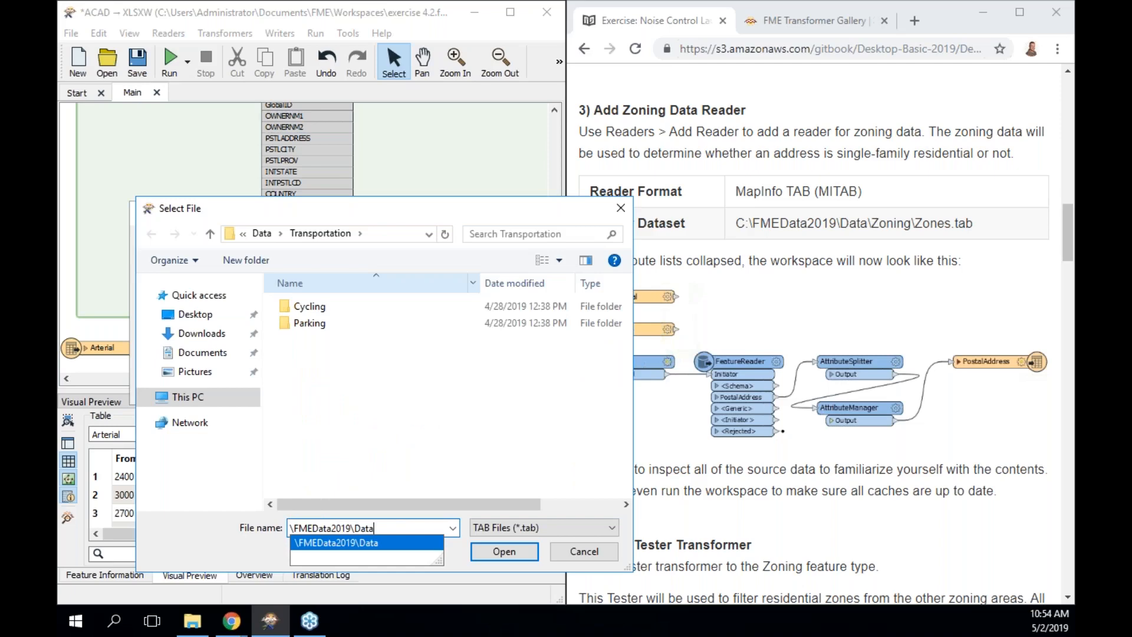
{"action": "type", "text": "\\Zoning"}
{"action": "key", "text": "Return"}
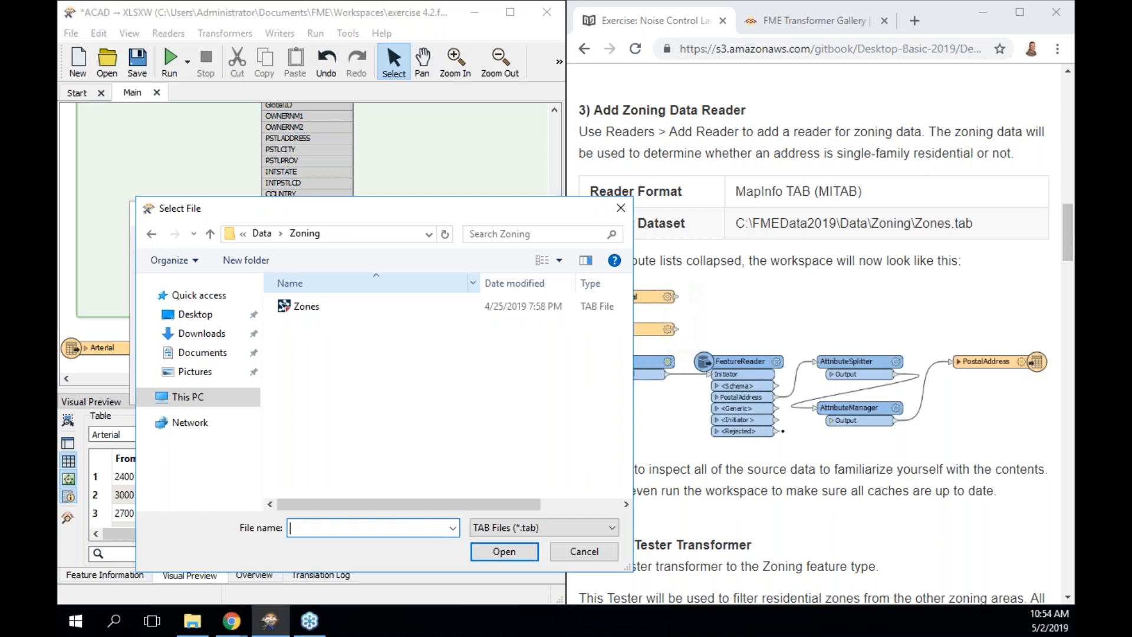
{"action": "left_click", "coordinate": [338, 311]}
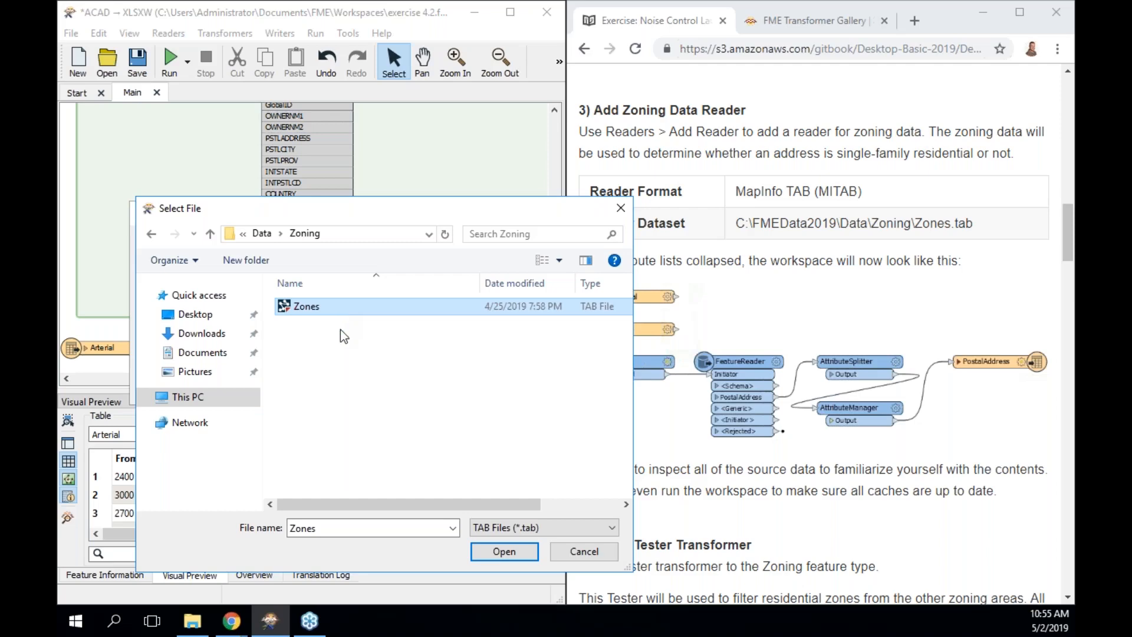
{"action": "left_click", "coordinate": [516, 556]}
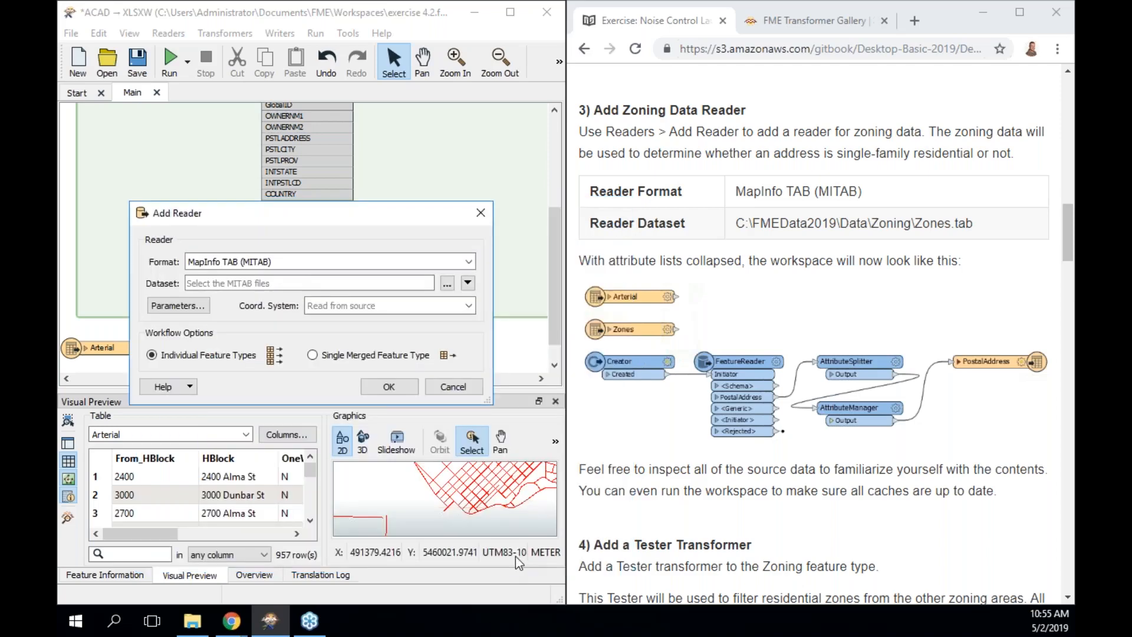
{"action": "left_click", "coordinate": [389, 387]}
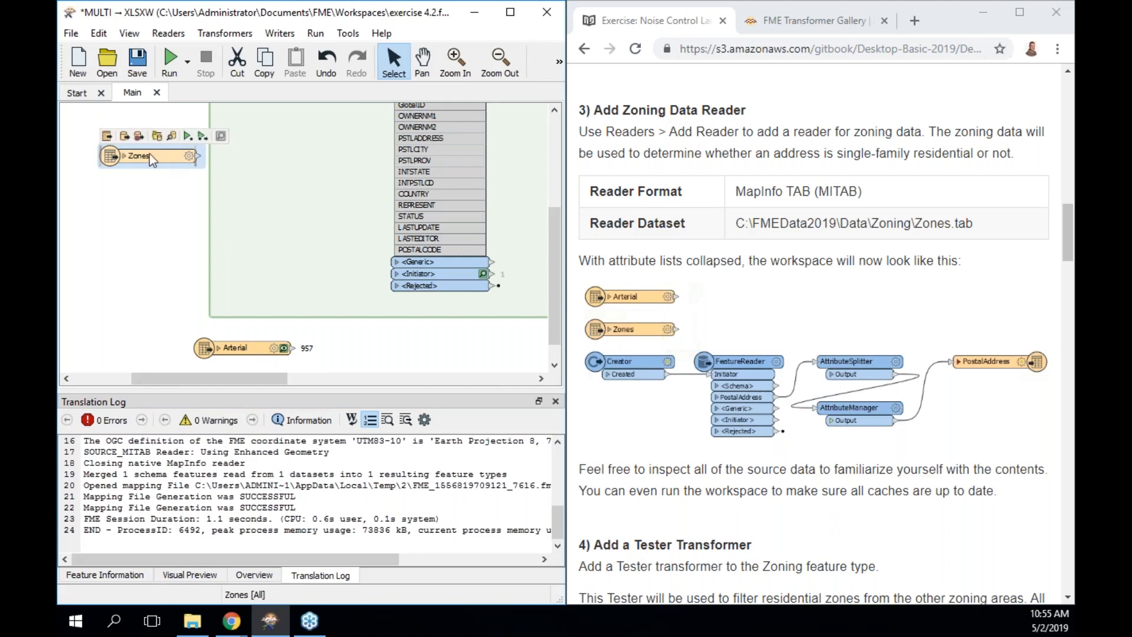
Expand Zones and preview its 416 features, scrolling through ZoneName and ZoneCategory values.
{"action": "left_click", "coordinate": [124, 156]}
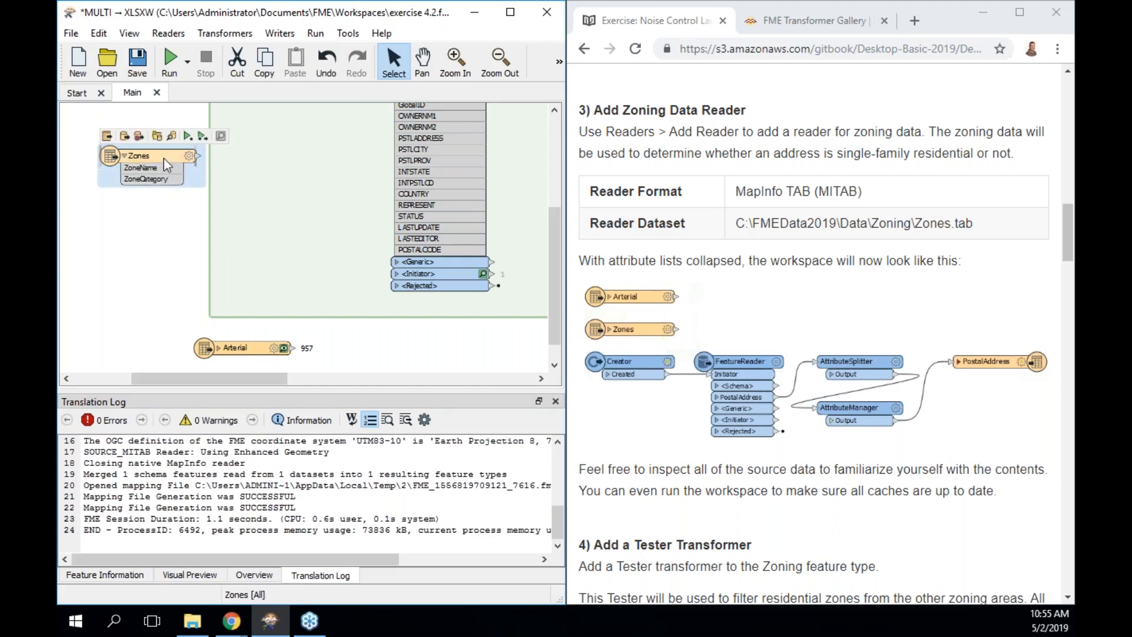
{"action": "left_click", "coordinate": [173, 135]}
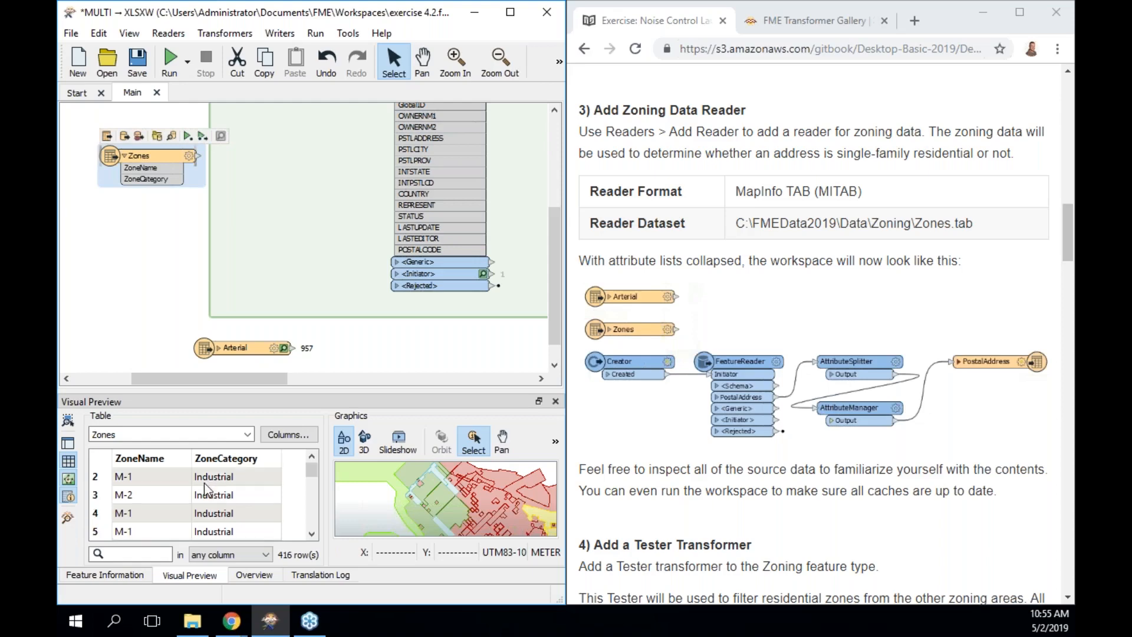
{"action": "mouse_move", "coordinate": [313, 472]}
{"action": "left_mouse_down"}
{"action": "mouse_move", "coordinate": [312, 486]}
{"action": "mouse_move", "coordinate": [312, 451]}
{"action": "left_mouse_up"}
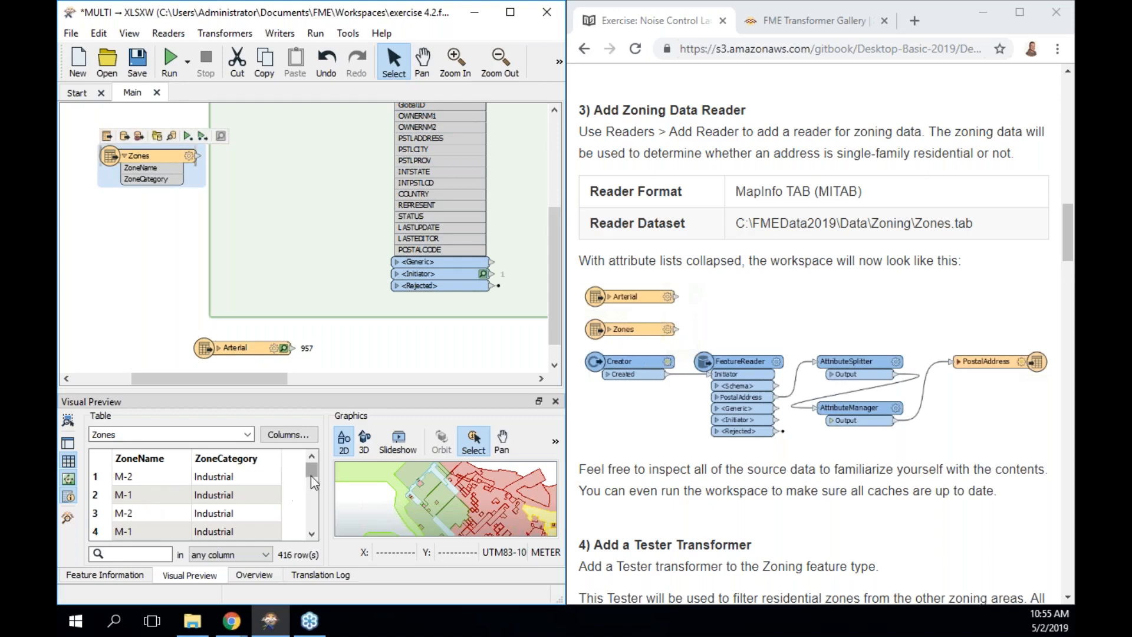
{"action": "mouse_move", "coordinate": [310, 475]}
{"action": "left_mouse_down"}
{"action": "mouse_move", "coordinate": [314, 525]}
{"action": "mouse_move", "coordinate": [315, 481]}
{"action": "left_mouse_up"}
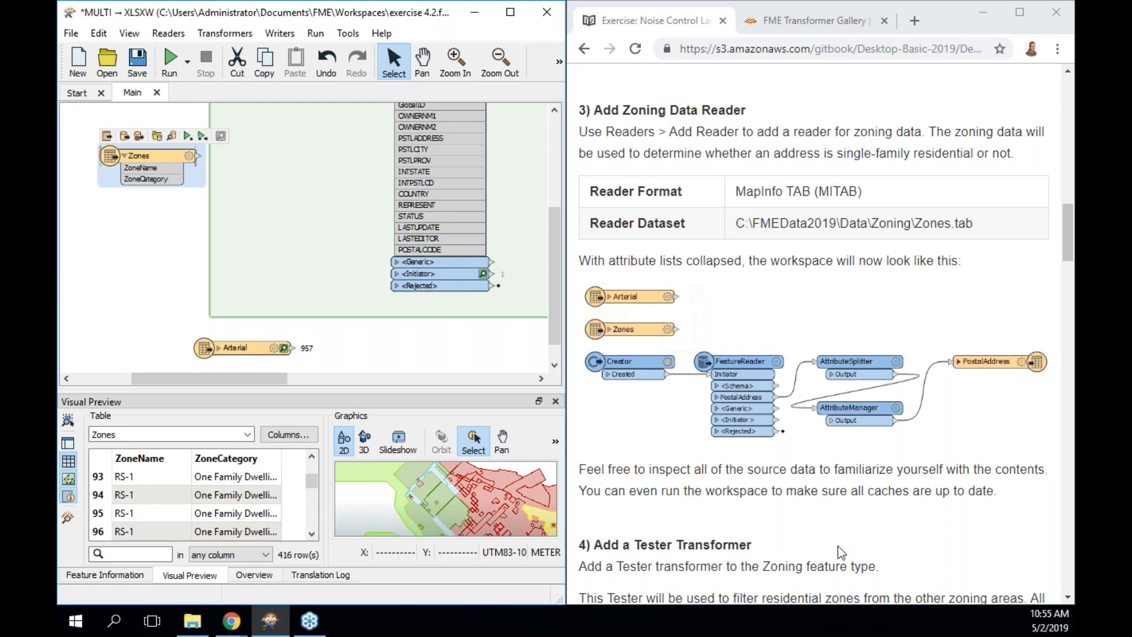
{"action": "scroll", "coordinate": [837, 546], "scroll_direction": "down", "scroll_amount": 5}
{"action": "scroll", "coordinate": [837, 546], "scroll_direction": "down", "scroll_amount": 2}
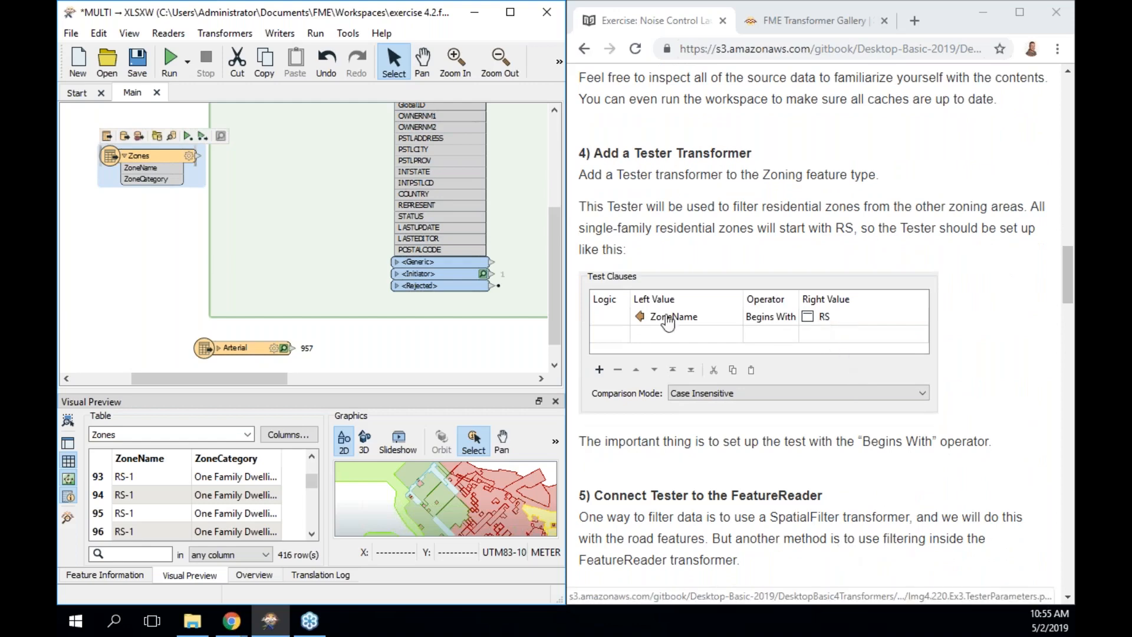
Add a TestFilter after the Zones reader and place it beside Zones.
{"action": "left_click", "coordinate": [258, 575]}
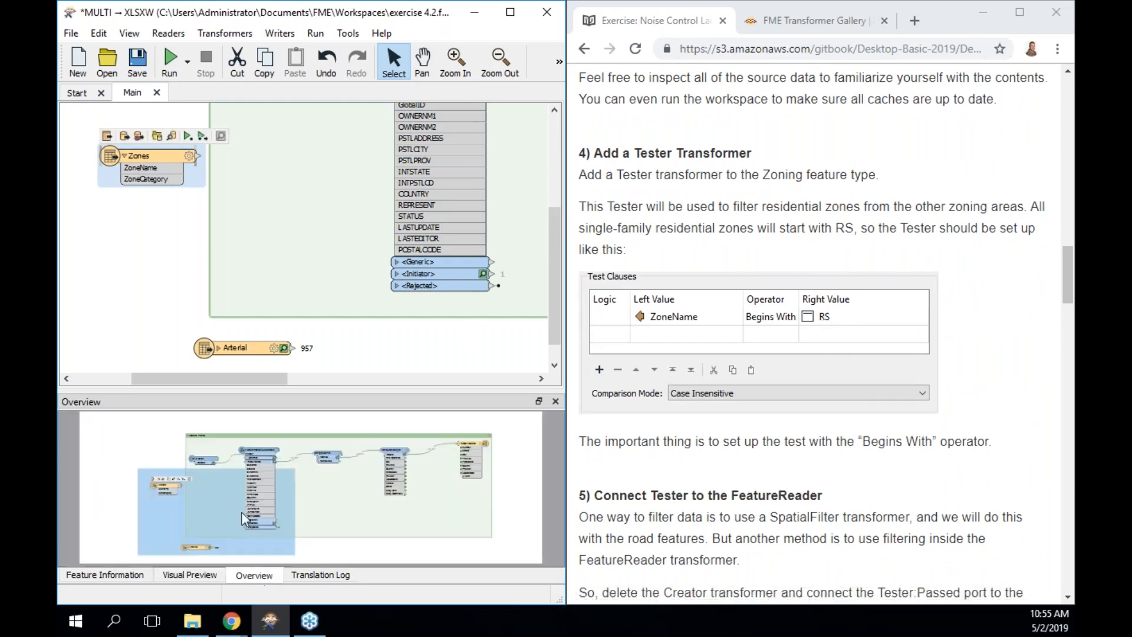
{"action": "left_click_drag", "start_coordinate": [151, 164], "coordinate": [128, 159]}
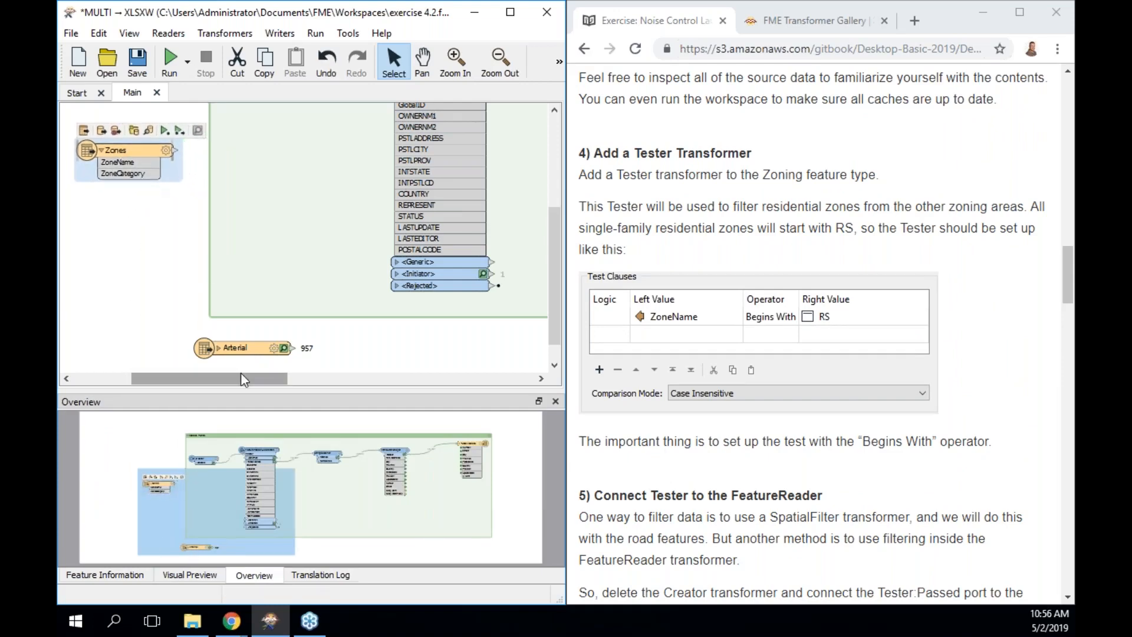
{"action": "left_click_drag", "start_coordinate": [237, 380], "coordinate": [217, 382]}
{"action": "left_click_drag", "start_coordinate": [178, 150], "coordinate": [126, 142]}
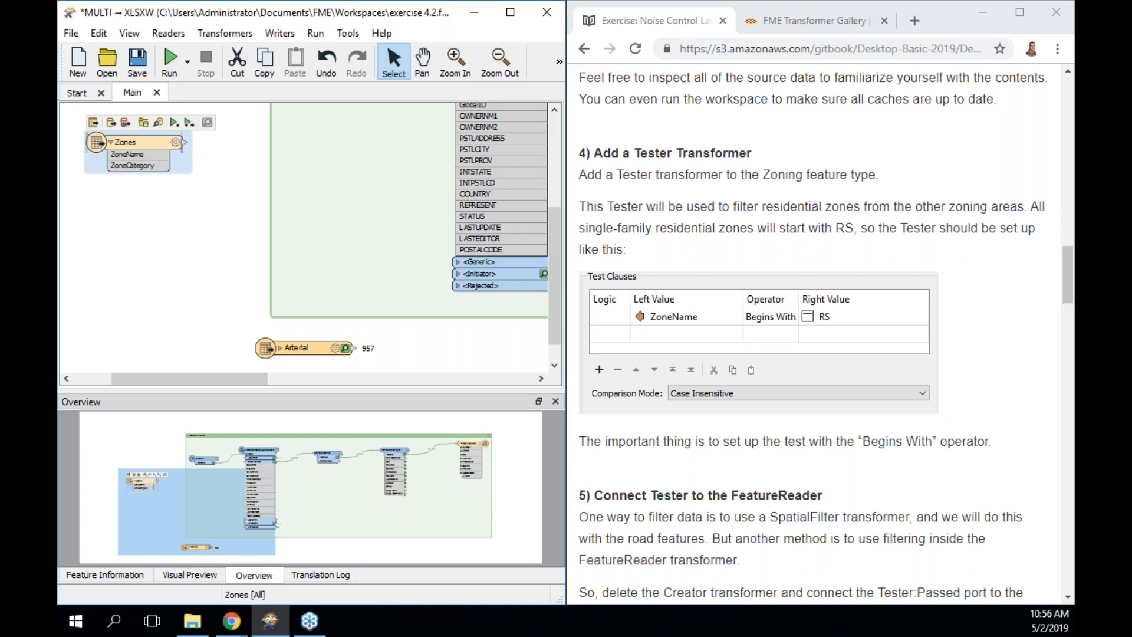
{"action": "type", "text": "test"}
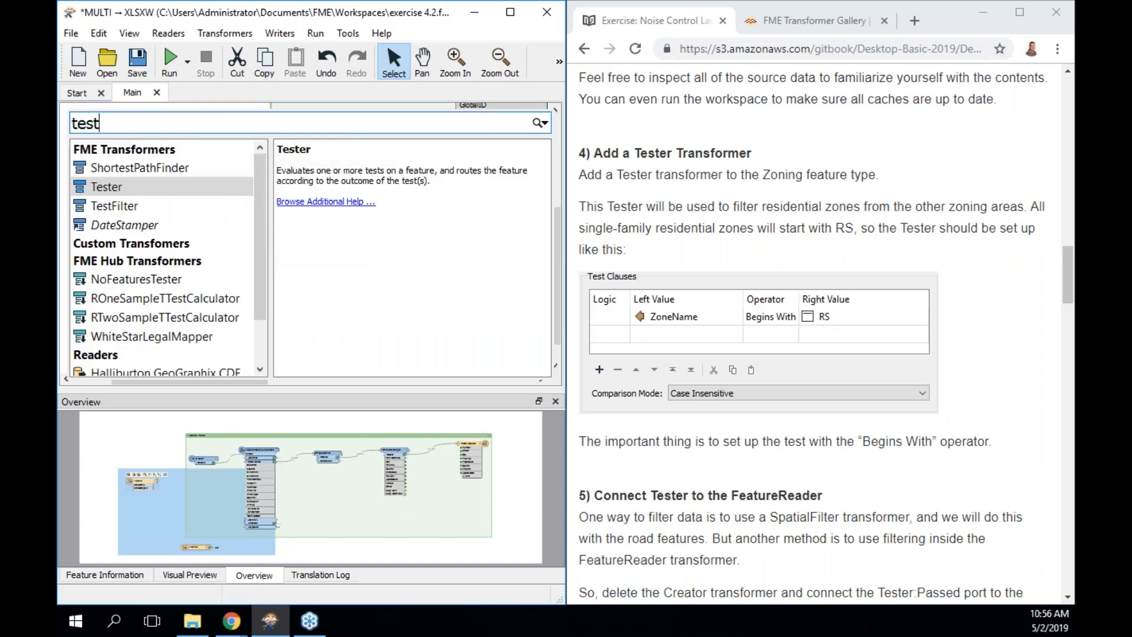
{"action": "key", "text": "Down"}
{"action": "key", "text": "Return"}
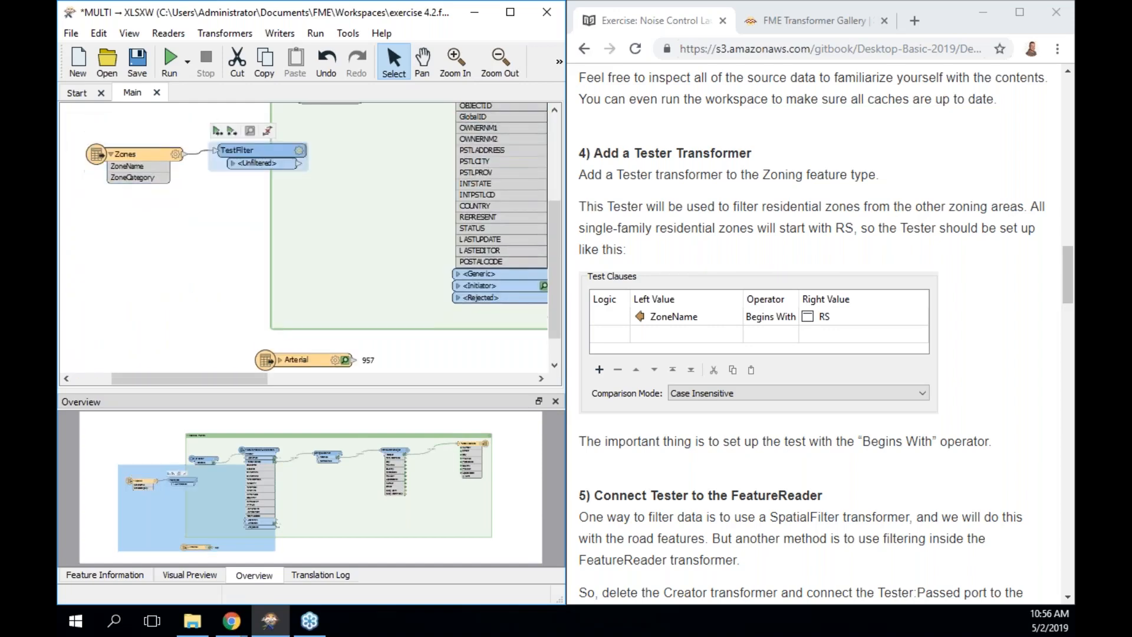
{"action": "left_click_drag", "start_coordinate": [145, 154], "coordinate": [122, 150]}
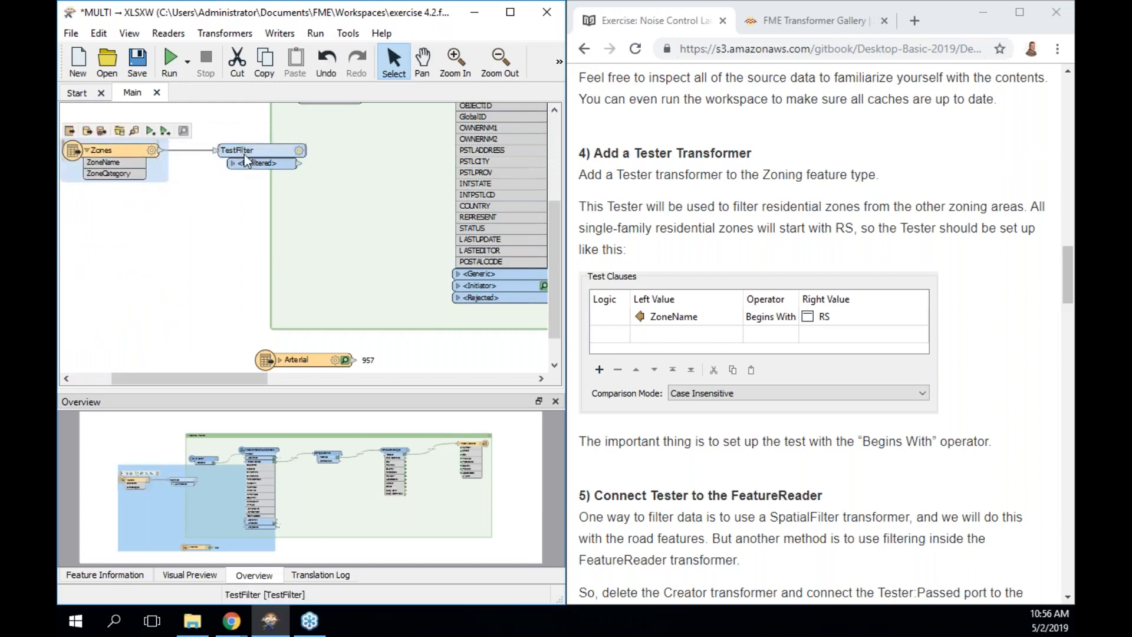
{"action": "left_click_drag", "start_coordinate": [254, 148], "coordinate": [215, 142]}
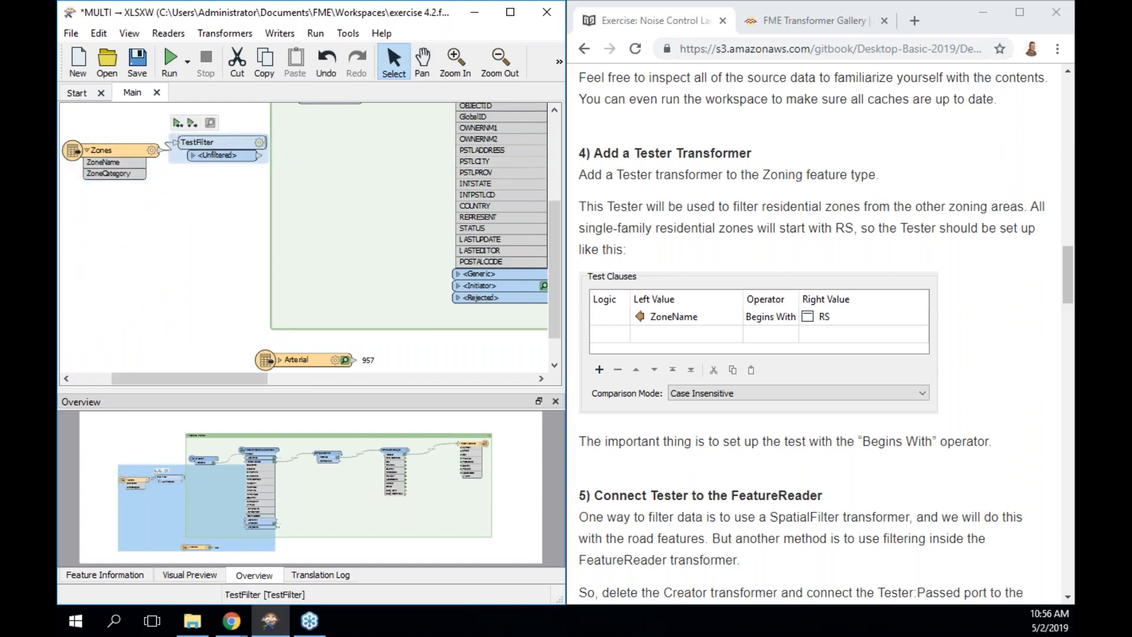
Rename the filter TestFilter_Zones and begin a test on the ZoneName attribute.
{"action": "double_click", "coordinate": [214, 142]}
{"action": "left_click", "coordinate": [301, 194]}
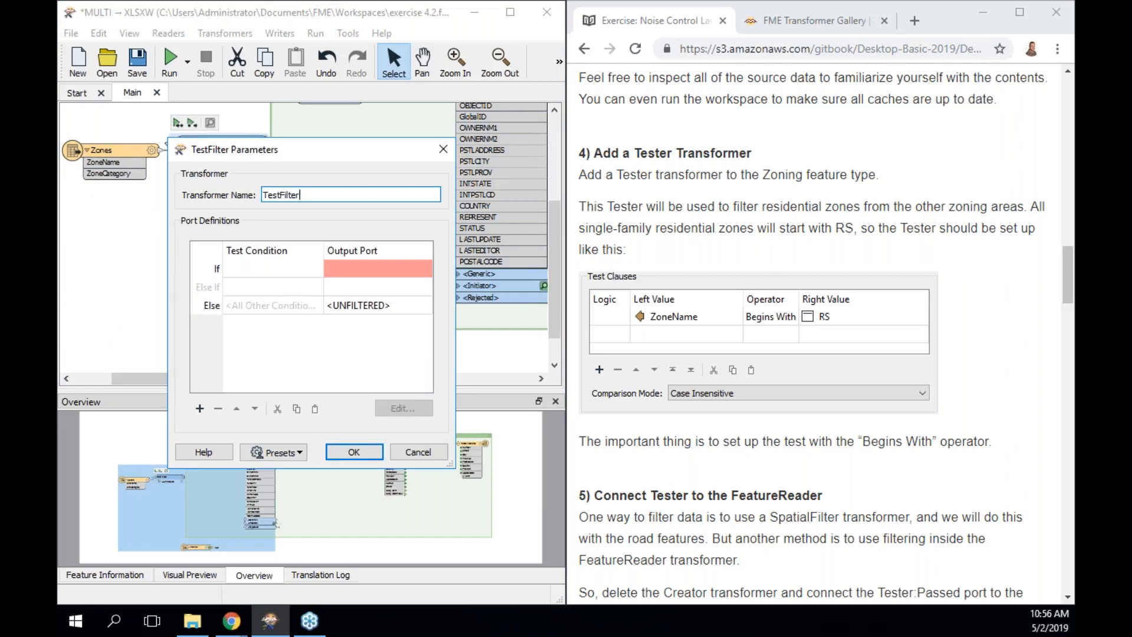
{"action": "type", "text": "Zones"}
{"action": "double_click", "coordinate": [301, 272]}
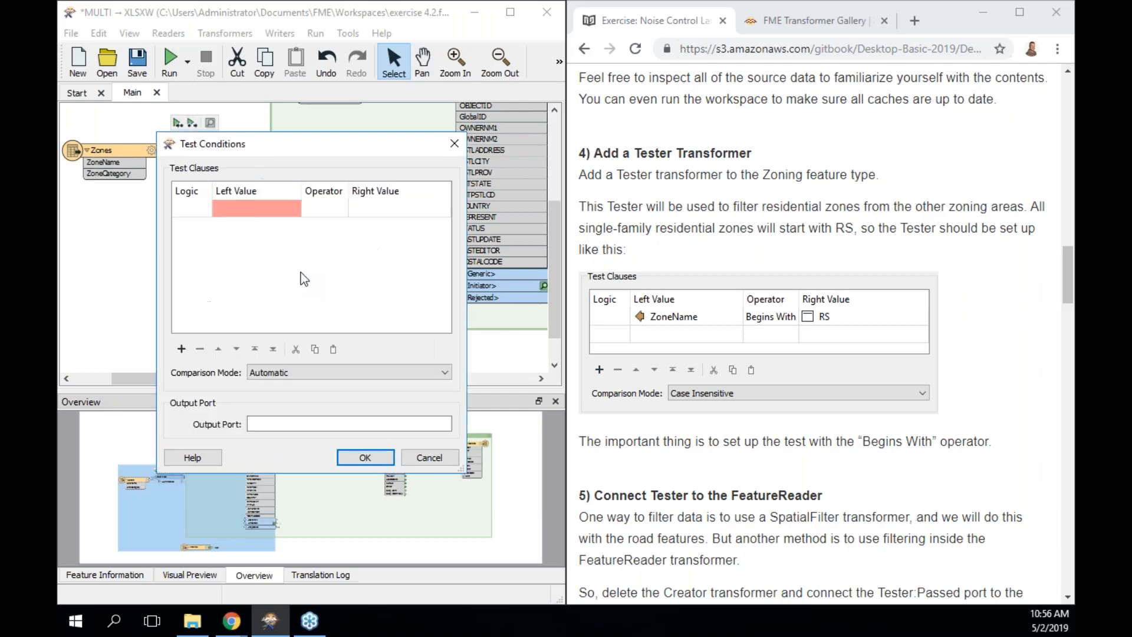
{"action": "left_click", "coordinate": [256, 206]}
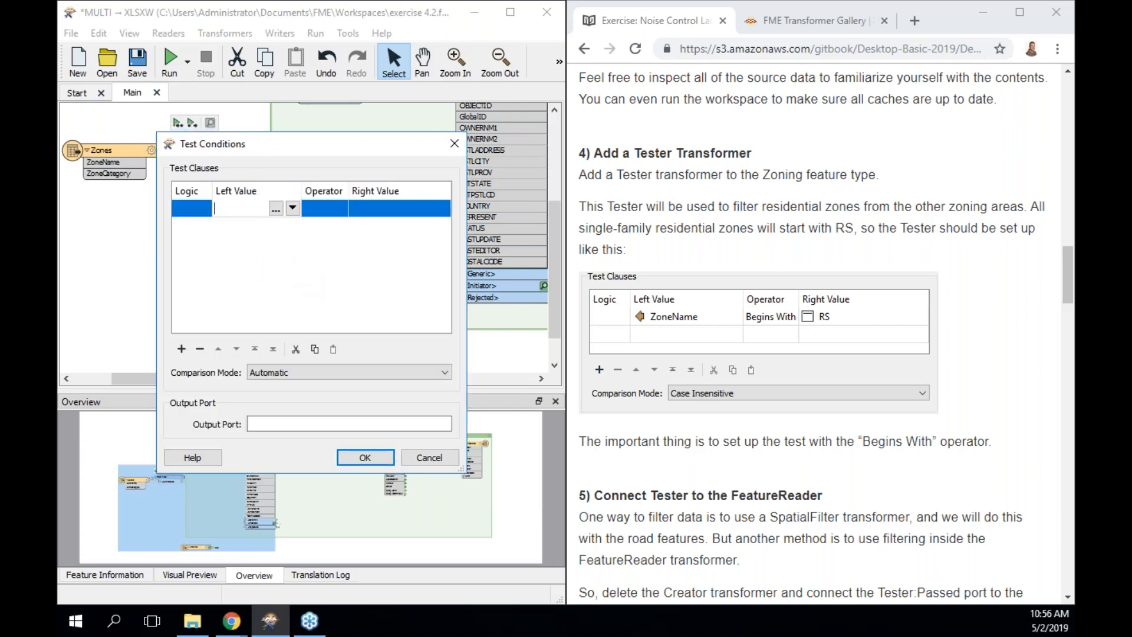
{"action": "type", "text": "Zon"}
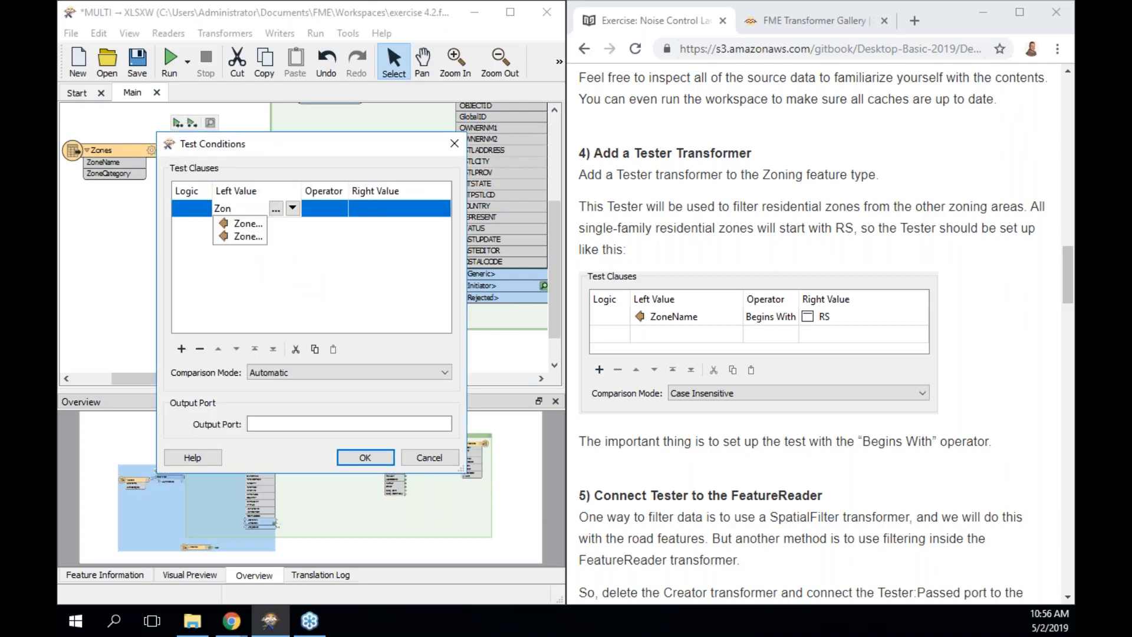
{"action": "left_click", "coordinate": [252, 223]}
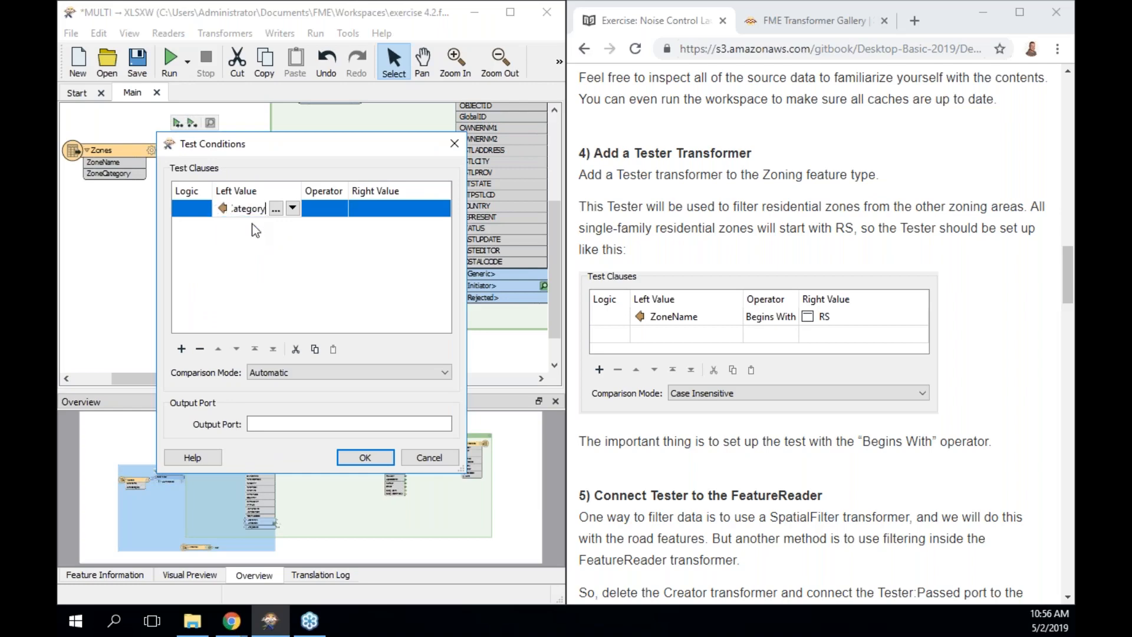
{"action": "left_click", "coordinate": [292, 208]}
{"action": "mouse_move", "coordinate": [359, 232]}
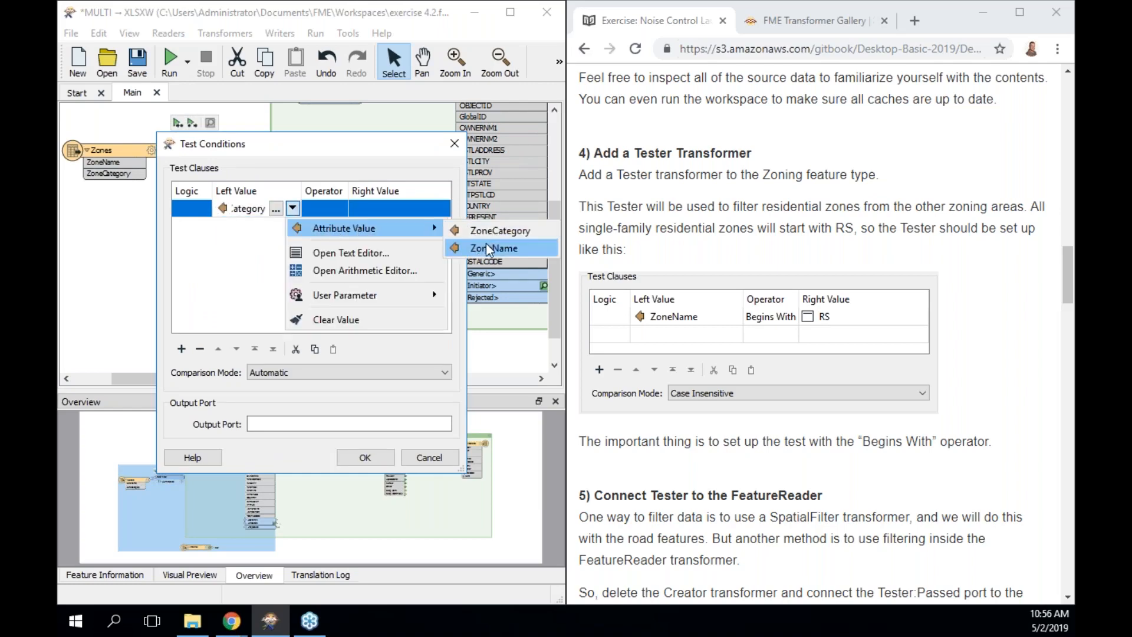
{"action": "left_click", "coordinate": [486, 243]}
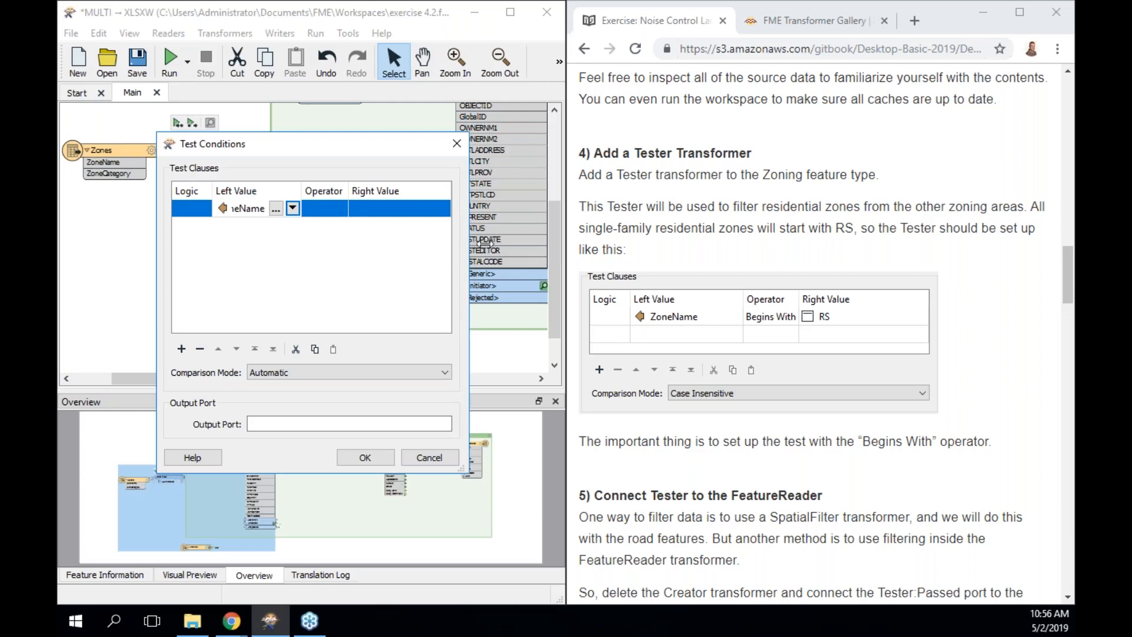
Test ZoneName Begins With RS to port SingleFamily, name the Else port Other, and apply.
{"action": "left_click", "coordinate": [345, 209]}
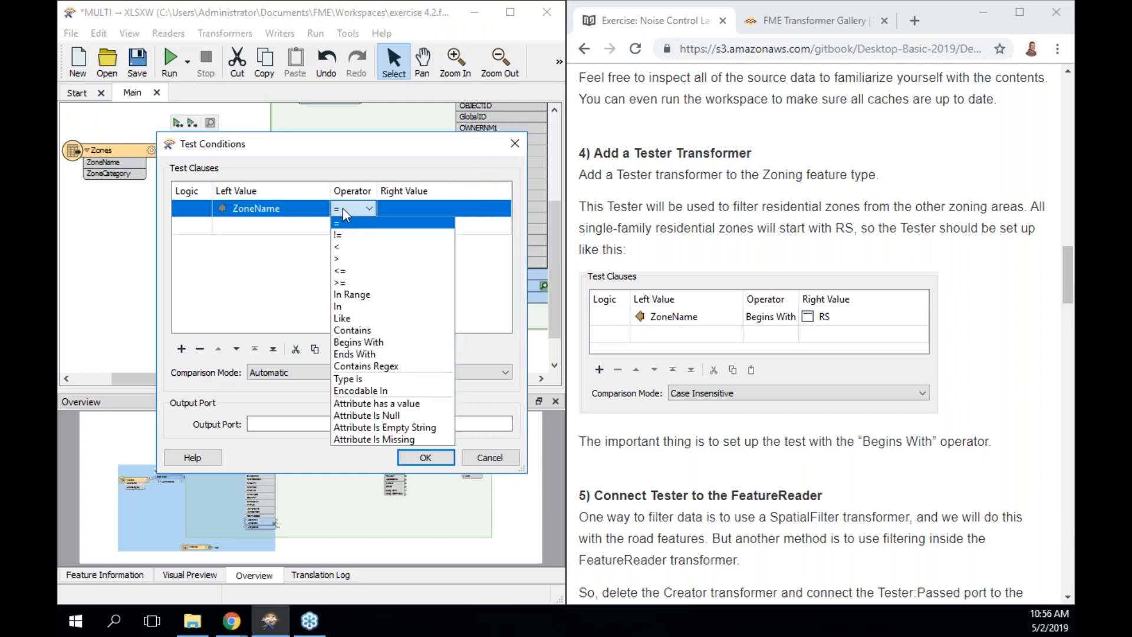
{"action": "left_click", "coordinate": [382, 342]}
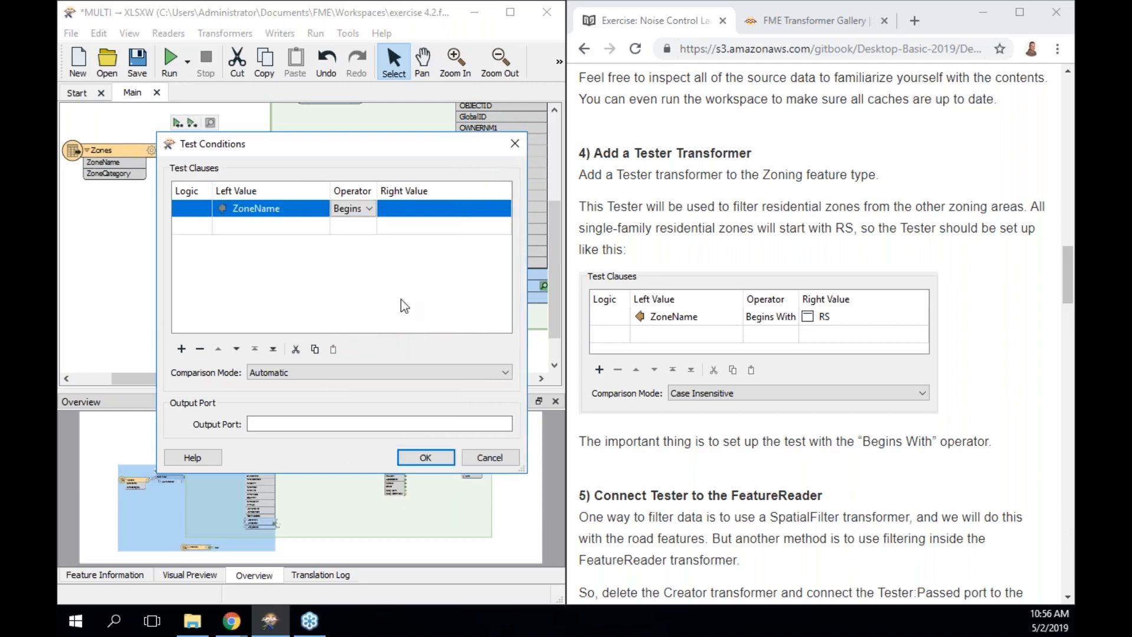
{"action": "left_click", "coordinate": [420, 210]}
{"action": "type", "text": "RS"}
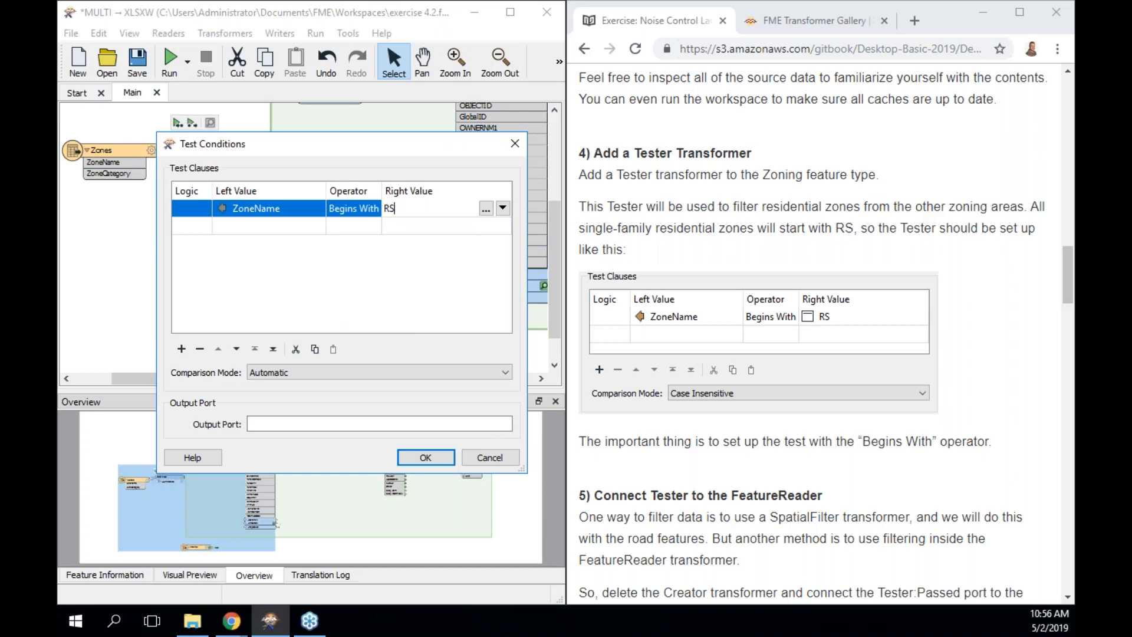
{"action": "left_click", "coordinate": [327, 420]}
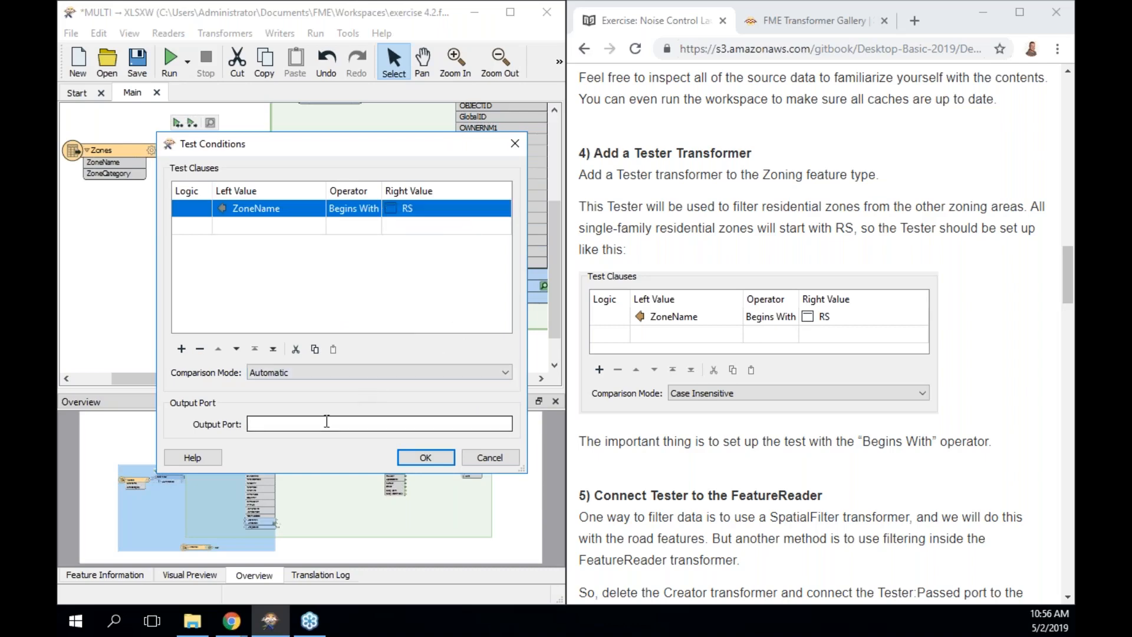
{"action": "type", "text": "SingleFamily"}
{"action": "left_click", "coordinate": [423, 461]}
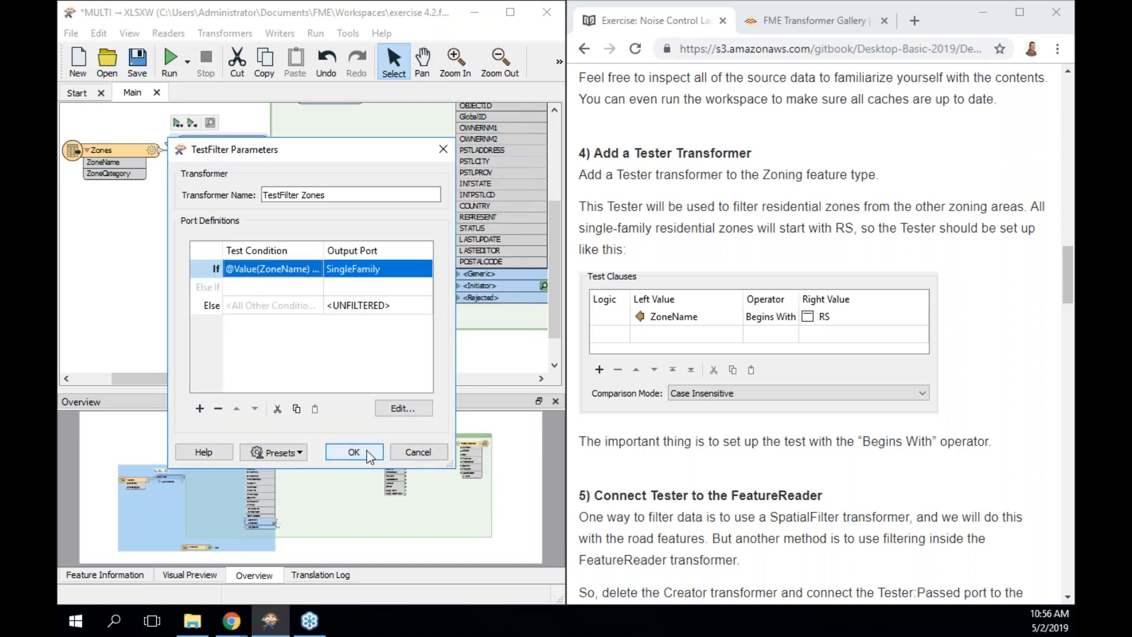
{"action": "double_click", "coordinate": [405, 309]}
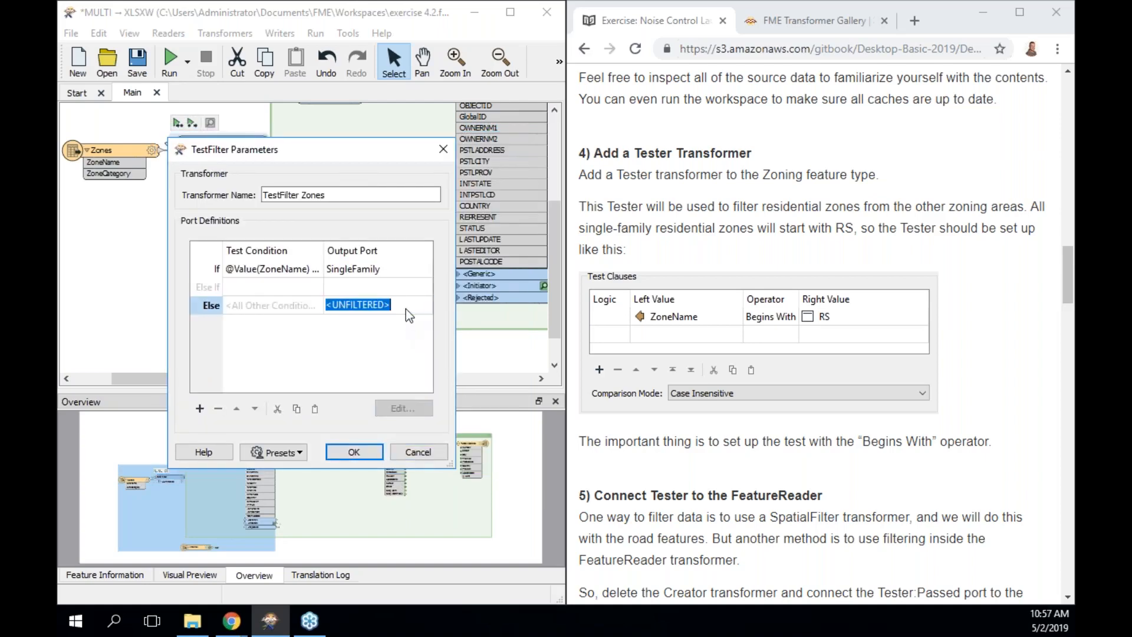
{"action": "type", "text": "Other"}
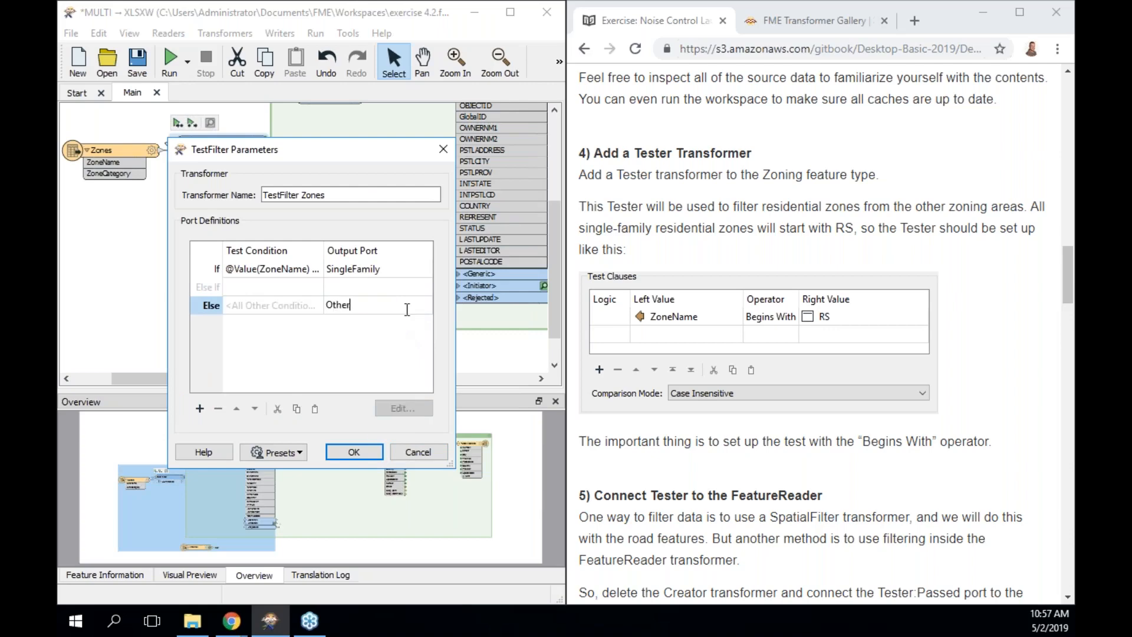
{"action": "left_click", "coordinate": [356, 451]}
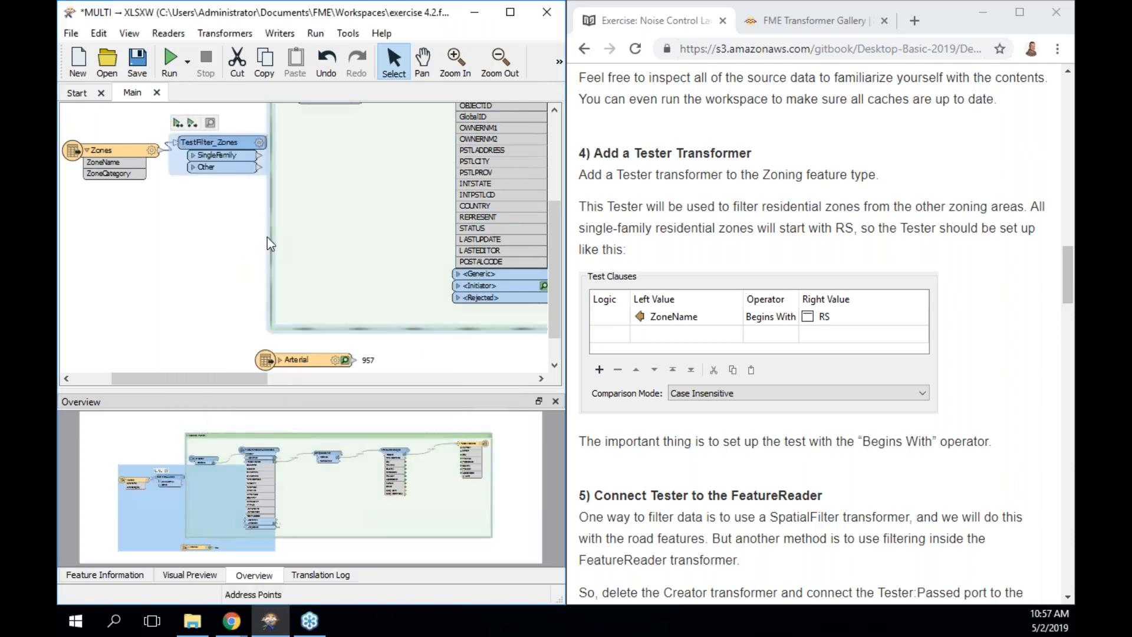
Run to TestFilter_Zones and preview its SingleFamily output of 19 RS zones.
{"action": "left_click_drag", "start_coordinate": [232, 146], "coordinate": [232, 153]}
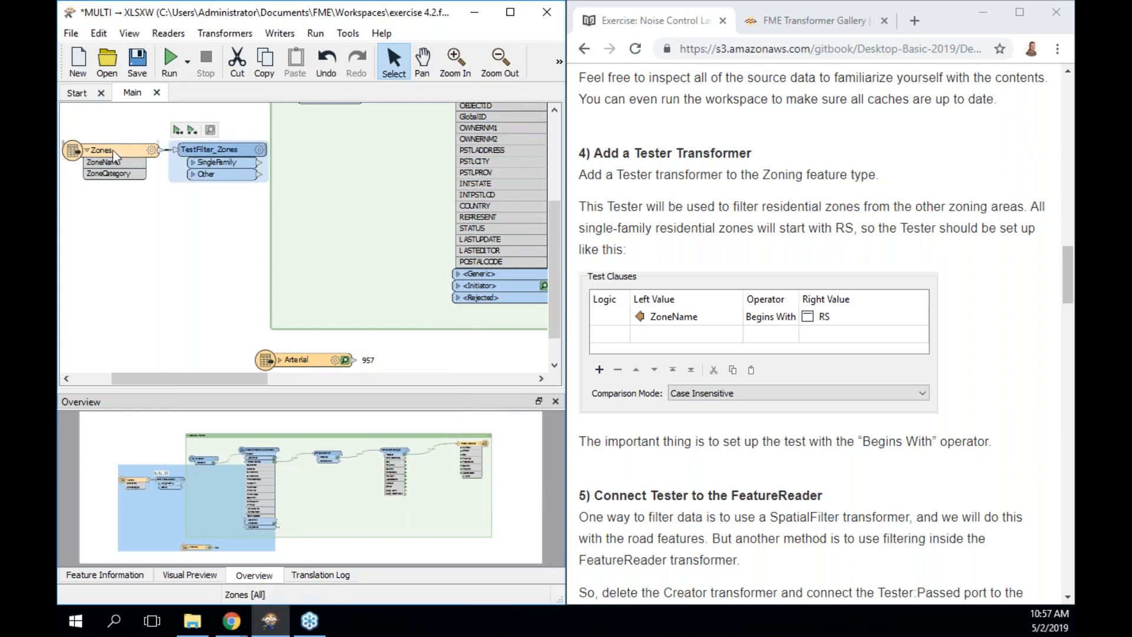
{"action": "left_click_drag", "start_coordinate": [111, 149], "coordinate": [102, 150]}
{"action": "scroll", "coordinate": [338, 233], "scroll_direction": "up", "scroll_amount": 2}
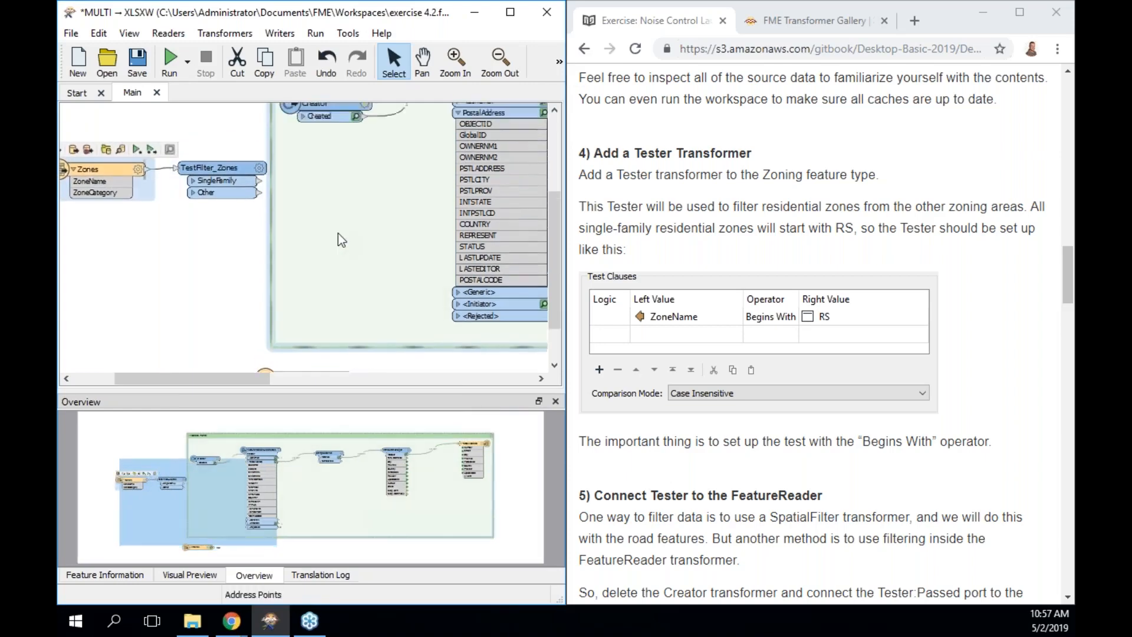
{"action": "scroll", "coordinate": [338, 232], "scroll_direction": "left", "scroll_amount": 1}
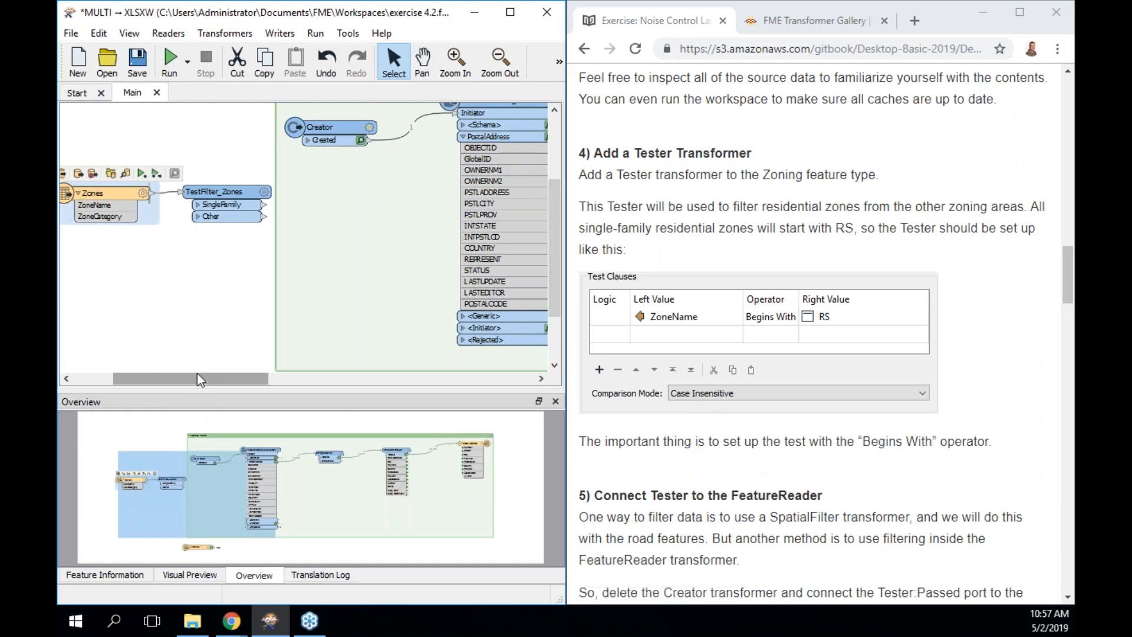
{"action": "left_click_drag", "start_coordinate": [201, 379], "coordinate": [208, 380]}
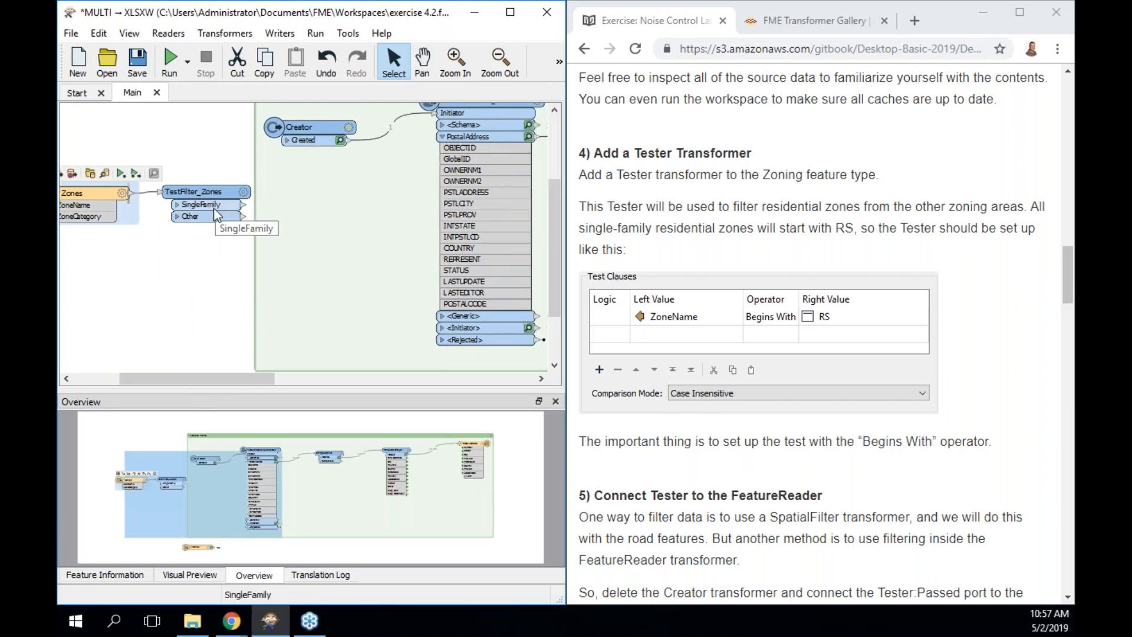
{"action": "left_click_drag", "start_coordinate": [556, 222], "coordinate": [556, 199]}
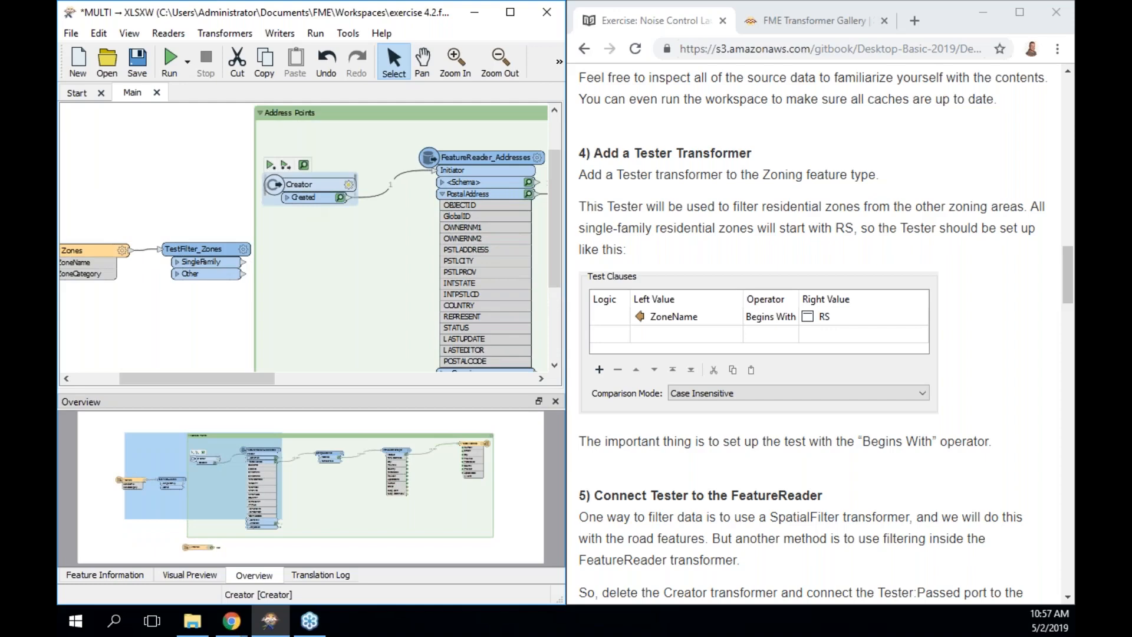
{"action": "left_click", "coordinate": [195, 248]}
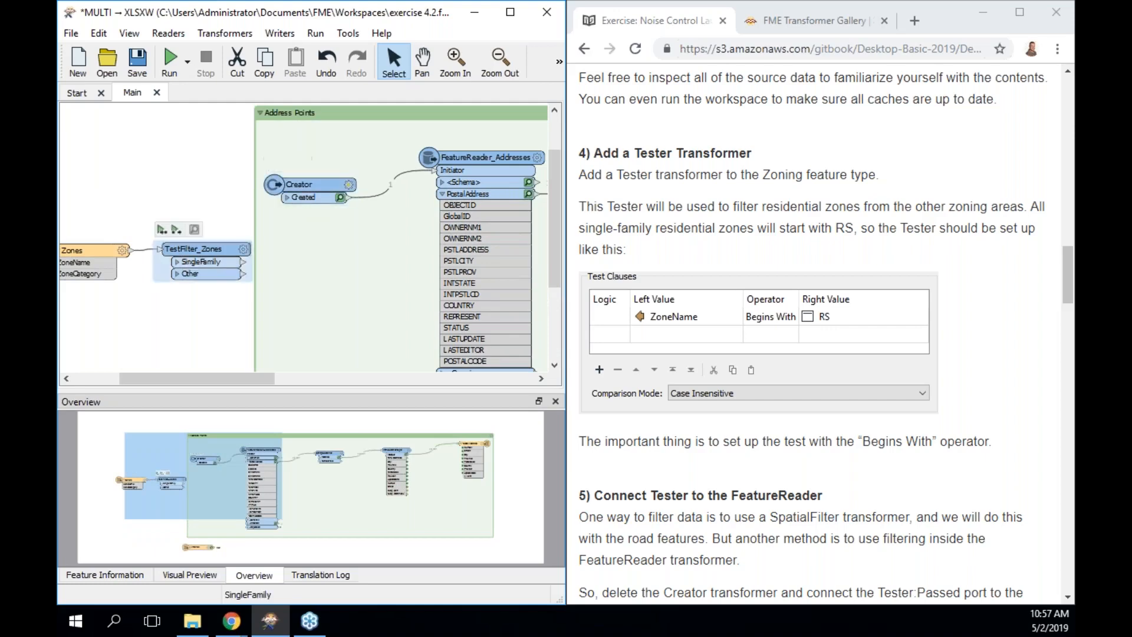
{"action": "left_click", "coordinate": [162, 230]}
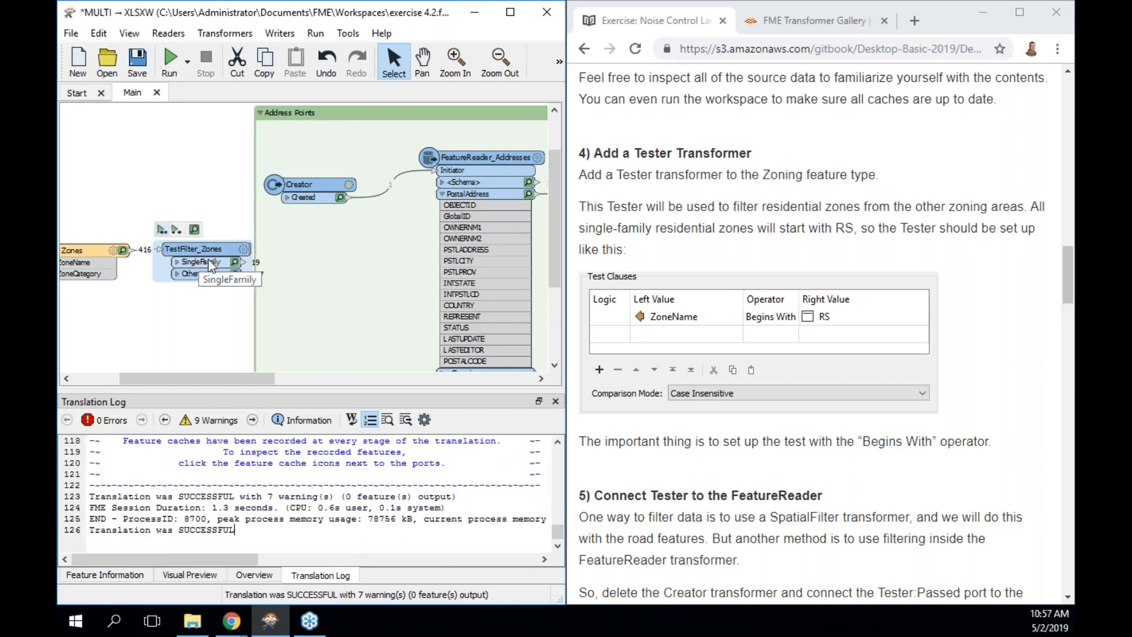
{"action": "left_click", "coordinate": [195, 229]}
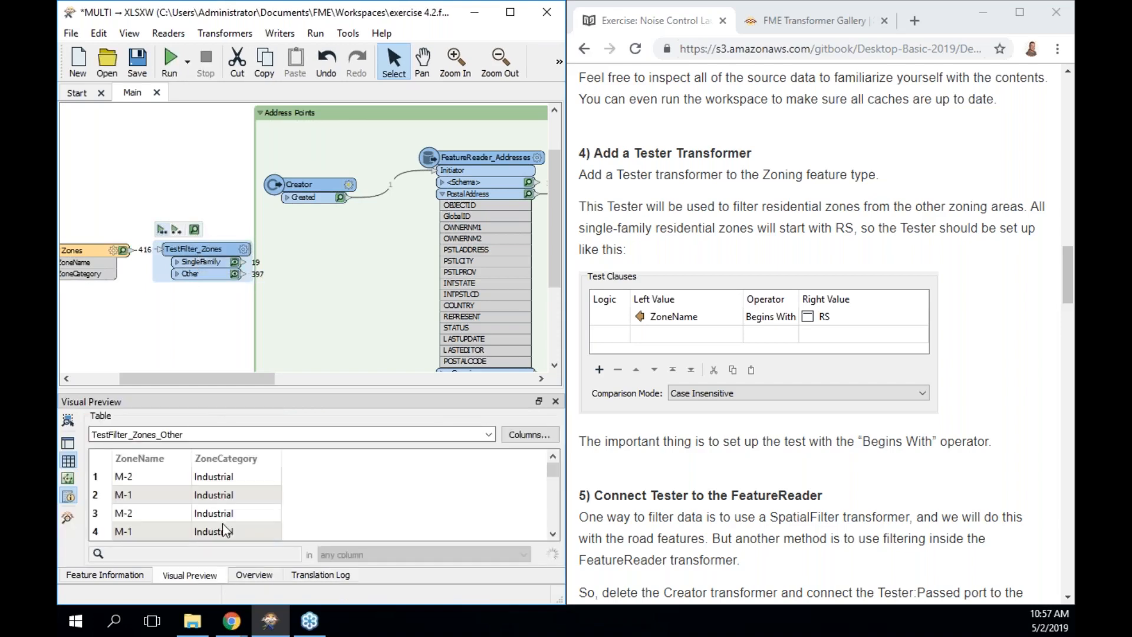
{"action": "left_click", "coordinate": [235, 262]}
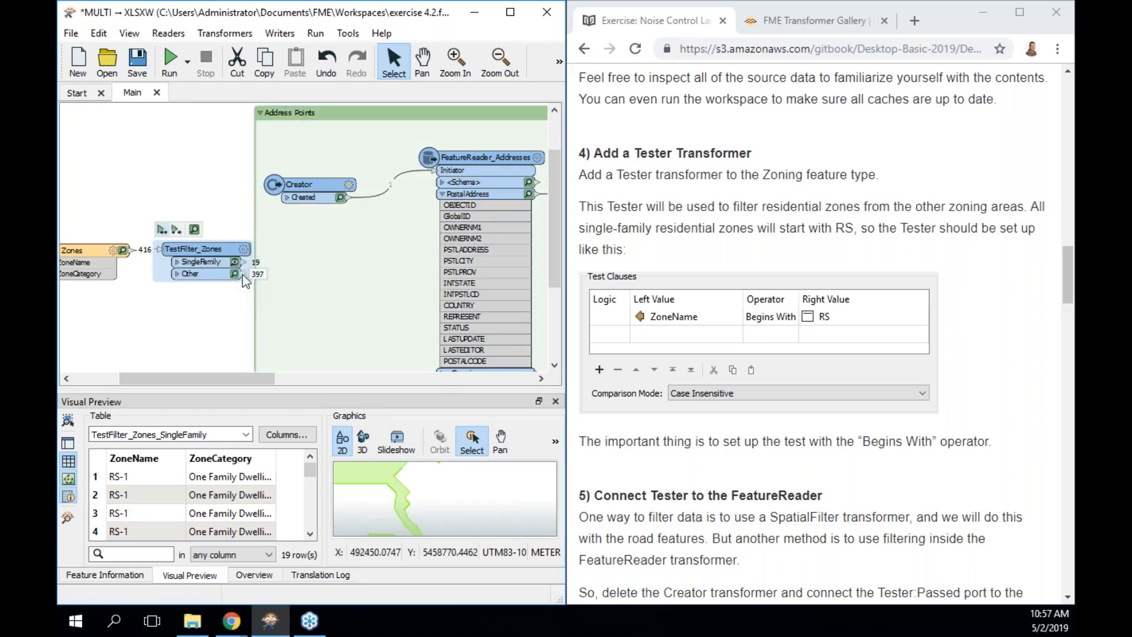
Connect SingleFamily to the FeatureReader_Addresses Initiator and delete the Creator transformer.
{"action": "left_click", "coordinate": [435, 172]}
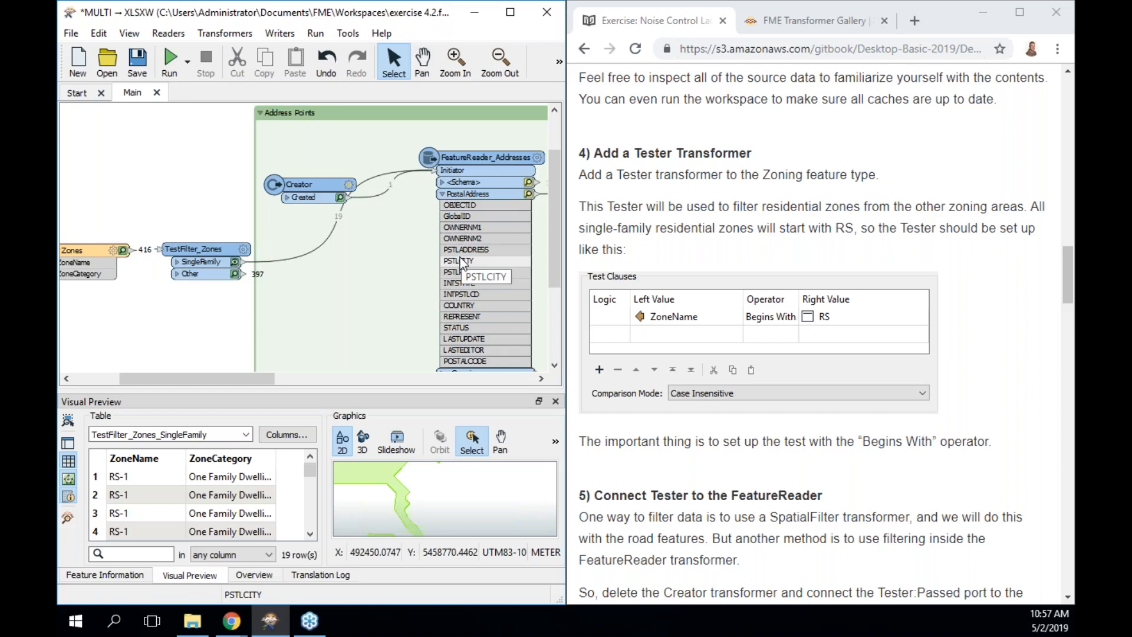
{"action": "left_click_drag", "start_coordinate": [306, 184], "coordinate": [189, 152]}
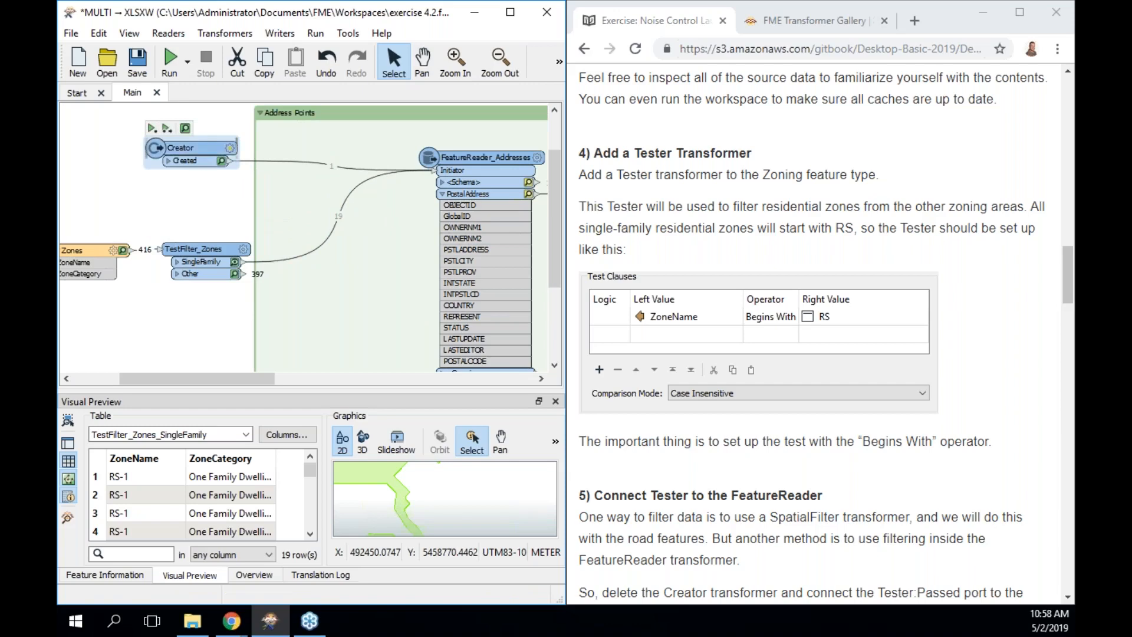
{"action": "left_click", "coordinate": [255, 575]}
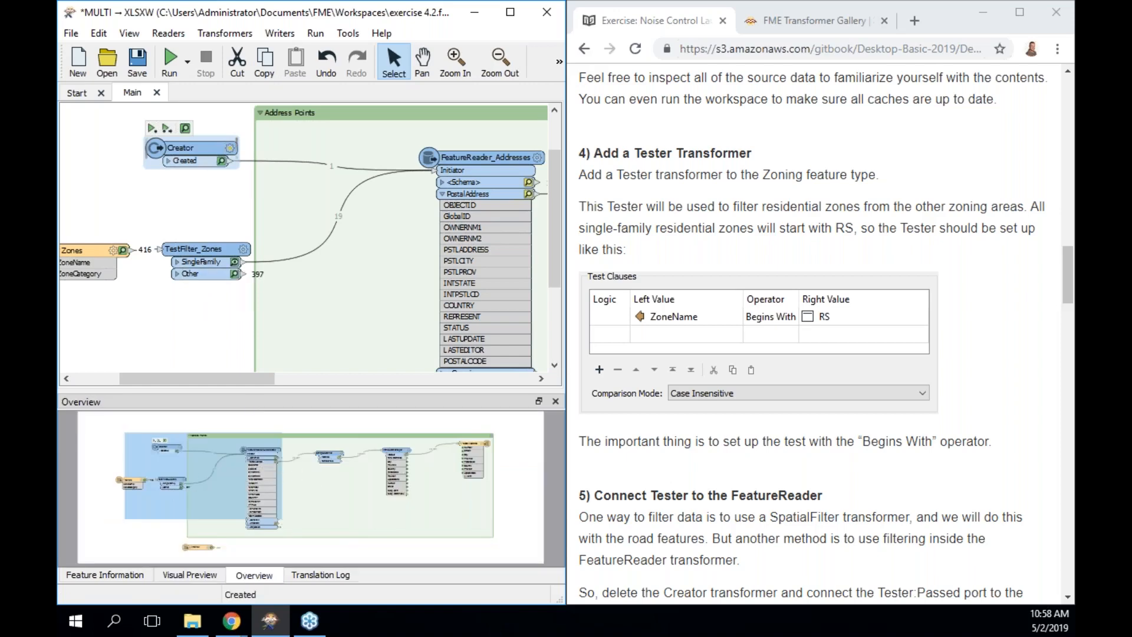
{"action": "key", "text": "Delete"}
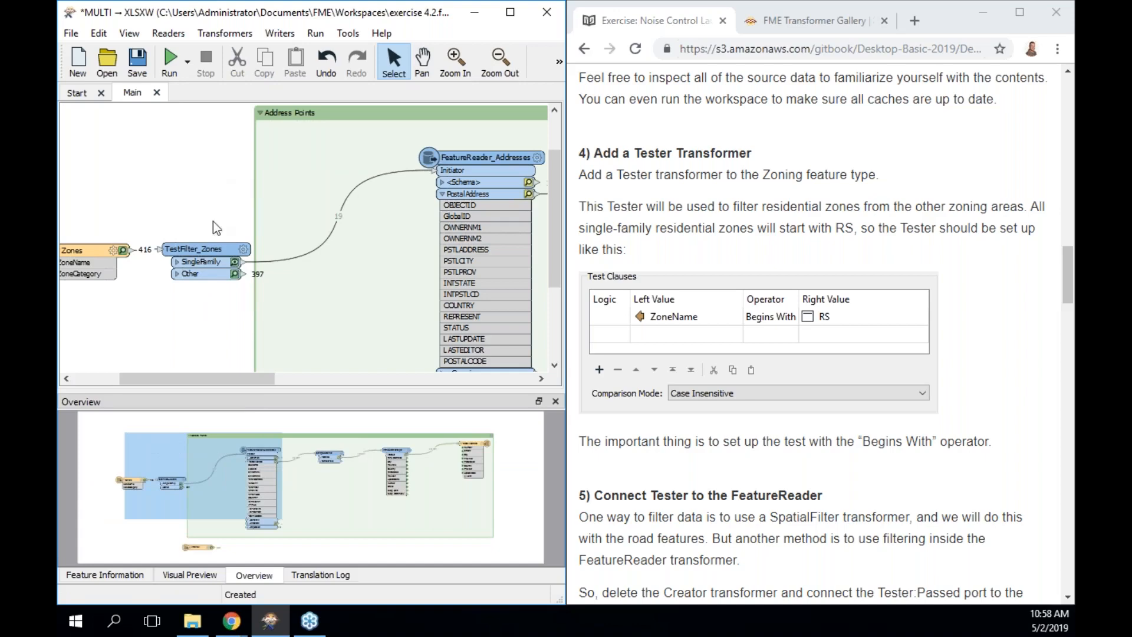
{"action": "left_click", "coordinate": [209, 247]}
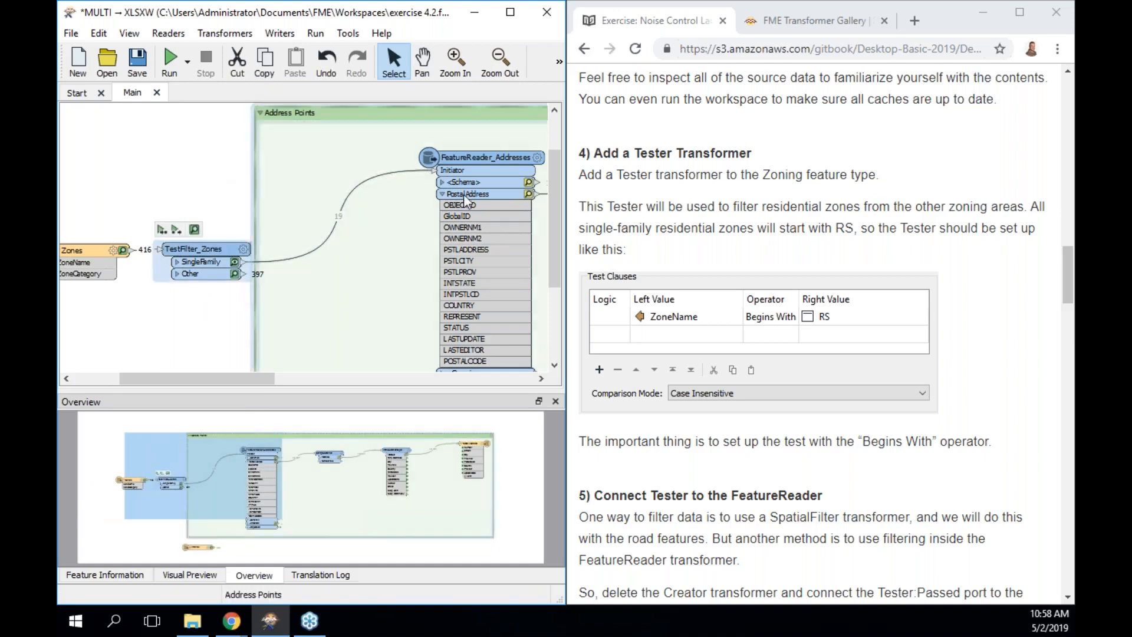
{"action": "mouse_move", "coordinate": [497, 165]}
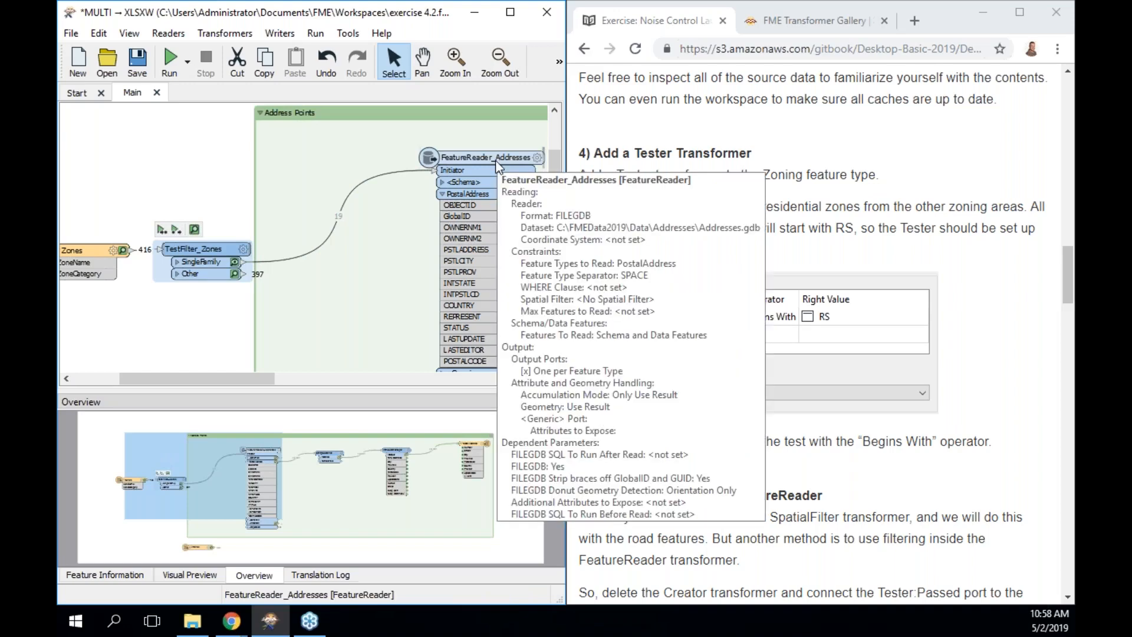
Read further down the tutorial instructions in Chrome.
{"action": "left_click", "coordinate": [978, 365]}
{"action": "scroll", "coordinate": [980, 373], "scroll_direction": "down", "scroll_amount": 2}
{"action": "scroll", "coordinate": [981, 373], "scroll_direction": "down", "scroll_amount": 5}
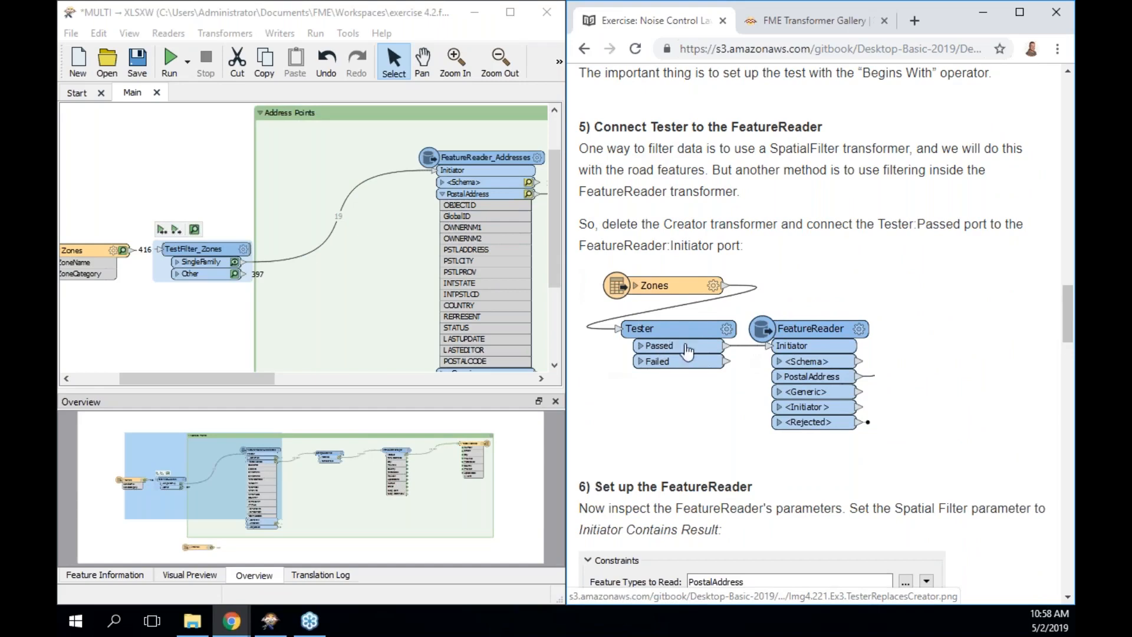
{"action": "scroll", "coordinate": [808, 339], "scroll_direction": "down", "scroll_amount": 1}
{"action": "scroll", "coordinate": [808, 338], "scroll_direction": "down", "scroll_amount": 1}
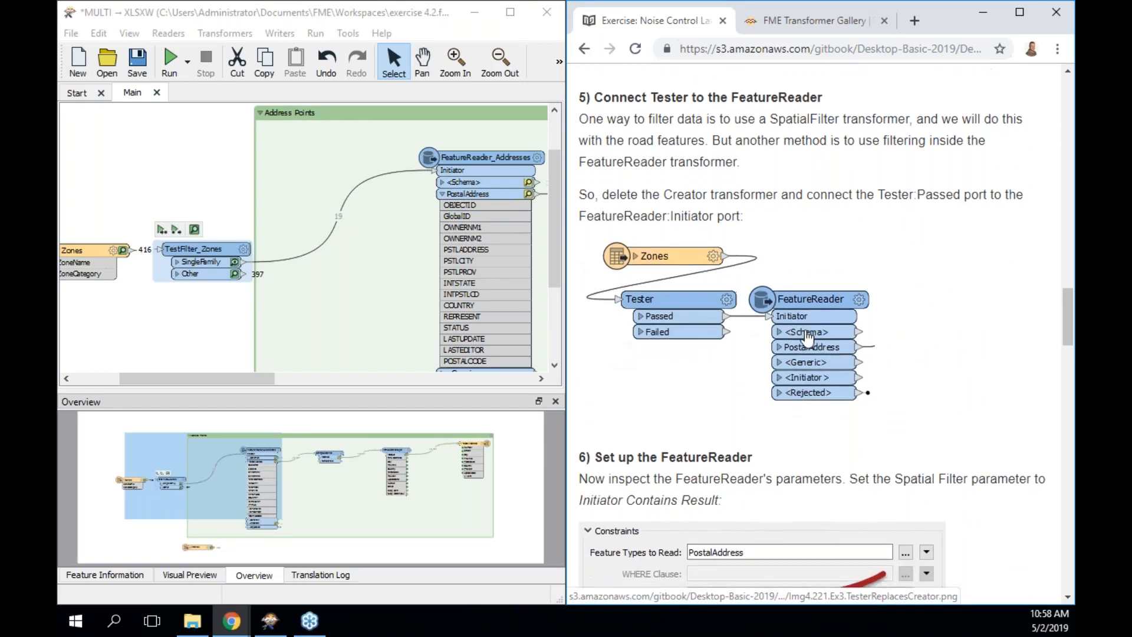
{"action": "scroll", "coordinate": [808, 339], "scroll_direction": "down", "scroll_amount": 2}
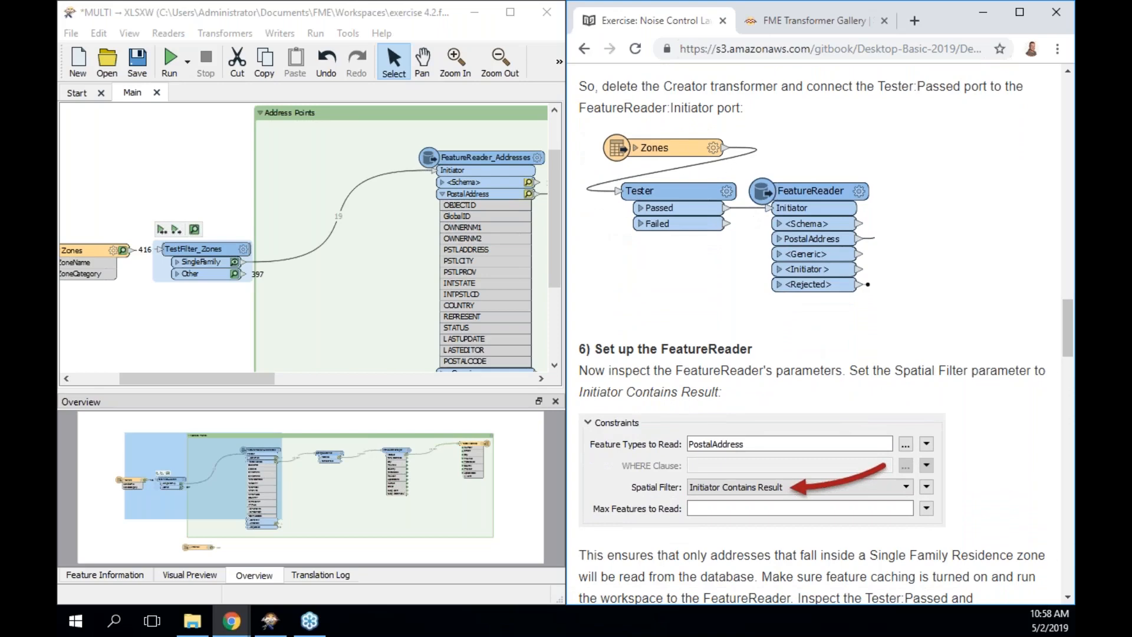
{"action": "scroll", "coordinate": [808, 338], "scroll_direction": "down", "scroll_amount": 3}
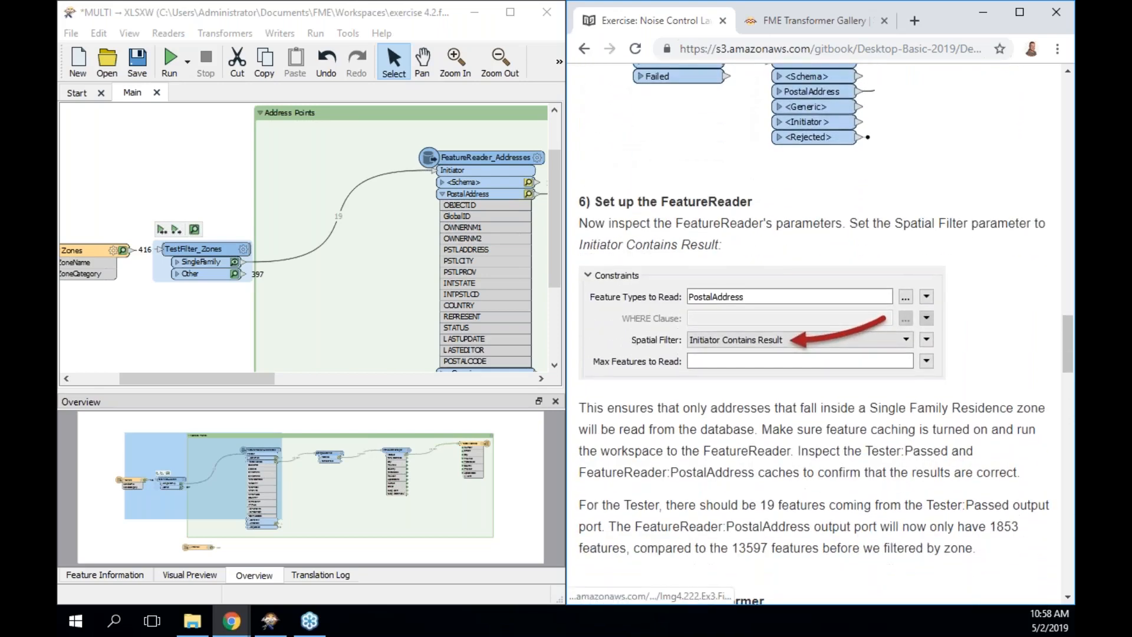
{"action": "scroll", "coordinate": [808, 338], "scroll_direction": "down", "scroll_amount": 1}
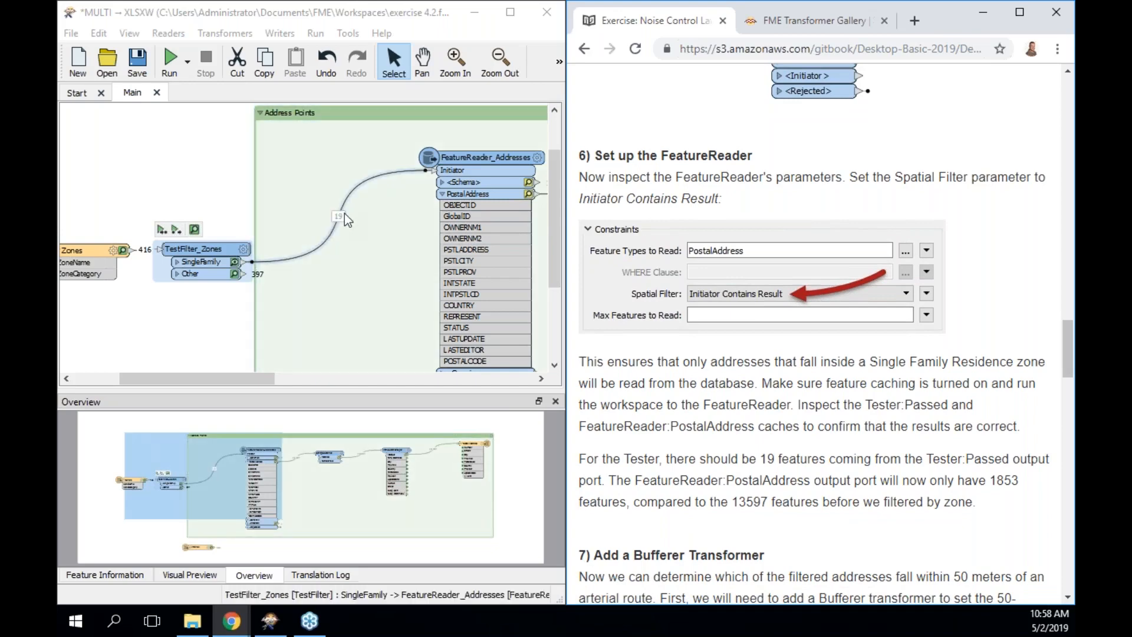
Set FeatureReader_Addresses' Spatial Filter to Initiator Contains Result and confirm.
{"action": "double_click", "coordinate": [492, 157]}
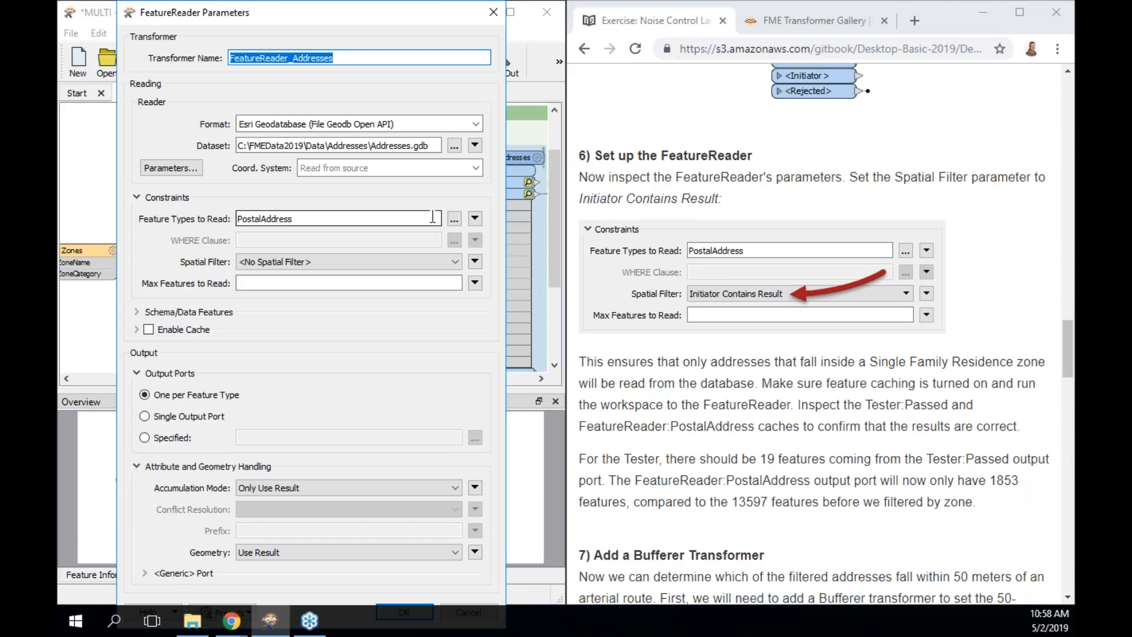
{"action": "left_click", "coordinate": [390, 263]}
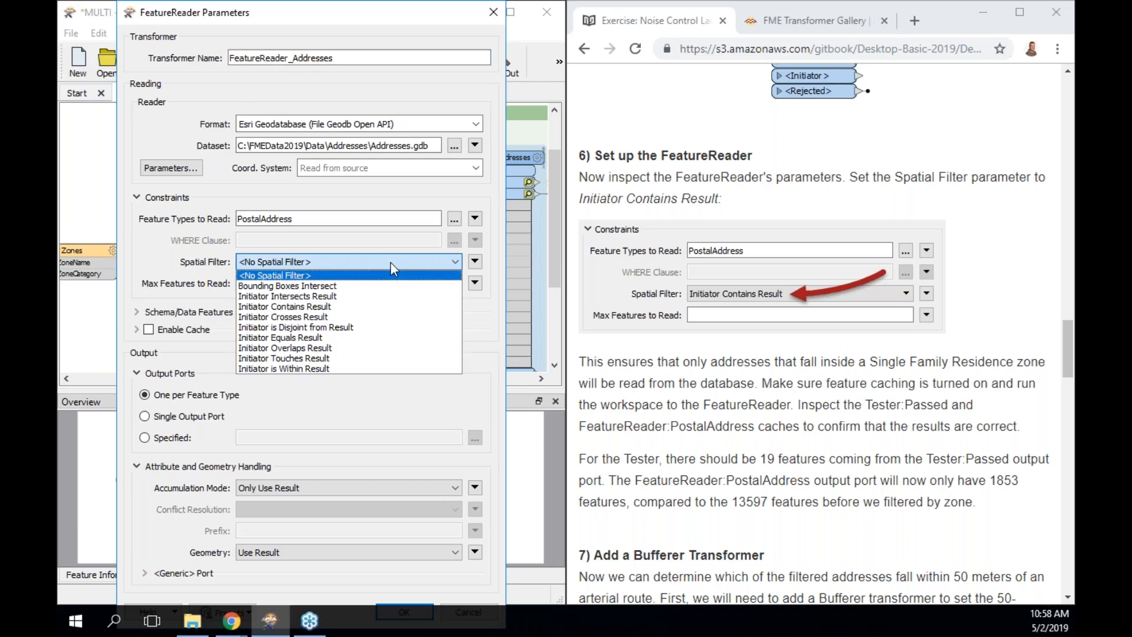
{"action": "left_click", "coordinate": [373, 307]}
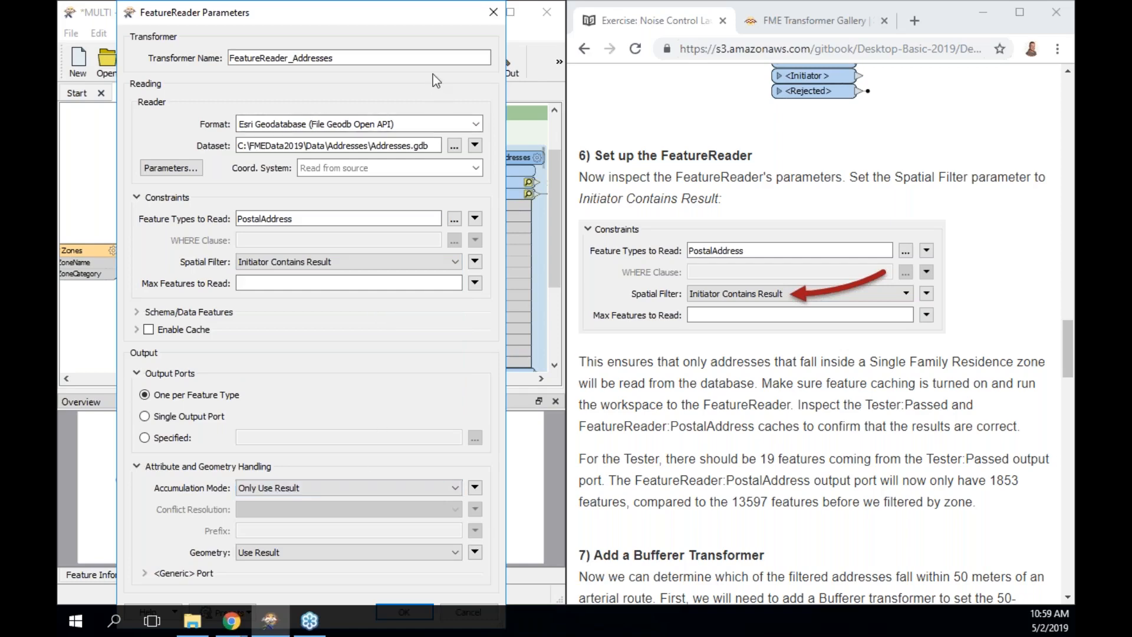
{"action": "mouse_move", "coordinate": [432, 14]}
{"action": "left_mouse_down"}
{"action": "mouse_move", "coordinate": [430, 51]}
{"action": "mouse_move", "coordinate": [431, 12]}
{"action": "left_mouse_up"}
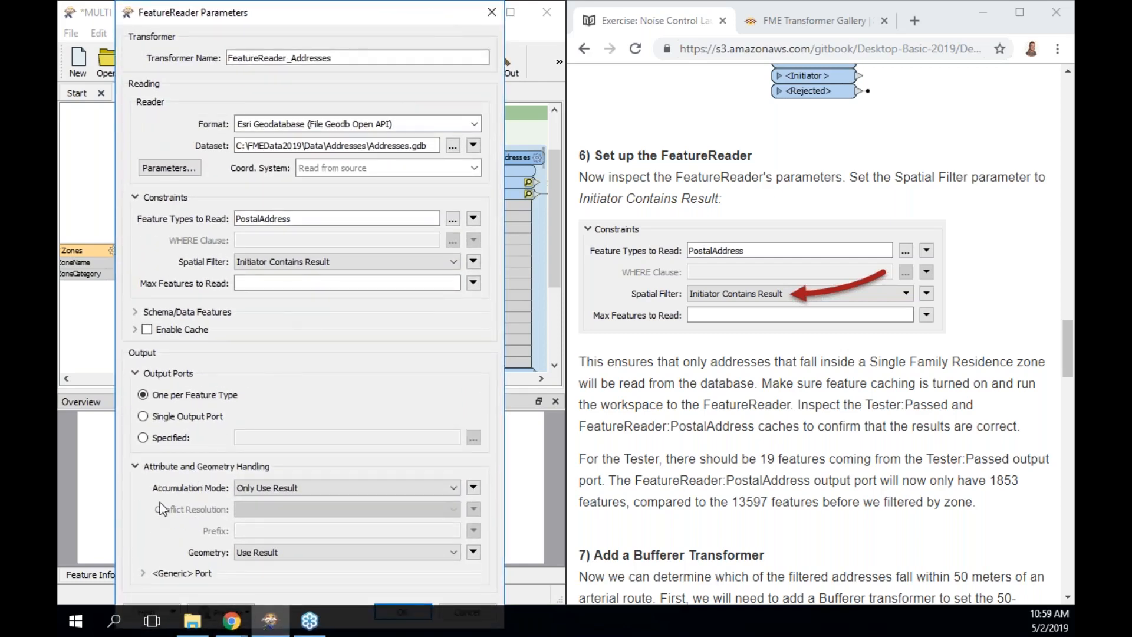
{"action": "left_click", "coordinate": [152, 468]}
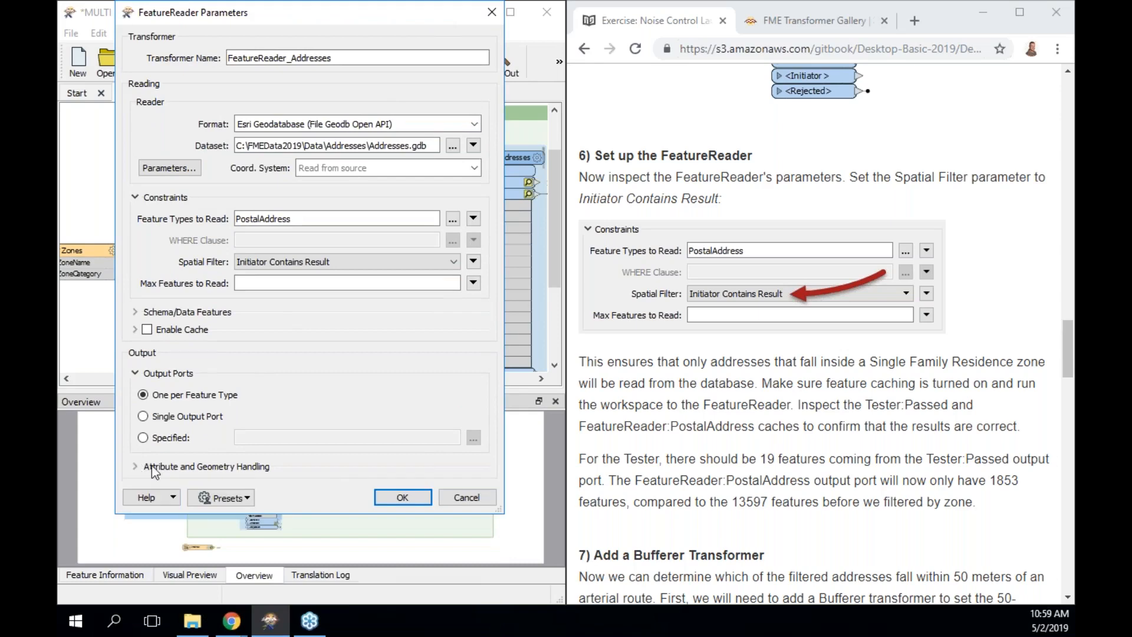
{"action": "left_click", "coordinate": [413, 497]}
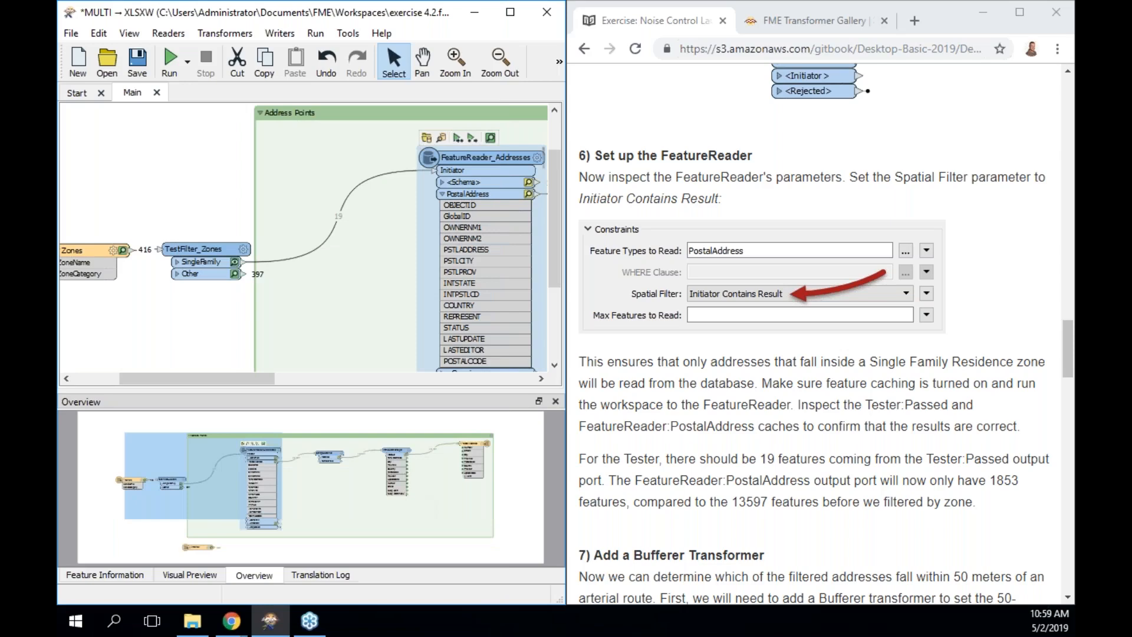
Run the workspace to FeatureReader_Addresses and follow the translation log.
{"action": "left_click", "coordinate": [458, 139]}
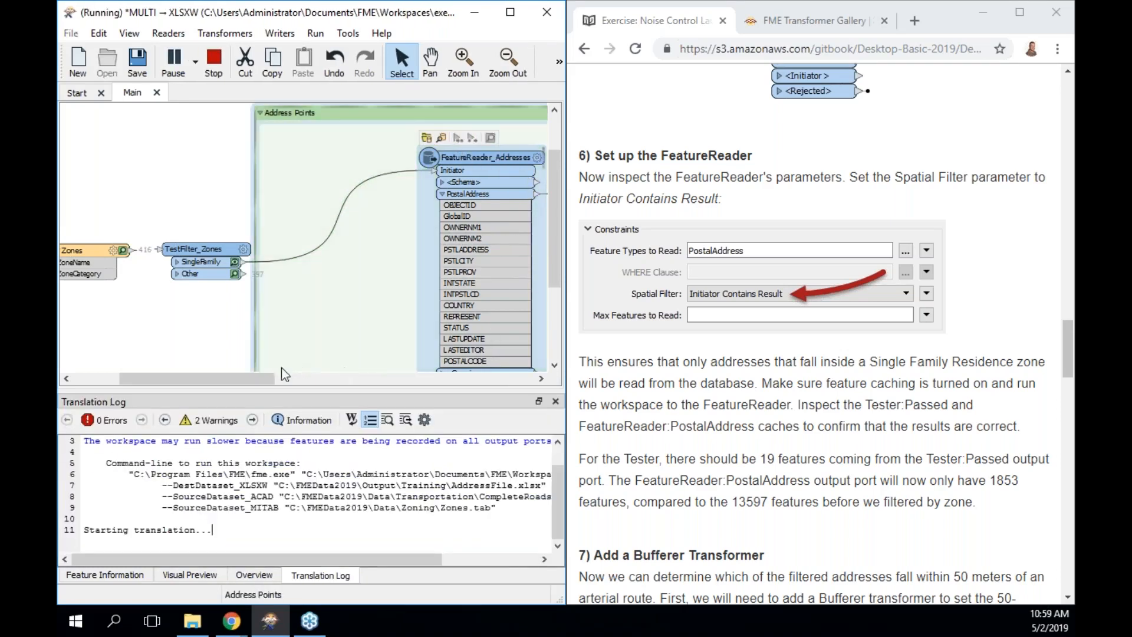
{"action": "left_click_drag", "start_coordinate": [254, 382], "coordinate": [303, 381]}
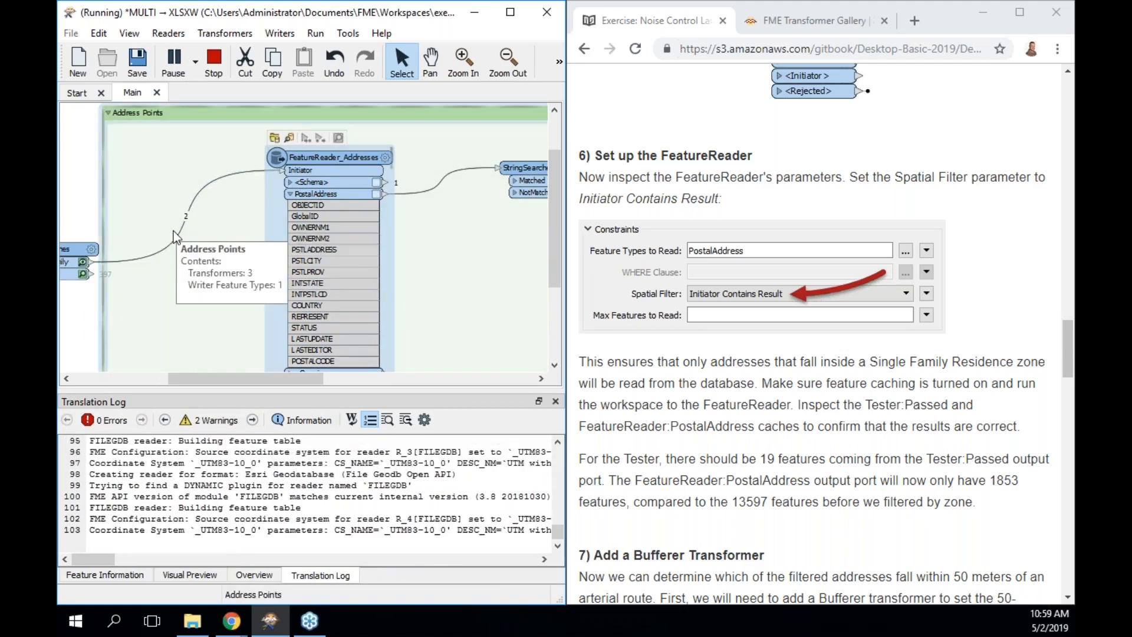
{"action": "mouse_move", "coordinate": [183, 222]}
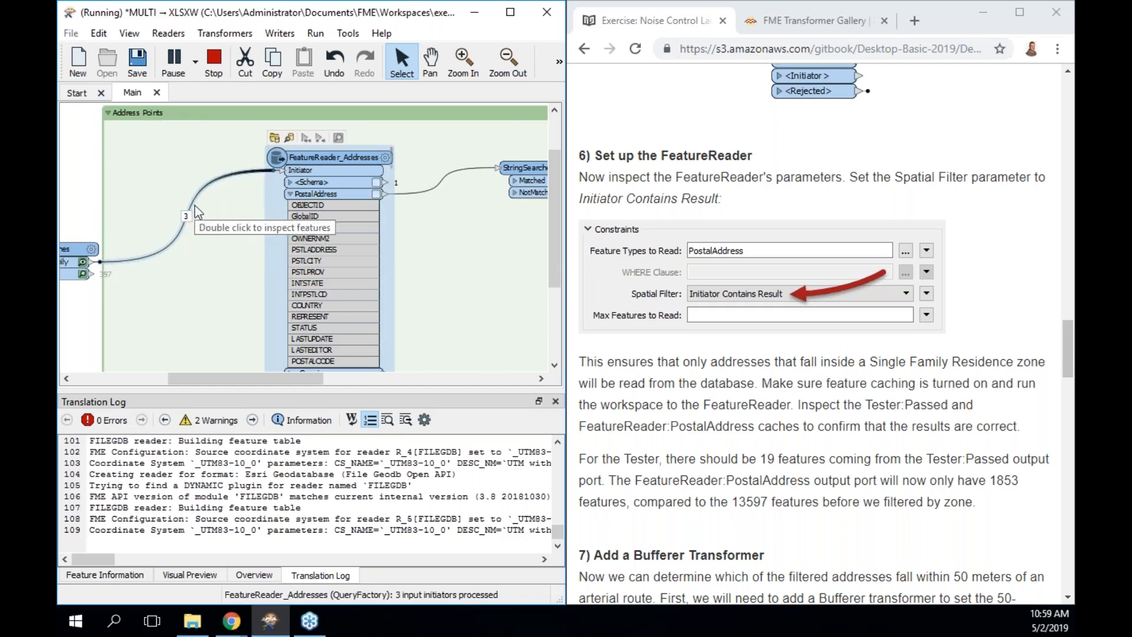
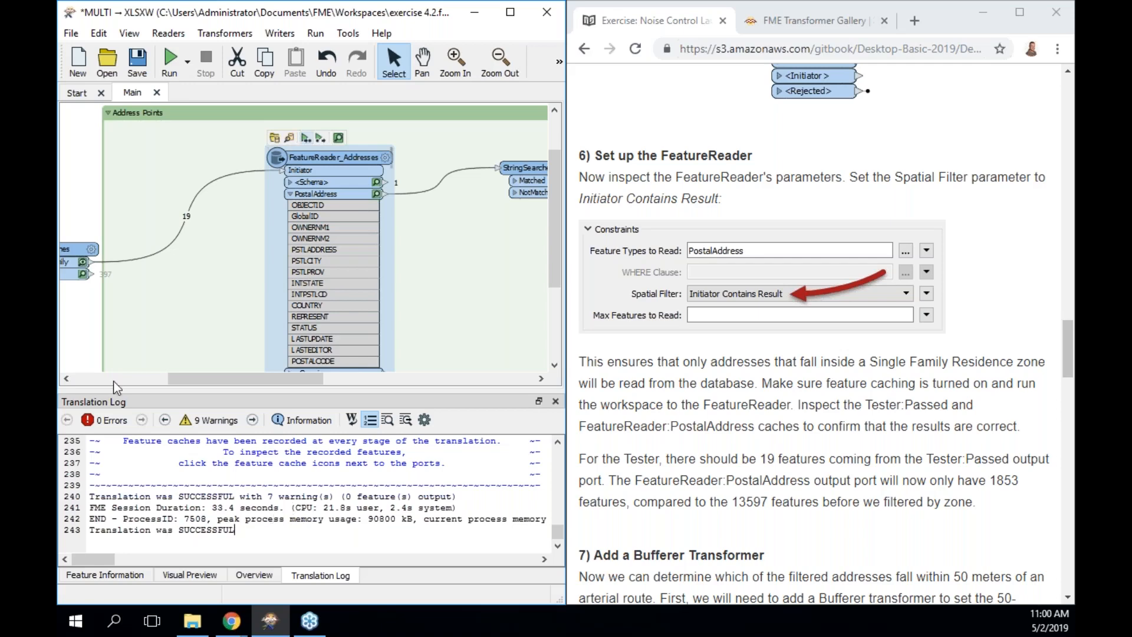
Select the SingleFamily-to-FeatureReader_Addresses link and Quick Add an Aggregator ('aggre') into it.
{"action": "left_click", "coordinate": [144, 253]}
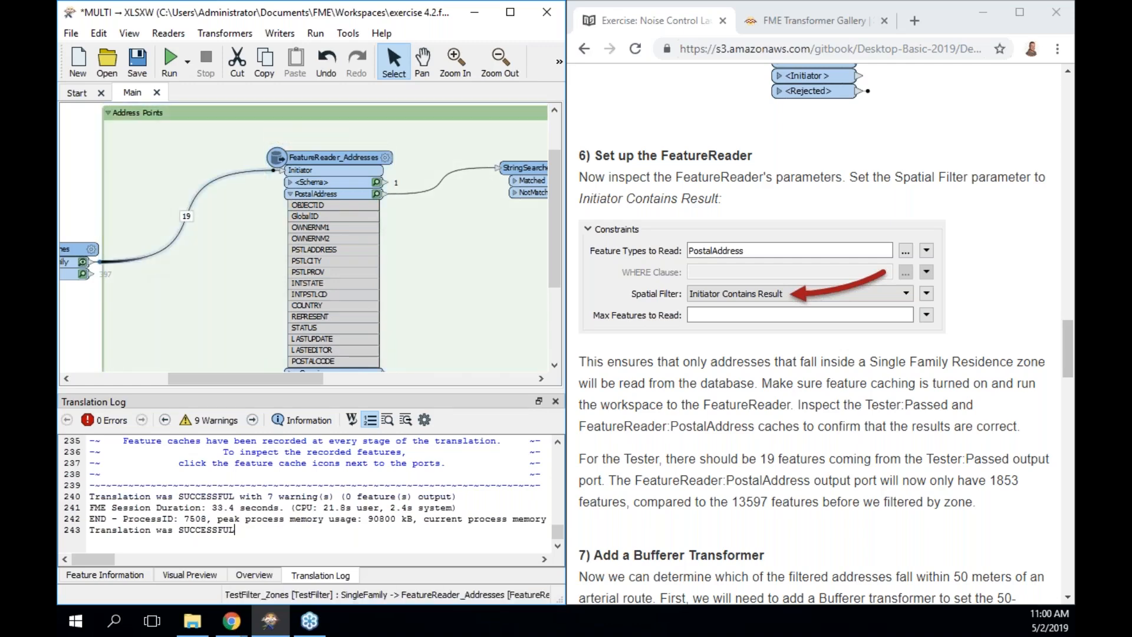
{"action": "type", "text": "aggre"}
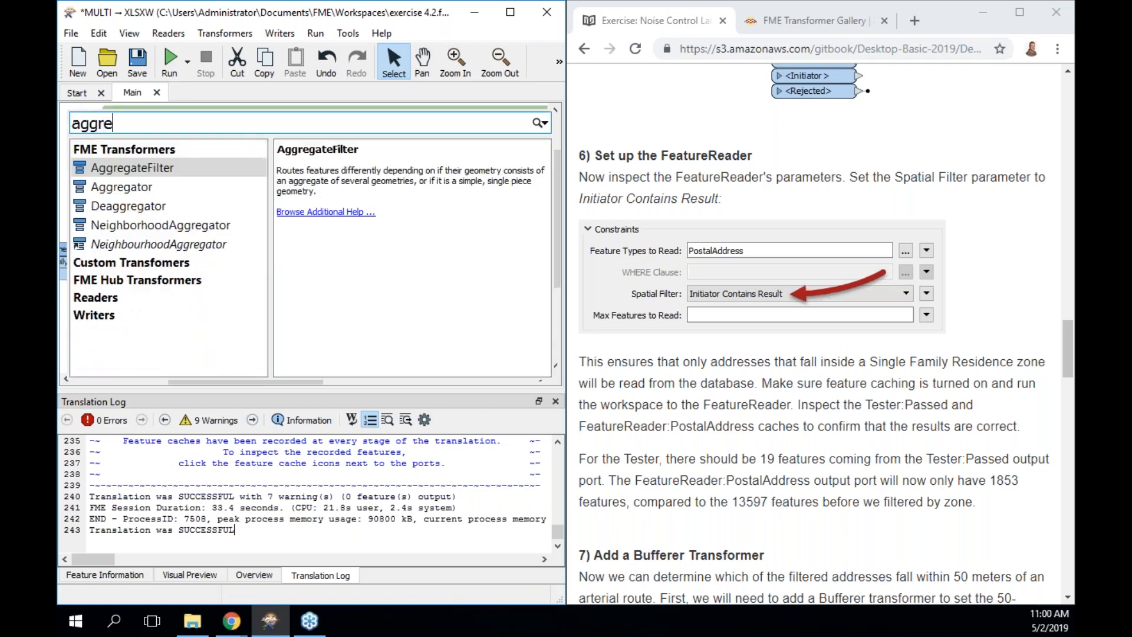
{"action": "key", "text": "Down"}
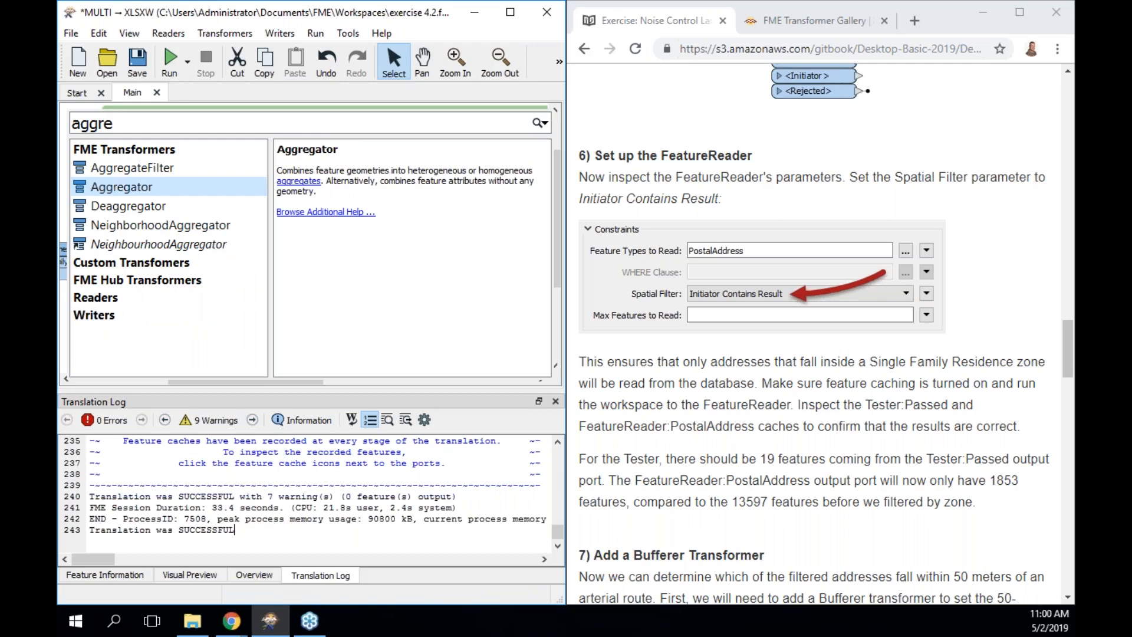
{"action": "key", "text": "Return"}
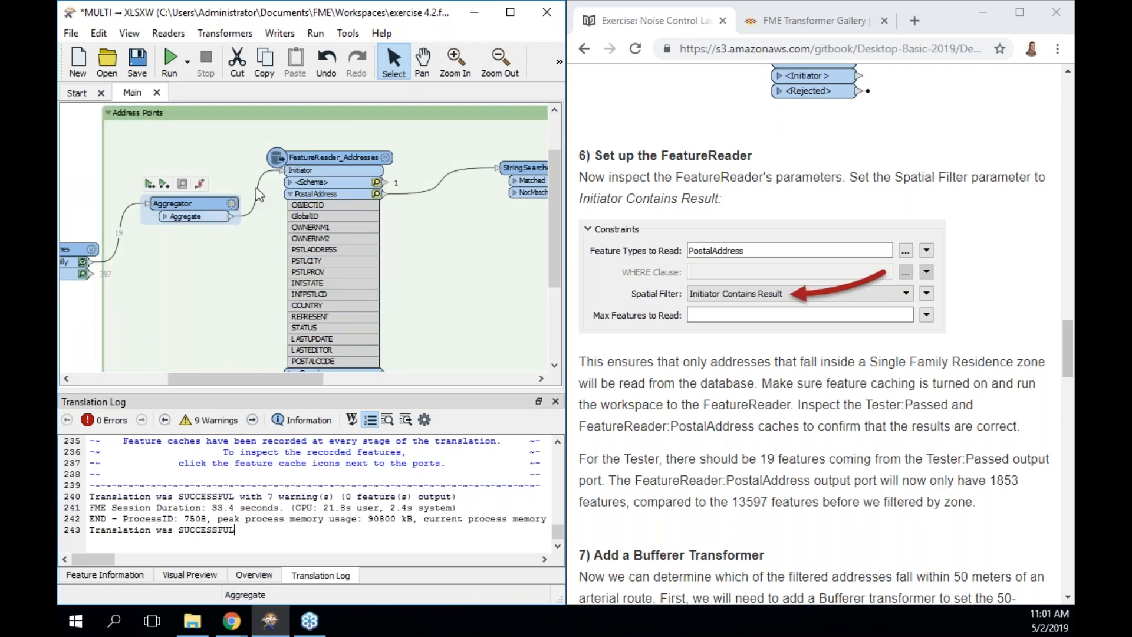
Run to FeatureReader_Addresses, then expand the Aggregator's Aggregate port showing ZoneName and ZoneCategory.
{"action": "left_click", "coordinate": [321, 157]}
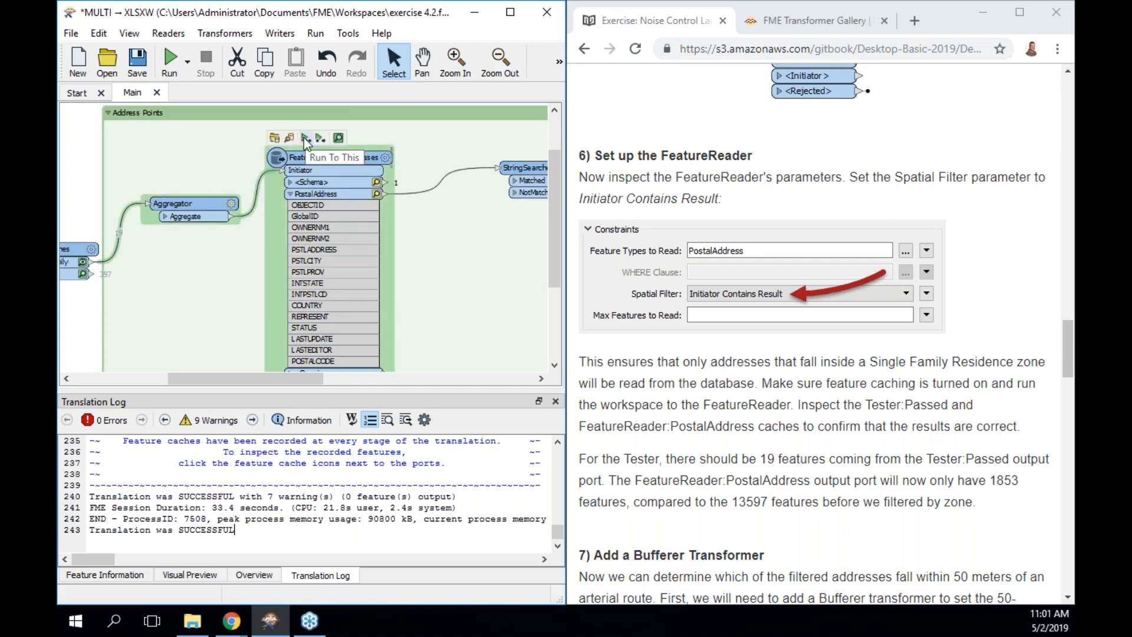
{"action": "left_click", "coordinate": [306, 141]}
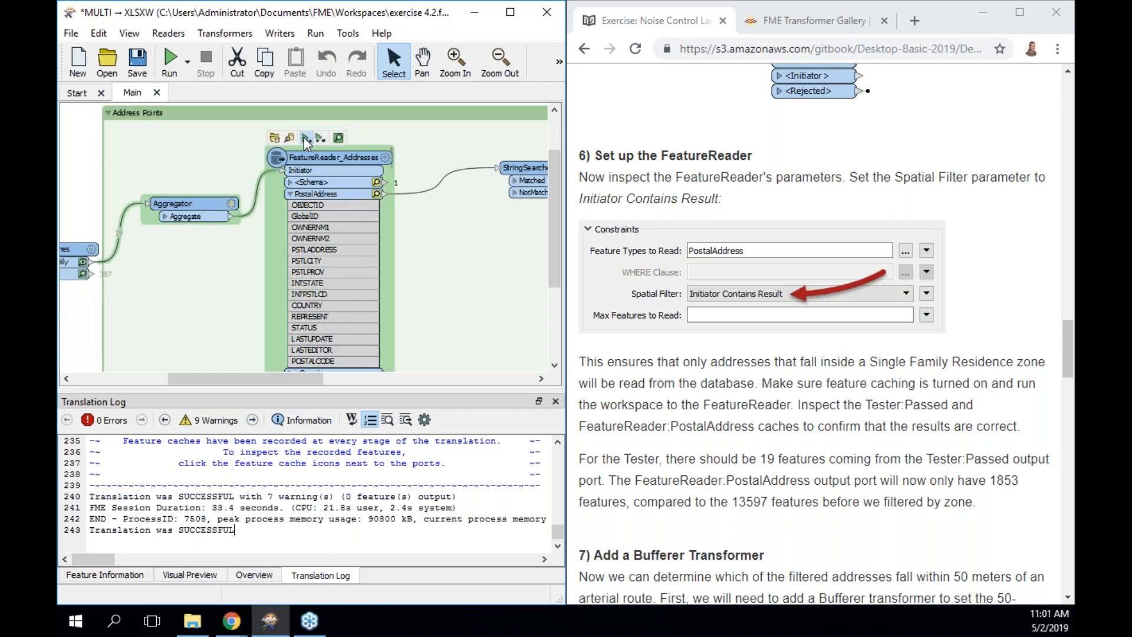
{"action": "left_click", "coordinate": [306, 141]}
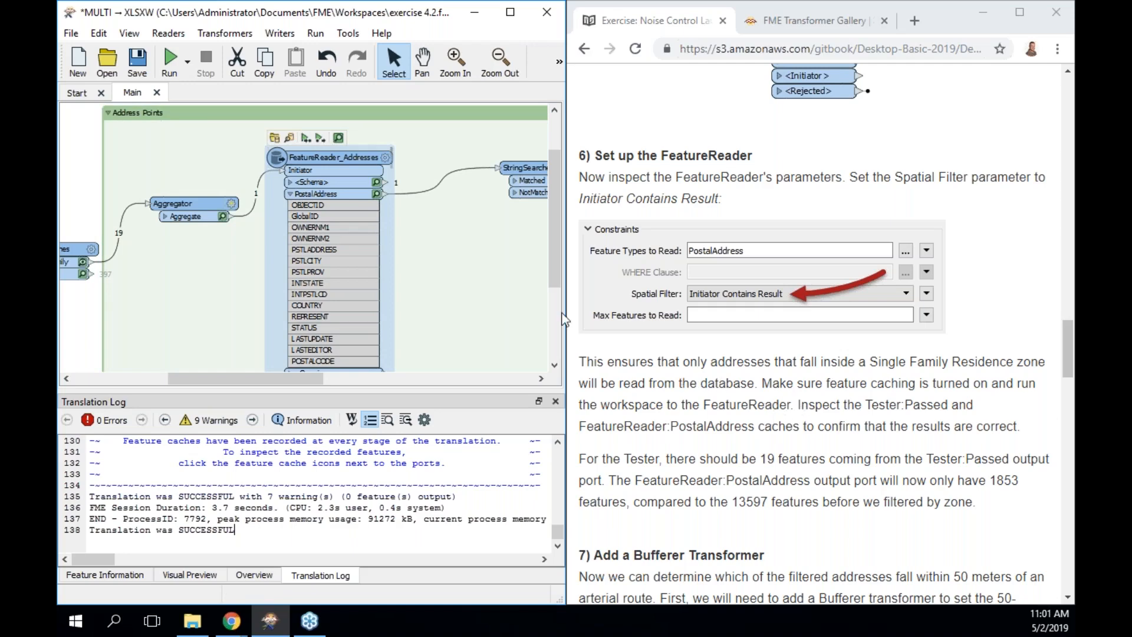
{"action": "scroll", "coordinate": [459, 279], "scroll_direction": "down", "scroll_amount": 1}
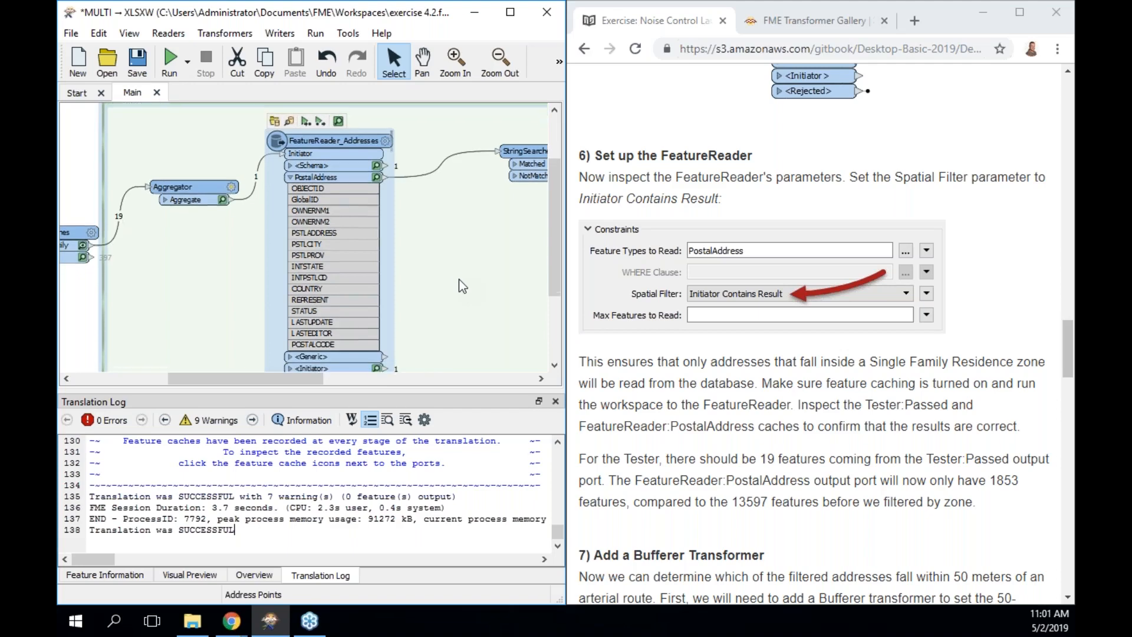
{"action": "left_click", "coordinate": [166, 199]}
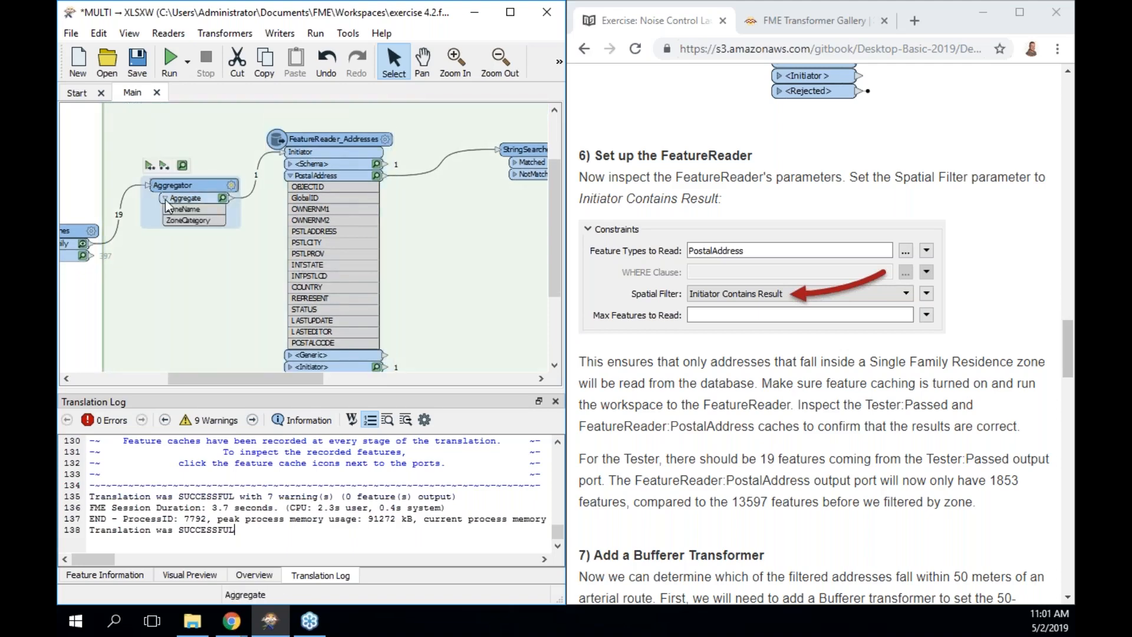
{"action": "scroll", "coordinate": [696, 597], "scroll_direction": "down", "scroll_amount": 1}
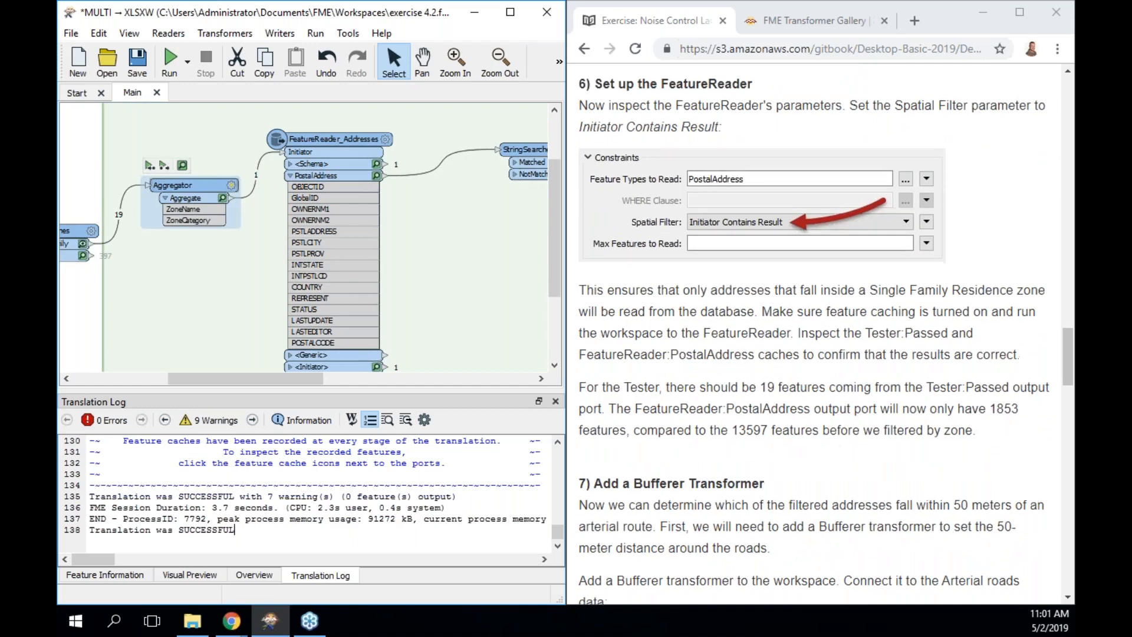
{"action": "scroll", "coordinate": [825, 334], "scroll_direction": "down", "scroll_amount": 5}
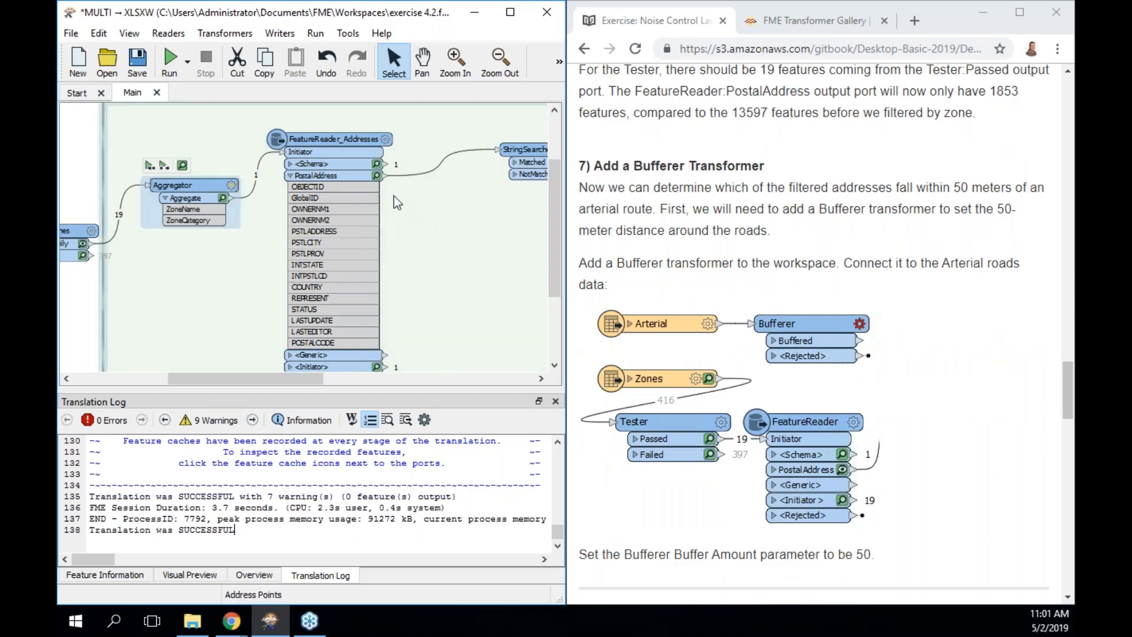
Preview the 1853 cached PostalAddress points, centre them, then view the Aggregator's merged zone.
{"action": "left_click", "coordinate": [377, 176]}
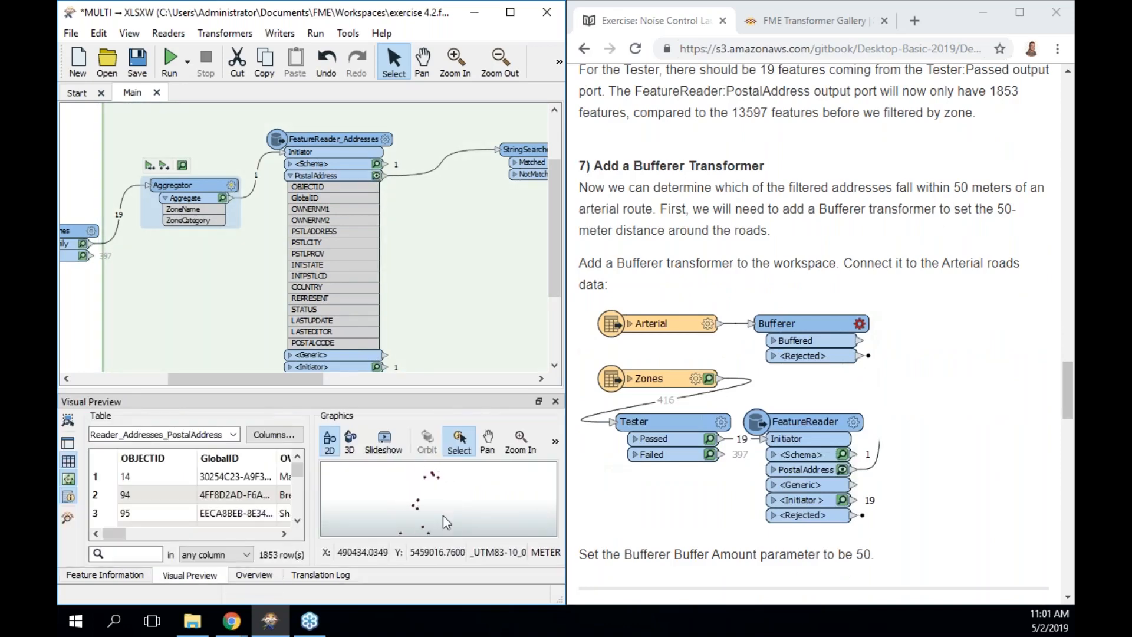
{"action": "scroll", "coordinate": [444, 516], "scroll_direction": "down", "scroll_amount": 3}
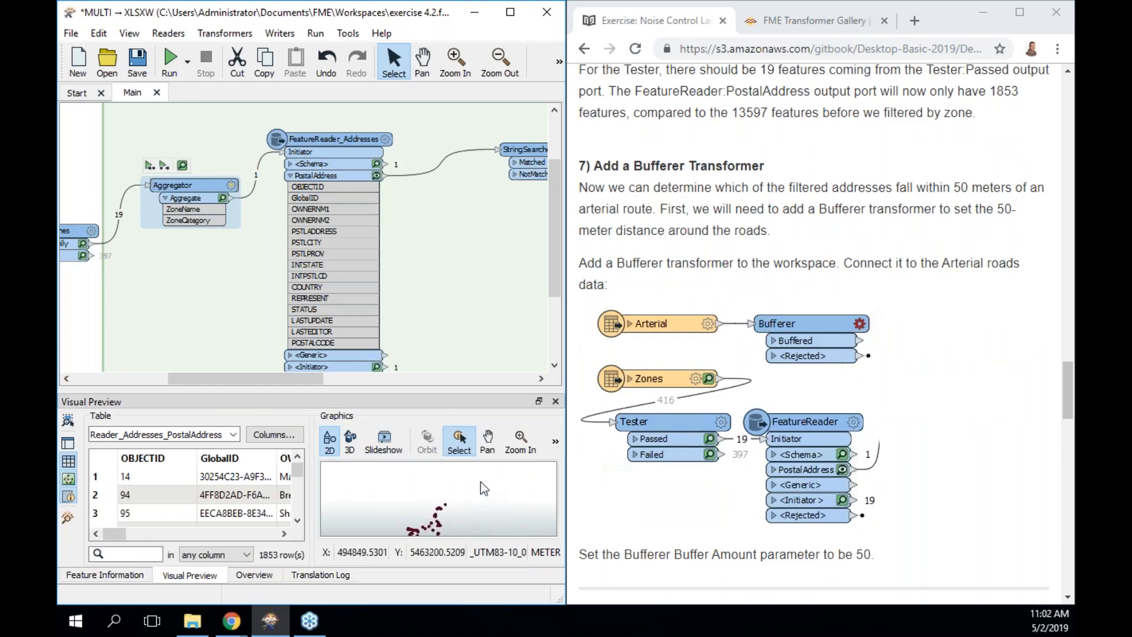
{"action": "left_click", "coordinate": [487, 442]}
{"action": "mouse_move", "coordinate": [486, 499]}
{"action": "left_mouse_down"}
{"action": "mouse_move", "coordinate": [459, 460]}
{"action": "mouse_move", "coordinate": [459, 478]}
{"action": "left_mouse_up"}
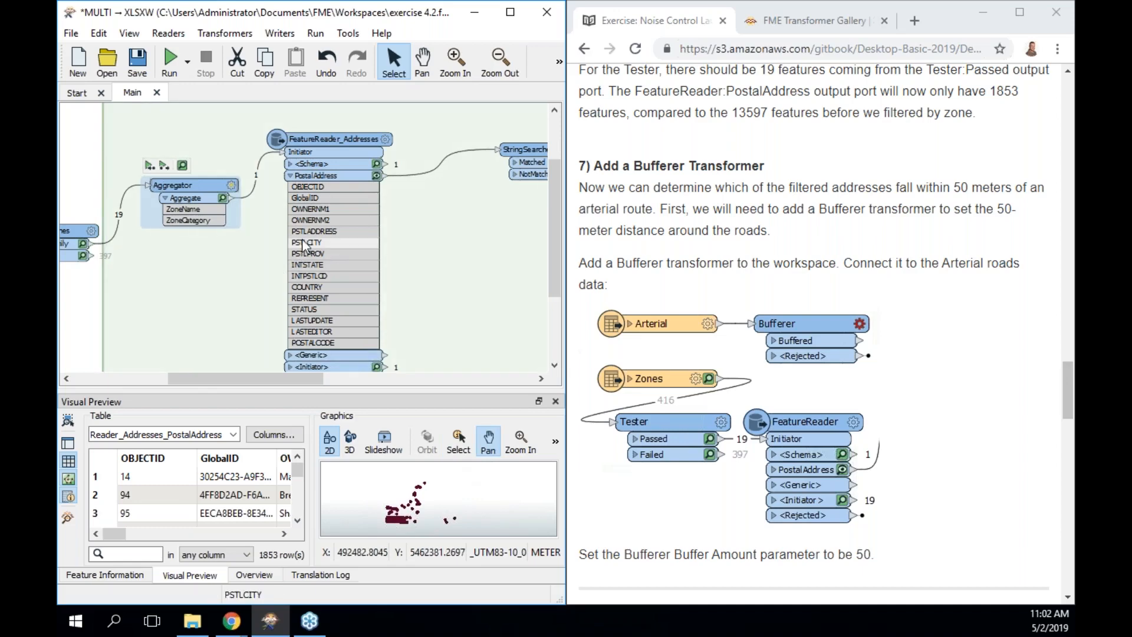
{"action": "left_click", "coordinate": [223, 199]}
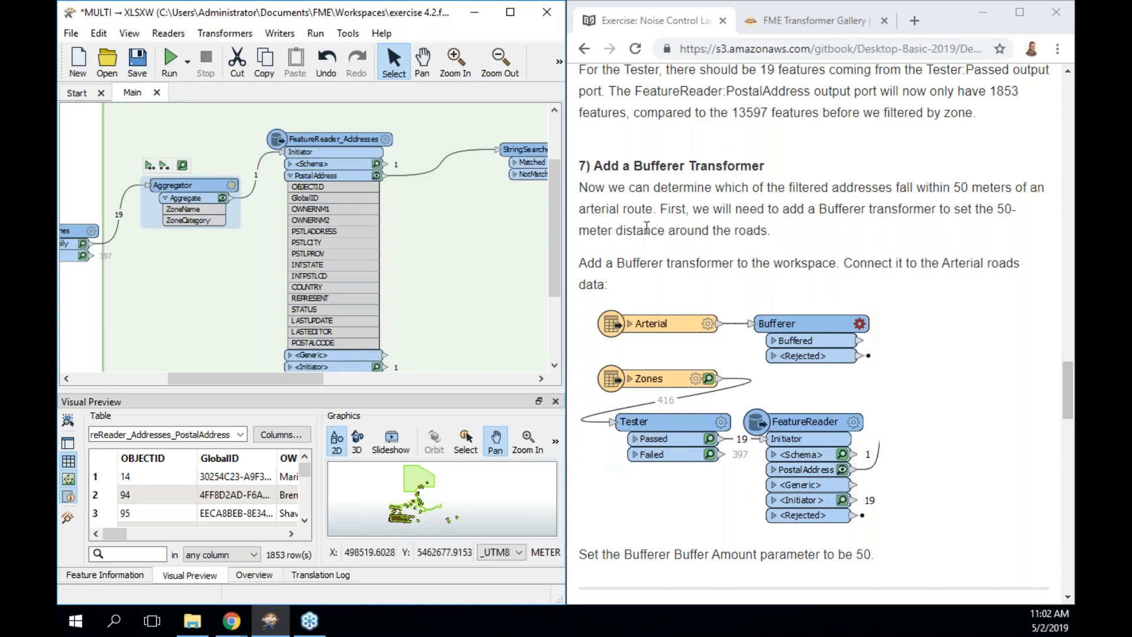
Move the 957-feature Arterial reader near the Address Points bookmark and display the Overview panel.
{"action": "scroll", "coordinate": [695, 330], "scroll_direction": "down", "scroll_amount": 3}
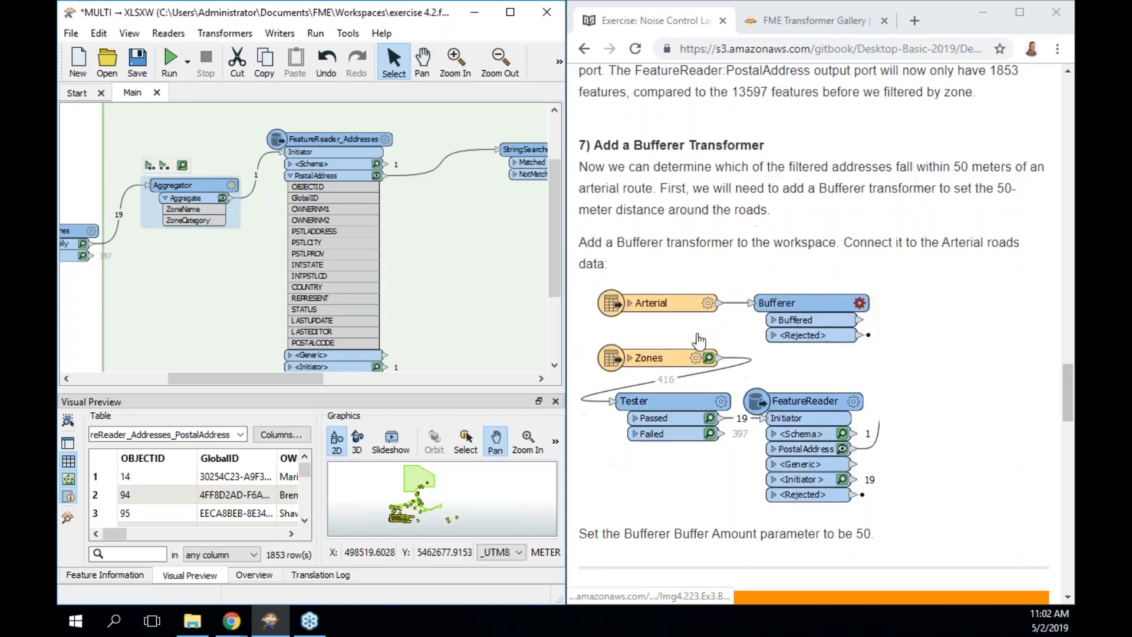
{"action": "scroll", "coordinate": [699, 341], "scroll_direction": "down", "scroll_amount": 1}
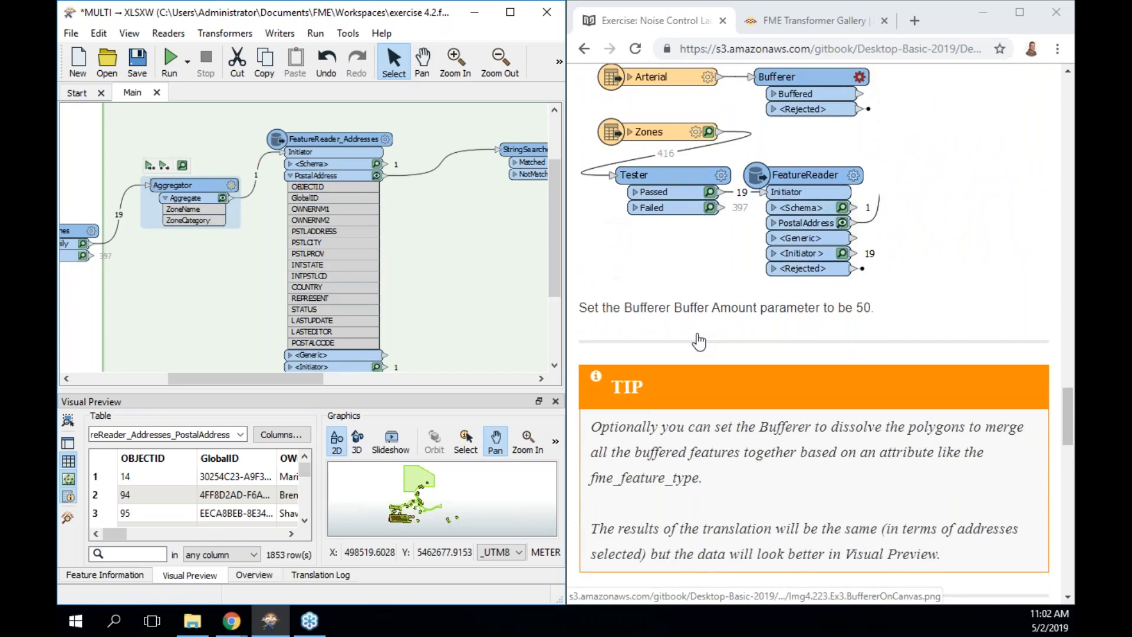
{"action": "scroll", "coordinate": [699, 341], "scroll_direction": "up", "scroll_amount": 1}
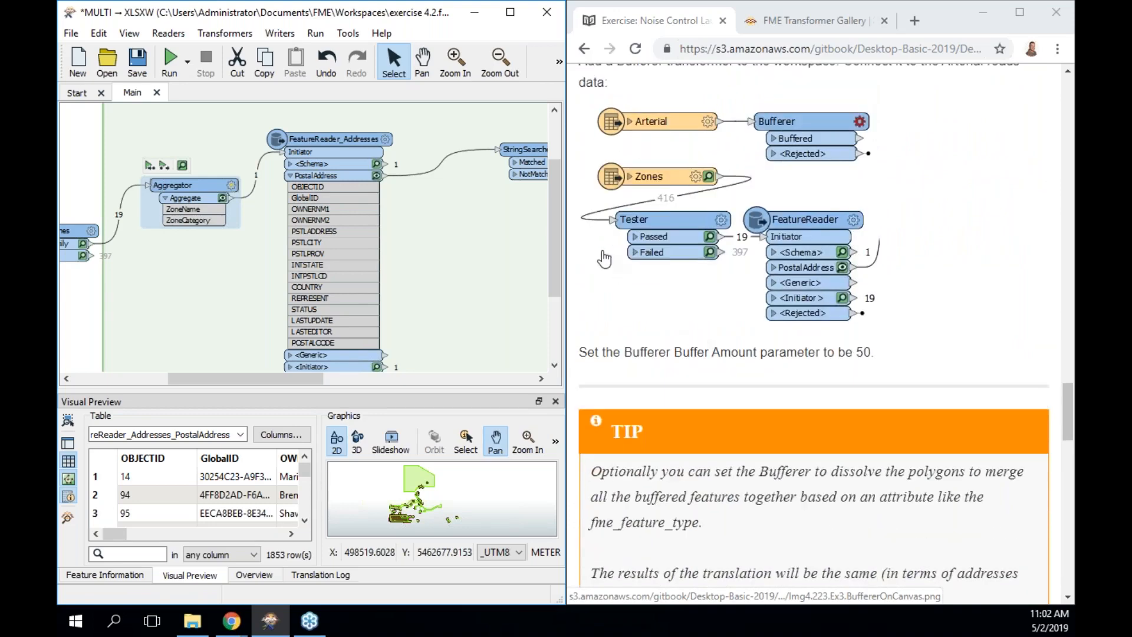
{"action": "left_click_drag", "start_coordinate": [556, 221], "coordinate": [559, 282]}
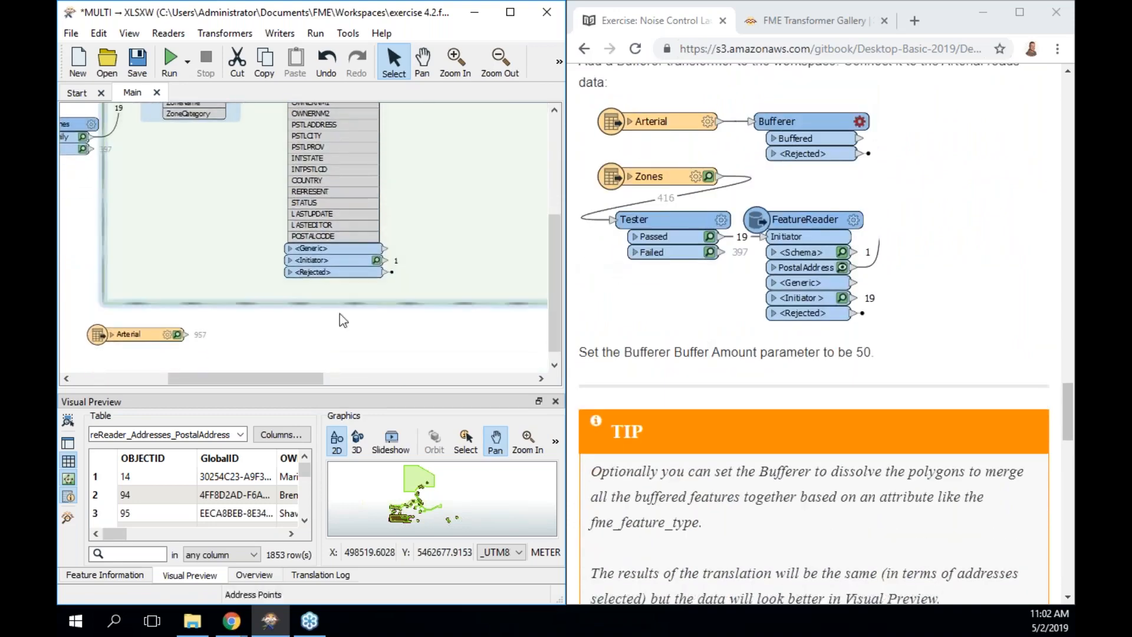
{"action": "left_click", "coordinate": [171, 332]}
{"action": "left_click_drag", "start_coordinate": [169, 332], "coordinate": [455, 349]}
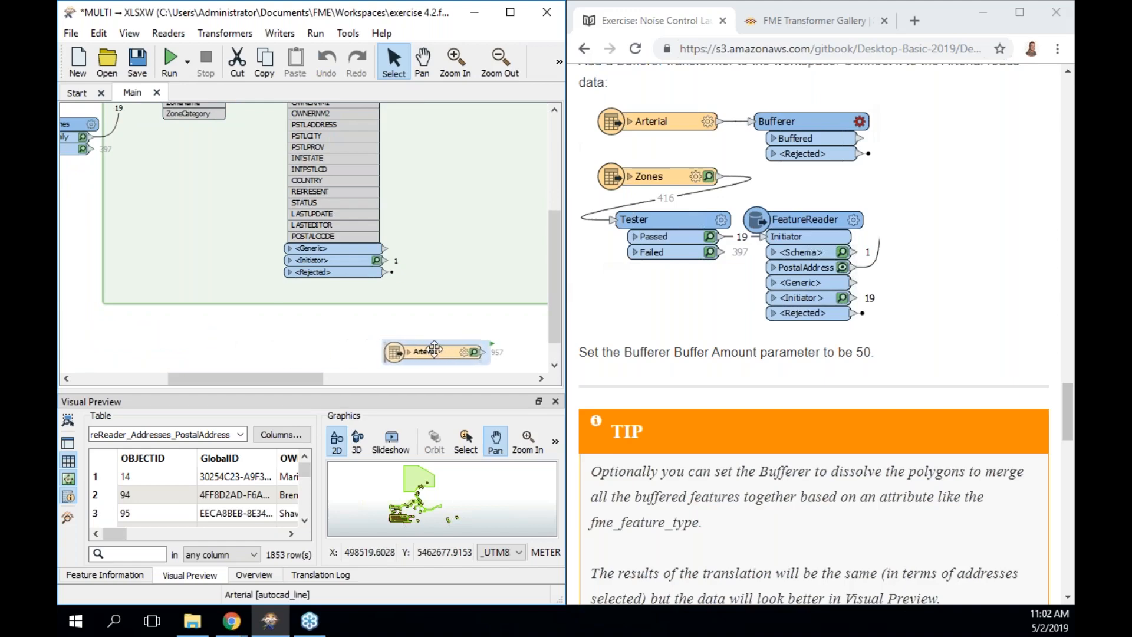
{"action": "mouse_move", "coordinate": [555, 305]}
{"action": "left_mouse_down"}
{"action": "mouse_move", "coordinate": [555, 258]}
{"action": "mouse_move", "coordinate": [565, 310]}
{"action": "left_mouse_up"}
{"action": "left_click_drag", "start_coordinate": [445, 352], "coordinate": [348, 341]}
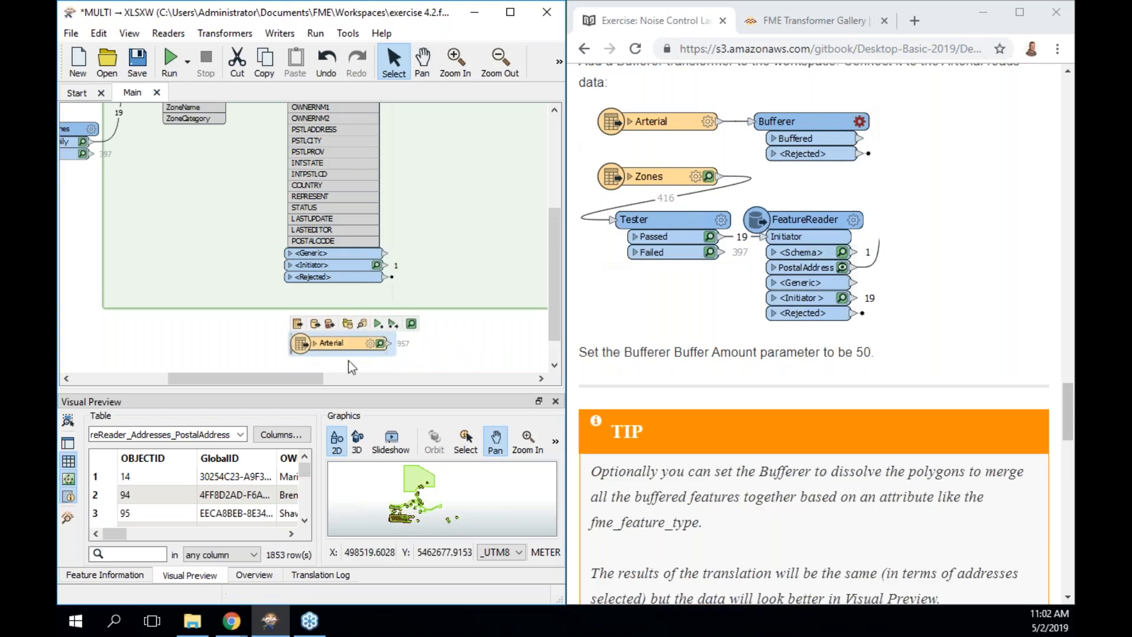
{"action": "left_click", "coordinate": [254, 575]}
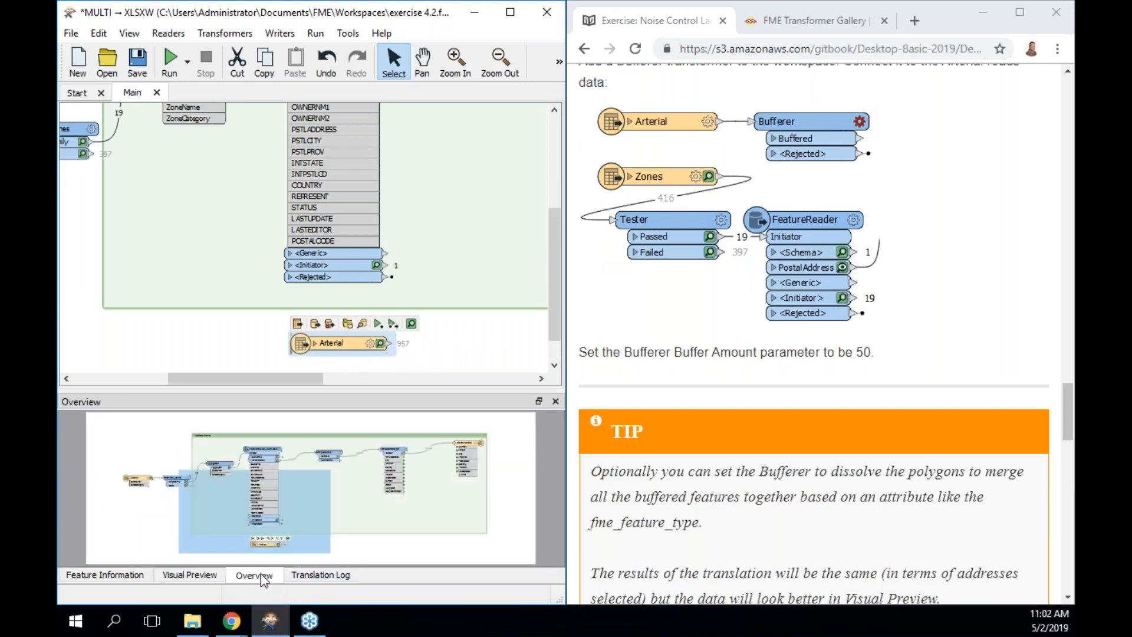
Quick Add a Bufferer ('buffer') connected to the Arterial reader's output.
{"action": "type", "text": "buffer"}
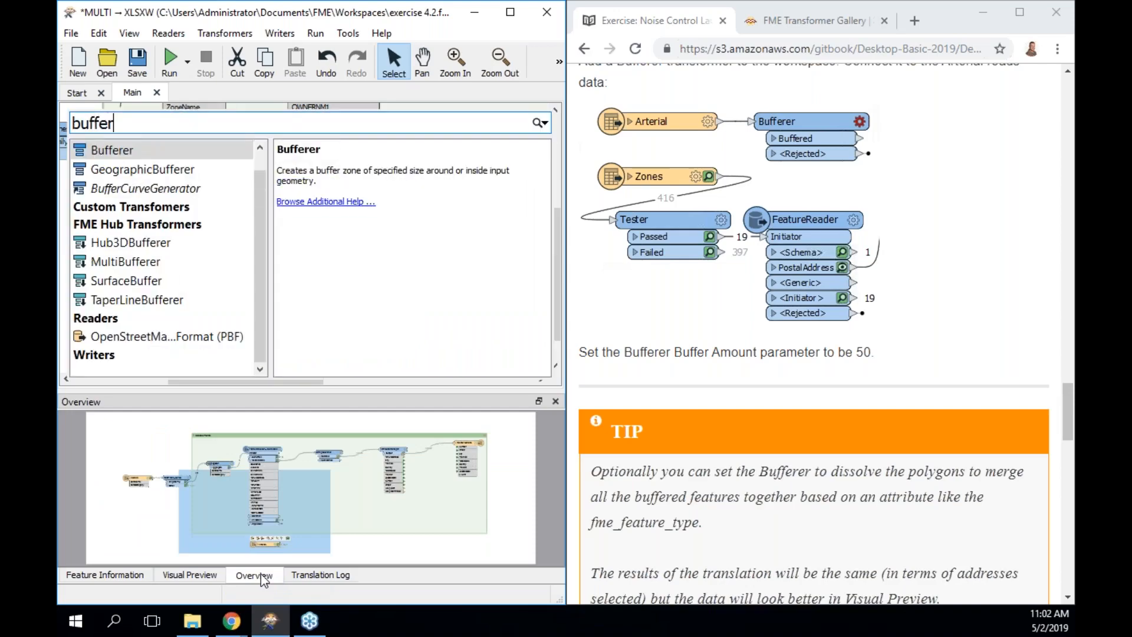
{"action": "key", "text": "Return"}
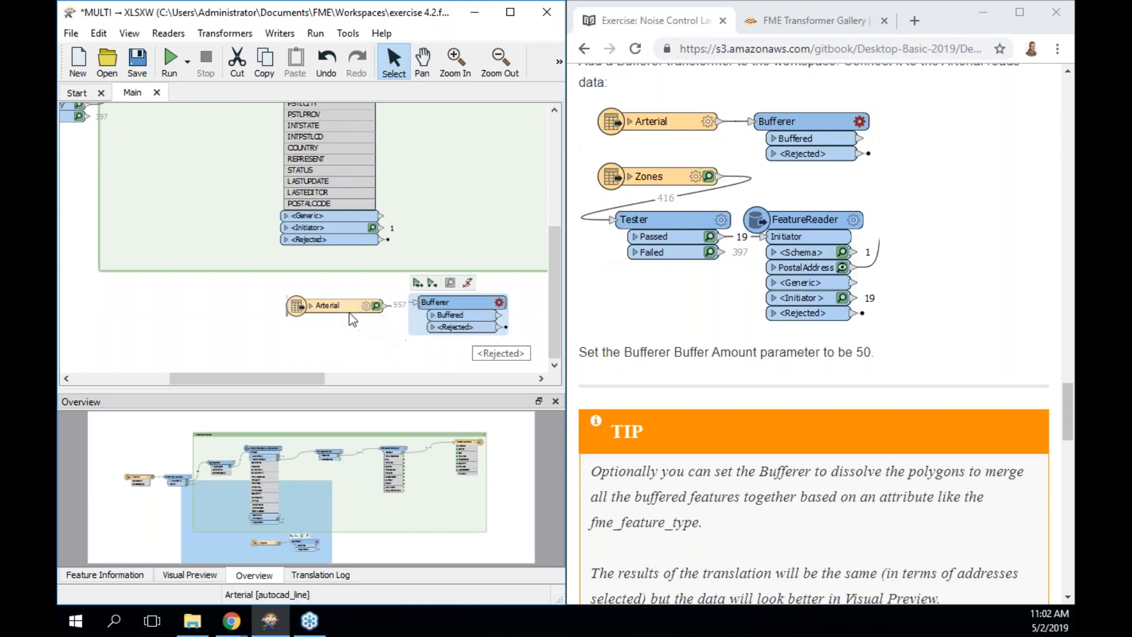
Enter 50 as the Bufferer's Buffer Amount, keeping Area (2D) buffering, and confirm.
{"action": "double_click", "coordinate": [449, 310]}
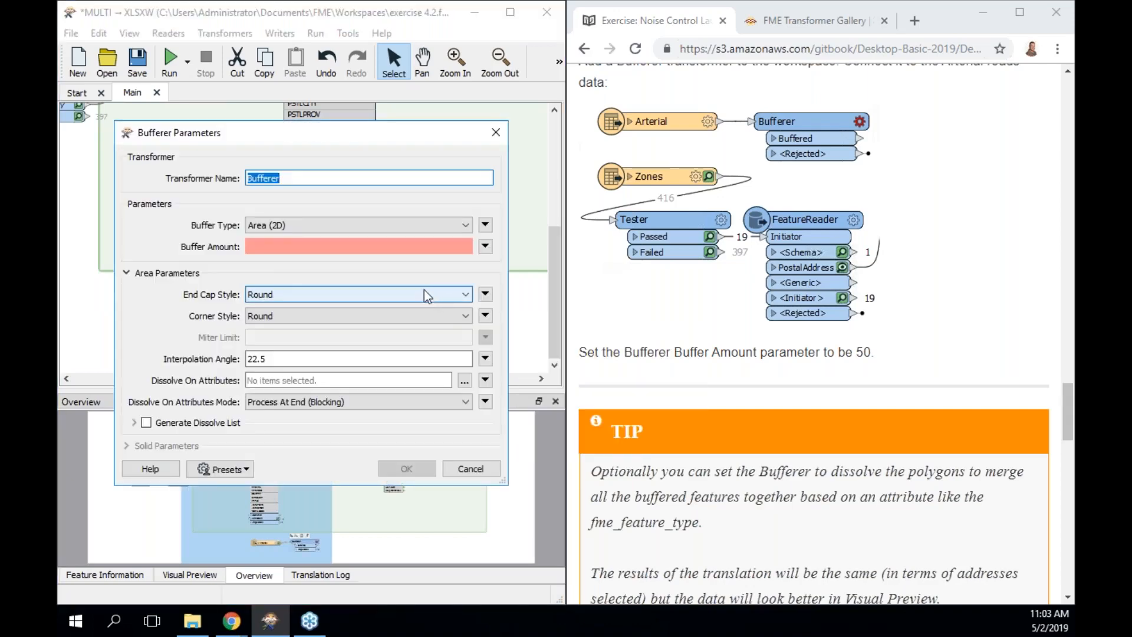
{"action": "left_click", "coordinate": [409, 246]}
{"action": "type", "text": "50"}
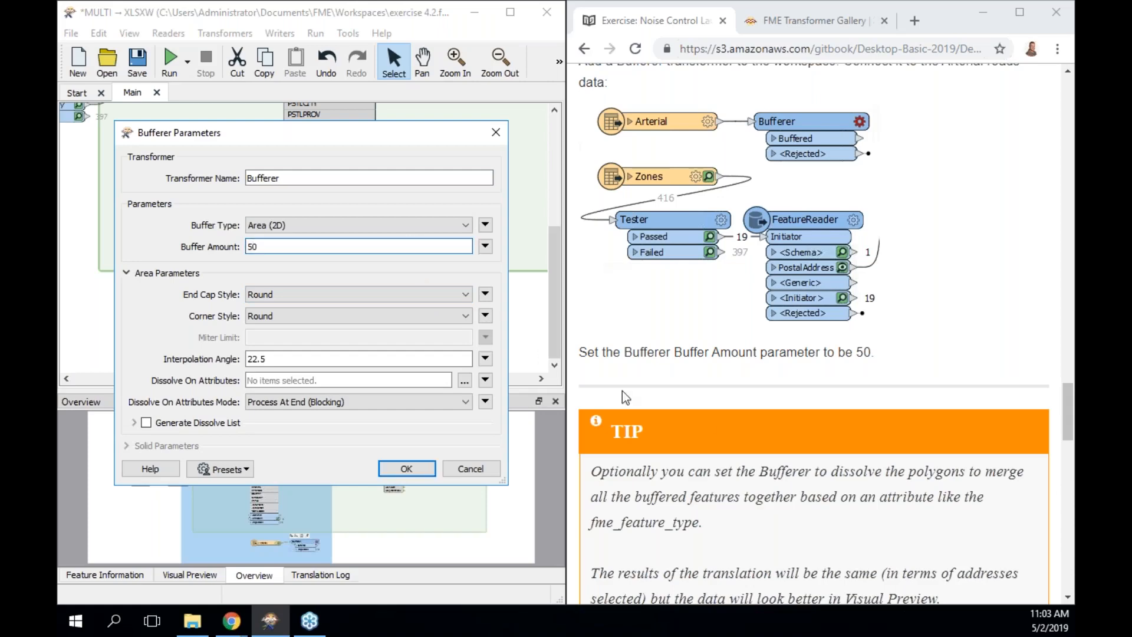
{"action": "scroll", "coordinate": [705, 413], "scroll_direction": "down", "scroll_amount": 3}
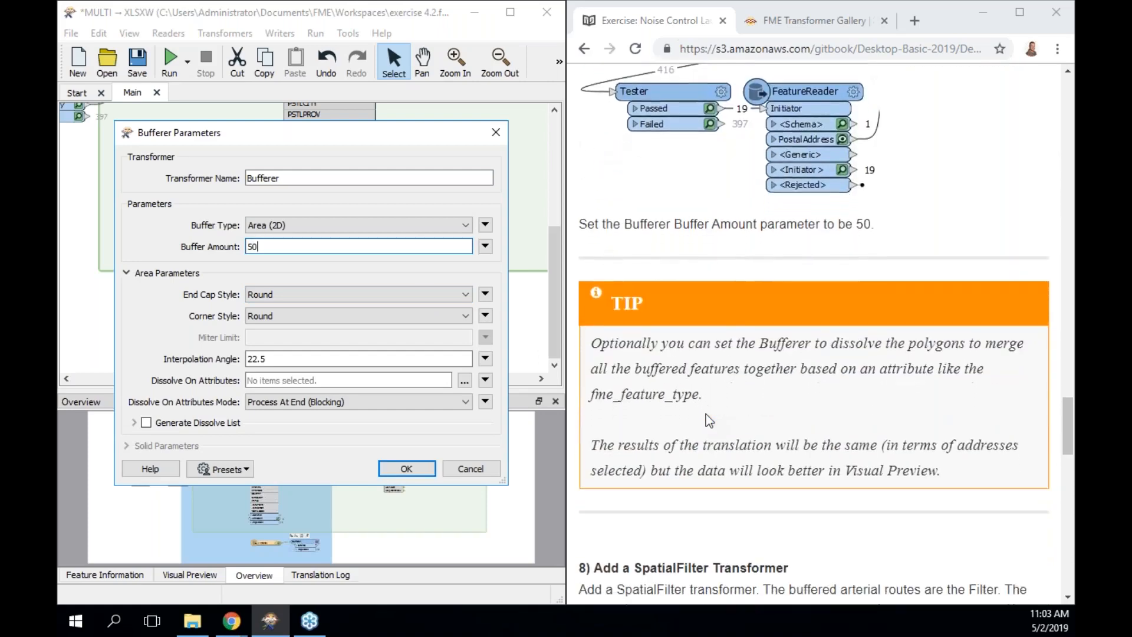
{"action": "scroll", "coordinate": [706, 415], "scroll_direction": "down", "scroll_amount": 1}
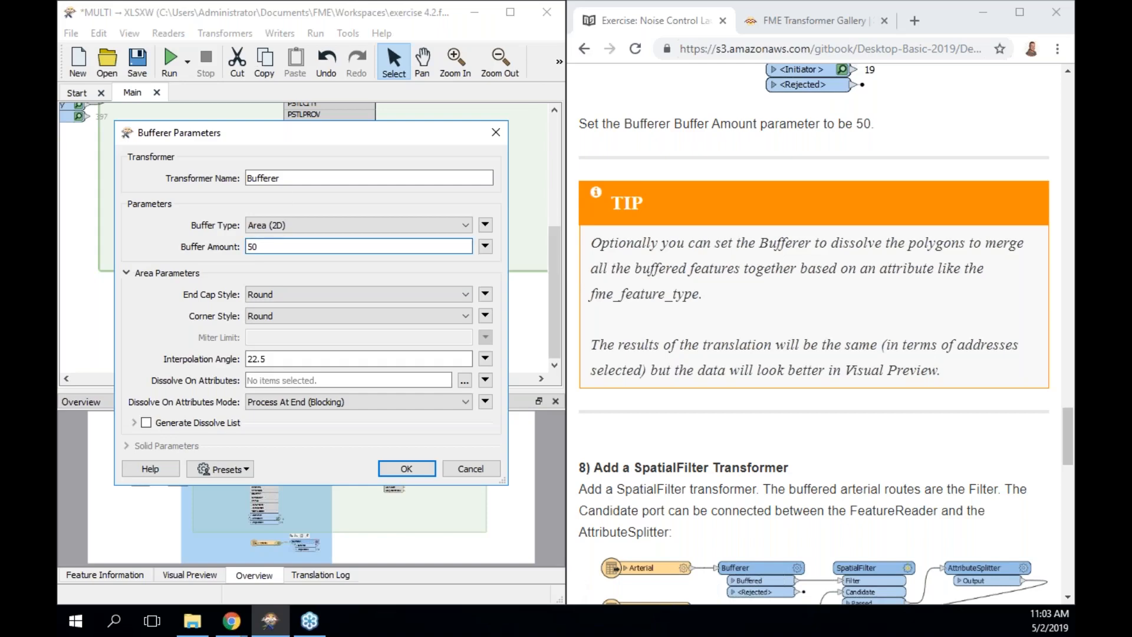
{"action": "left_click", "coordinate": [417, 471]}
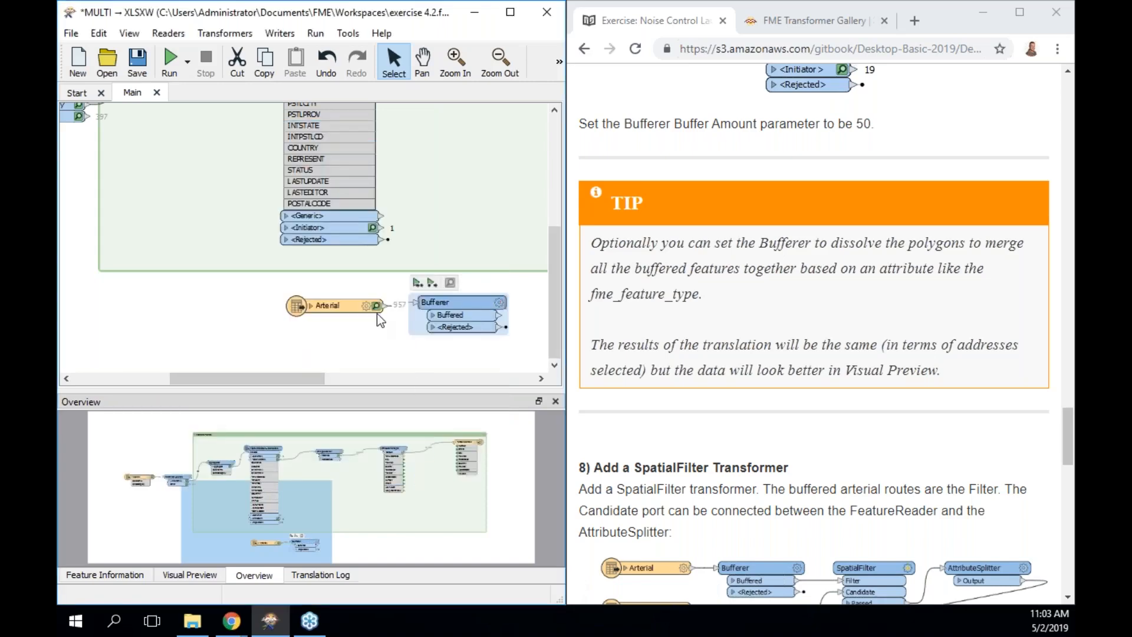
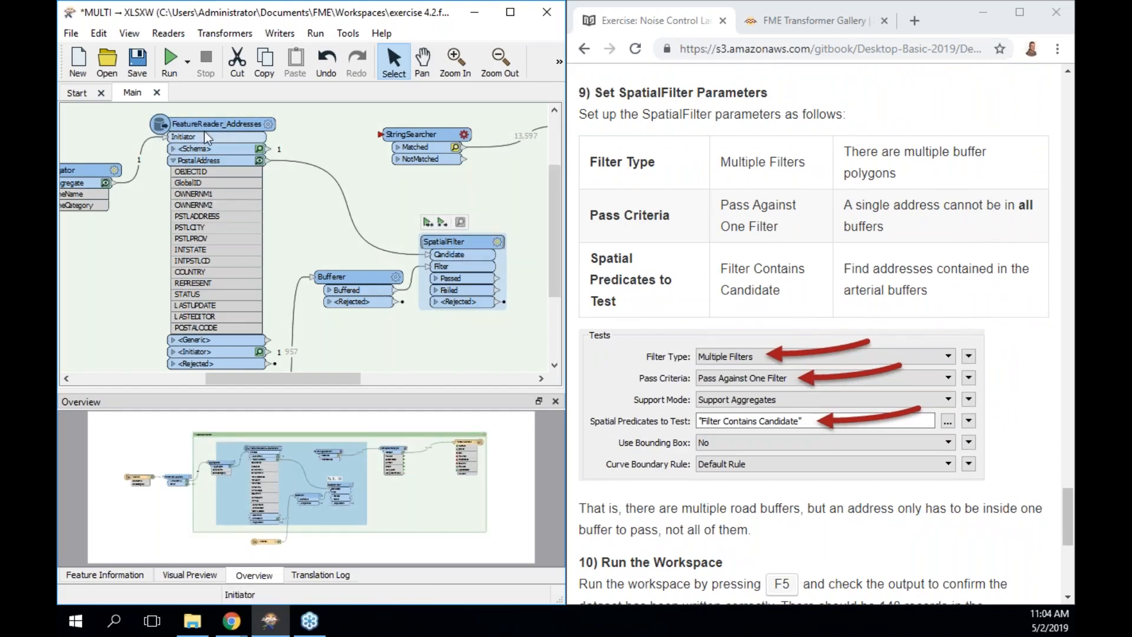
Review the SpatialFilter: Multiple Filters, Pass Against One Filter and Filter Intersects Candidate; keep them unchanged.
{"action": "double_click", "coordinate": [445, 243]}
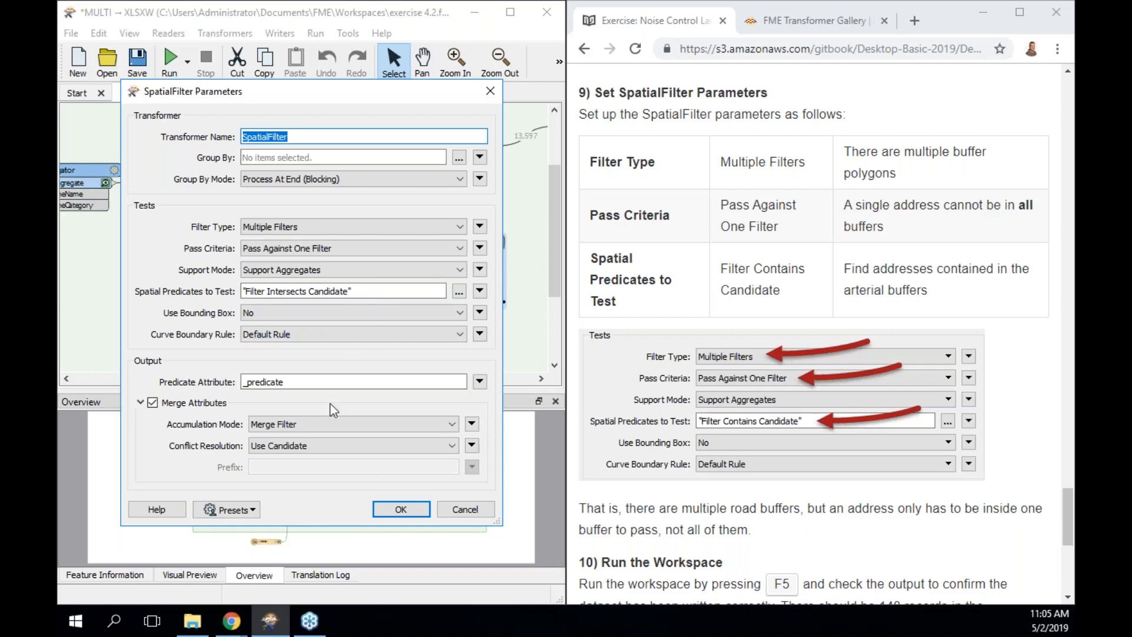
{"action": "left_click", "coordinate": [413, 507]}
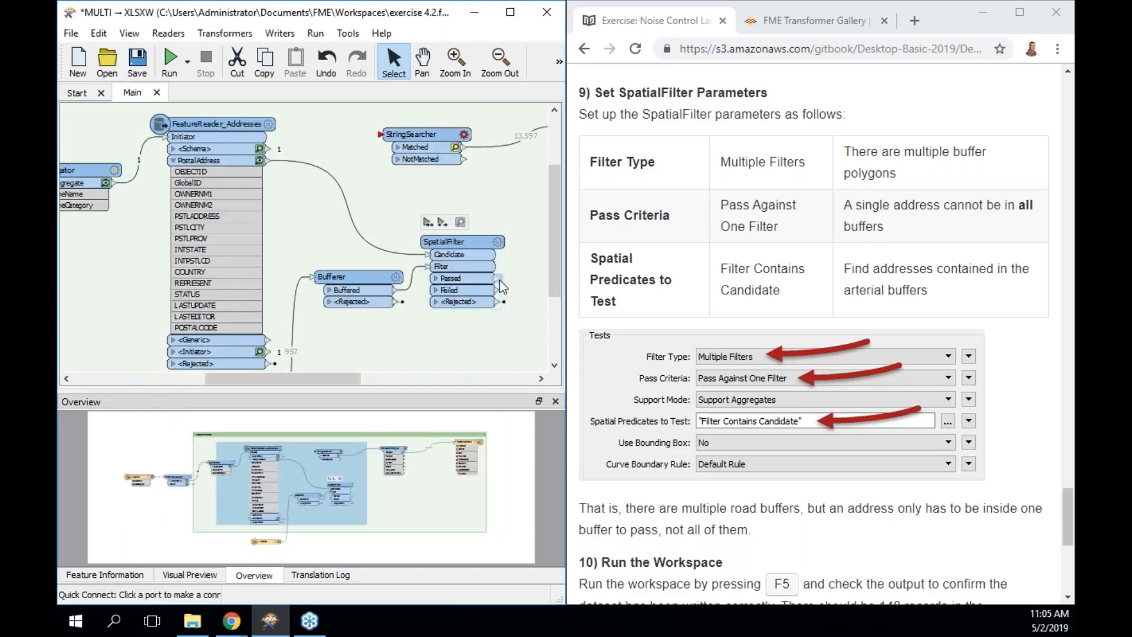
Connect the SpatialFilter's Passed output to the StringSearcher and run the workspace up to the SpatialFilter.
{"action": "left_click_drag", "start_coordinate": [500, 279], "coordinate": [381, 135]}
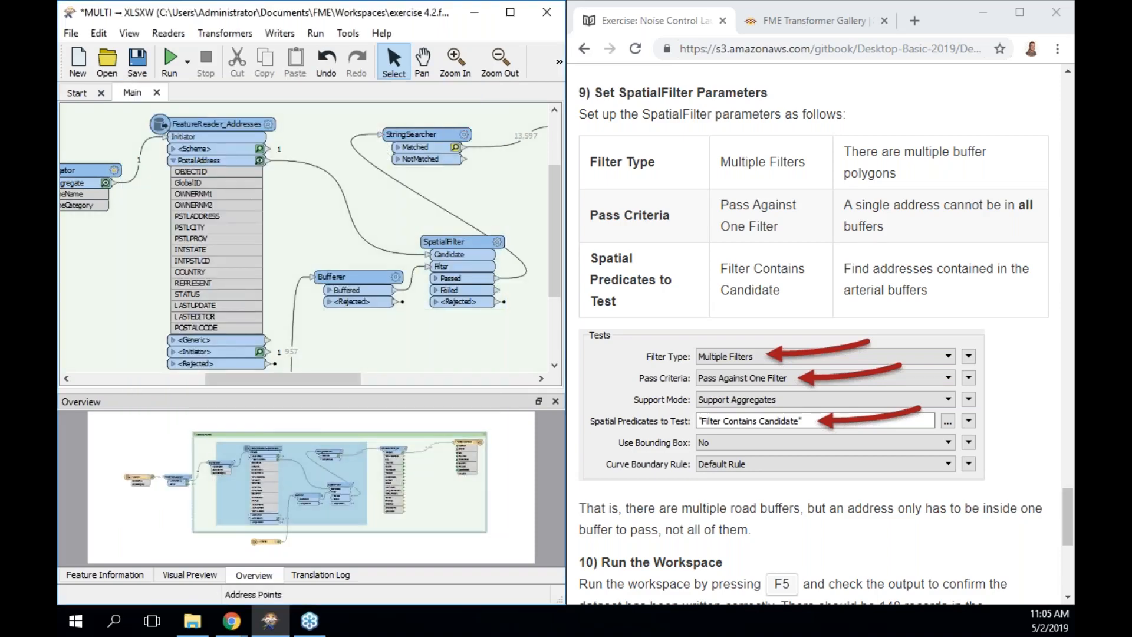
{"action": "left_click", "coordinate": [466, 243]}
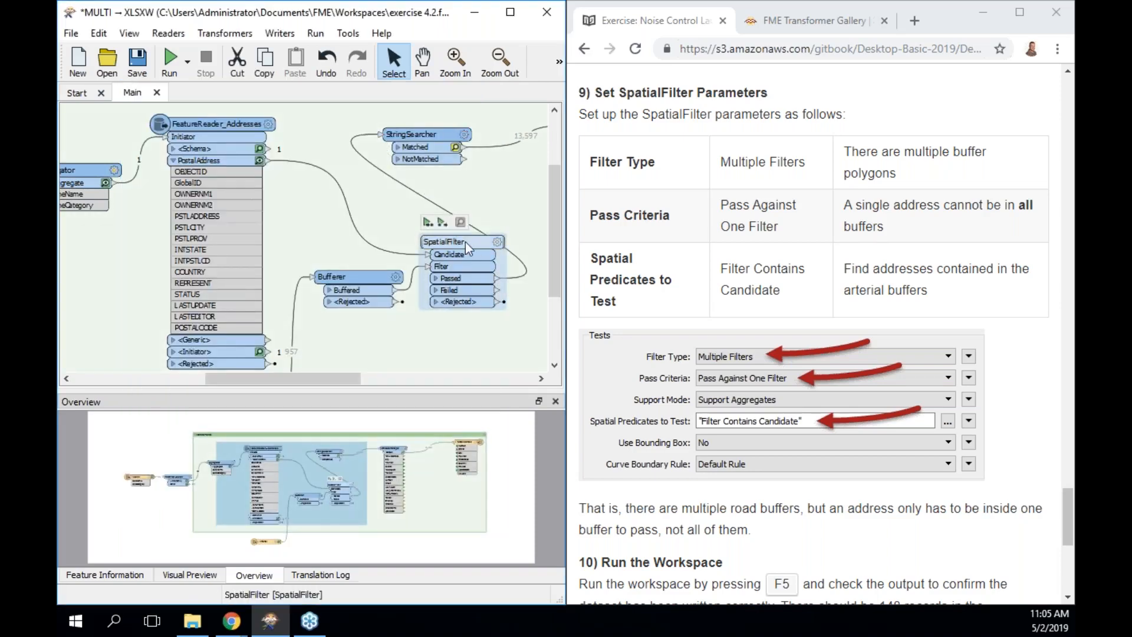
{"action": "left_click", "coordinate": [427, 224]}
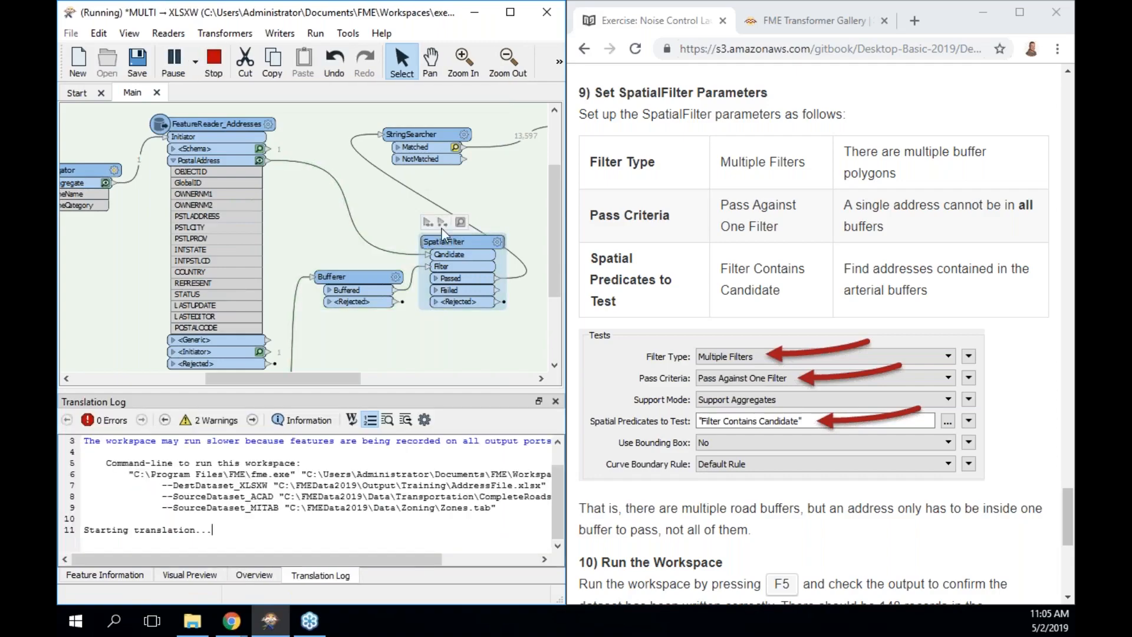
{"action": "scroll", "coordinate": [700, 415], "scroll_direction": "down", "scroll_amount": 1}
{"action": "scroll", "coordinate": [701, 416], "scroll_direction": "down", "scroll_amount": 7}
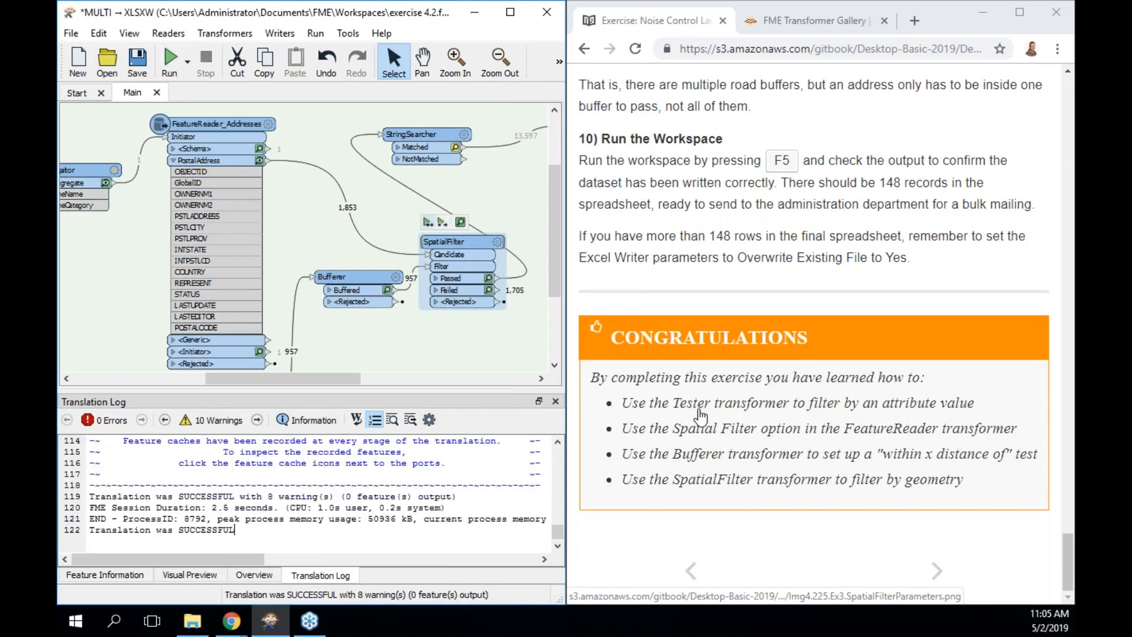
Preview the 148 passed features together with the aggregated zones and the road buffers.
{"action": "left_click", "coordinate": [489, 279]}
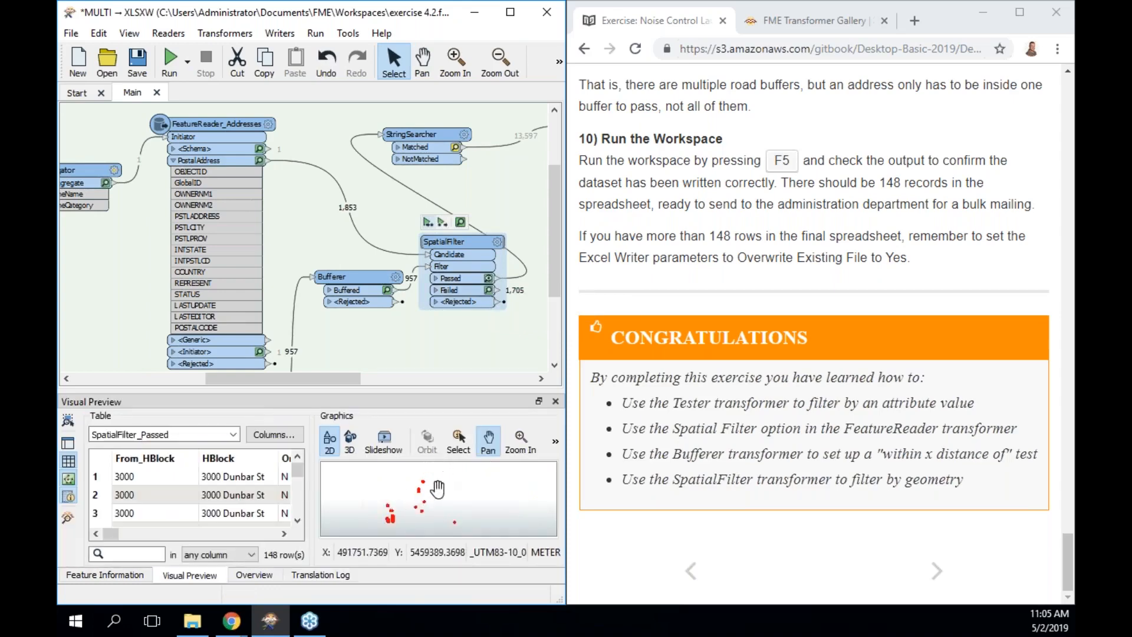
{"action": "left_click", "coordinate": [105, 183]}
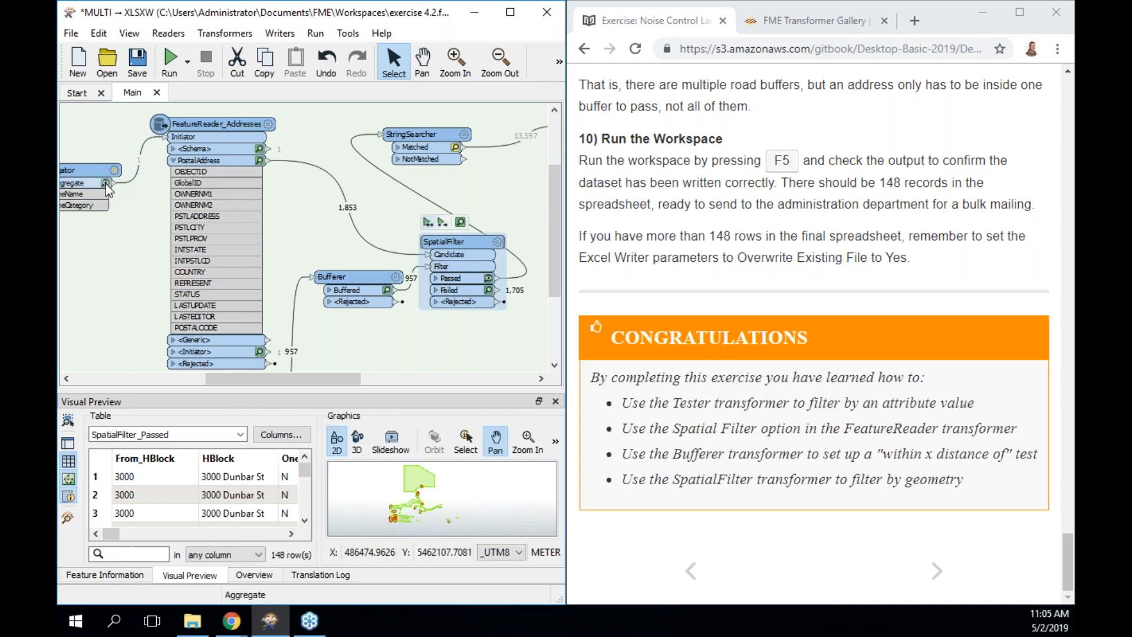
{"action": "left_click", "coordinate": [388, 290]}
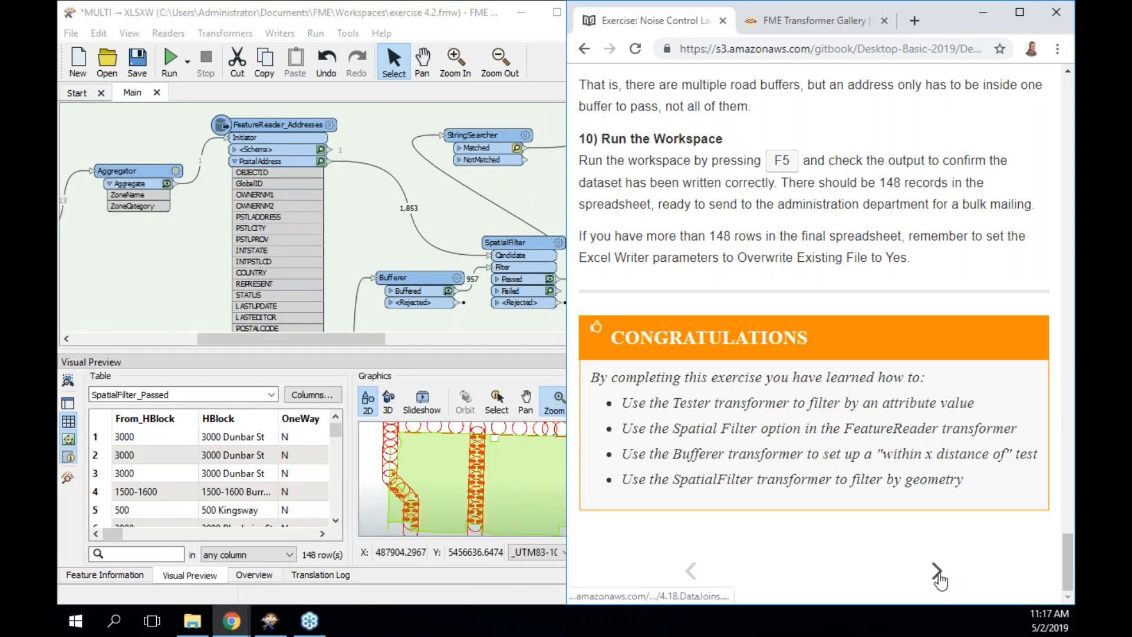
Move on to the manual's Data Joins page and browse its table of contents.
{"action": "left_click", "coordinate": [936, 571]}
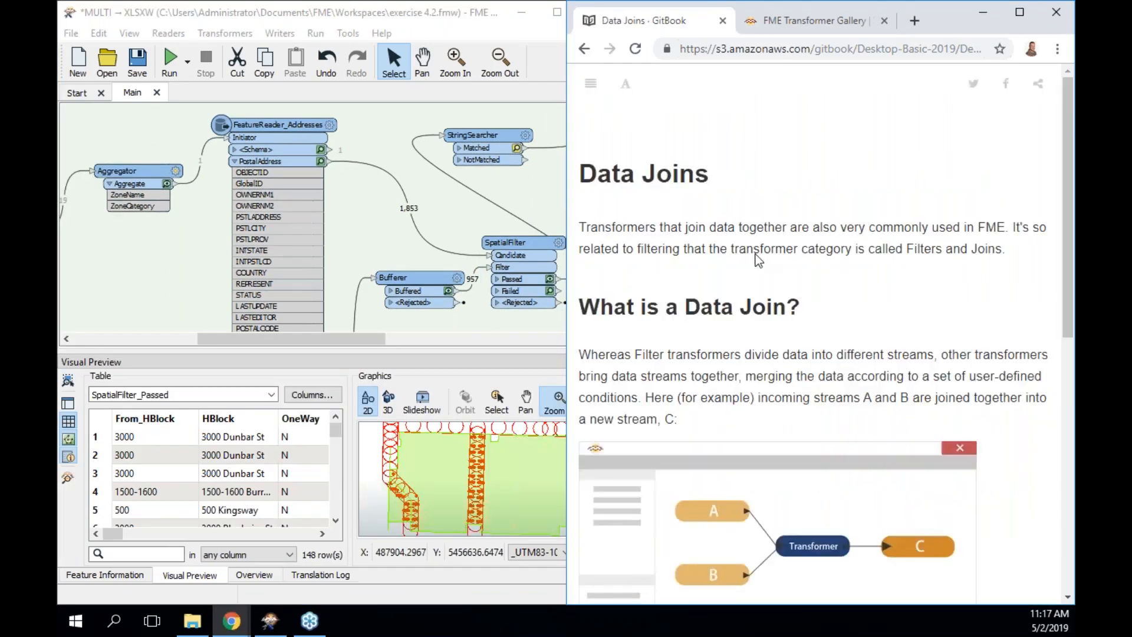
{"action": "left_click", "coordinate": [589, 88]}
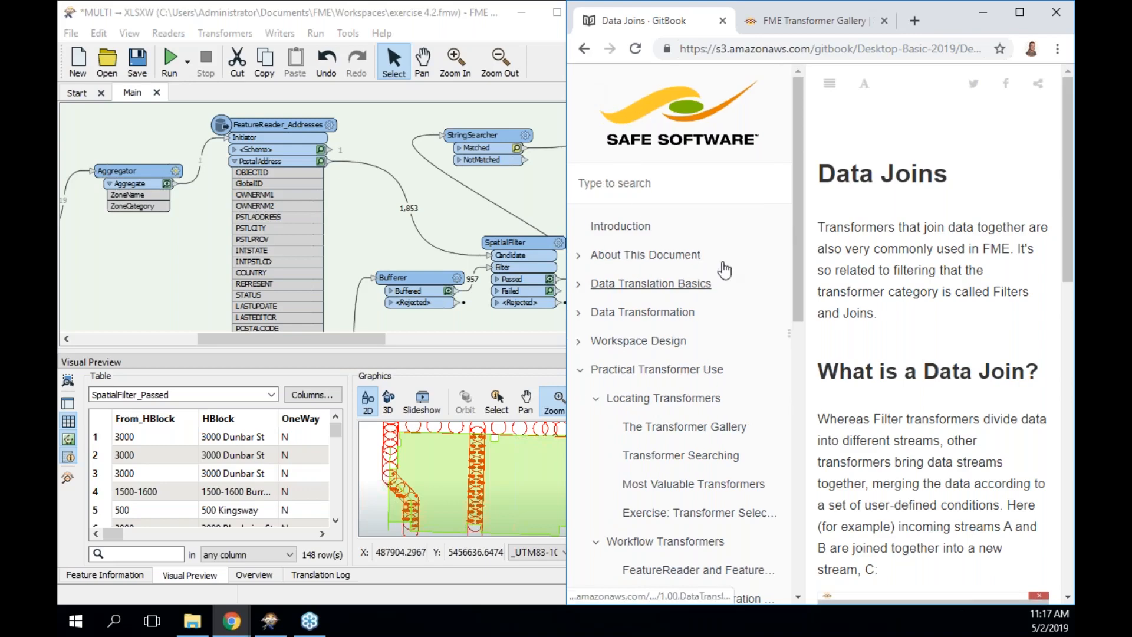
{"action": "left_click_drag", "start_coordinate": [795, 239], "coordinate": [785, 522]}
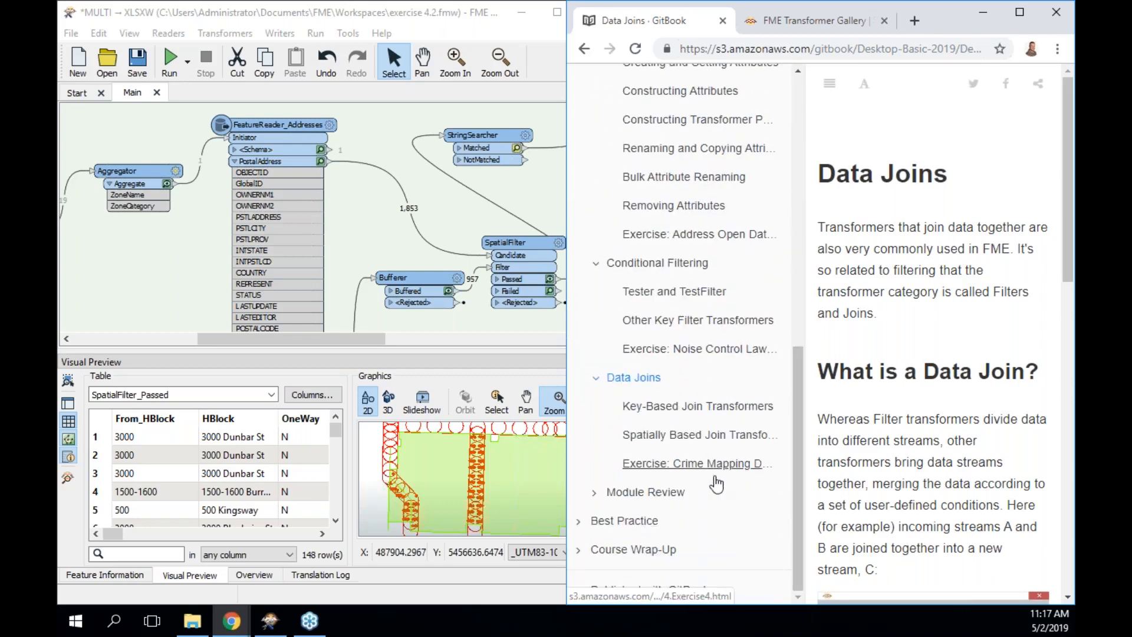
{"action": "left_click", "coordinate": [829, 84]}
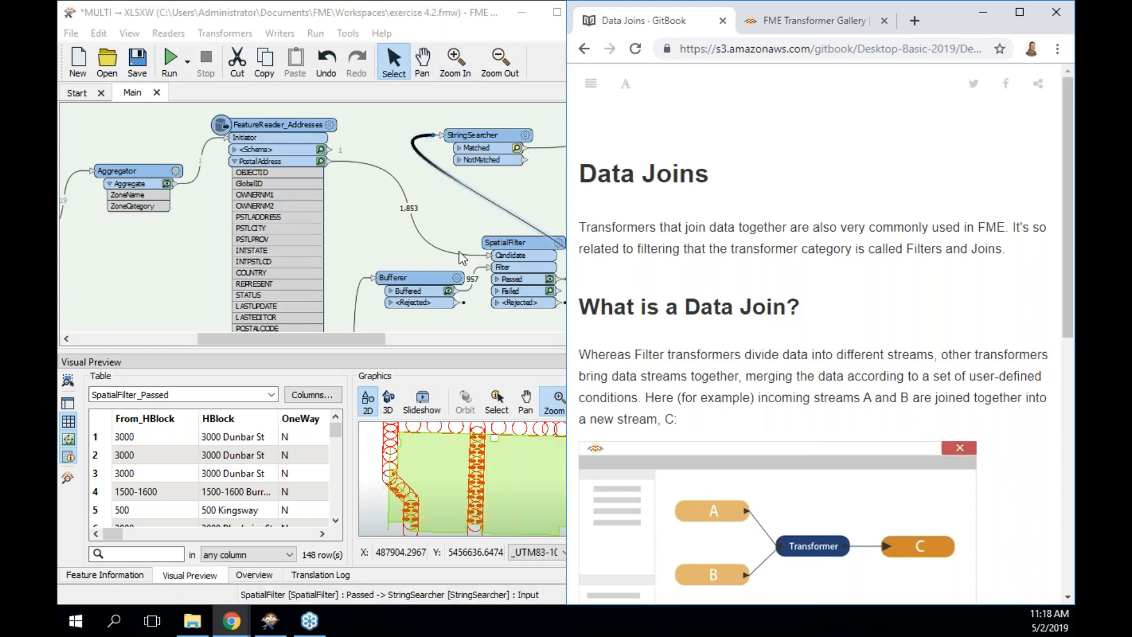
Read through the Data Joins introduction and continue to the Key-Based Join Transformers page.
{"action": "scroll", "coordinate": [819, 354], "scroll_direction": "down", "scroll_amount": 2}
{"action": "scroll", "coordinate": [737, 331], "scroll_direction": "down", "scroll_amount": 1}
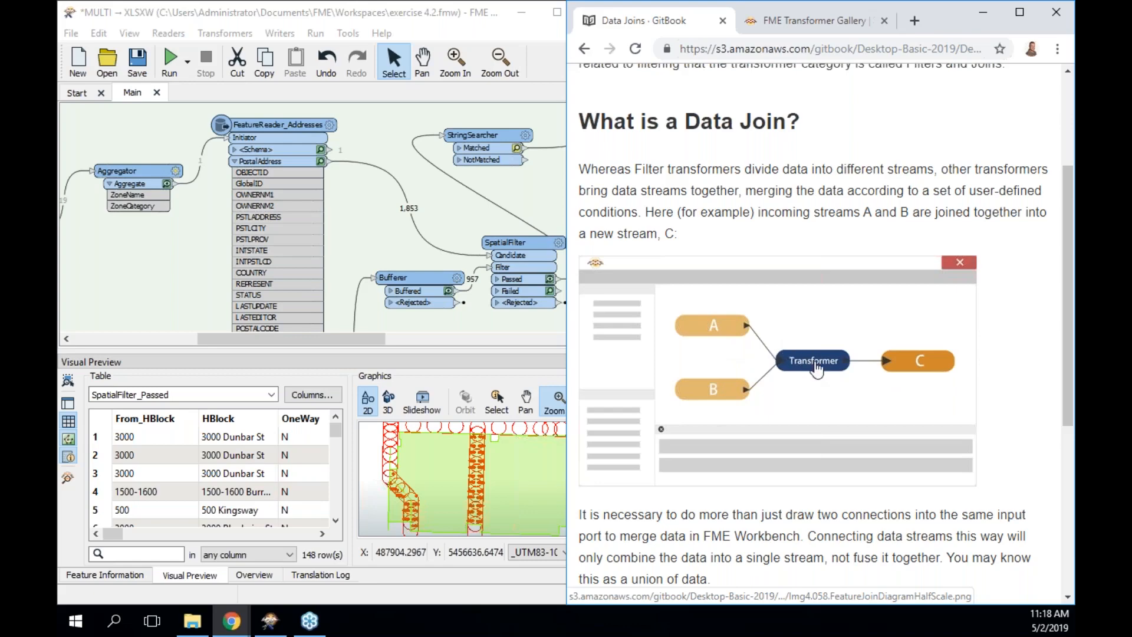
{"action": "scroll", "coordinate": [815, 368], "scroll_direction": "down", "scroll_amount": 1}
{"action": "scroll", "coordinate": [815, 368], "scroll_direction": "down", "scroll_amount": 5}
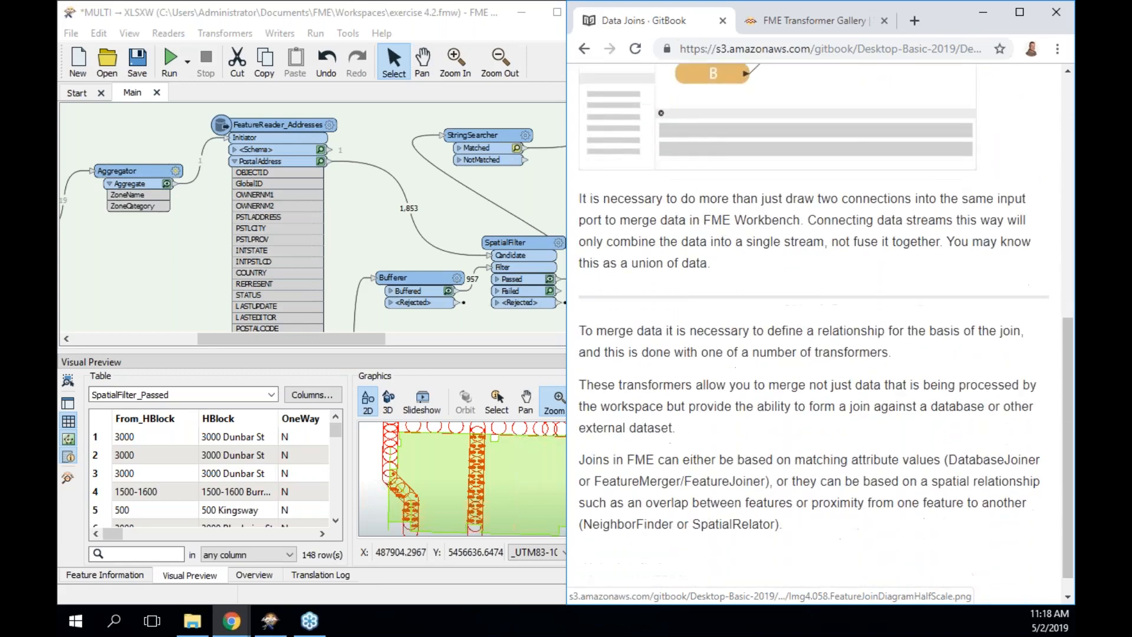
{"action": "left_click", "coordinate": [937, 571]}
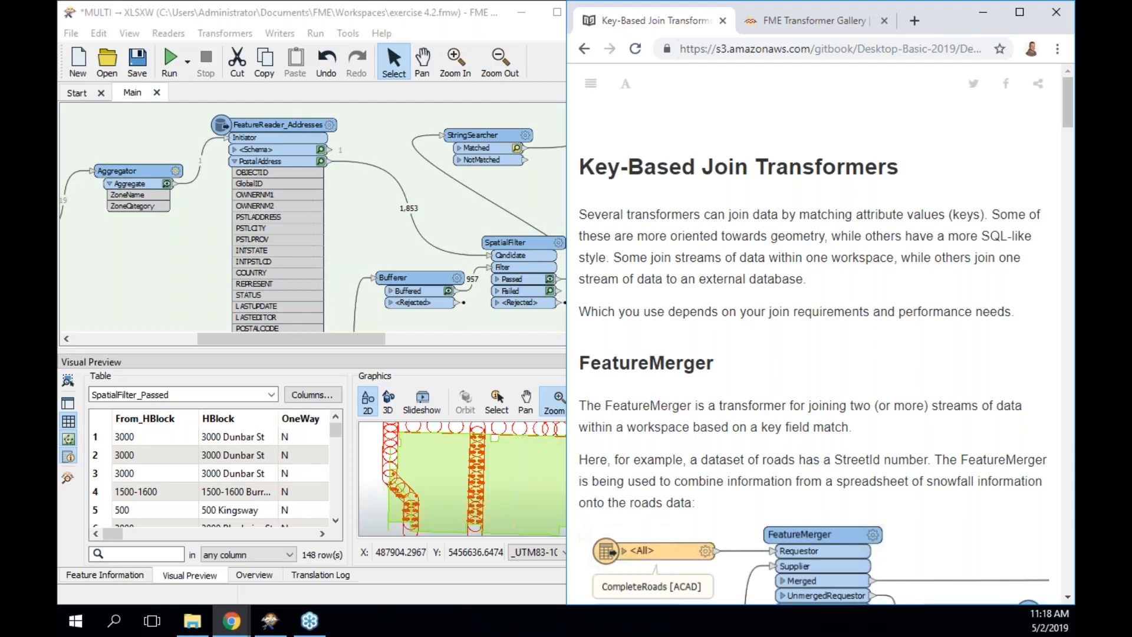
{"action": "scroll", "coordinate": [762, 307], "scroll_direction": "down", "scroll_amount": 3}
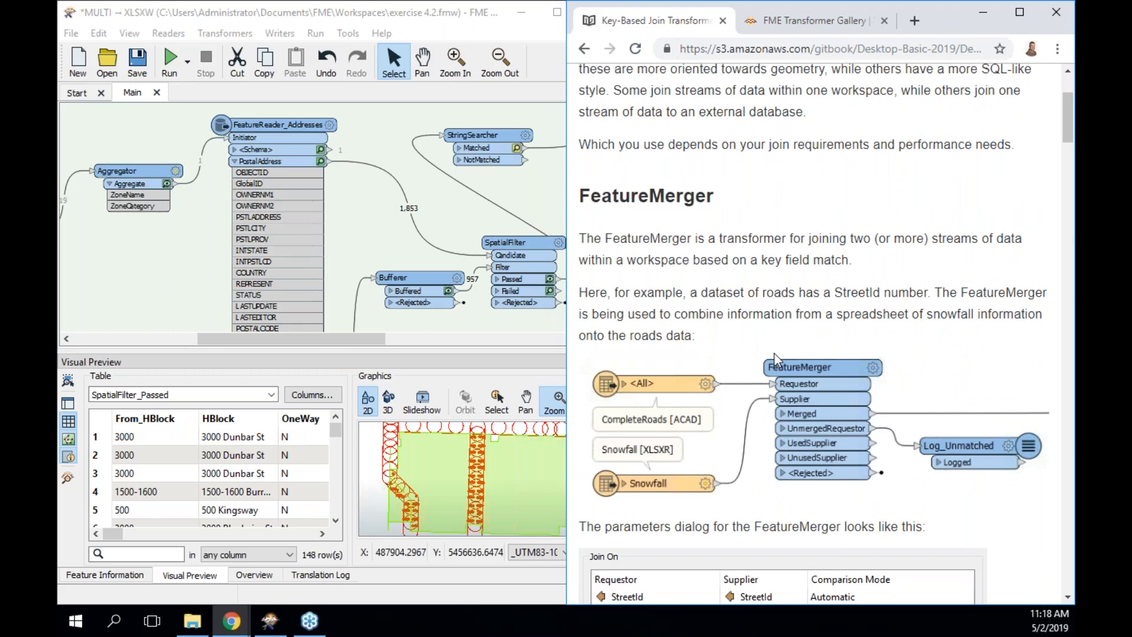
{"action": "scroll", "coordinate": [774, 353], "scroll_direction": "down", "scroll_amount": 1}
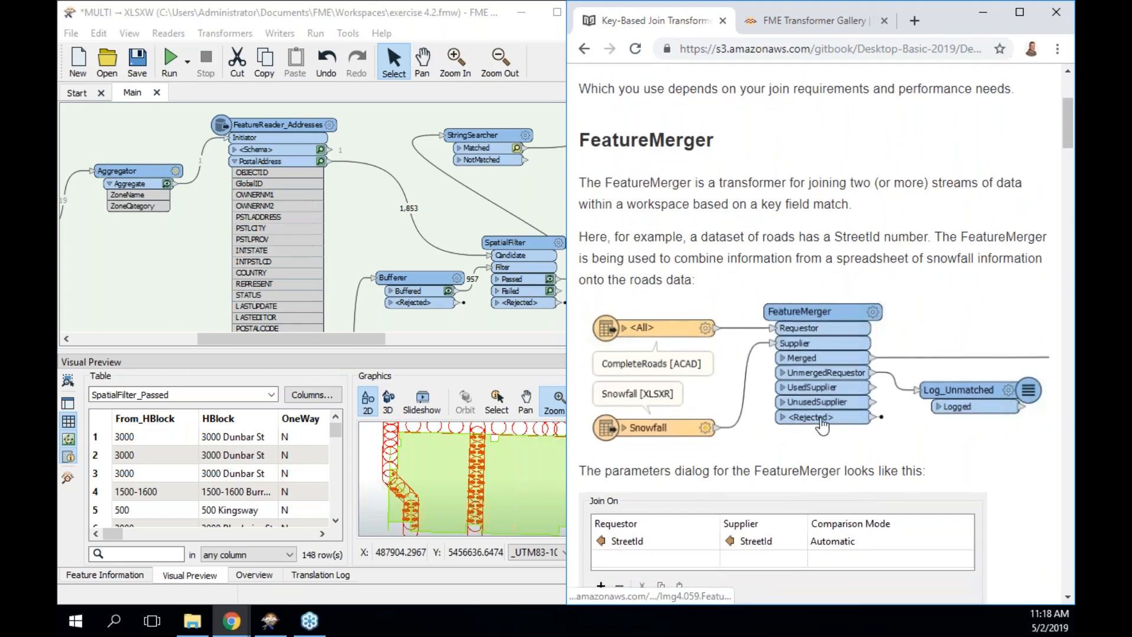
{"action": "scroll", "coordinate": [822, 424], "scroll_direction": "down", "scroll_amount": 2}
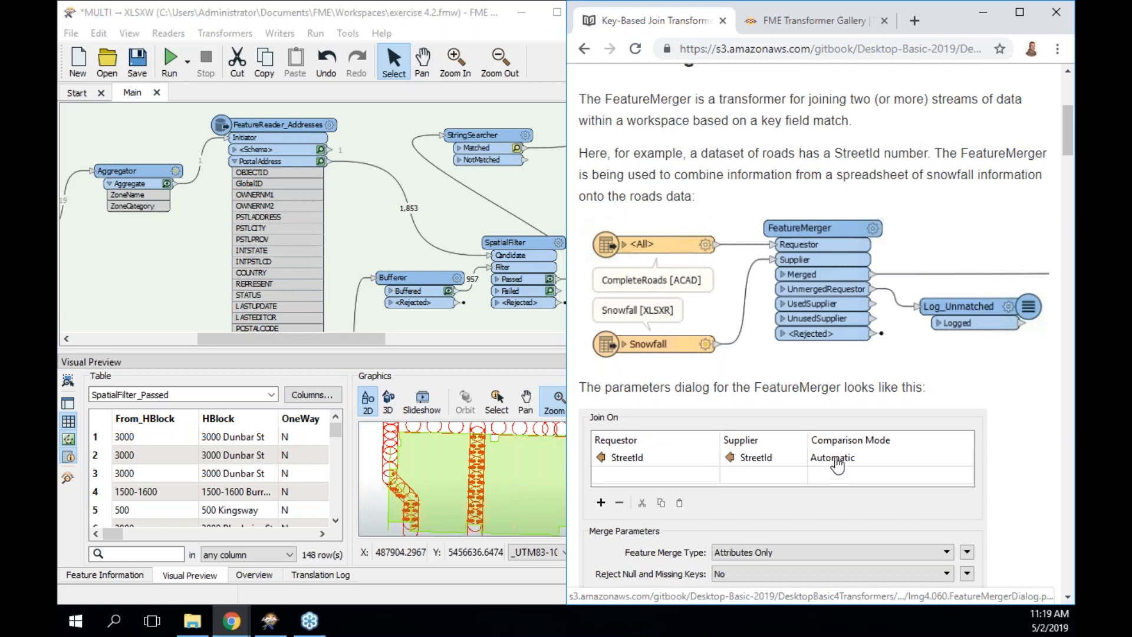
{"action": "scroll", "coordinate": [829, 248], "scroll_direction": "down", "scroll_amount": 1}
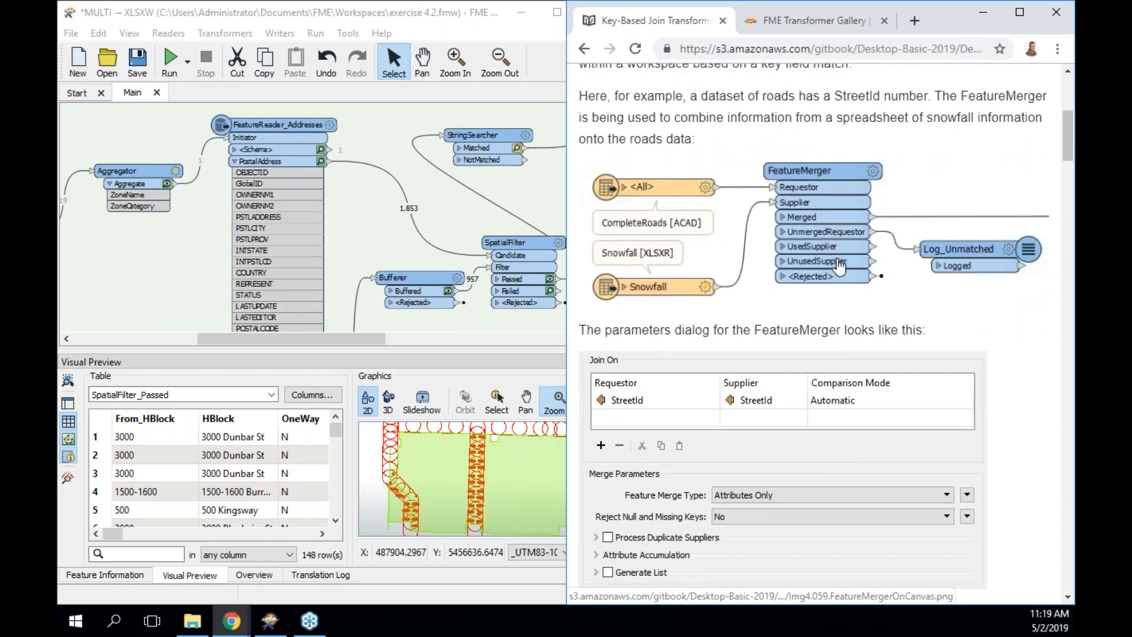
{"action": "scroll", "coordinate": [840, 267], "scroll_direction": "down", "scroll_amount": 1}
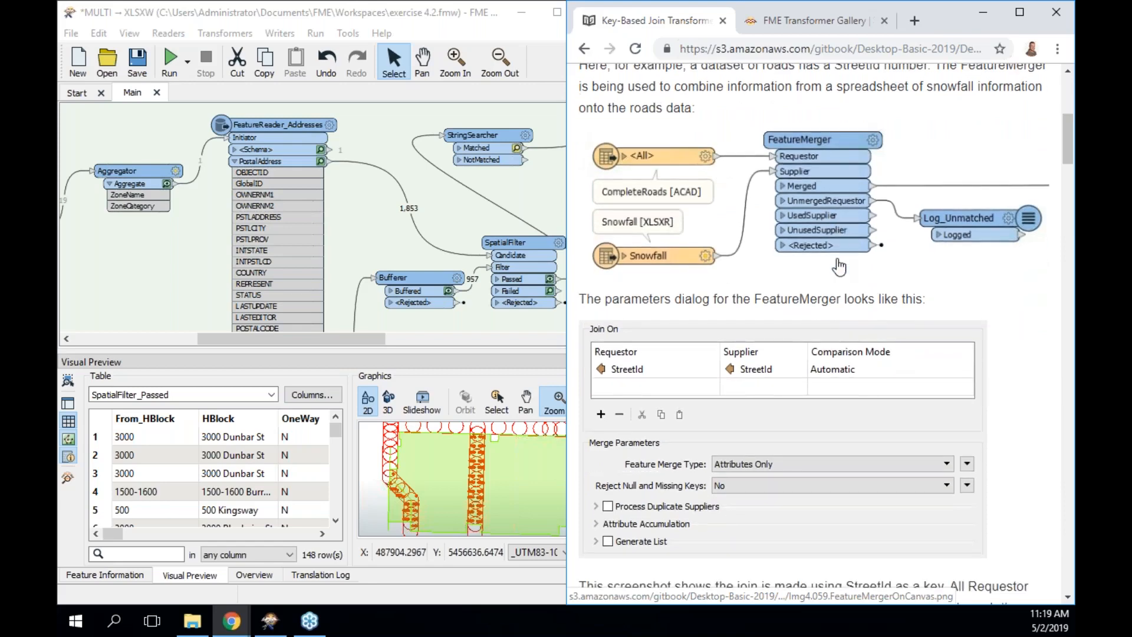
{"action": "scroll", "coordinate": [840, 266], "scroll_direction": "down", "scroll_amount": 6}
{"action": "scroll", "coordinate": [840, 267], "scroll_direction": "up", "scroll_amount": 4}
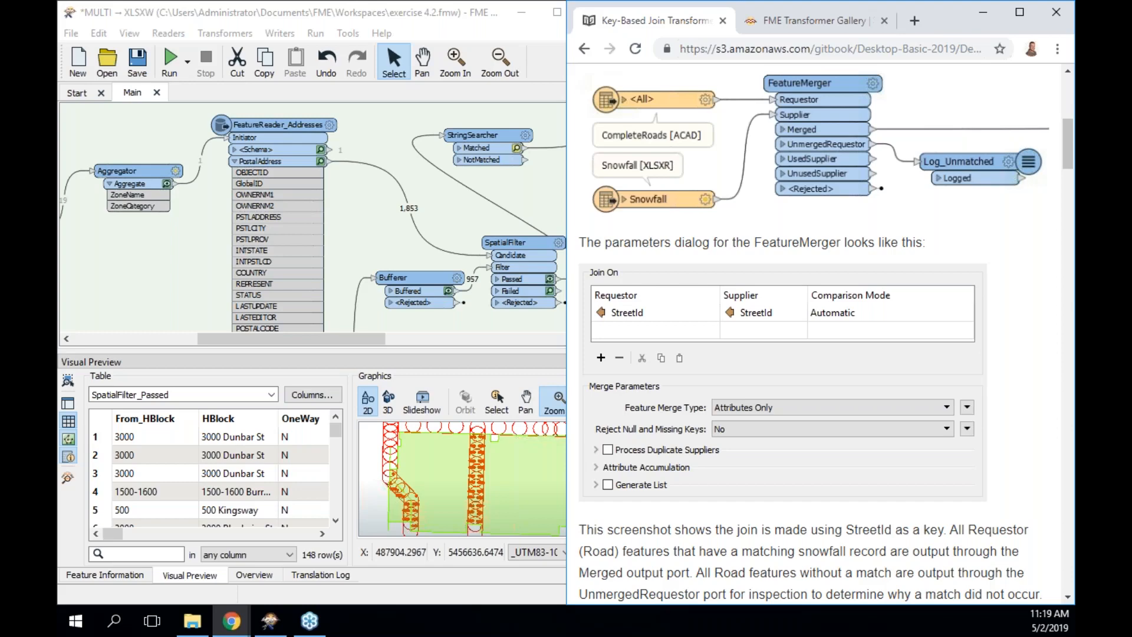
{"action": "scroll", "coordinate": [826, 330], "scroll_direction": "down", "scroll_amount": 6}
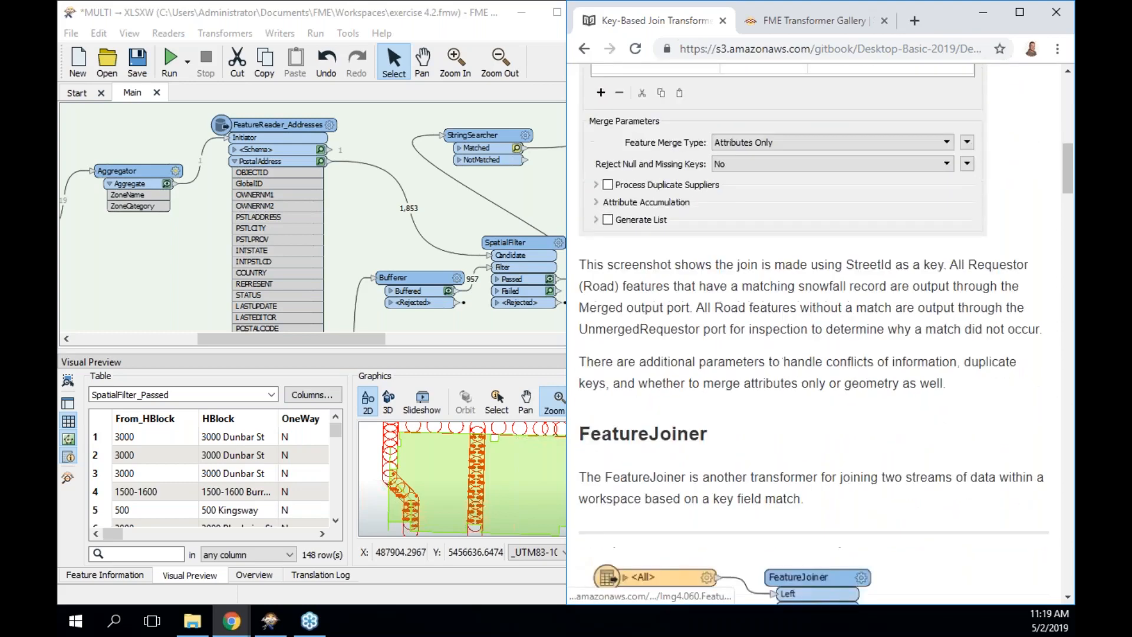
{"action": "scroll", "coordinate": [826, 330], "scroll_direction": "down", "scroll_amount": 4}
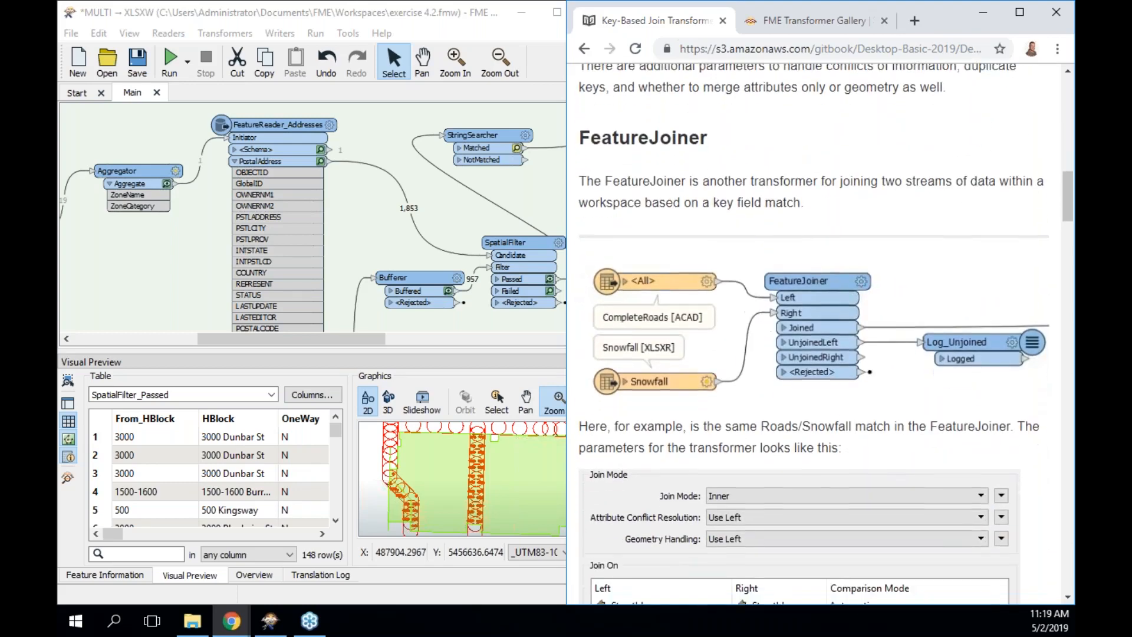
{"action": "scroll", "coordinate": [826, 330], "scroll_direction": "down", "scroll_amount": 1}
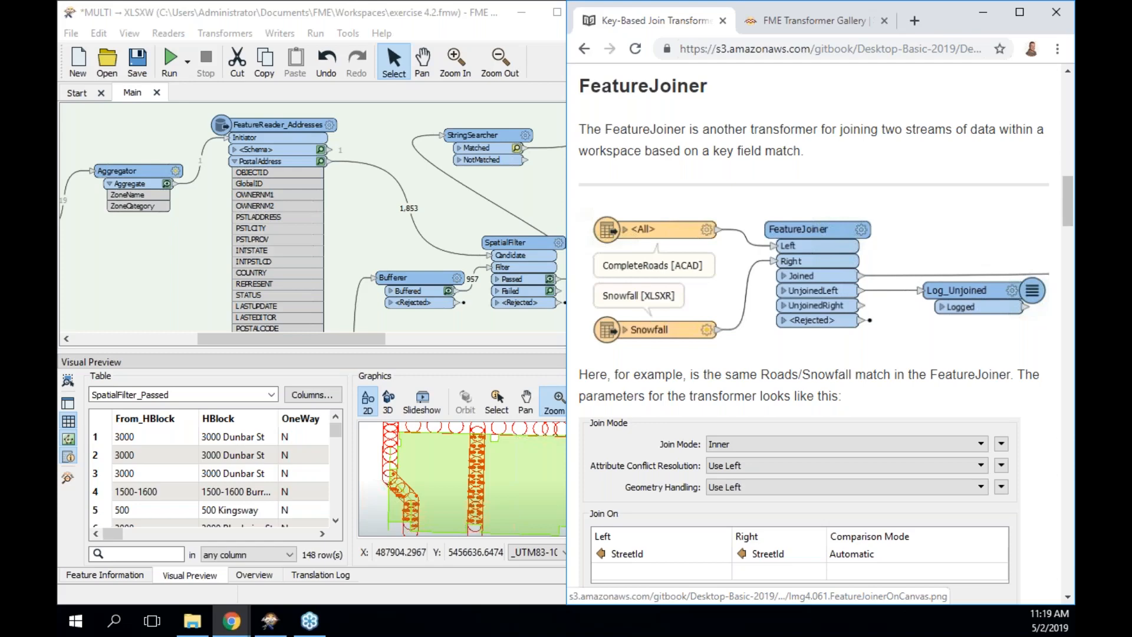
{"action": "scroll", "coordinate": [681, 406], "scroll_direction": "down", "scroll_amount": 1}
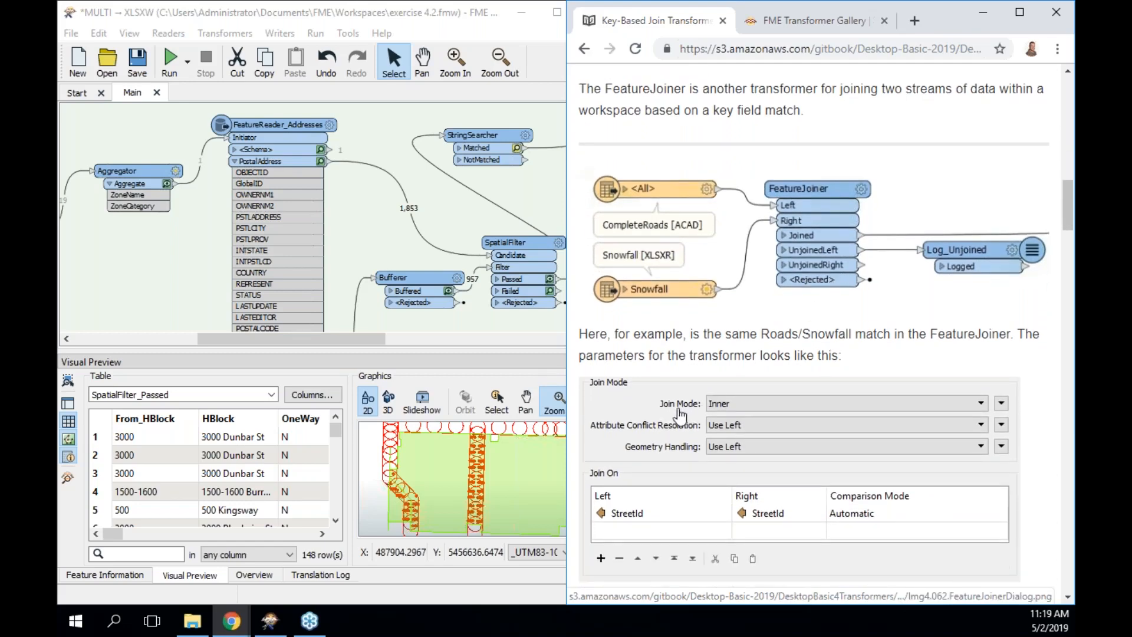
{"action": "scroll", "coordinate": [786, 396], "scroll_direction": "down", "scroll_amount": 1}
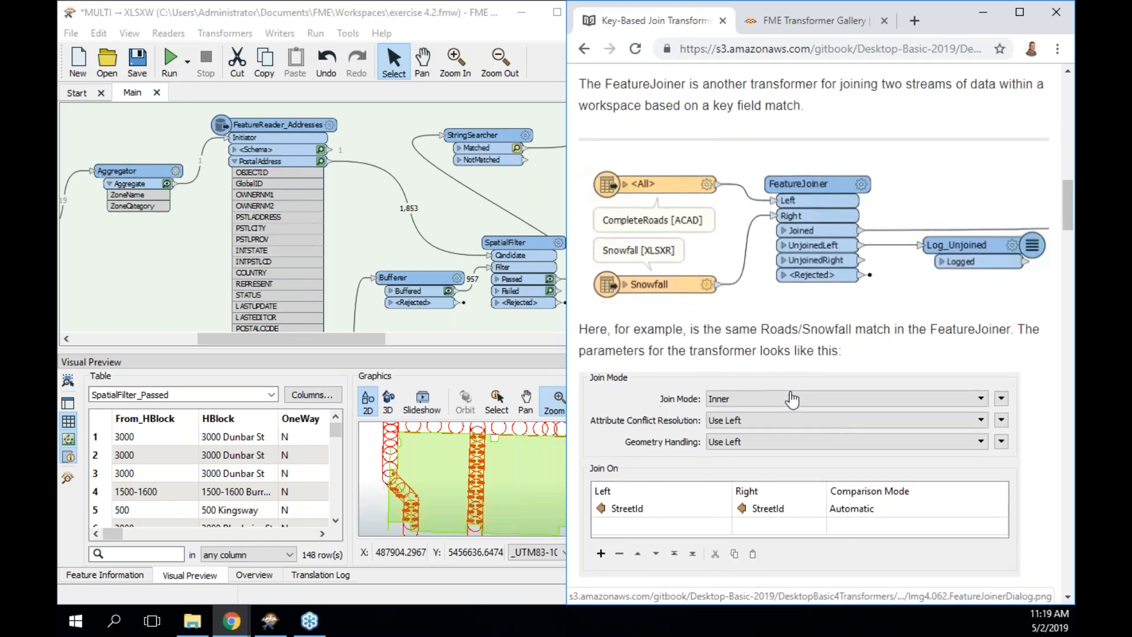
{"action": "scroll", "coordinate": [791, 400], "scroll_direction": "down", "scroll_amount": 3}
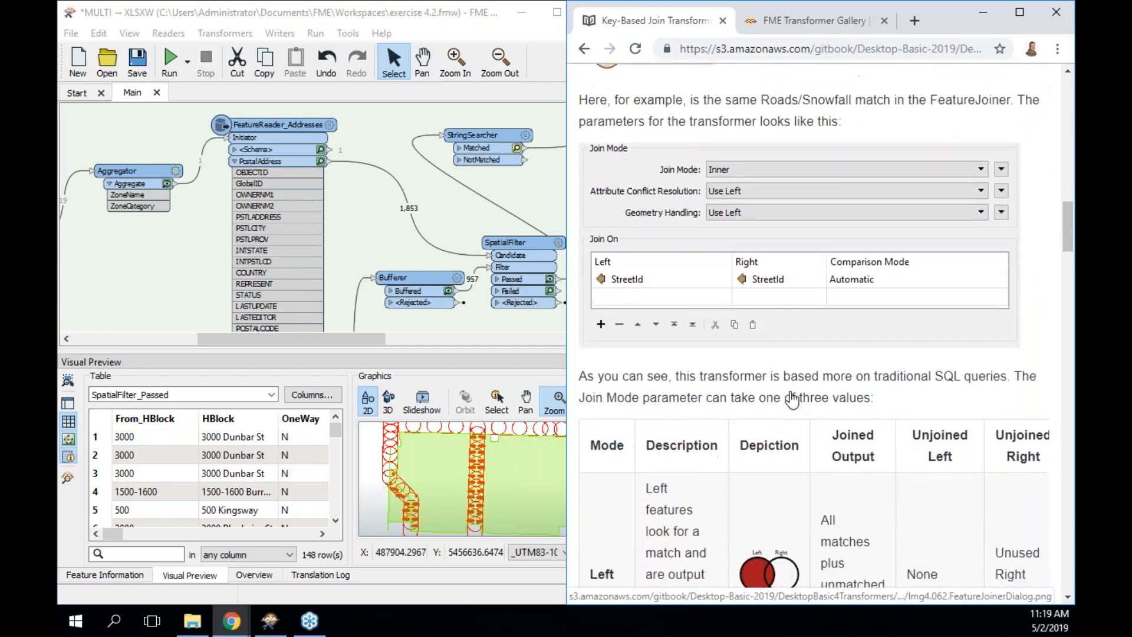
{"action": "scroll", "coordinate": [814, 330], "scroll_direction": "down", "scroll_amount": 2}
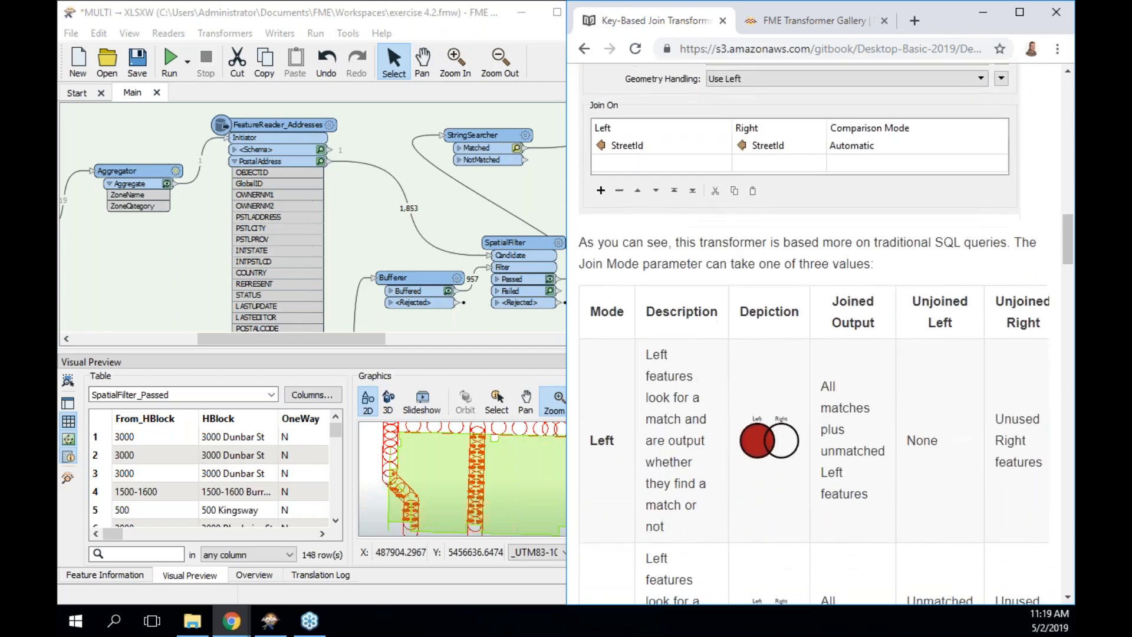
{"action": "scroll", "coordinate": [740, 265], "scroll_direction": "up", "scroll_amount": 3}
{"action": "scroll", "coordinate": [746, 208], "scroll_direction": "up", "scroll_amount": 2}
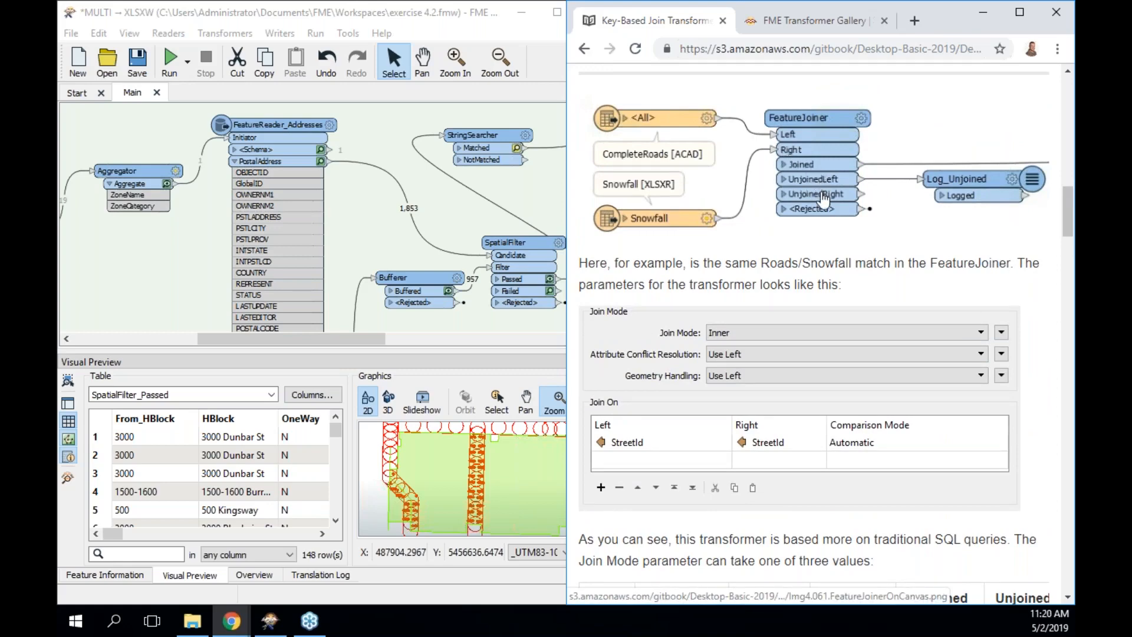
{"action": "scroll", "coordinate": [824, 201], "scroll_direction": "down", "scroll_amount": 6}
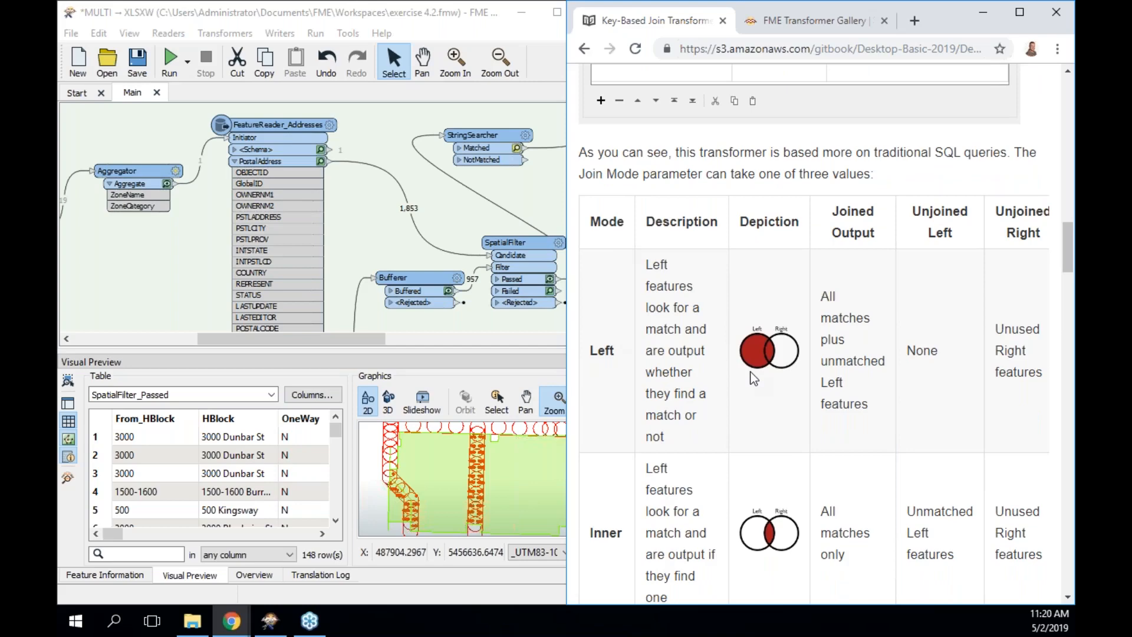
{"action": "scroll", "coordinate": [754, 377], "scroll_direction": "down", "scroll_amount": 2}
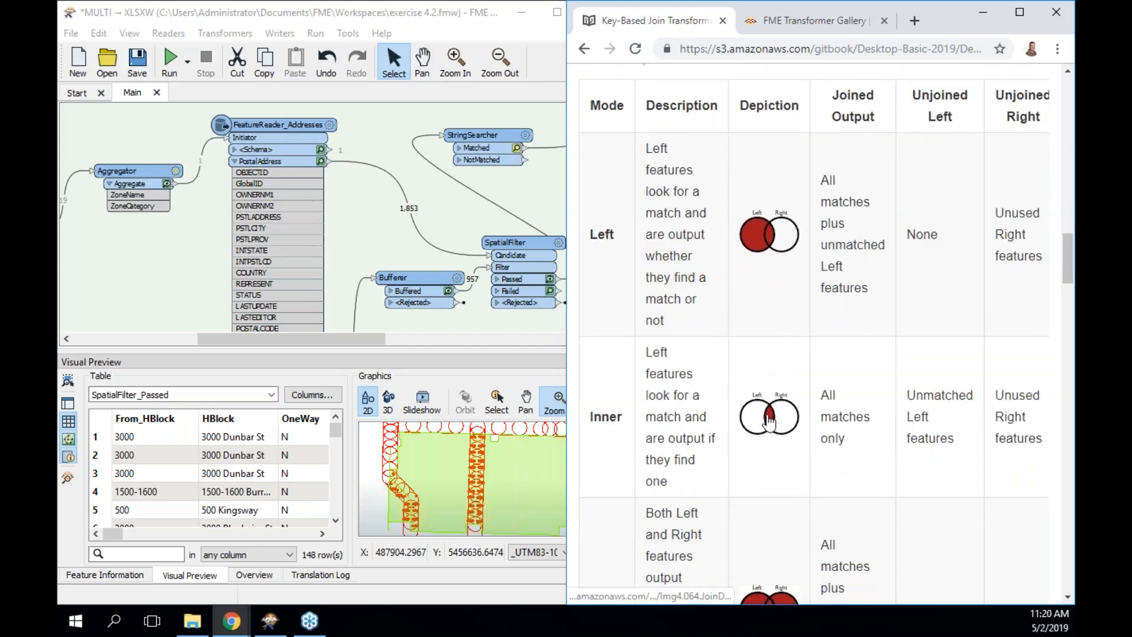
{"action": "scroll", "coordinate": [770, 420], "scroll_direction": "down", "scroll_amount": 2}
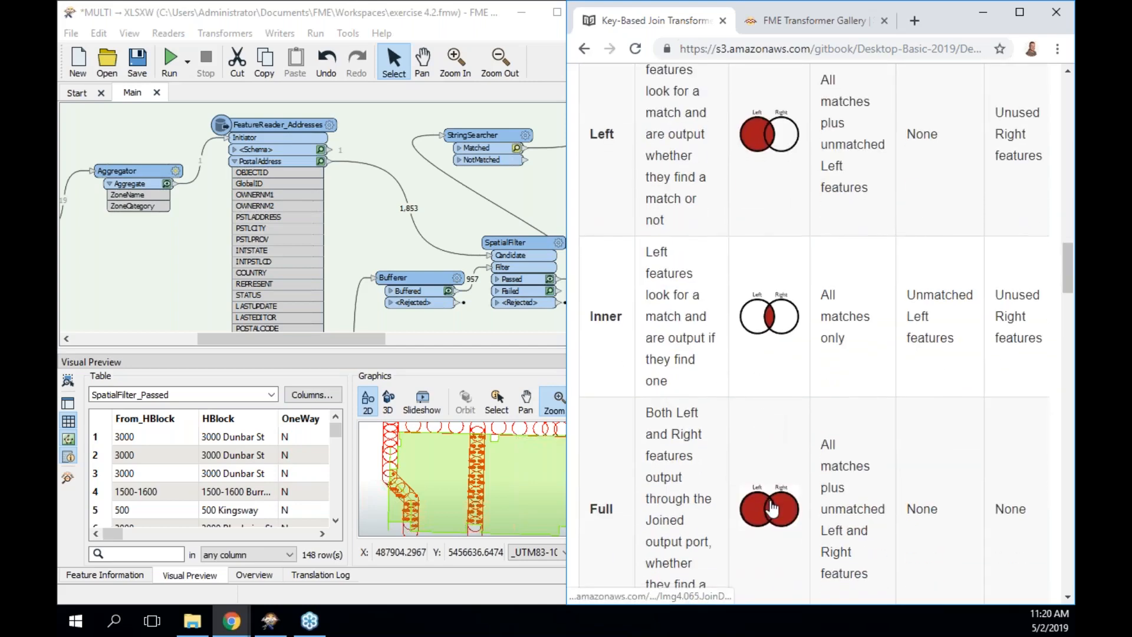
{"action": "scroll", "coordinate": [771, 507], "scroll_direction": "down", "scroll_amount": 3}
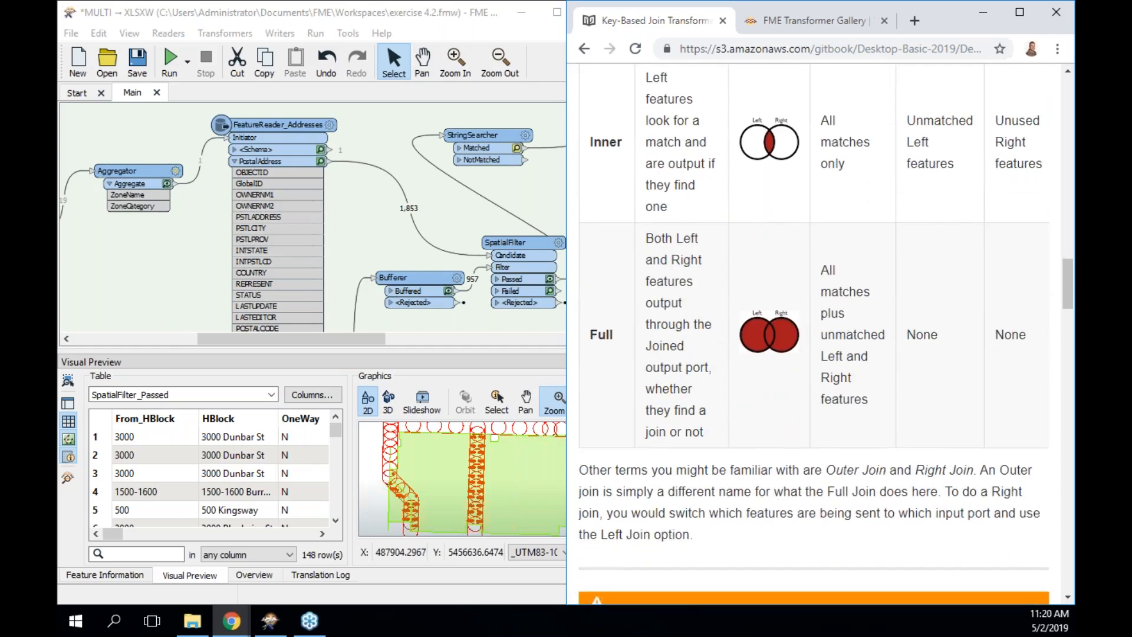
{"action": "scroll", "coordinate": [760, 269], "scroll_direction": "up", "scroll_amount": 13}
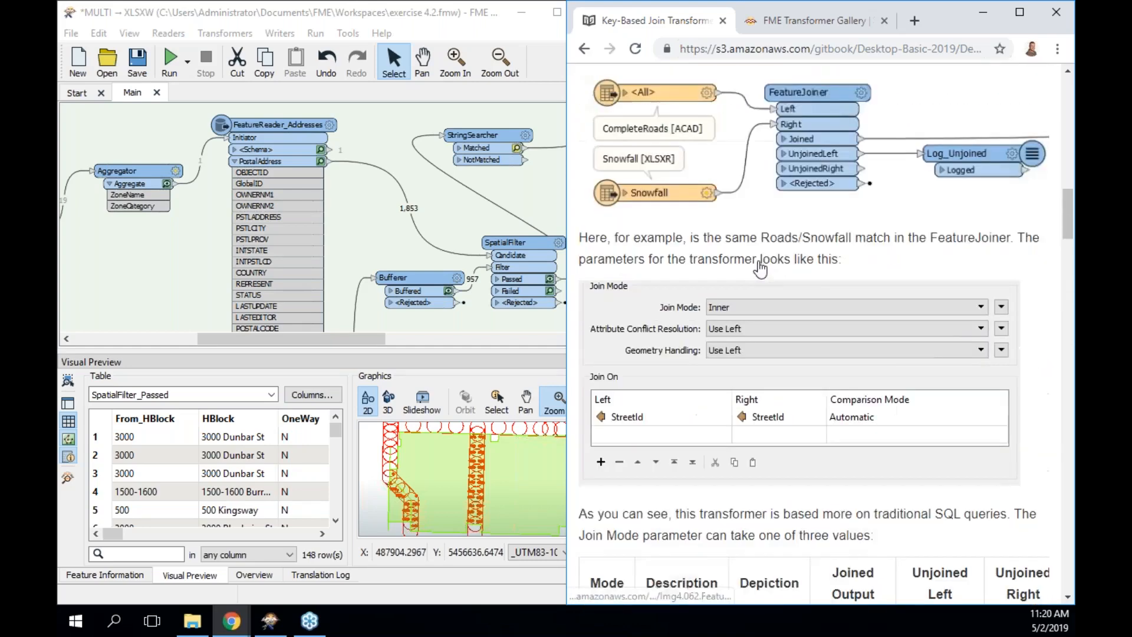
{"action": "scroll", "coordinate": [758, 235], "scroll_direction": "down", "scroll_amount": 2}
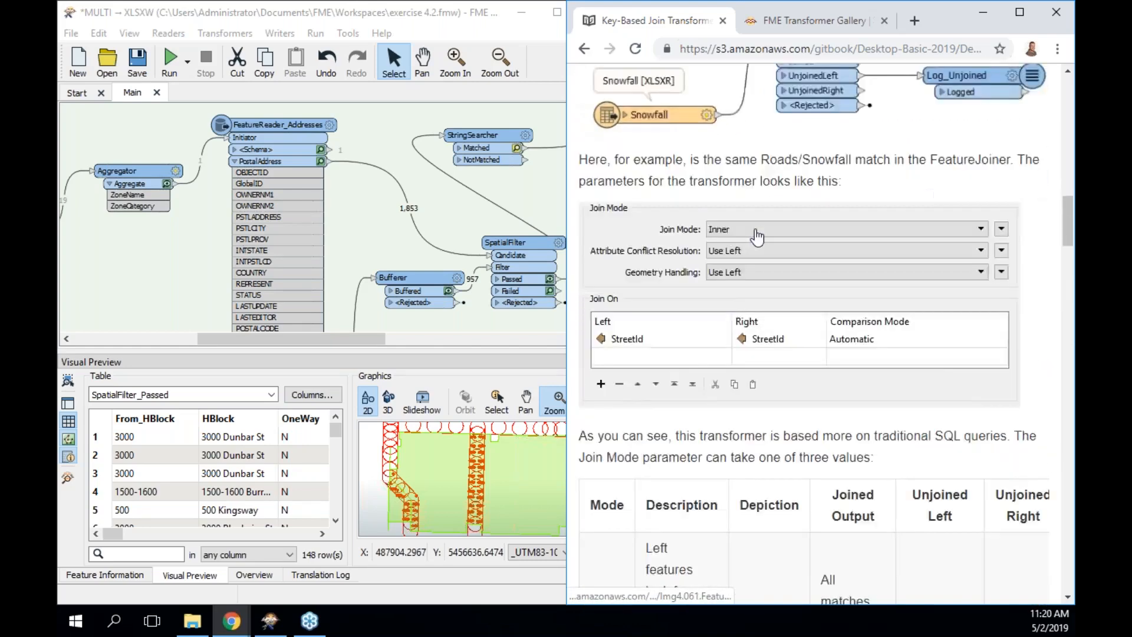
{"action": "scroll", "coordinate": [757, 236], "scroll_direction": "down", "scroll_amount": 11}
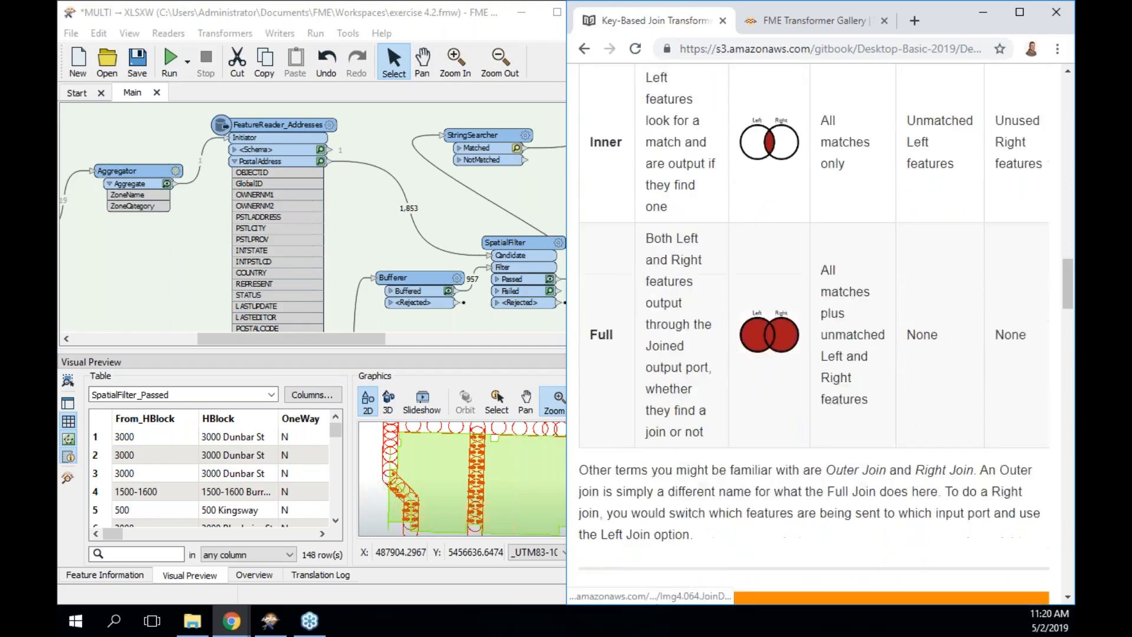
{"action": "scroll", "coordinate": [814, 330], "scroll_direction": "down", "scroll_amount": 6}
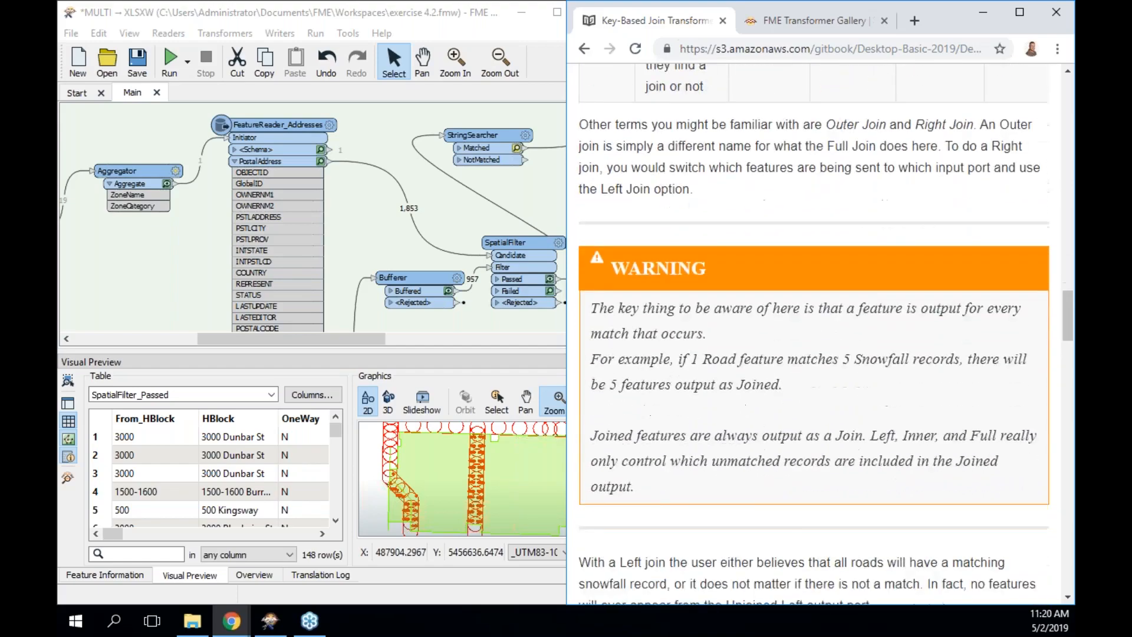
{"action": "scroll", "coordinate": [815, 333], "scroll_direction": "down", "scroll_amount": 6}
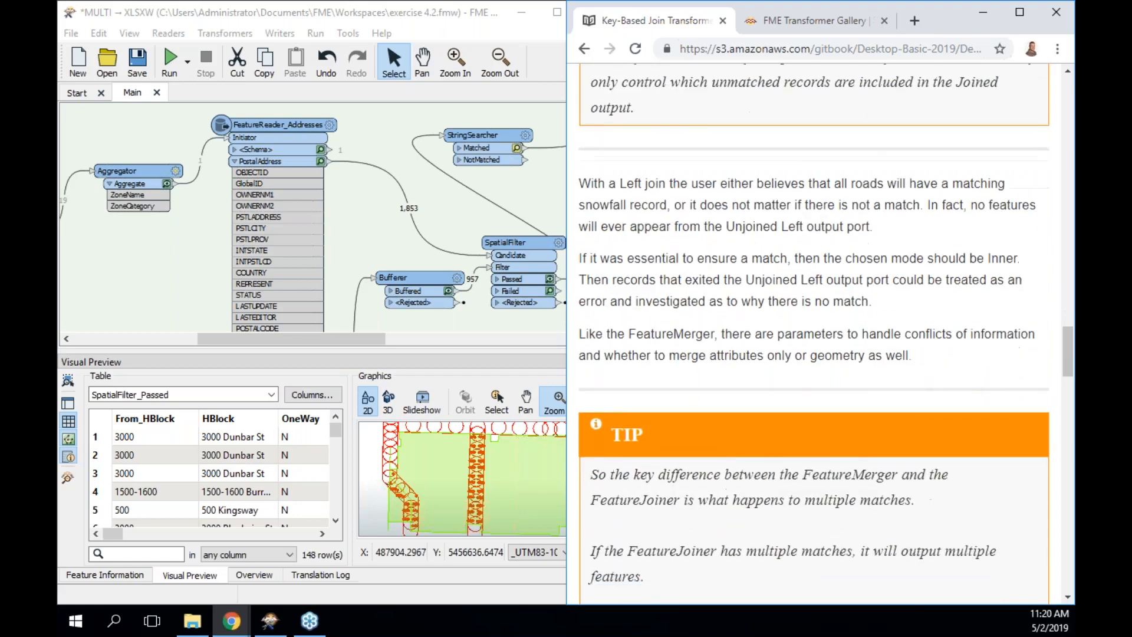
{"action": "scroll", "coordinate": [814, 333], "scroll_direction": "down", "scroll_amount": 5}
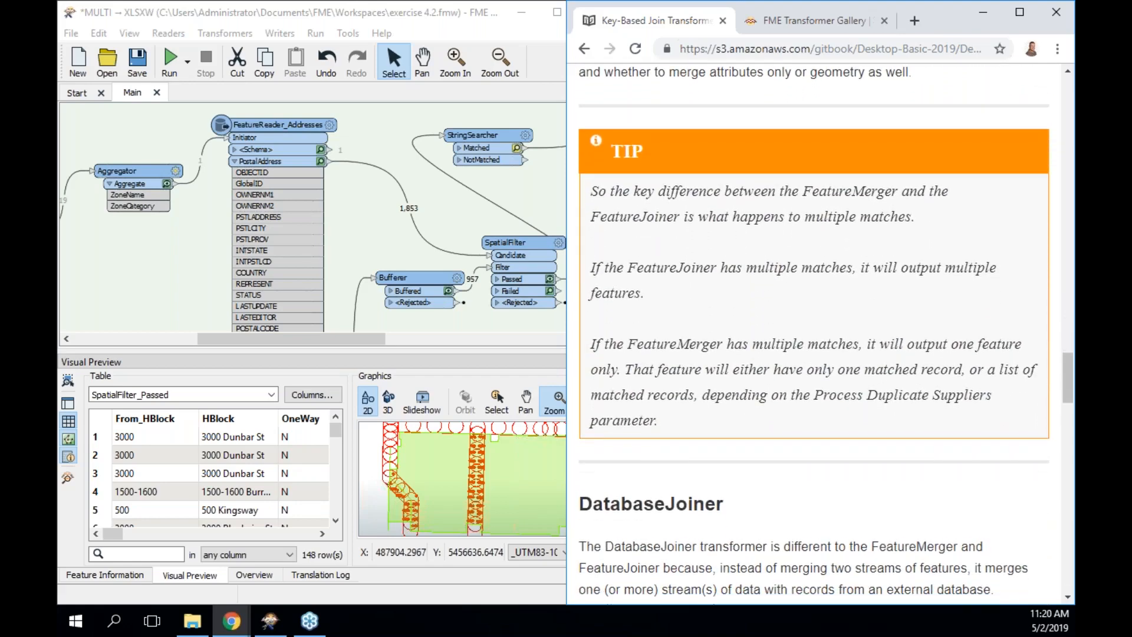
{"action": "scroll", "coordinate": [814, 334], "scroll_direction": "down", "scroll_amount": 4}
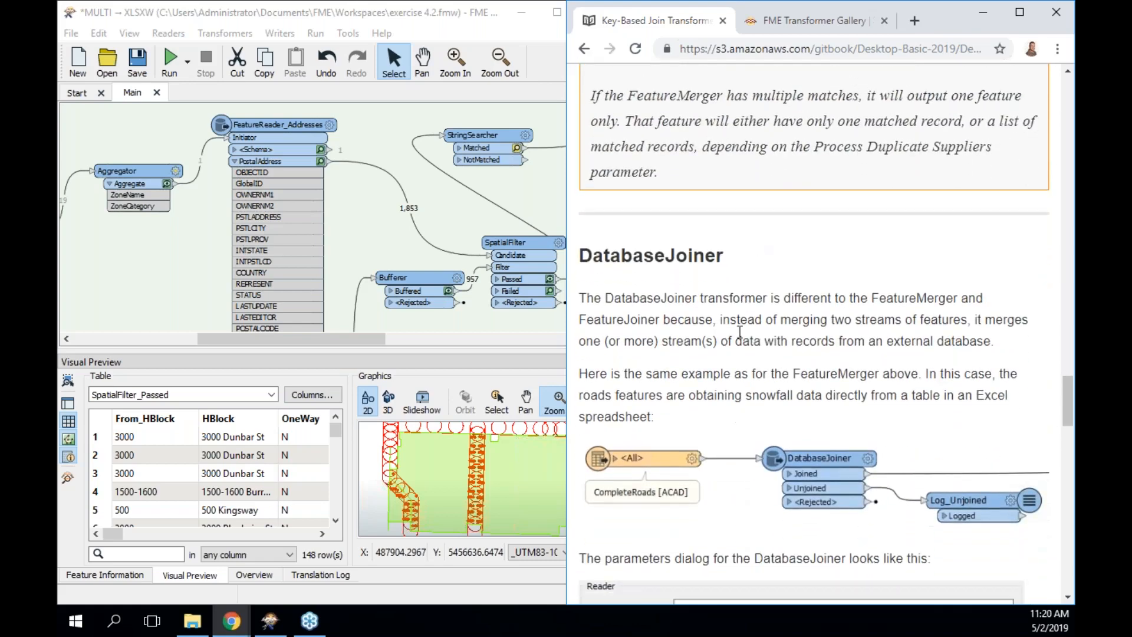
{"action": "scroll", "coordinate": [708, 336], "scroll_direction": "down", "scroll_amount": 1}
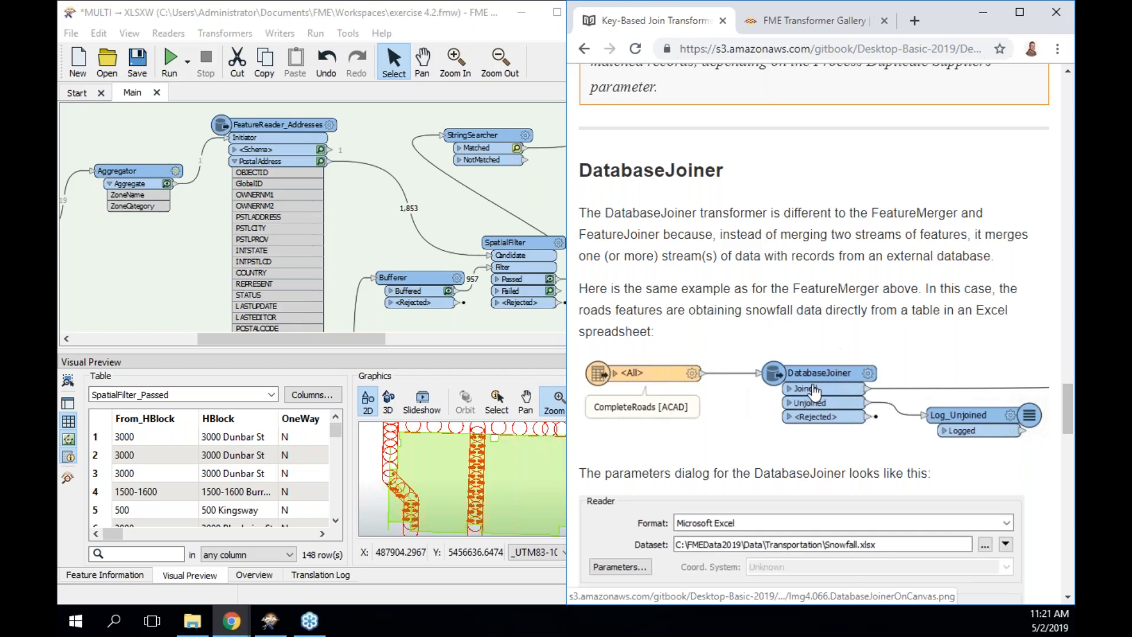
{"action": "scroll", "coordinate": [815, 391], "scroll_direction": "up", "scroll_amount": 15}
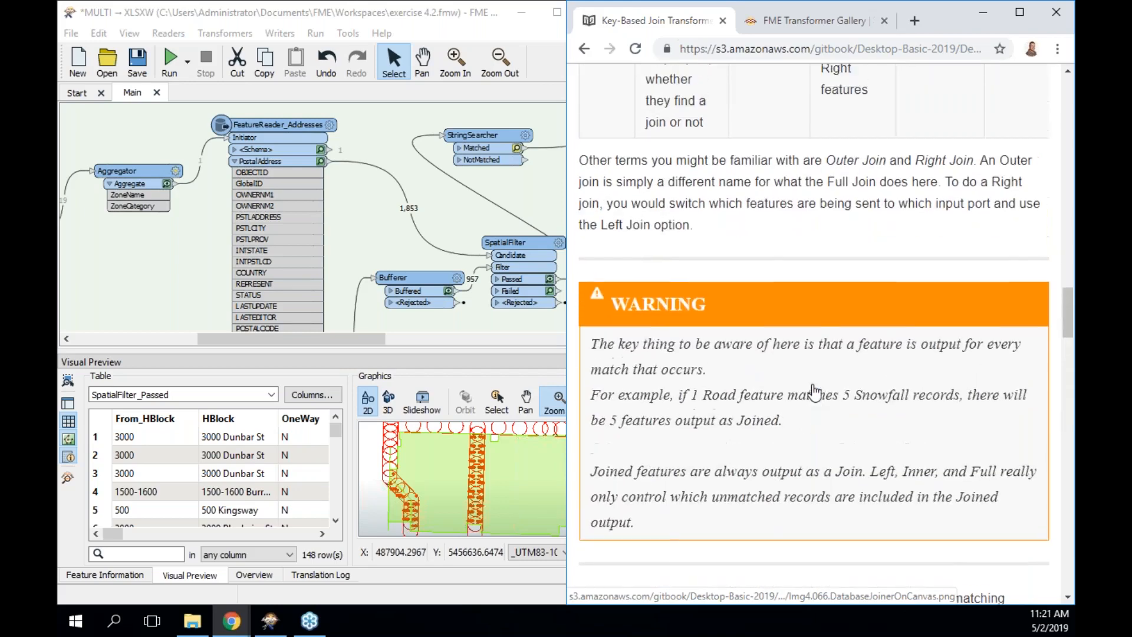
{"action": "scroll", "coordinate": [814, 391], "scroll_direction": "up", "scroll_amount": 8}
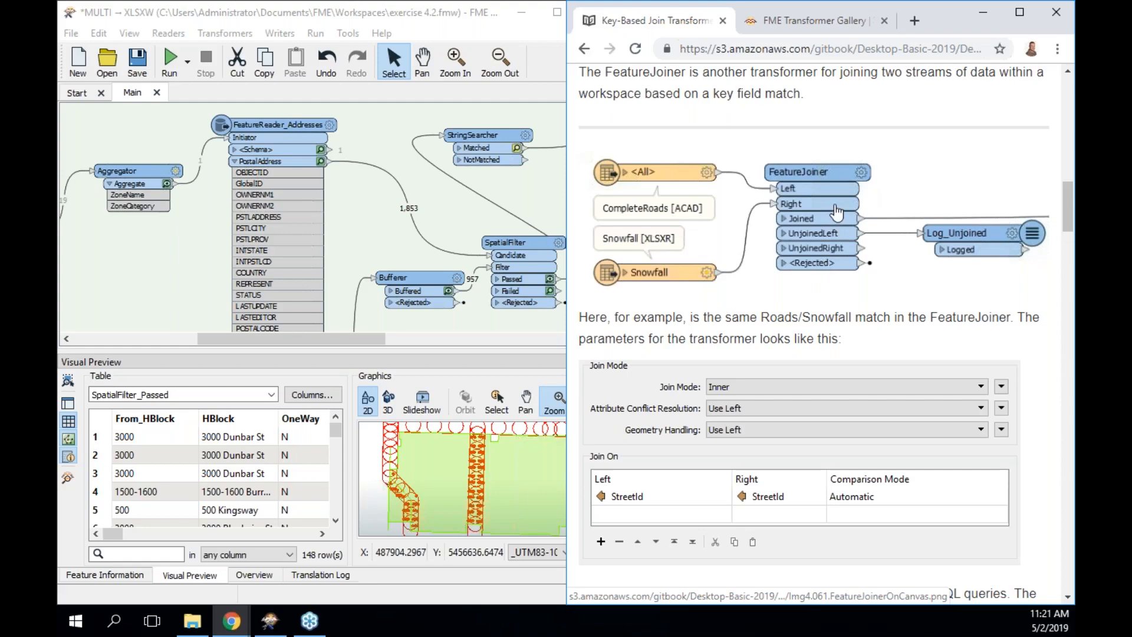
{"action": "scroll", "coordinate": [837, 210], "scroll_direction": "down", "scroll_amount": 20}
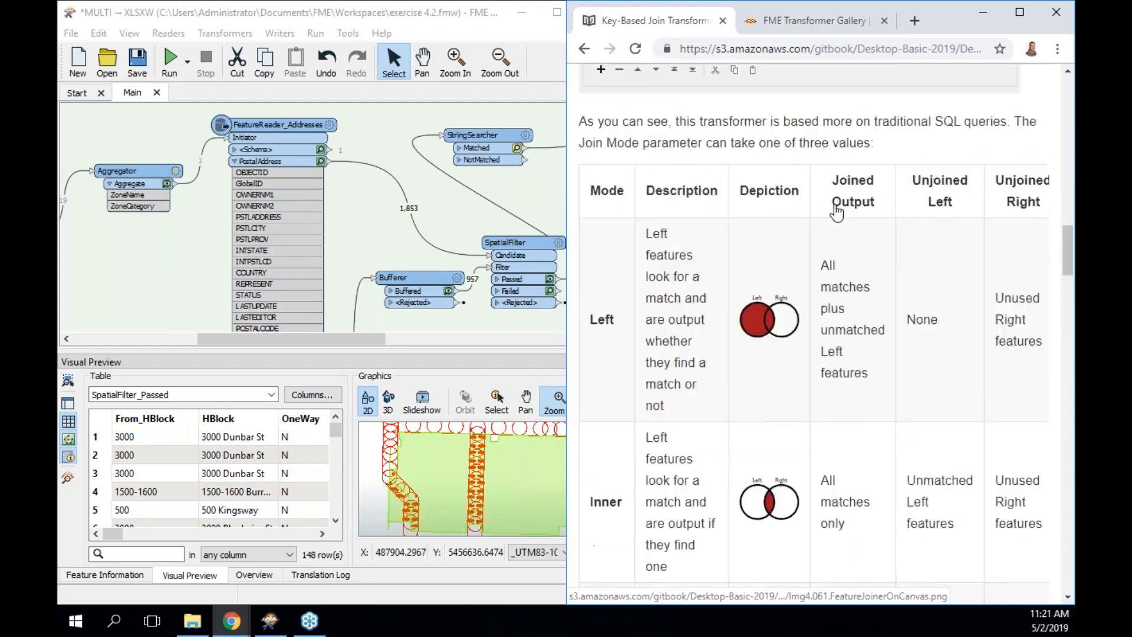
{"action": "scroll", "coordinate": [838, 210], "scroll_direction": "down", "scroll_amount": 9}
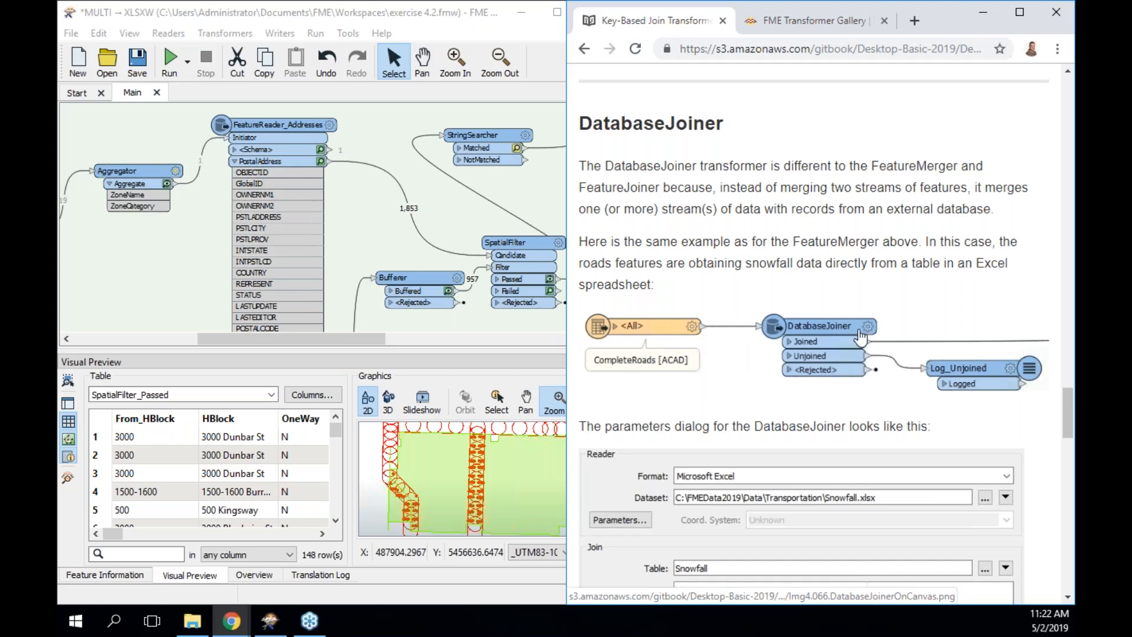
{"action": "scroll", "coordinate": [860, 338], "scroll_direction": "down", "scroll_amount": 12}
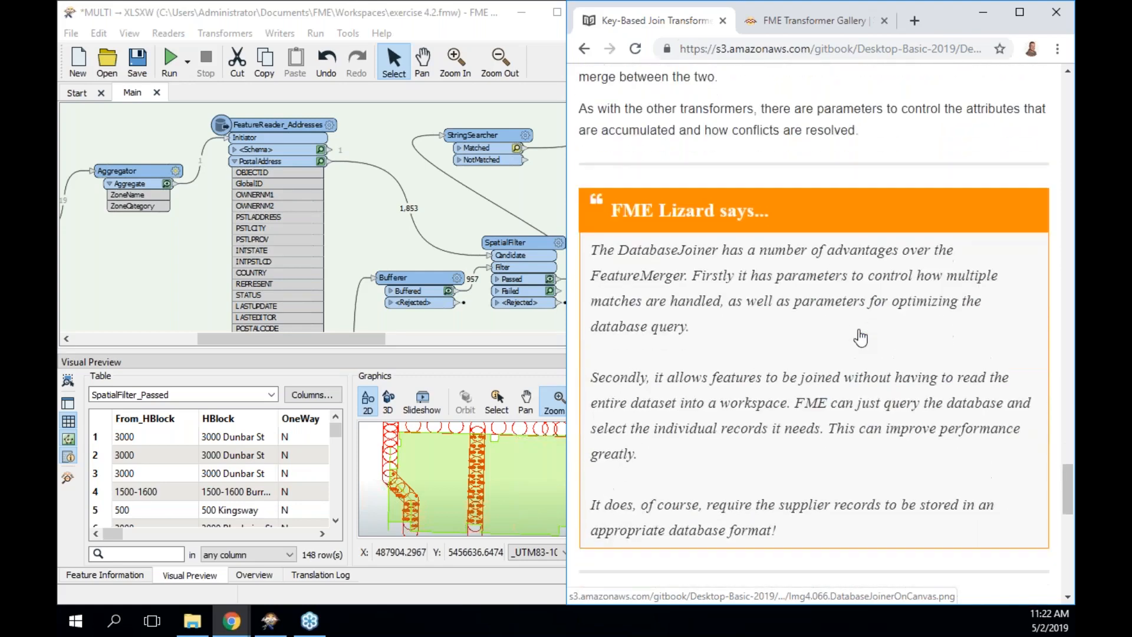
Highlight the InlineQuerier performance-overhead sentence, then continue to the Spatially Based Join Transformers page.
{"action": "scroll", "coordinate": [861, 338], "scroll_direction": "down", "scroll_amount": 10}
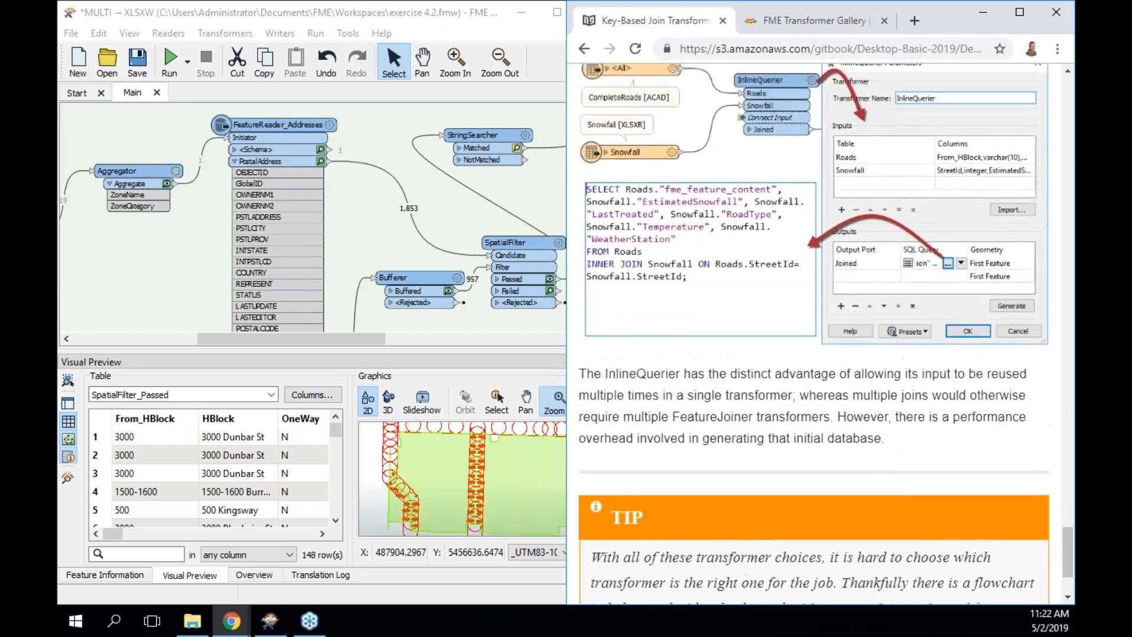
{"action": "scroll", "coordinate": [825, 334], "scroll_direction": "up", "scroll_amount": 3}
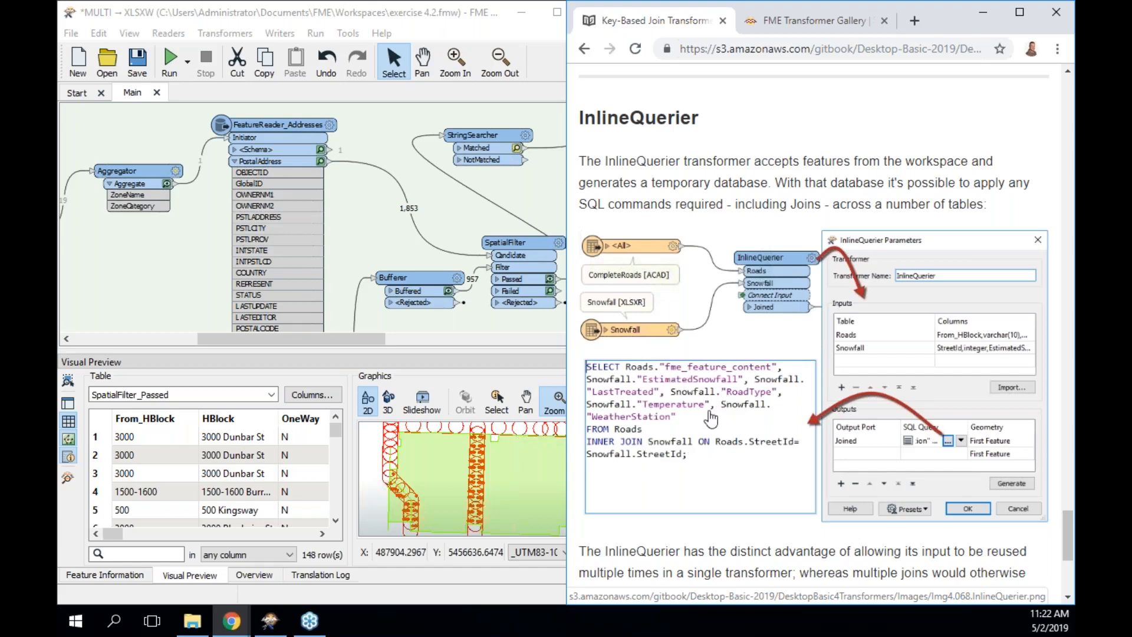
{"action": "scroll", "coordinate": [710, 419], "scroll_direction": "down", "scroll_amount": 1}
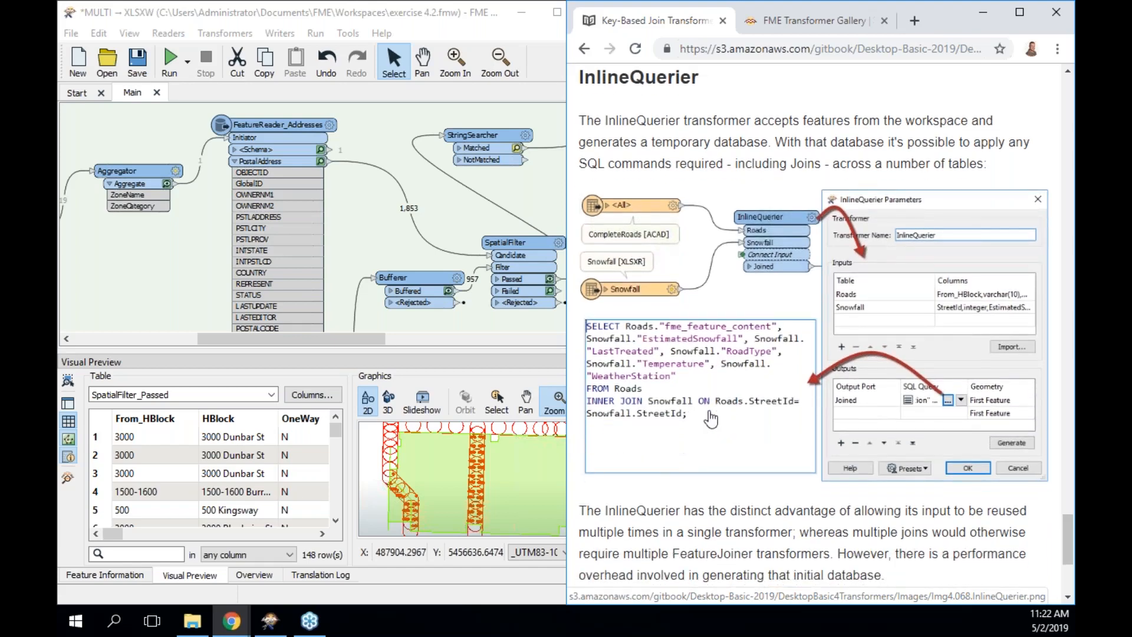
{"action": "scroll", "coordinate": [710, 419], "scroll_direction": "down", "scroll_amount": 1}
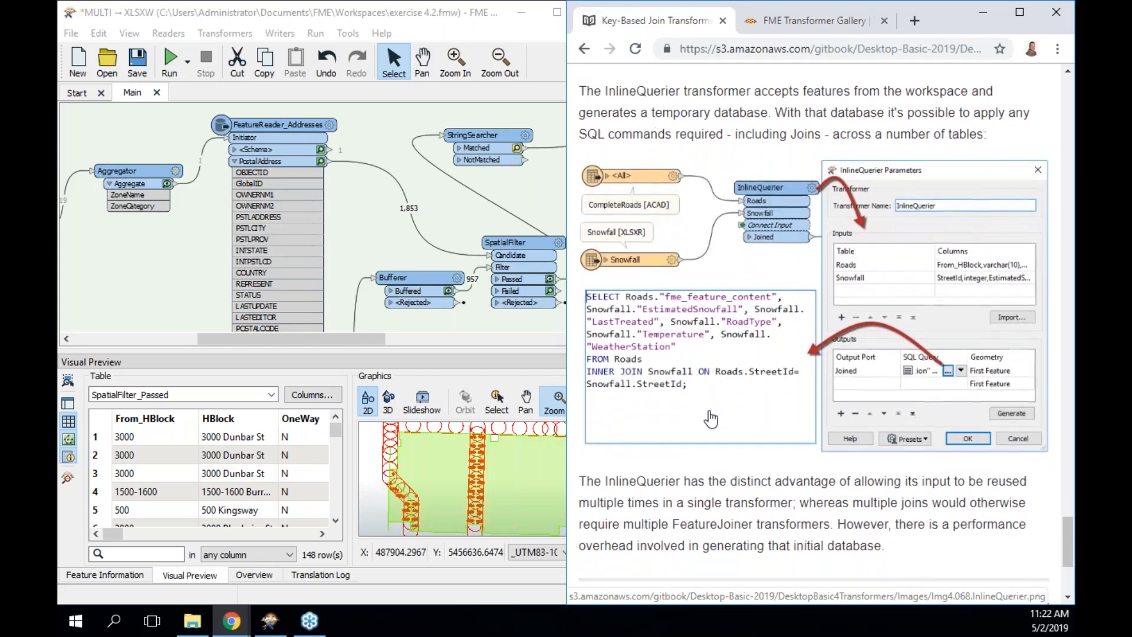
{"action": "scroll", "coordinate": [682, 334], "scroll_direction": "down", "scroll_amount": 4}
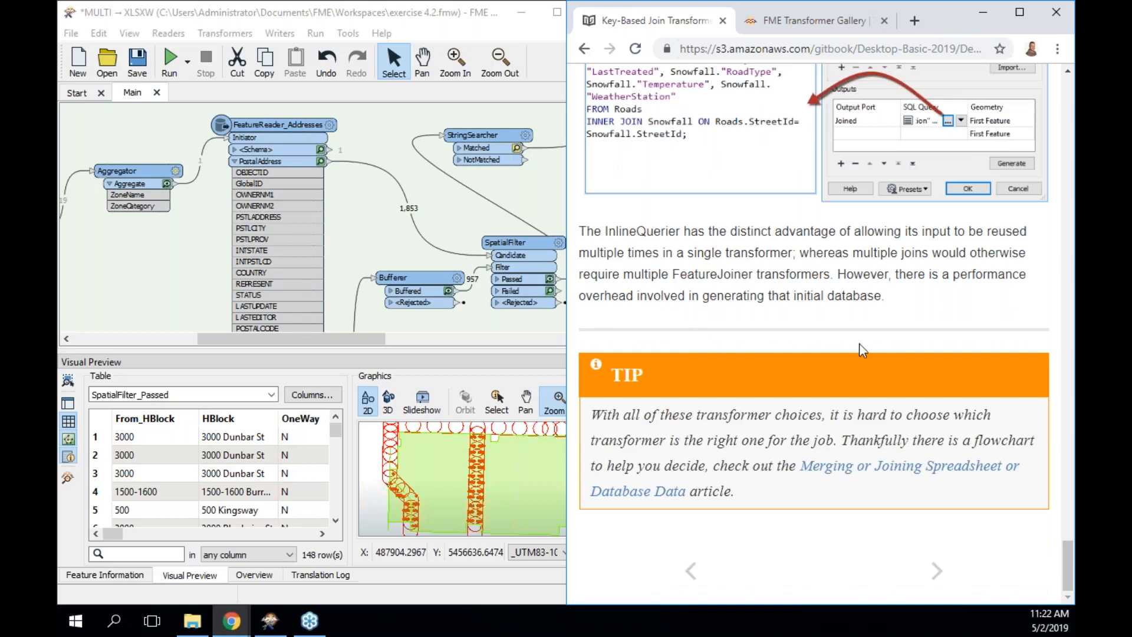
{"action": "left_click_drag", "start_coordinate": [845, 274], "coordinate": [895, 301]}
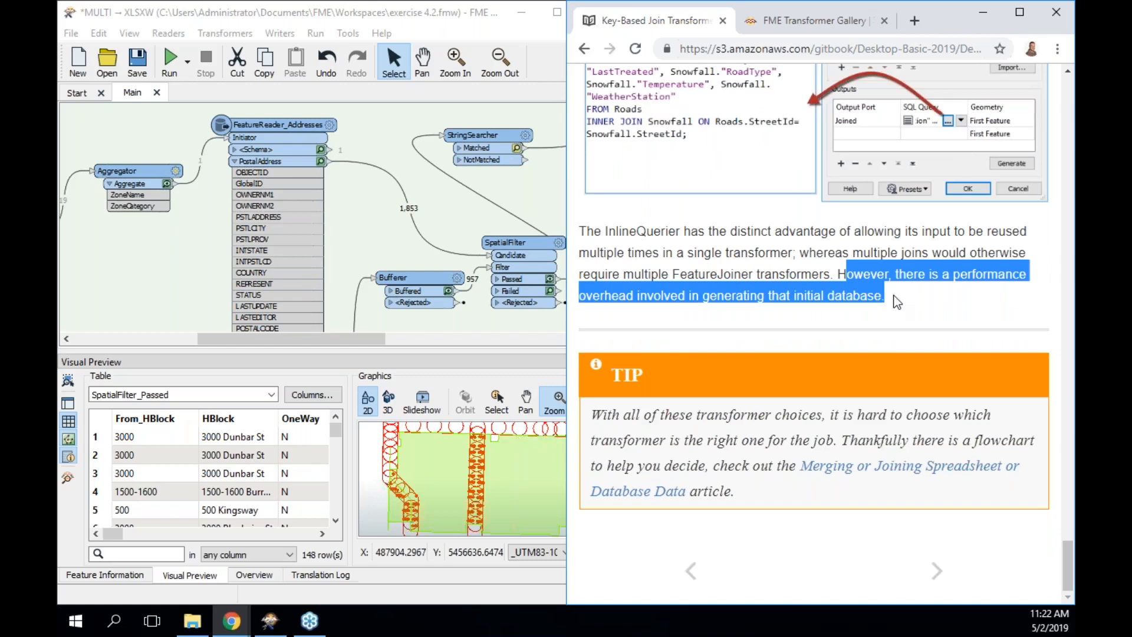
{"action": "left_click", "coordinate": [938, 571]}
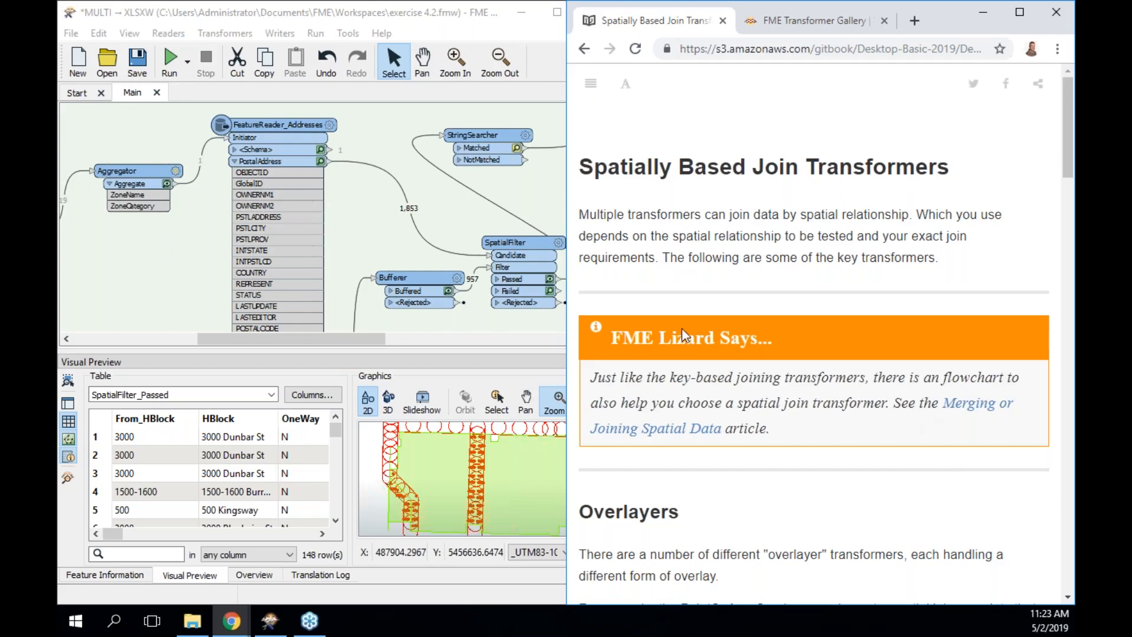
Read past the NeighborFinder section to the FeatureReader's PostcodeBoundaries example with Initiator Contains Result.
{"action": "scroll", "coordinate": [802, 374], "scroll_direction": "down", "scroll_amount": 4}
{"action": "scroll", "coordinate": [802, 374], "scroll_direction": "down", "scroll_amount": 2}
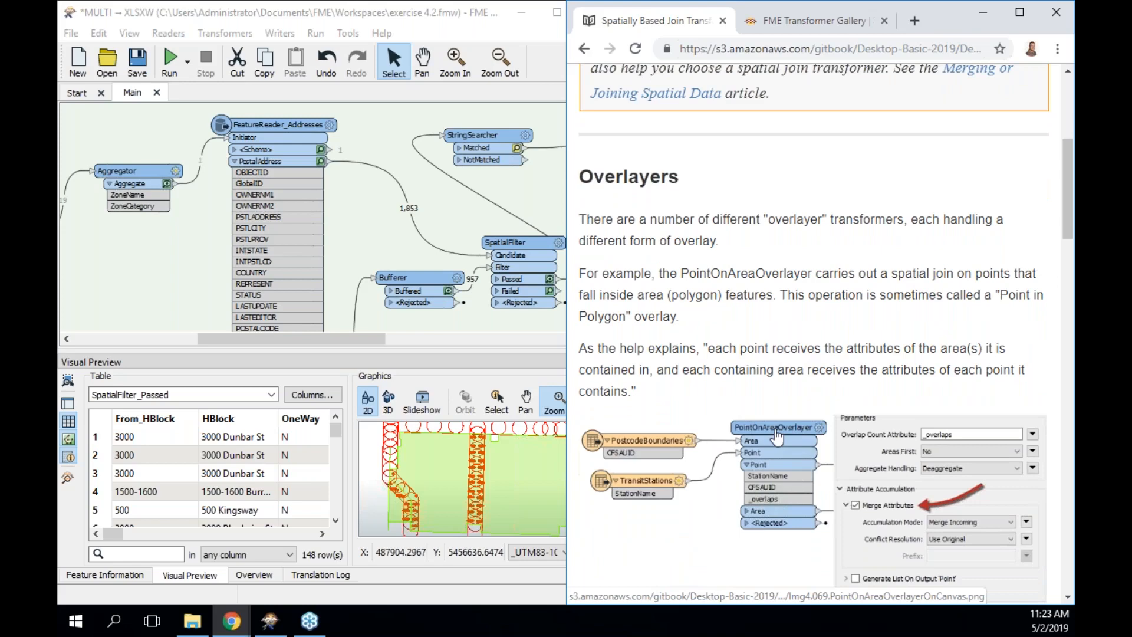
{"action": "scroll", "coordinate": [809, 419], "scroll_direction": "down", "scroll_amount": 2}
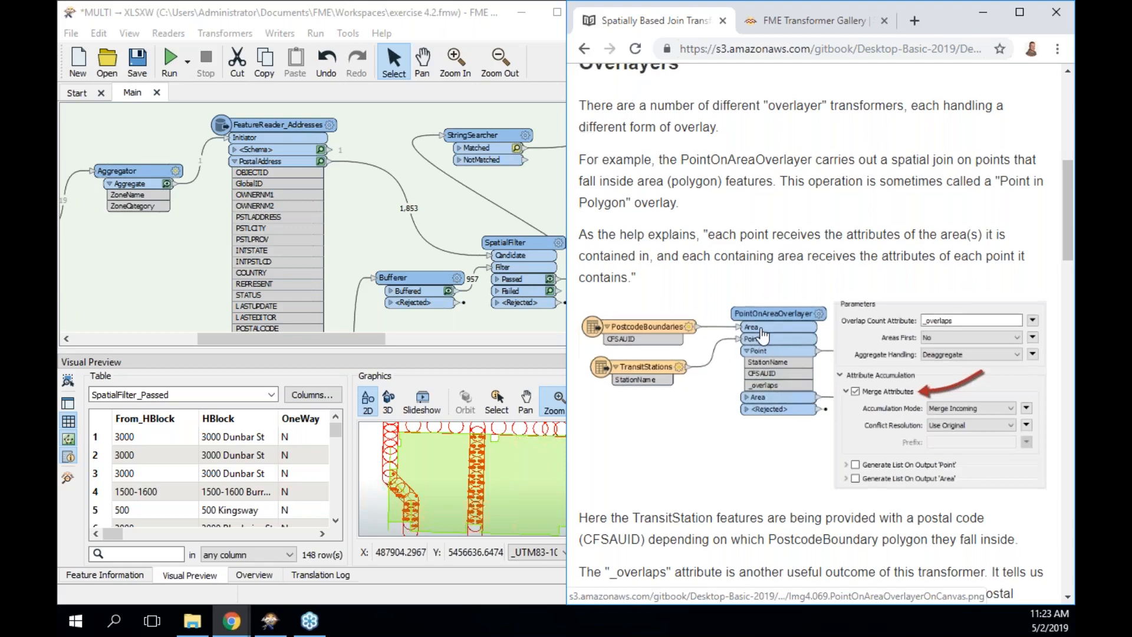
{"action": "scroll", "coordinate": [763, 335], "scroll_direction": "down", "scroll_amount": 7}
{"action": "scroll", "coordinate": [759, 263], "scroll_direction": "down", "scroll_amount": 4}
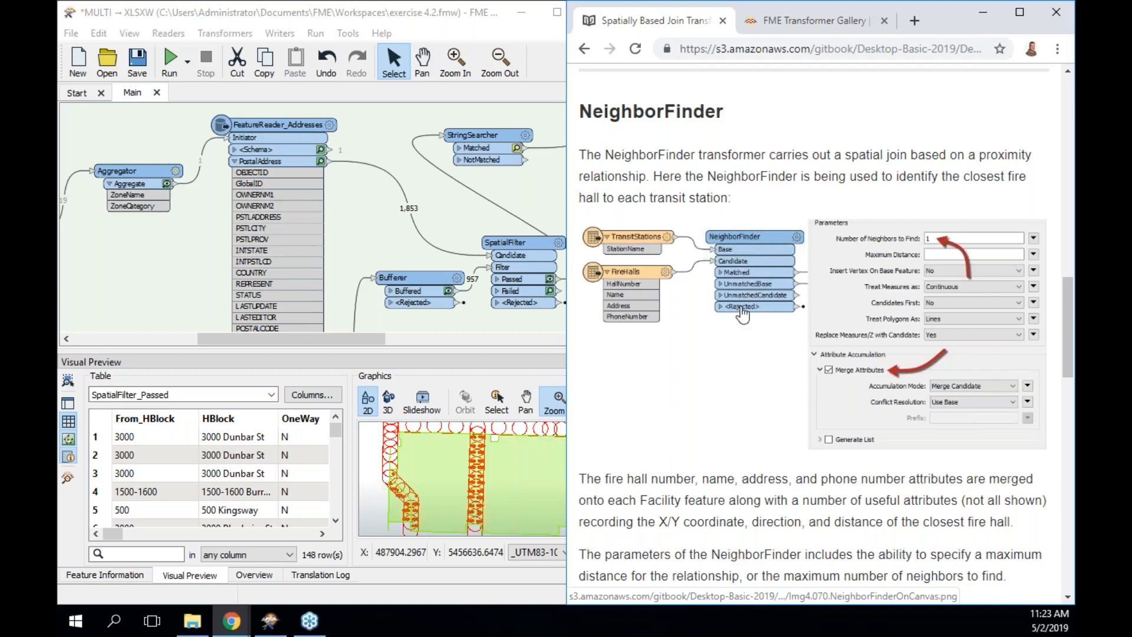
{"action": "scroll", "coordinate": [744, 328], "scroll_direction": "down", "scroll_amount": 4}
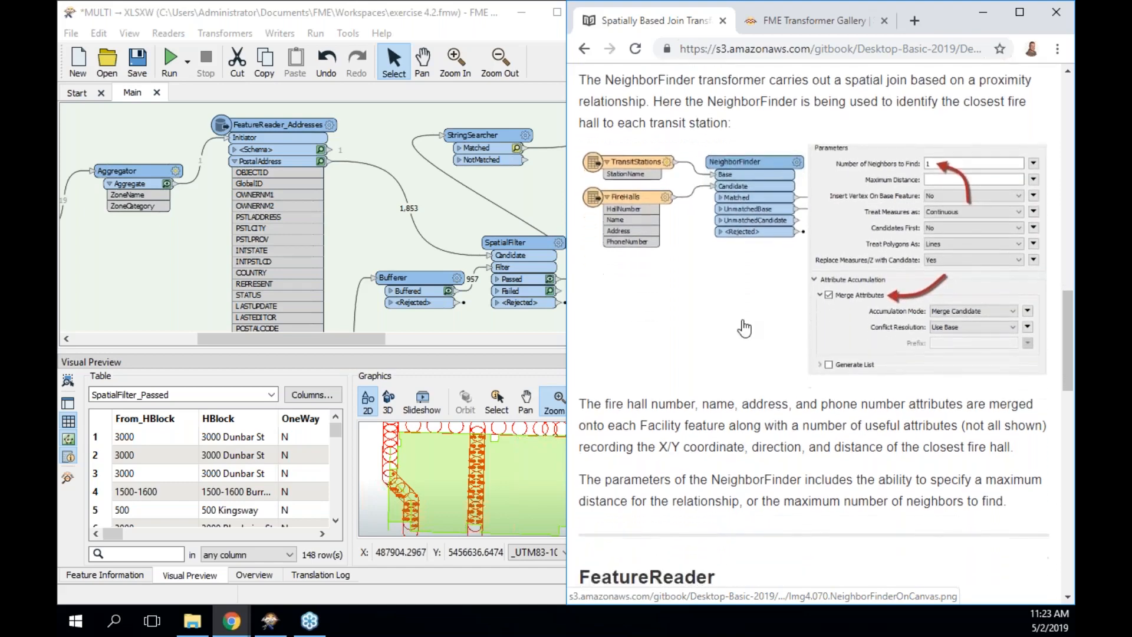
{"action": "scroll", "coordinate": [744, 328], "scroll_direction": "down", "scroll_amount": 6}
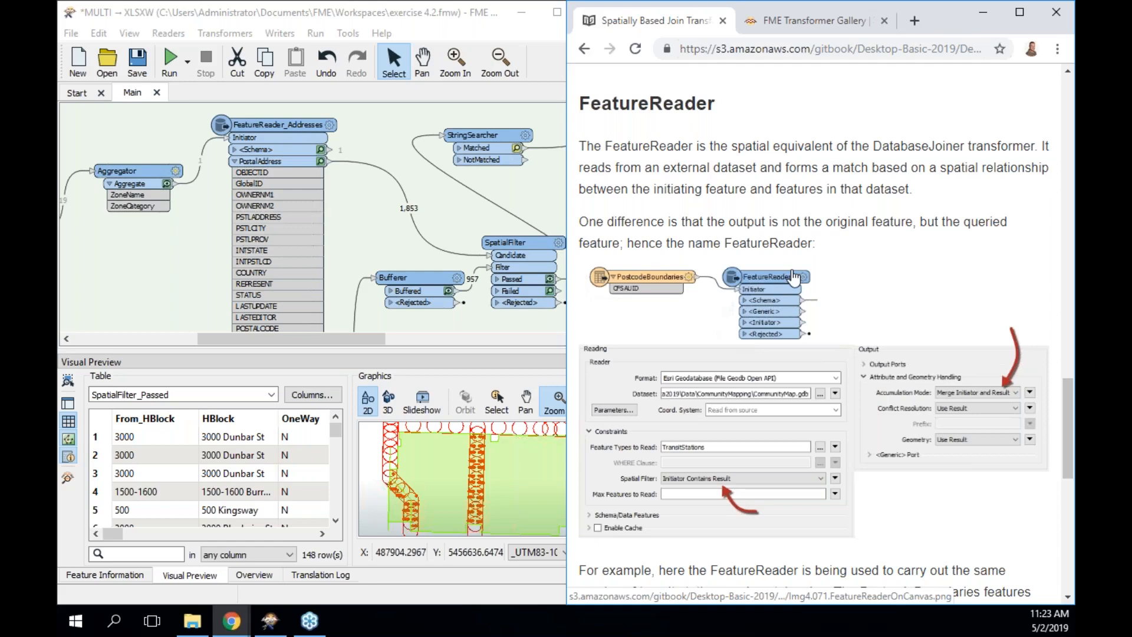
Scroll the manual to the SpatialFilter section and locate the SpatialFilter transformer on the canvas.
{"action": "left_click", "coordinate": [293, 120]}
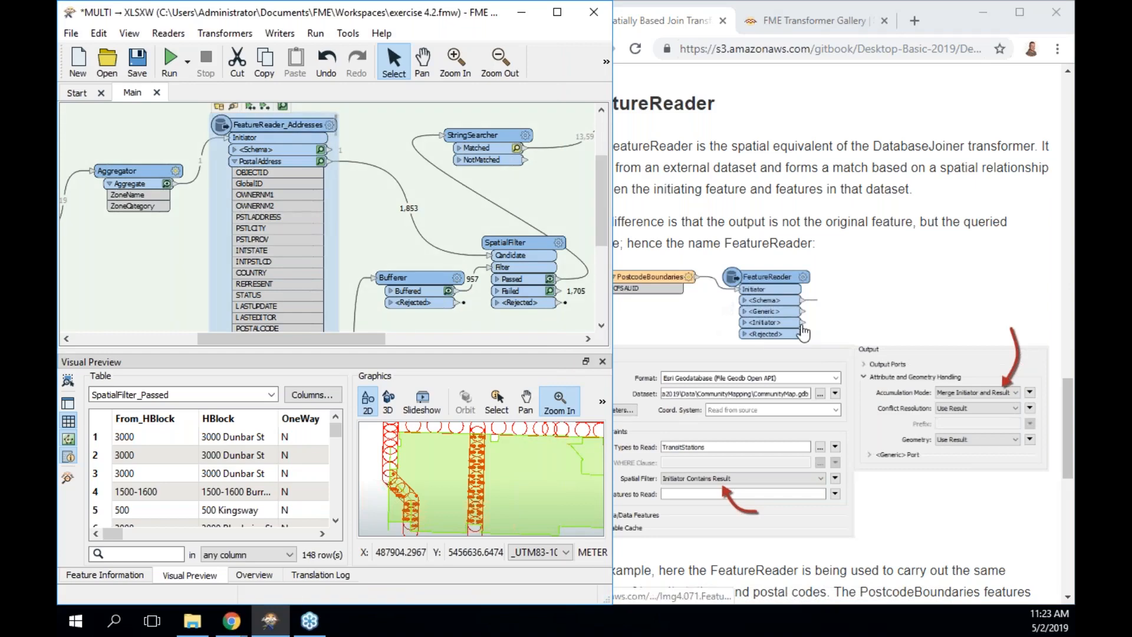
{"action": "scroll", "coordinate": [730, 416], "scroll_direction": "down", "scroll_amount": 1}
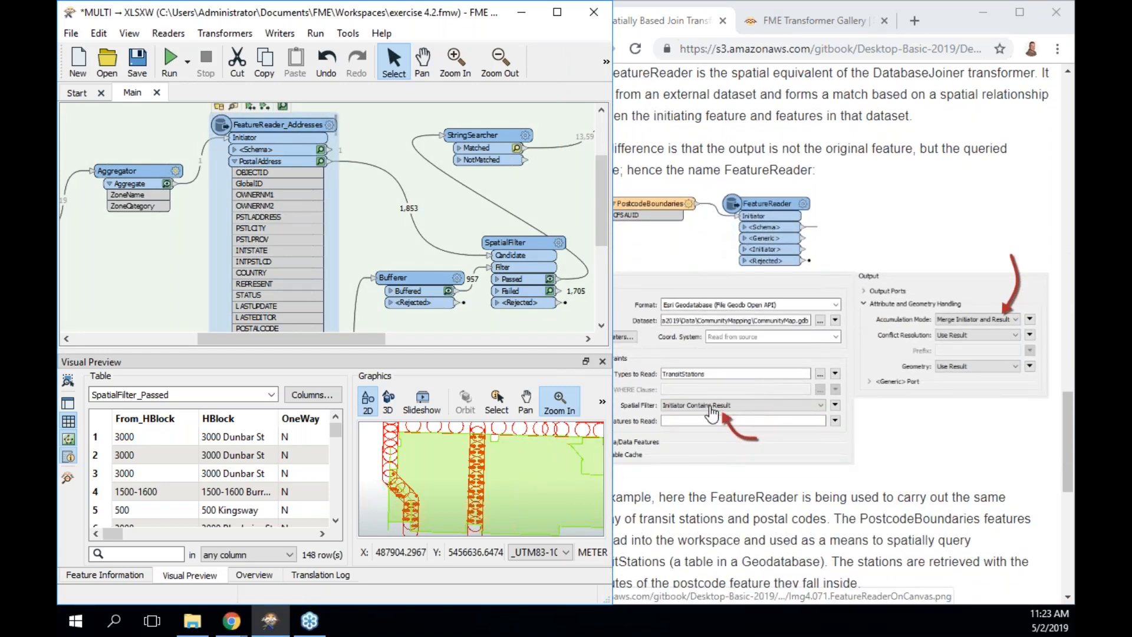
{"action": "scroll", "coordinate": [713, 414], "scroll_direction": "down", "scroll_amount": 5}
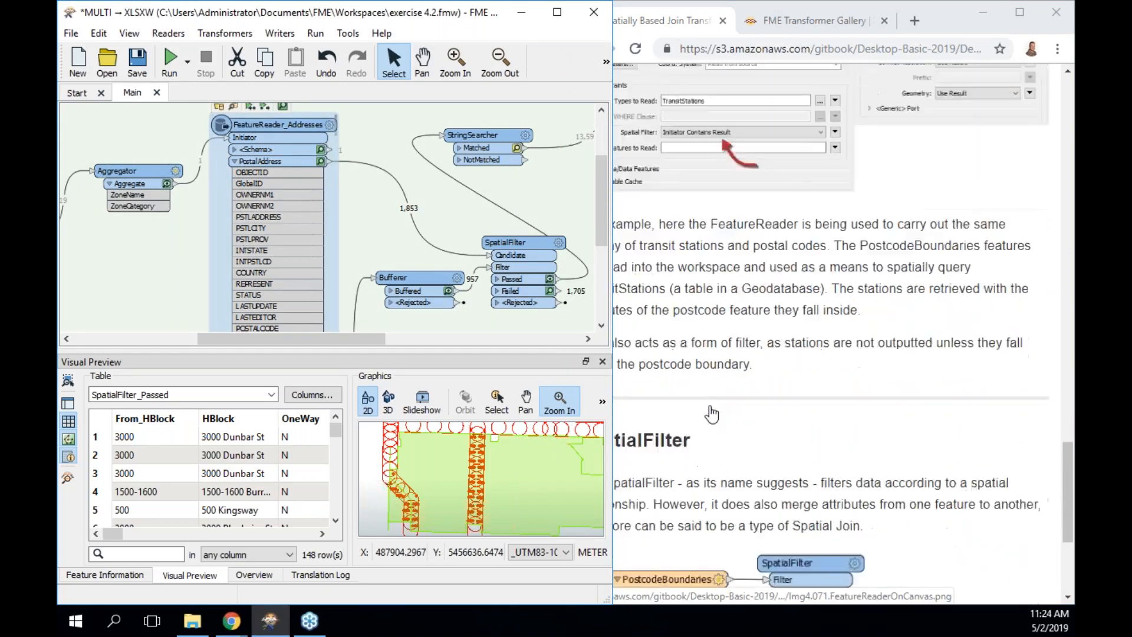
{"action": "left_click", "coordinate": [713, 414]}
{"action": "scroll", "coordinate": [717, 390], "scroll_direction": "down", "scroll_amount": 3}
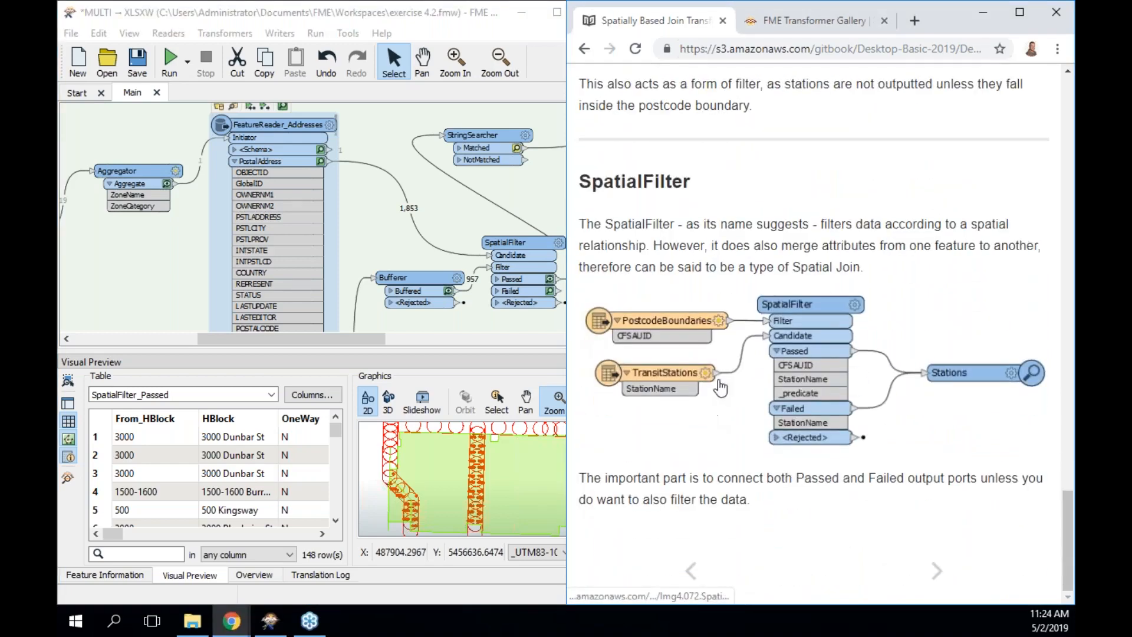
{"action": "scroll", "coordinate": [466, 248], "scroll_direction": "down", "scroll_amount": 2}
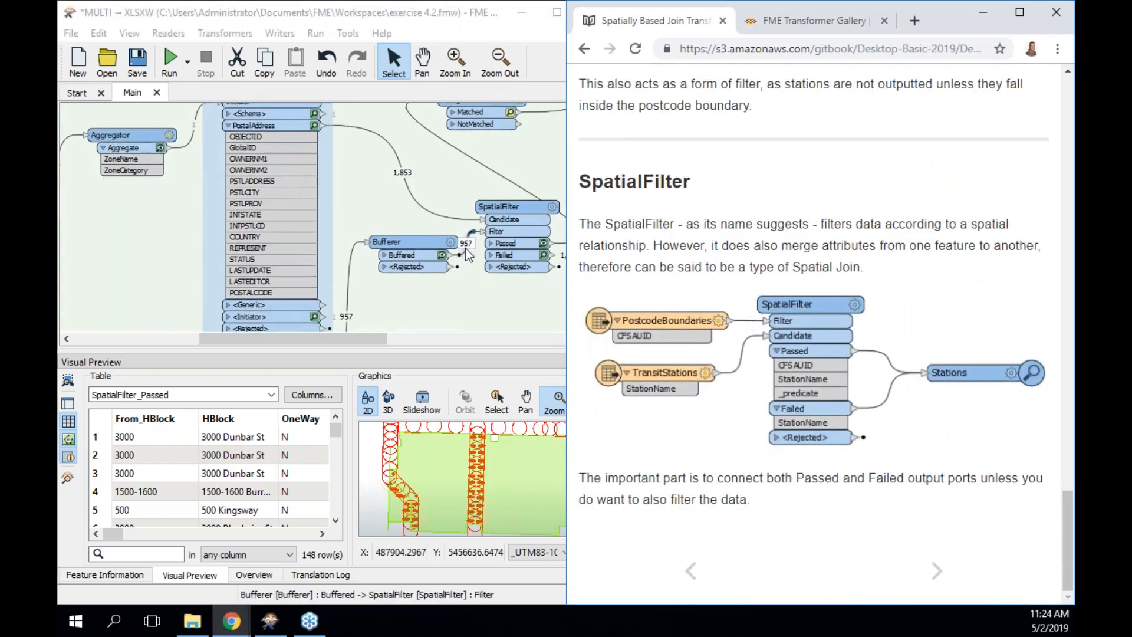
{"action": "scroll", "coordinate": [465, 249], "scroll_direction": "right", "scroll_amount": 1}
{"action": "scroll", "coordinate": [465, 249], "scroll_direction": "down", "scroll_amount": 1}
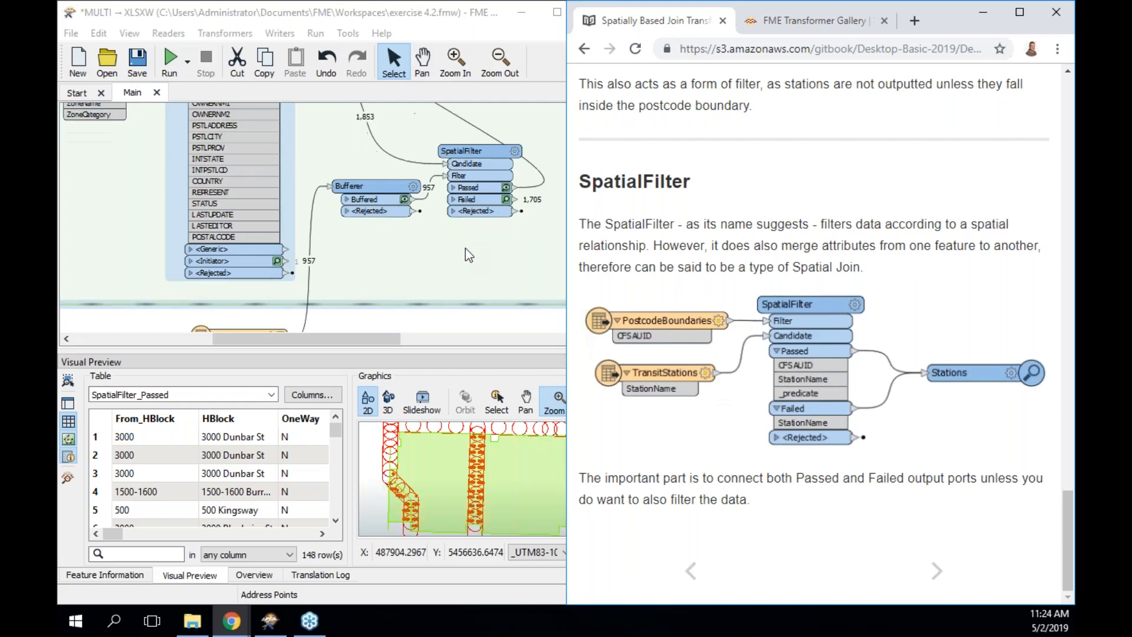
{"action": "left_click", "coordinate": [500, 150]}
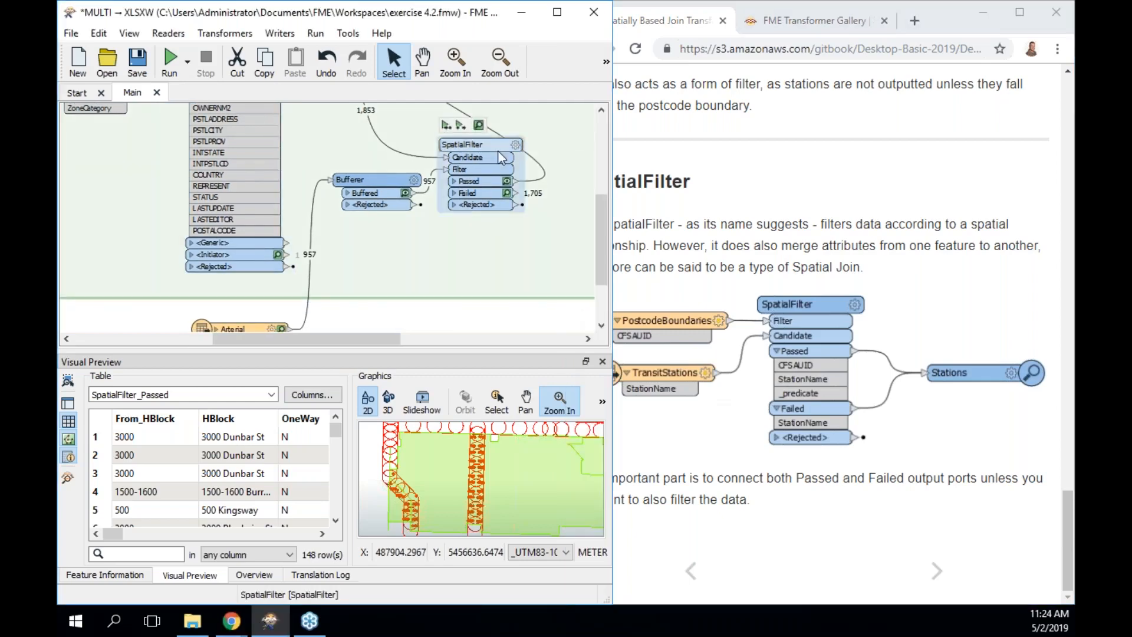
{"action": "left_click", "coordinate": [737, 195]}
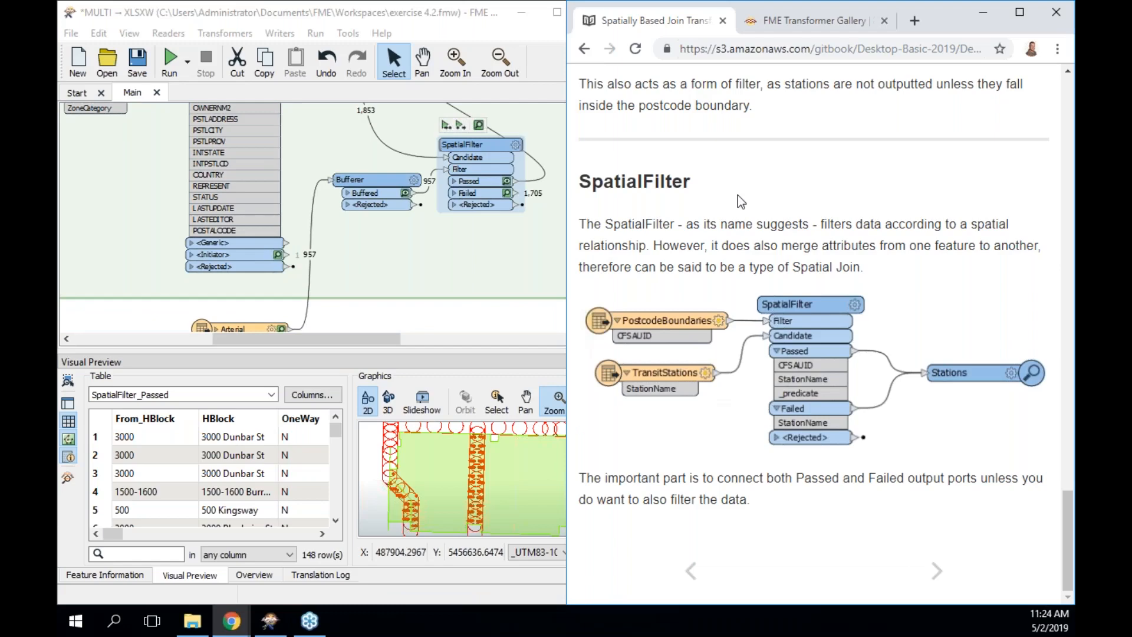
In the SpatialFilter parameters, keep Support Aggregates mode and browse the spatial predicates without changes.
{"action": "double_click", "coordinate": [484, 142]}
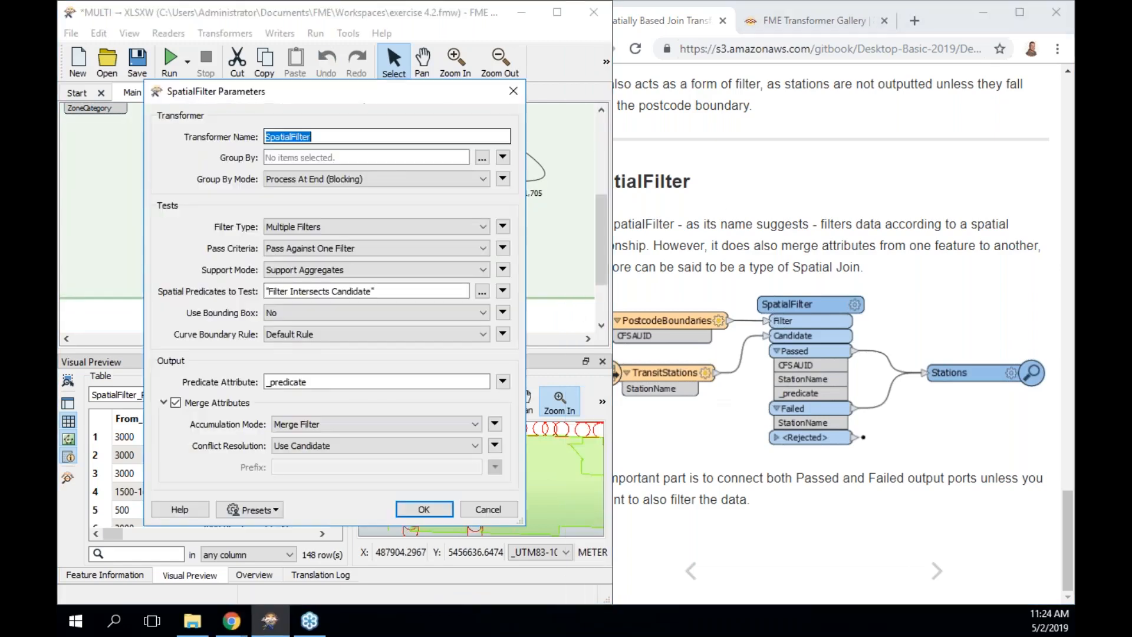
{"action": "left_click", "coordinate": [339, 271]}
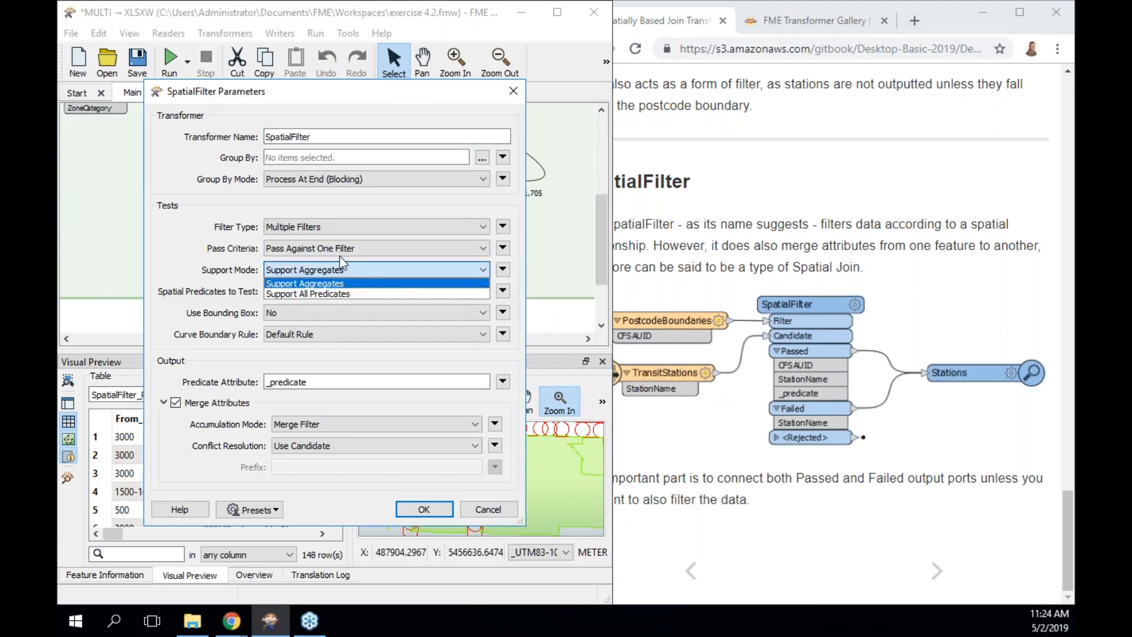
{"action": "left_click", "coordinate": [232, 302]}
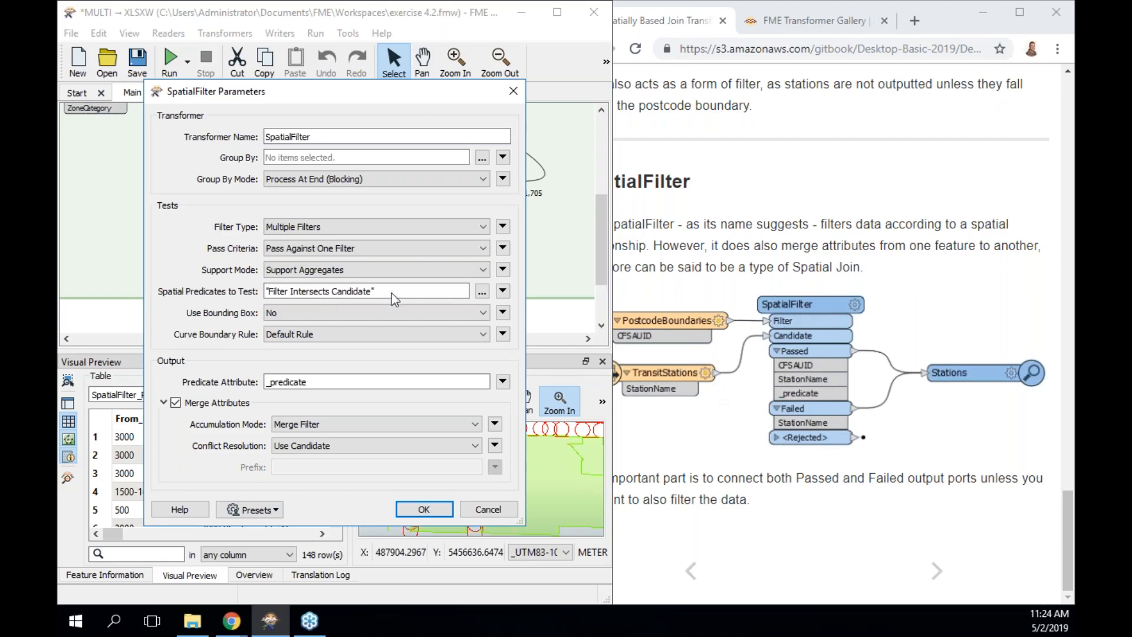
{"action": "left_click", "coordinate": [482, 291]}
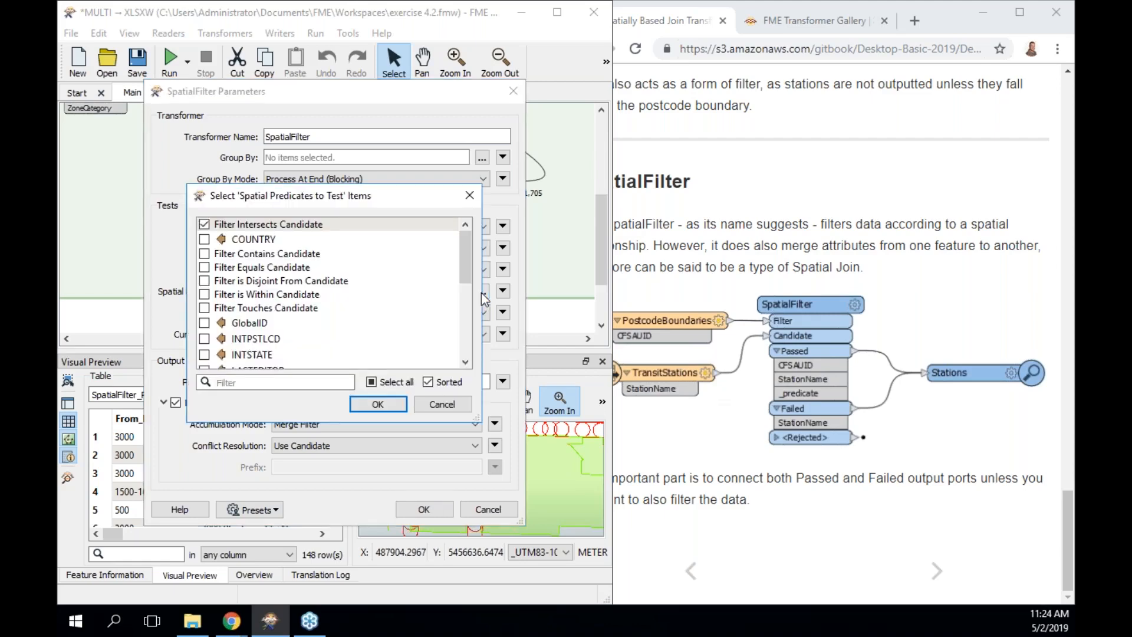
{"action": "mouse_move", "coordinate": [463, 250]}
{"action": "left_mouse_down"}
{"action": "mouse_move", "coordinate": [464, 330]}
{"action": "mouse_move", "coordinate": [463, 249]}
{"action": "left_mouse_up"}
{"action": "left_click", "coordinate": [436, 408]}
Cancel the SpatialFilter parameters, view the enlarged SpatialFilter diagram, and move on to Exercise 4.
{"action": "left_click", "coordinate": [488, 510]}
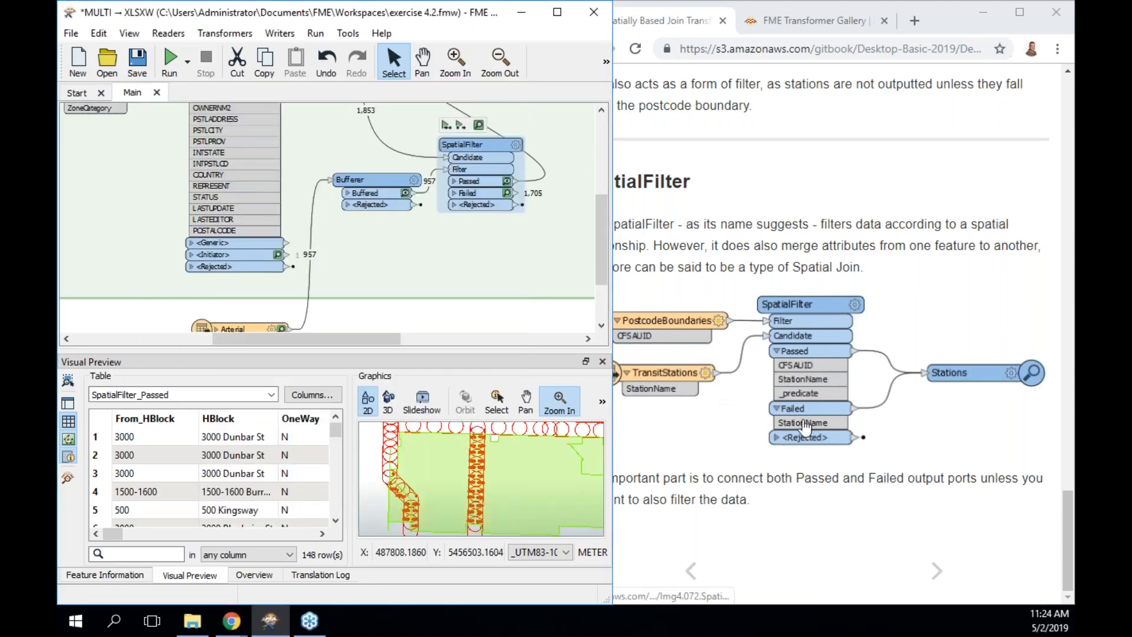
{"action": "left_click", "coordinate": [710, 436]}
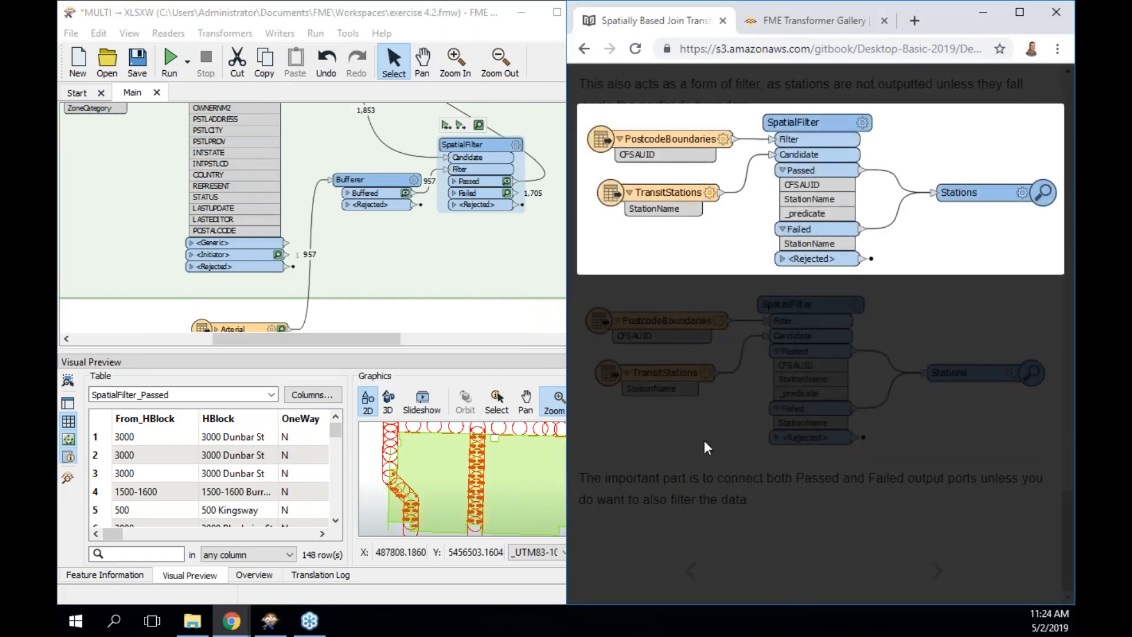
{"action": "left_click", "coordinate": [704, 440]}
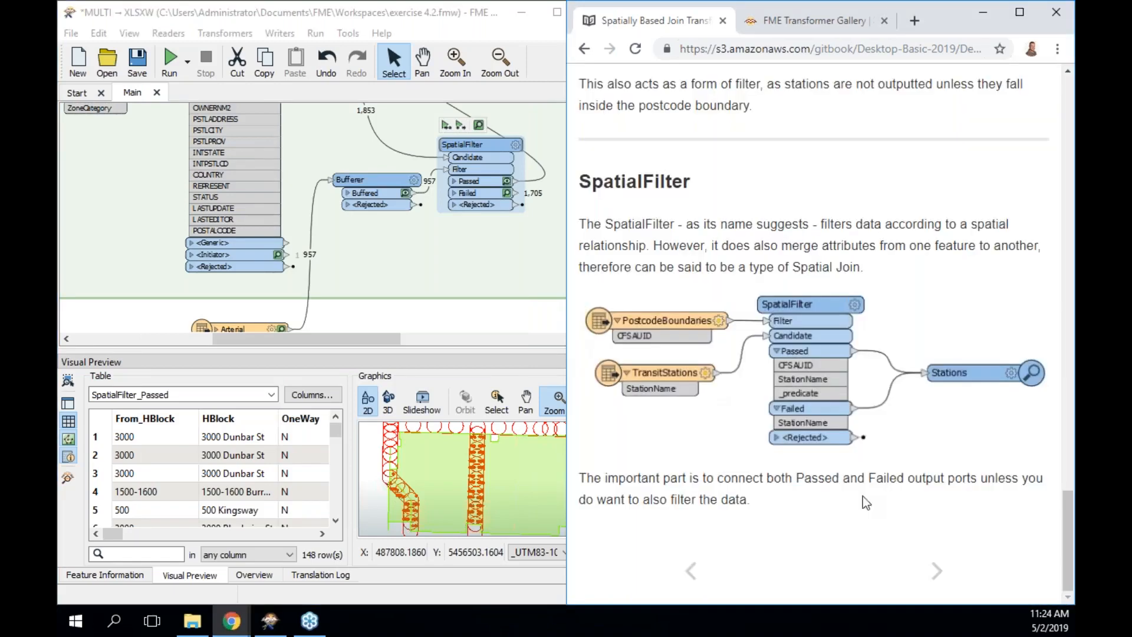
{"action": "left_click", "coordinate": [936, 571]}
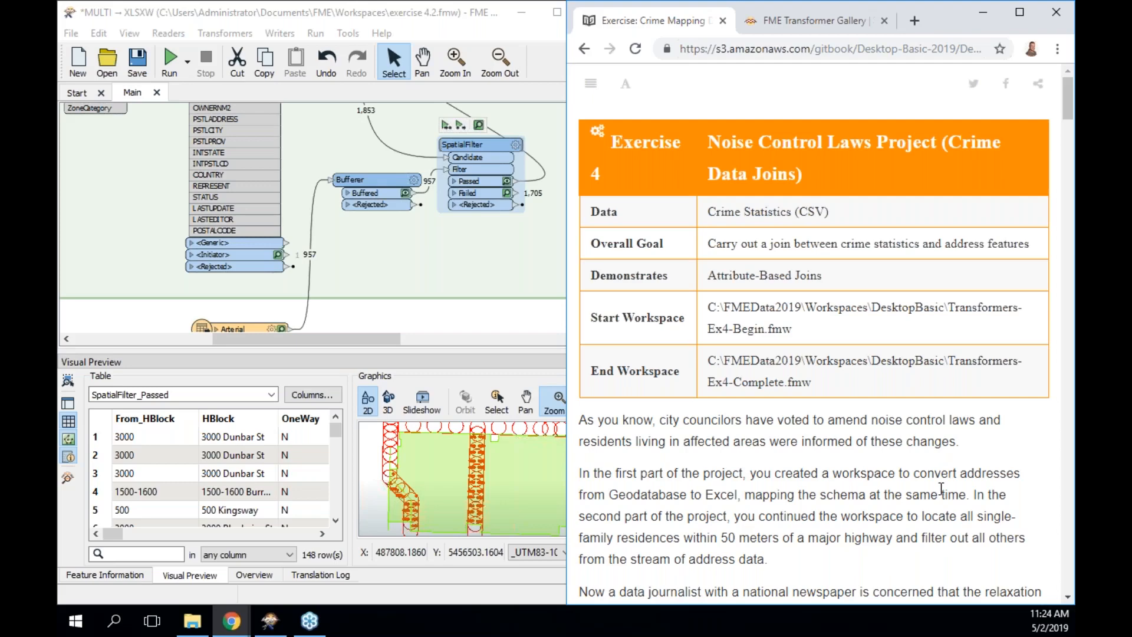
Toggle Workbench's side panels and nudge the PostalAddress writer slightly lower on the canvas.
{"action": "left_click", "coordinate": [533, 296]}
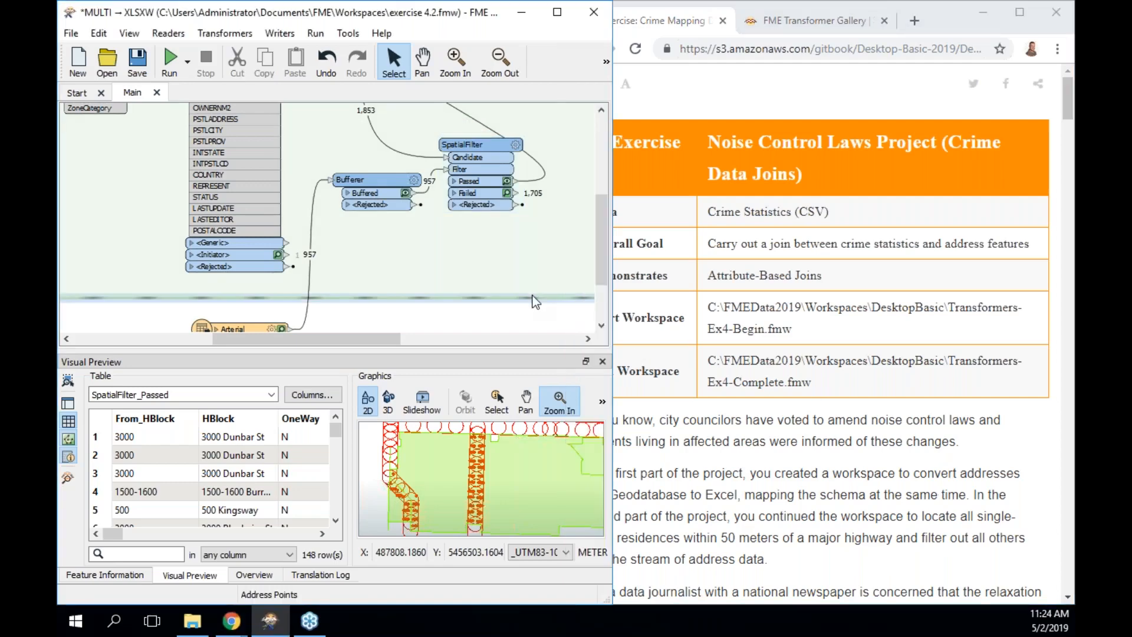
{"action": "key", "text": "F11"}
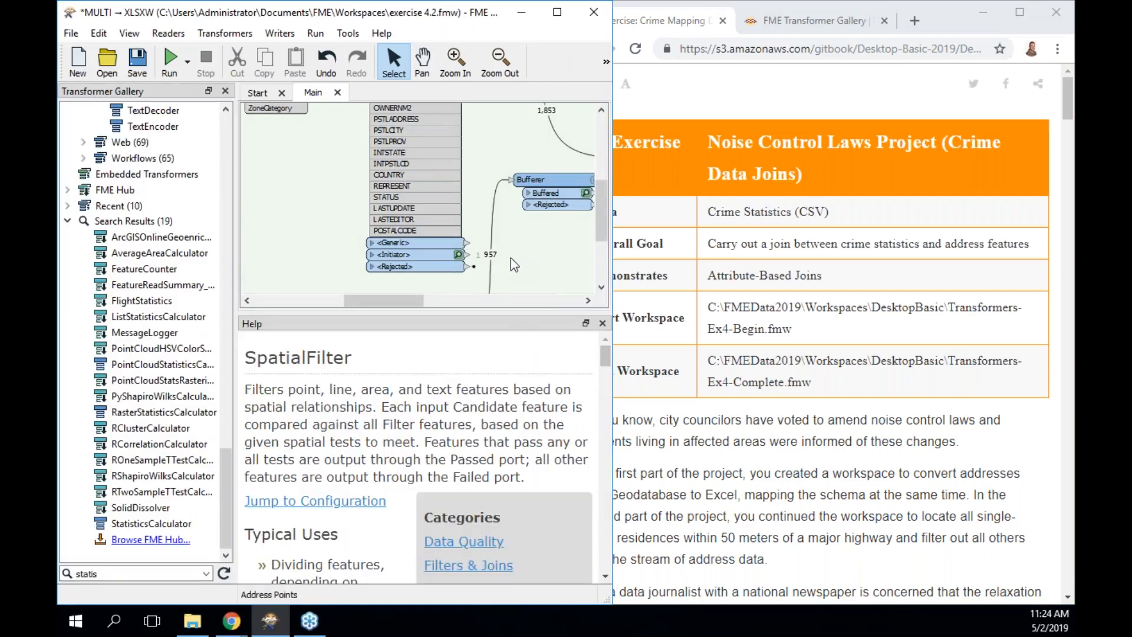
{"action": "key", "text": "F11"}
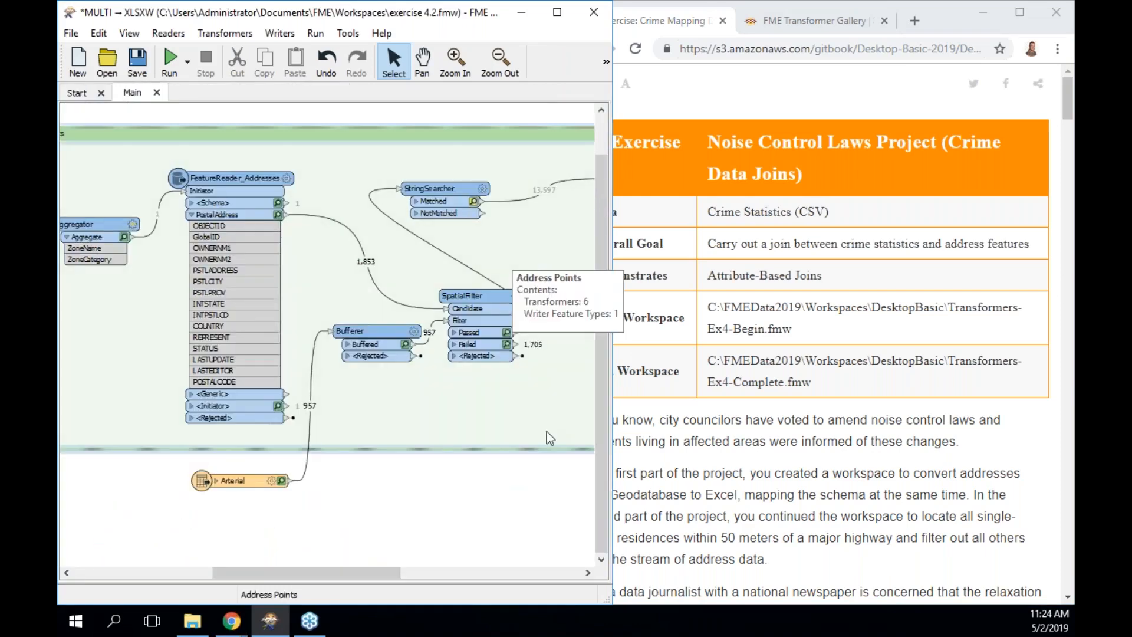
{"action": "left_click", "coordinate": [847, 470]}
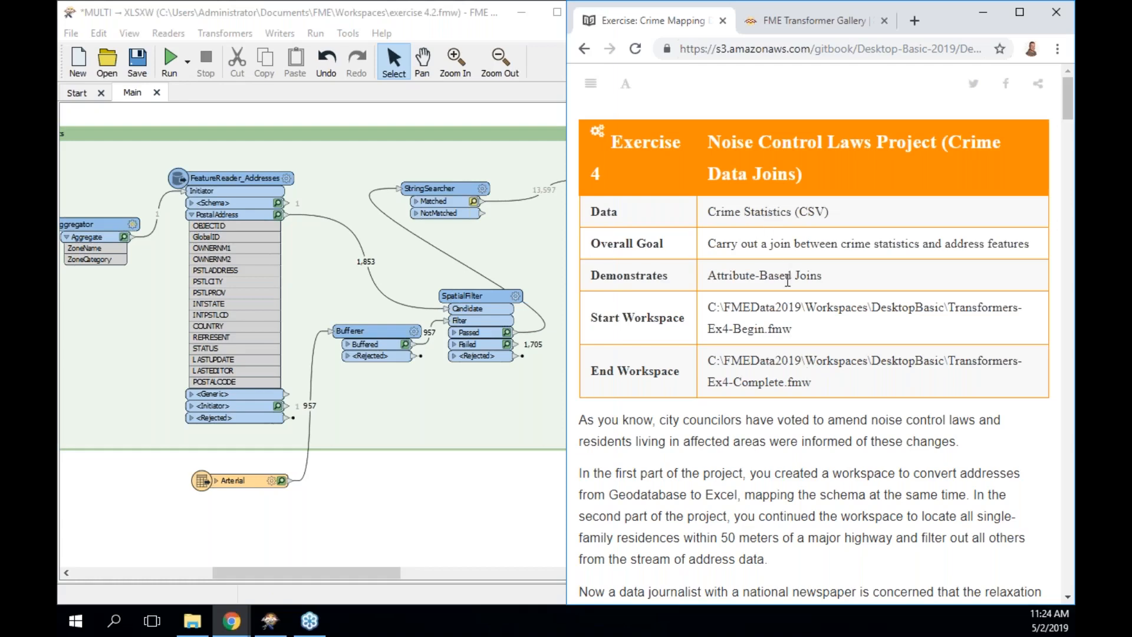
{"action": "scroll", "coordinate": [794, 309], "scroll_direction": "down", "scroll_amount": 4}
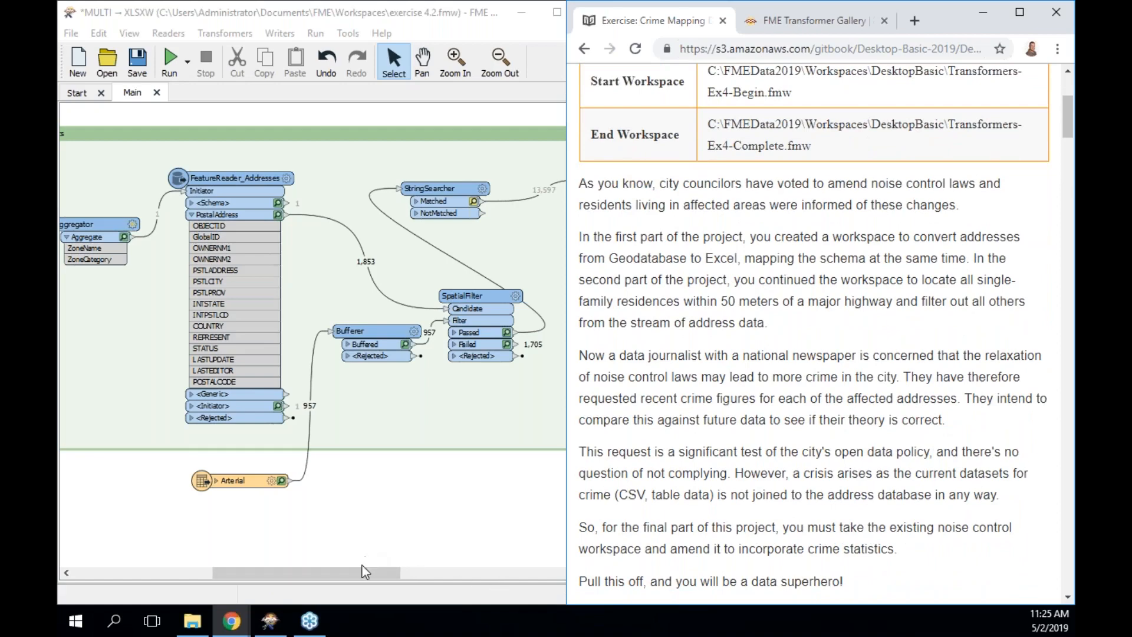
{"action": "left_click_drag", "start_coordinate": [361, 570], "coordinate": [548, 576]}
{"action": "left_click_drag", "start_coordinate": [390, 164], "coordinate": [394, 184]}
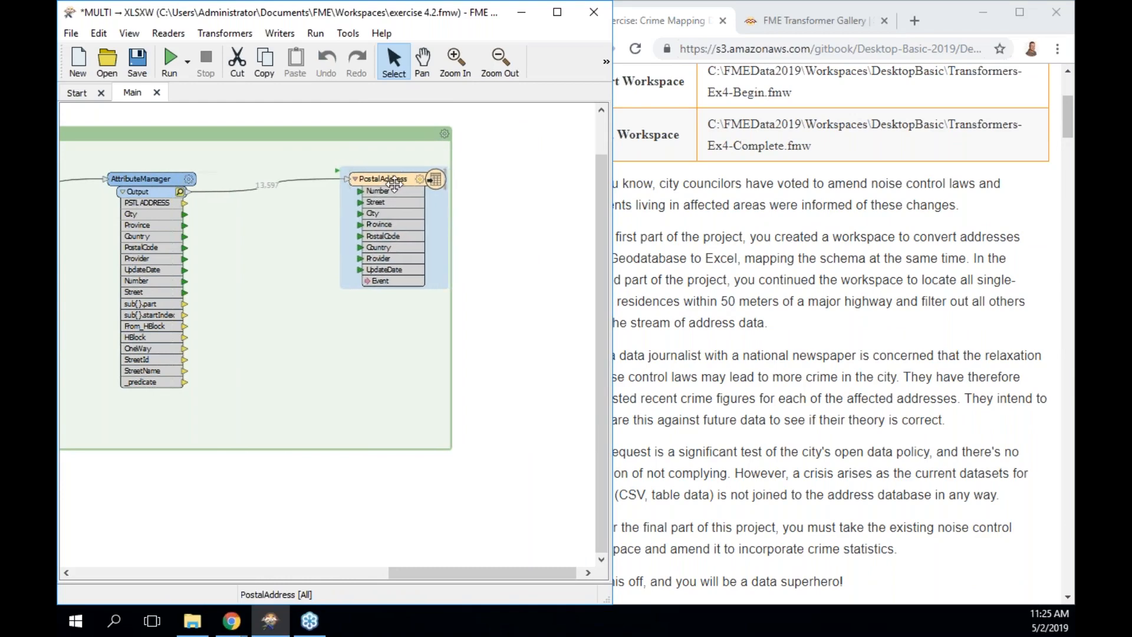
{"action": "left_click", "coordinate": [473, 222]}
Scroll Exercise 4 to step 2, adding a Crime.csv CSV reader, and step 3's inspection.
{"action": "left_click", "coordinate": [710, 260]}
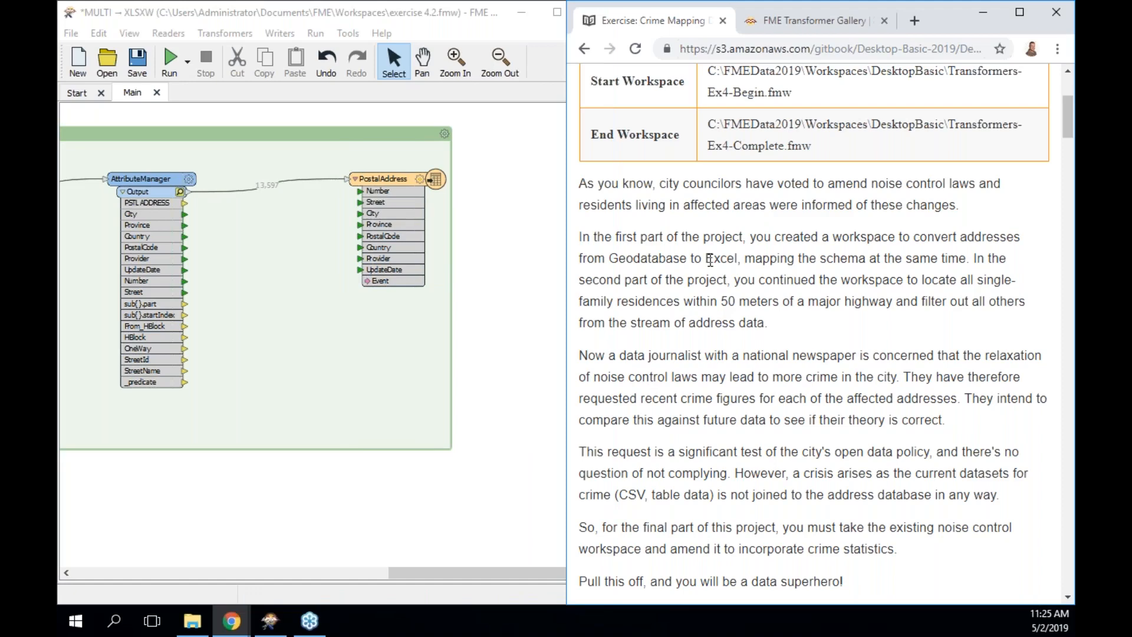
{"action": "scroll", "coordinate": [710, 260], "scroll_direction": "down", "scroll_amount": 5}
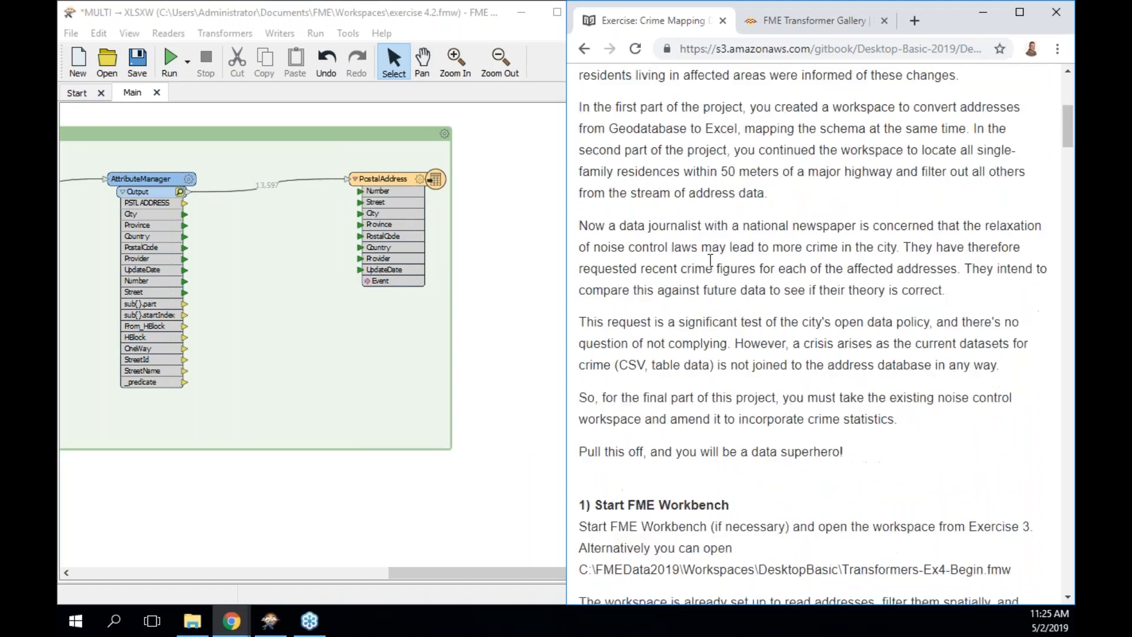
{"action": "scroll", "coordinate": [814, 330], "scroll_direction": "down", "scroll_amount": 5}
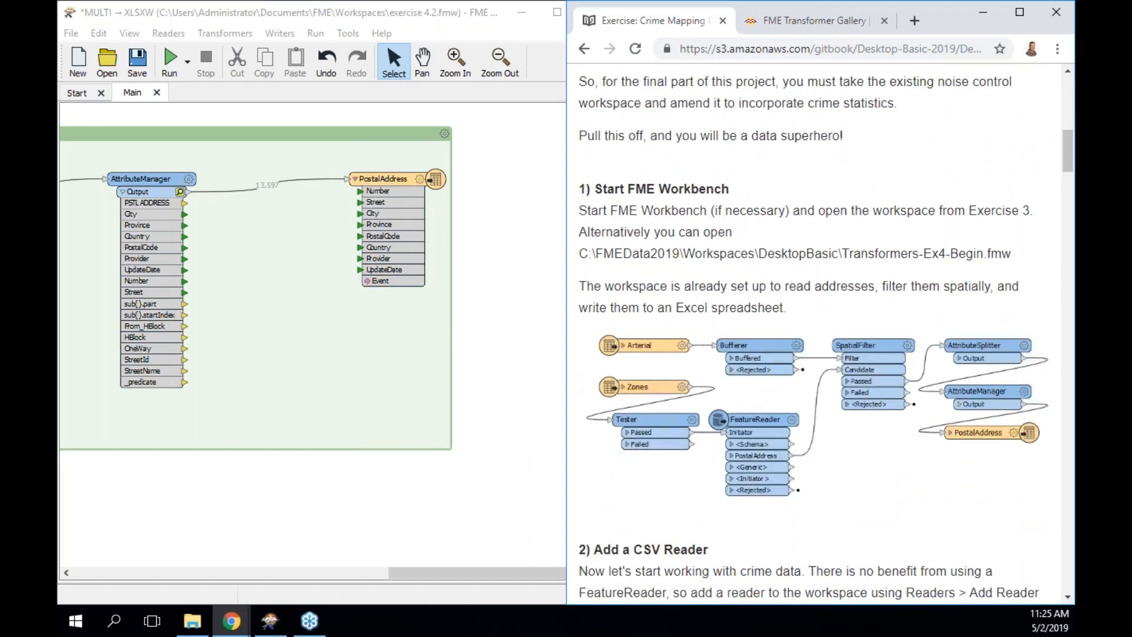
{"action": "scroll", "coordinate": [814, 330], "scroll_direction": "down", "scroll_amount": 4}
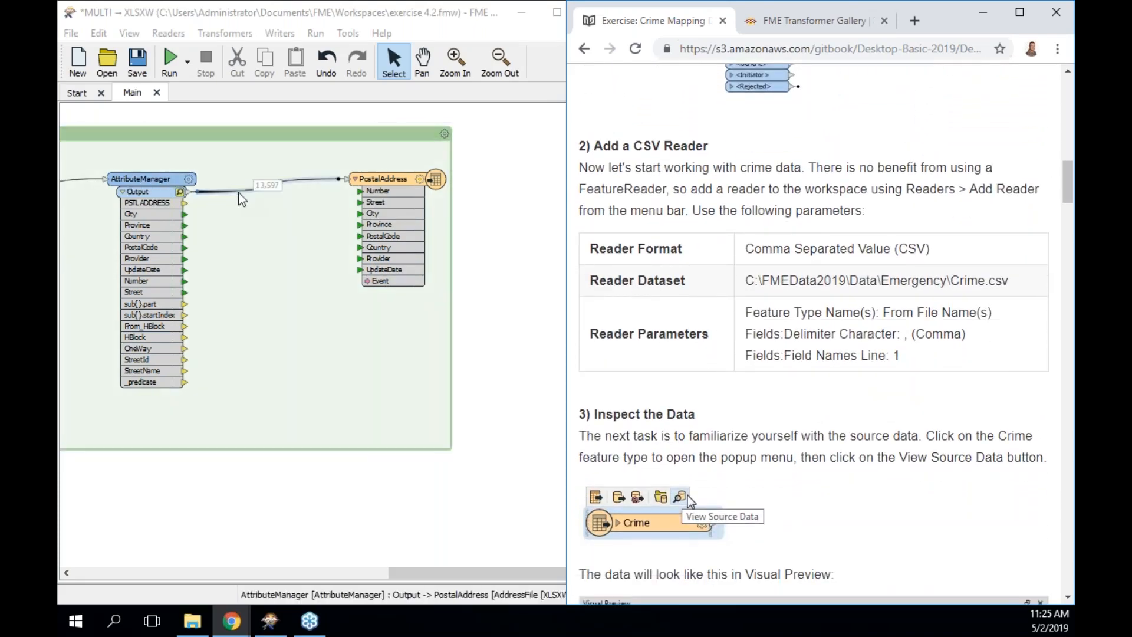
Run the workspace up to the AttributeManager, which finishes with 8 warnings, then hide the docked panels.
{"action": "left_click", "coordinate": [136, 178]}
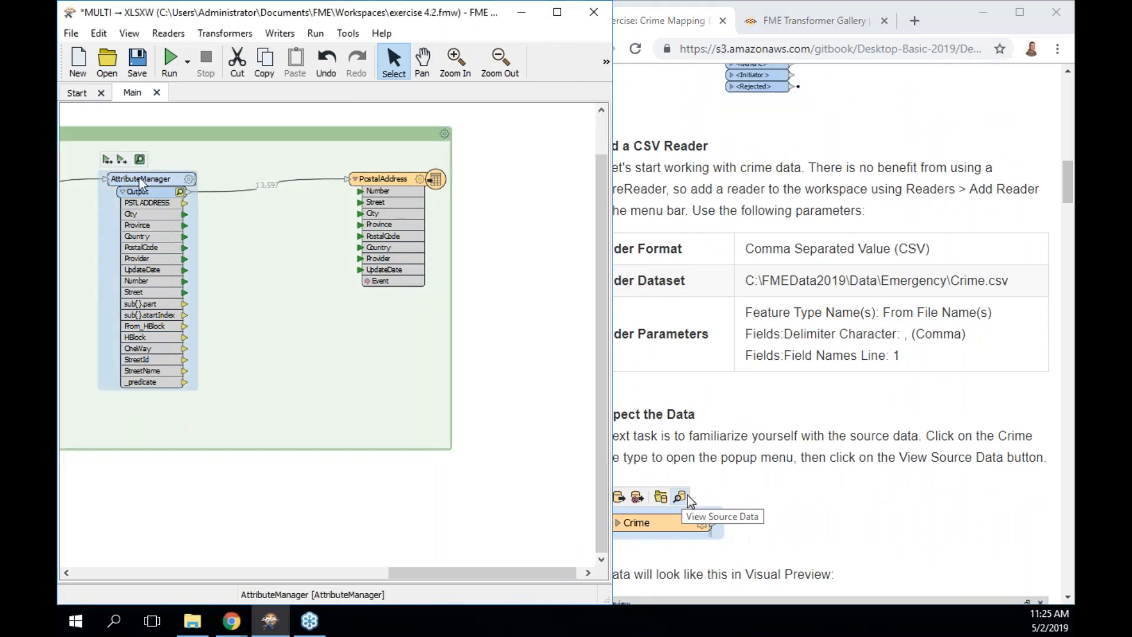
{"action": "left_click", "coordinate": [108, 159]}
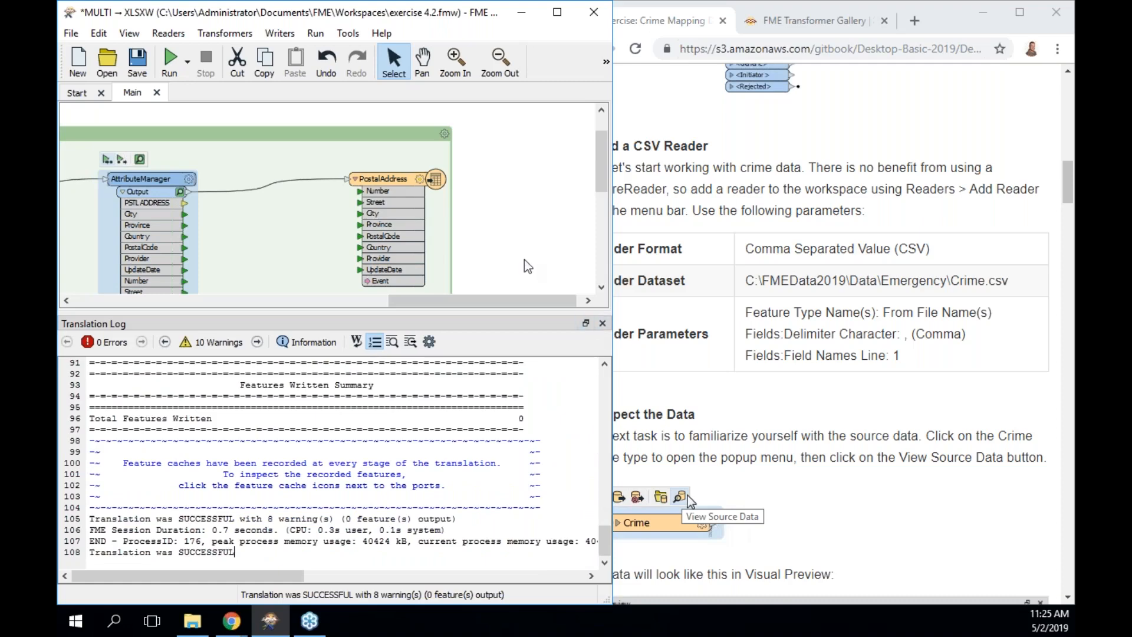
{"action": "key", "text": "F11"}
{"action": "key", "text": "F11"}
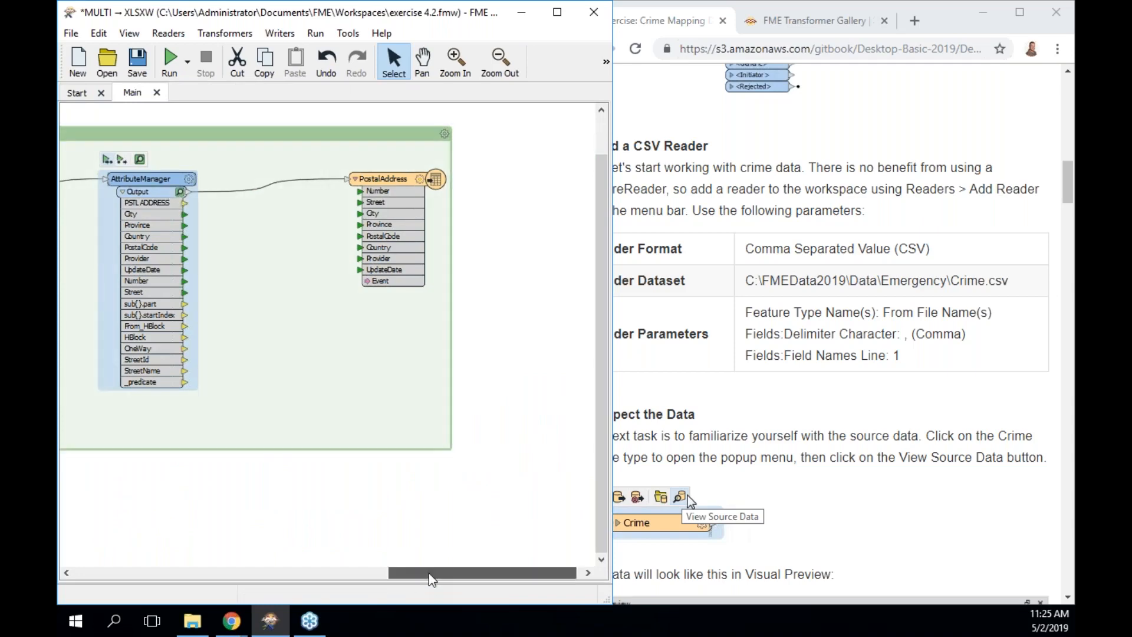
Narrow the Workbench window and add a CSV (Comma Separated Value) reader through Quick Add 'csv'.
{"action": "left_click_drag", "start_coordinate": [429, 573], "coordinate": [368, 574]}
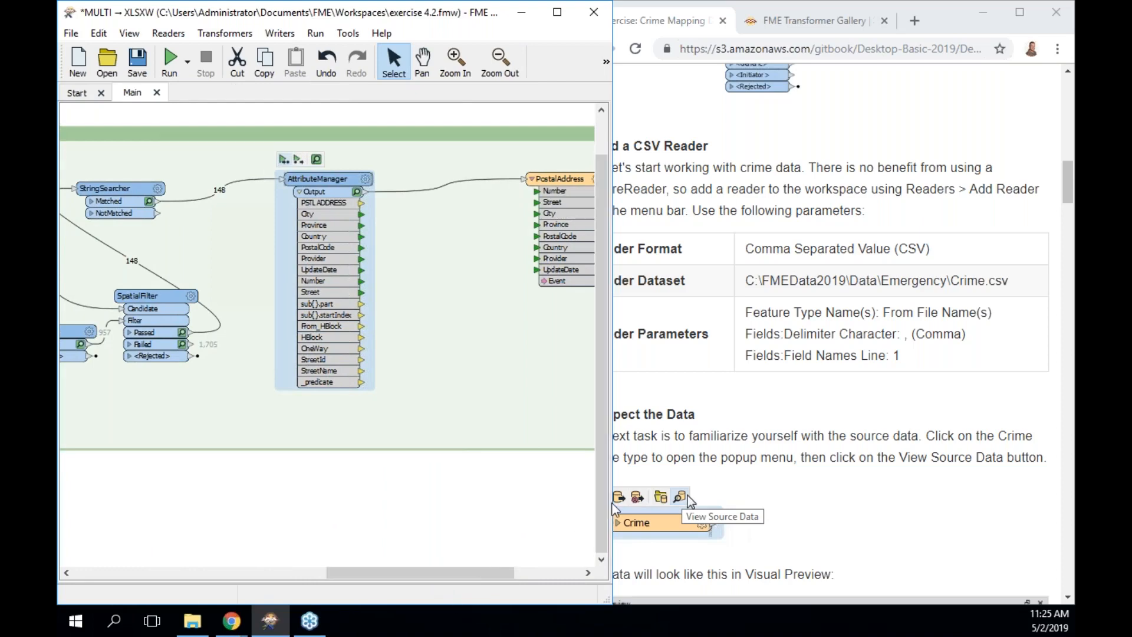
{"action": "left_click_drag", "start_coordinate": [613, 504], "coordinate": [567, 502]}
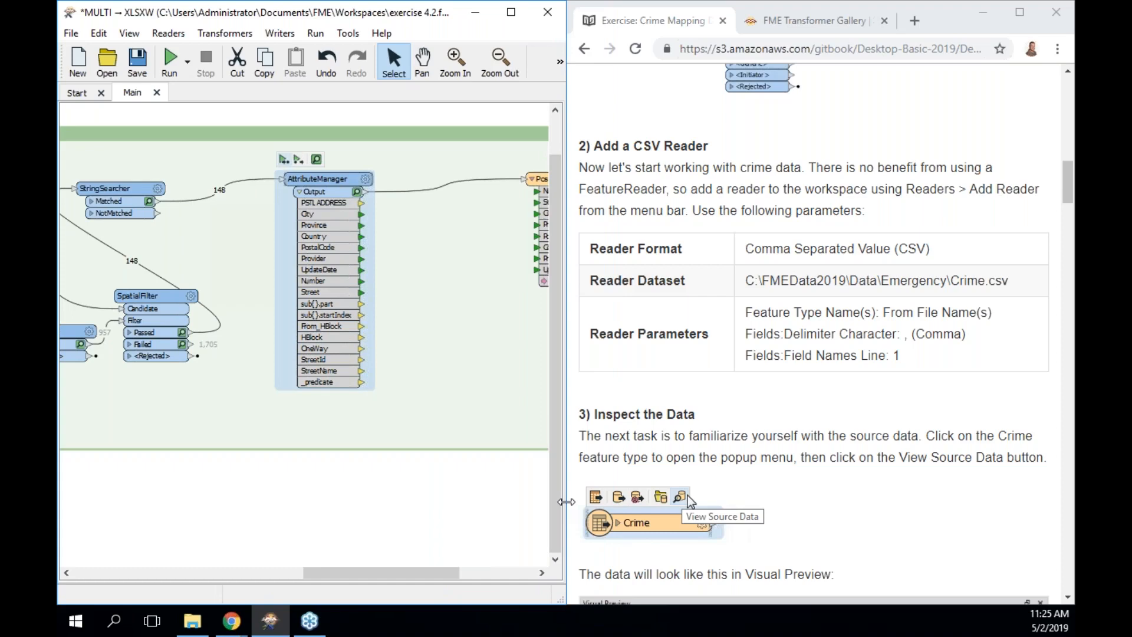
{"action": "left_click", "coordinate": [362, 501]}
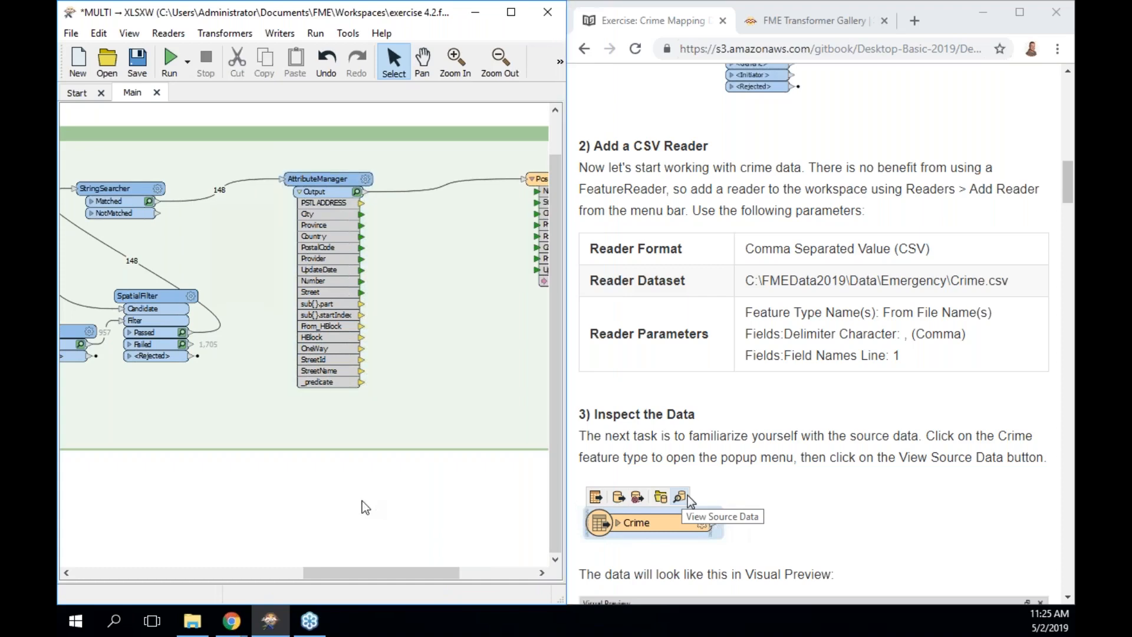
{"action": "type", "text": "csv"}
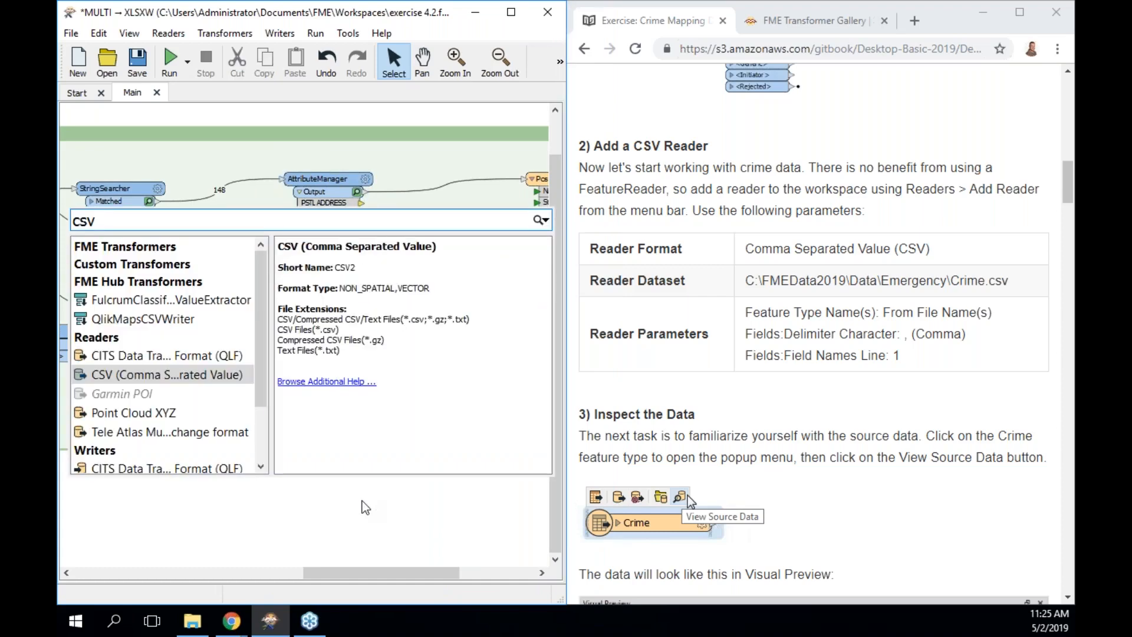
{"action": "key", "text": "Return"}
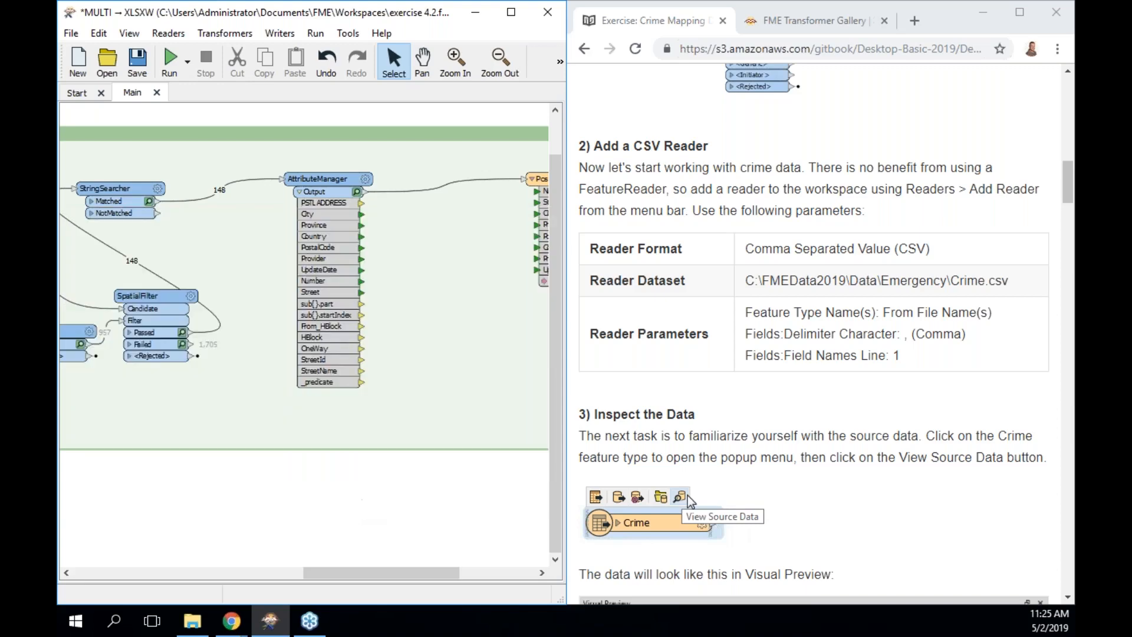
Glance at the CSV reader's Parameters and close them without changes.
{"action": "left_click", "coordinate": [302, 282]}
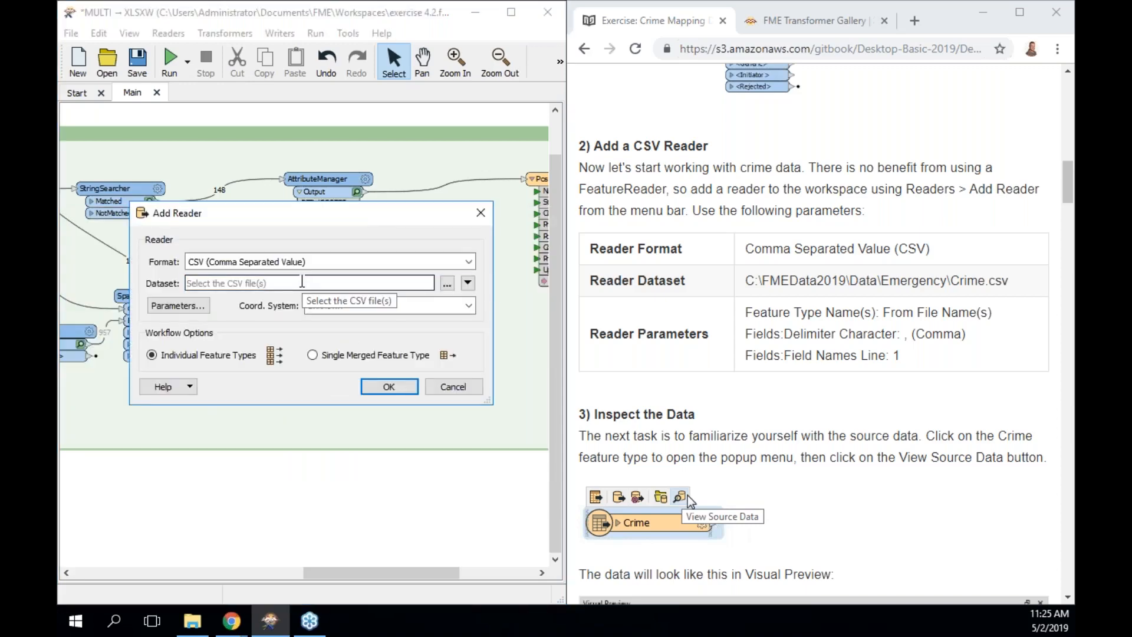
{"action": "left_click", "coordinate": [201, 306]}
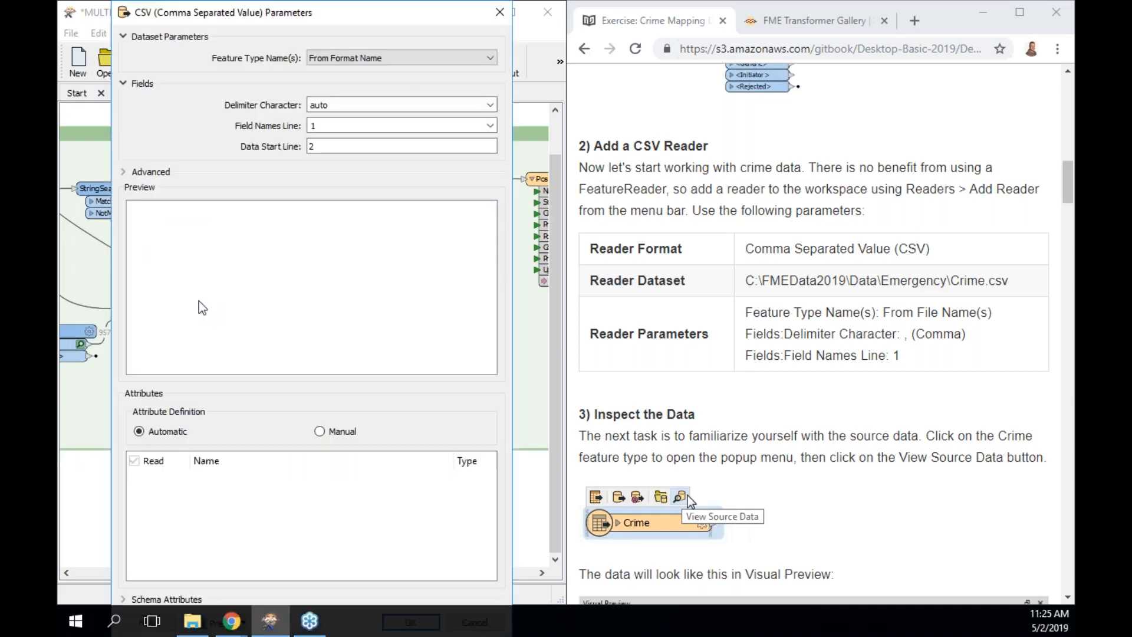
{"action": "left_click", "coordinate": [500, 12]}
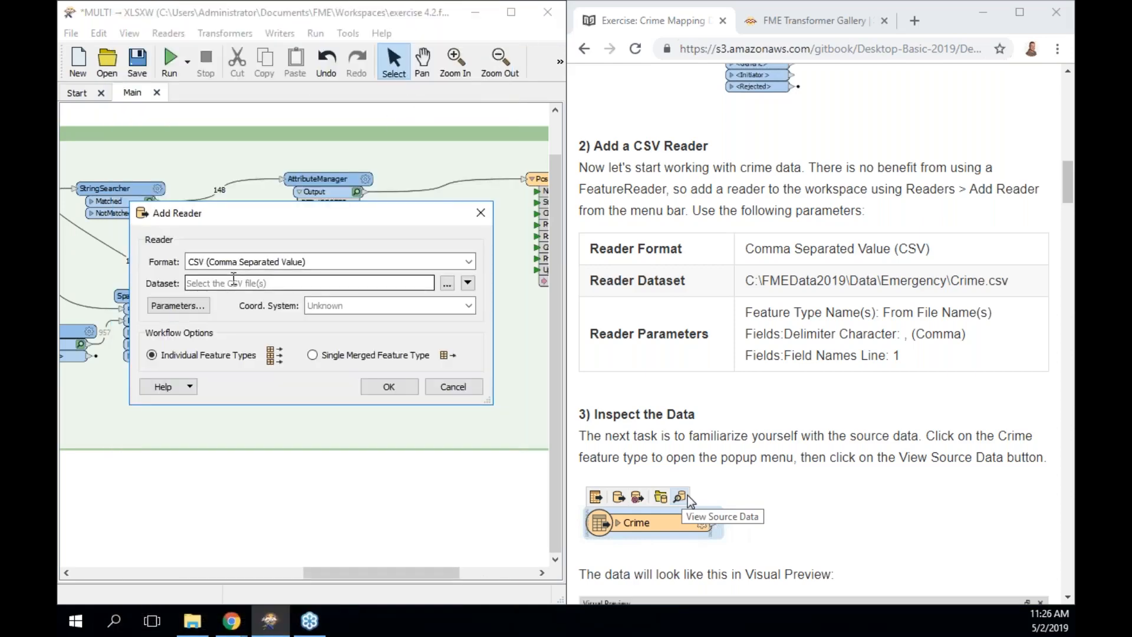
Browse to FMEData2019\Data\Emergency and set Crime.csv as the reader's dataset.
{"action": "left_click", "coordinate": [447, 284]}
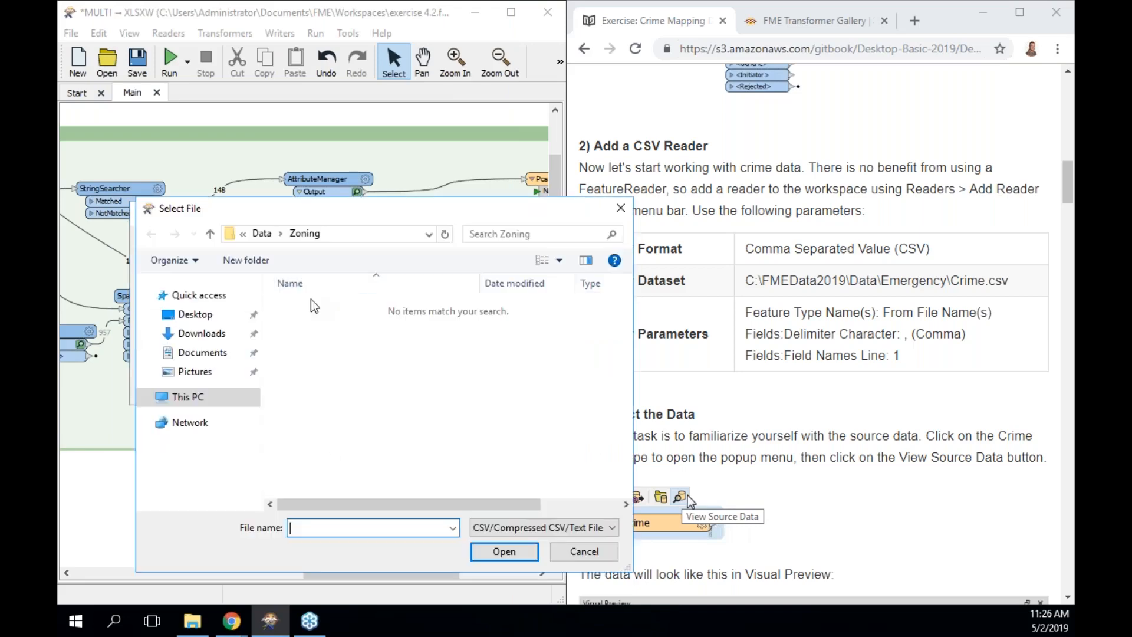
{"action": "type", "text": "\\"}
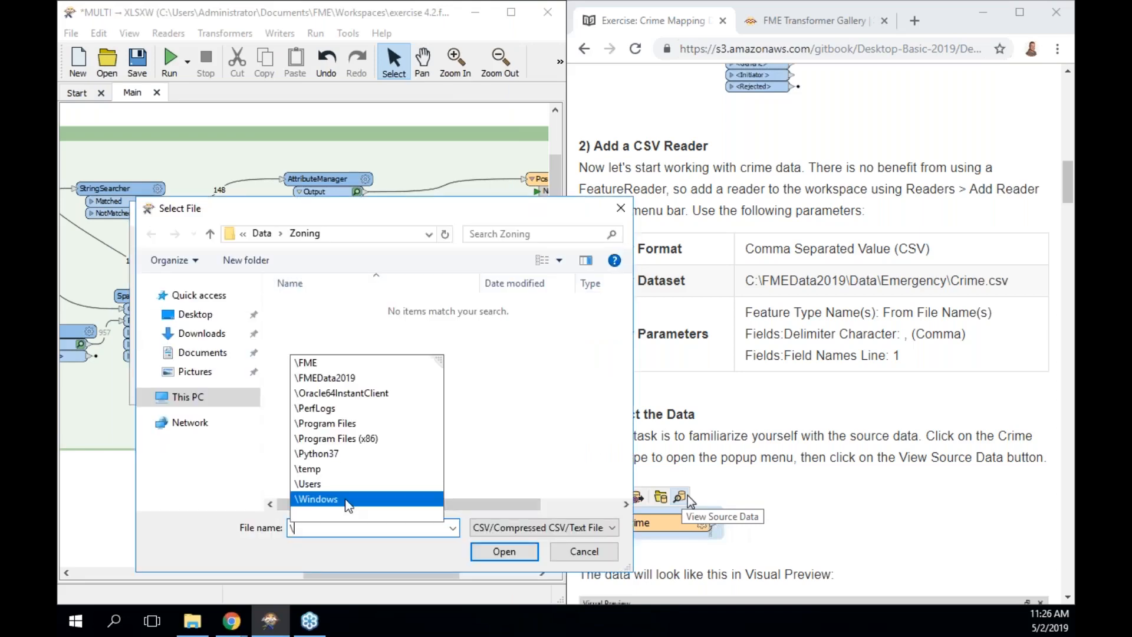
{"action": "type", "text": "FMEData2019"}
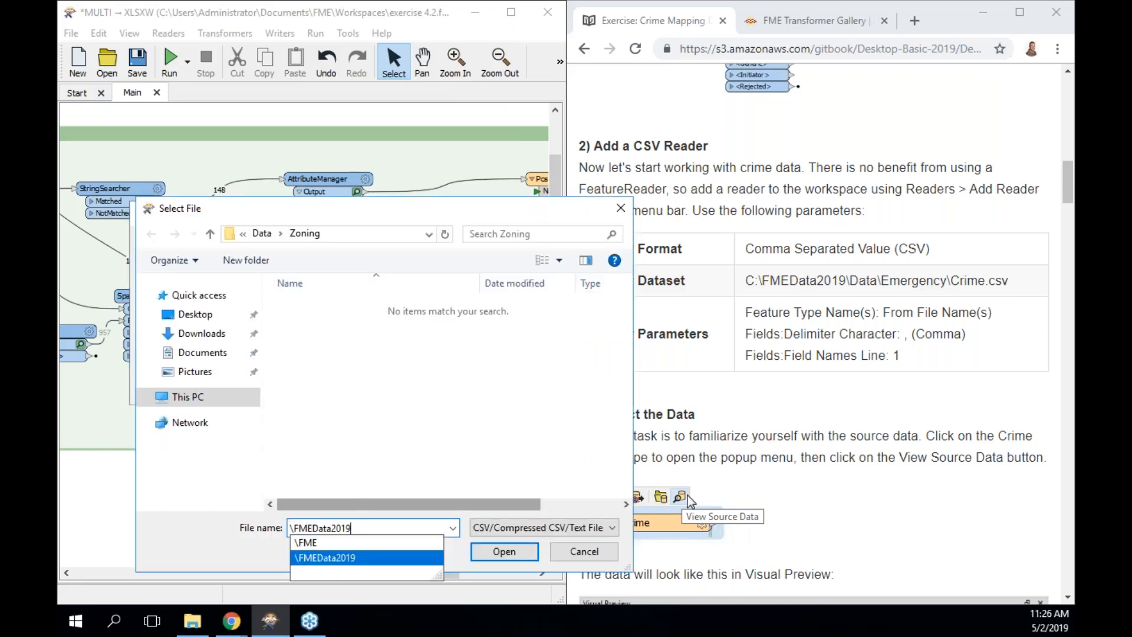
{"action": "type", "text": "\\Data"}
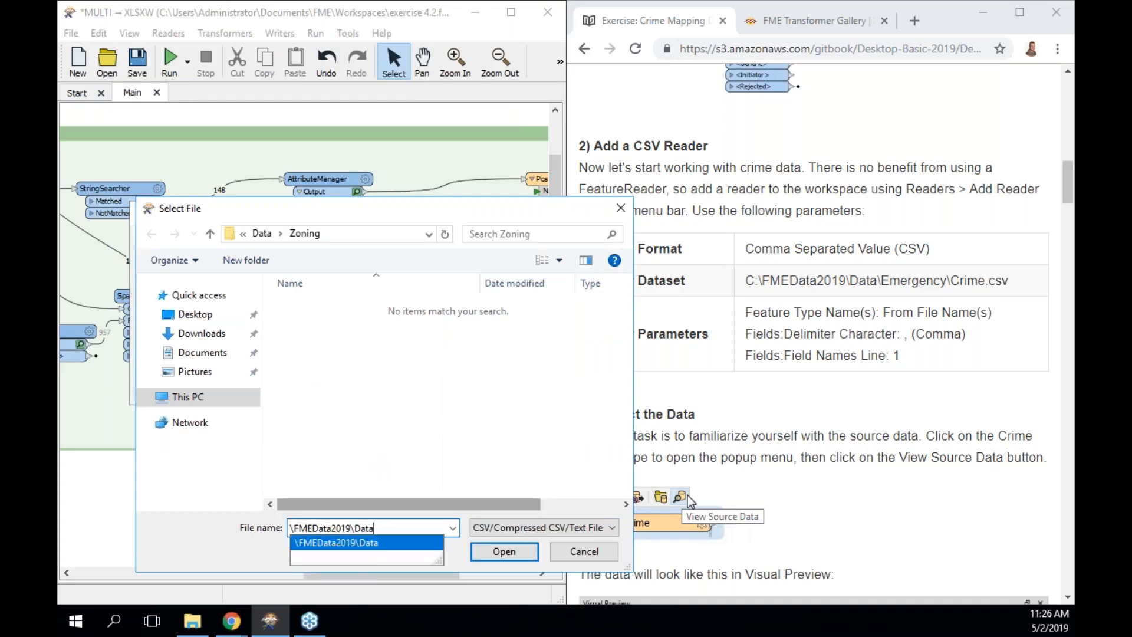
{"action": "type", "text": "\\E"}
{"action": "key", "text": "Down"}
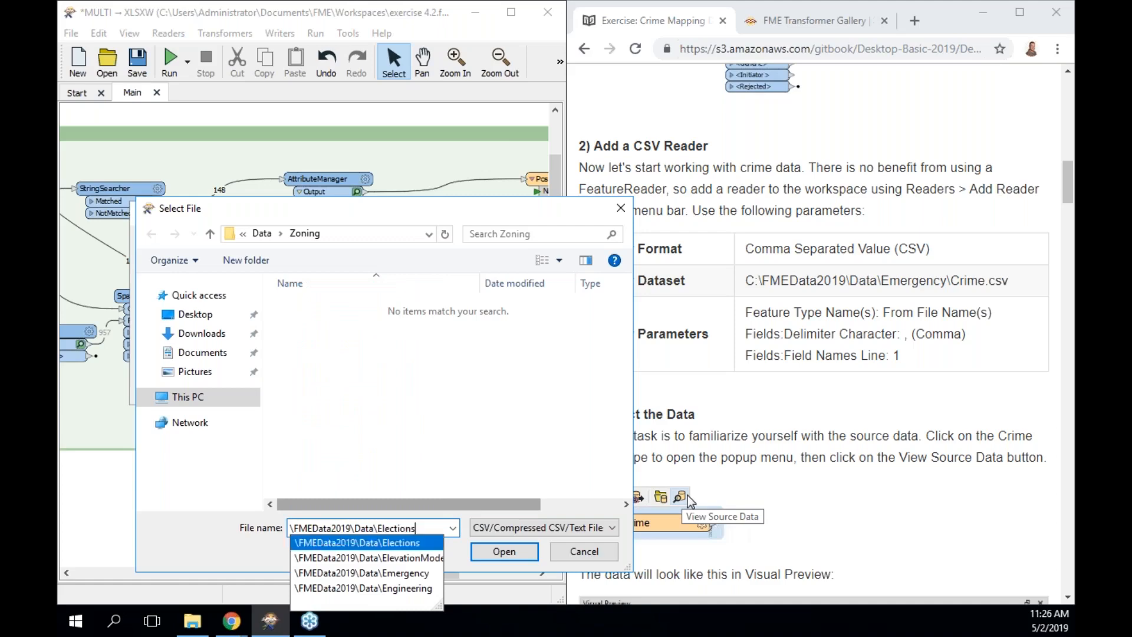
{"action": "key", "text": "Down"}
{"action": "key", "text": "Down"}
{"action": "type", "text": "\\"}
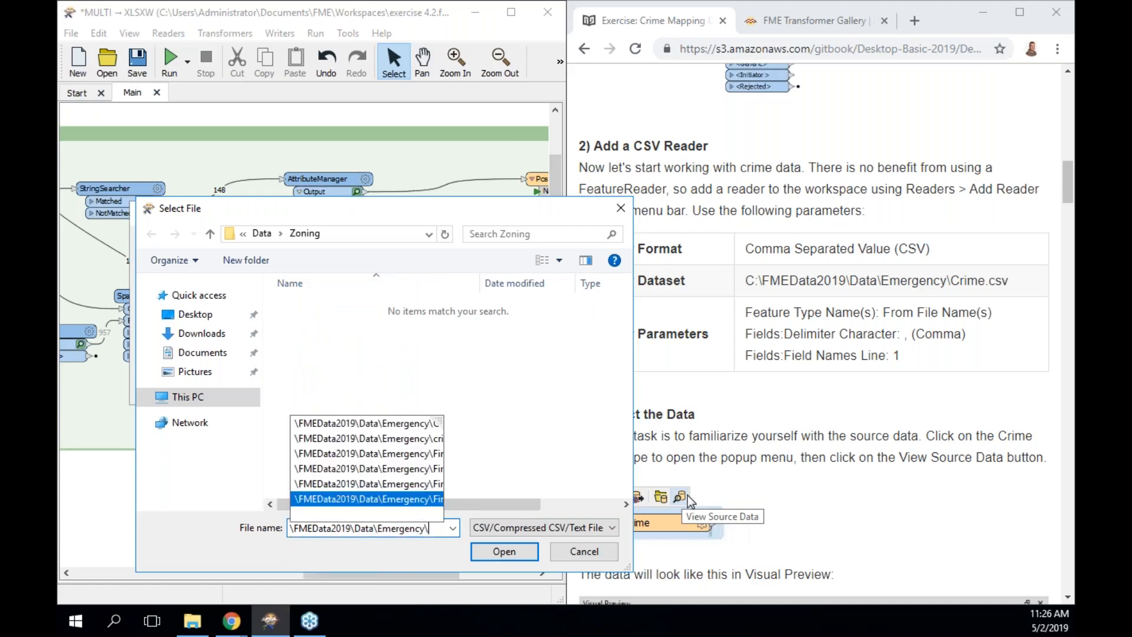
{"action": "key", "text": "Return"}
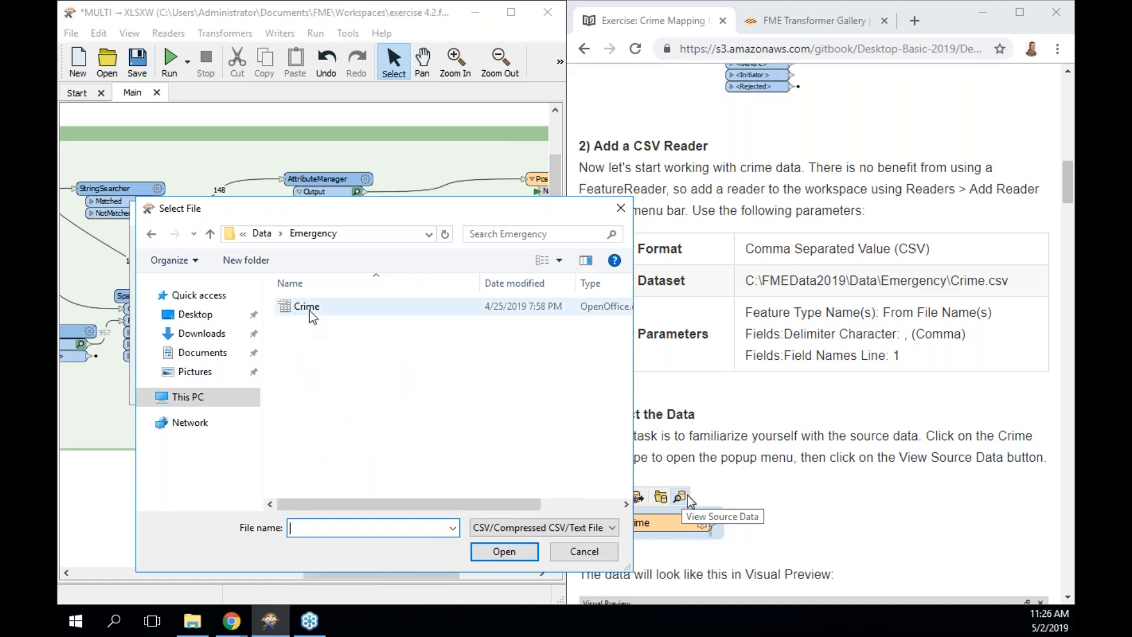
{"action": "left_click", "coordinate": [312, 313]}
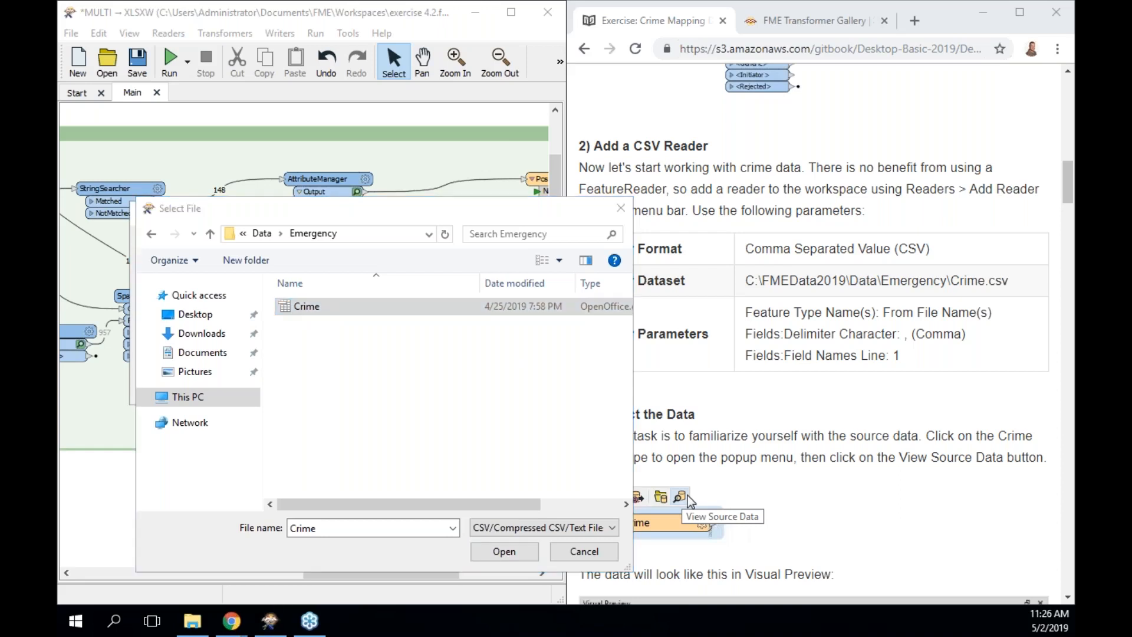
{"action": "left_click", "coordinate": [503, 551]}
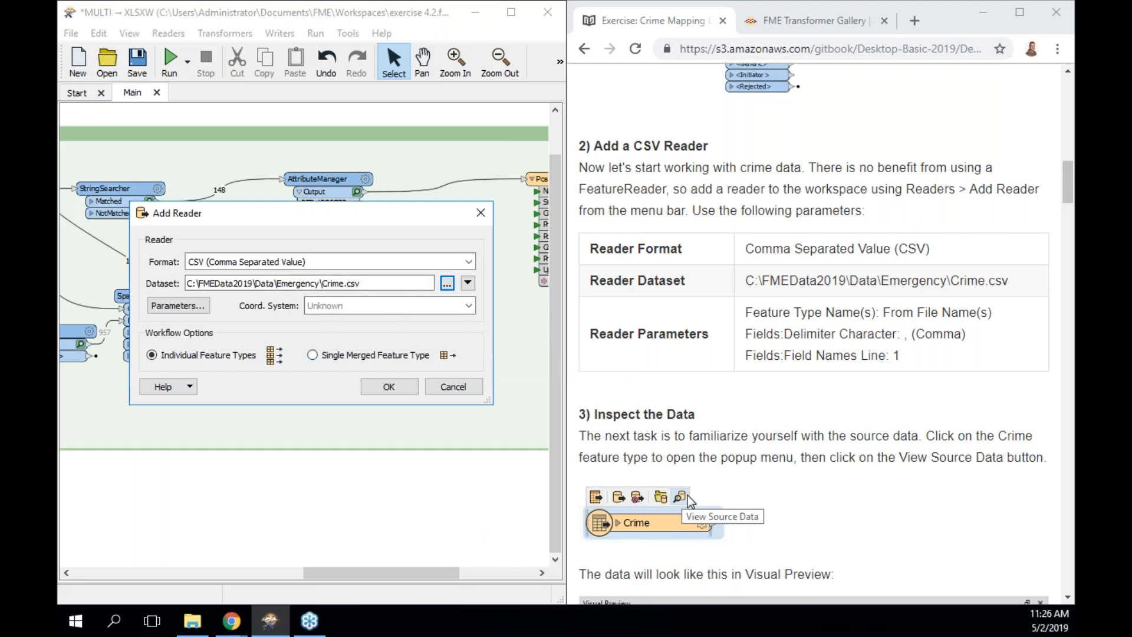
Replace the 'auto' Delimiter Character with a comma so ID, Type, Month and Block appear.
{"action": "left_click", "coordinate": [187, 307]}
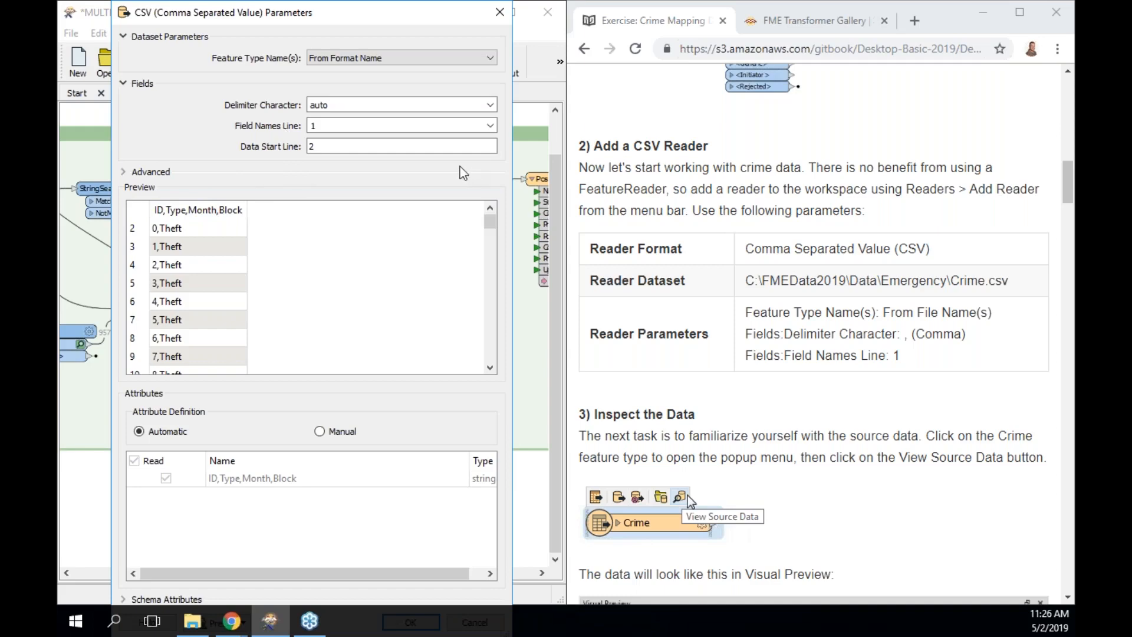
{"action": "left_click", "coordinate": [320, 431]}
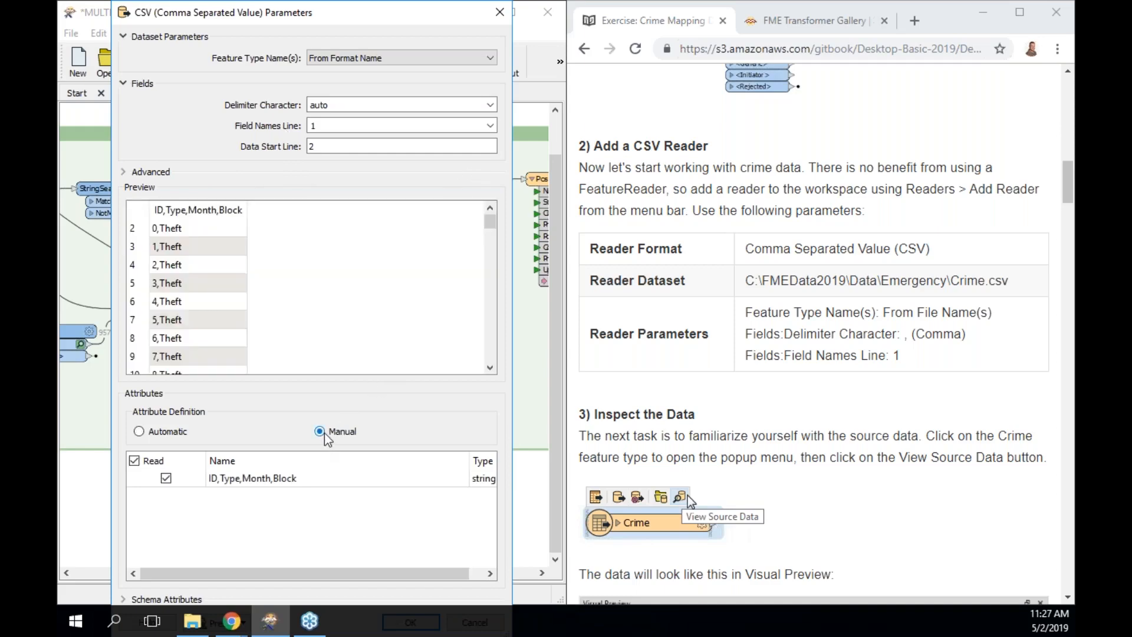
{"action": "left_click", "coordinate": [139, 432]}
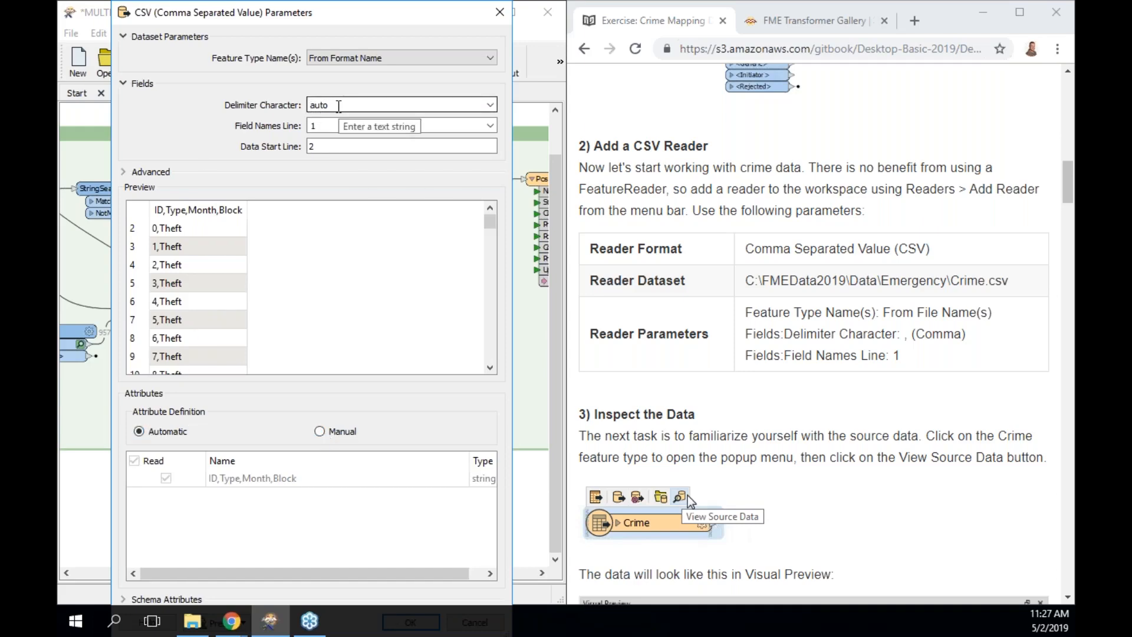
{"action": "double_click", "coordinate": [338, 106]}
{"action": "type", "text": ","}
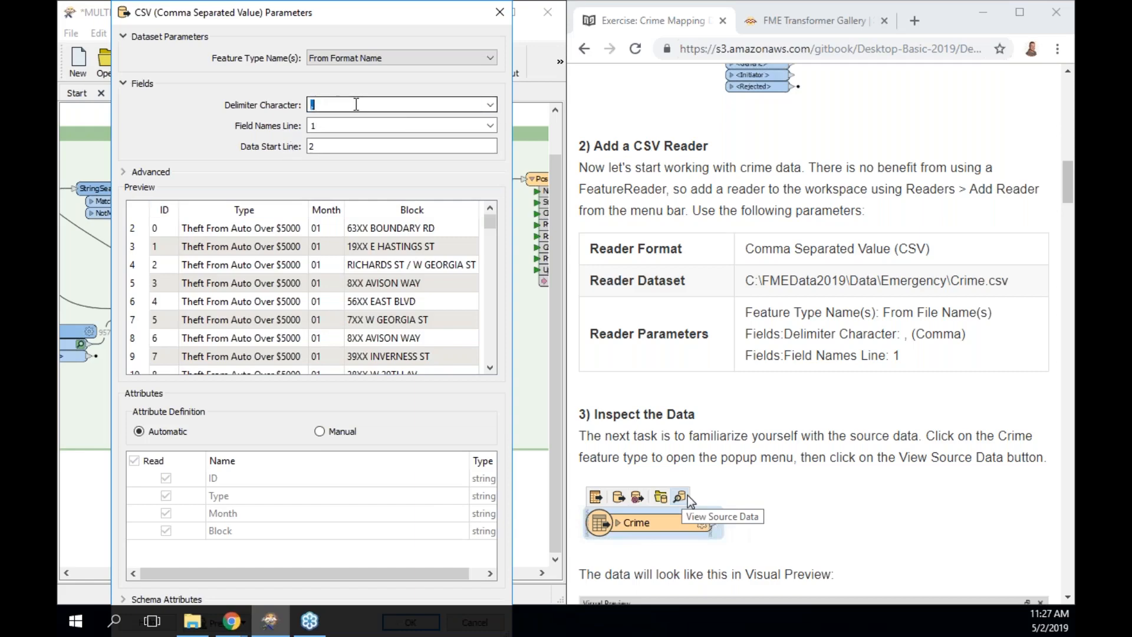
{"action": "left_click", "coordinate": [490, 104]}
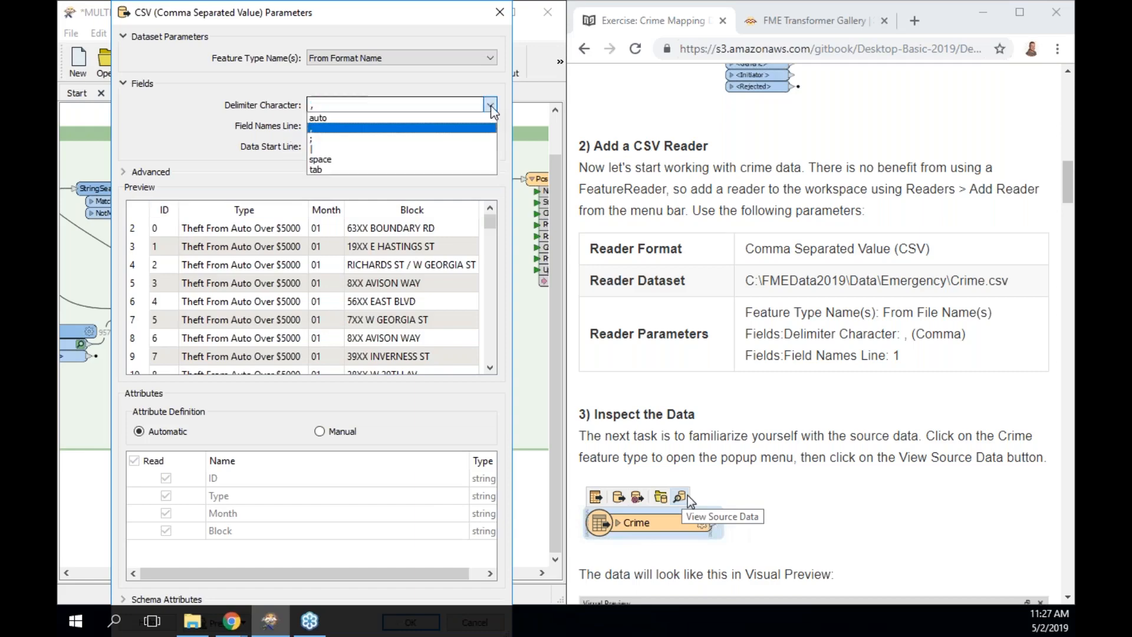
{"action": "left_click", "coordinate": [435, 120]}
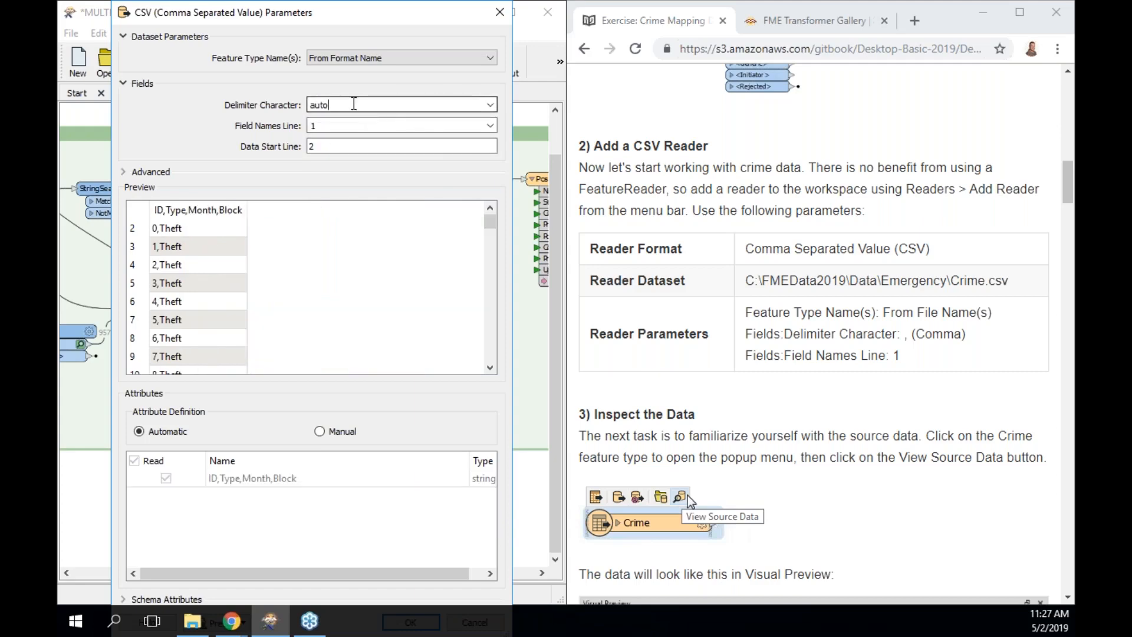
{"action": "left_click_drag", "start_coordinate": [353, 104], "coordinate": [206, 103]}
{"action": "type", "text": ","}
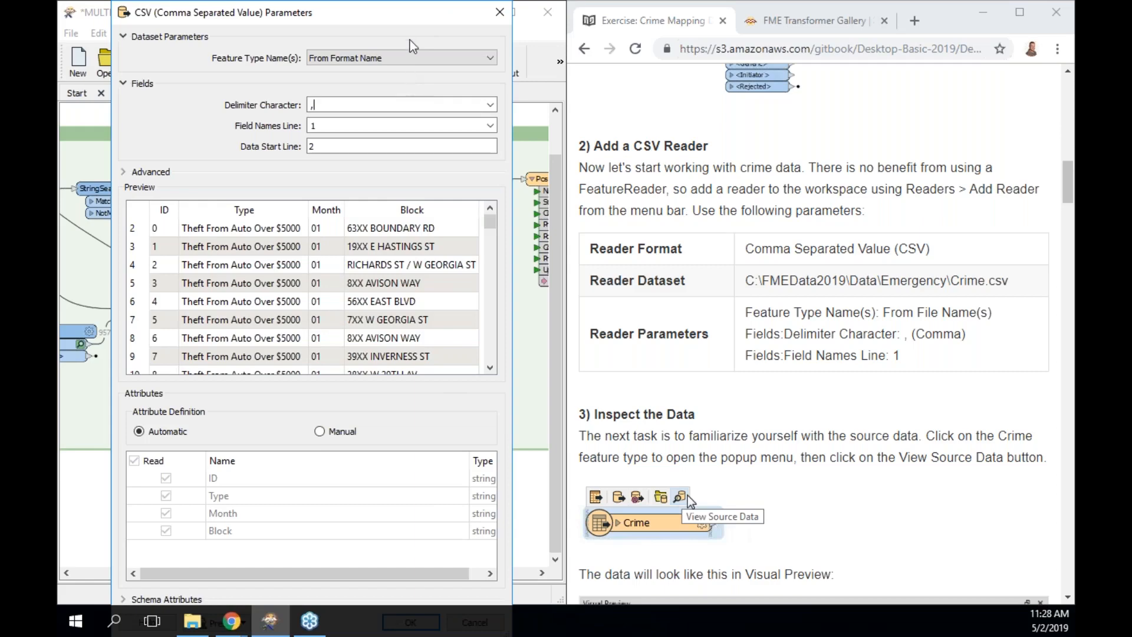
{"action": "left_click_drag", "start_coordinate": [408, 11], "coordinate": [399, 77]}
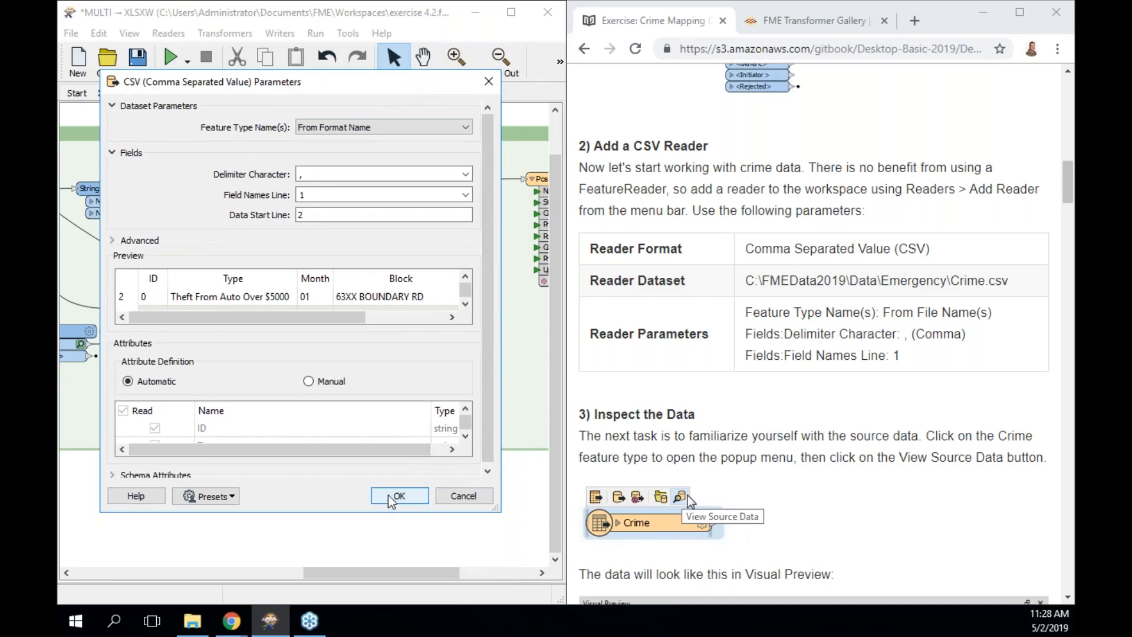
{"action": "left_click", "coordinate": [389, 499]}
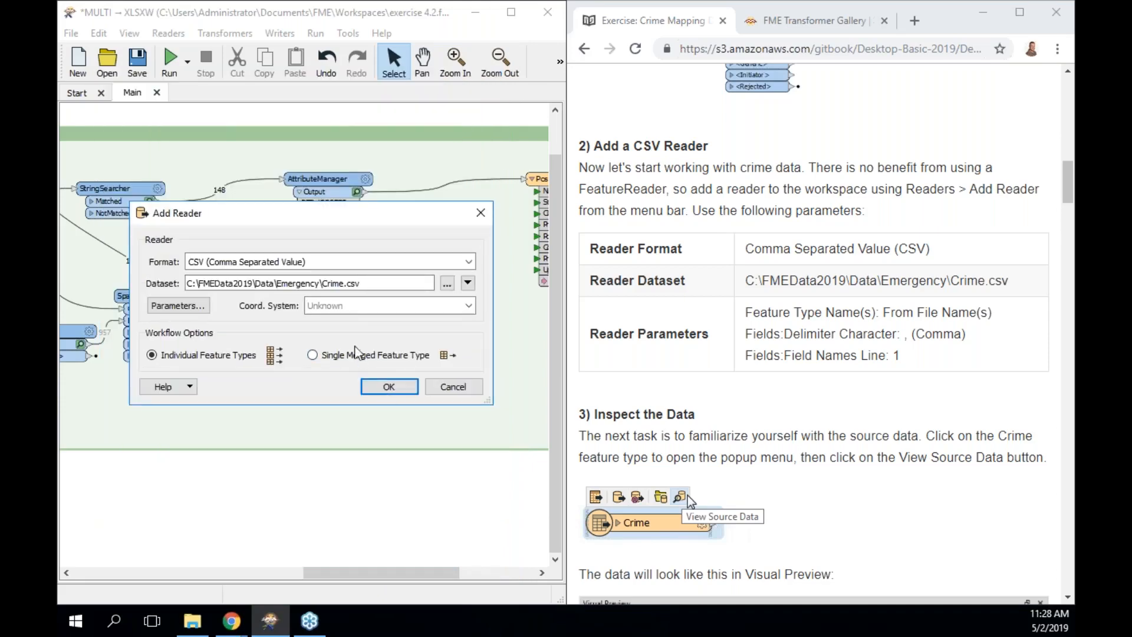
Add the Crime CSV feature type beside SpatialFilter and annotate it 'CSV: Crime [CSV2]'.
{"action": "left_click", "coordinate": [386, 389]}
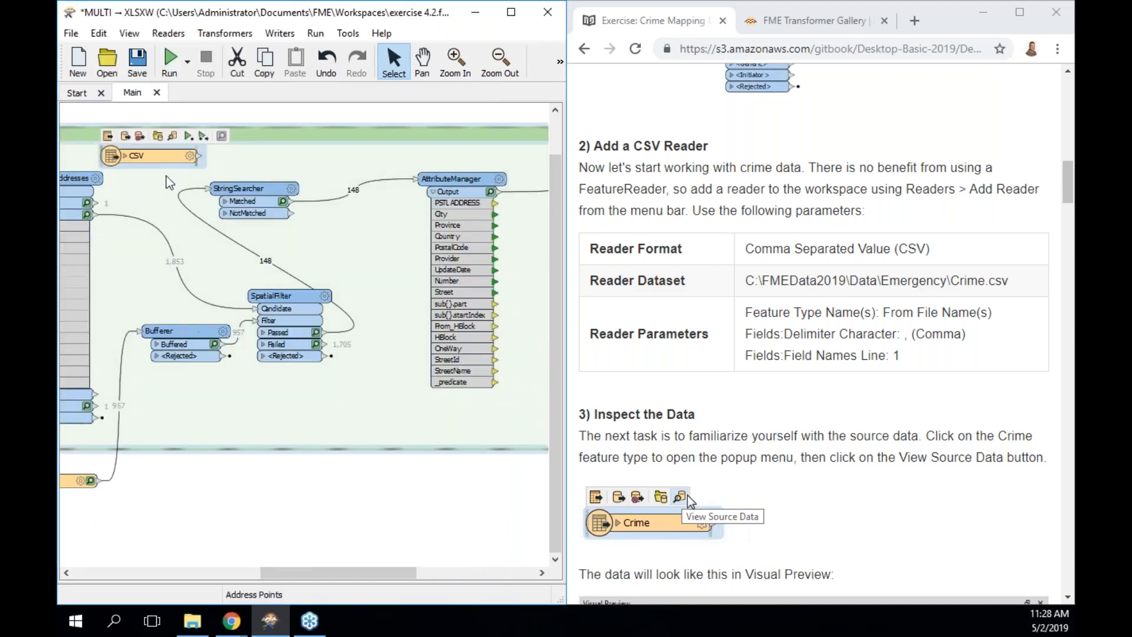
{"action": "left_click_drag", "start_coordinate": [162, 157], "coordinate": [376, 516]}
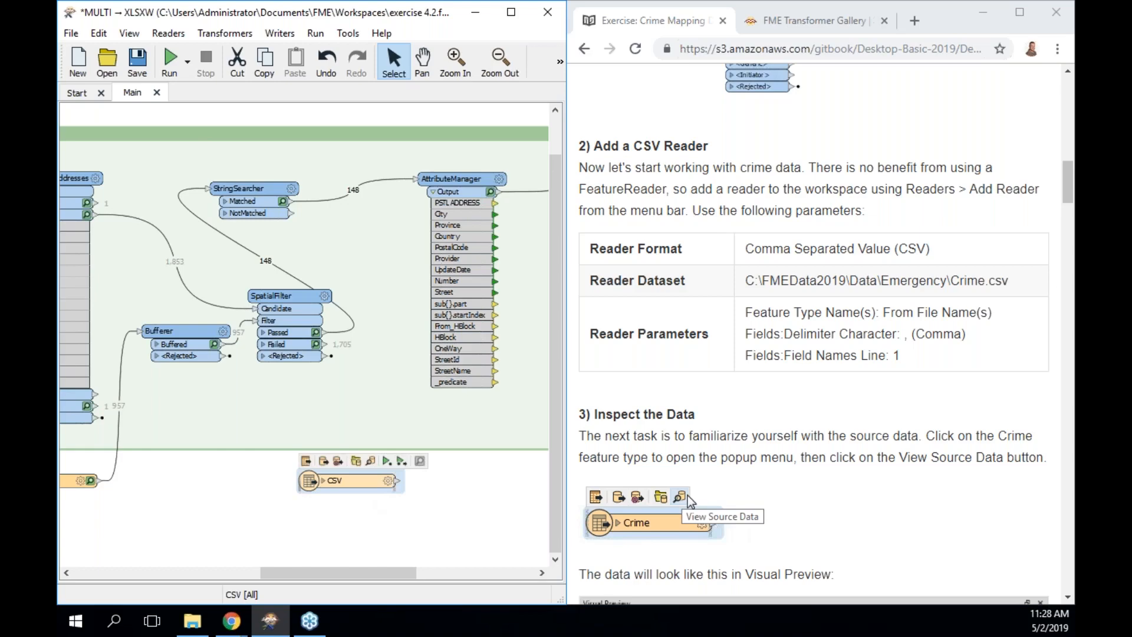
{"action": "key", "text": "ctrl+k"}
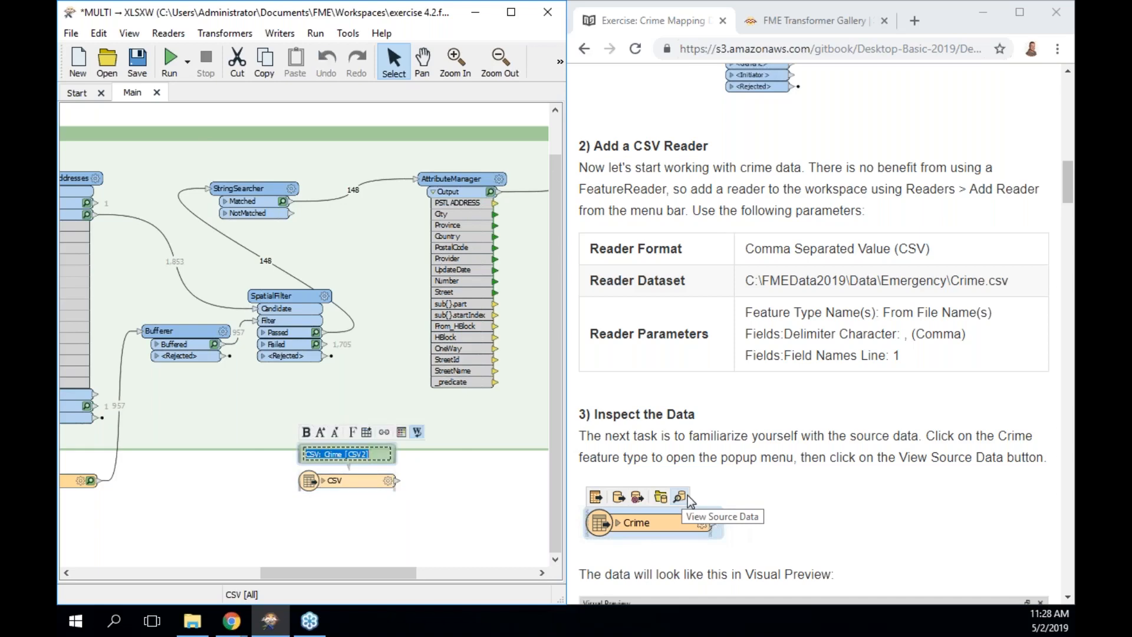
{"action": "left_click", "coordinate": [345, 506]}
{"action": "mouse_move", "coordinate": [342, 445]}
{"action": "left_mouse_down"}
{"action": "mouse_move", "coordinate": [327, 432]}
{"action": "mouse_move", "coordinate": [318, 464]}
{"action": "mouse_move", "coordinate": [306, 464]}
{"action": "left_mouse_up"}
Move the CSV feature type into the bookmark by AttributeManager and shift PostalAddress right.
{"action": "left_click", "coordinate": [339, 480]}
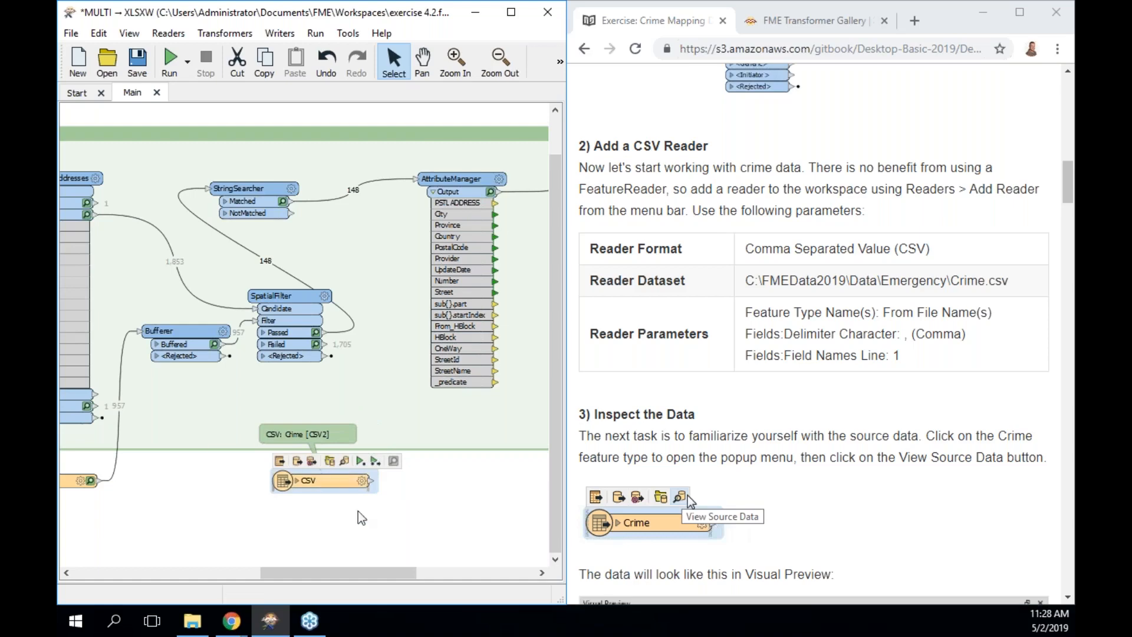
{"action": "left_click_drag", "start_coordinate": [333, 480], "coordinate": [418, 480]}
{"action": "left_click_drag", "start_coordinate": [359, 573], "coordinate": [438, 576]}
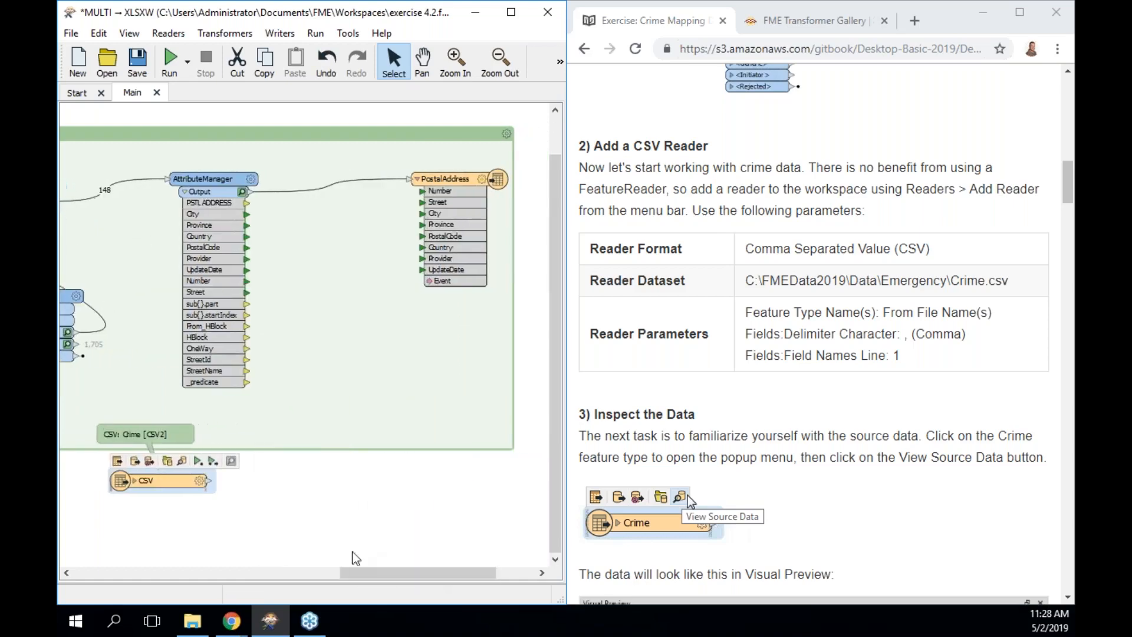
{"action": "left_click_drag", "start_coordinate": [178, 482], "coordinate": [349, 369]}
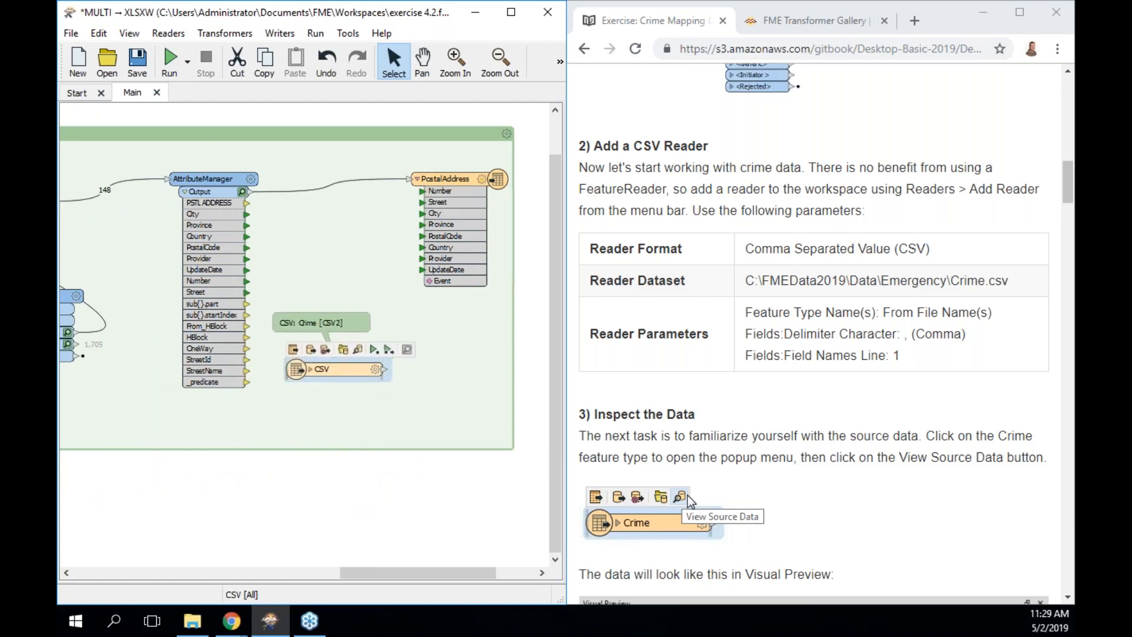
{"action": "left_click_drag", "start_coordinate": [486, 178], "coordinate": [560, 179]}
Insert a StringReplacer on the AttributeManager–PostalAddress connection via Quick Add 'stringrep'.
{"action": "scroll", "coordinate": [665, 433], "scroll_direction": "down", "scroll_amount": 1}
{"action": "scroll", "coordinate": [665, 433], "scroll_direction": "down", "scroll_amount": 7}
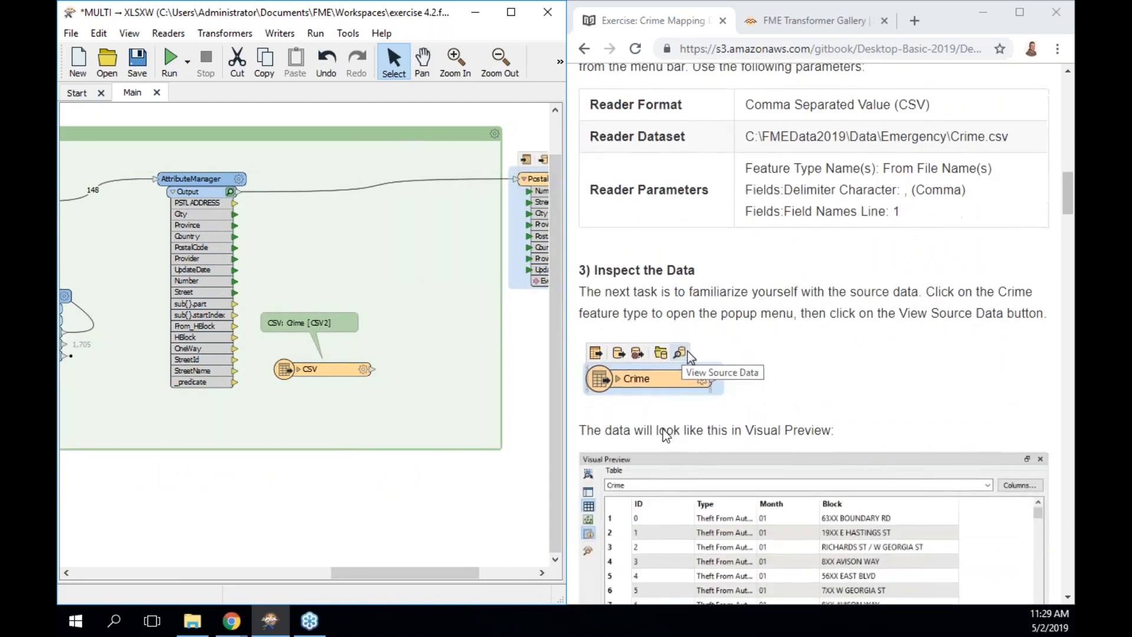
{"action": "scroll", "coordinate": [665, 434], "scroll_direction": "down", "scroll_amount": 12}
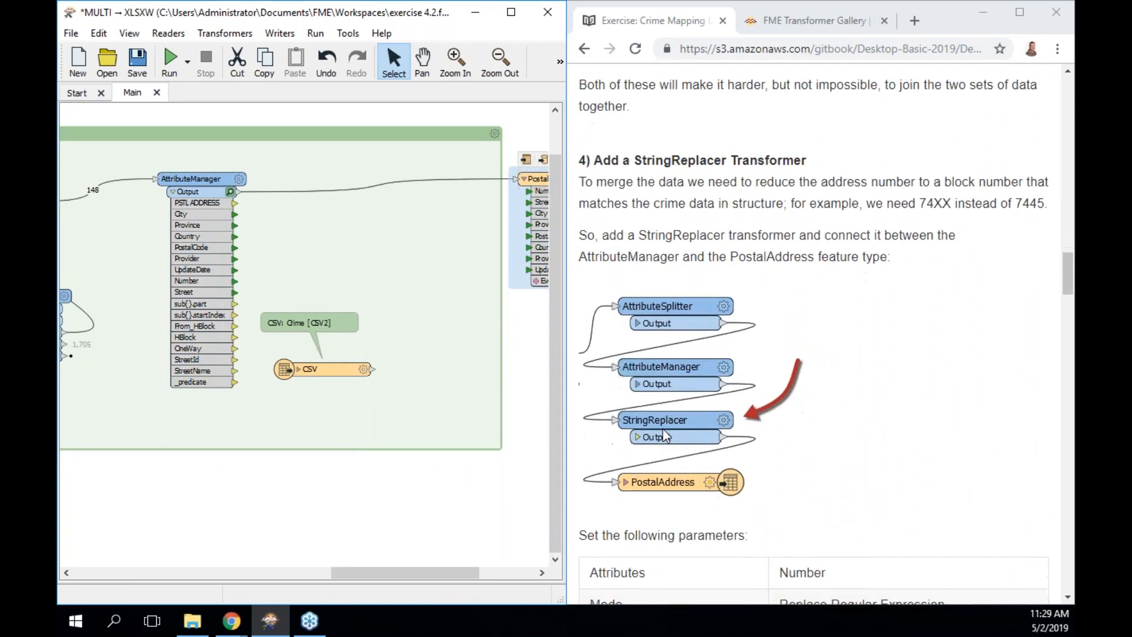
{"action": "scroll", "coordinate": [663, 430], "scroll_direction": "down", "scroll_amount": 1}
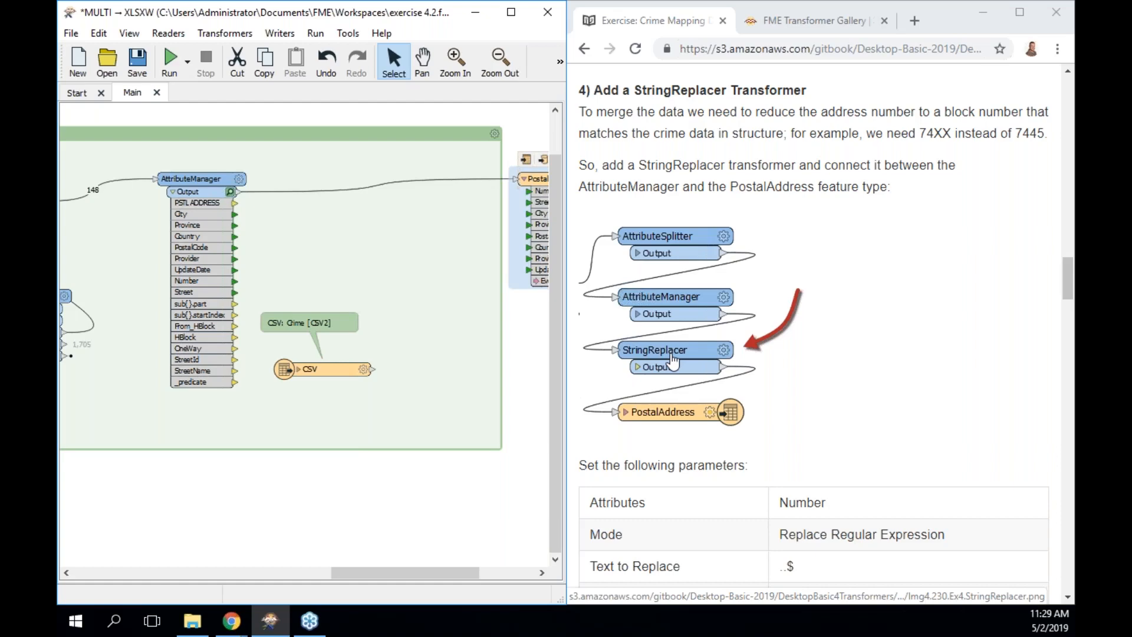
{"action": "scroll", "coordinate": [673, 360], "scroll_direction": "down", "scroll_amount": 3}
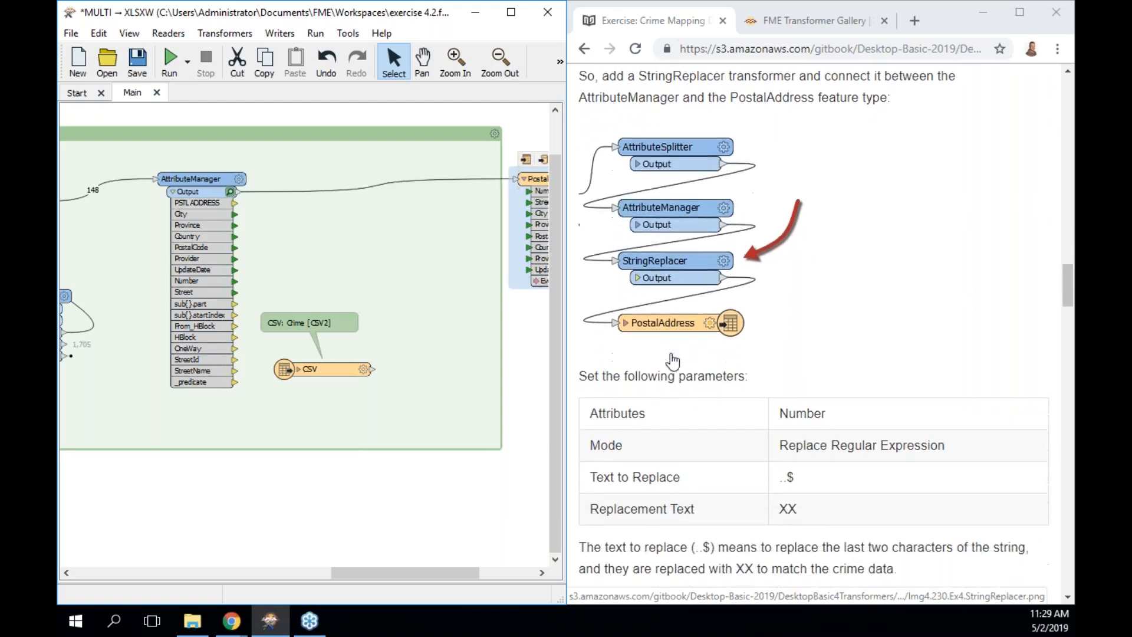
{"action": "scroll", "coordinate": [673, 360], "scroll_direction": "up", "scroll_amount": 2}
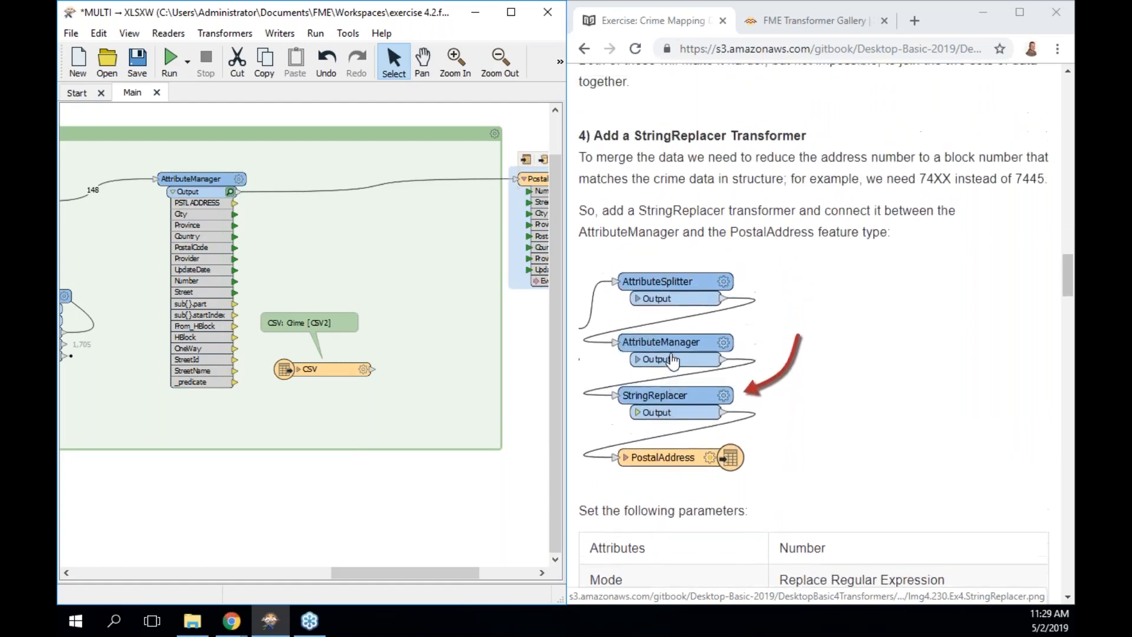
{"action": "scroll", "coordinate": [673, 361], "scroll_direction": "up", "scroll_amount": 1}
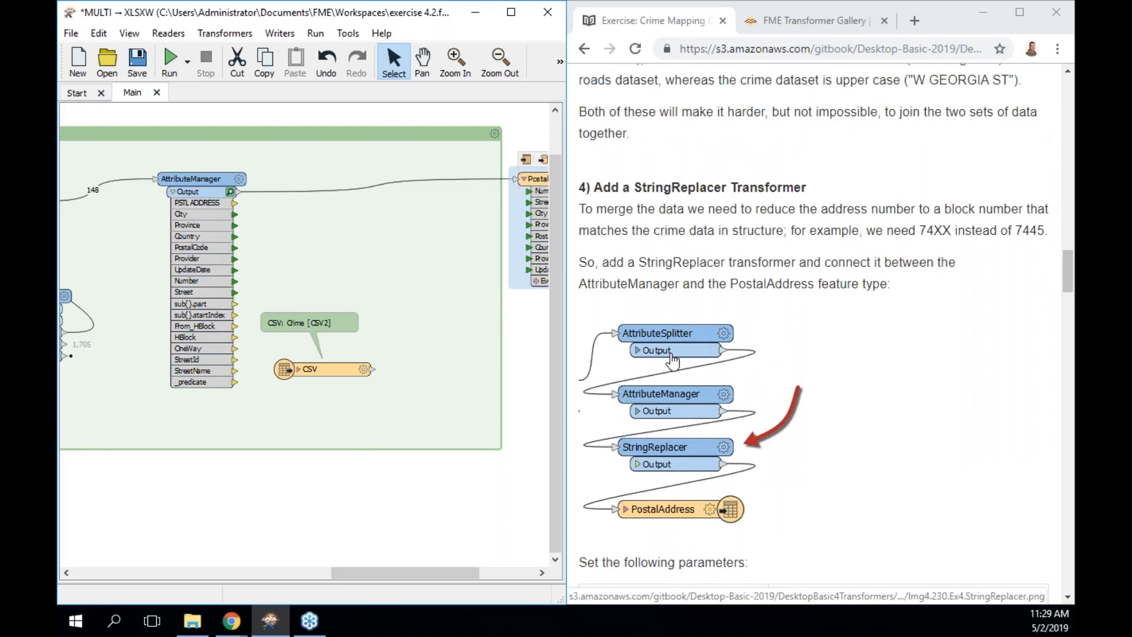
{"action": "scroll", "coordinate": [673, 360], "scroll_direction": "up", "scroll_amount": 5}
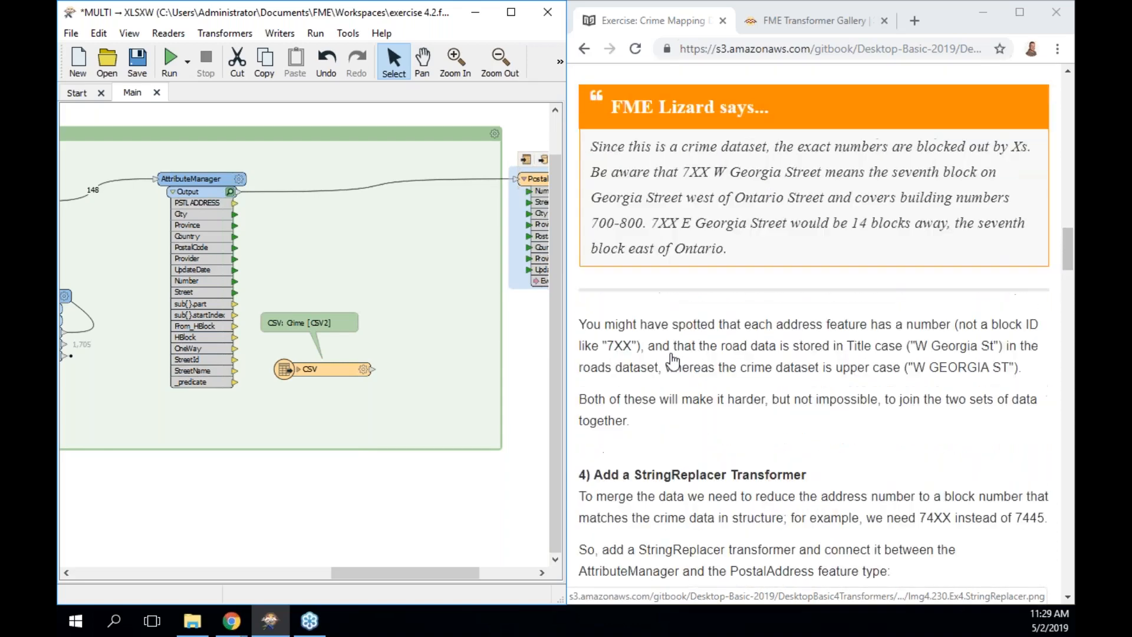
{"action": "scroll", "coordinate": [673, 360], "scroll_direction": "up", "scroll_amount": 6}
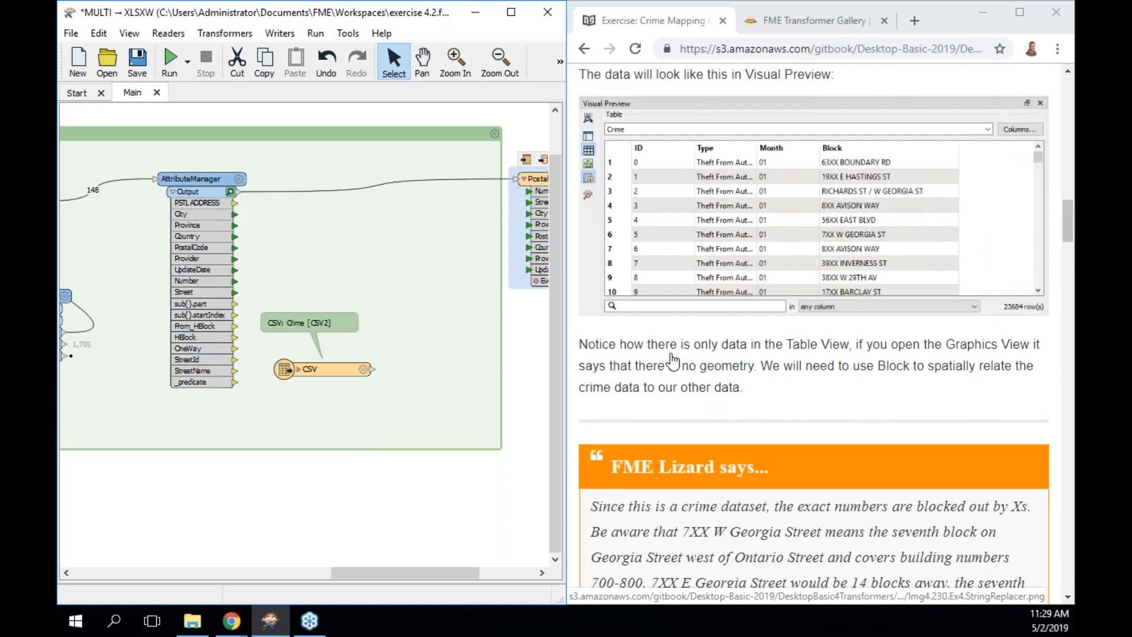
{"action": "scroll", "coordinate": [673, 360], "scroll_direction": "down", "scroll_amount": 13}
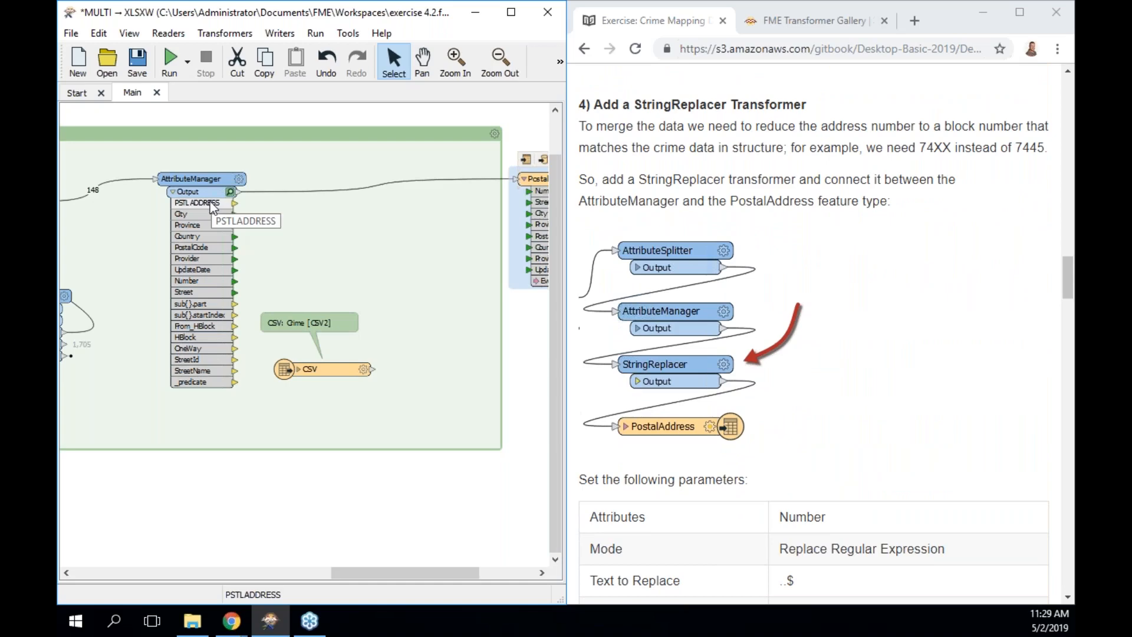
{"action": "left_click", "coordinate": [331, 189]}
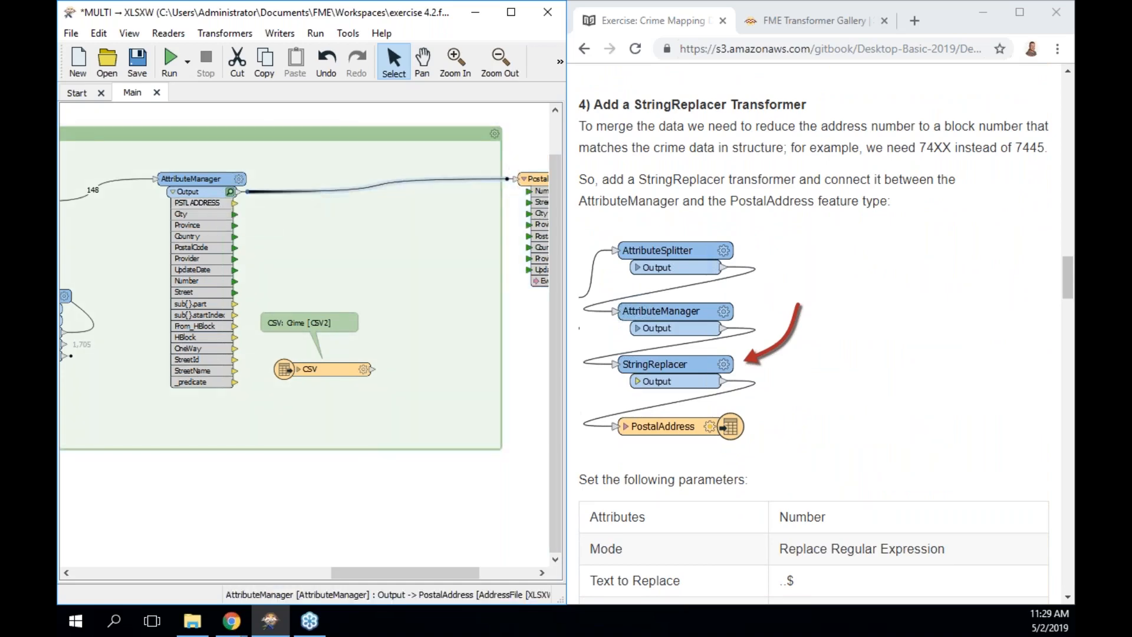
{"action": "type", "text": "stringrep"}
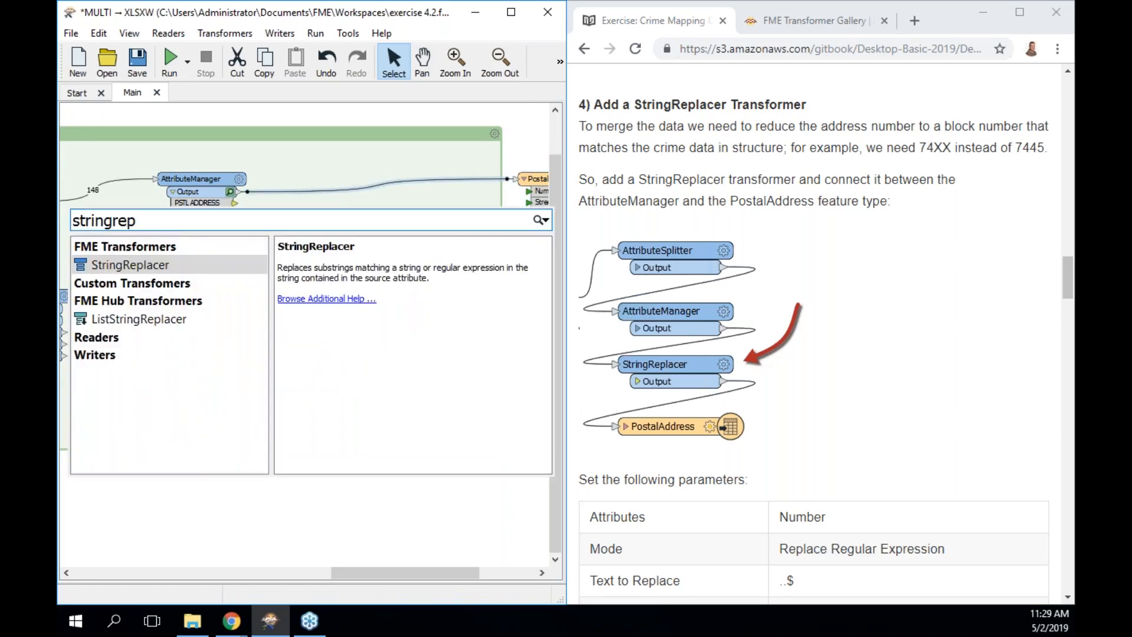
{"action": "key", "text": "Return"}
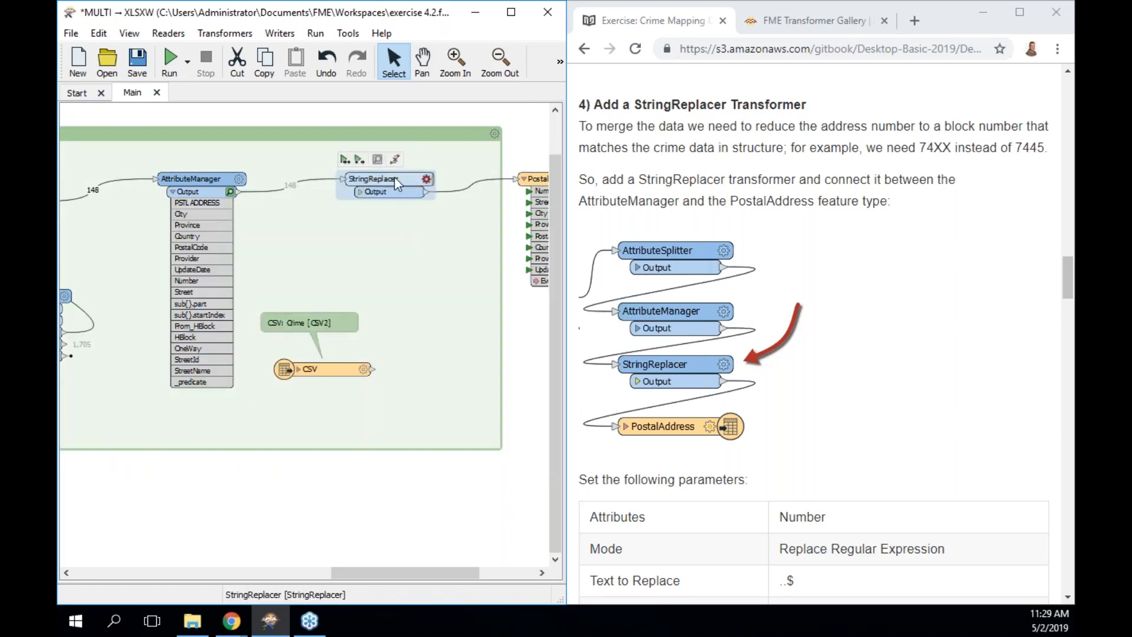
Set StringReplacer to Replace Regular Expression on Number, turning ..$ into XX.
{"action": "scroll", "coordinate": [690, 295], "scroll_direction": "down", "scroll_amount": 1}
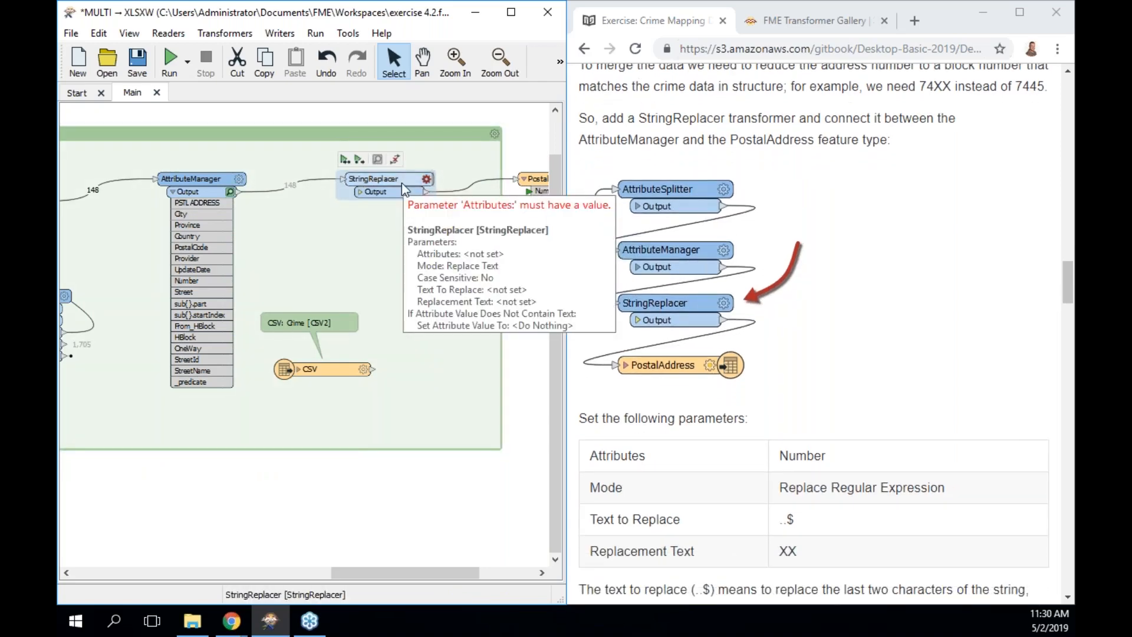
{"action": "double_click", "coordinate": [401, 183]}
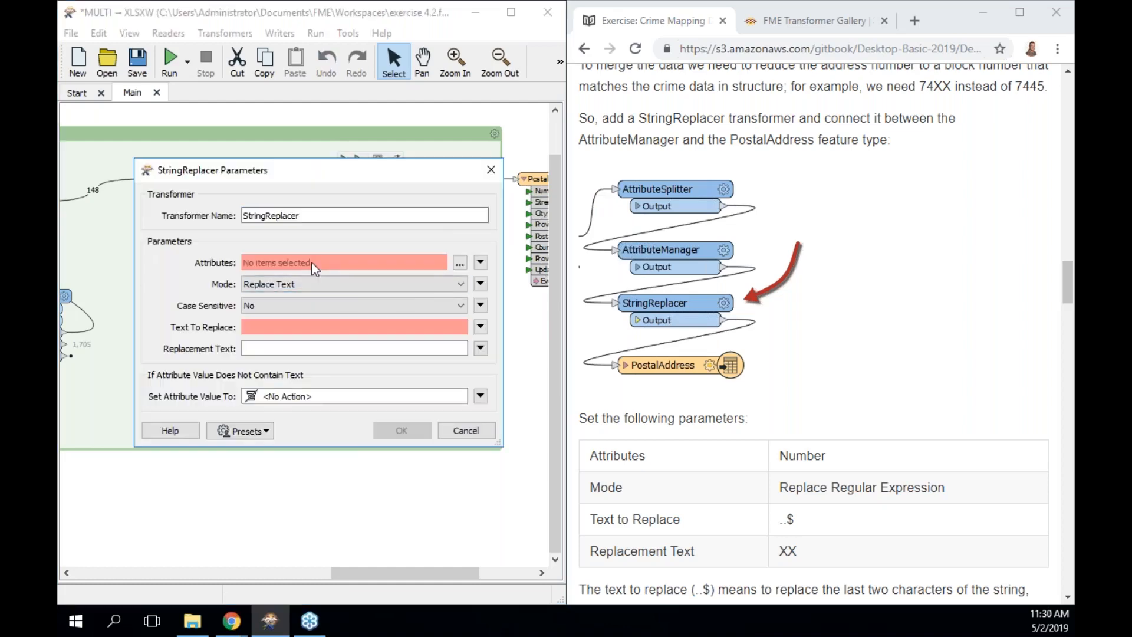
{"action": "left_click", "coordinate": [459, 262]}
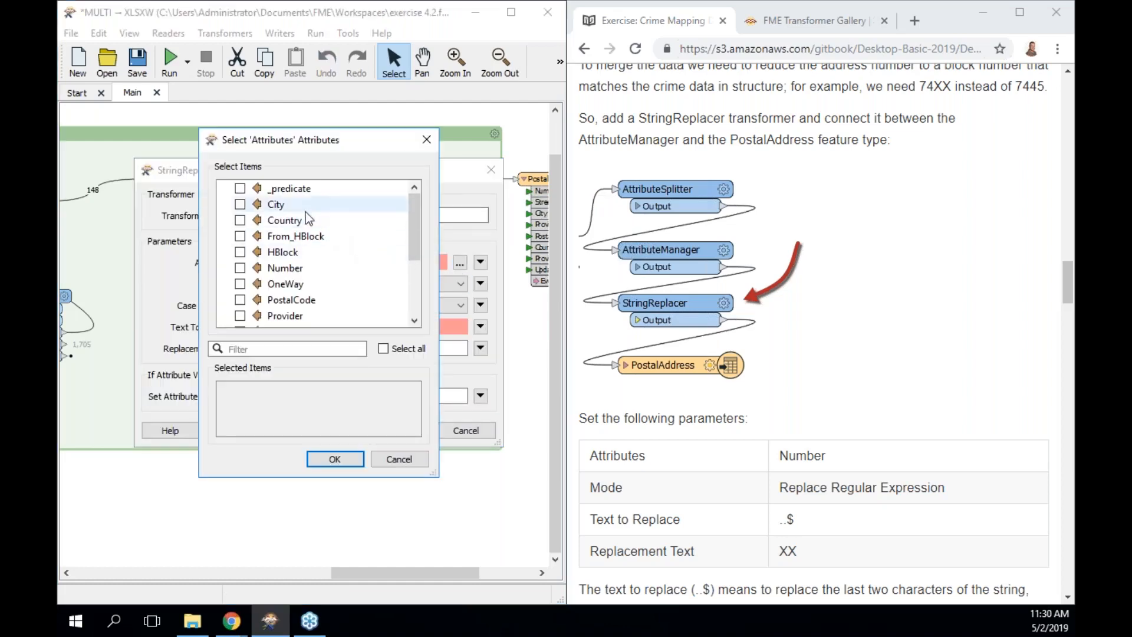
{"action": "left_click", "coordinate": [297, 268]}
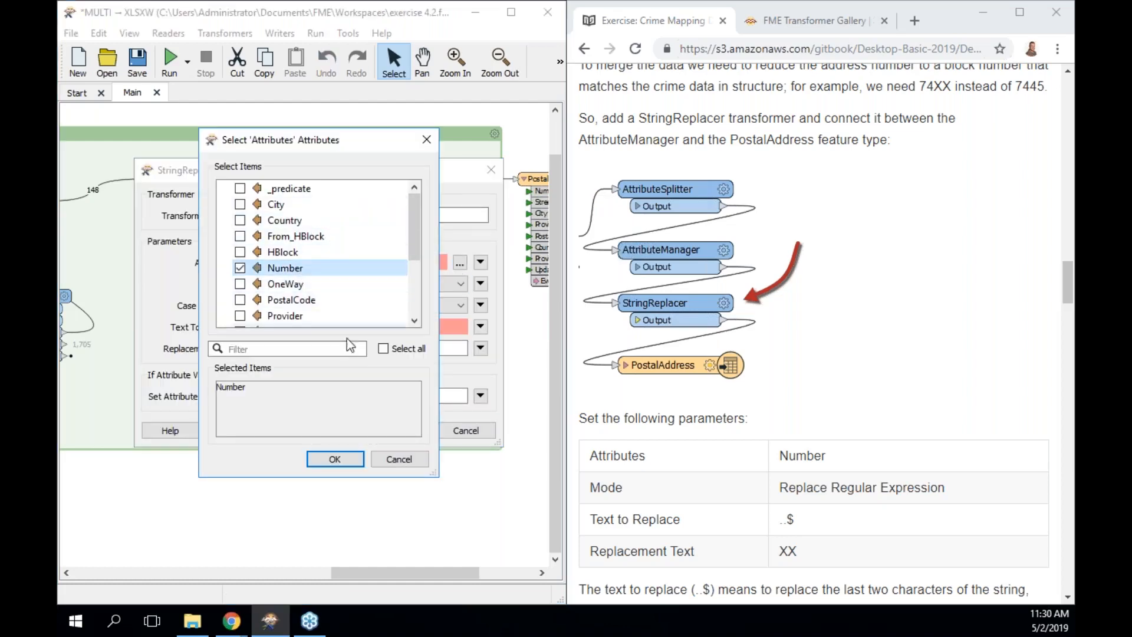
{"action": "left_click", "coordinate": [341, 458]}
{"action": "left_click", "coordinate": [295, 284]}
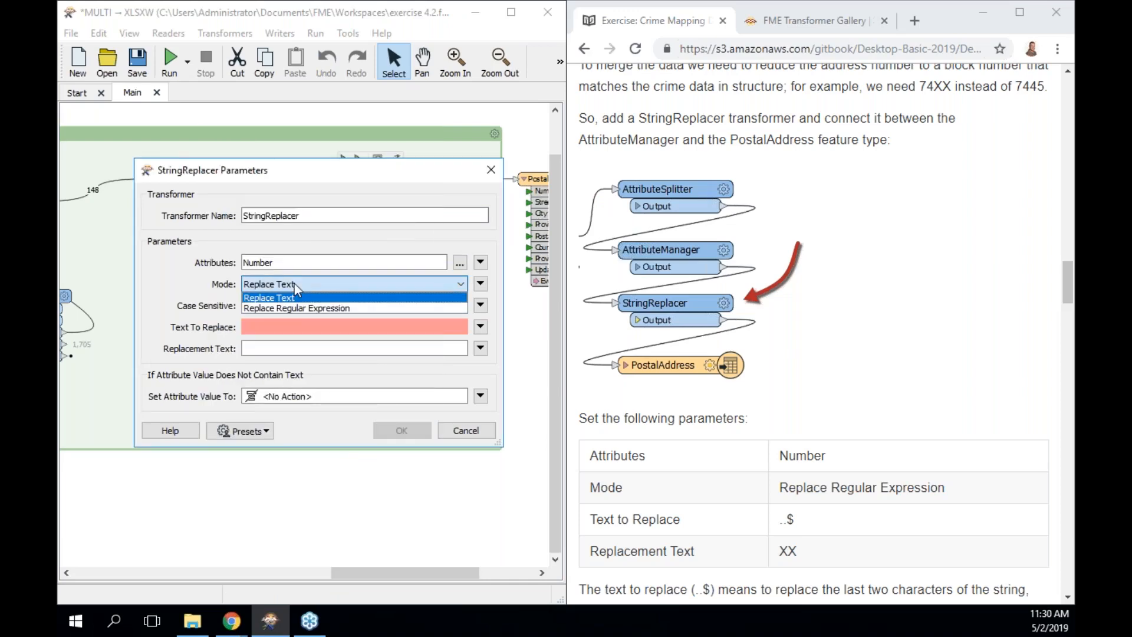
{"action": "left_click", "coordinate": [301, 308]}
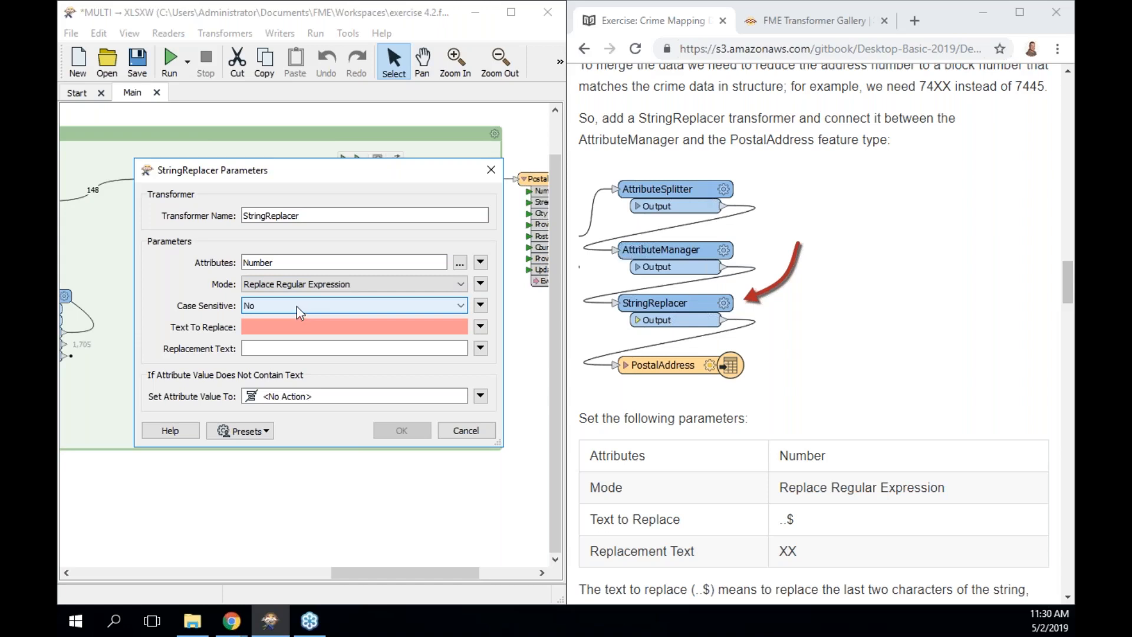
{"action": "left_click", "coordinate": [288, 323]}
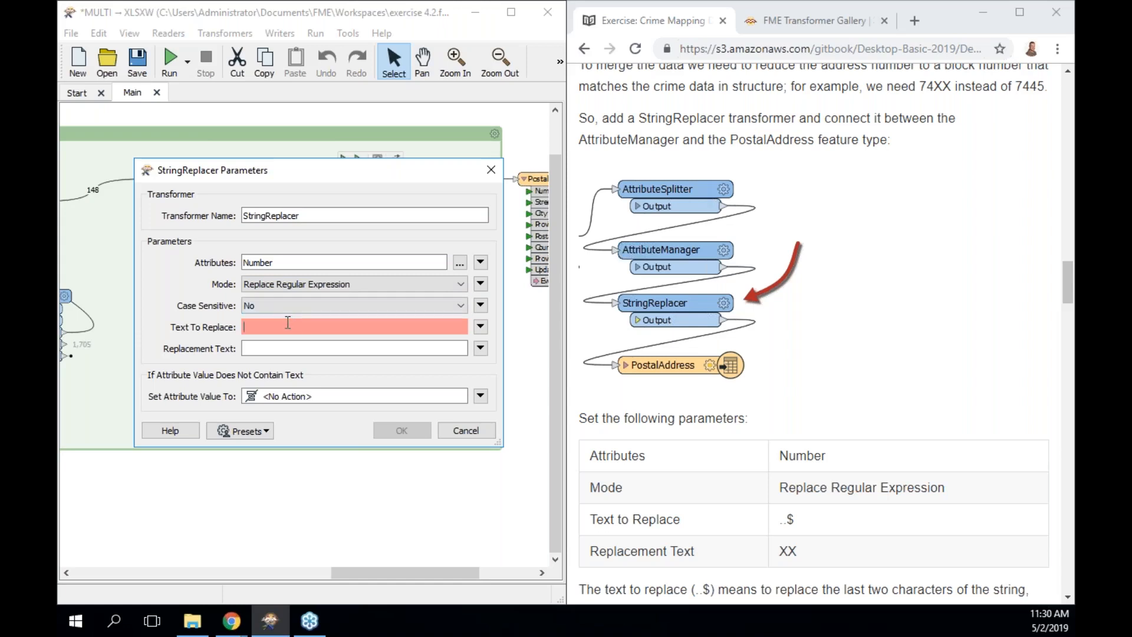
{"action": "type", "text": "."}
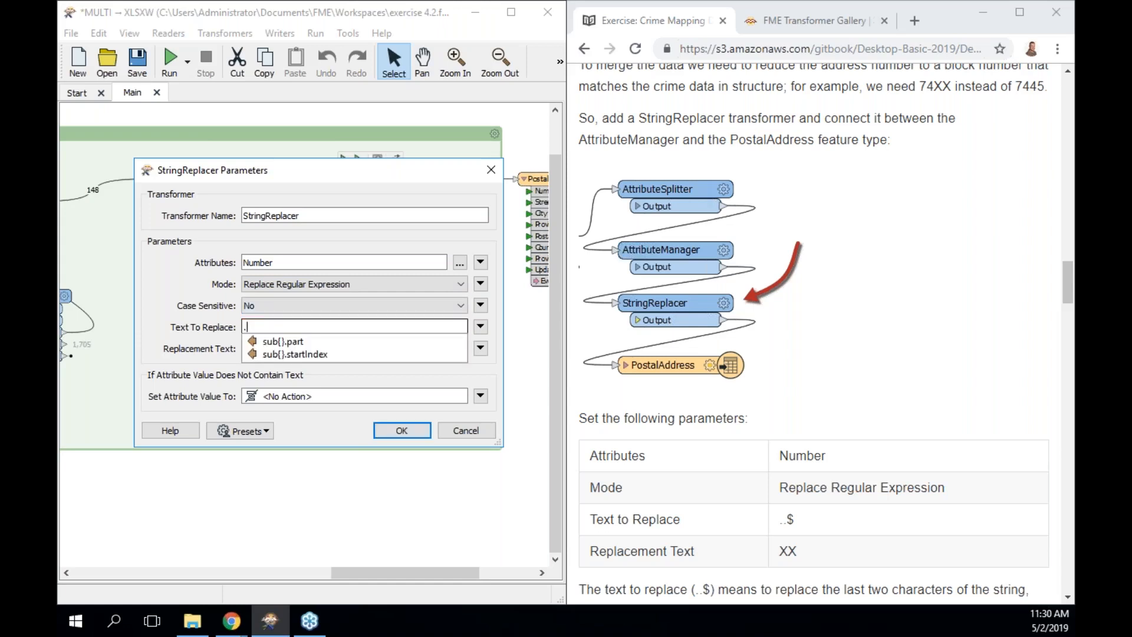
{"action": "type", "text": ".$"}
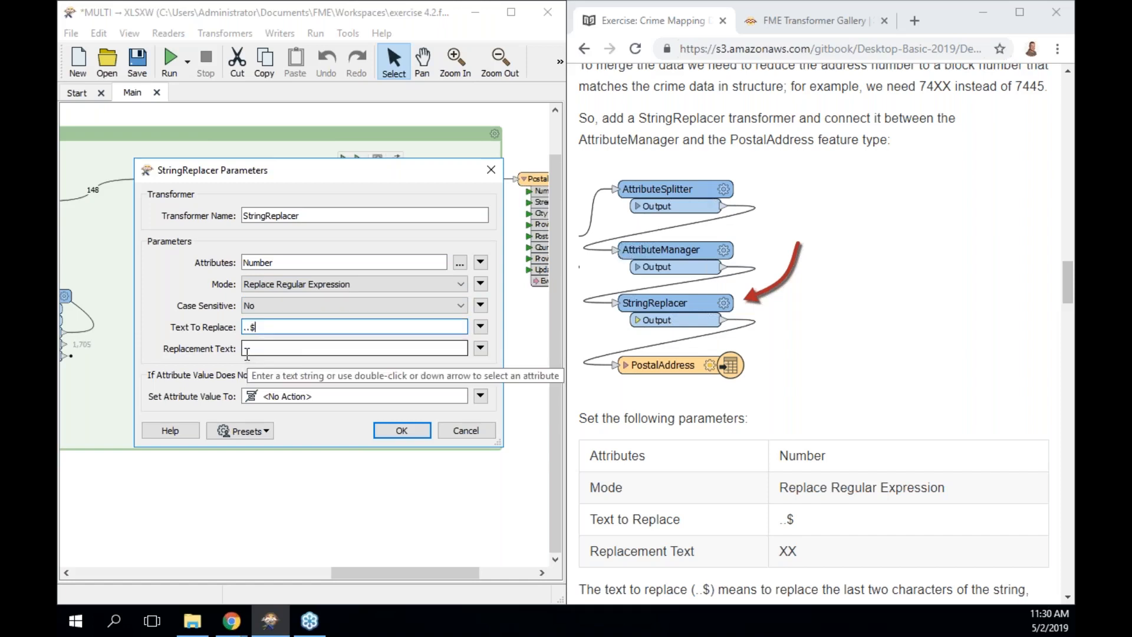
{"action": "left_click", "coordinate": [247, 351]}
{"action": "type", "text": "XX"}
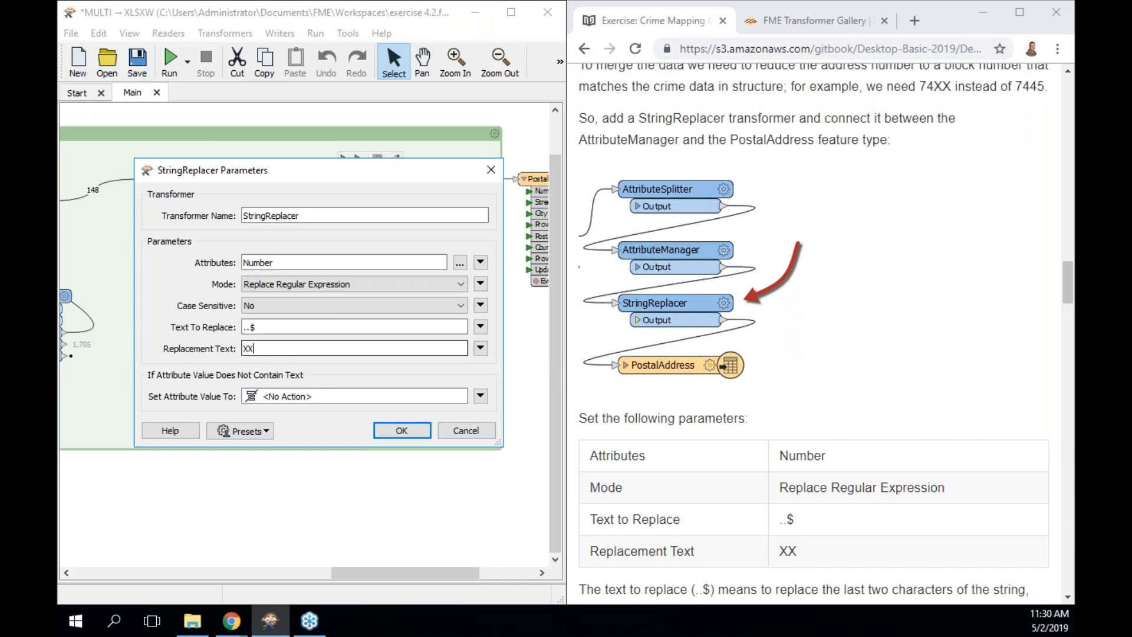
{"action": "left_click", "coordinate": [401, 430]}
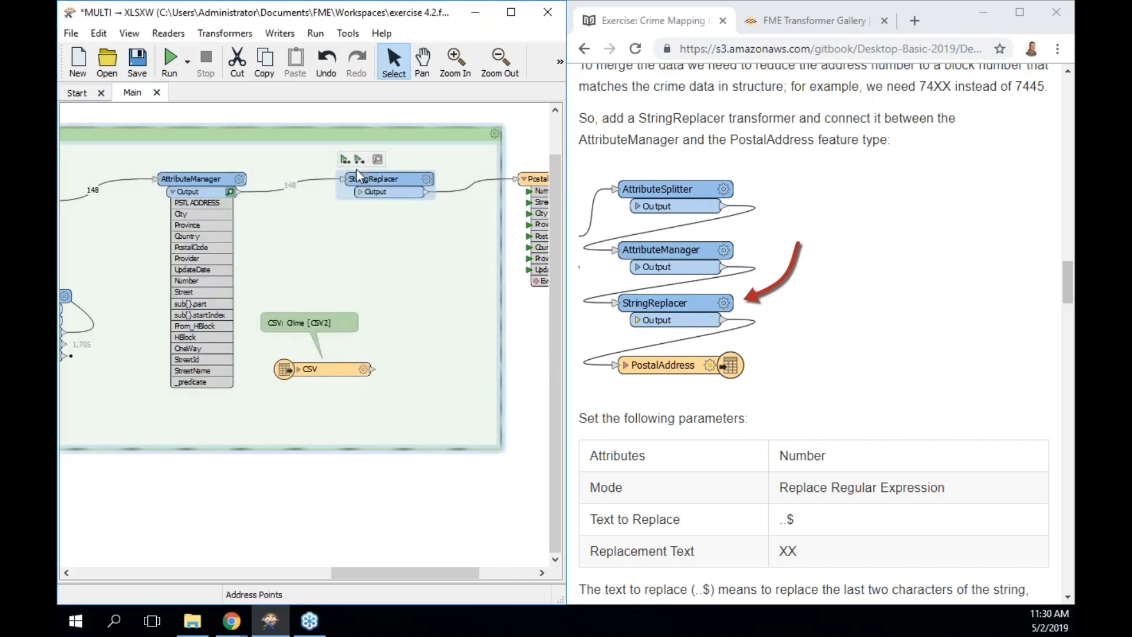
Run to StringReplacer and view its output table, where Number values end in XX (e.g. 36XX).
{"action": "left_click", "coordinate": [346, 160]}
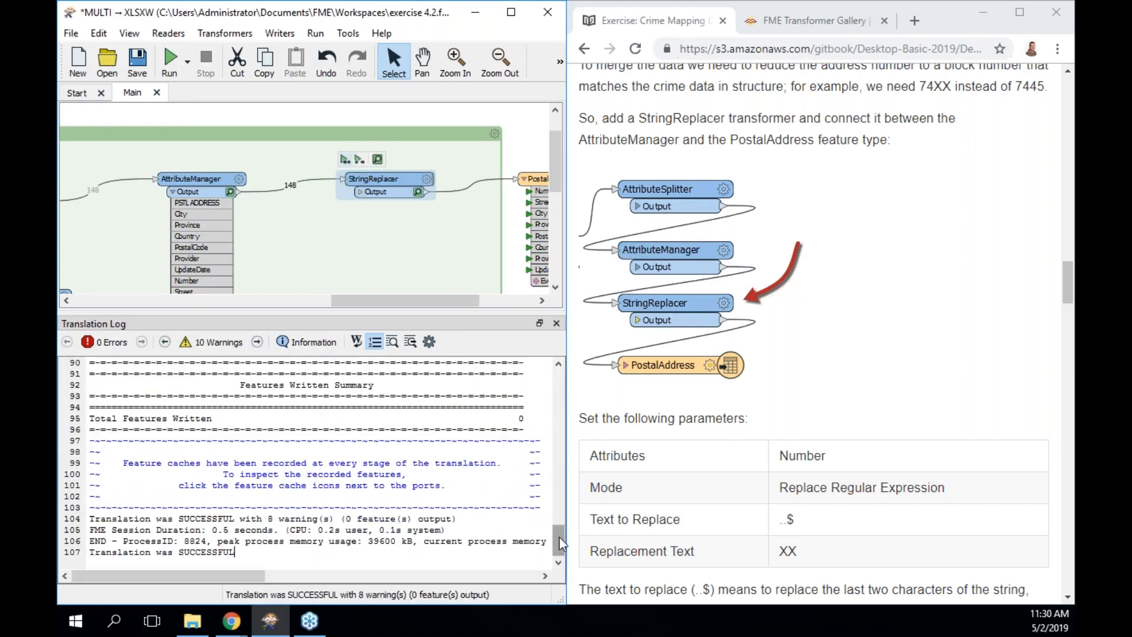
{"action": "left_click_drag", "start_coordinate": [560, 540], "coordinate": [559, 373]}
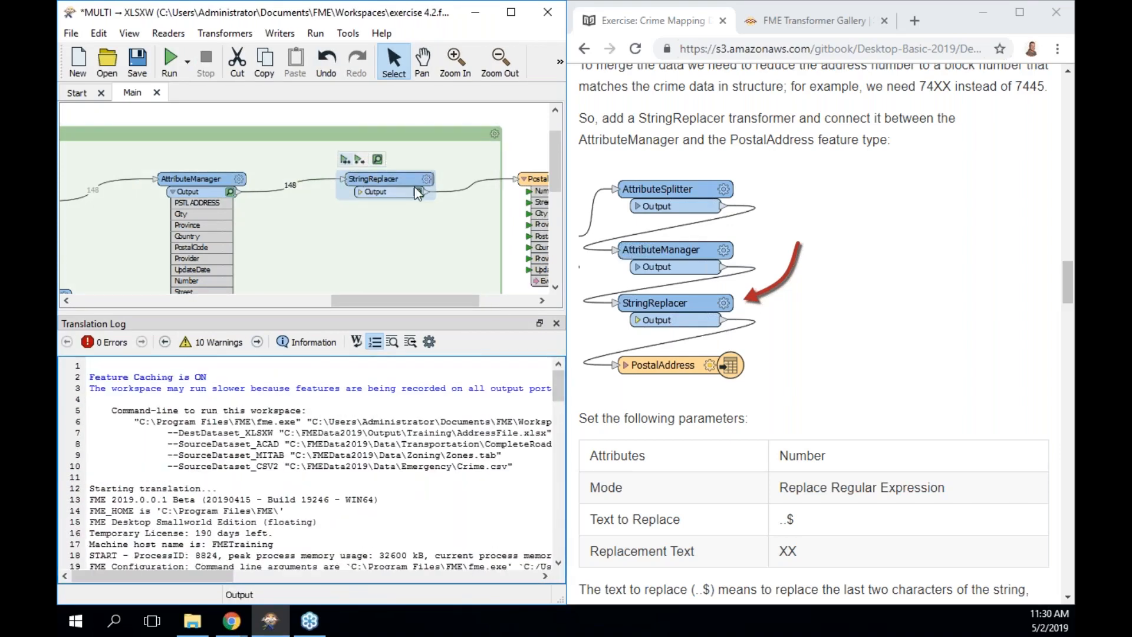
{"action": "left_click", "coordinate": [378, 159]}
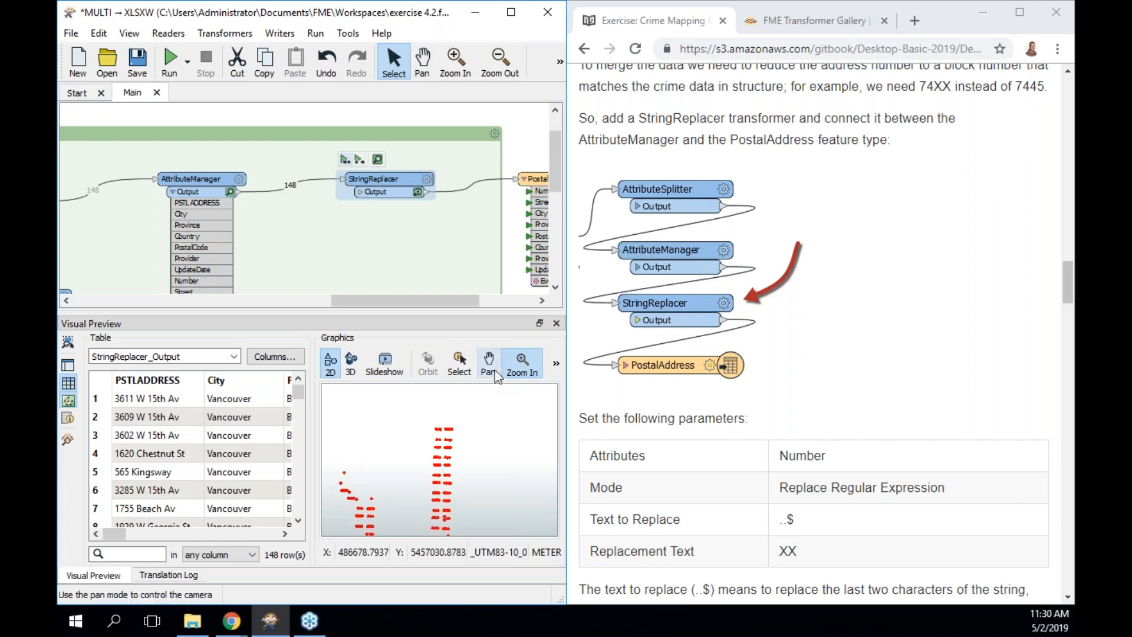
{"action": "left_click", "coordinate": [68, 400]}
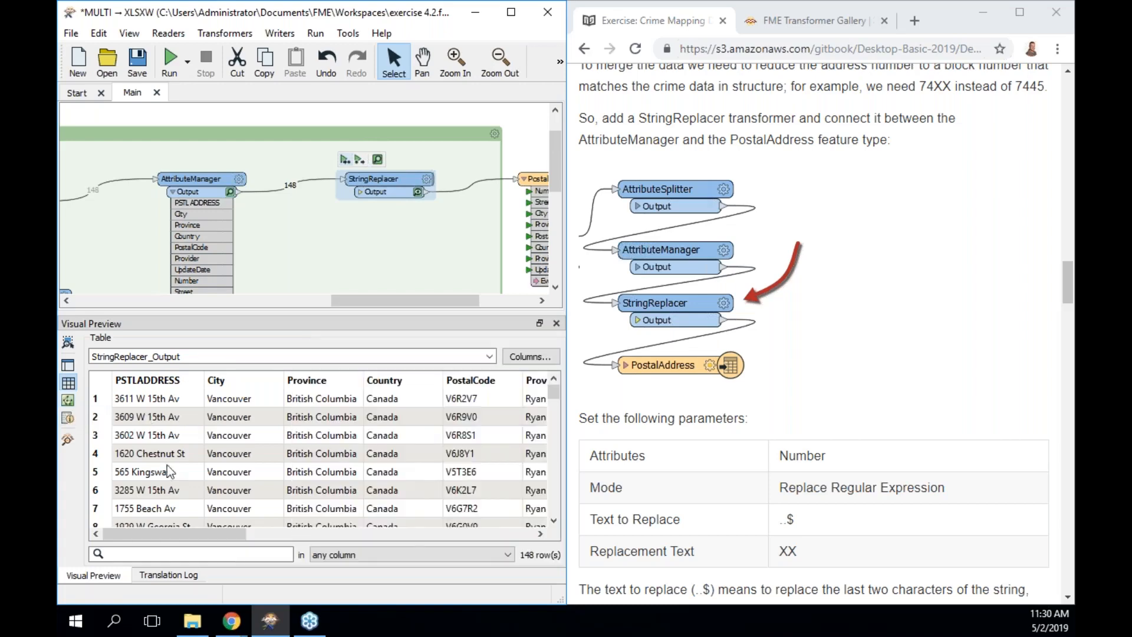
{"action": "left_click_drag", "start_coordinate": [228, 534], "coordinate": [515, 520]}
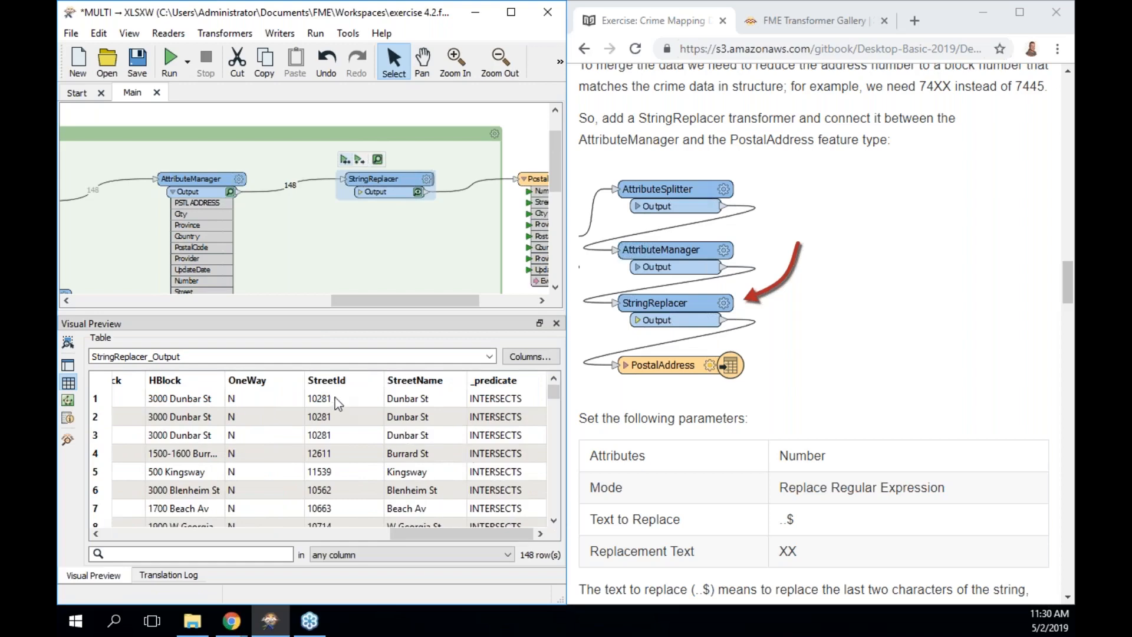
{"action": "left_click_drag", "start_coordinate": [461, 534], "coordinate": [347, 538]}
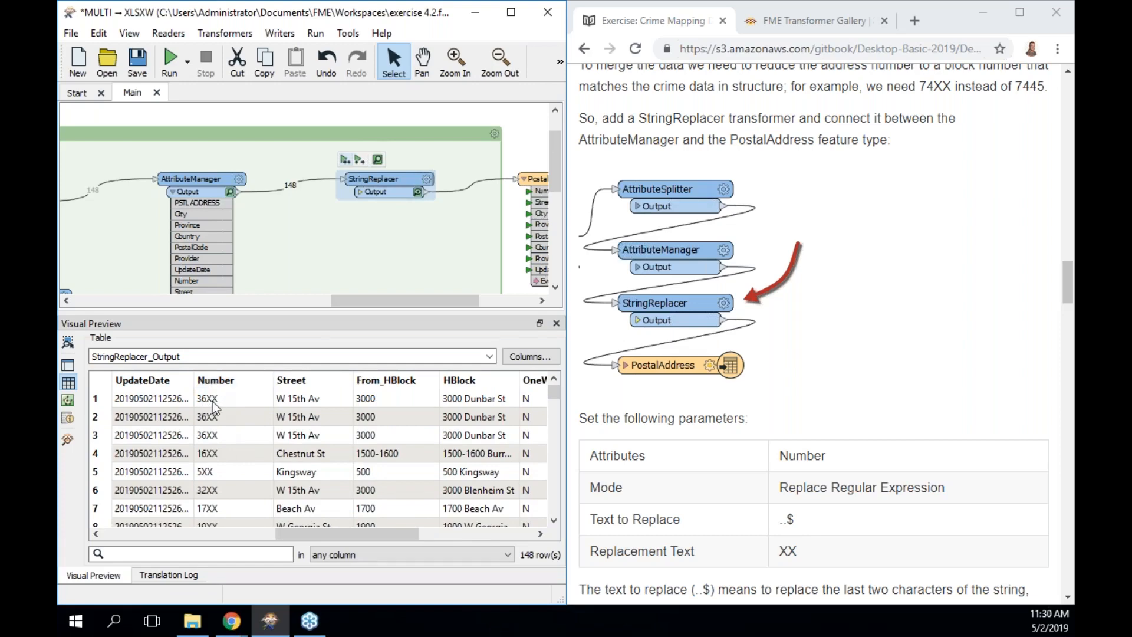
{"action": "scroll", "coordinate": [714, 409], "scroll_direction": "down", "scroll_amount": 4}
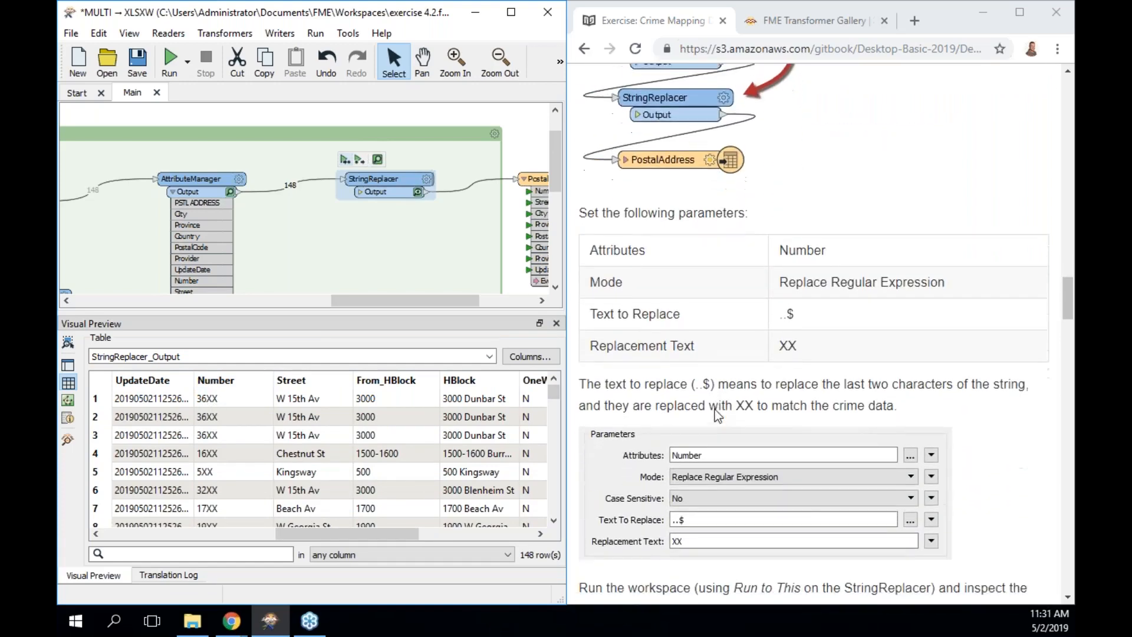
{"action": "scroll", "coordinate": [715, 409], "scroll_direction": "down", "scroll_amount": 2}
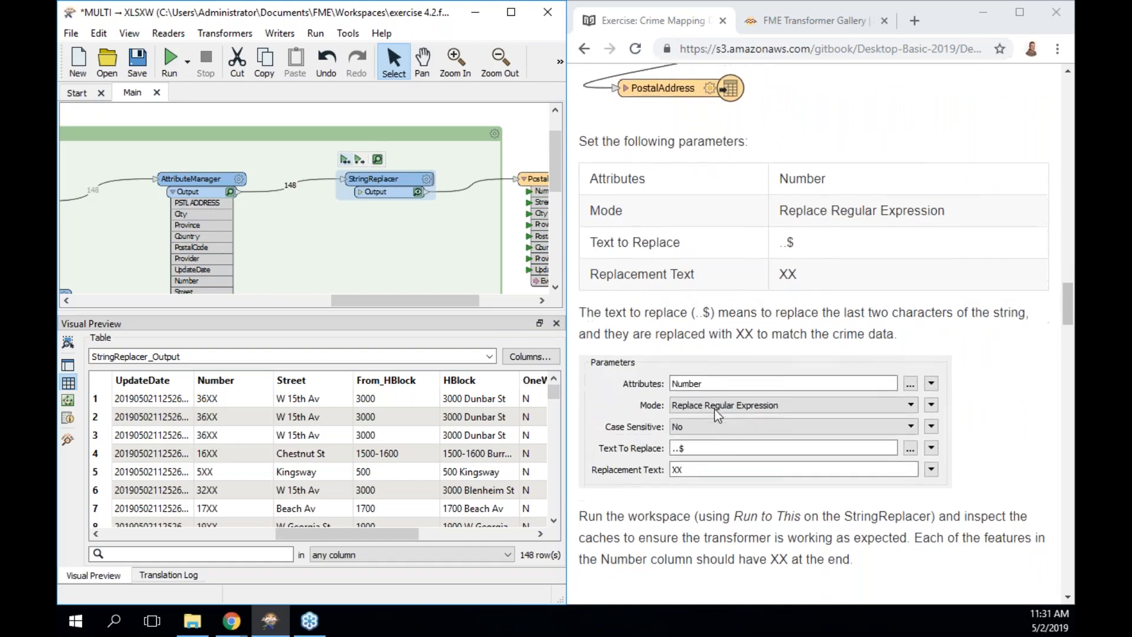
{"action": "scroll", "coordinate": [715, 410], "scroll_direction": "down", "scroll_amount": 5}
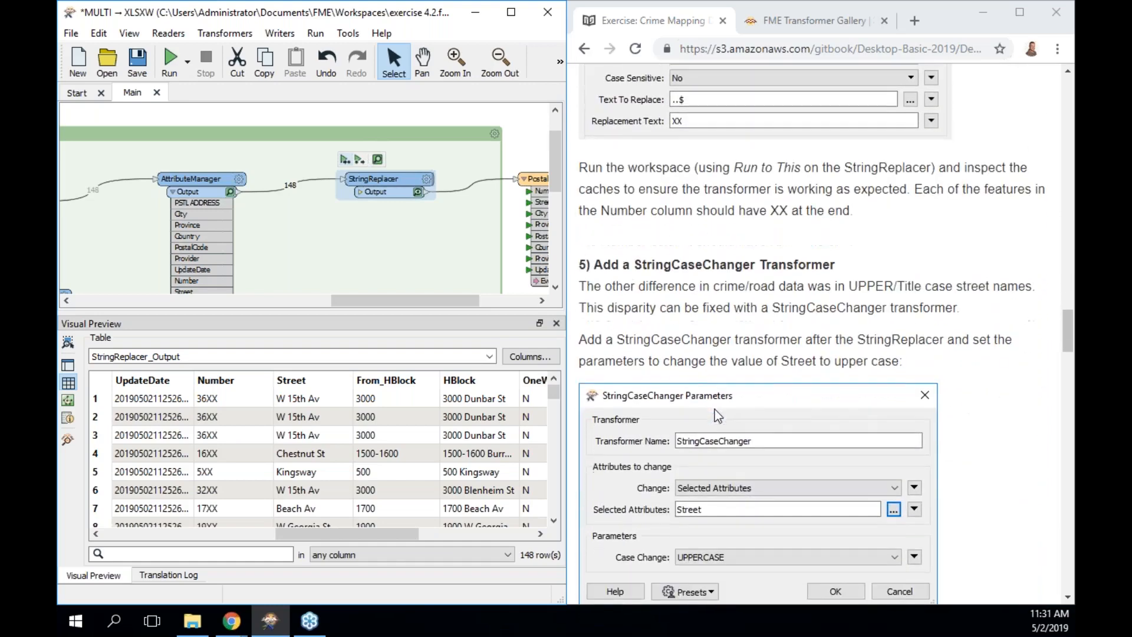
{"action": "scroll", "coordinate": [714, 409], "scroll_direction": "down", "scroll_amount": 2}
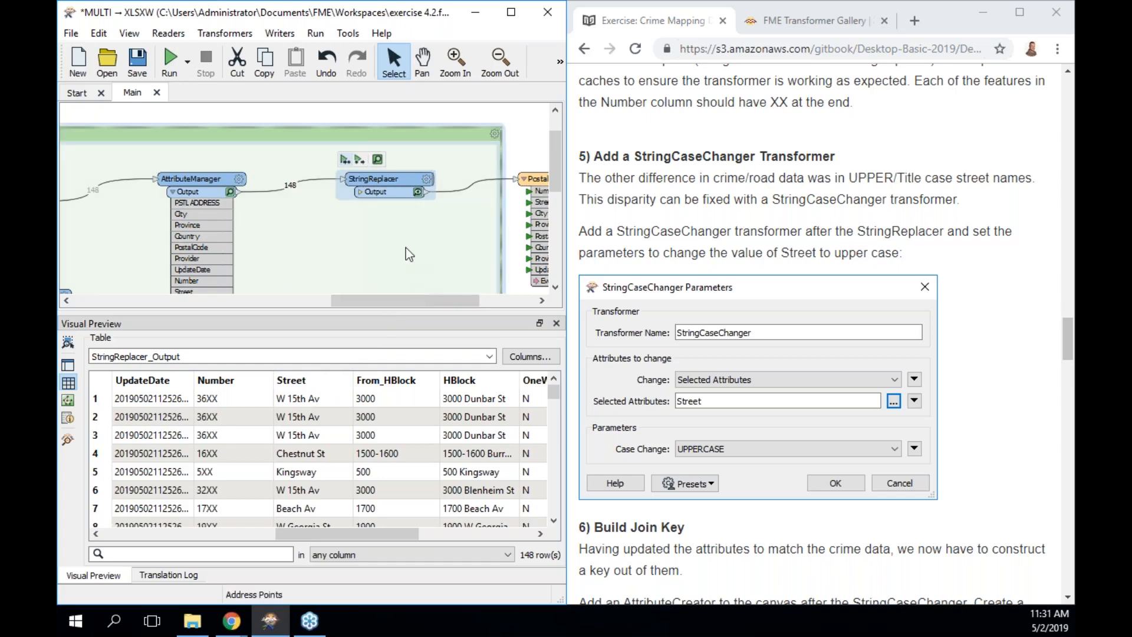
Add a StringCaseChanger via Quick Add 'scc' and place it right after StringReplacer.
{"action": "left_click_drag", "start_coordinate": [383, 189], "coordinate": [322, 198]}
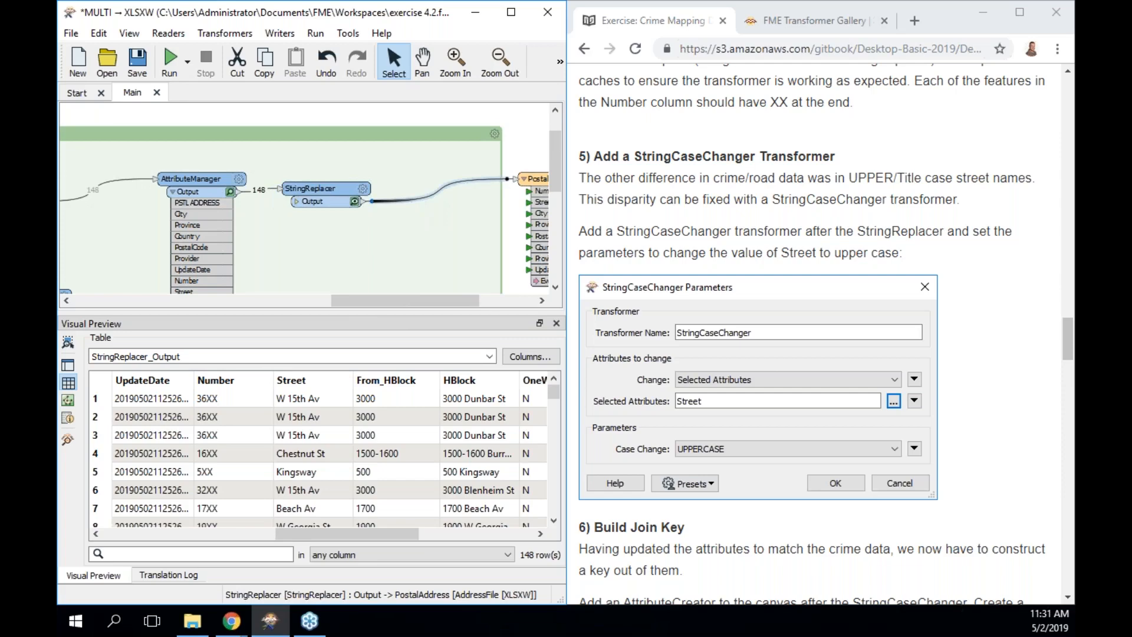
{"action": "type", "text": "scc"}
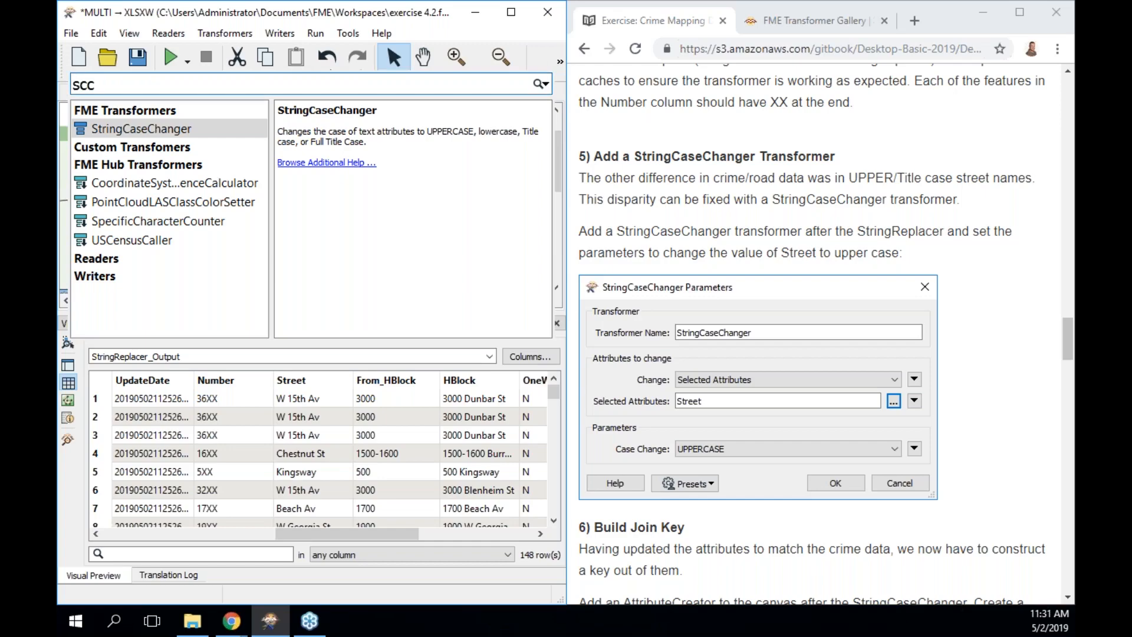
{"action": "scroll", "coordinate": [655, 186], "scroll_direction": "up", "scroll_amount": 10}
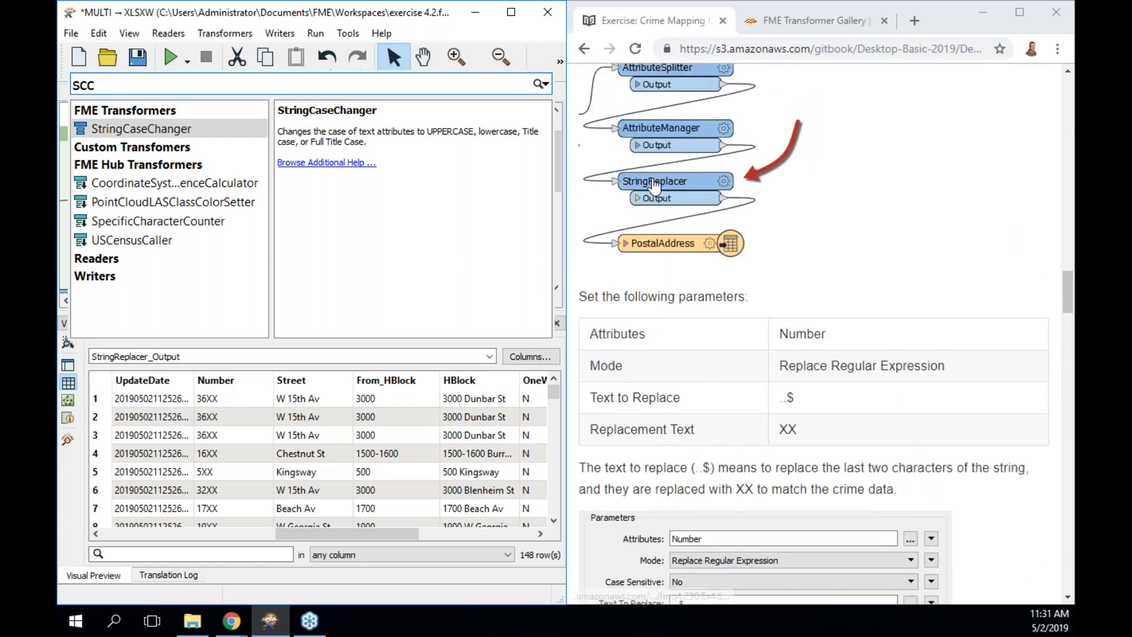
{"action": "scroll", "coordinate": [655, 186], "scroll_direction": "down", "scroll_amount": 7}
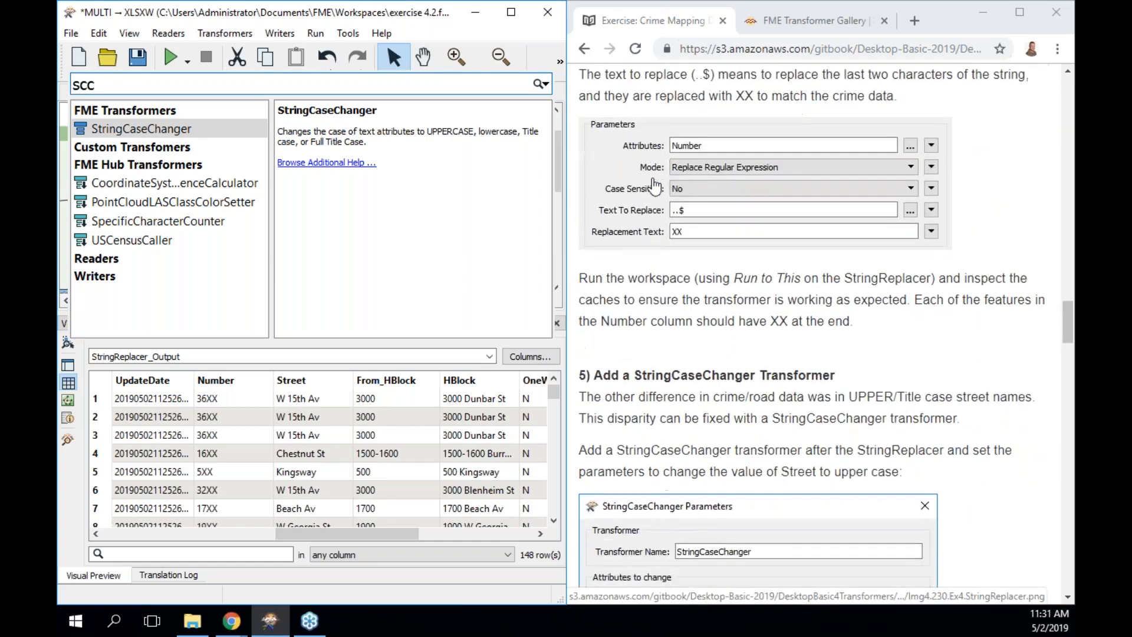
{"action": "scroll", "coordinate": [655, 185], "scroll_direction": "down", "scroll_amount": 3}
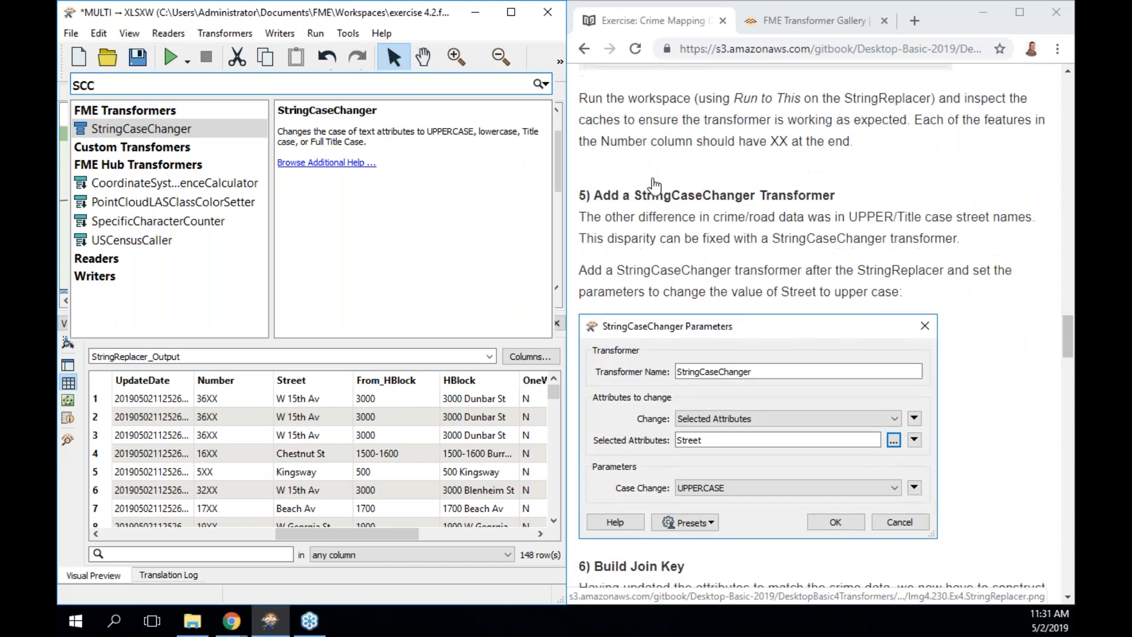
{"action": "double_click", "coordinate": [176, 131]}
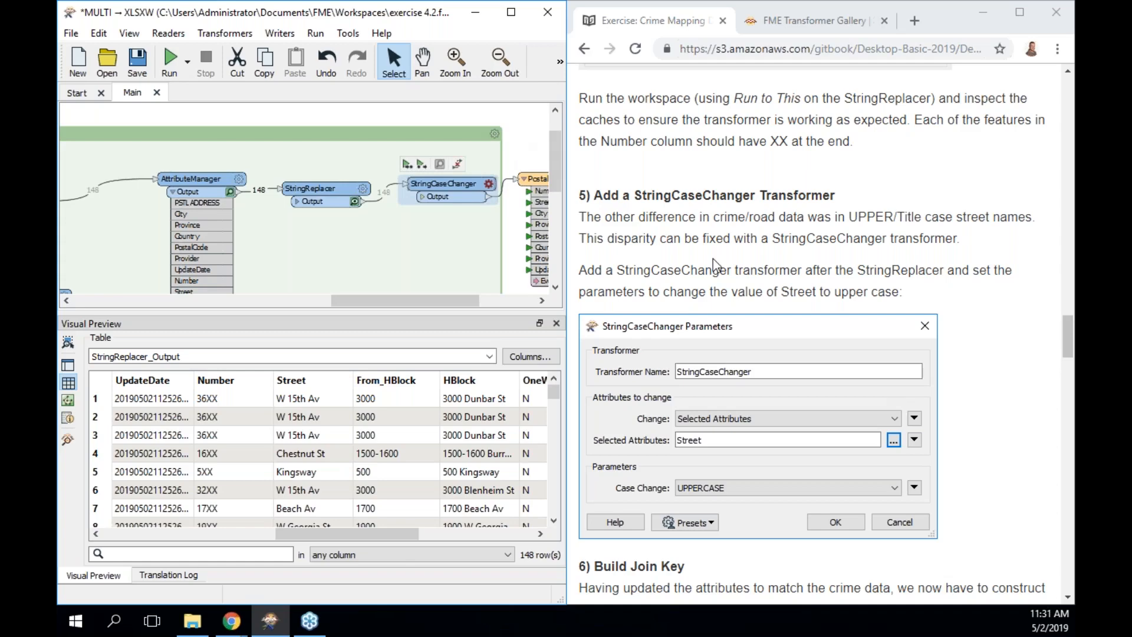
{"action": "left_click_drag", "start_coordinate": [335, 194], "coordinate": [322, 193]}
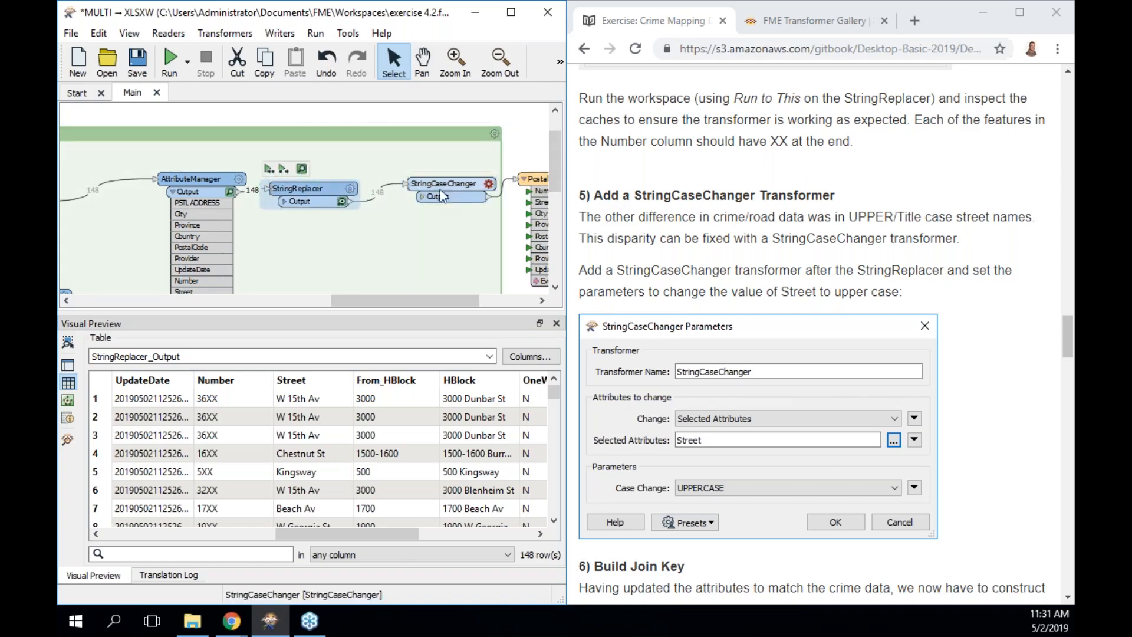
{"action": "left_click_drag", "start_coordinate": [444, 183], "coordinate": [412, 188]}
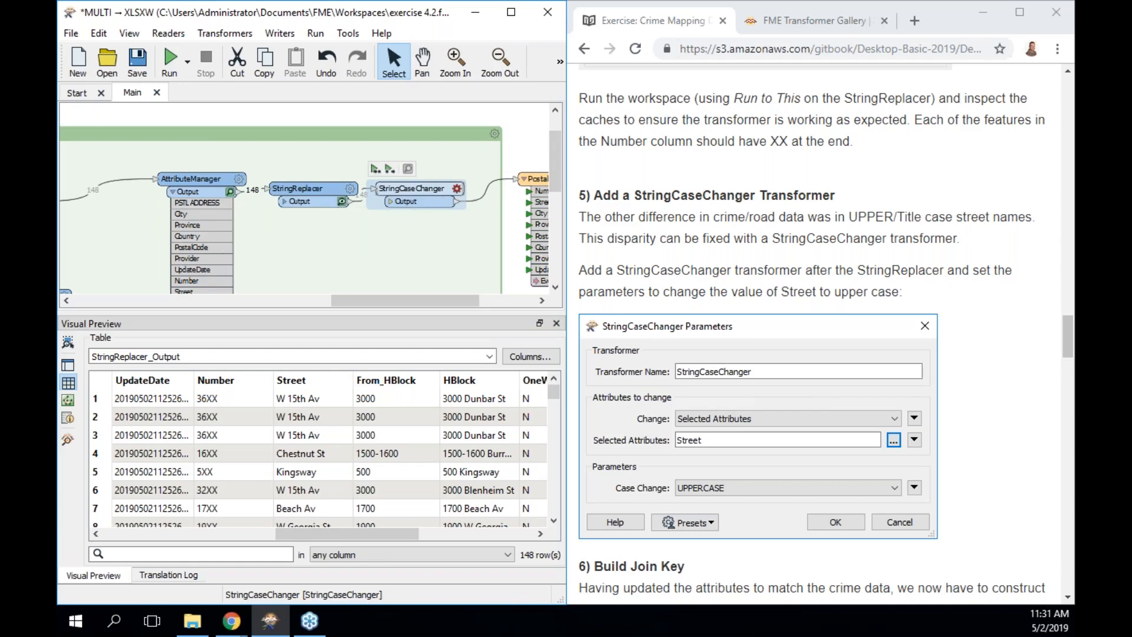
Configure StringCaseChanger to change only the Street attribute to UPPERCASE.
{"action": "double_click", "coordinate": [421, 188]}
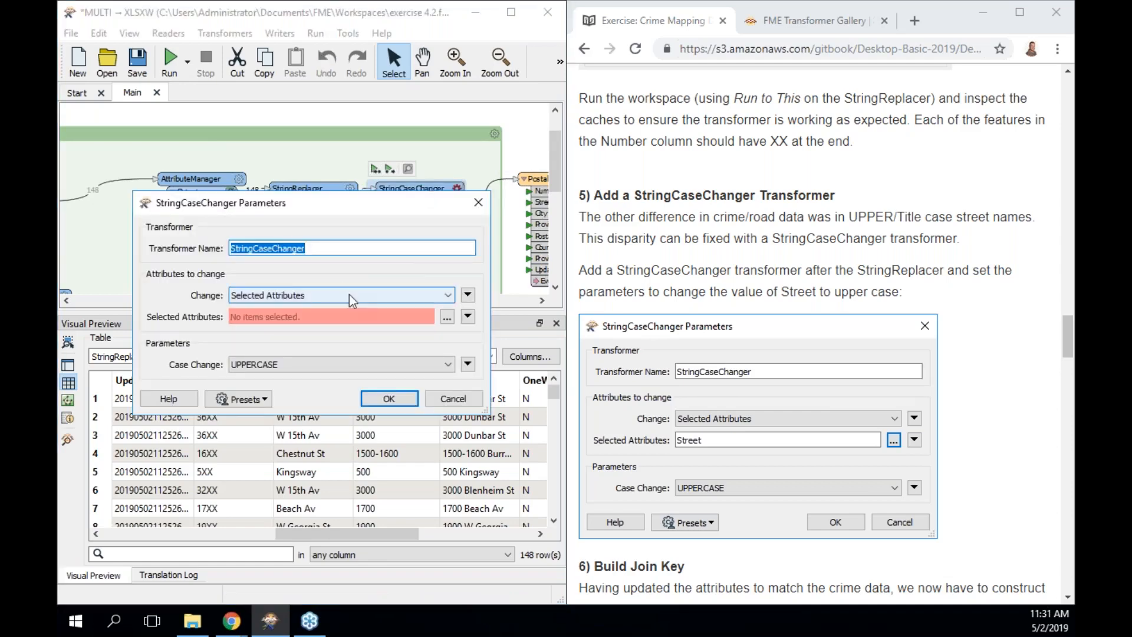
{"action": "left_click", "coordinate": [446, 296]}
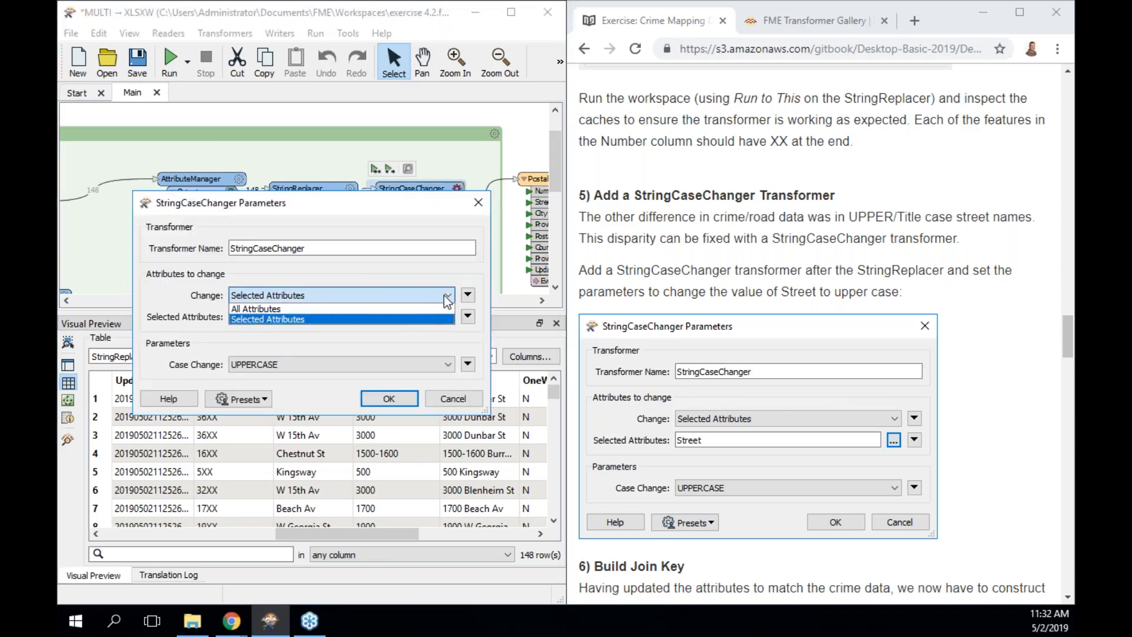
{"action": "left_click", "coordinate": [471, 279]}
{"action": "left_click", "coordinate": [447, 317]}
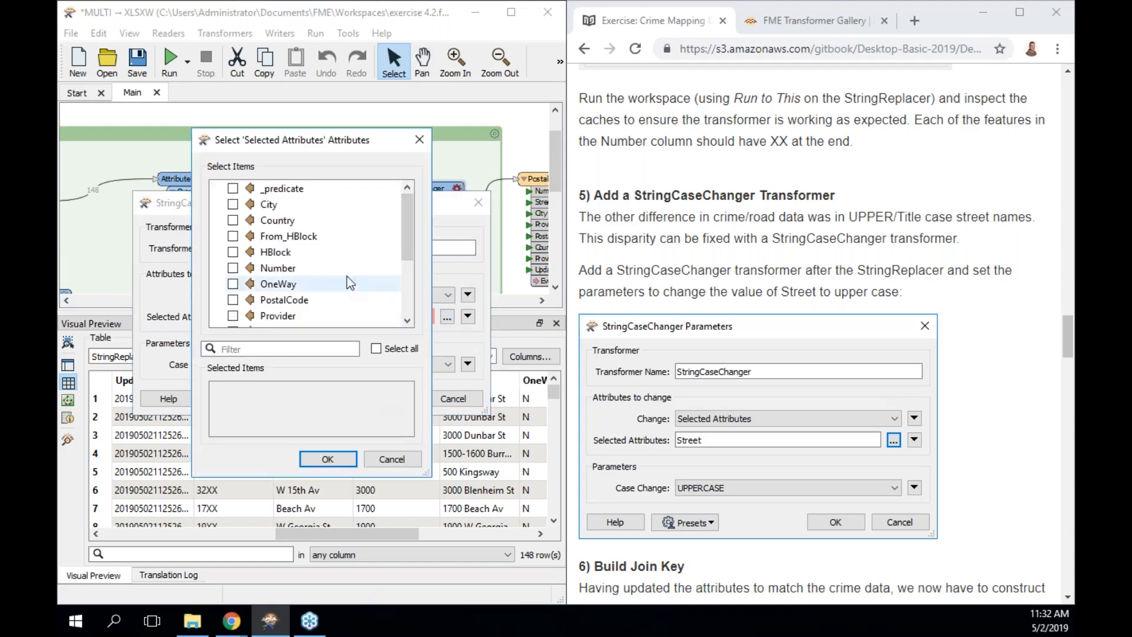
{"action": "scroll", "coordinate": [410, 239], "scroll_direction": "down", "scroll_amount": 2}
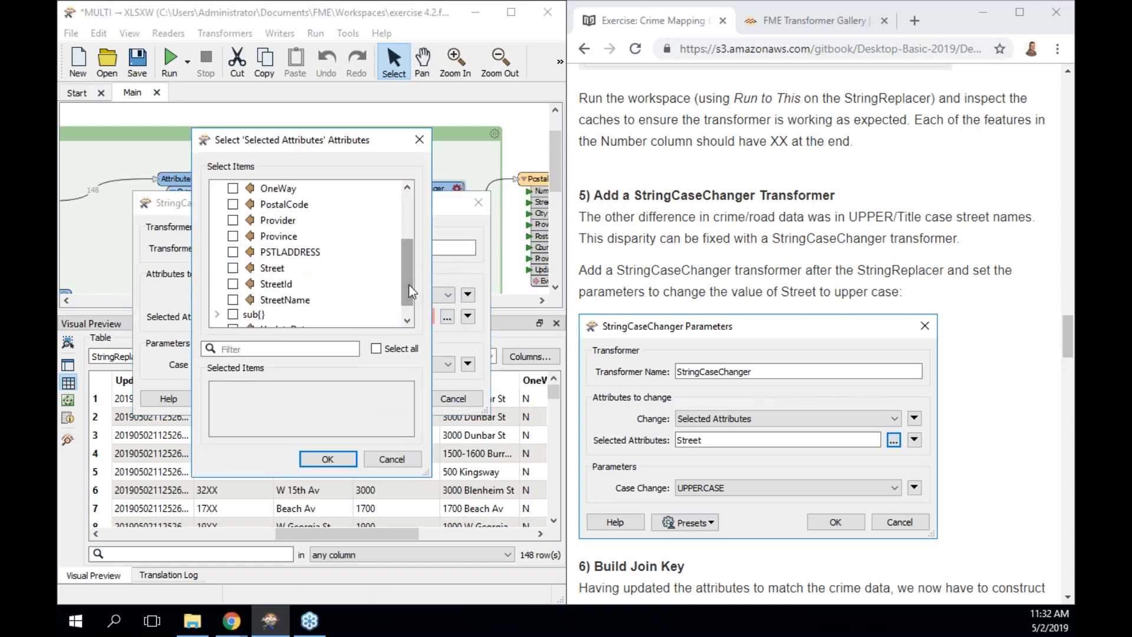
{"action": "left_click", "coordinate": [261, 272]}
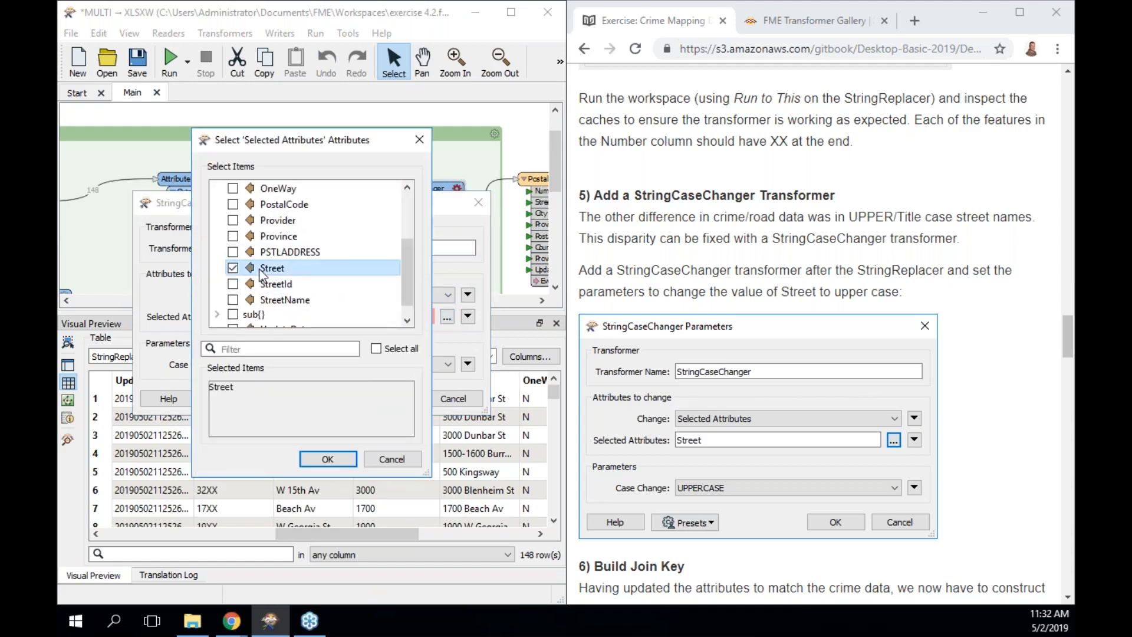
{"action": "left_click", "coordinate": [328, 459]}
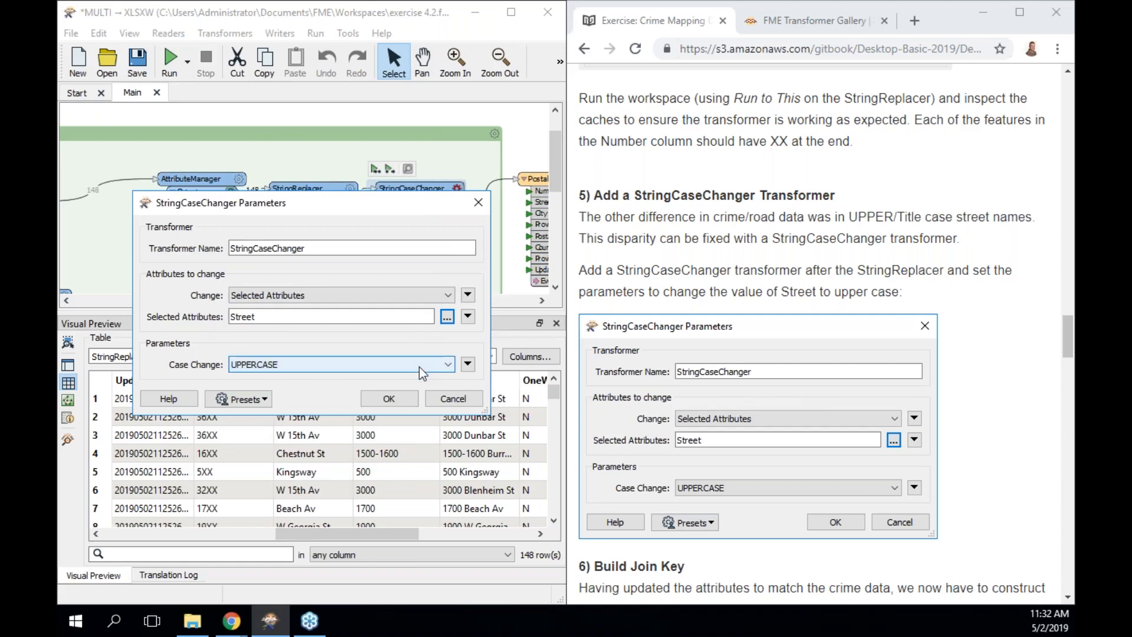
{"action": "left_click", "coordinate": [406, 399]}
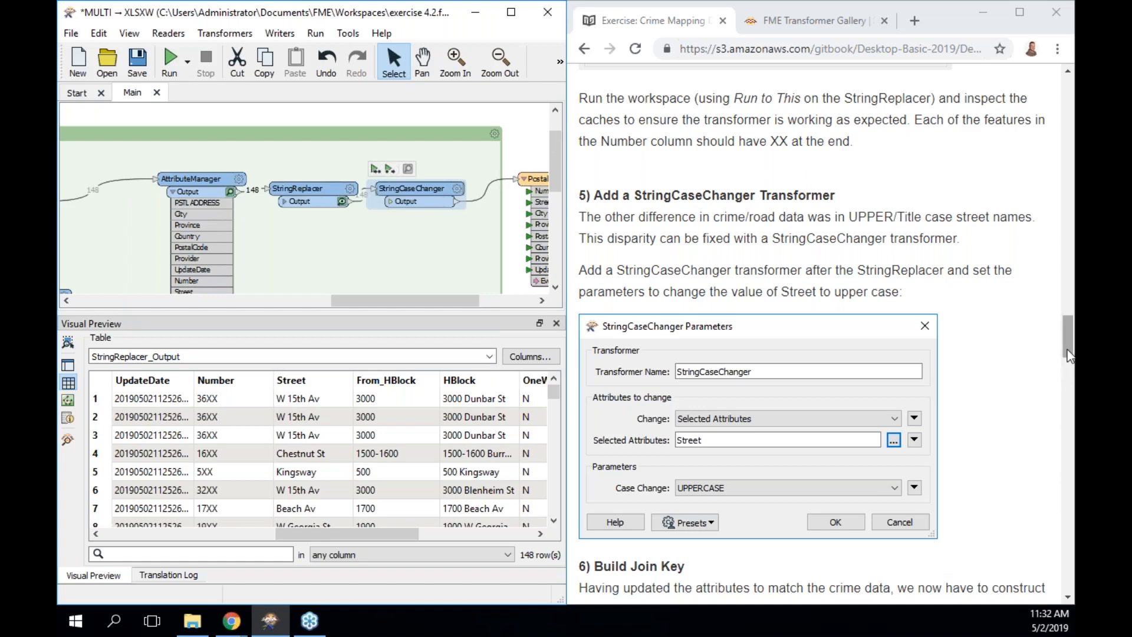
Move PostalAddress further right, widen the Address Points bookmark, and nudge StringCaseChanger right.
{"action": "left_click_drag", "start_coordinate": [1068, 354], "coordinate": [1070, 381]}
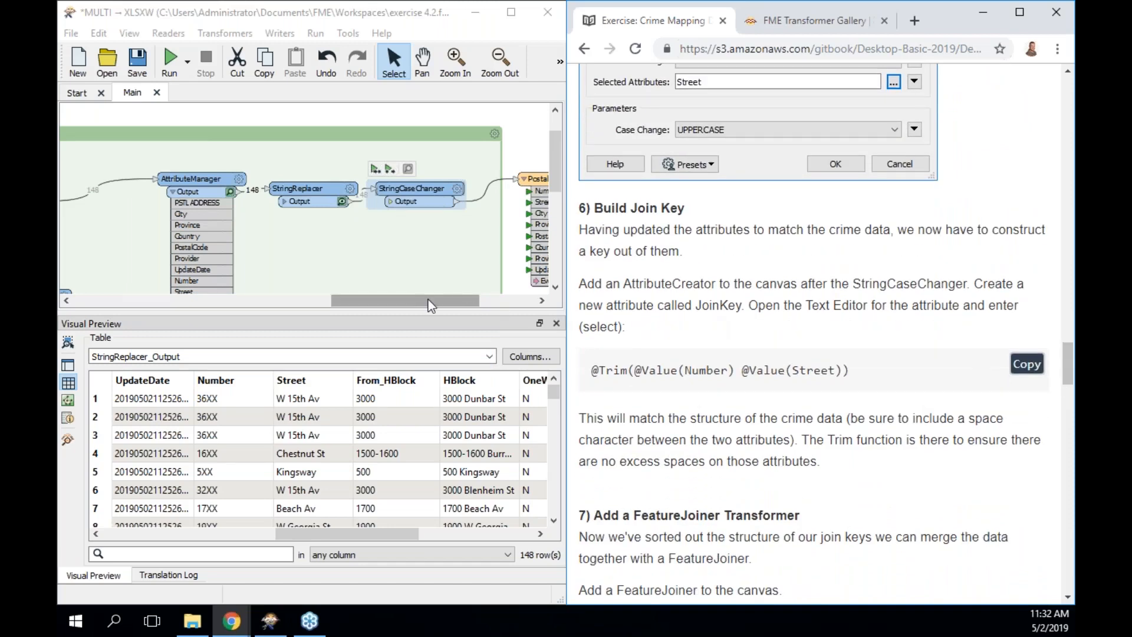
{"action": "left_click_drag", "start_coordinate": [395, 297], "coordinate": [448, 298]}
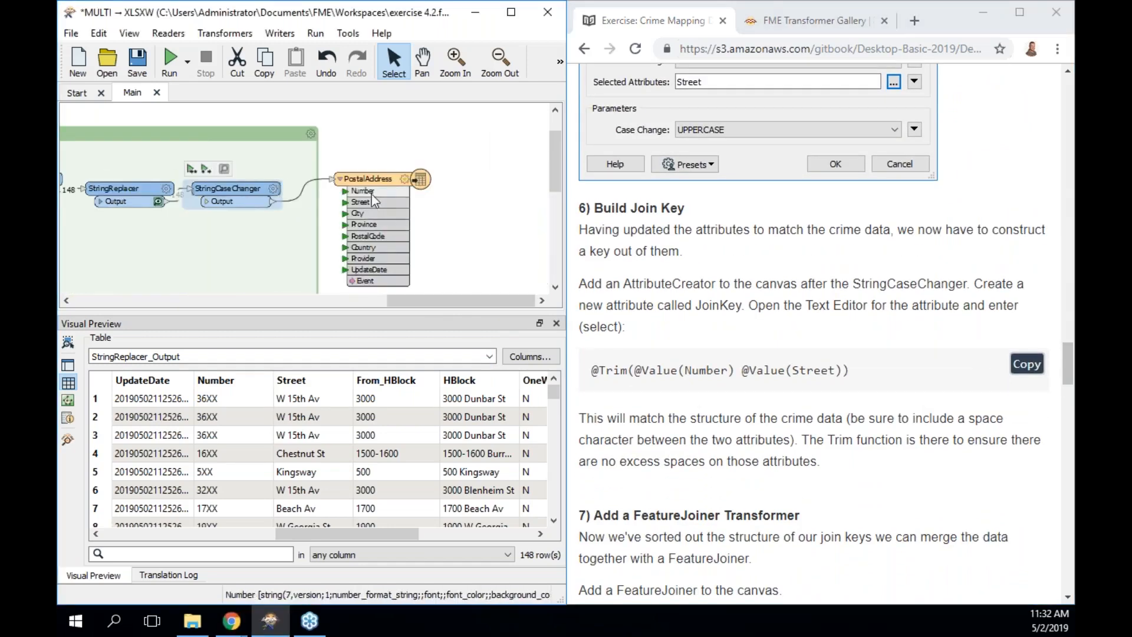
{"action": "left_click", "coordinate": [392, 183]}
{"action": "left_click_drag", "start_coordinate": [392, 184], "coordinate": [491, 186]}
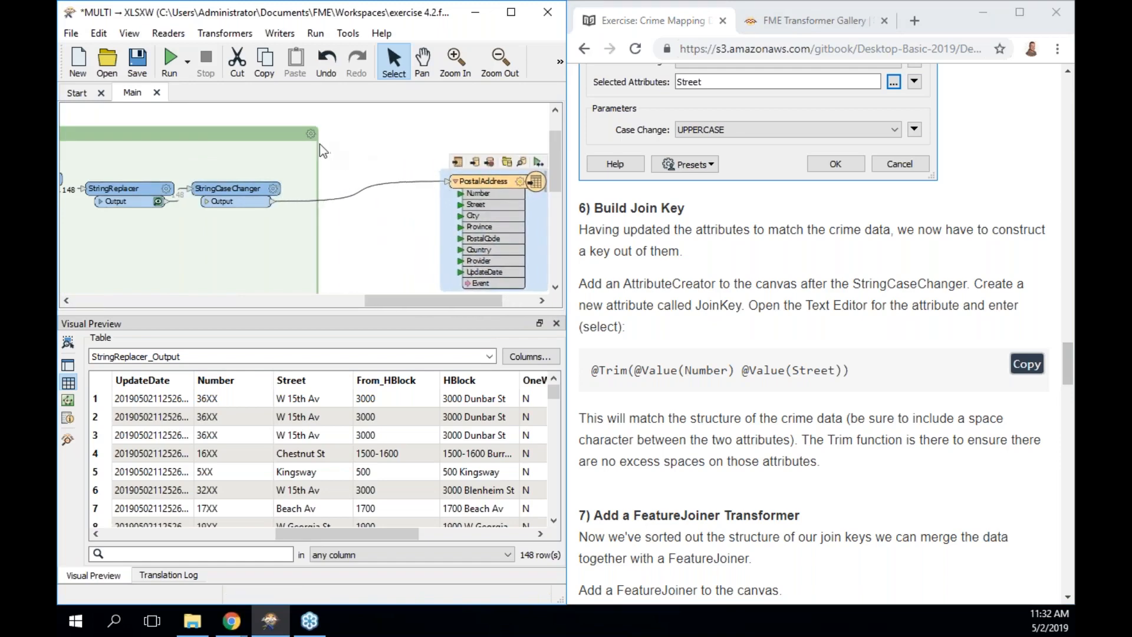
{"action": "left_click_drag", "start_coordinate": [319, 204], "coordinate": [348, 203]}
{"action": "left_click_drag", "start_coordinate": [246, 192], "coordinate": [270, 194]}
{"action": "left_click", "coordinate": [293, 239]}
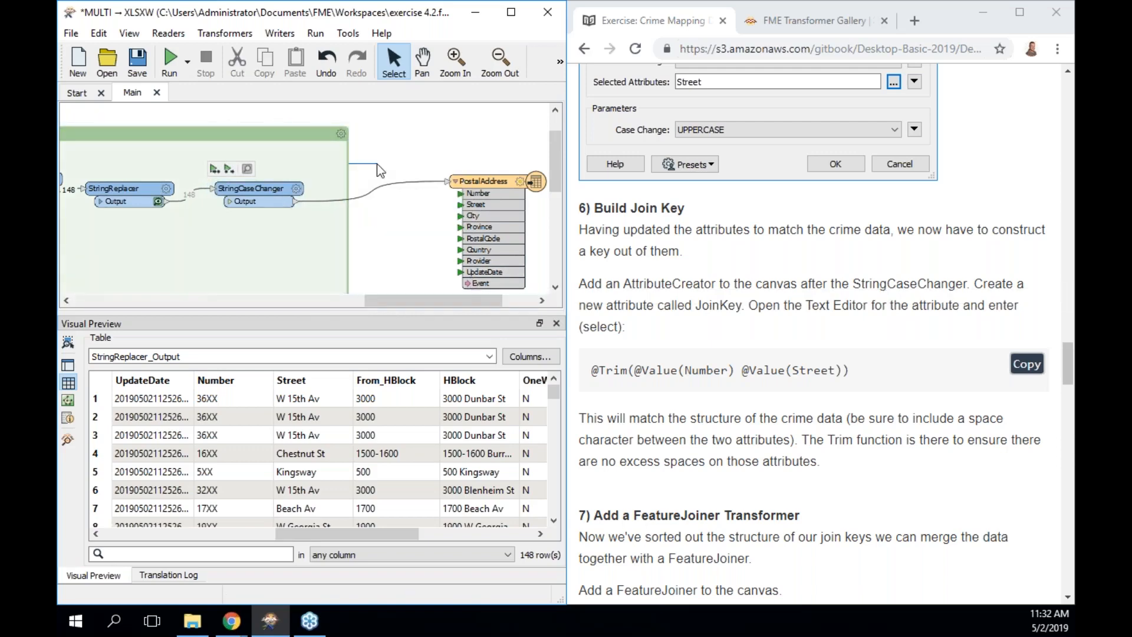
Insert a FeatureJoiner on the StringCaseChanger–PostalAddress connection via Quick Add 'featurejoin'.
{"action": "left_click", "coordinate": [376, 164]}
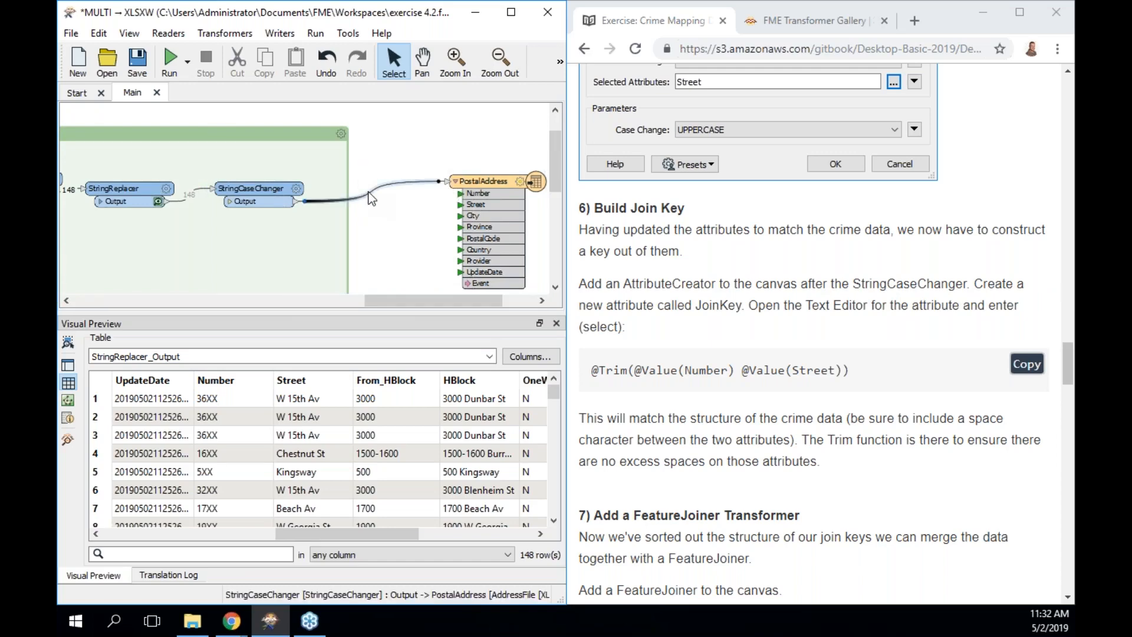
{"action": "left_click", "coordinate": [385, 185]}
{"action": "type", "text": "featurejoin"}
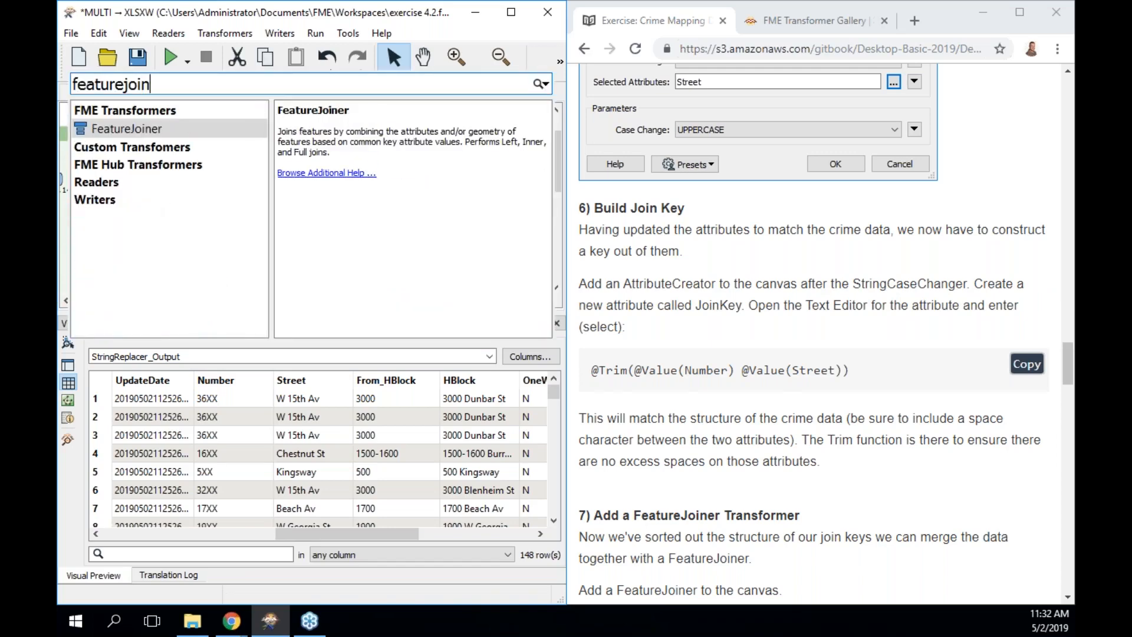
{"action": "key", "text": "Return"}
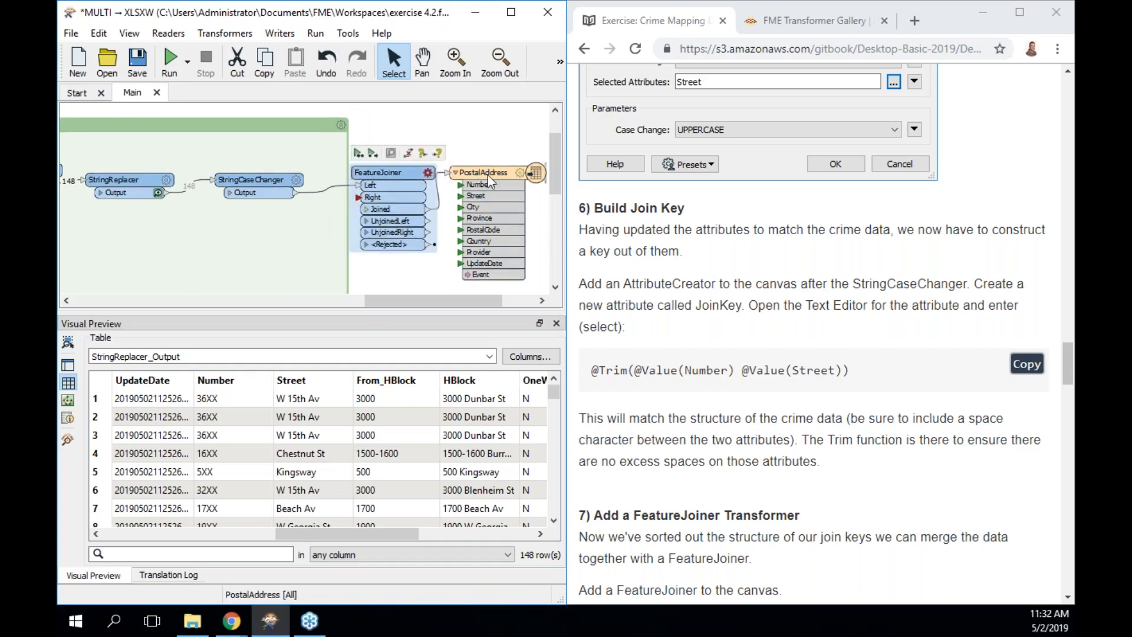
{"action": "double_click", "coordinate": [411, 171]}
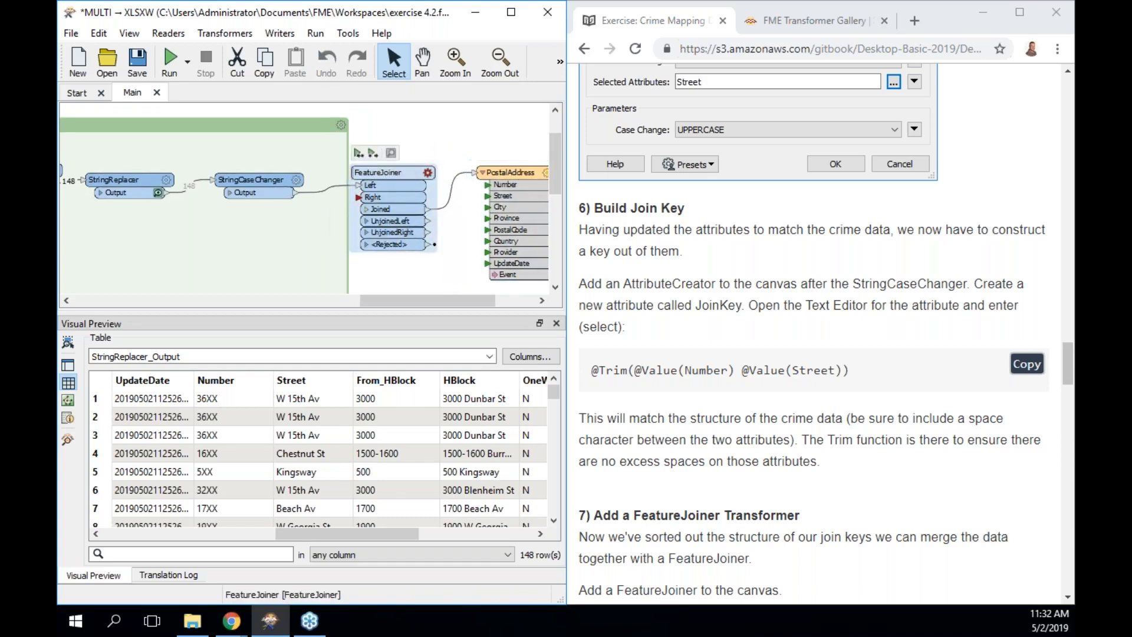
{"action": "left_click", "coordinate": [236, 316]}
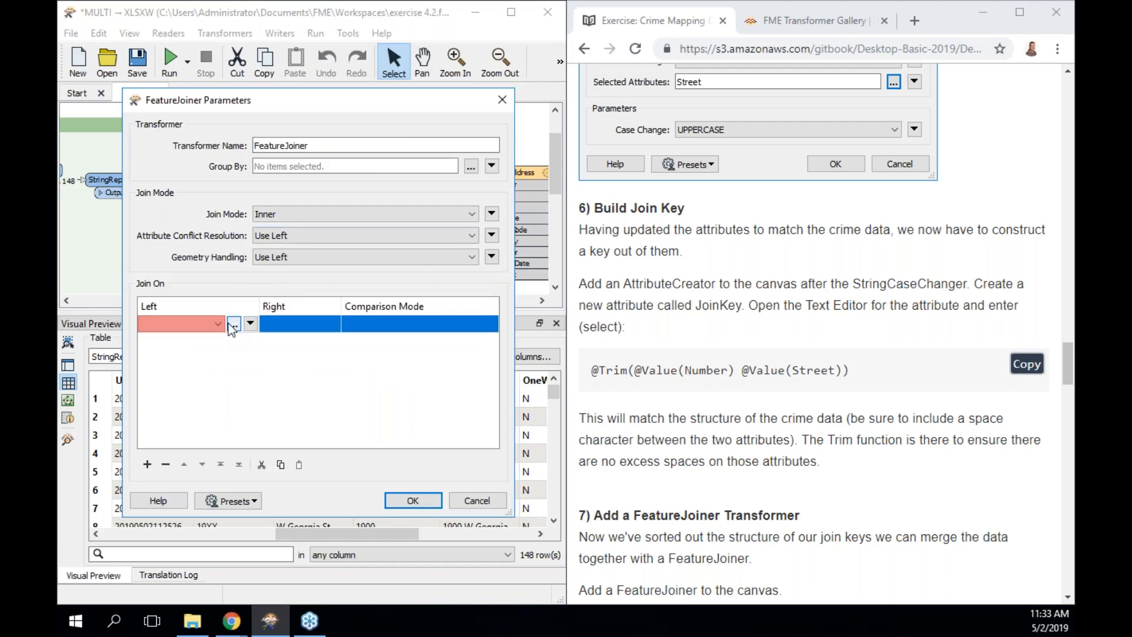
{"action": "left_click", "coordinate": [236, 325]}
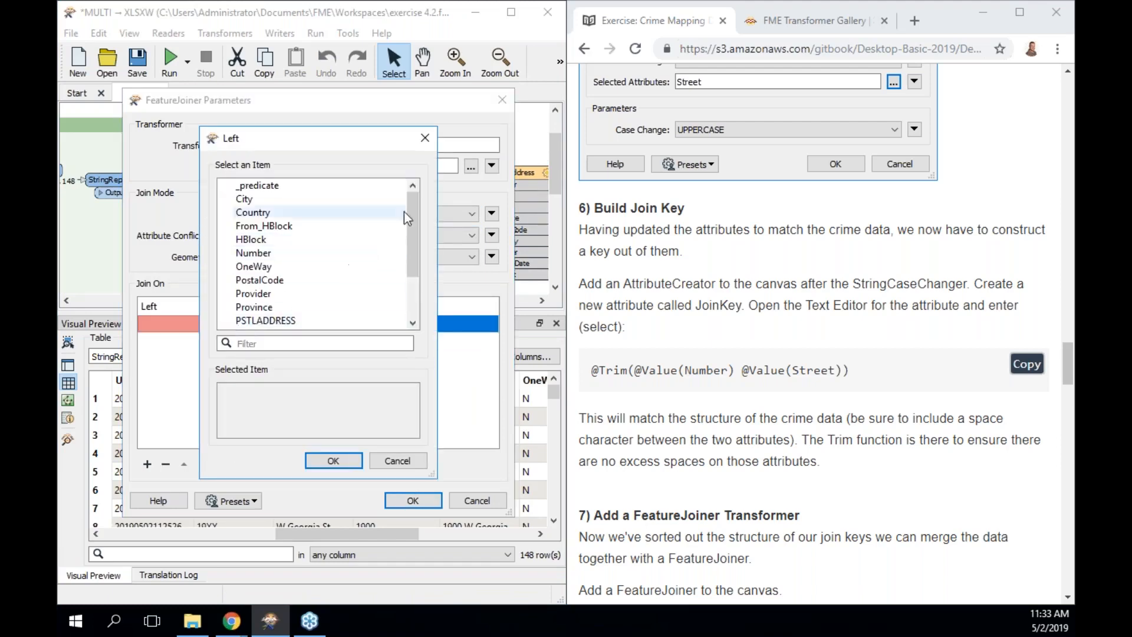
{"action": "left_click", "coordinate": [424, 137]}
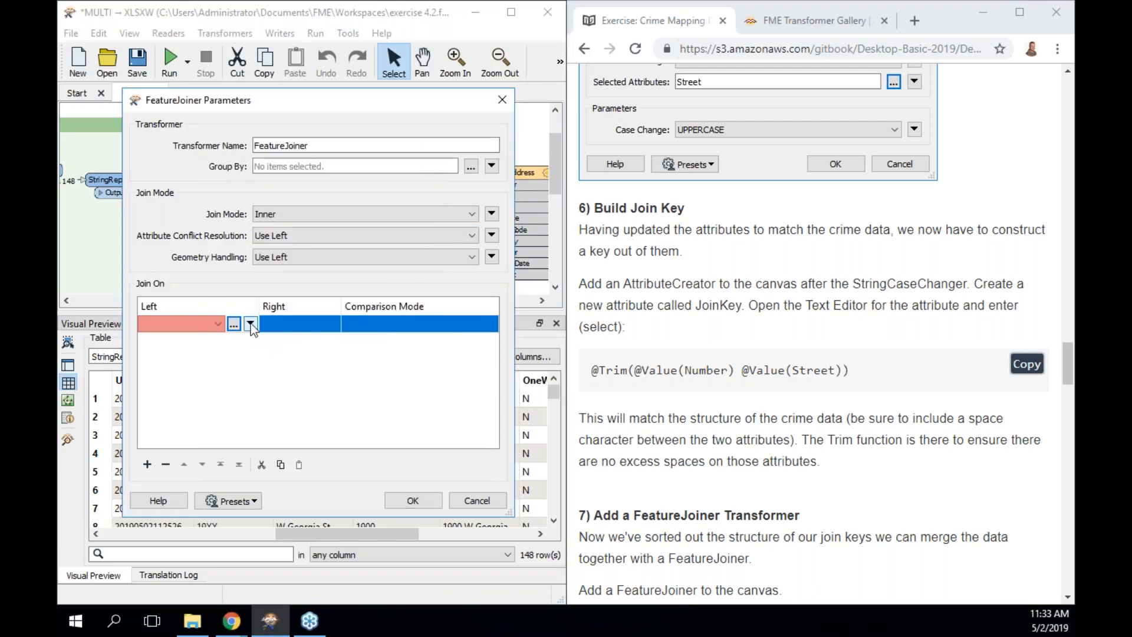
{"action": "left_click", "coordinate": [251, 323]}
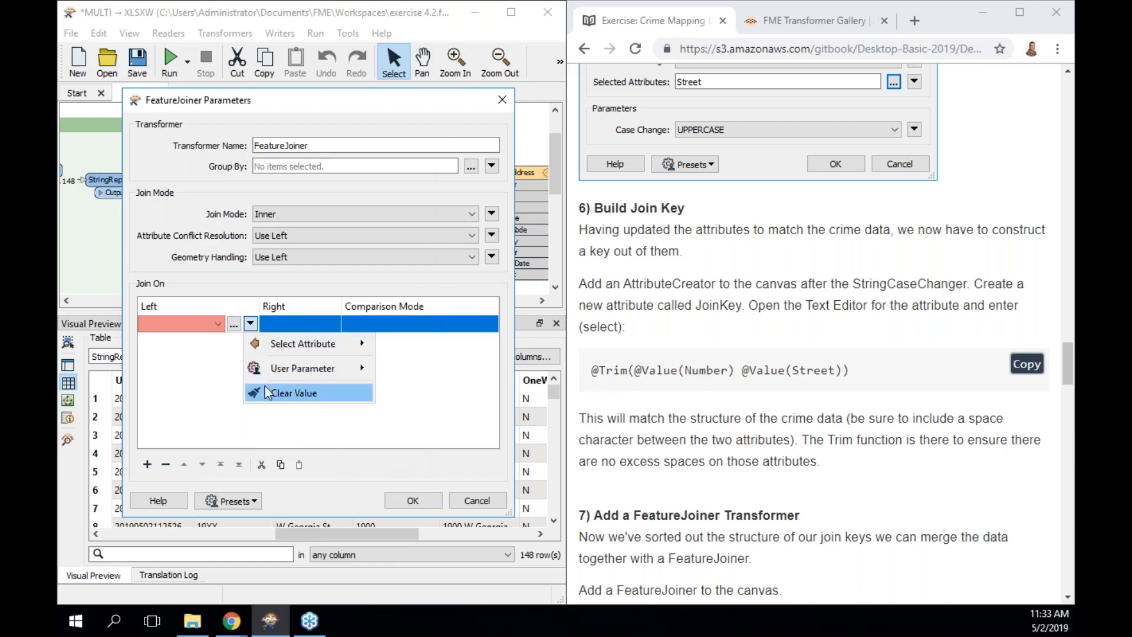
{"action": "mouse_move", "coordinate": [295, 355]}
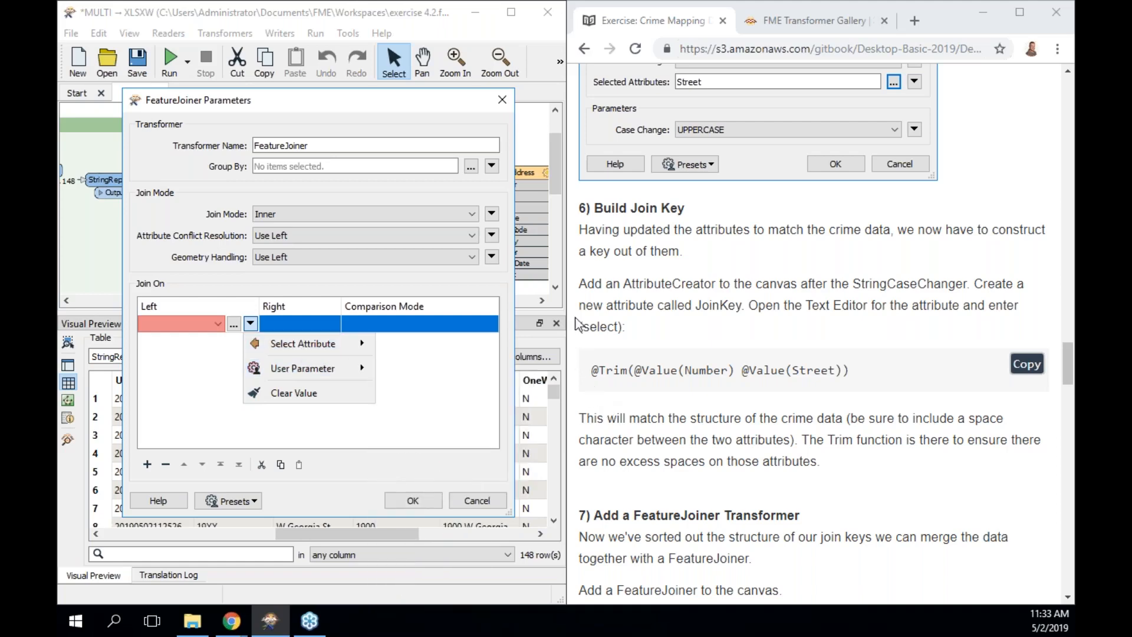
{"action": "left_click", "coordinate": [503, 102]}
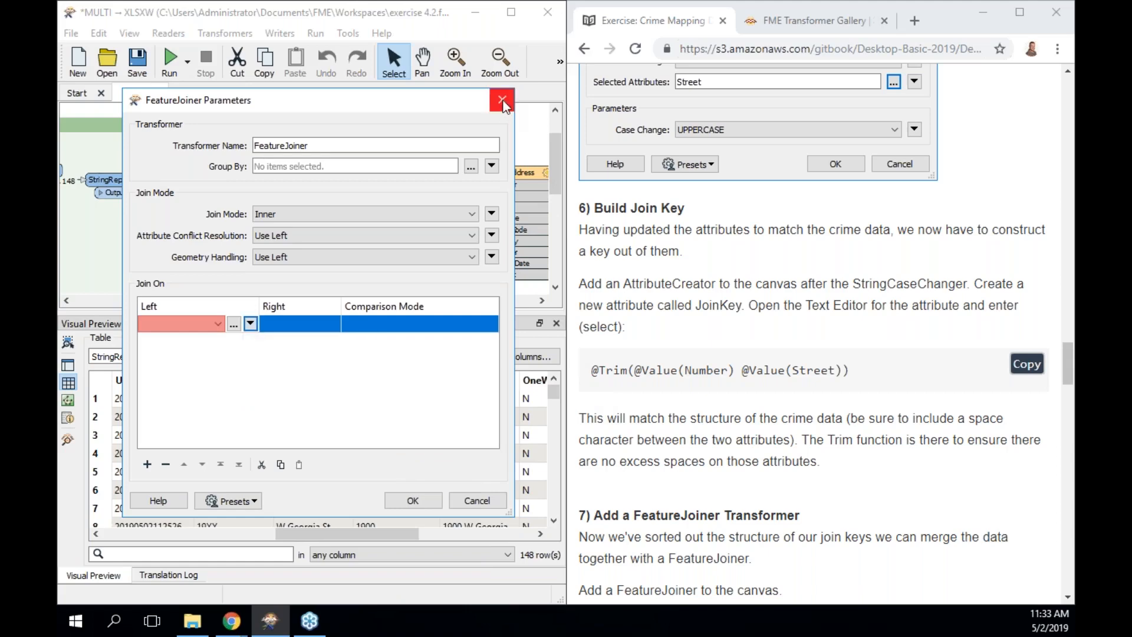
{"action": "left_click", "coordinate": [503, 102]}
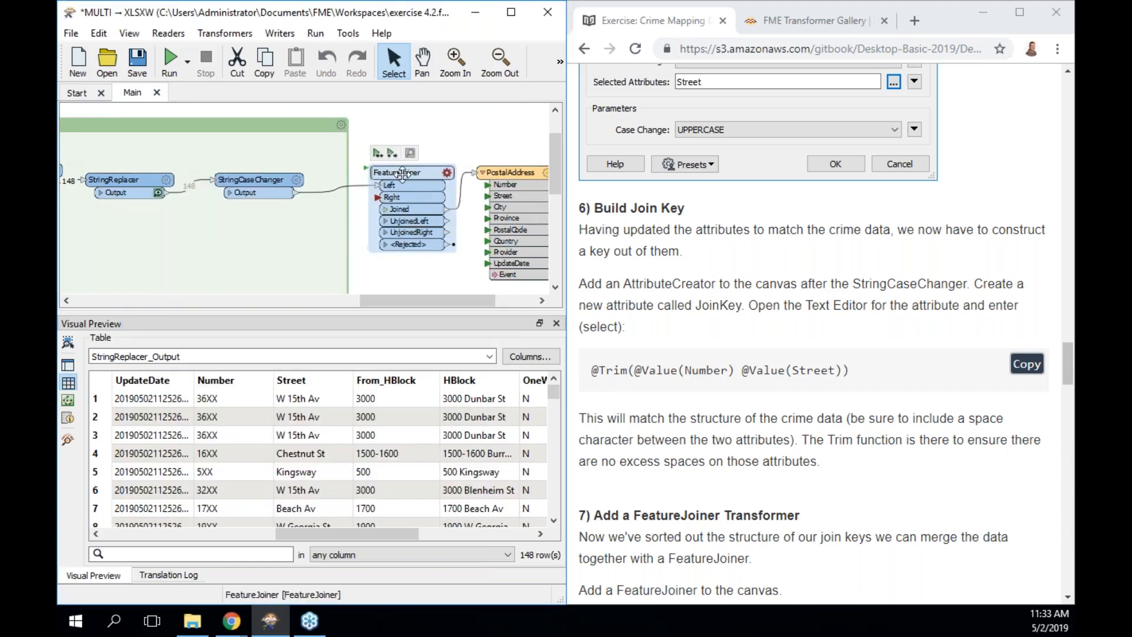
Shift PostalAddress and FeatureJoiner right and insert an AttributeCreator on the StringCaseChanger connection.
{"action": "left_click_drag", "start_coordinate": [507, 176], "coordinate": [546, 177]}
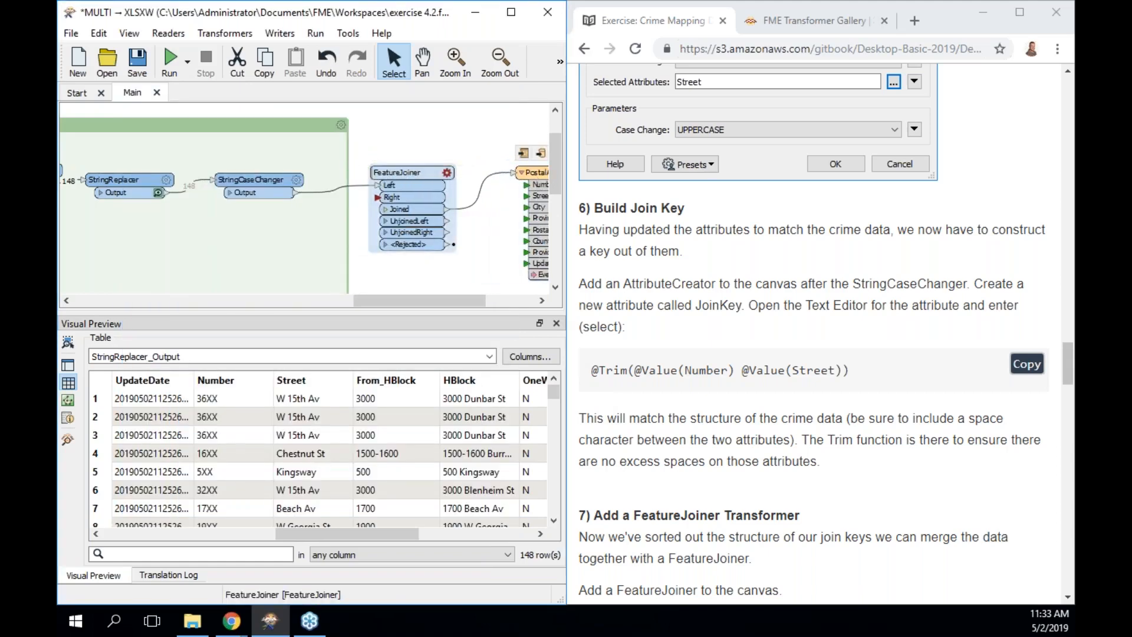
{"action": "left_click_drag", "start_coordinate": [407, 172], "coordinate": [454, 172]}
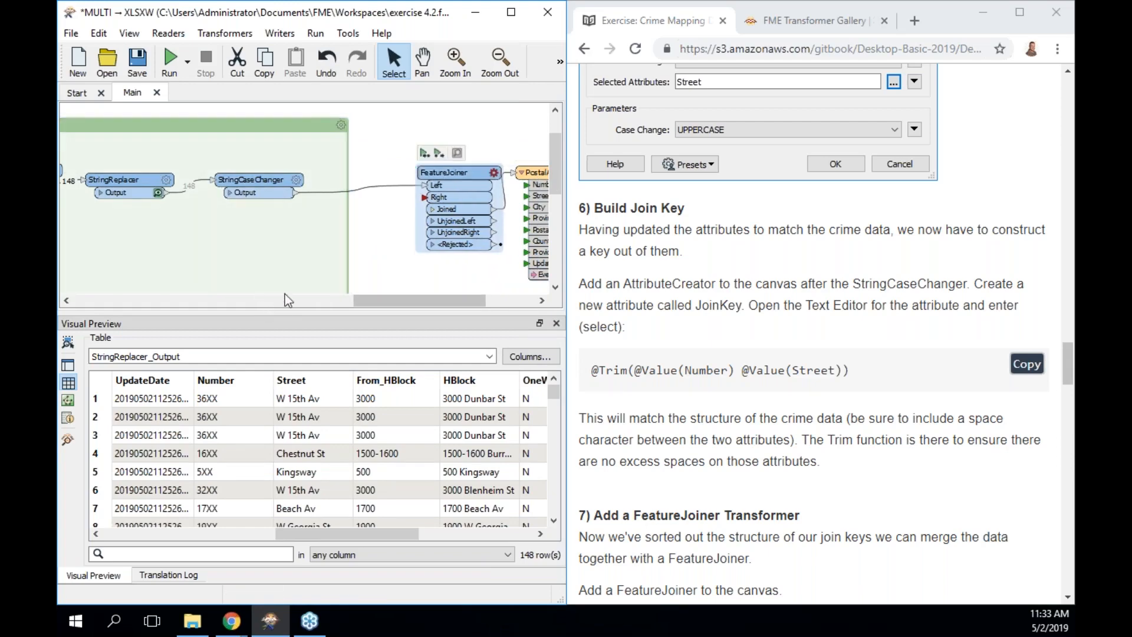
{"action": "left_click", "coordinate": [335, 195]}
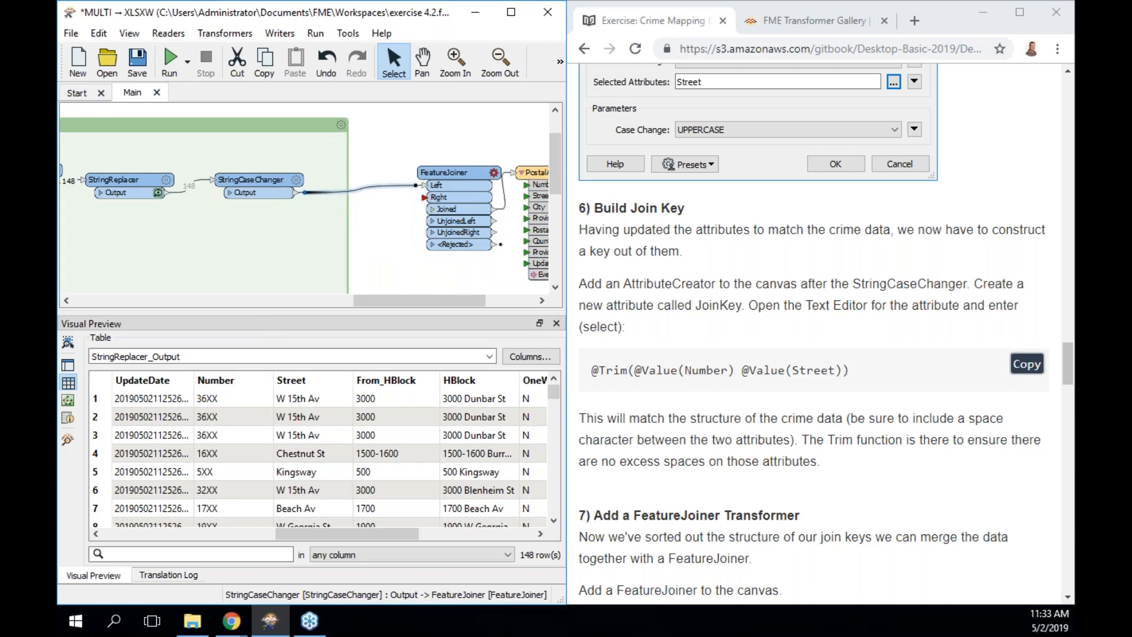
{"action": "type", "text": "creat"}
{"action": "key", "text": "Up"}
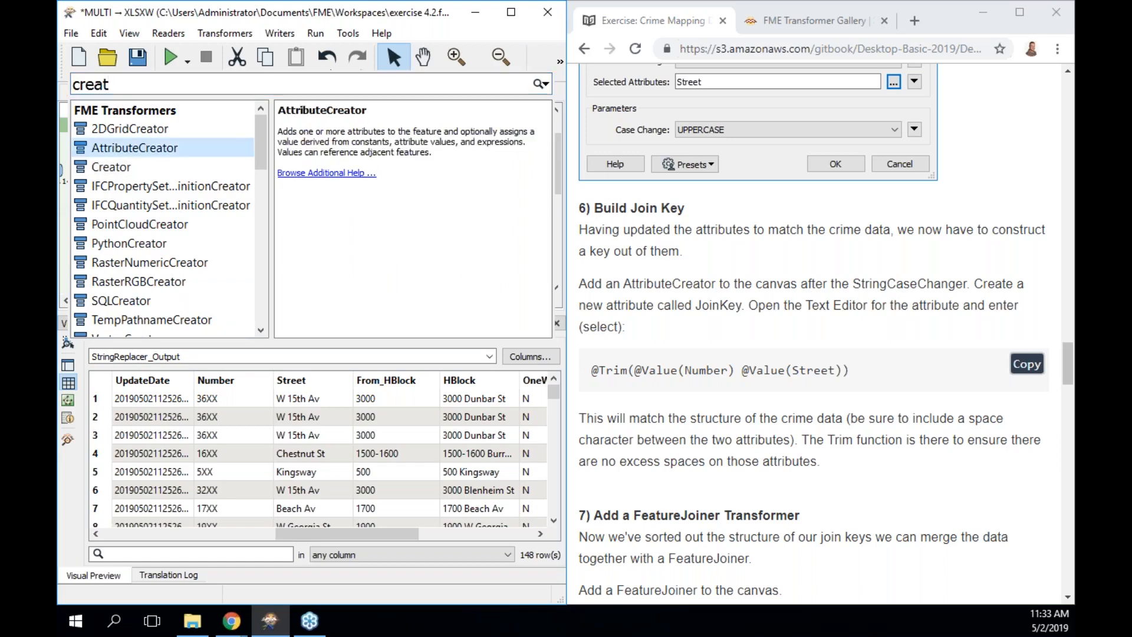
{"action": "key", "text": "Return"}
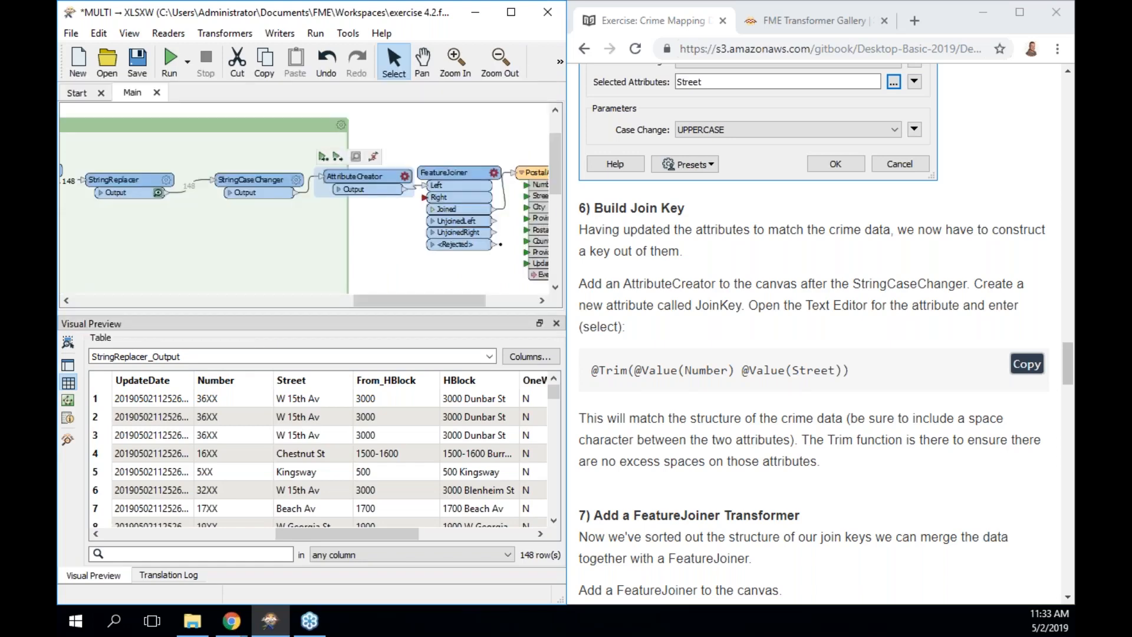
Add a new attribute named JoinKey in the AttributeCreator parameters.
{"action": "key", "text": "Return"}
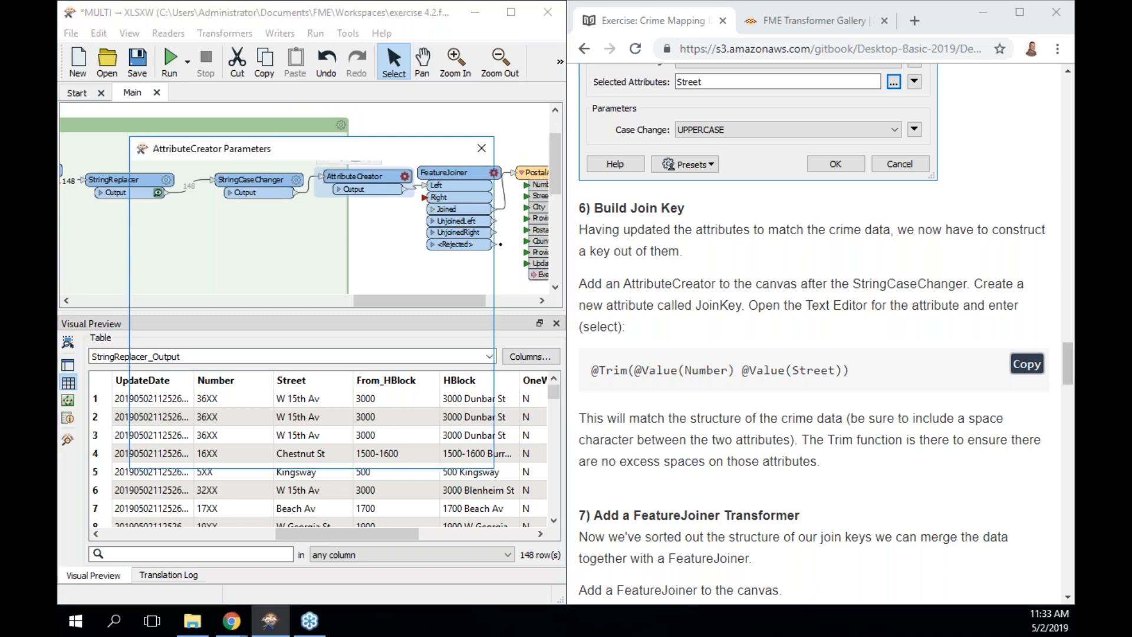
{"action": "left_click", "coordinate": [281, 274]}
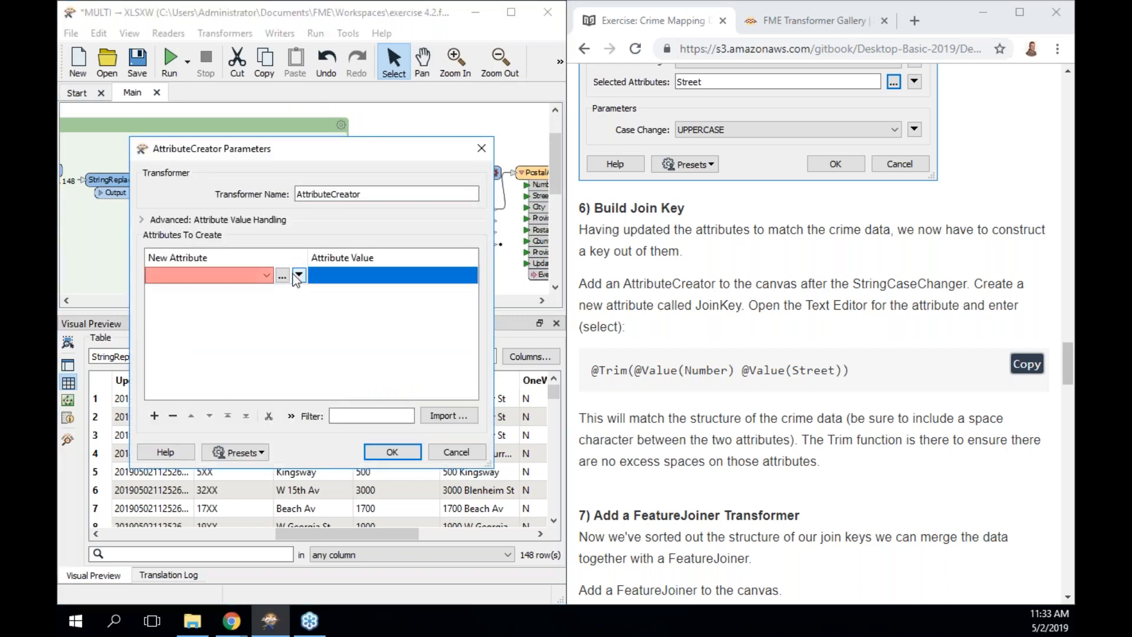
{"action": "left_click", "coordinate": [301, 276]}
{"action": "left_click", "coordinate": [215, 275]}
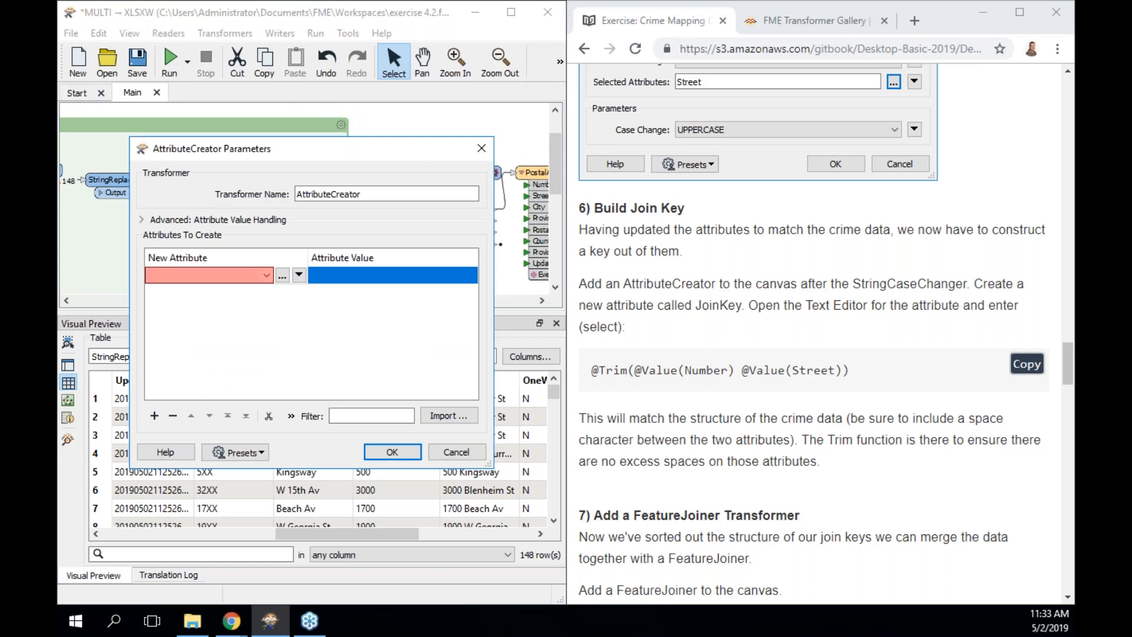
{"action": "type", "text": "JoinKey"}
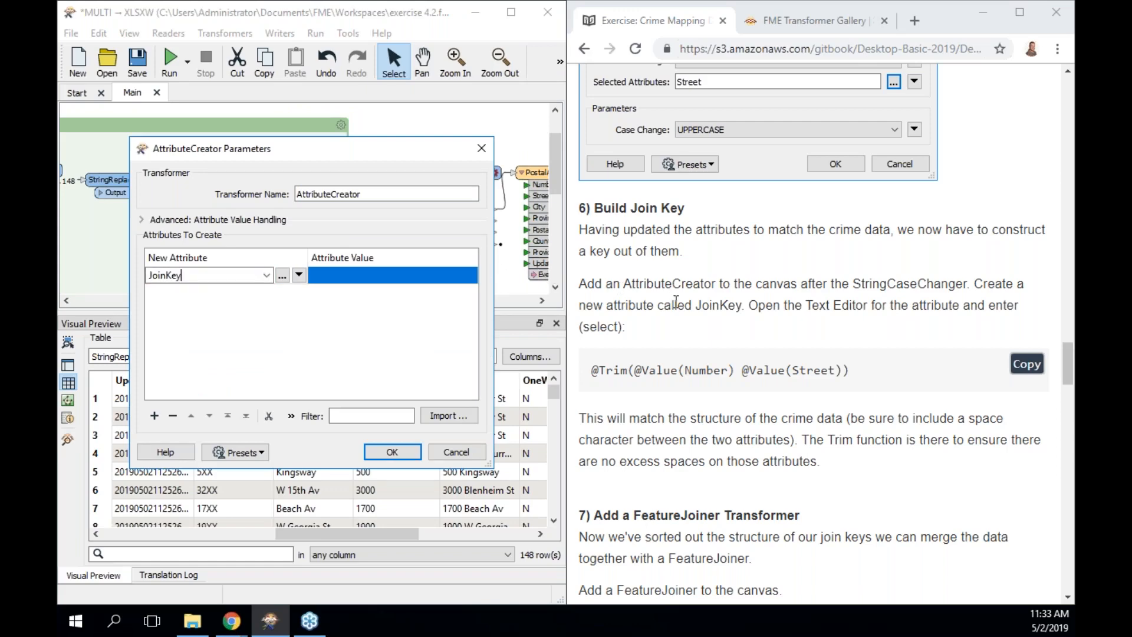
{"action": "double_click", "coordinate": [717, 304]}
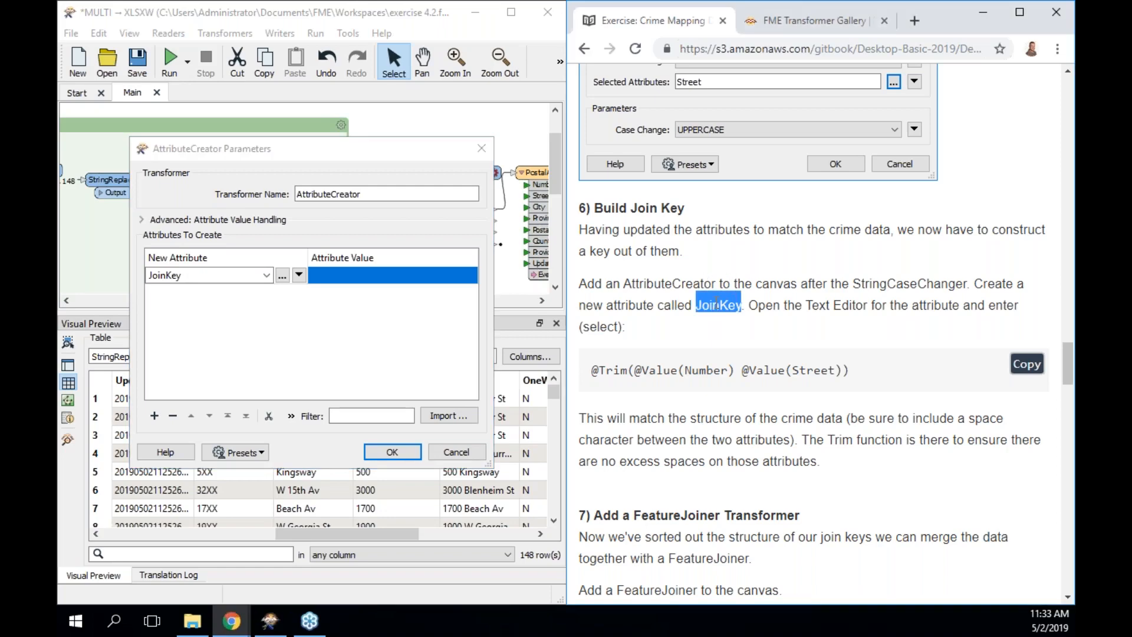
{"action": "left_click", "coordinate": [419, 278]}
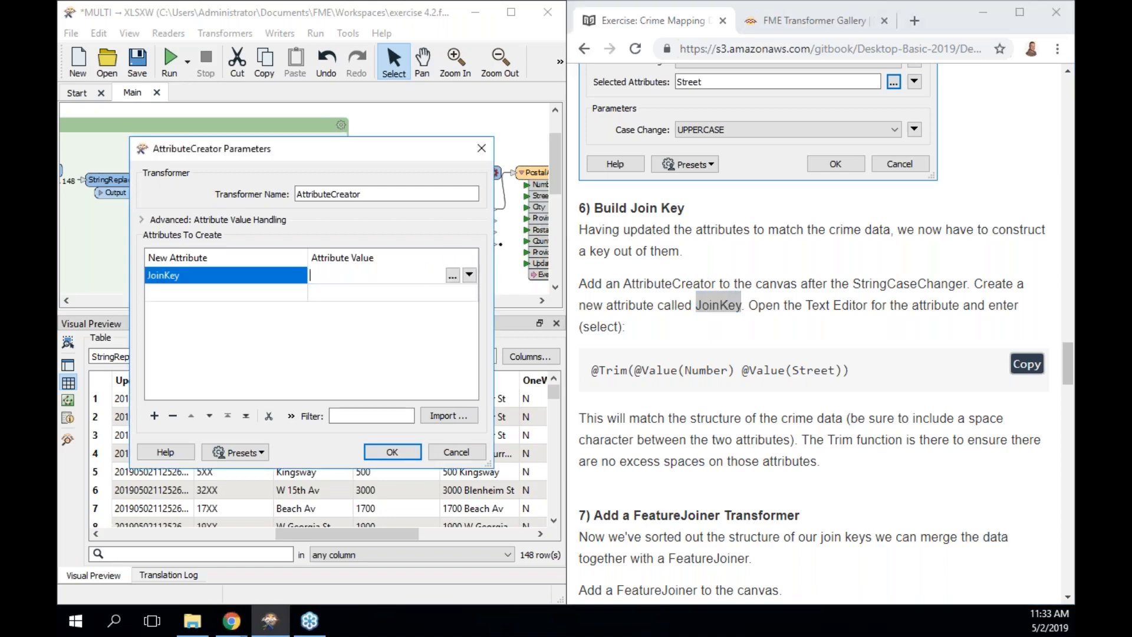
{"action": "left_click", "coordinate": [452, 276]}
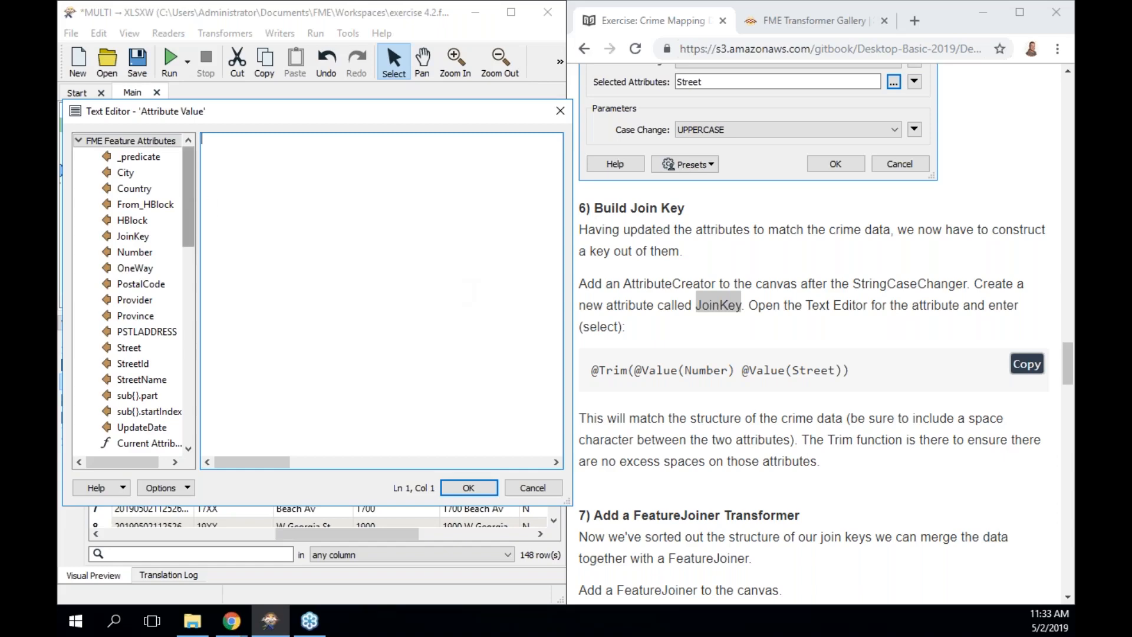
{"action": "double_click", "coordinate": [135, 252]}
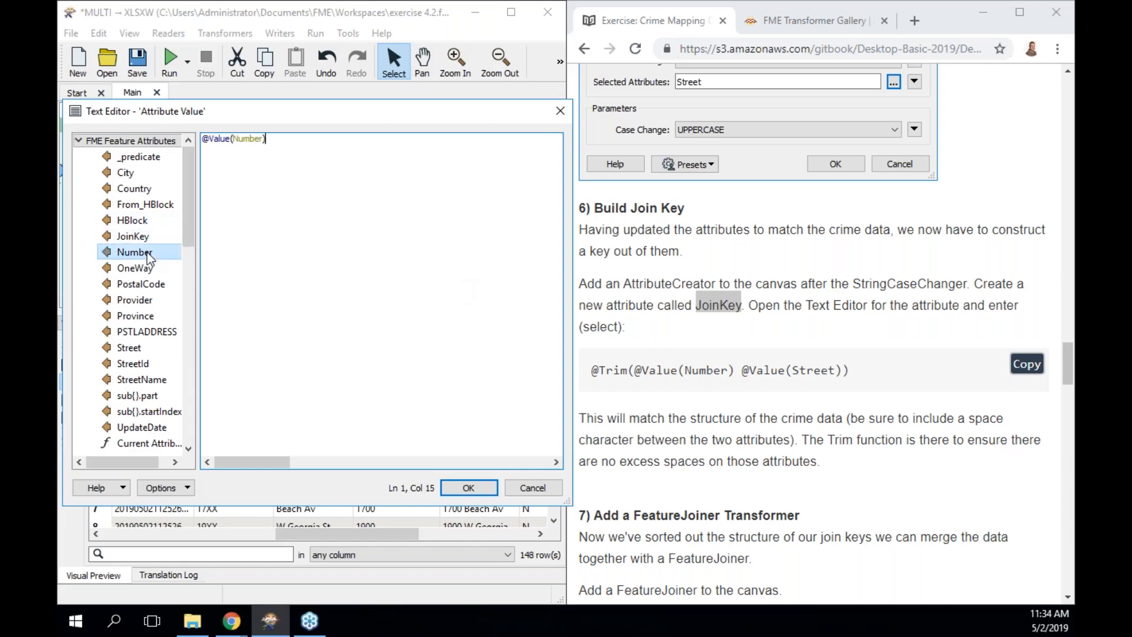
{"action": "double_click", "coordinate": [150, 349]}
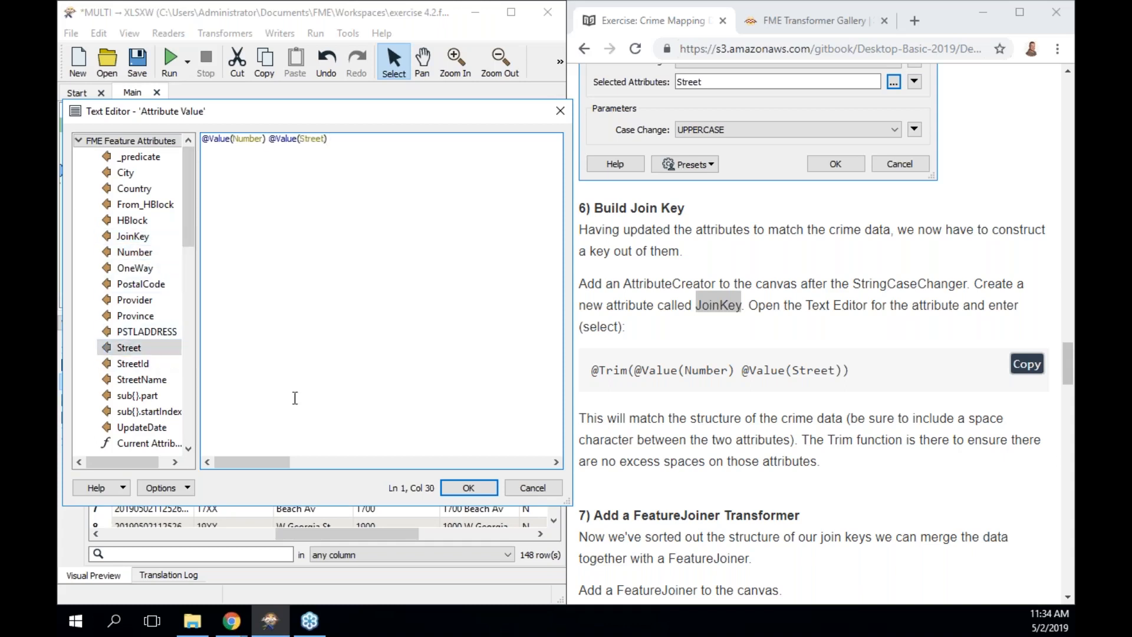
{"action": "left_click", "coordinate": [469, 488]}
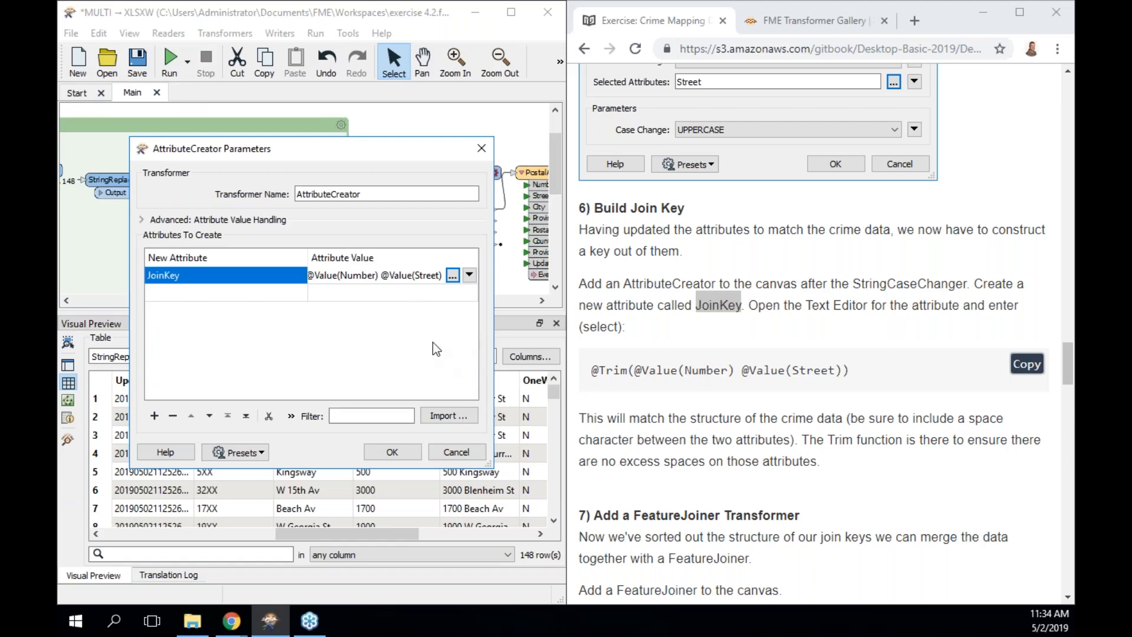
{"action": "left_click_drag", "start_coordinate": [307, 255], "coordinate": [292, 254]}
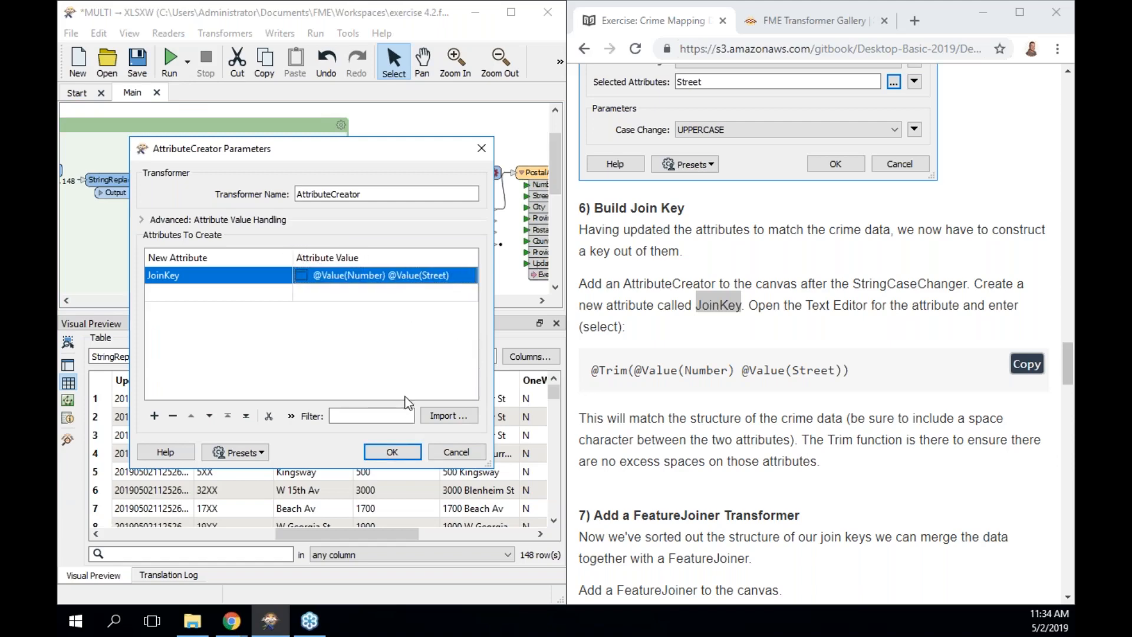
{"action": "left_click", "coordinate": [397, 451]}
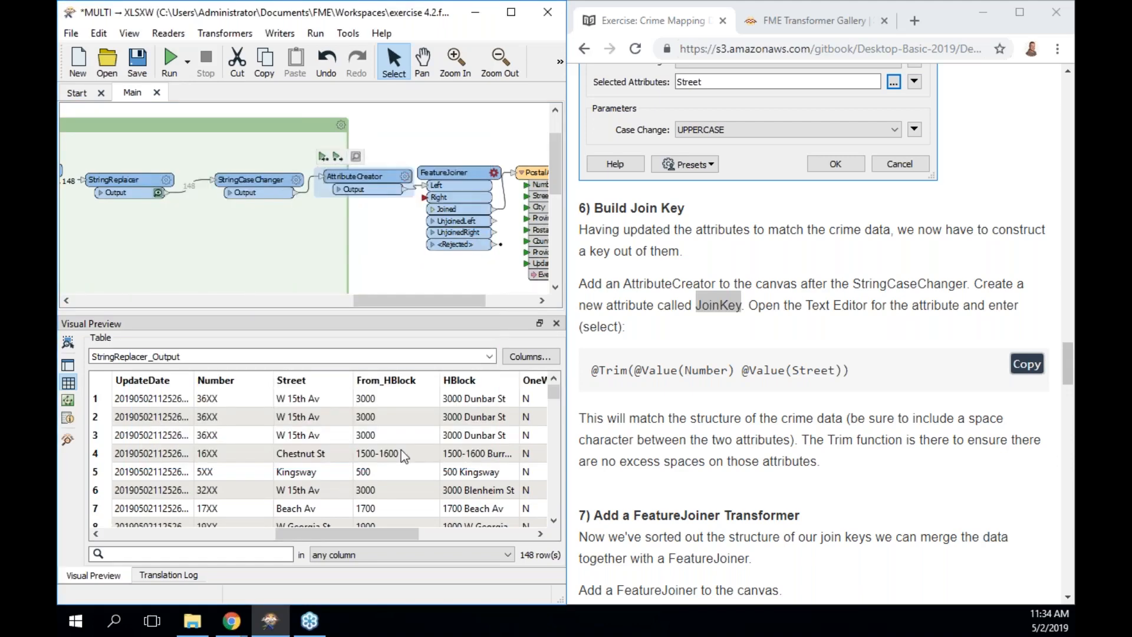
Show the workspace Overview window from View > Windows in place of the data preview.
{"action": "left_click", "coordinate": [463, 196]}
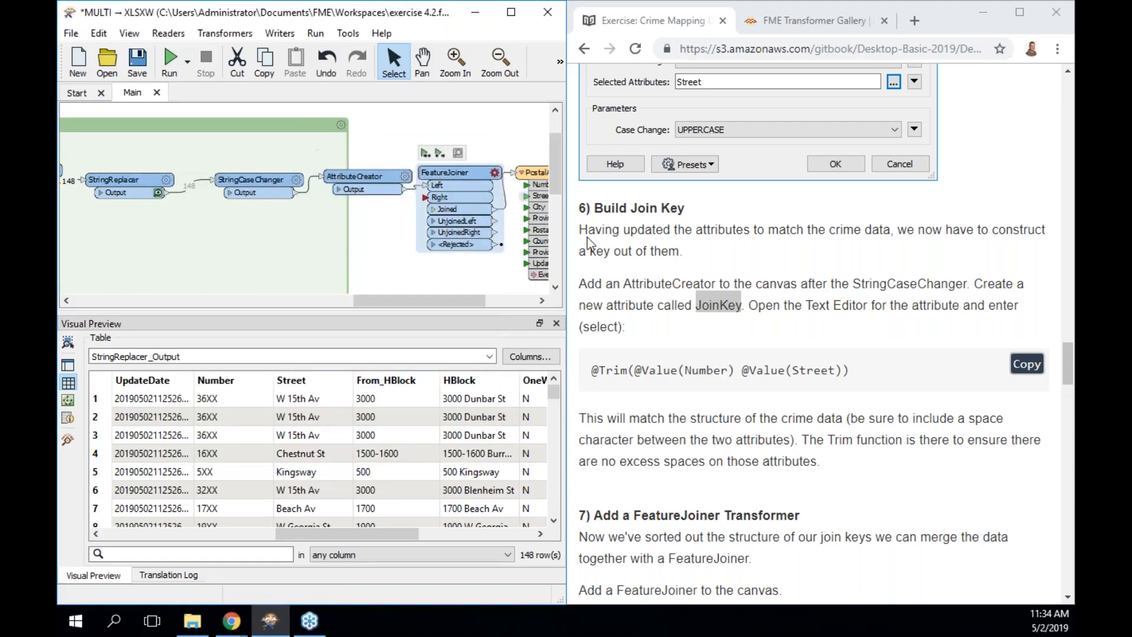
{"action": "scroll", "coordinate": [657, 271], "scroll_direction": "down", "scroll_amount": 6}
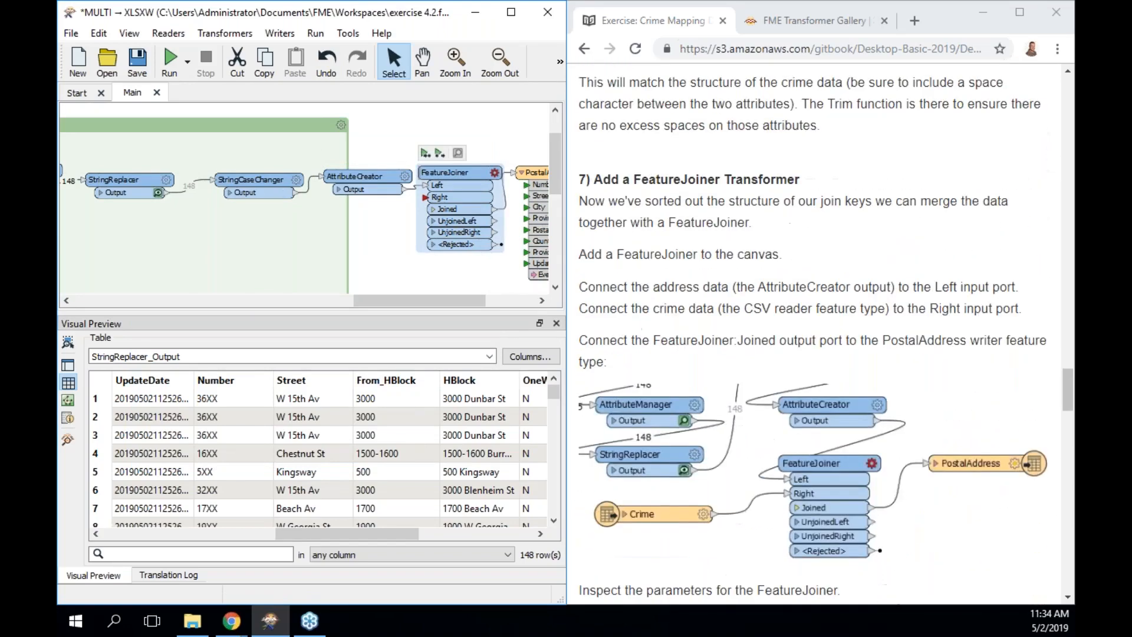
{"action": "scroll", "coordinate": [819, 334], "scroll_direction": "down", "scroll_amount": 1}
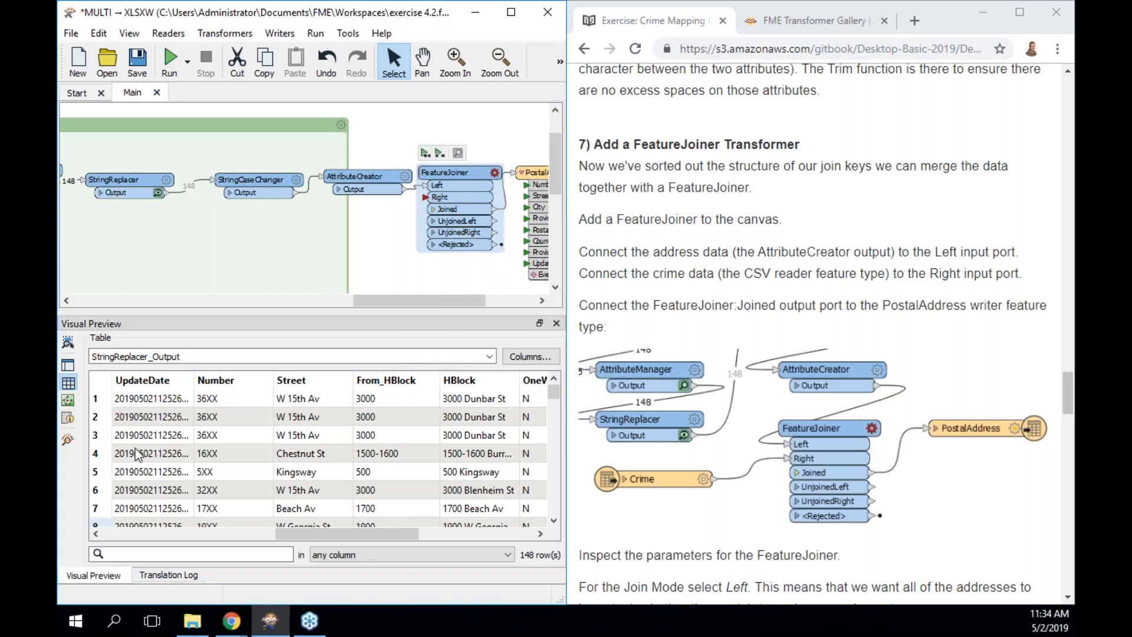
{"action": "left_click", "coordinate": [129, 34]}
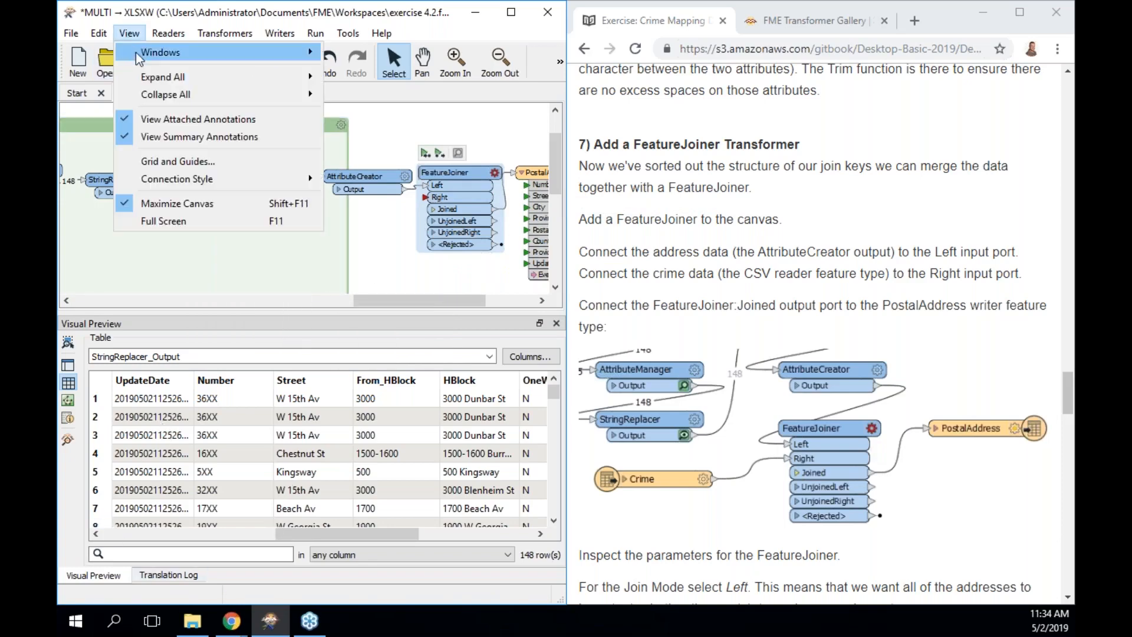
{"action": "mouse_move", "coordinate": [160, 54]}
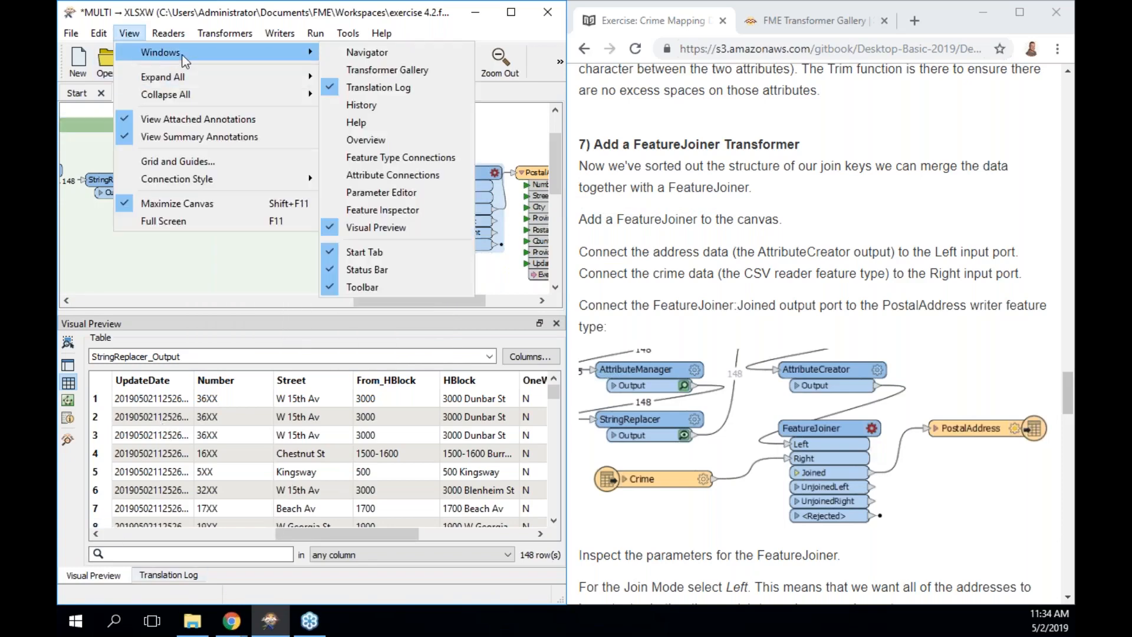
{"action": "left_click", "coordinate": [384, 139]}
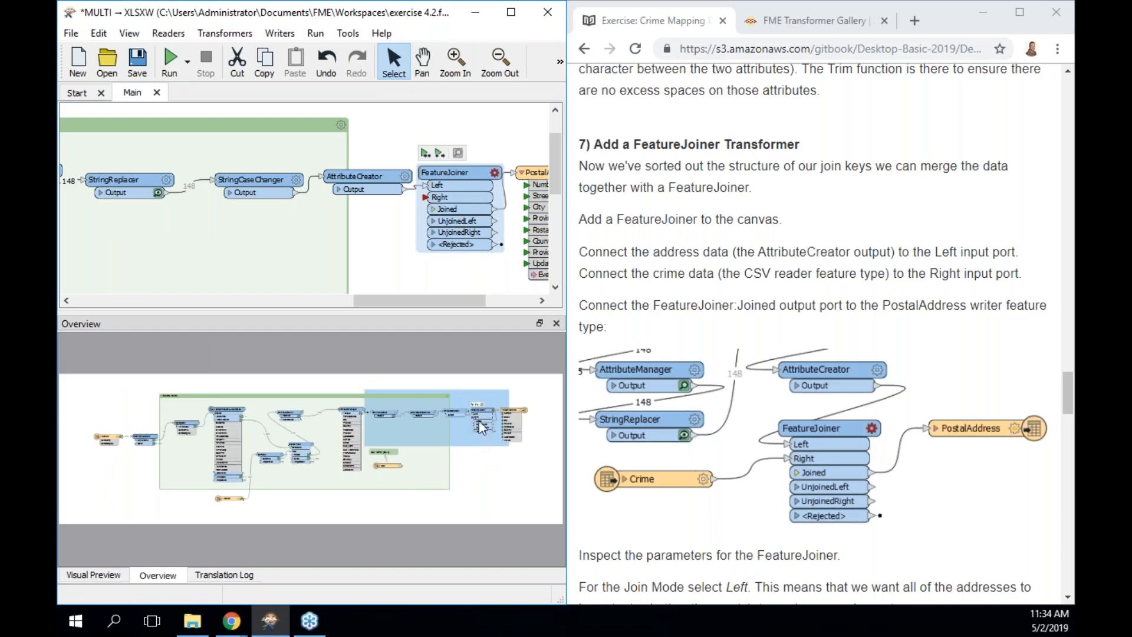
Pan the canvas to bring the CSV Crime reader into view.
{"action": "left_click", "coordinate": [426, 198]}
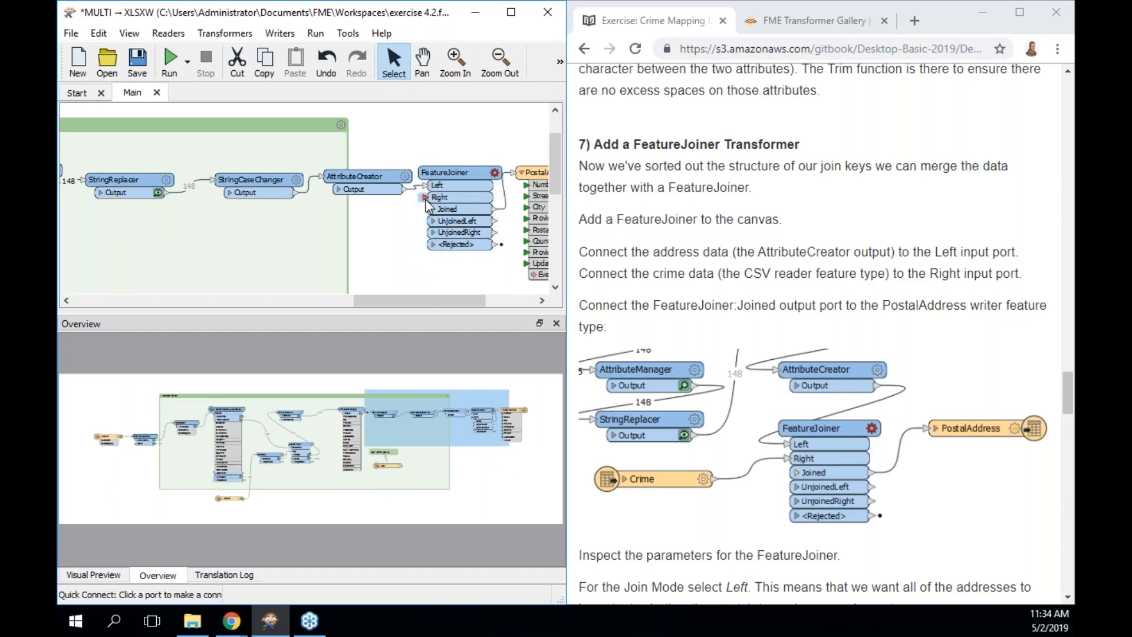
{"action": "left_click_drag", "start_coordinate": [372, 260], "coordinate": [401, 229]}
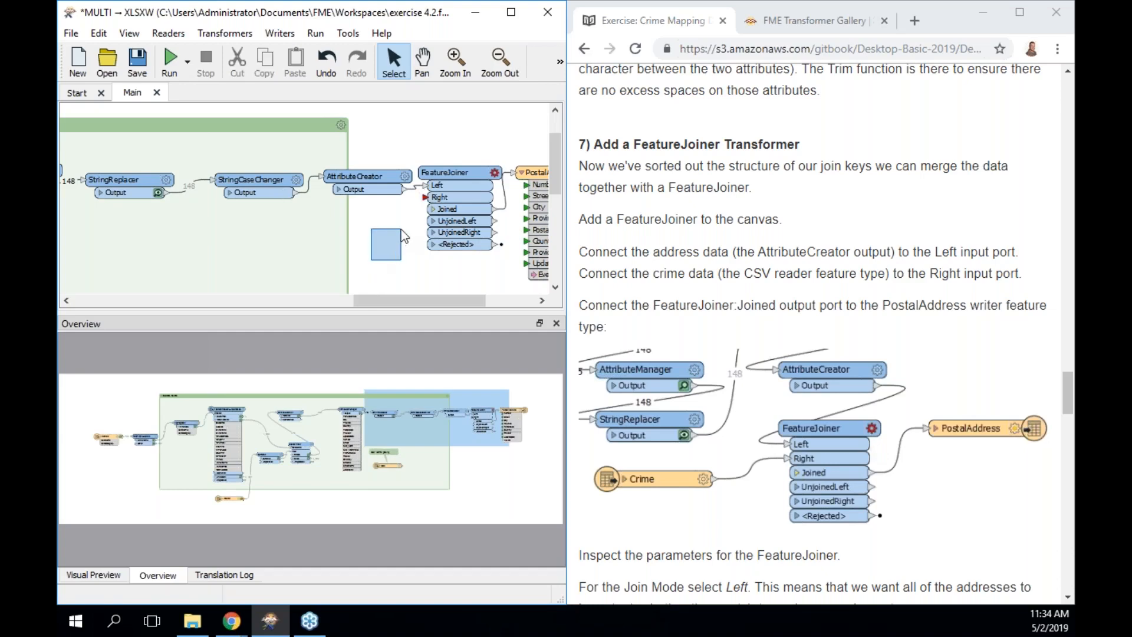
{"action": "left_click", "coordinate": [425, 199]}
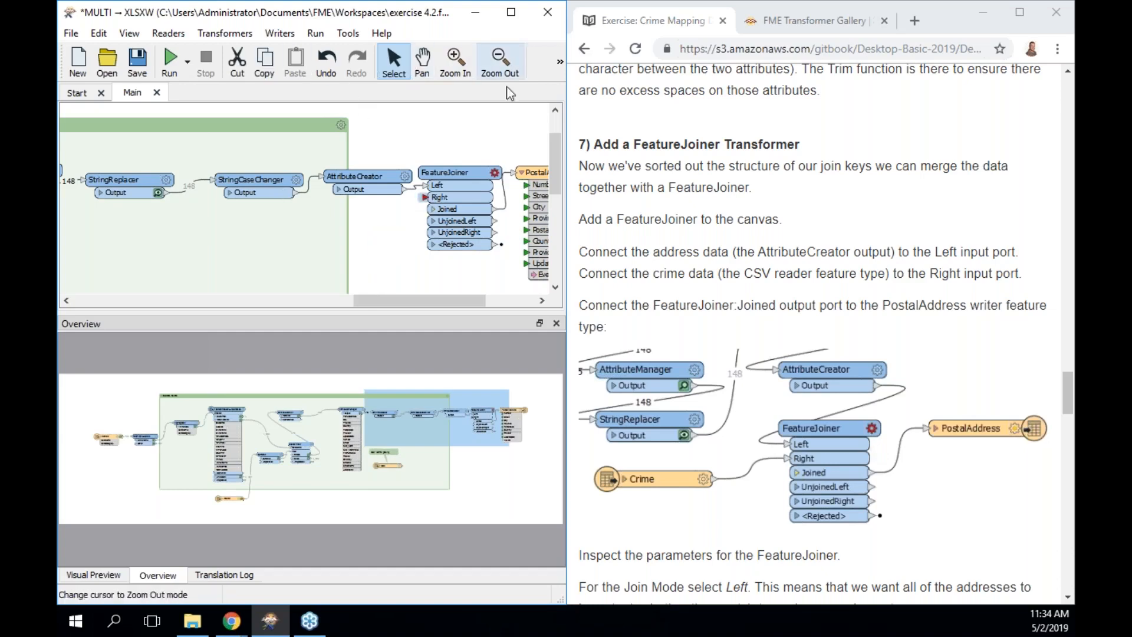
{"action": "left_click", "coordinate": [427, 68]}
{"action": "left_click_drag", "start_coordinate": [364, 222], "coordinate": [458, 108]}
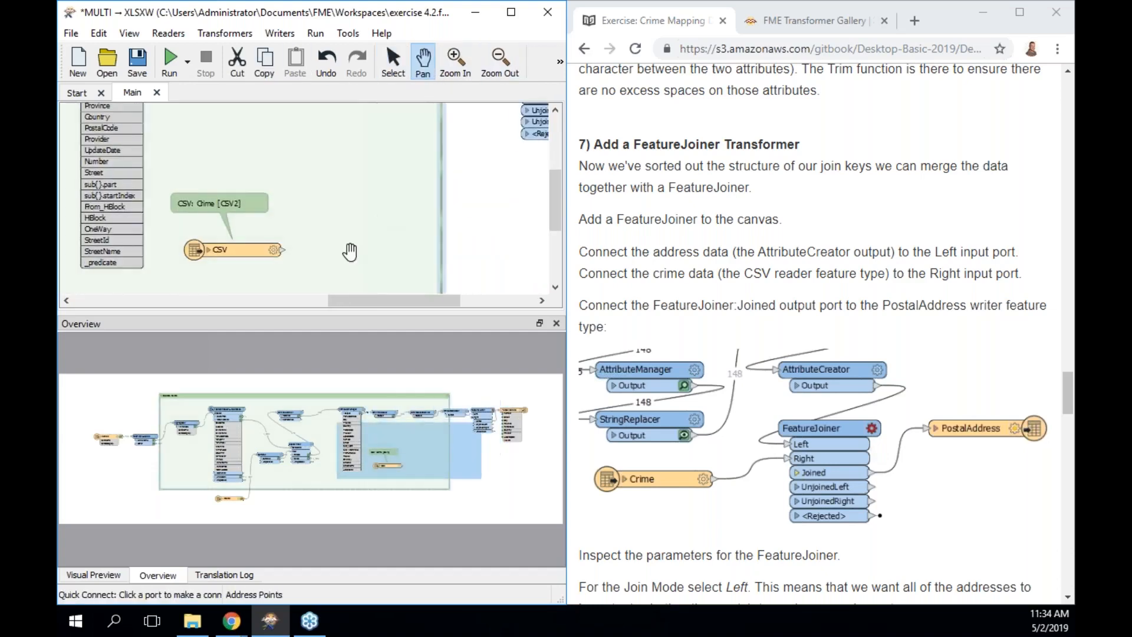
{"action": "left_click_drag", "start_coordinate": [354, 251], "coordinate": [434, 228]}
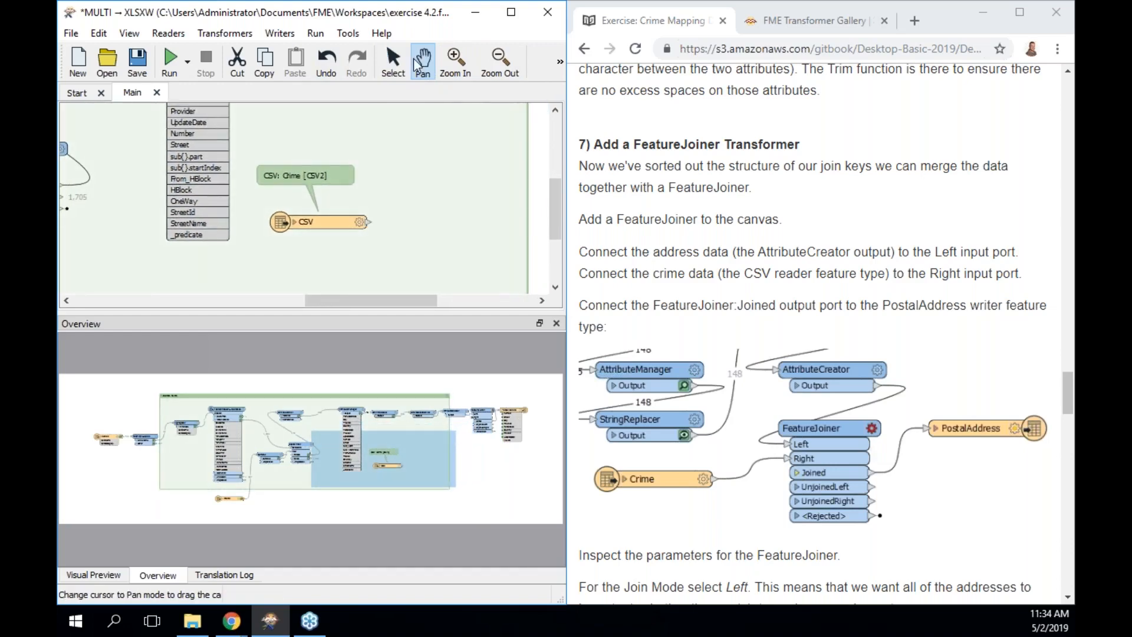
{"action": "left_click", "coordinate": [400, 72]}
Reposition the Crime reader and PostalAddress, then connect the Crime output to FeatureJoiner's Right input.
{"action": "left_click", "coordinate": [370, 222]}
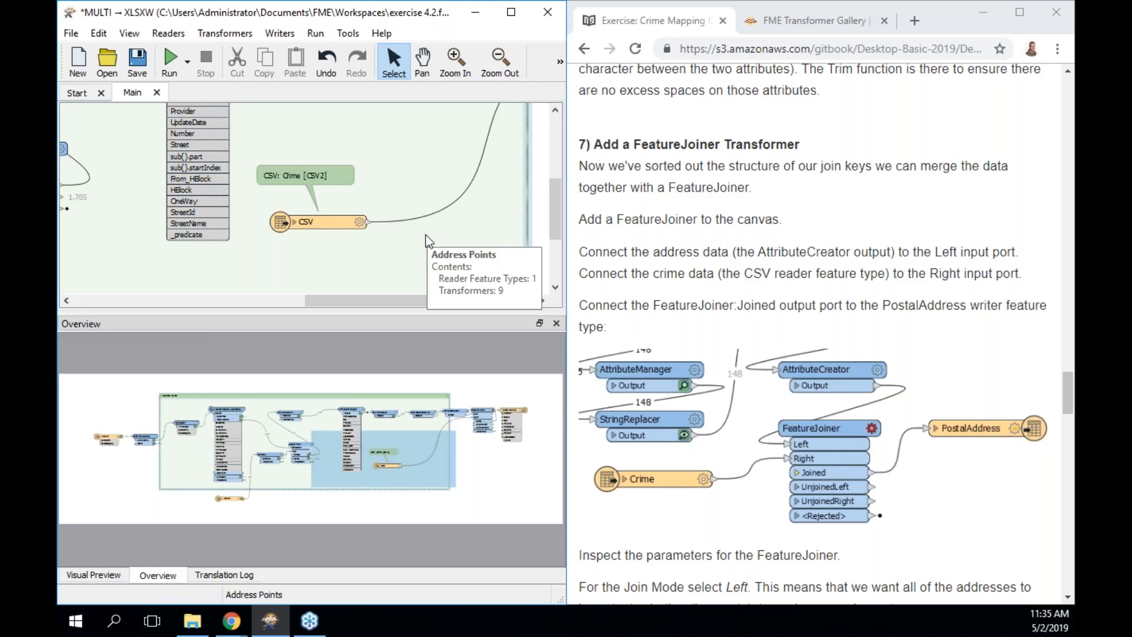
{"action": "mouse_move", "coordinate": [327, 210]}
{"action": "left_mouse_down"}
{"action": "mouse_move", "coordinate": [532, 207]}
{"action": "mouse_move", "coordinate": [527, 151]}
{"action": "mouse_move", "coordinate": [504, 134]}
{"action": "left_mouse_up"}
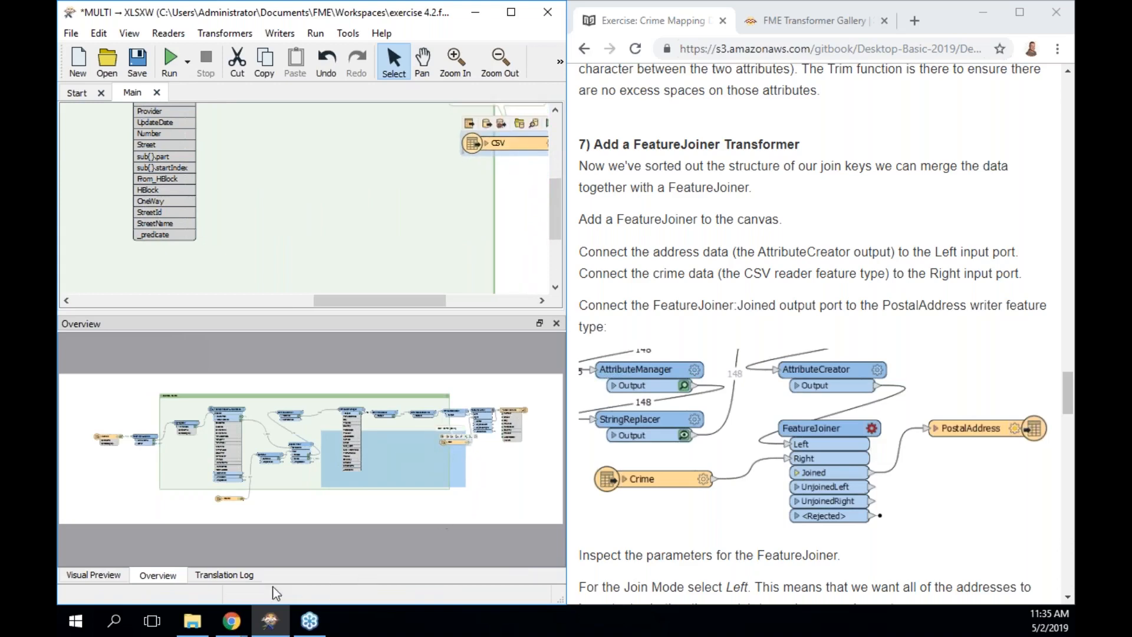
{"action": "left_click_drag", "start_coordinate": [551, 212], "coordinate": [549, 165]}
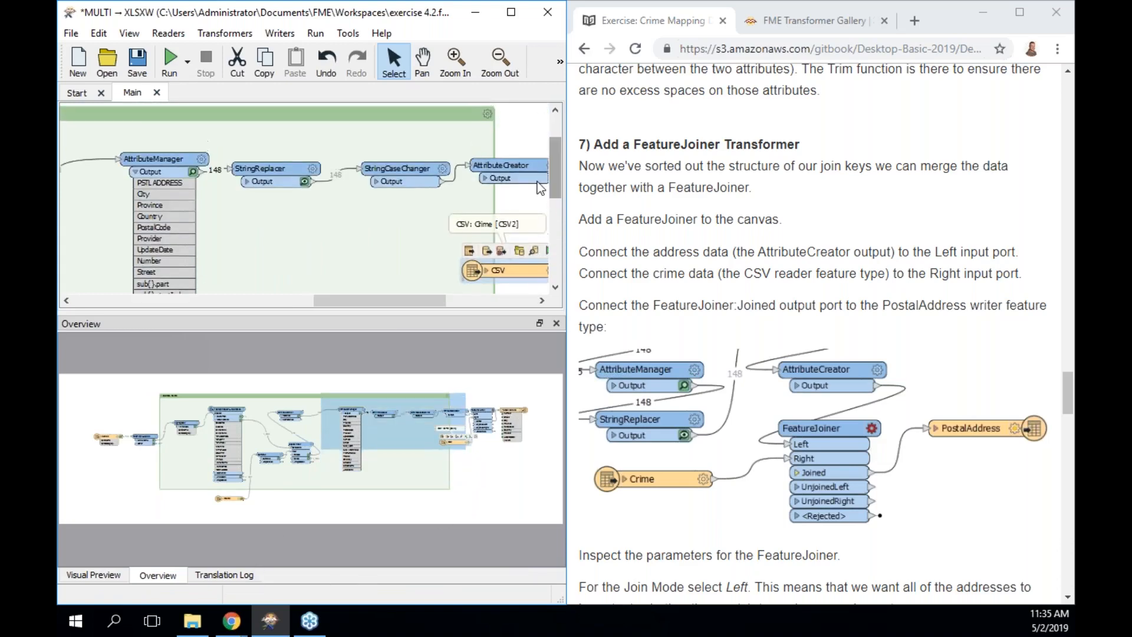
{"action": "left_click_drag", "start_coordinate": [381, 300], "coordinate": [452, 304]}
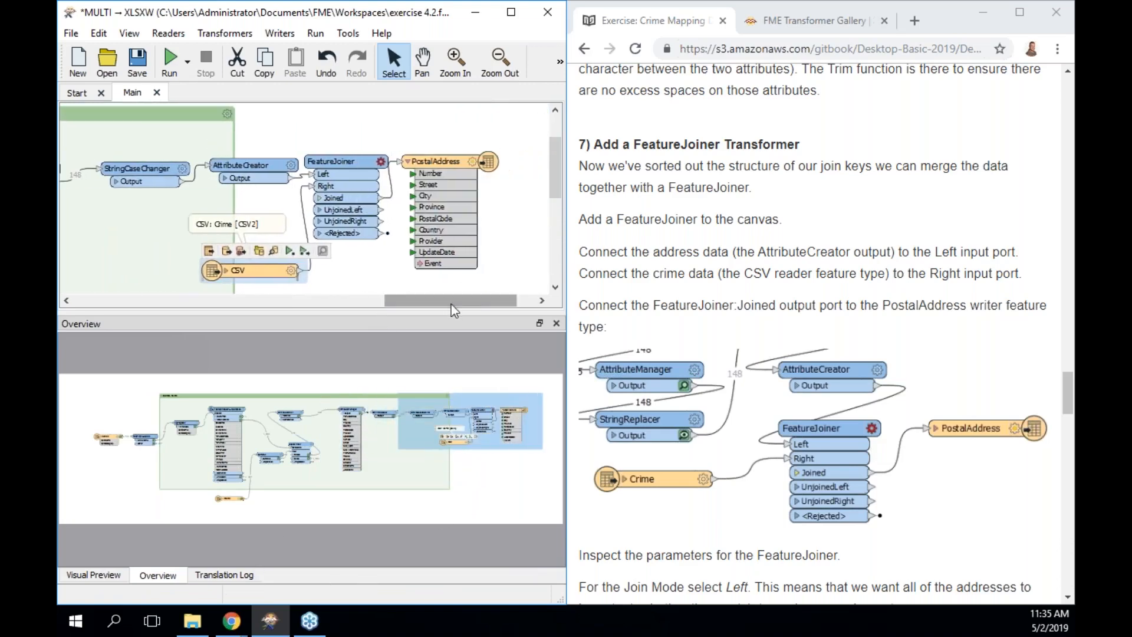
{"action": "left_click", "coordinate": [447, 164]}
{"action": "left_click_drag", "start_coordinate": [447, 165], "coordinate": [494, 165]}
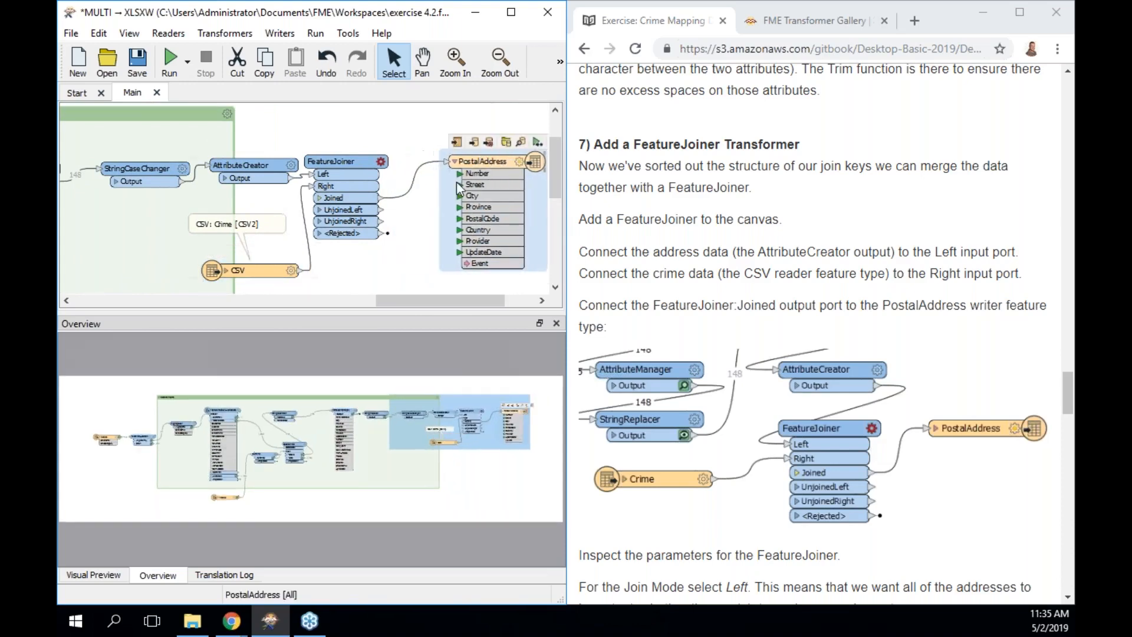
{"action": "left_click_drag", "start_coordinate": [263, 266], "coordinate": [246, 264]}
{"action": "scroll", "coordinate": [643, 277], "scroll_direction": "down", "scroll_amount": 2}
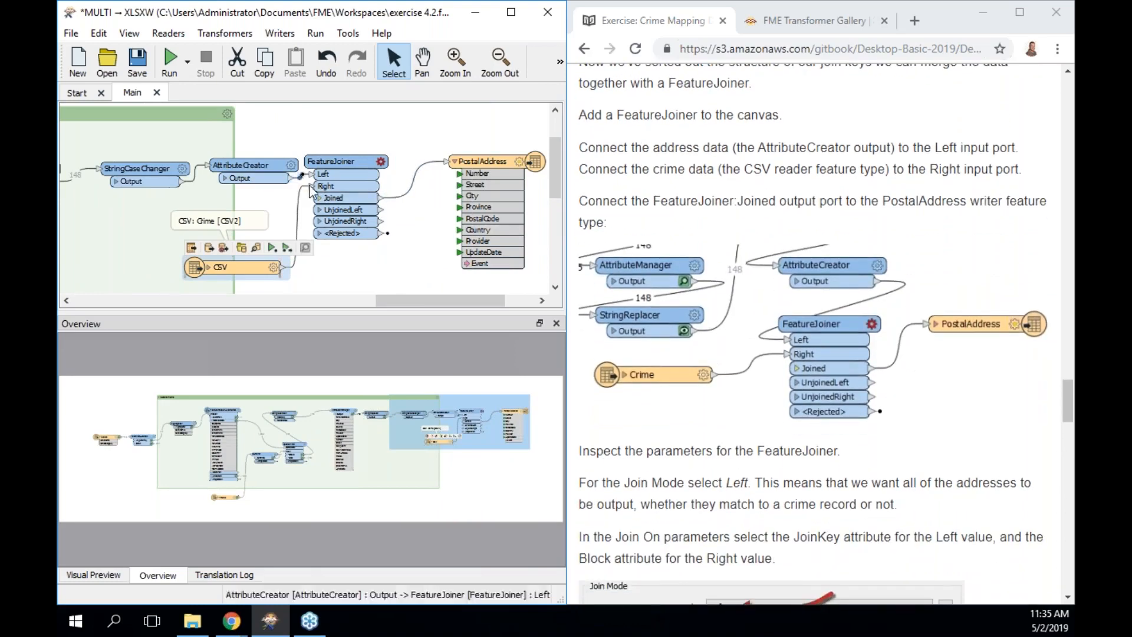
{"action": "left_click_drag", "start_coordinate": [319, 185], "coordinate": [289, 252]}
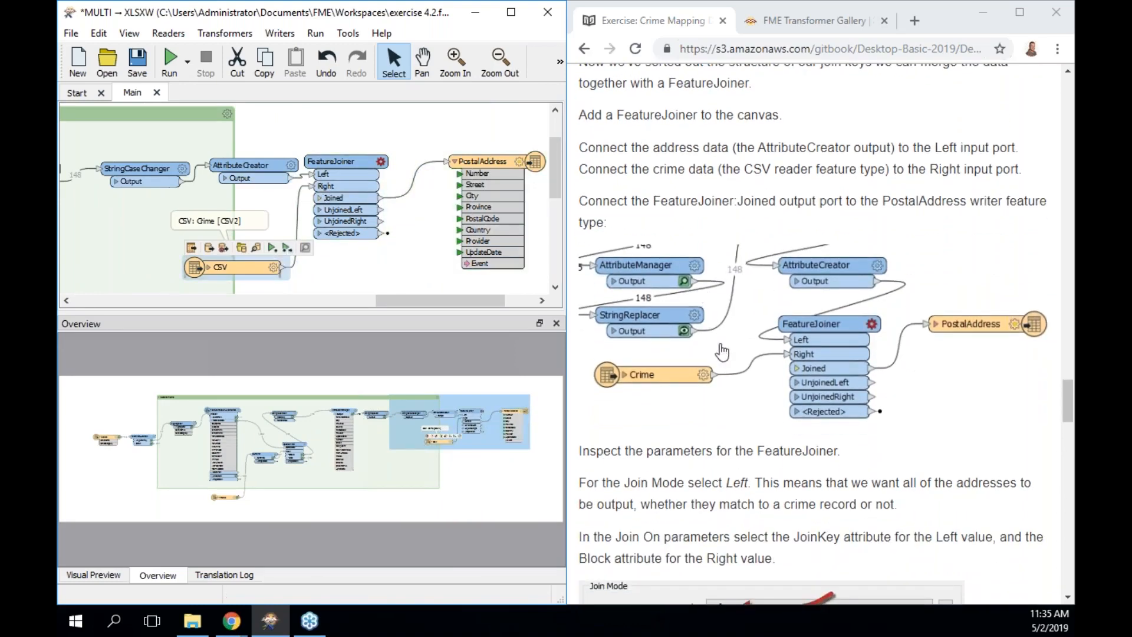
{"action": "scroll", "coordinate": [725, 360], "scroll_direction": "down", "scroll_amount": 4}
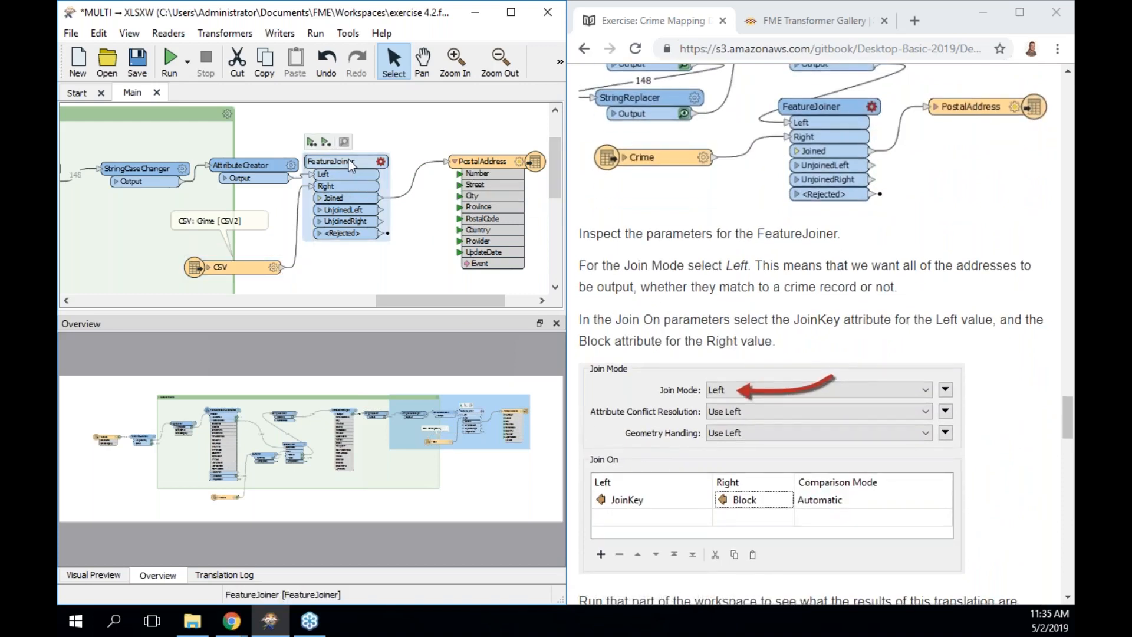
Set the FeatureJoiner to Left join mode, matching JoinKey on the left with Block on the right.
{"action": "double_click", "coordinate": [348, 161]}
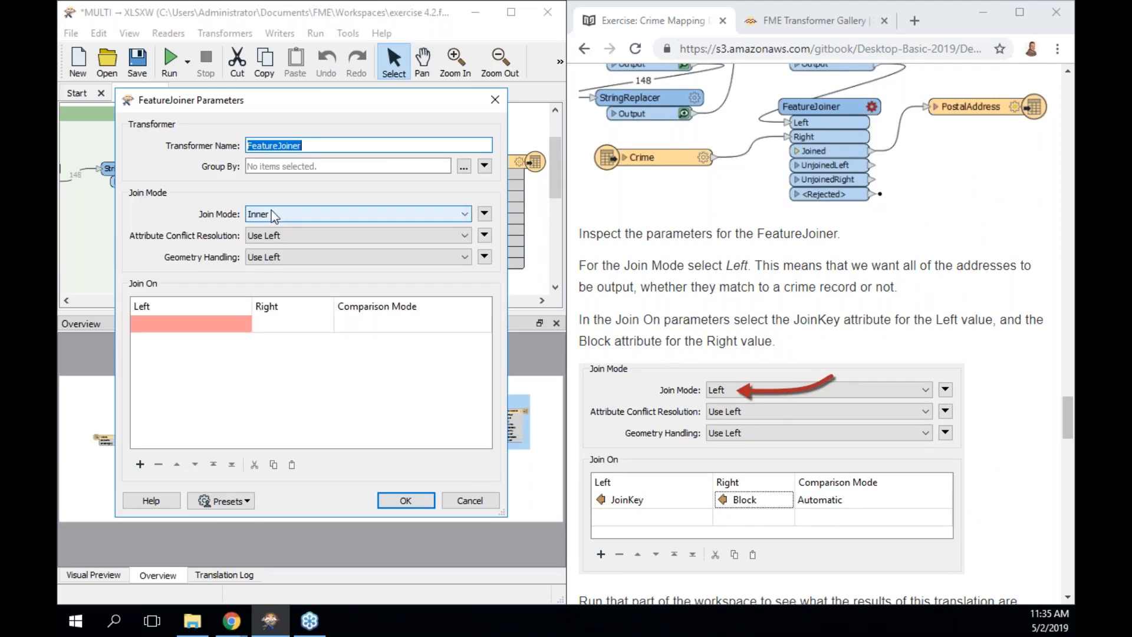
{"action": "left_click", "coordinate": [271, 213]}
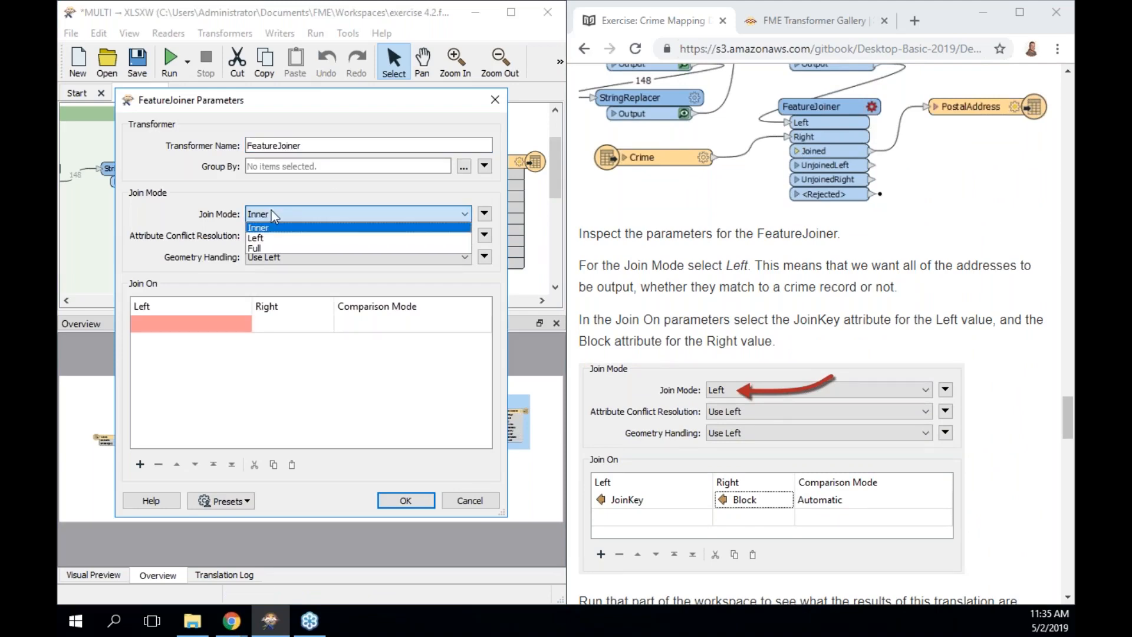
{"action": "left_click", "coordinate": [279, 239]}
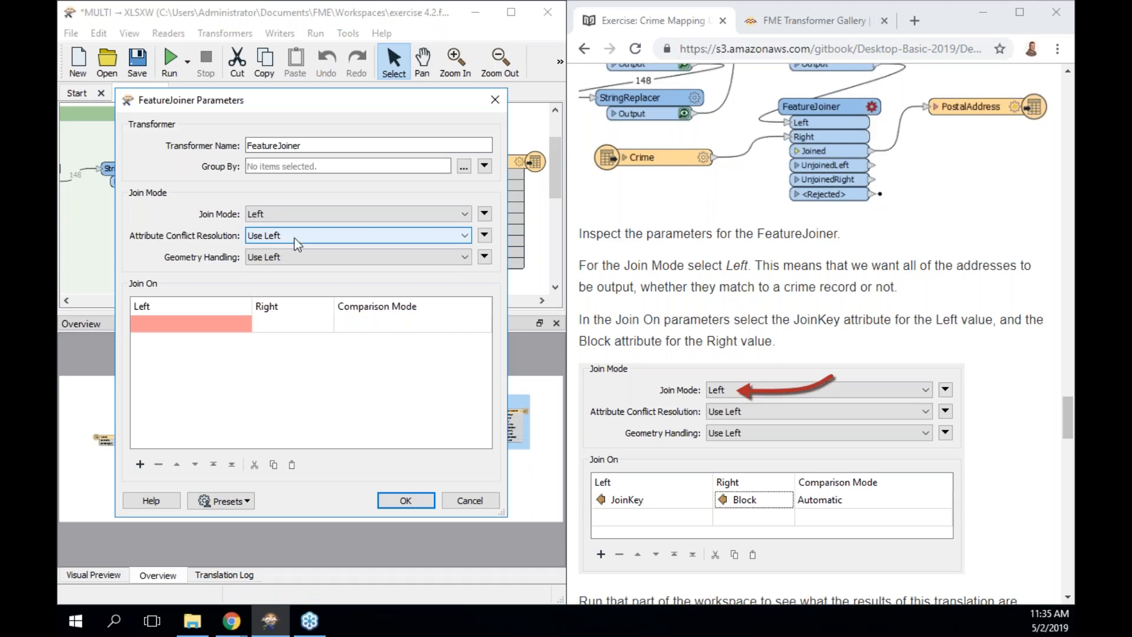
{"action": "left_click", "coordinate": [228, 324]}
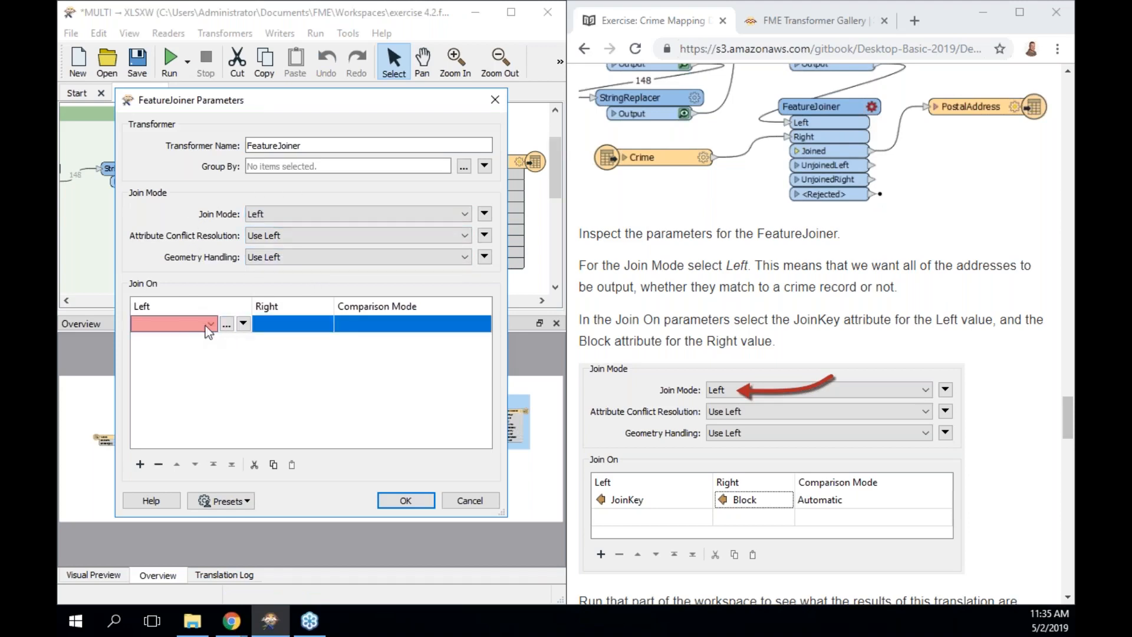
{"action": "left_click", "coordinate": [242, 324]}
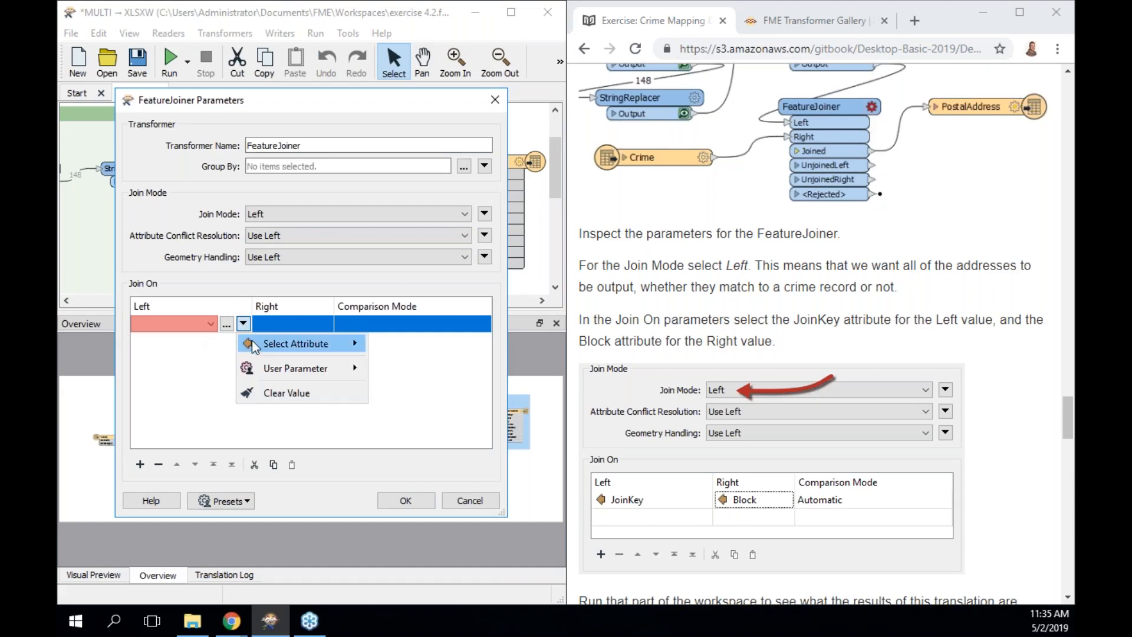
{"action": "mouse_move", "coordinate": [252, 341]}
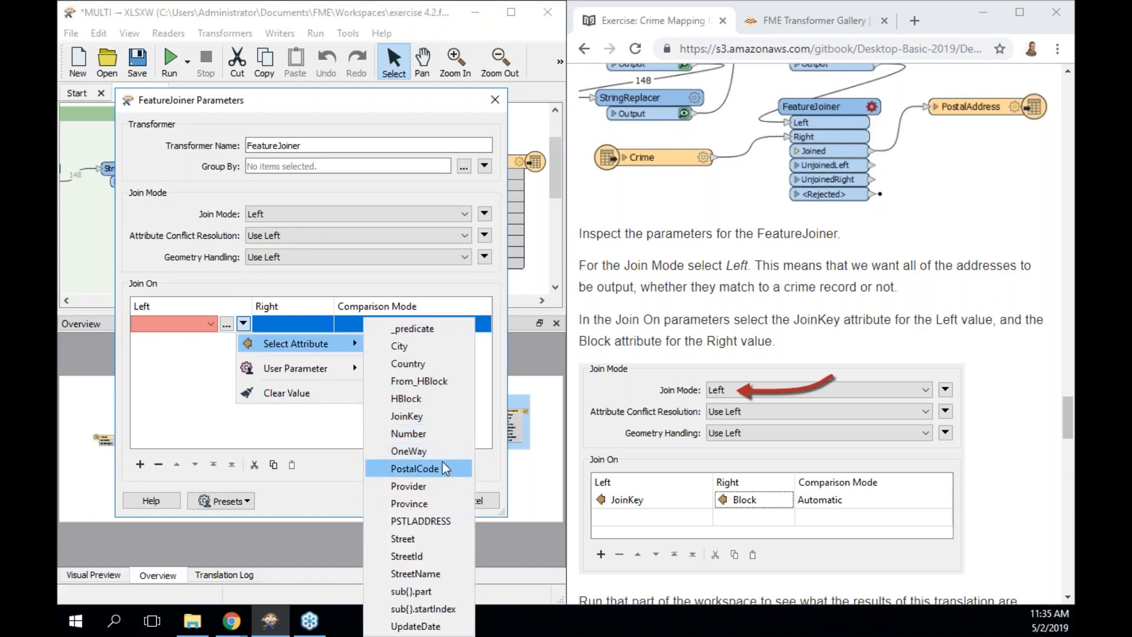
{"action": "left_click", "coordinate": [429, 416]}
{"action": "left_click", "coordinate": [308, 323]}
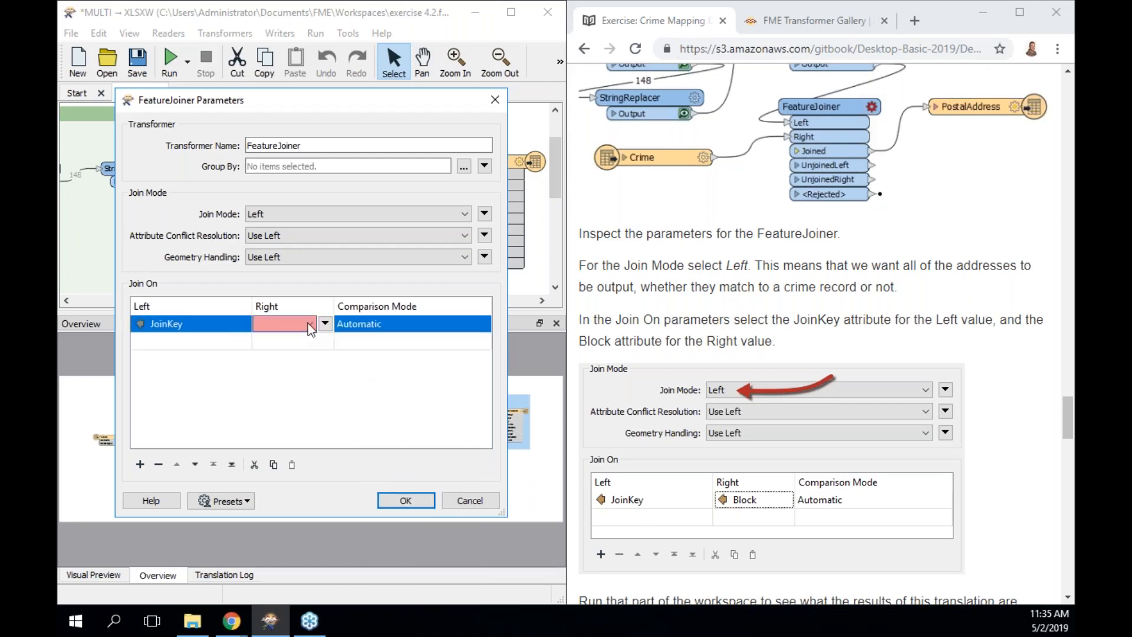
{"action": "left_click", "coordinate": [325, 324]}
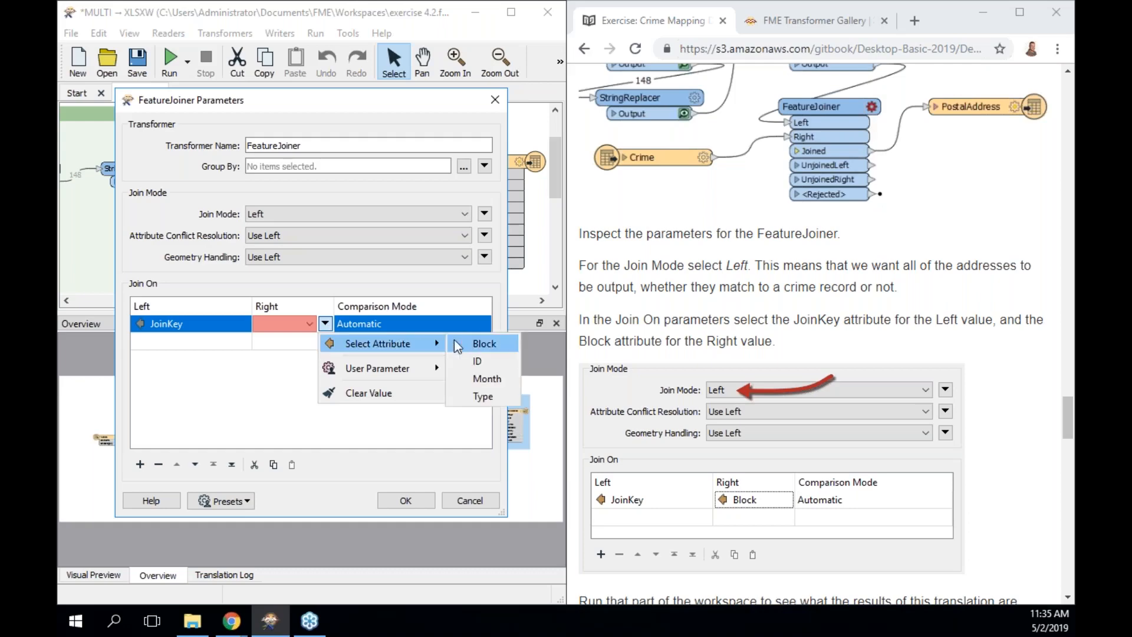
{"action": "left_click", "coordinate": [538, 339]}
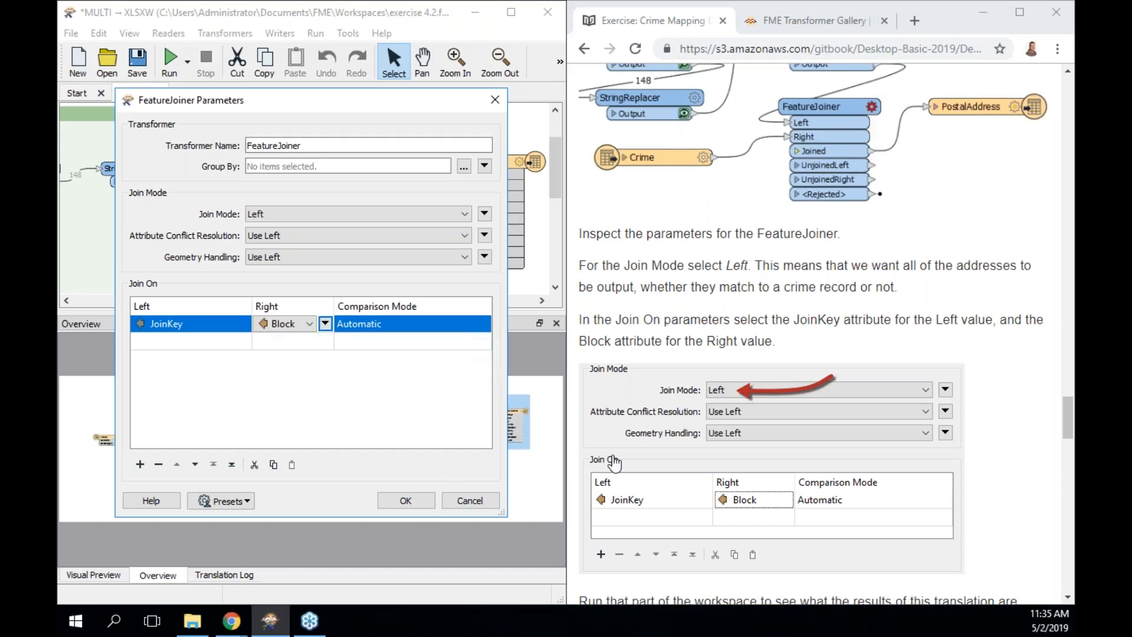
{"action": "left_click", "coordinate": [421, 500]}
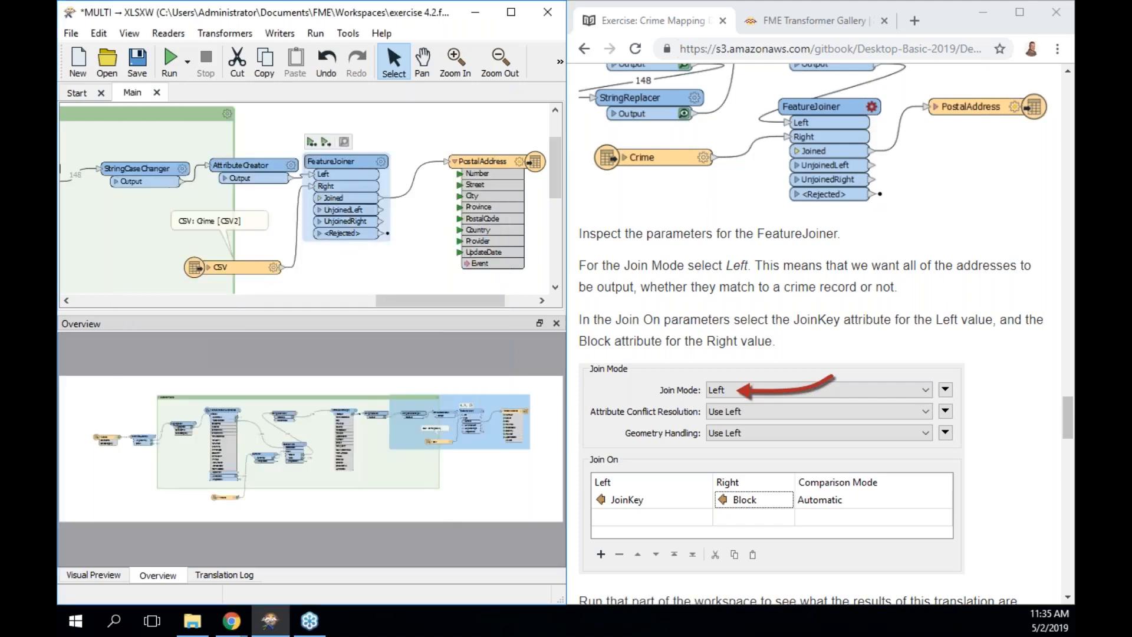
Run the workspace to the FeatureJoiner, shift PostalAddress right, and rerun from the FeatureJoiner onward.
{"action": "left_click", "coordinate": [310, 143]}
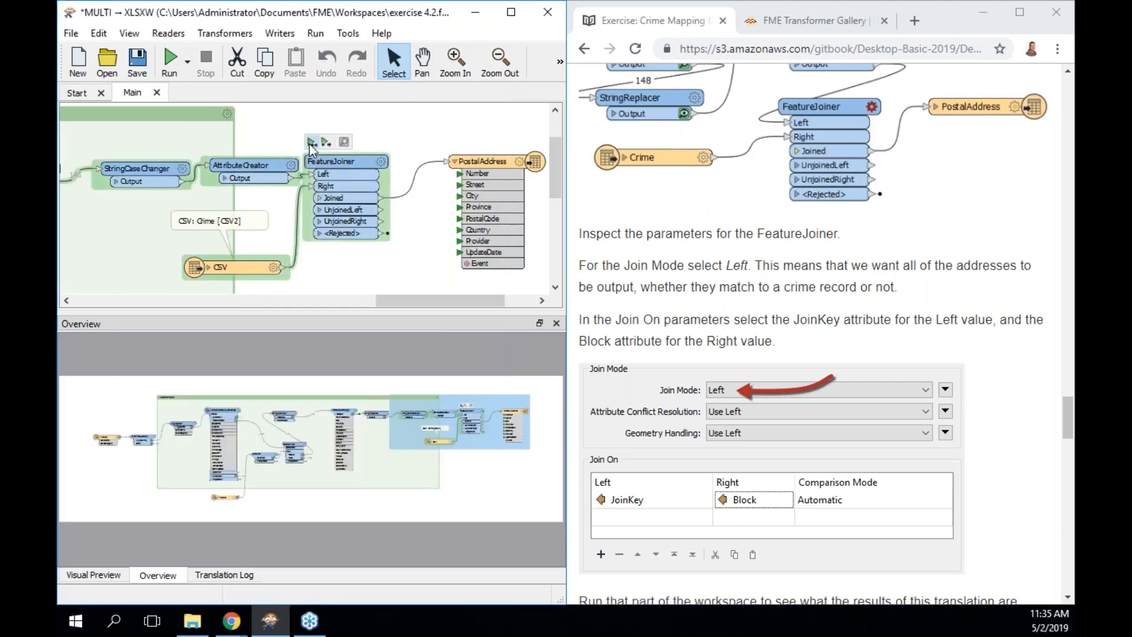
{"action": "scroll", "coordinate": [837, 416], "scroll_direction": "down", "scroll_amount": 4}
{"action": "scroll", "coordinate": [836, 416], "scroll_direction": "down", "scroll_amount": 3}
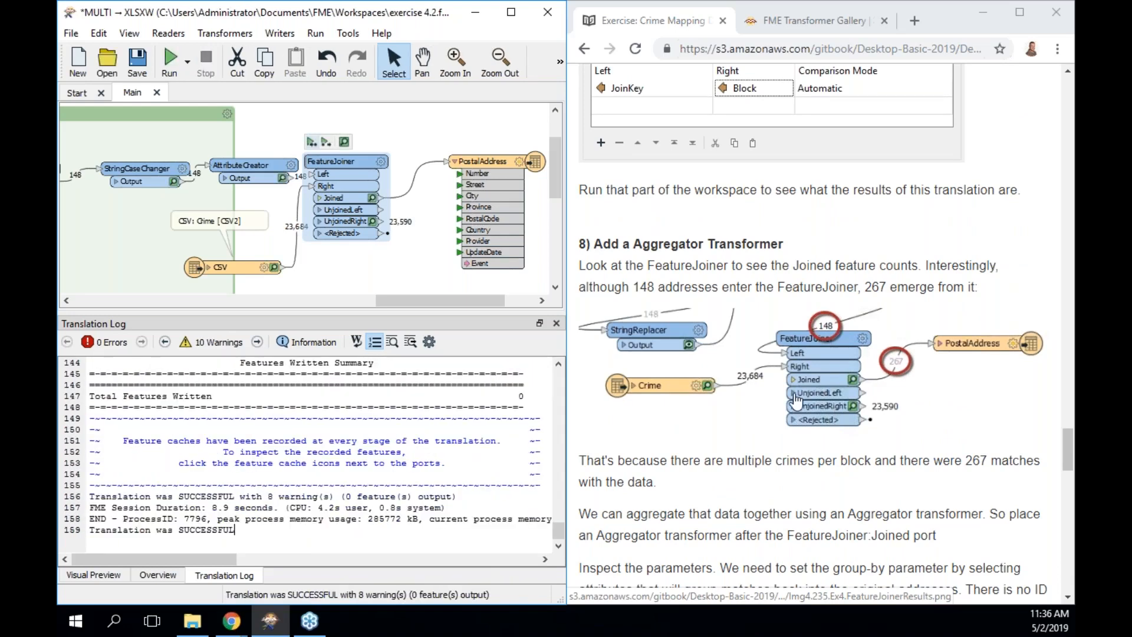
{"action": "left_click_drag", "start_coordinate": [485, 160], "coordinate": [540, 161]}
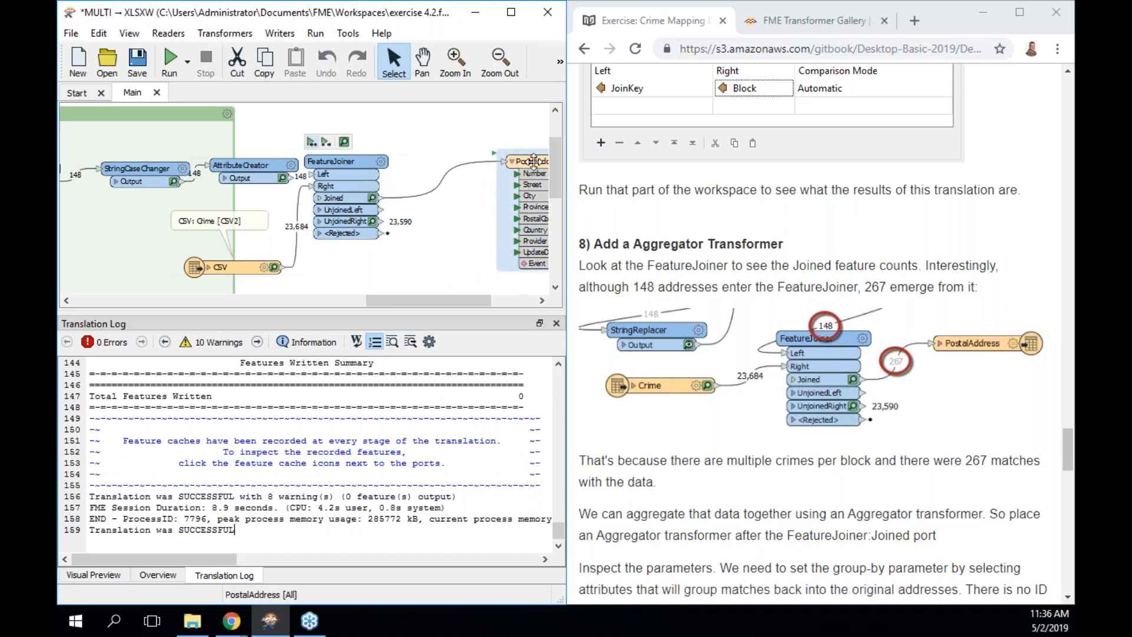
{"action": "left_click", "coordinate": [353, 161]}
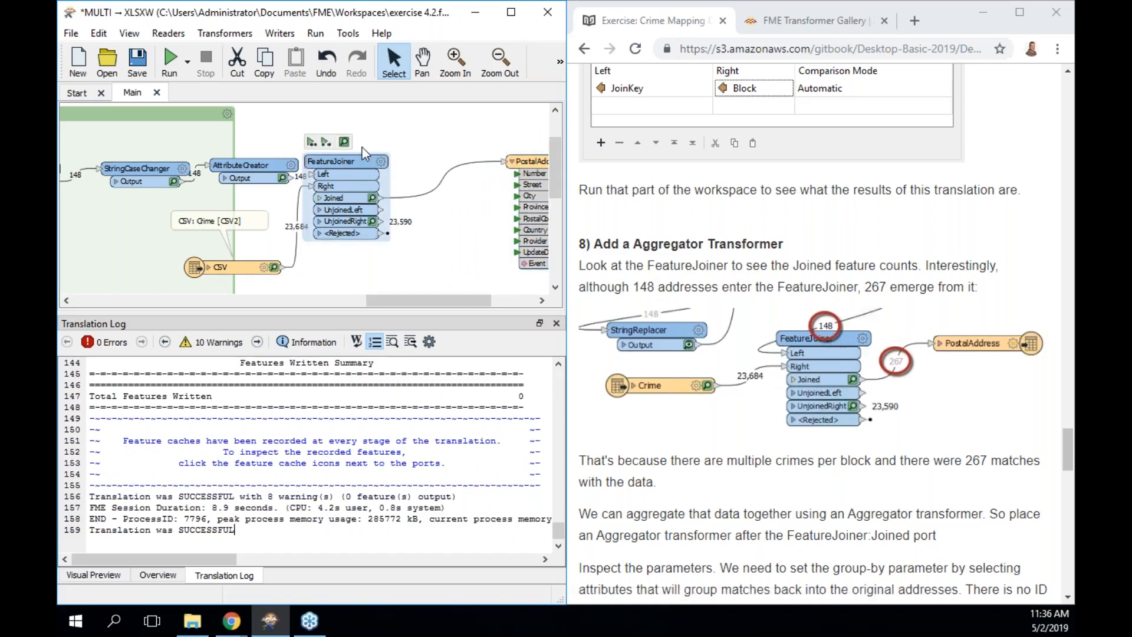
{"action": "left_click", "coordinate": [327, 142]}
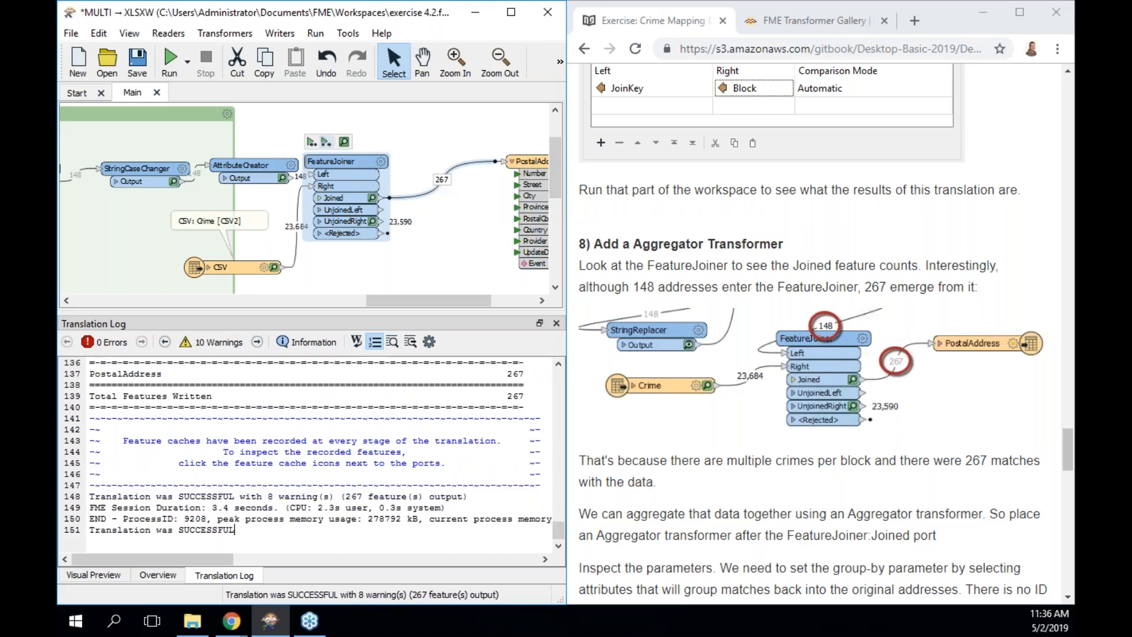
Move the CSV reader aside and check the 267 features on the Joined-to-PostalAddress connection.
{"action": "left_click_drag", "start_coordinate": [238, 263], "coordinate": [194, 267]}
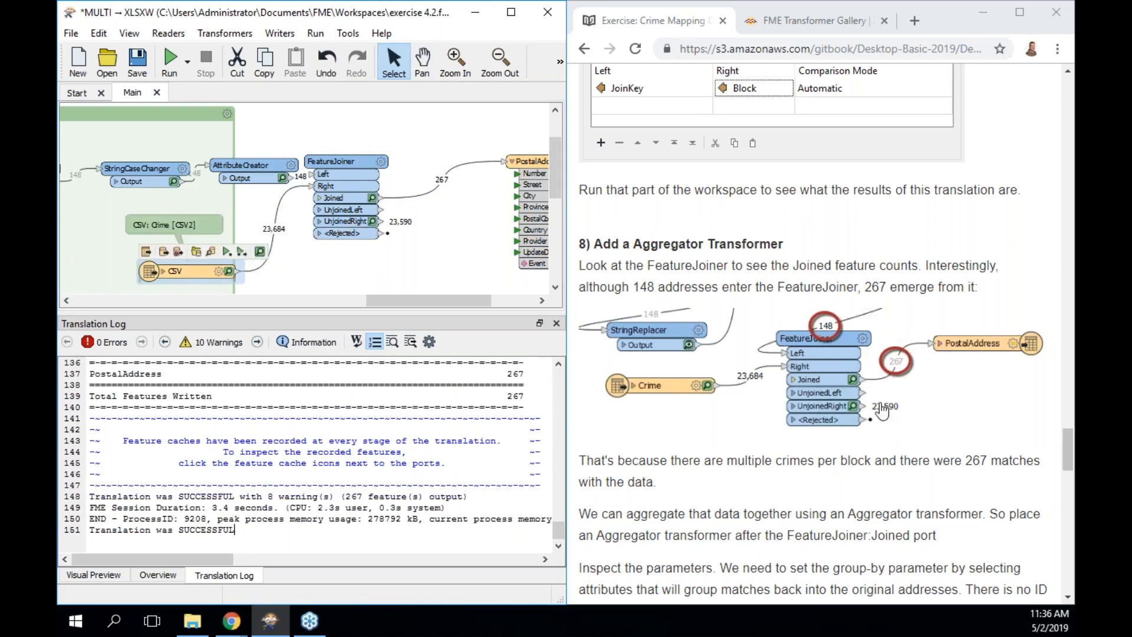
{"action": "scroll", "coordinate": [883, 411], "scroll_direction": "down", "scroll_amount": 3}
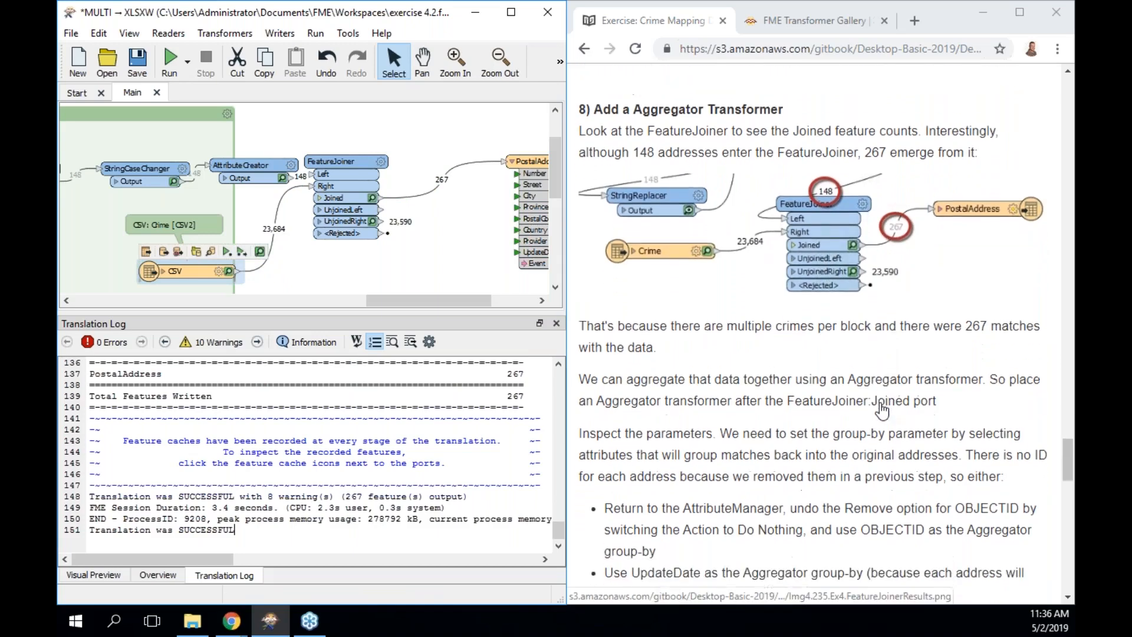
{"action": "scroll", "coordinate": [883, 411], "scroll_direction": "down", "scroll_amount": 1}
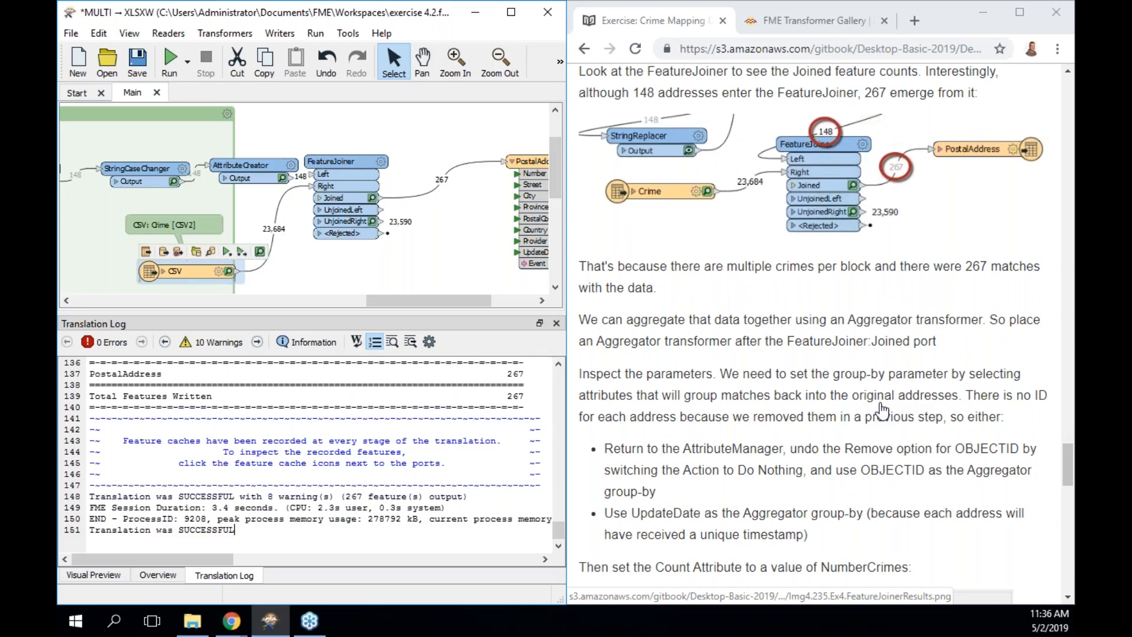
{"action": "left_click", "coordinate": [423, 193]}
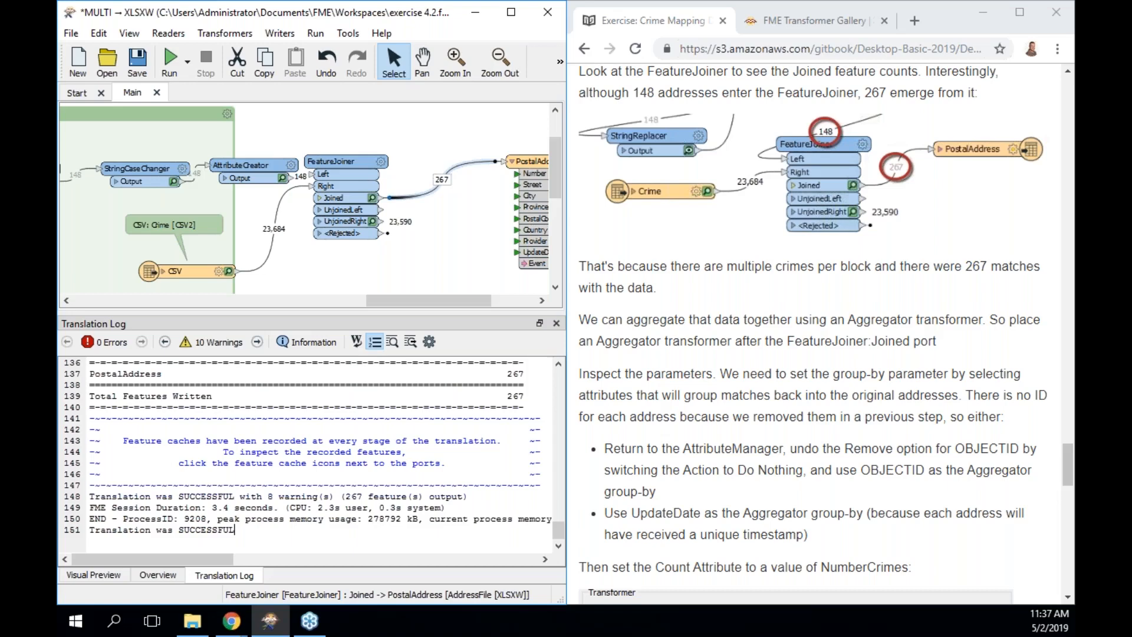
Insert an Aggregator on the Joined connection, place it beside the Joined port, and review its parameters.
{"action": "type", "text": "aggre"}
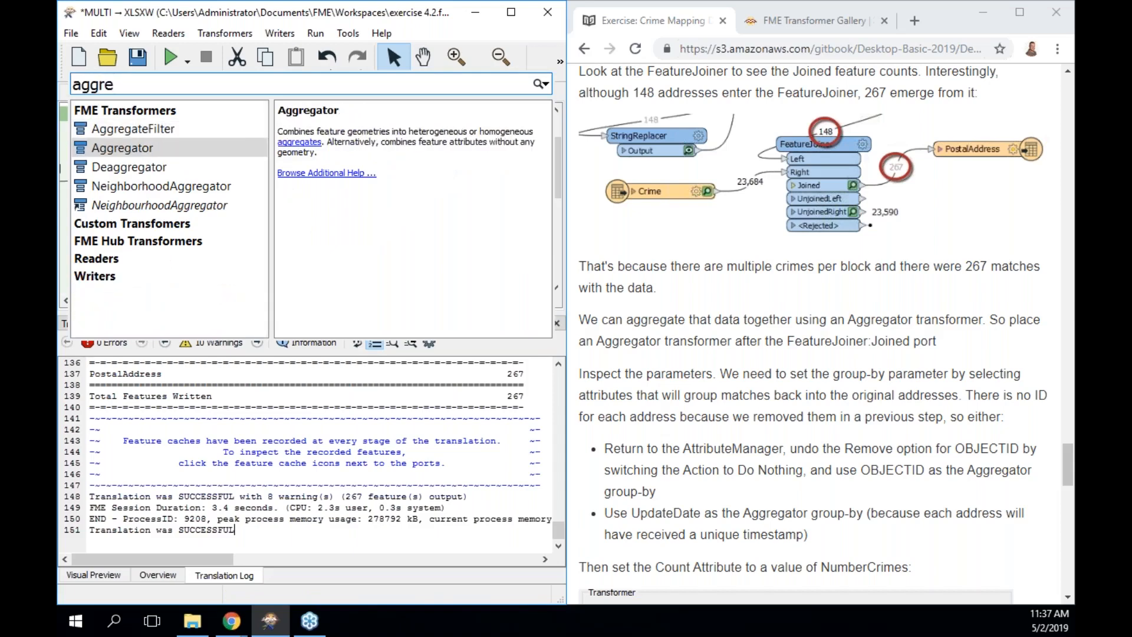
{"action": "key", "text": "Return"}
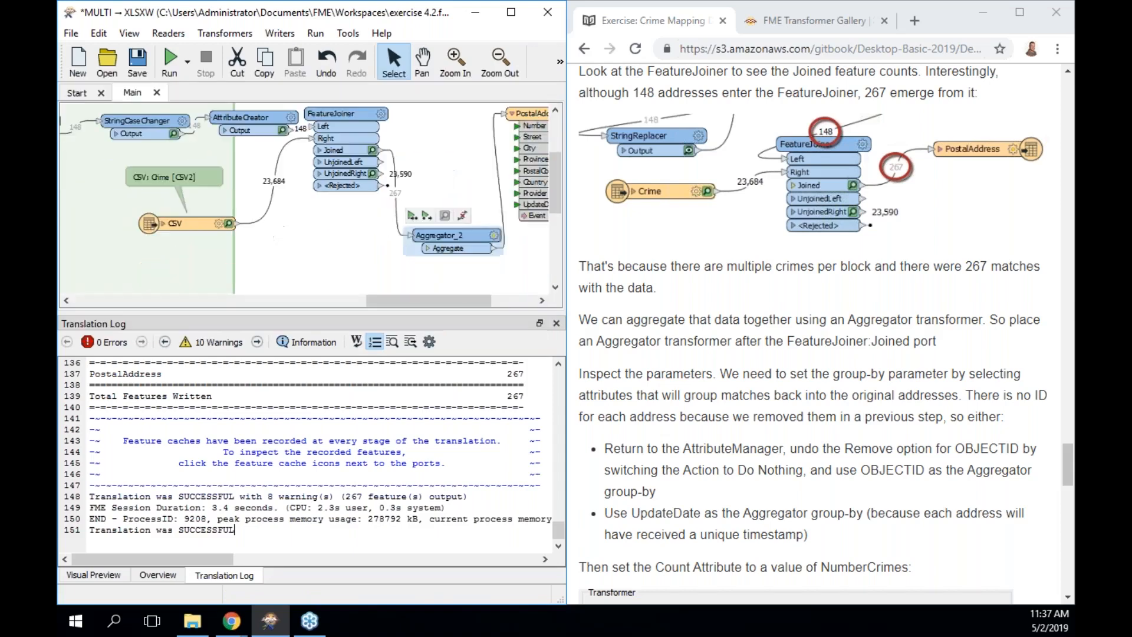
{"action": "left_click_drag", "start_coordinate": [446, 232], "coordinate": [439, 133]}
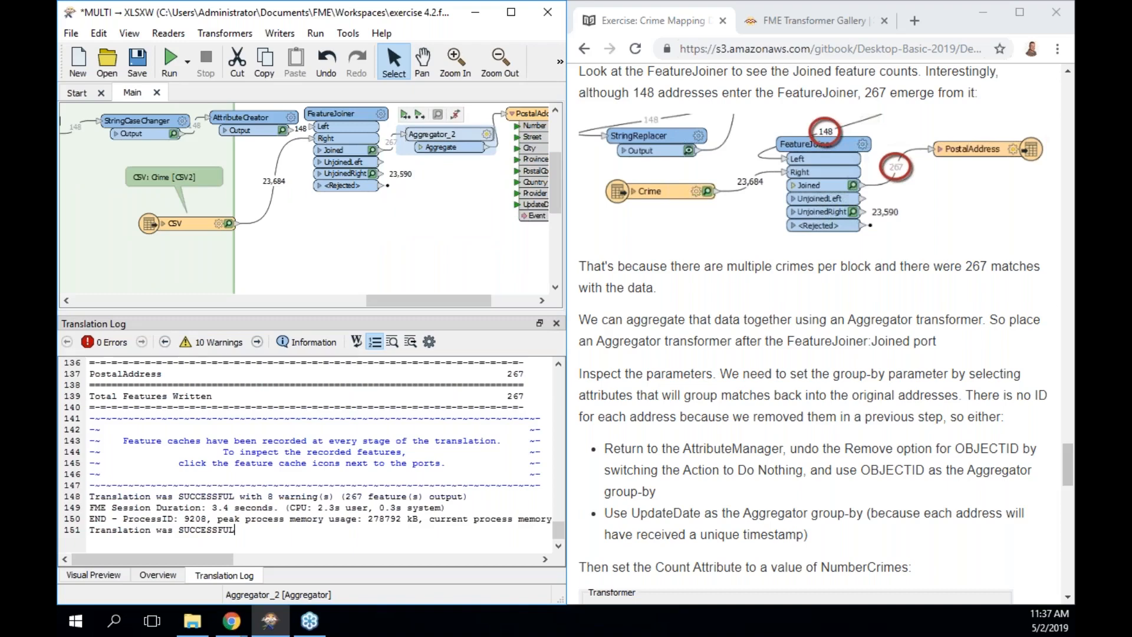
{"action": "double_click", "coordinate": [441, 135]}
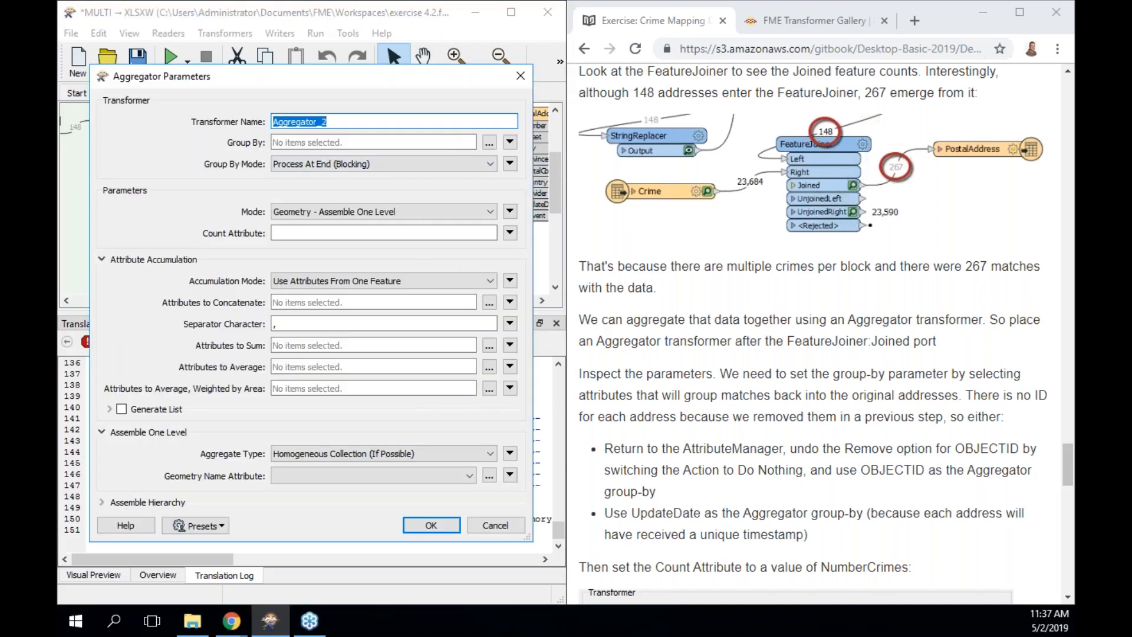
{"action": "scroll", "coordinate": [749, 342], "scroll_direction": "down", "scroll_amount": 1}
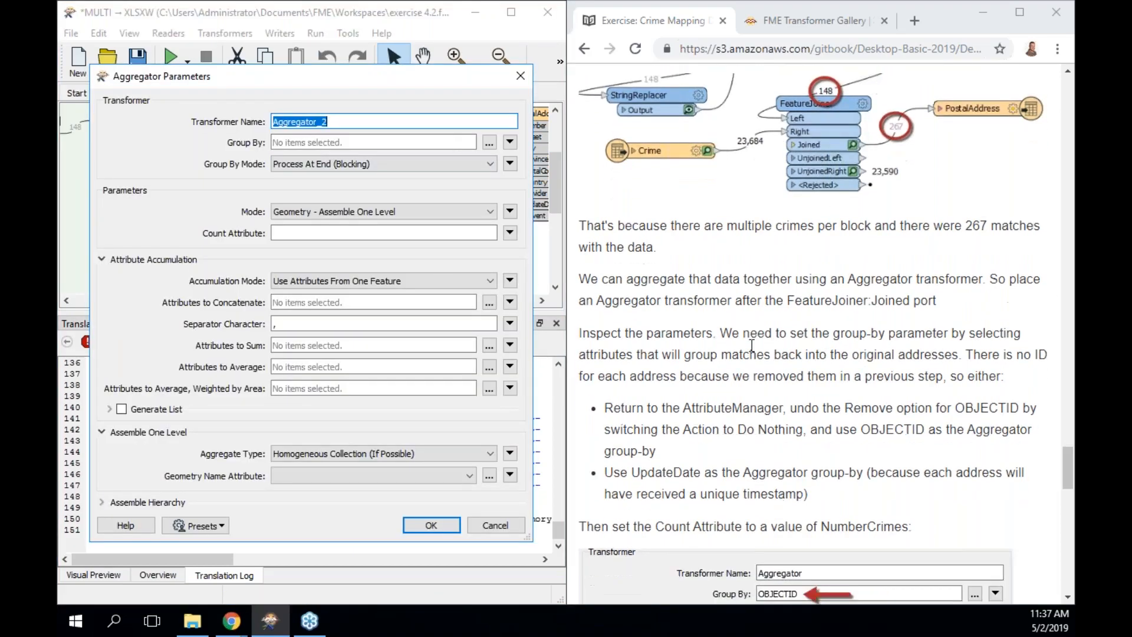
{"action": "scroll", "coordinate": [752, 345], "scroll_direction": "down", "scroll_amount": 4}
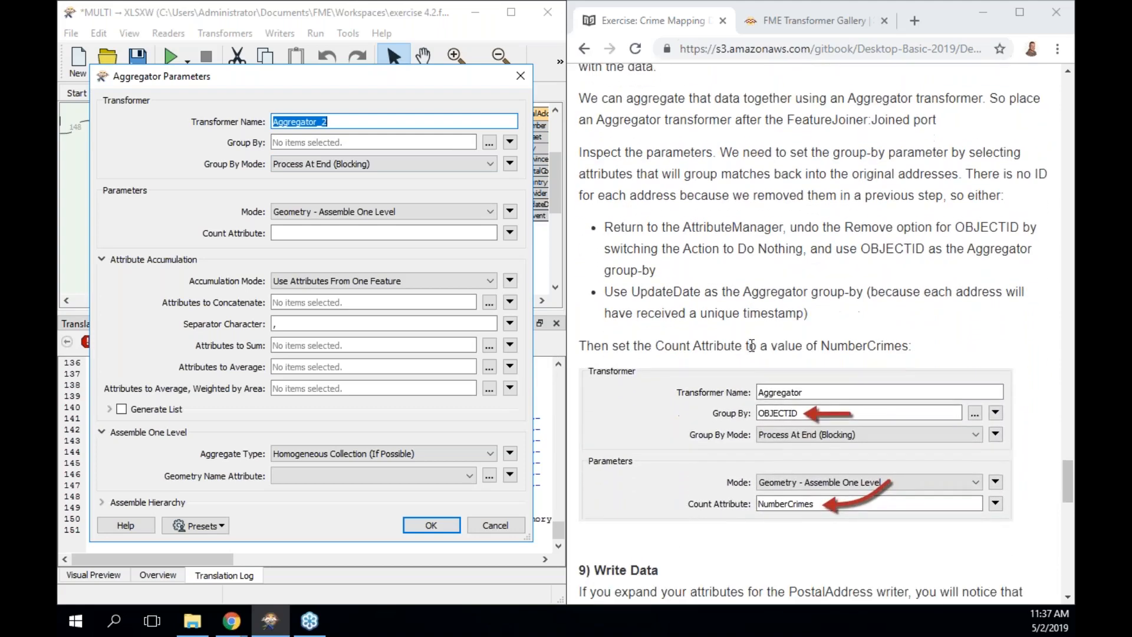
{"action": "scroll", "coordinate": [751, 345], "scroll_direction": "down", "scroll_amount": 1}
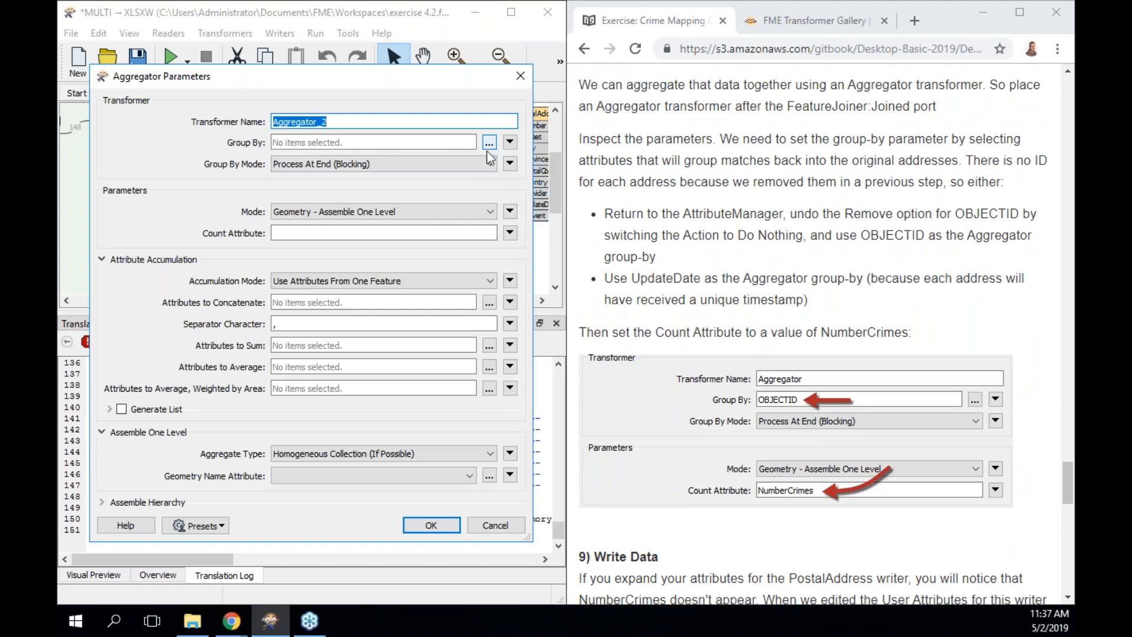
{"action": "left_click", "coordinate": [444, 524]}
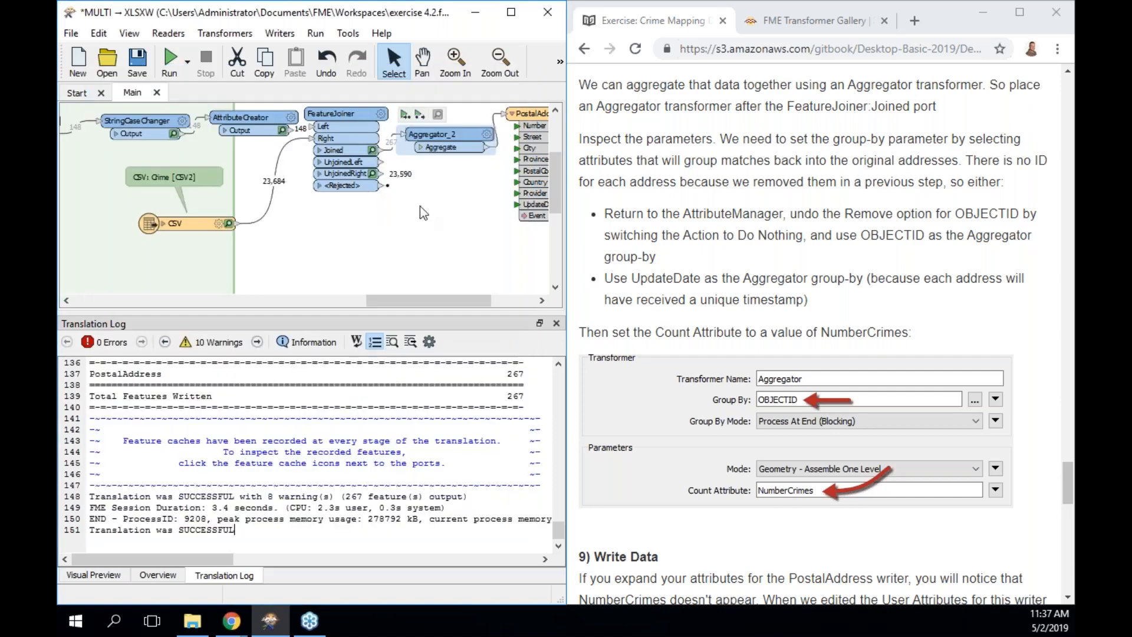
{"action": "scroll", "coordinate": [416, 212], "scroll_direction": "left", "scroll_amount": 6}
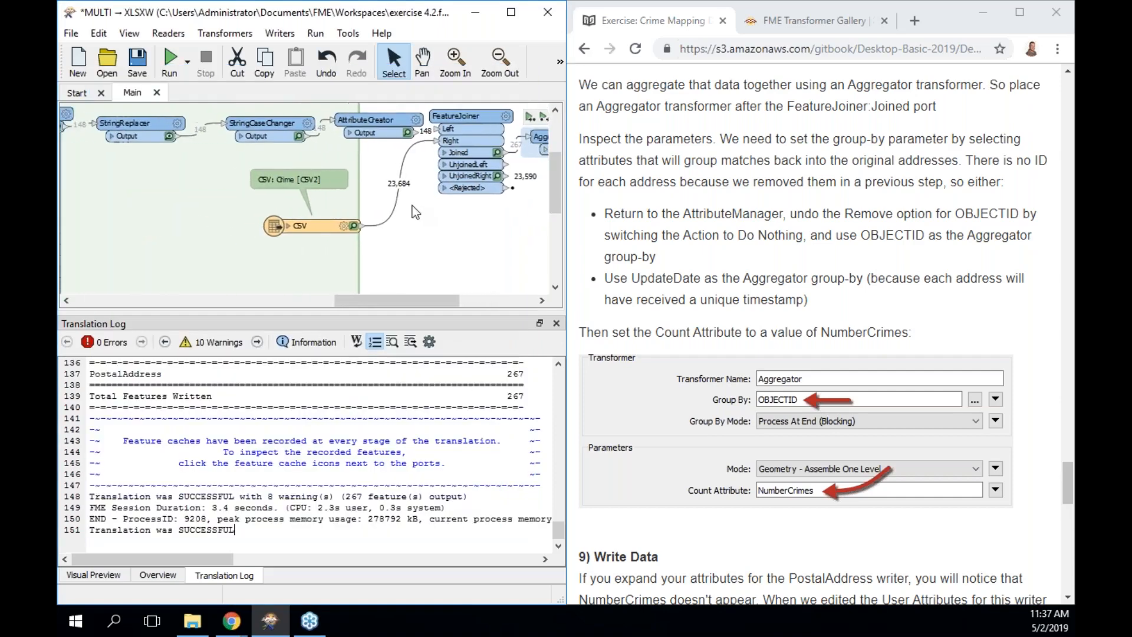
{"action": "scroll", "coordinate": [412, 206], "scroll_direction": "left", "scroll_amount": 2}
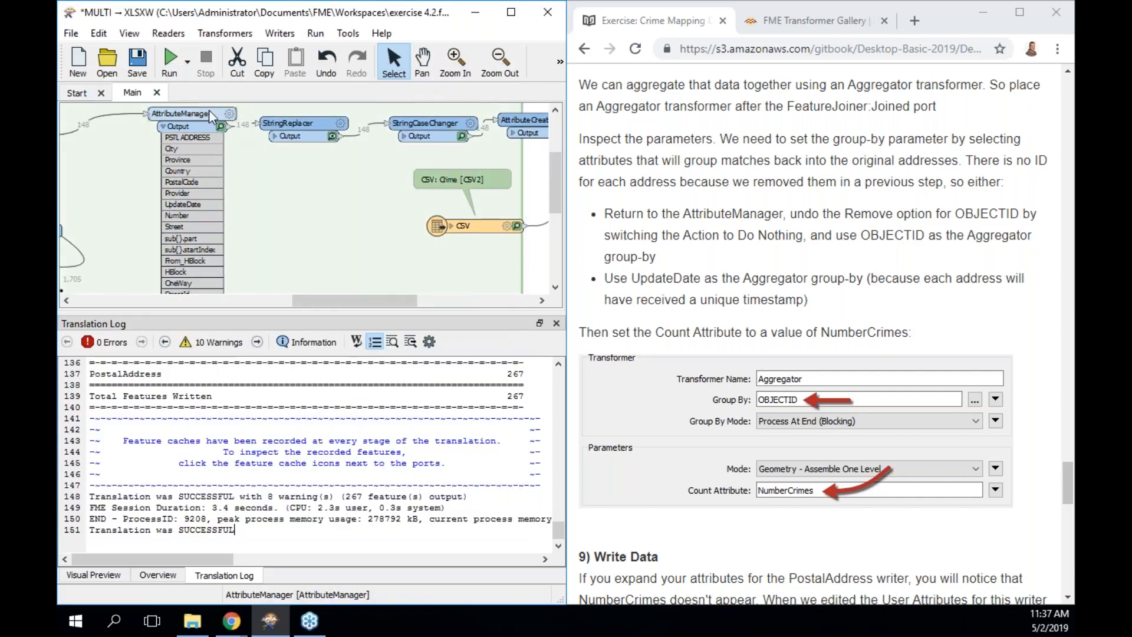
Change OBJECTID's action in the AttributeManager from Remove to Do Nothing.
{"action": "double_click", "coordinate": [206, 114]}
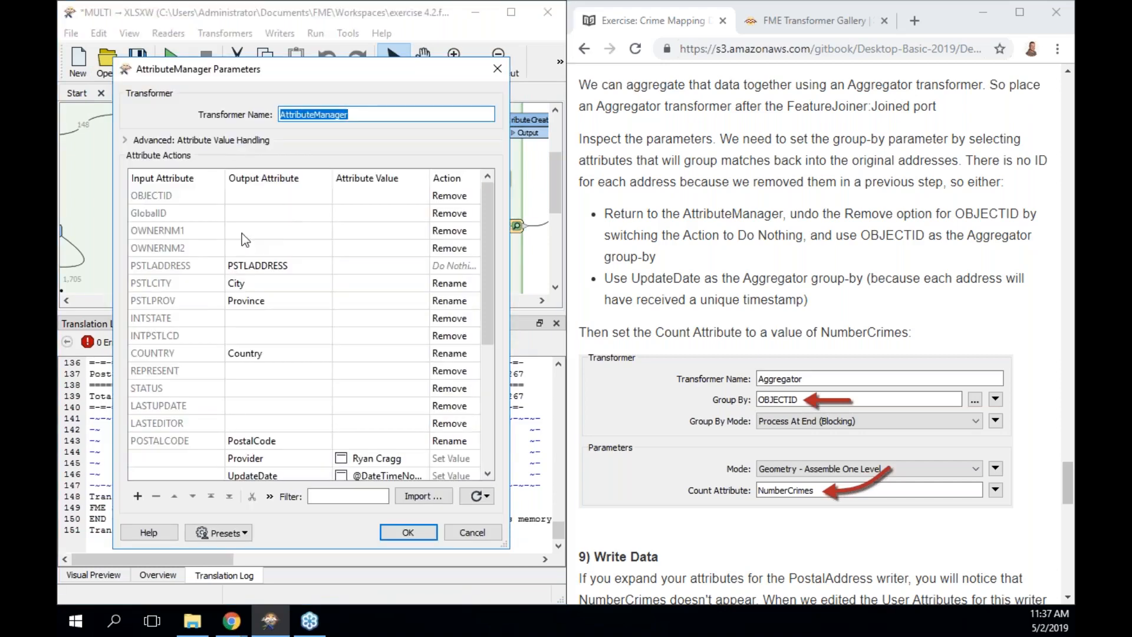
{"action": "left_click", "coordinate": [207, 199]}
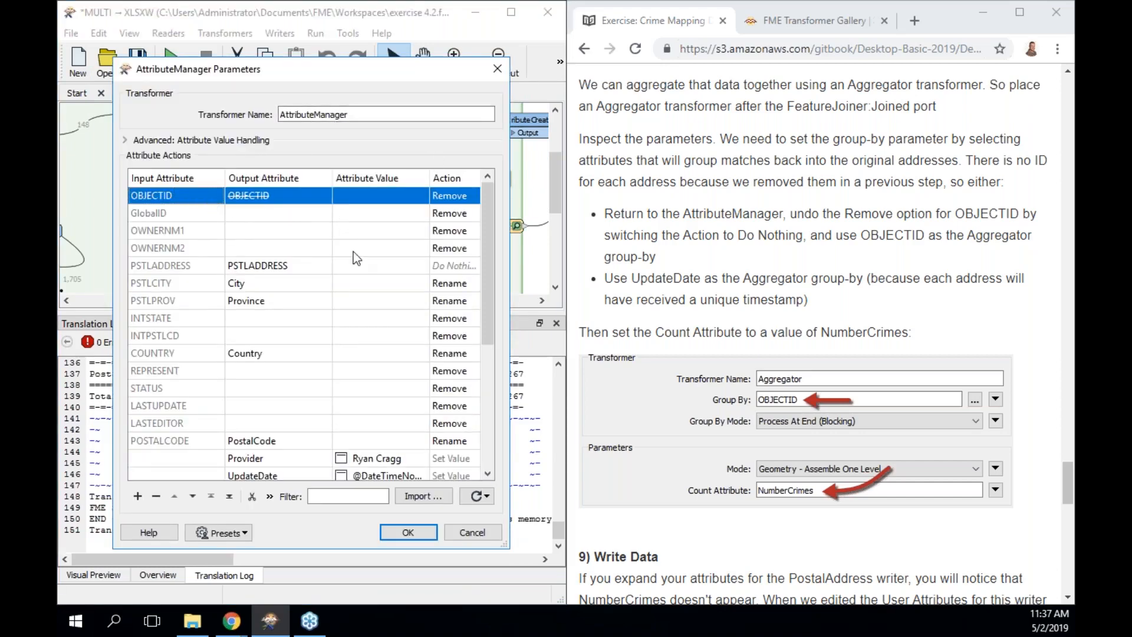
{"action": "left_click", "coordinate": [461, 200]}
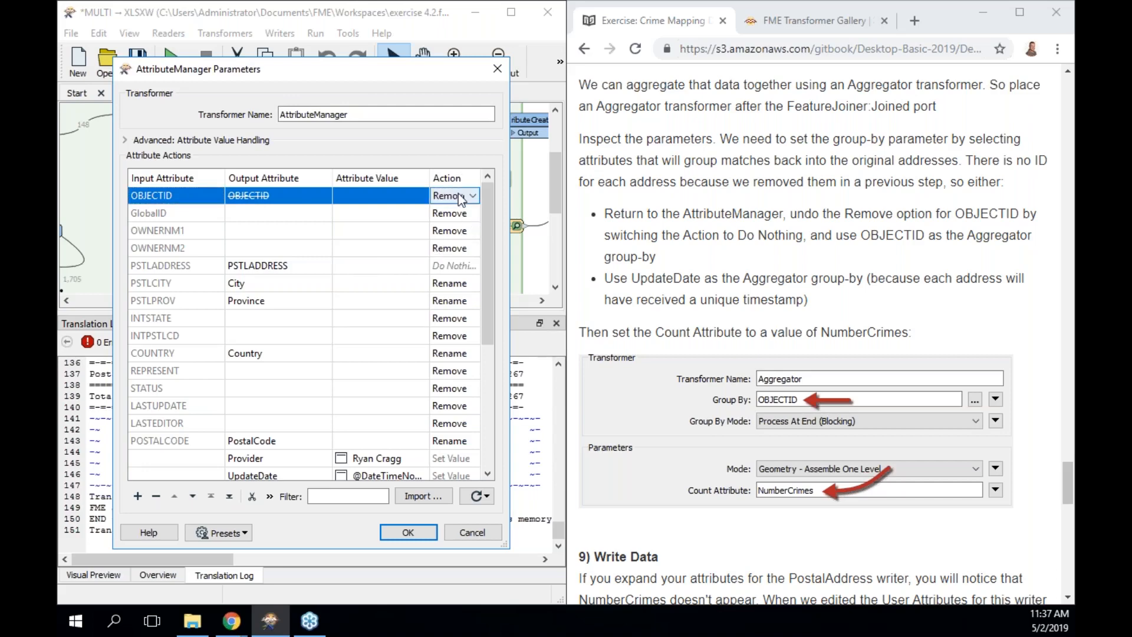
{"action": "left_click", "coordinate": [475, 198]}
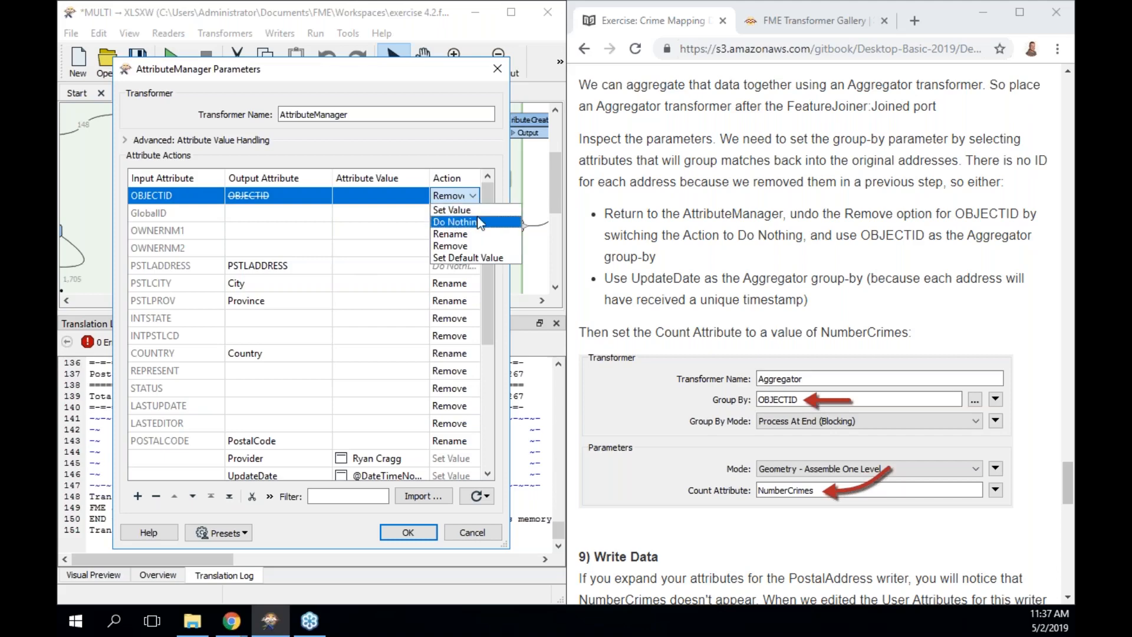
{"action": "left_click", "coordinate": [479, 221]}
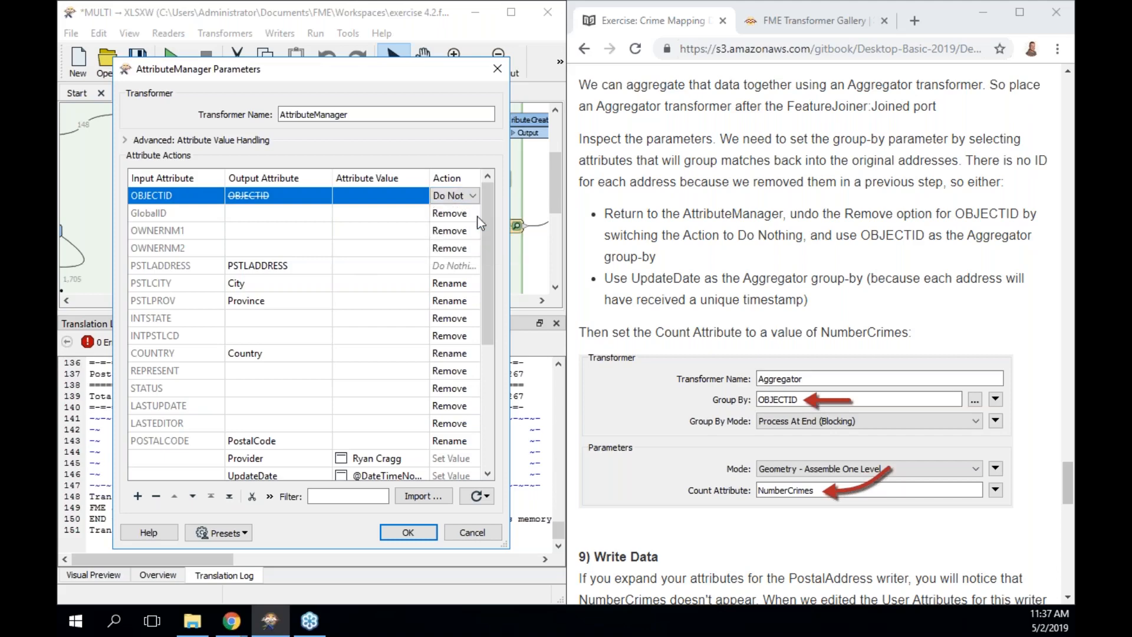
{"action": "left_click", "coordinate": [410, 532]}
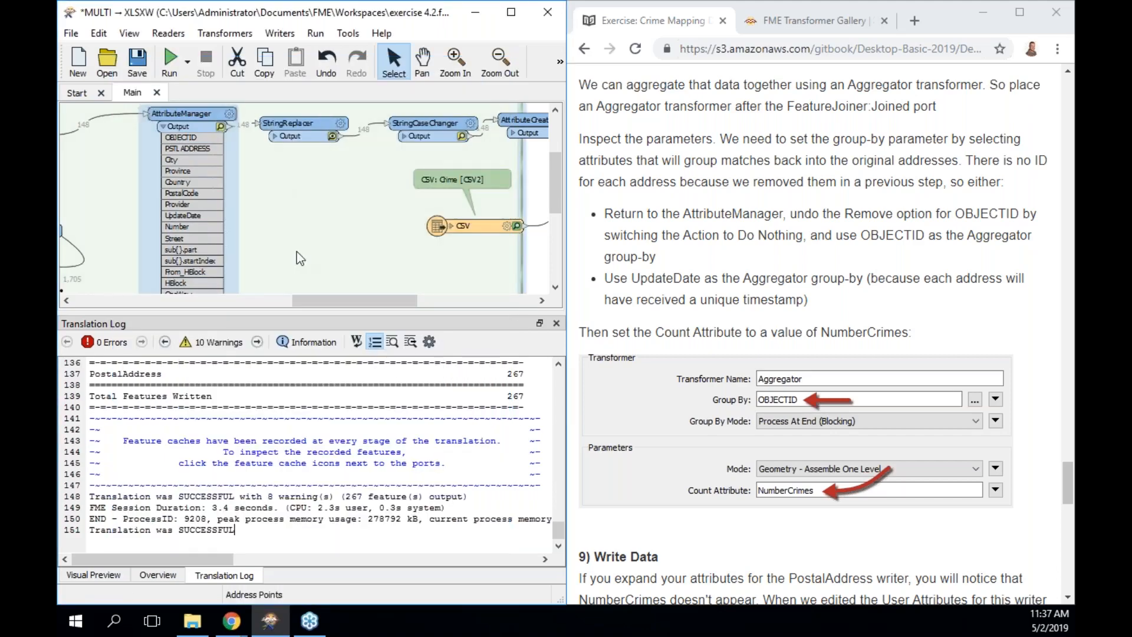
{"action": "left_click_drag", "start_coordinate": [321, 301], "coordinate": [413, 302]}
Set Aggregator_2's Group By to OBJECTID in the attribute picker.
{"action": "double_click", "coordinate": [391, 146]}
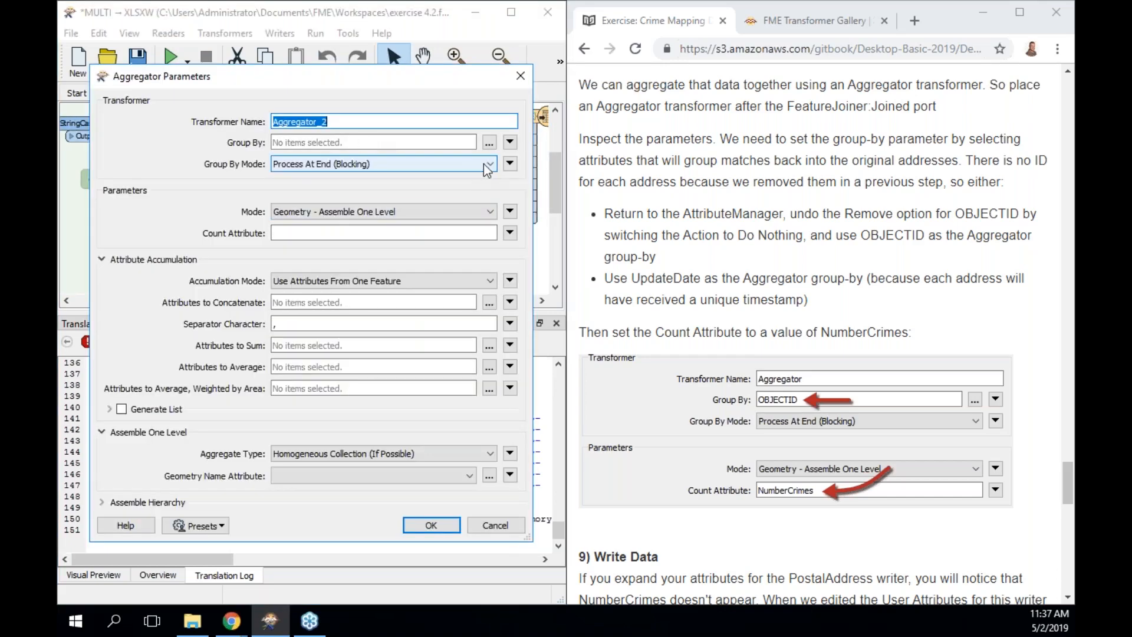
{"action": "left_click", "coordinate": [490, 142]}
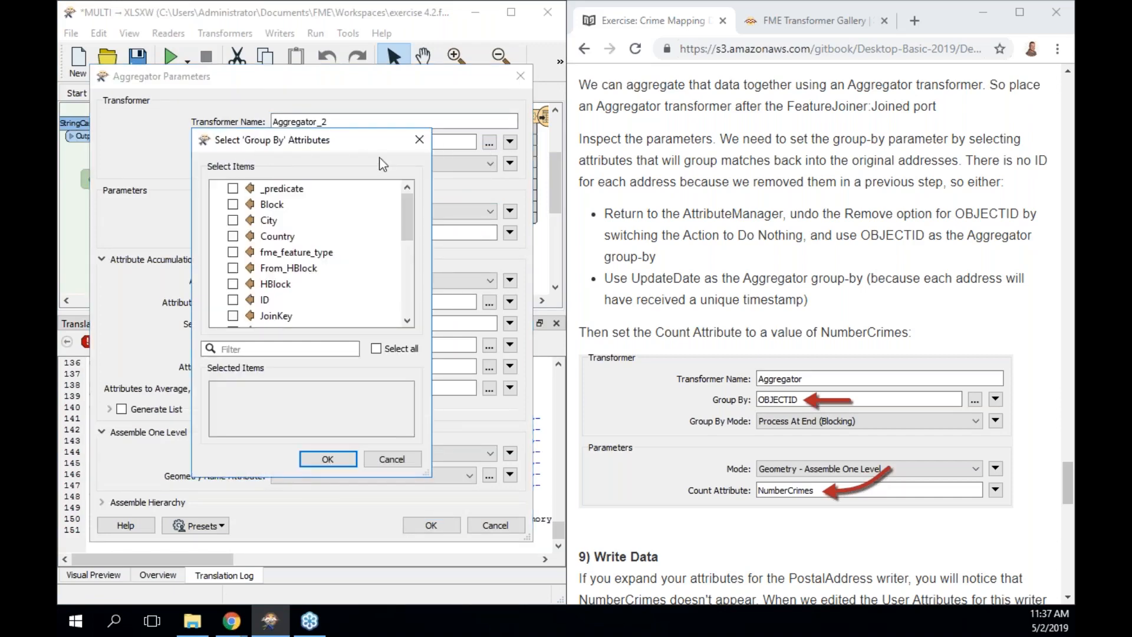
{"action": "left_click_drag", "start_coordinate": [407, 214], "coordinate": [407, 265]}
{"action": "left_click", "coordinate": [281, 204]}
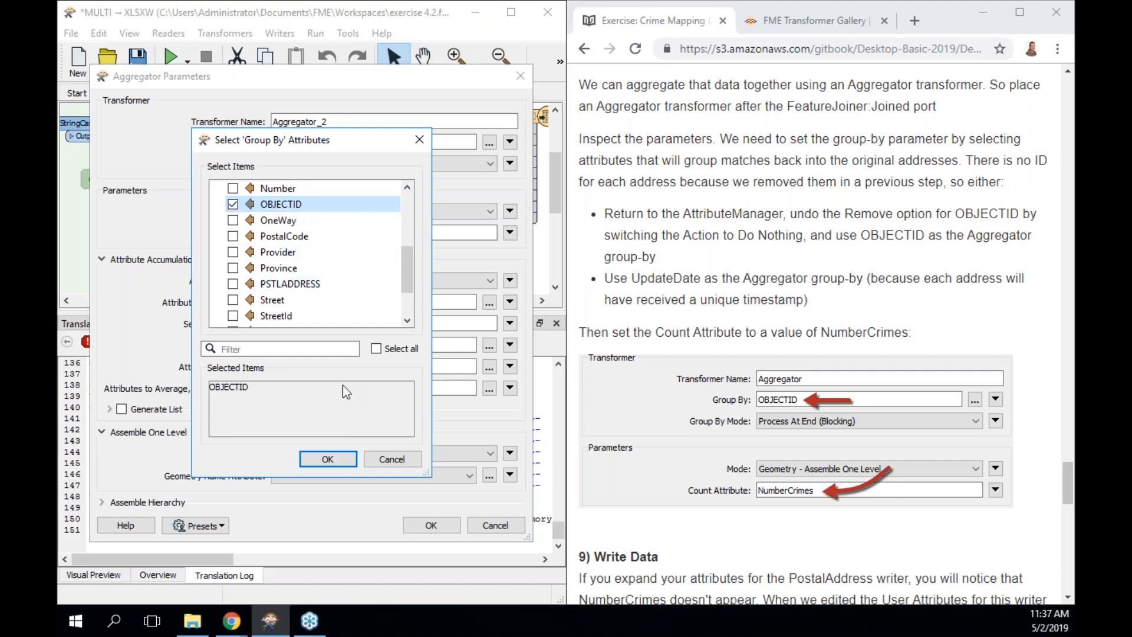
{"action": "left_click", "coordinate": [328, 458]}
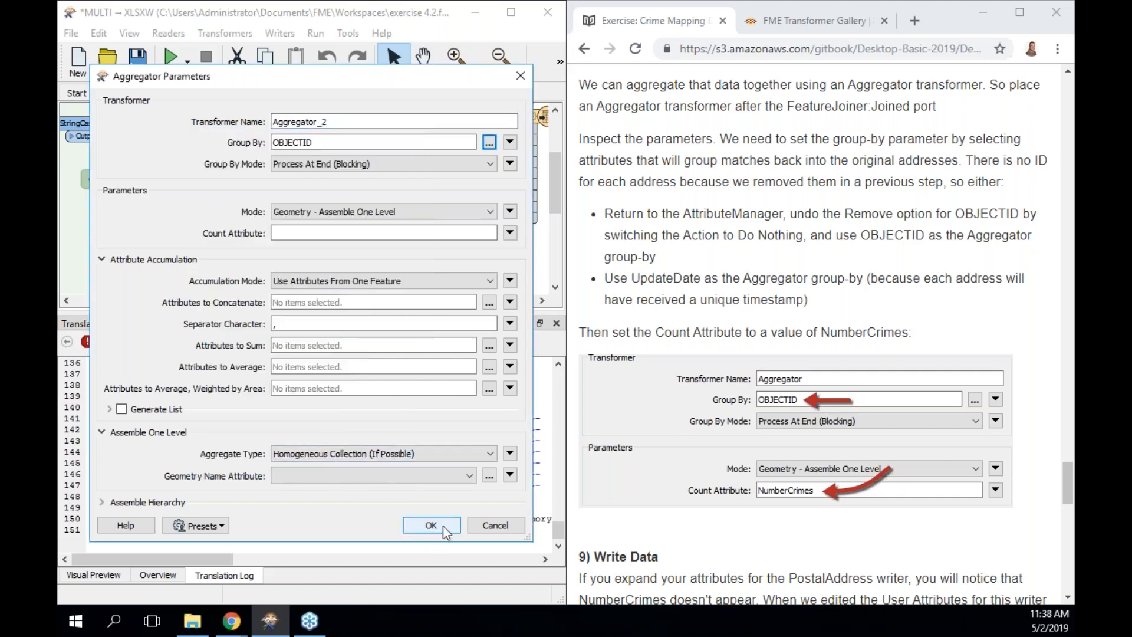
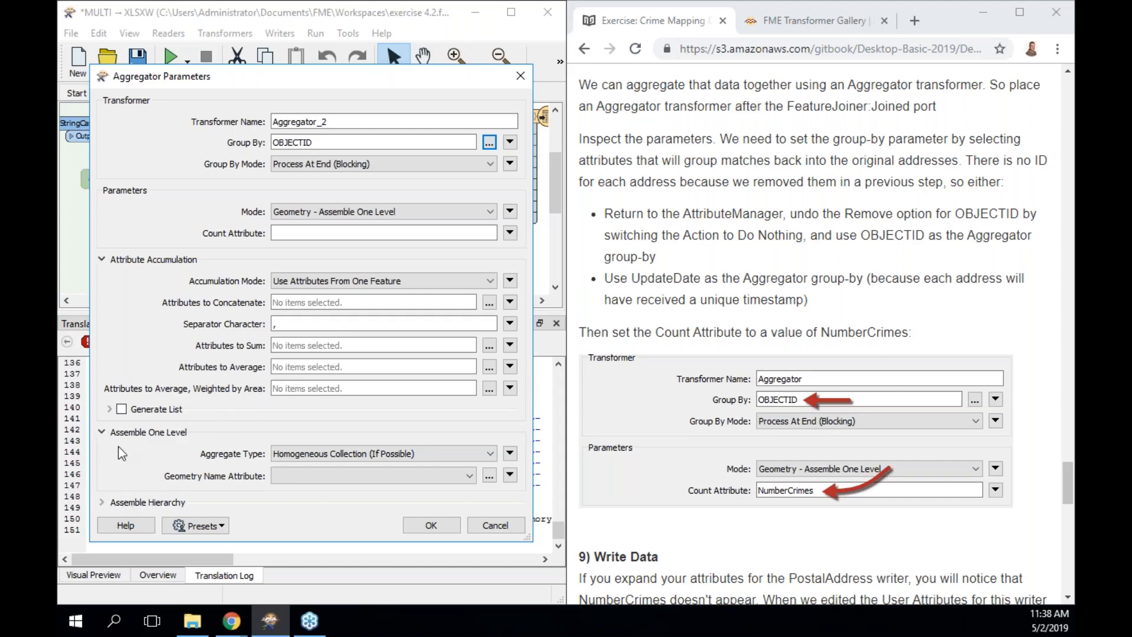
Set the Aggregator's Count Attribute to NumberCrimes and confirm.
{"action": "left_click", "coordinate": [291, 232]}
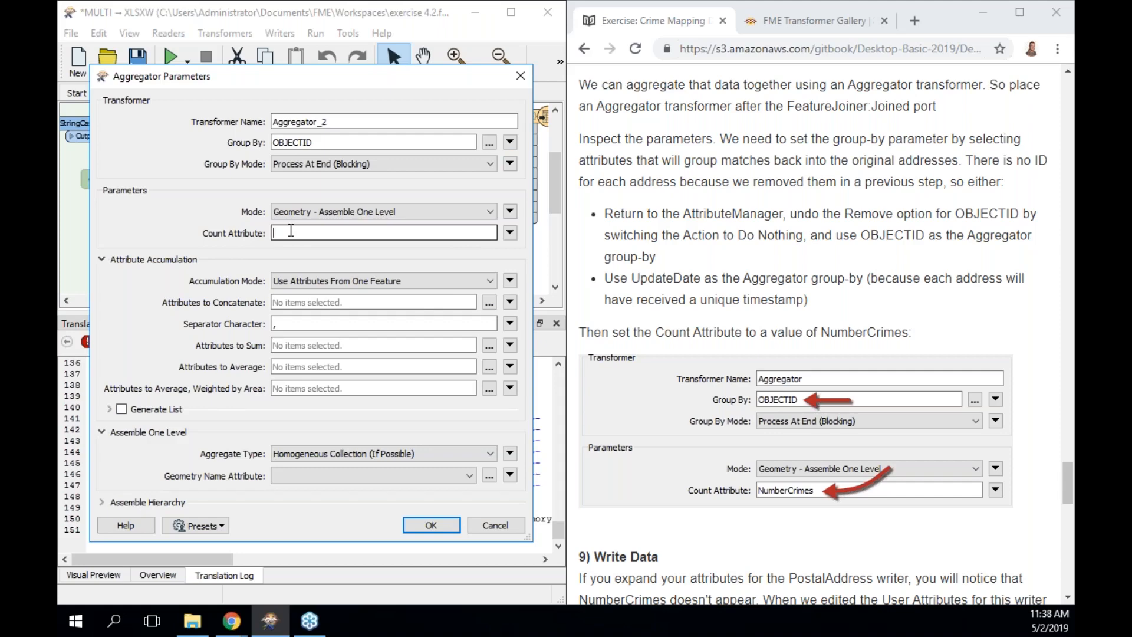
{"action": "type", "text": "NumberCrimes"}
{"action": "left_click", "coordinate": [431, 524]}
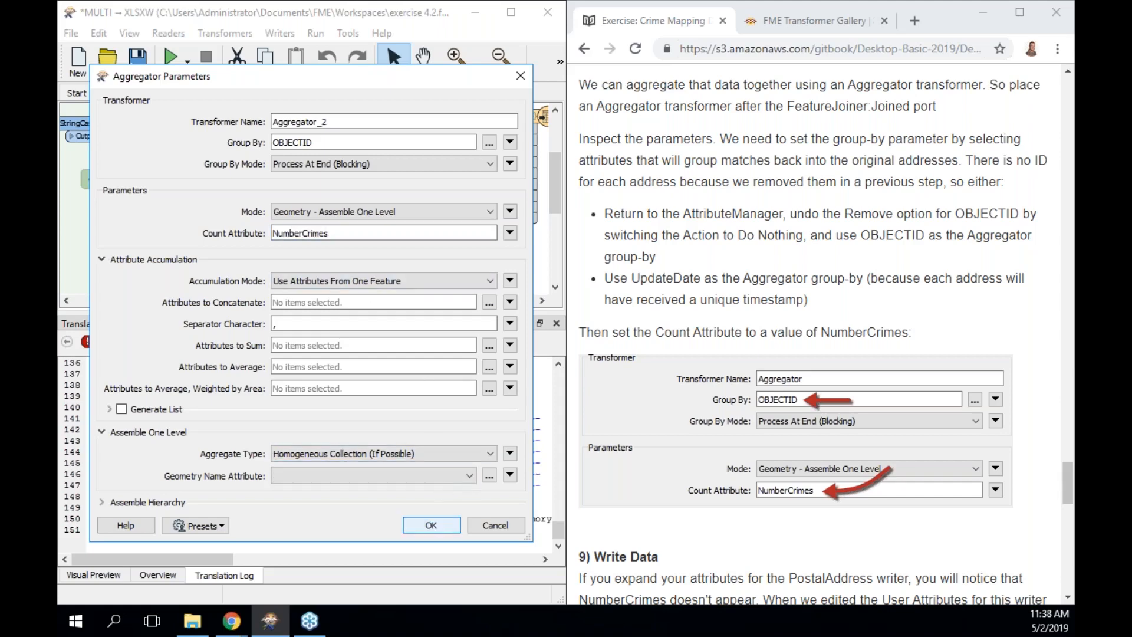
Rename the Aggregator transformer from Aggregator_2 to Aggregator_Crimes.
{"action": "double_click", "coordinate": [426, 144]}
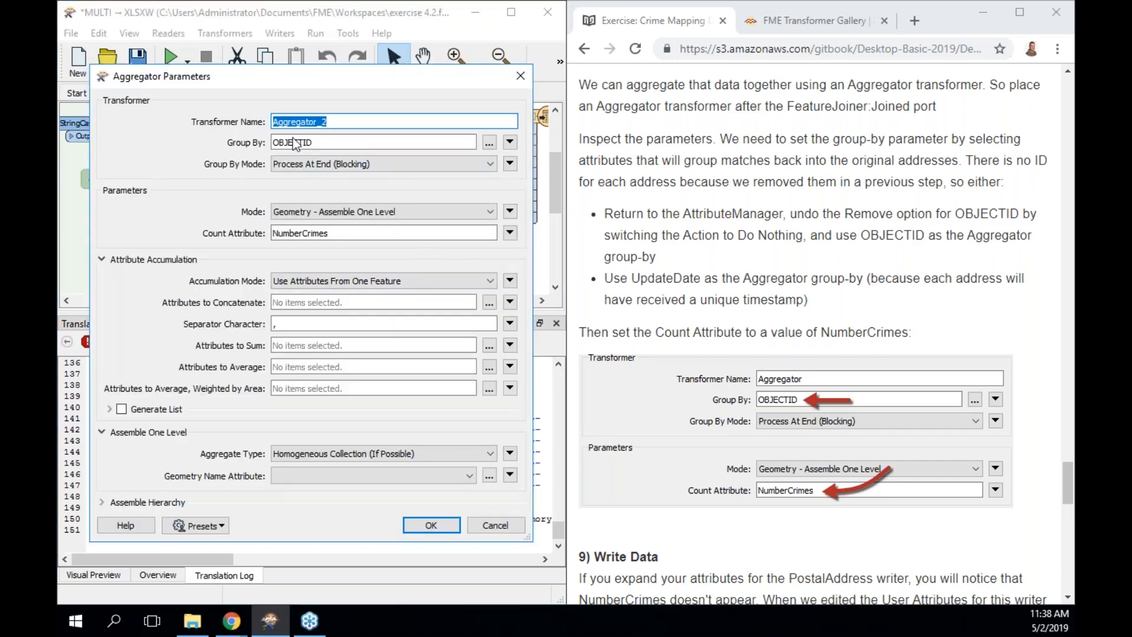
{"action": "left_click", "coordinate": [337, 122]}
{"action": "key", "text": "BackSpace"}
{"action": "type", "text": "Crimes"}
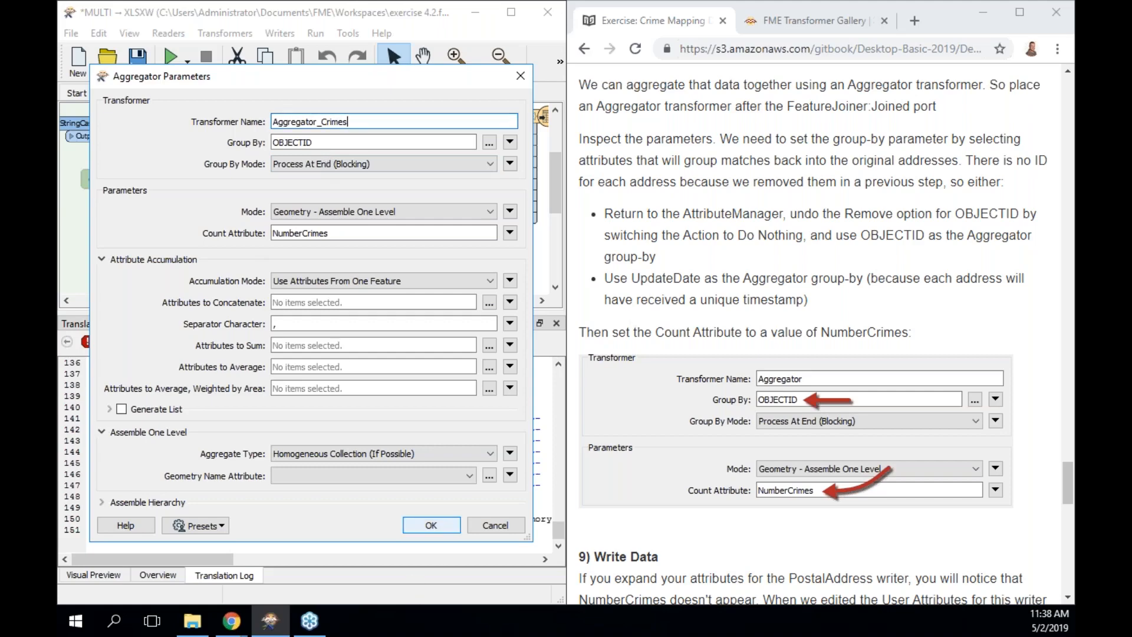
Apply the rename, run the workspace up to Aggregator_Crimes, and shift the PostalAddress writer right.
{"action": "left_click", "coordinate": [434, 525]}
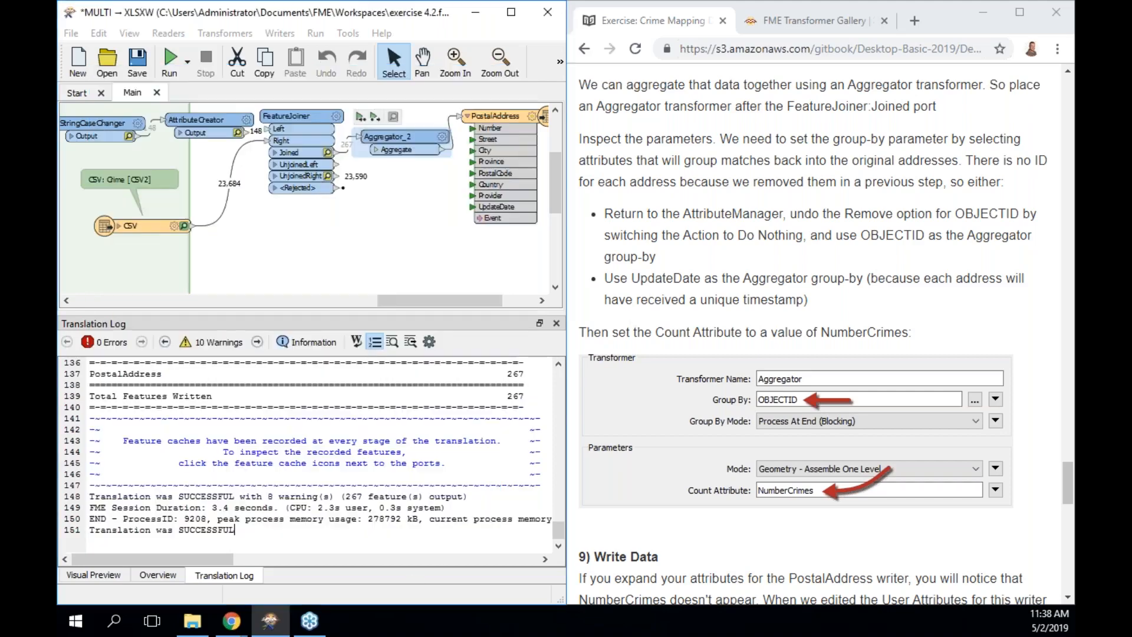
{"action": "left_click", "coordinate": [376, 117]}
{"action": "left_click", "coordinate": [366, 390]}
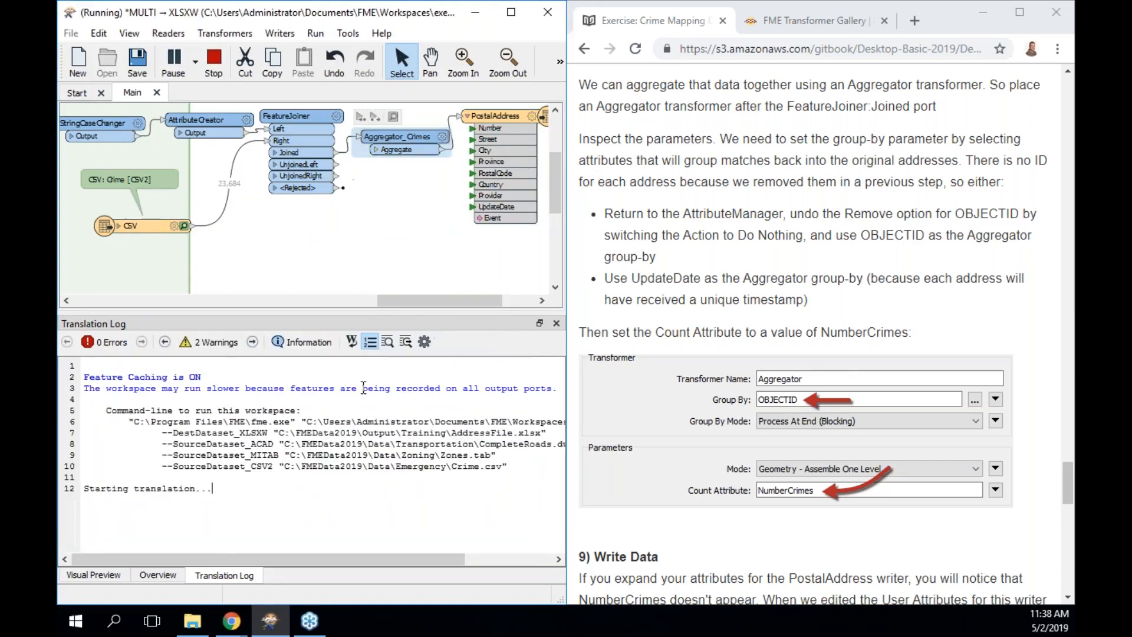
{"action": "scroll", "coordinate": [836, 433], "scroll_direction": "down", "scroll_amount": 2}
{"action": "scroll", "coordinate": [836, 433], "scroll_direction": "down", "scroll_amount": 4}
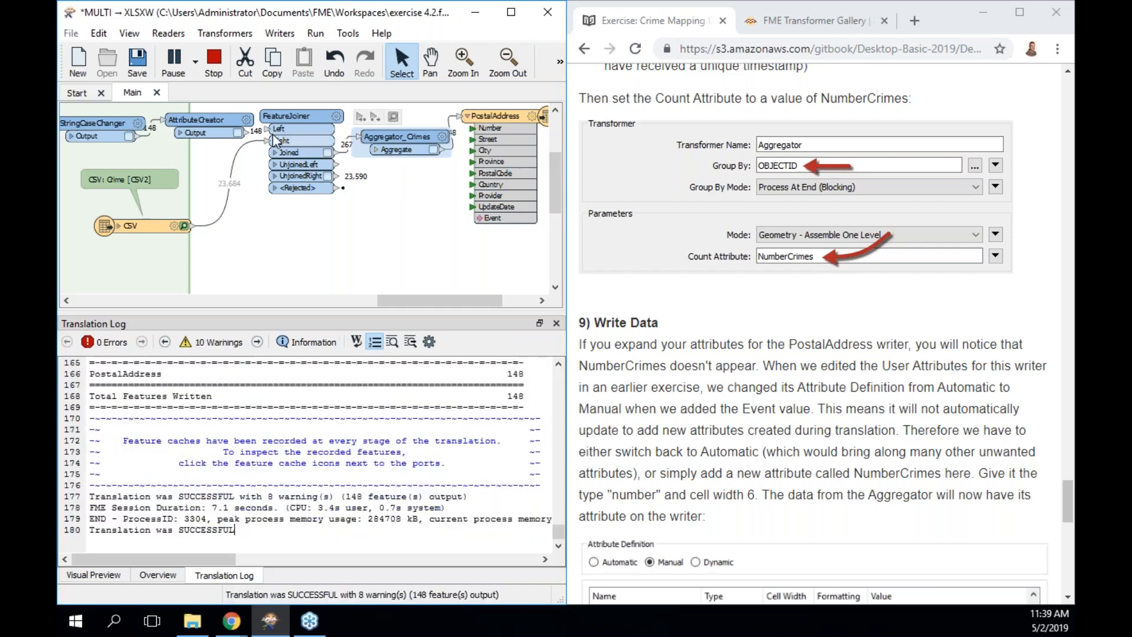
{"action": "left_click", "coordinate": [488, 122]}
{"action": "left_click_drag", "start_coordinate": [487, 121], "coordinate": [514, 122]}
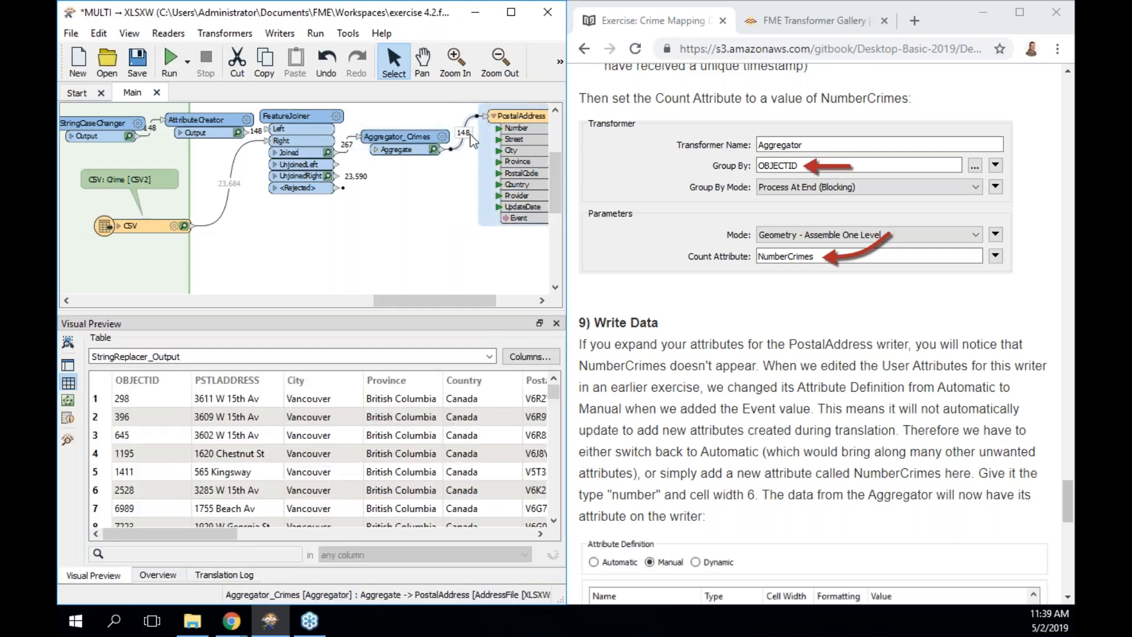
Preview the 148 aggregated features and sort NumberCrimes from highest to lowest count.
{"action": "left_click", "coordinate": [433, 149]}
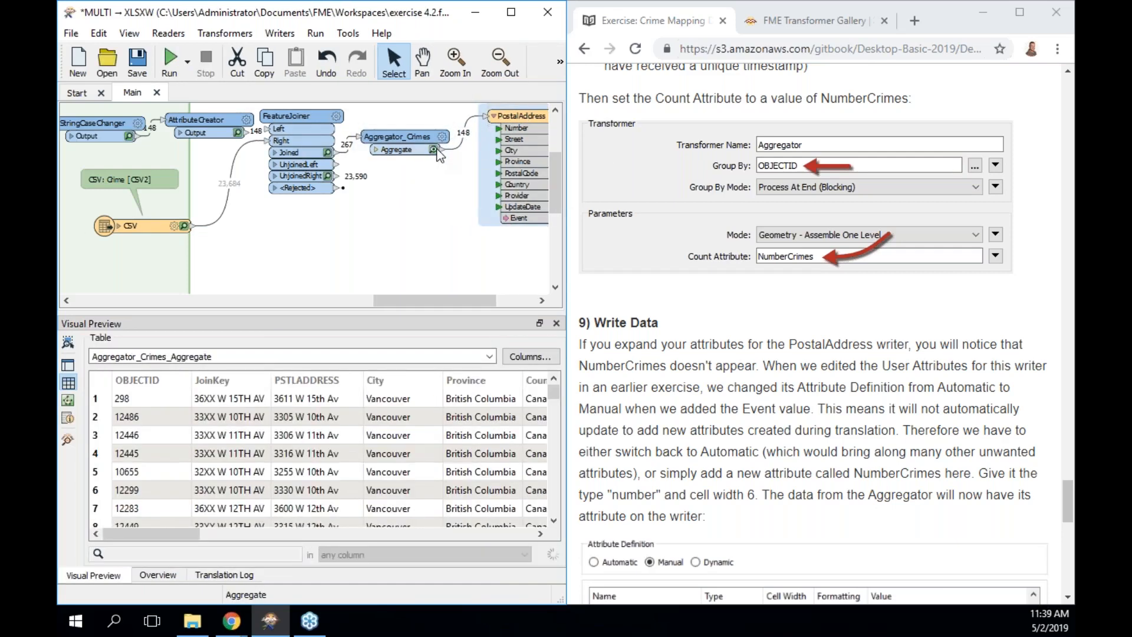
{"action": "left_click_drag", "start_coordinate": [181, 530], "coordinate": [513, 505]}
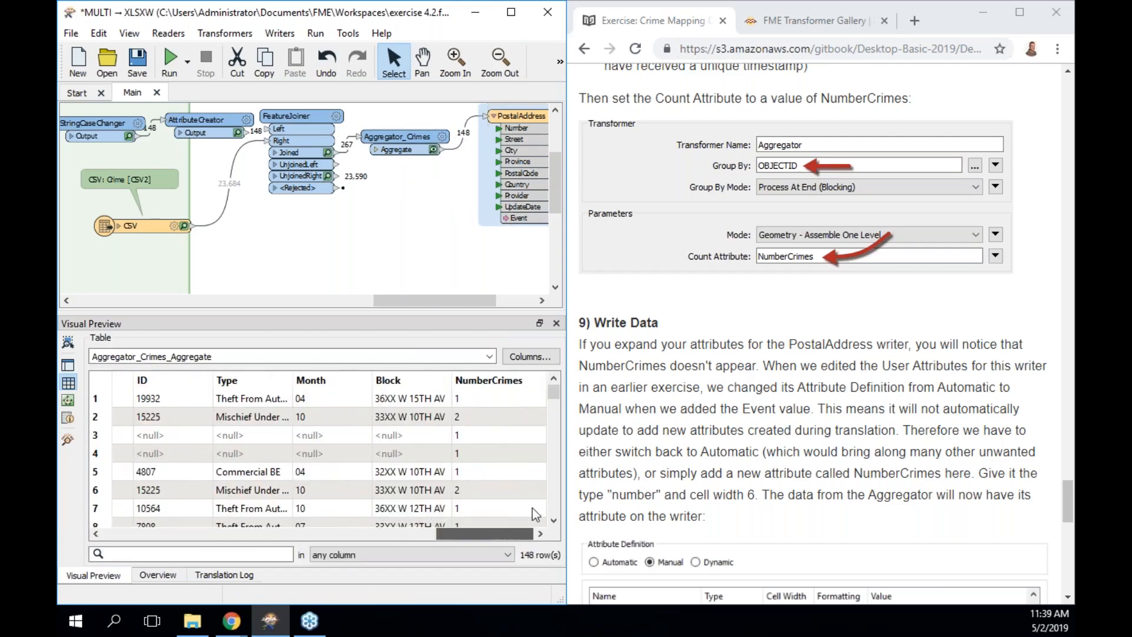
{"action": "left_click_drag", "start_coordinate": [557, 388], "coordinate": [557, 411]}
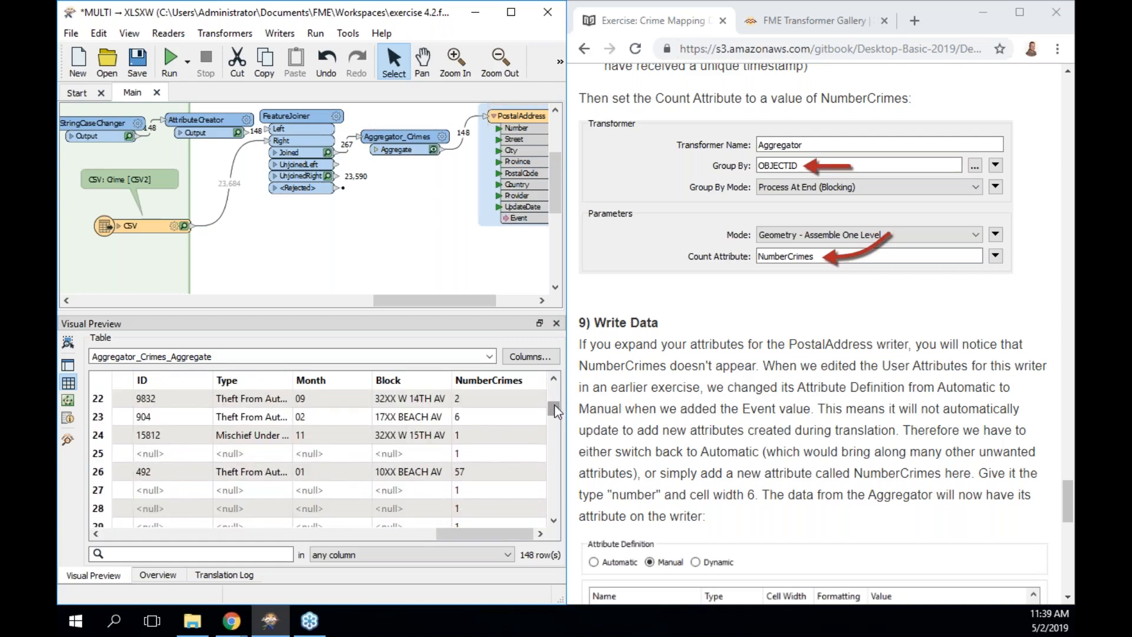
{"action": "left_click", "coordinate": [494, 468]}
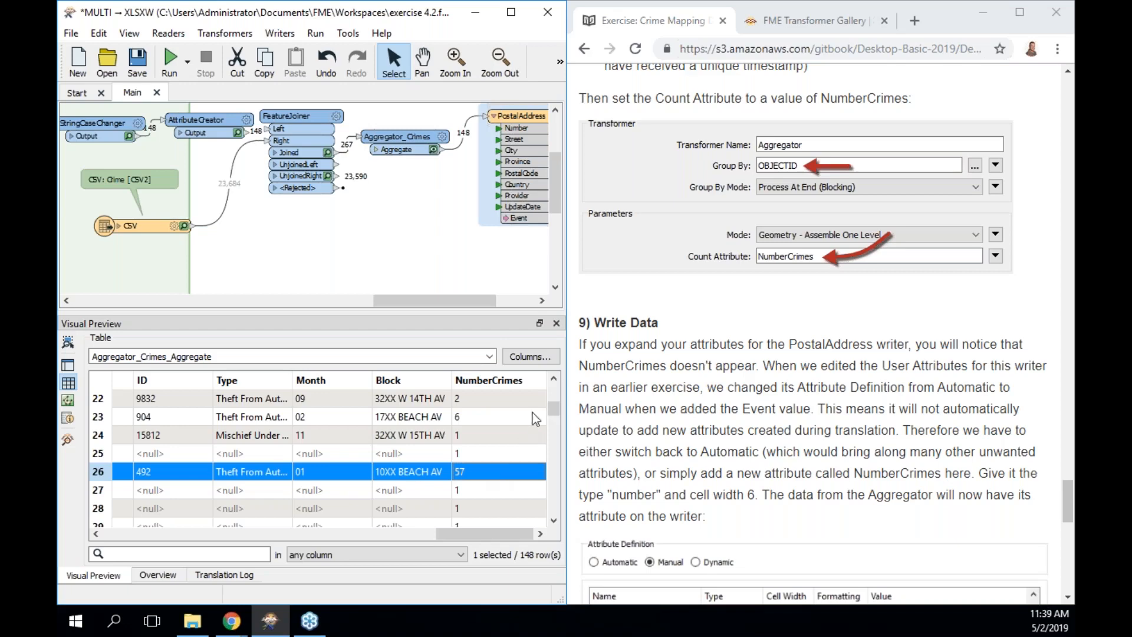
{"action": "mouse_move", "coordinate": [557, 413]}
{"action": "left_mouse_down"}
{"action": "mouse_move", "coordinate": [556, 486]}
{"action": "mouse_move", "coordinate": [557, 392]}
{"action": "left_mouse_up"}
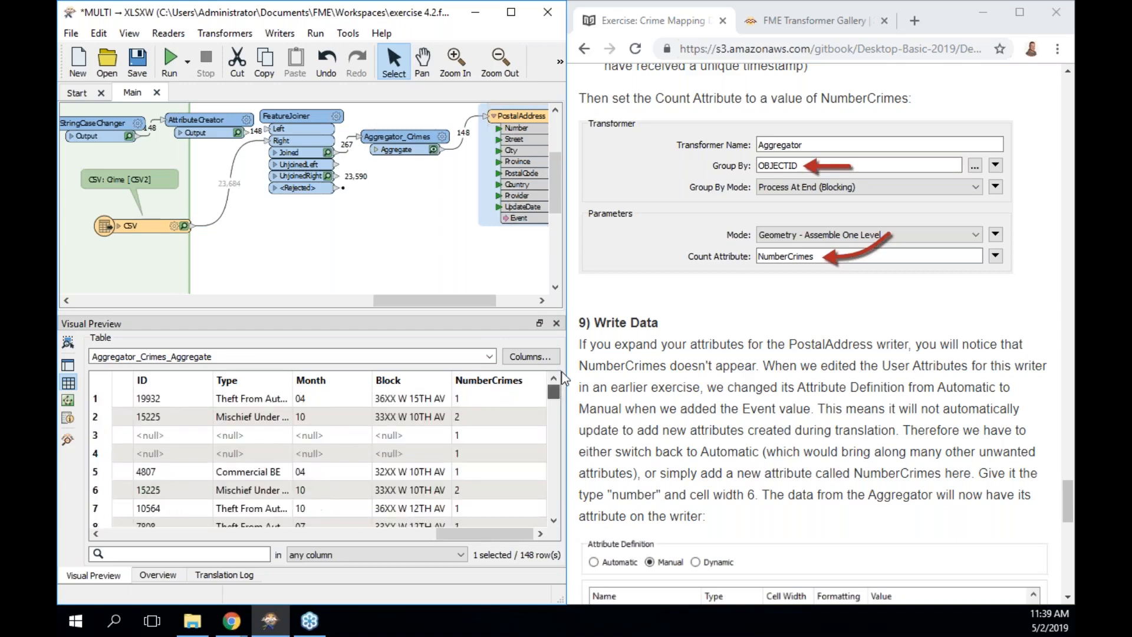
{"action": "left_click", "coordinate": [487, 379]}
{"action": "left_click", "coordinate": [496, 380]}
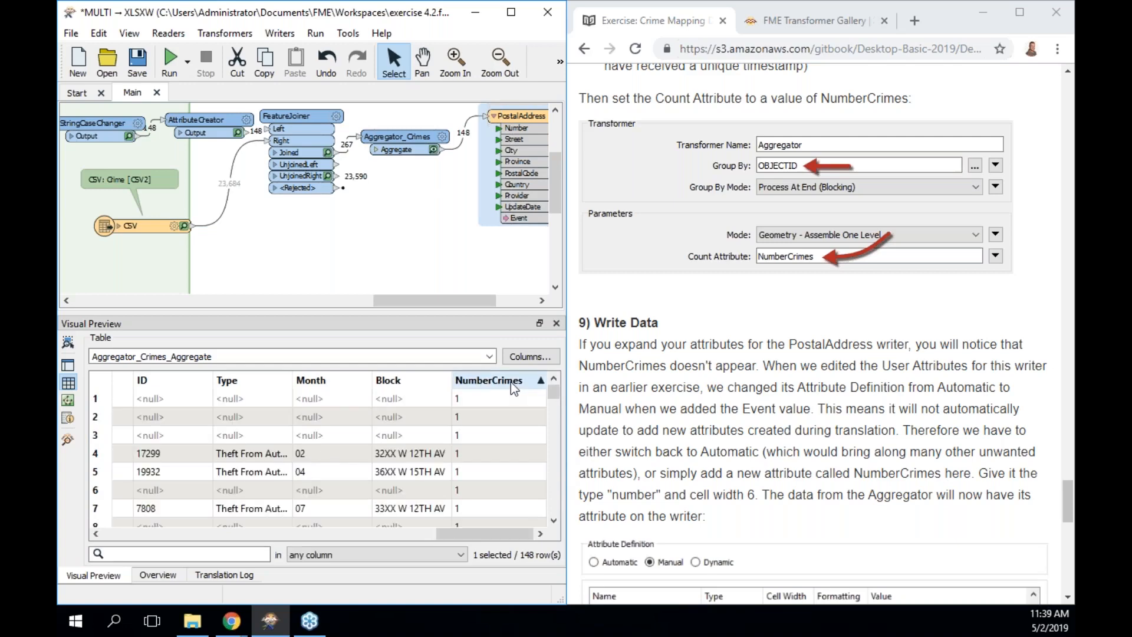
{"action": "left_click", "coordinate": [524, 395]}
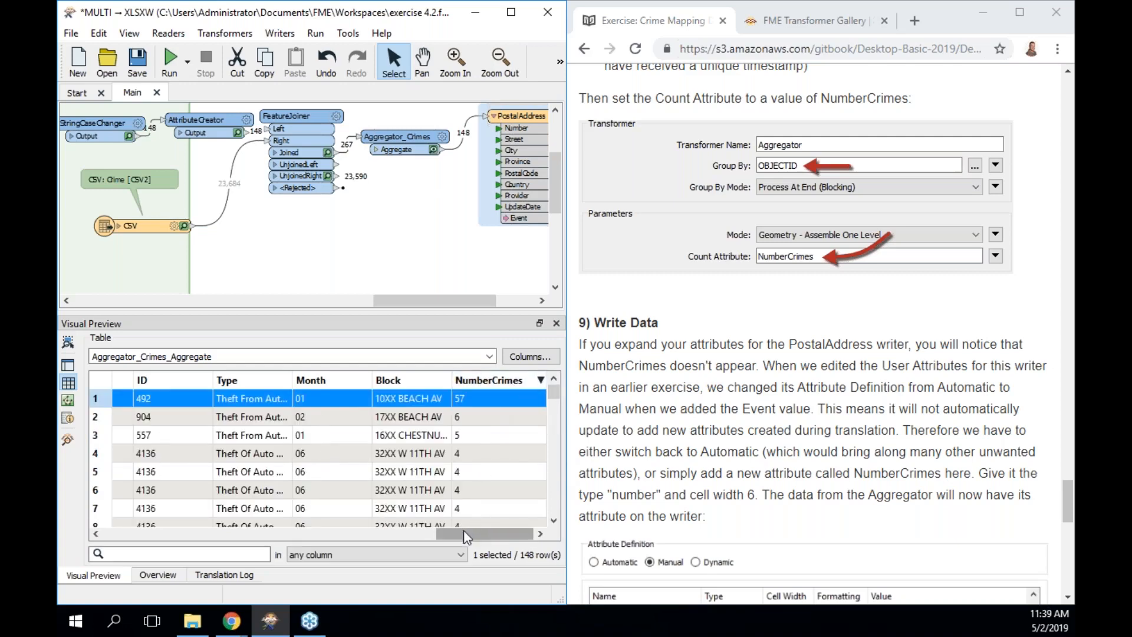
Review the preview table and list the attributes output by Aggregator_Crimes.
{"action": "left_click_drag", "start_coordinate": [454, 534], "coordinate": [126, 533]}
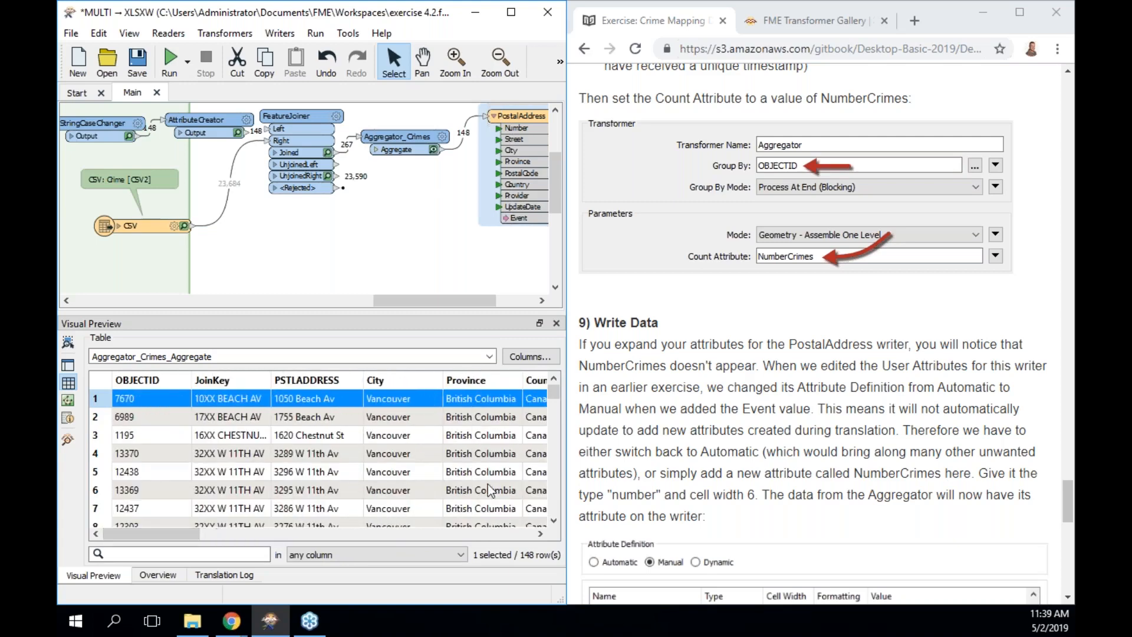
{"action": "scroll", "coordinate": [825, 330], "scroll_direction": "down", "scroll_amount": 6}
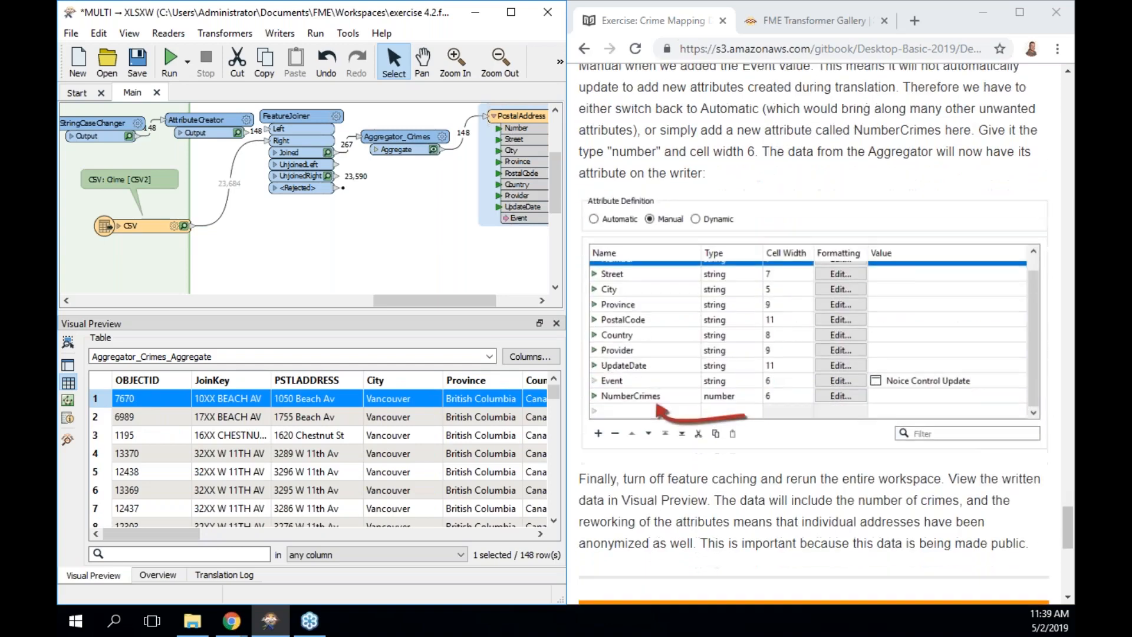
{"action": "scroll", "coordinate": [717, 454], "scroll_direction": "down", "scroll_amount": 2}
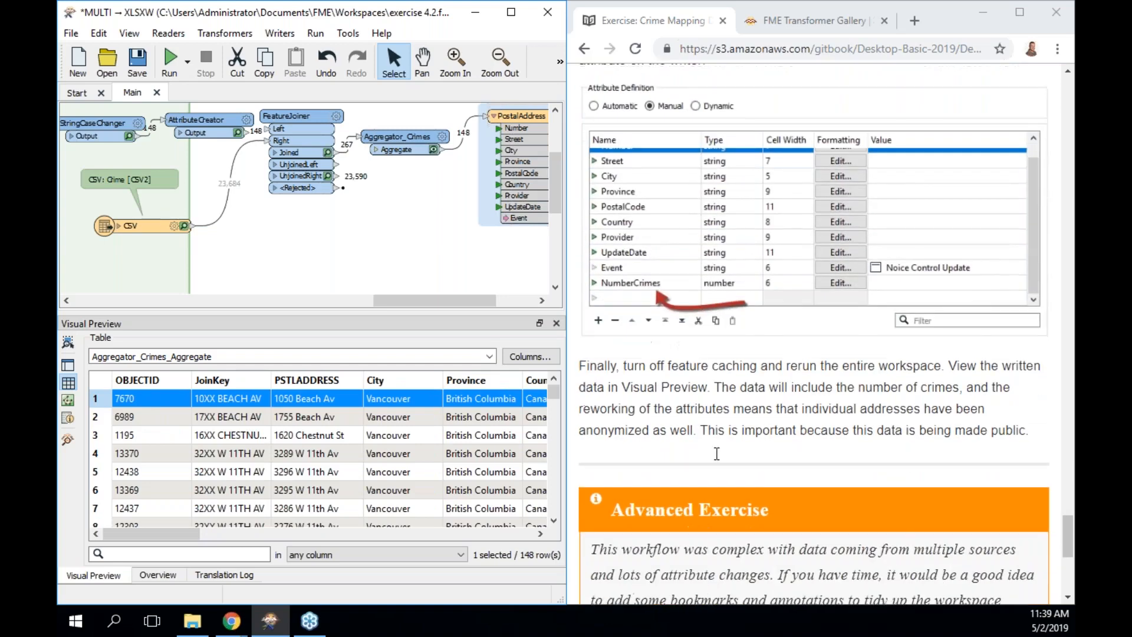
{"action": "left_click_drag", "start_coordinate": [440, 299], "coordinate": [480, 300]}
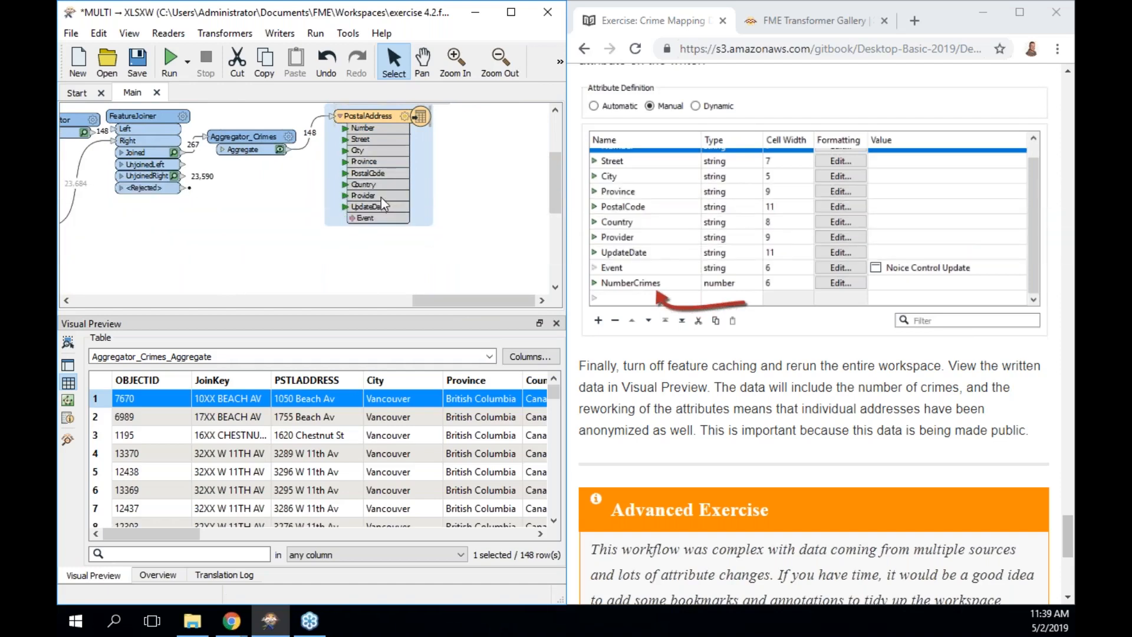
{"action": "left_click", "coordinate": [222, 150]}
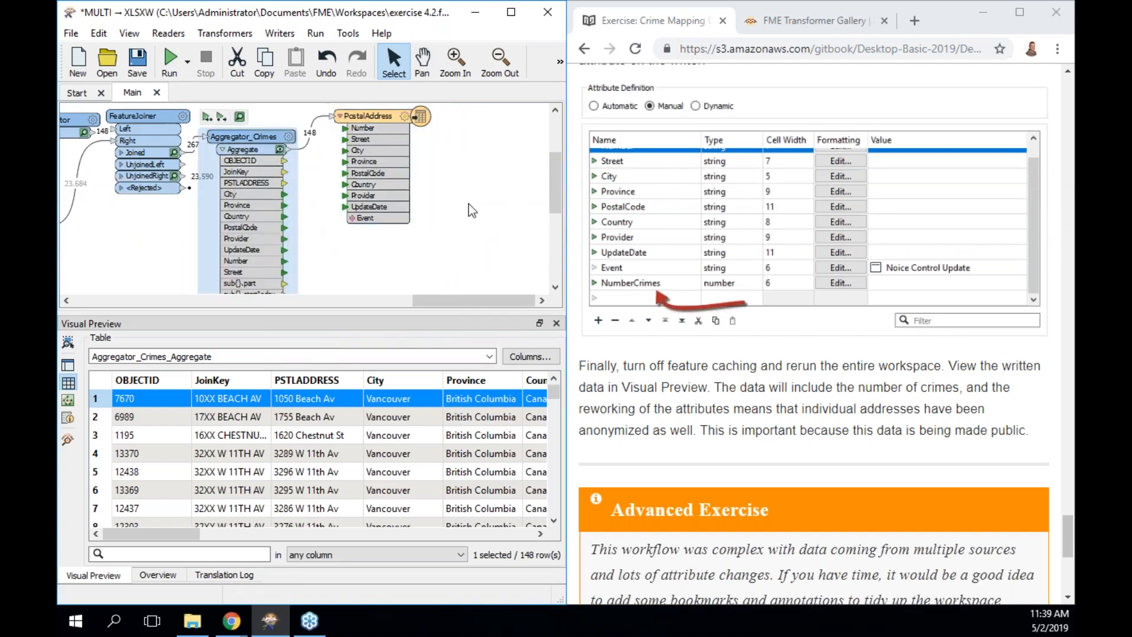
{"action": "left_click_drag", "start_coordinate": [550, 186], "coordinate": [554, 157]}
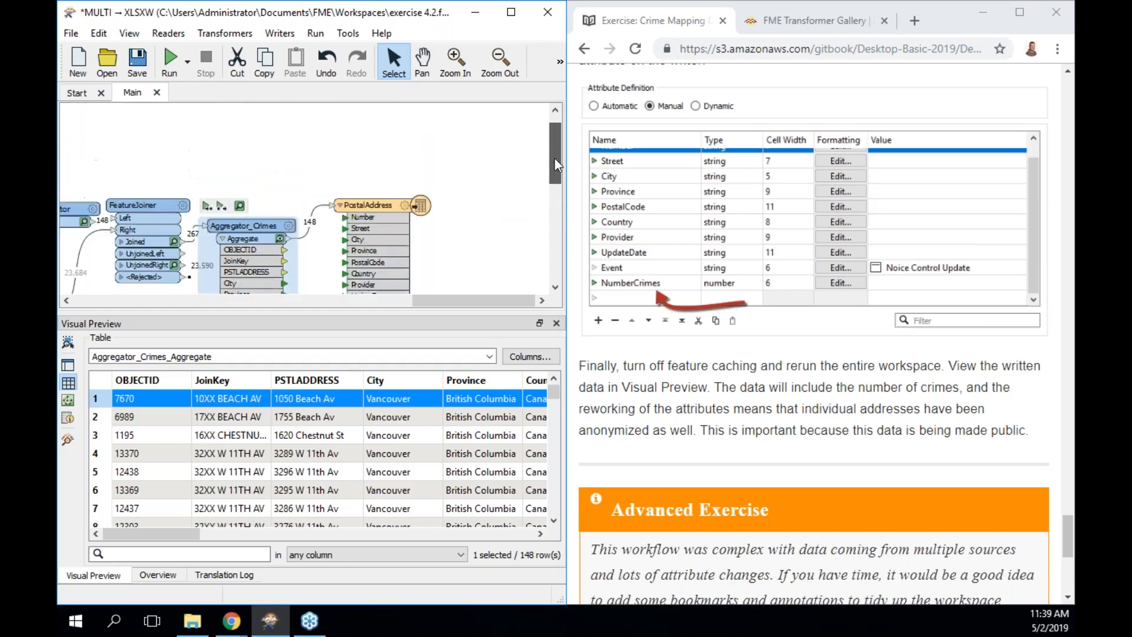
Add a number-type User Attribute named NumberOfCrime to the PostalAddress writer.
{"action": "left_click", "coordinate": [420, 208]}
{"action": "left_click", "coordinate": [404, 207]}
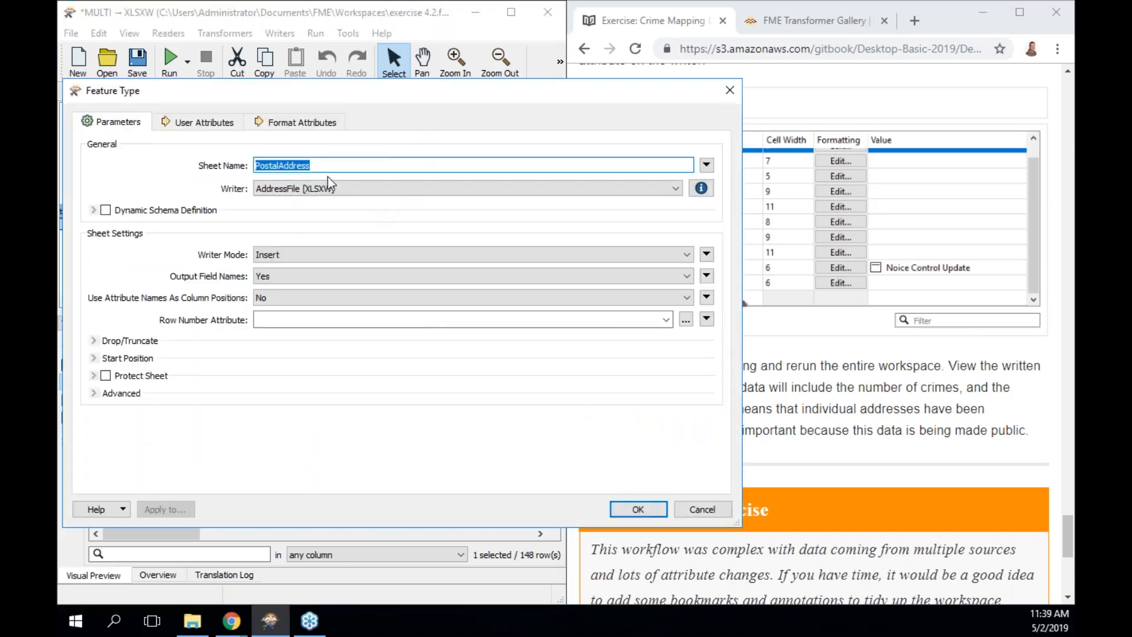
{"action": "left_click", "coordinate": [215, 125]}
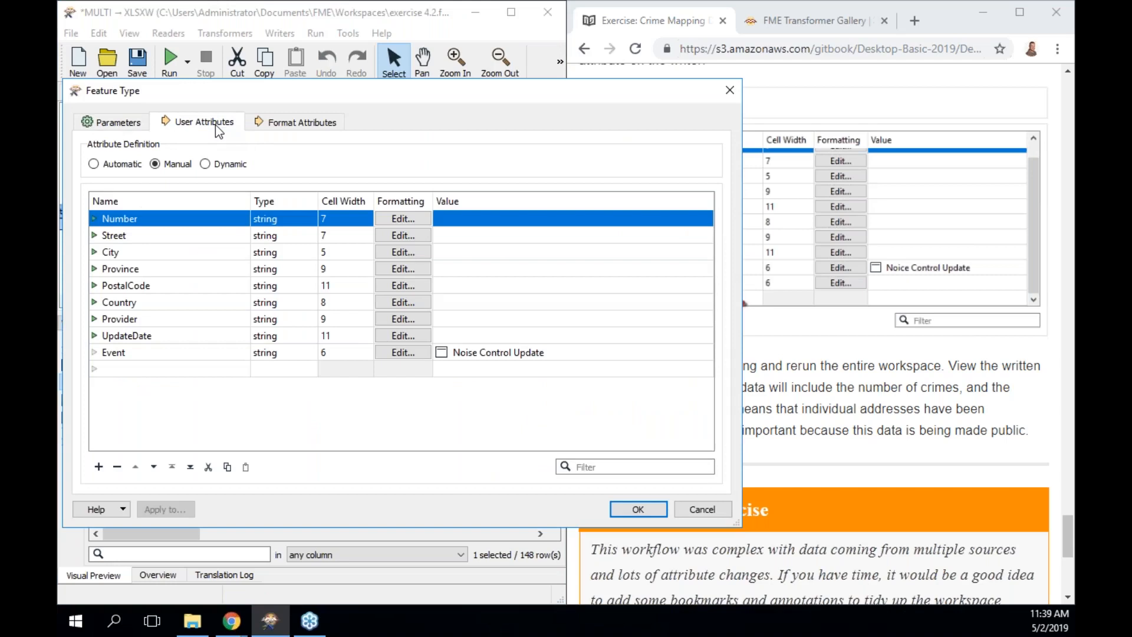
{"action": "left_click", "coordinate": [183, 367]}
{"action": "type", "text": "NumberOfCrime"}
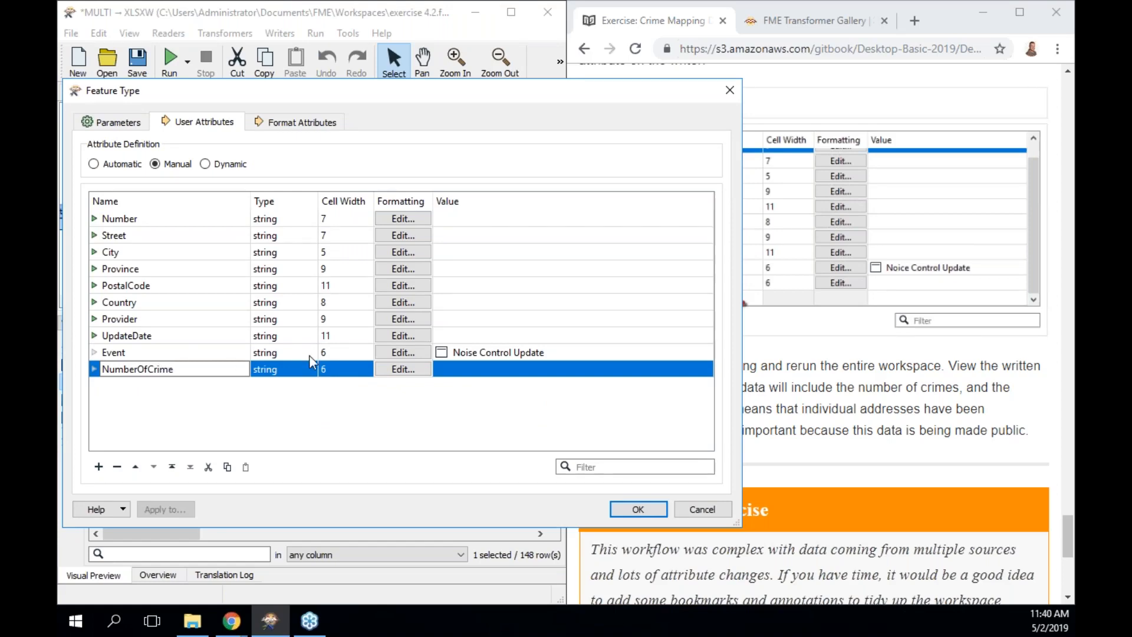
{"action": "left_click", "coordinate": [292, 364]}
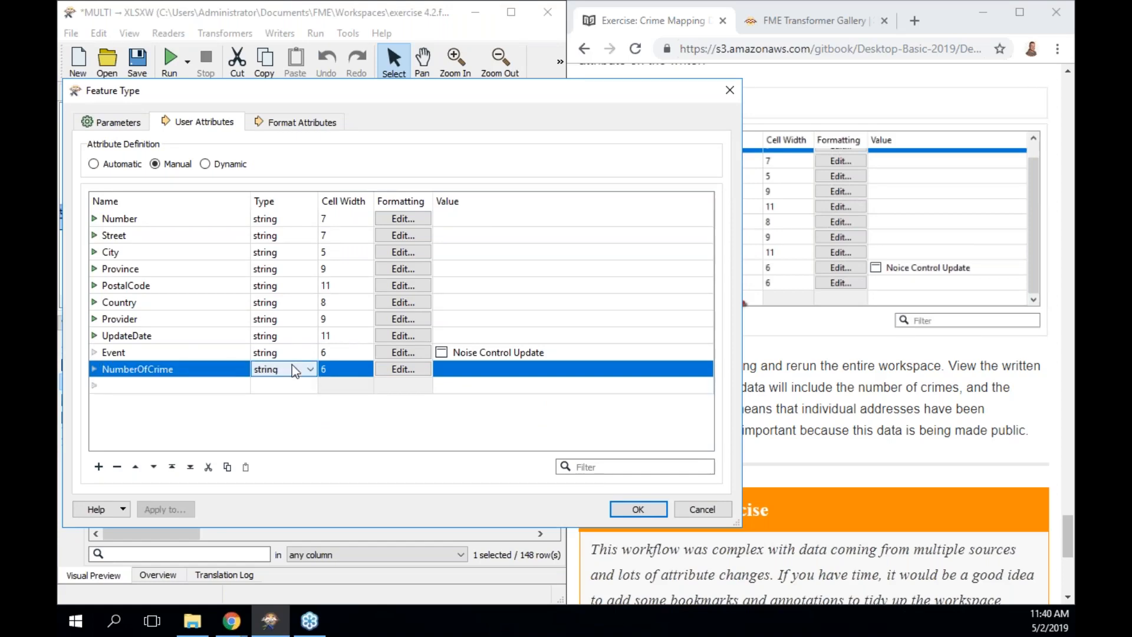
{"action": "left_click", "coordinate": [292, 368]}
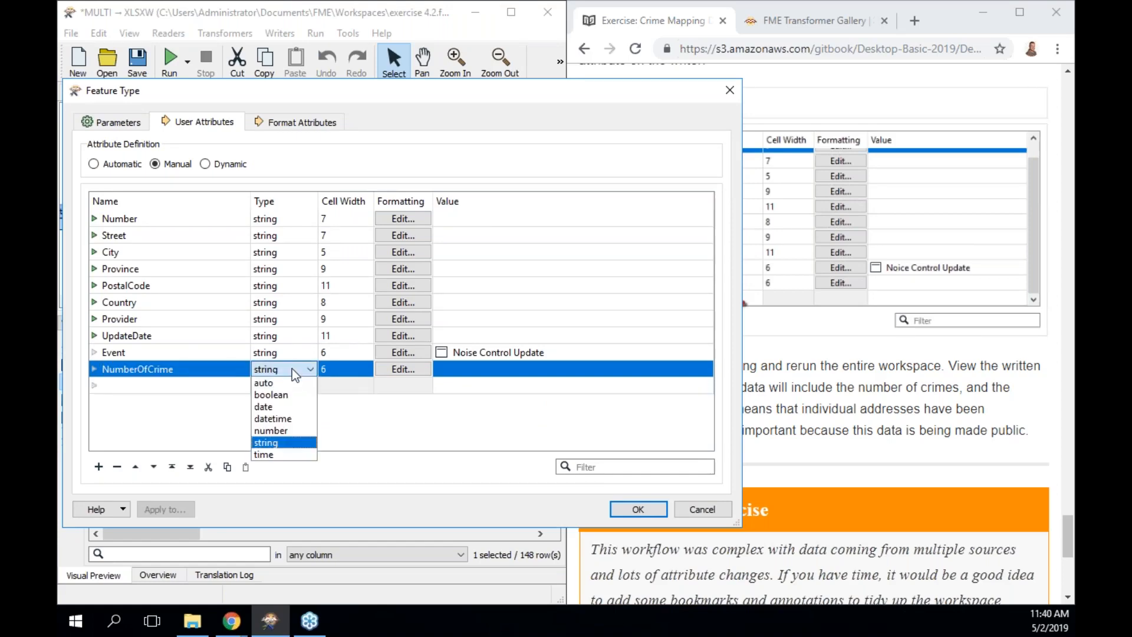
{"action": "left_click", "coordinate": [292, 432]}
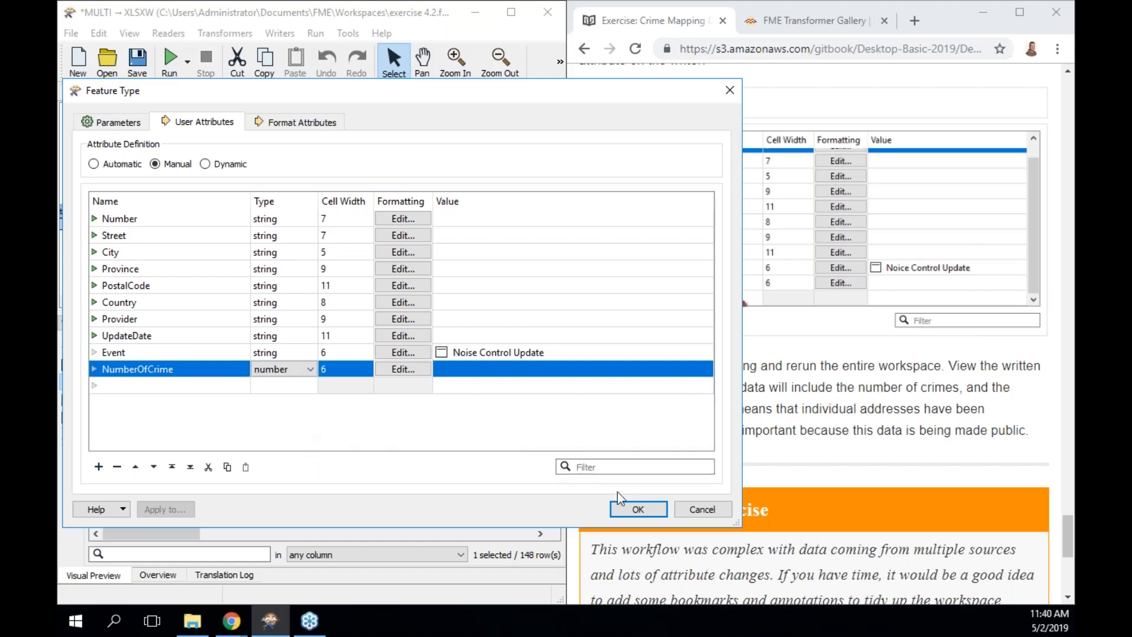
{"action": "left_click", "coordinate": [639, 509]}
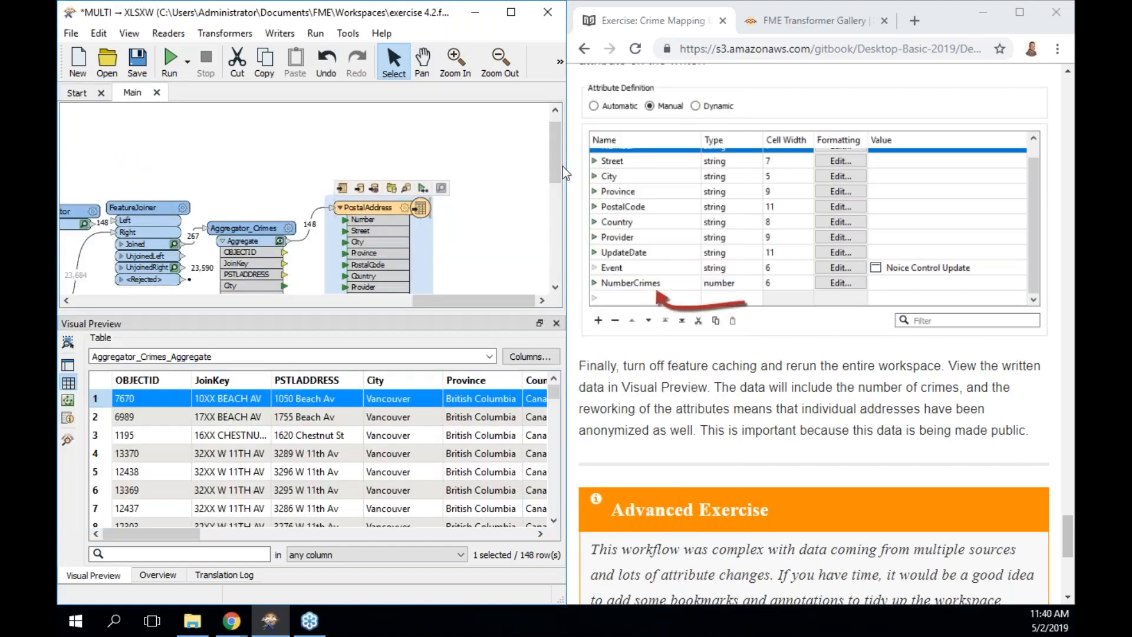
Rename the writer attribute to NumberOfCrimes and check Aggregator_Crimes' count attribute name.
{"action": "scroll", "coordinate": [559, 168], "scroll_direction": "down", "scroll_amount": 3}
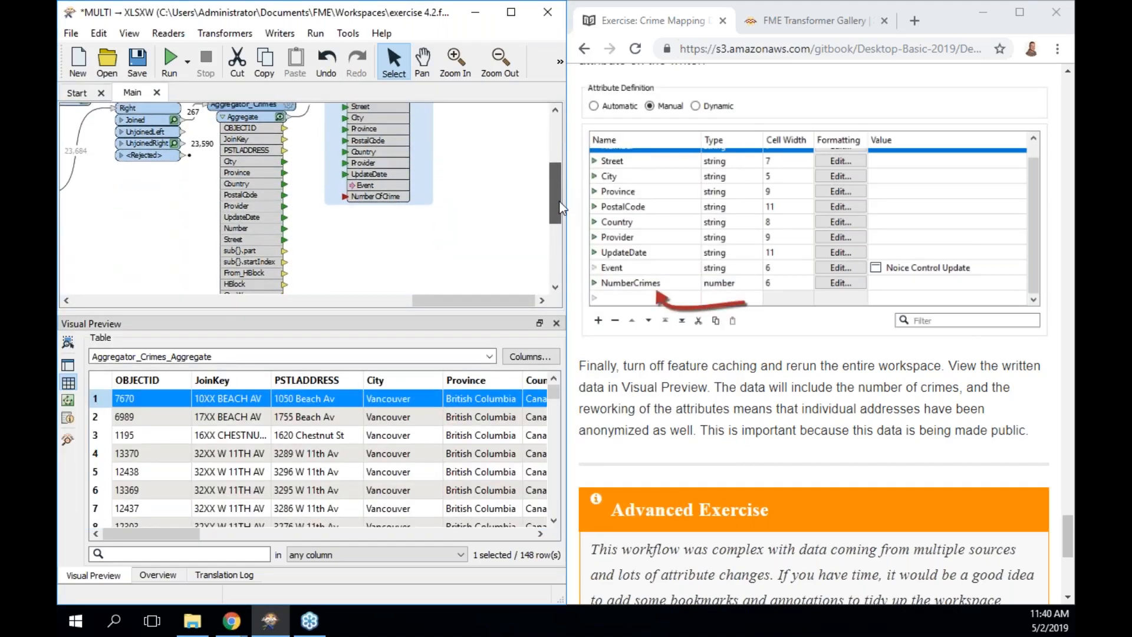
{"action": "double_click", "coordinate": [401, 198]}
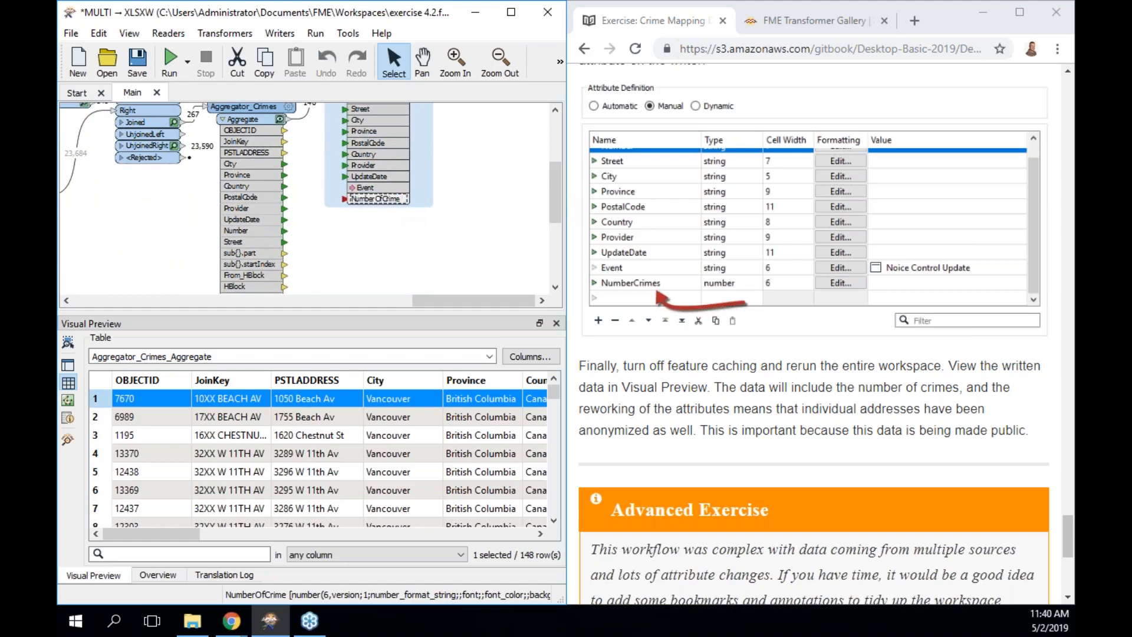
{"action": "type", "text": "s"}
{"action": "left_click", "coordinate": [410, 204]}
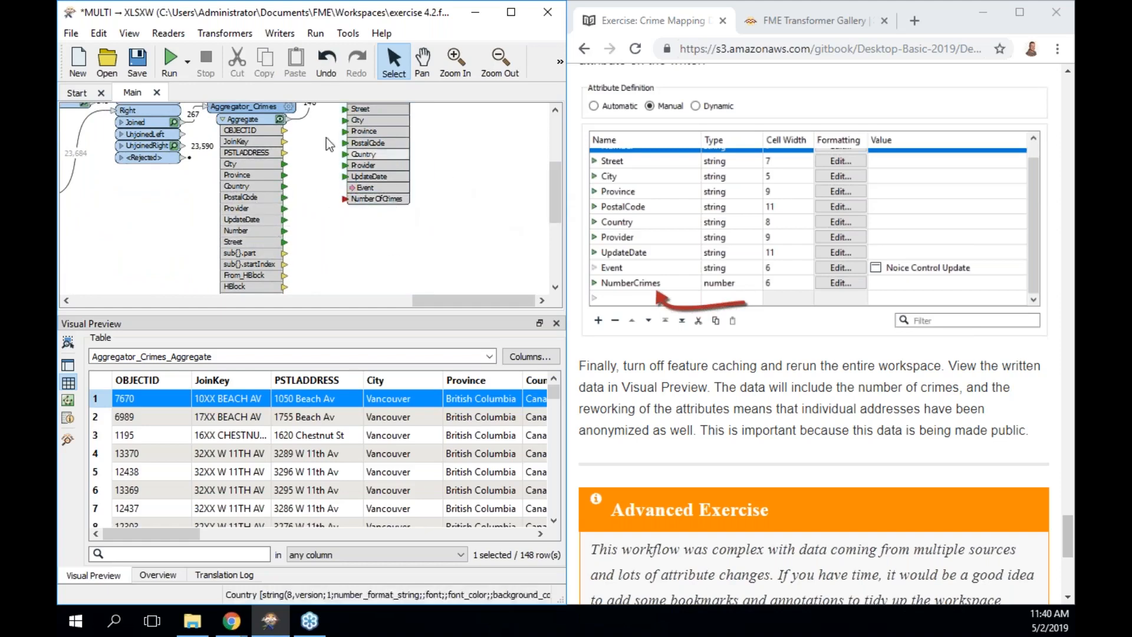
{"action": "double_click", "coordinate": [252, 194]}
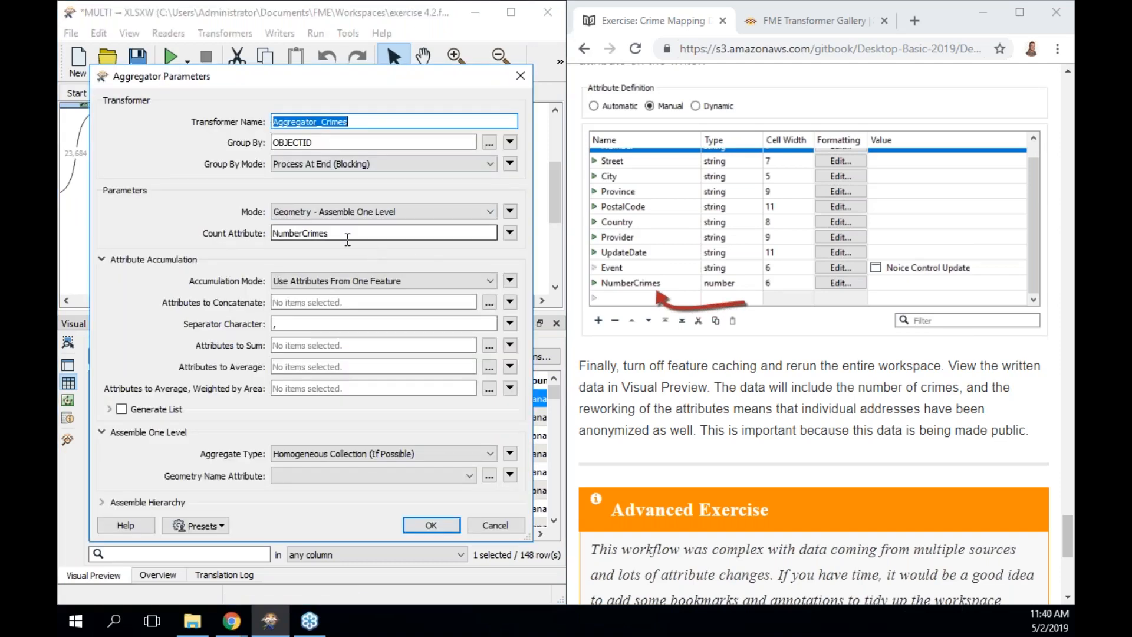
{"action": "left_click", "coordinate": [436, 519]}
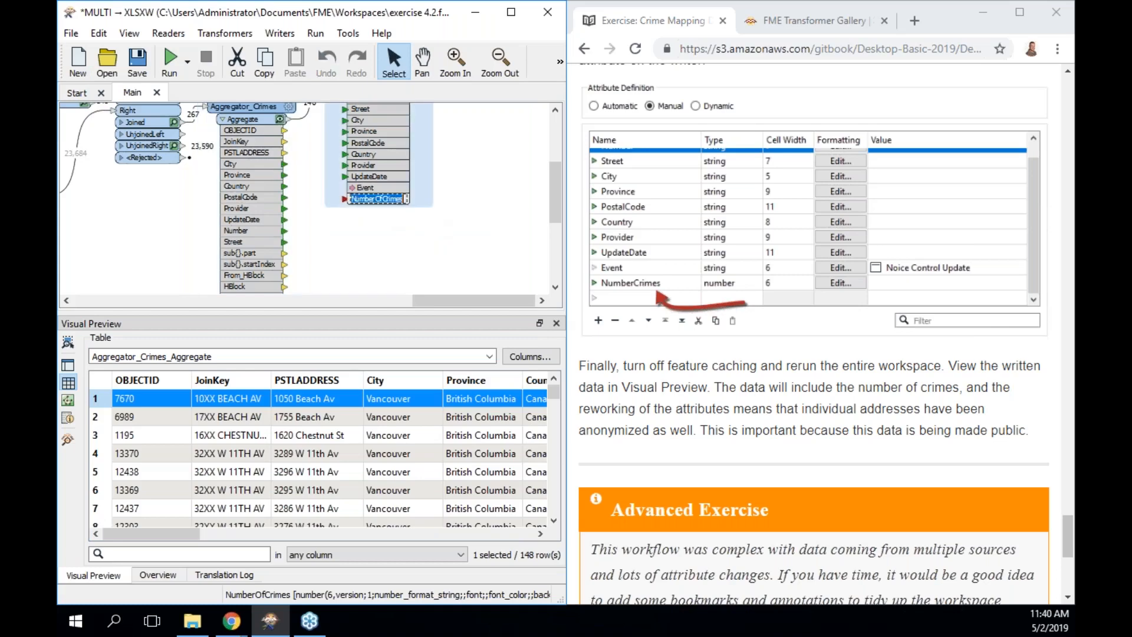
Correct the writer attribute name to NumberCrimes to match the Aggregator.
{"action": "left_click", "coordinate": [383, 200]}
{"action": "key", "text": "BackSpace"}
{"action": "key", "text": "BackSpace"}
{"action": "key", "text": "Return"}
{"action": "left_click", "coordinate": [443, 219]}
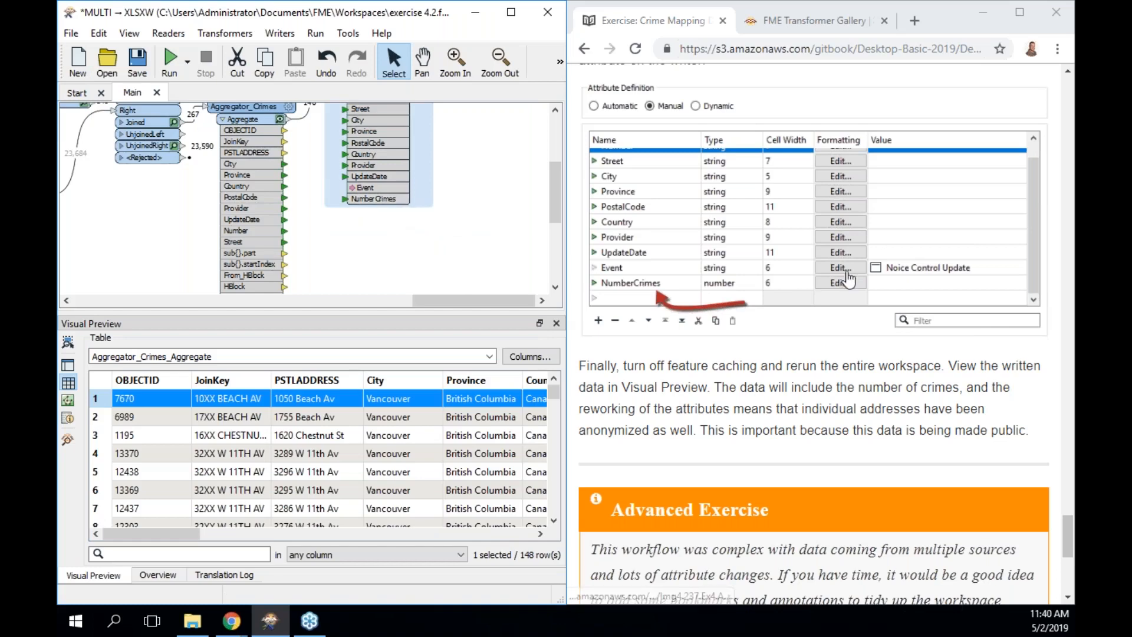
{"action": "scroll", "coordinate": [848, 279], "scroll_direction": "down", "scroll_amount": 7}
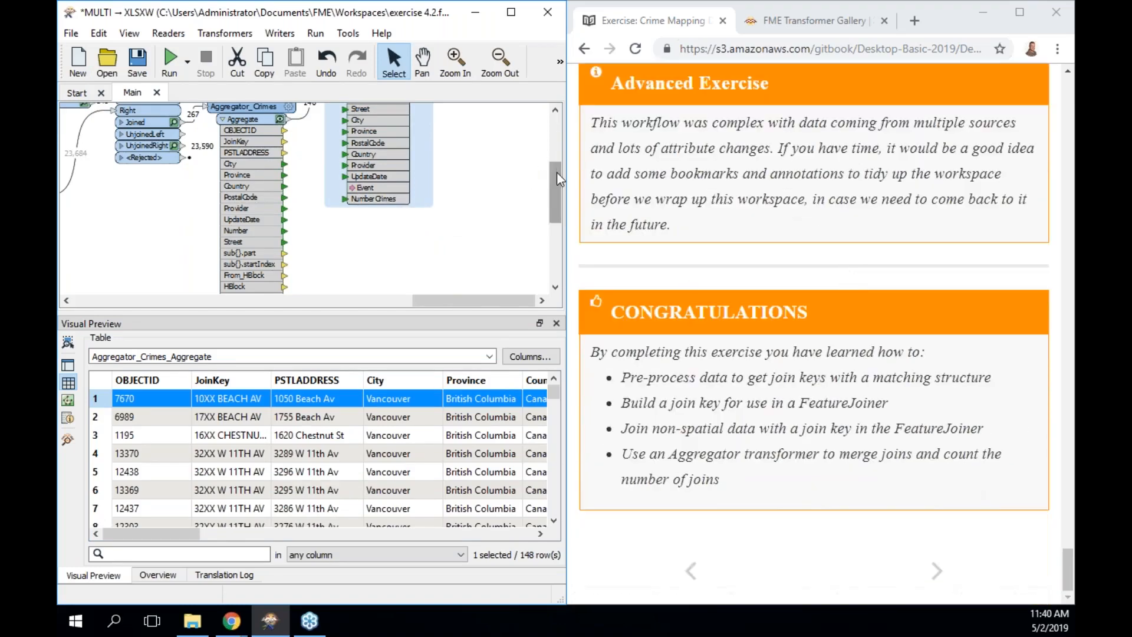
{"action": "scroll", "coordinate": [557, 172], "scroll_direction": "up", "scroll_amount": 3}
Rerun the workspace through PostalAddress and view its 148 written rows in Visual Preview.
{"action": "left_click", "coordinate": [421, 163]}
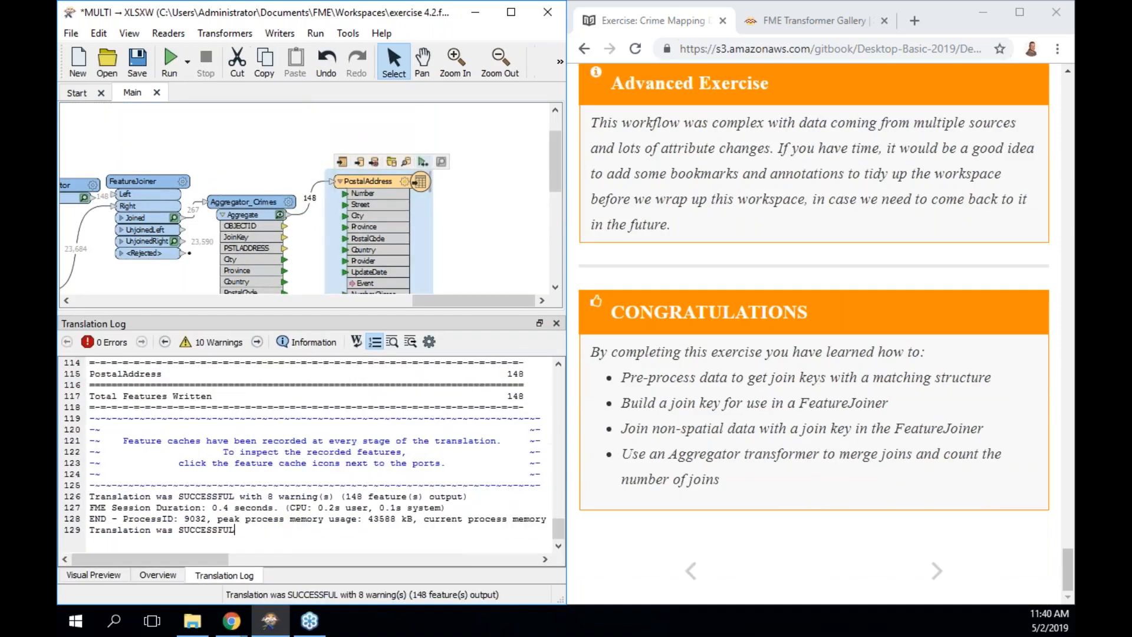
{"action": "left_click", "coordinate": [405, 163]}
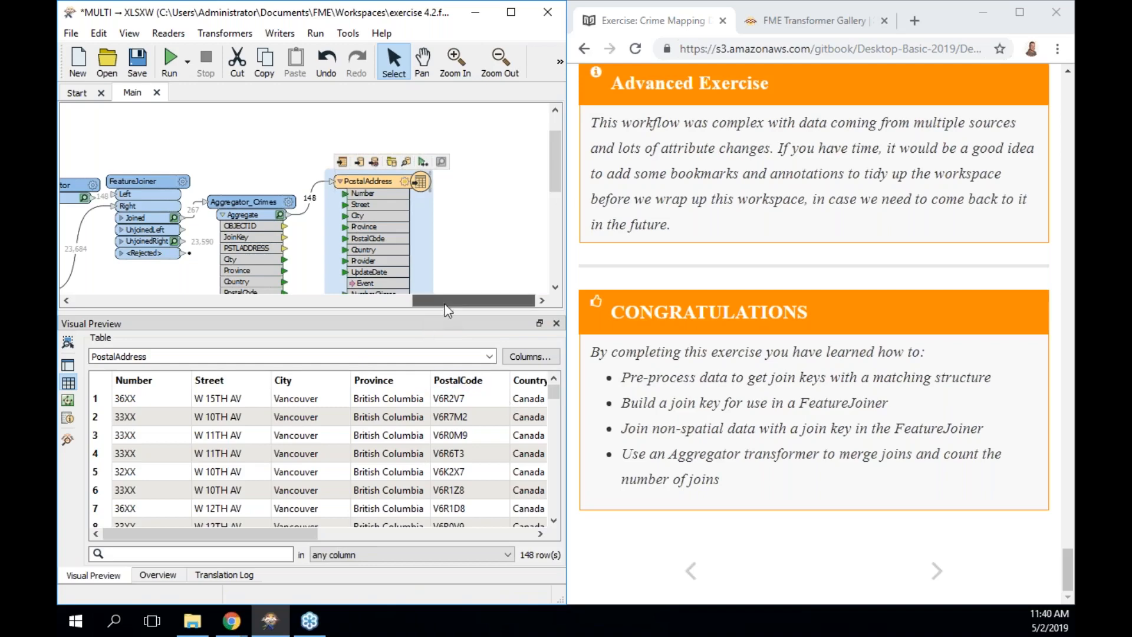
{"action": "left_click_drag", "start_coordinate": [444, 303], "coordinate": [256, 289]}
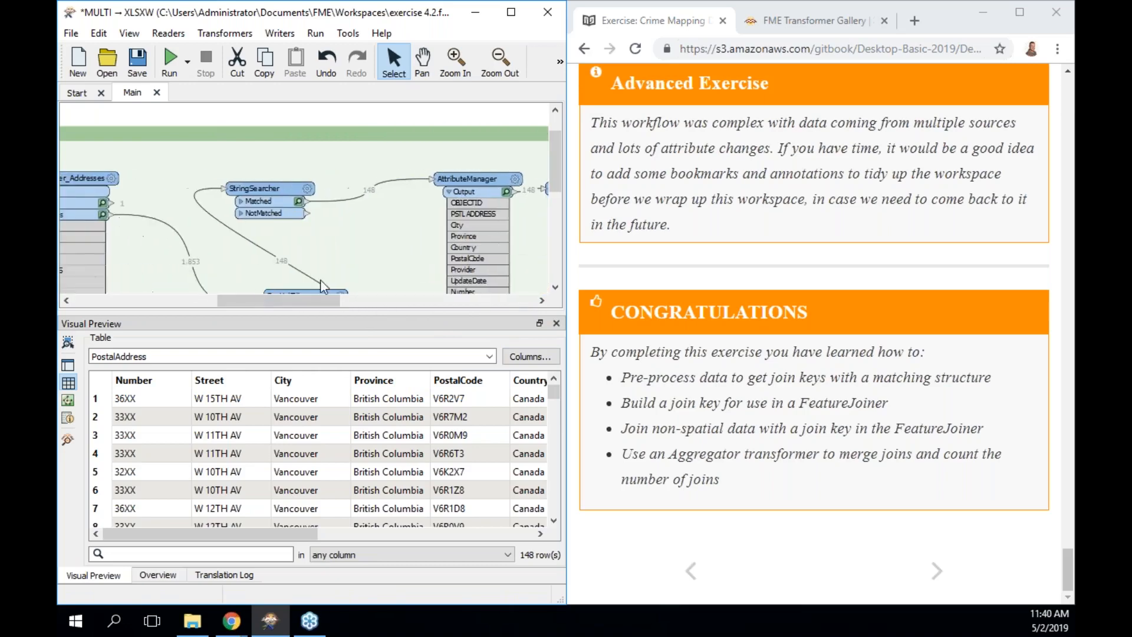